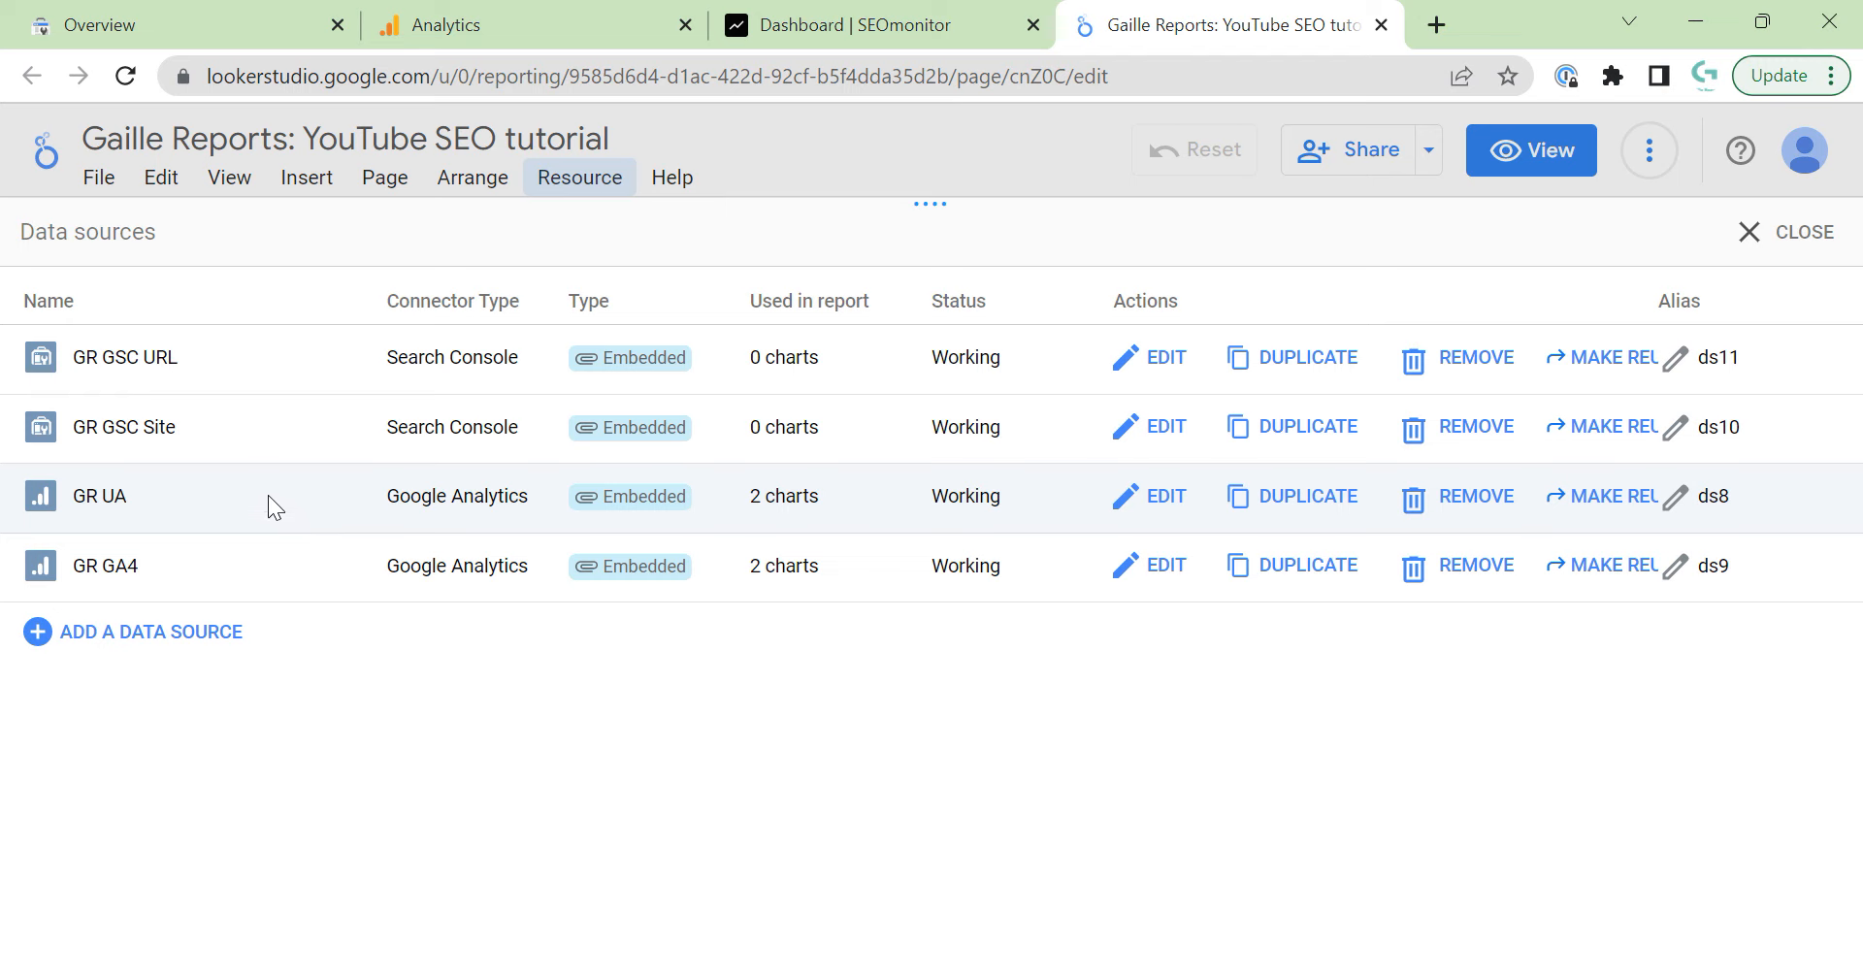
Review the report's added data sources and its saved filters, including GA4 Organic and Exclude Social.
left_click_drag(78, 496, 178, 493)
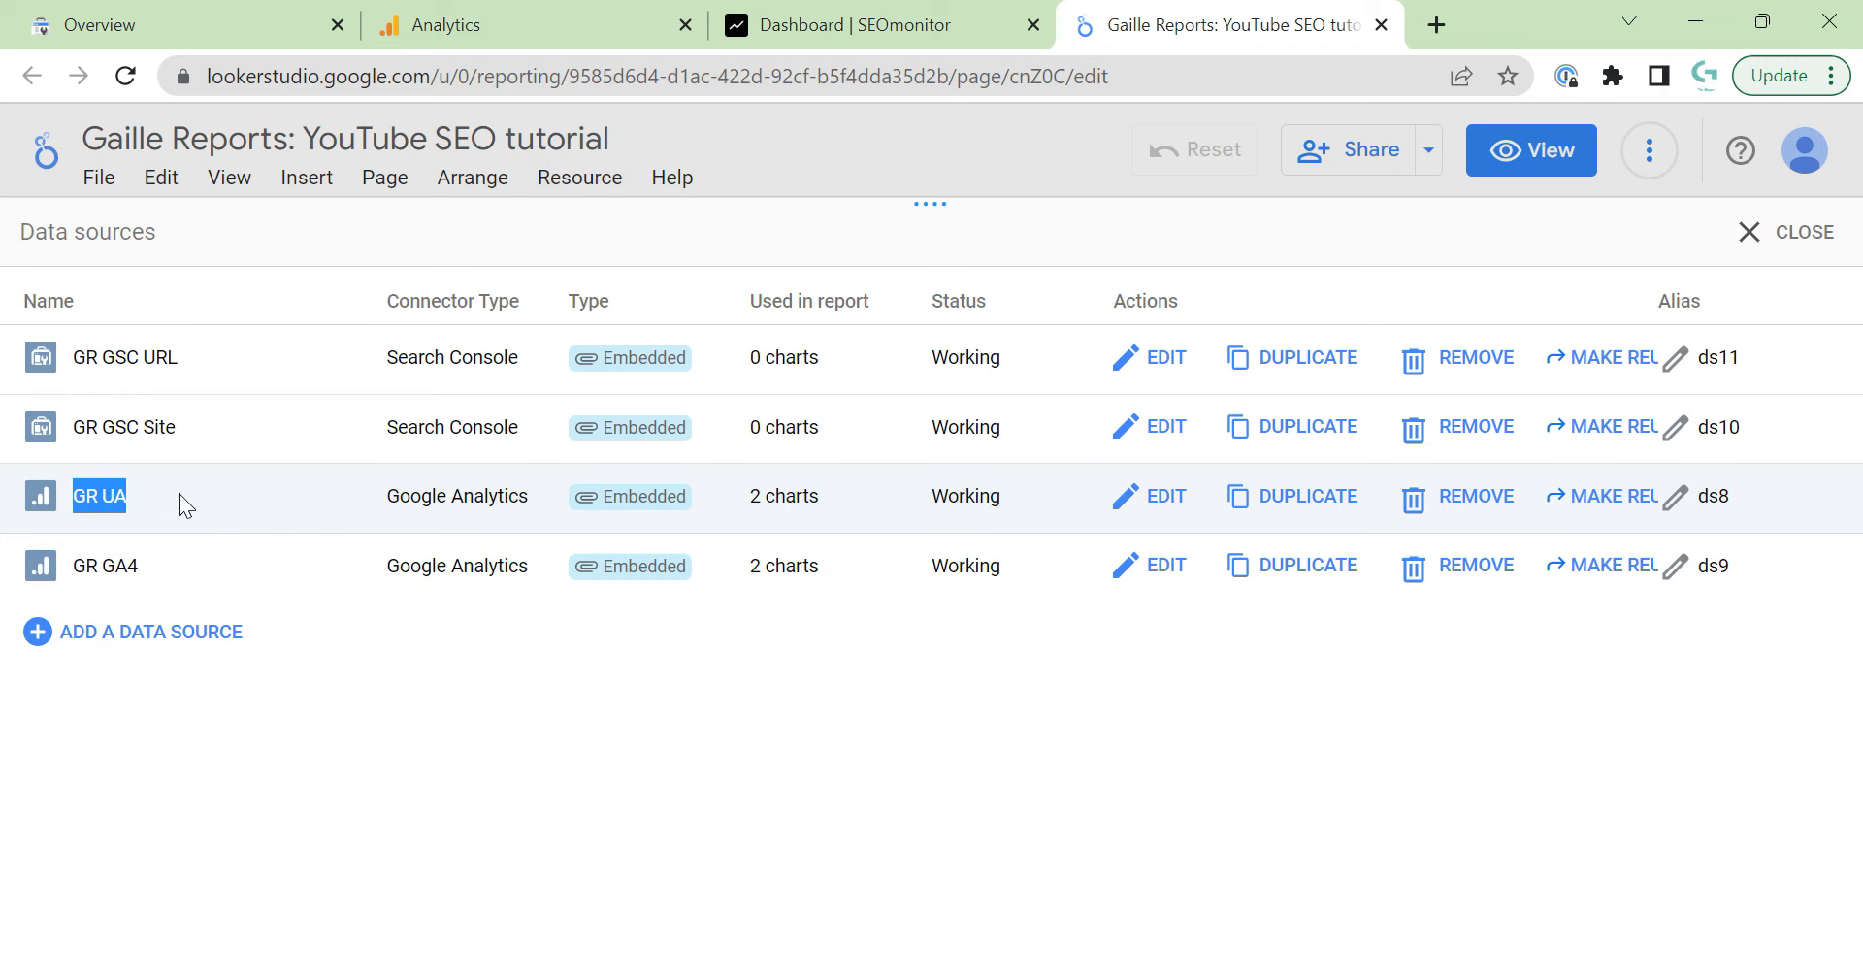
left_click(1773, 248)
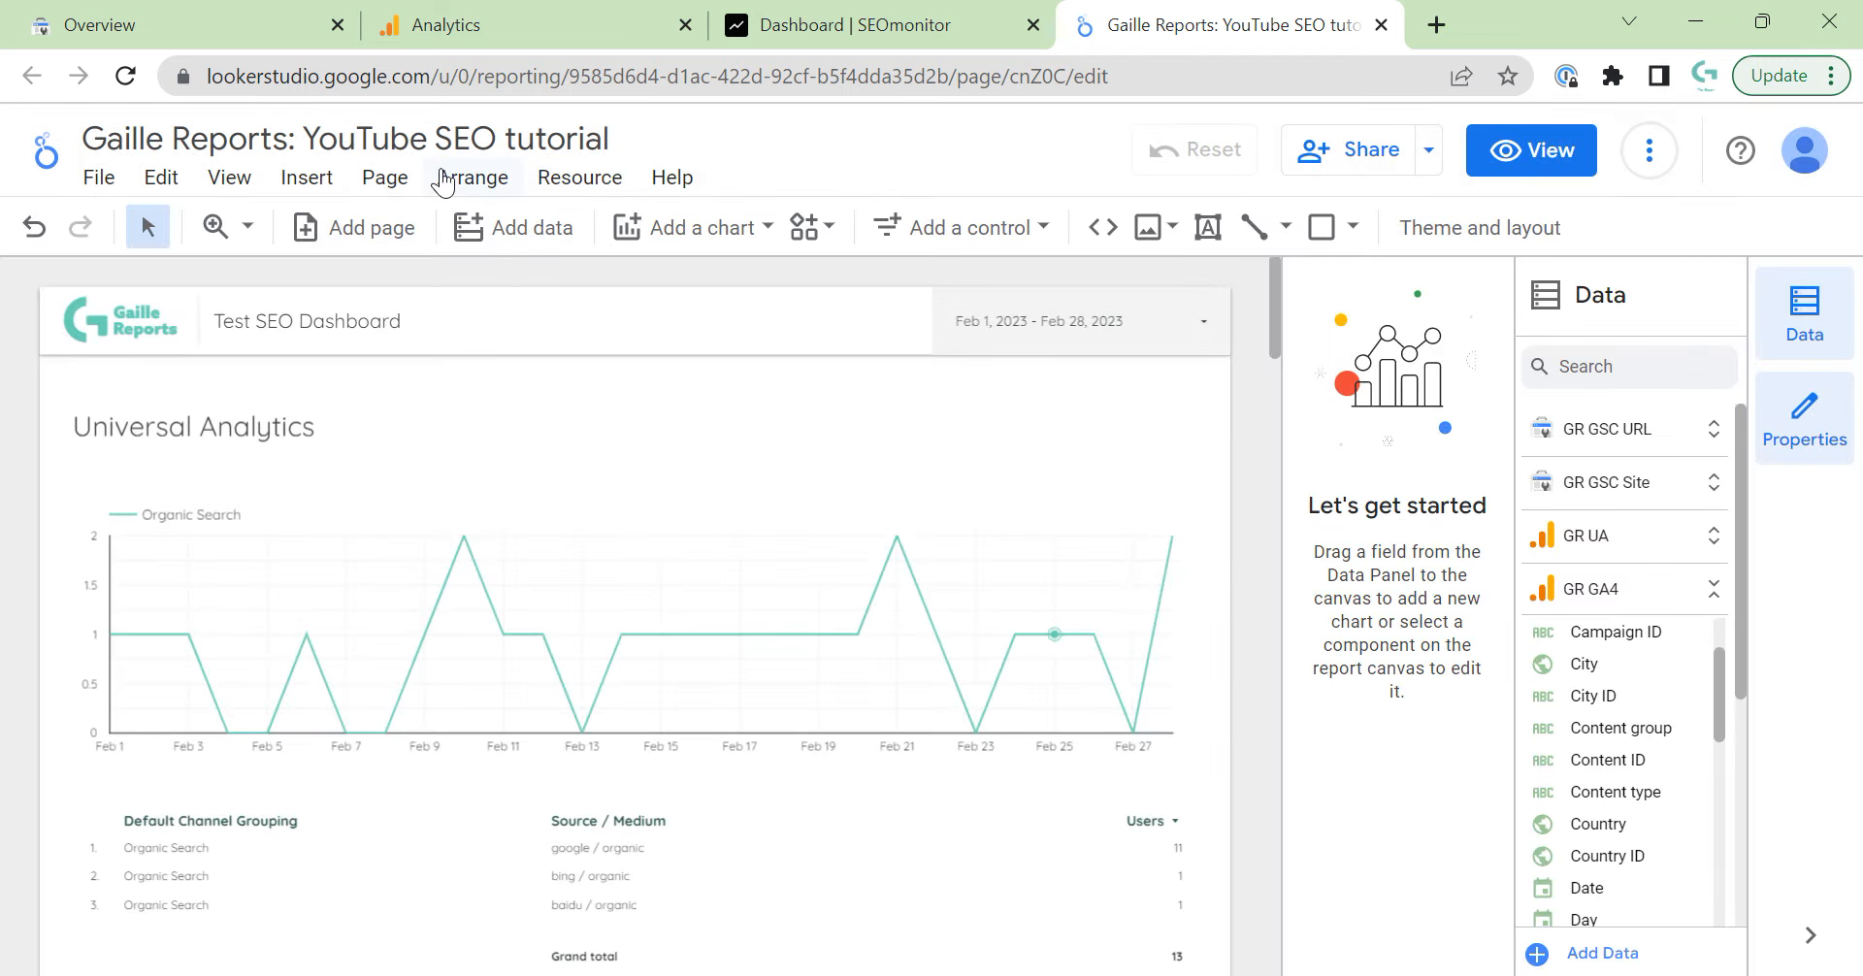
left_click(579, 178)
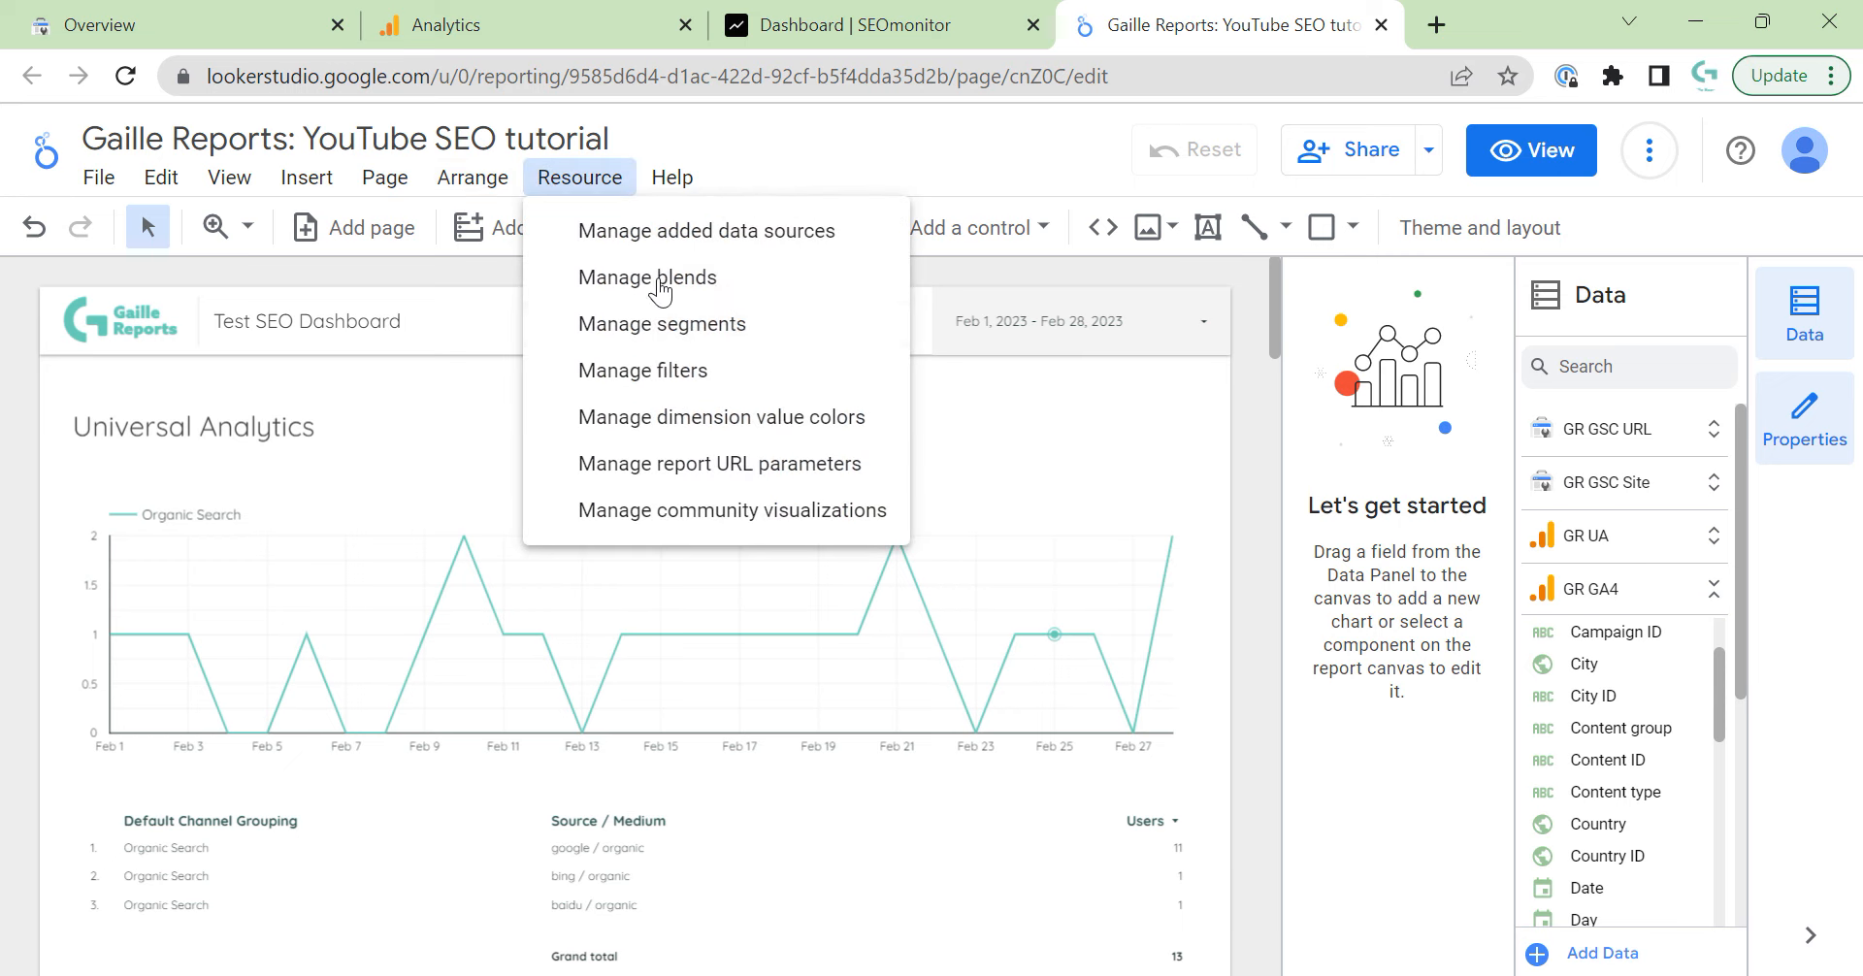
left_click(766, 378)
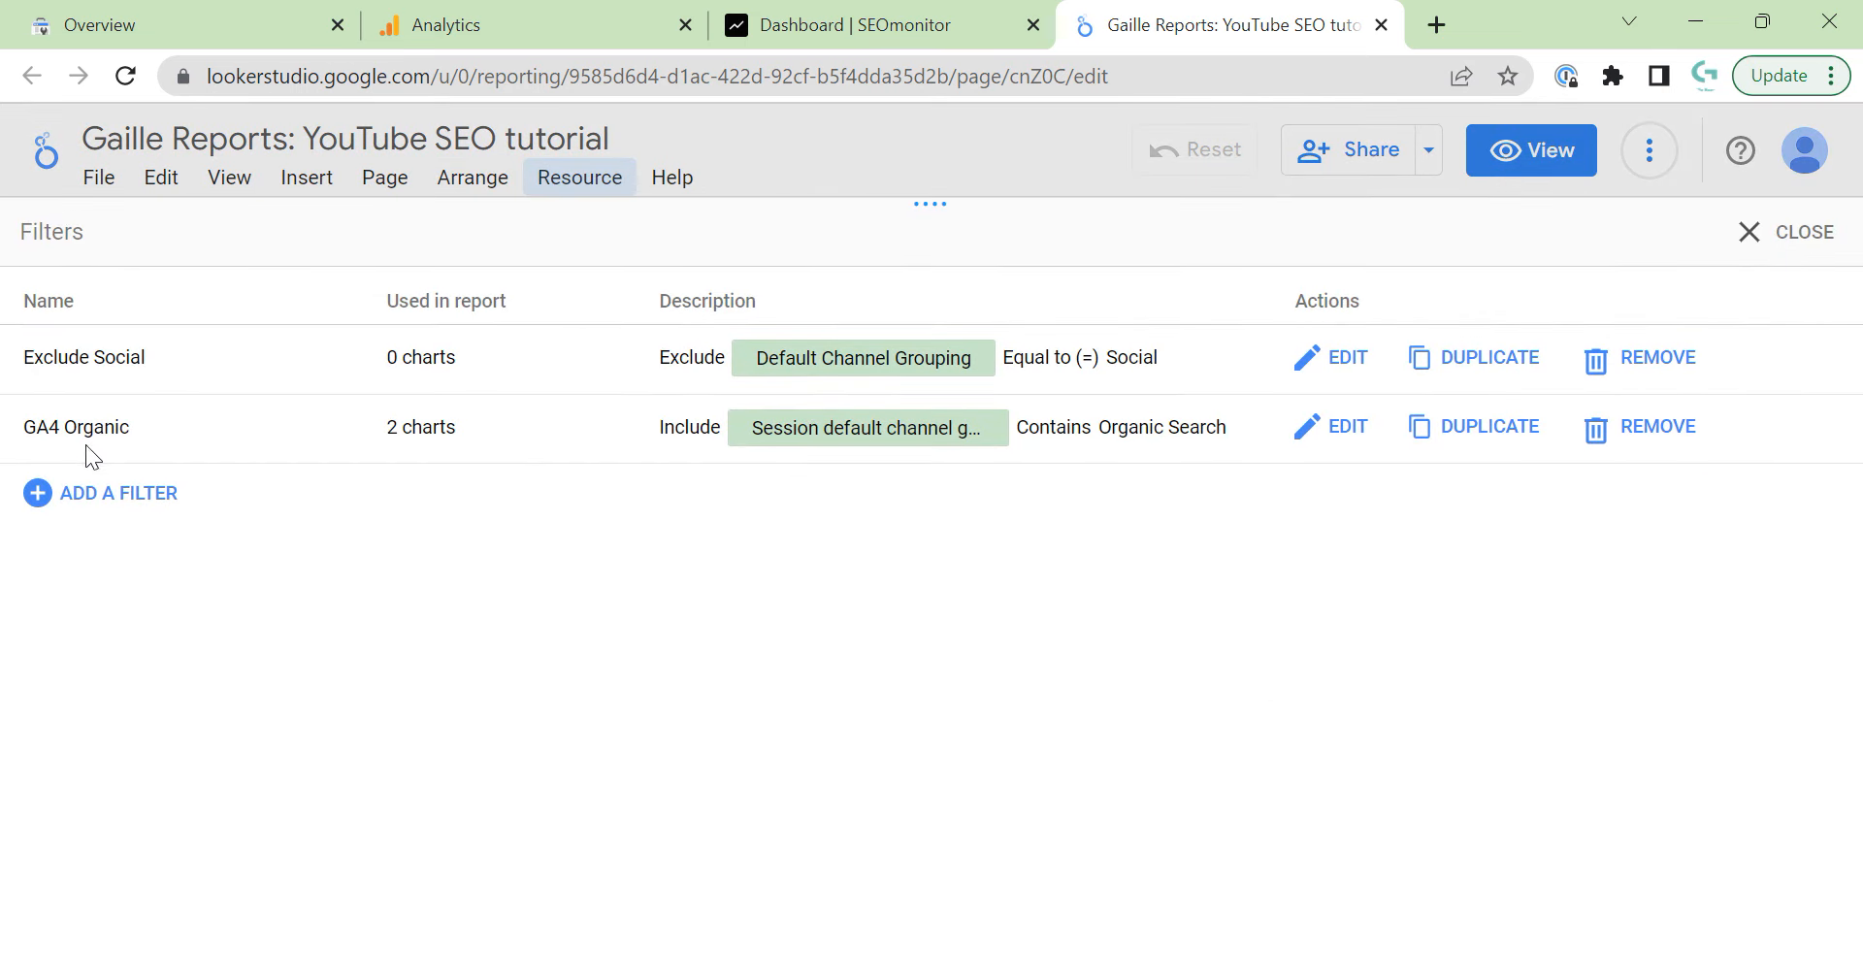
left_click_drag(26, 434, 220, 438)
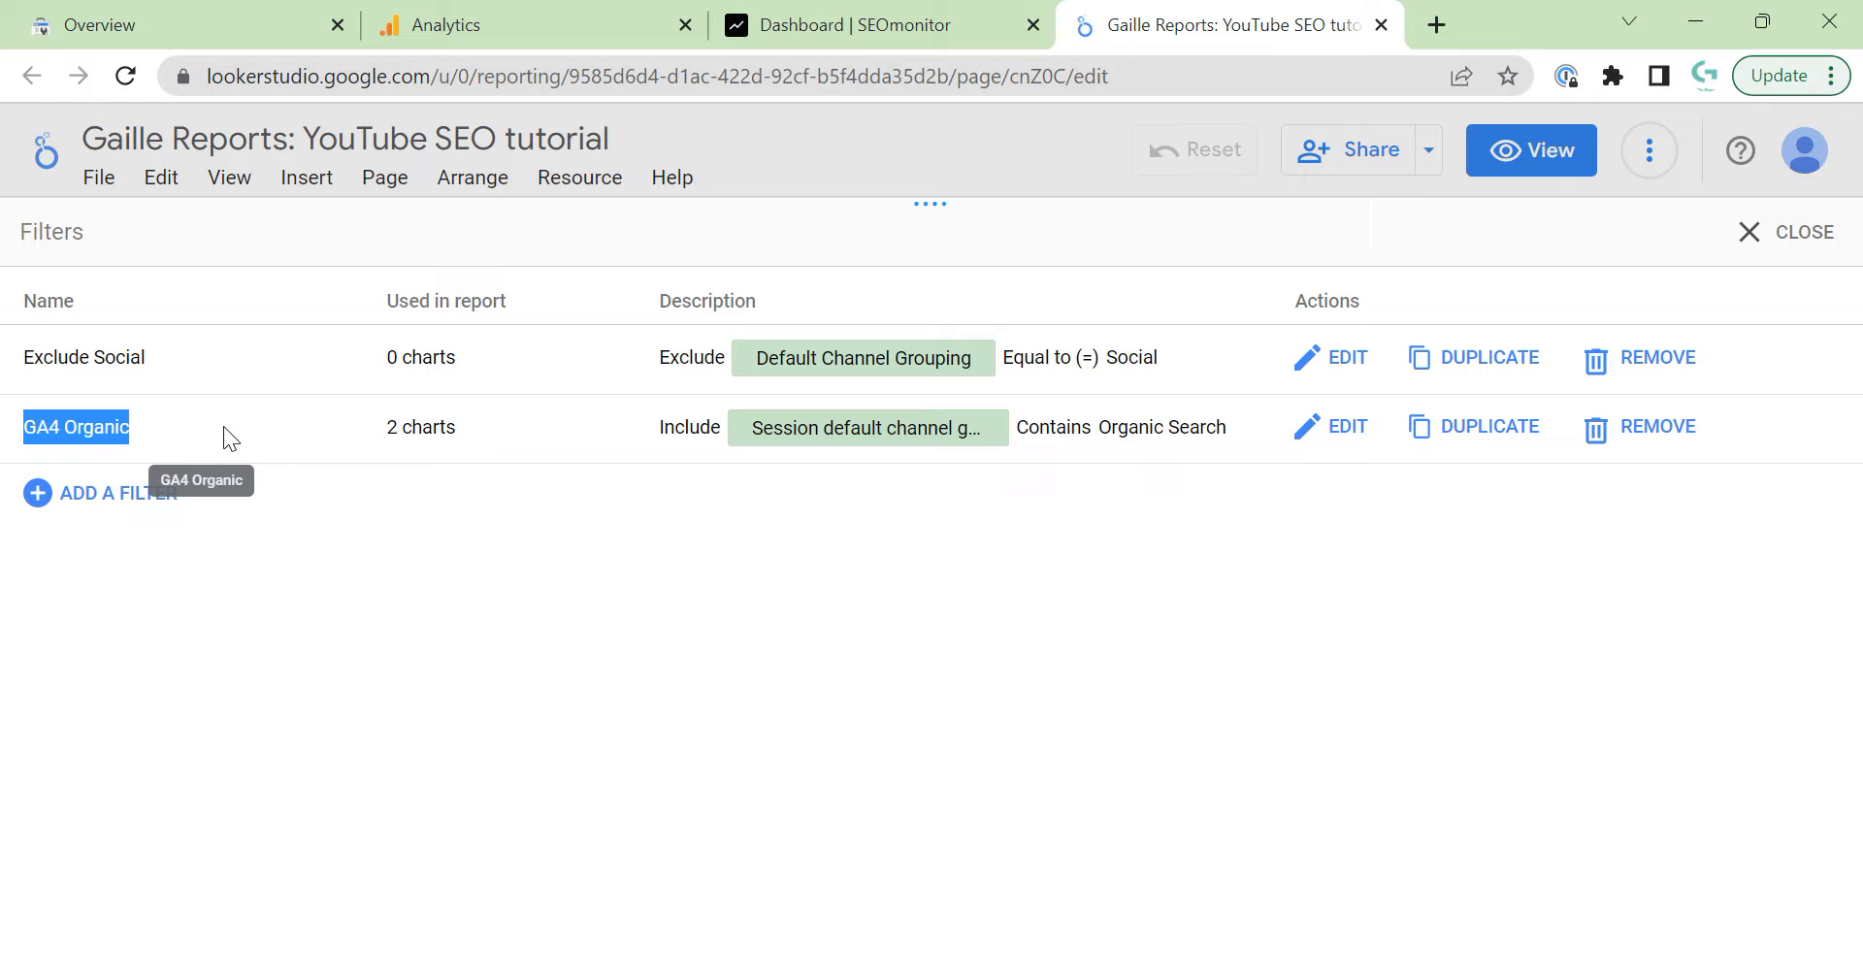
left_click_drag(173, 357, 3, 350)
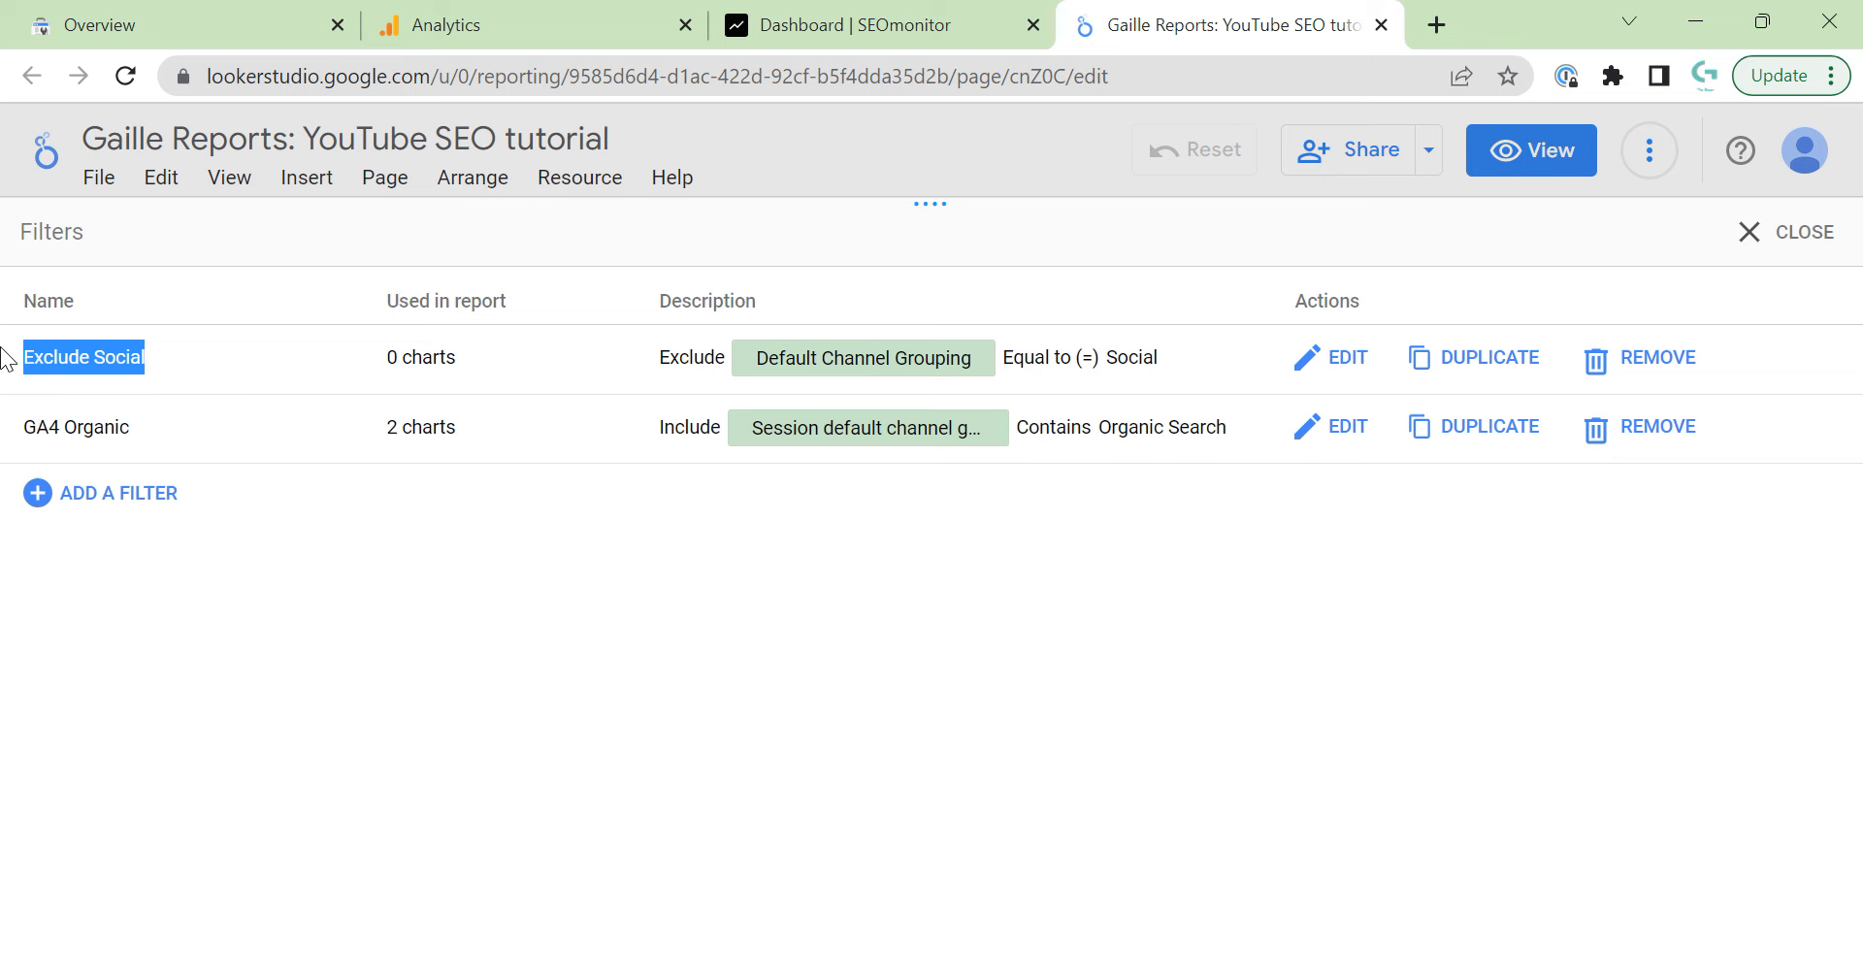
left_click(1779, 231)
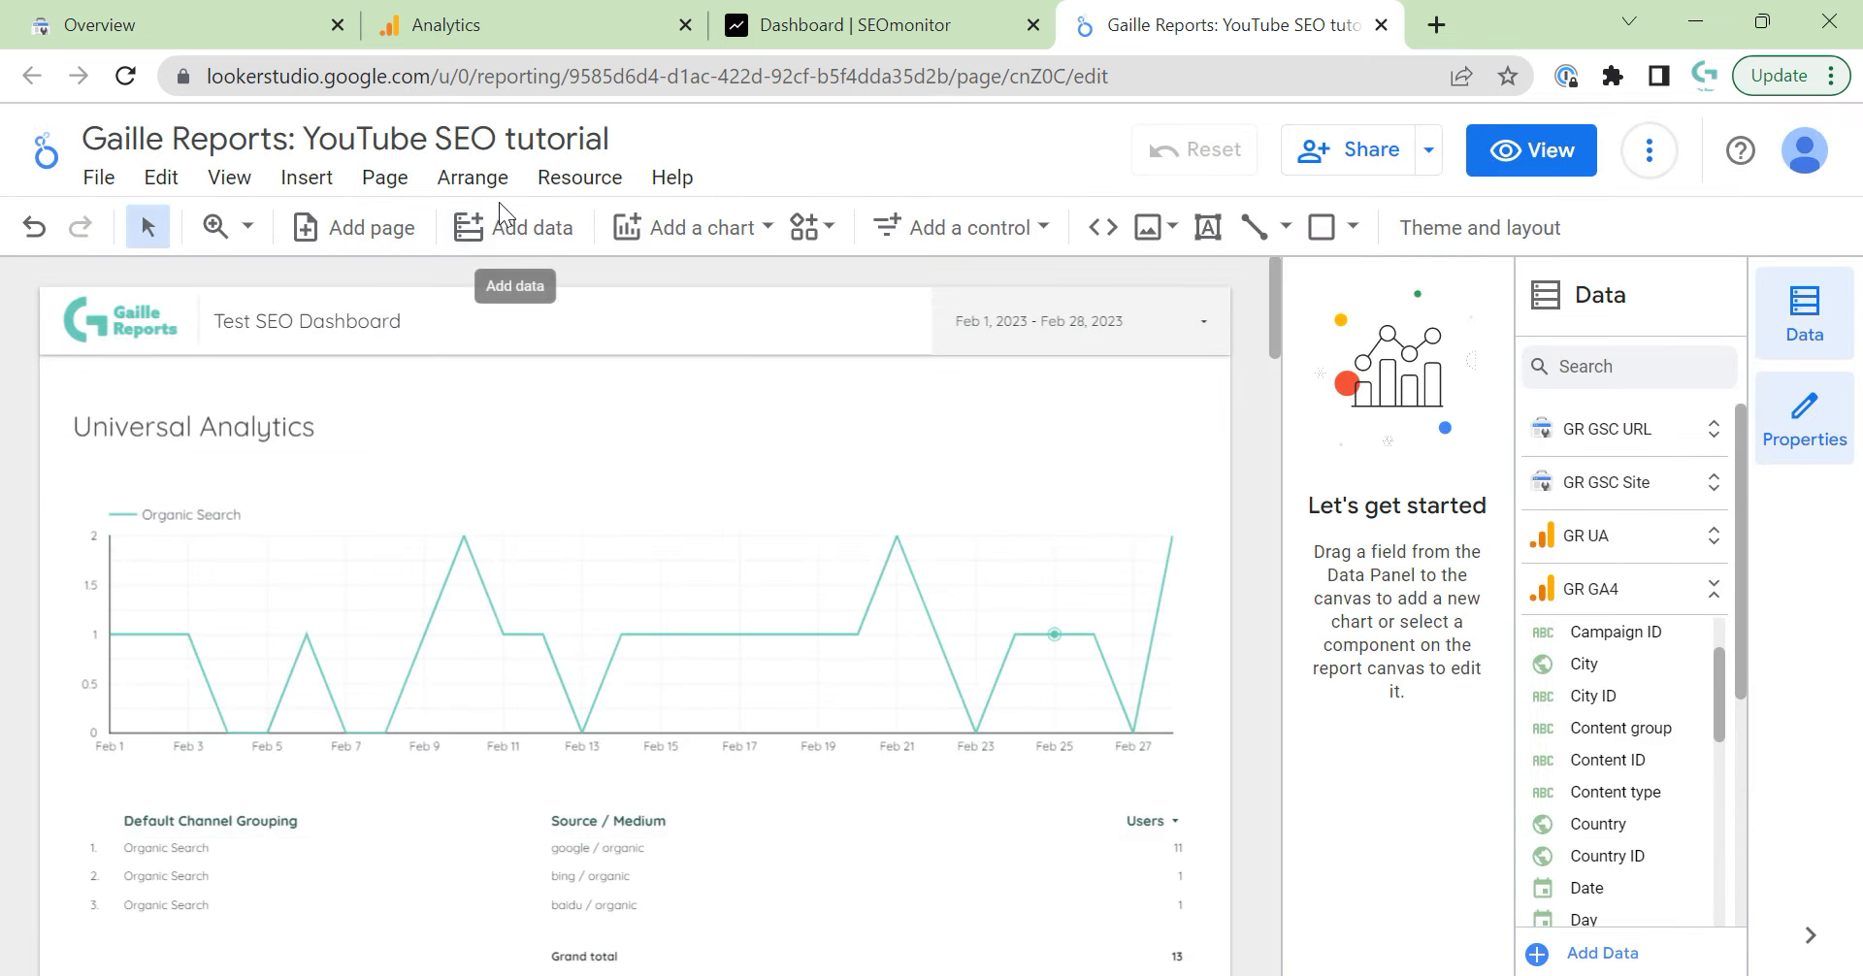
Inspect the Universal Analytics time series chart's data source, filter and Google Analytics segment settings.
left_click(740, 475)
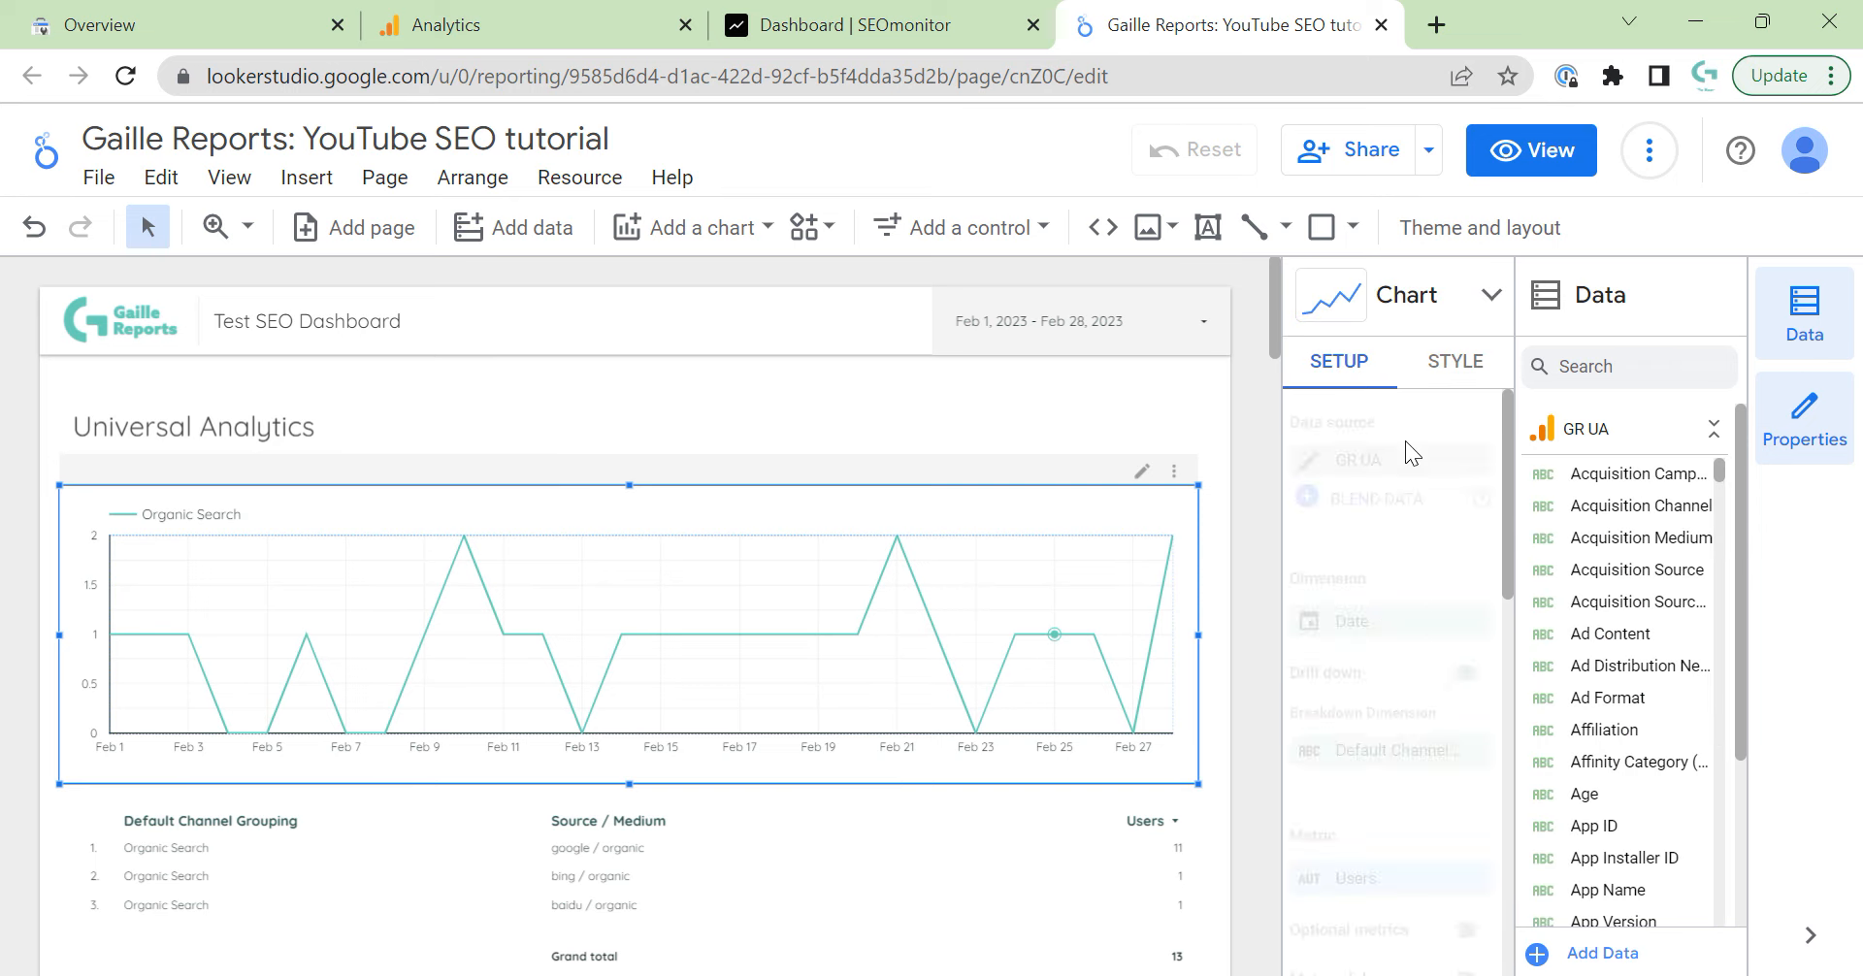
scroll(1397, 563, "down", 2)
scroll(1385, 602, "down", 5)
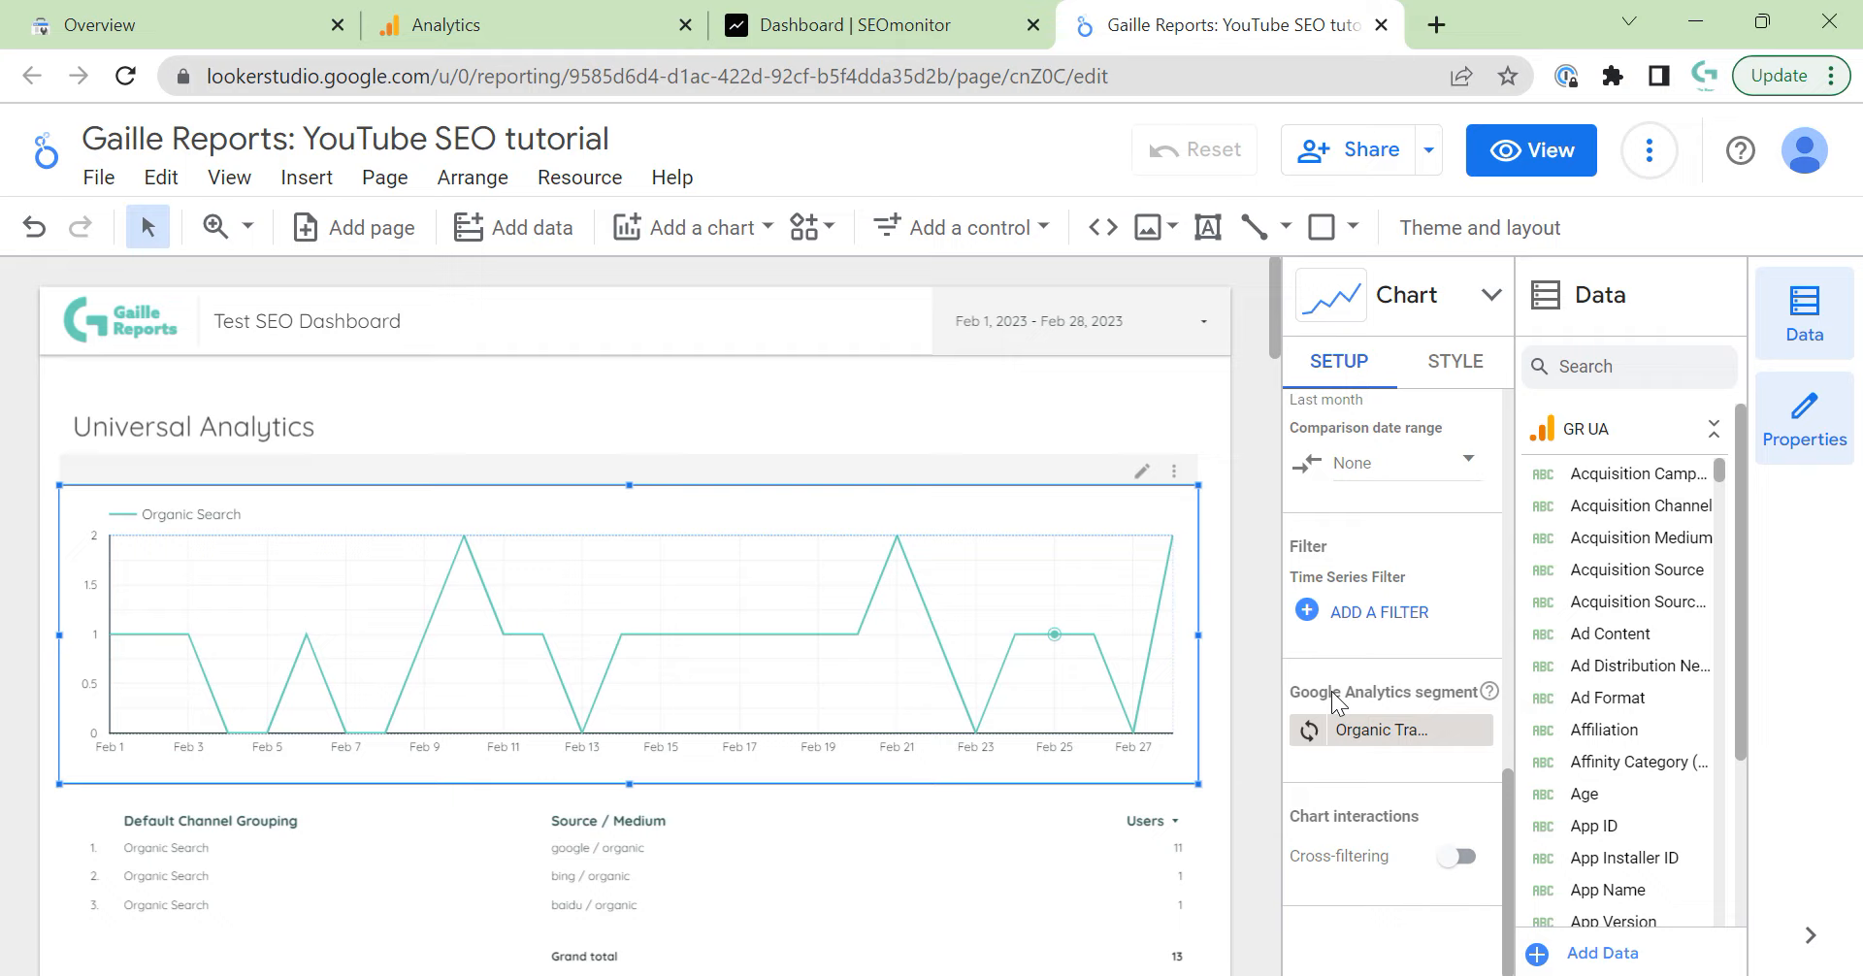
left_click(224, 423)
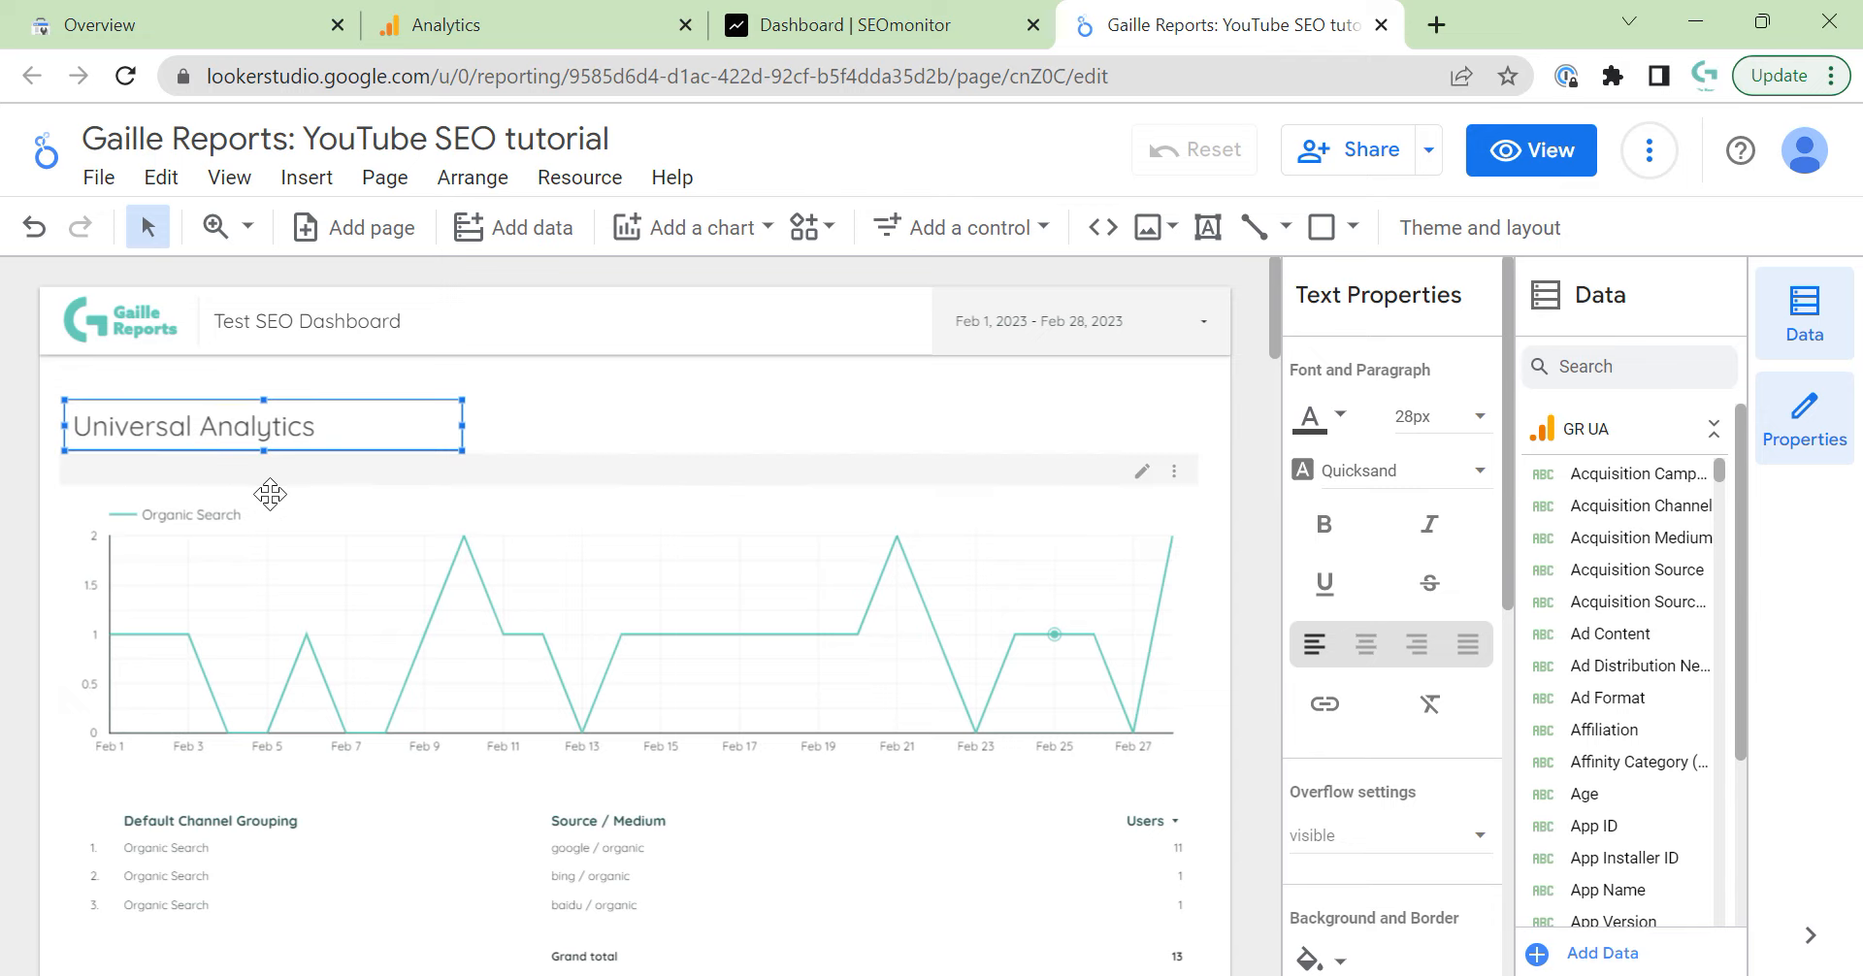
Delete the whole GA4 section, including its heading, time series chart and table.
scroll(195, 665, "down", 7)
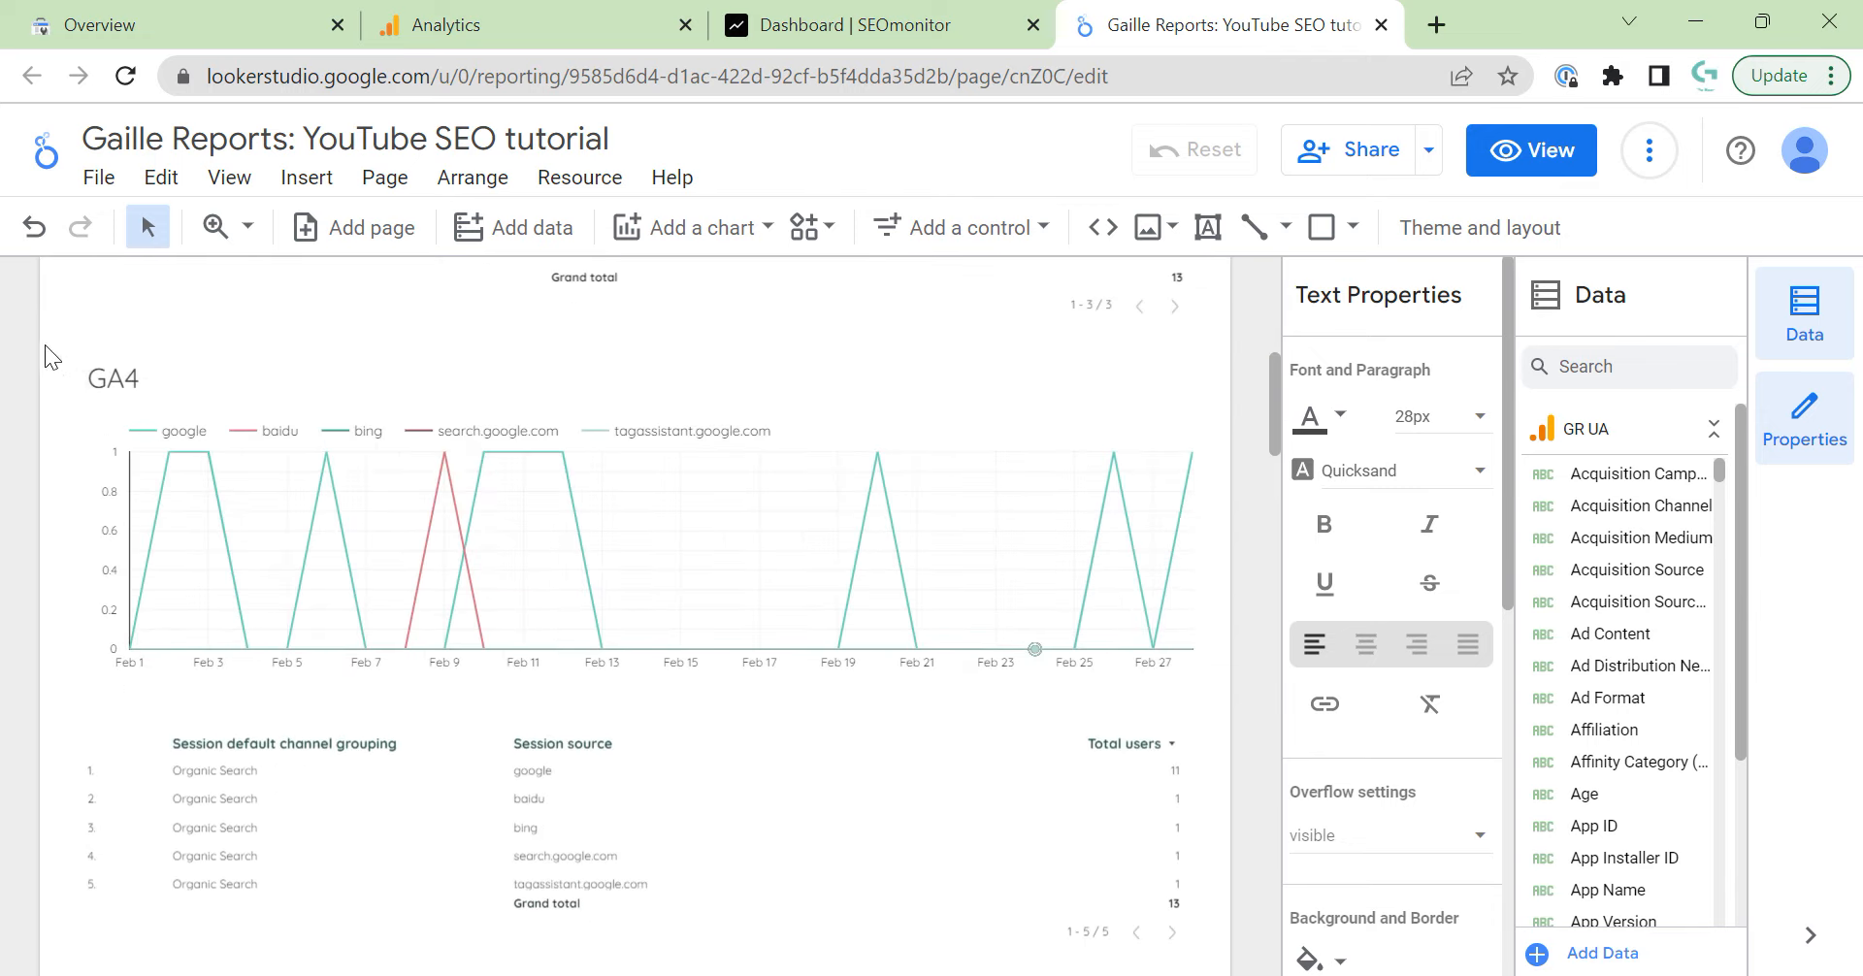
left_click_drag(39, 345, 1242, 703)
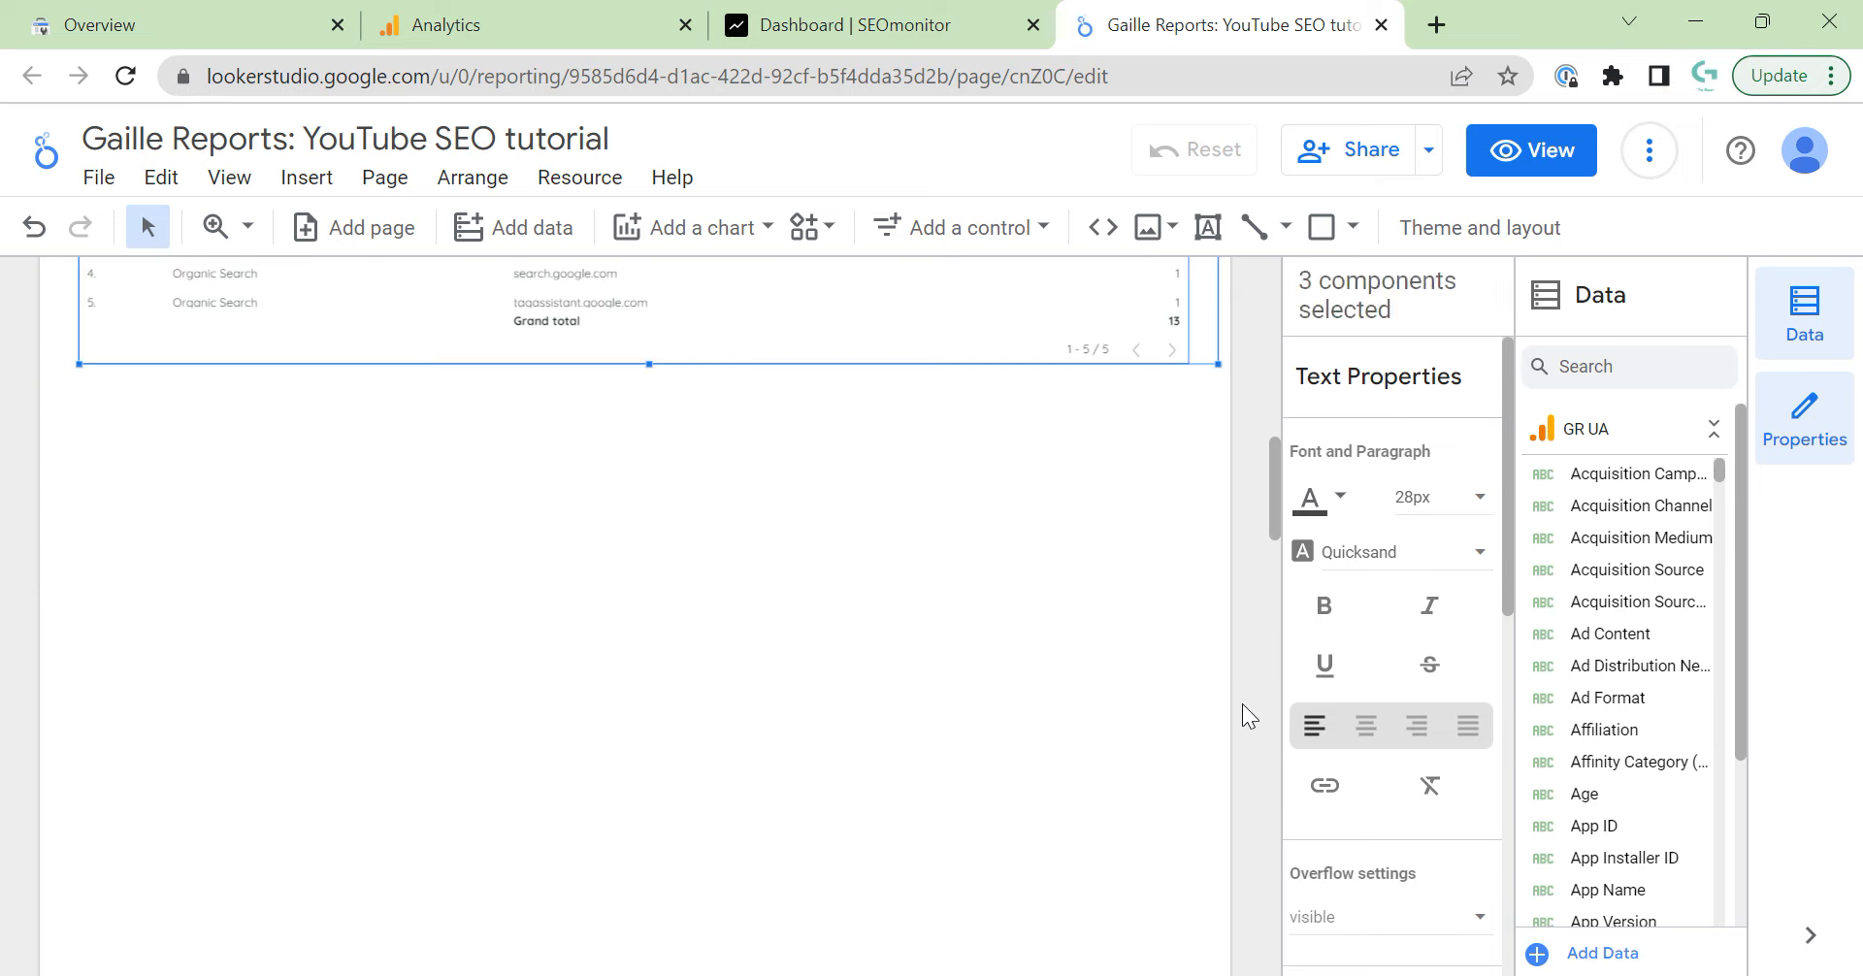
key("Delete")
Move the Universal Analytics time series chart and table down together to free space below the heading.
scroll(864, 735, "up", 13)
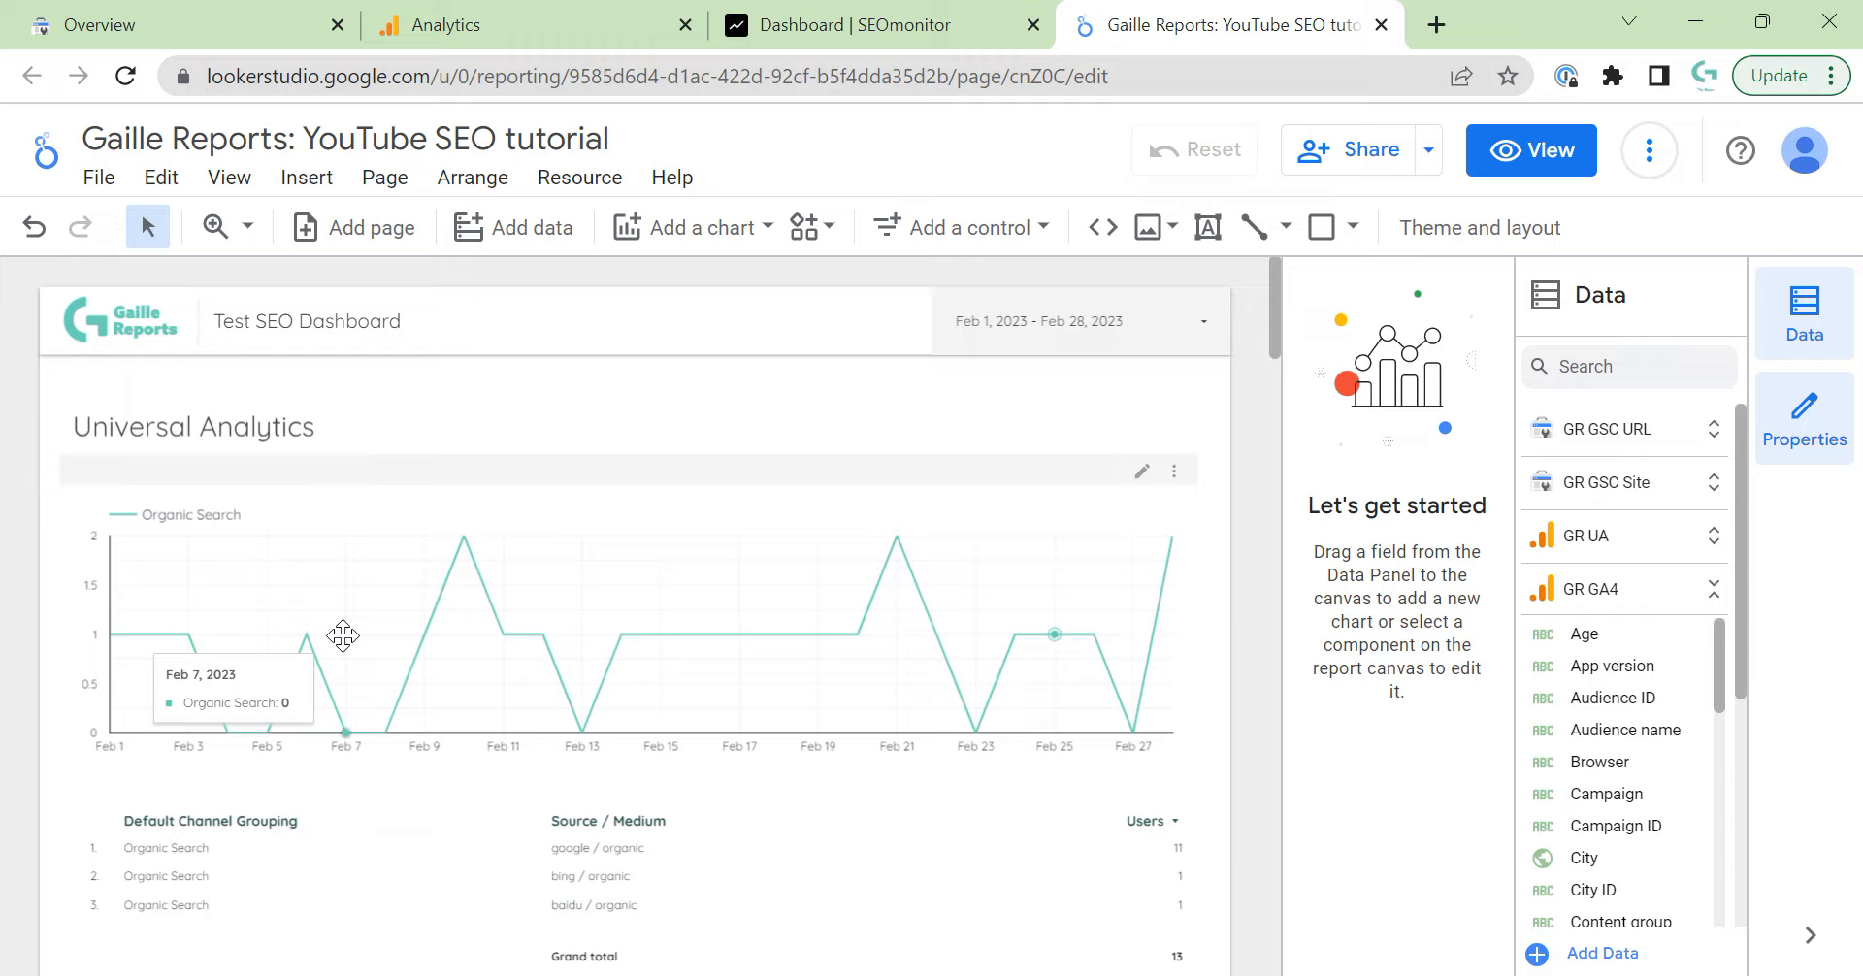
left_click_drag(9, 528, 1261, 935)
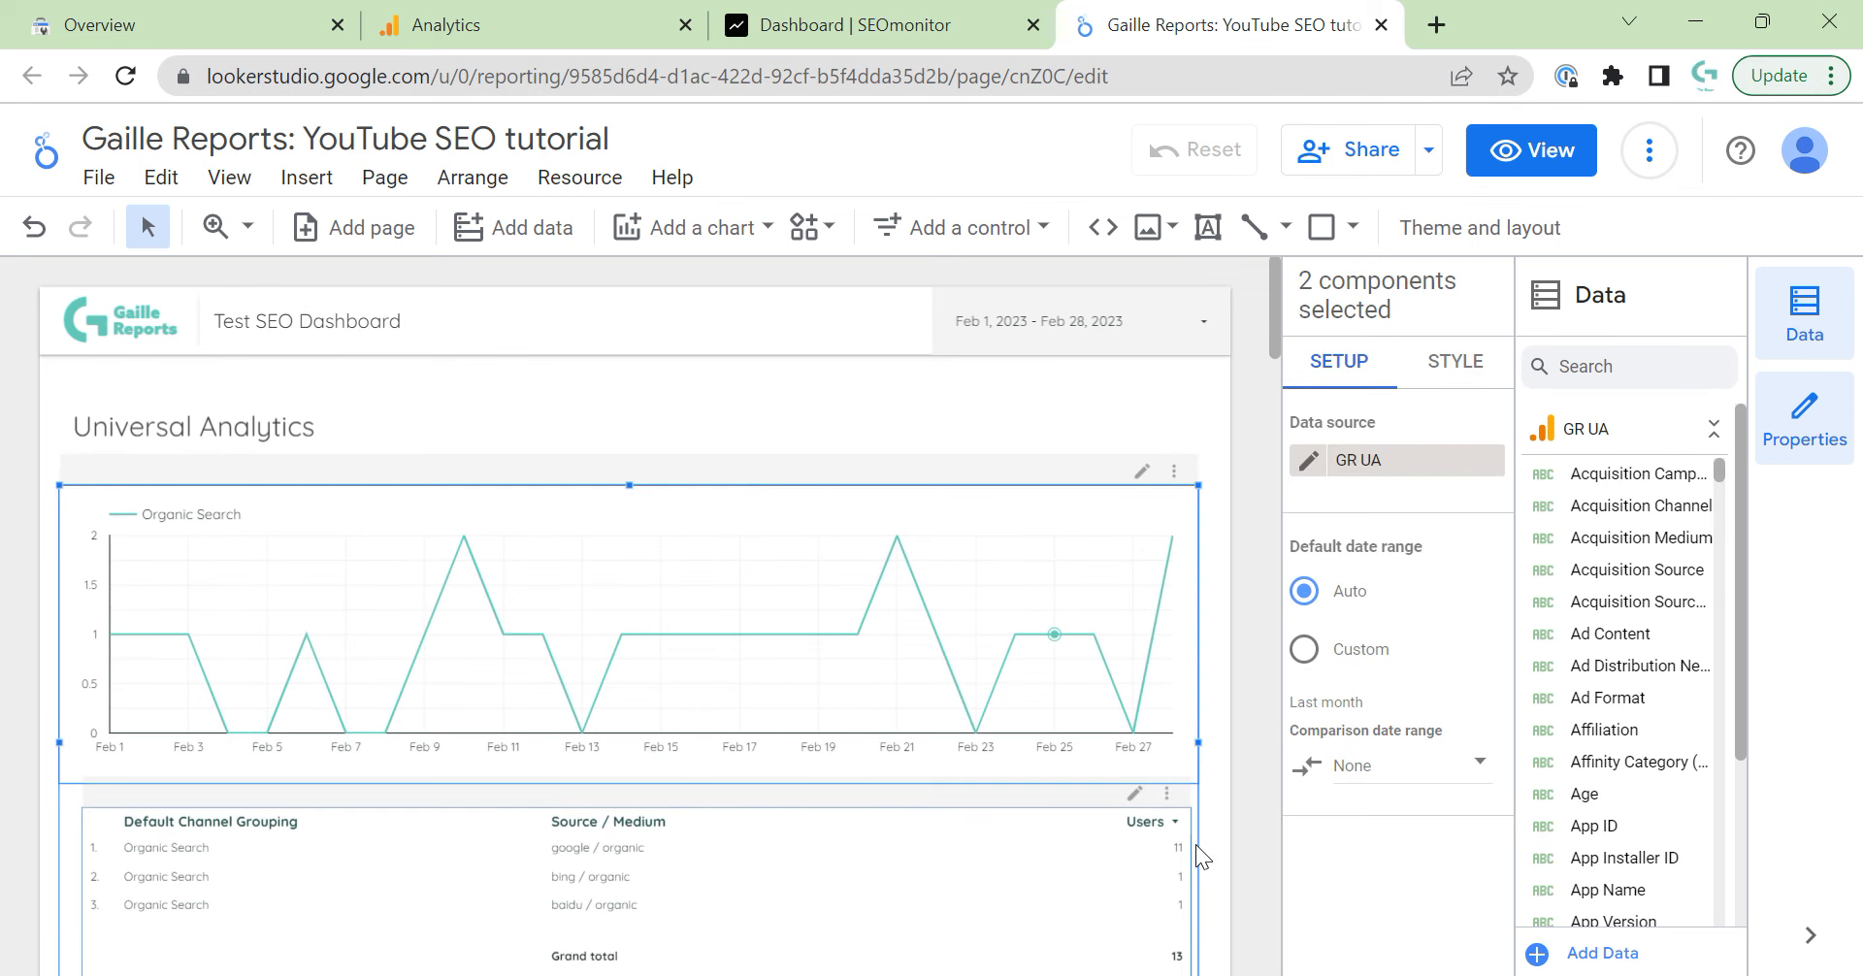
key("Down")
key("Down")
key("Down")
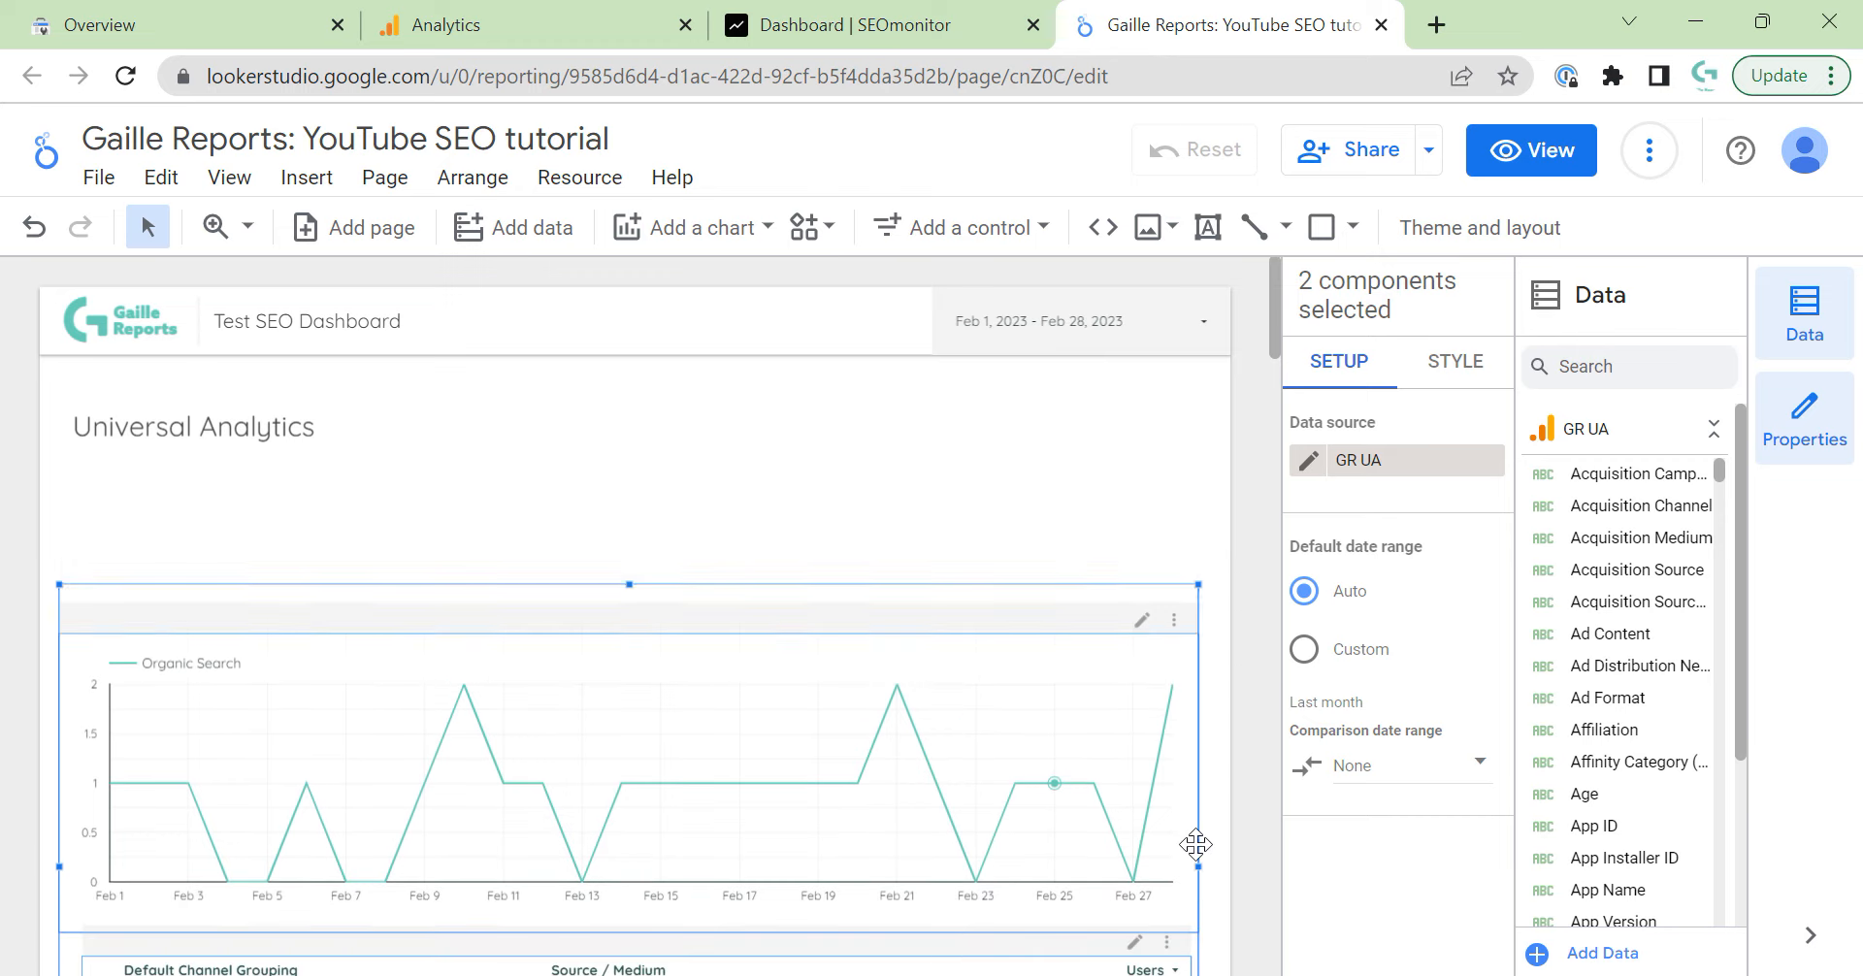
left_click(697, 474)
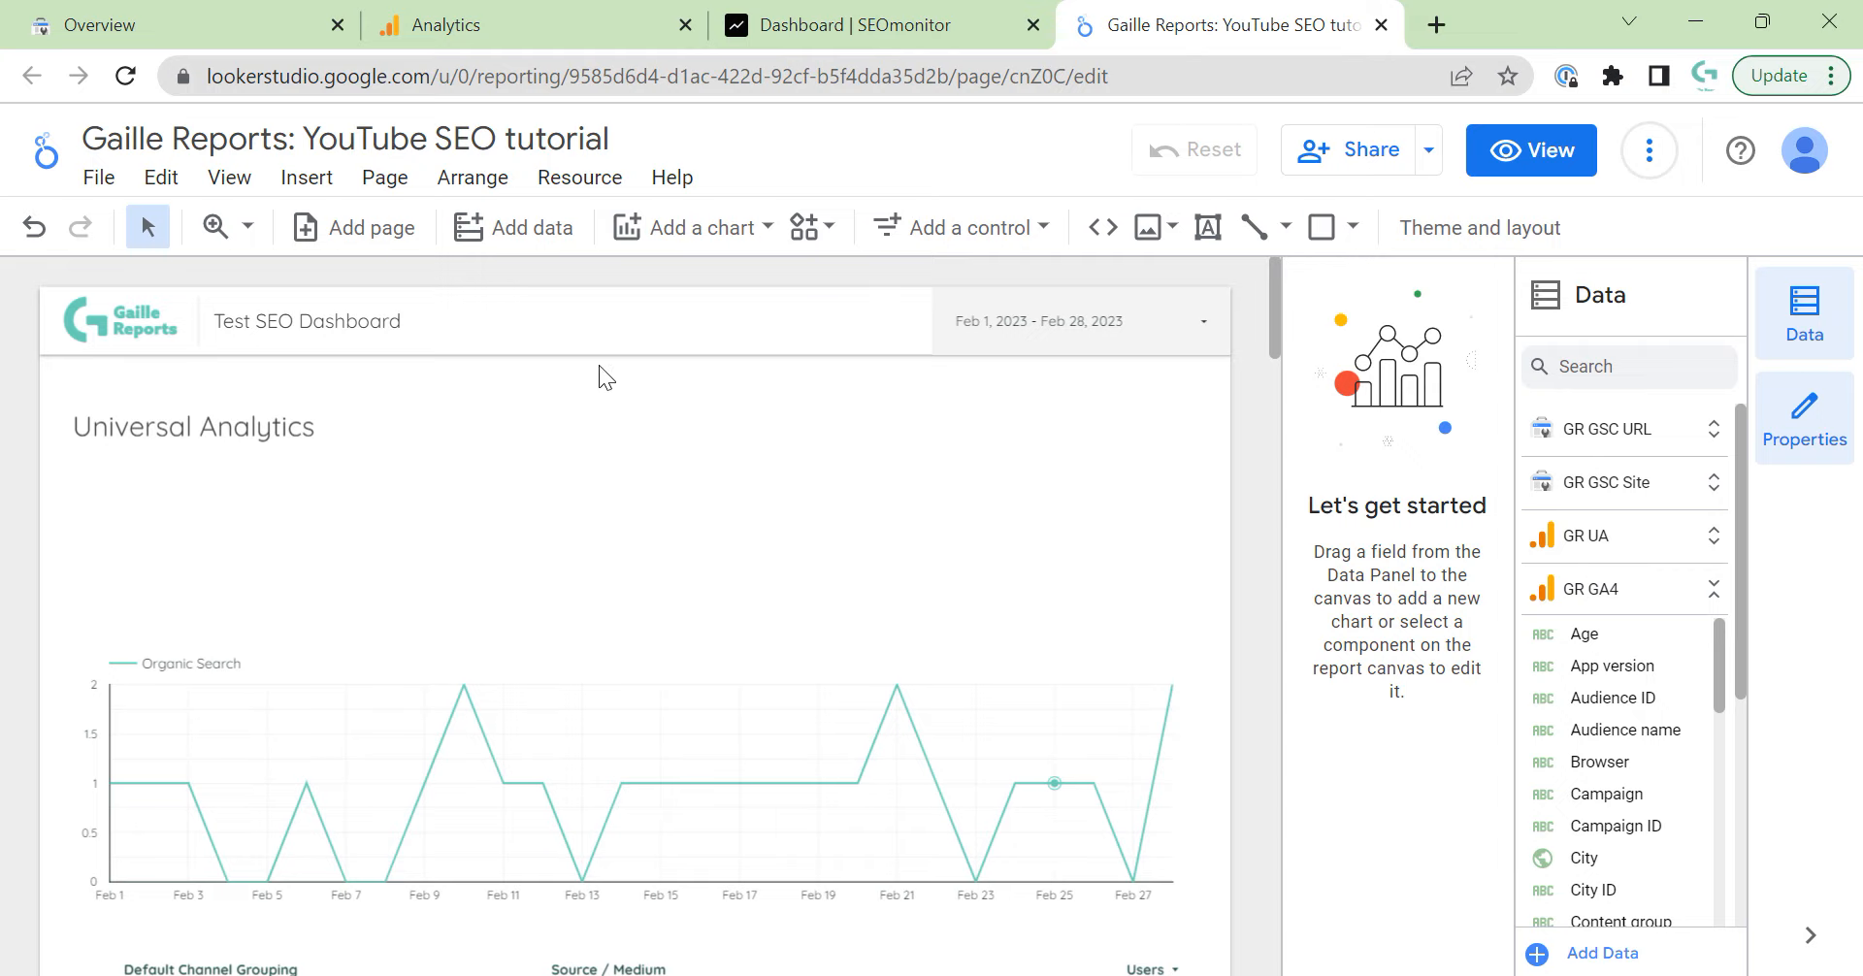
Add a Total scorecard directly below the Universal Analytics heading, near the page's left margin.
left_click(705, 235)
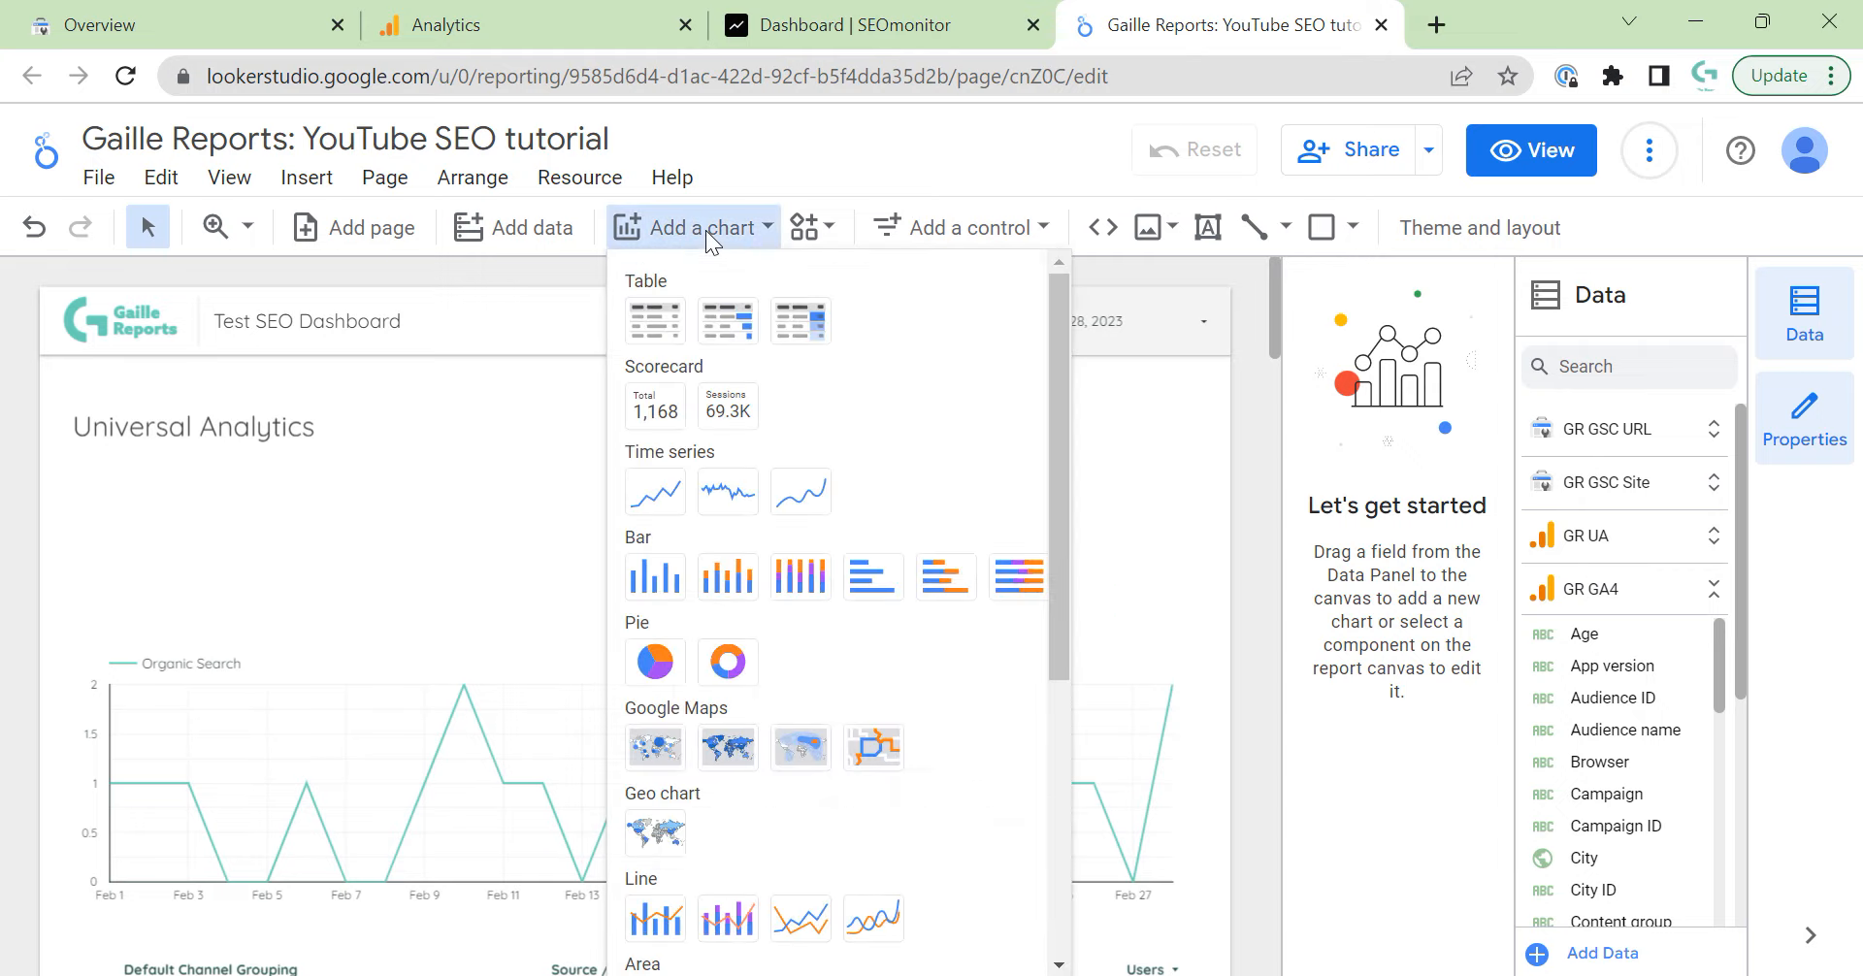
left_click(645, 413)
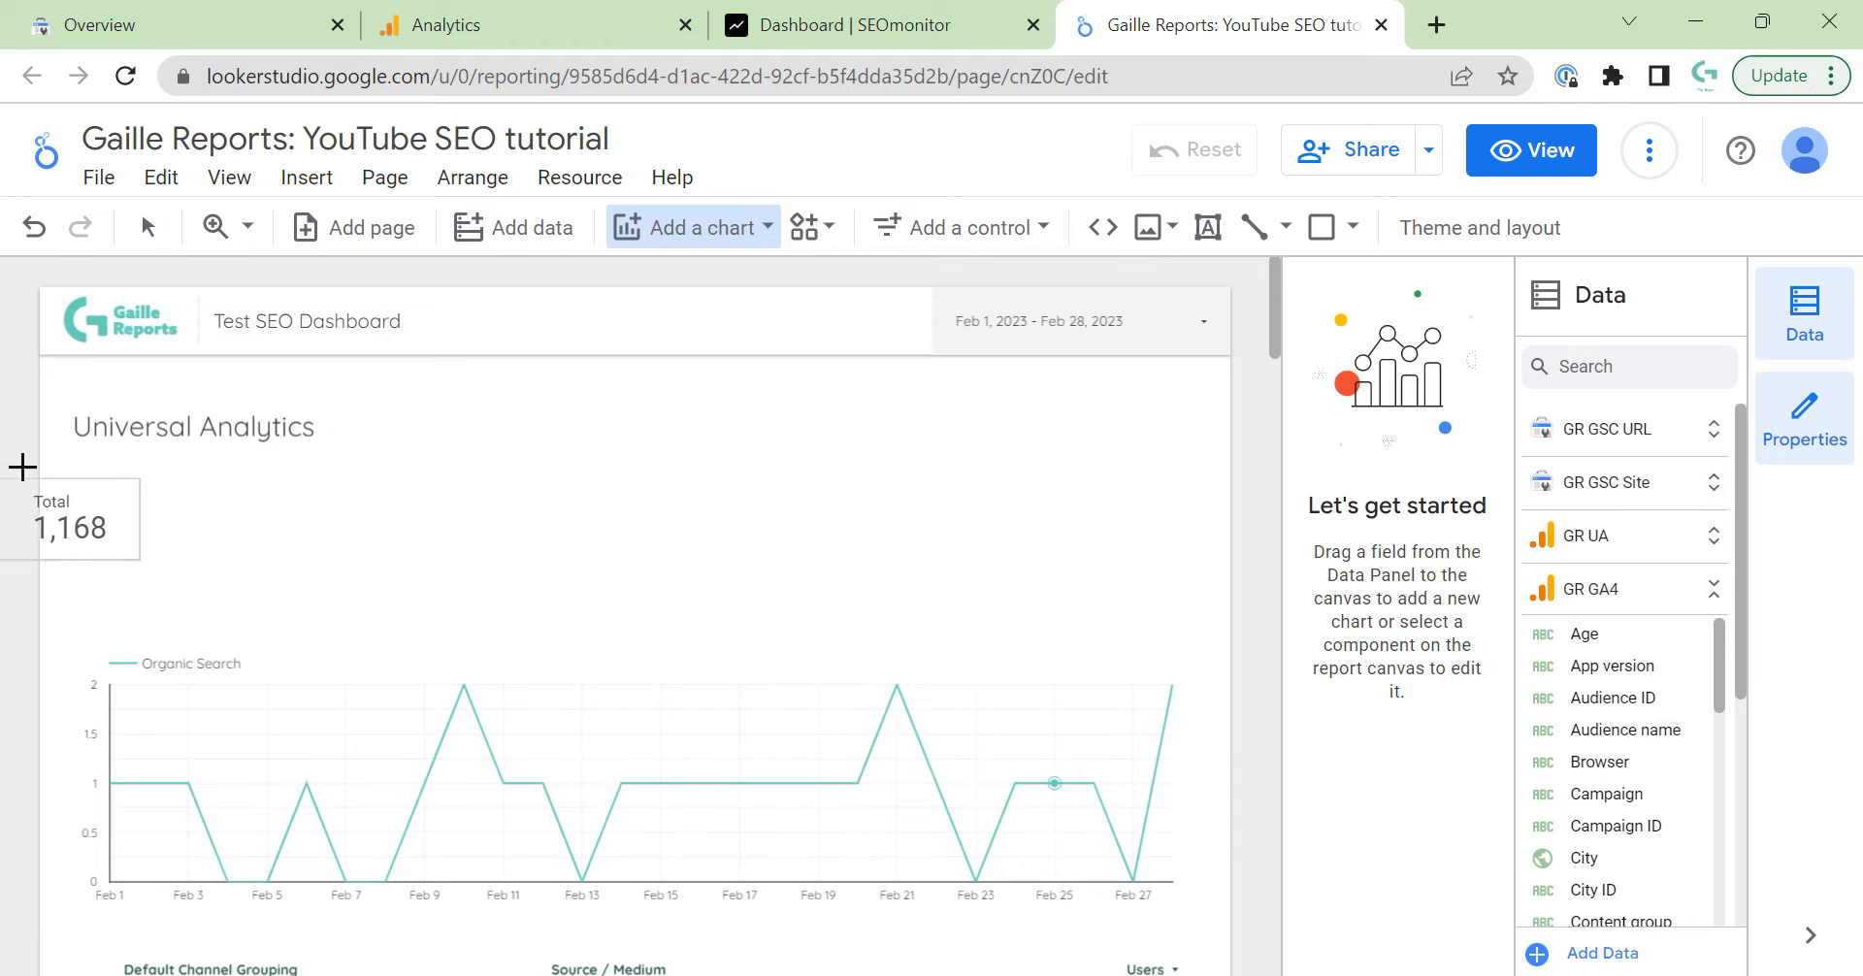
left_click(78, 466)
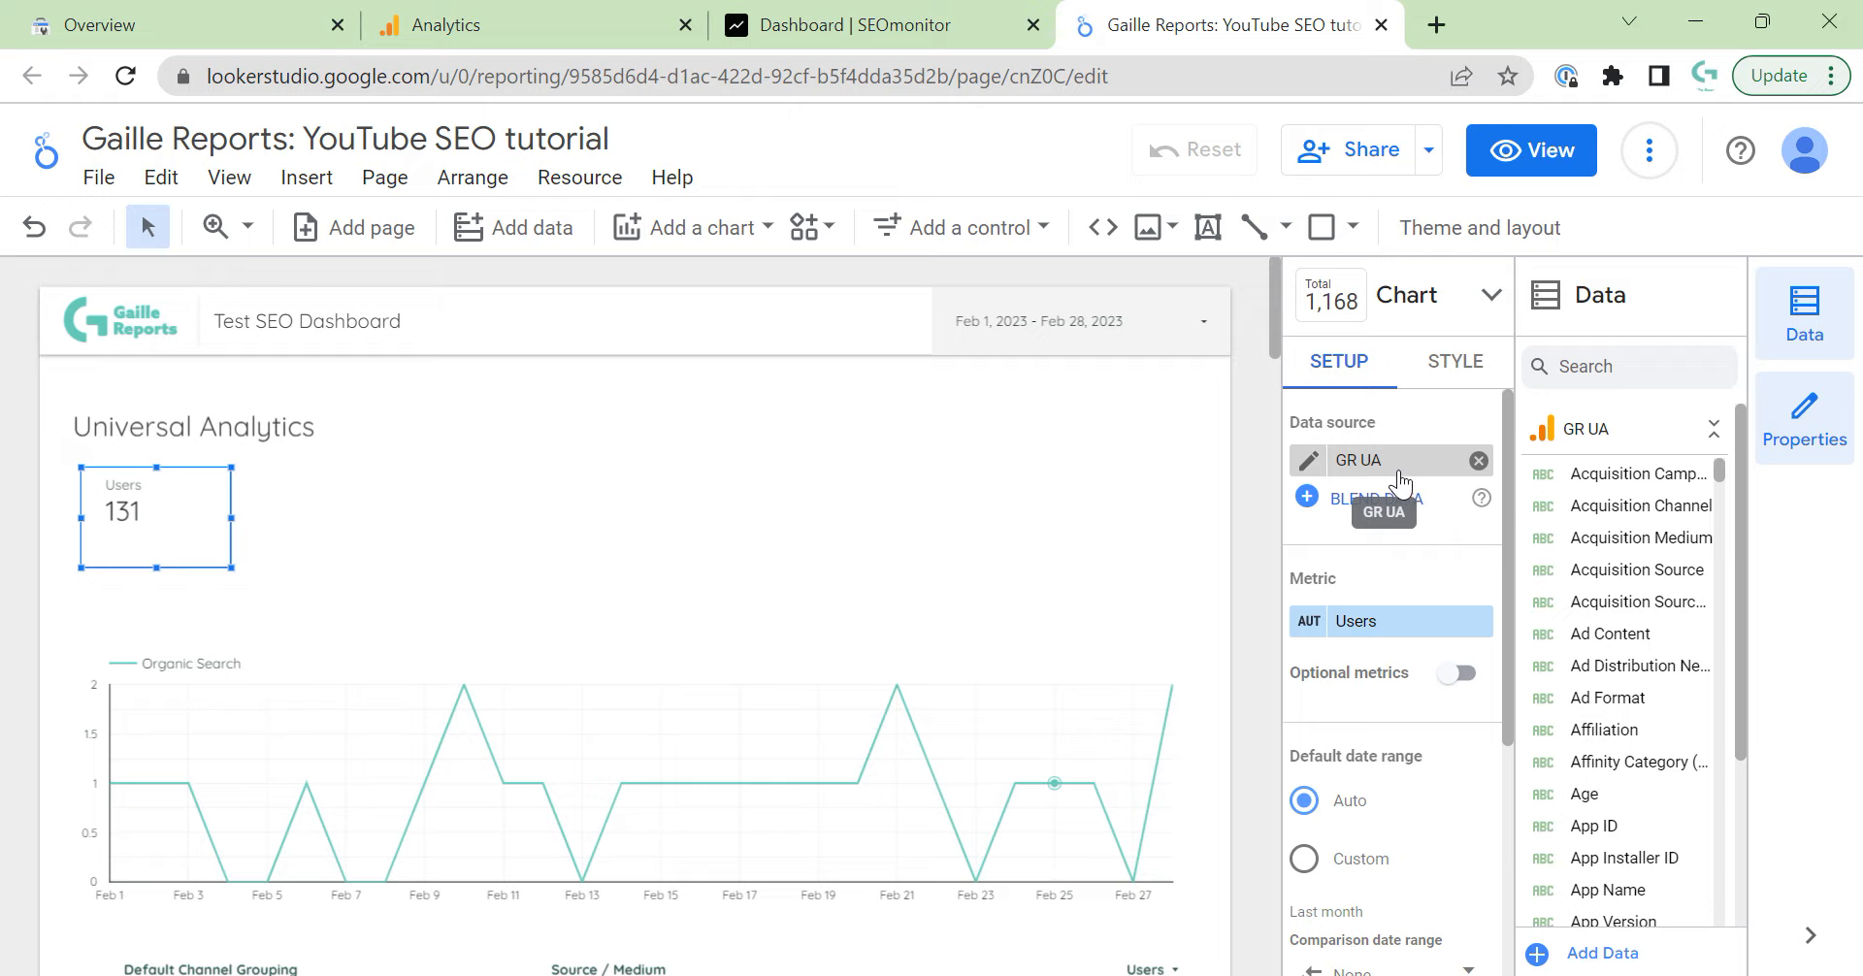
Apply the Organic Traffic segment to the new scorecard.
scroll(1398, 480, "down", 4)
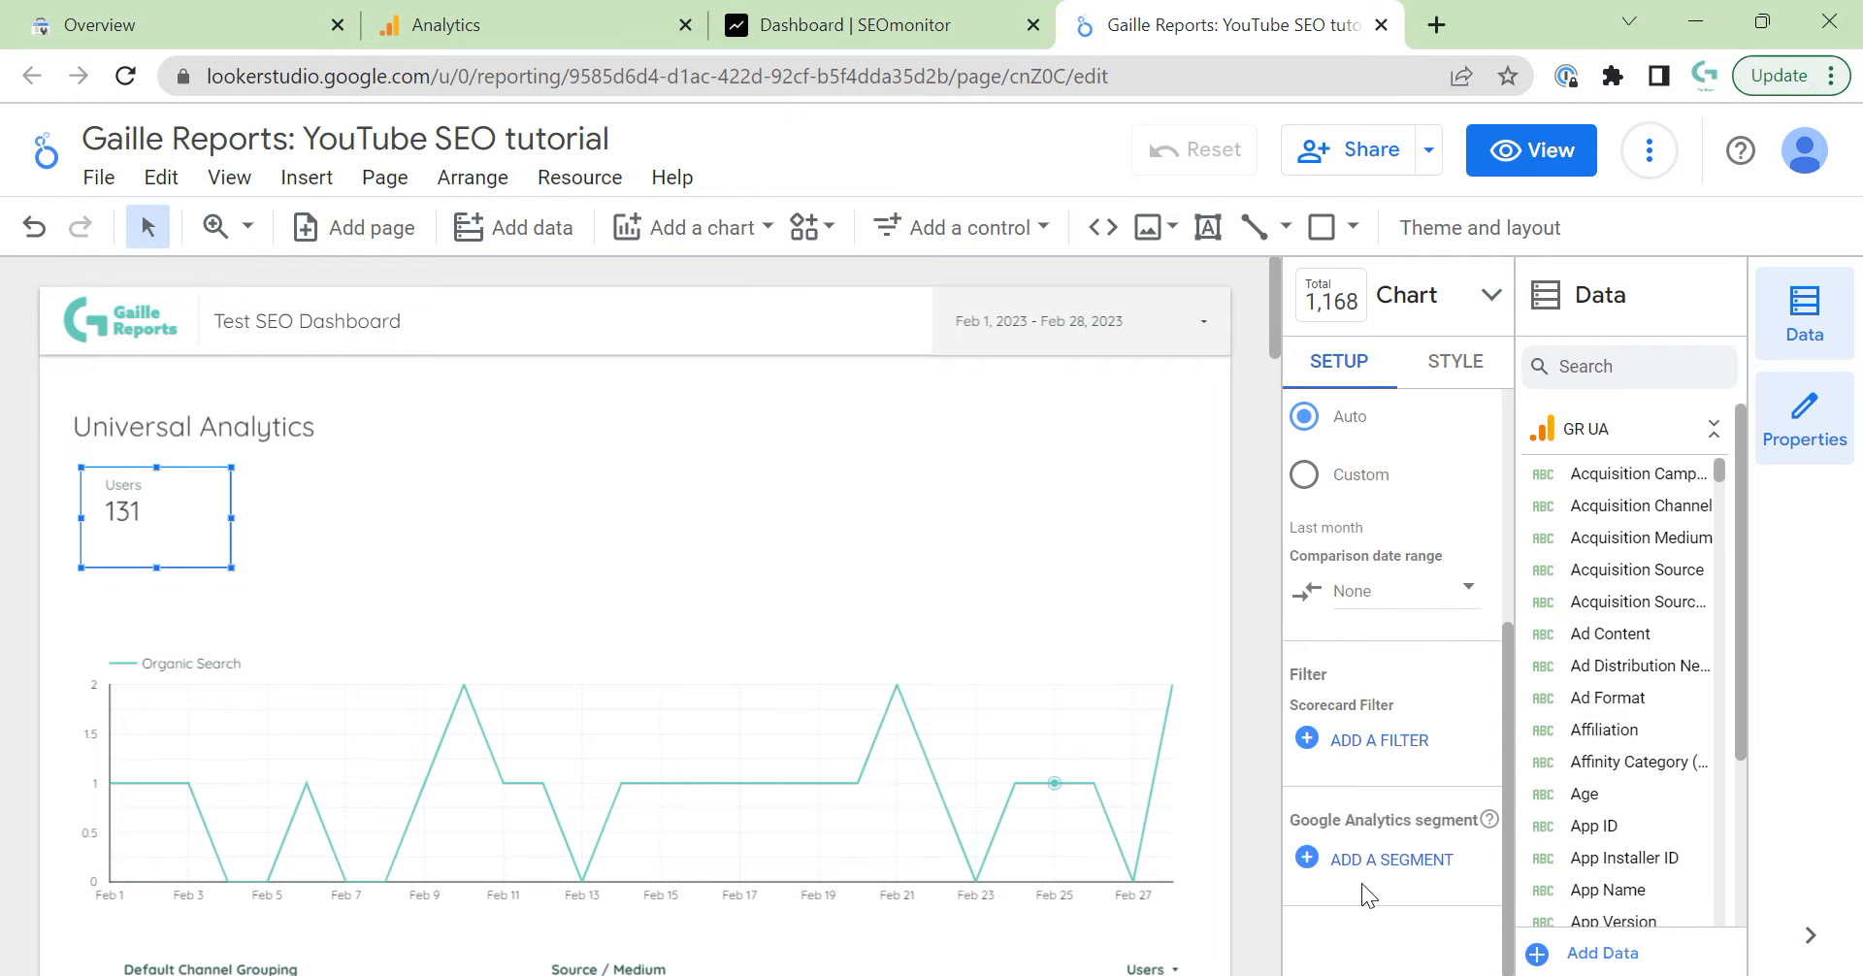
left_click(1384, 861)
left_click(1455, 386)
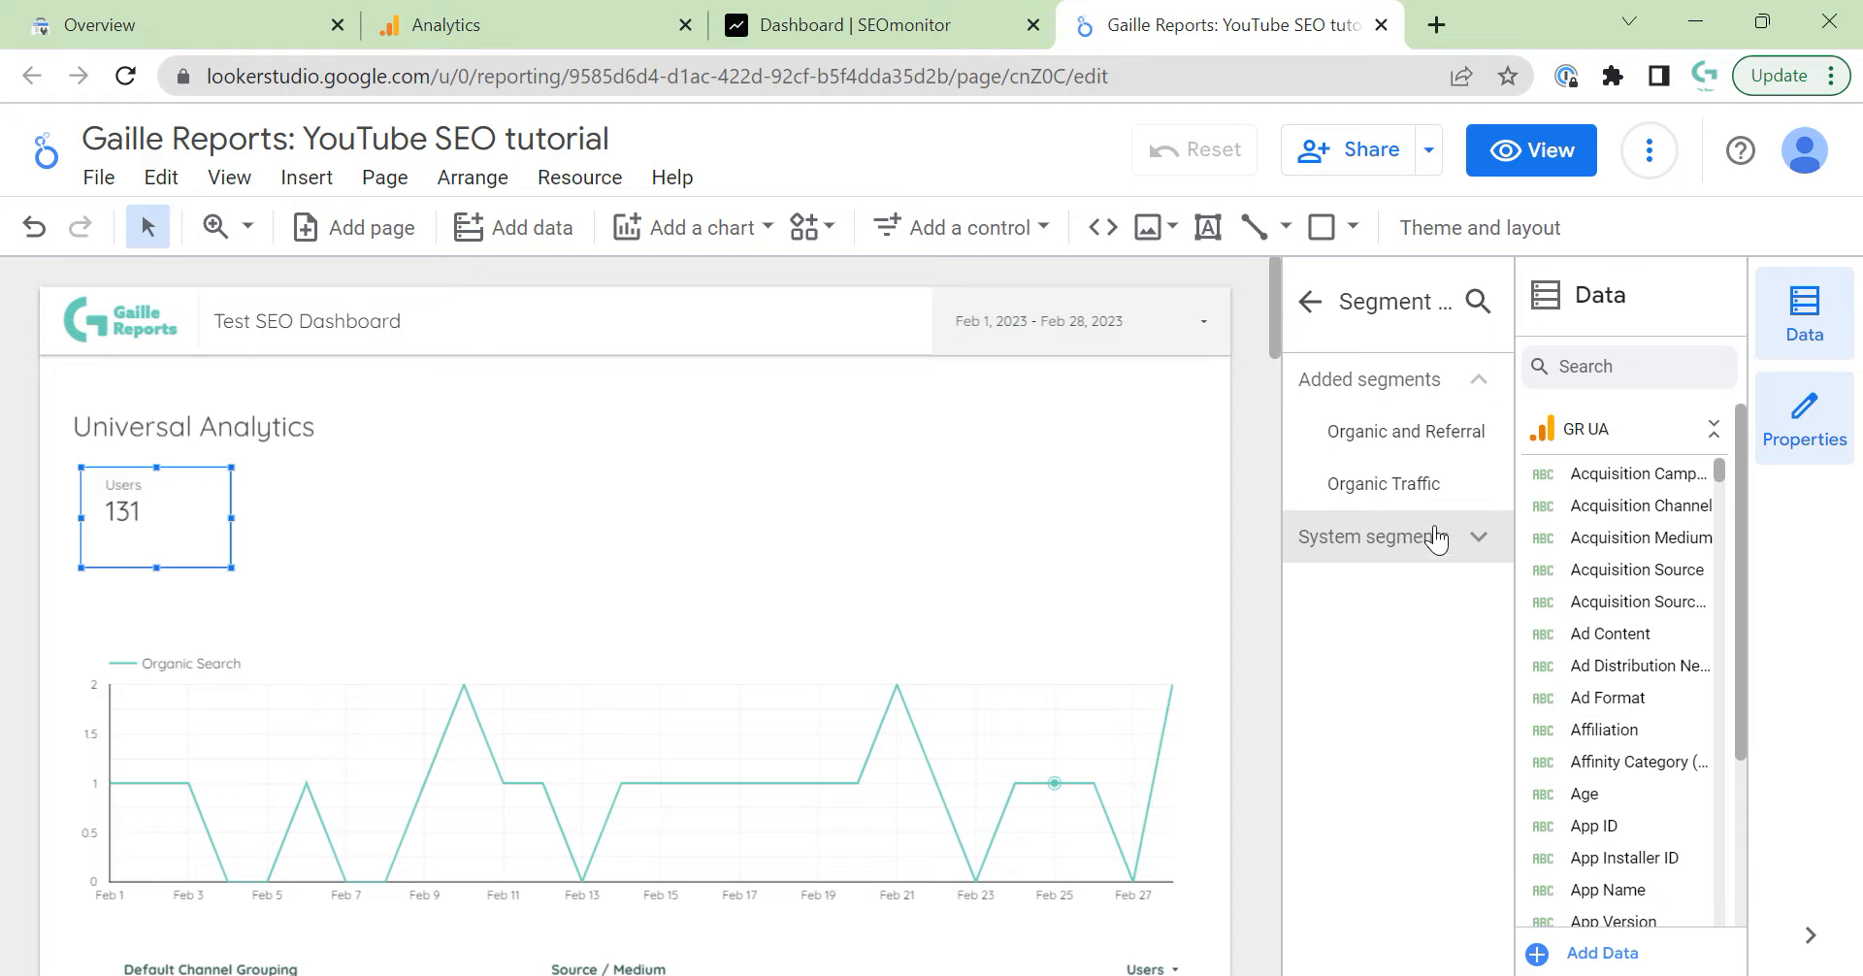
left_click(1424, 489)
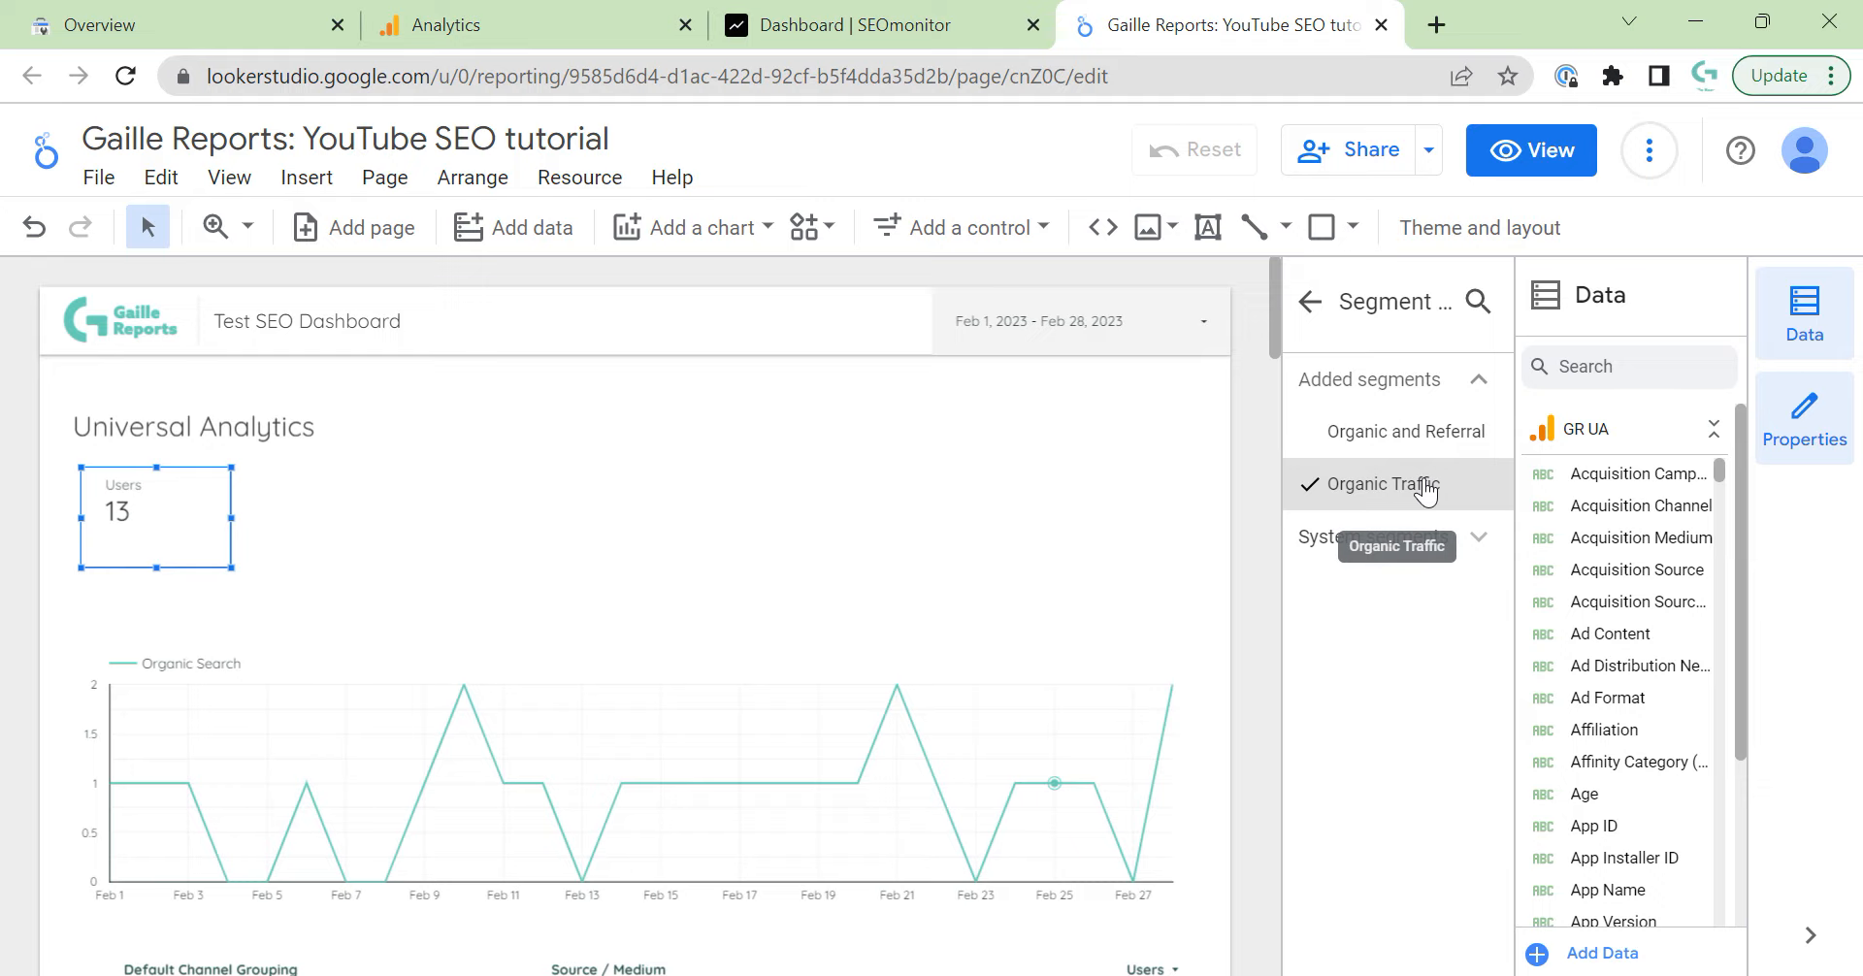
left_click(1311, 302)
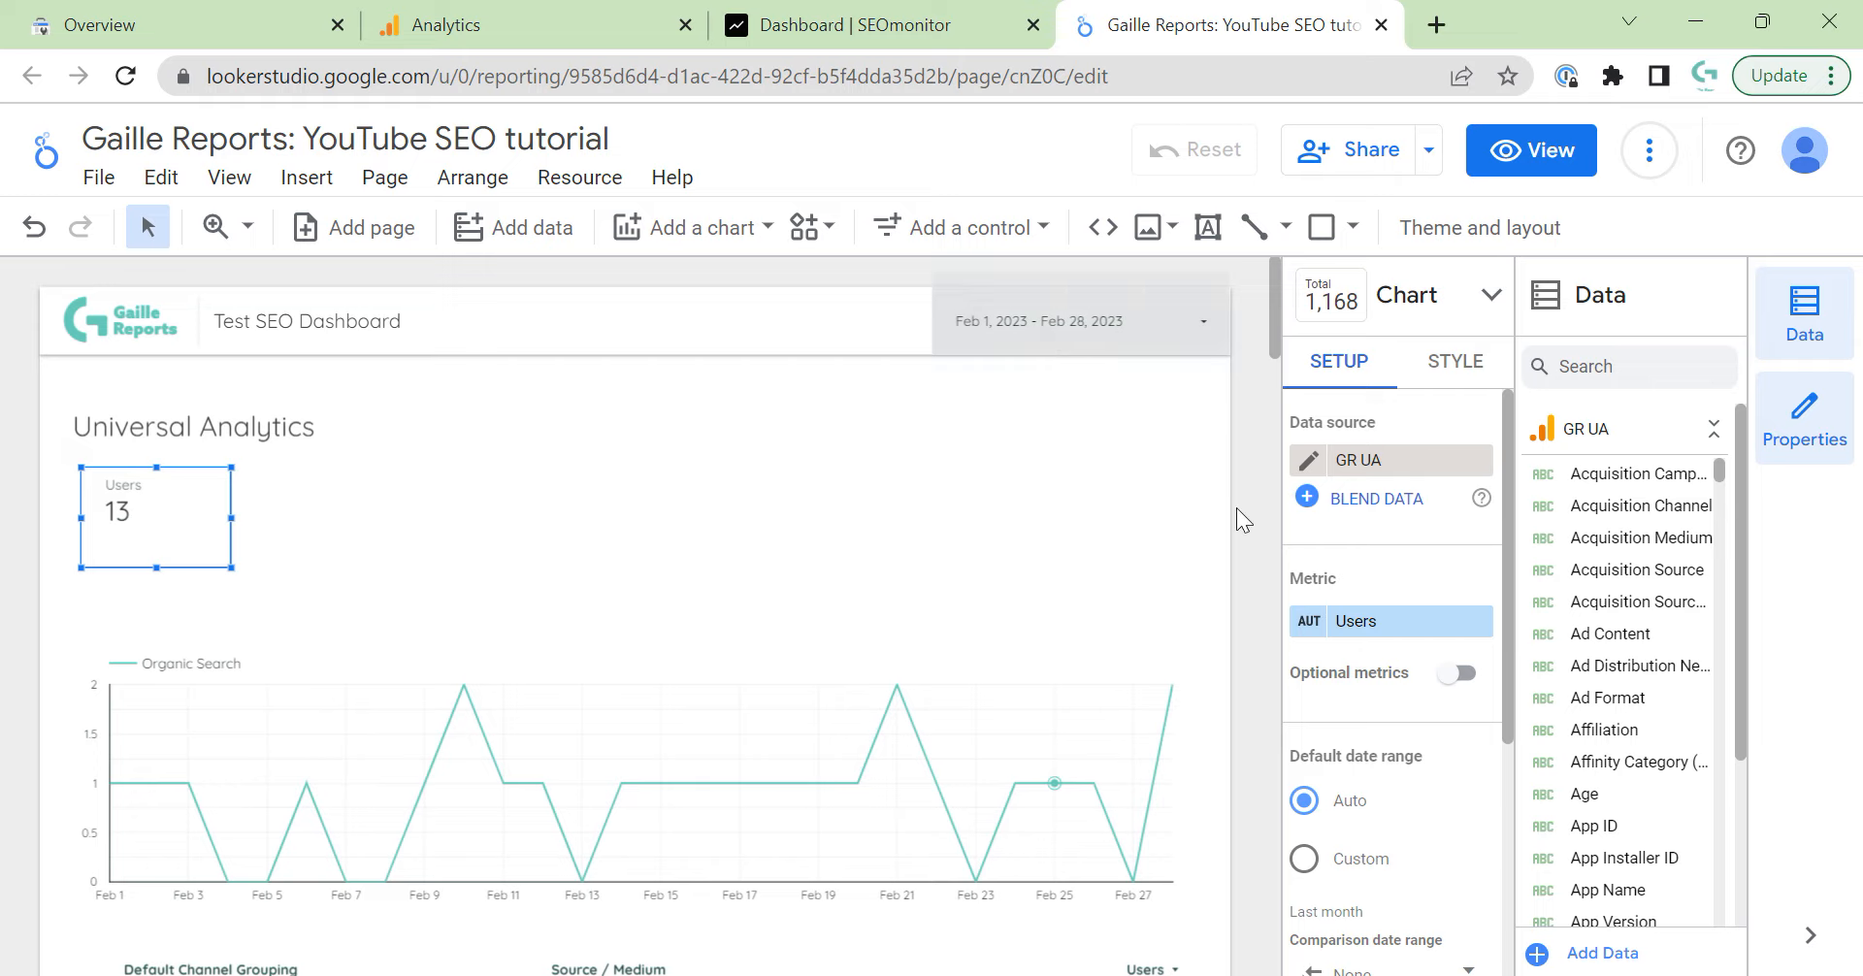
Change the scorecard's metric to Sessions.
left_click(1388, 624)
type("users")
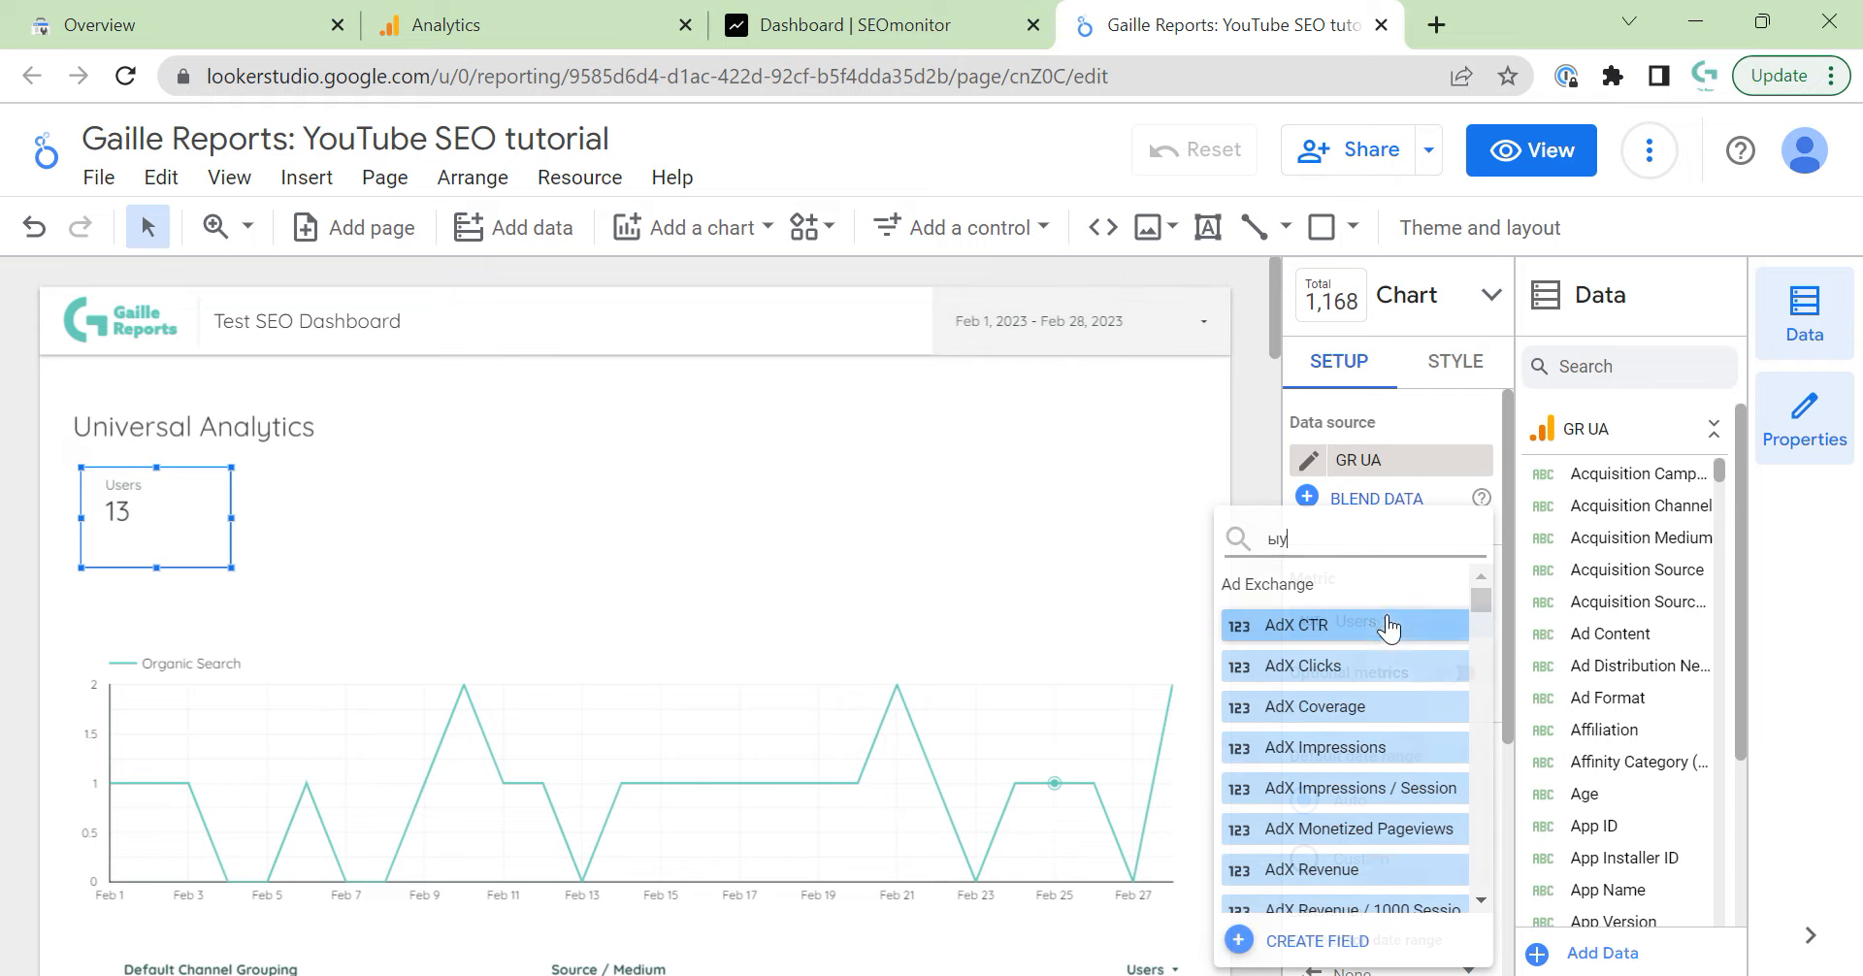
key("BackSpace")
key("BackSpace")
key("BackSpace")
key("BackSpace")
key("BackSpace")
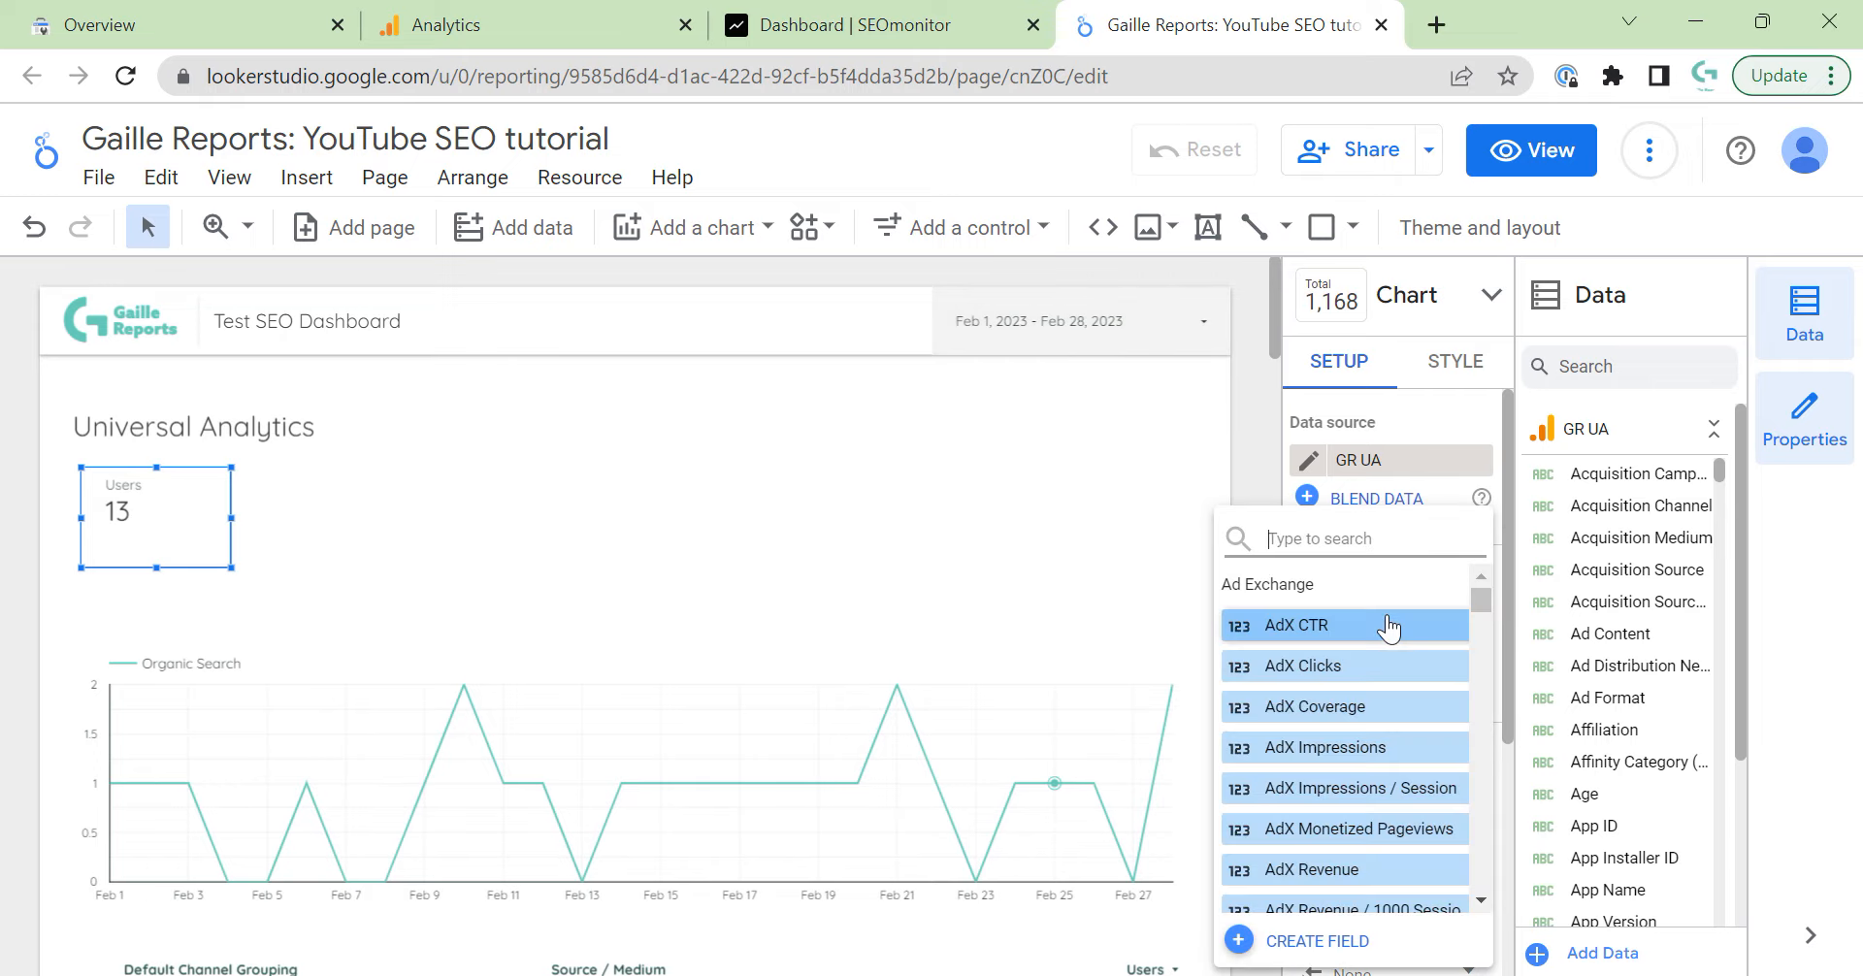
type("sess")
scroll(1356, 791, "down", 3)
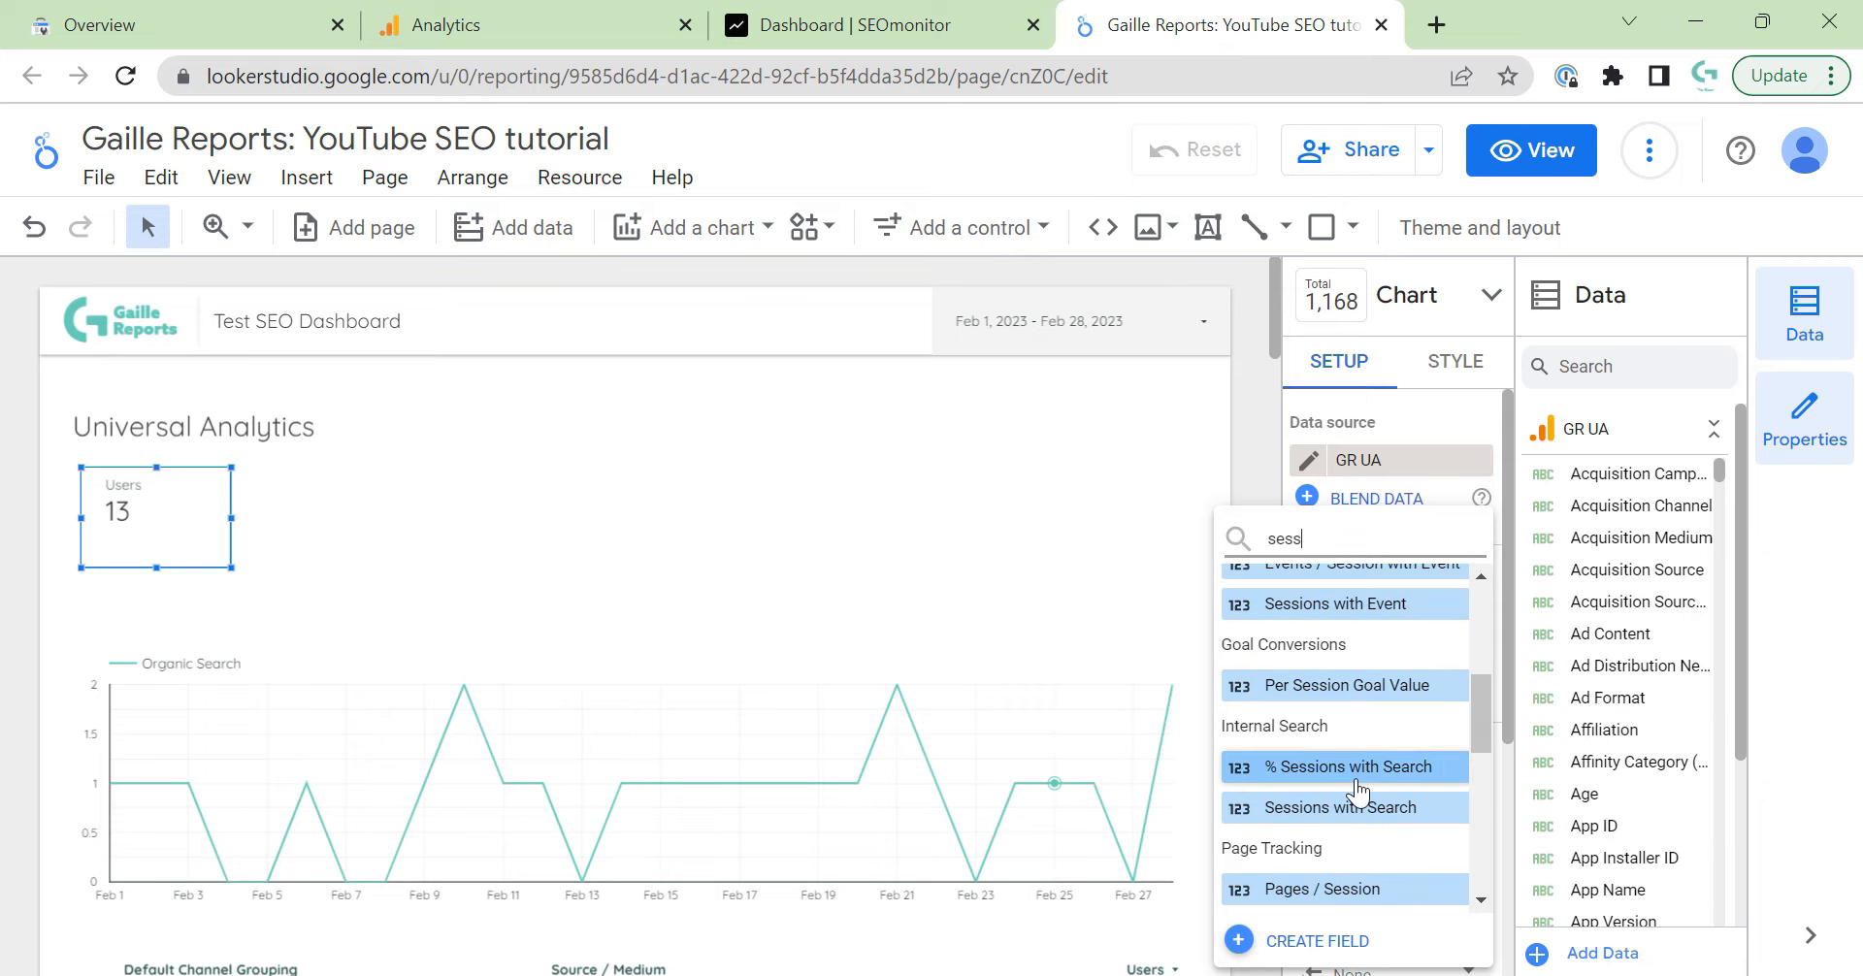
scroll(1387, 878, "down", 3)
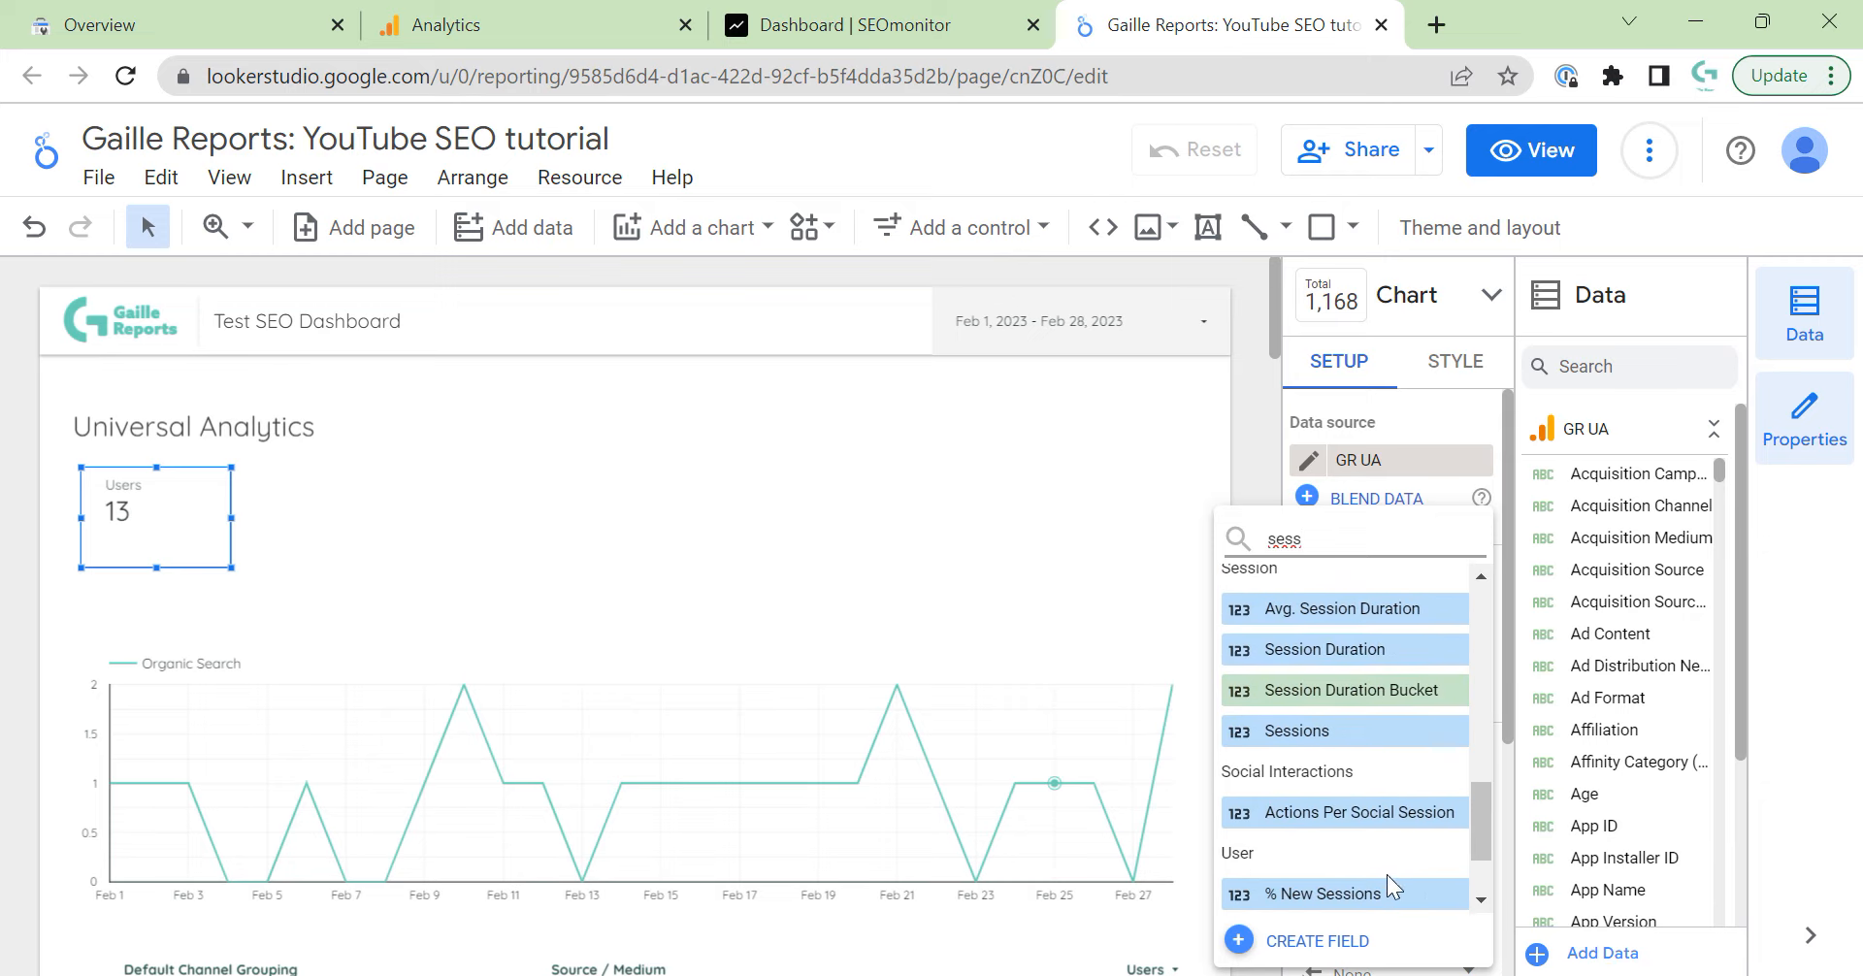
left_click(1336, 731)
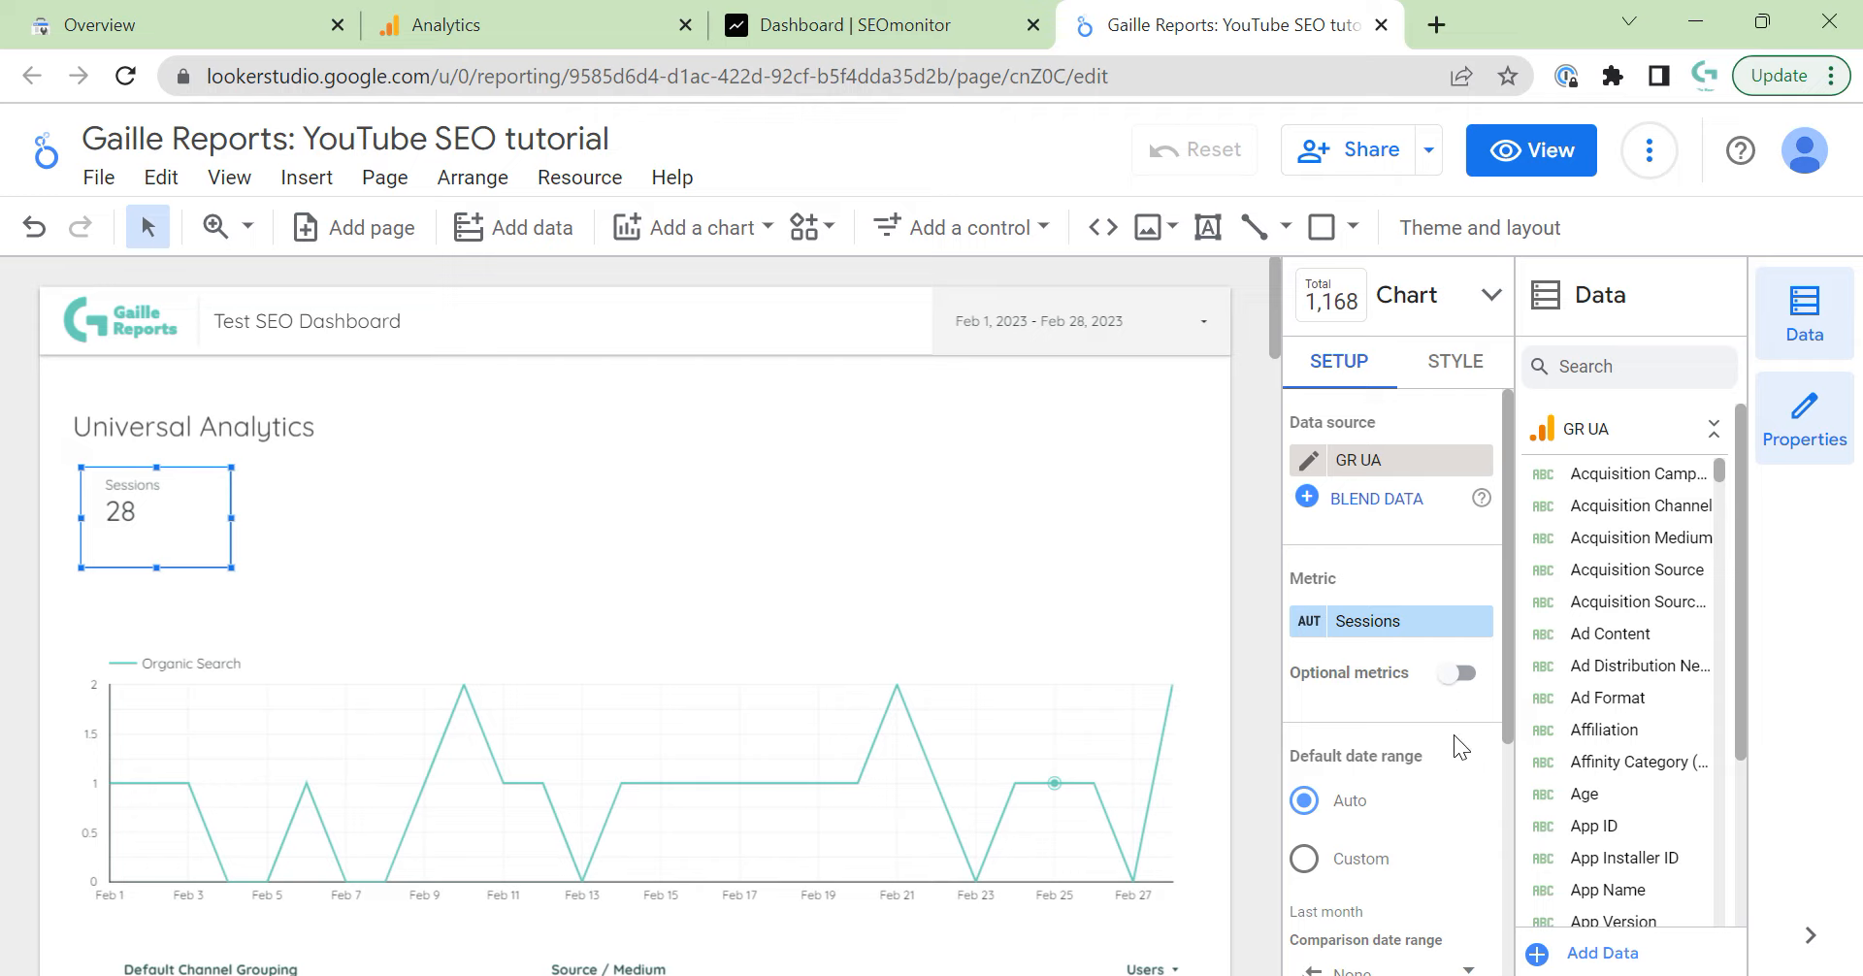
Set the scorecard's comparison date range to Previous period and apply it.
scroll(1454, 736, "down", 3)
left_click(1432, 704)
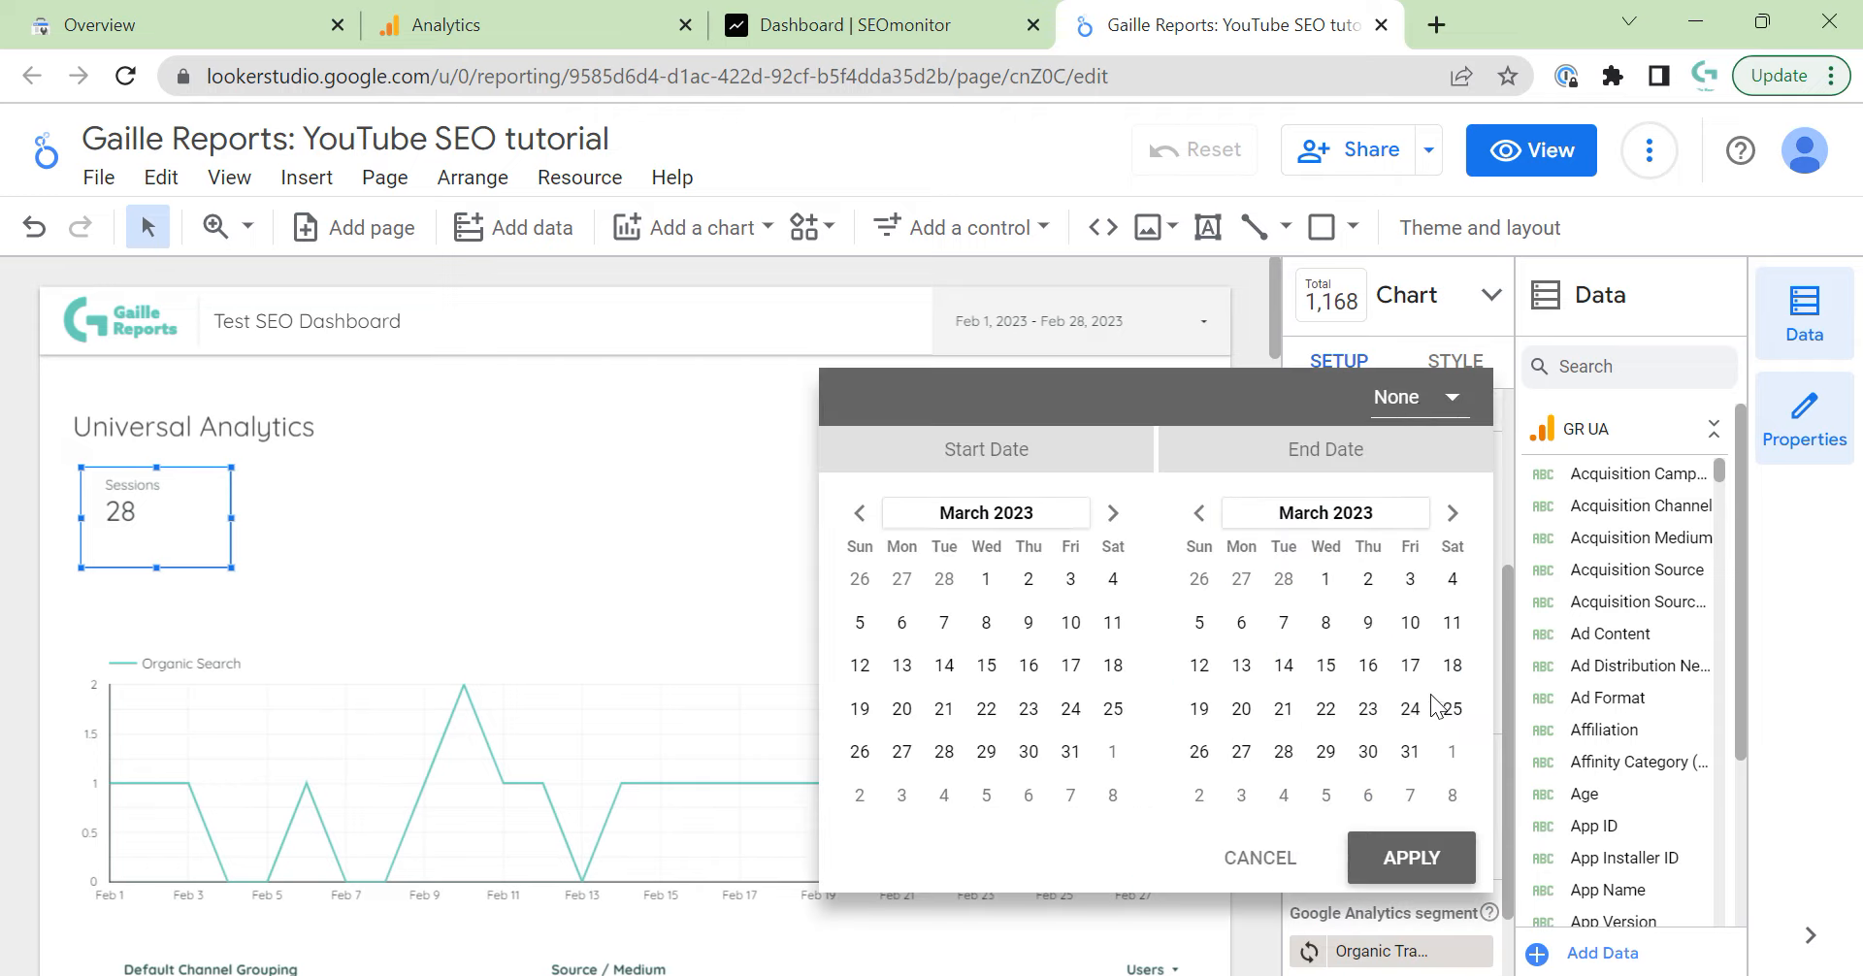
left_click(1417, 397)
left_click(1497, 271)
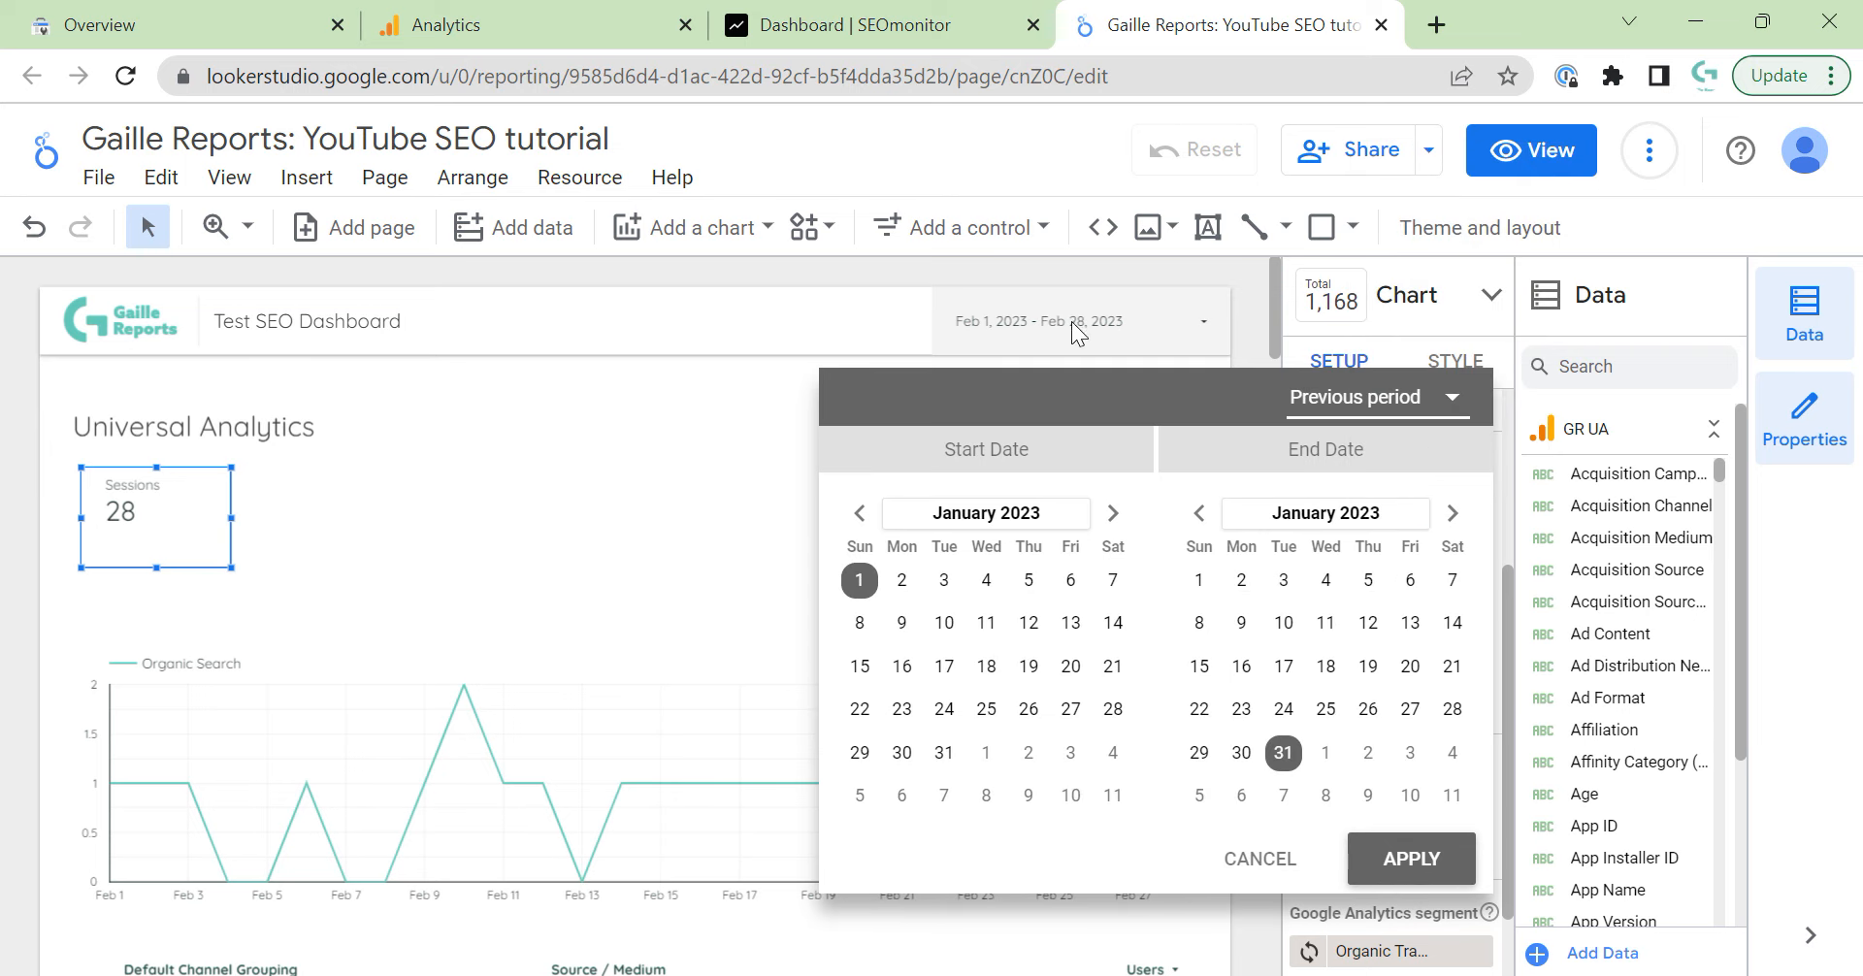
left_click(1424, 869)
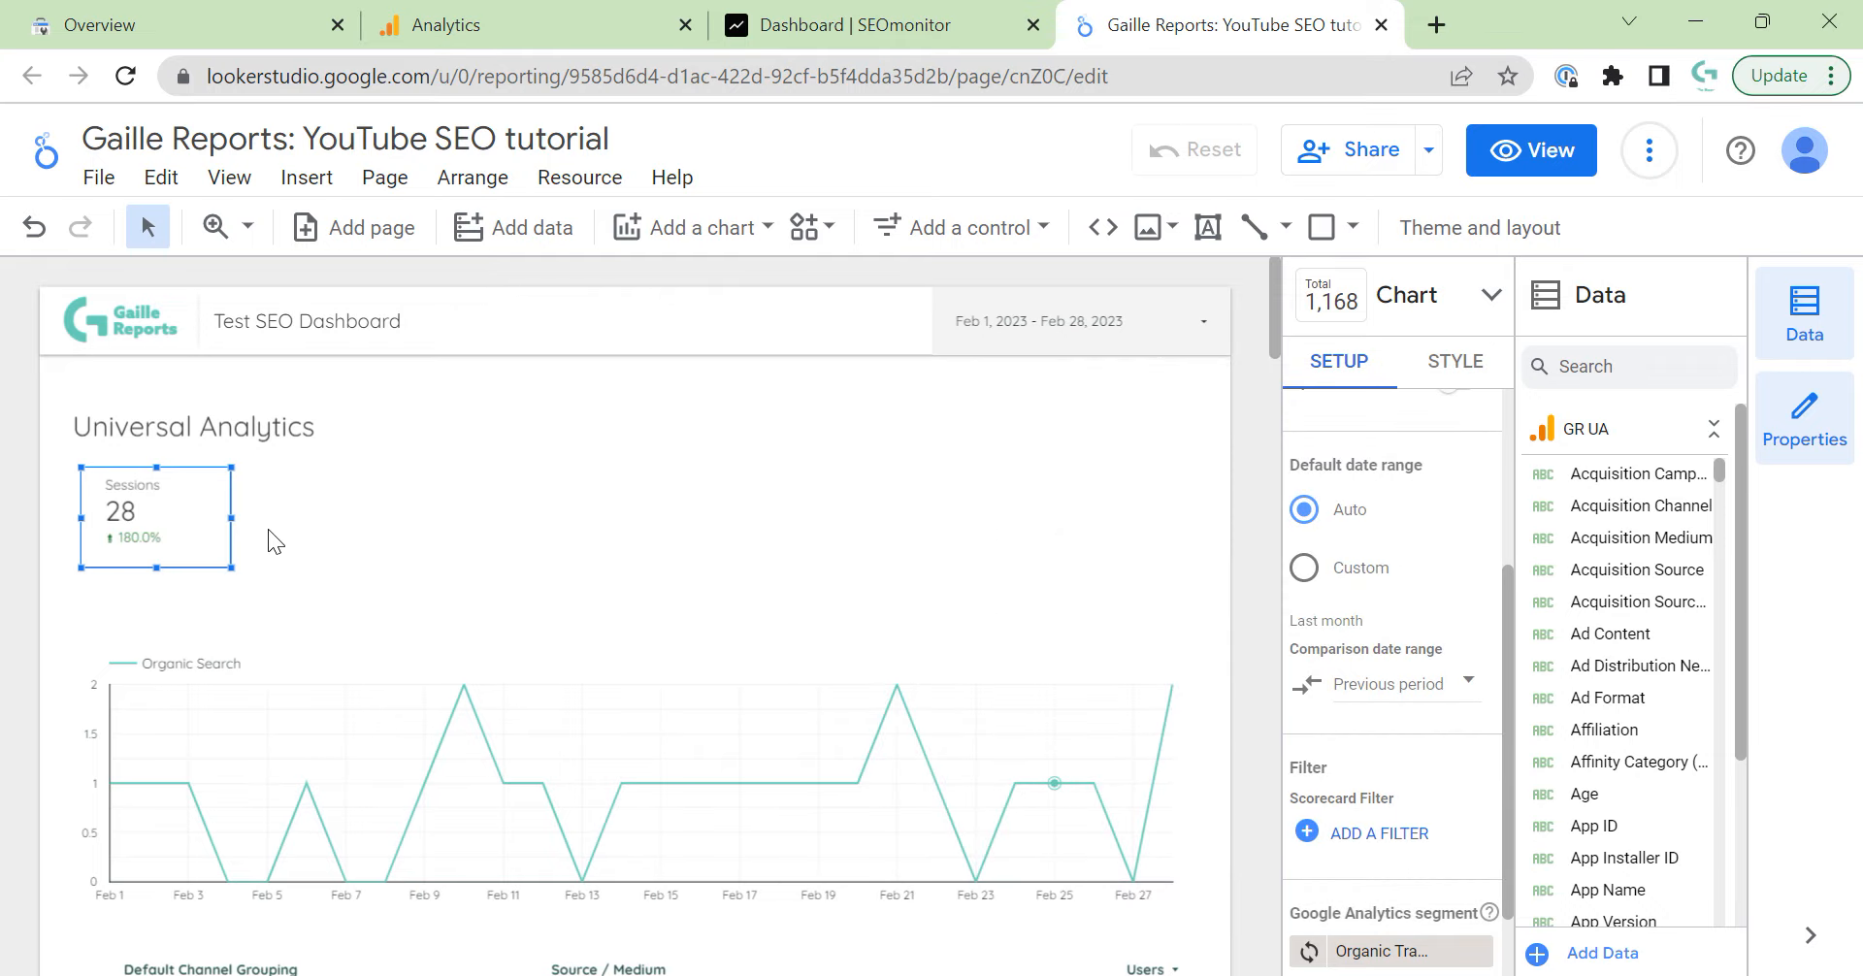
Center the scorecard's metric name, metric value and comparison, and make the scorecard slightly wider and shorter.
left_click(1452, 364)
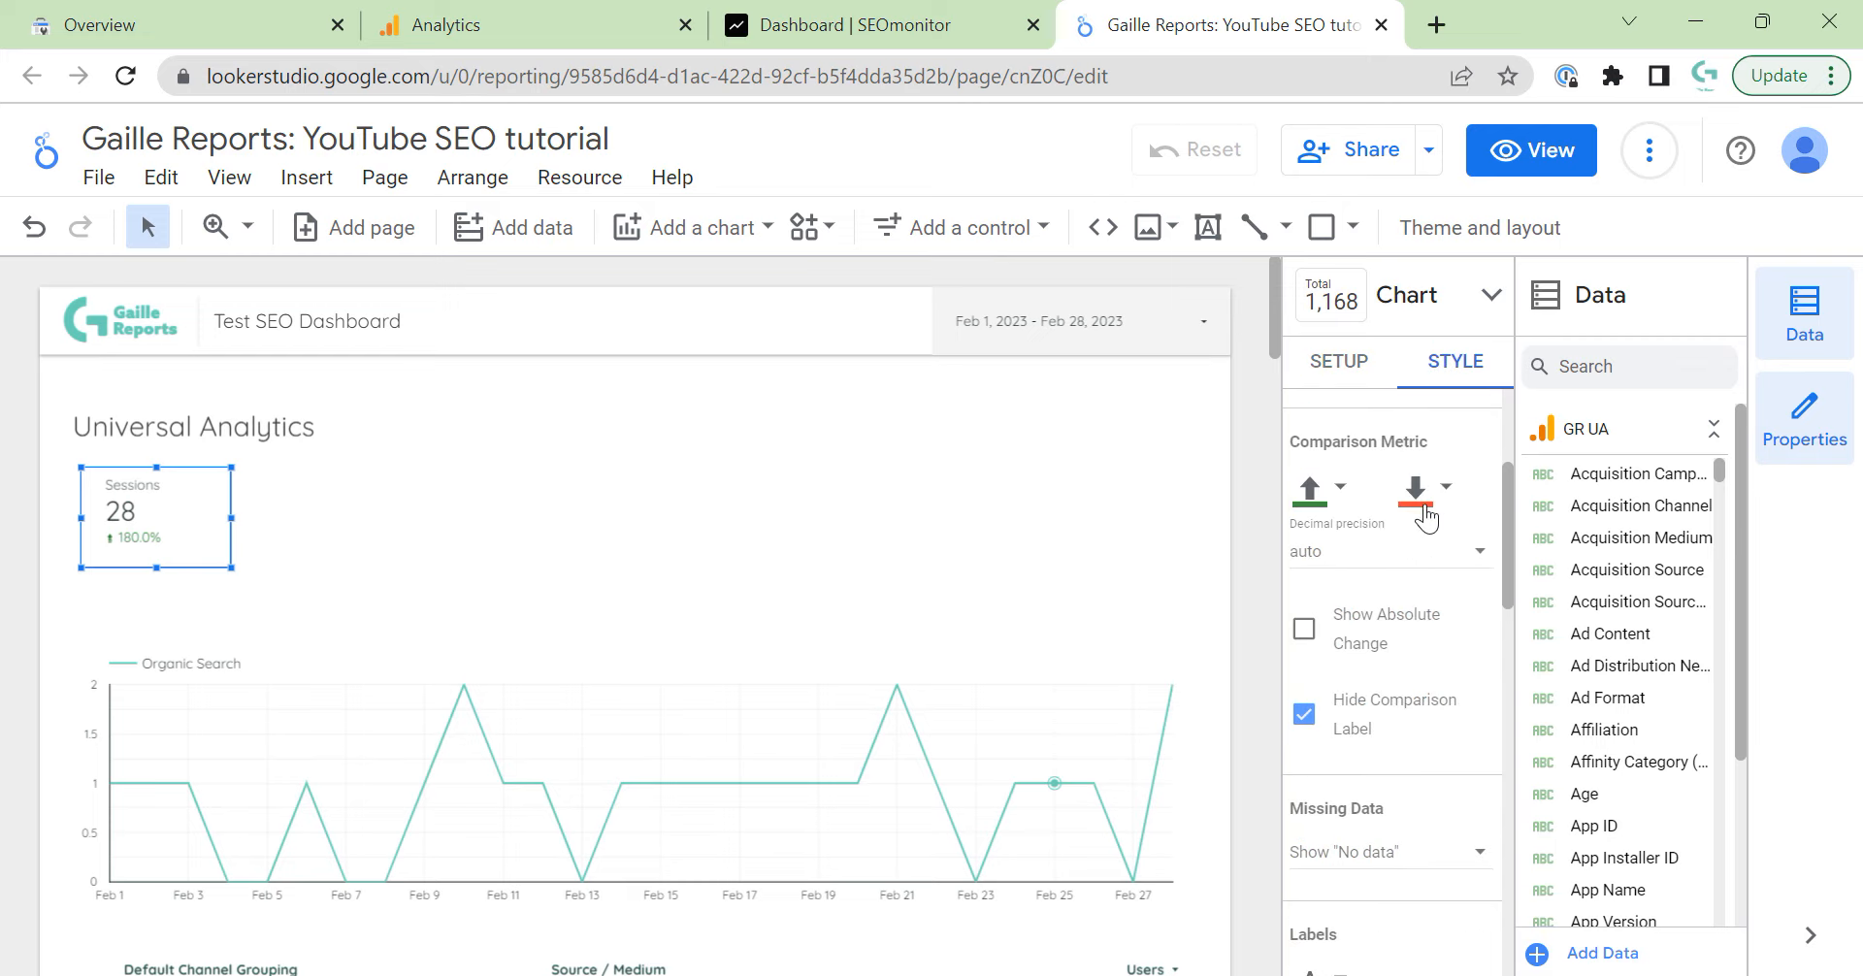
scroll(1423, 524, "up", 3)
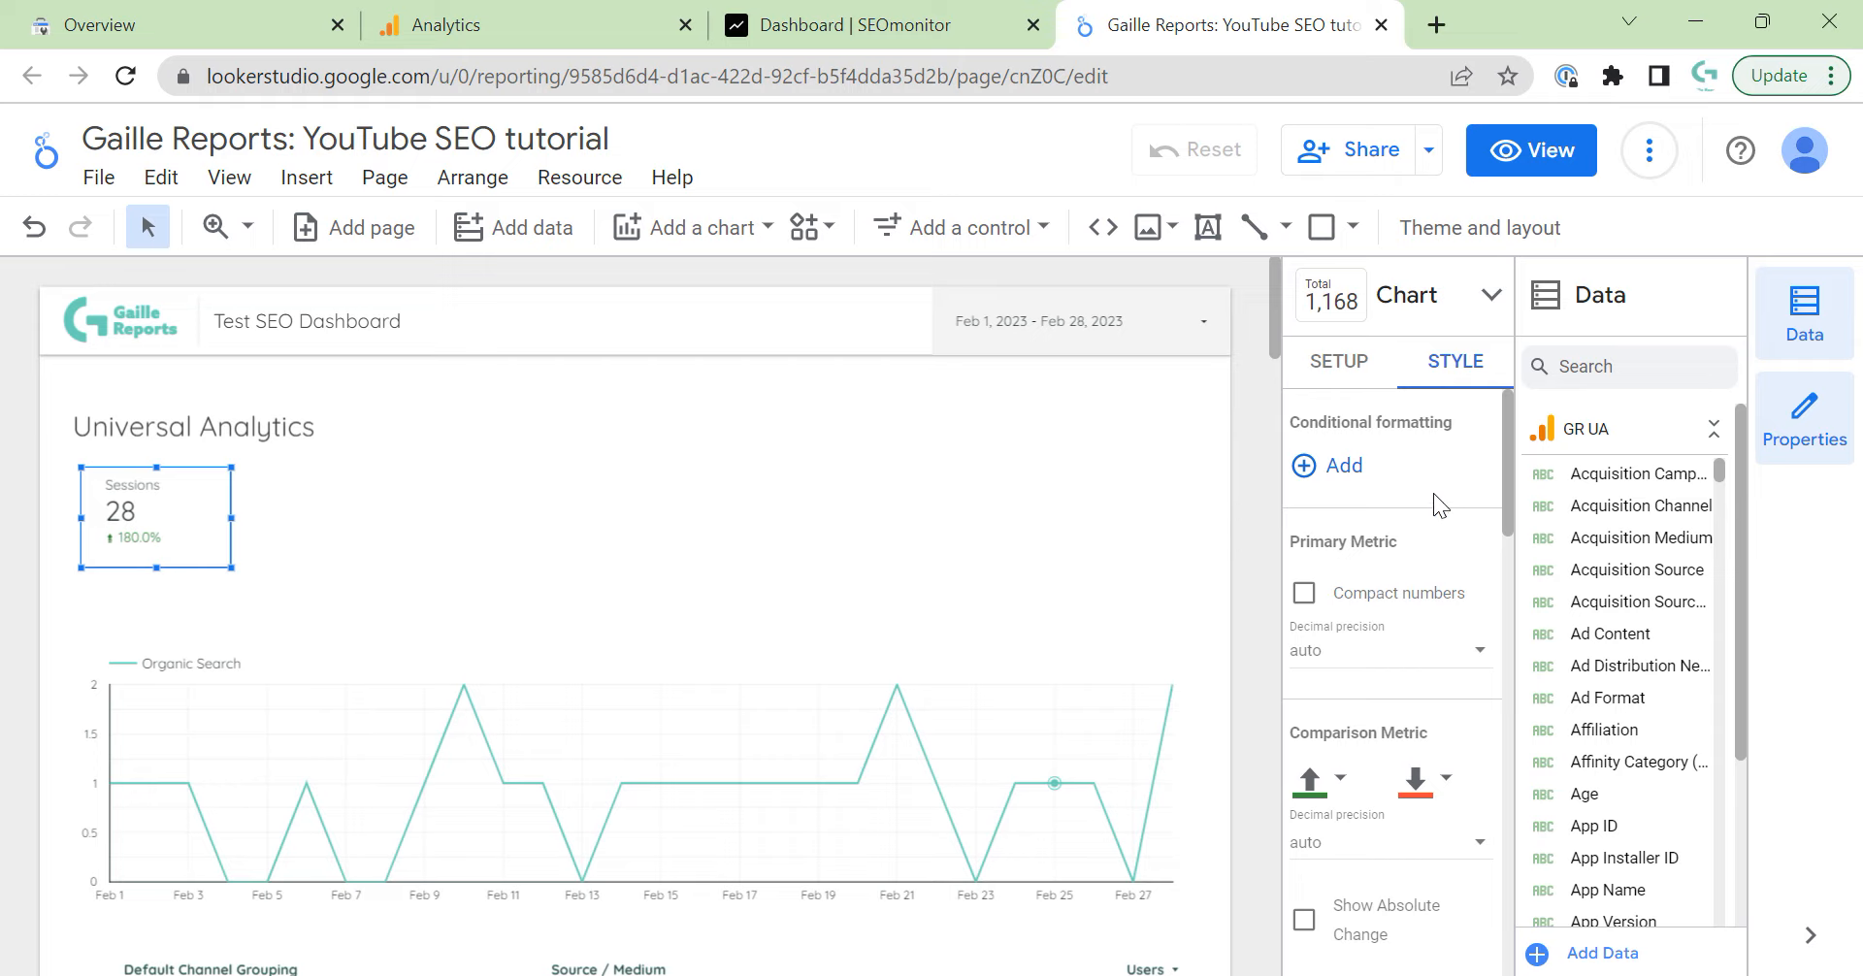
scroll(1397, 668, "down", 3)
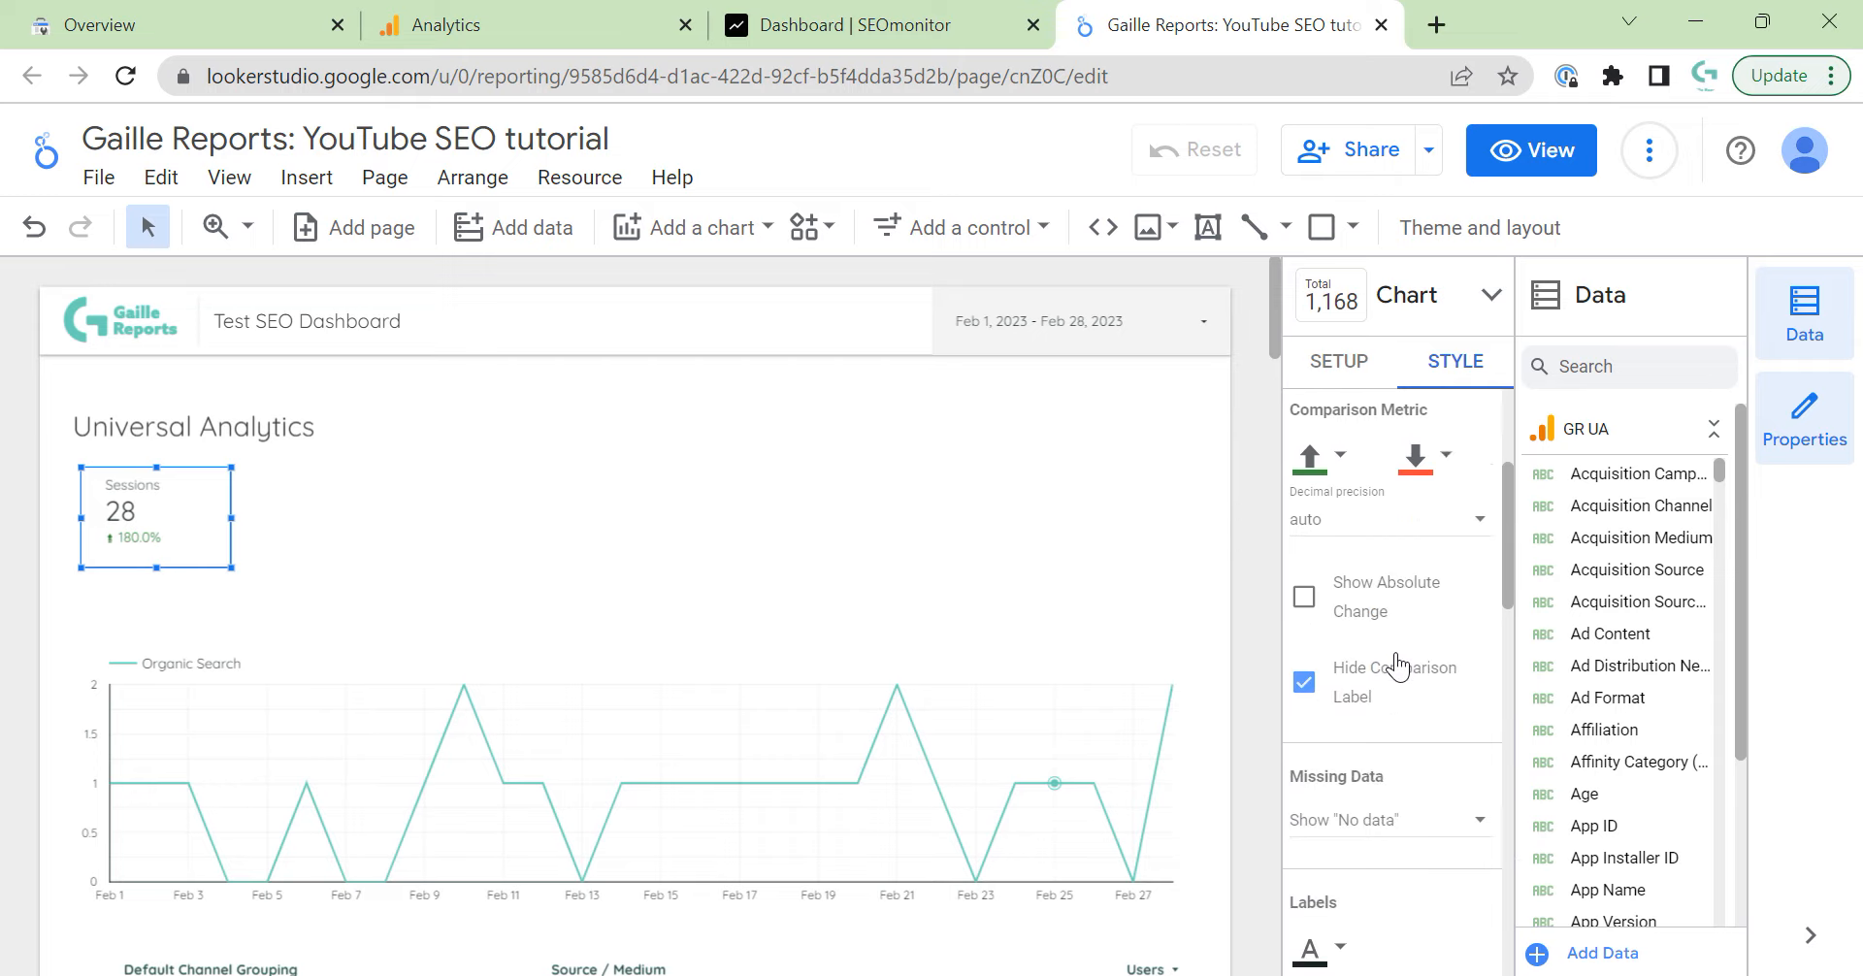
scroll(1388, 698, "down", 3)
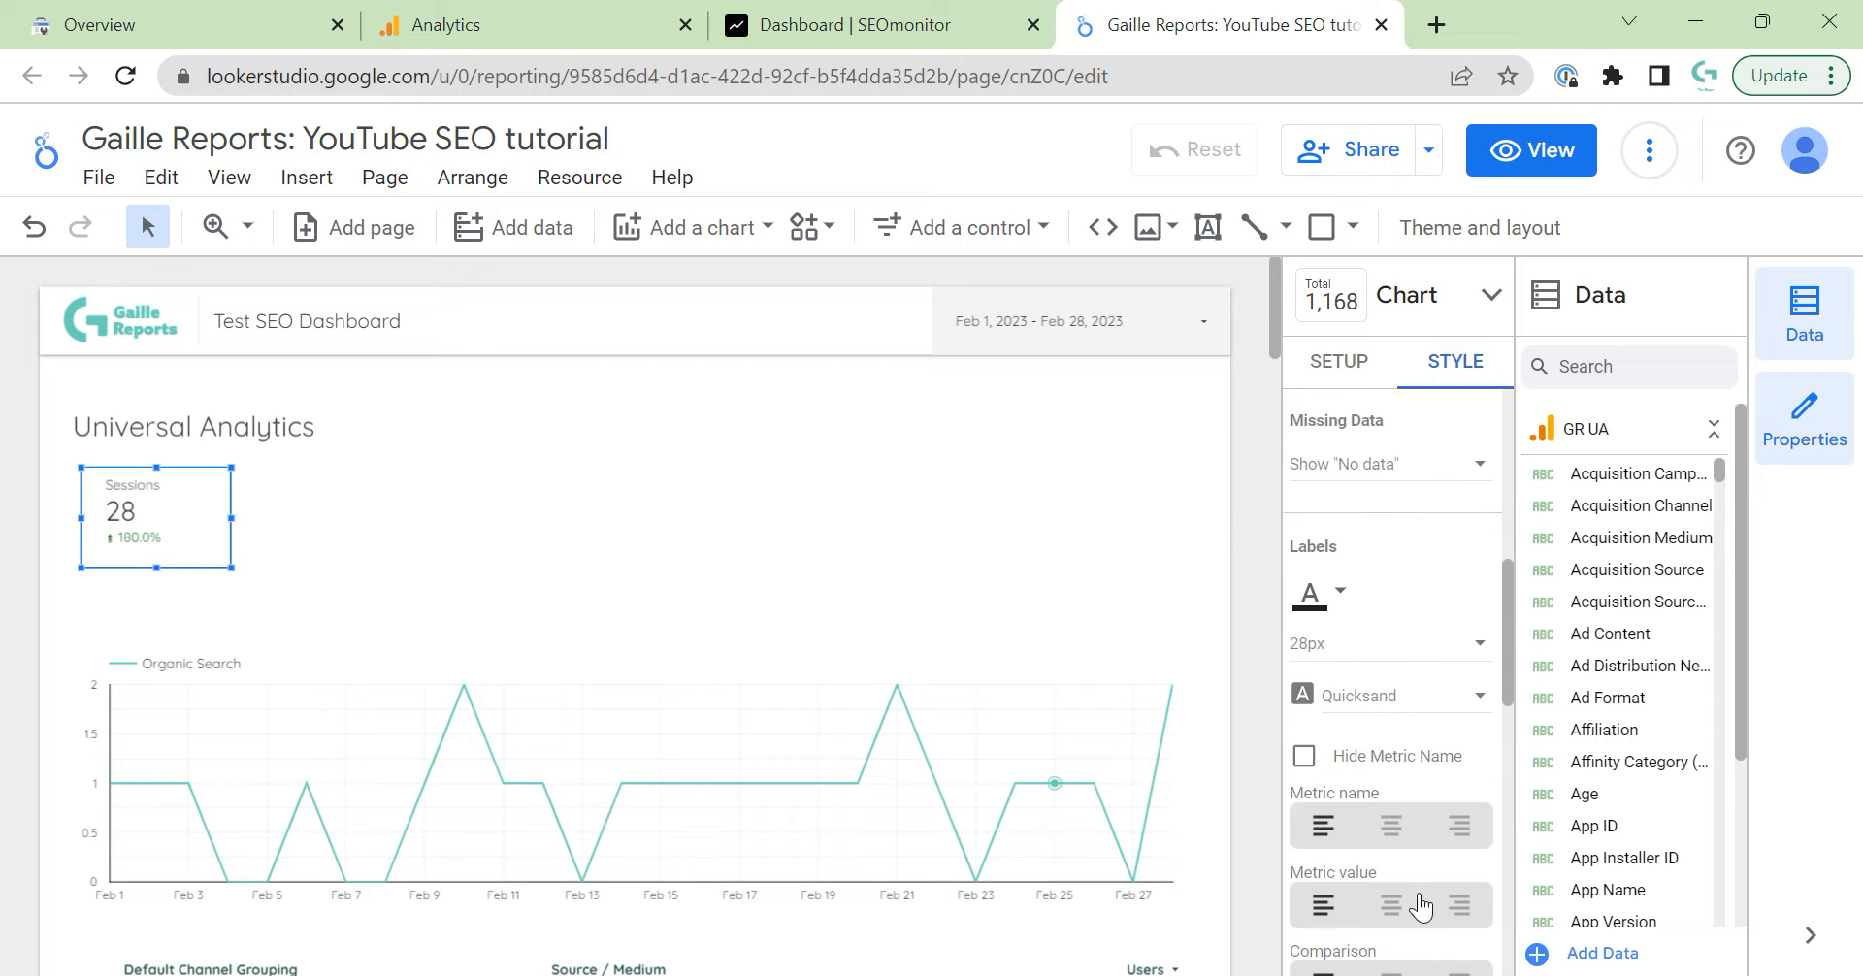
left_click(1395, 906)
scroll(1407, 874, "down", 3)
left_click(1392, 711)
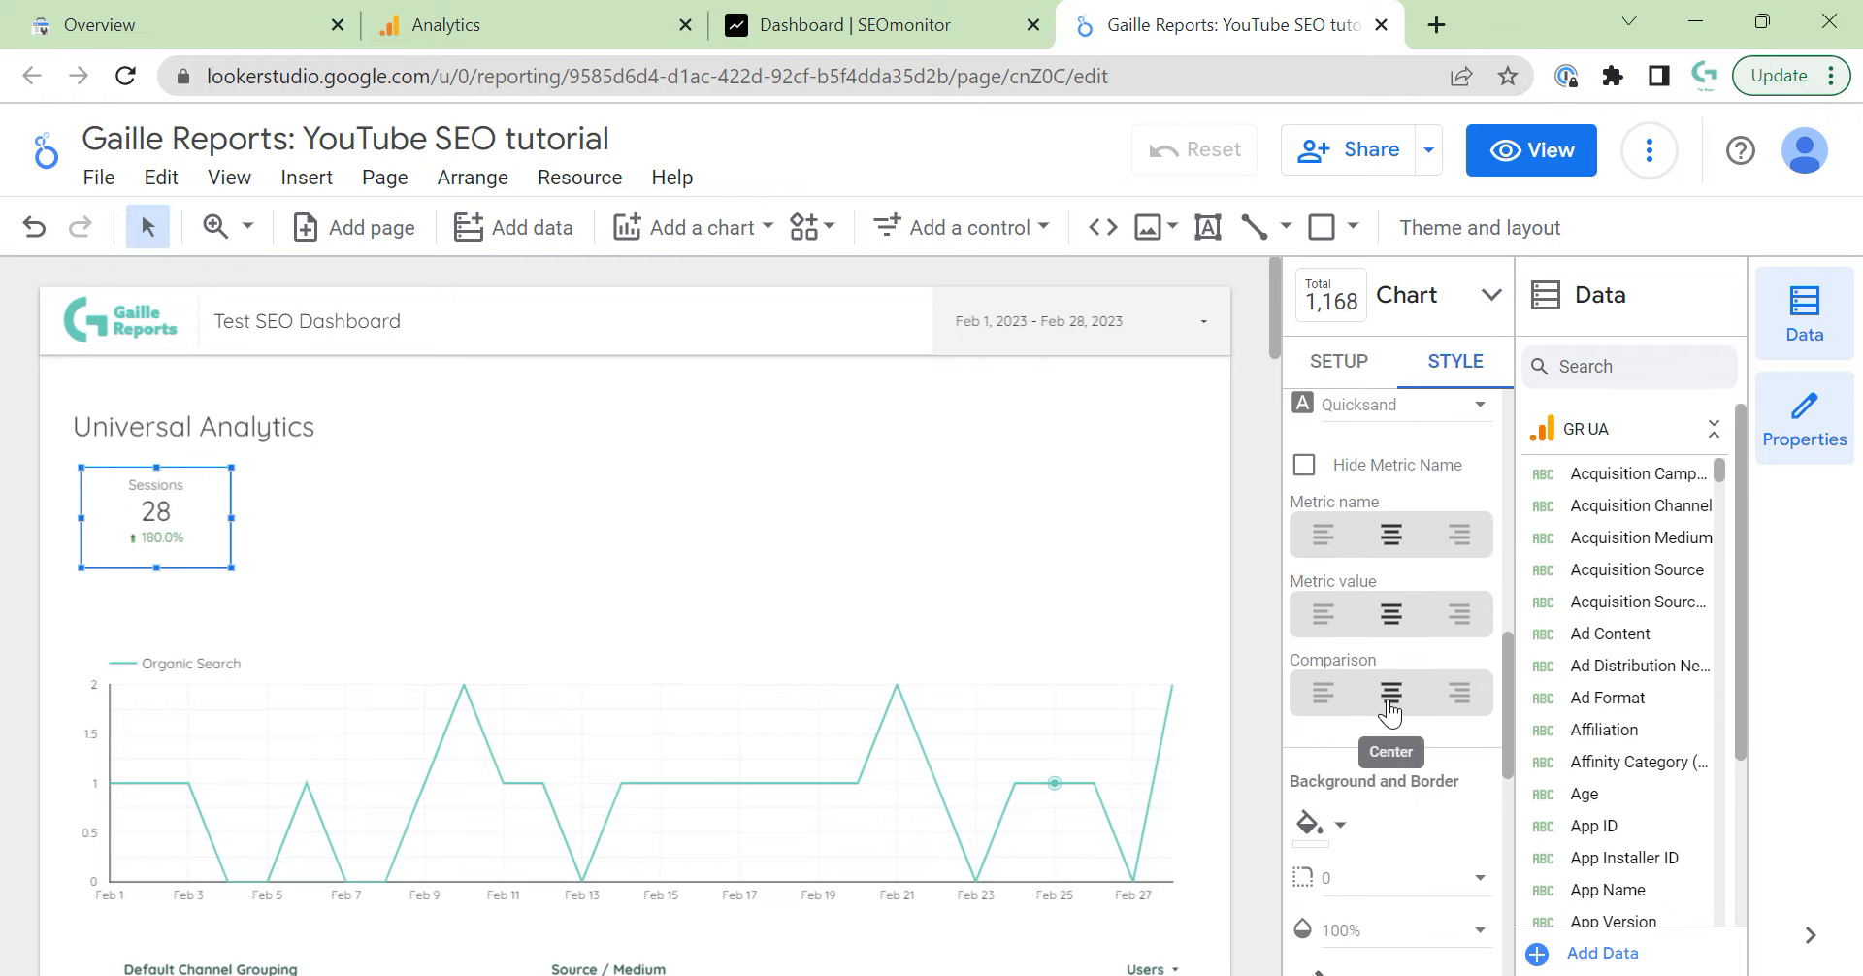
left_click_drag(183, 569, 258, 526)
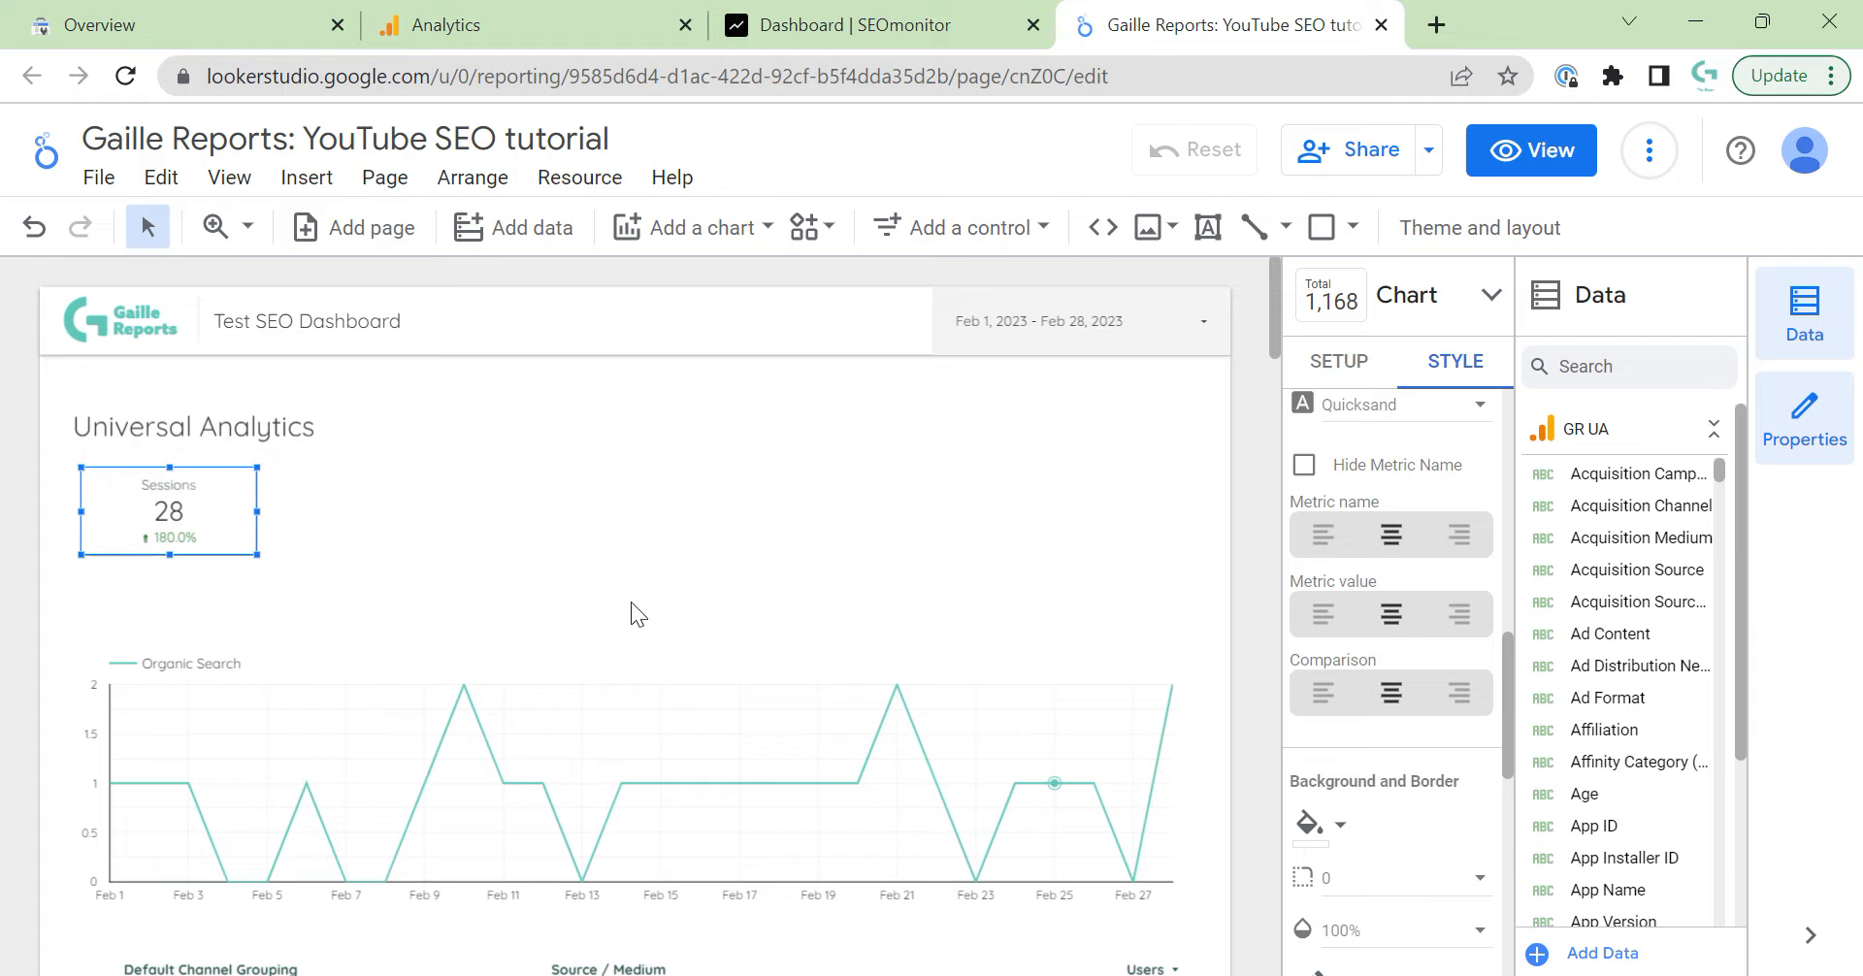
Give the Sessions scorecard a border in the theme's teal color.
scroll(1366, 668, "down", 2)
scroll(1367, 667, "down", 2)
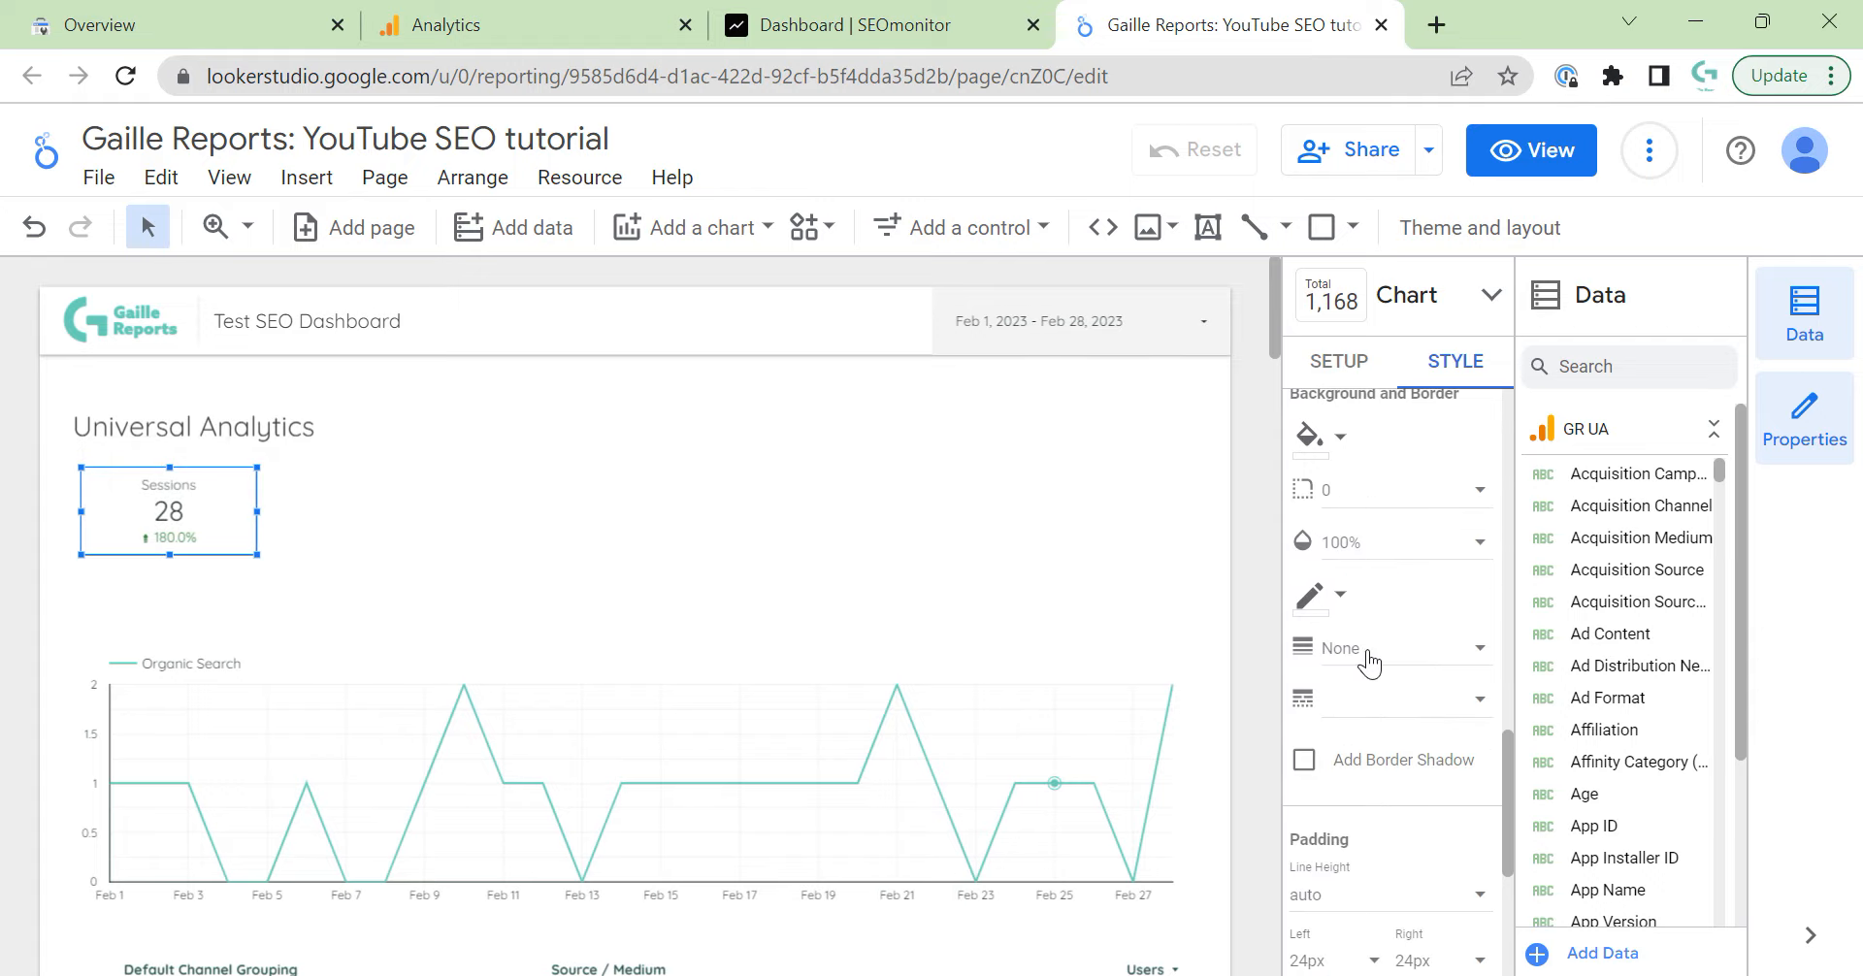
left_click(1327, 590)
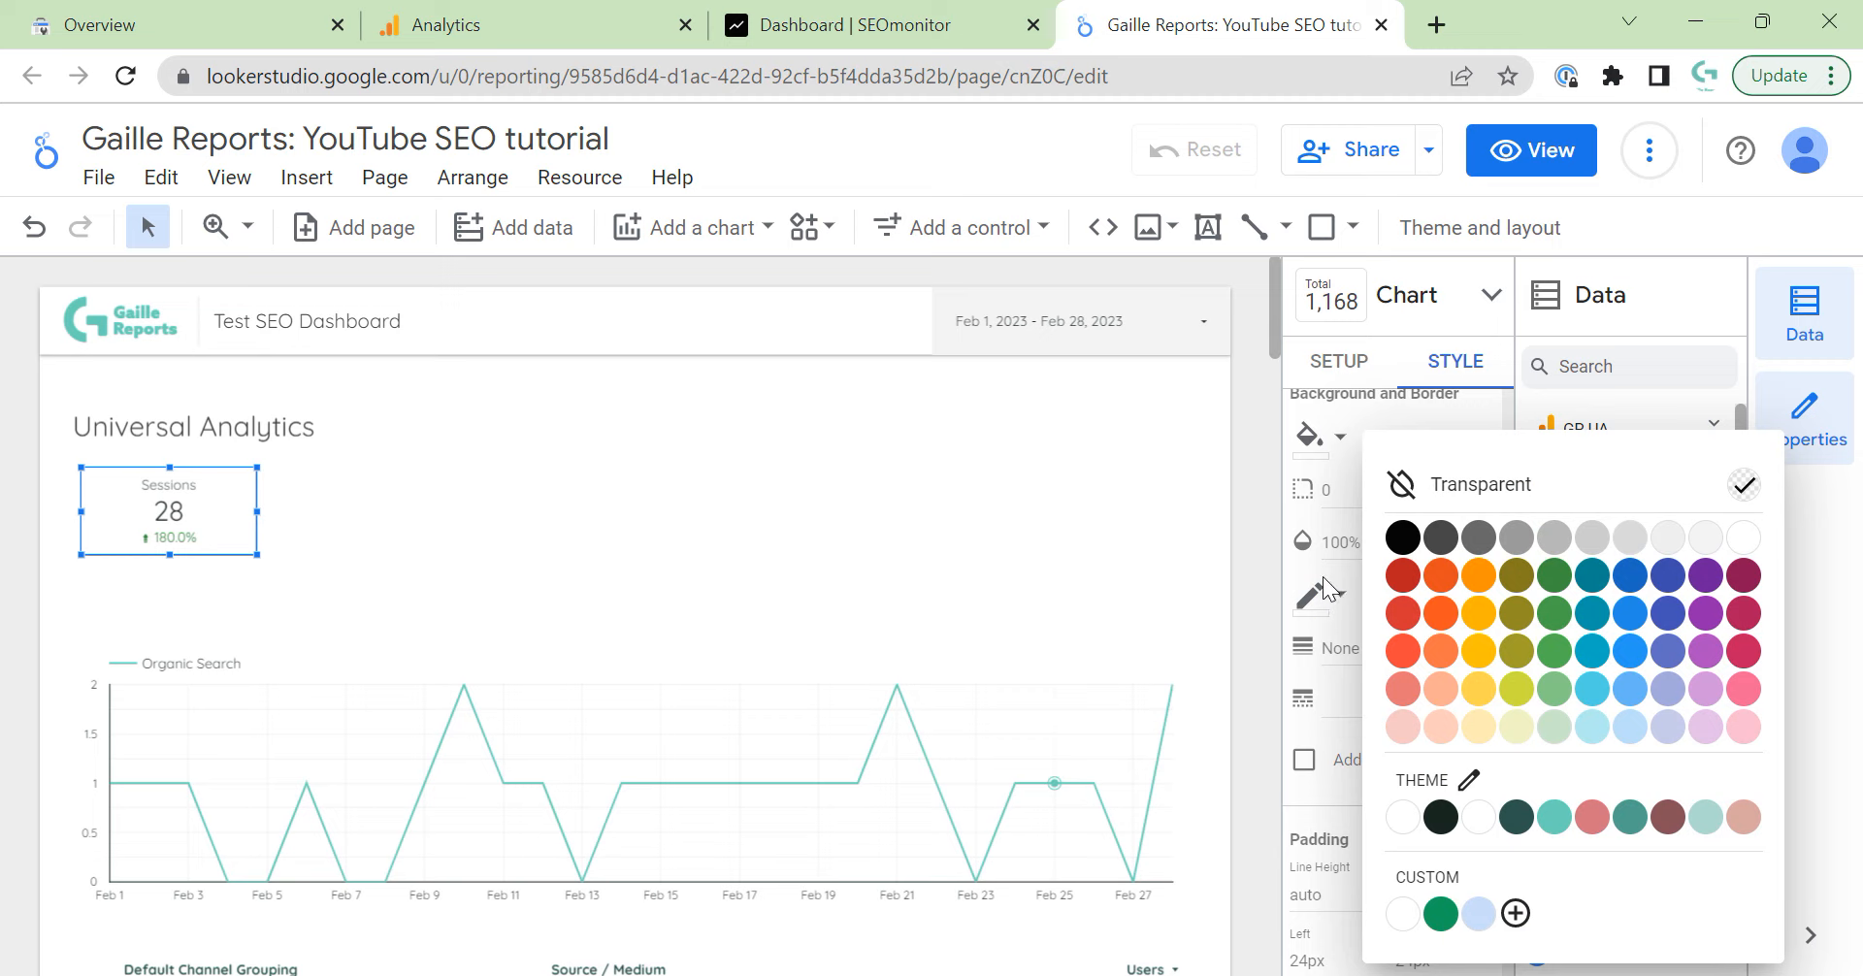
left_click(1551, 815)
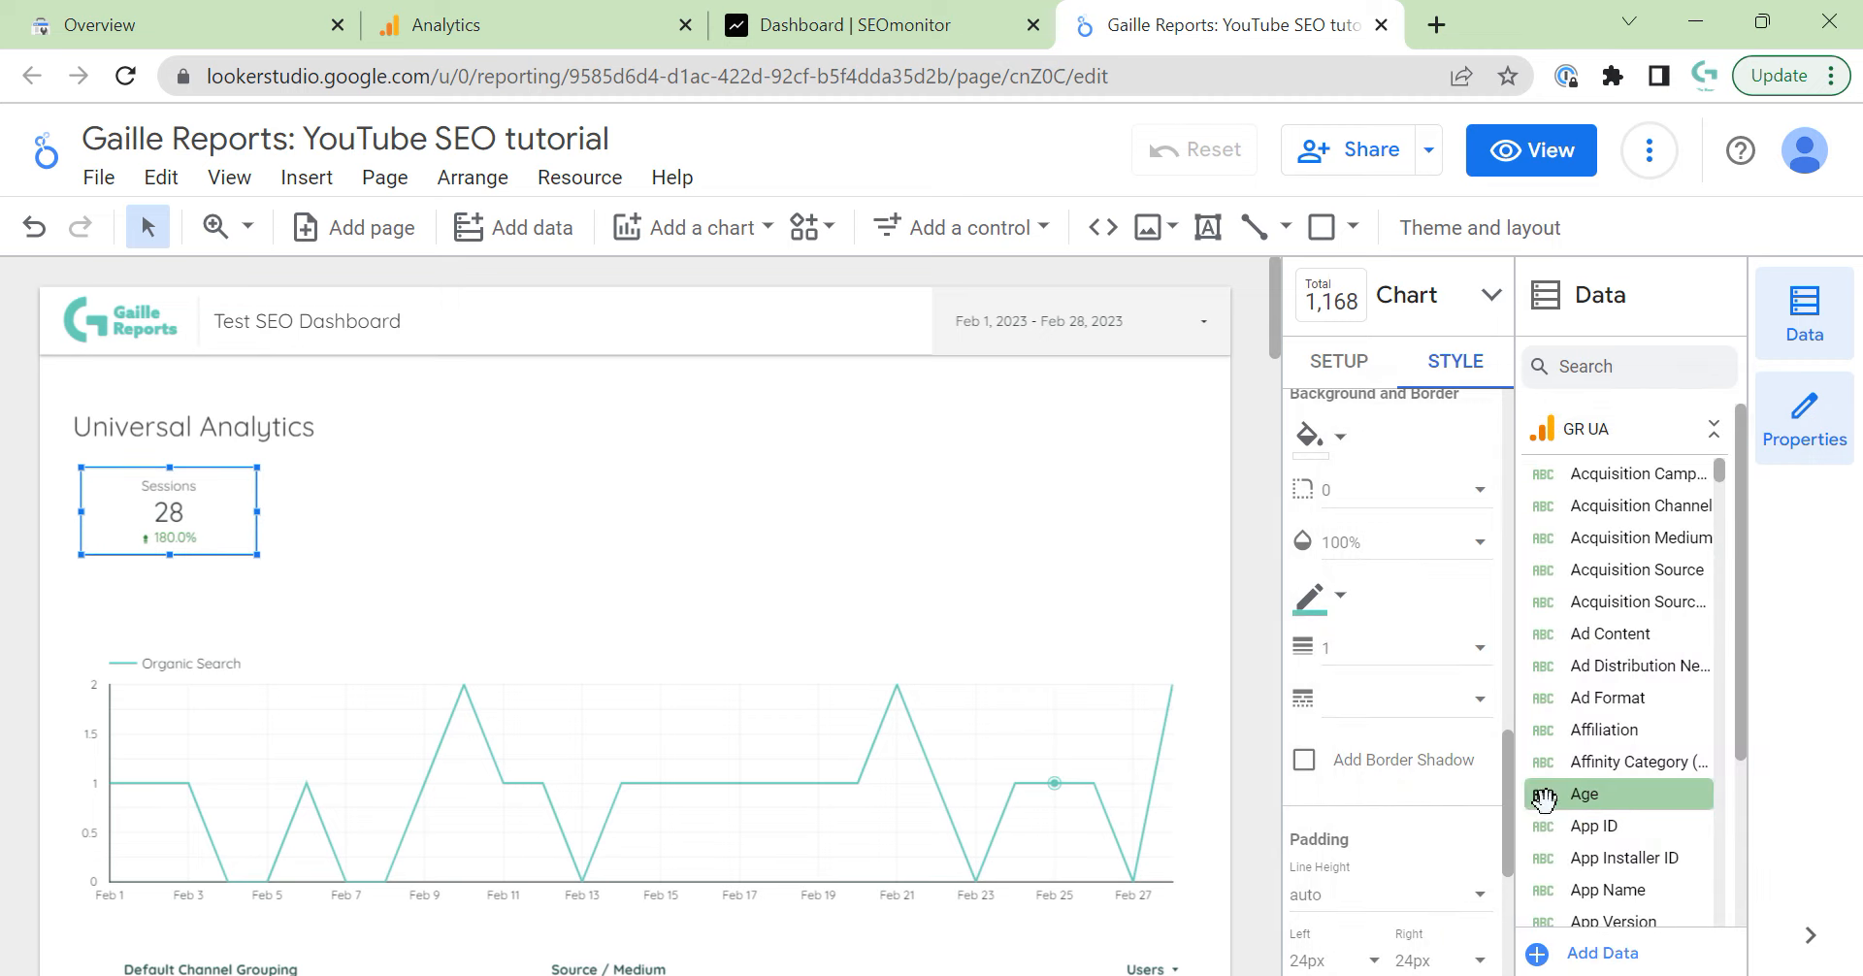
Increase the thickness of the Sessions scorecard's teal border.
left_click(637, 503)
left_click(221, 490)
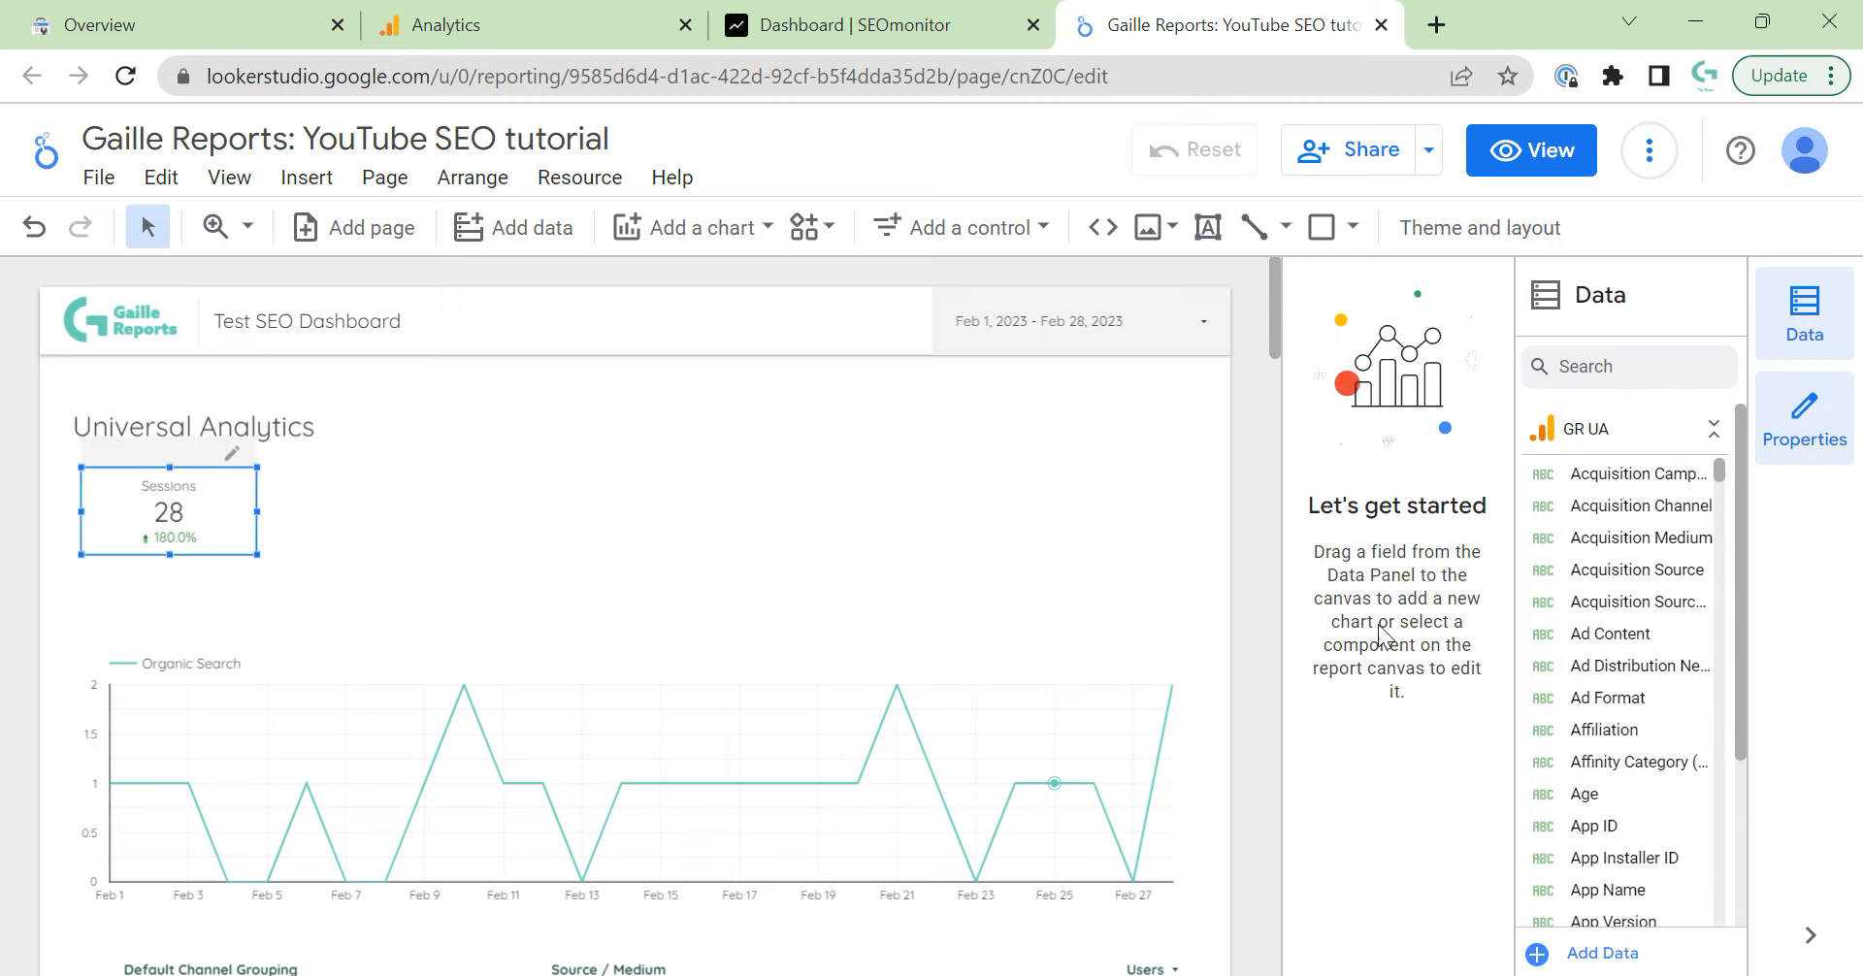
left_click(1456, 361)
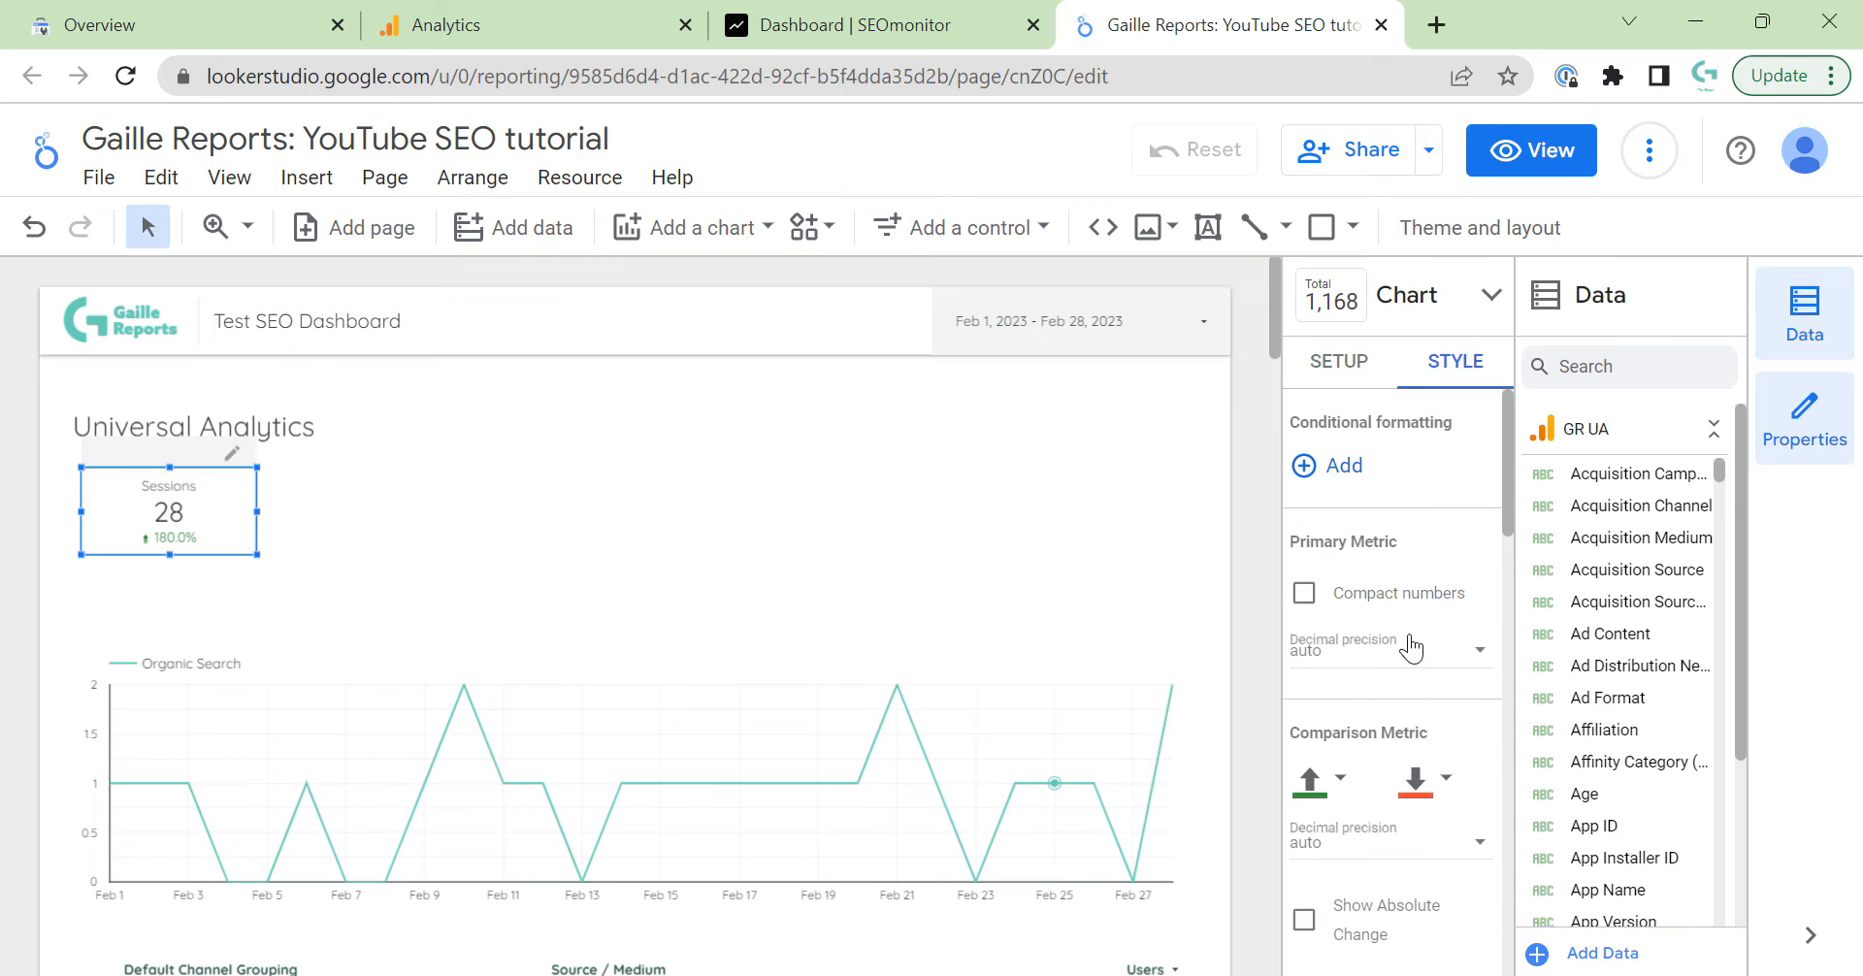
scroll(1416, 642, "down", 5)
scroll(1419, 642, "down", 10)
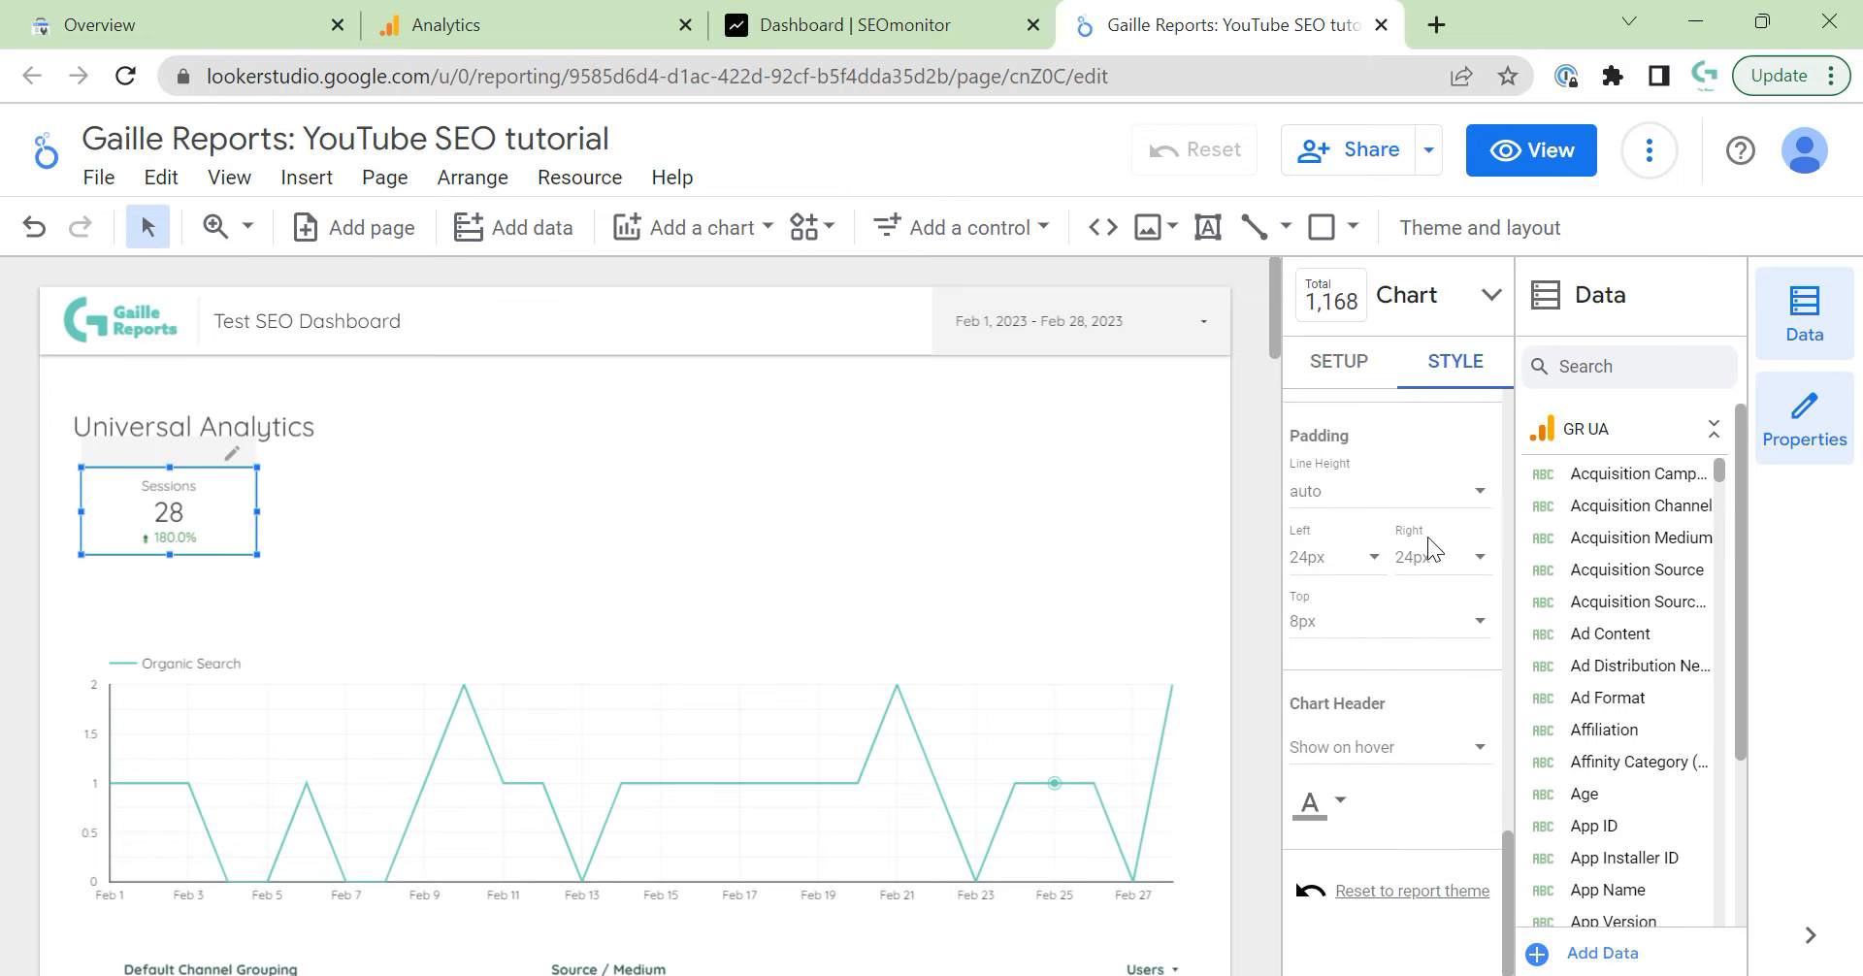
left_click(1436, 728)
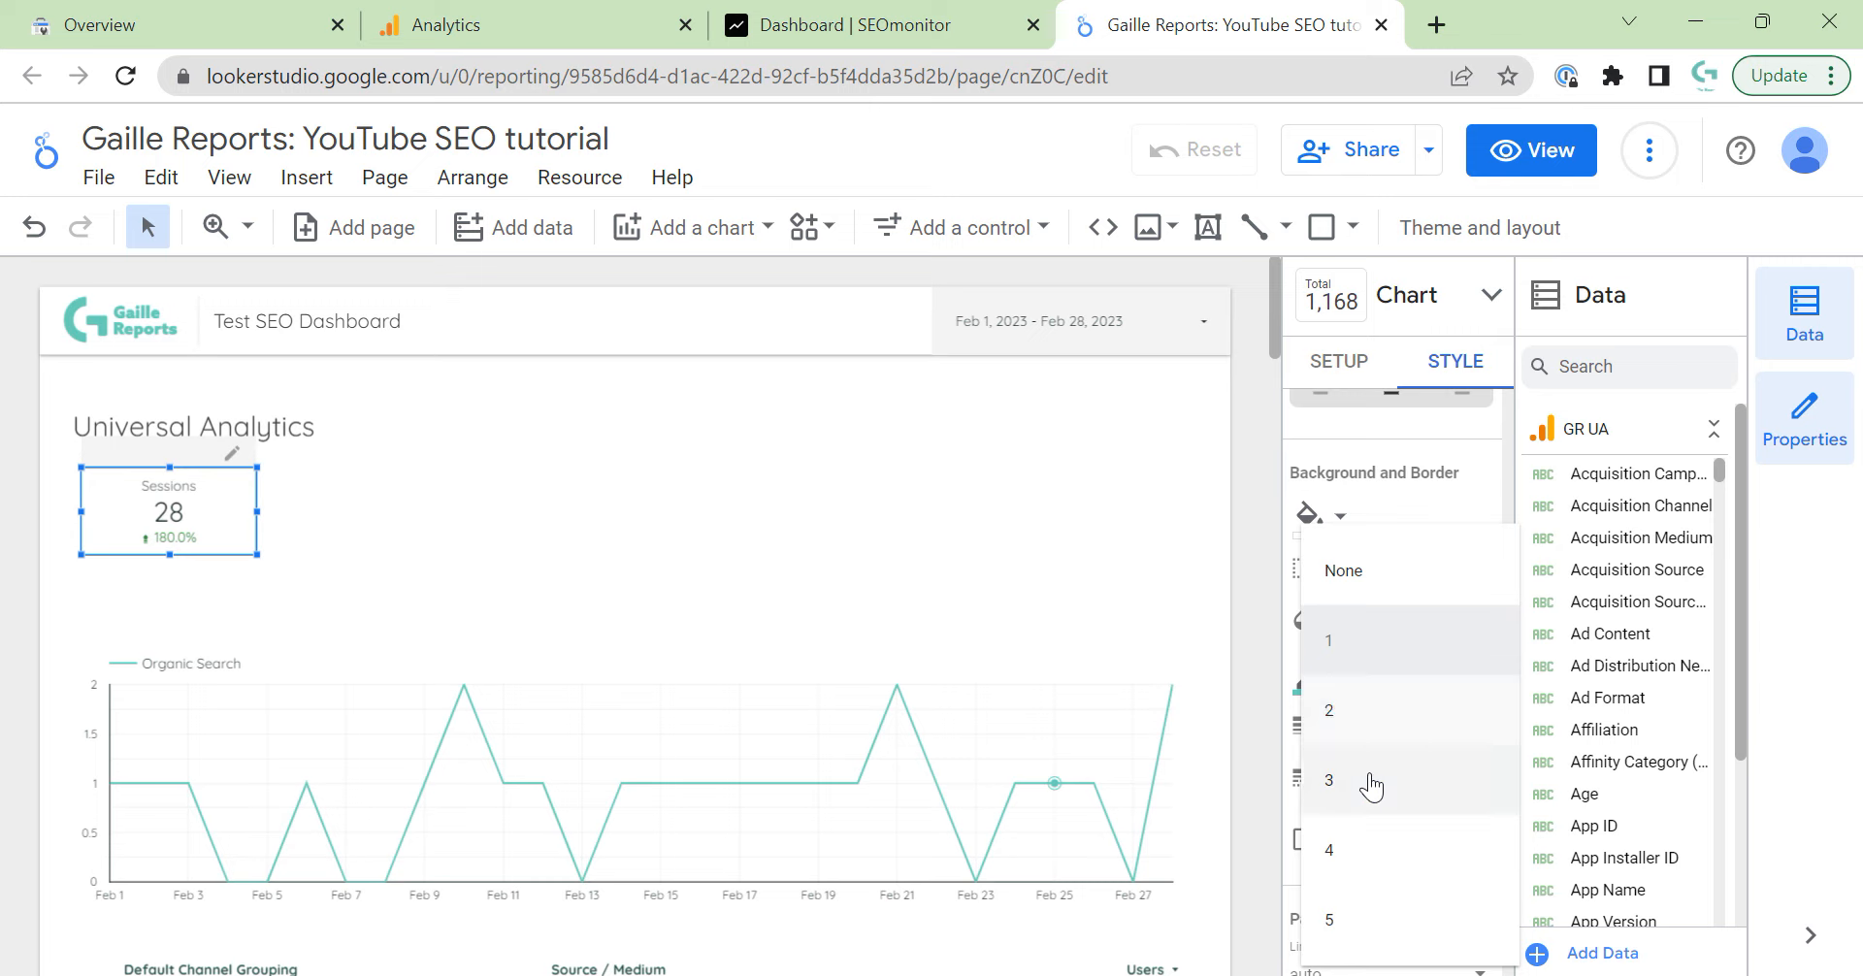
left_click(386, 483)
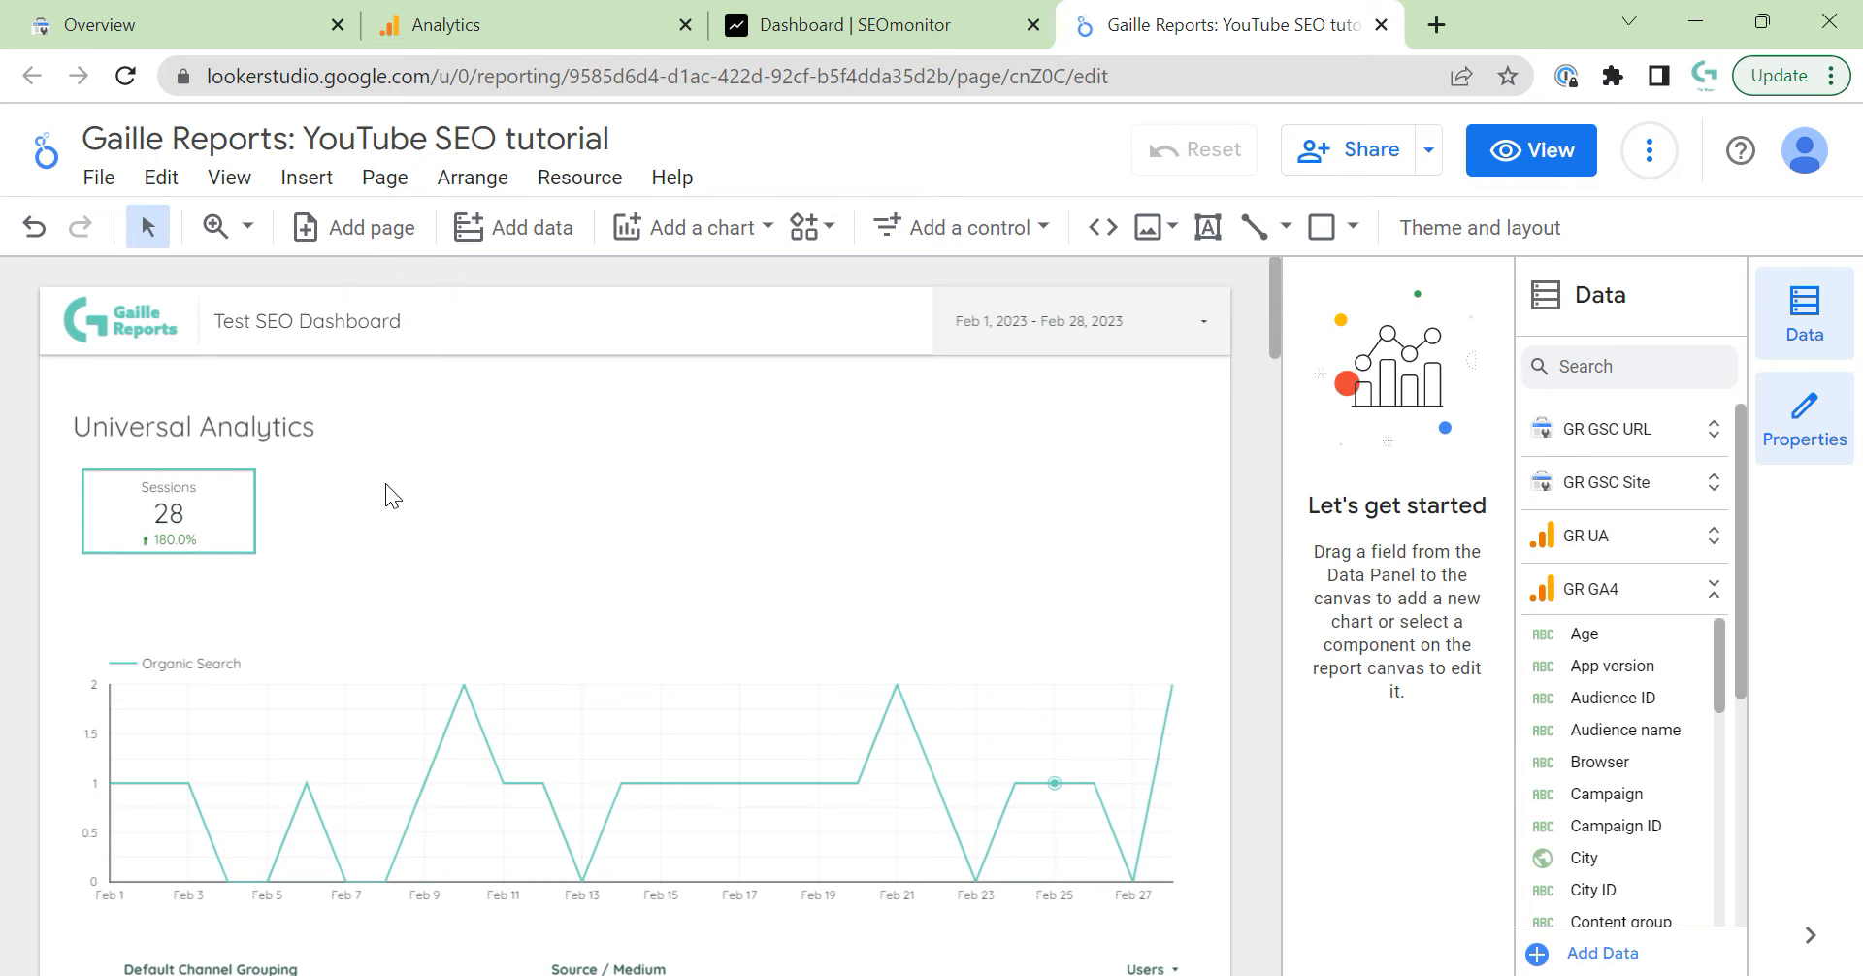
Make the Sessions scorecard slightly taller and shift it a little to the right and down.
left_click(250, 511)
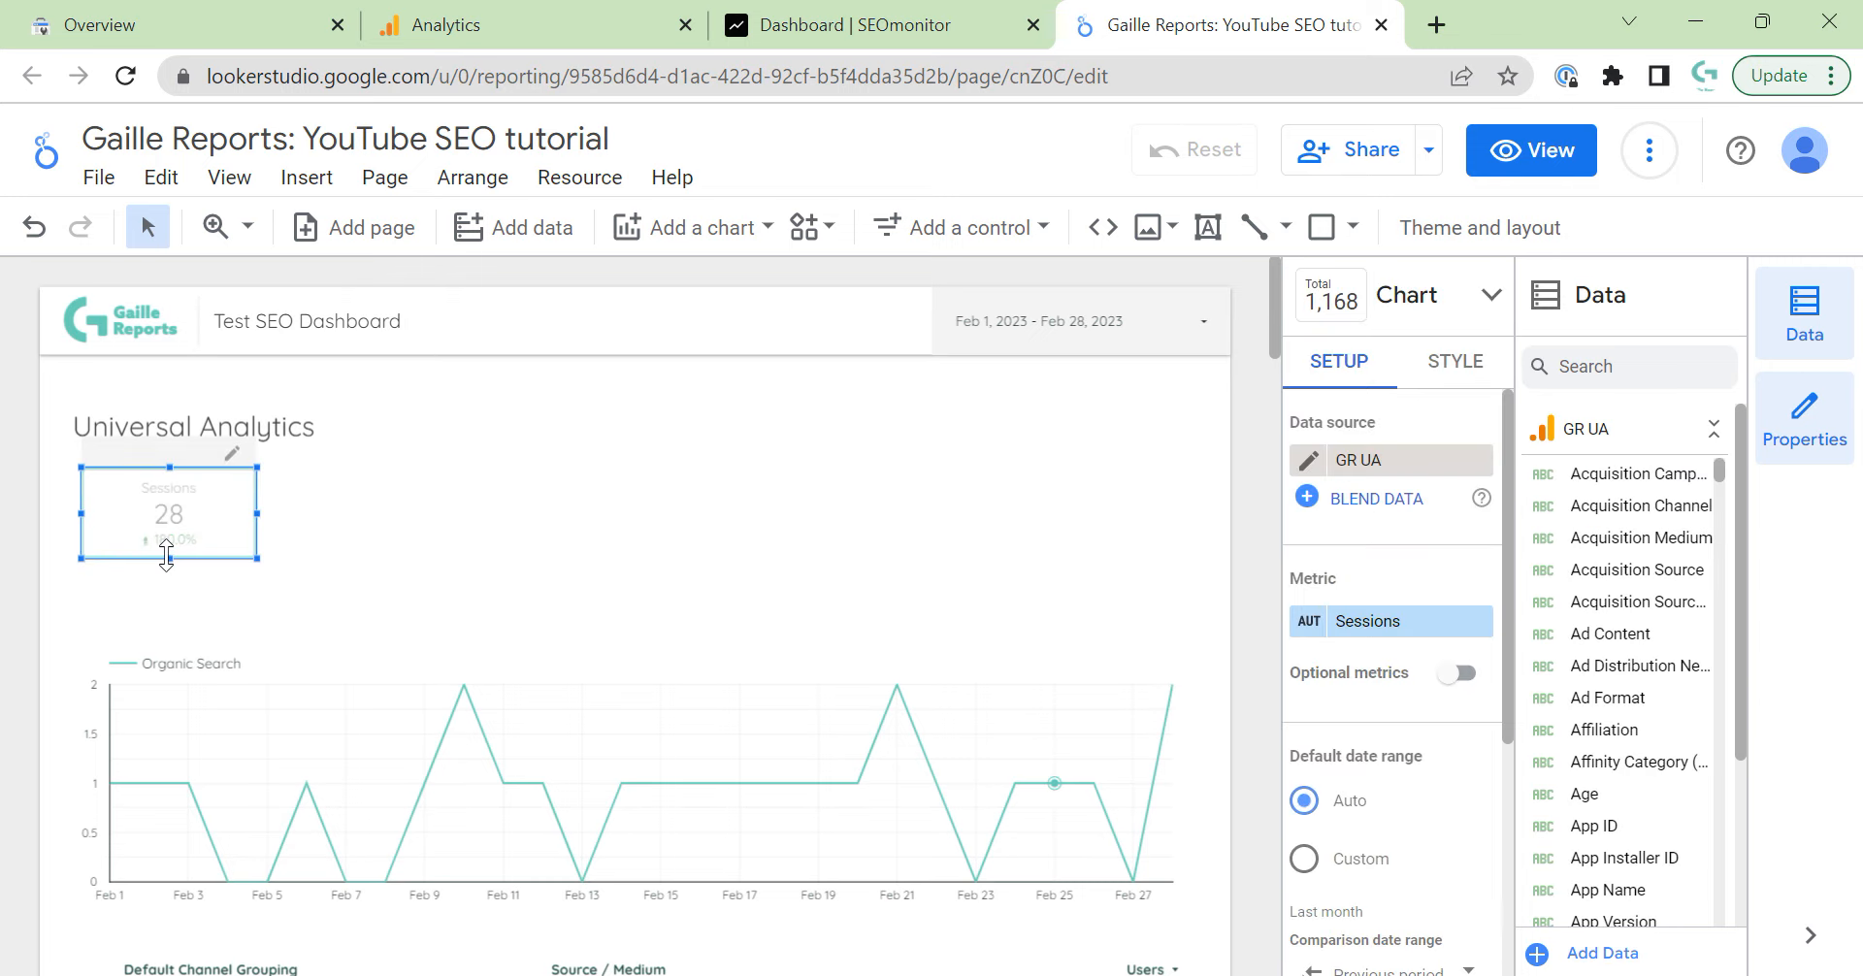
left_click(485, 567)
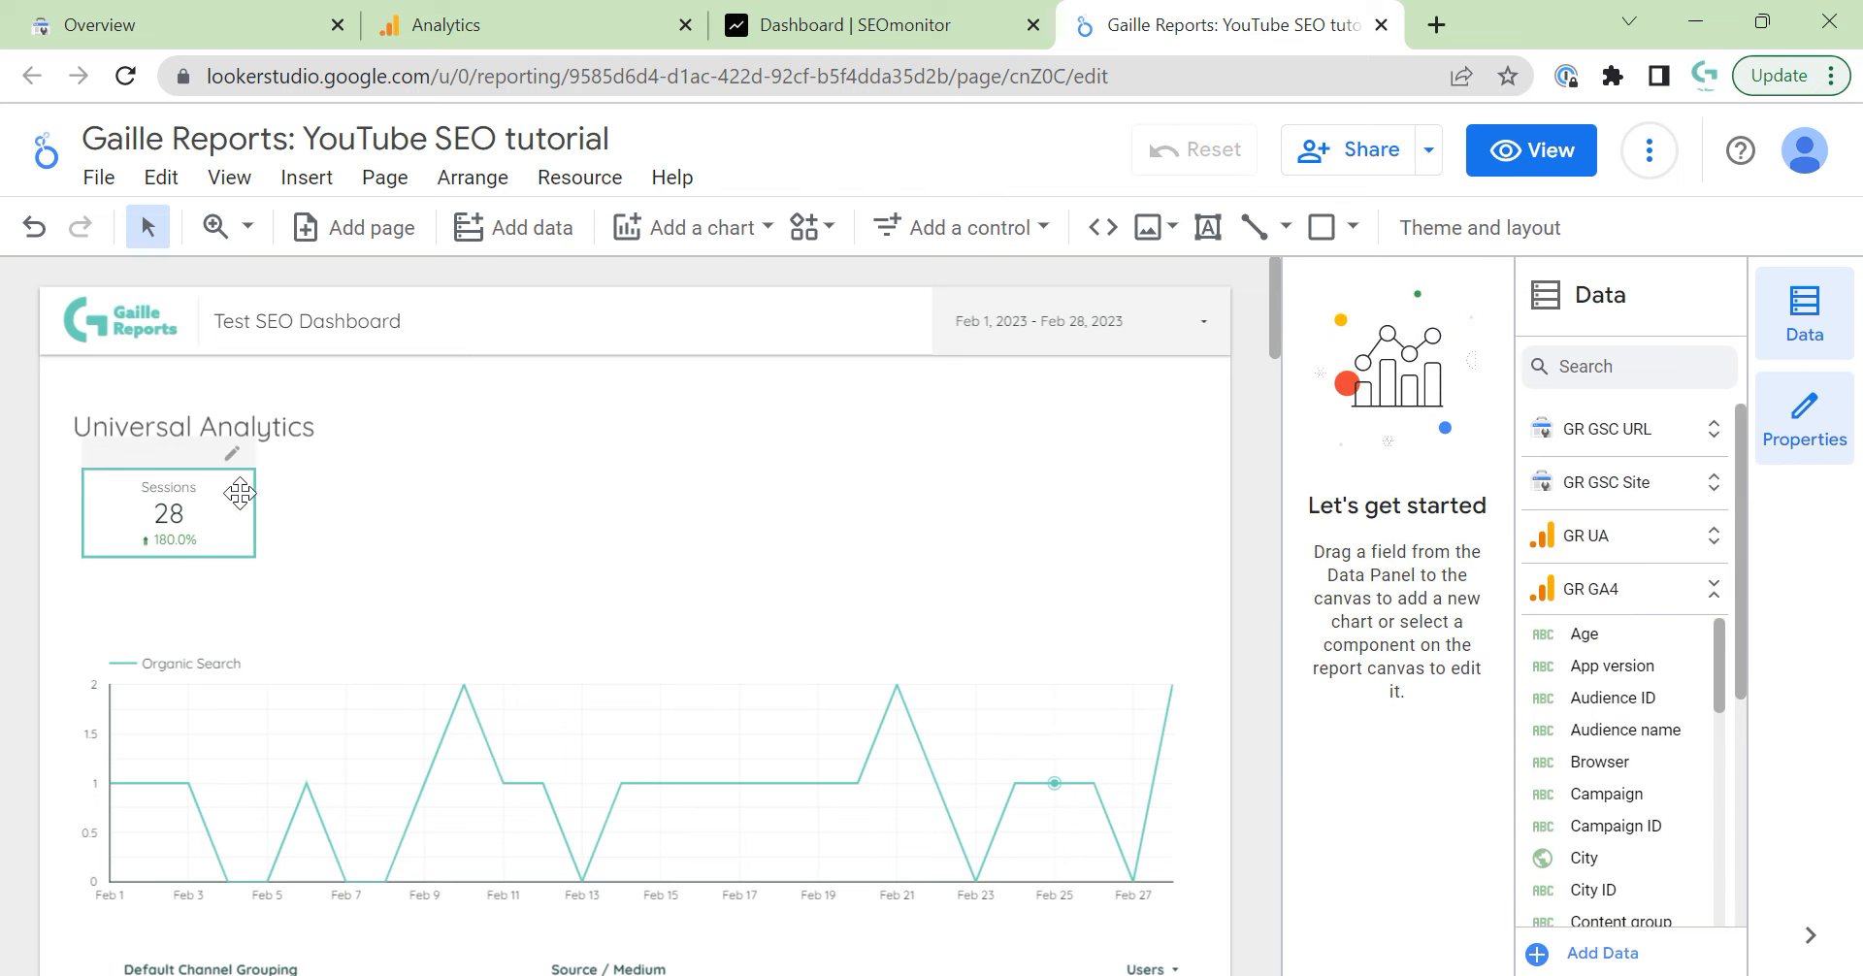
mouse_move(209, 472)
left_mouse_down()
mouse_move(225, 499)
mouse_move(222, 478)
left_mouse_up()
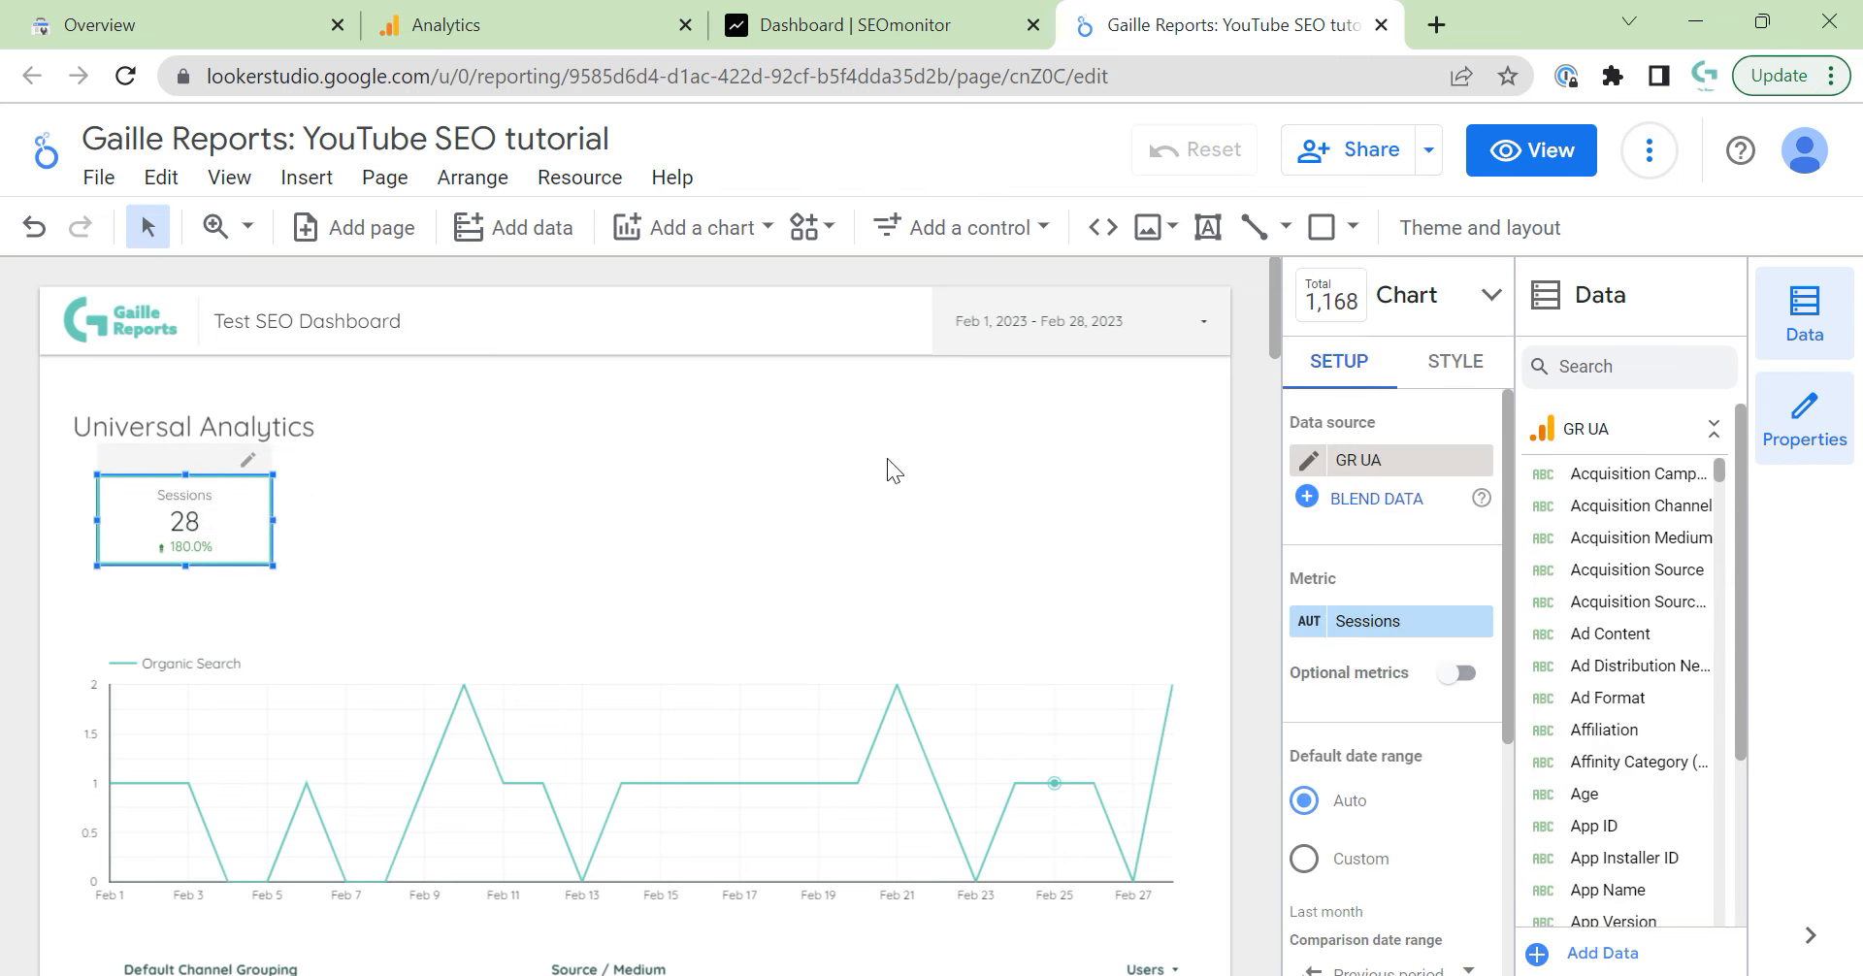
Set the Sessions scorecard's chart header to Do not show.
left_click(1456, 364)
scroll(1436, 597, "down", 10)
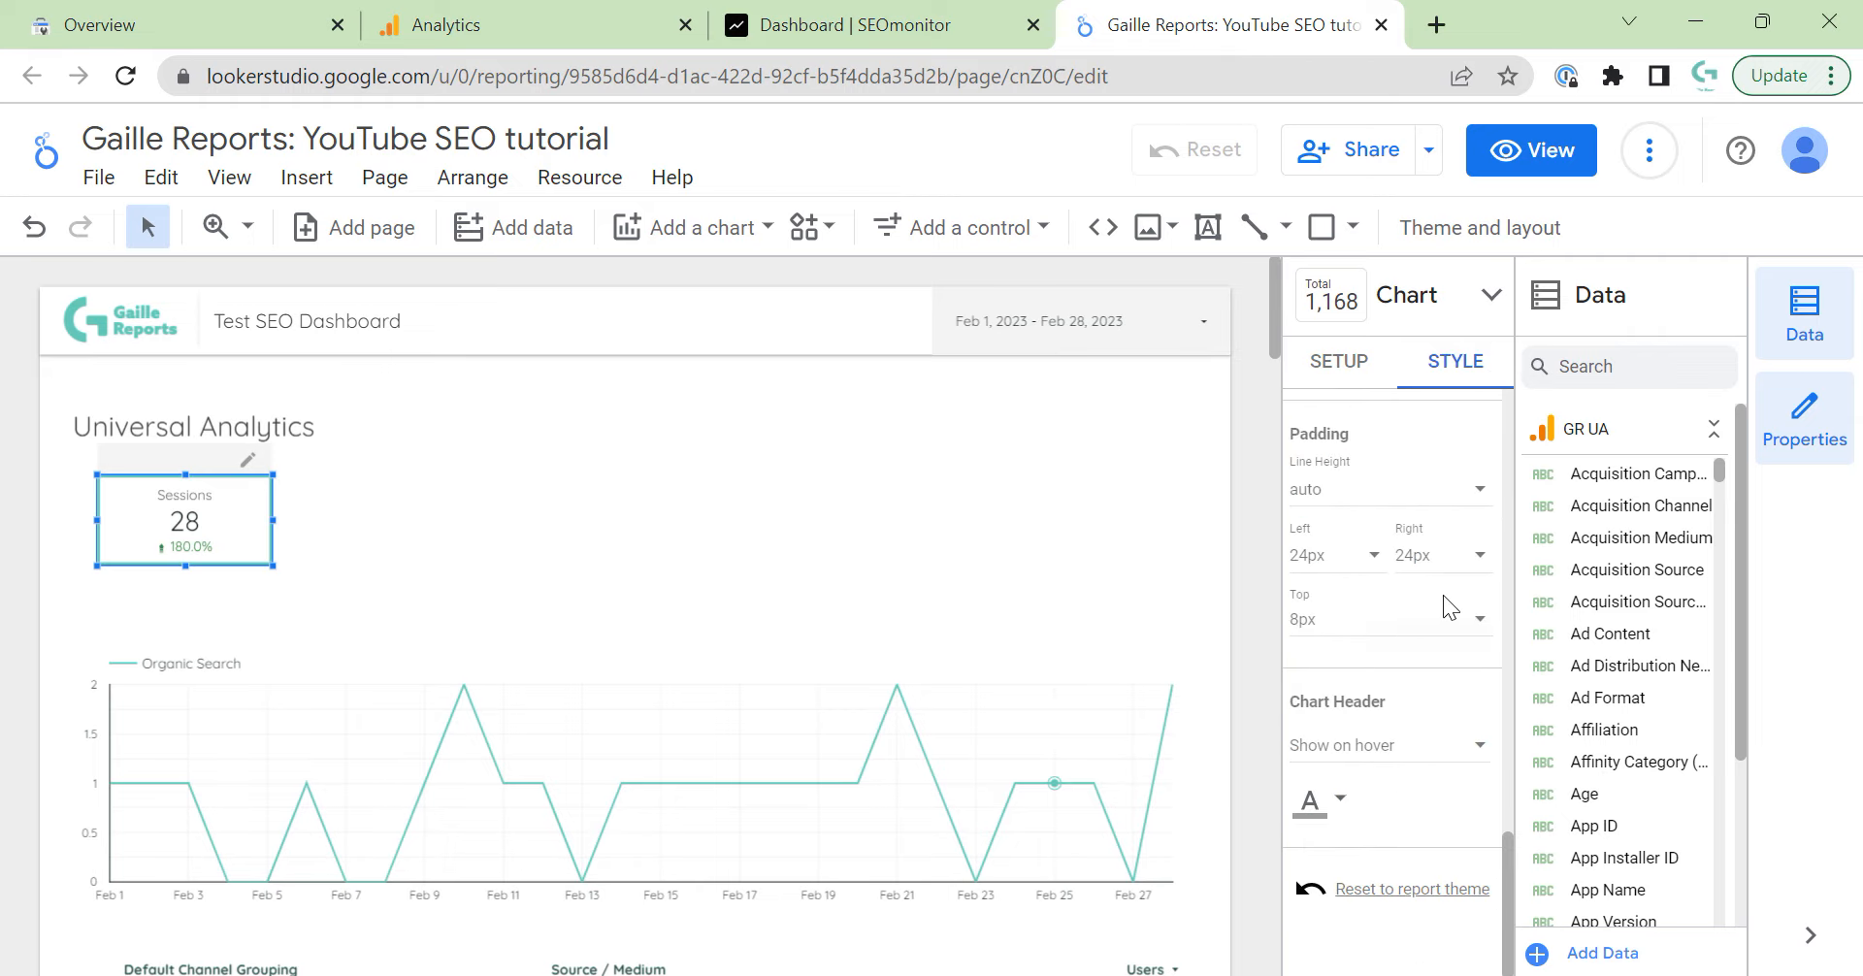
left_click(1465, 759)
left_click(1383, 621)
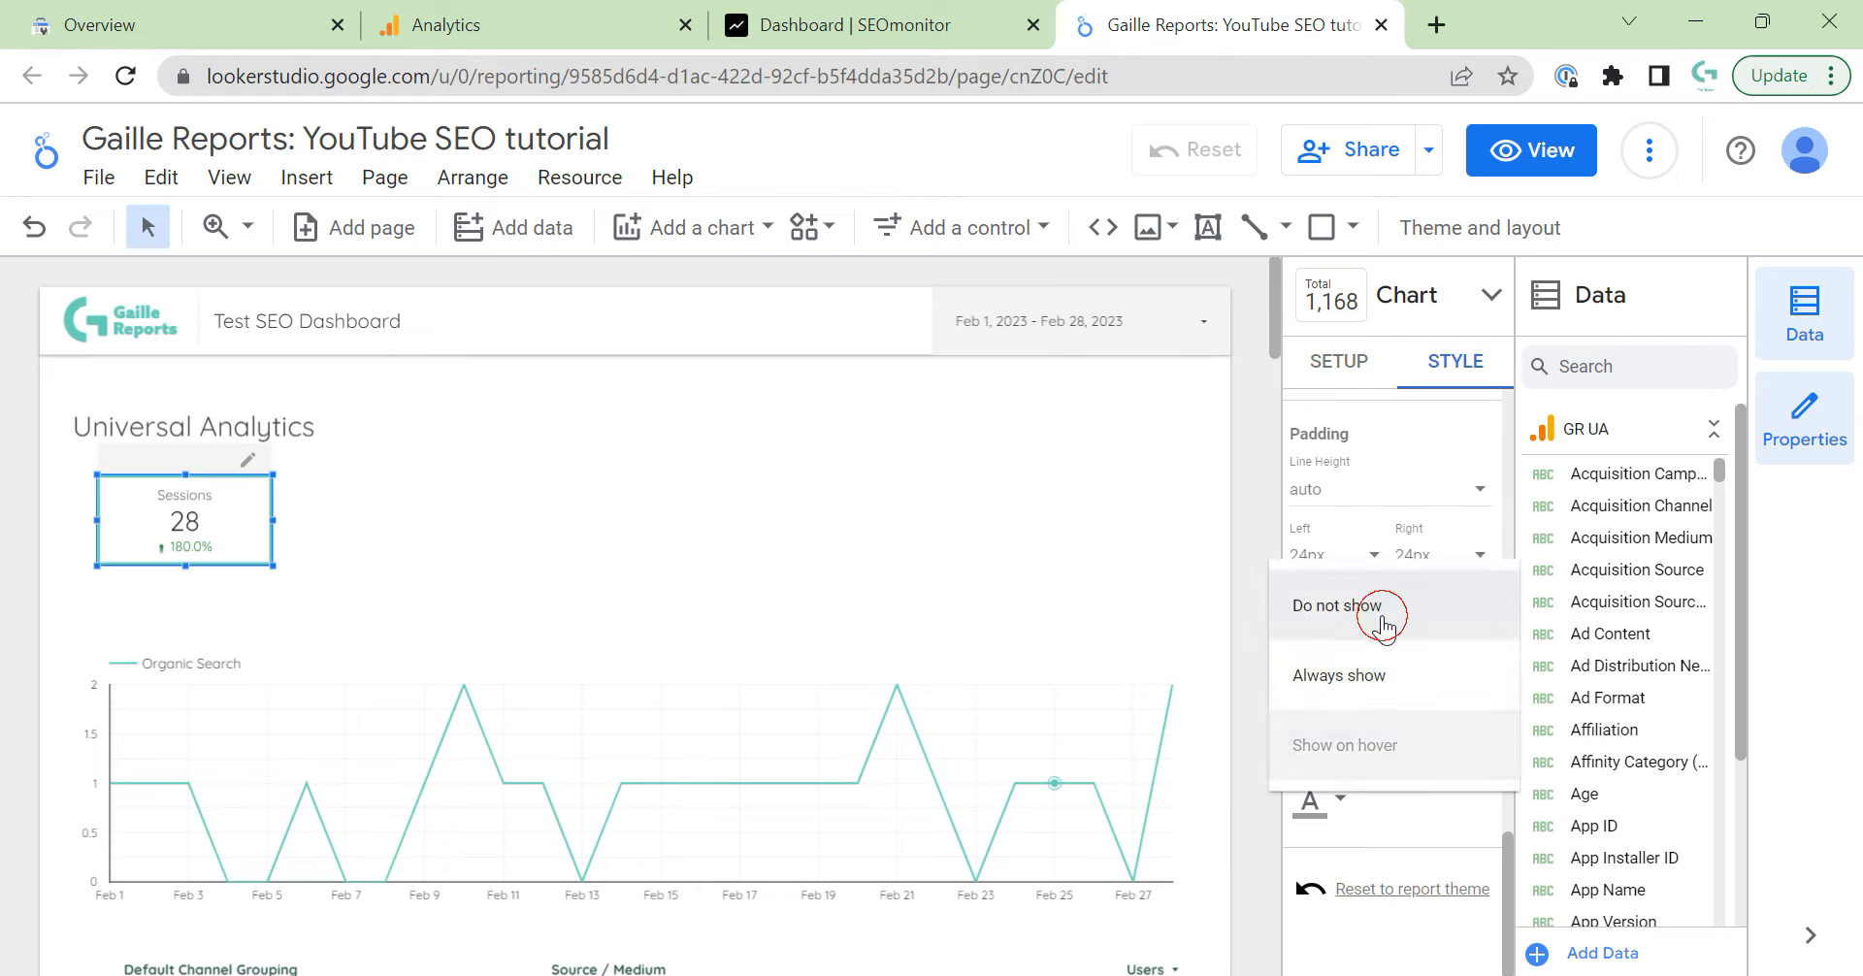
left_click(1491, 294)
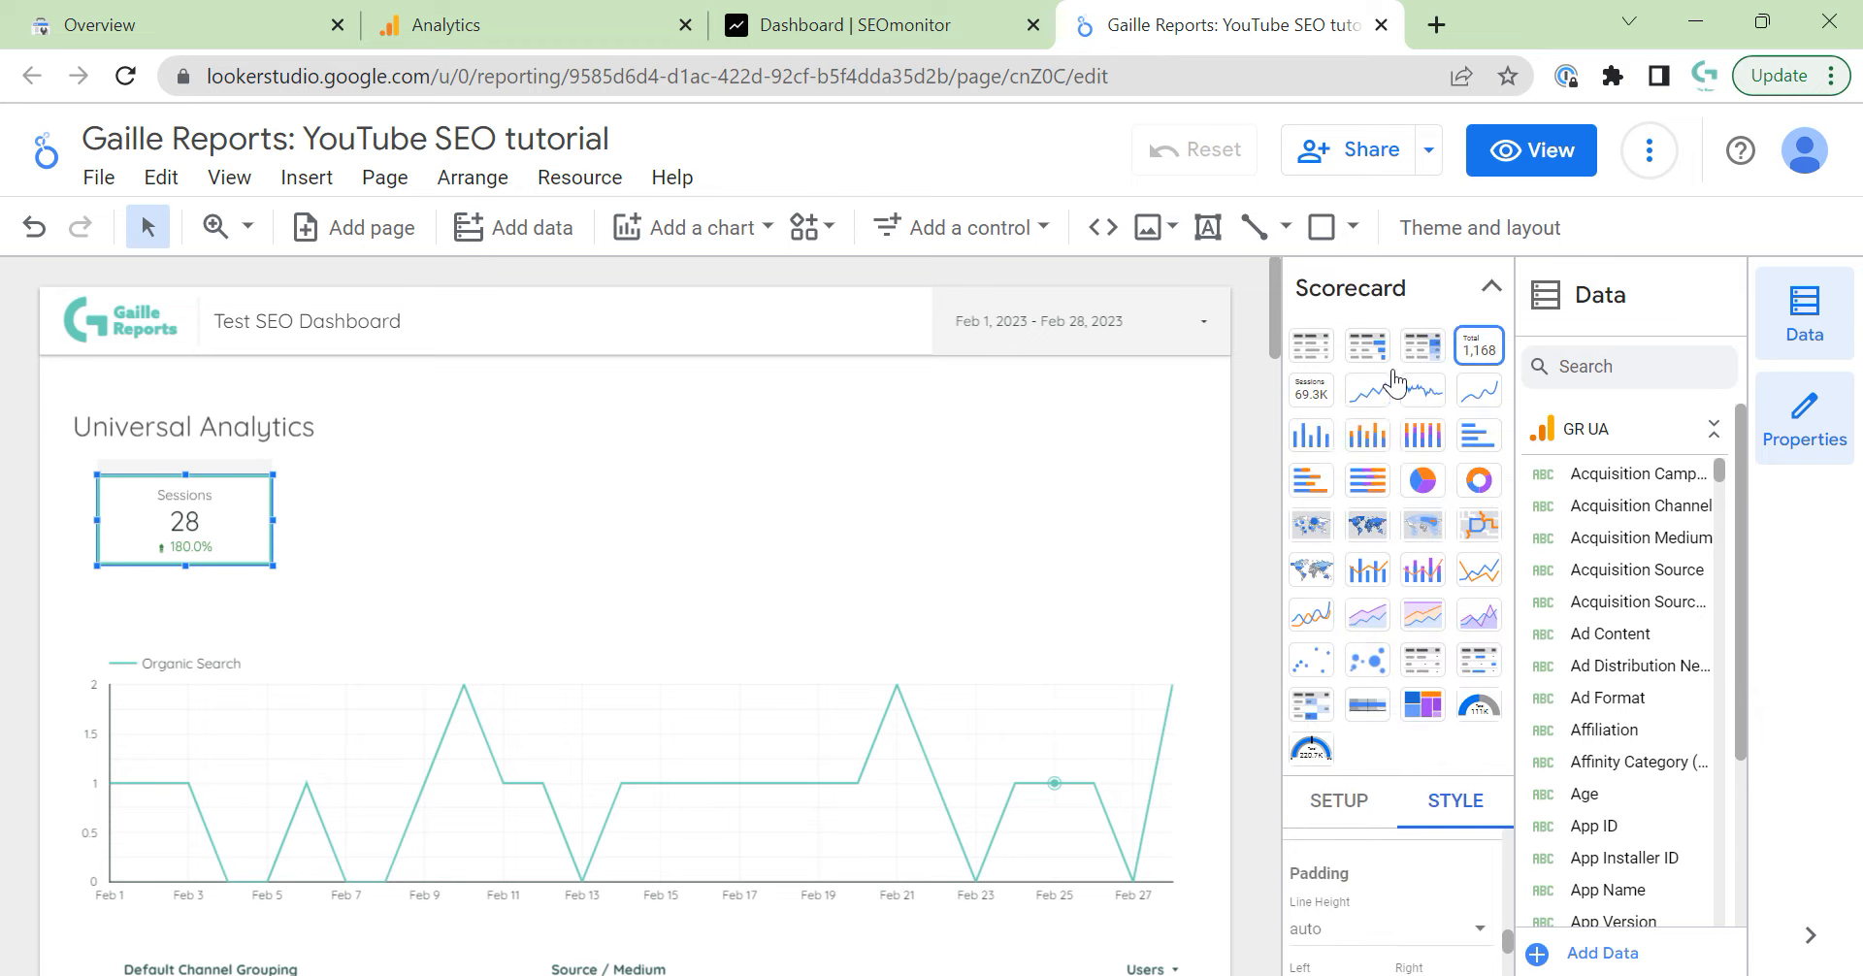
left_click(1479, 345)
left_click(1344, 376)
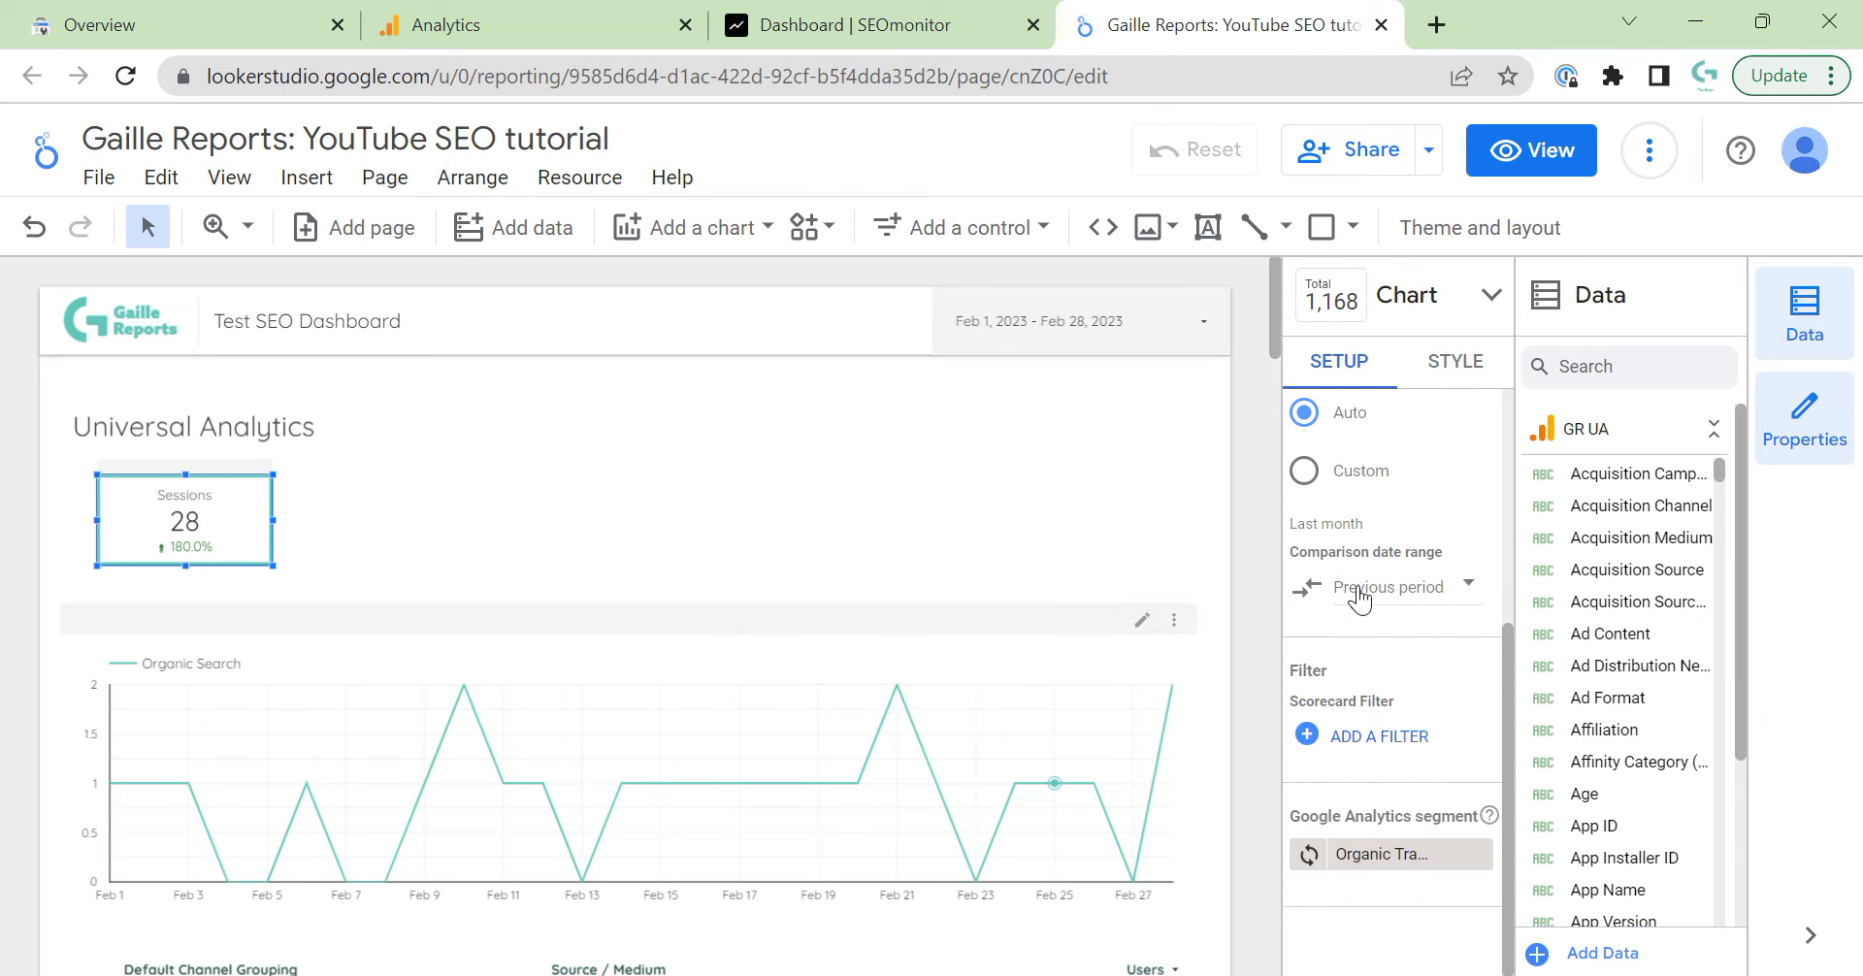
scroll(1397, 621, "up", 4)
scroll(1394, 628, "down", 1)
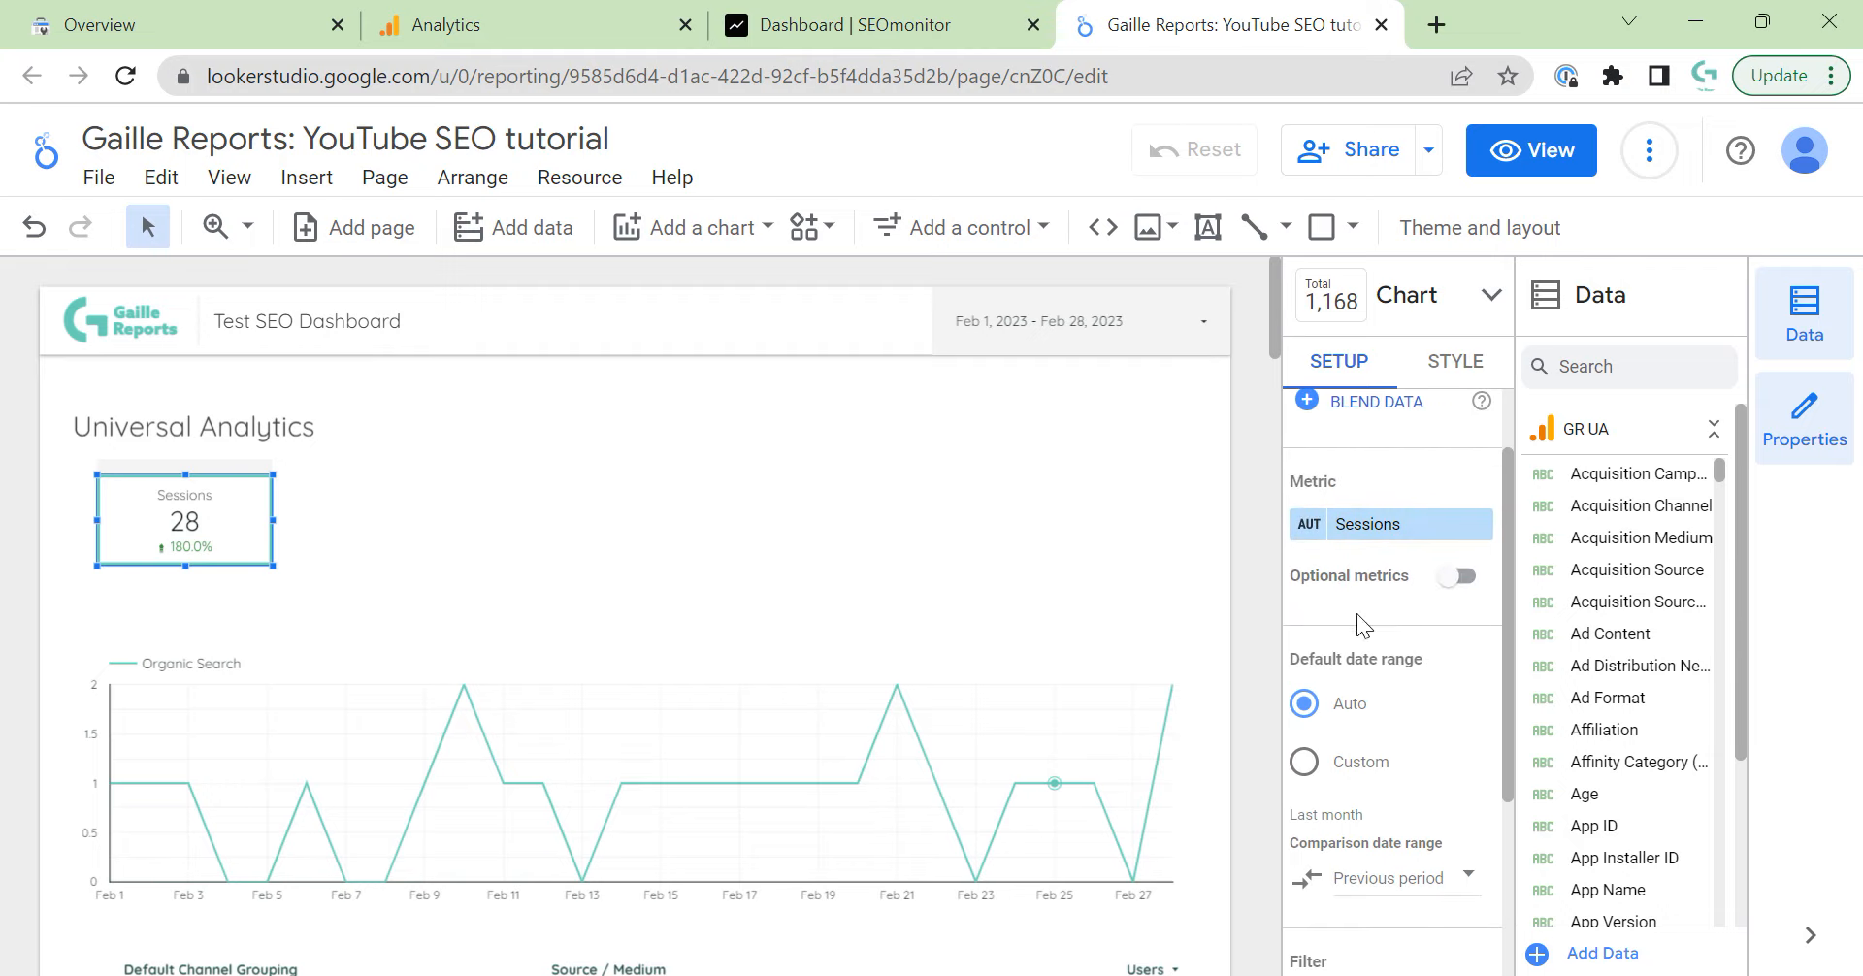
left_click(351, 546)
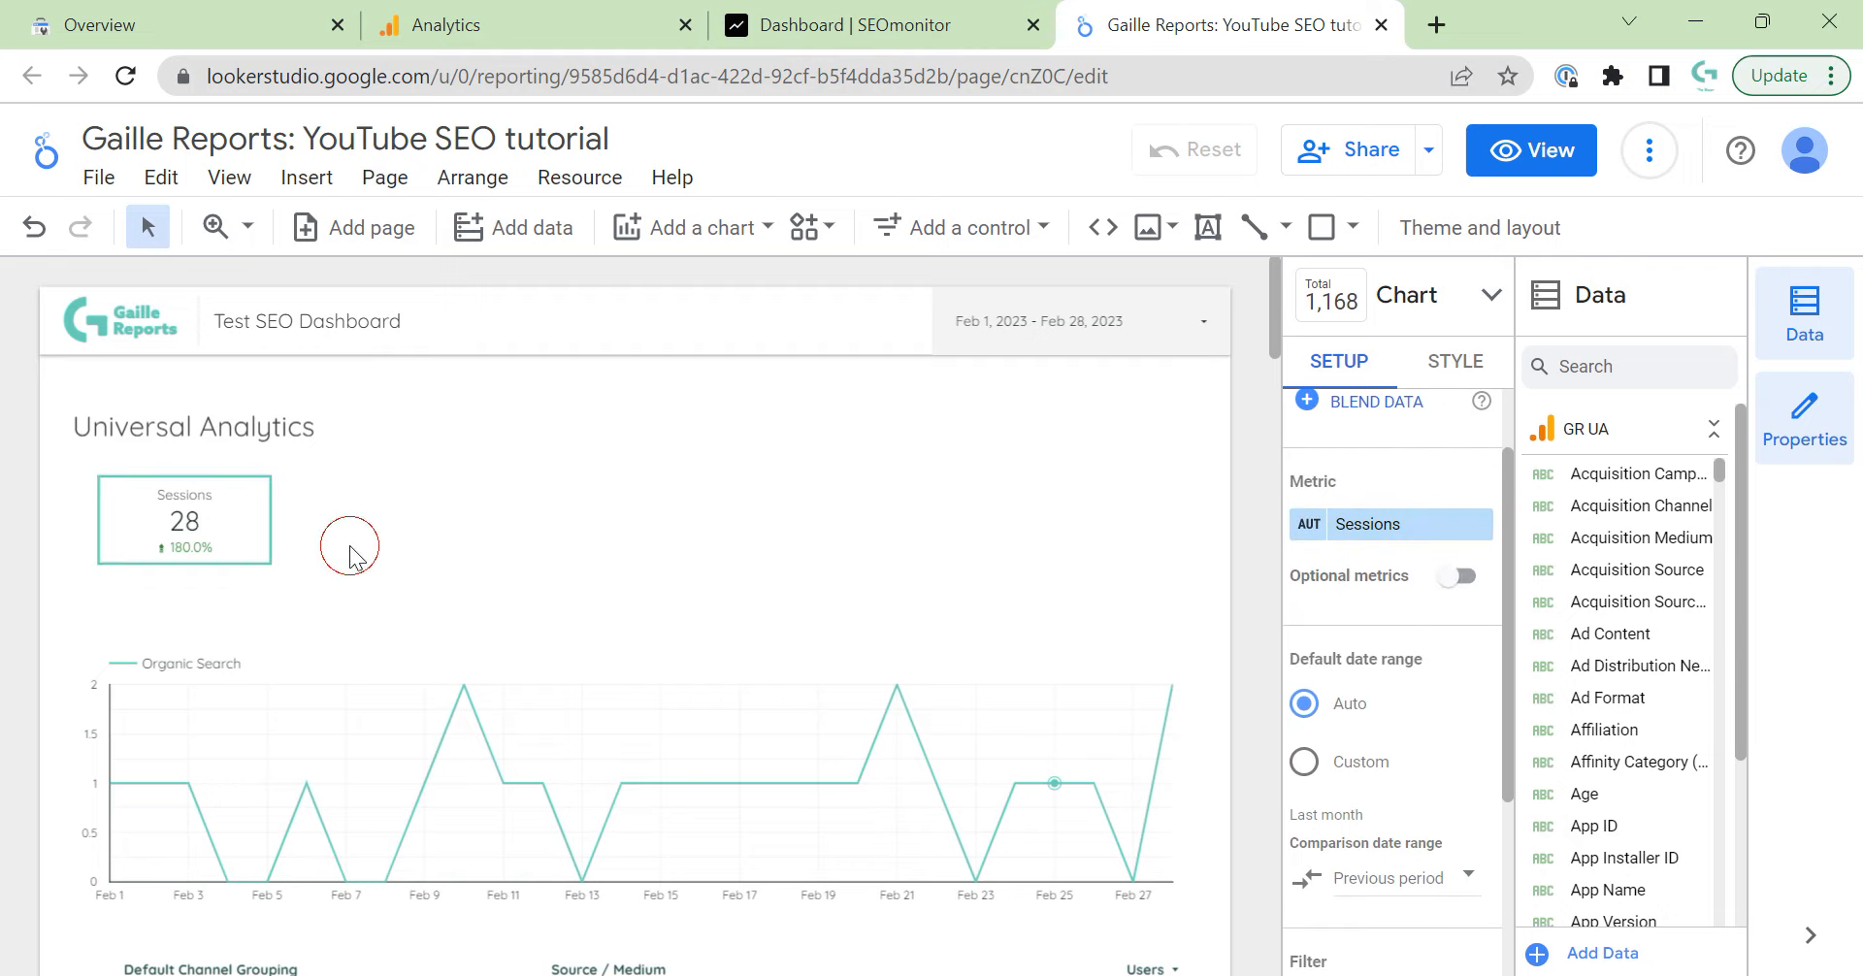
Align the Sessions scorecard horizontally with the left edge of the Universal Analytics heading.
left_click(240, 514)
left_click(250, 421, "shift")
right_click(251, 421)
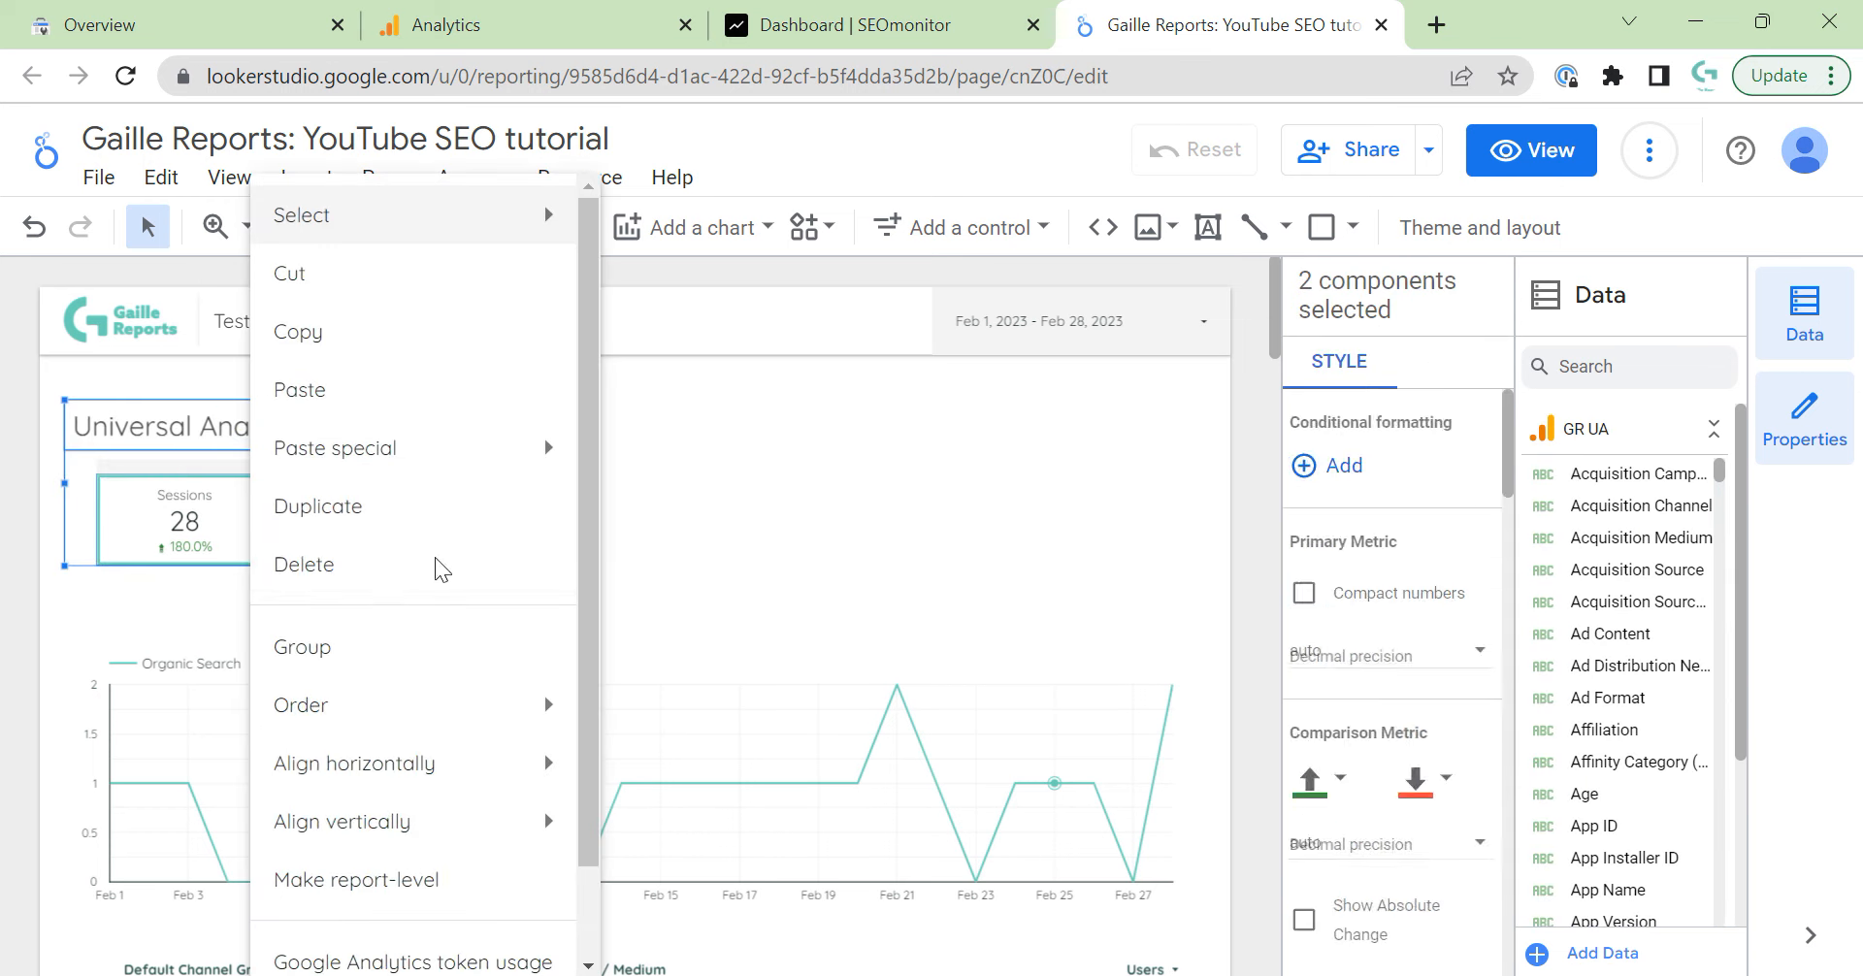
mouse_move(529, 763)
left_click(686, 774)
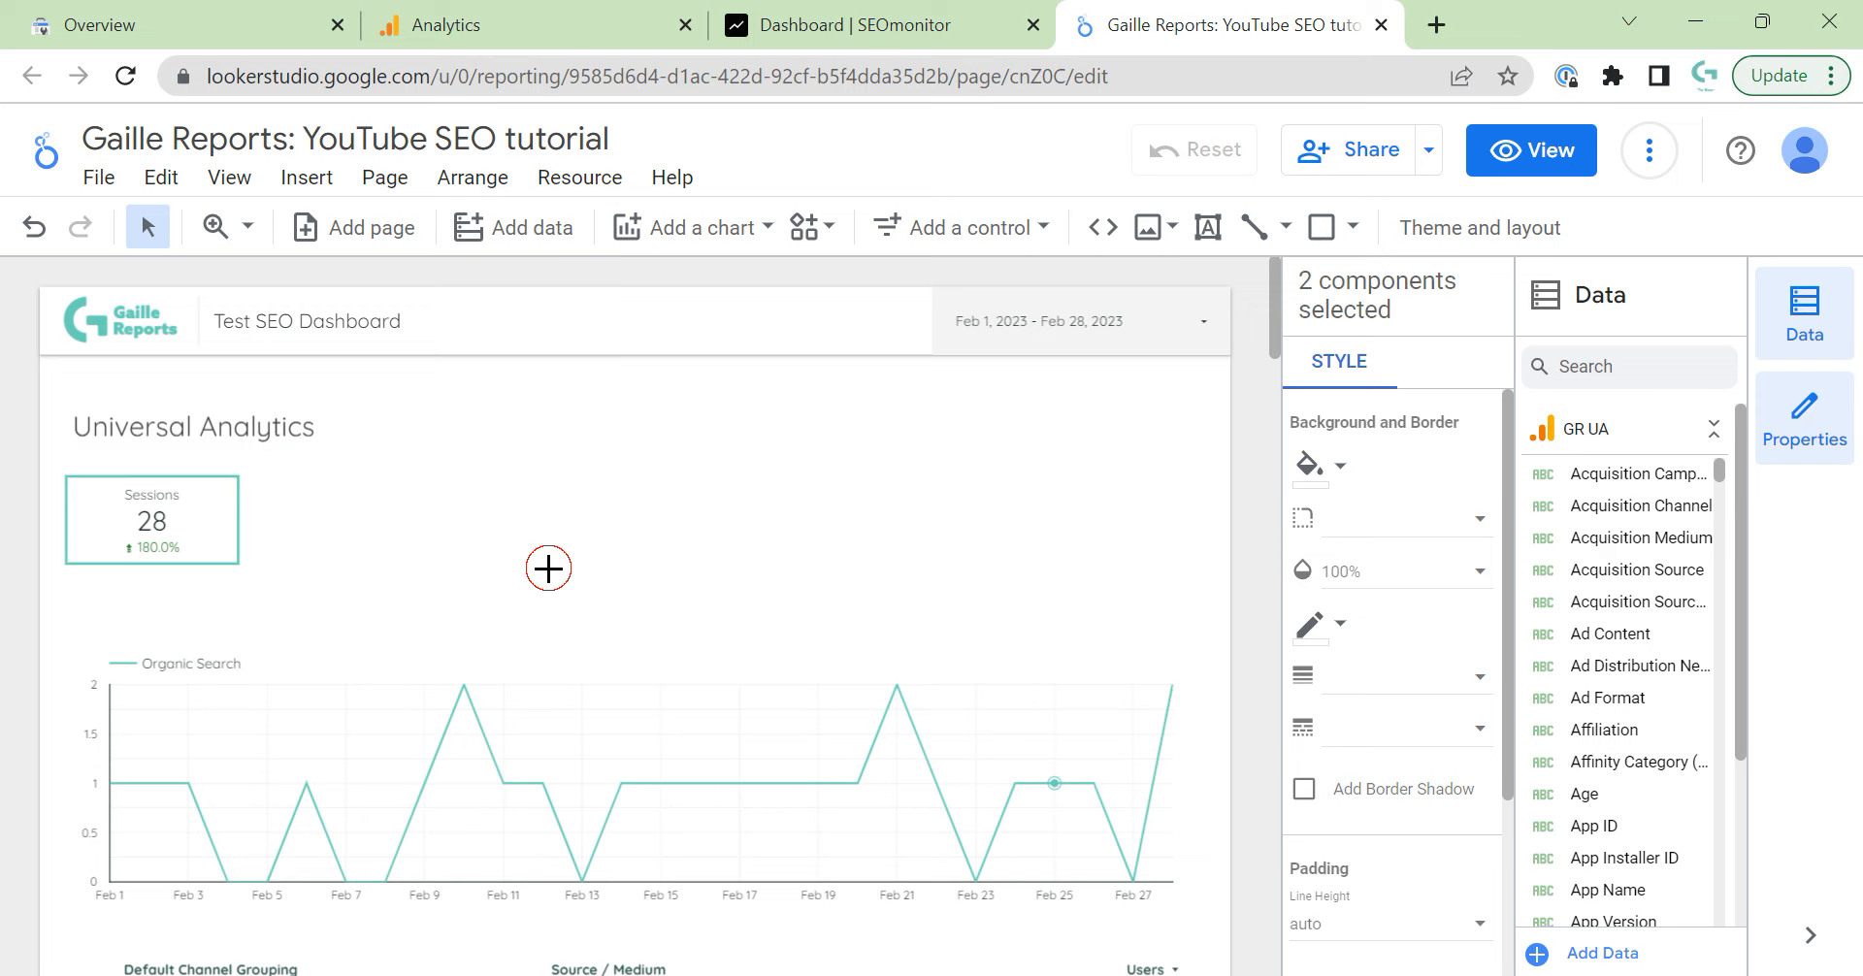
Move the Sessions scorecard straight down to just above the Organic Search line chart.
left_click(241, 529)
left_click(234, 536)
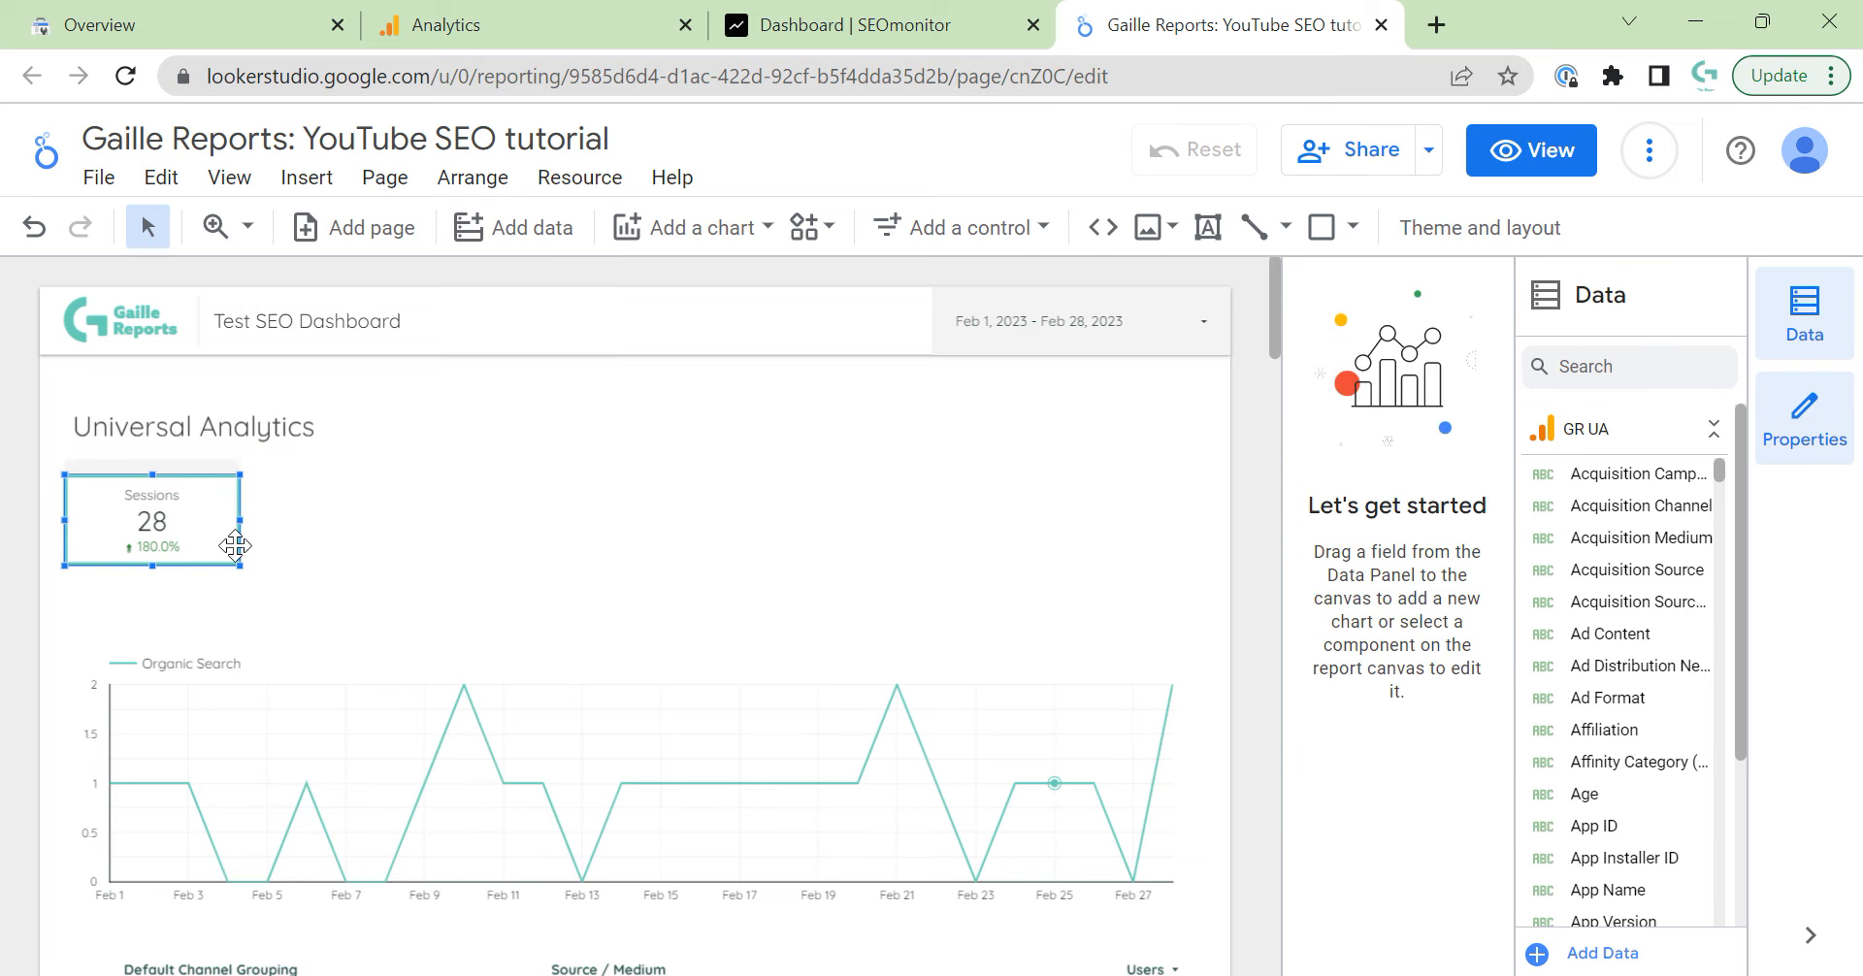
key("Down")
key("Down")
key("Down")
key("Down")
left_click(279, 527)
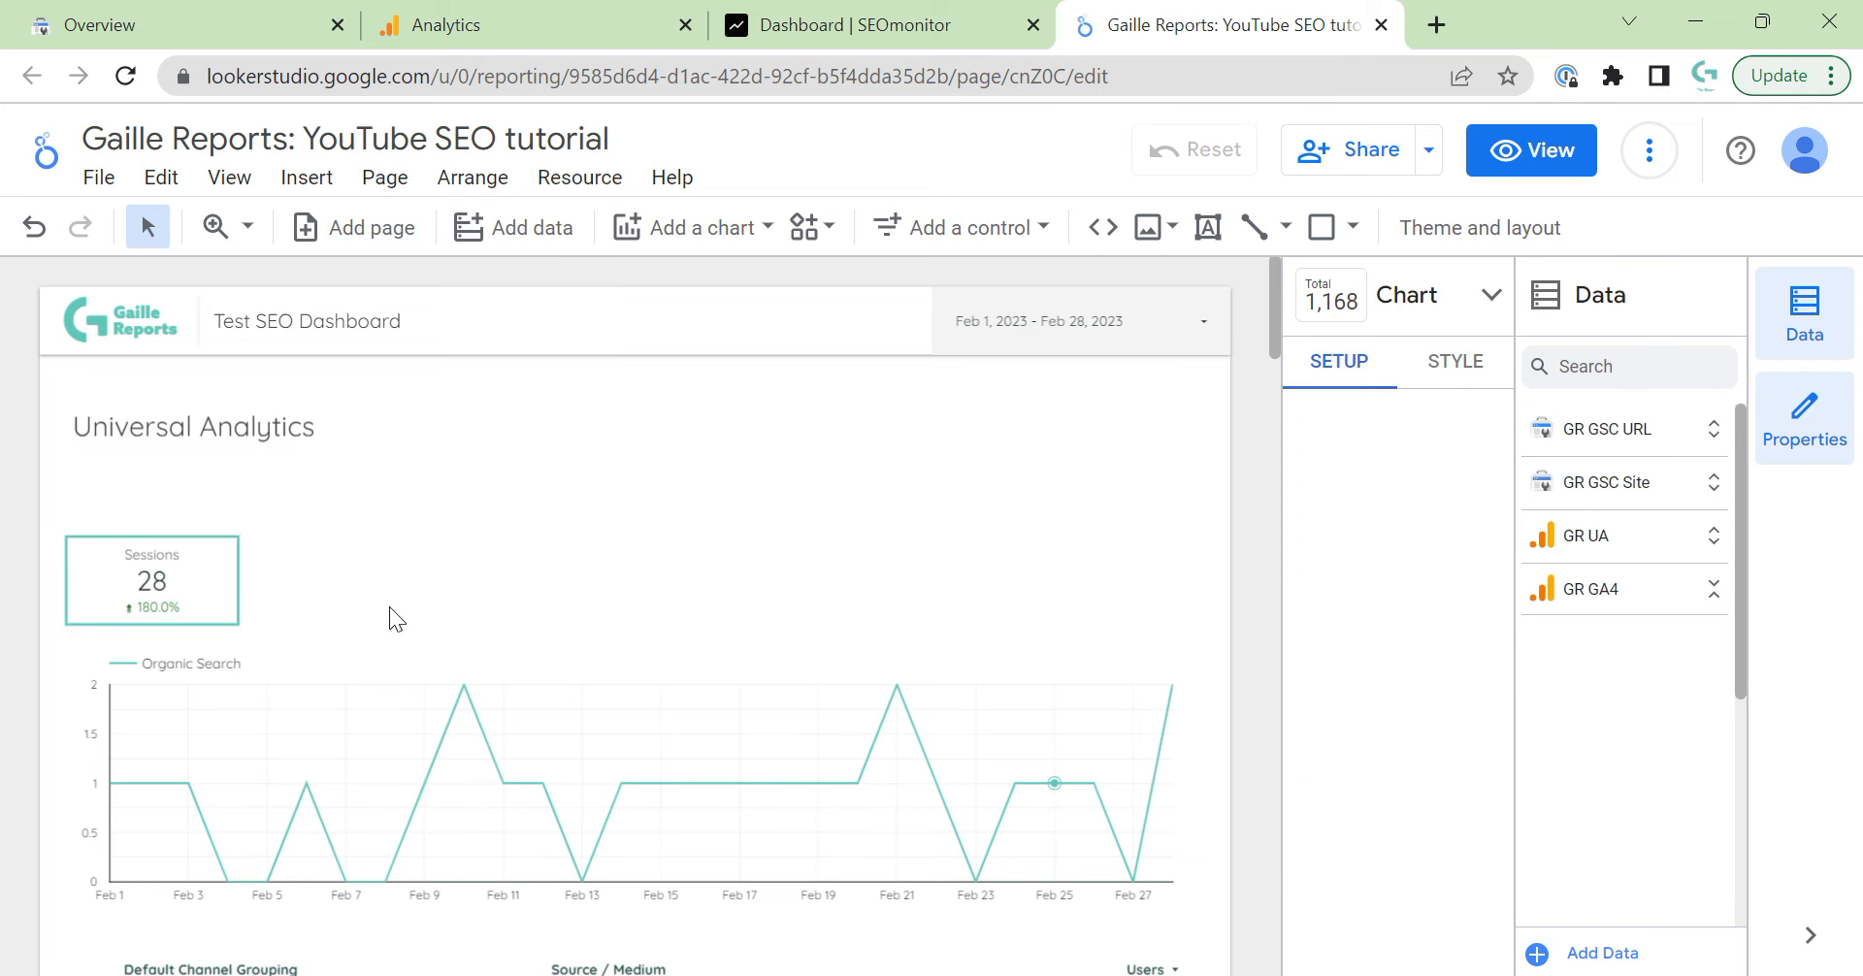
Duplicate the Universal Analytics heading and place the copy to the right of the scorecard, above the line chart.
left_click(158, 403)
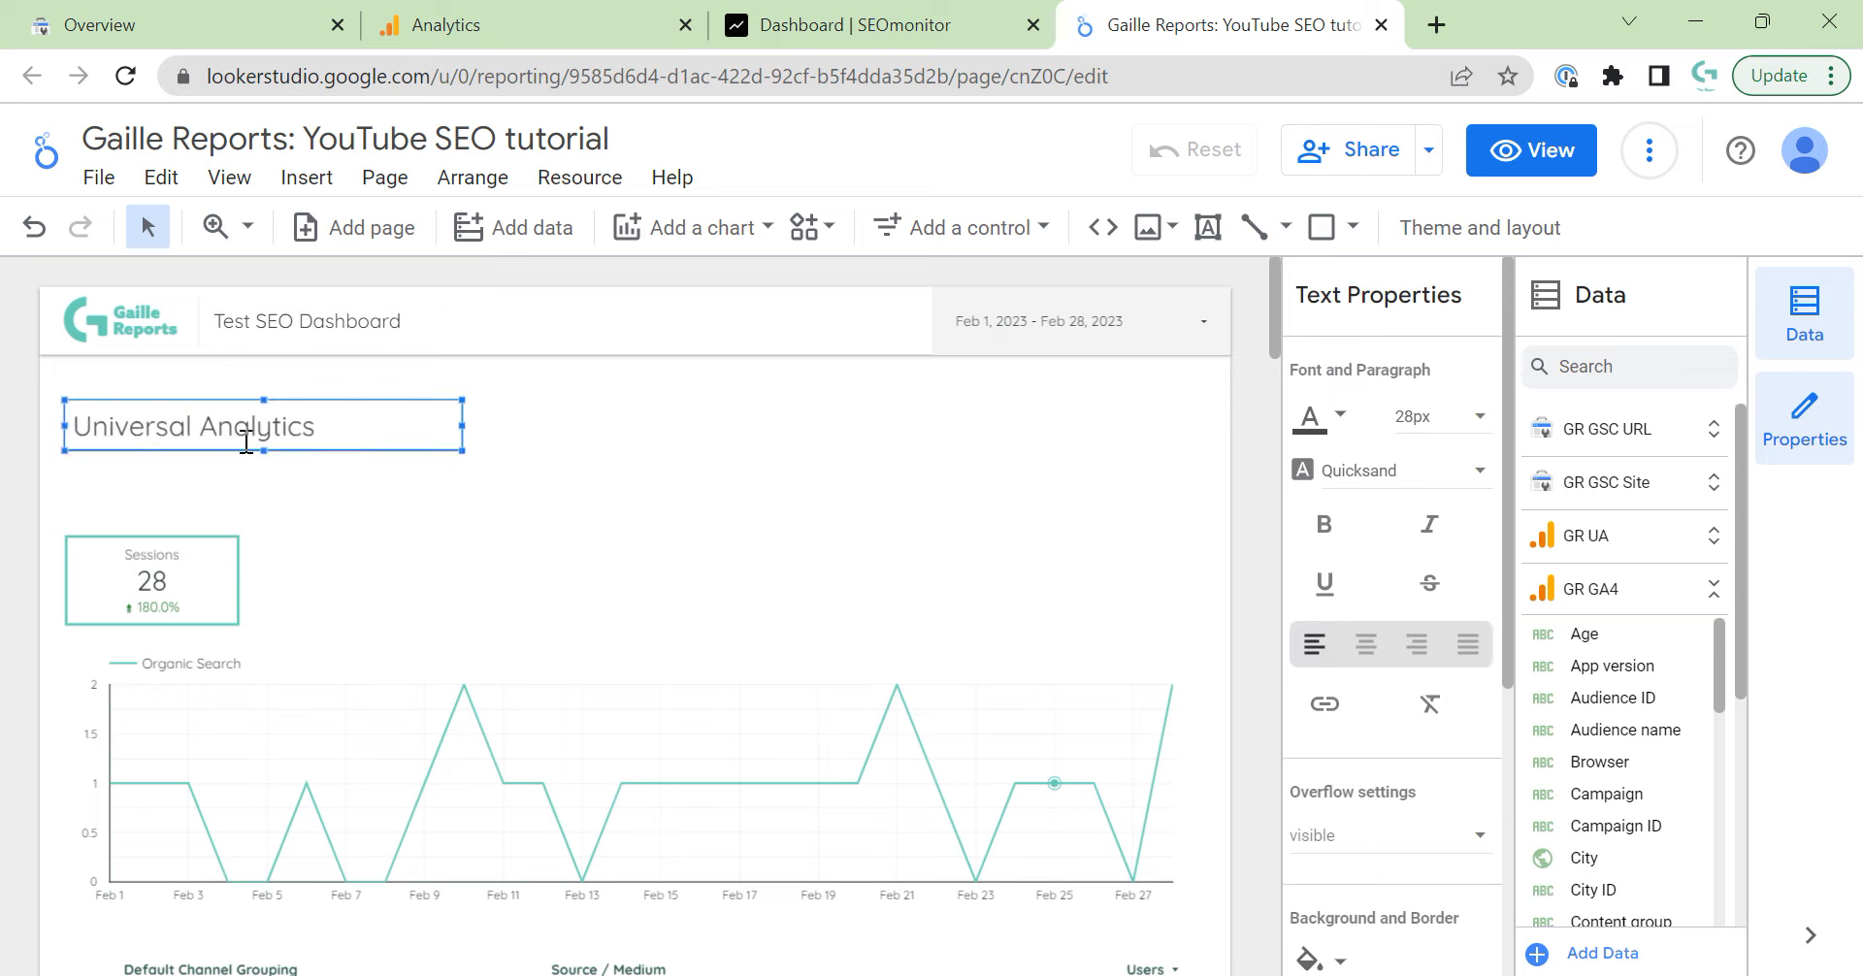
key("ctrl+d")
left_click_drag(386, 436, 699, 520)
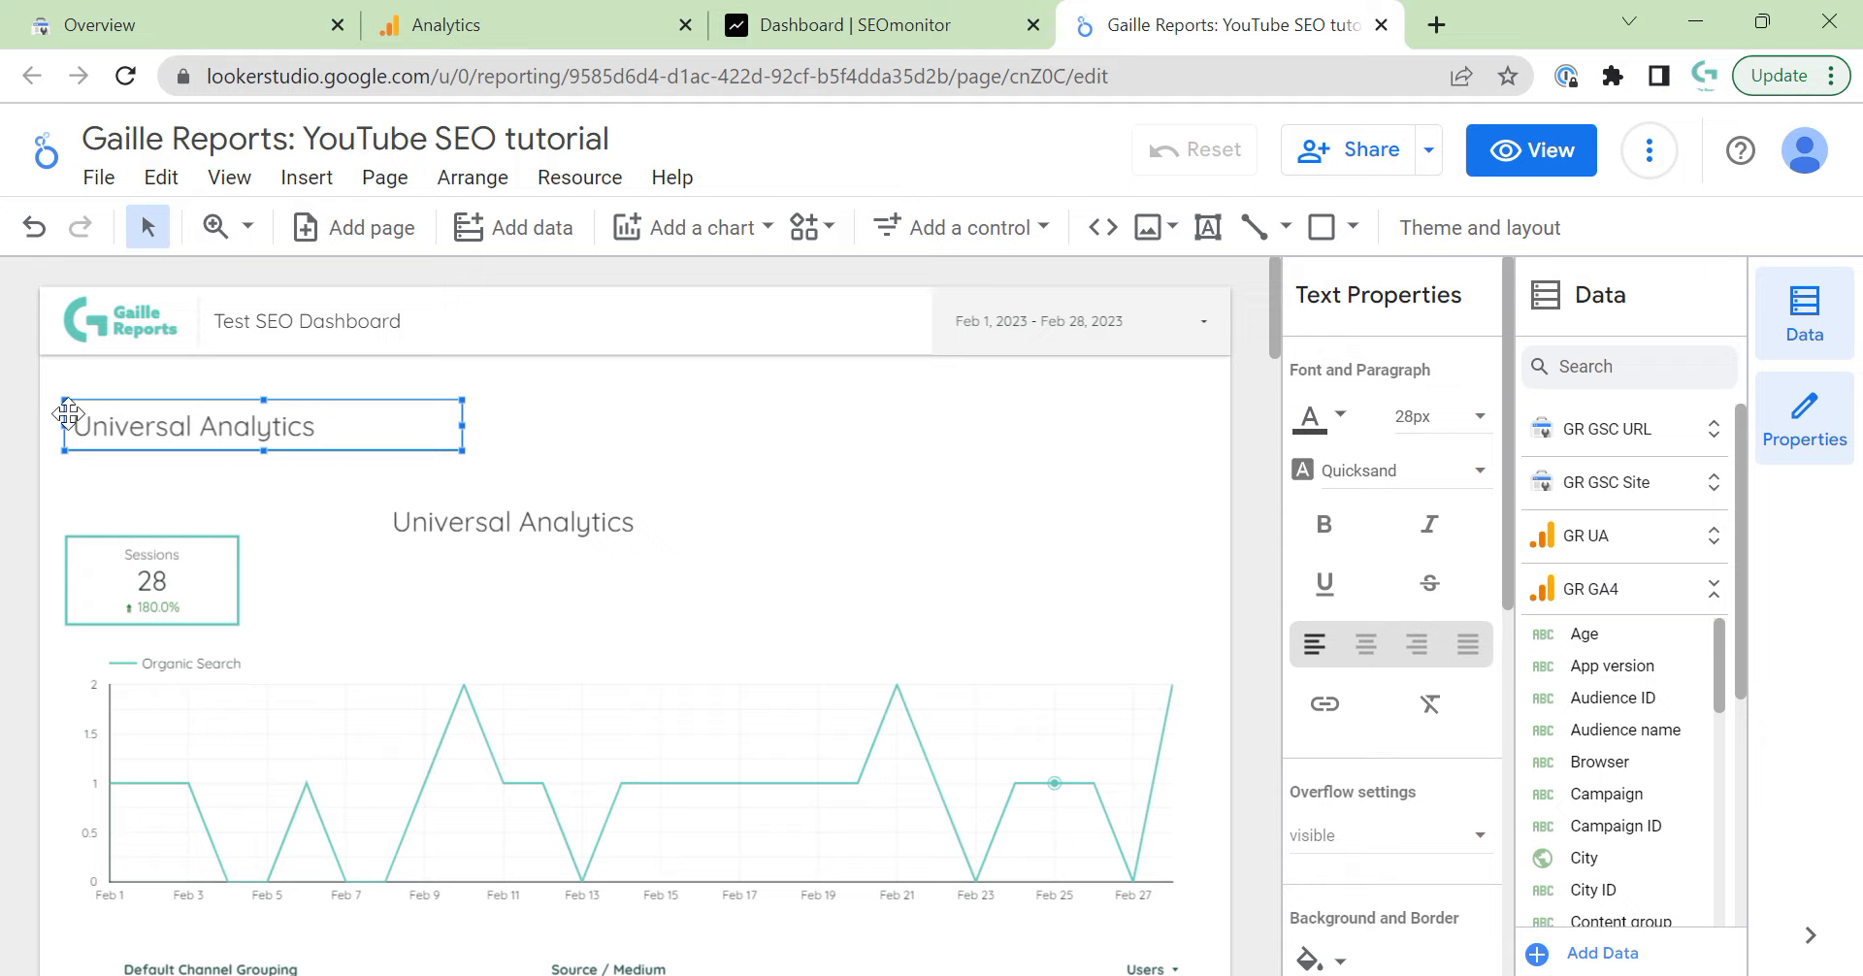
Extend the upper Universal Analytics heading box to the page's left edge and fill it with the theme's salmon color.
left_click_drag(62, 425, 39, 432)
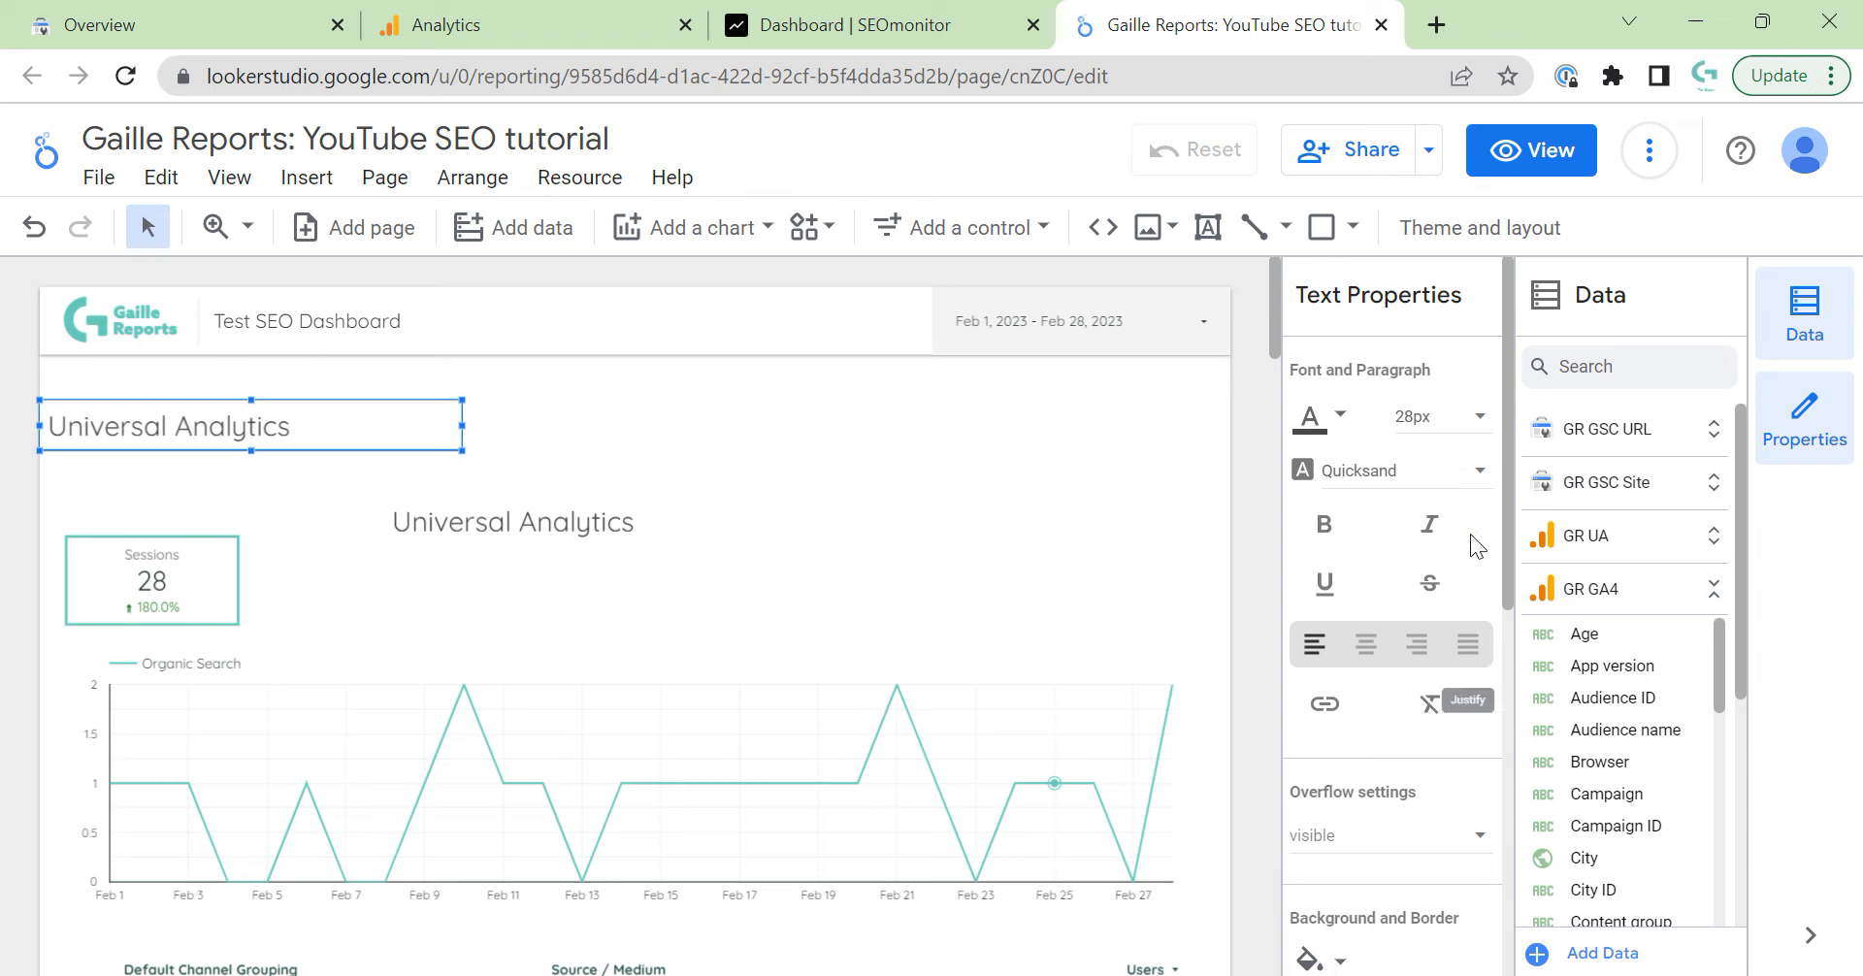
left_click(1327, 961)
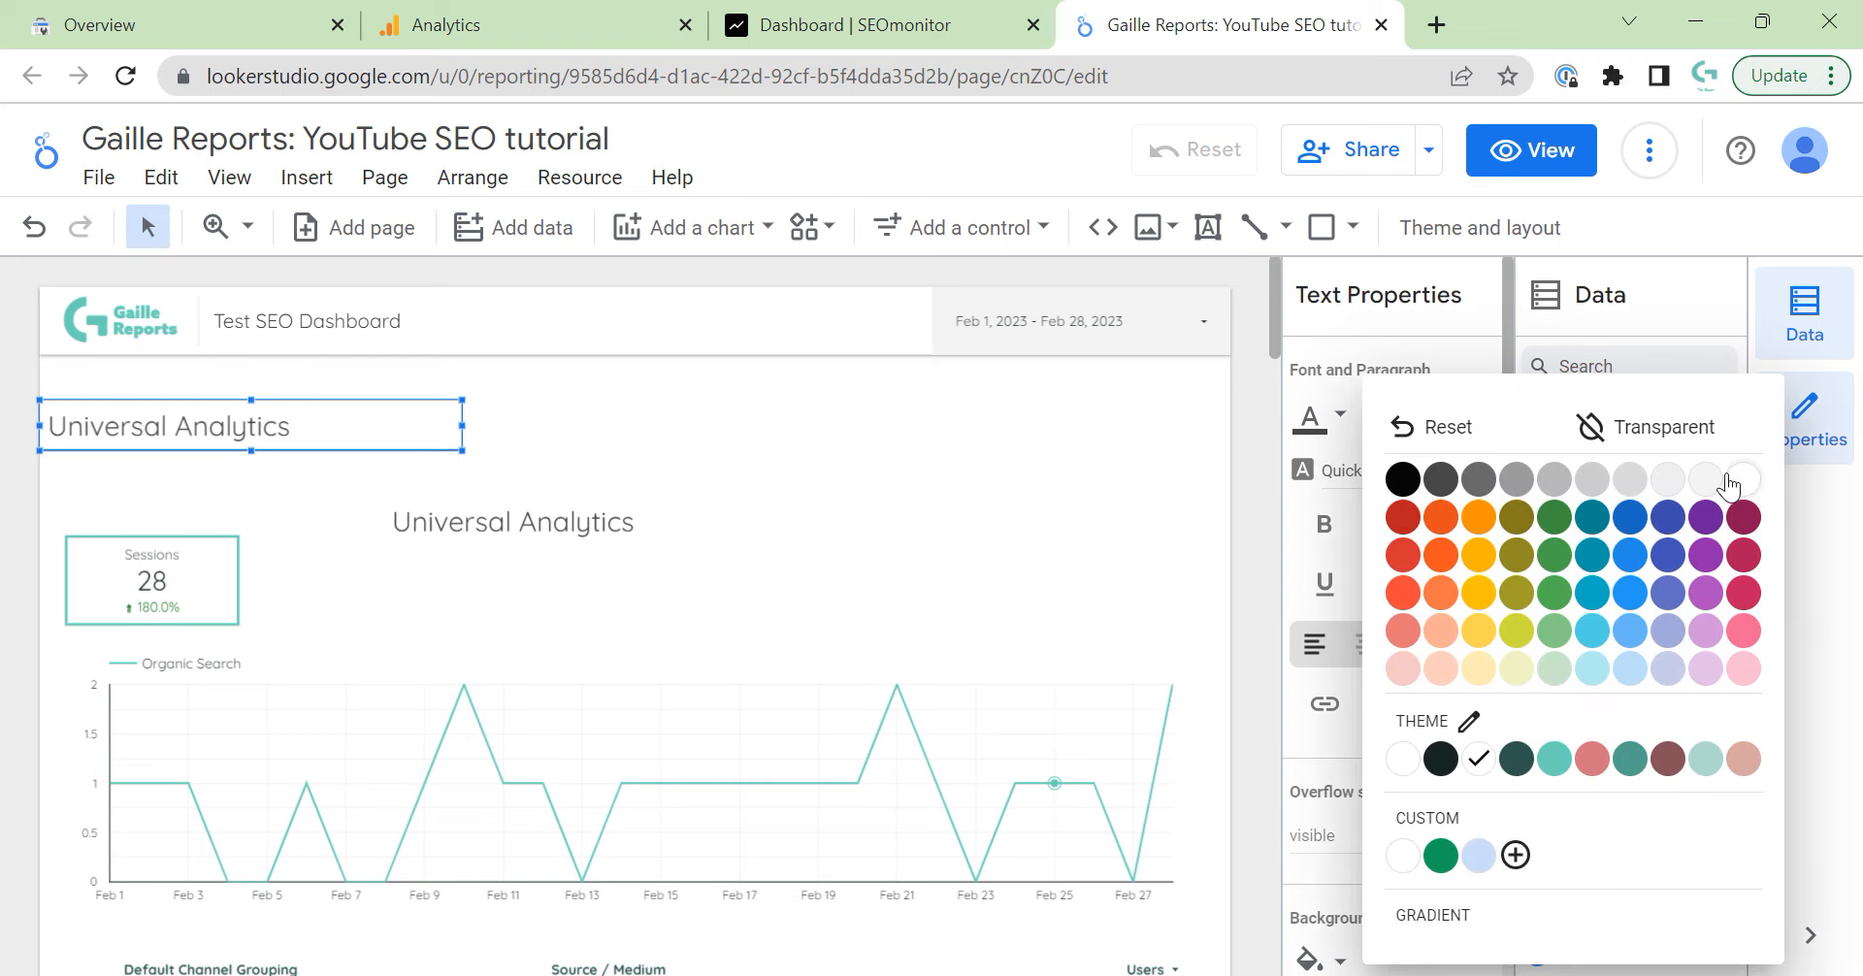
left_click(1744, 759)
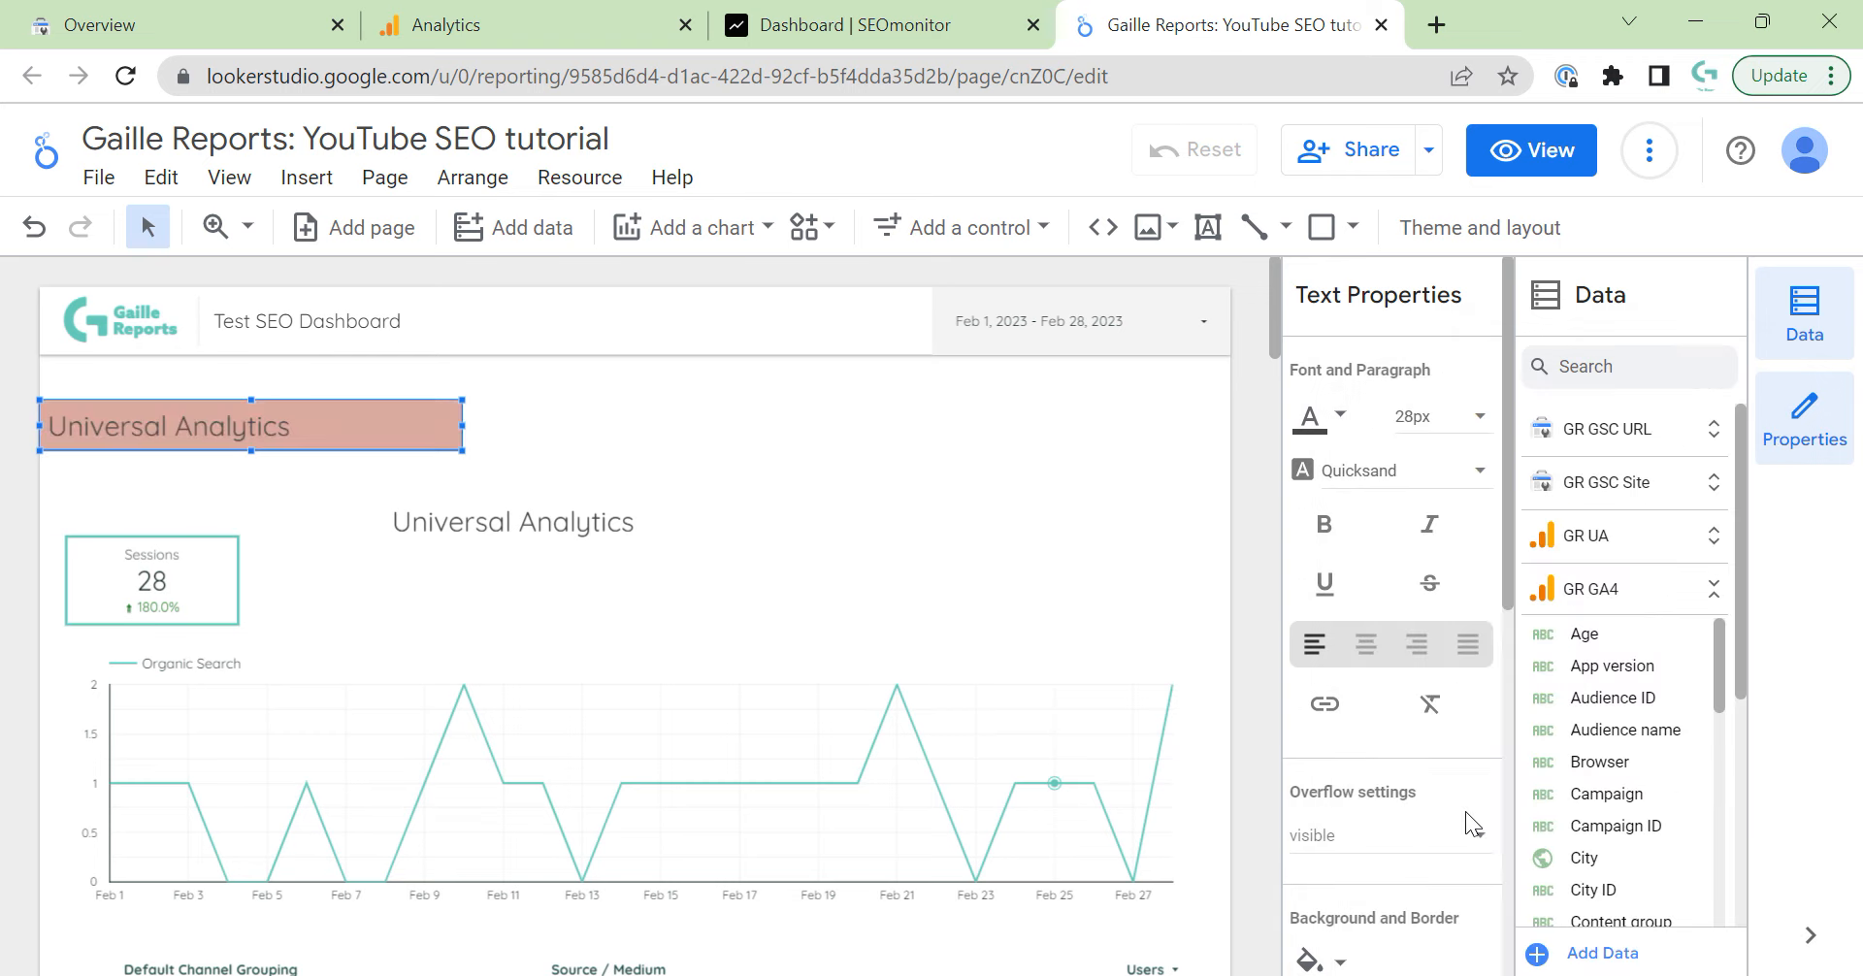
Change the text color of the salmon-filled Universal Analytics heading to the theme's white.
scroll(1388, 753, "down", 3)
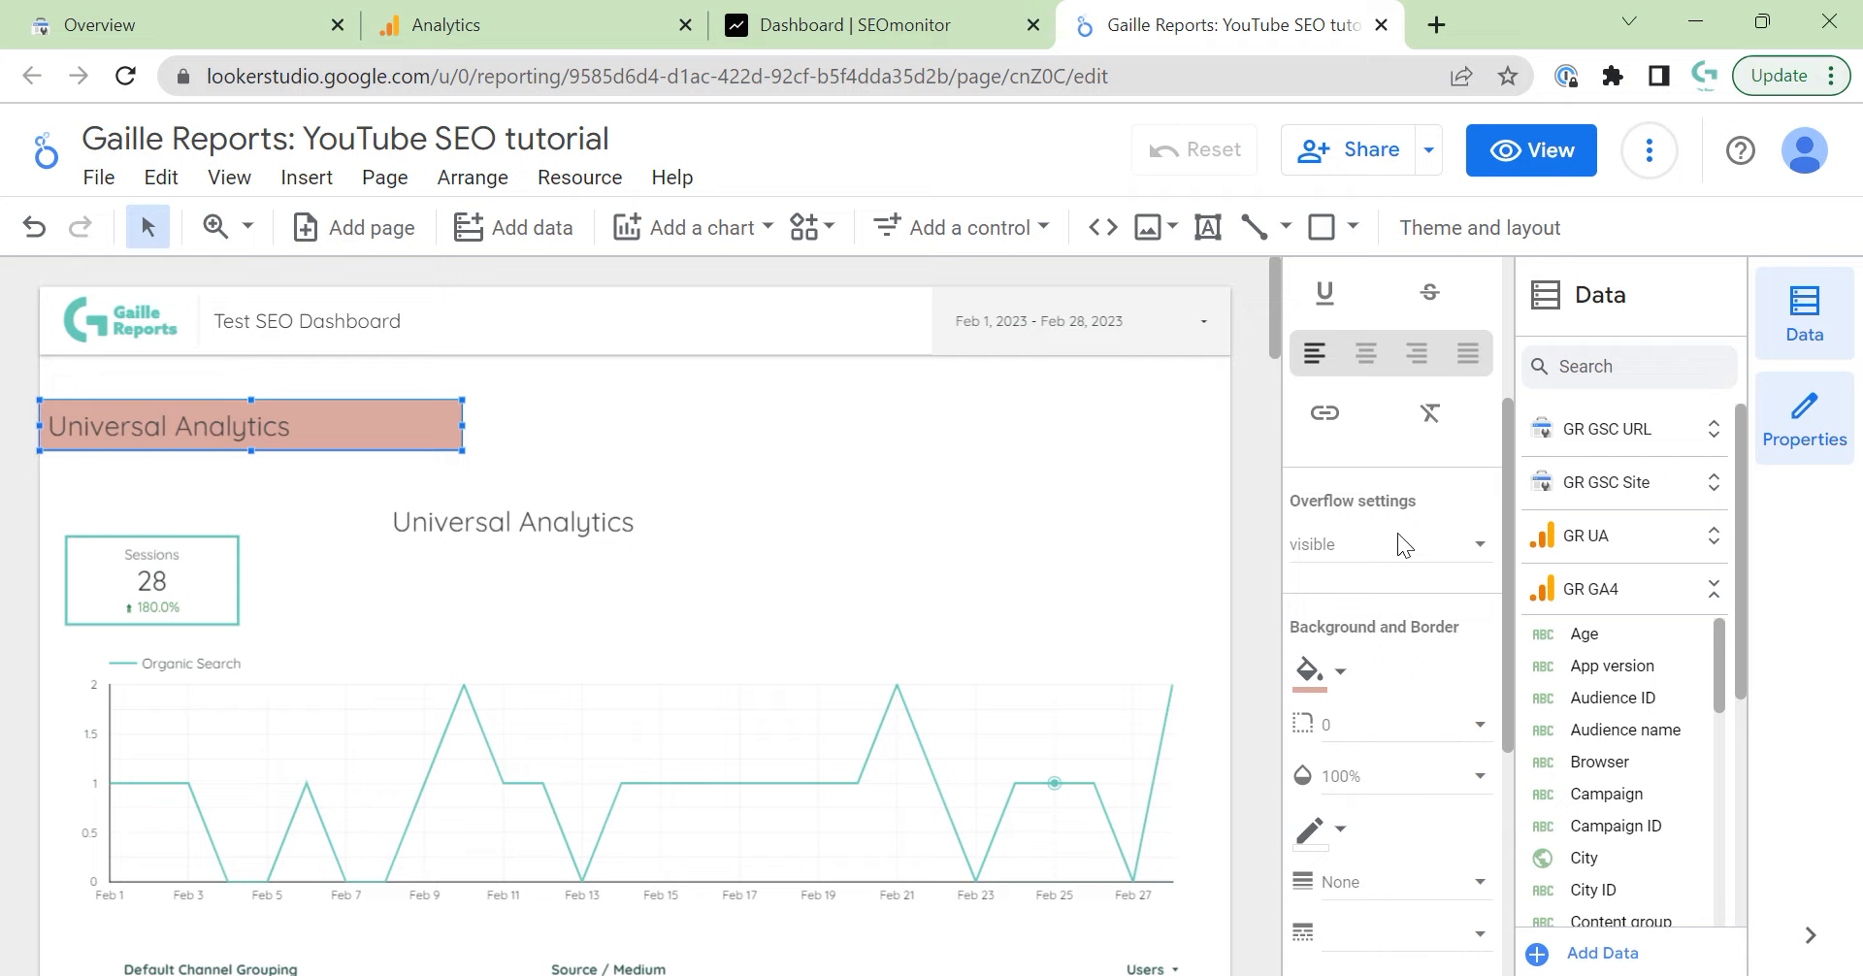
scroll(1407, 529, "up", 3)
left_click(1338, 419)
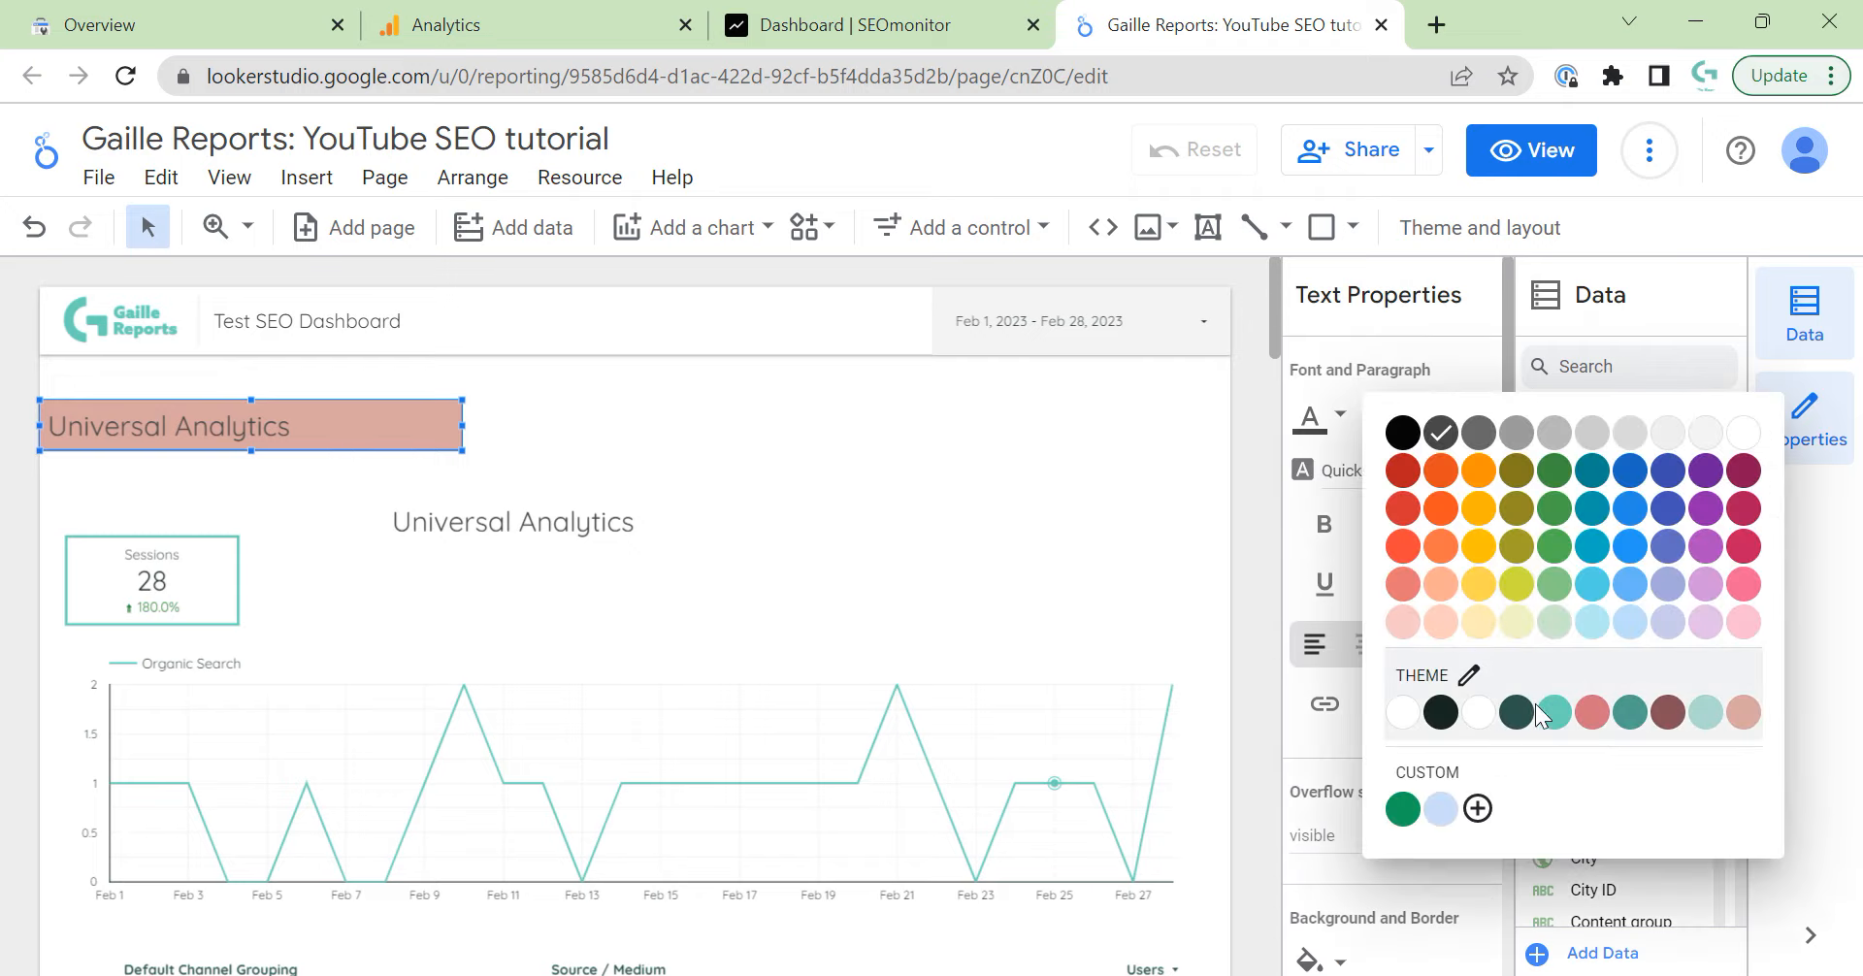
left_click(1478, 712)
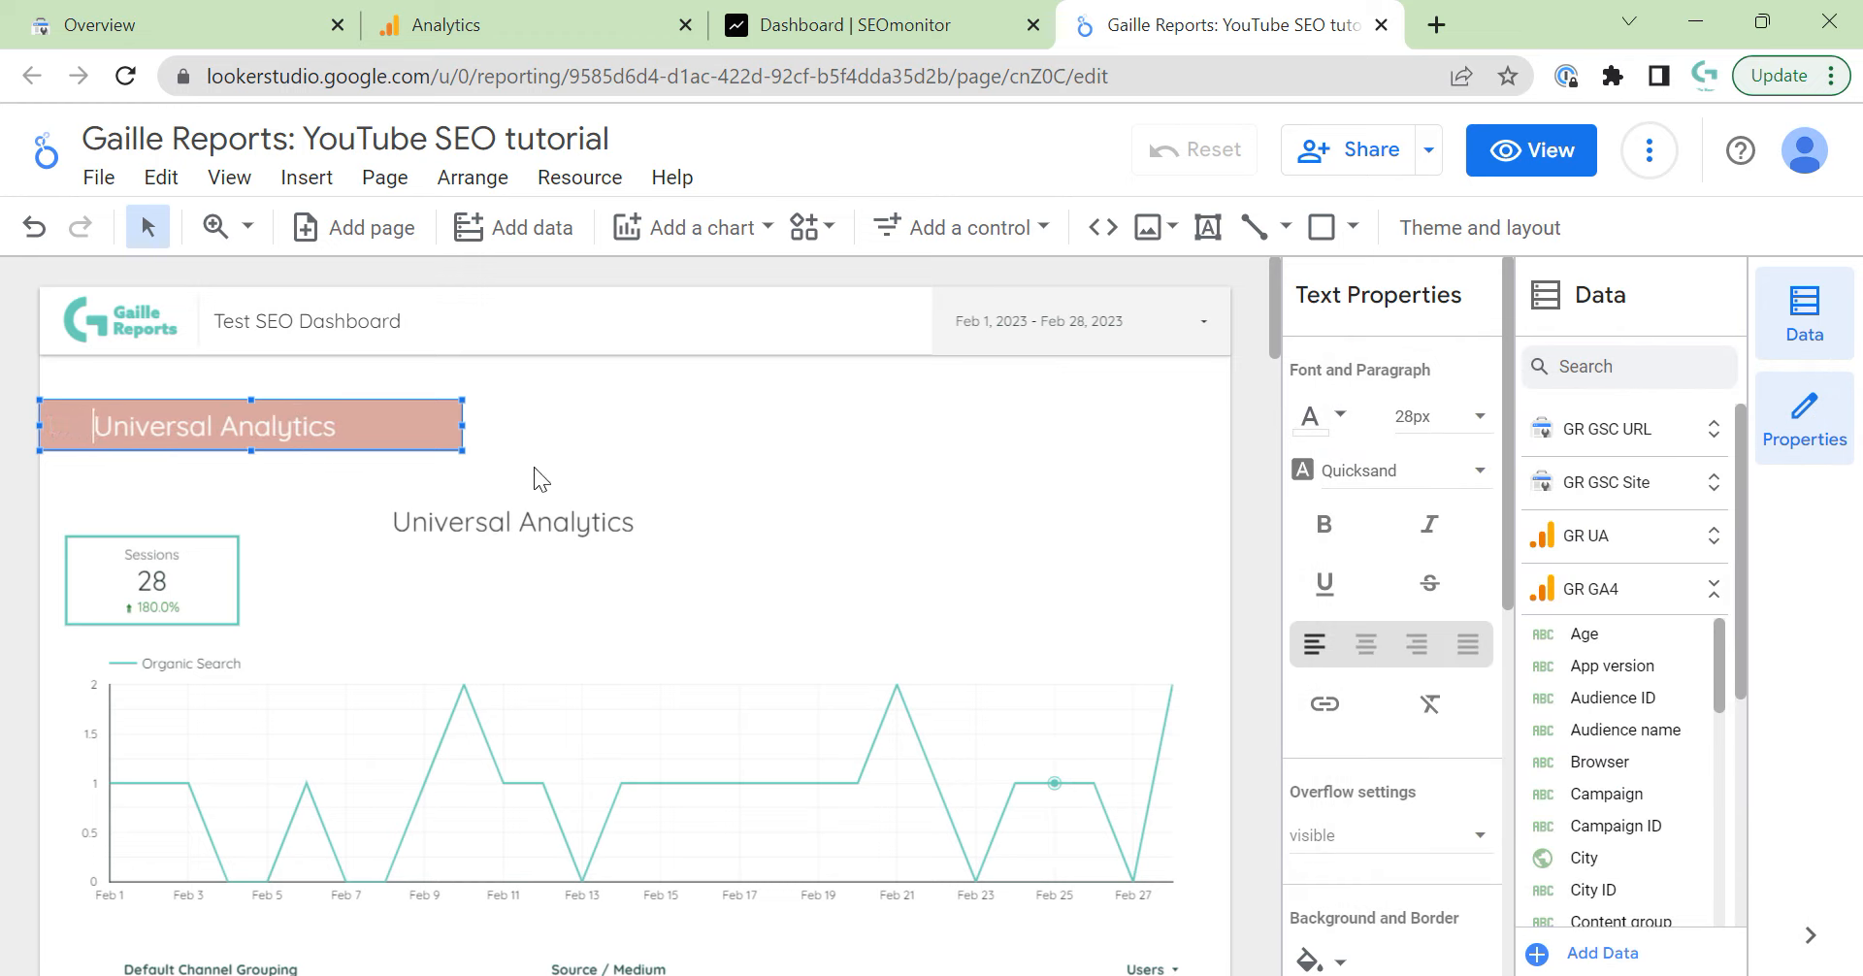
Move the lower Universal Analytics heading above the Sessions scorecard and stretch its box across the width of the line chart.
left_click(707, 531)
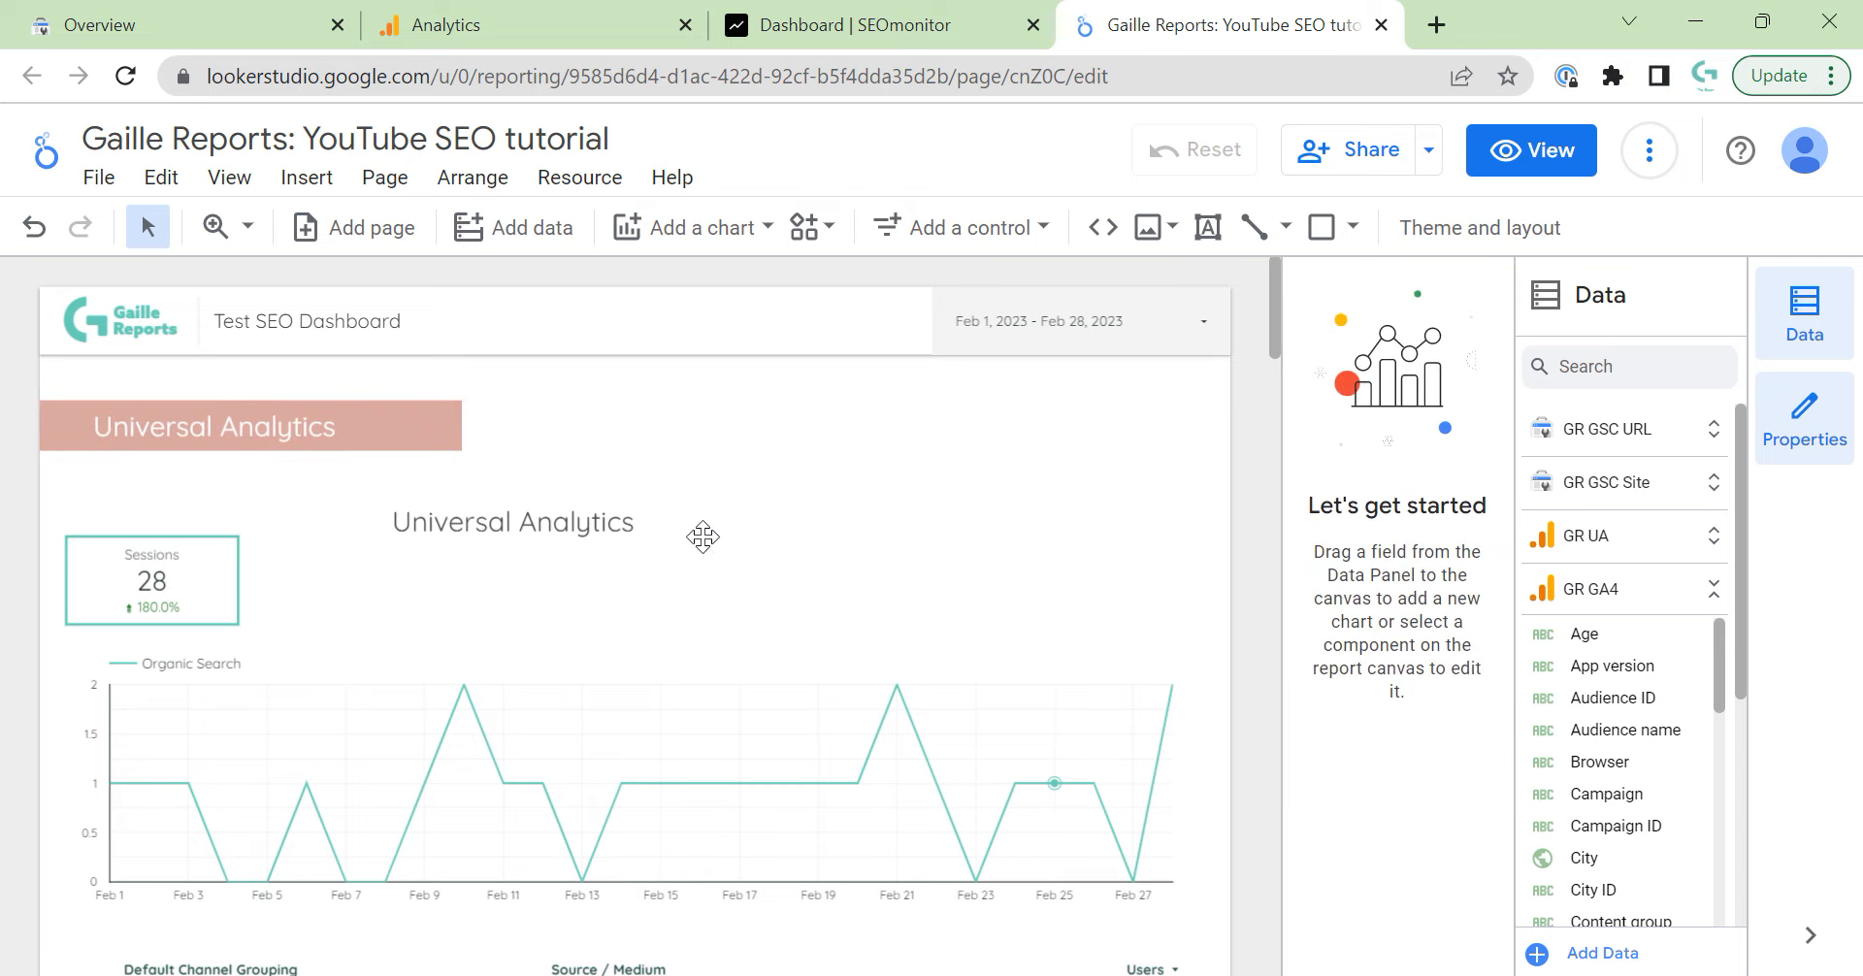
left_click(541, 514)
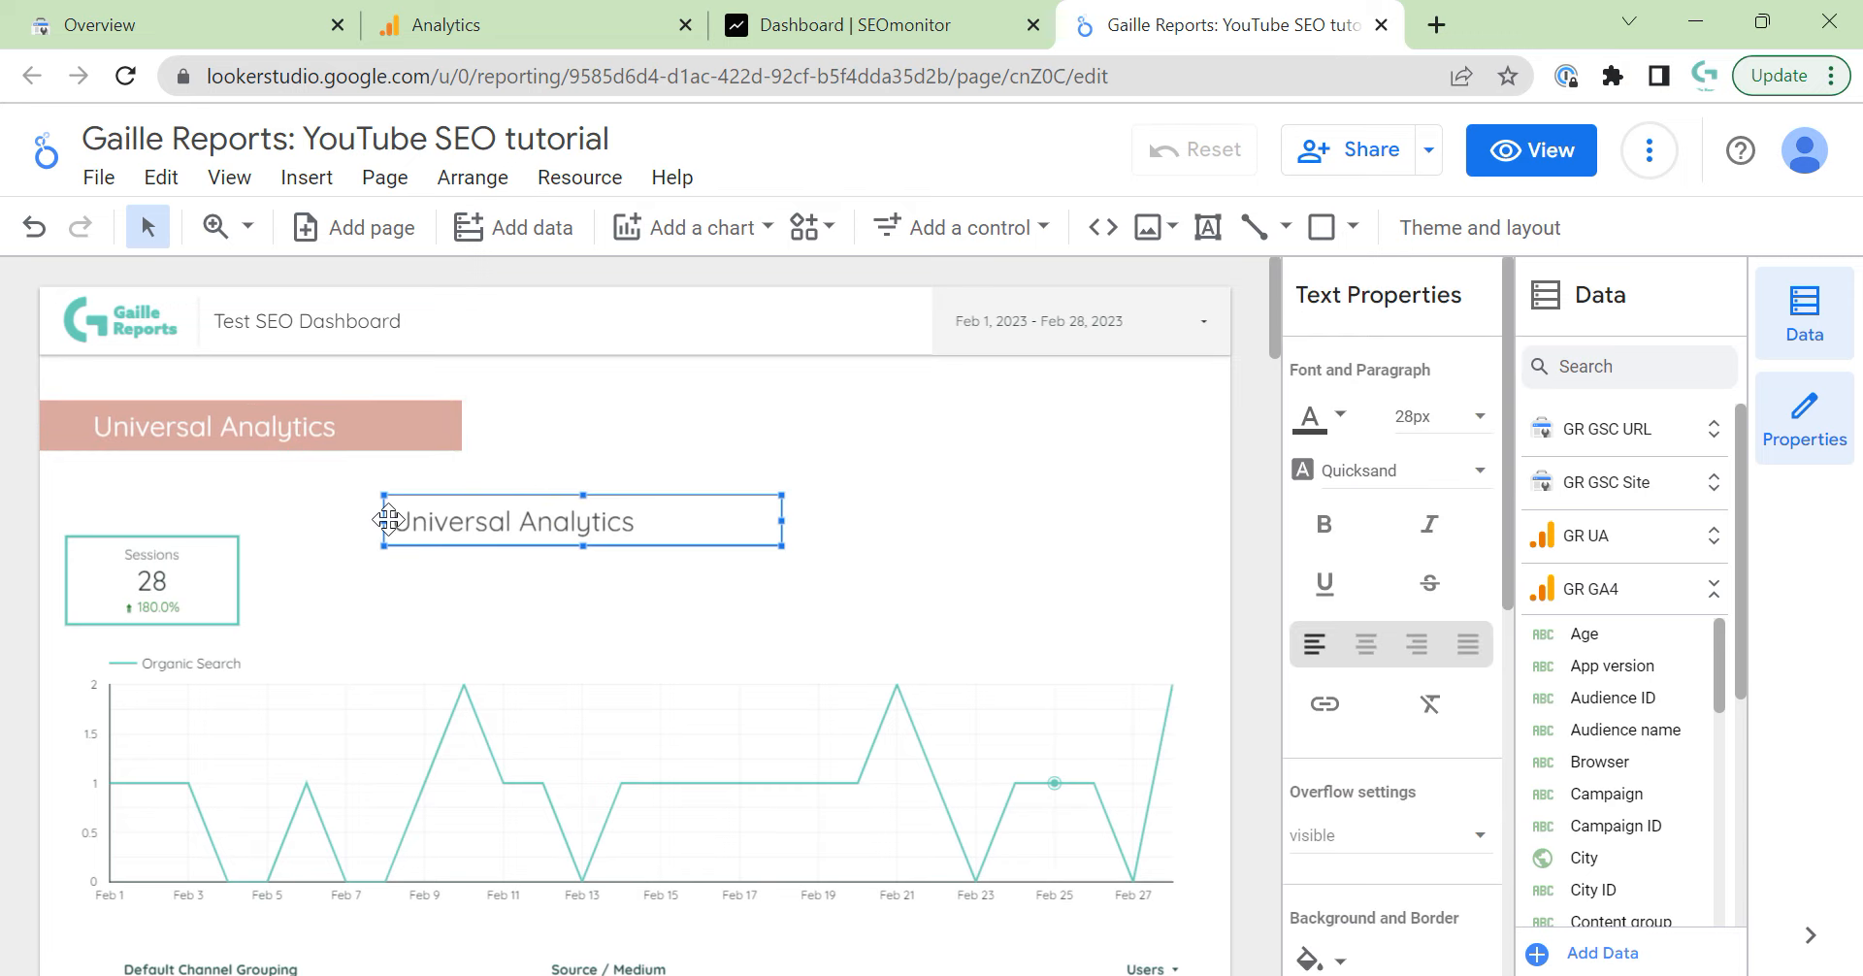
left_click_drag(384, 515, 66, 505)
left_click_drag(782, 508, 1153, 509)
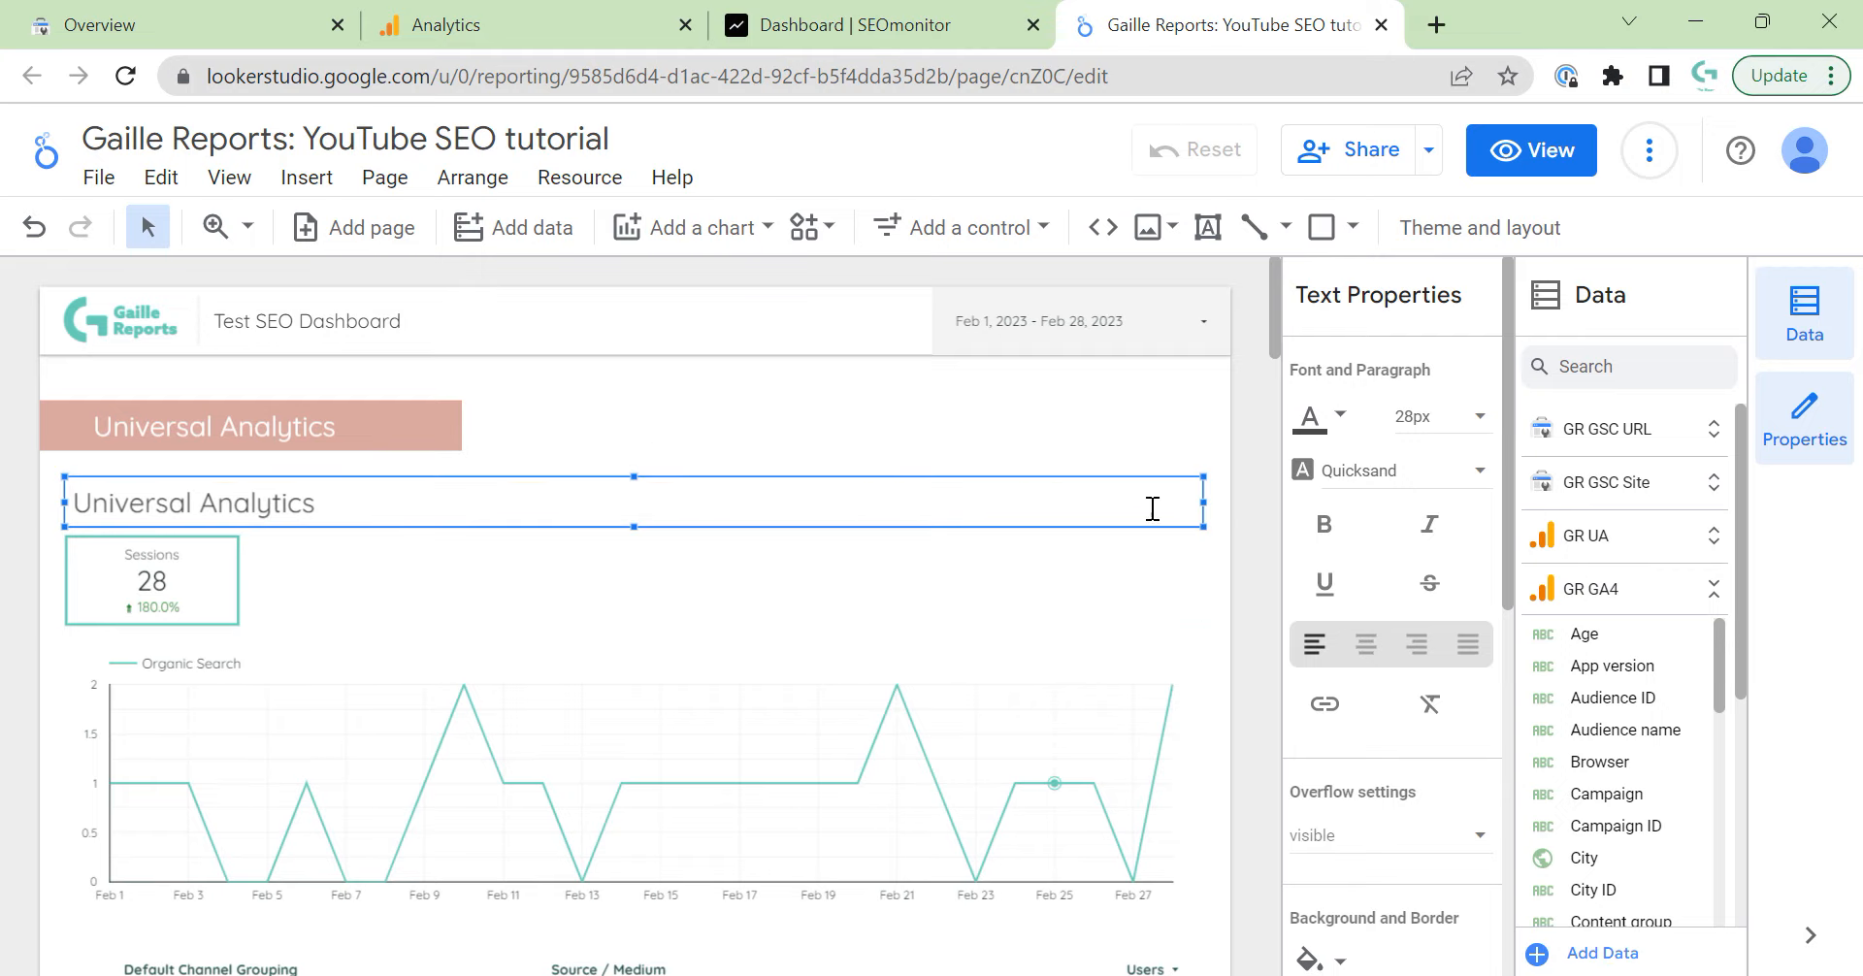
Replace the lower heading's text with "Organic traffic KPIs" and center it.
double_click(382, 511)
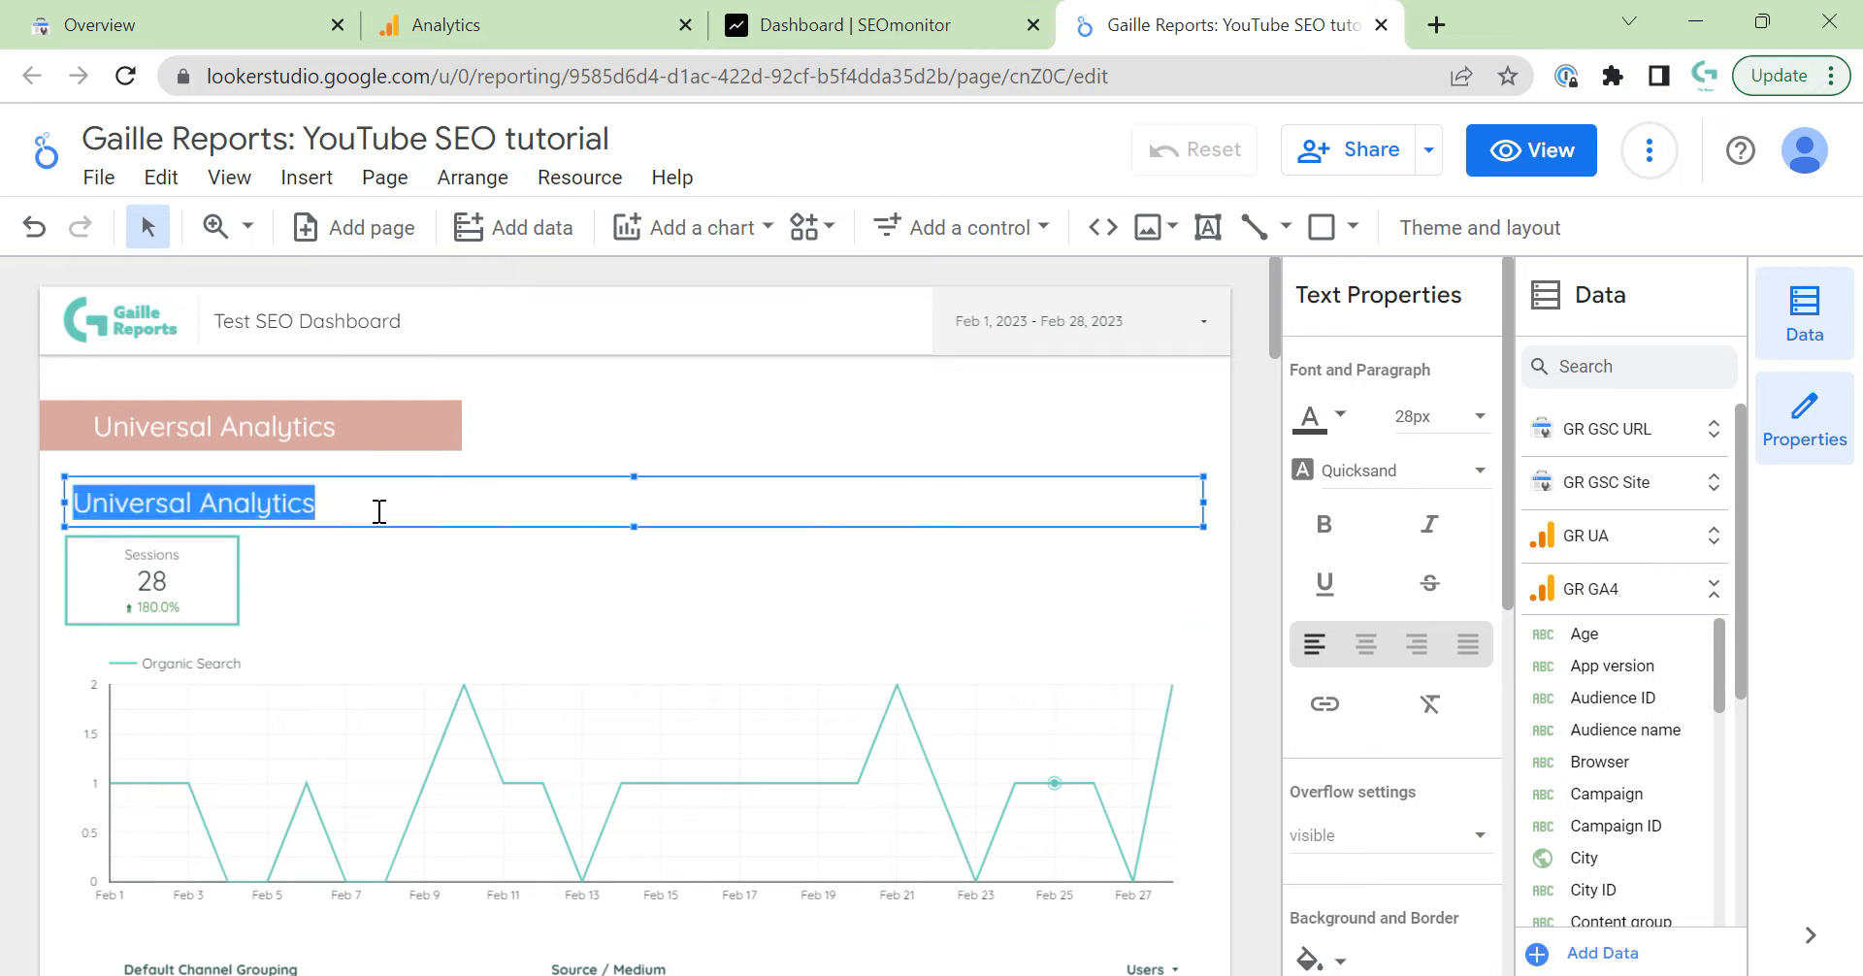
type("Organic traffic KPIs")
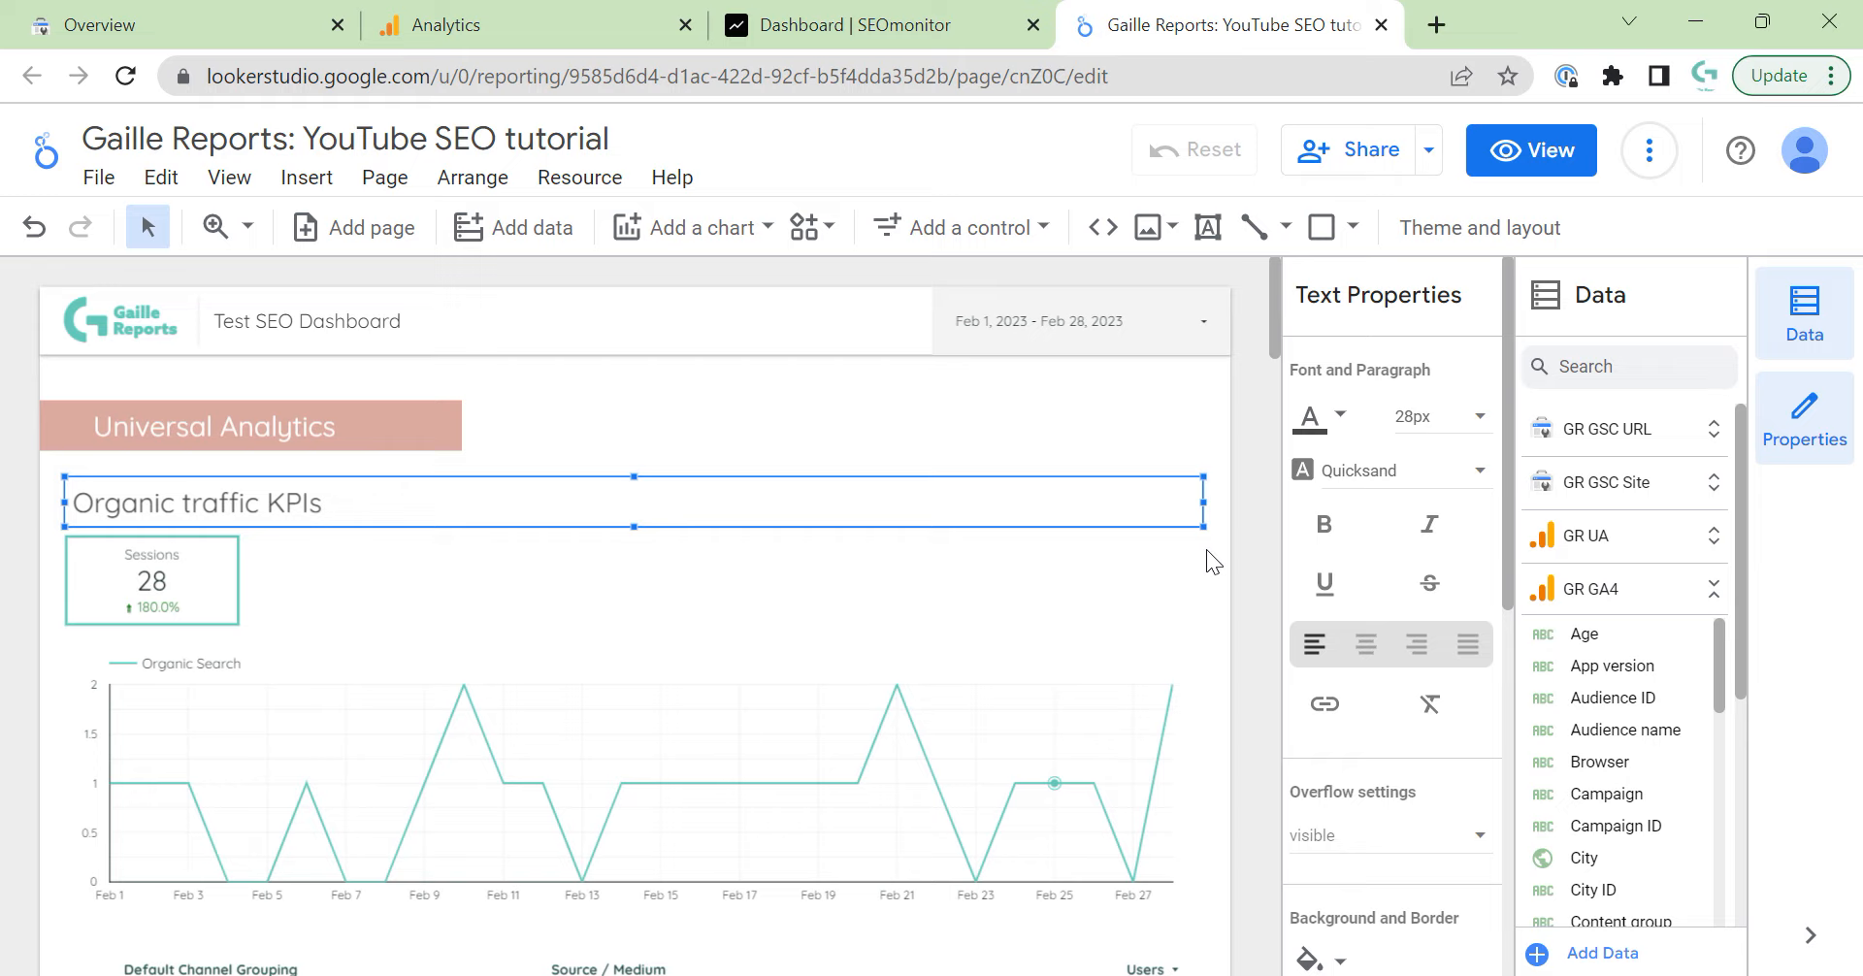
left_click(1366, 644)
left_click(621, 549)
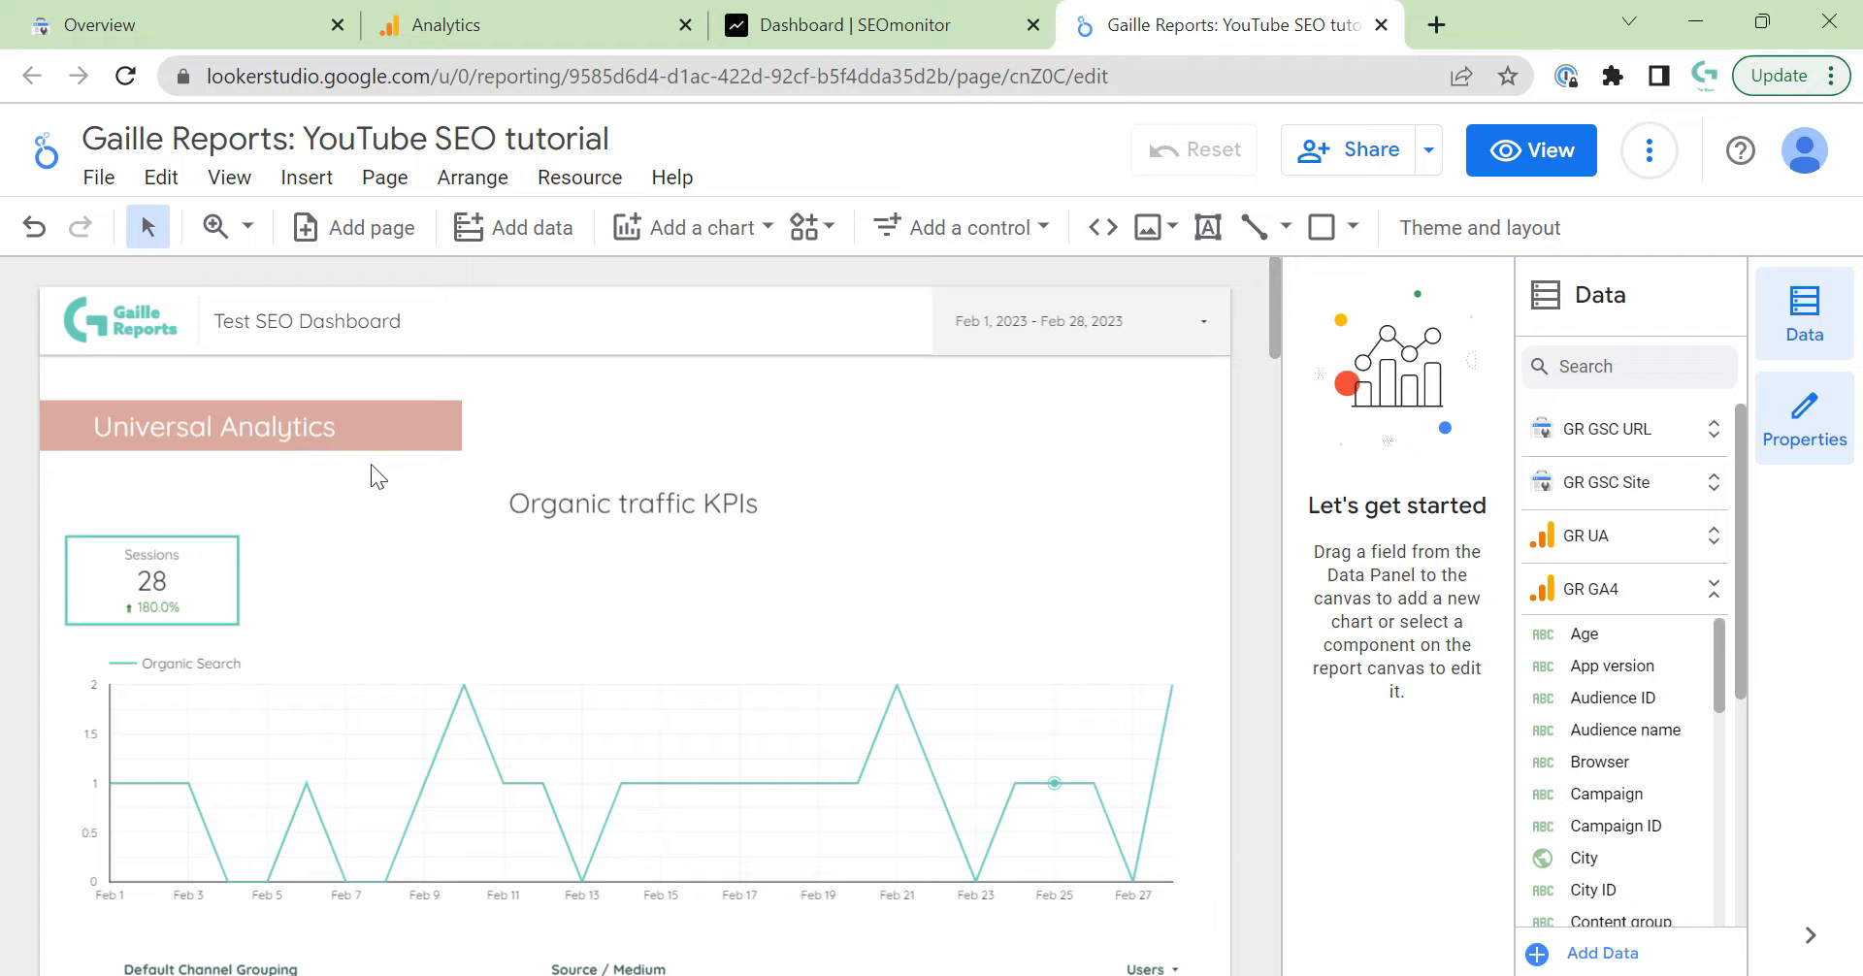
Duplicate the Sessions scorecard and place the copy directly to its right in the same row.
left_click(235, 580)
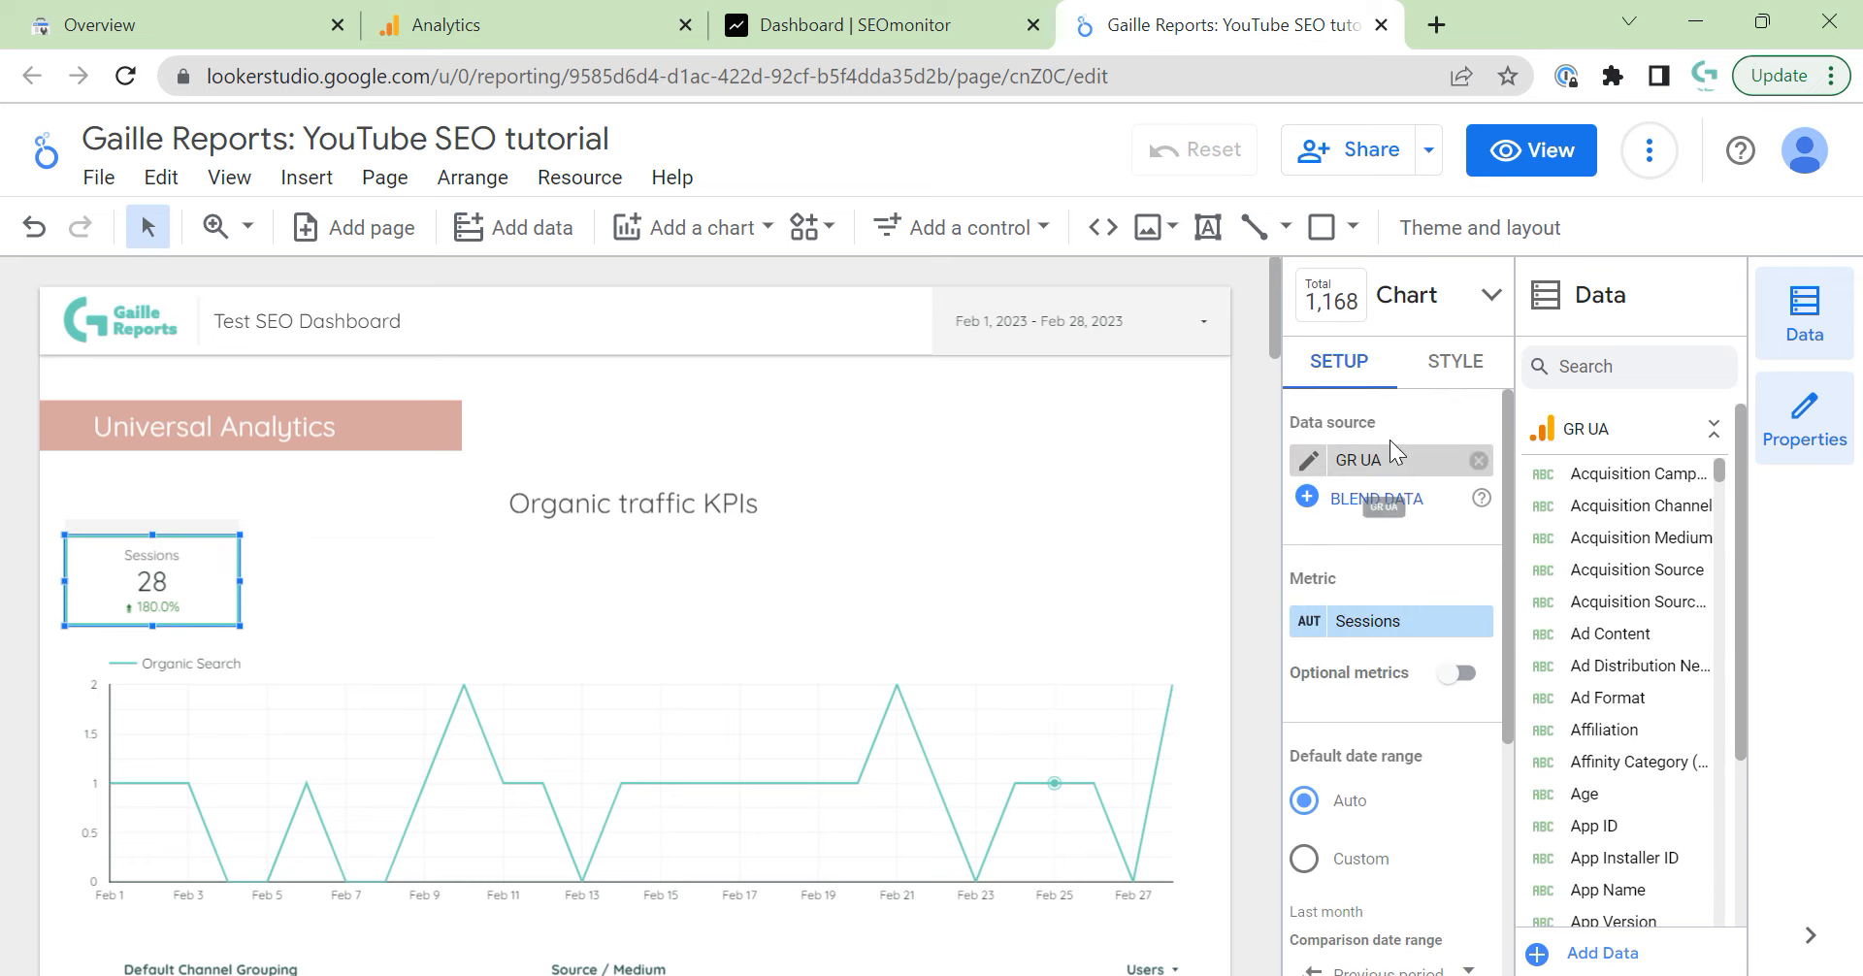
scroll(1411, 641, "down", 4)
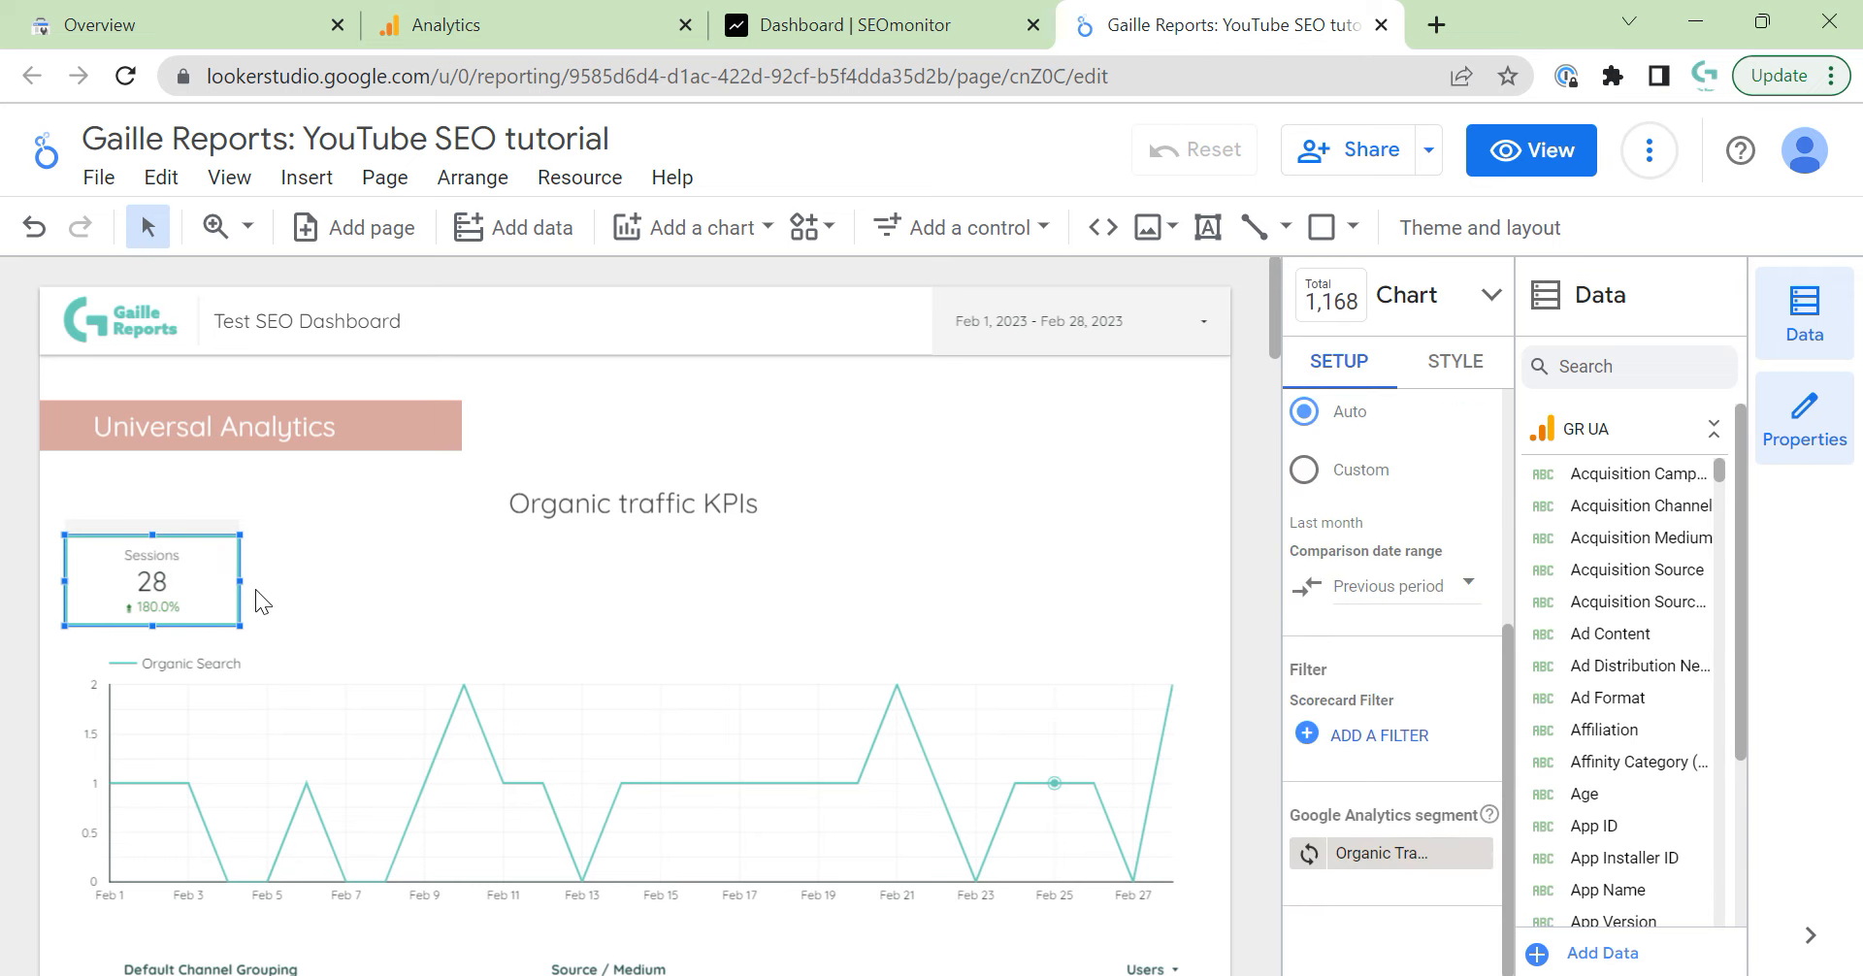
left_click_drag(202, 544, 394, 568)
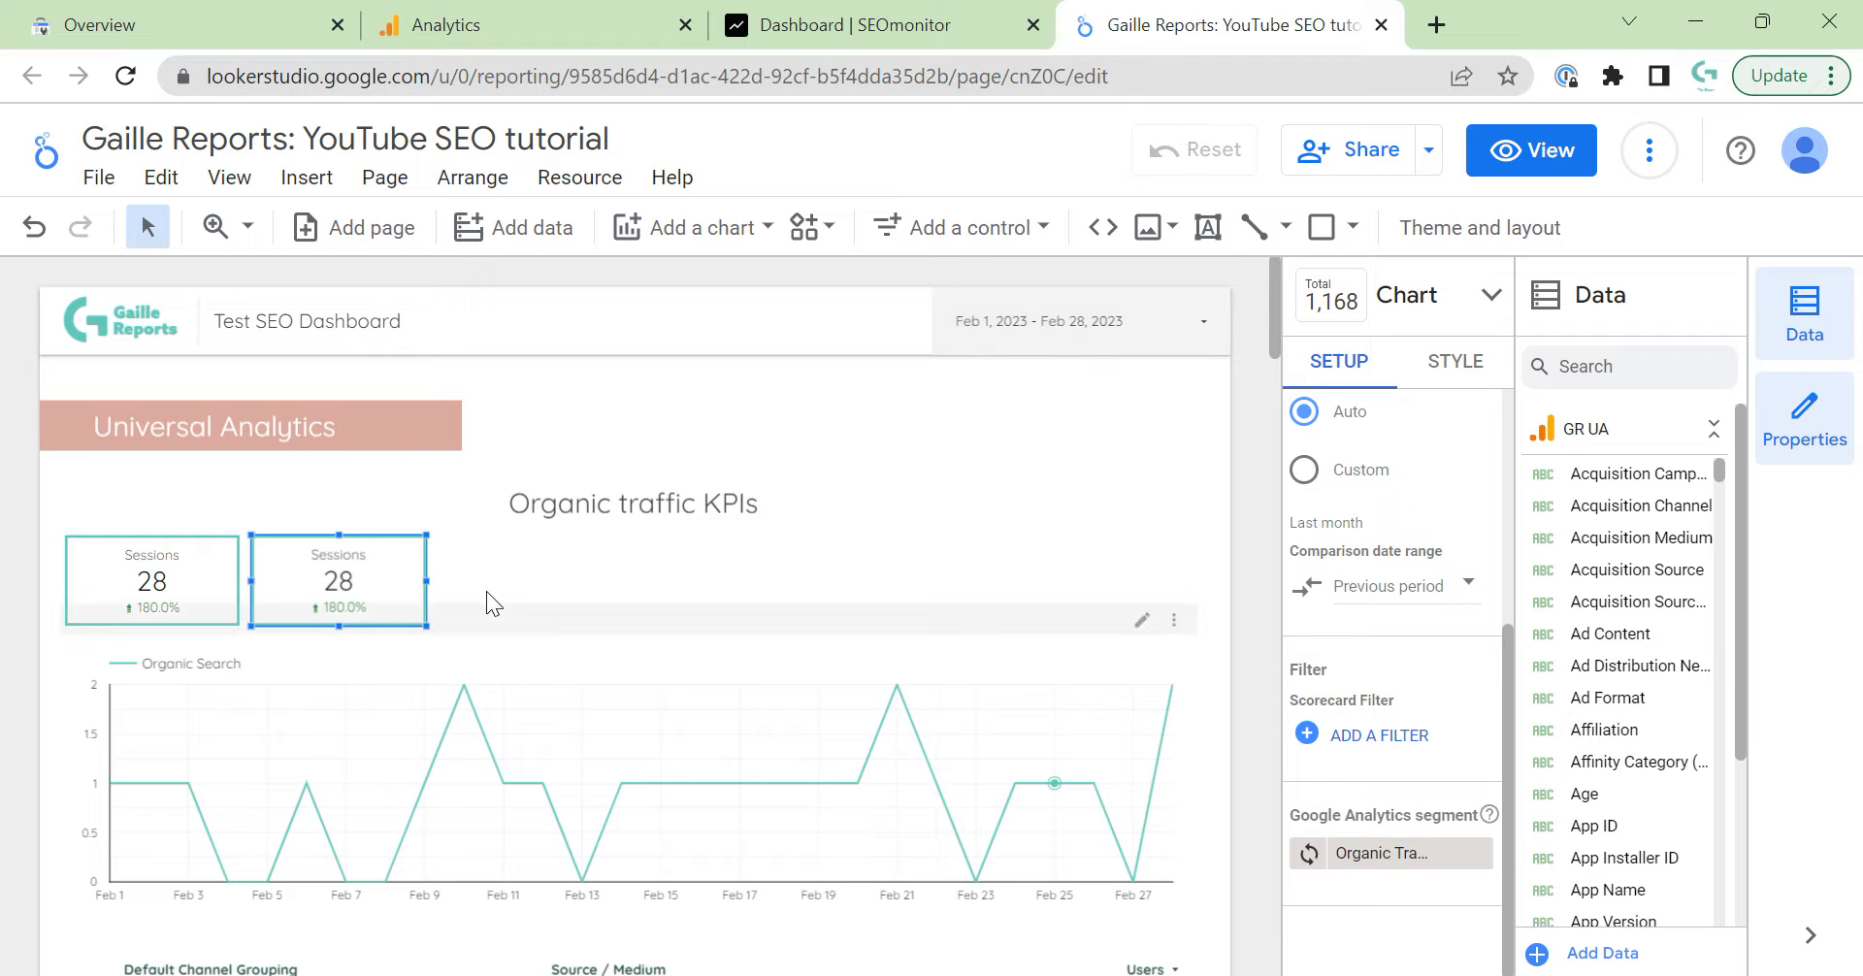
Switch to Google Analytics and examine the metric columns of the Source/Medium report for further organic KPIs.
left_click(508, 23)
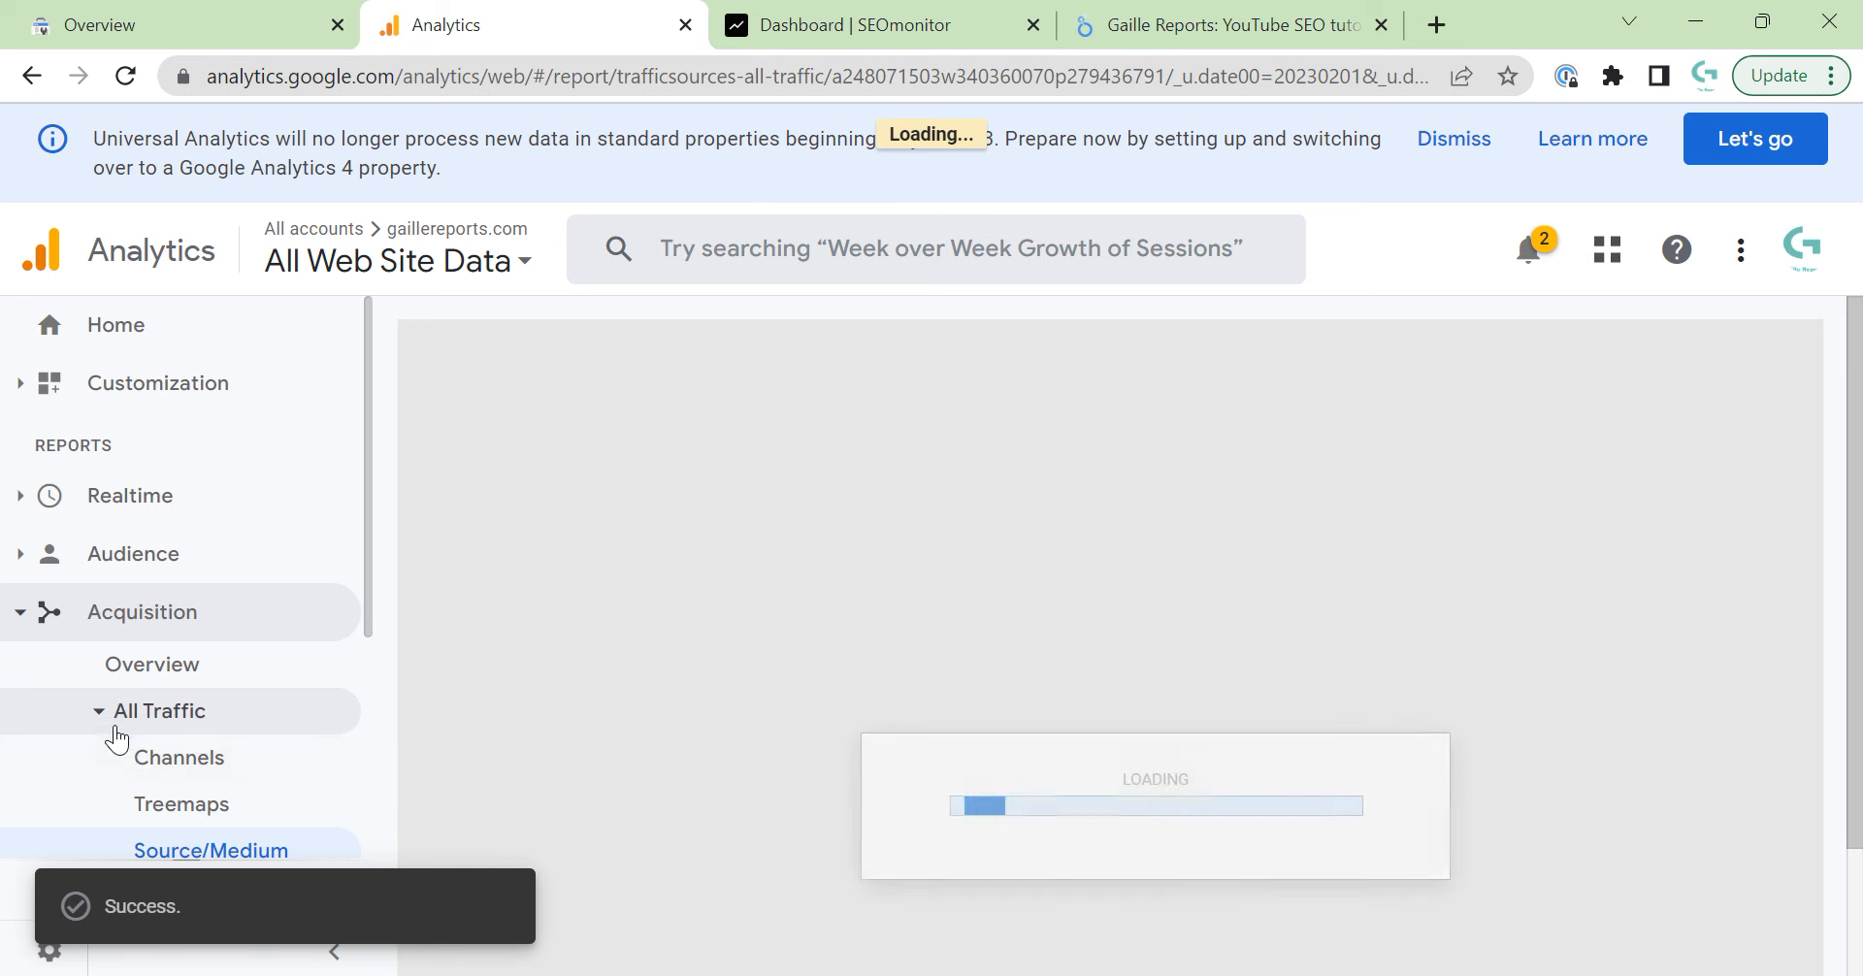
scroll(116, 739, "down", 3)
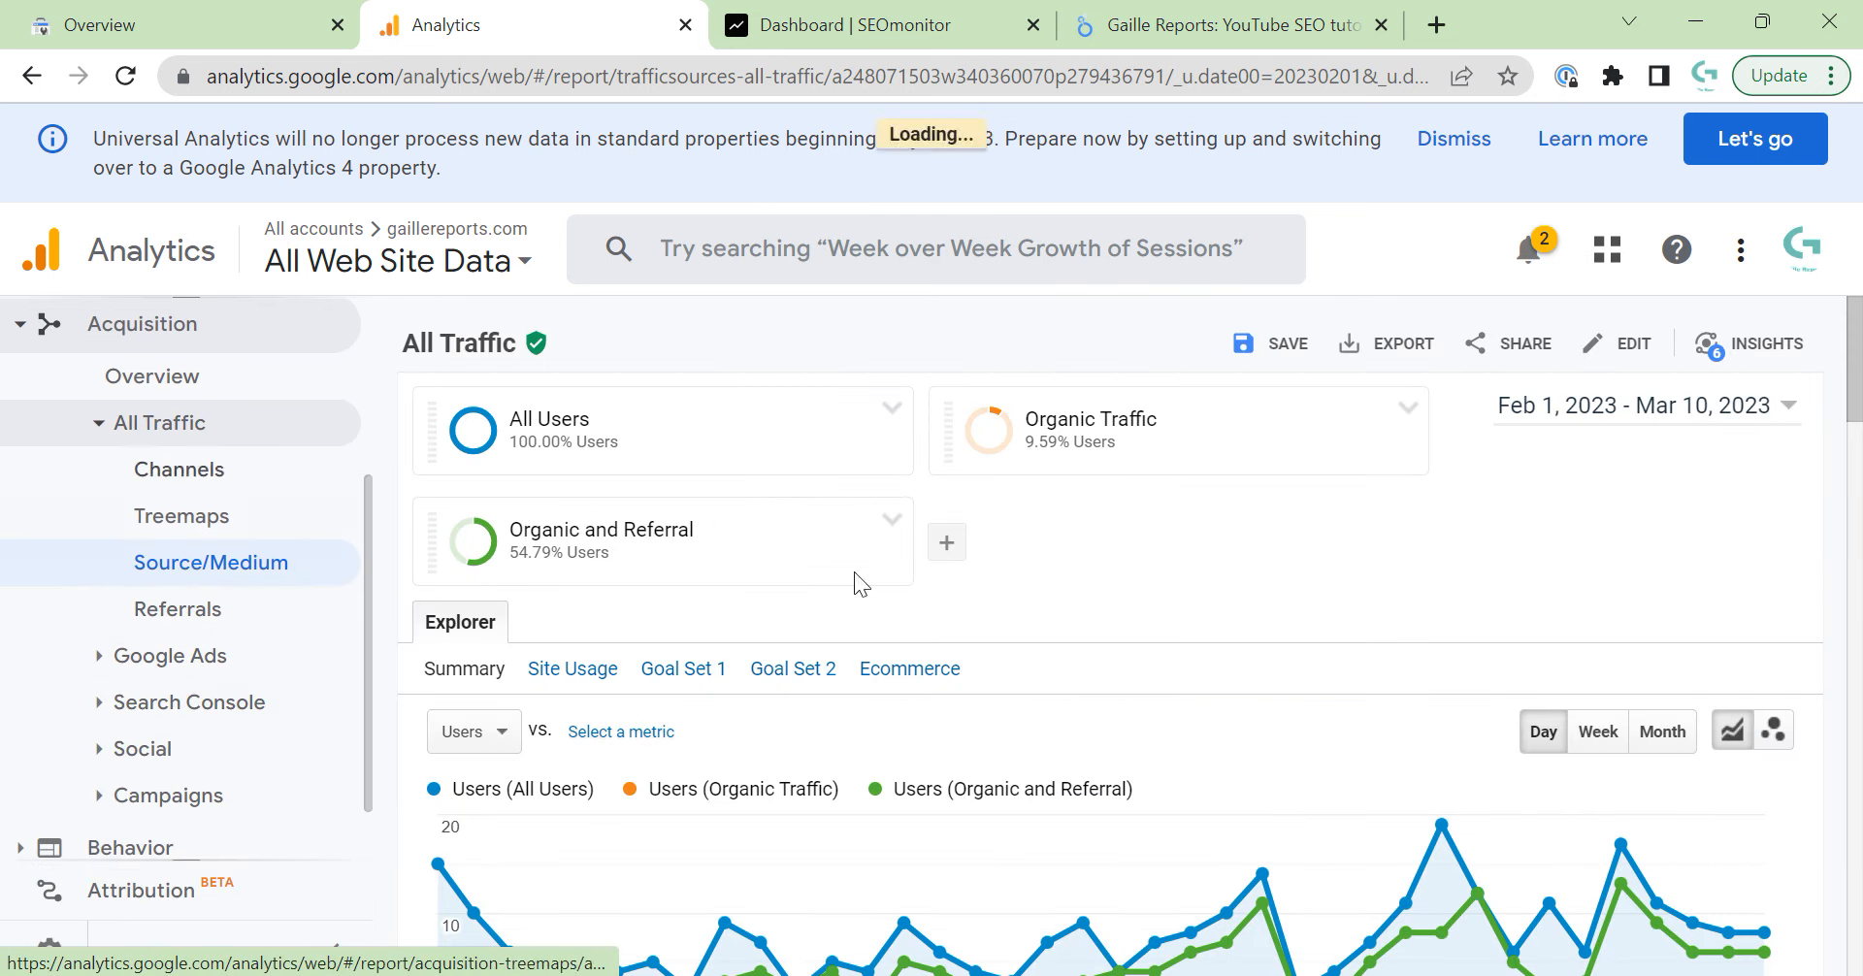
scroll(1621, 538, "down", 9)
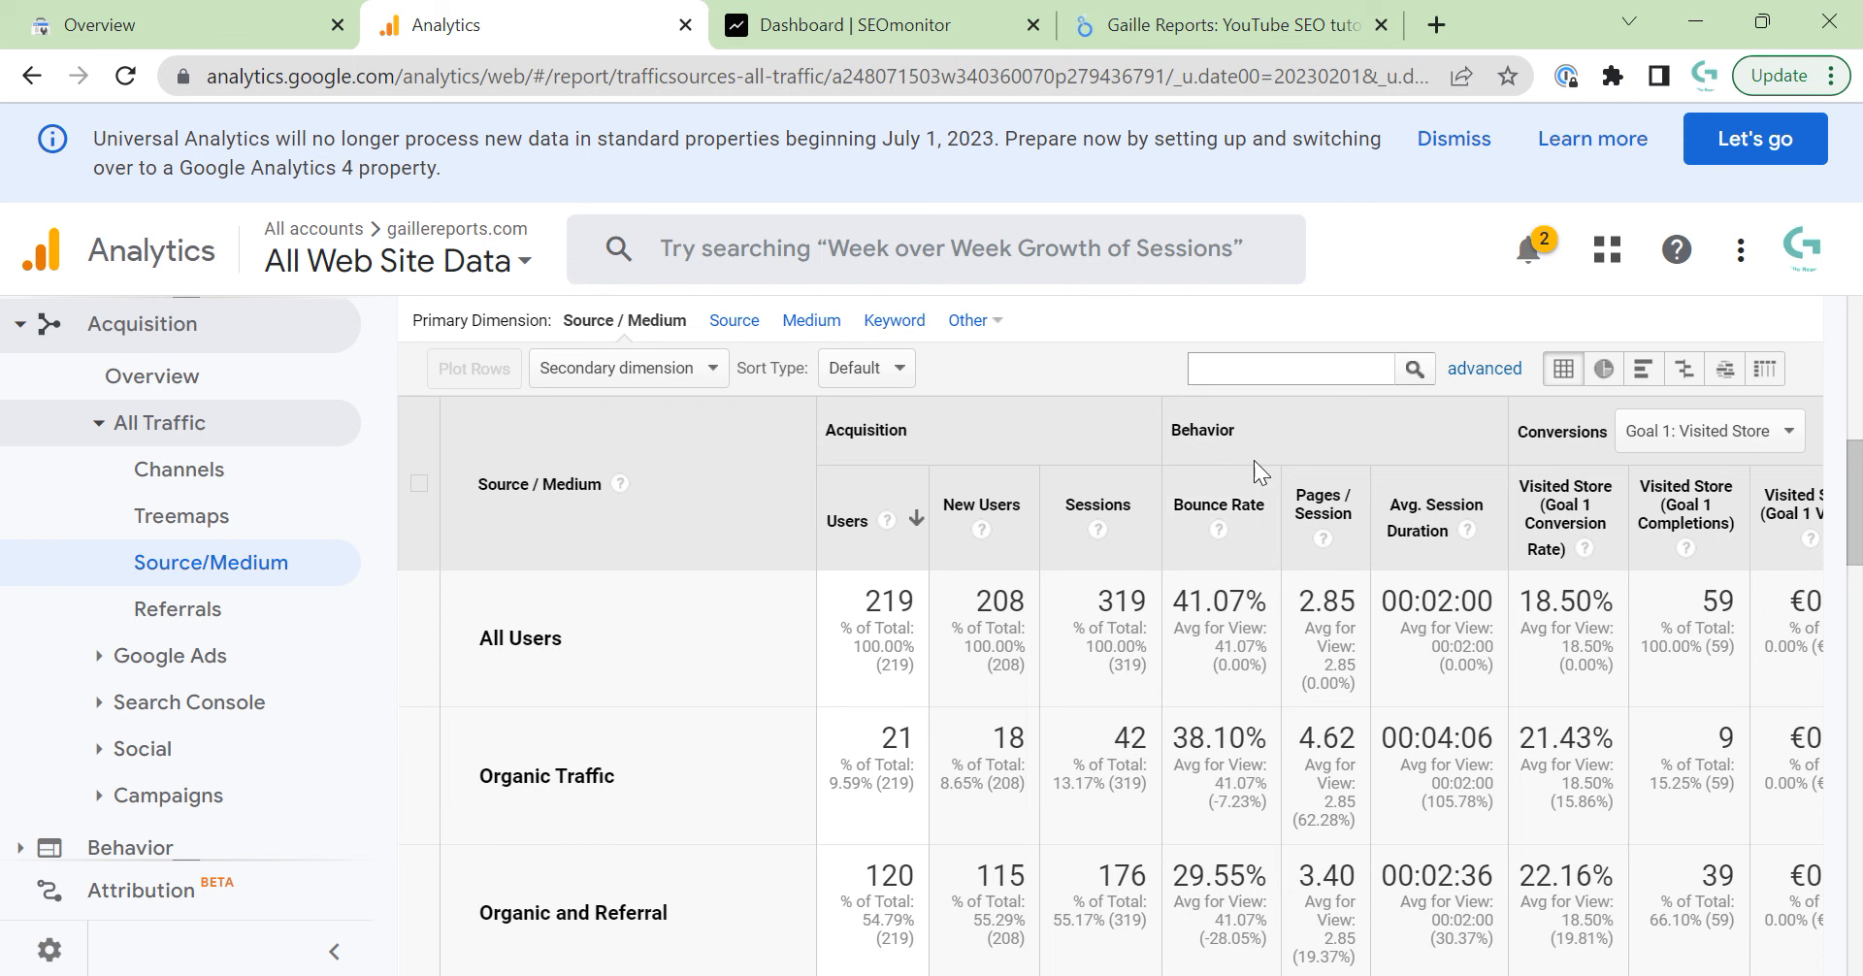
Switch back to the Looker Studio report and set the copied scorecard's metric to Bounce Rate.
left_click(1218, 24)
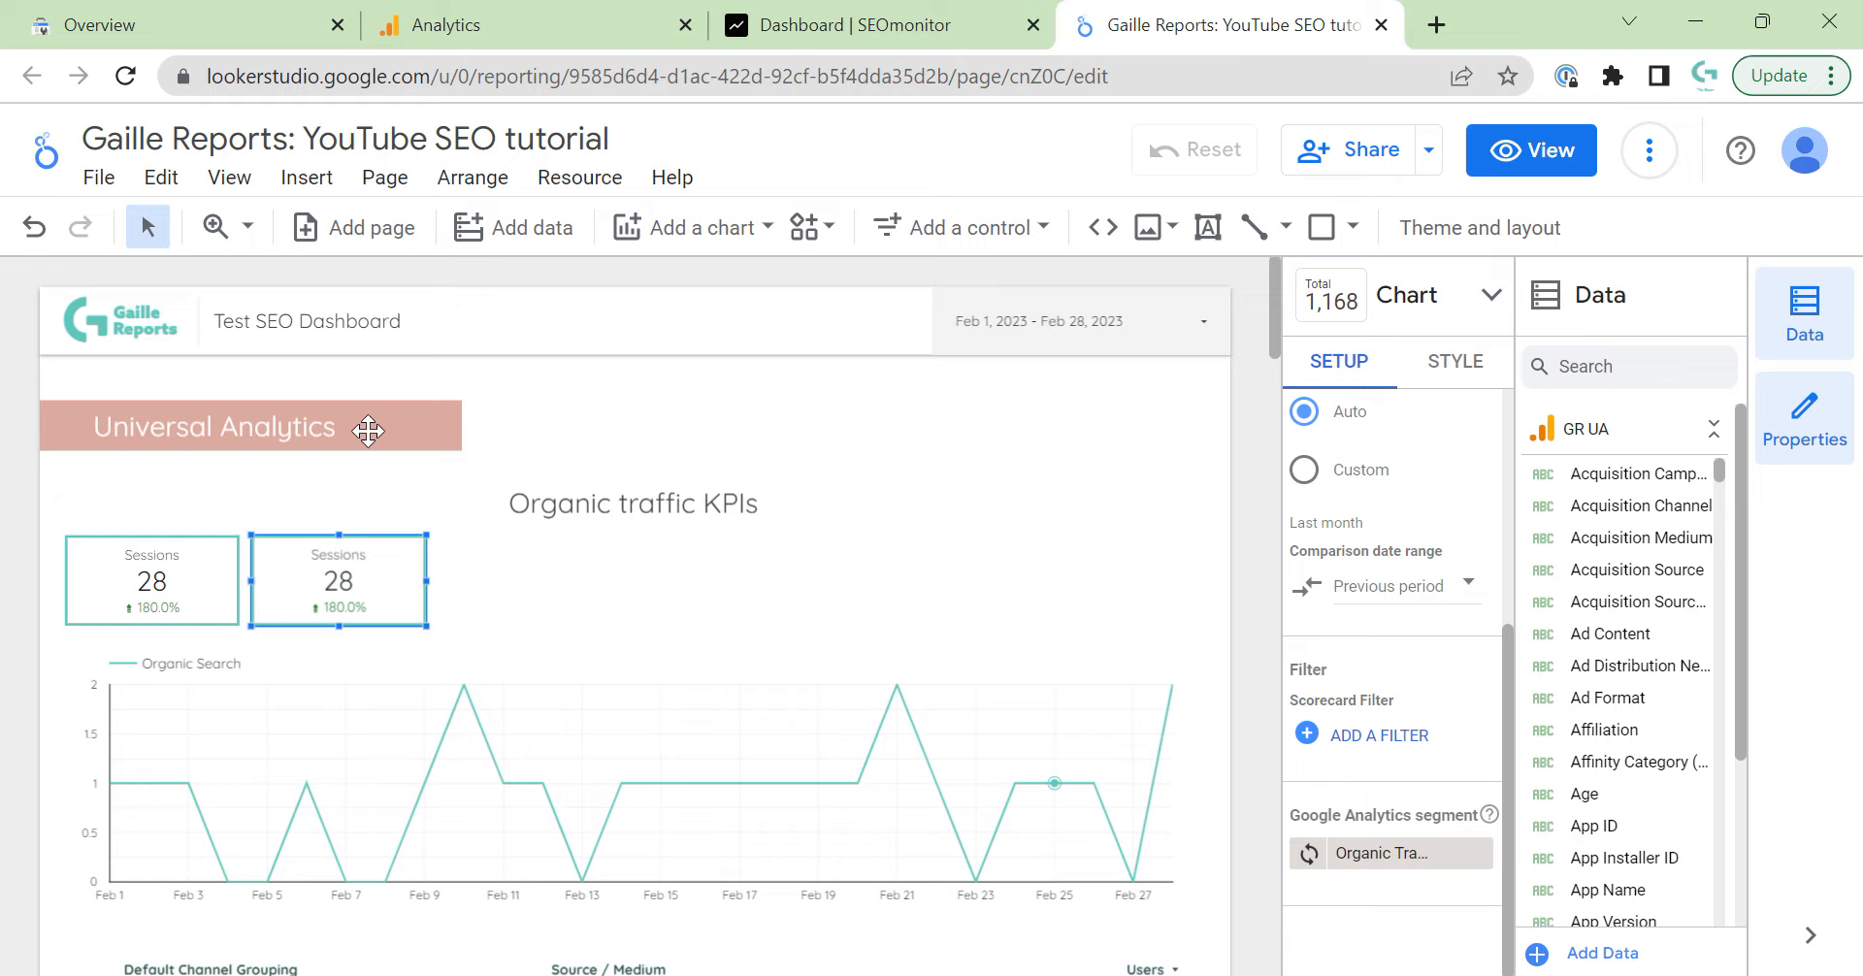
scroll(1436, 565, "up", 4)
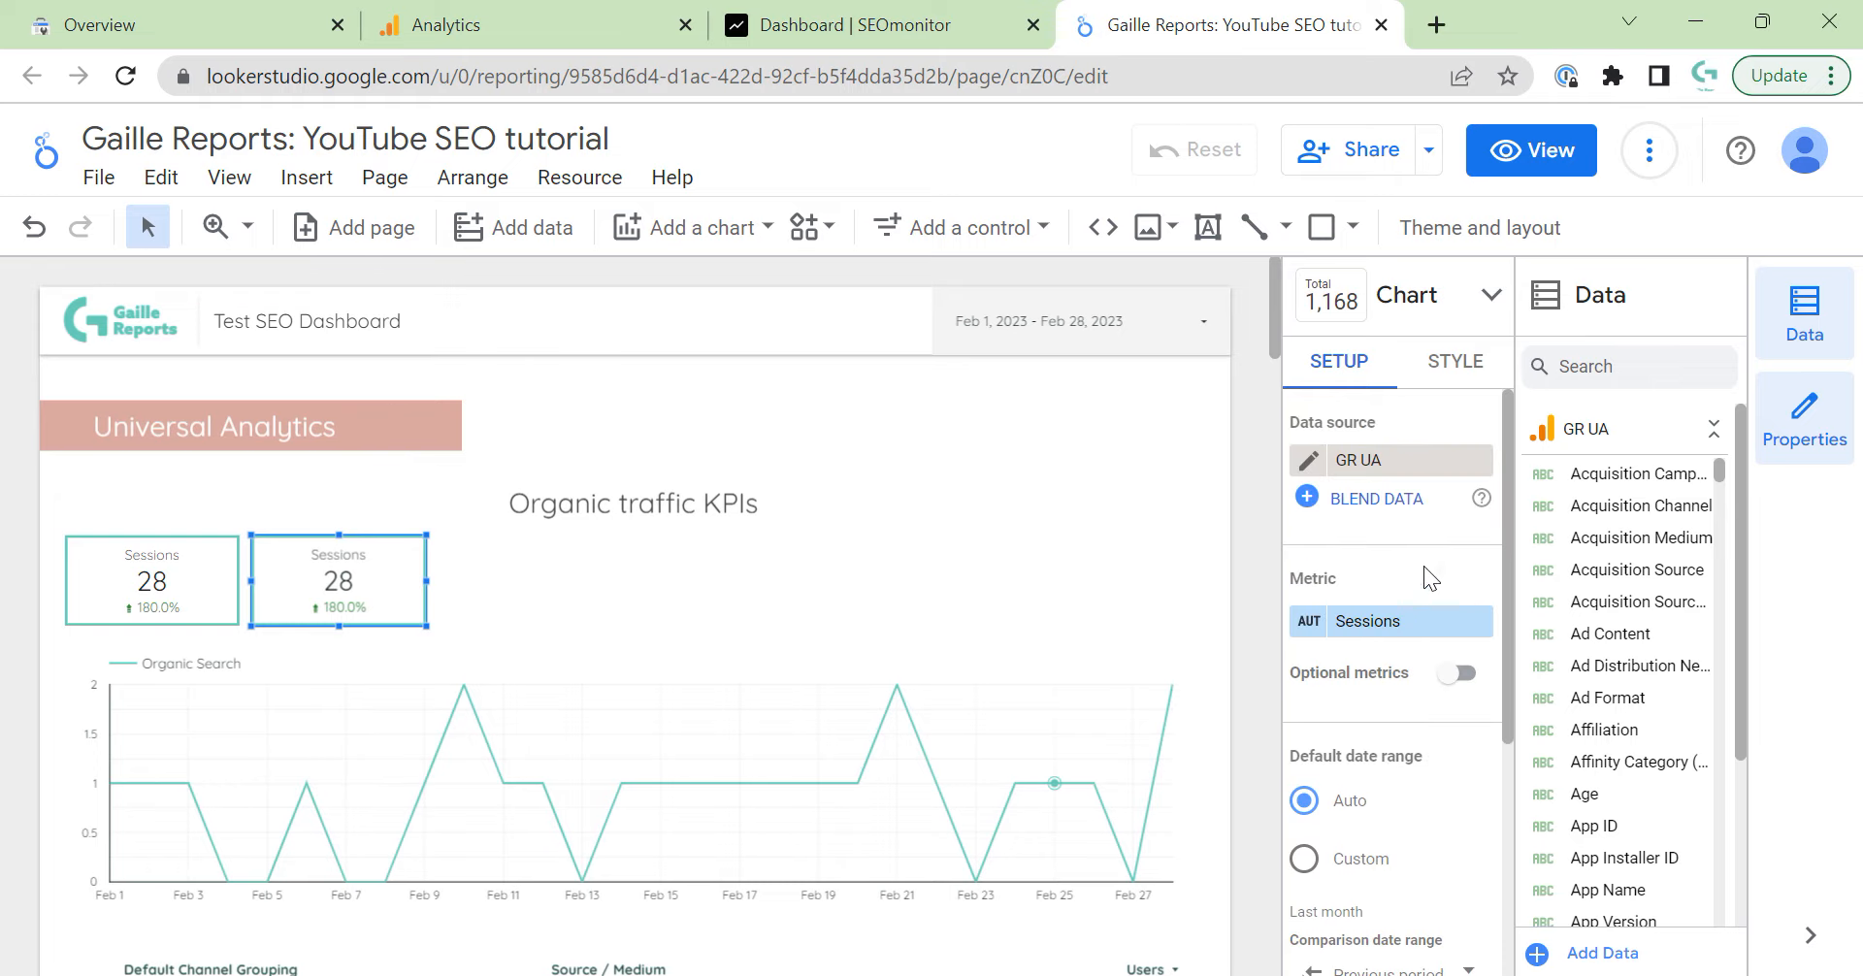
left_click(1390, 642)
type("bo")
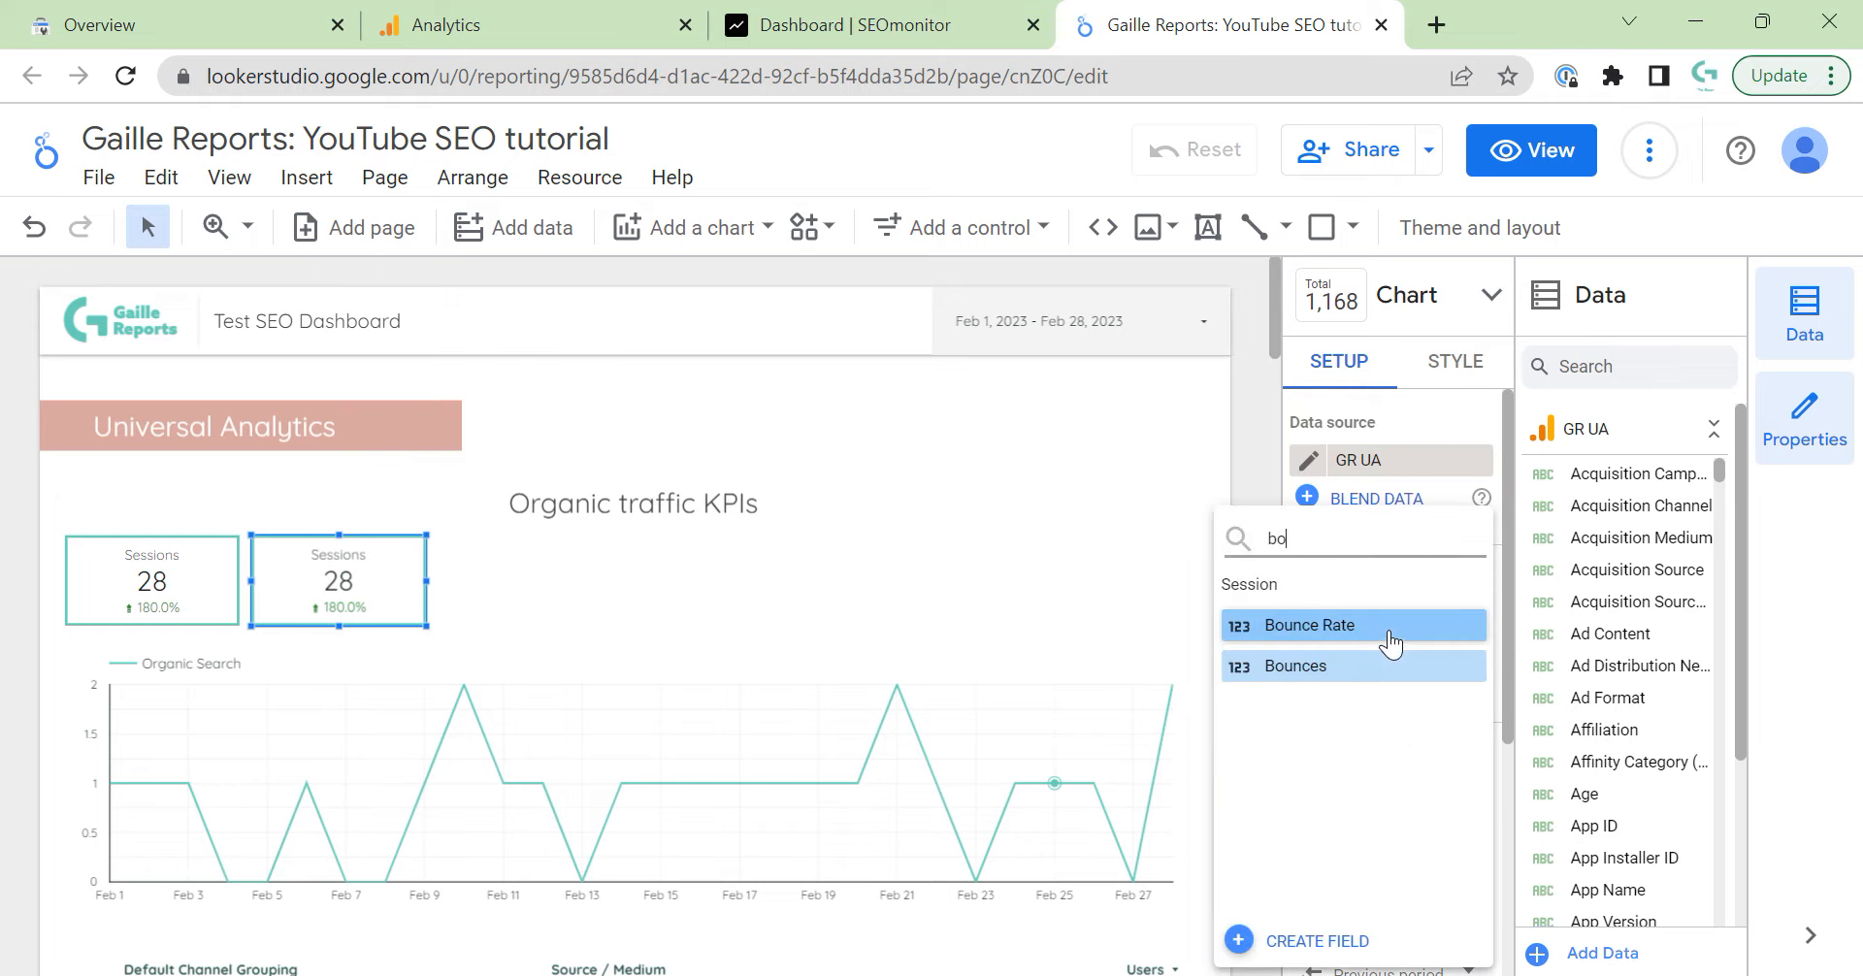
left_click(1378, 626)
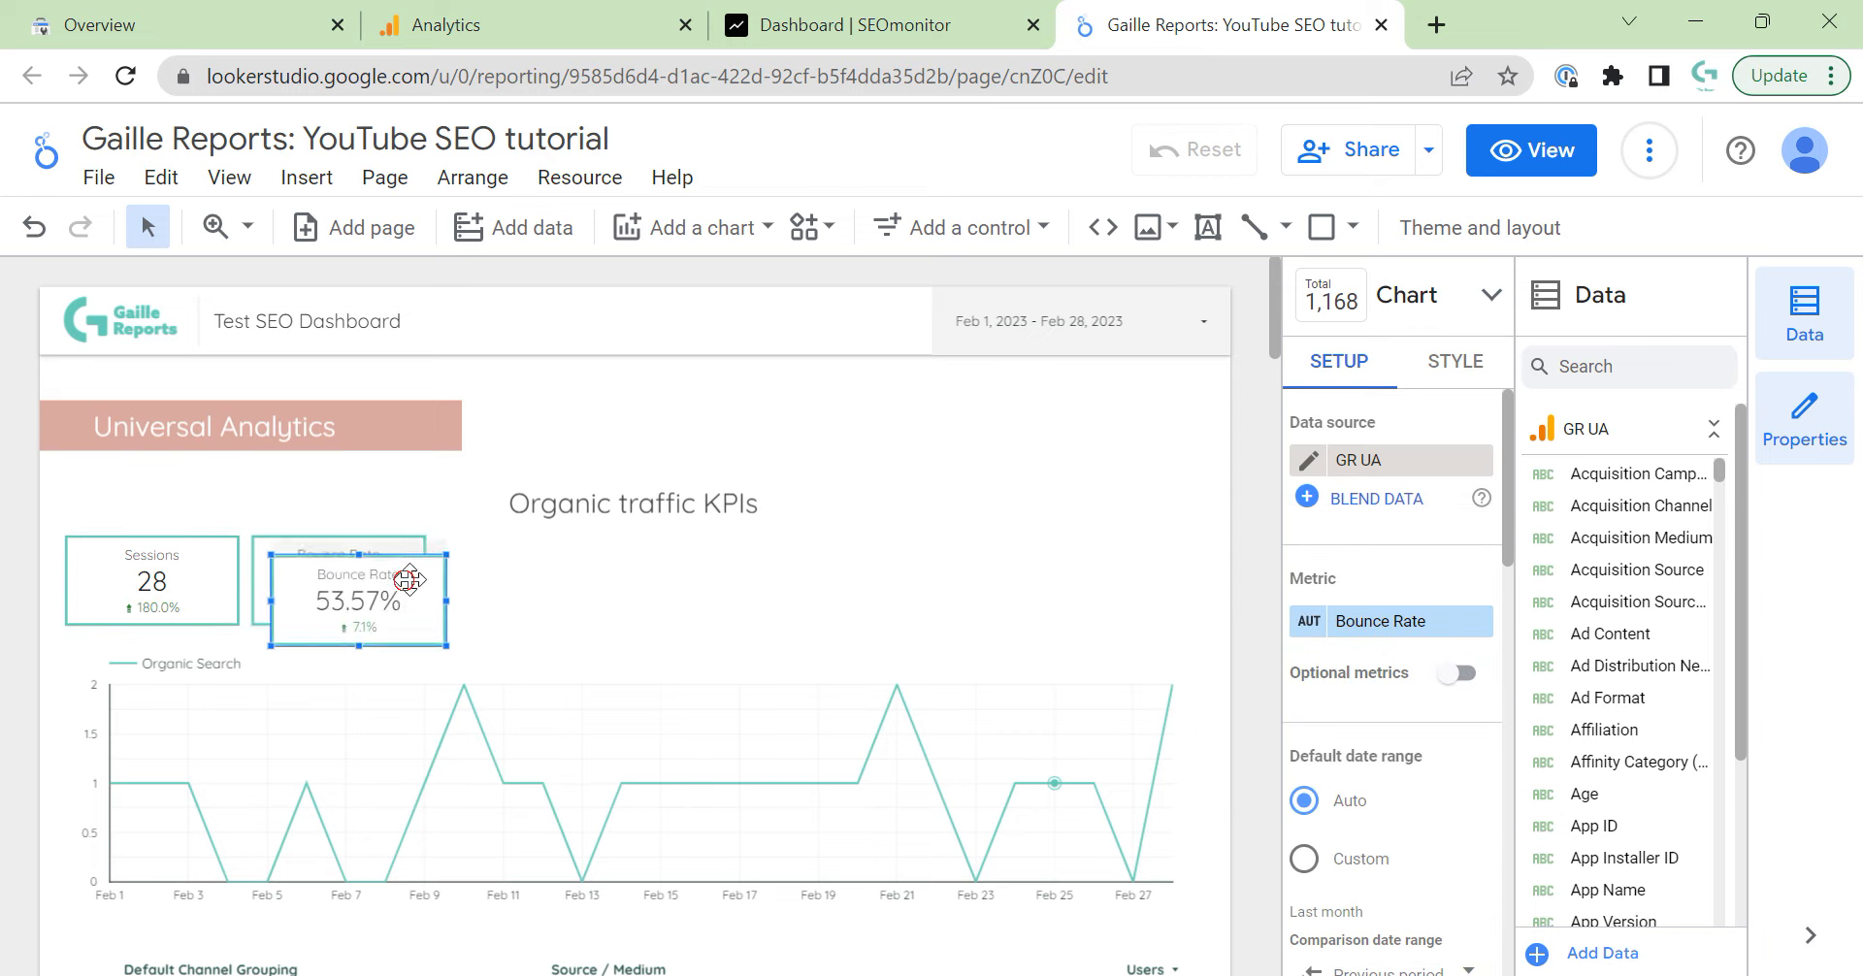
Duplicate the Bounce Rate scorecard to its right and set the copy's metric to Avg. Session Duration.
left_click_drag(404, 582, 575, 562)
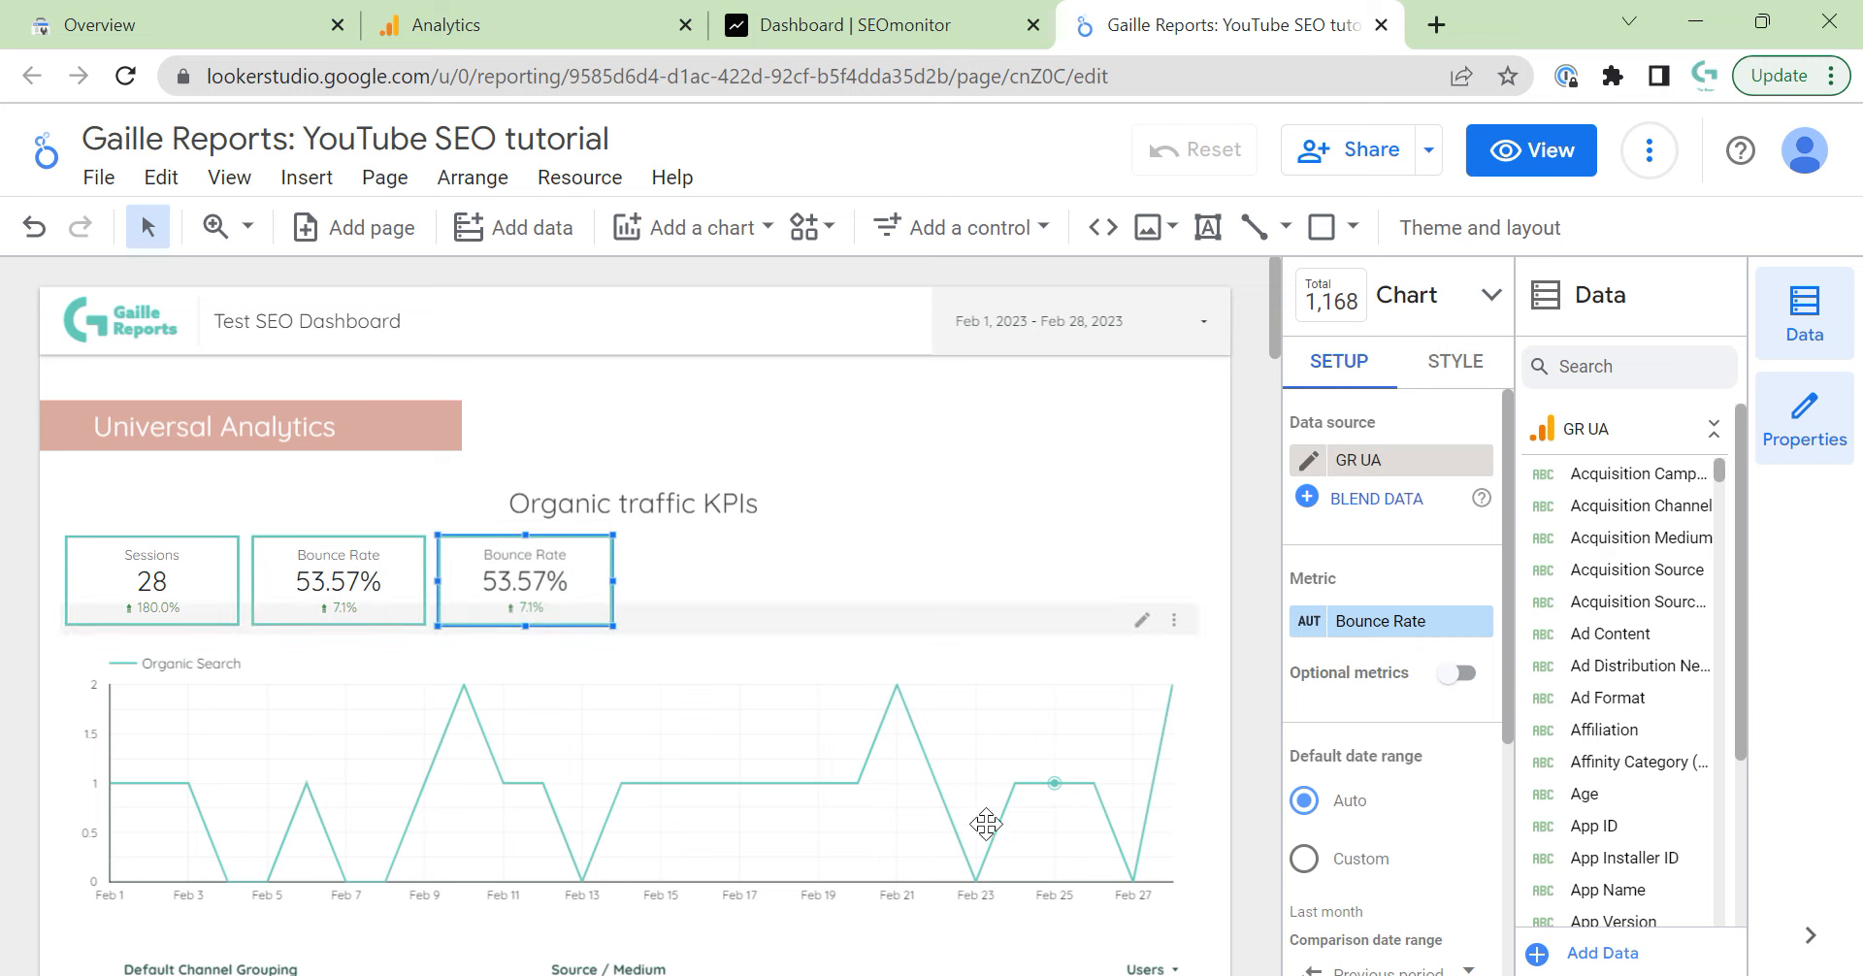
left_click(1399, 626)
type("avg")
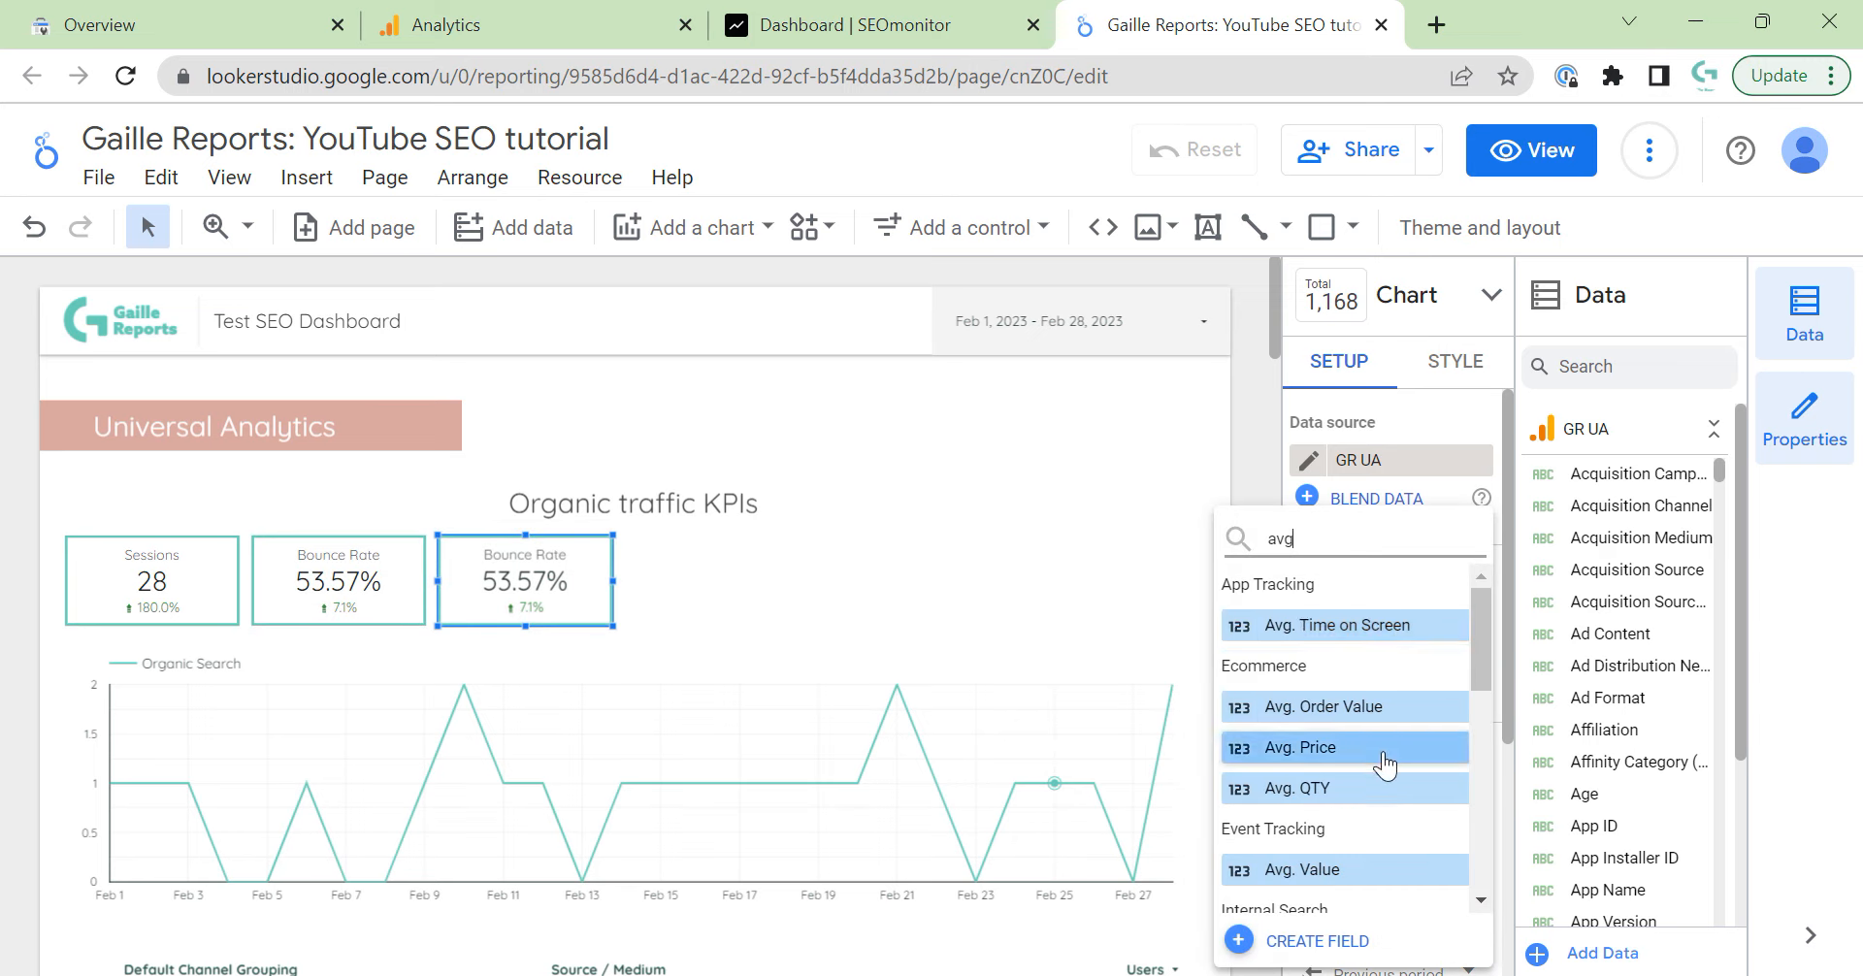
scroll(1388, 762, "down", 2)
scroll(1399, 844, "down", 1)
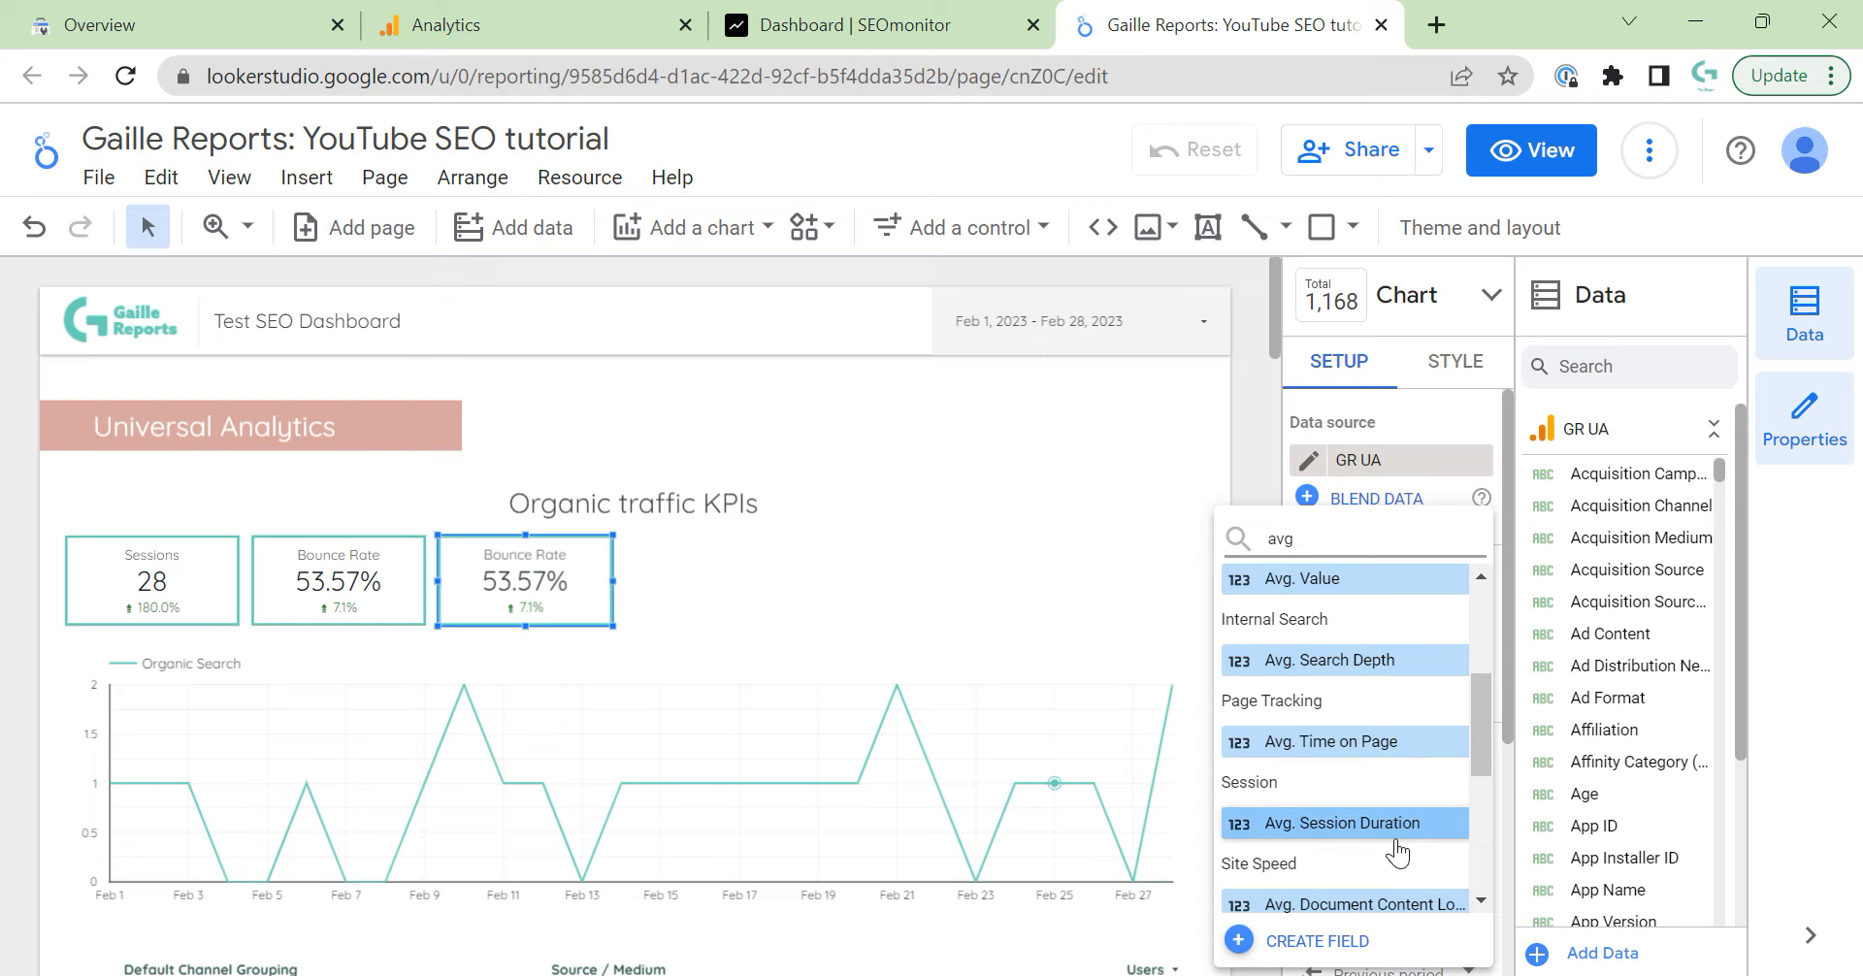
left_click(1419, 850)
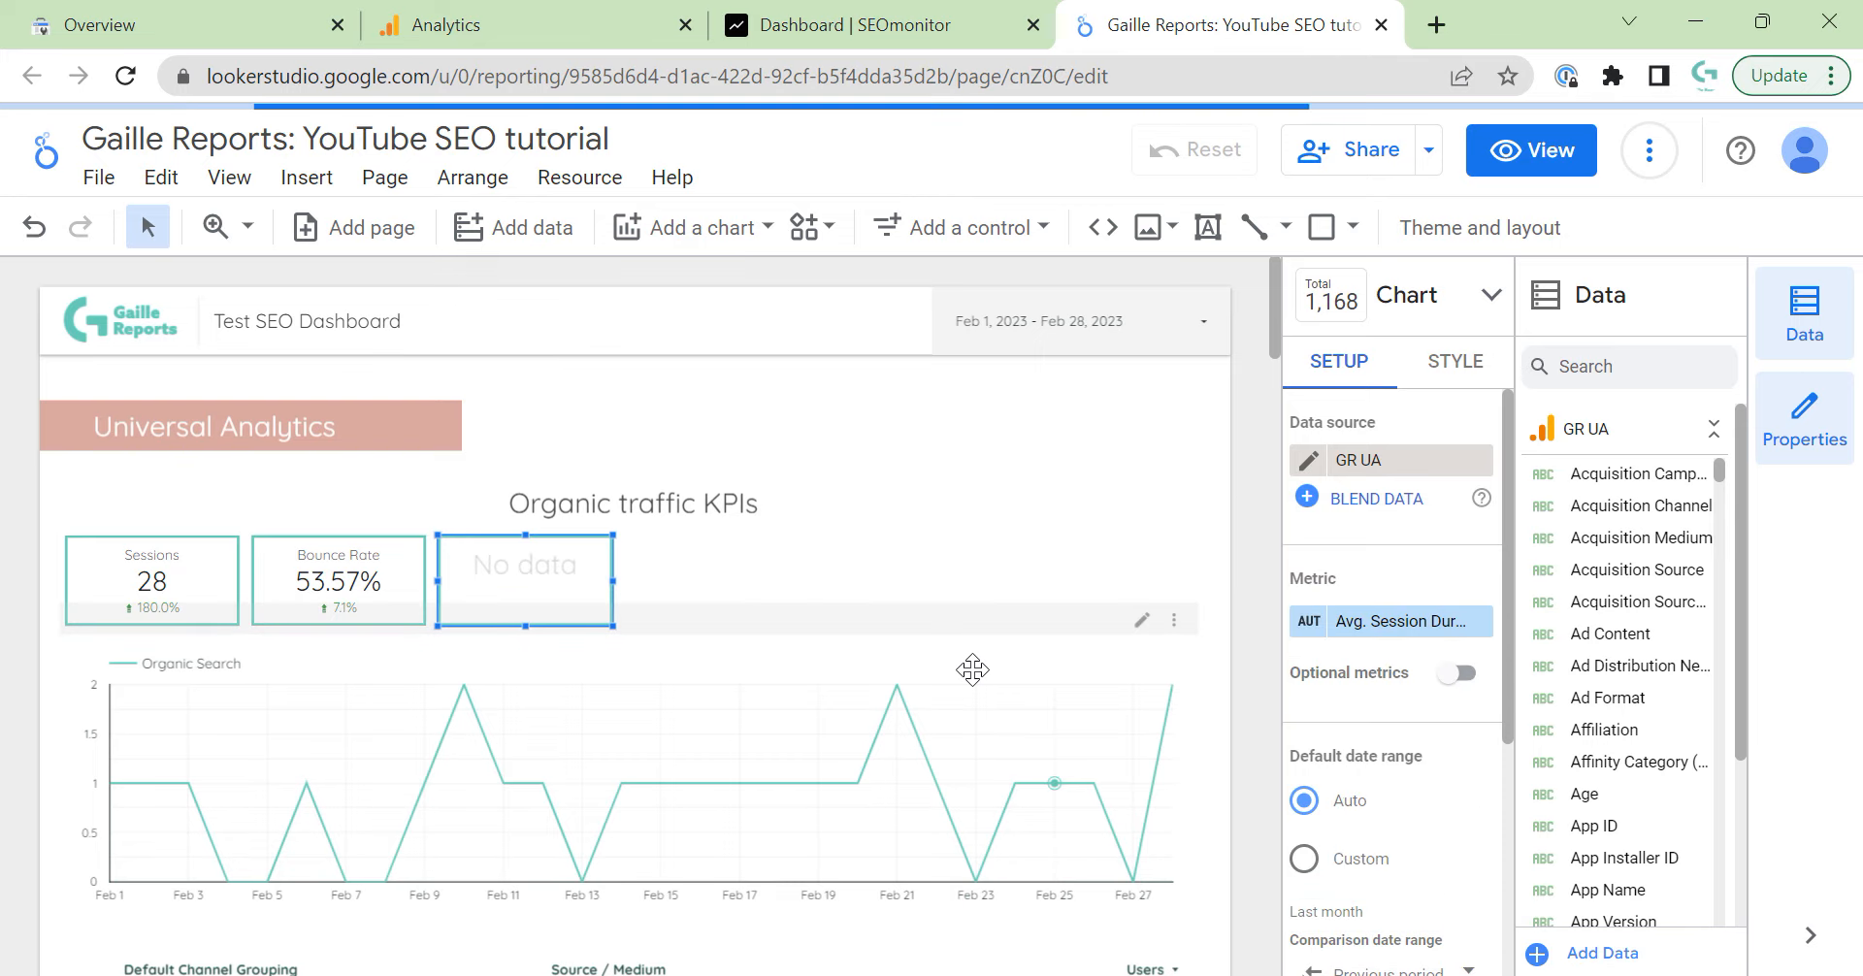
Duplicate the Avg. Session Duration scorecard to its right and set the copy's metric to Pages / Session.
key("ctrl+c")
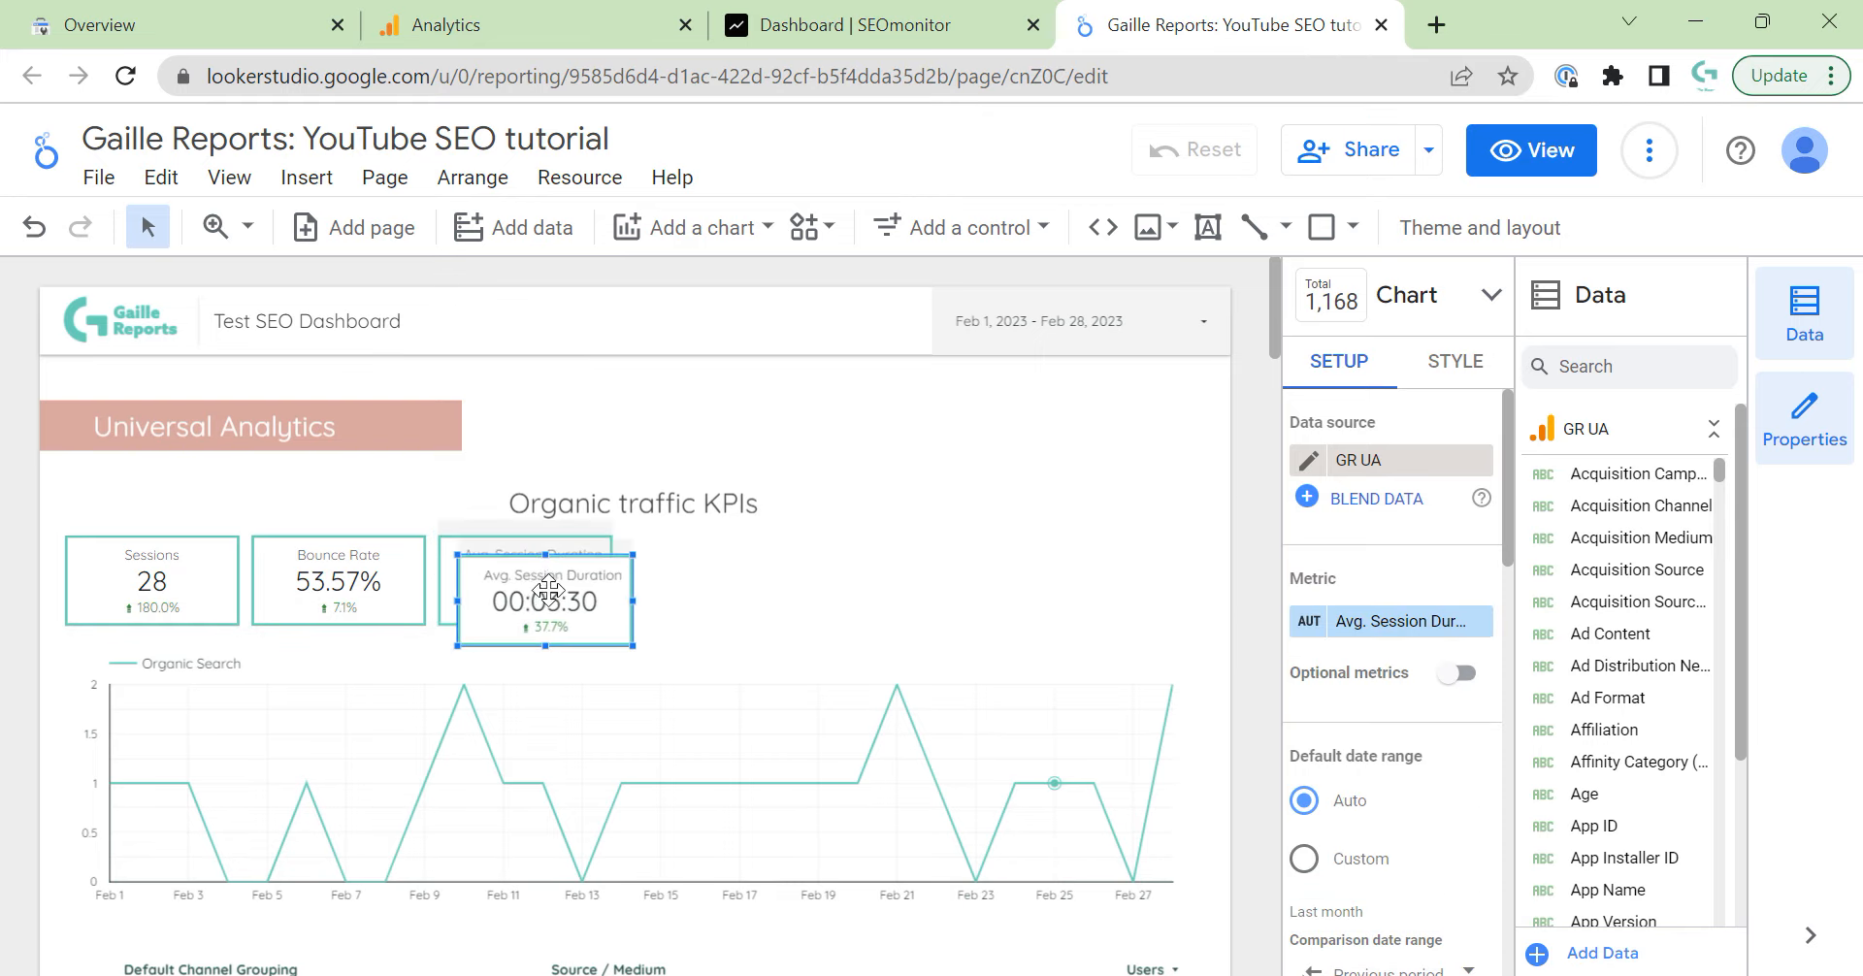
key("ctrl+v")
left_click_drag(724, 575, 711, 578)
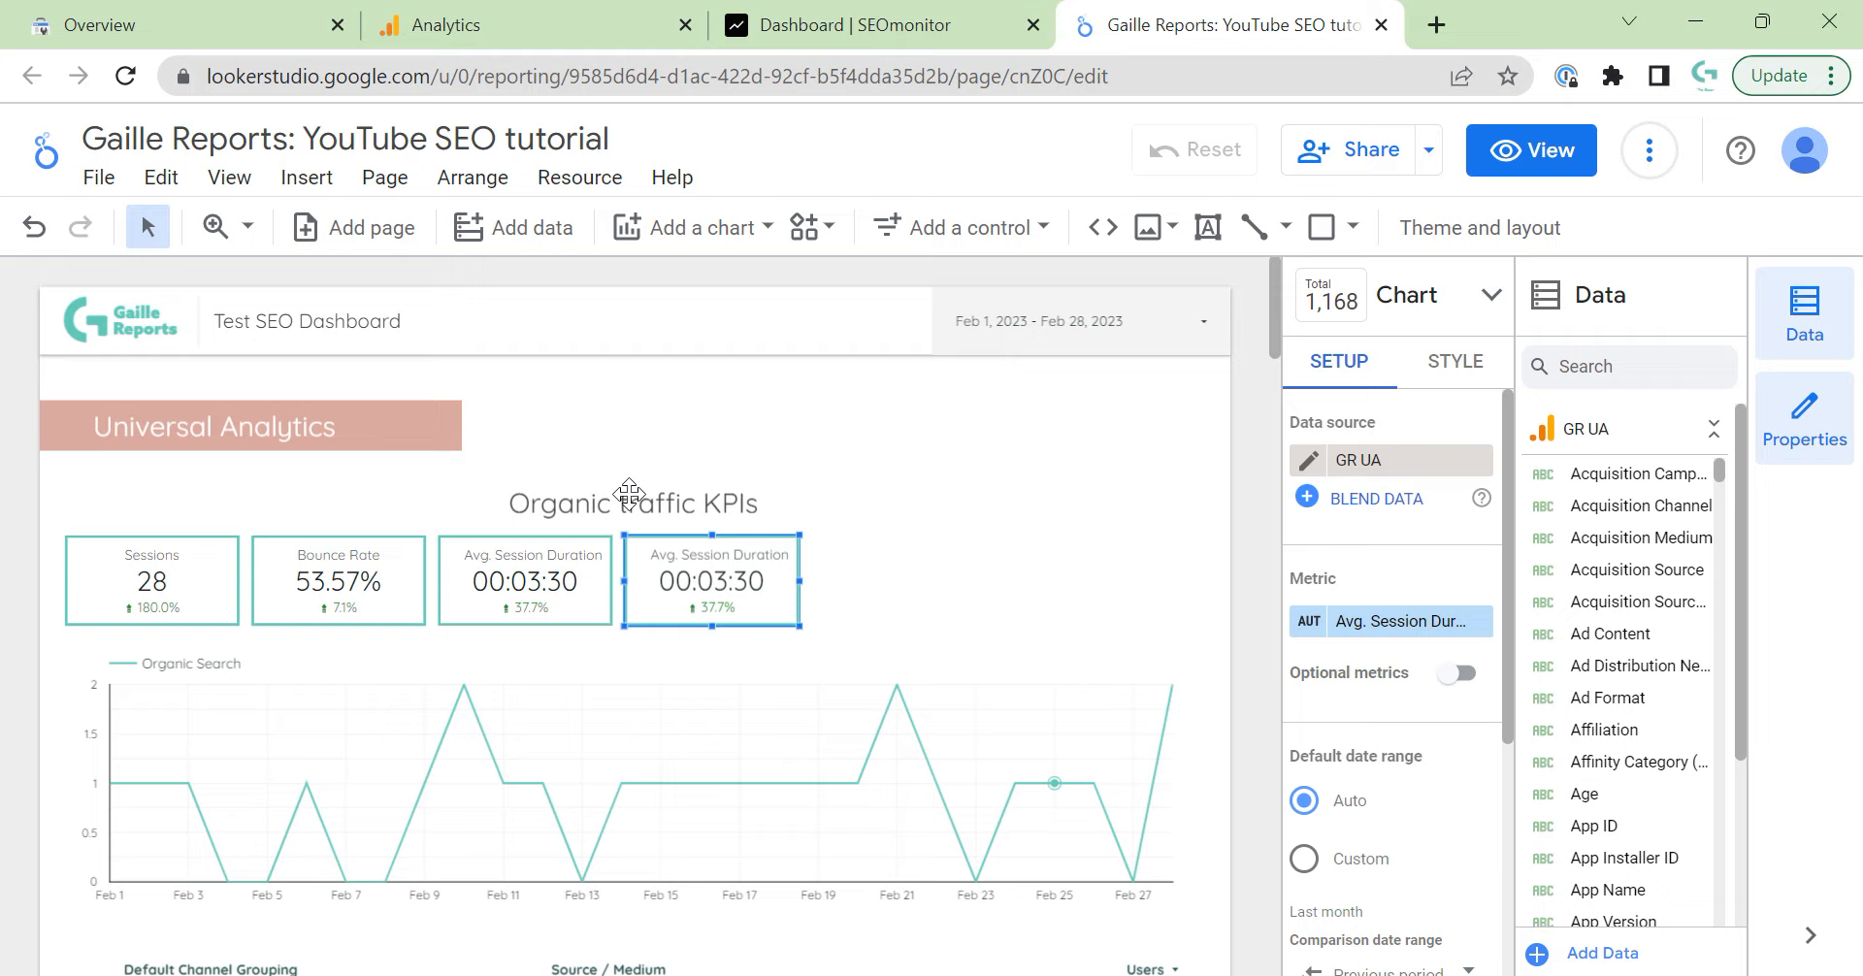
left_click(1409, 625)
type("pages")
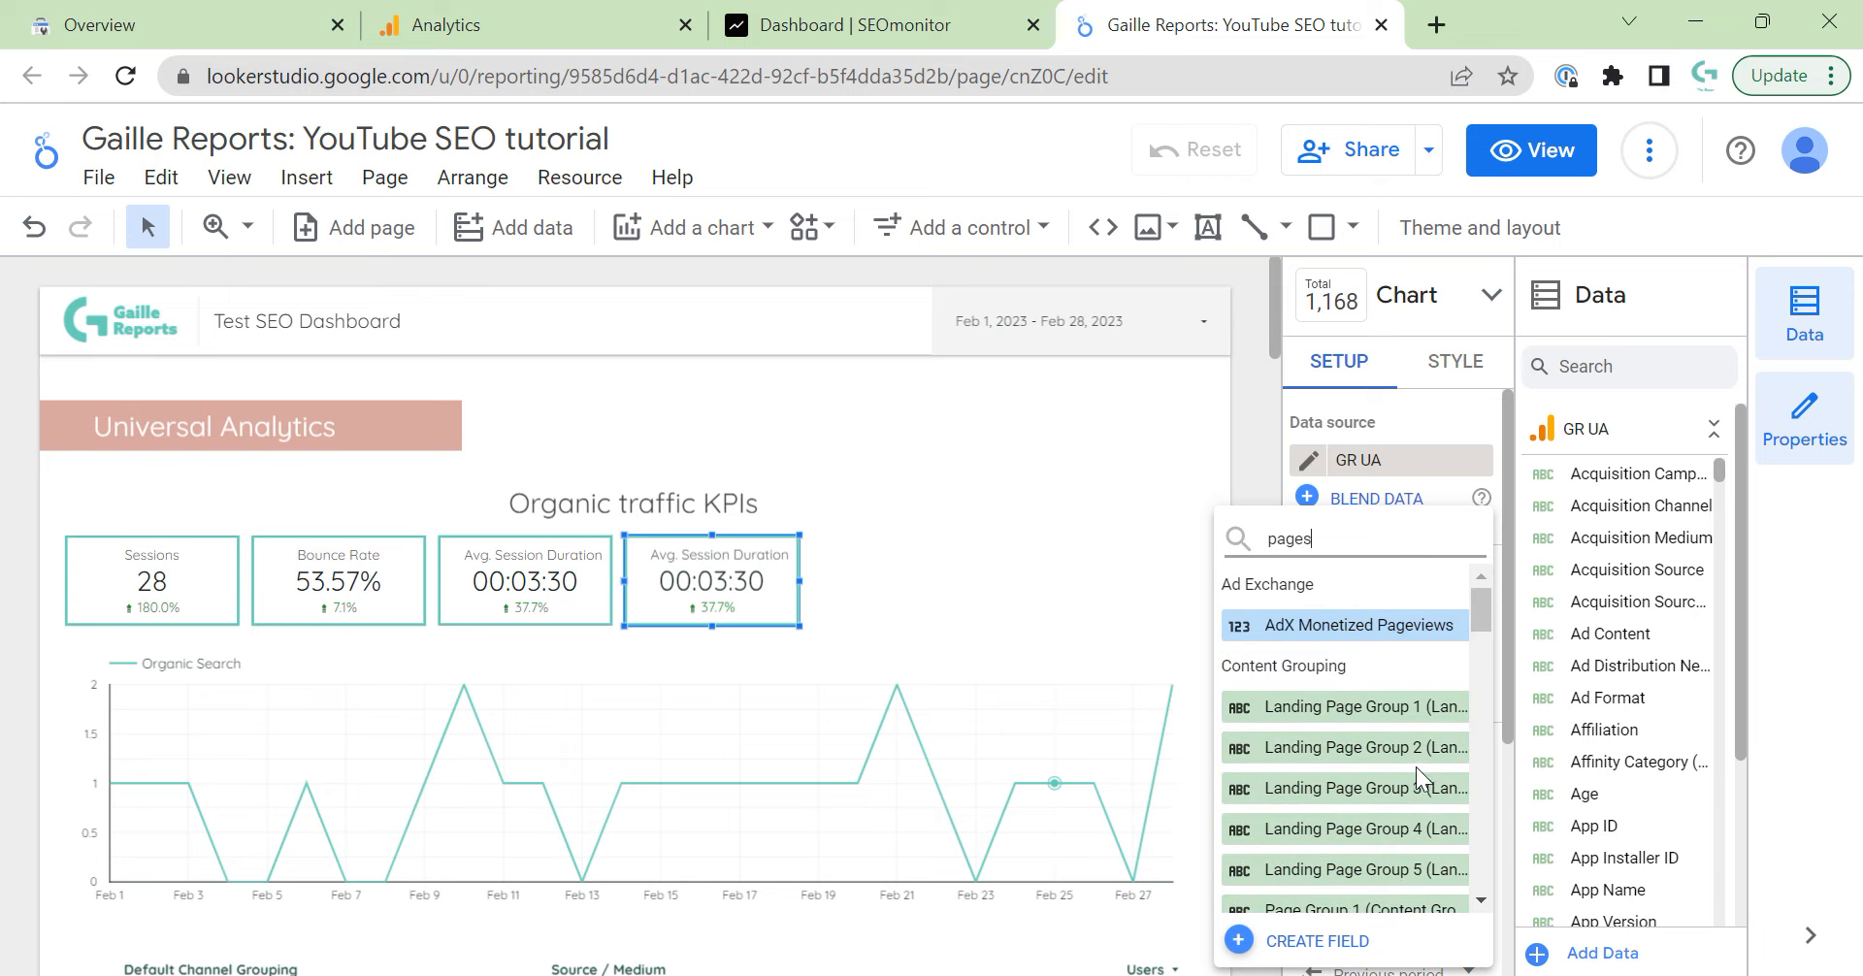
left_click(1393, 625)
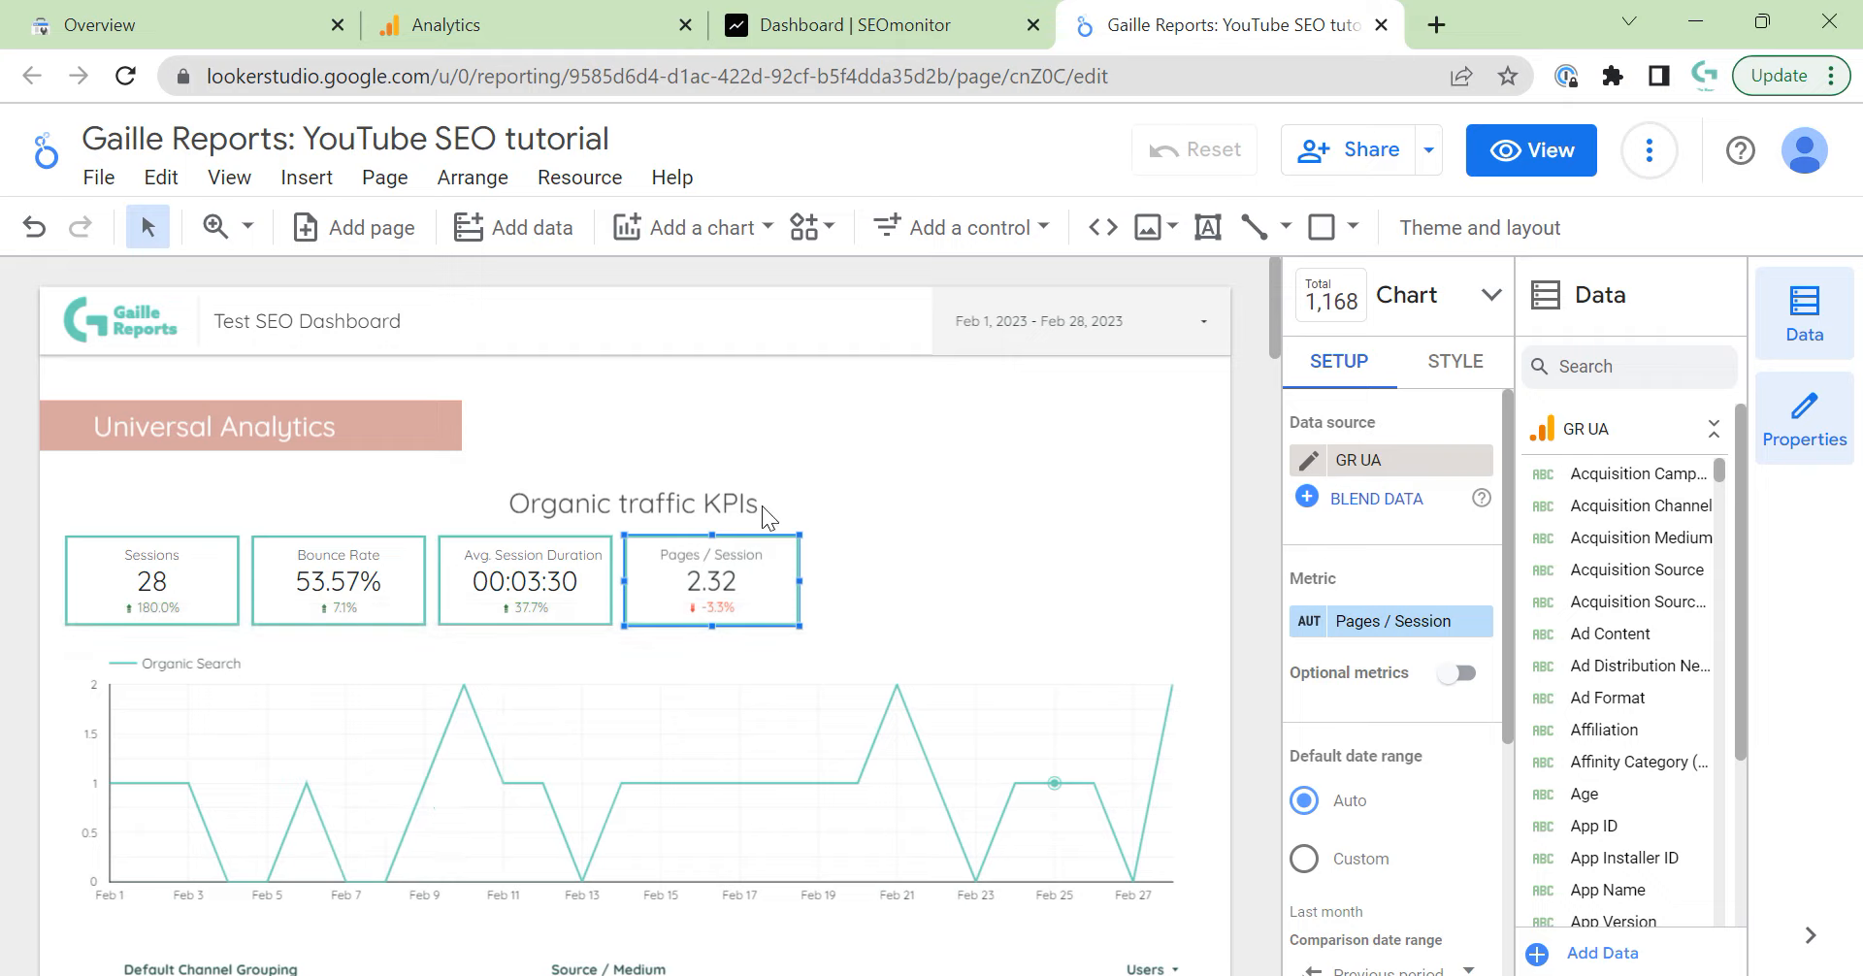
Duplicate the Pages / Session scorecard, place the copy to its right with a gap, and set its metric to Transactions.
key("ctrl+d")
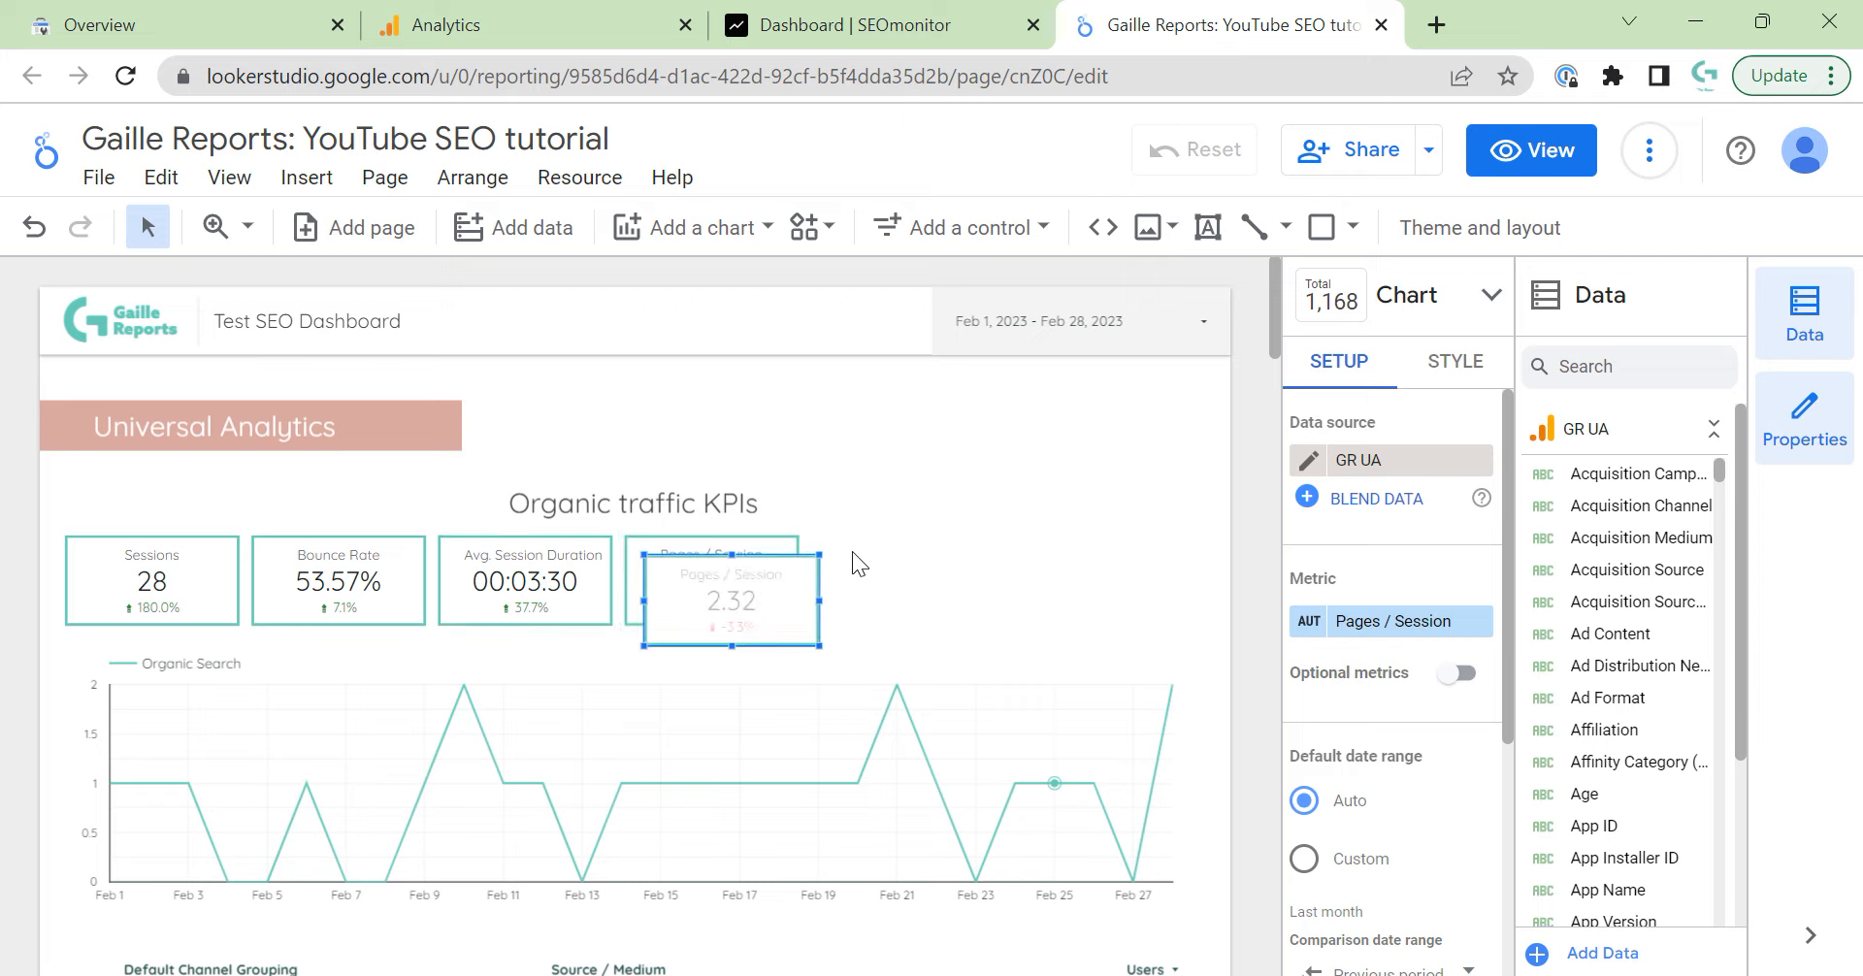
left_click_drag(852, 551, 900, 551)
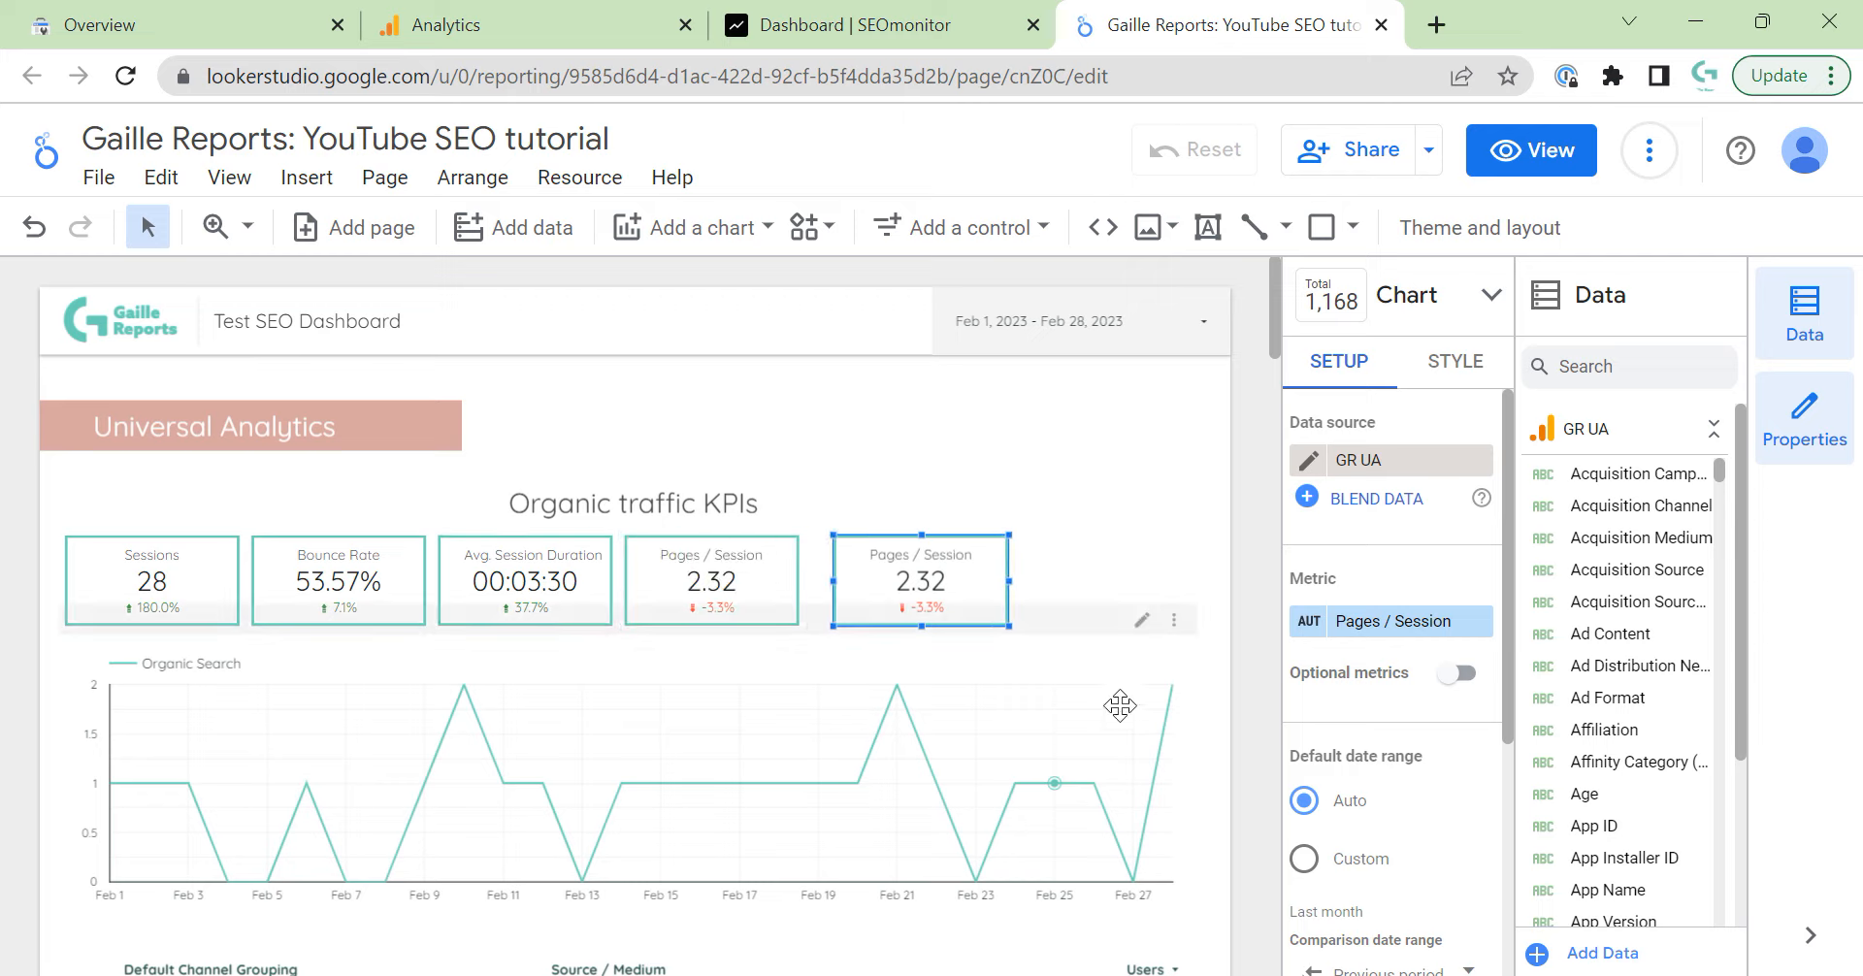
left_click(1397, 629)
type("goal")
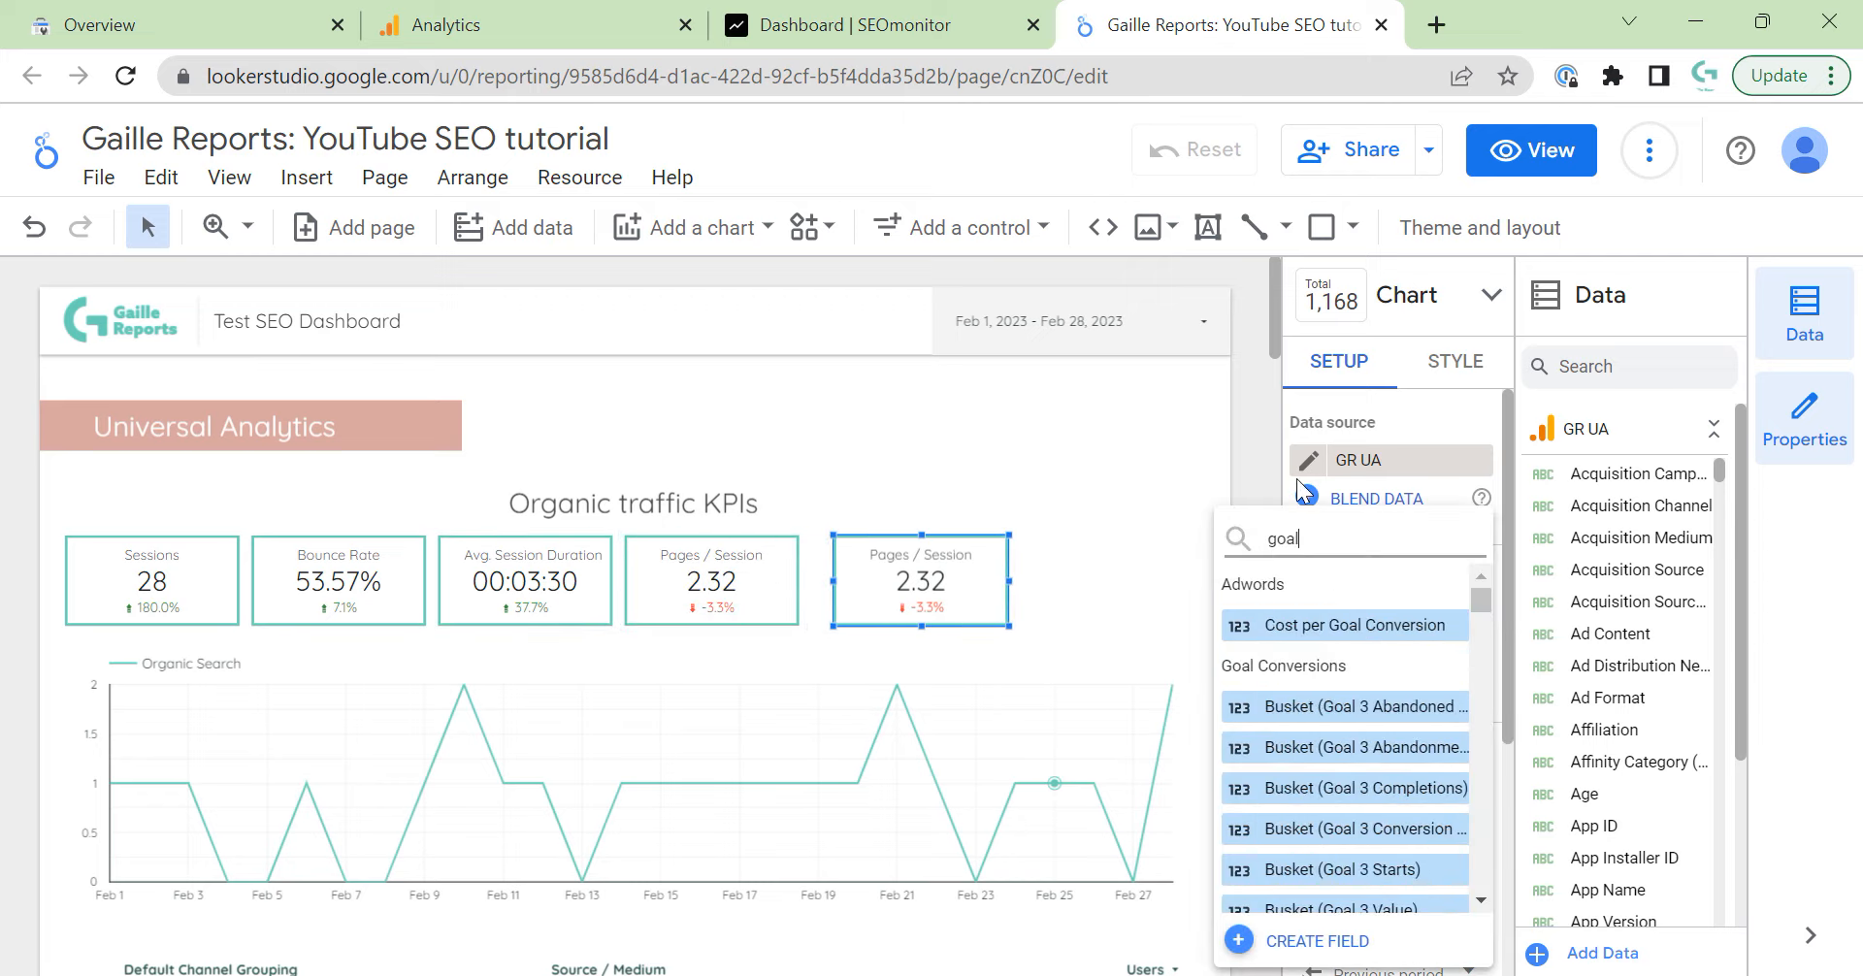
key("BackSpace")
key("BackSpace")
key("BackSpace")
key("BackSpace")
type("tranc")
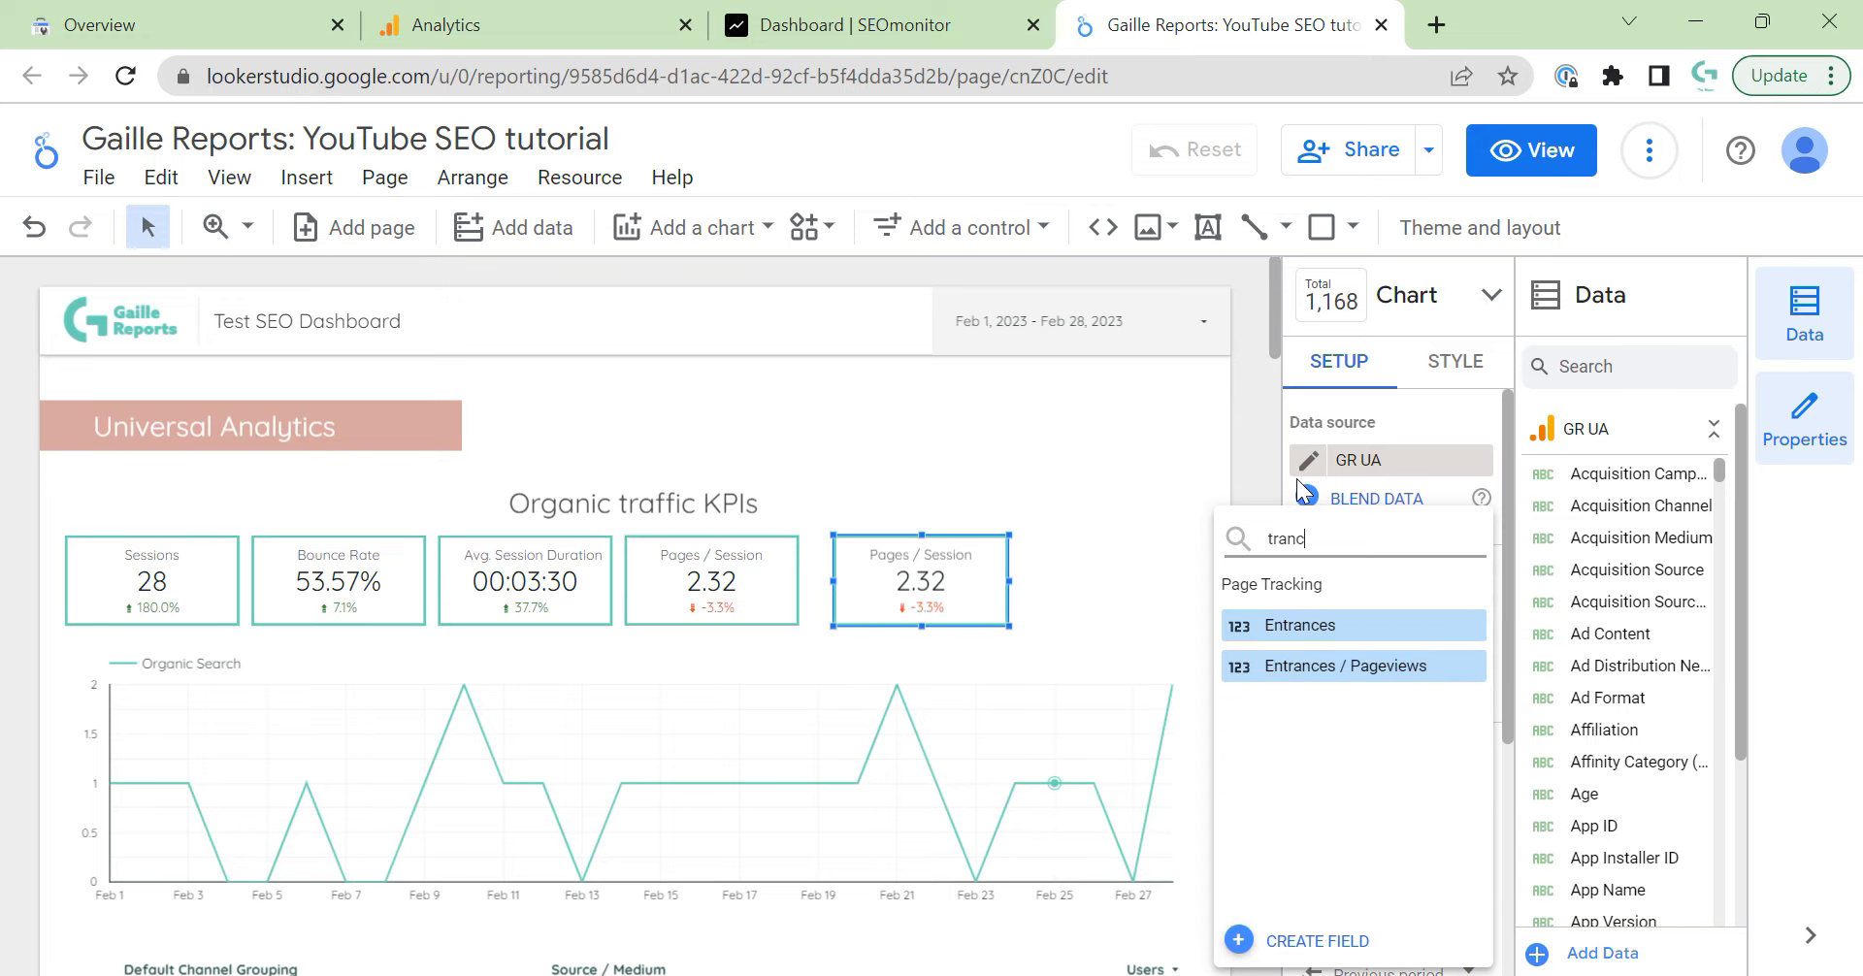
key("BackSpace")
type("s")
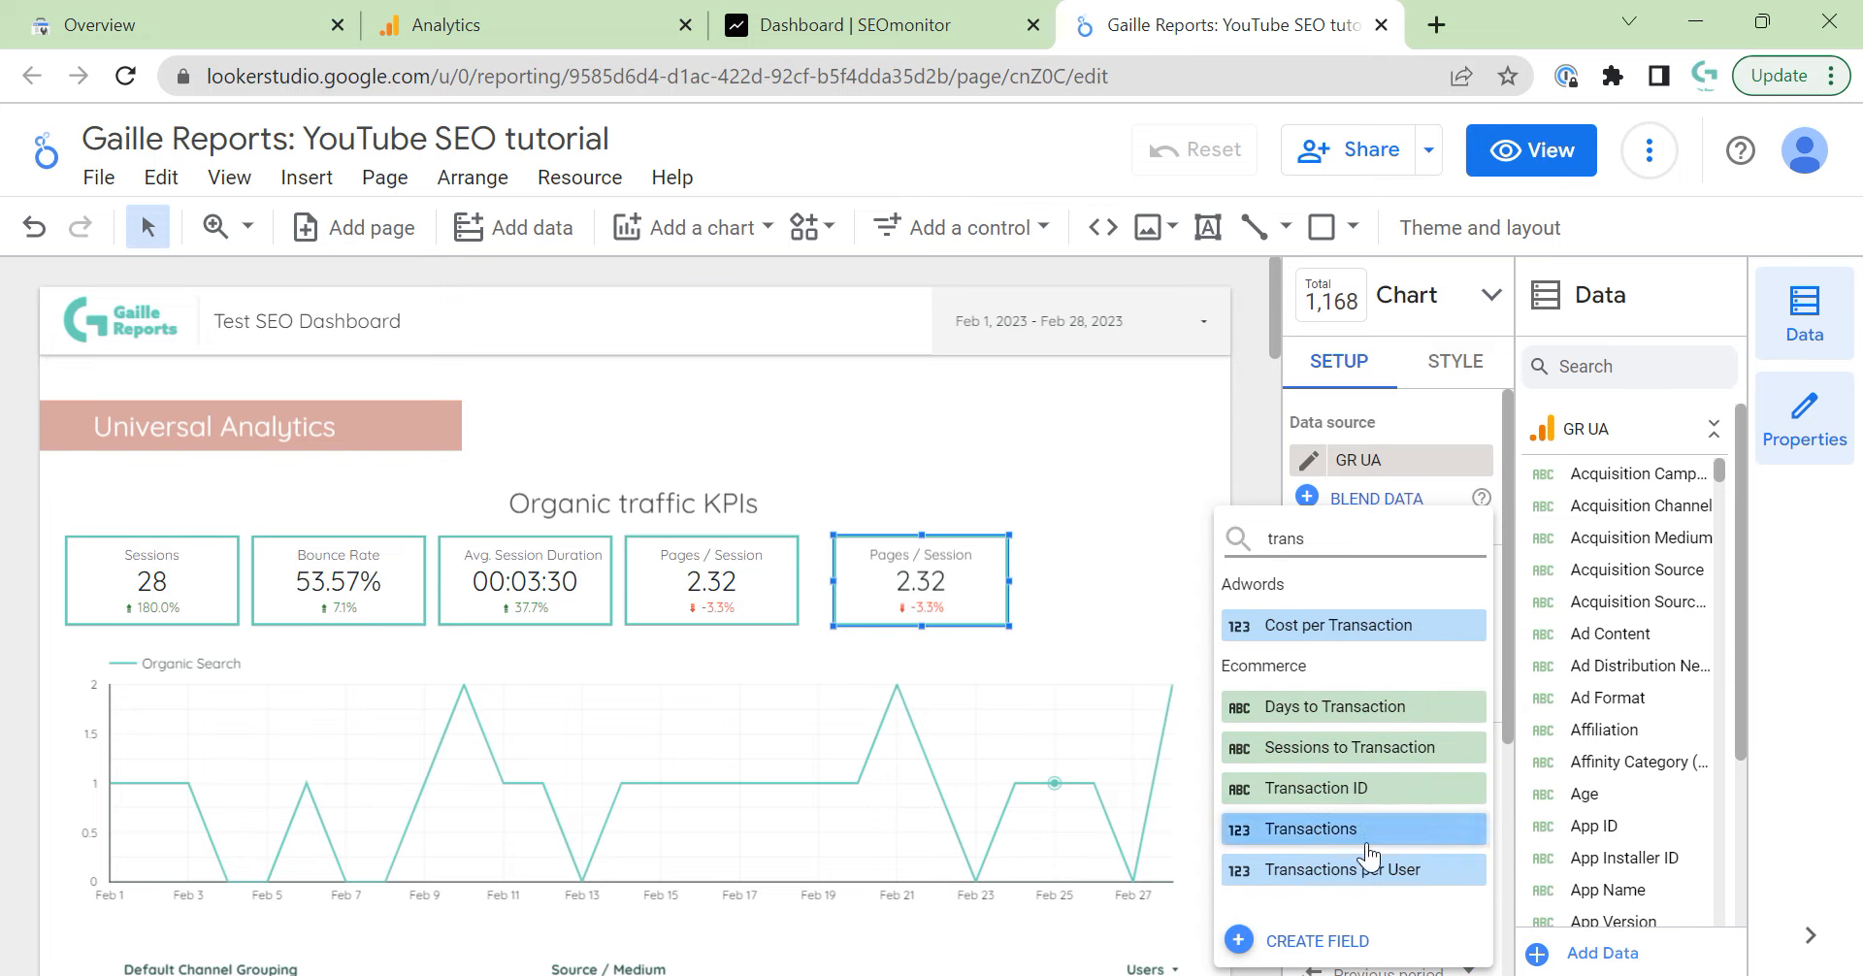
left_click(1372, 820)
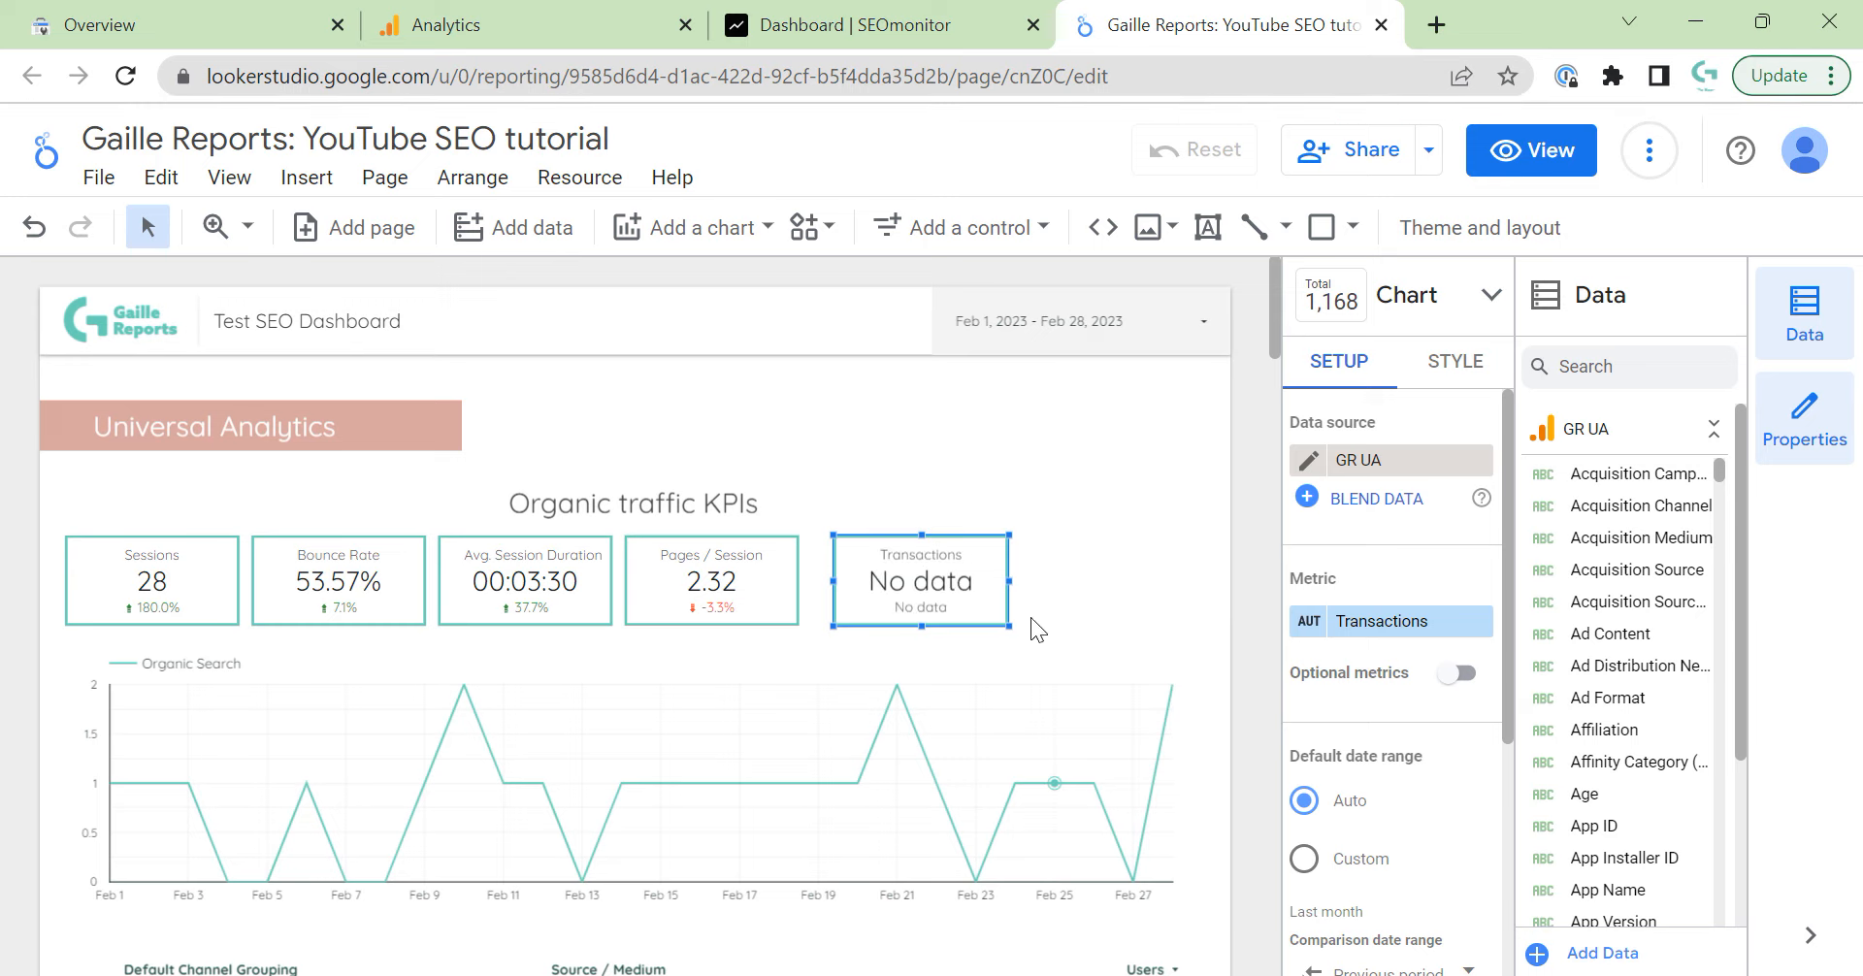
Shift the Transactions scorecard slightly left and place a duplicate of it at the right end of the row.
left_click(1313, 641)
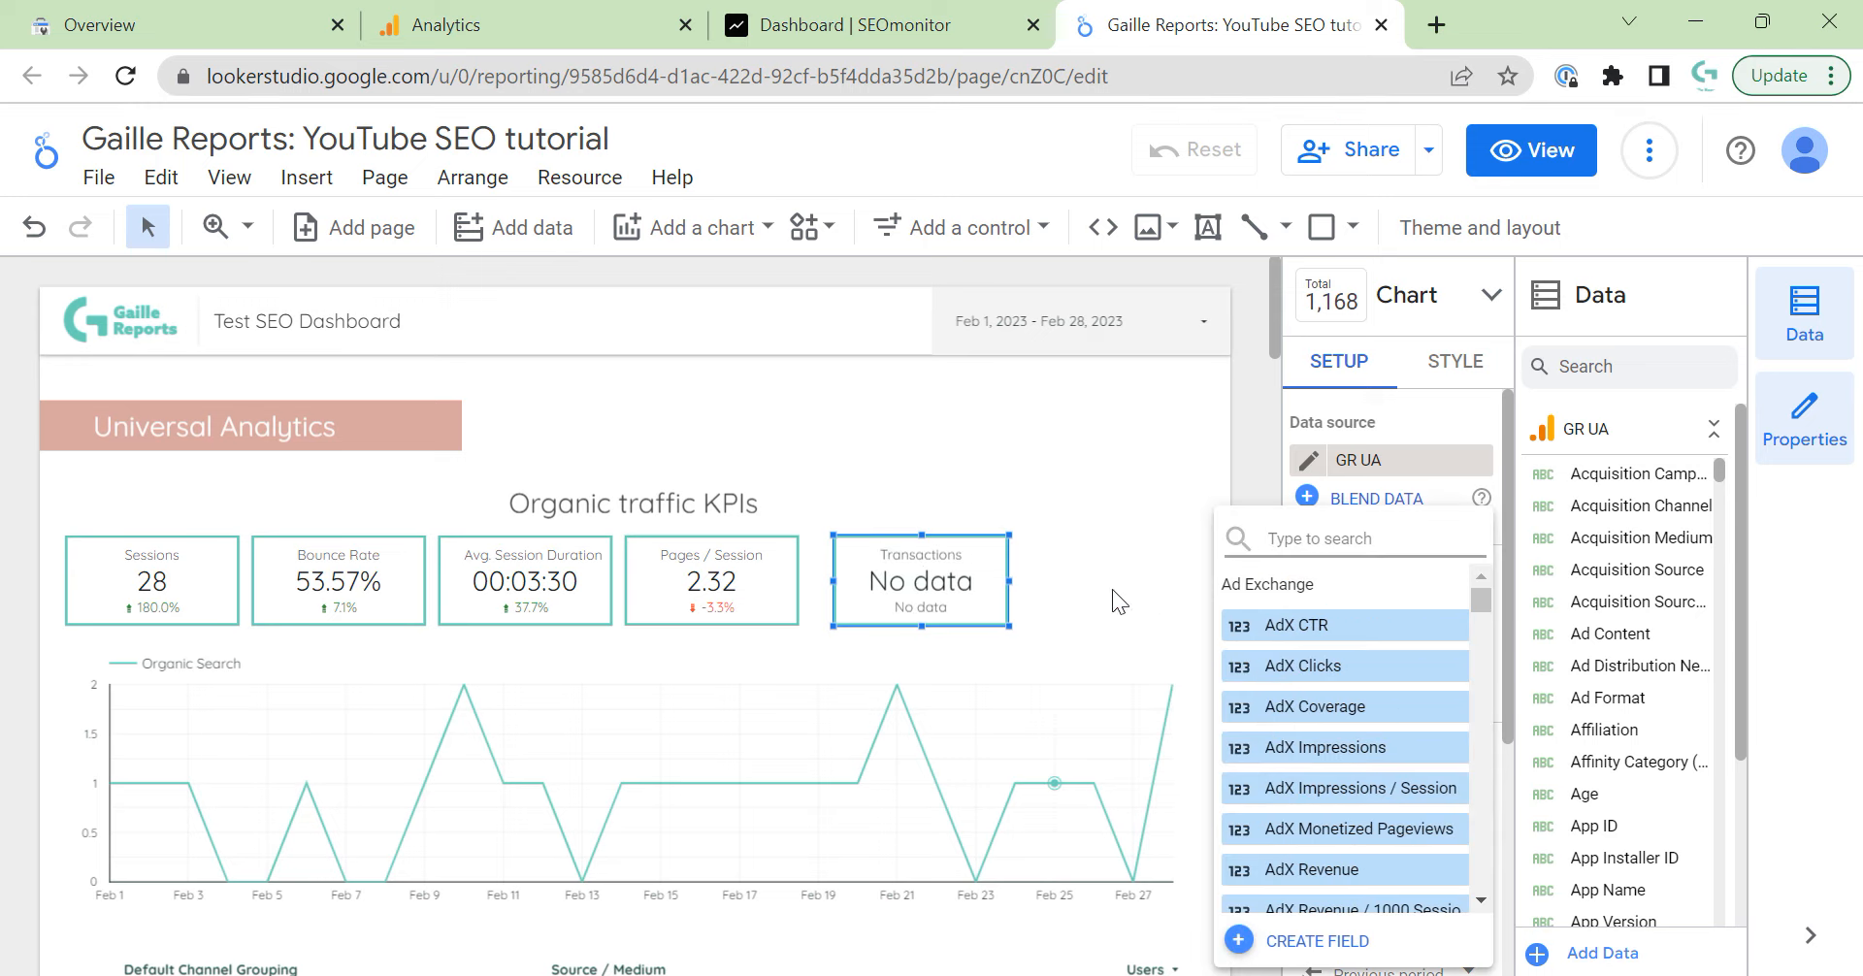
left_click(1062, 580)
left_click_drag(952, 573, 943, 573)
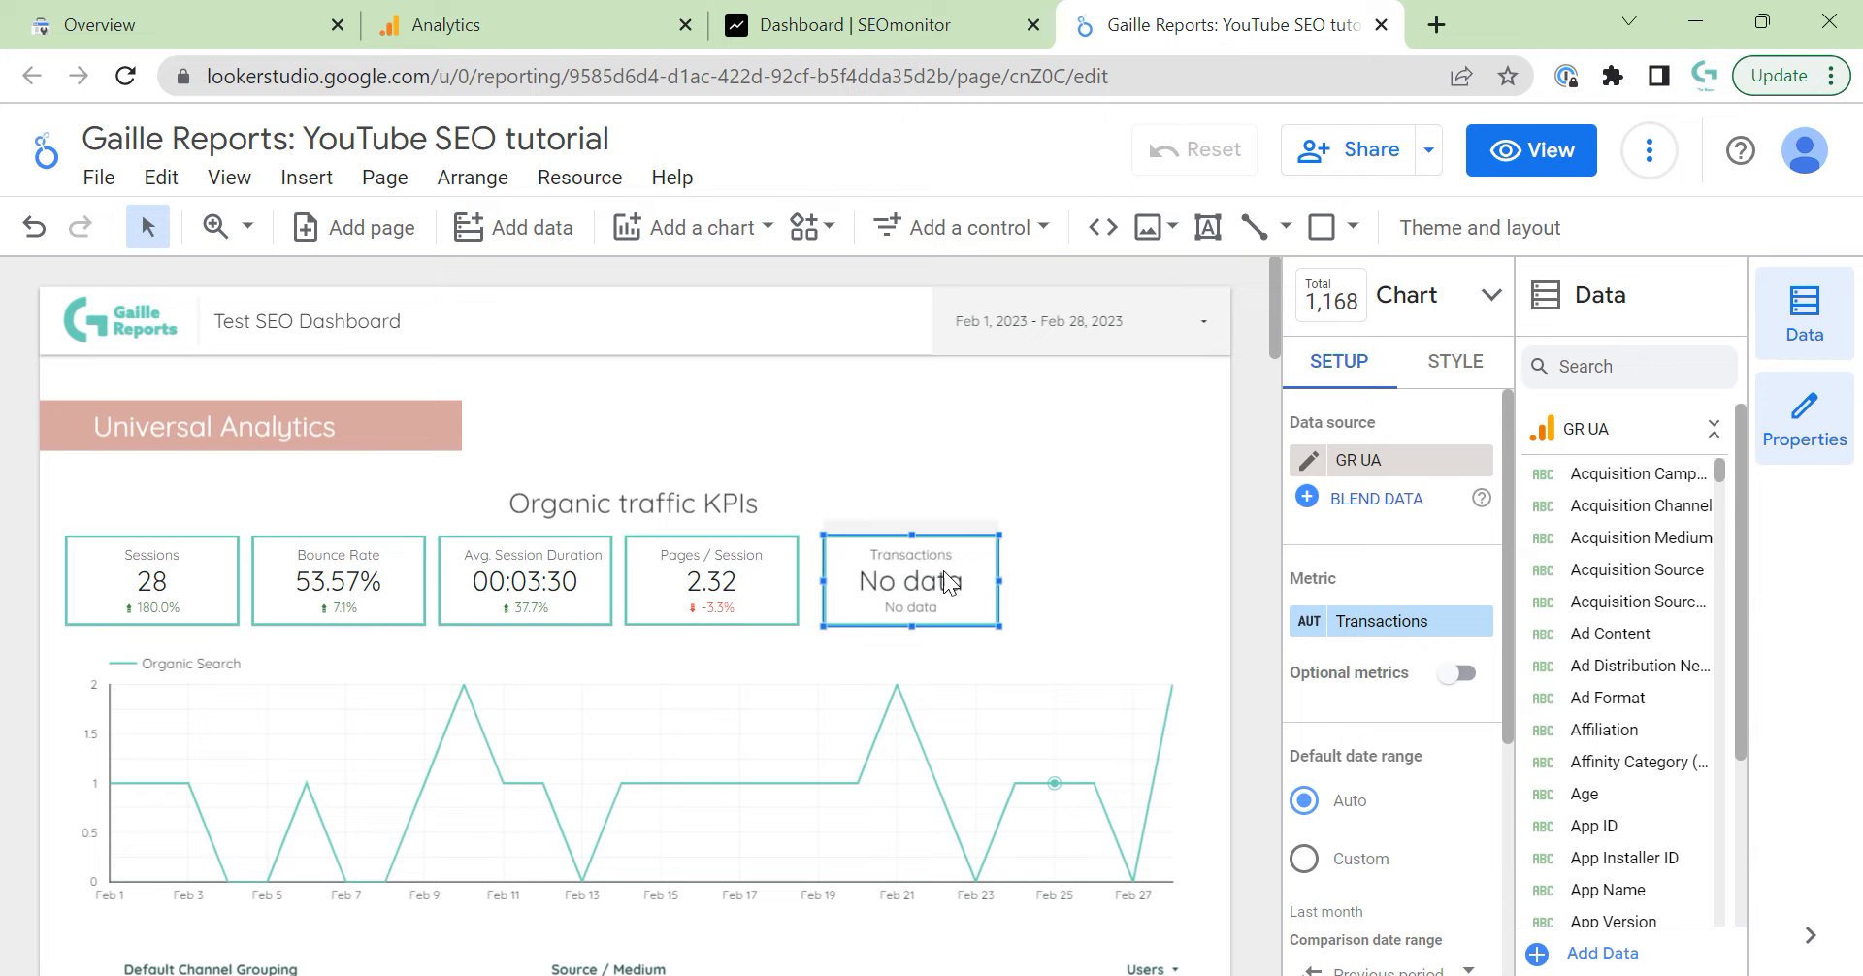
key("ctrl+d")
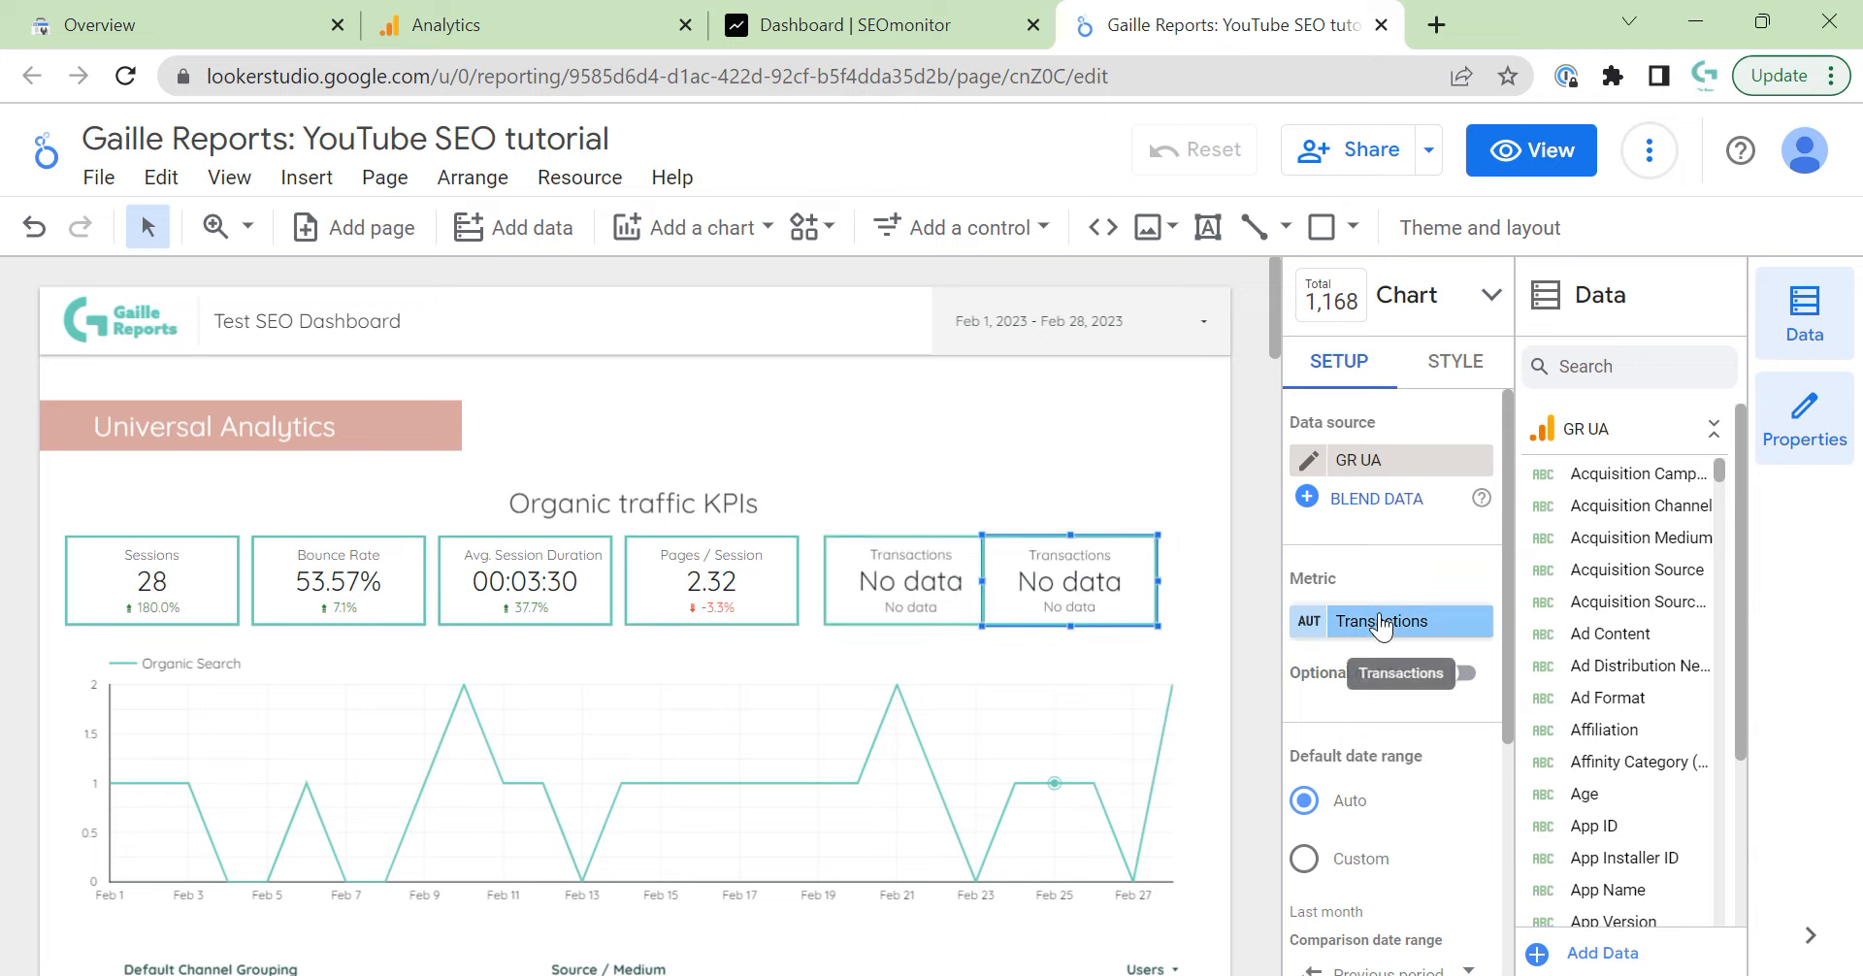
Change the metric of the first of the two Transactions scorecards to Goal Completions.
left_click(879, 544)
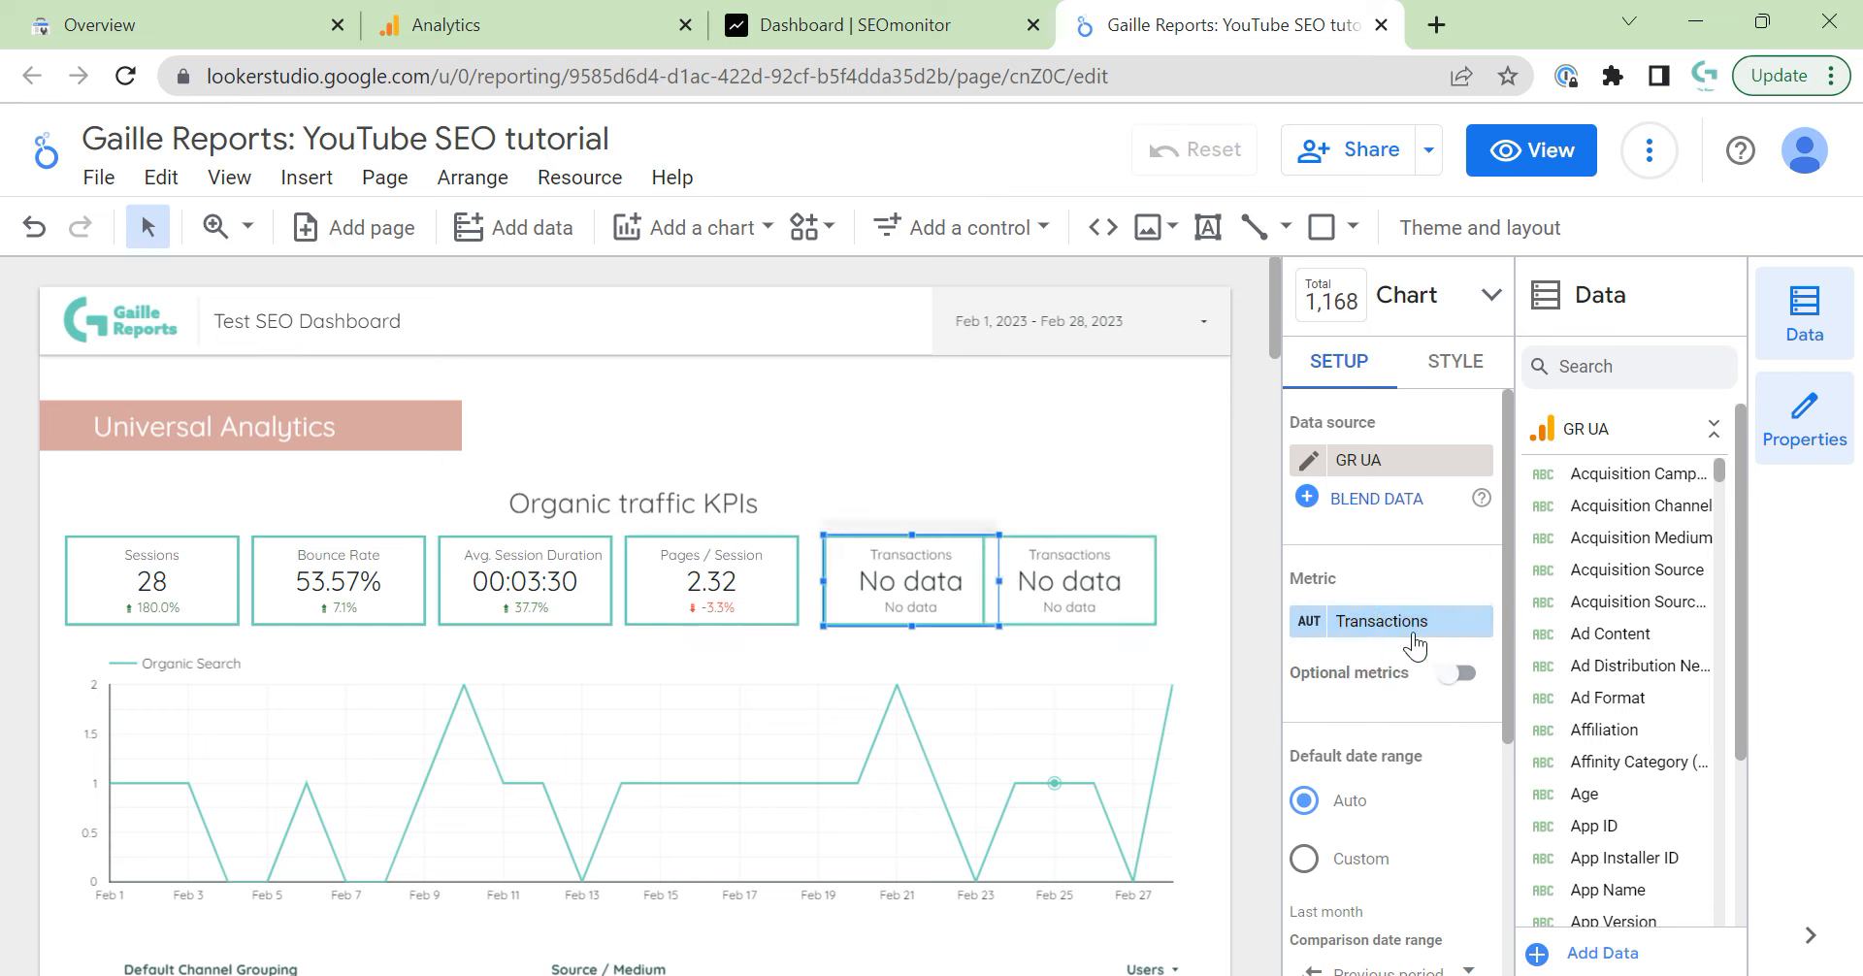
left_click(1415, 644)
type("goal")
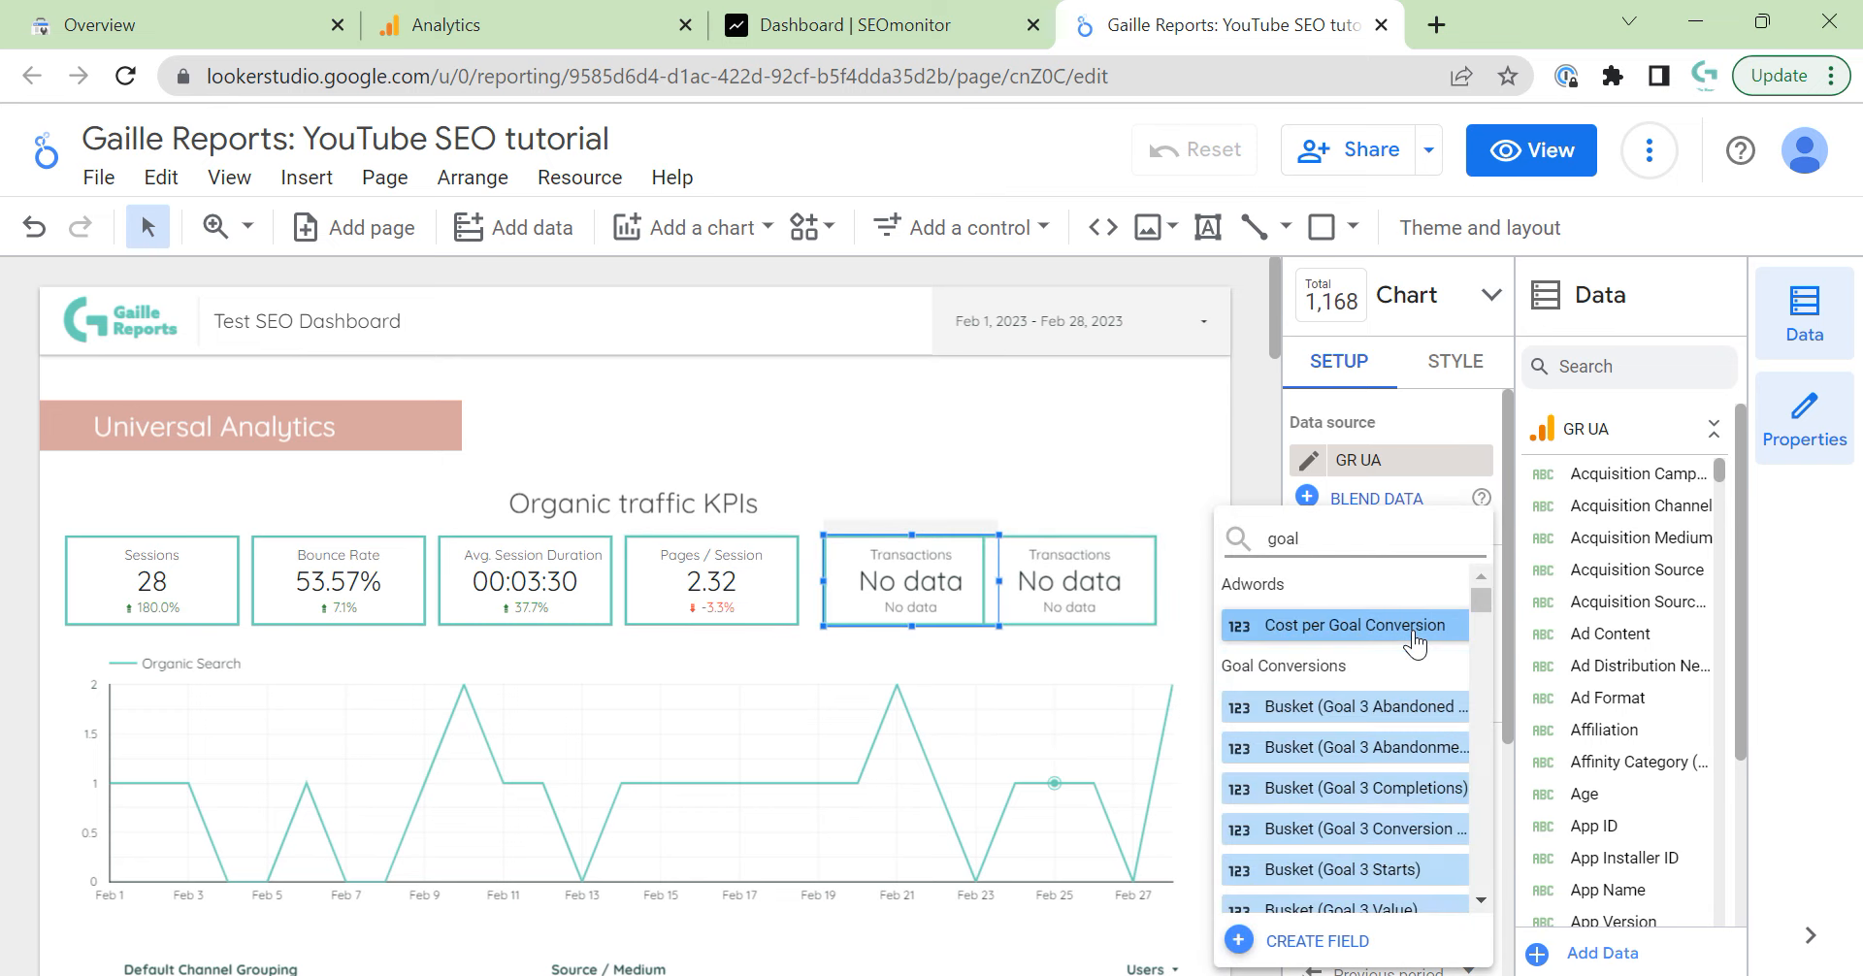
type(" co")
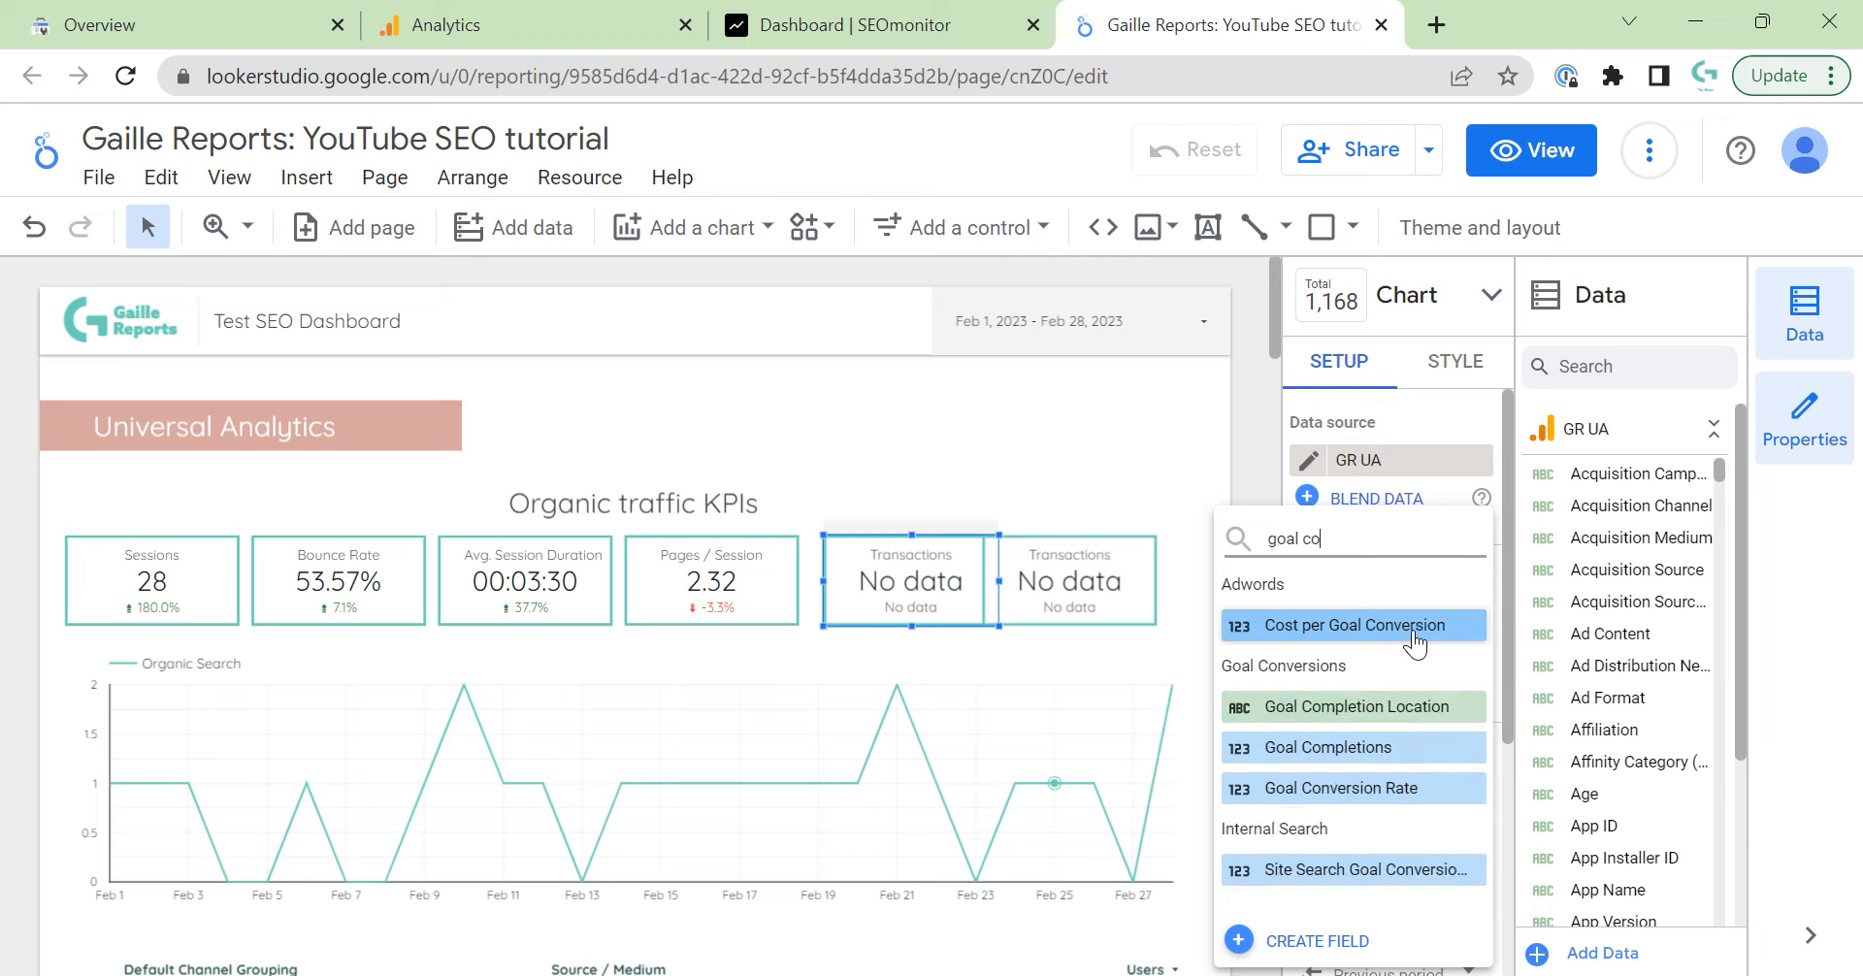
left_click(1361, 747)
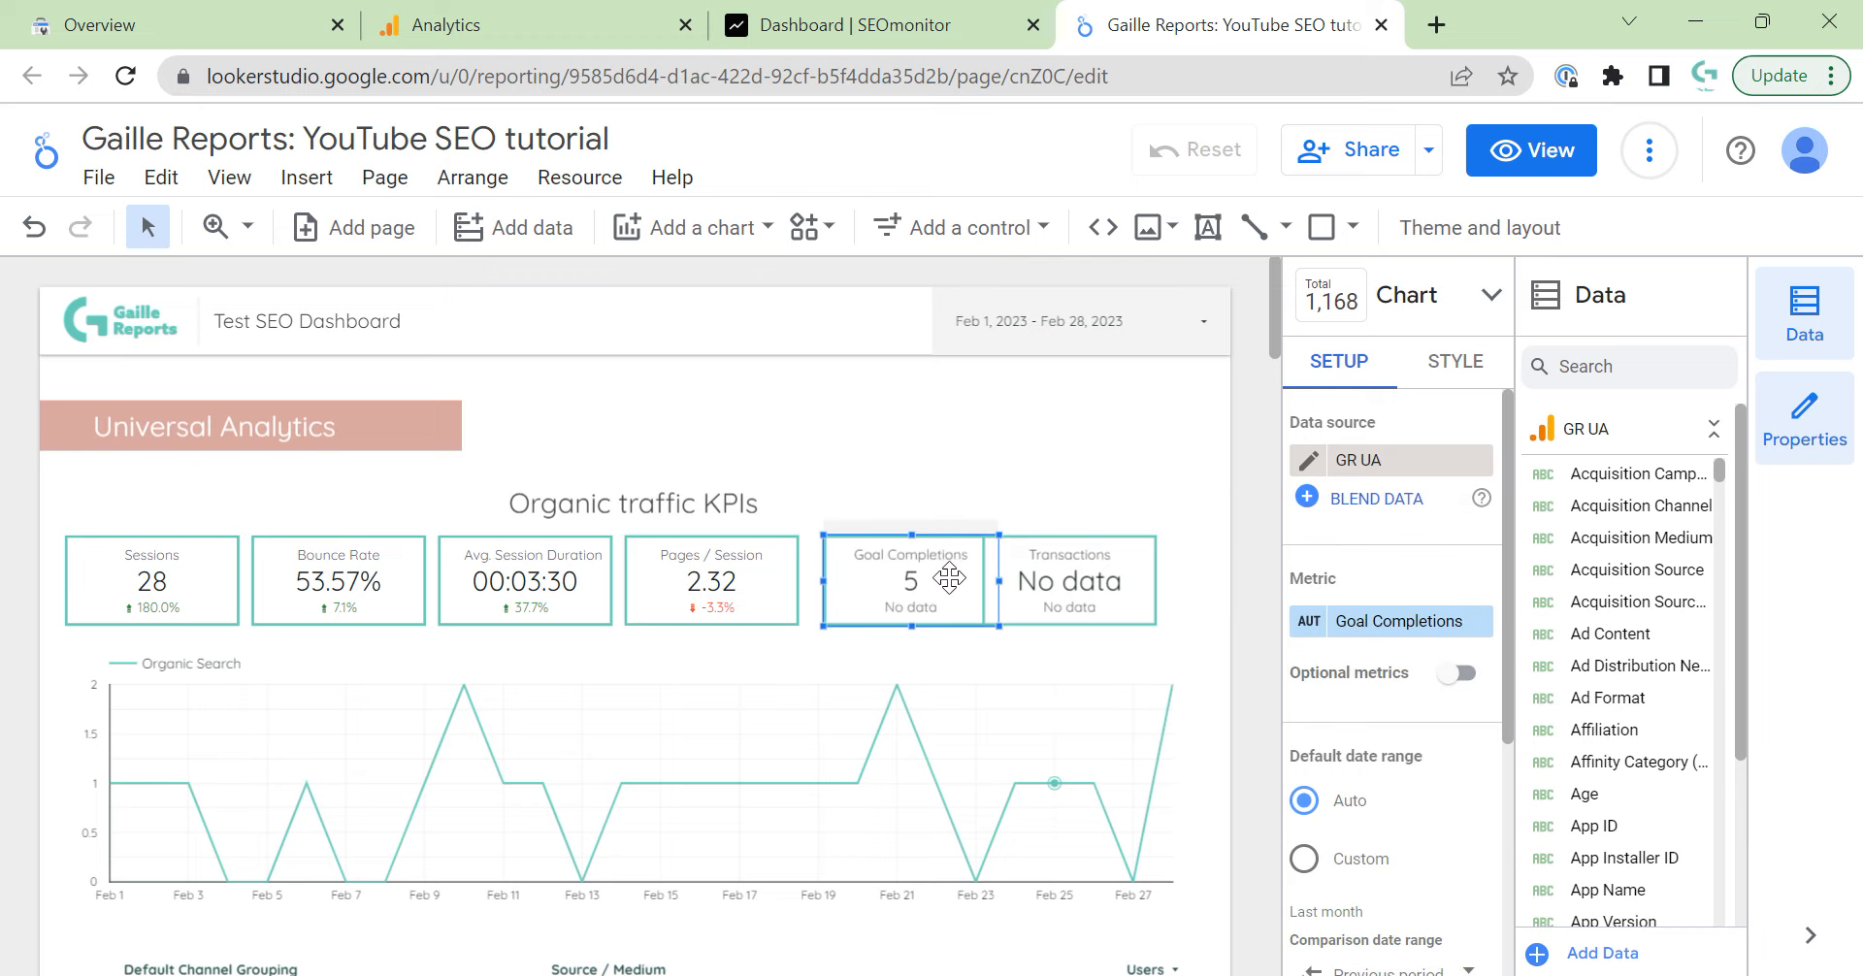
Change the metric of the remaining Transactions scorecard at the end of the row to Goal Conversion Rate.
left_click(1126, 567)
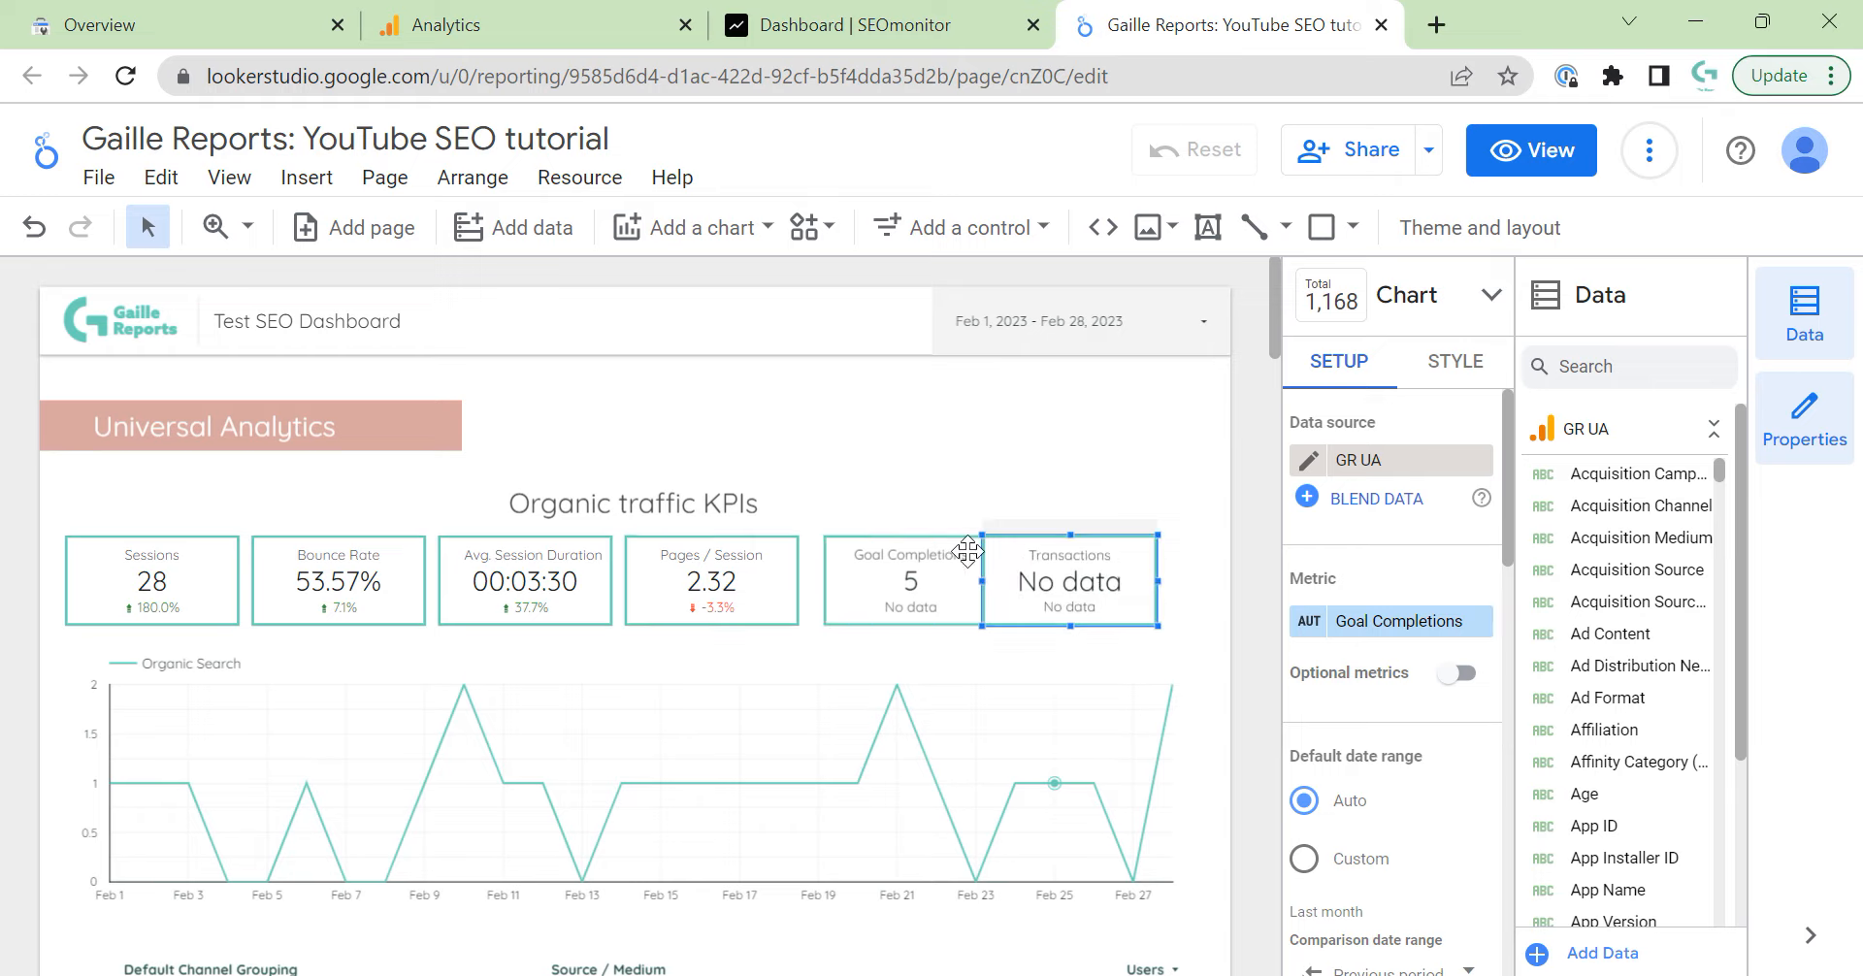
left_click(907, 573)
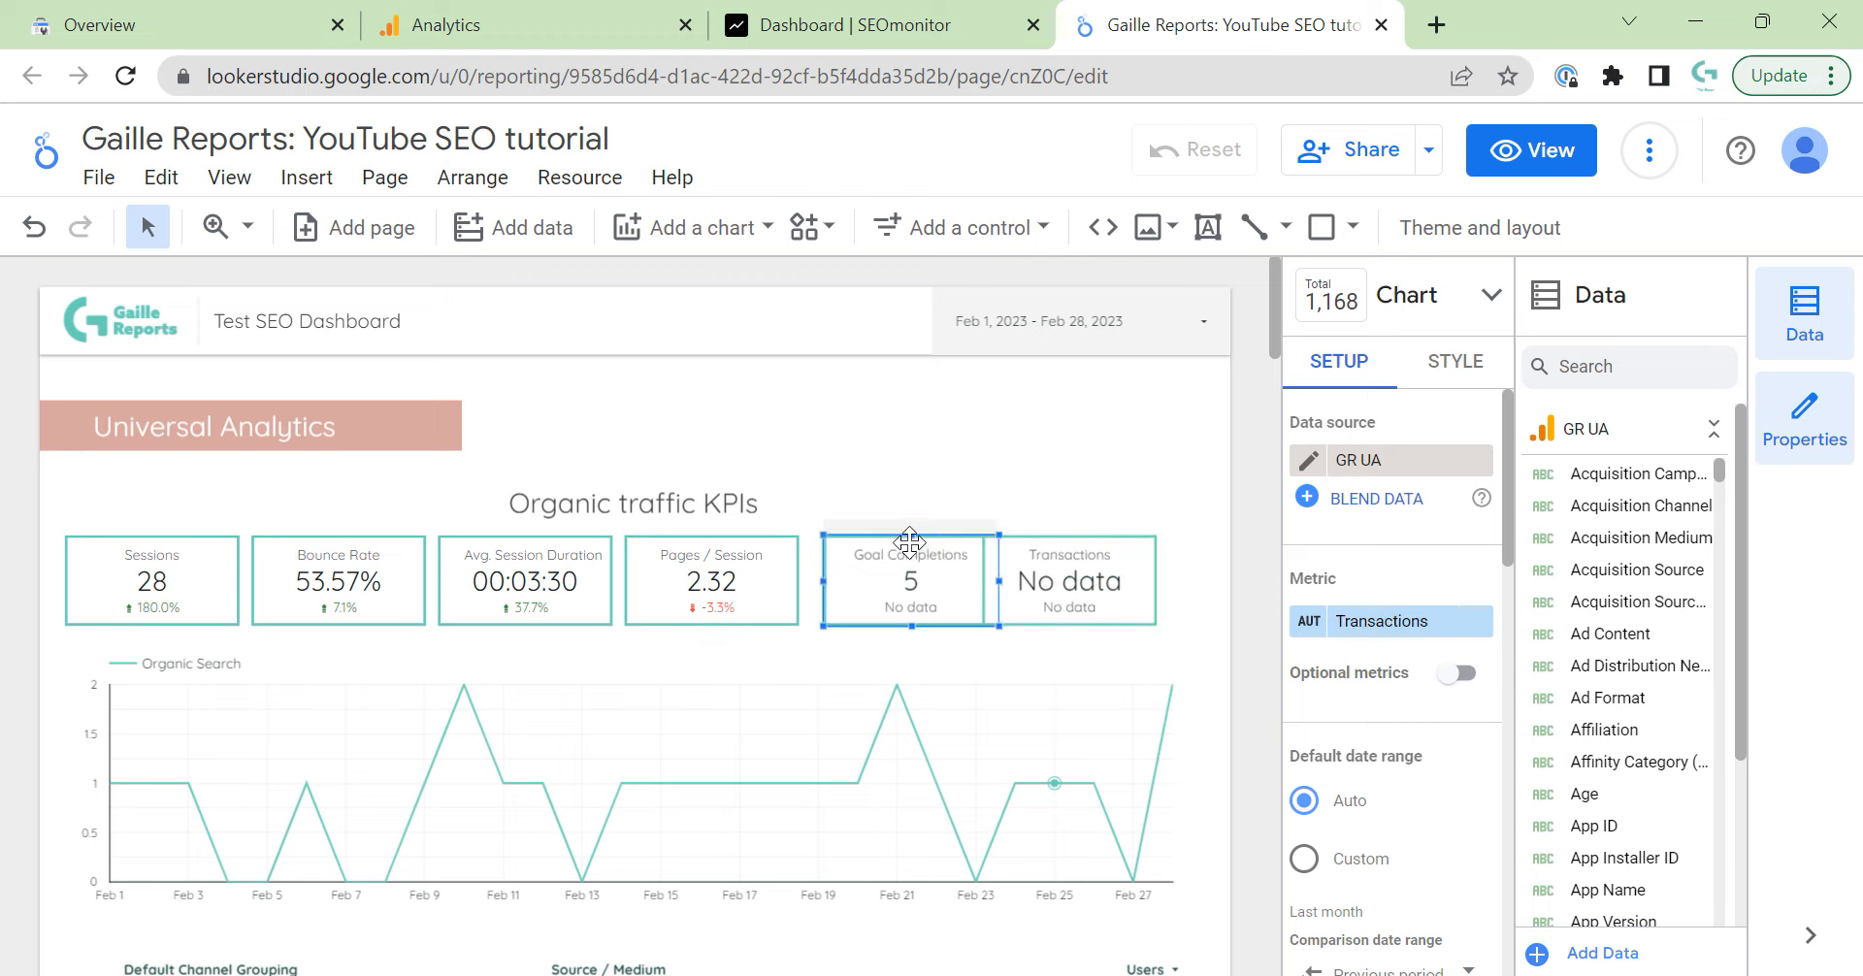
left_click(1067, 594)
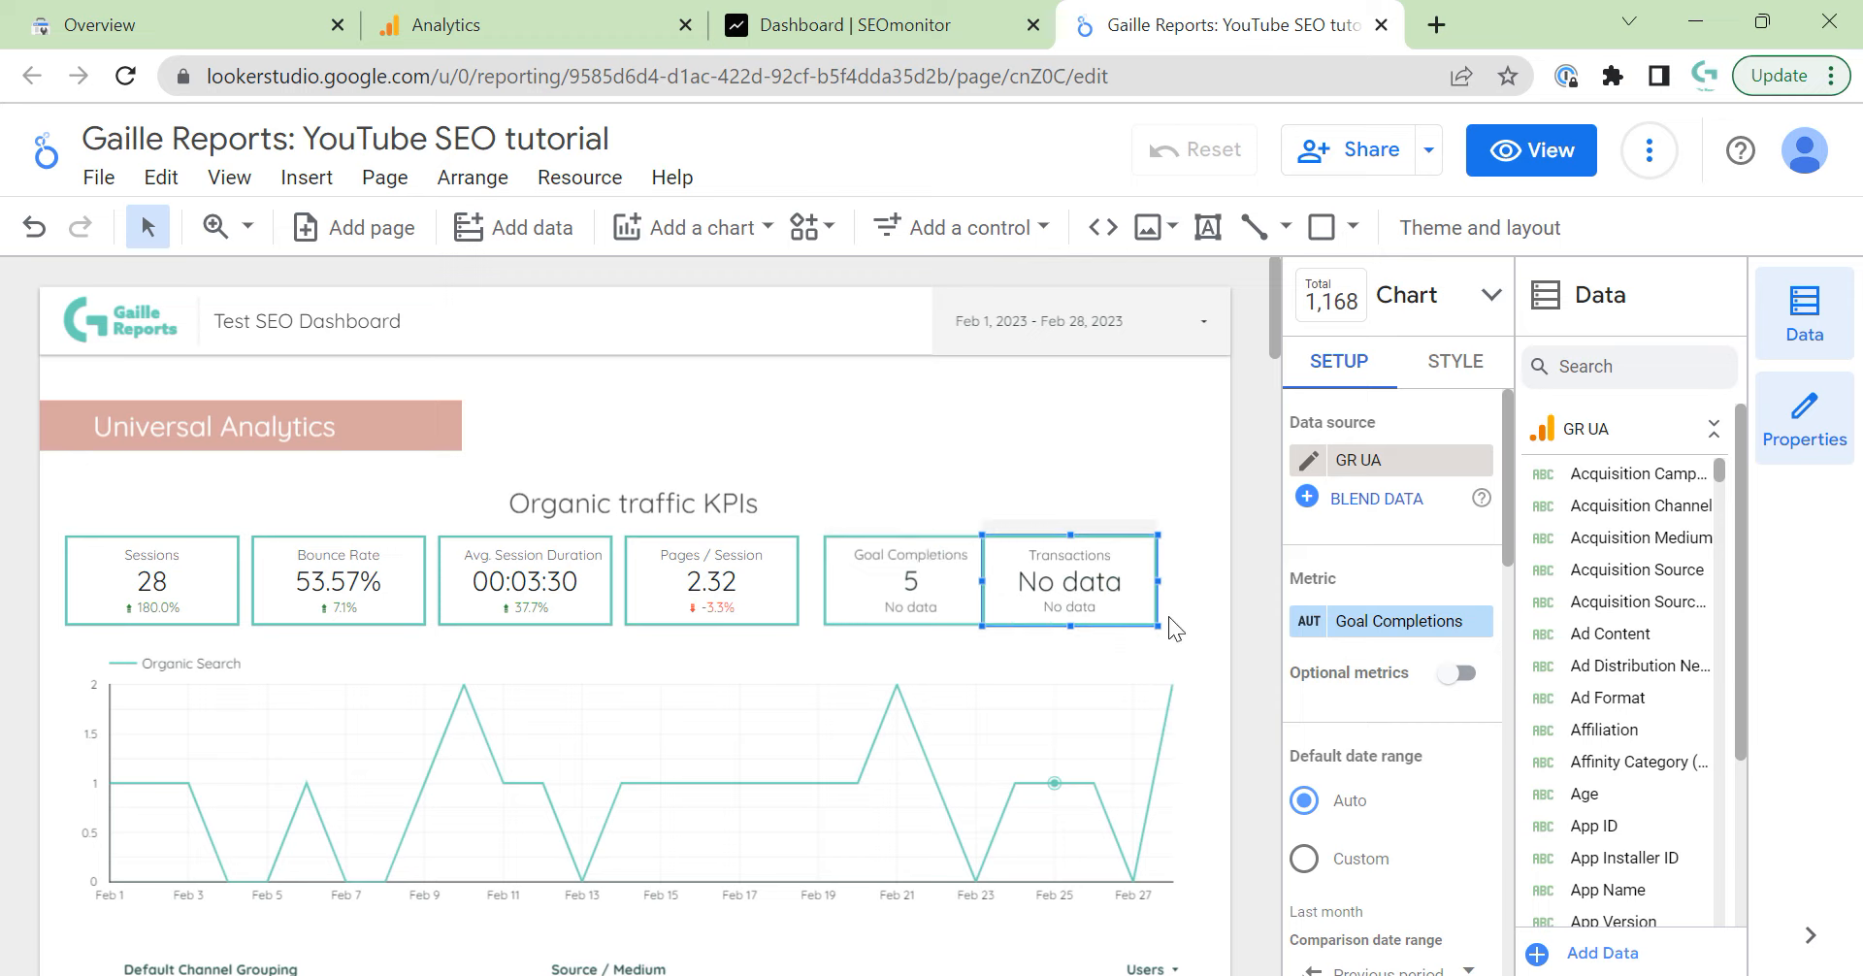
left_click(1389, 632)
type("goal co")
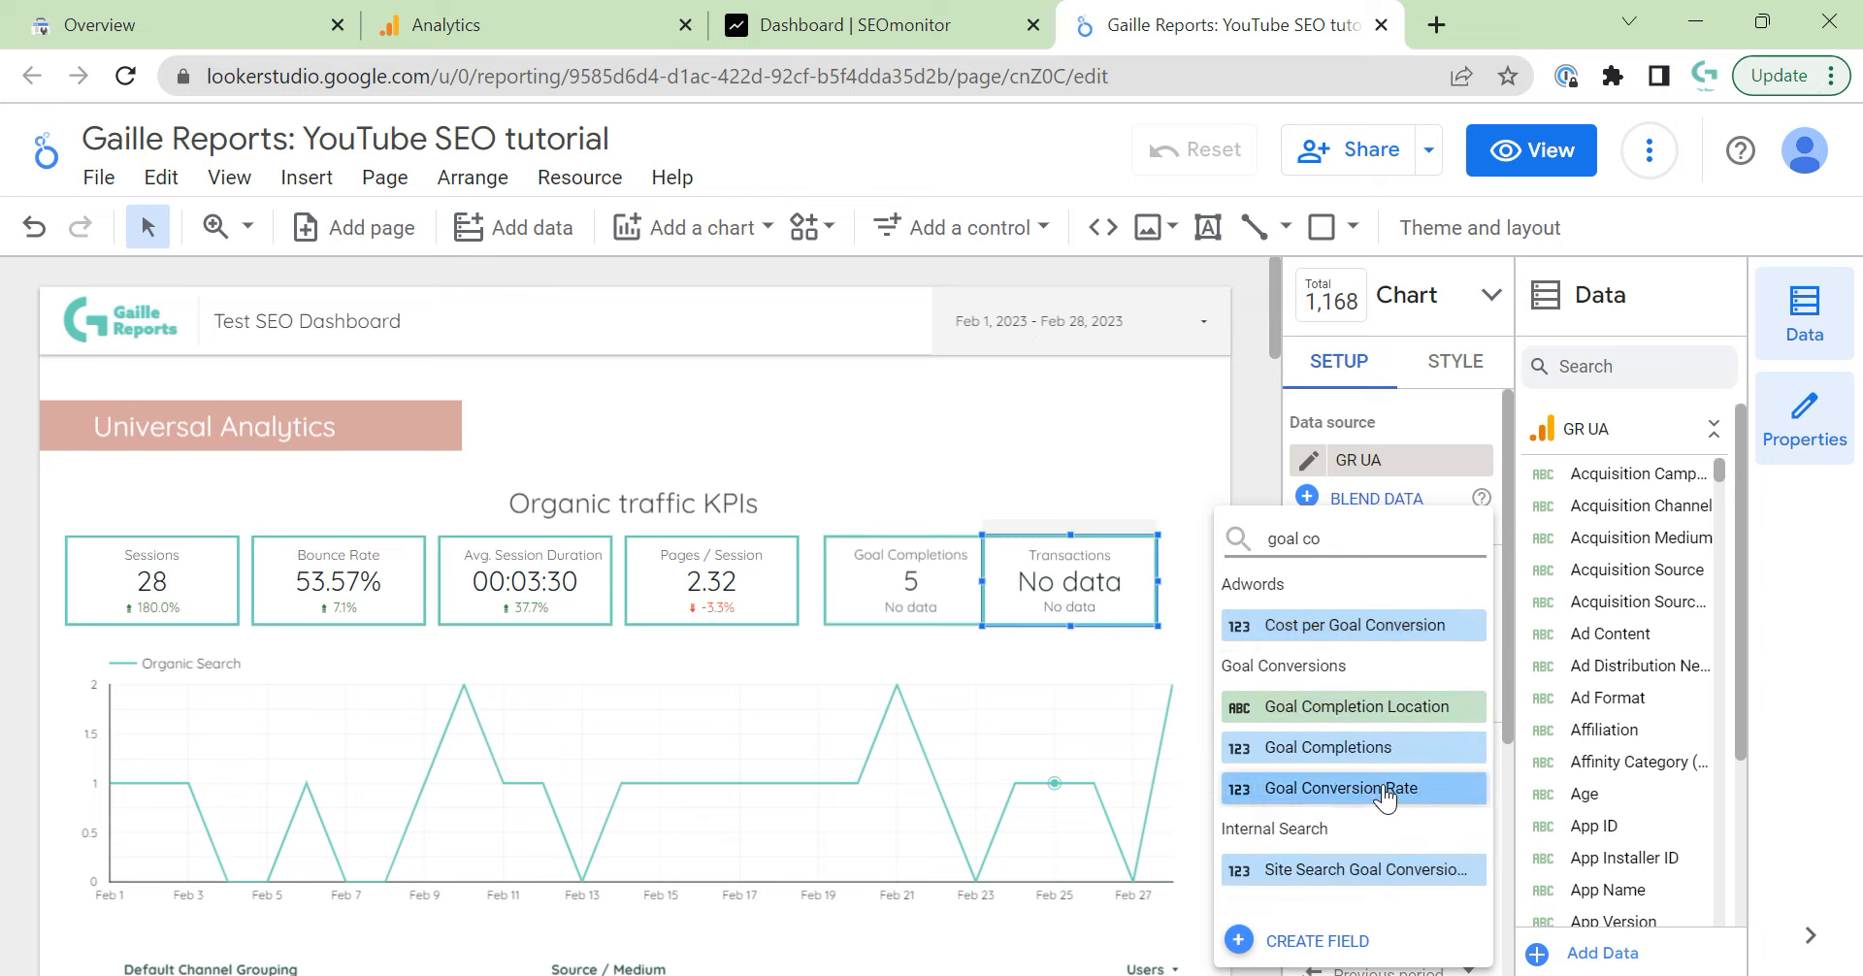
left_click(1385, 790)
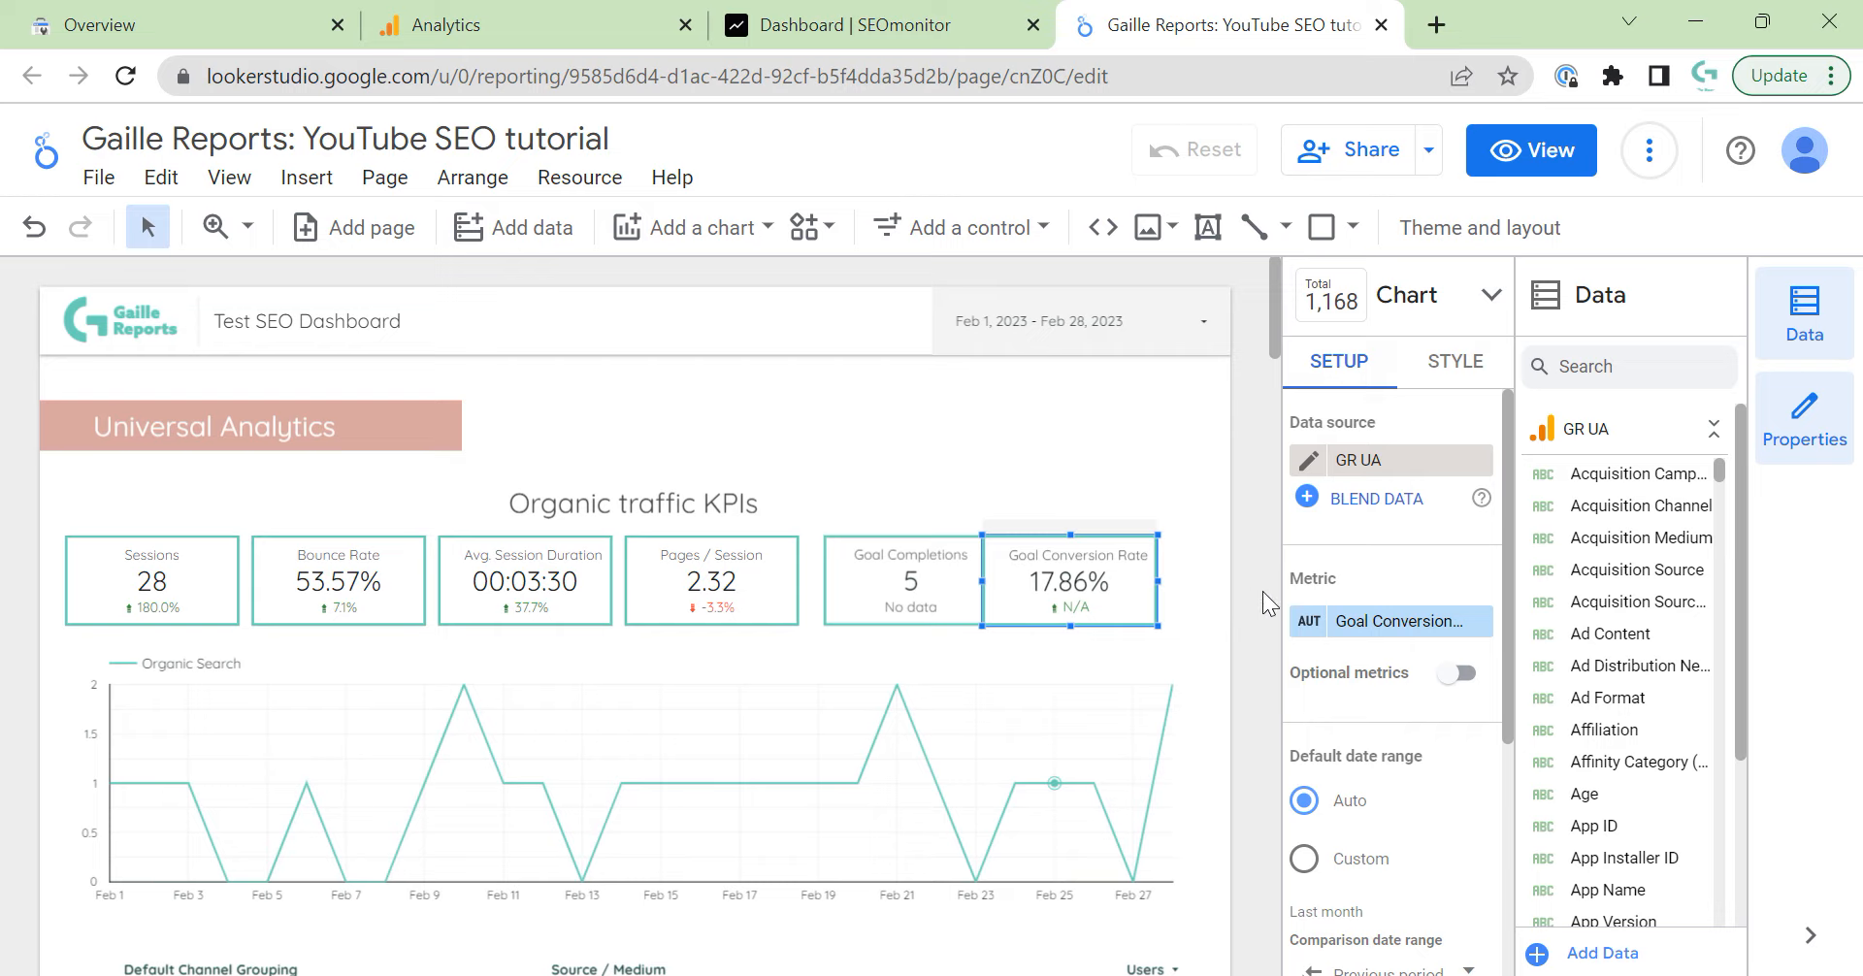
Move the Organic Search time series chart down to open a gap beneath the scorecard row.
left_click(1035, 689)
key("Down")
key("Down")
key("Down")
key("Down")
key("Down")
key("Down")
key("Down")
key("Down")
key("Down")
key("Down")
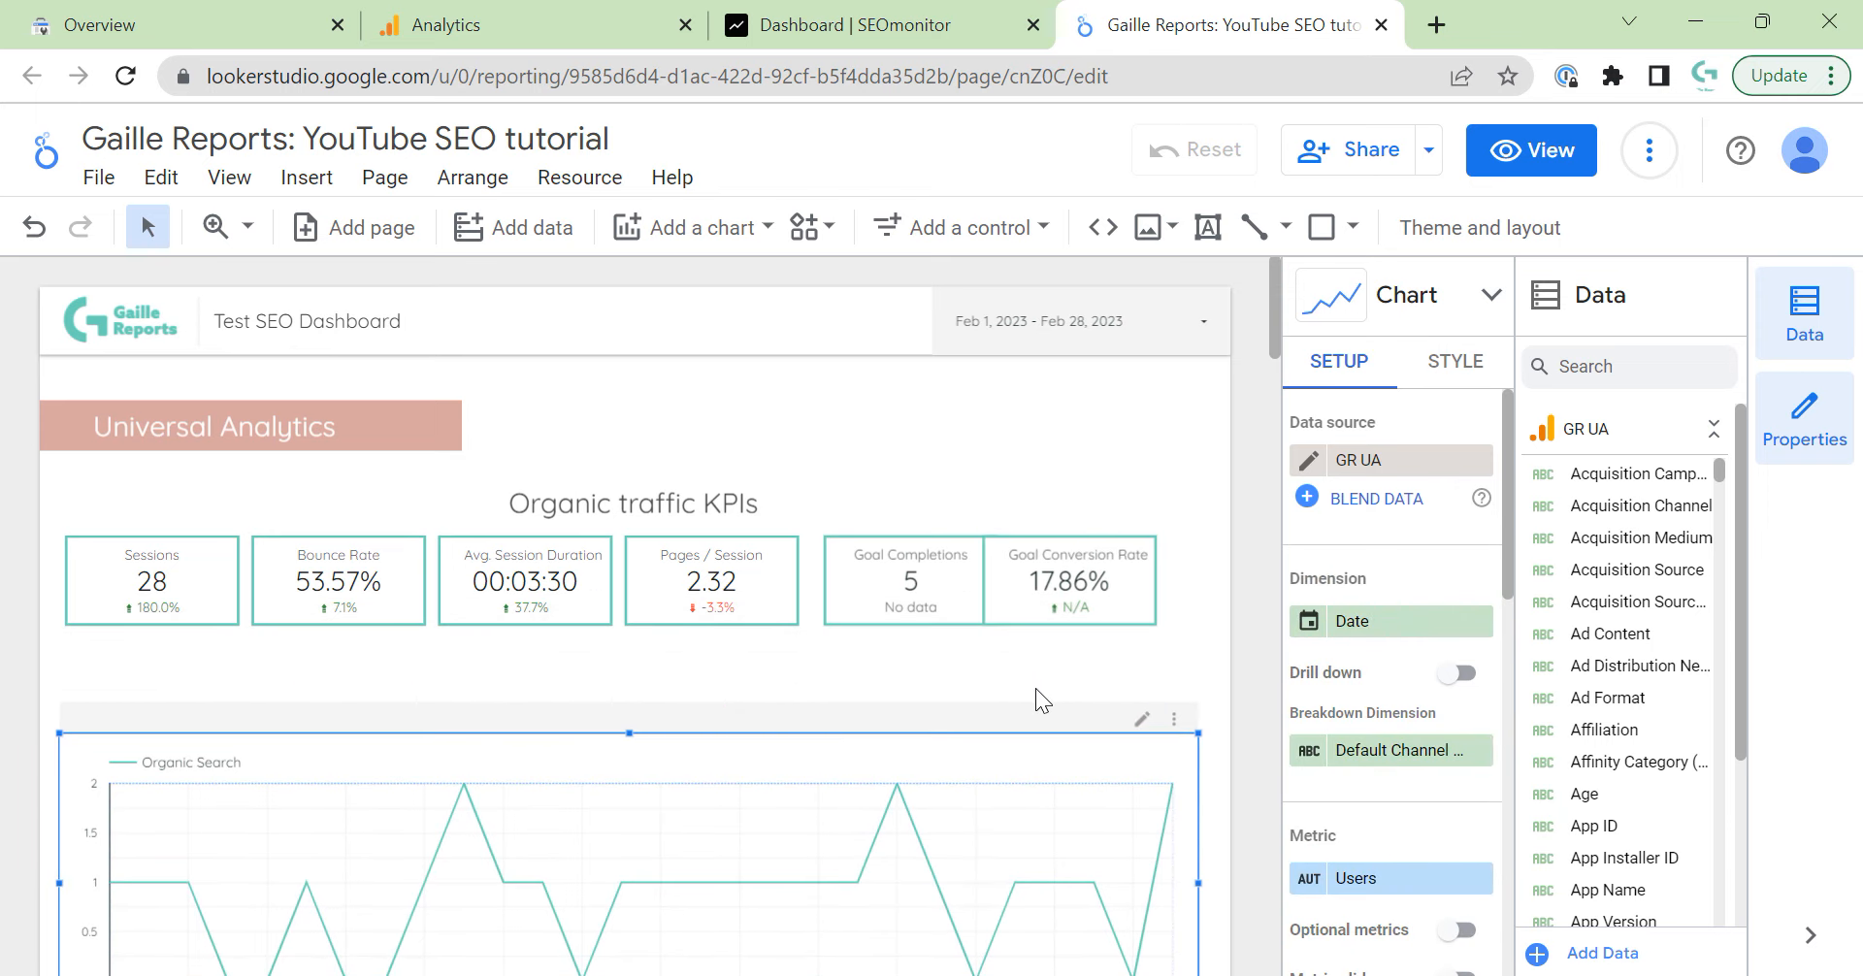
Align the Goal Conversion Rate scorecard horizontally to the right edge of the Organic traffic KPIs heading box.
left_click(1085, 582)
left_click(1036, 482, "shift")
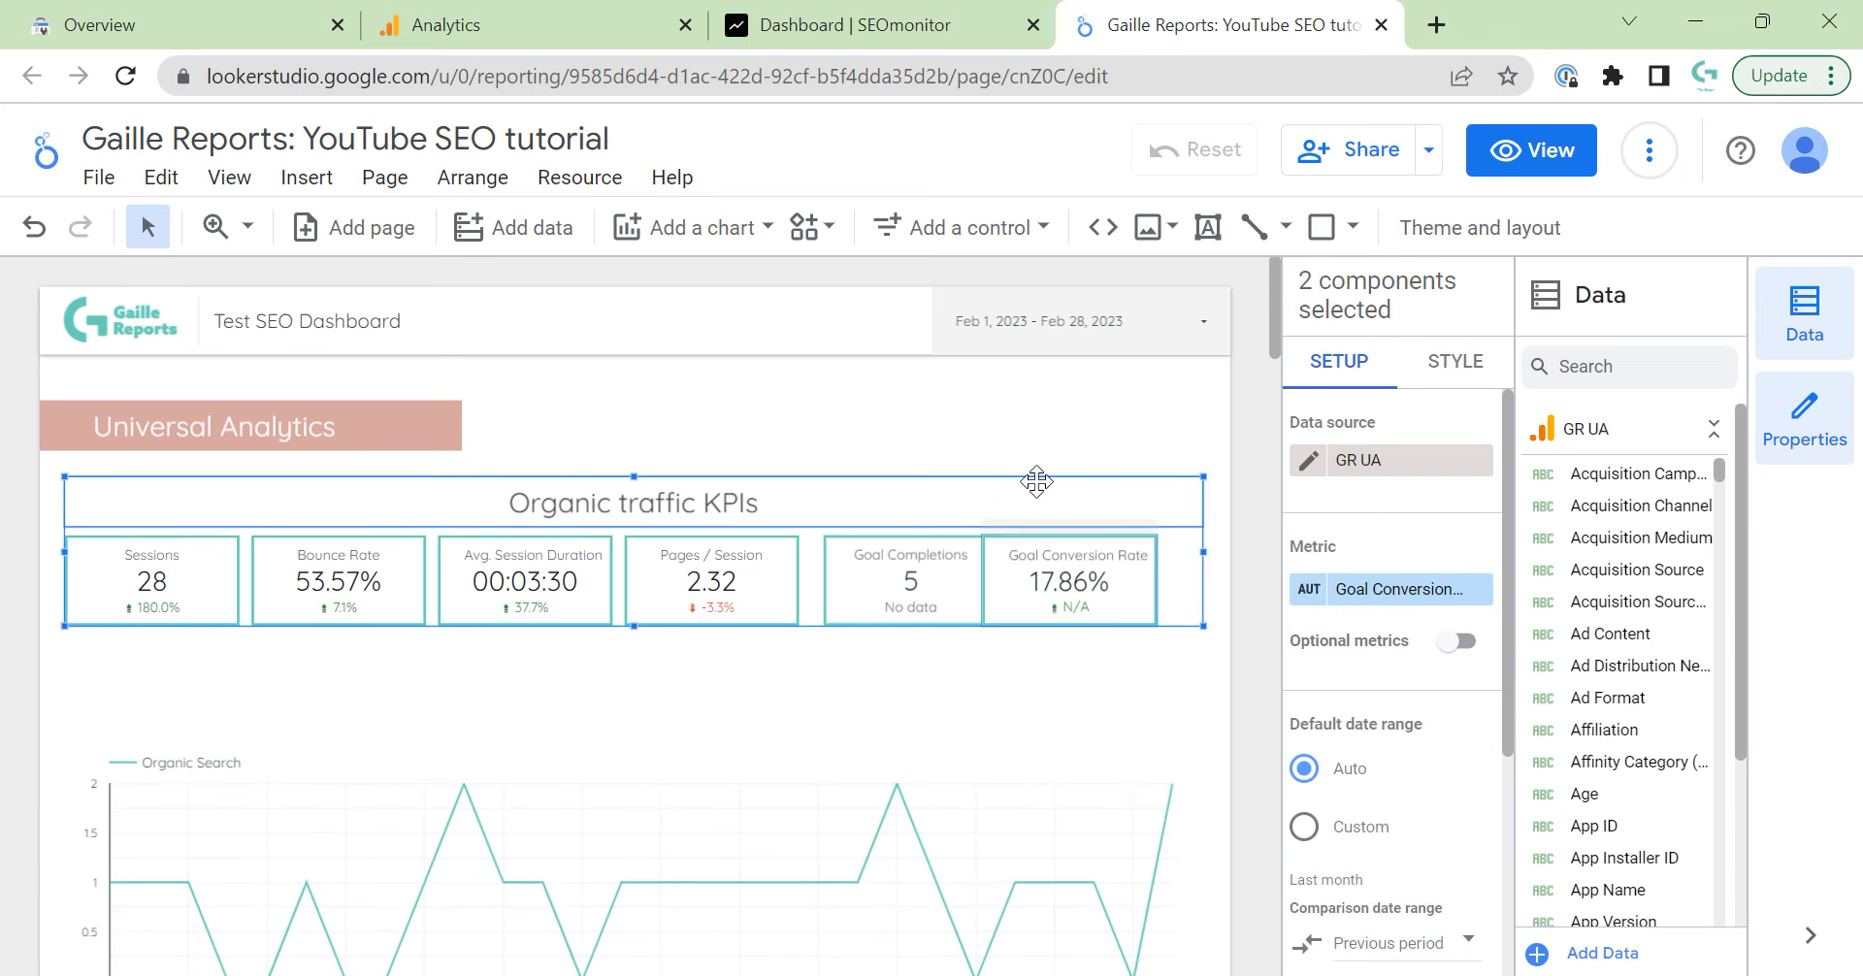
right_click(1036, 481)
mouse_move(1261, 764)
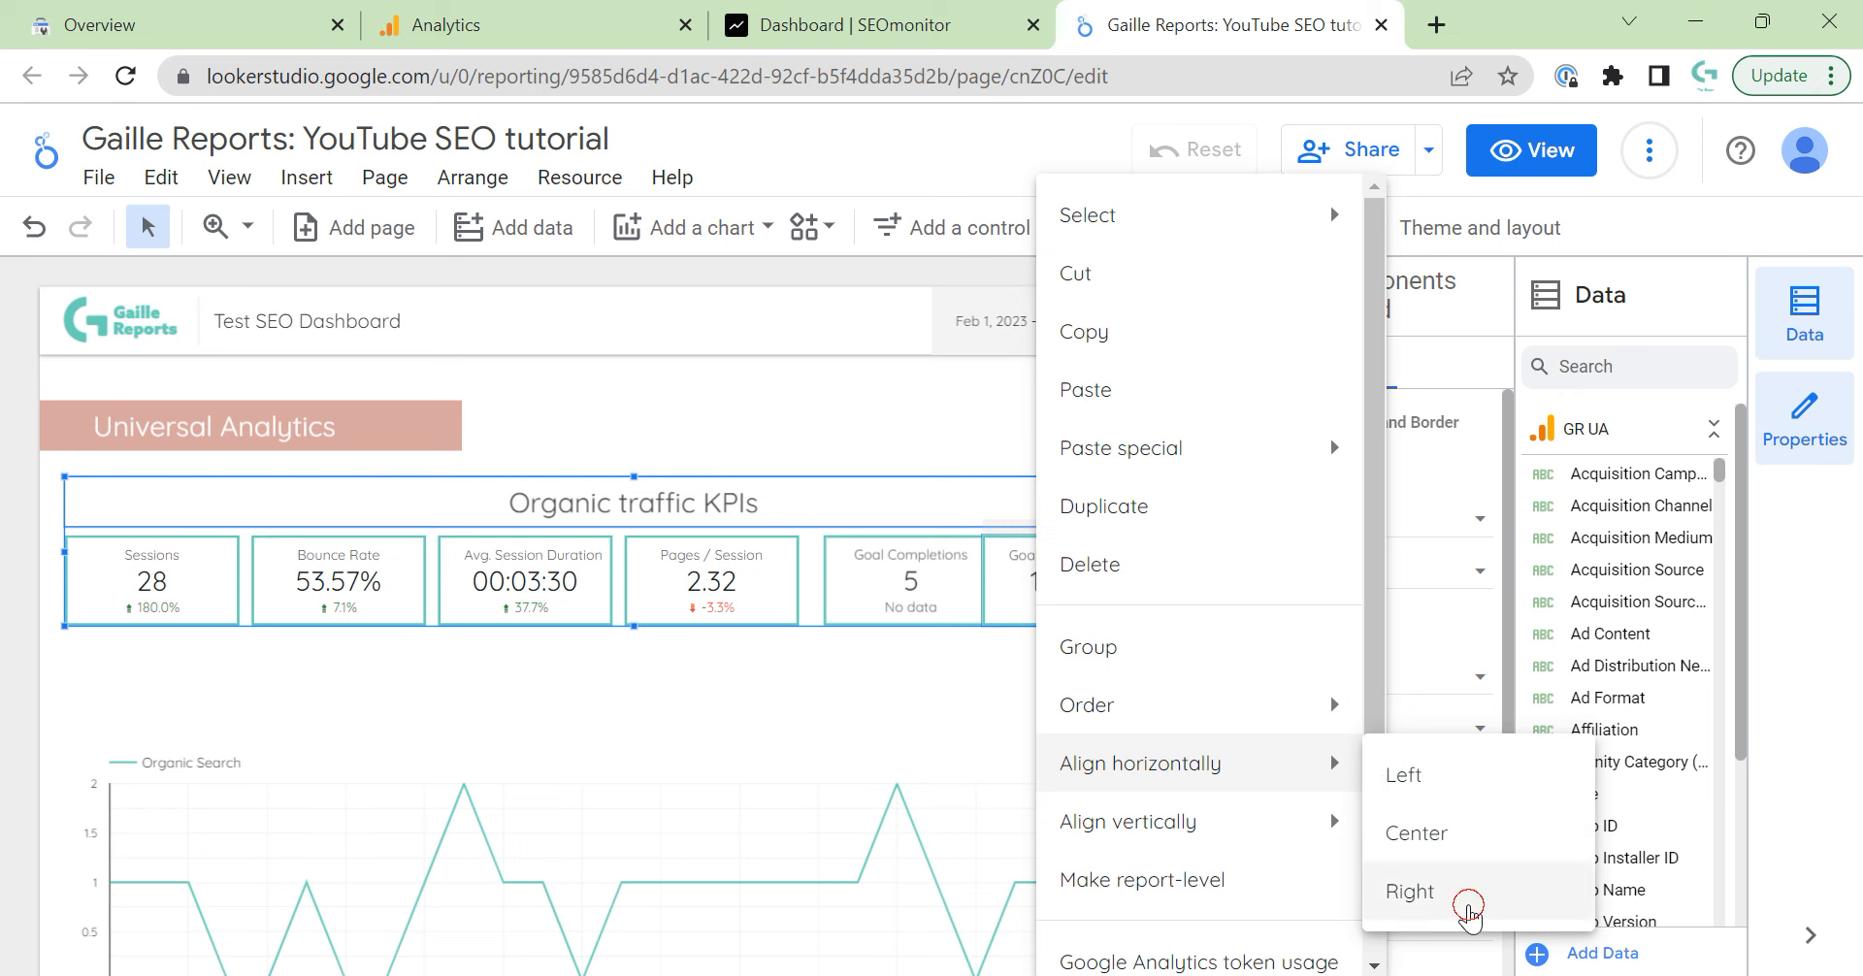
left_click(1457, 891)
left_click(1245, 610)
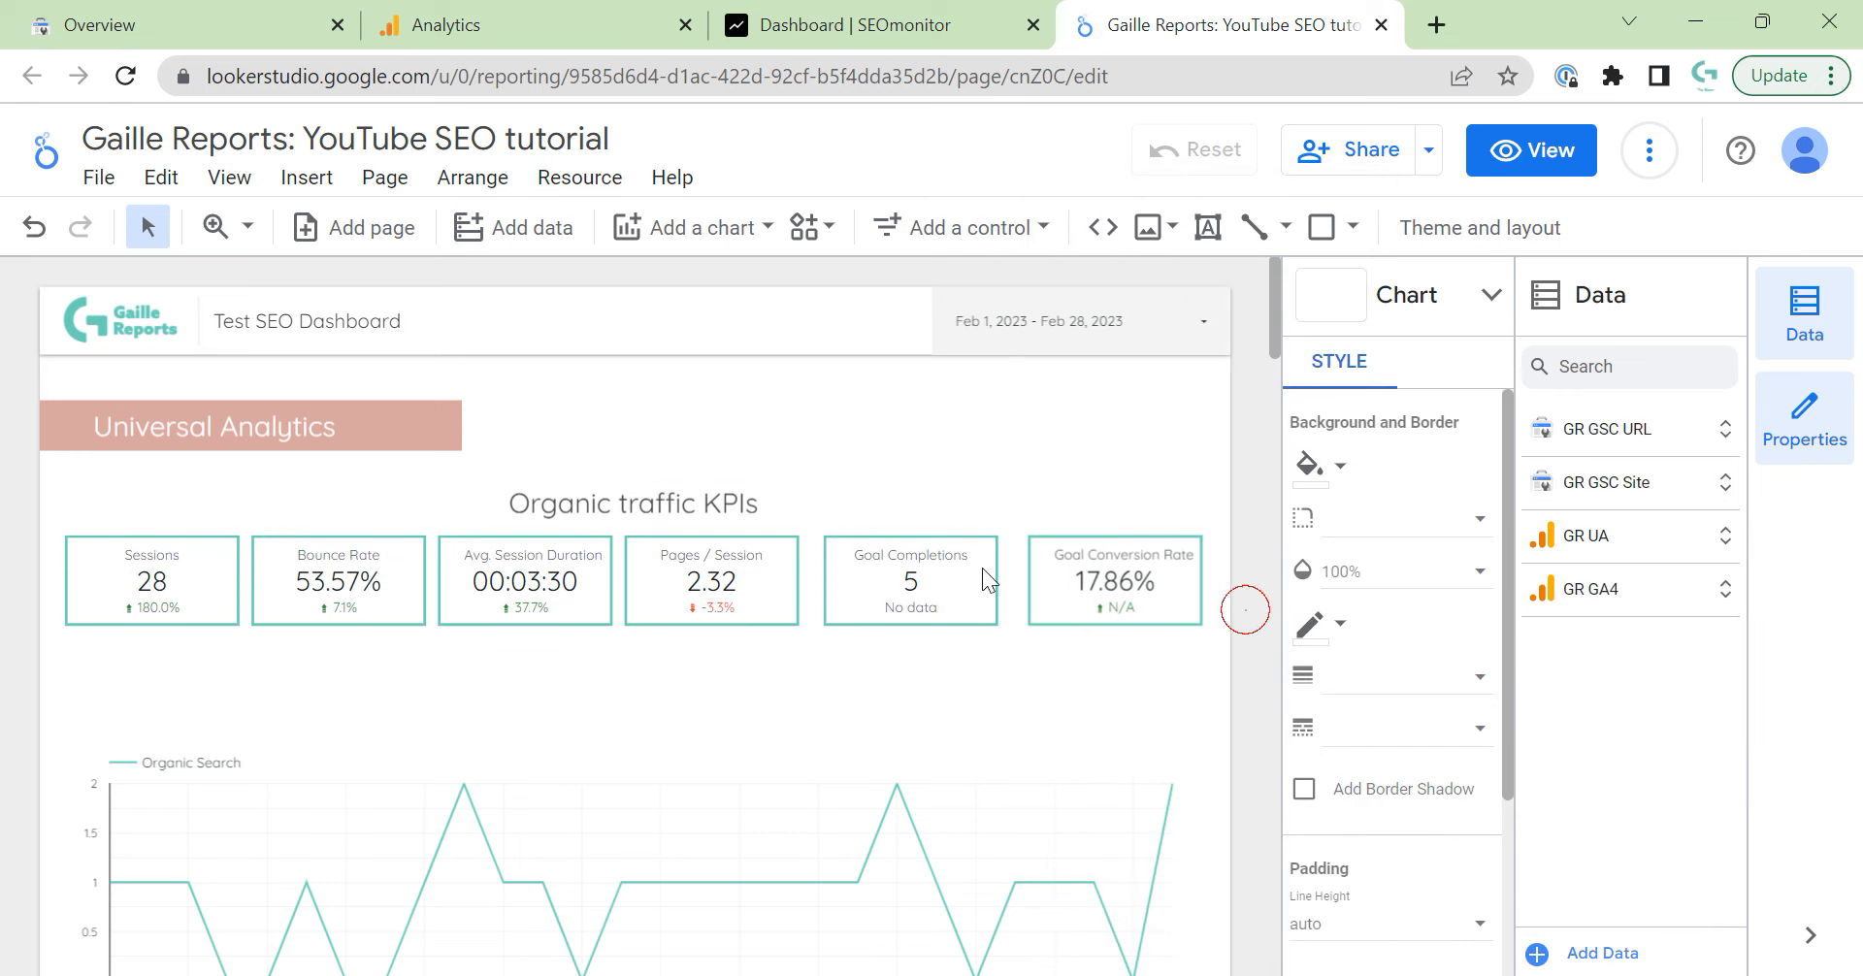
Distribute all six KPI scorecards evenly across the row.
left_click(114, 584)
right_click(189, 595)
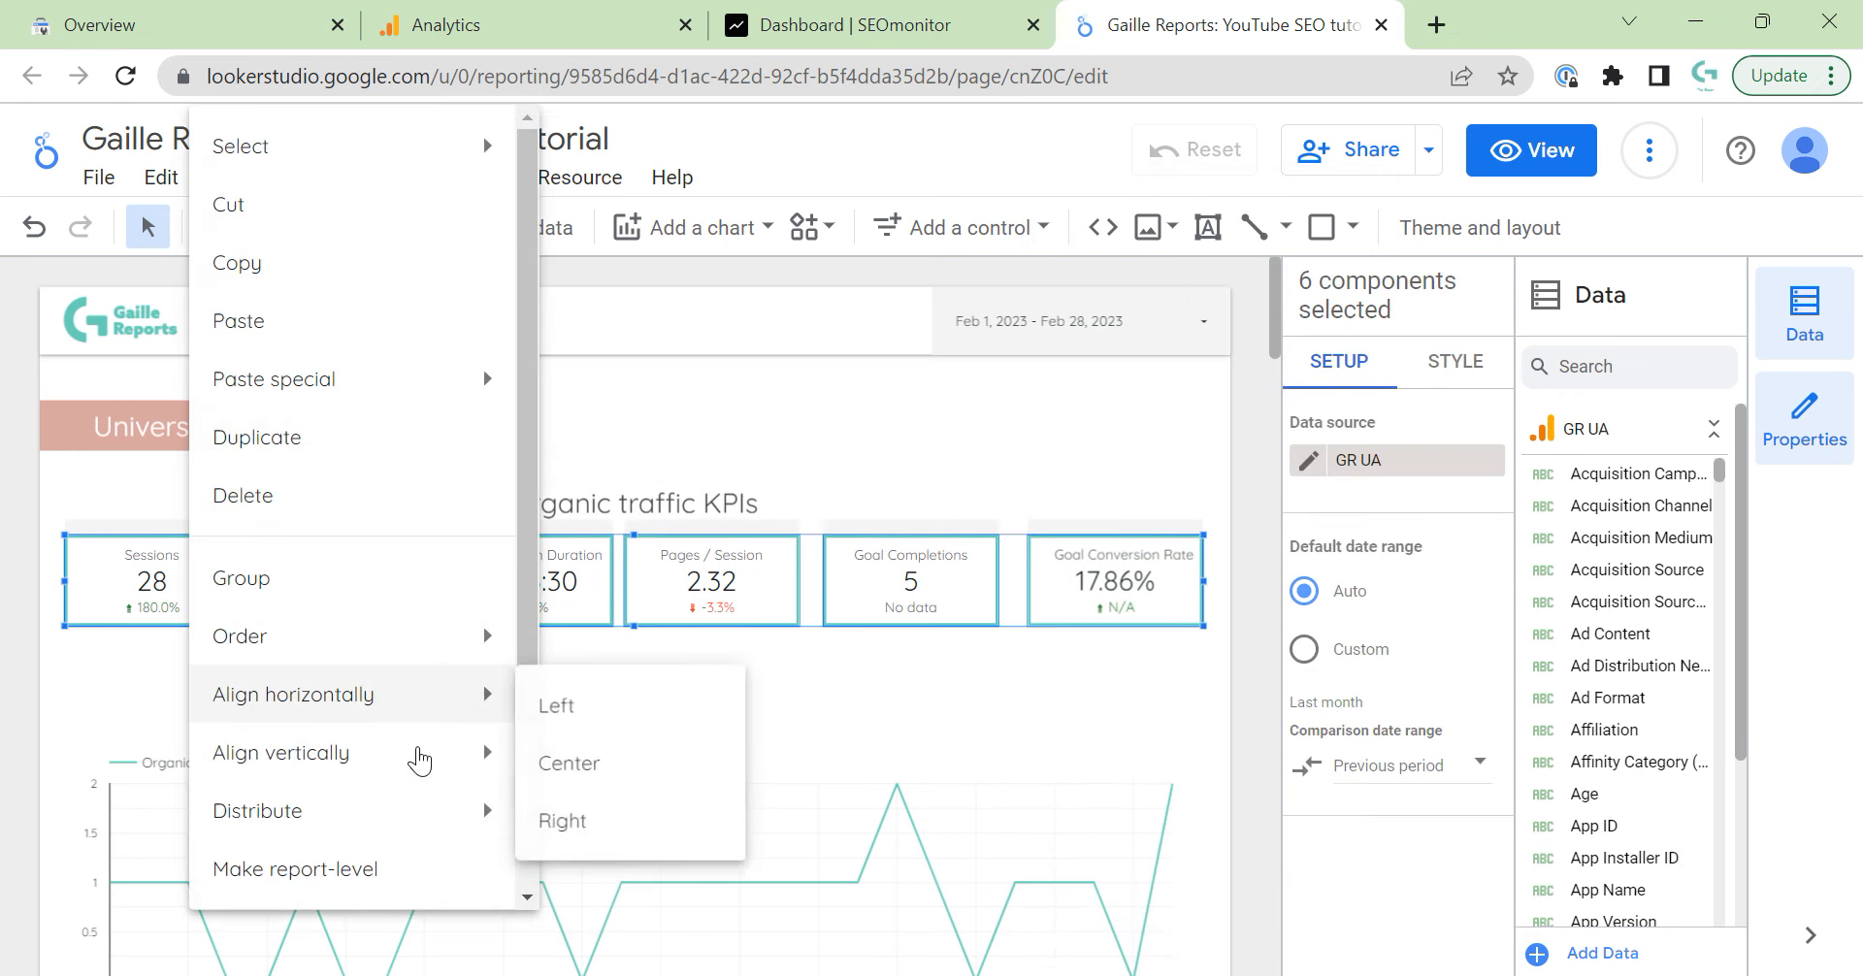
mouse_move(456, 810)
left_click(548, 824)
left_click(1242, 635)
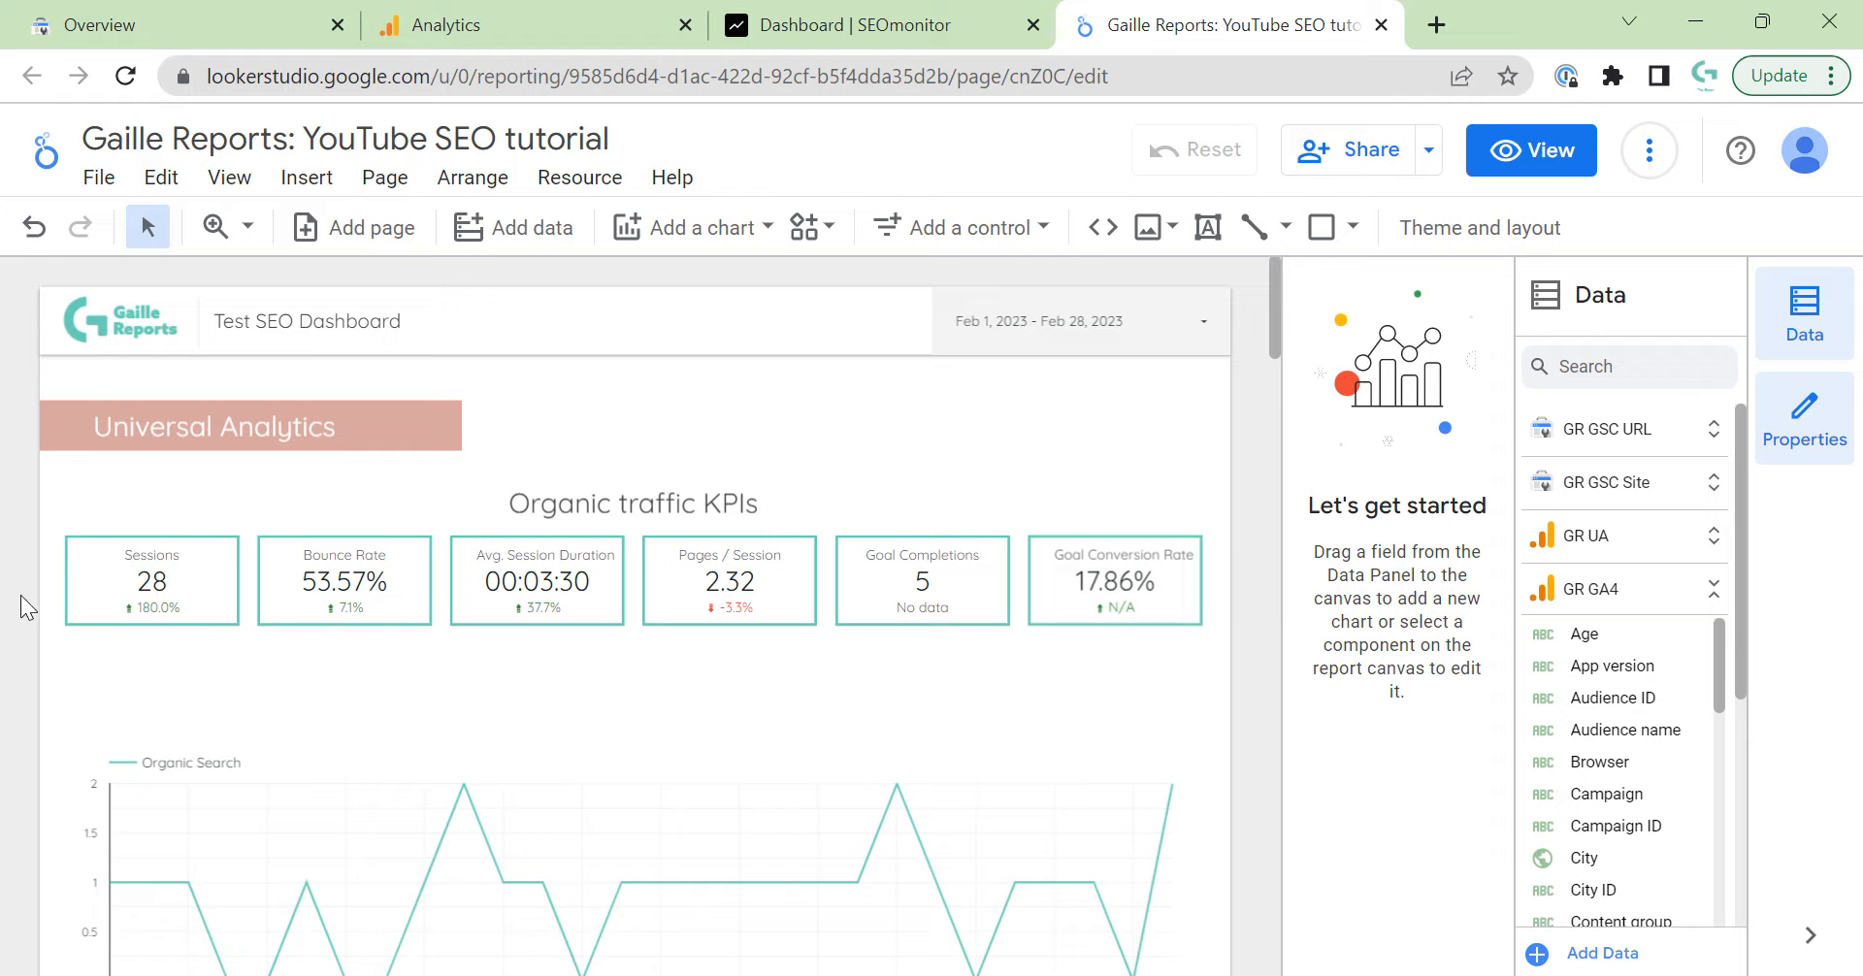
Duplicate the row of six scorecards and line the copies up horizontally with the originals.
left_click_drag(17, 576, 1210, 653)
left_click(163, 563)
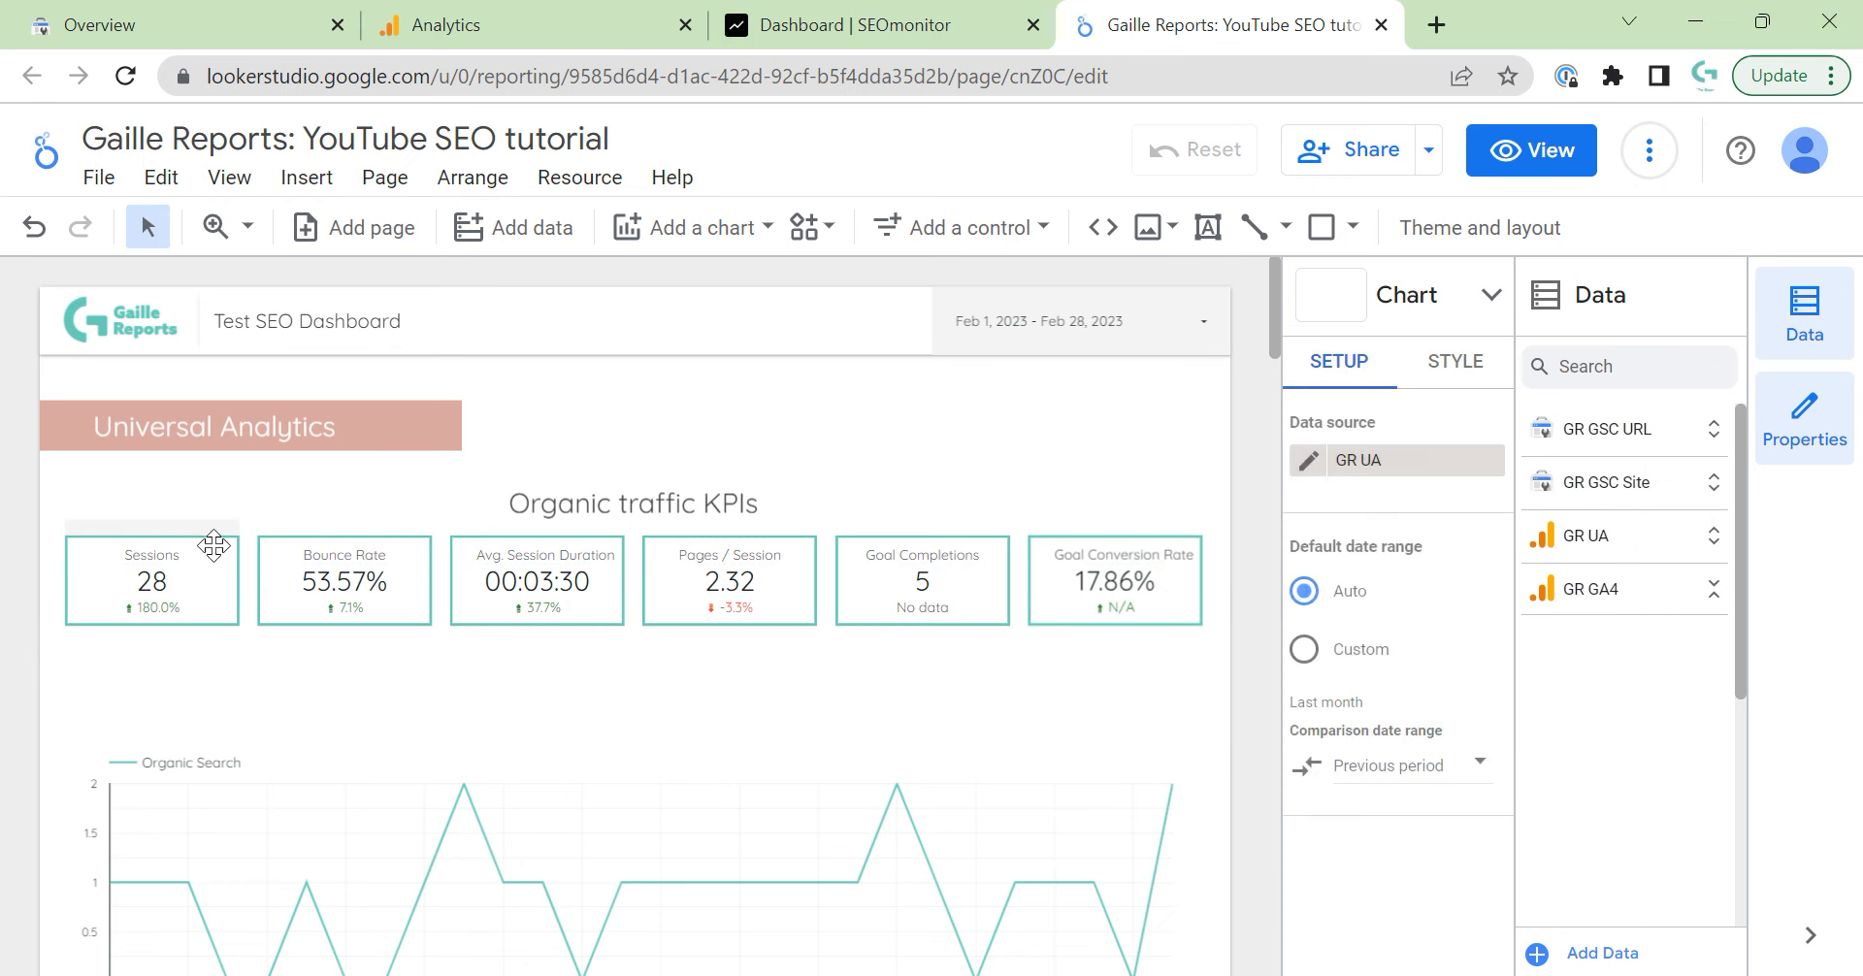
left_click_drag(17, 586, 1198, 599)
key("Right")
key("Right")
key("Right")
key("Right")
key("Right")
key("Right")
key("Right")
key("Right")
key("Right")
key("Right")
key("Right")
key("Right")
key("Right")
key("Right")
key("Right")
key("Right")
key("Right")
key("Right")
key("Right")
key("Right")
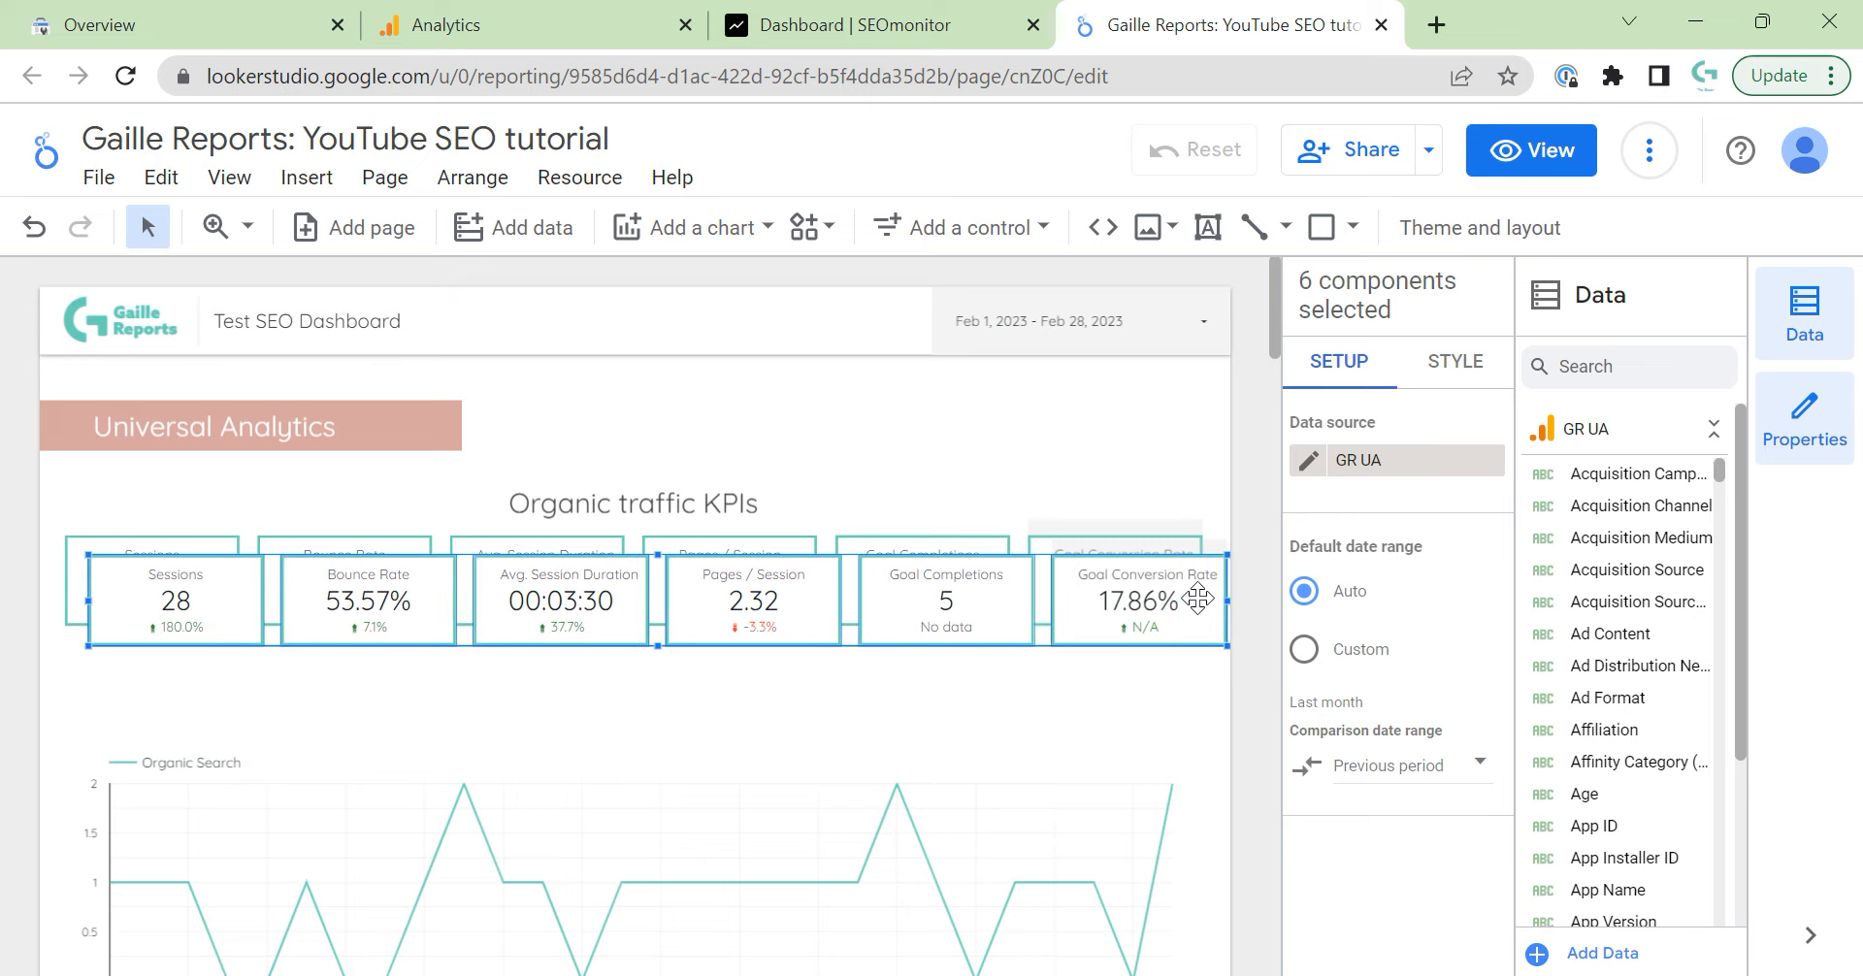
key("Left")
key("Left")
key("Left")
key("Left")
key("Left")
key("Left")
key("Left")
key("Left")
key("Left")
key("Left")
key("Left")
key("Left")
key("Left")
key("Left")
key("Left")
key("Left")
key("Left")
key("Left")
key("Left")
key("Left")
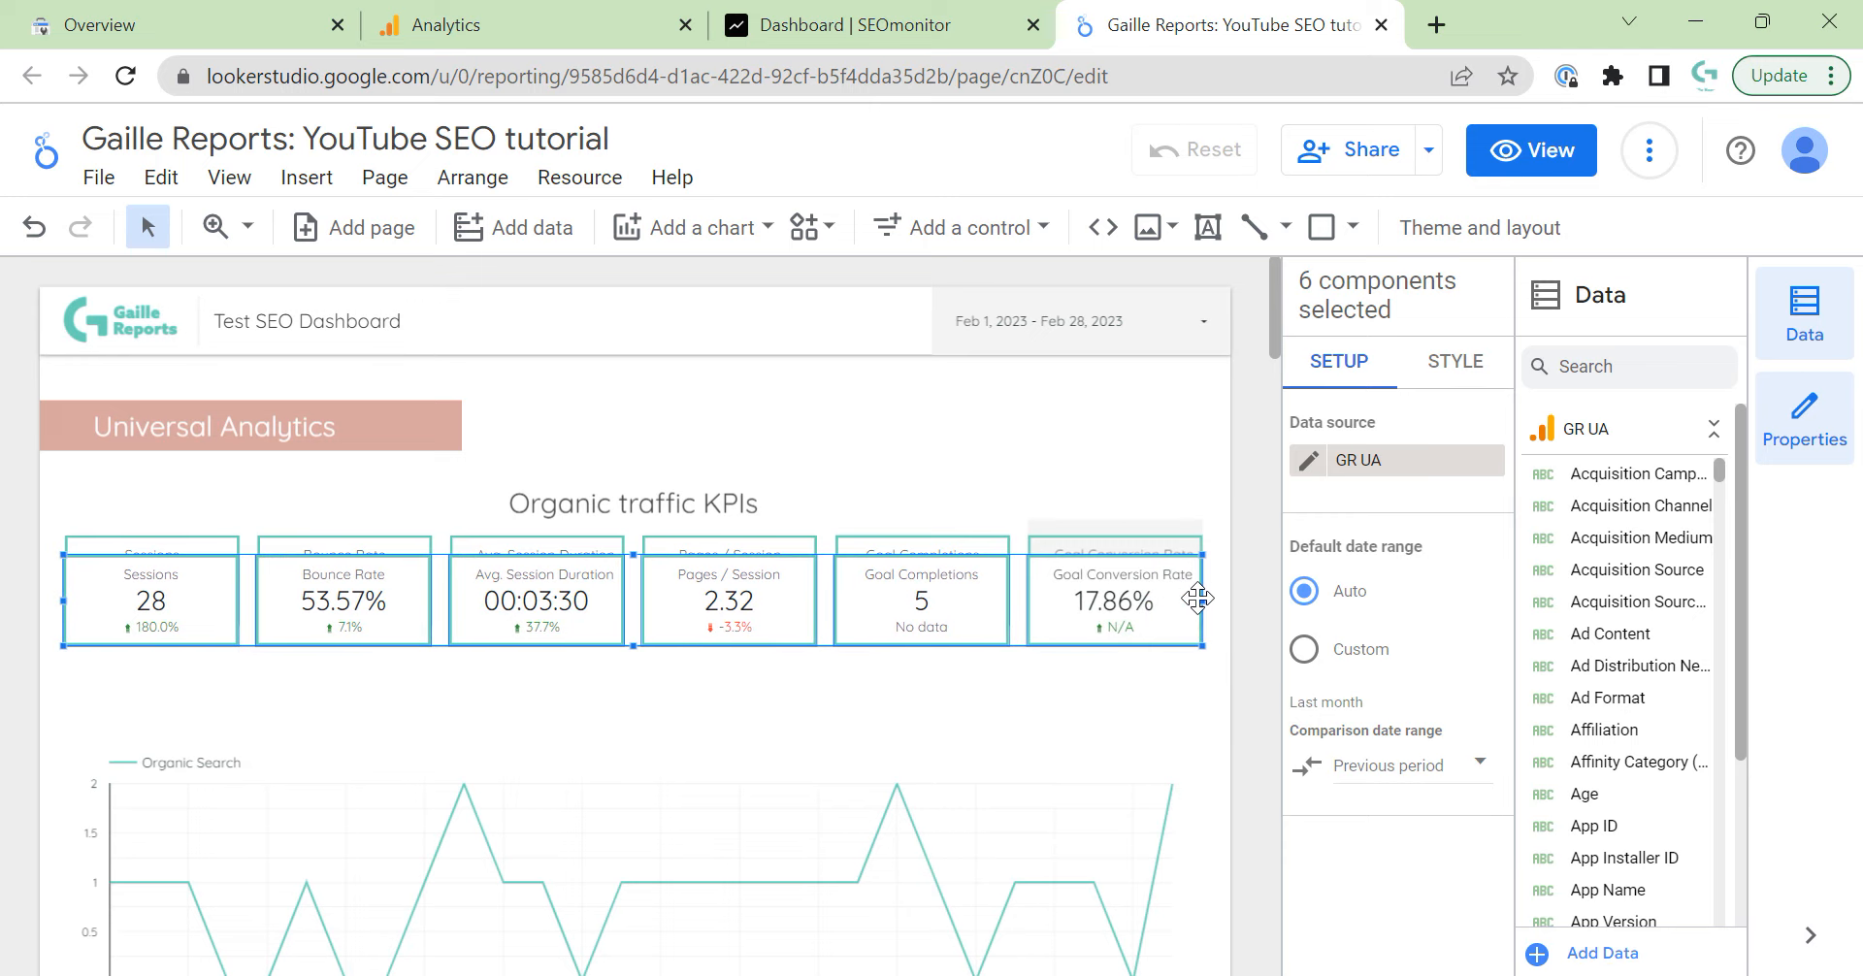
Move the duplicated scorecard row down so a gap separates it from the original row.
key("Down")
key("Down")
key("Down")
key("Down")
key("Down")
key("Down")
key("Down")
key("Down")
key("Down")
key("Down")
key("Down")
key("Down")
key("Down")
key("Down")
key("Down")
key("Down")
key("Down")
key("Down")
key("Down")
key("Down")
key("Down")
key("Down")
key("Down")
key("Down")
key("Down")
key("Down")
key("Down")
key("Down")
key("Down")
key("Down")
key("Down")
key("Down")
key("Down")
key("Down")
key("Down")
key("Down")
key("Down")
key("Down")
key("Down")
key("Down")
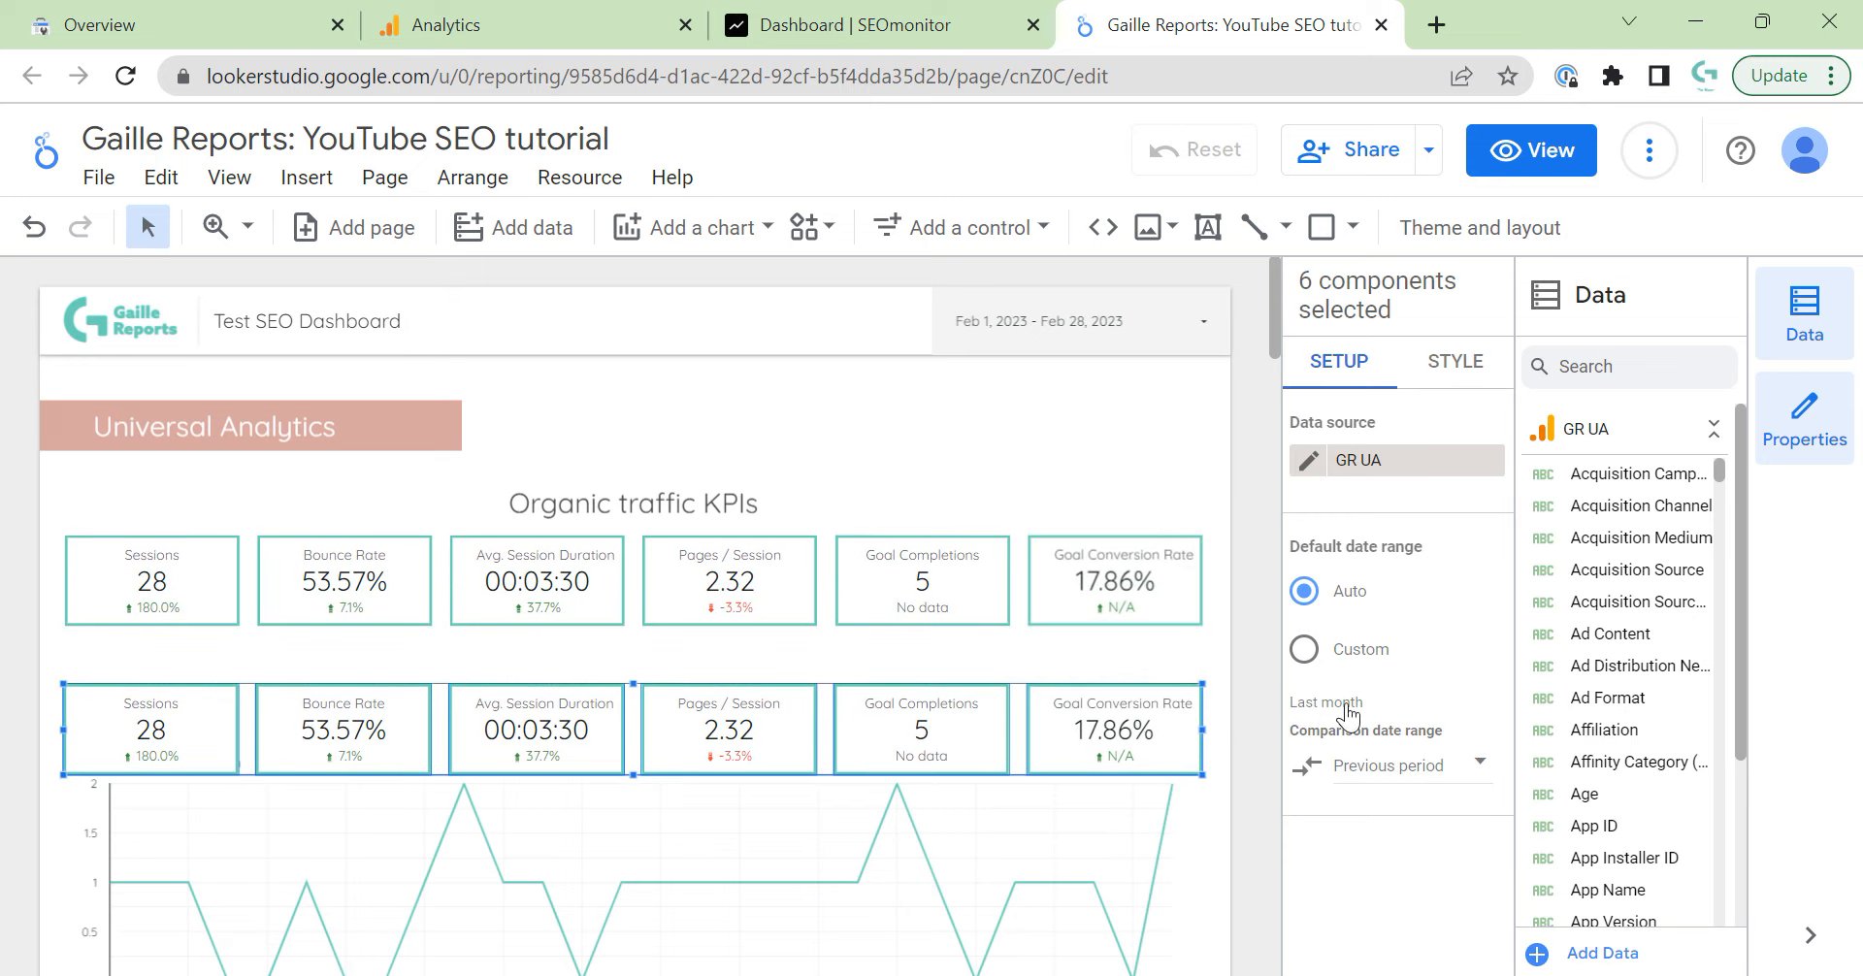
Delete the Organic Search time series chart overlapping the duplicated scorecard row.
left_click(1040, 836)
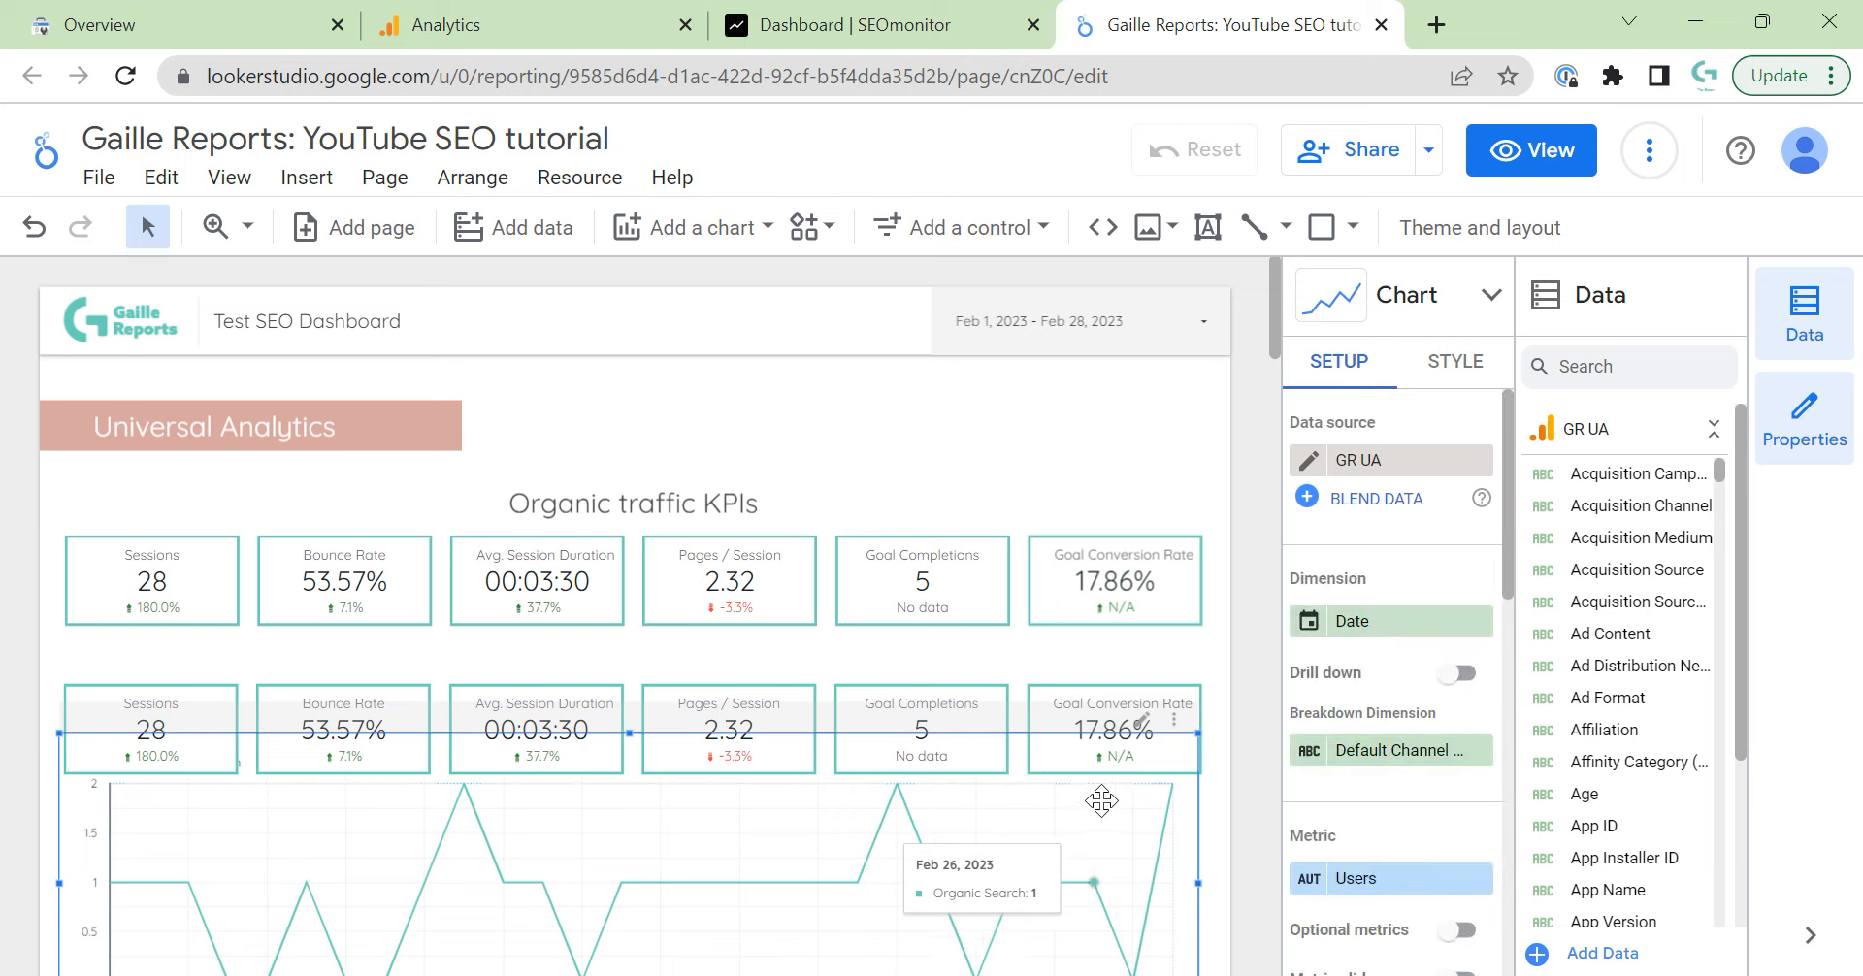
left_click(1213, 820)
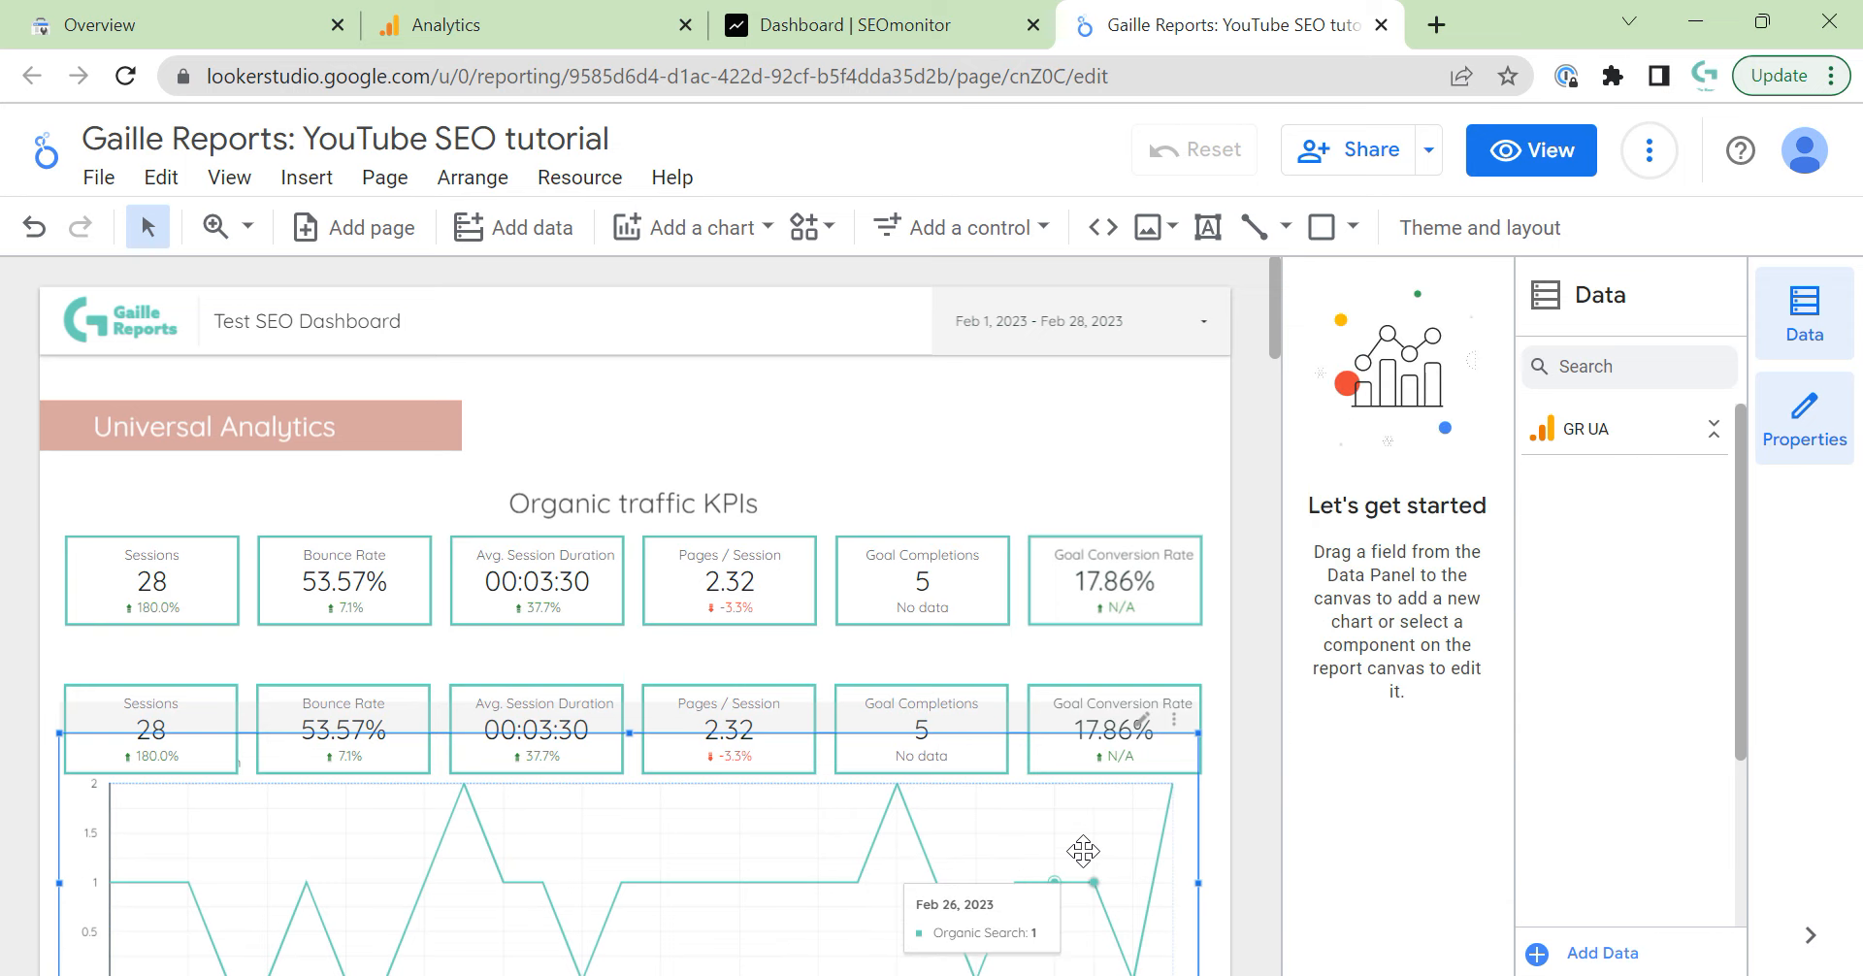
left_click(1165, 719)
Add a text box reading "Organic traffic" above the second scorecard row and reduce its height to fit the text.
left_click(1208, 227)
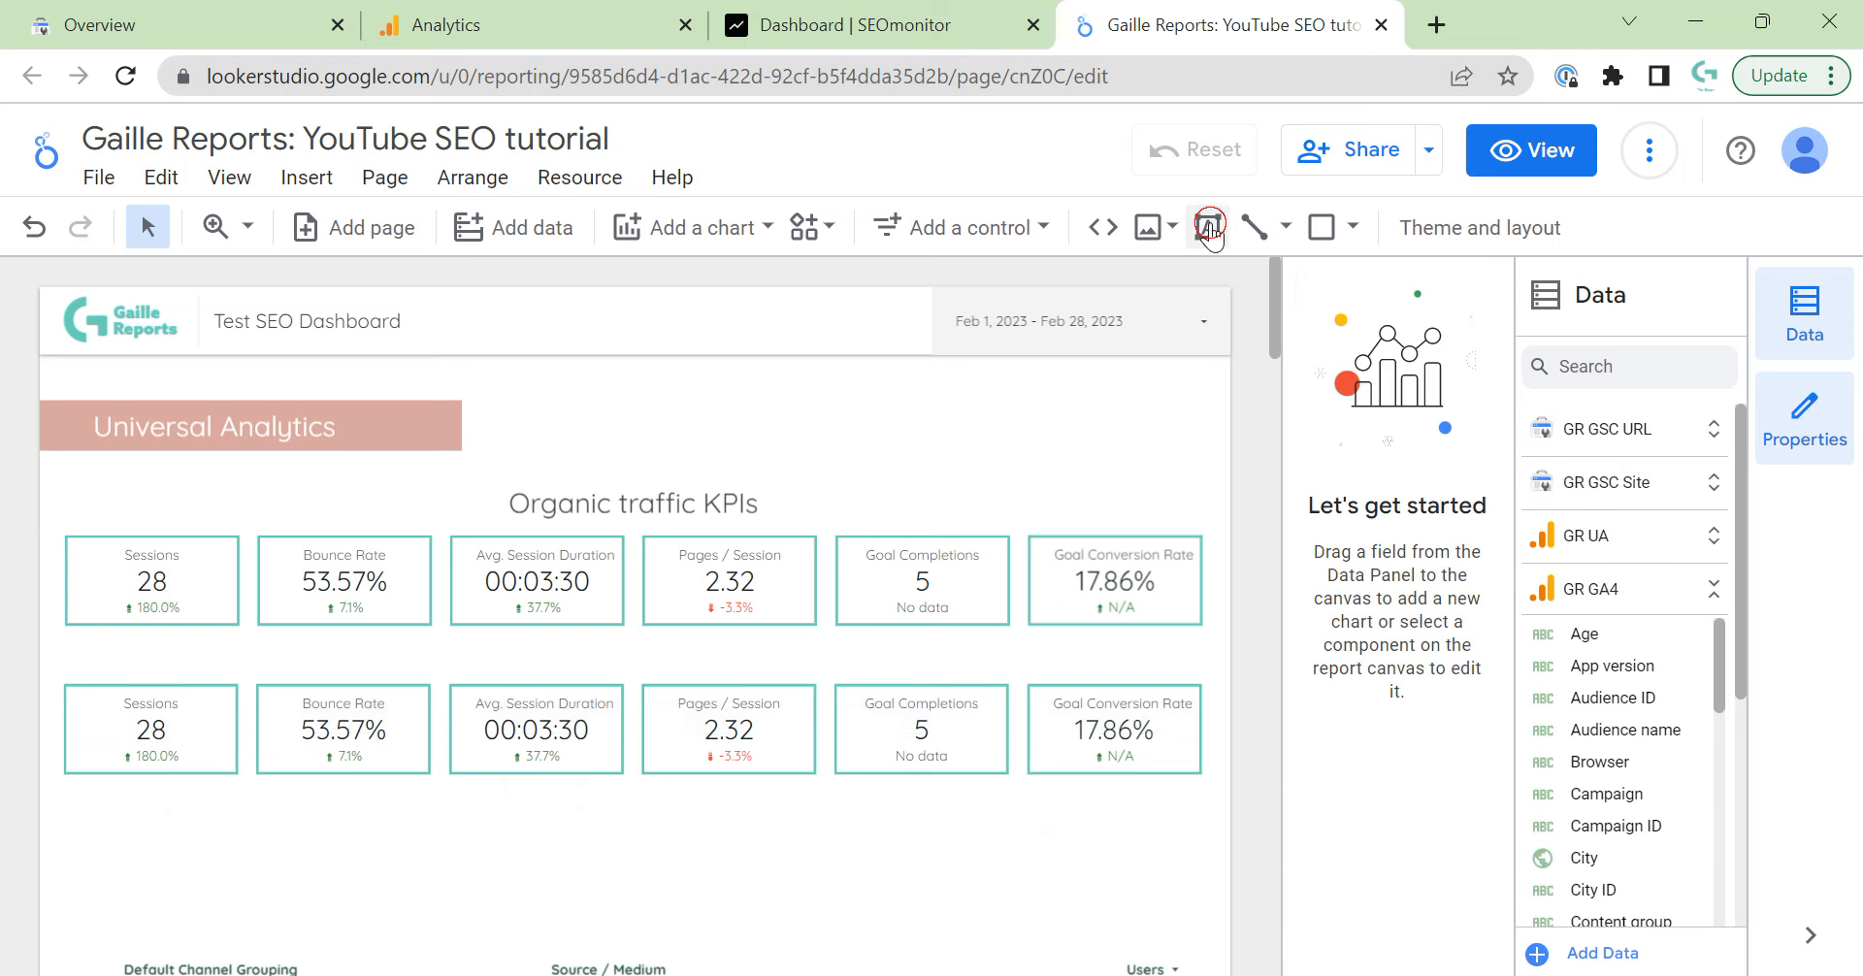
left_click_drag(47, 665, 462, 708)
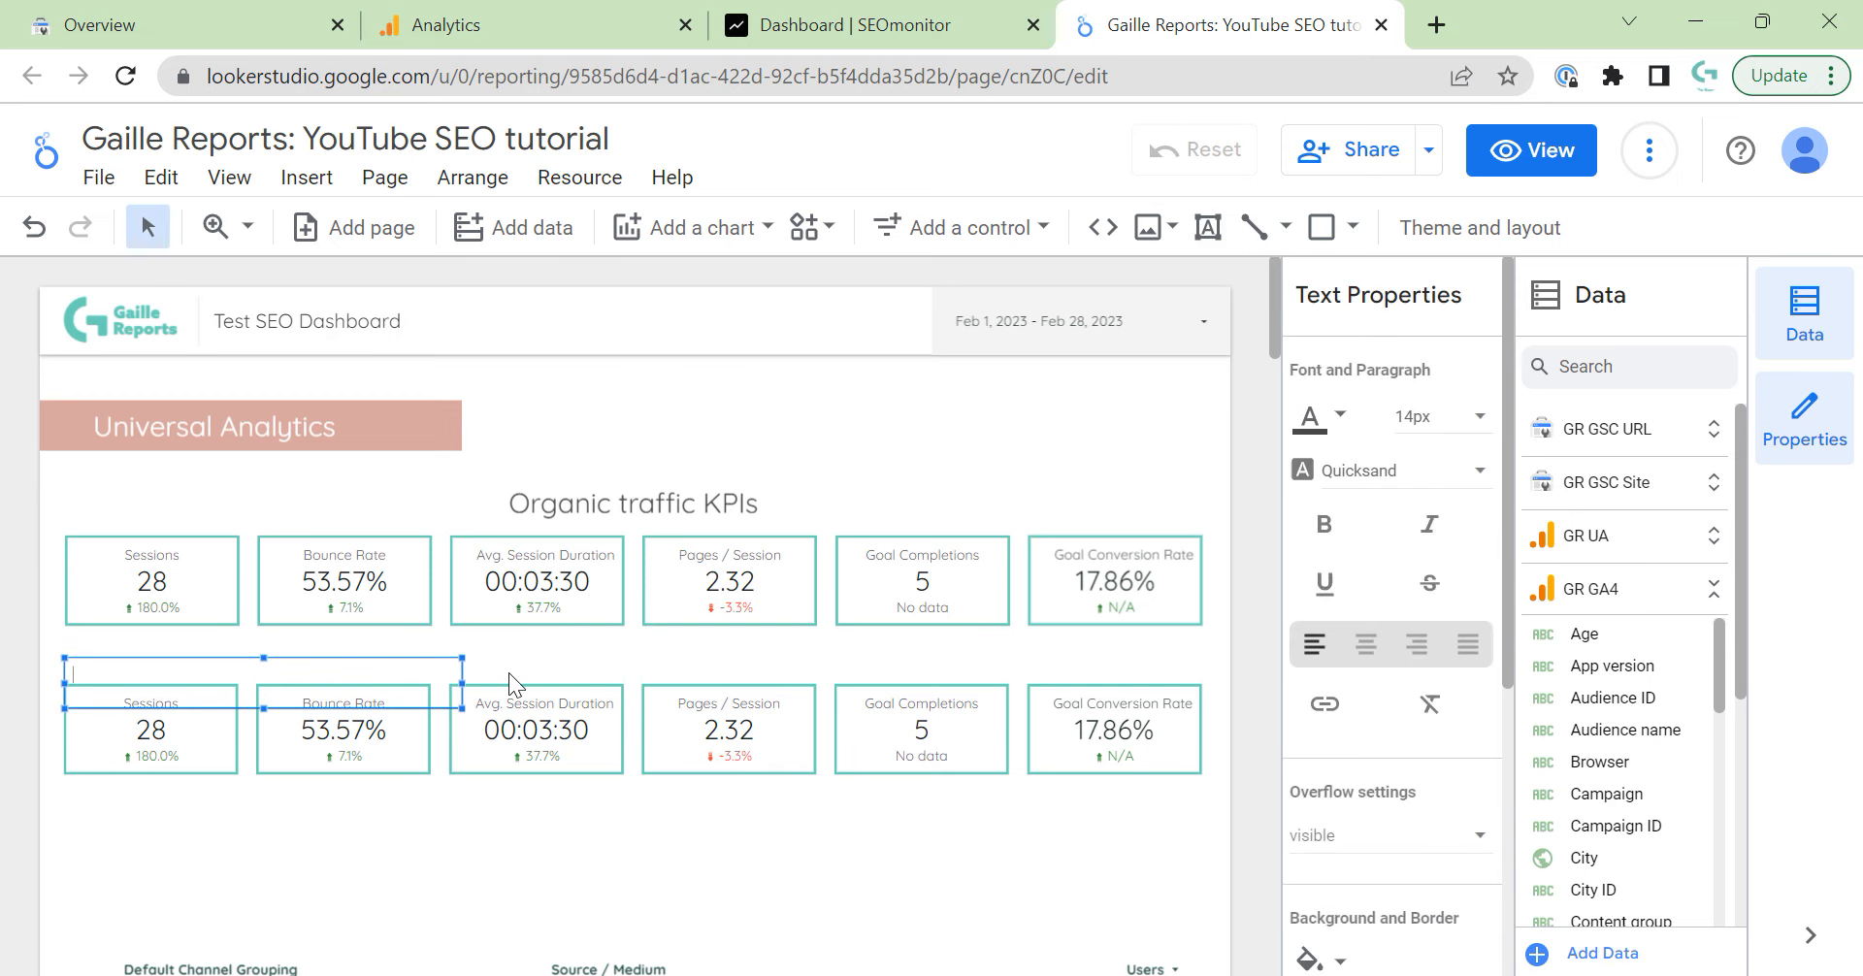
type("Organic traffic")
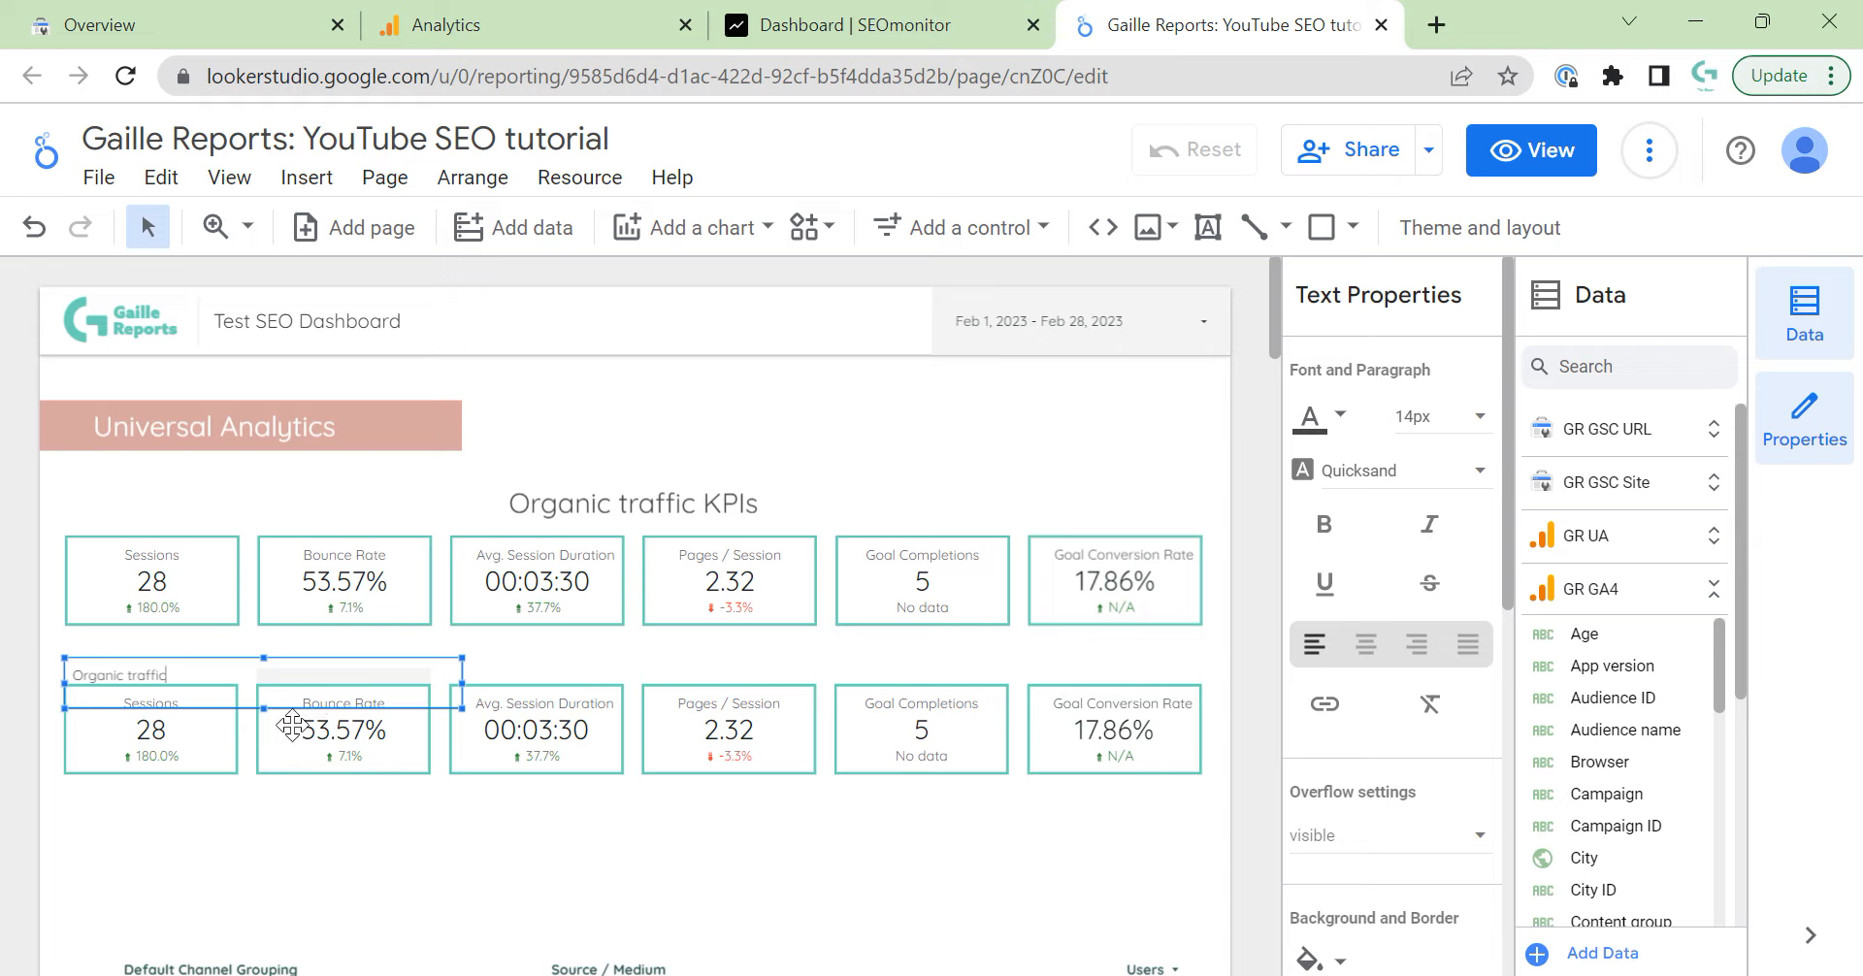
left_click(261, 708)
left_click_drag(261, 709, 264, 692)
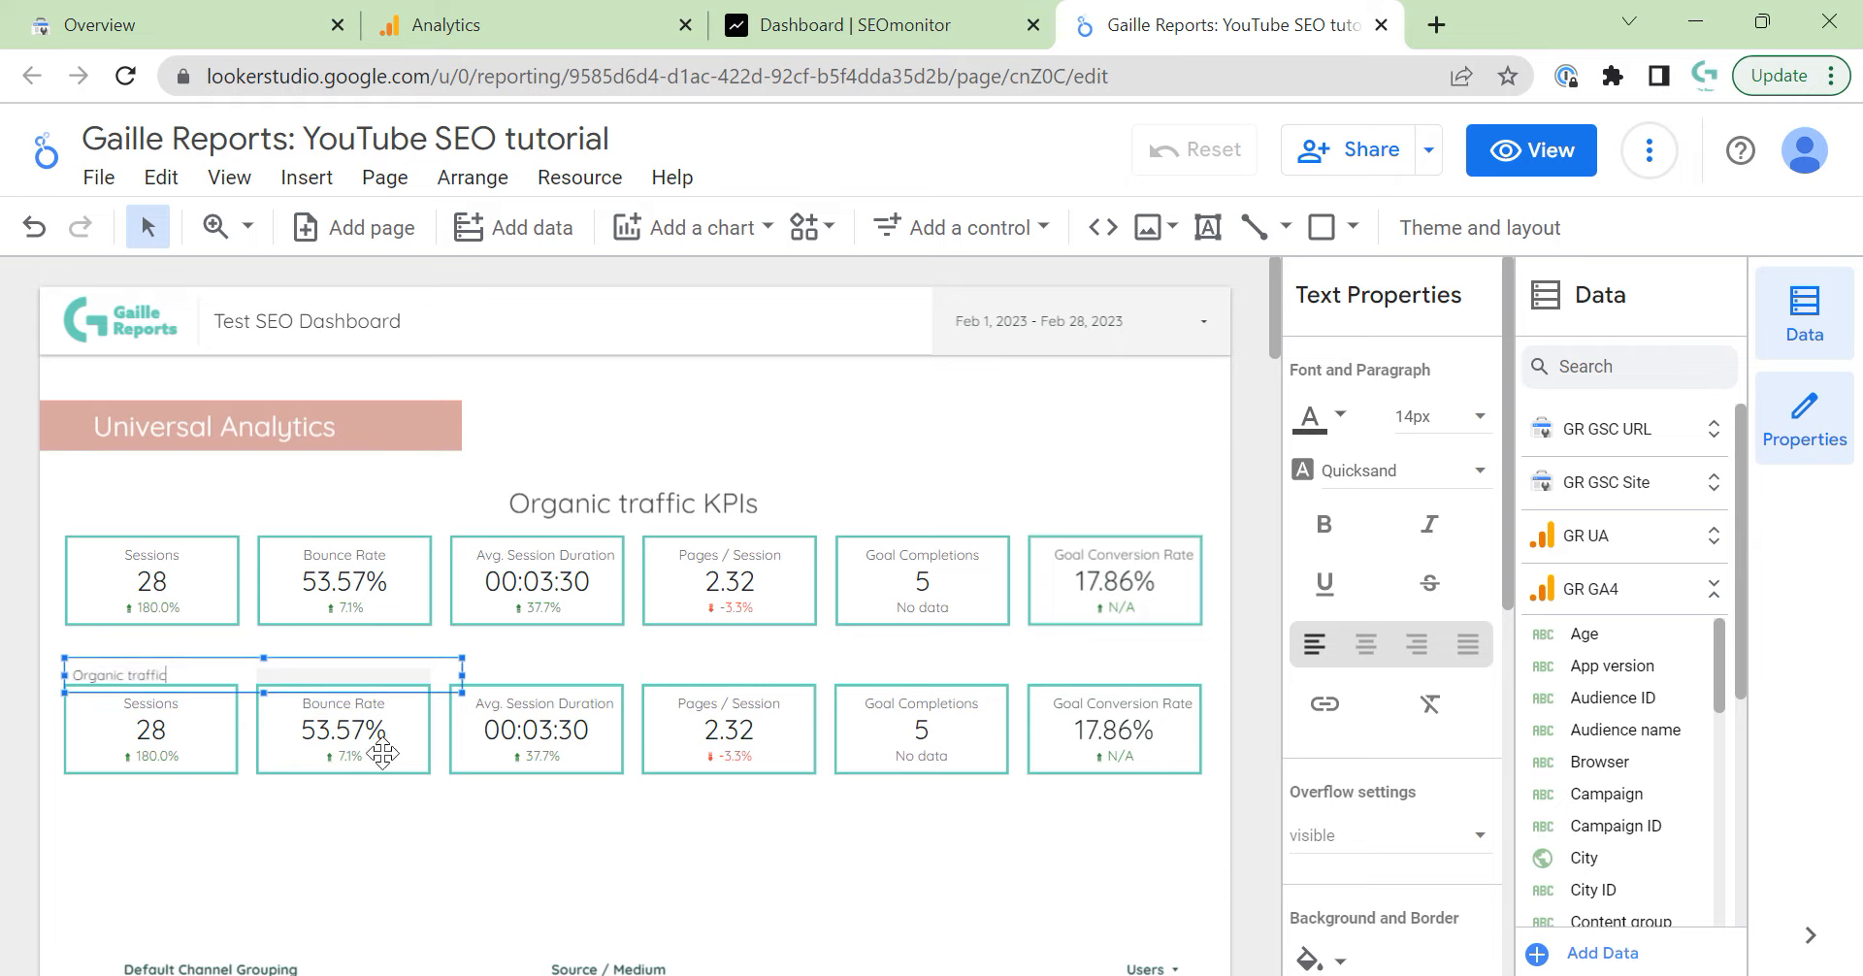
key("Escape")
Move the Organic traffic label up so it sits directly above the first scorecard row.
left_click(188, 669)
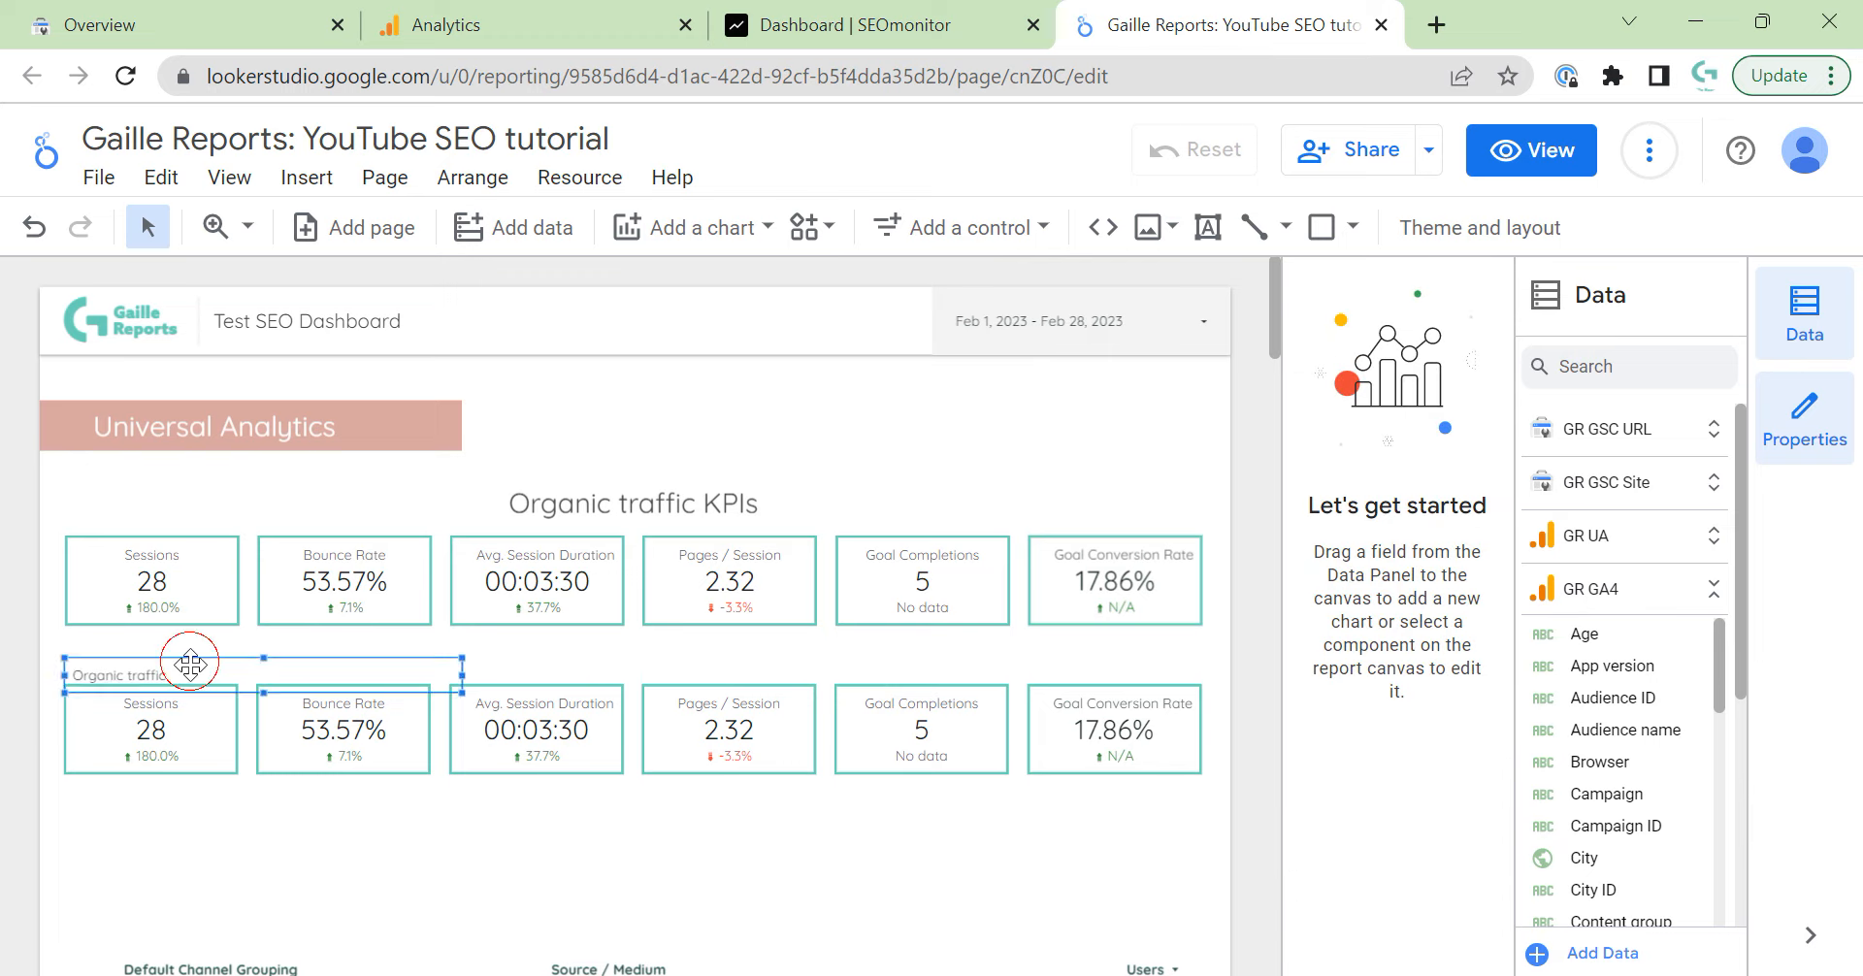
key("Up")
key("Up")
key("Up")
key("Up")
key("Up")
key("Up")
key("Up")
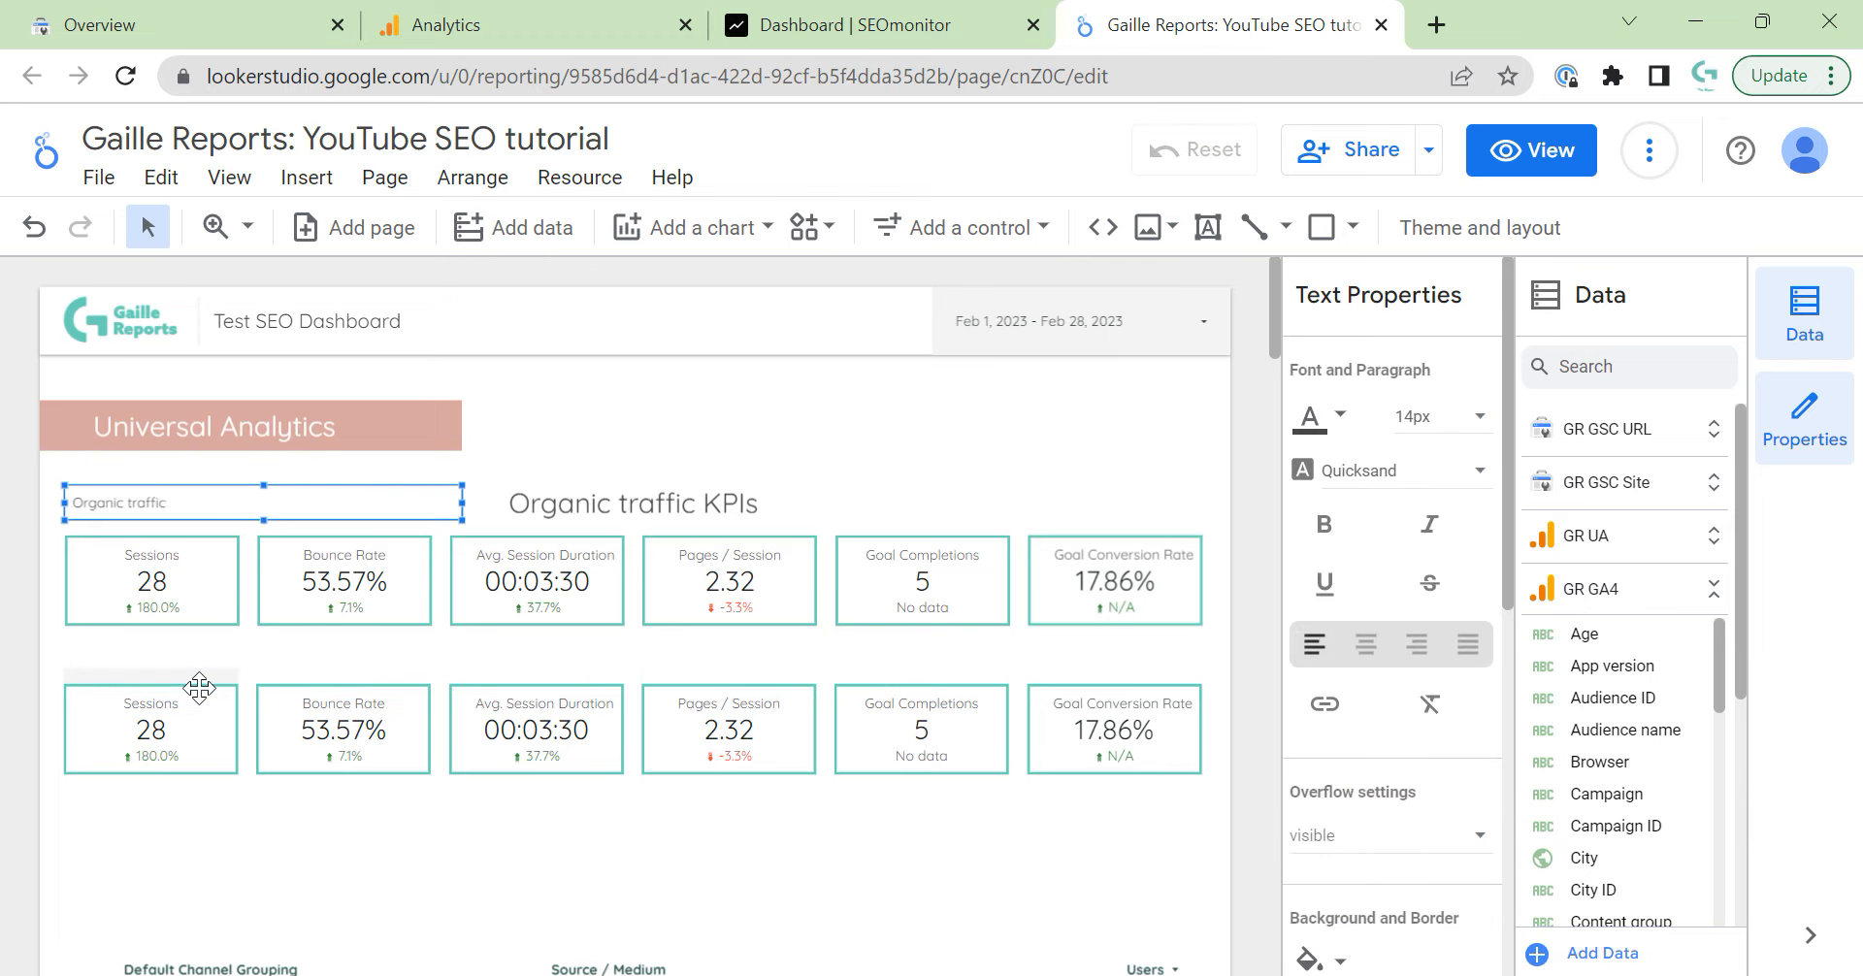
key("Down")
key("Down")
key("Down")
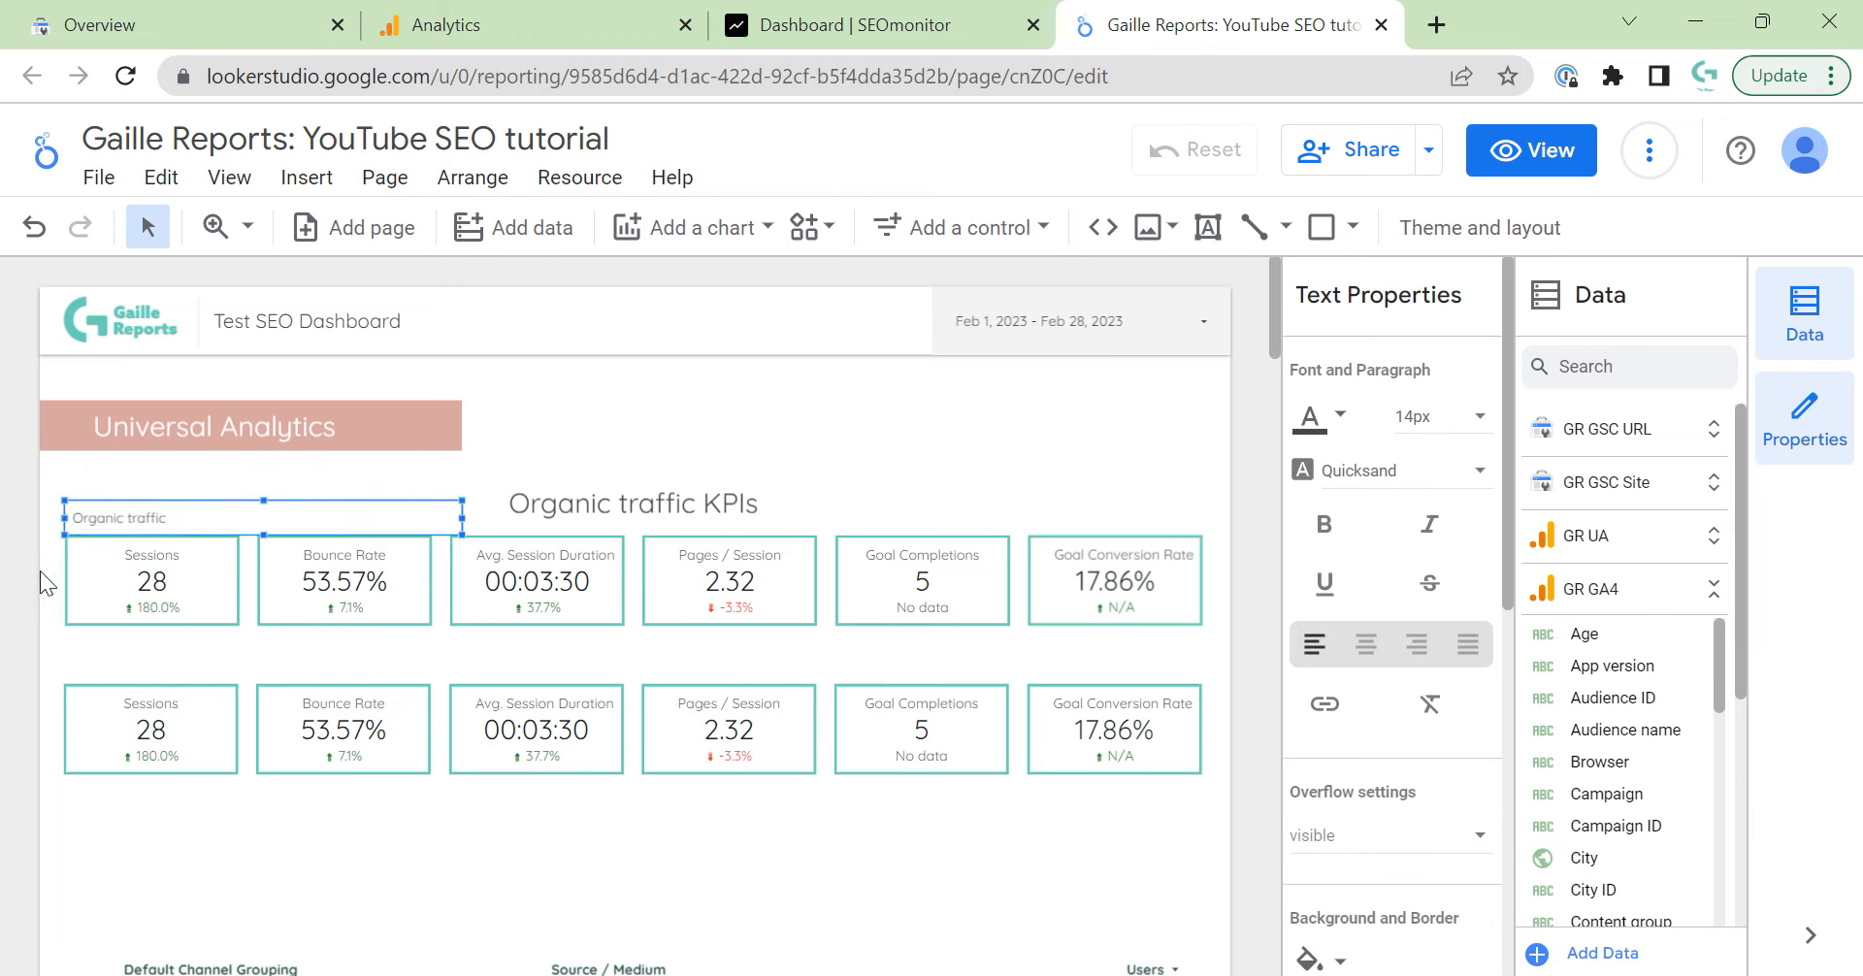
Shift the Organic traffic label and the first scorecard row down together, just below the Organic traffic KPIs heading.
left_click_drag(35, 507, 1155, 621)
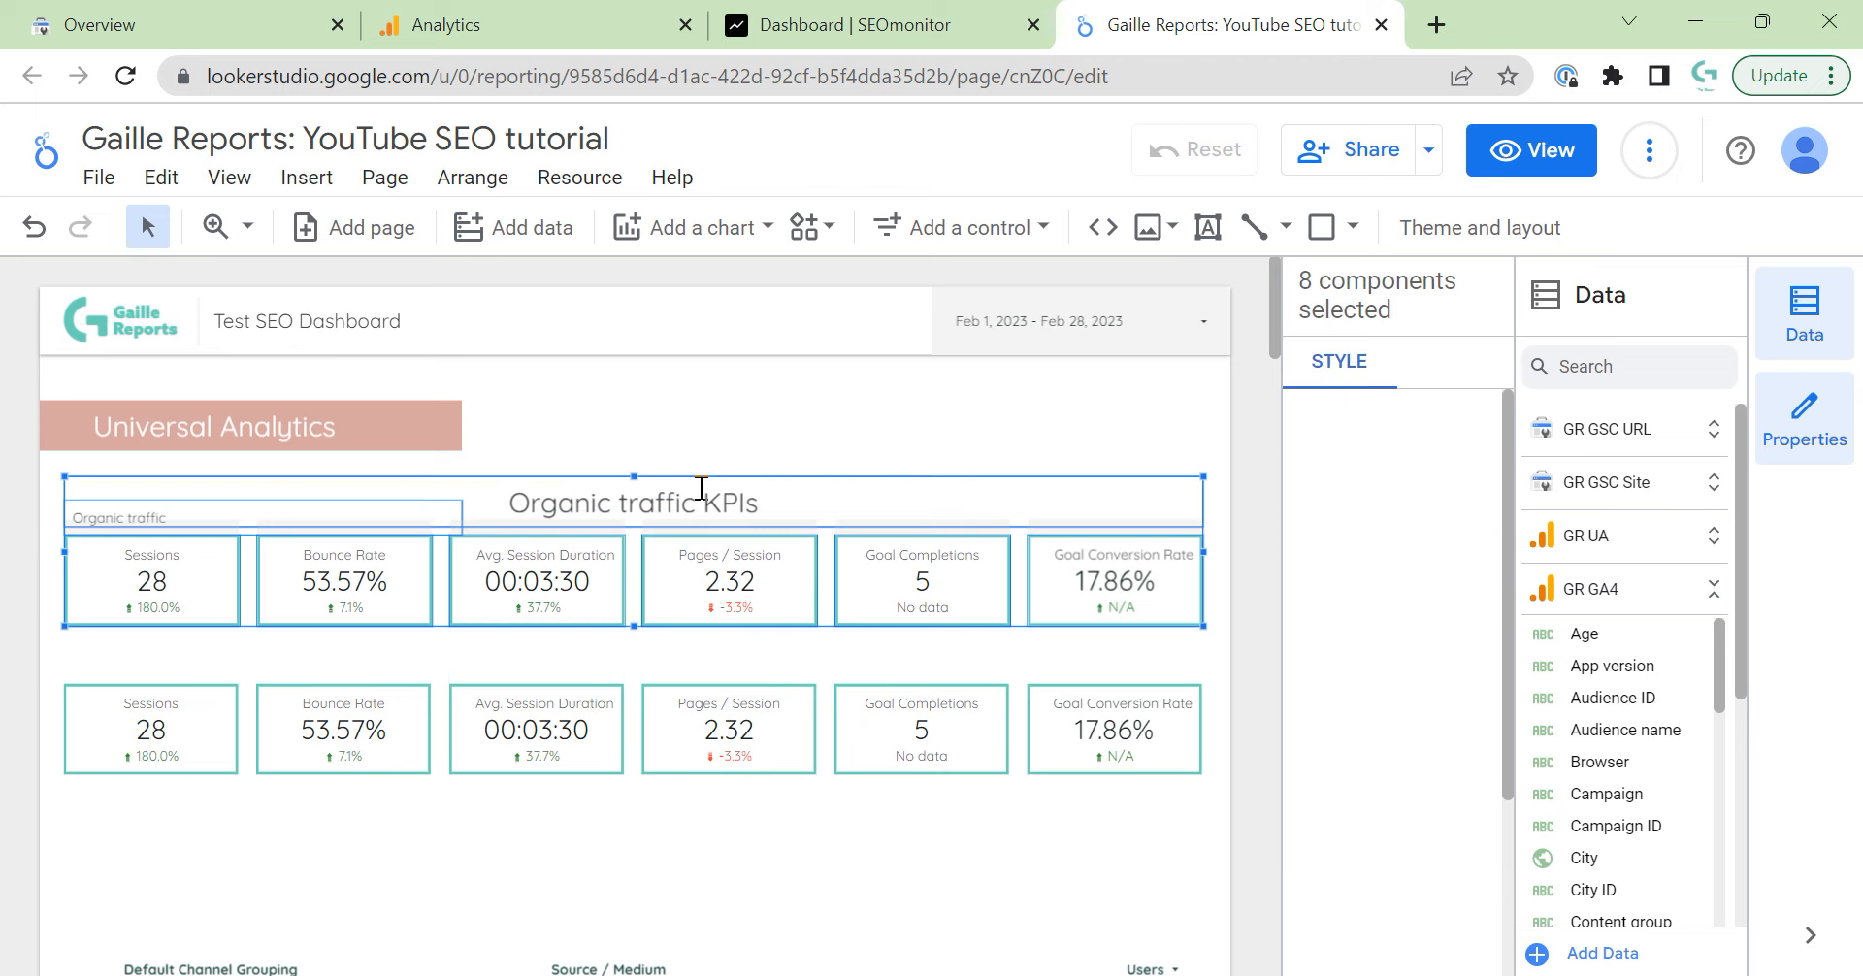
left_click(715, 482, "ctrl")
key("Down")
key("Down")
key("Down")
key("Down")
key("Down")
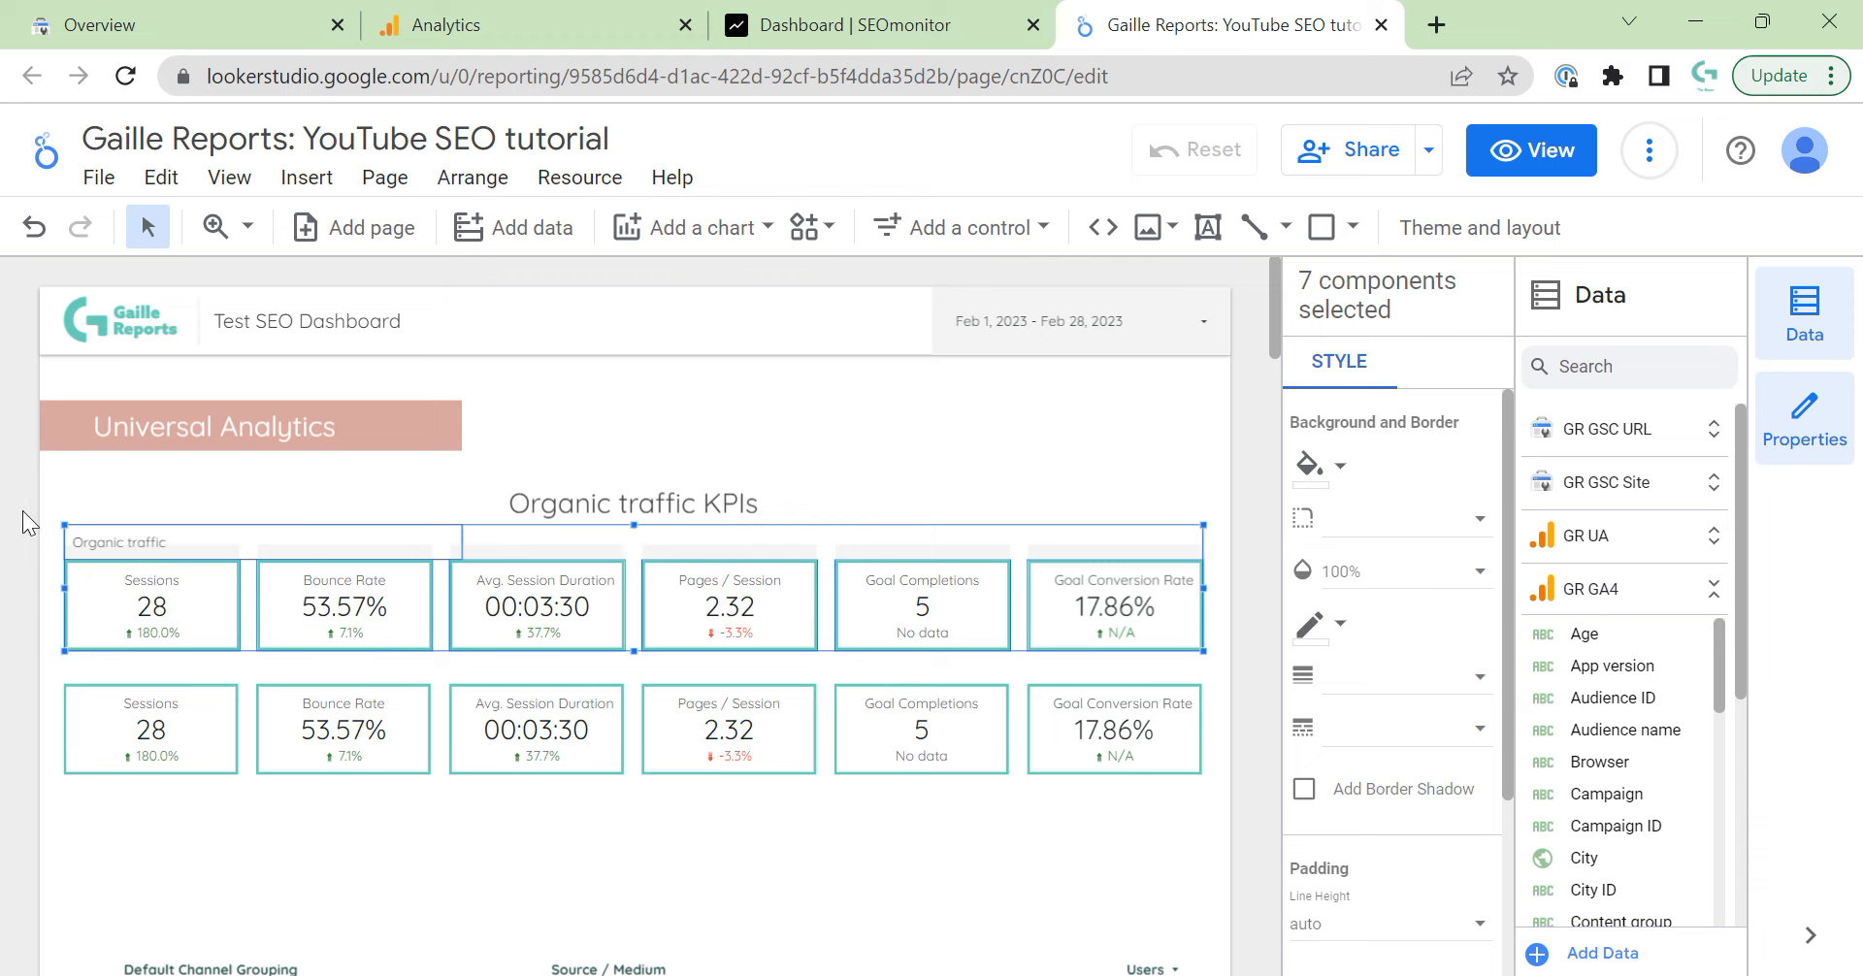
Duplicate the Organic traffic label and place the copy directly above the second scorecard row, aligned with the original label.
left_click(104, 556)
left_click(262, 536)
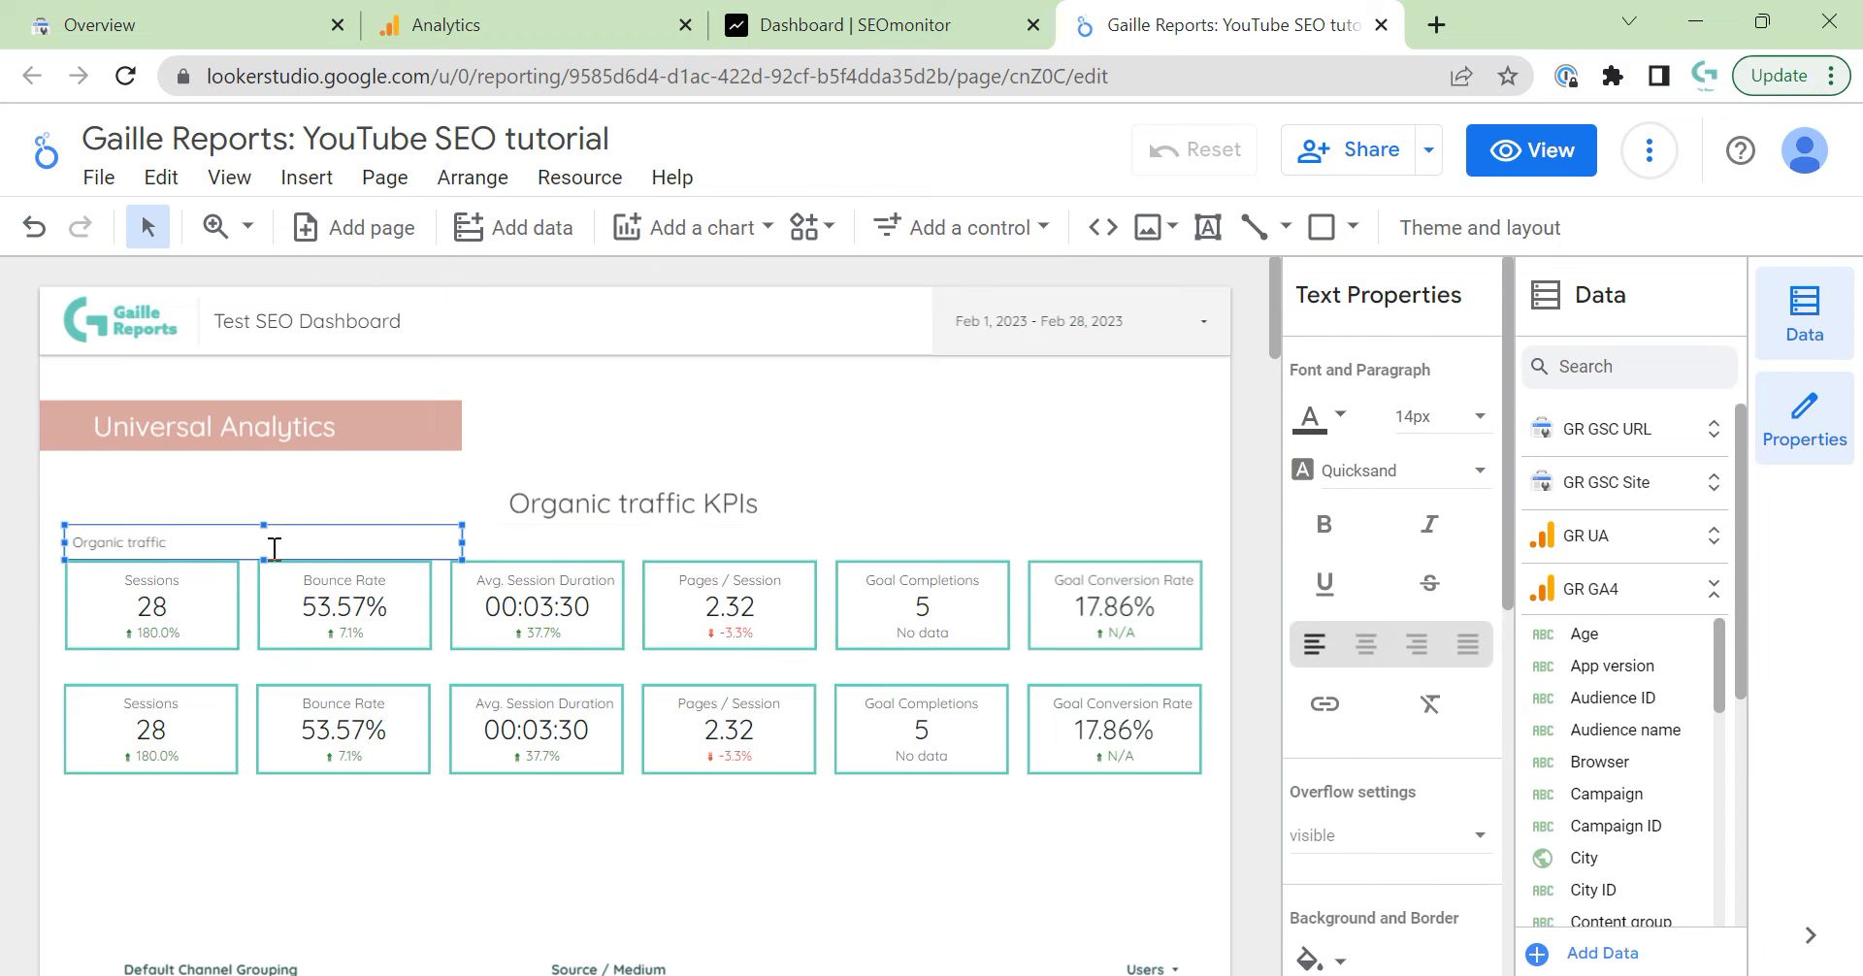
key("ctrl+d")
key("Down")
key("Down")
key("Down")
key("Down")
key("Down")
key("Down")
key("Down")
key("Down")
key("Down")
key("Down")
key("Down")
key("Down")
key("Down")
key("Down")
key("Down")
key("Down")
key("Down")
key("Down")
key("Down")
key("Down")
key("Up")
key("Up")
key("Up")
key("Up")
key("Up")
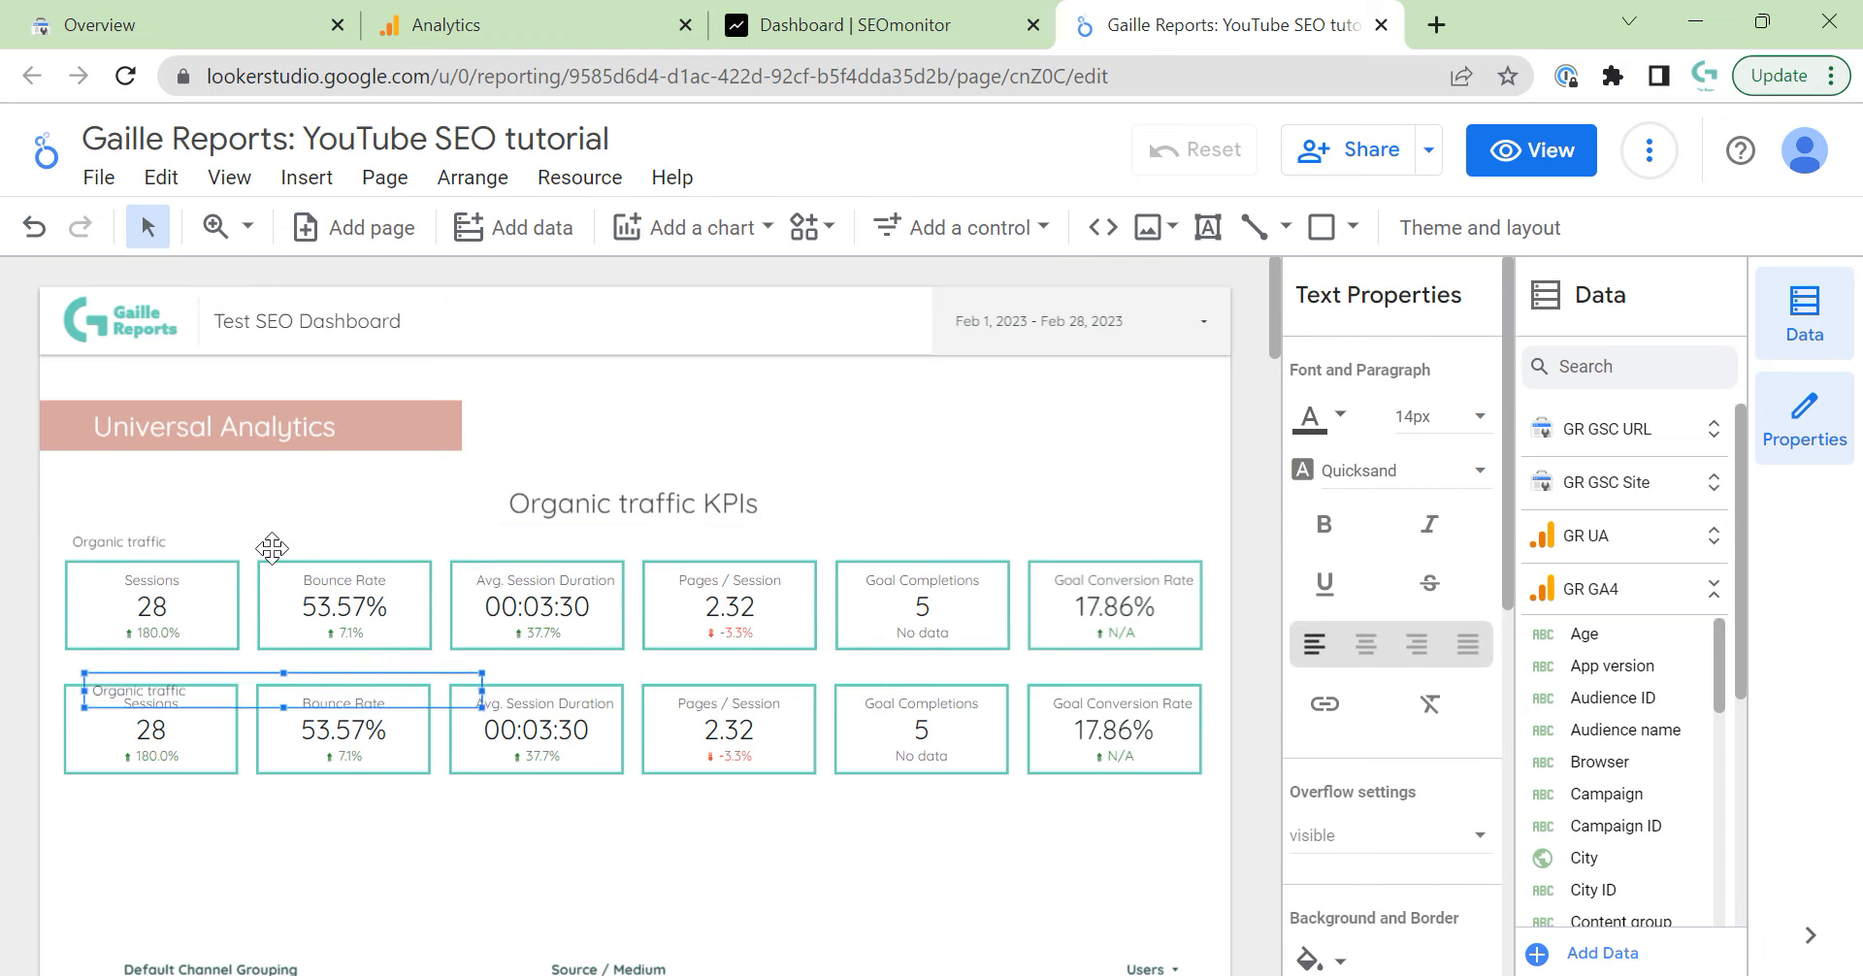
key("Up")
key("Up")
key("Left")
key("Left")
key("Left")
key("Left")
key("Left")
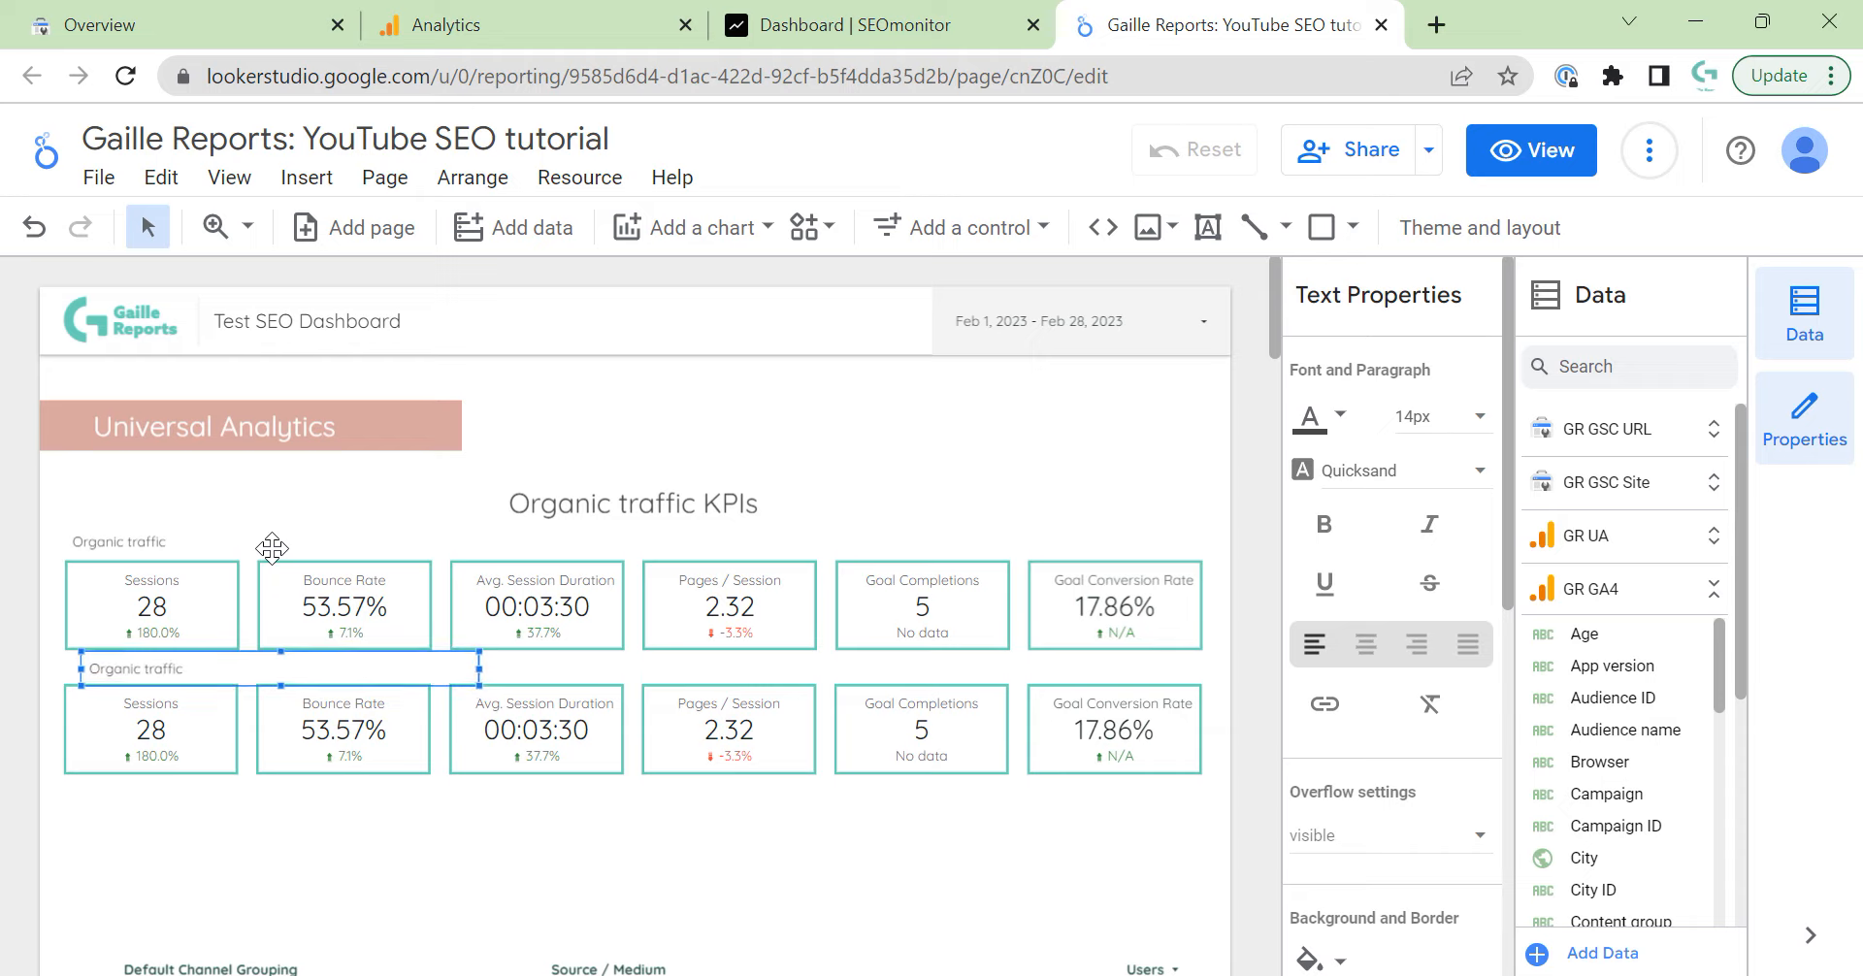
key("Right")
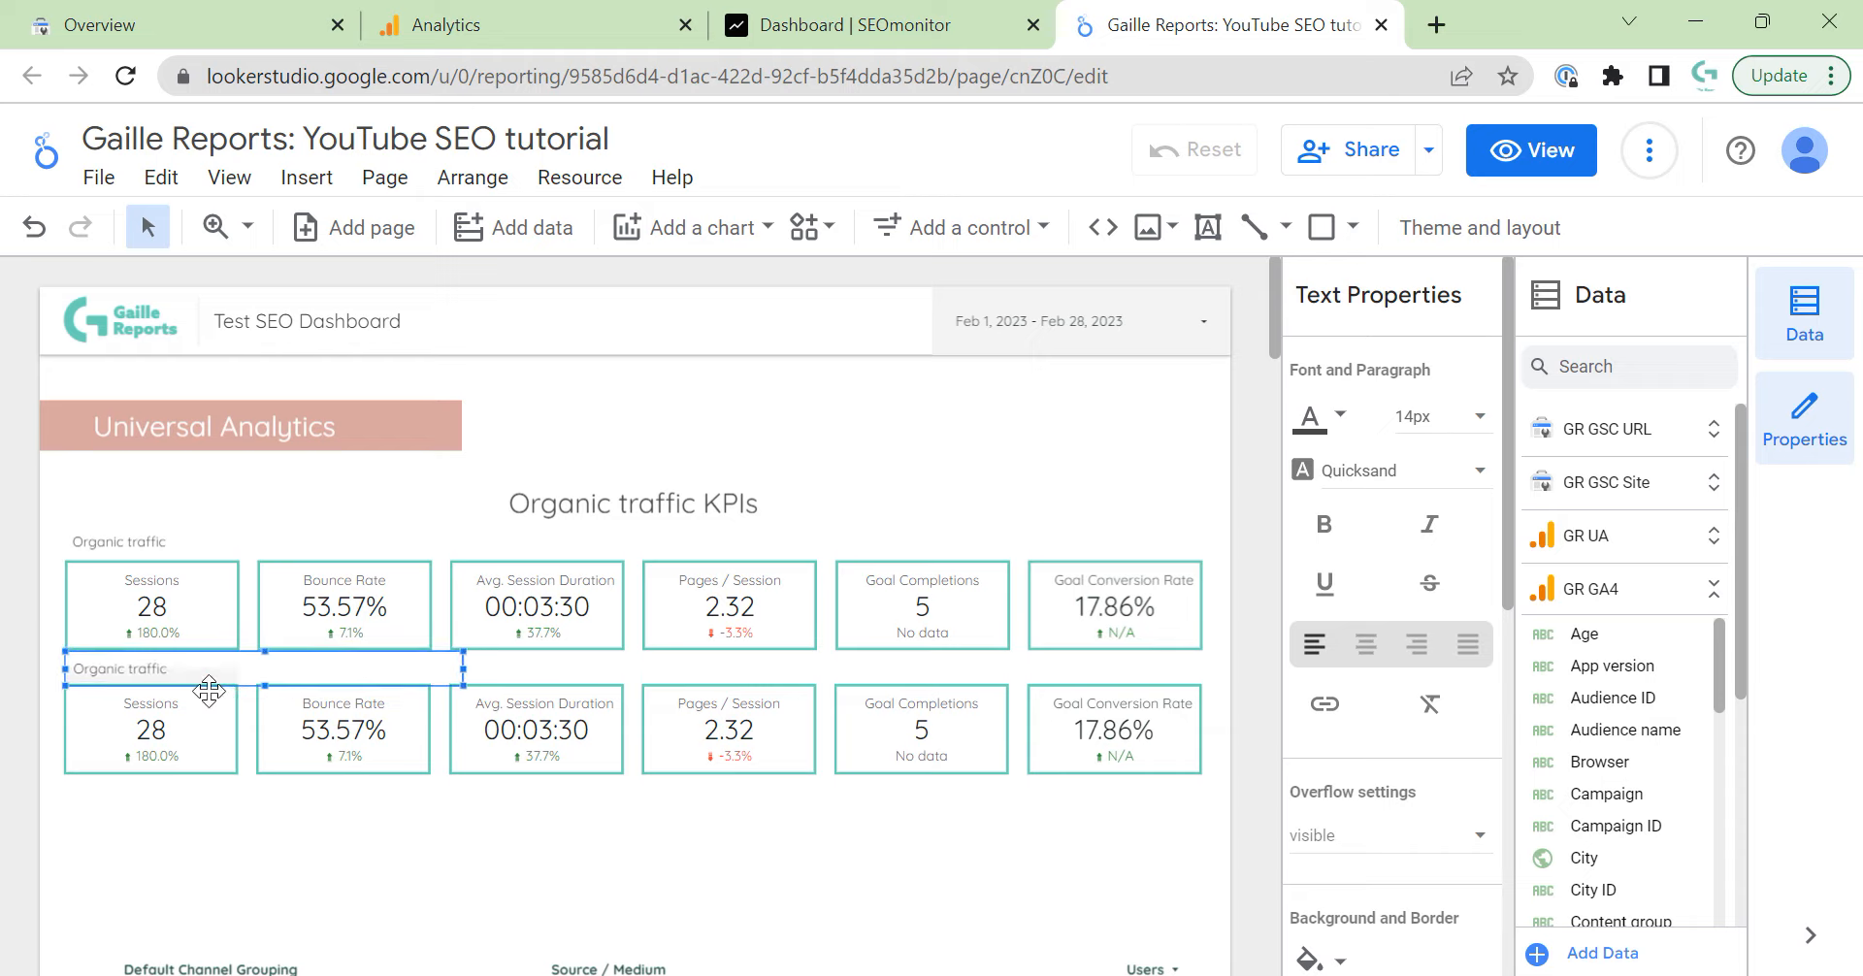
Extend the text of the label above the second scorecard row to read "Organic traffic vs All website data".
double_click(265, 669)
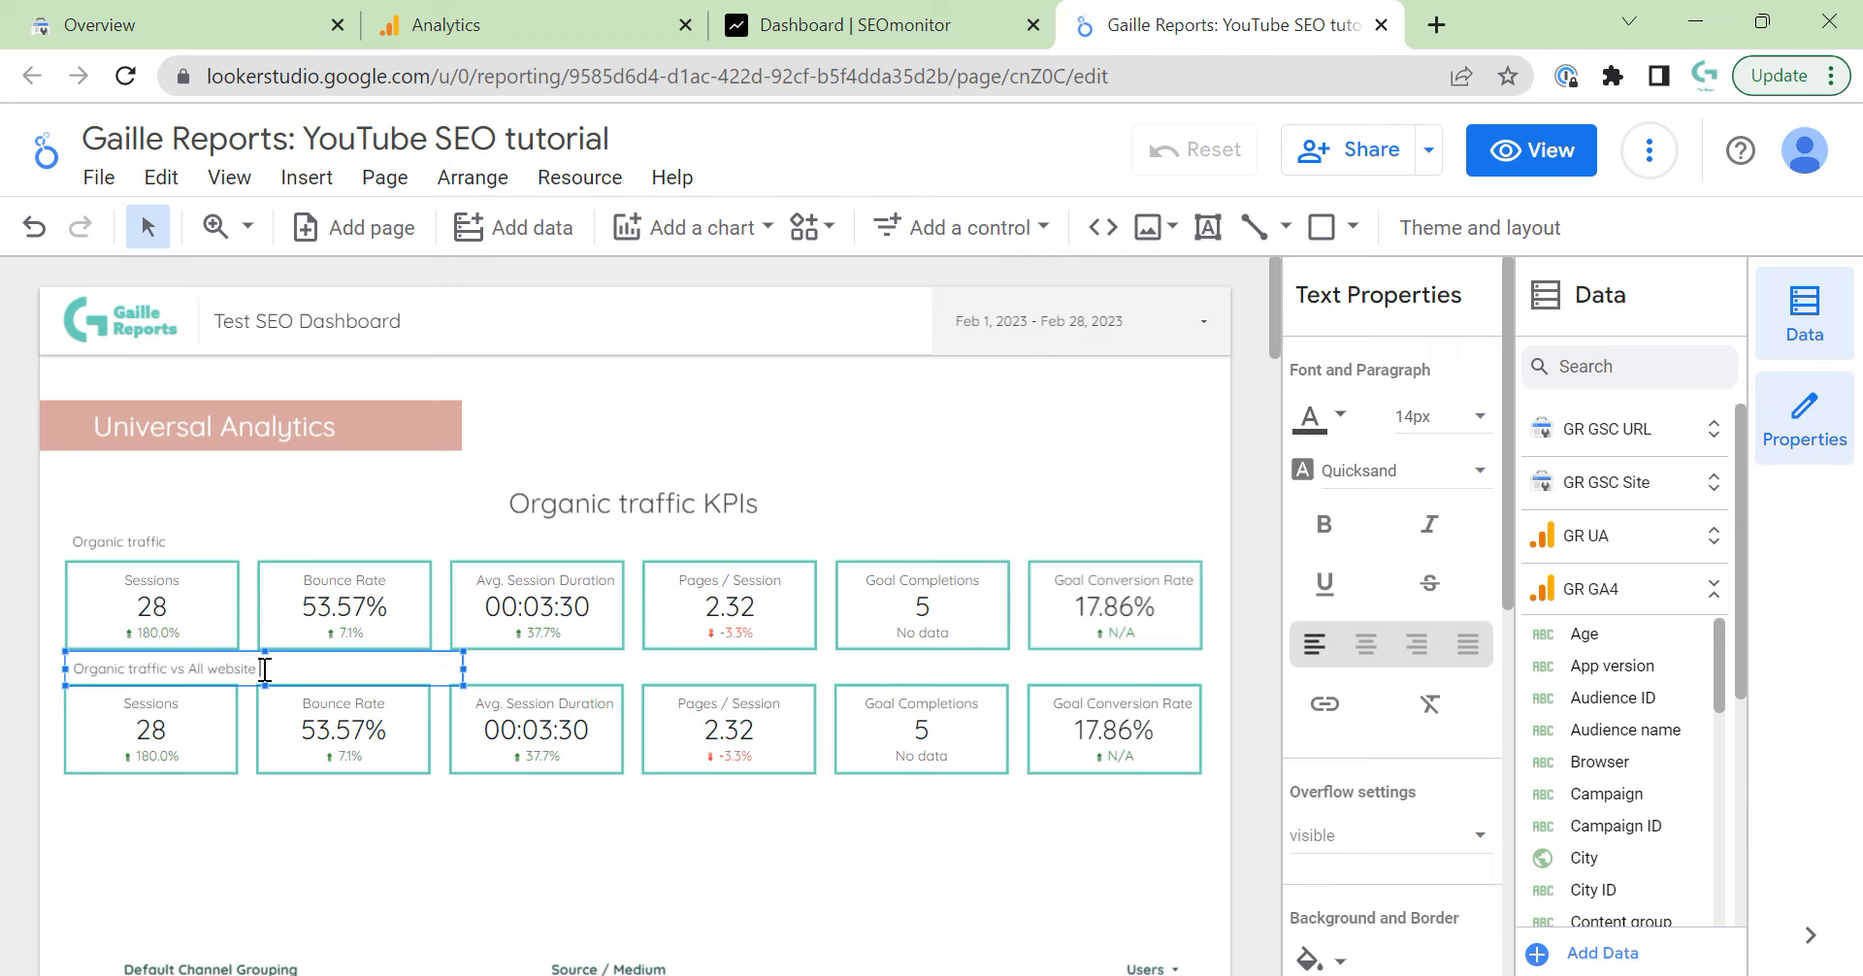
type("vs All website data")
left_click(309, 852)
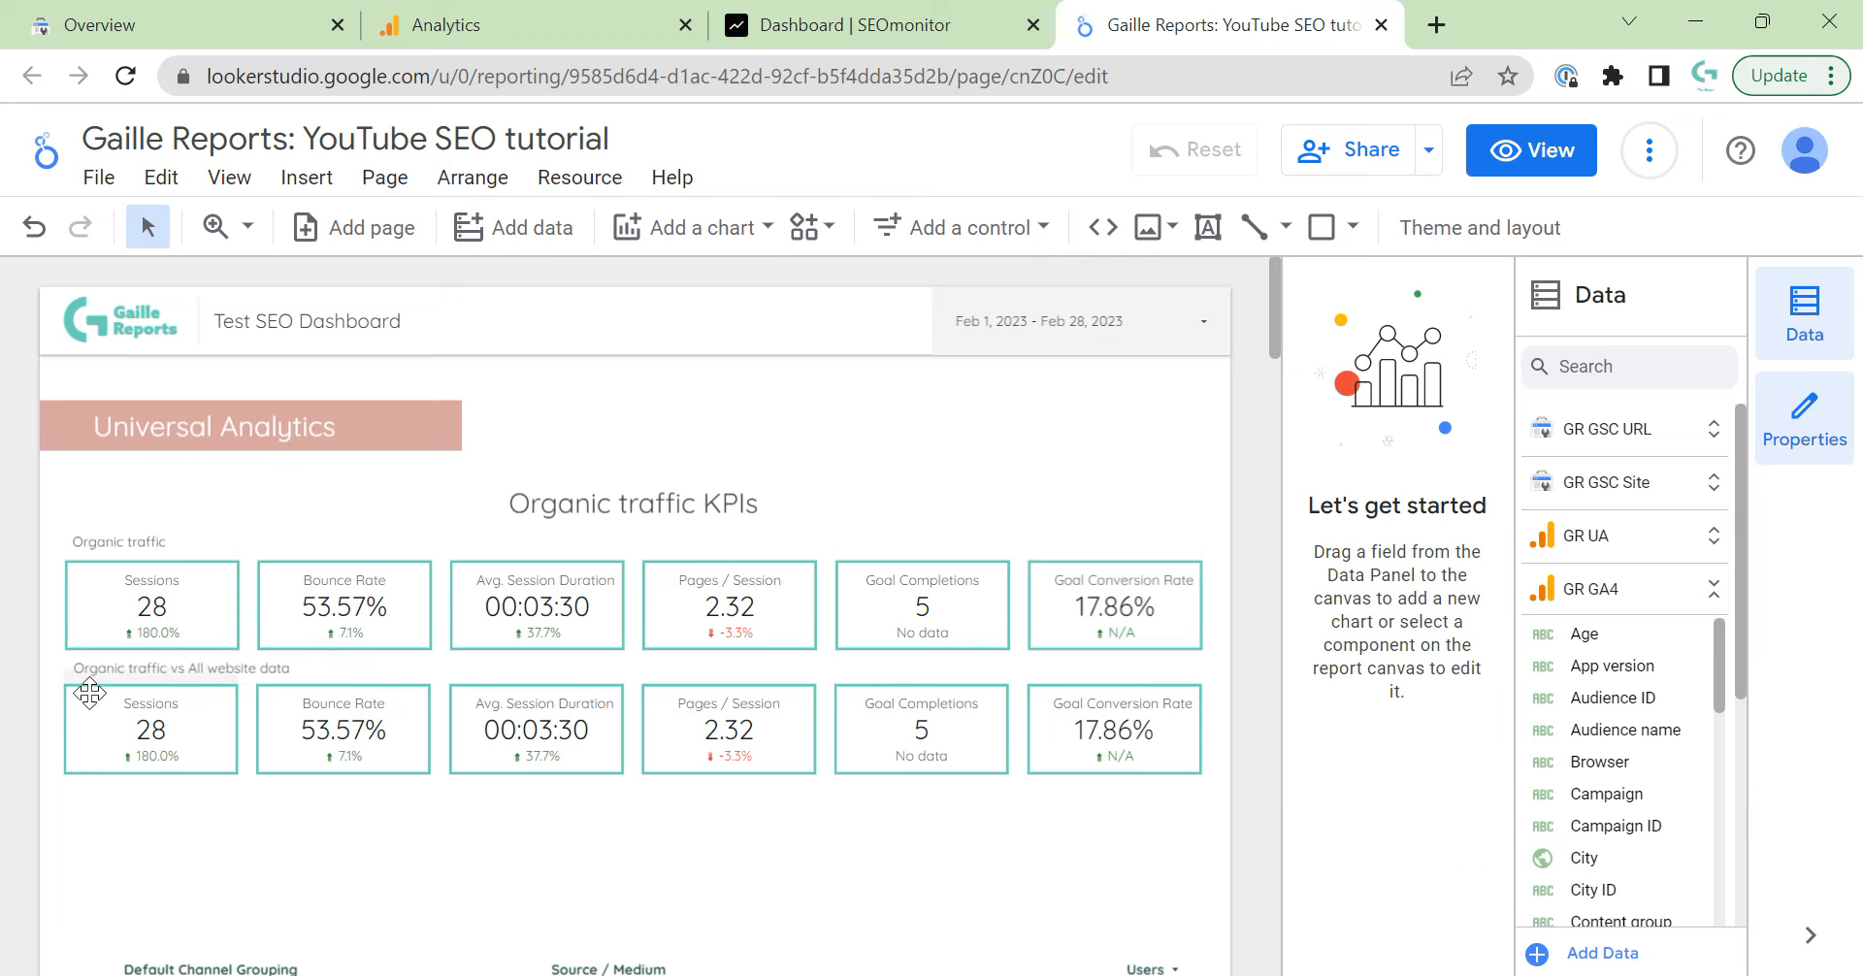
Shift the second scorecard row and its label down together slightly to leave a gap below the first row.
left_click_drag(39, 685, 1215, 764)
key("Down")
key("Down")
key("Down")
key("Down")
key("Down")
key("Down")
key("Down")
key("Down")
key("Down")
key("Down")
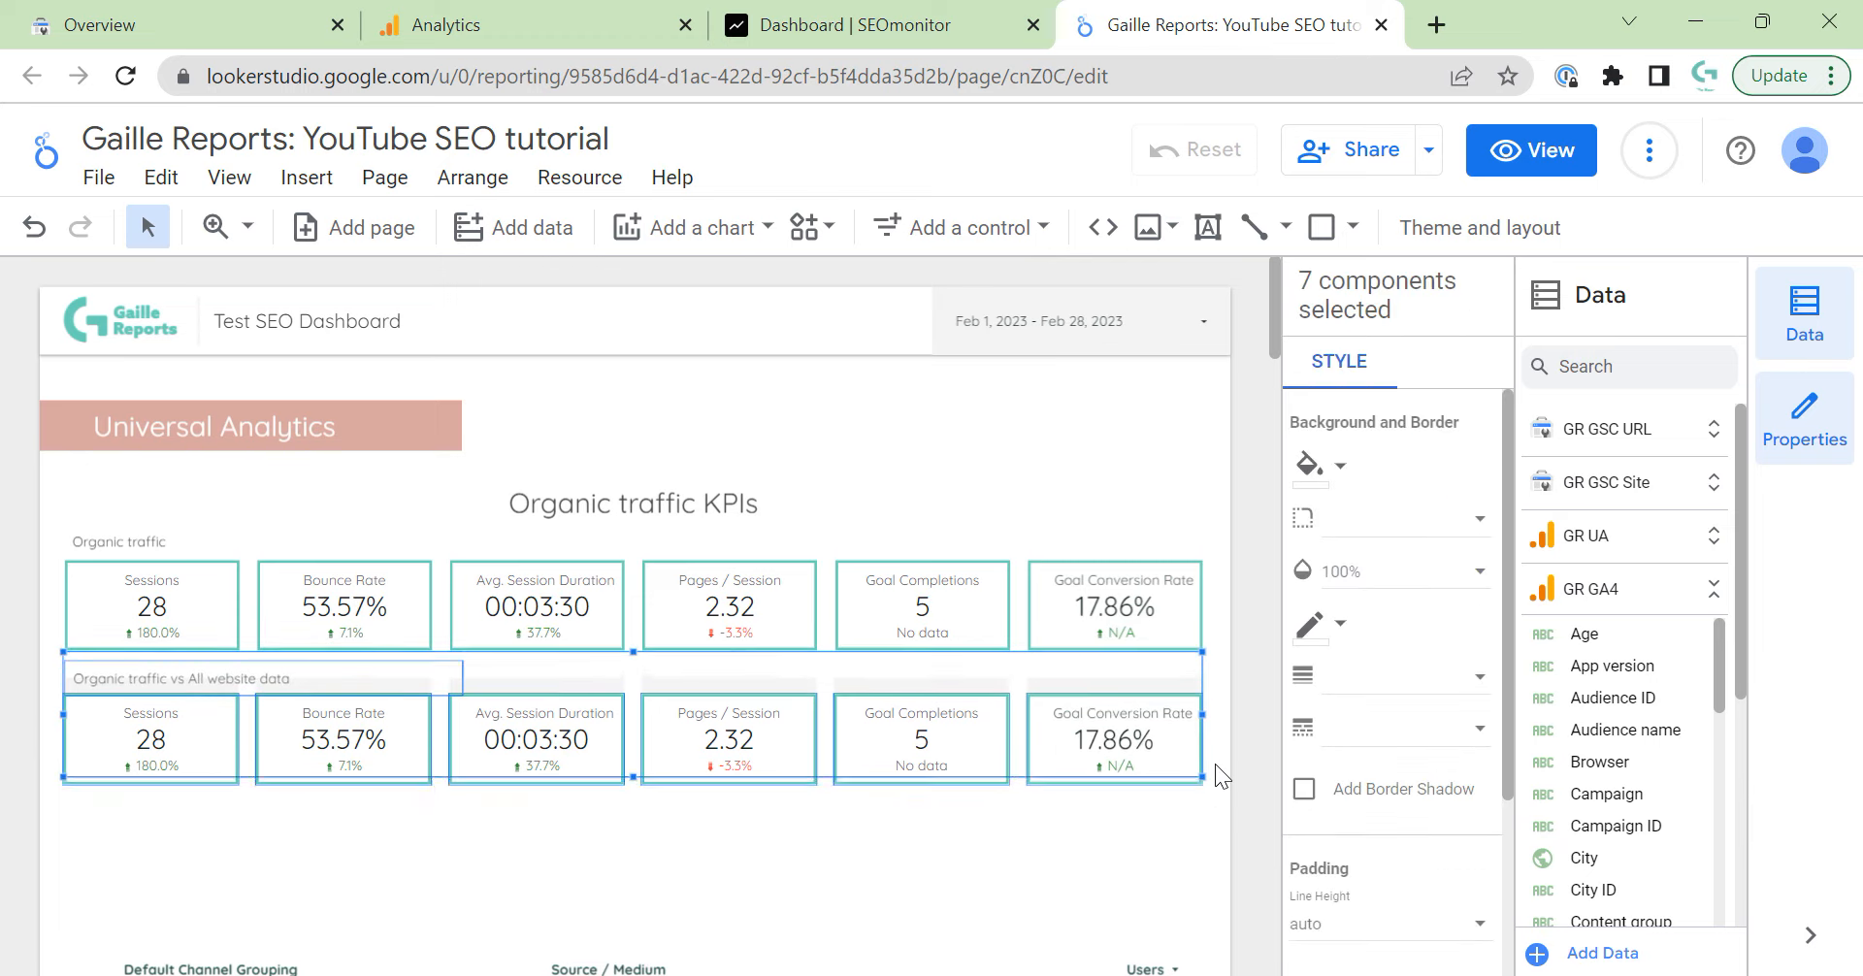
left_click(1158, 856)
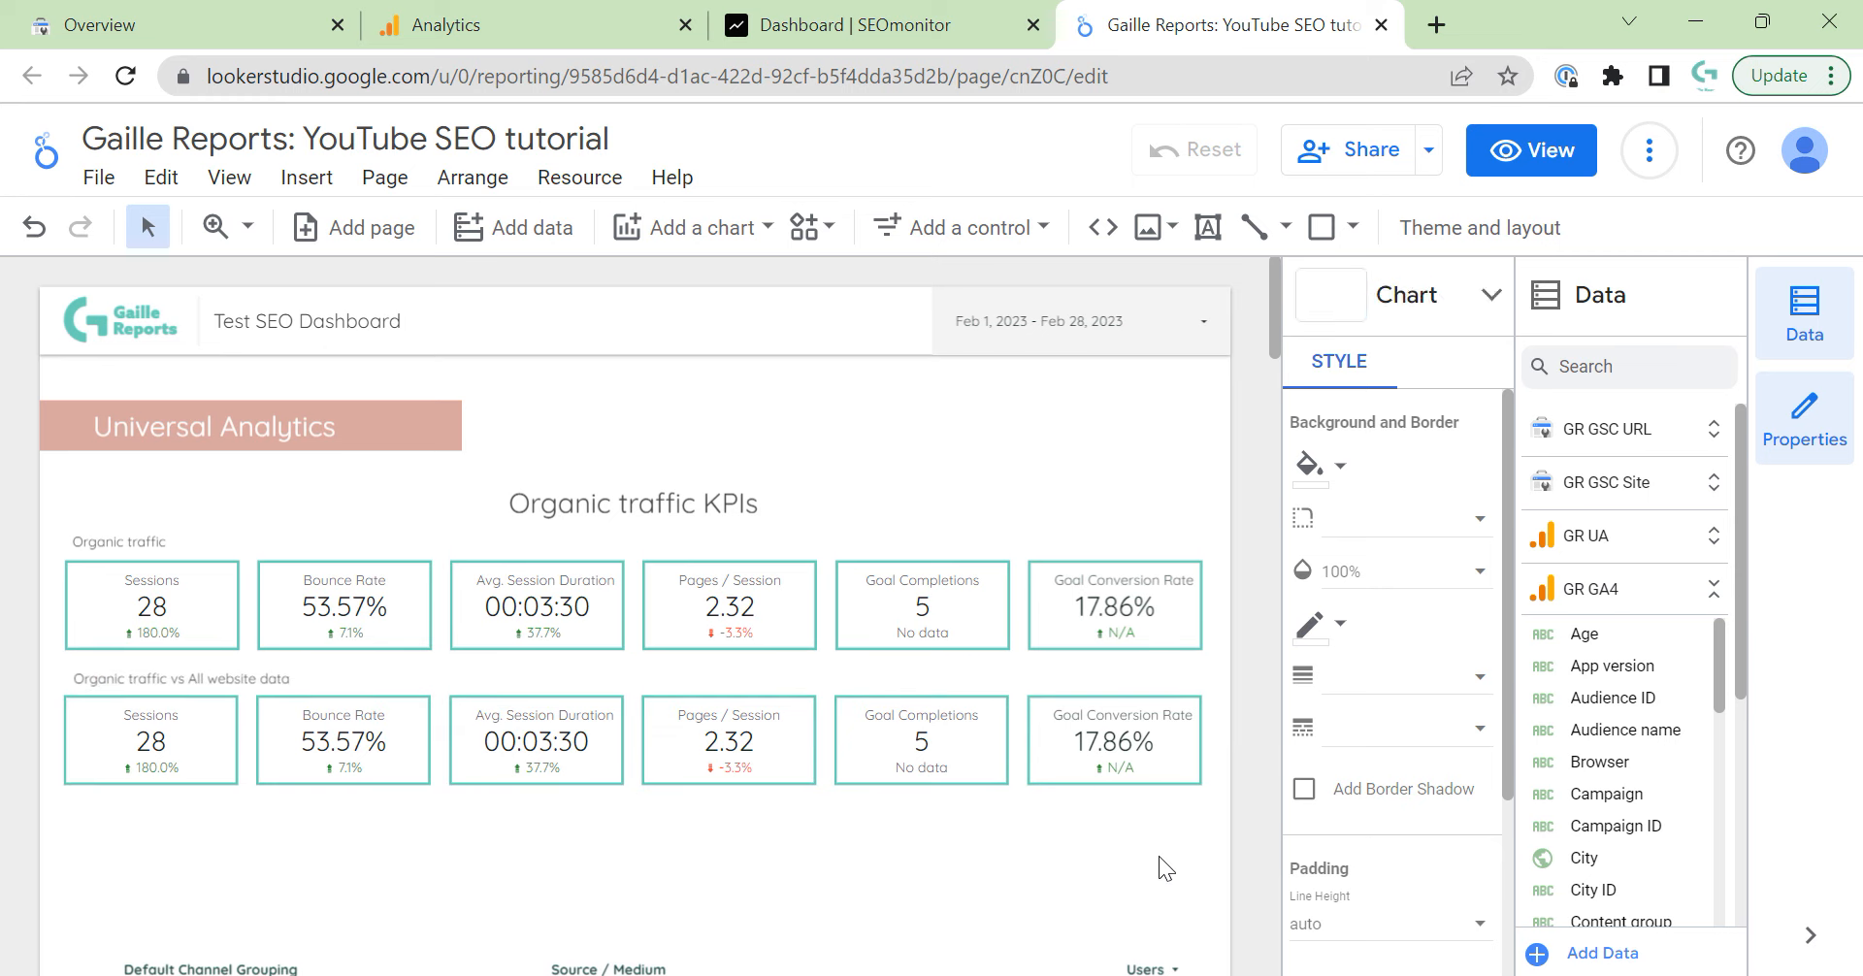
Delete the Default Channel Grouping and Source / Medium table below the scorecard rows.
scroll(524, 744, "down", 2)
left_click(75, 715)
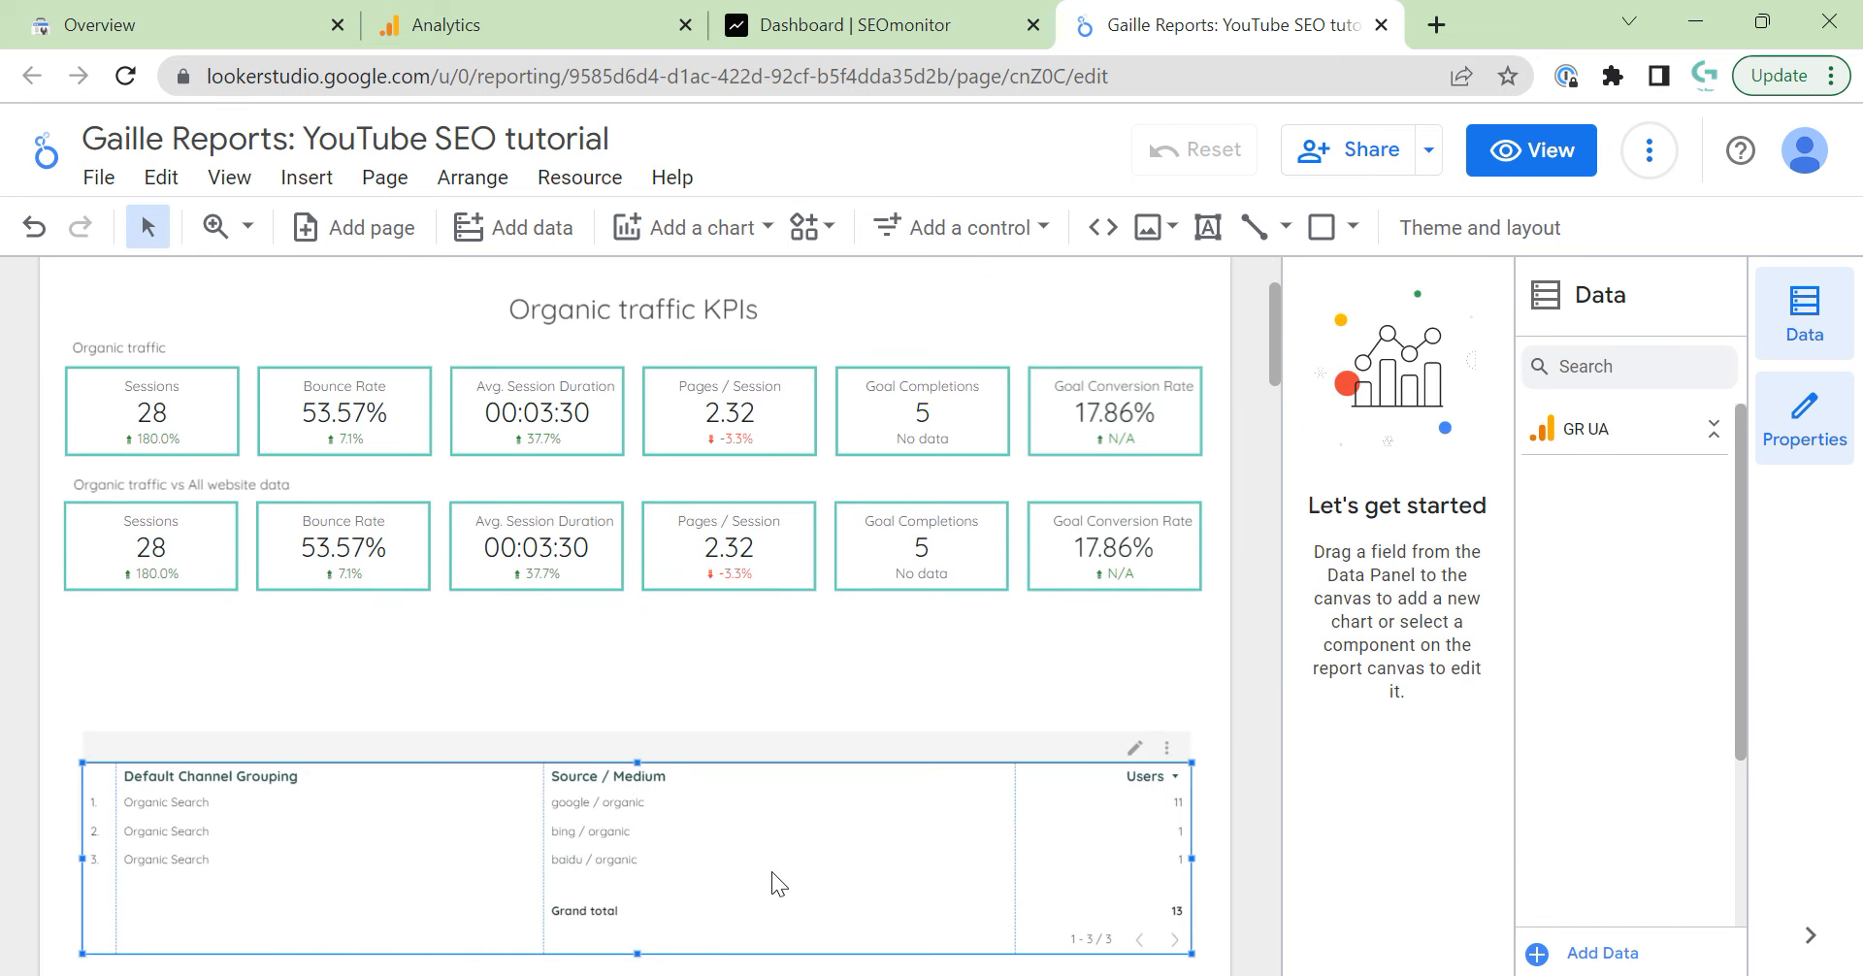
key("Delete")
scroll(932, 775, "down", 5)
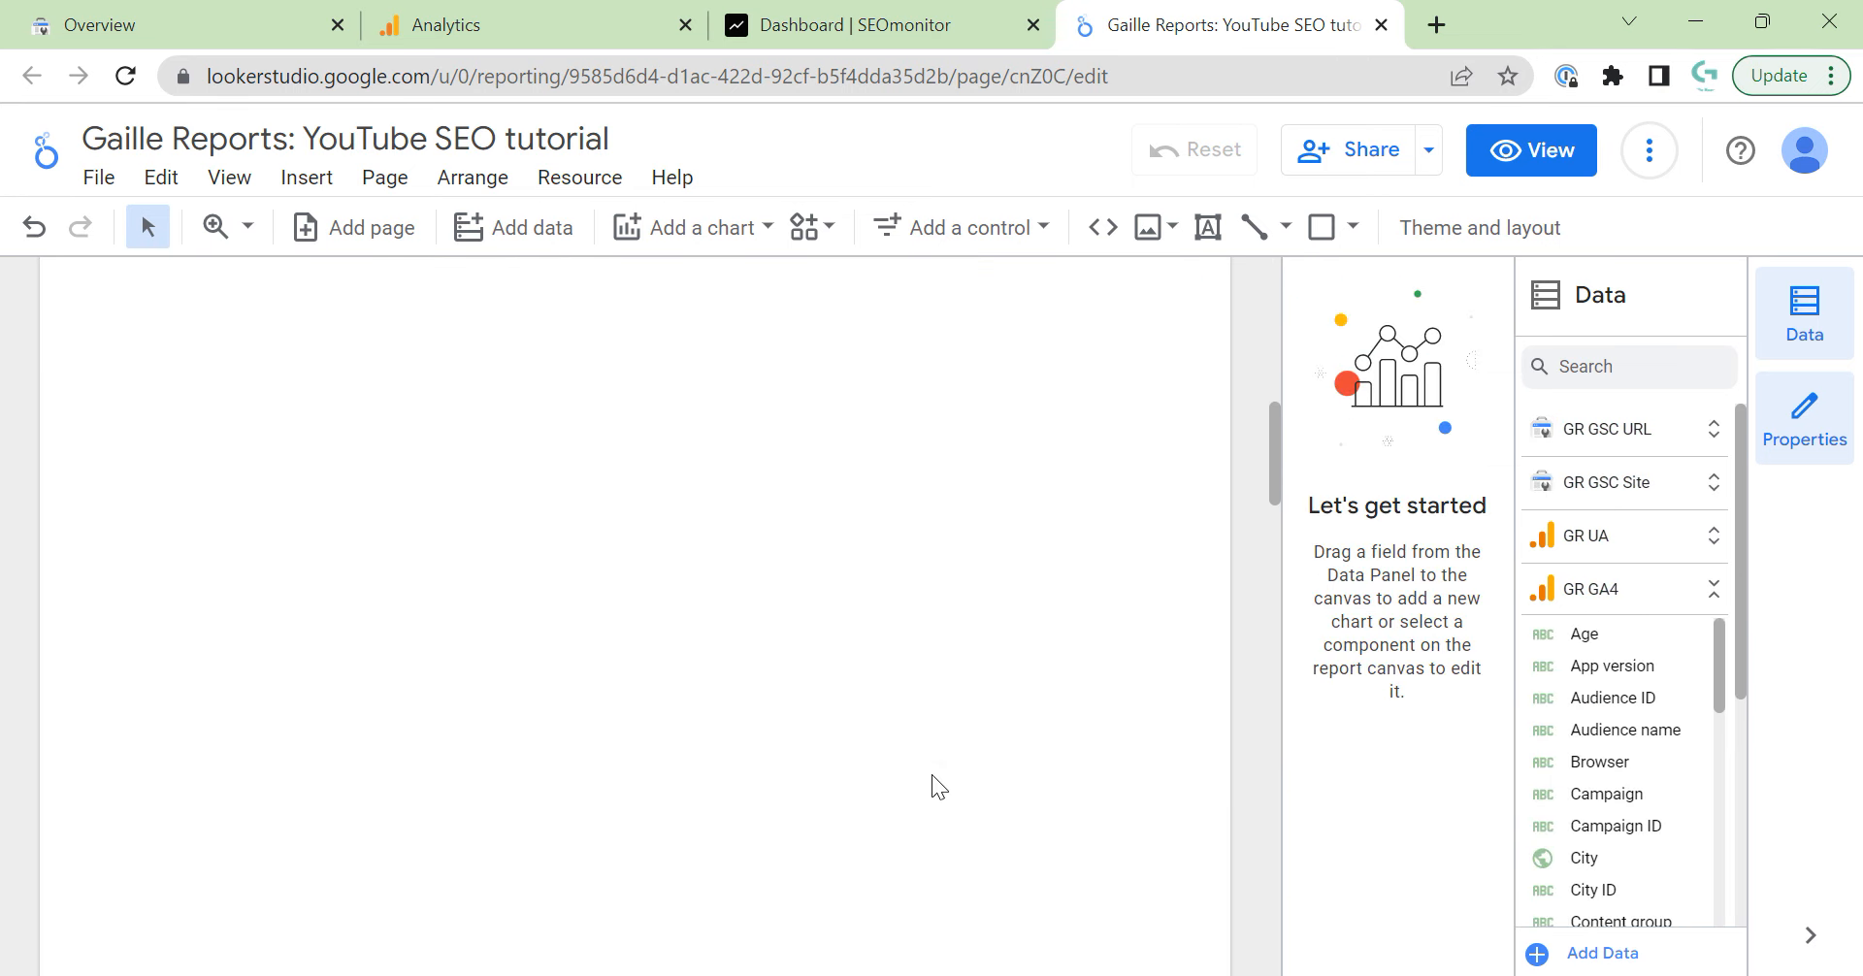
scroll(932, 773, "up", 5)
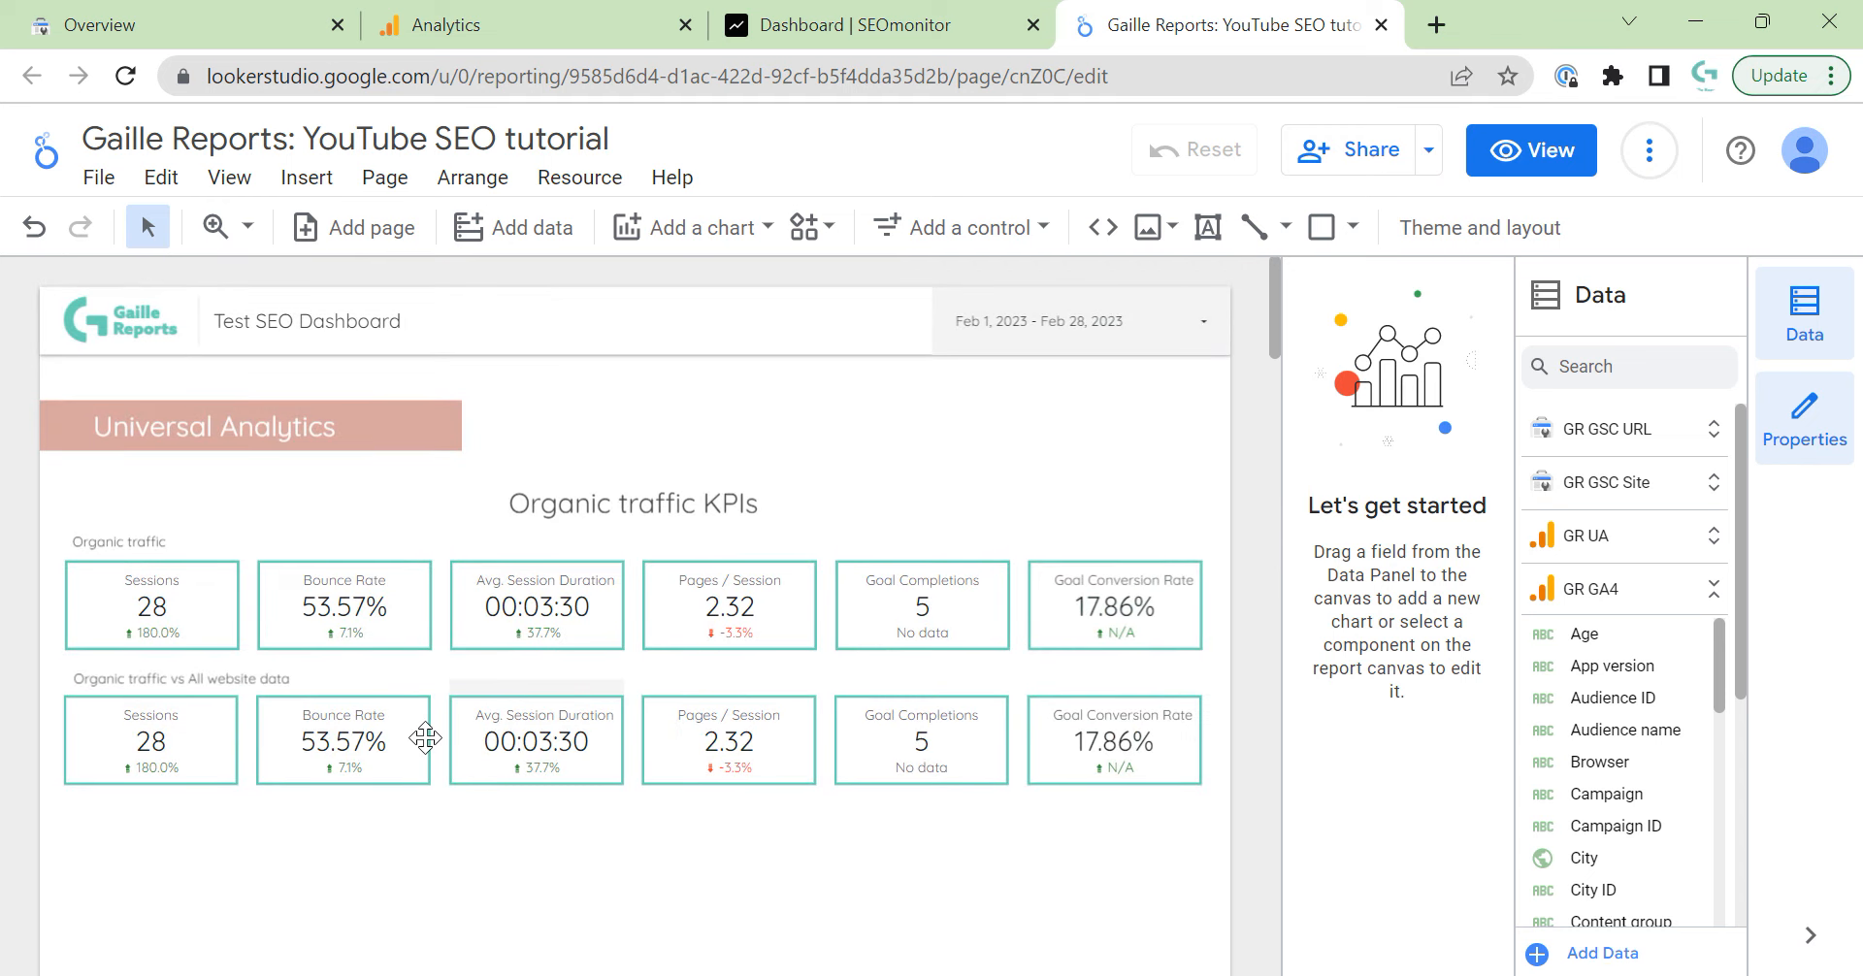
Start a data blend from the second-row Sessions scorecard and join GR UA as the second table.
left_click(149, 680)
left_click(229, 714)
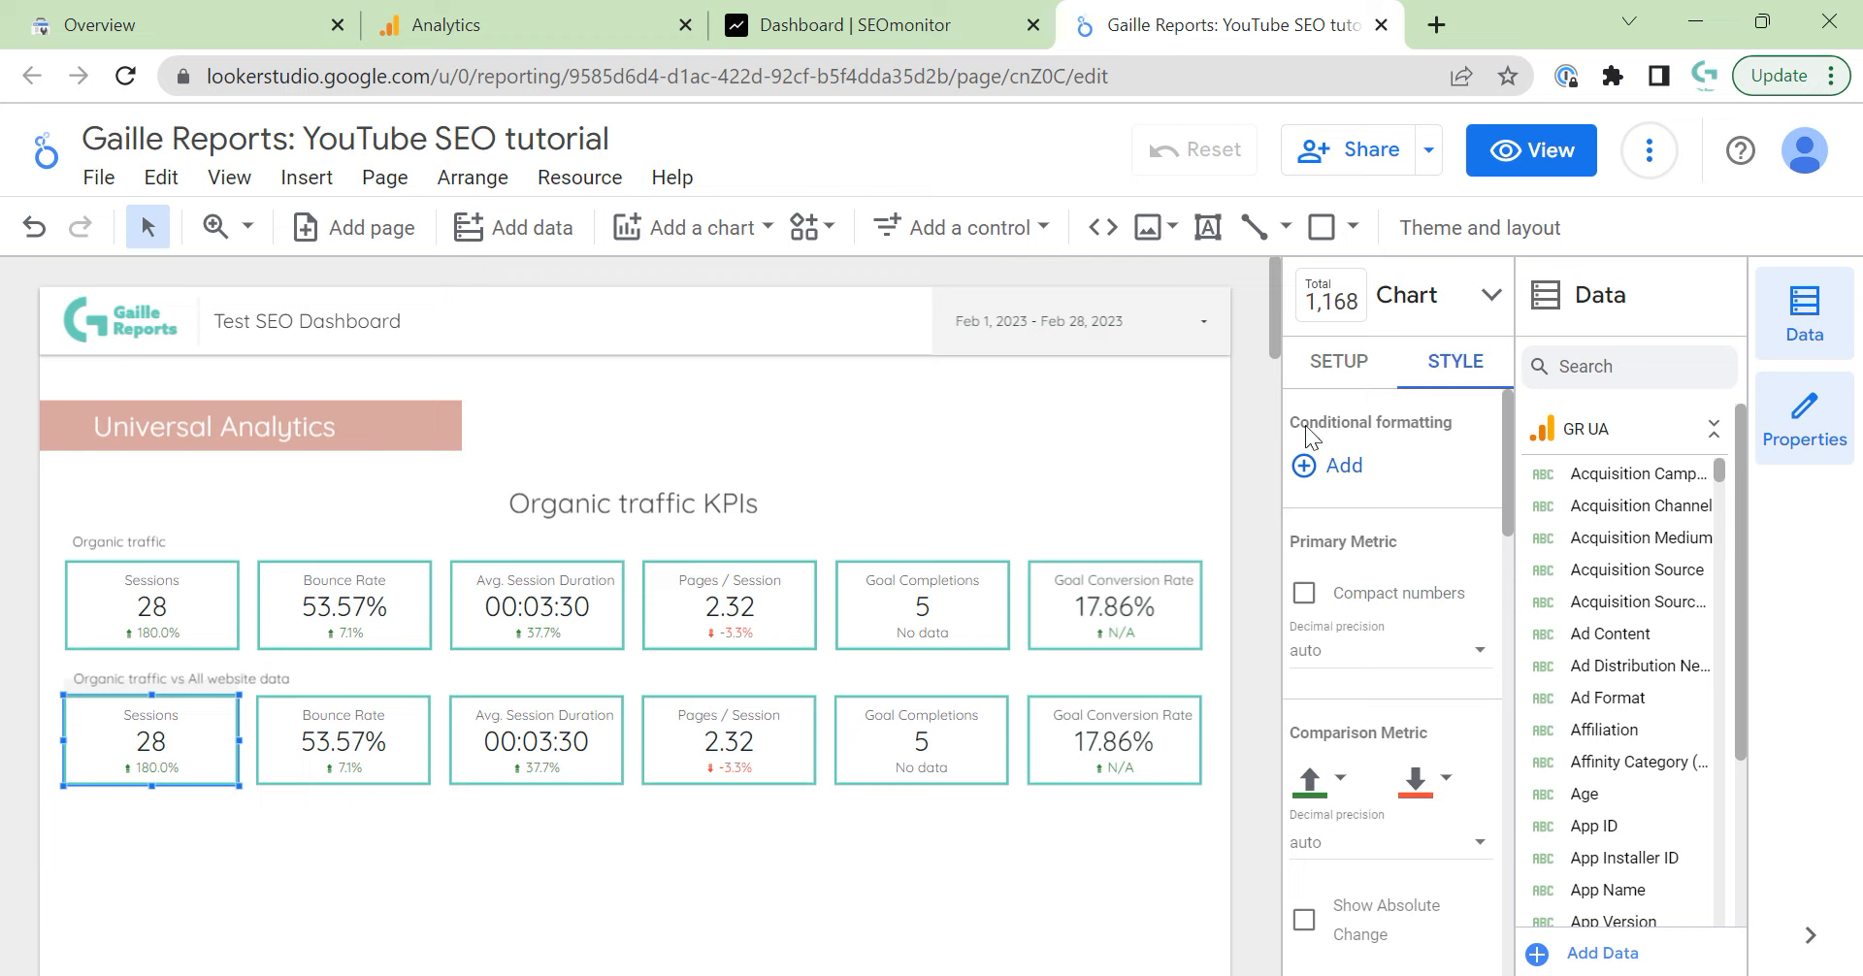
left_click(1332, 368)
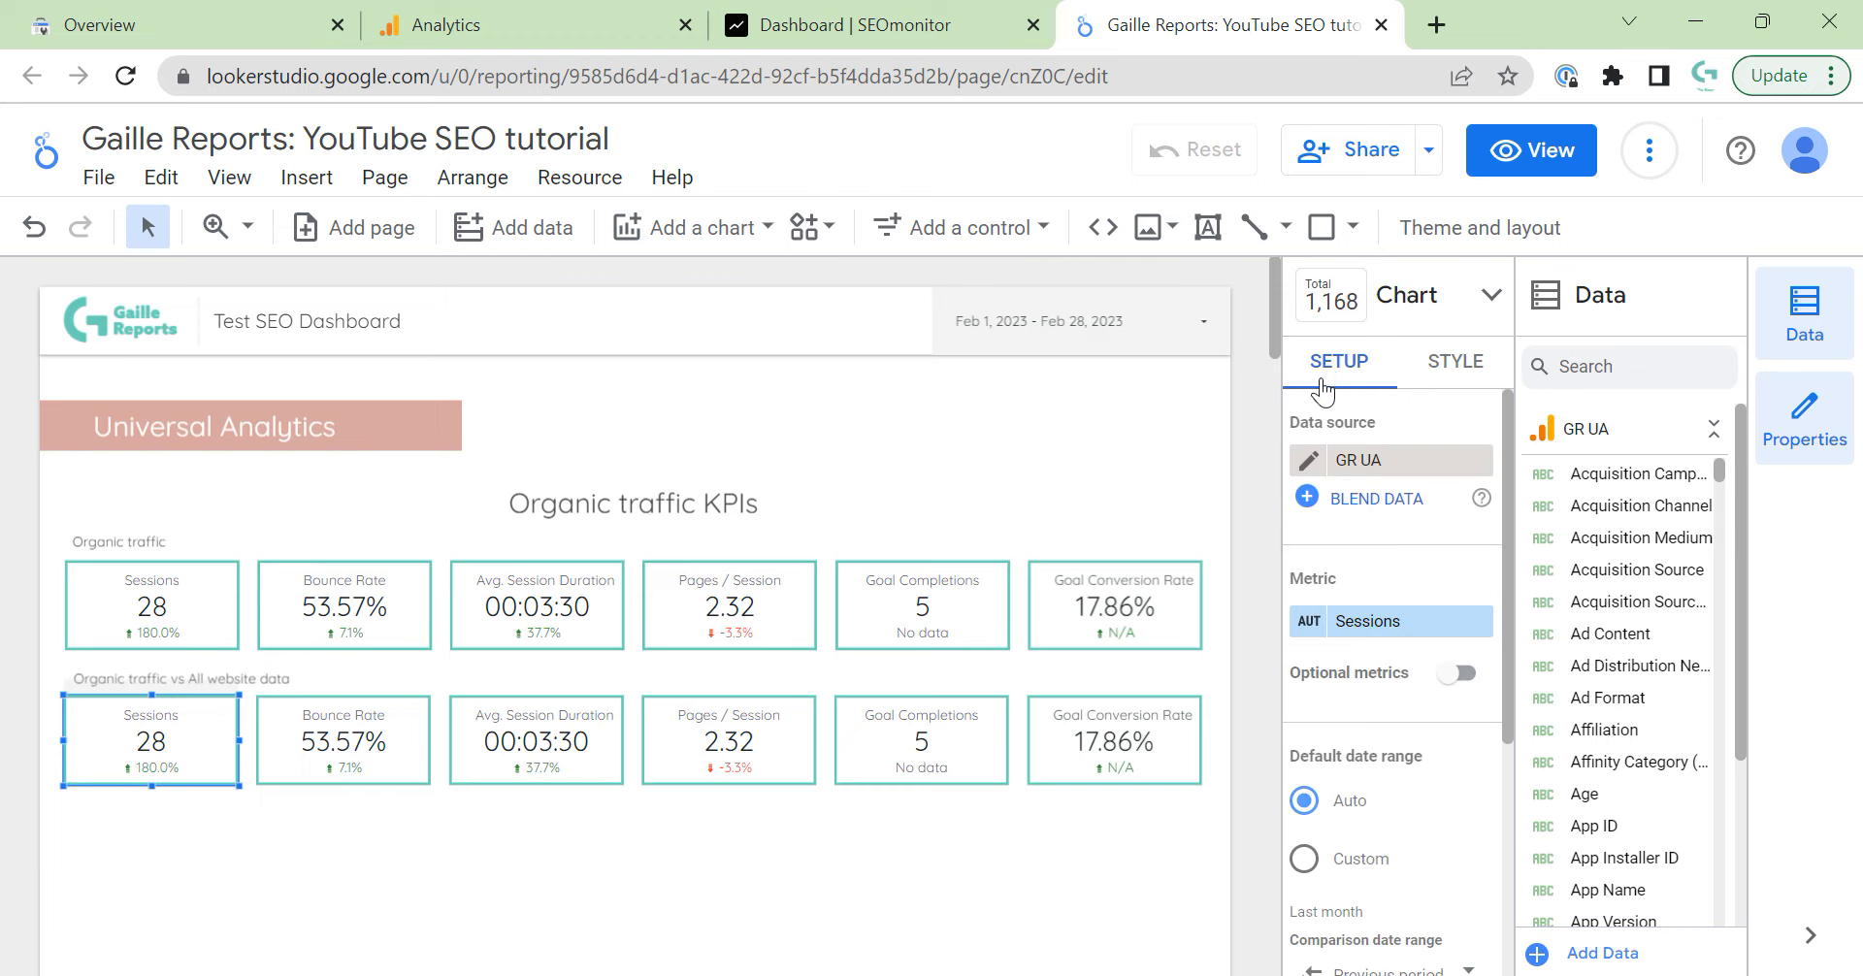
left_click(1352, 507)
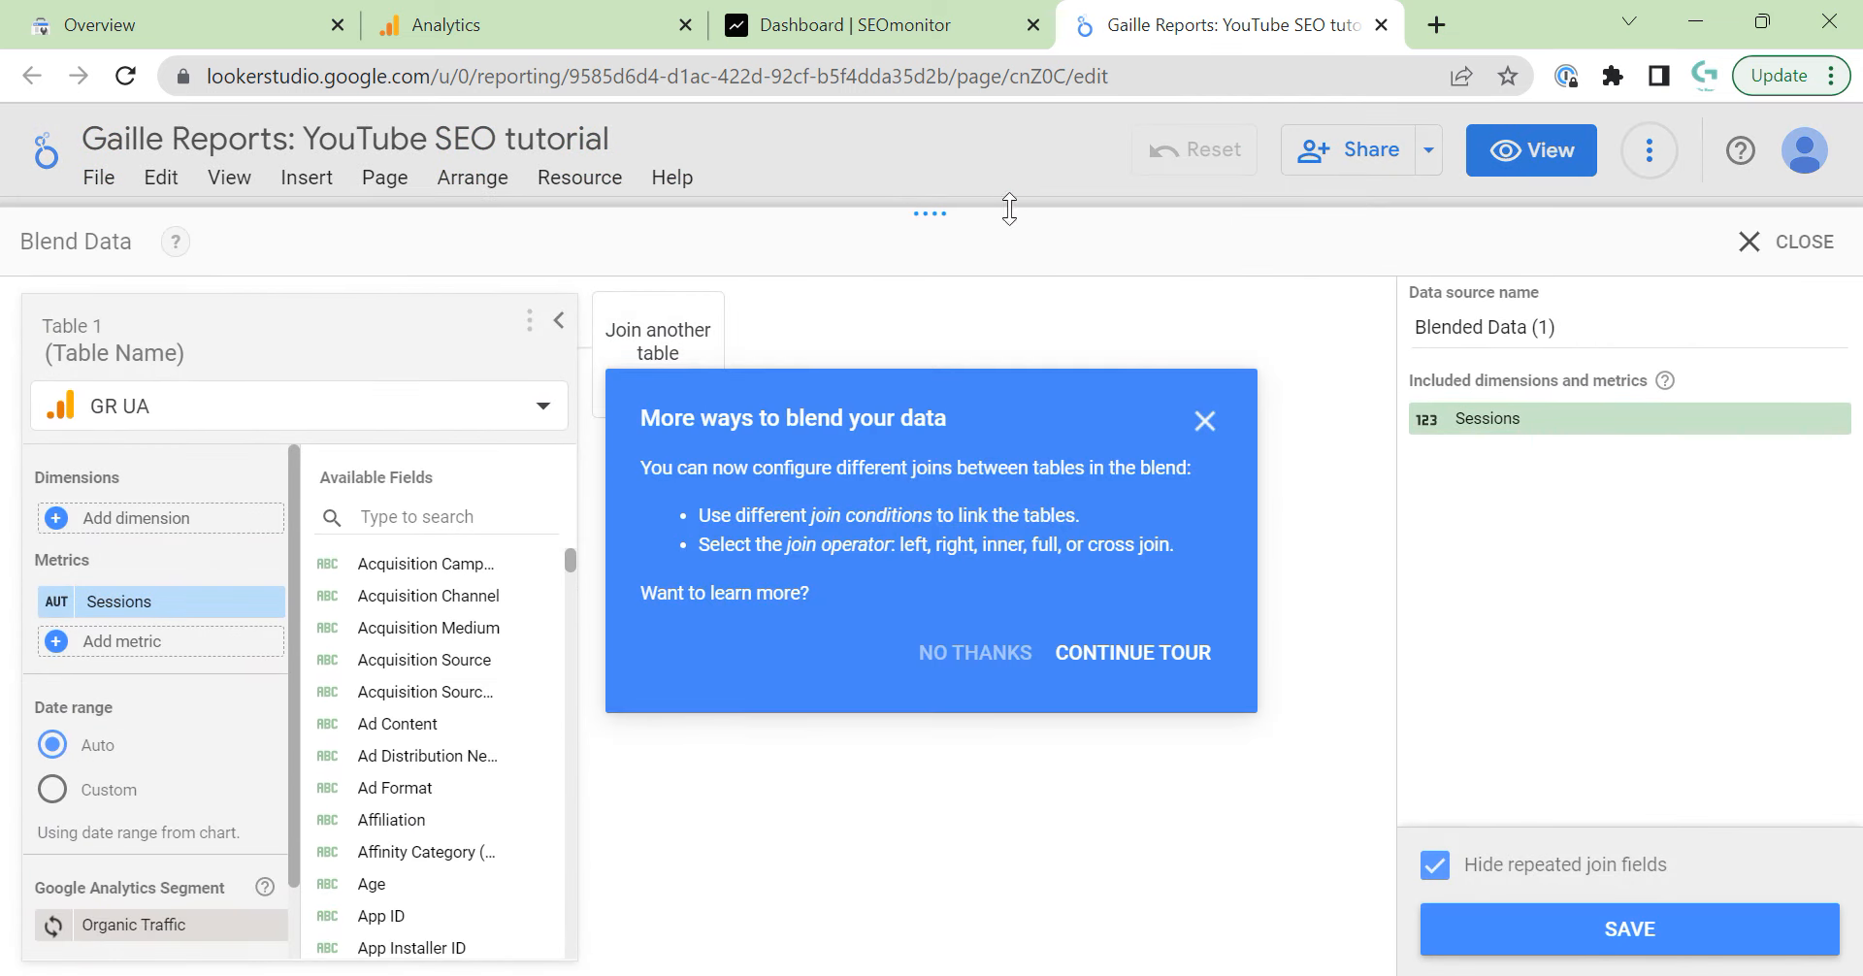
left_click(1205, 420)
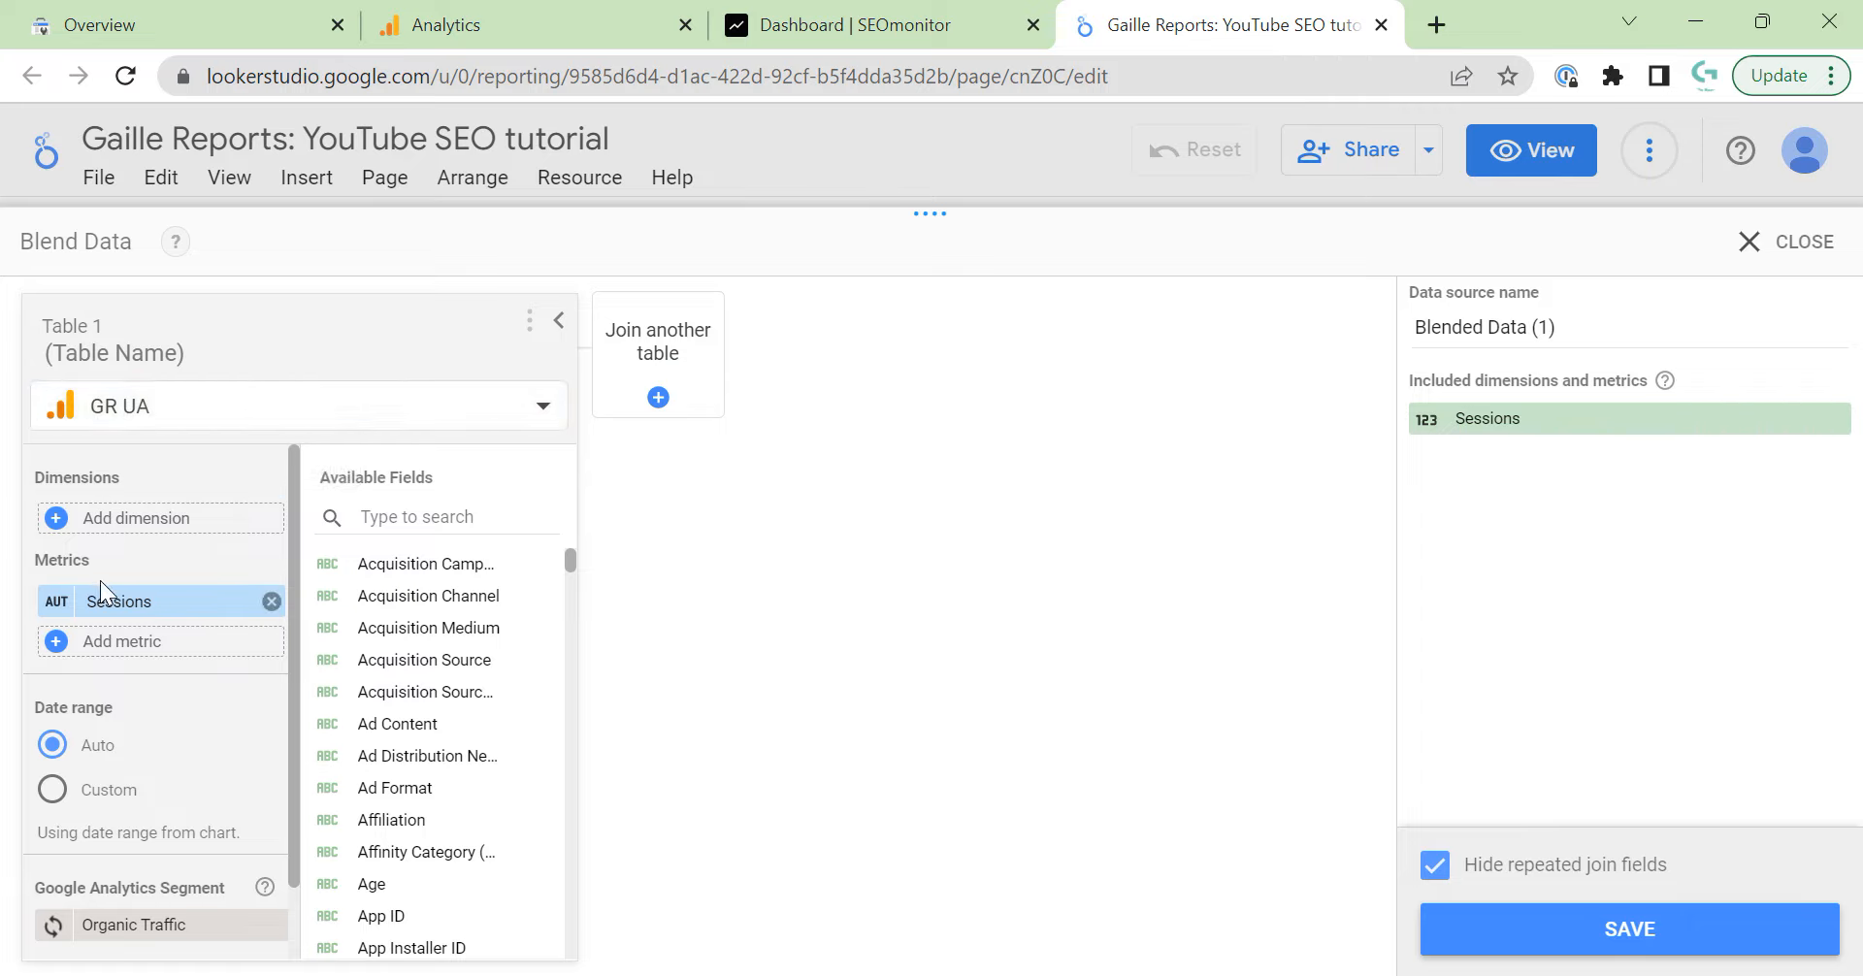
left_click(656, 352)
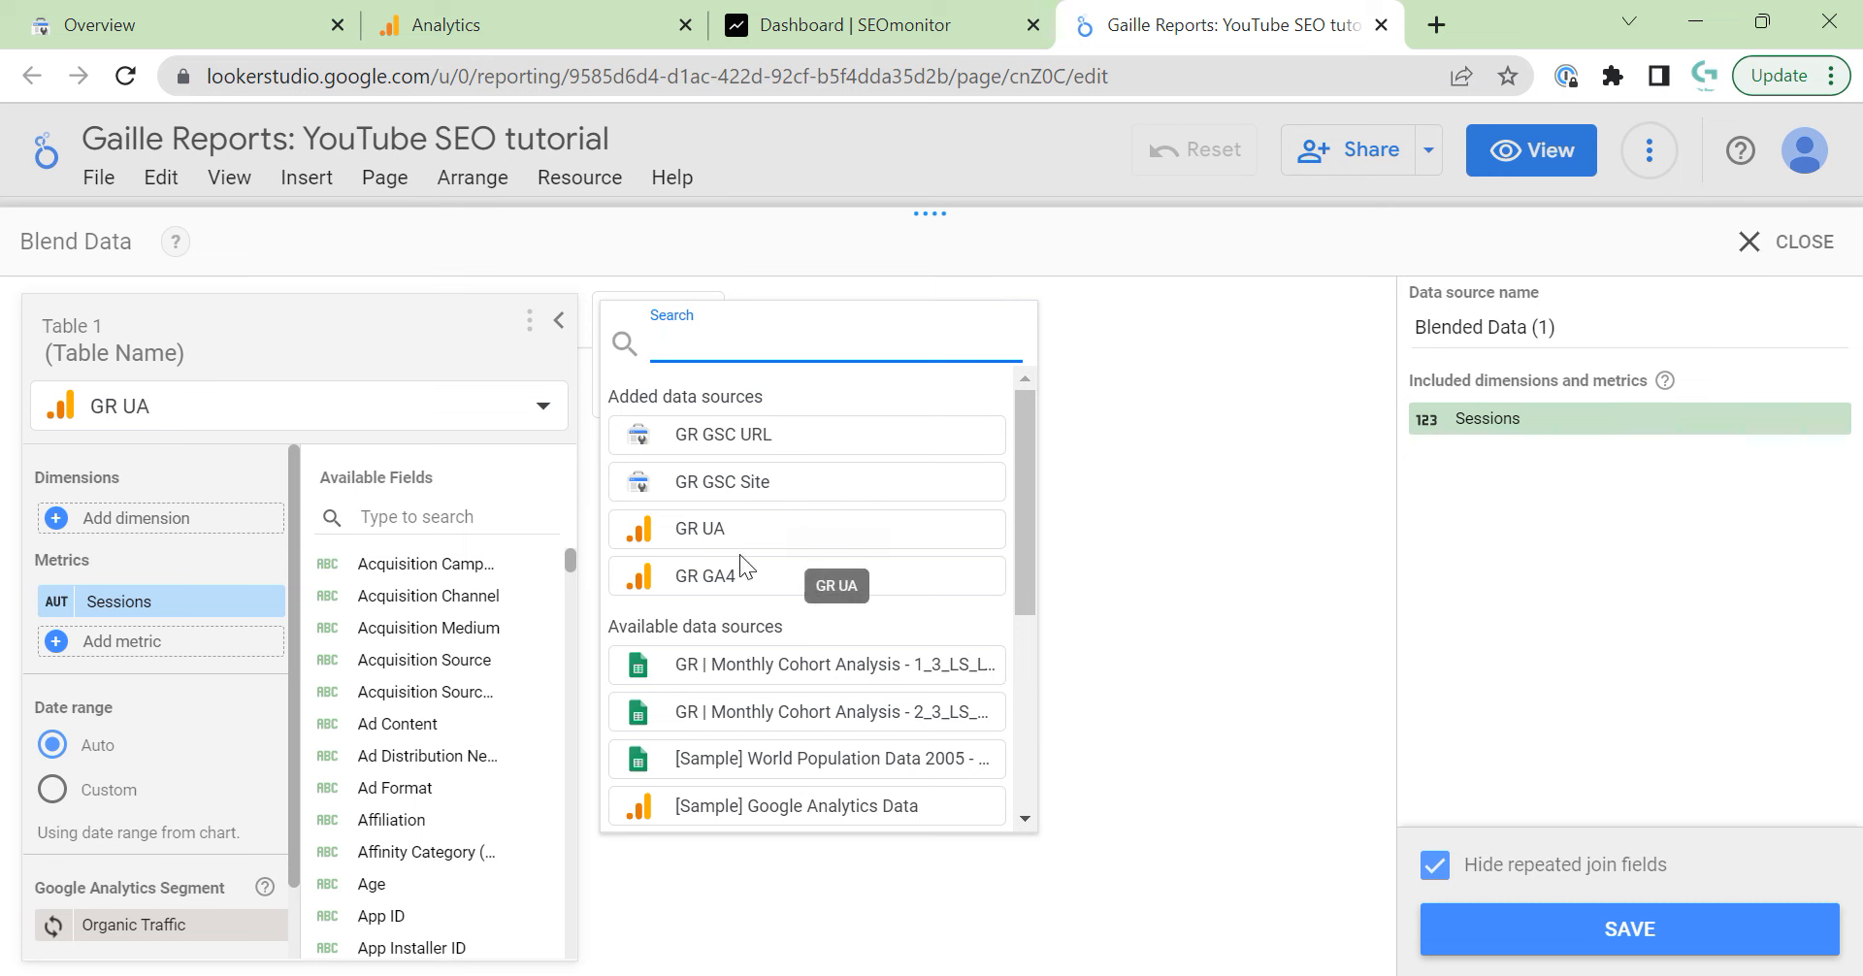
left_click(772, 531)
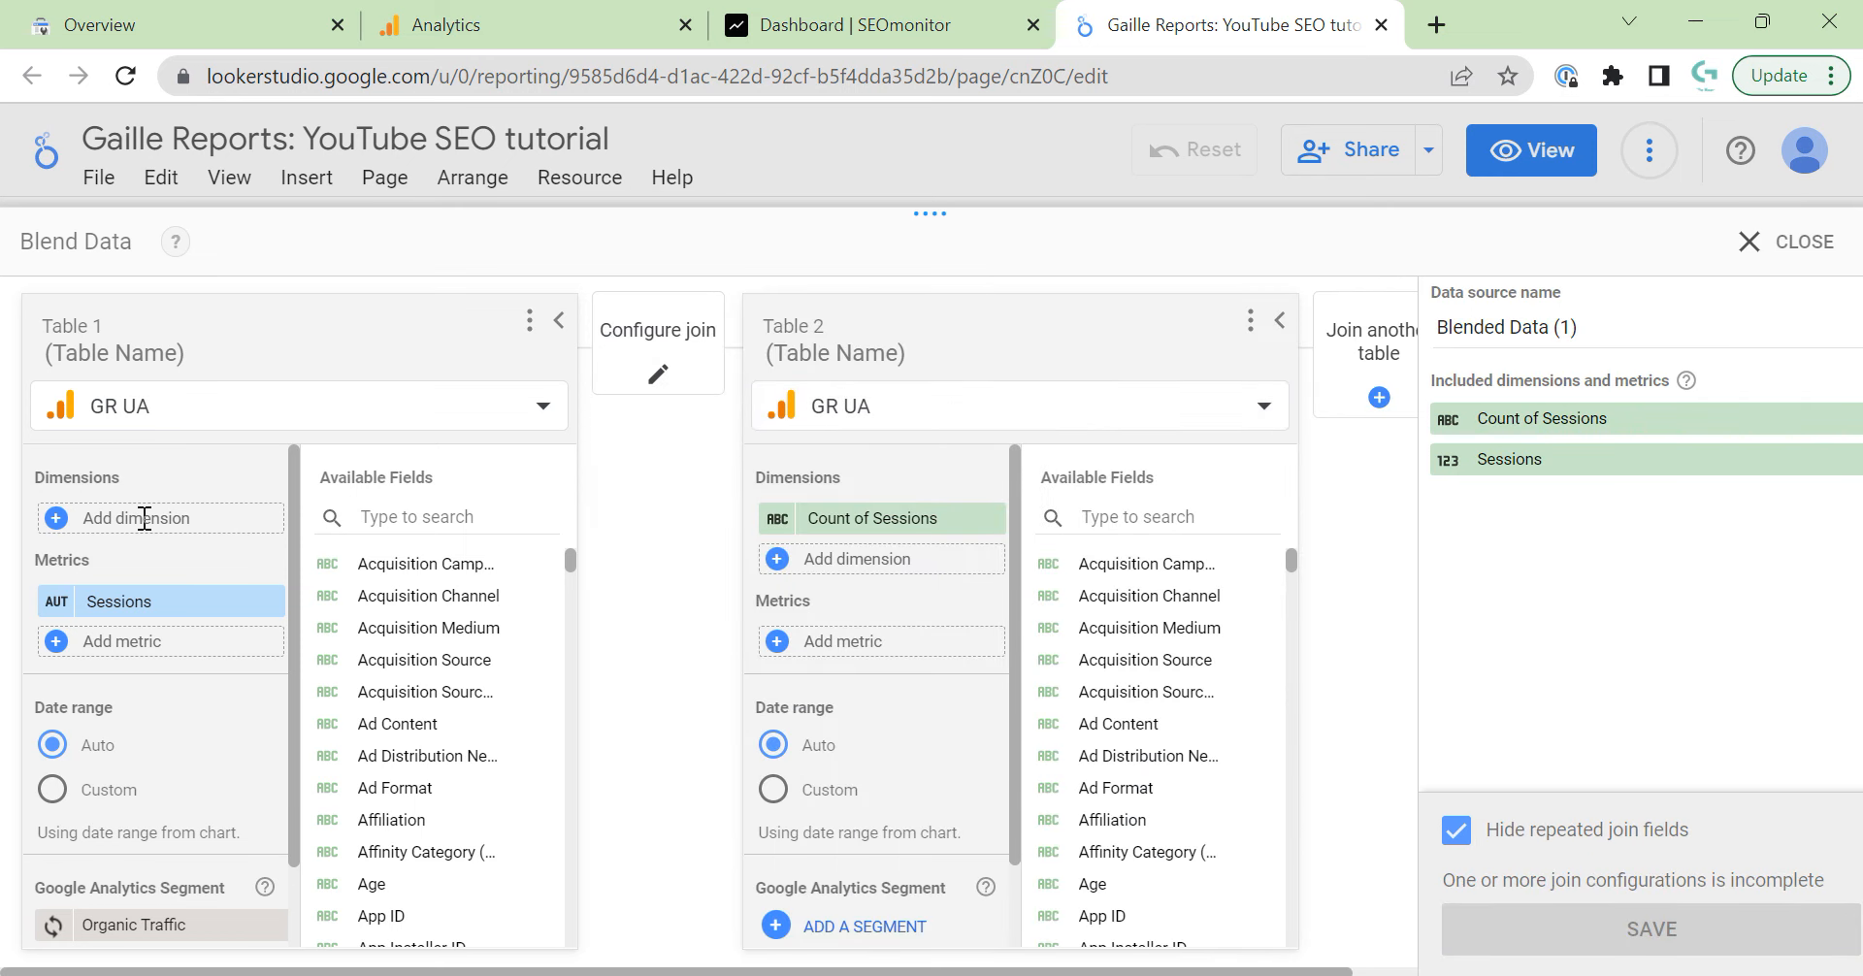
Add Date as the dimension of Table 1 and replace Count of Sessions with Date in Table 2.
left_click(154, 516)
type("dat")
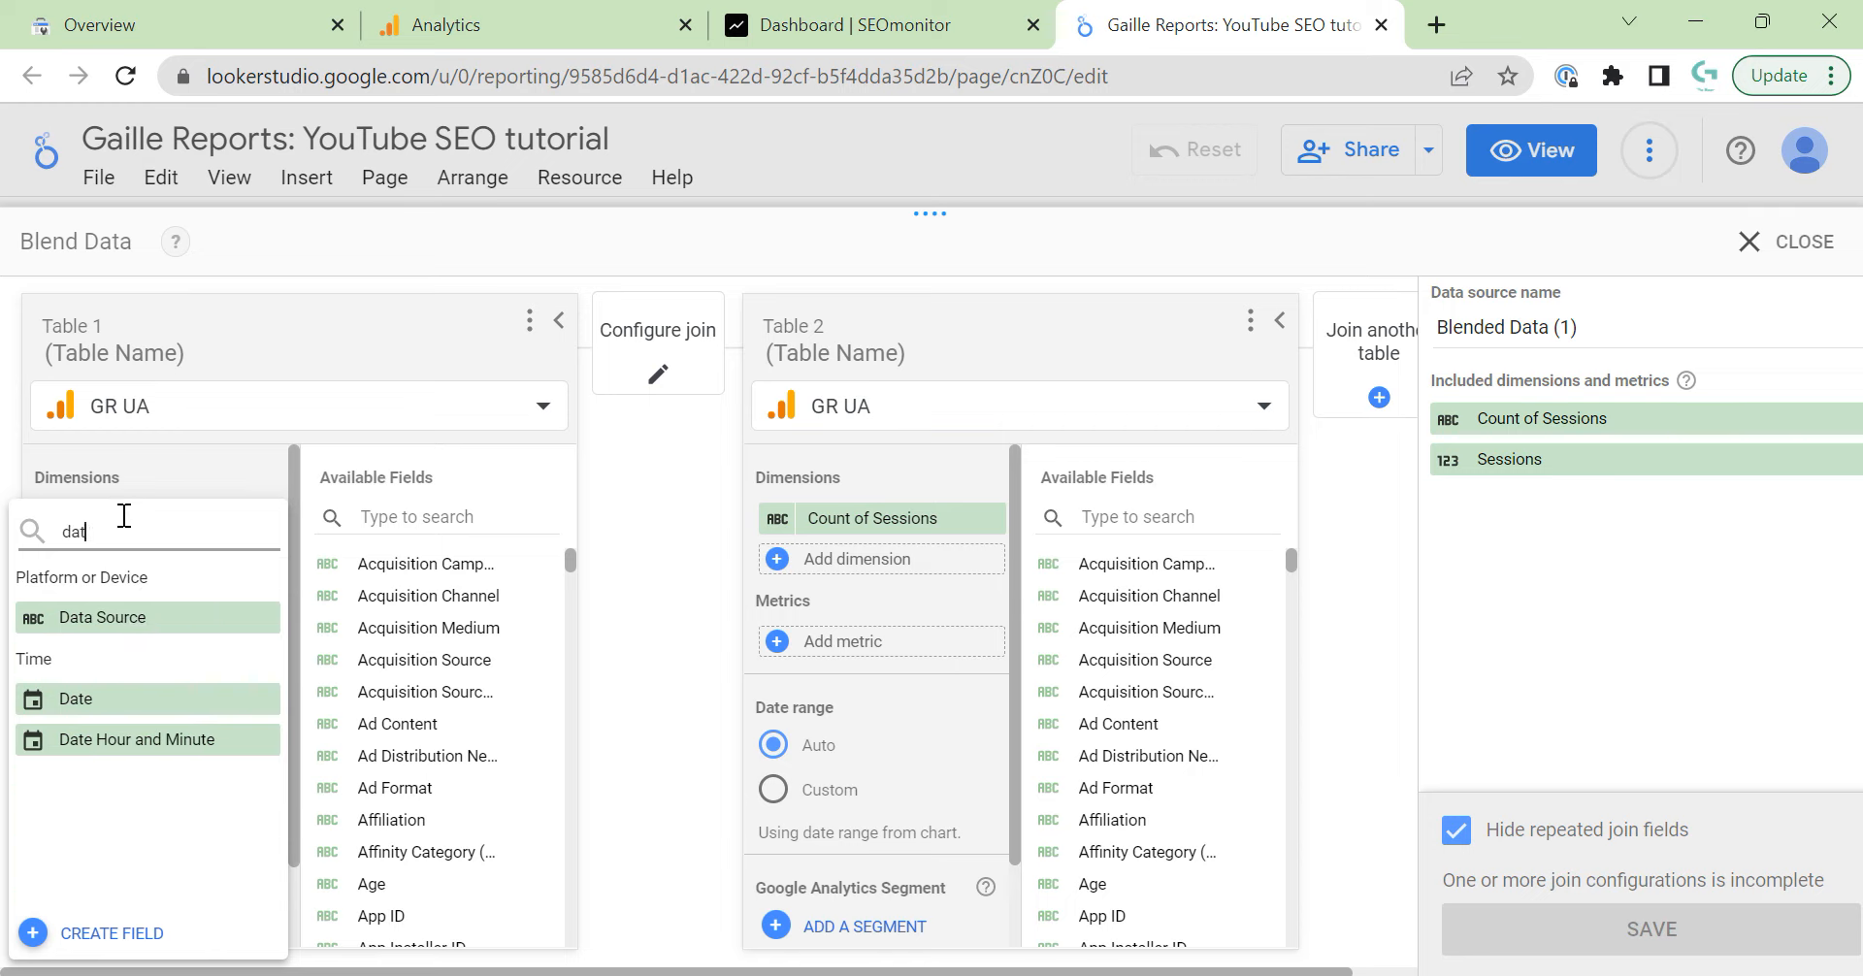
left_click(141, 700)
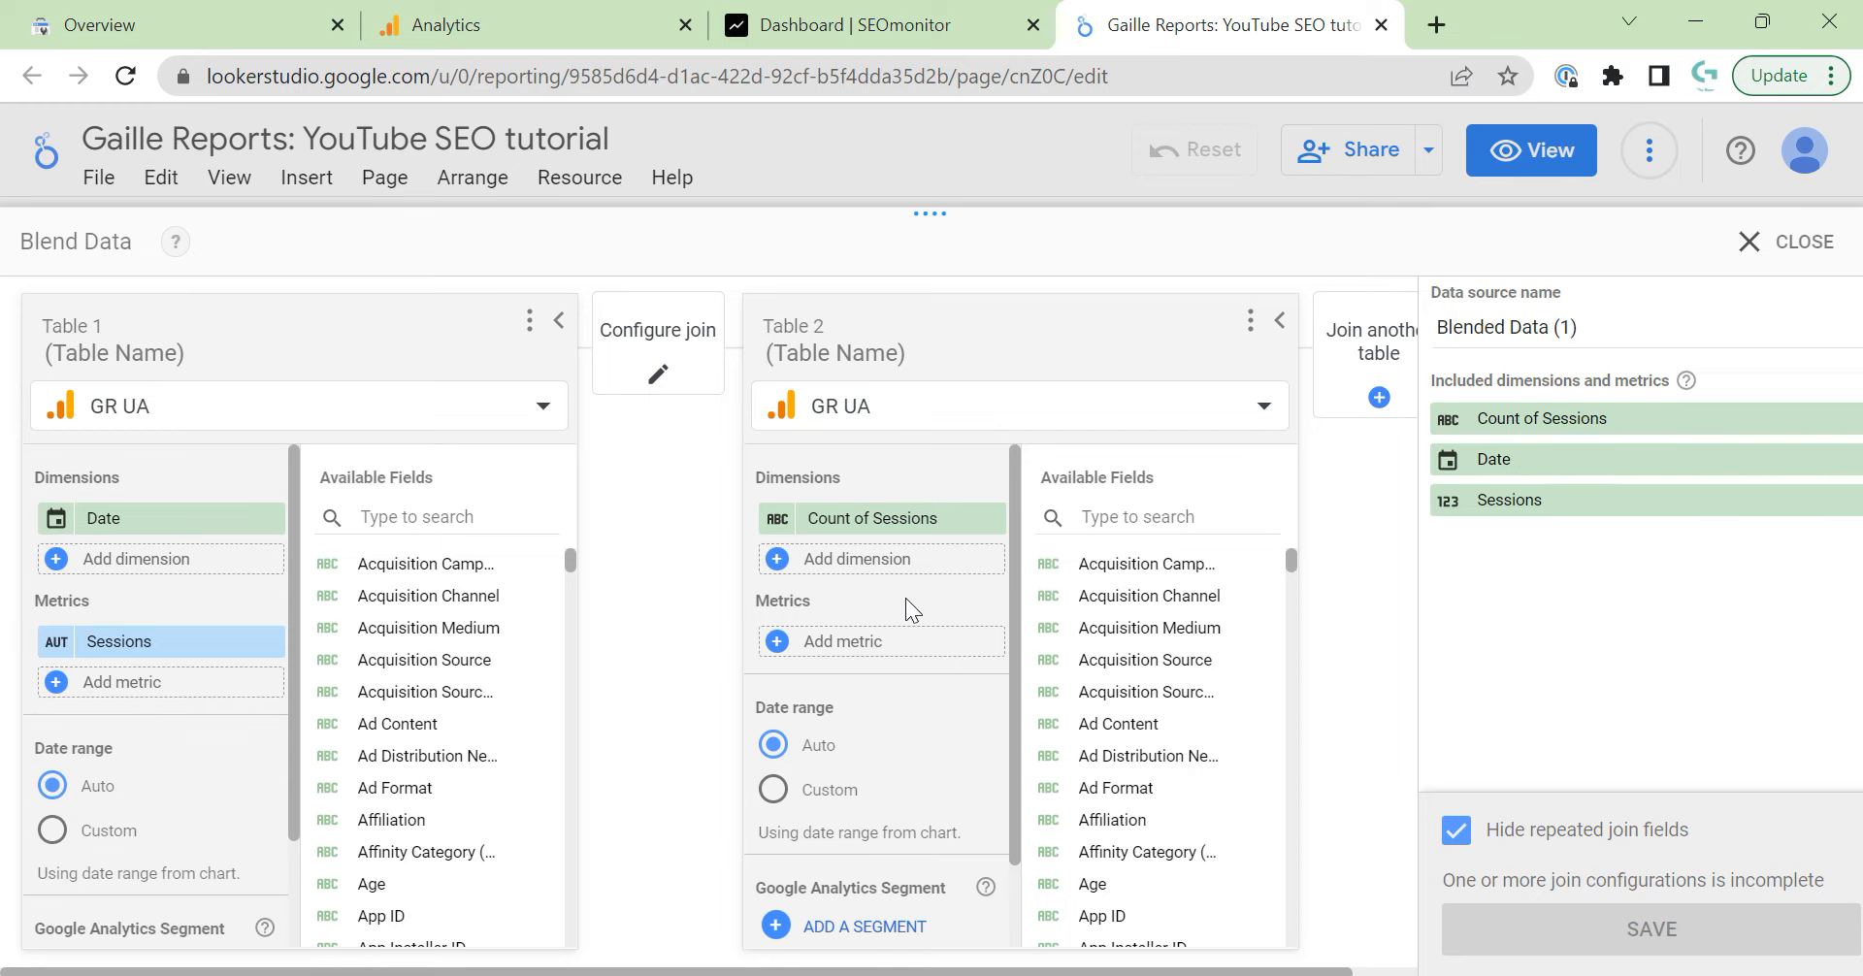
left_click(880, 553)
type("dat")
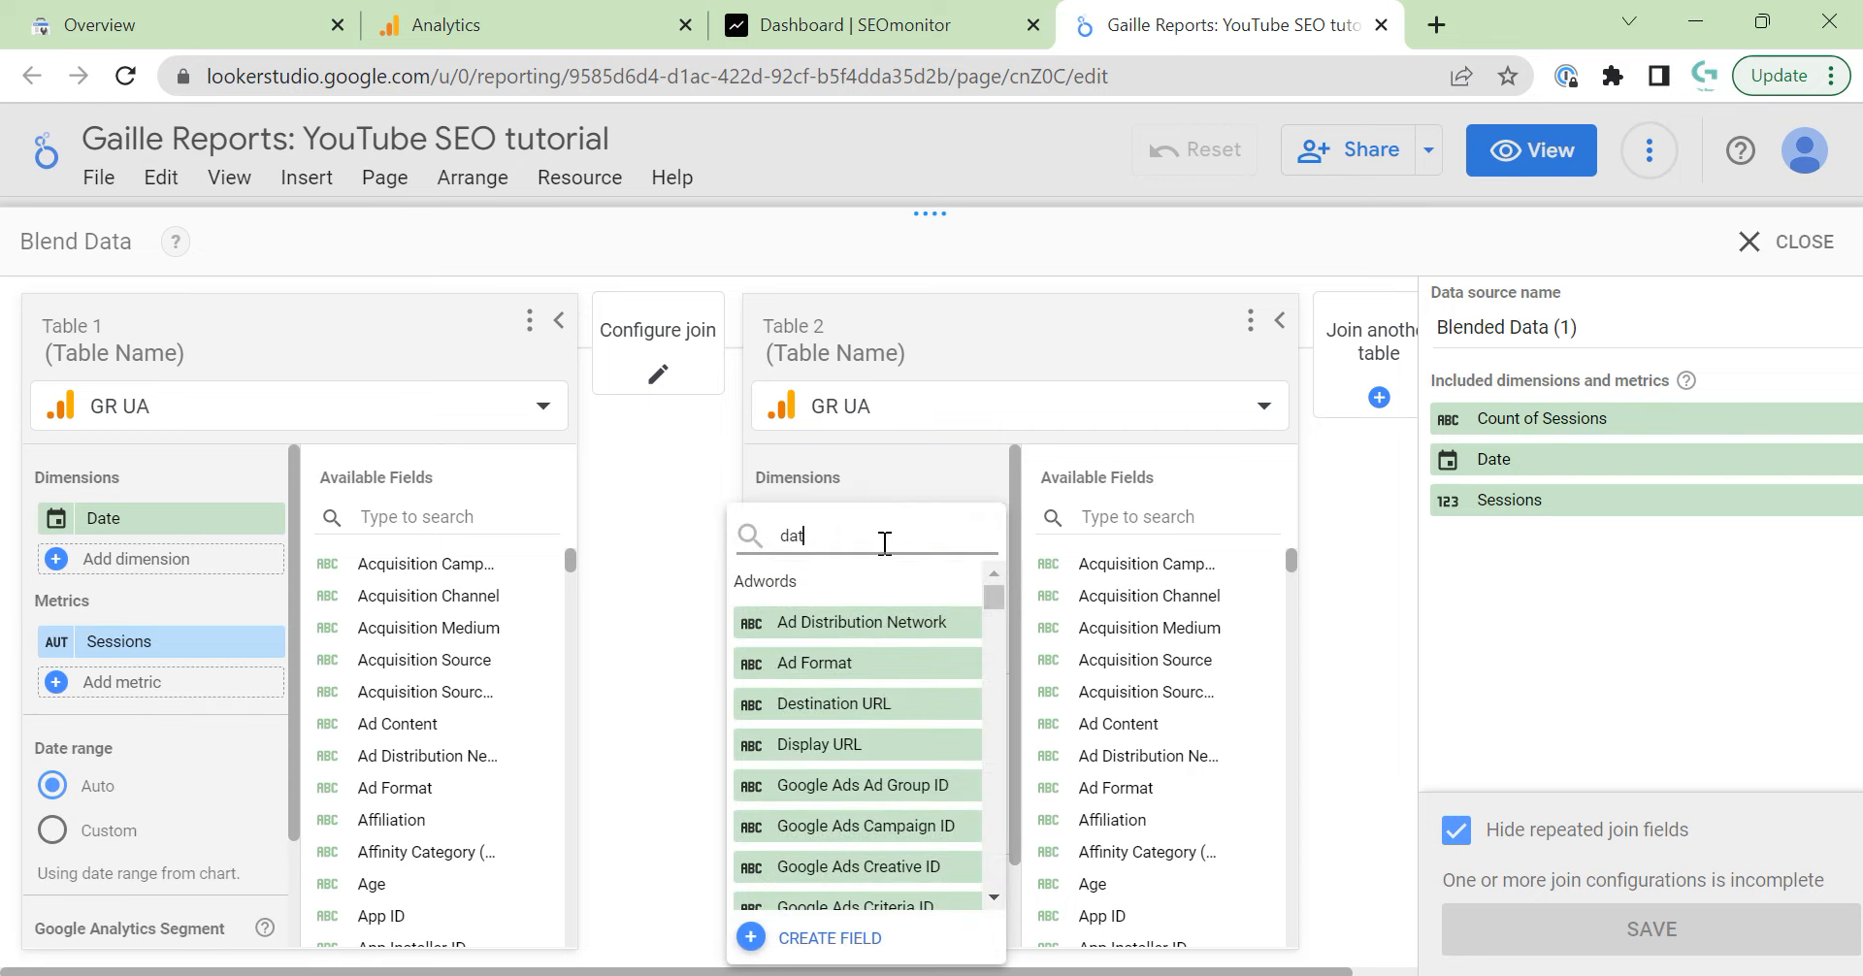
left_click(820, 705)
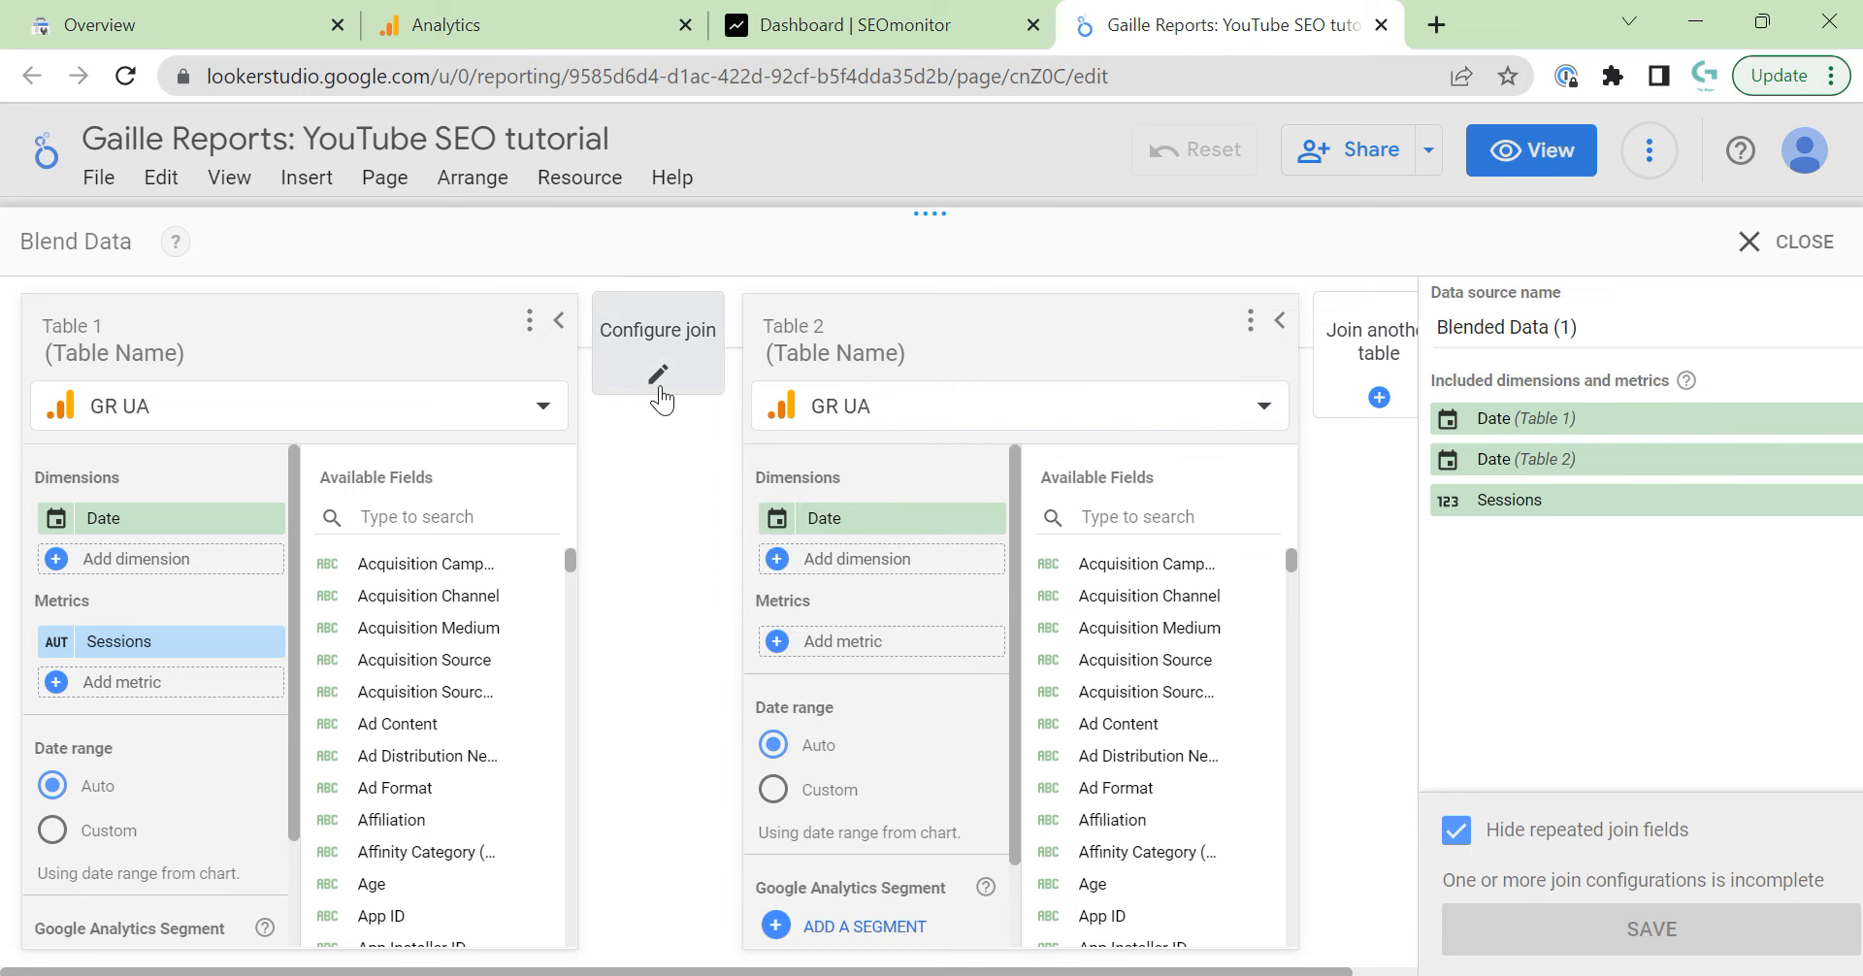
Configure a left outer join between the two GR UA tables on the Date field.
left_click(660, 386)
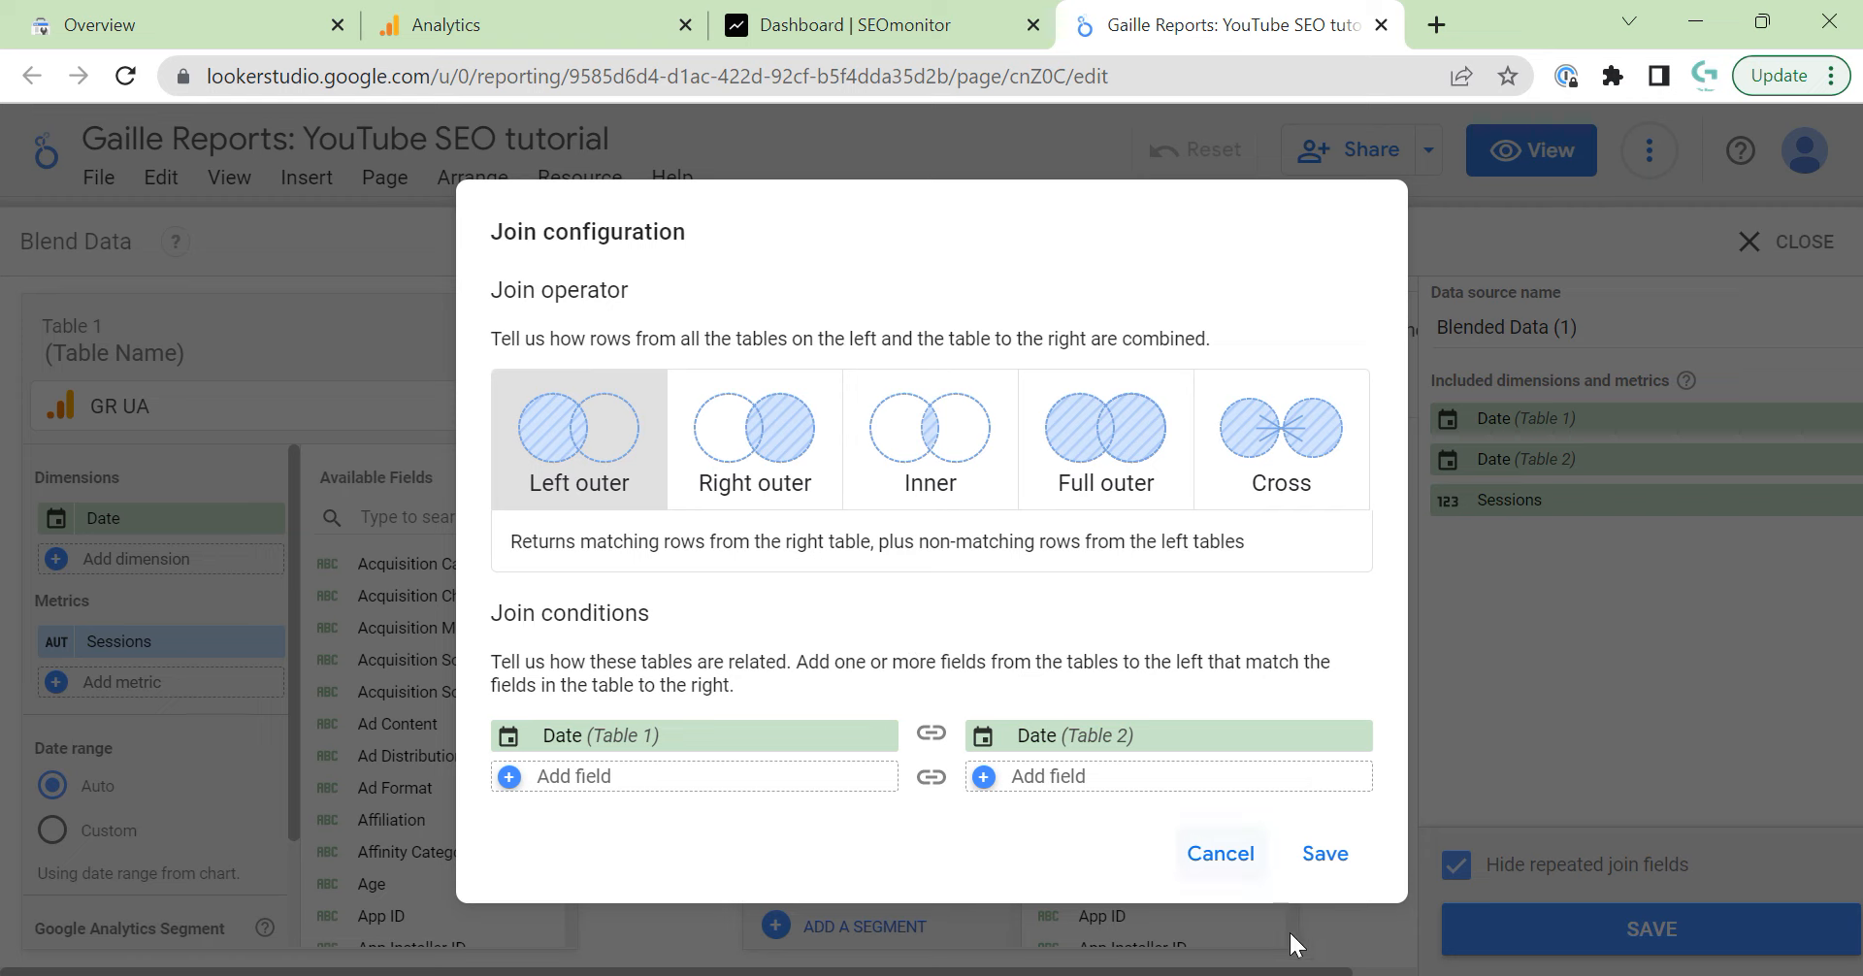
left_click(1323, 862)
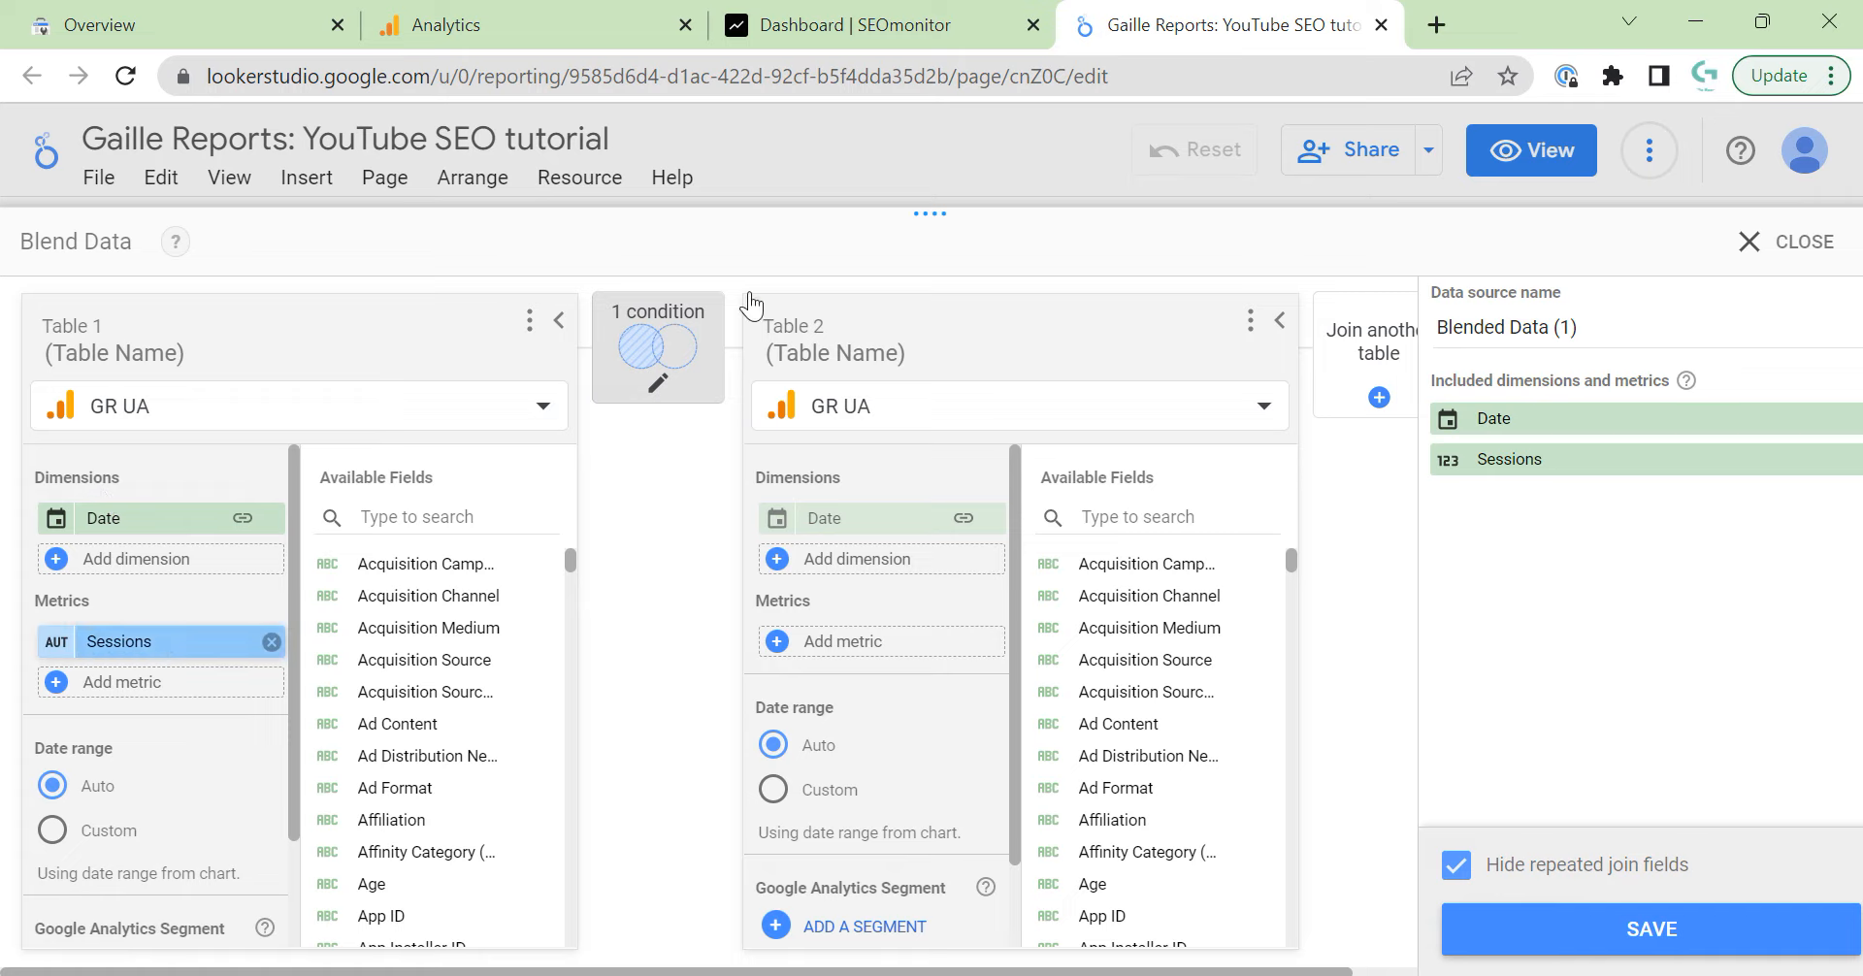
left_click_drag(924, 212, 897, 700)
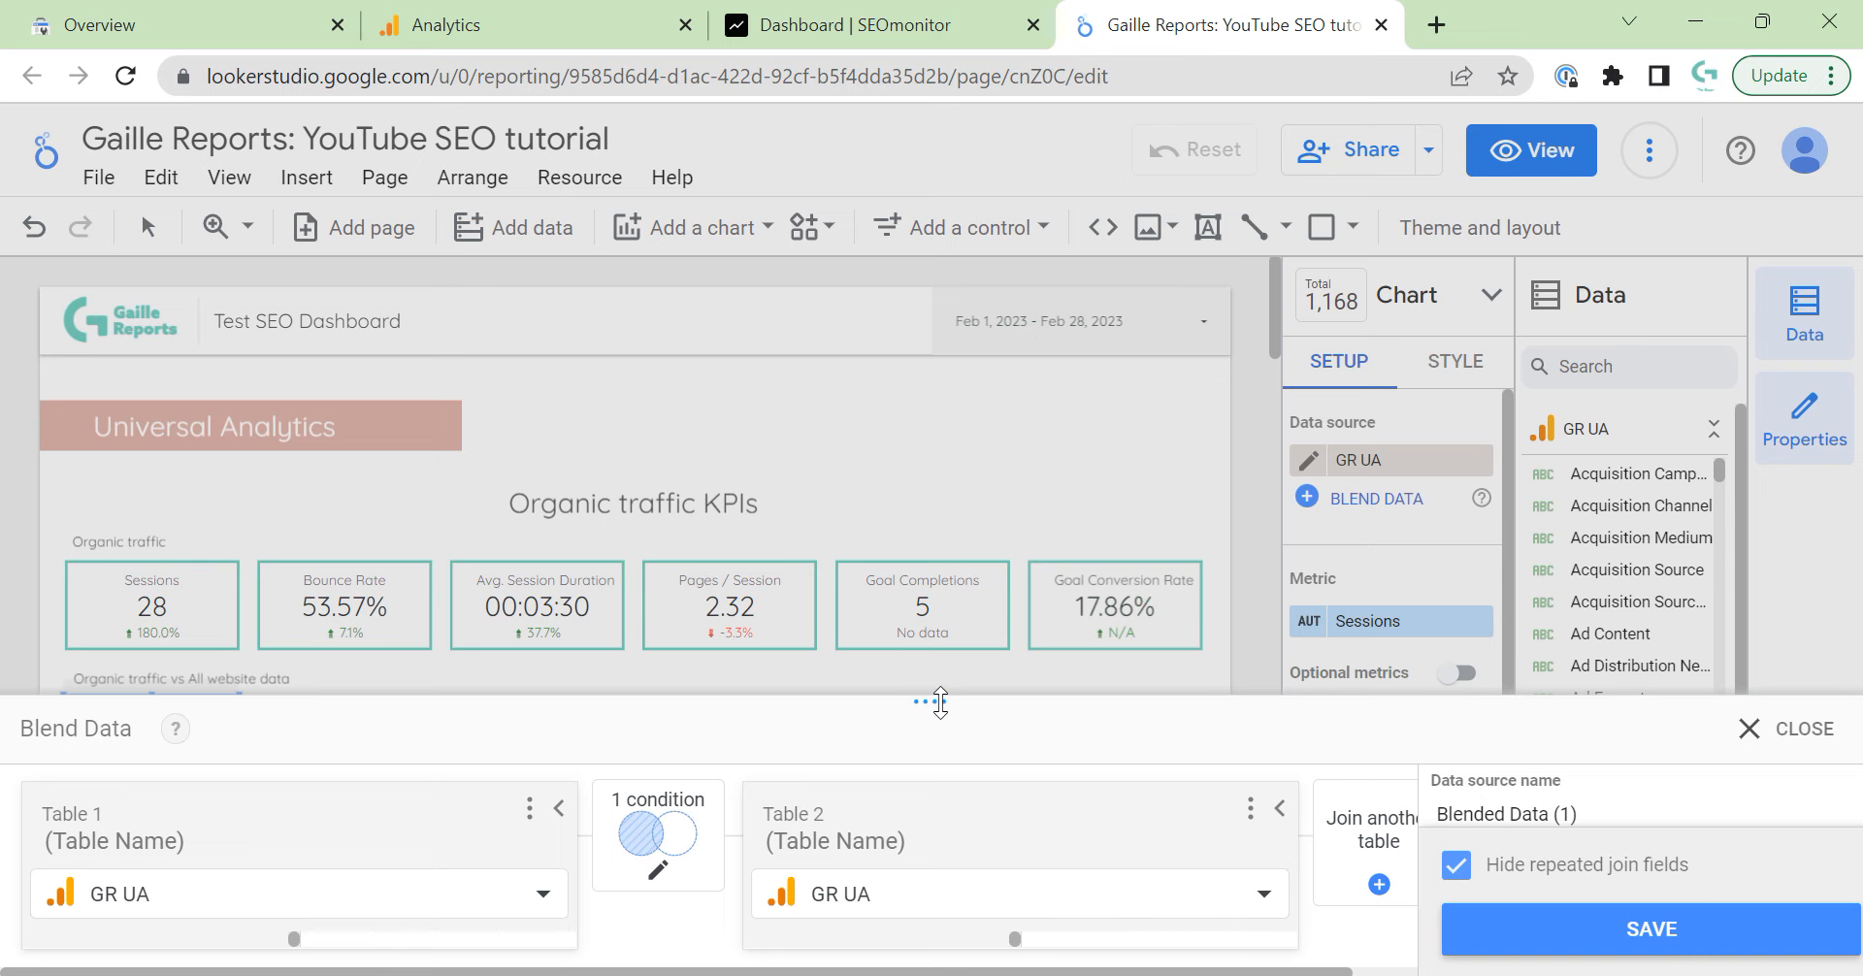
left_click_drag(939, 702, 932, 291)
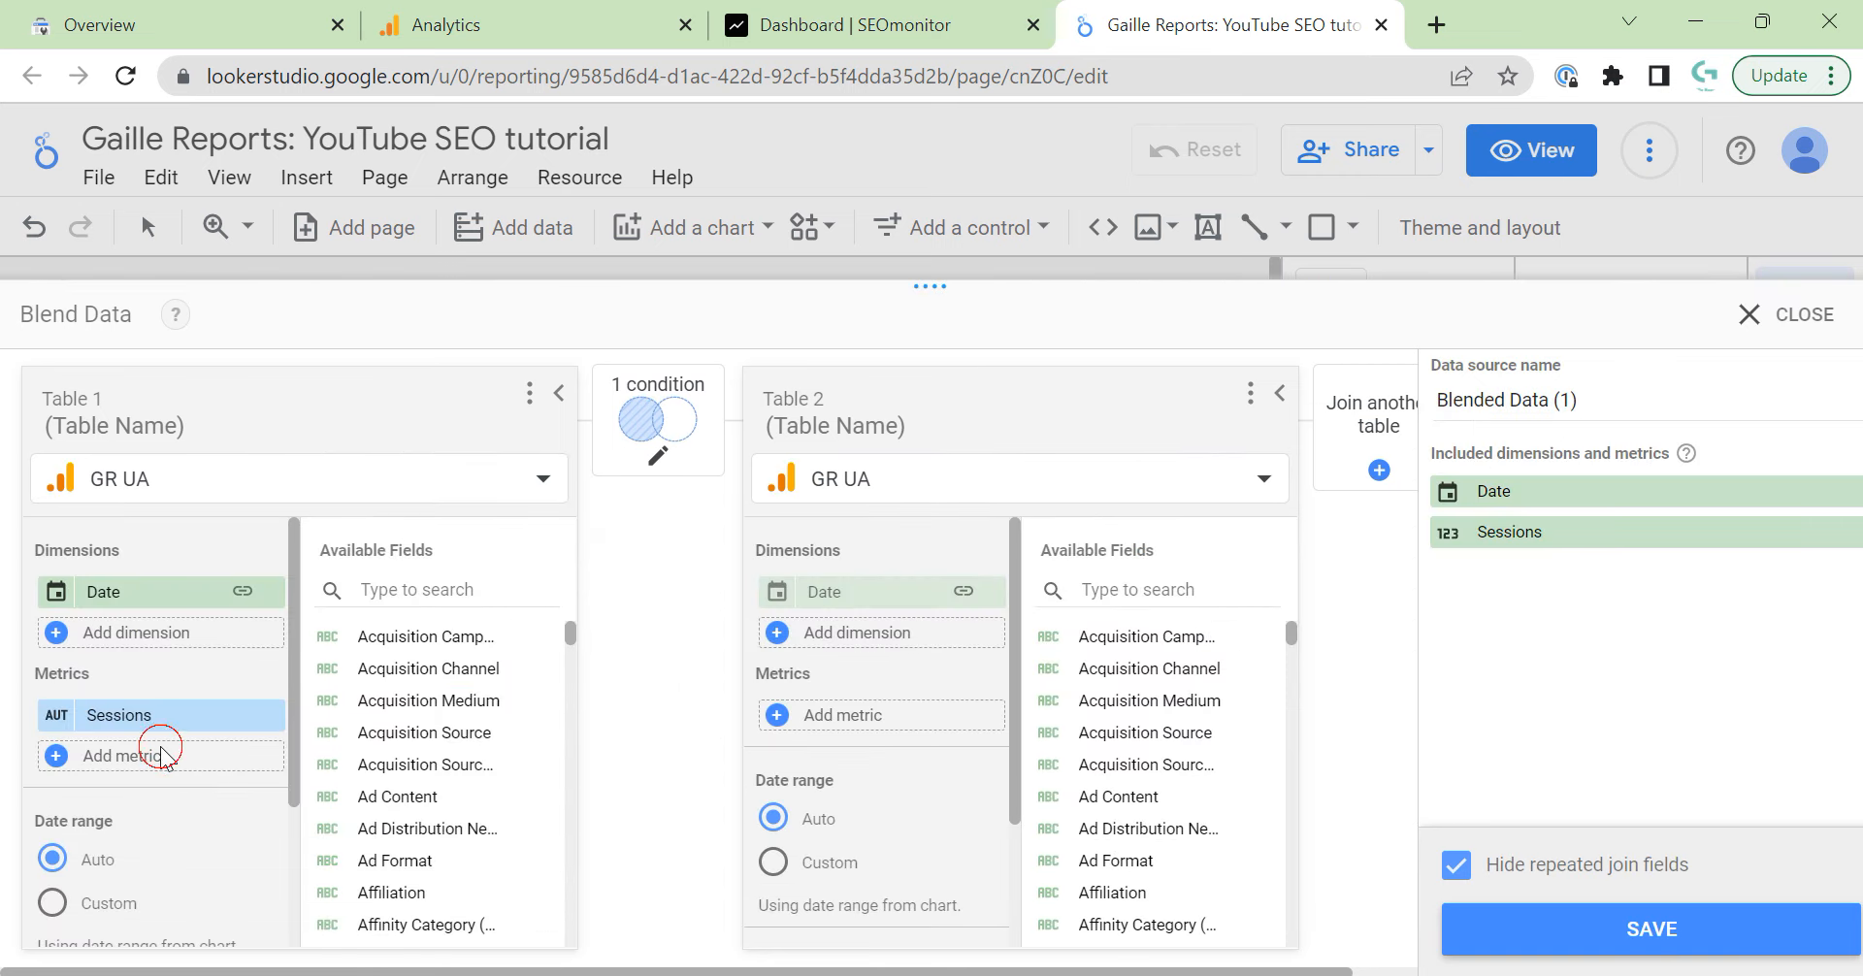
Add Bounce Rate and Avg. Session Duration as metrics in Table 1 of the blend.
left_click(153, 757)
type("bo")
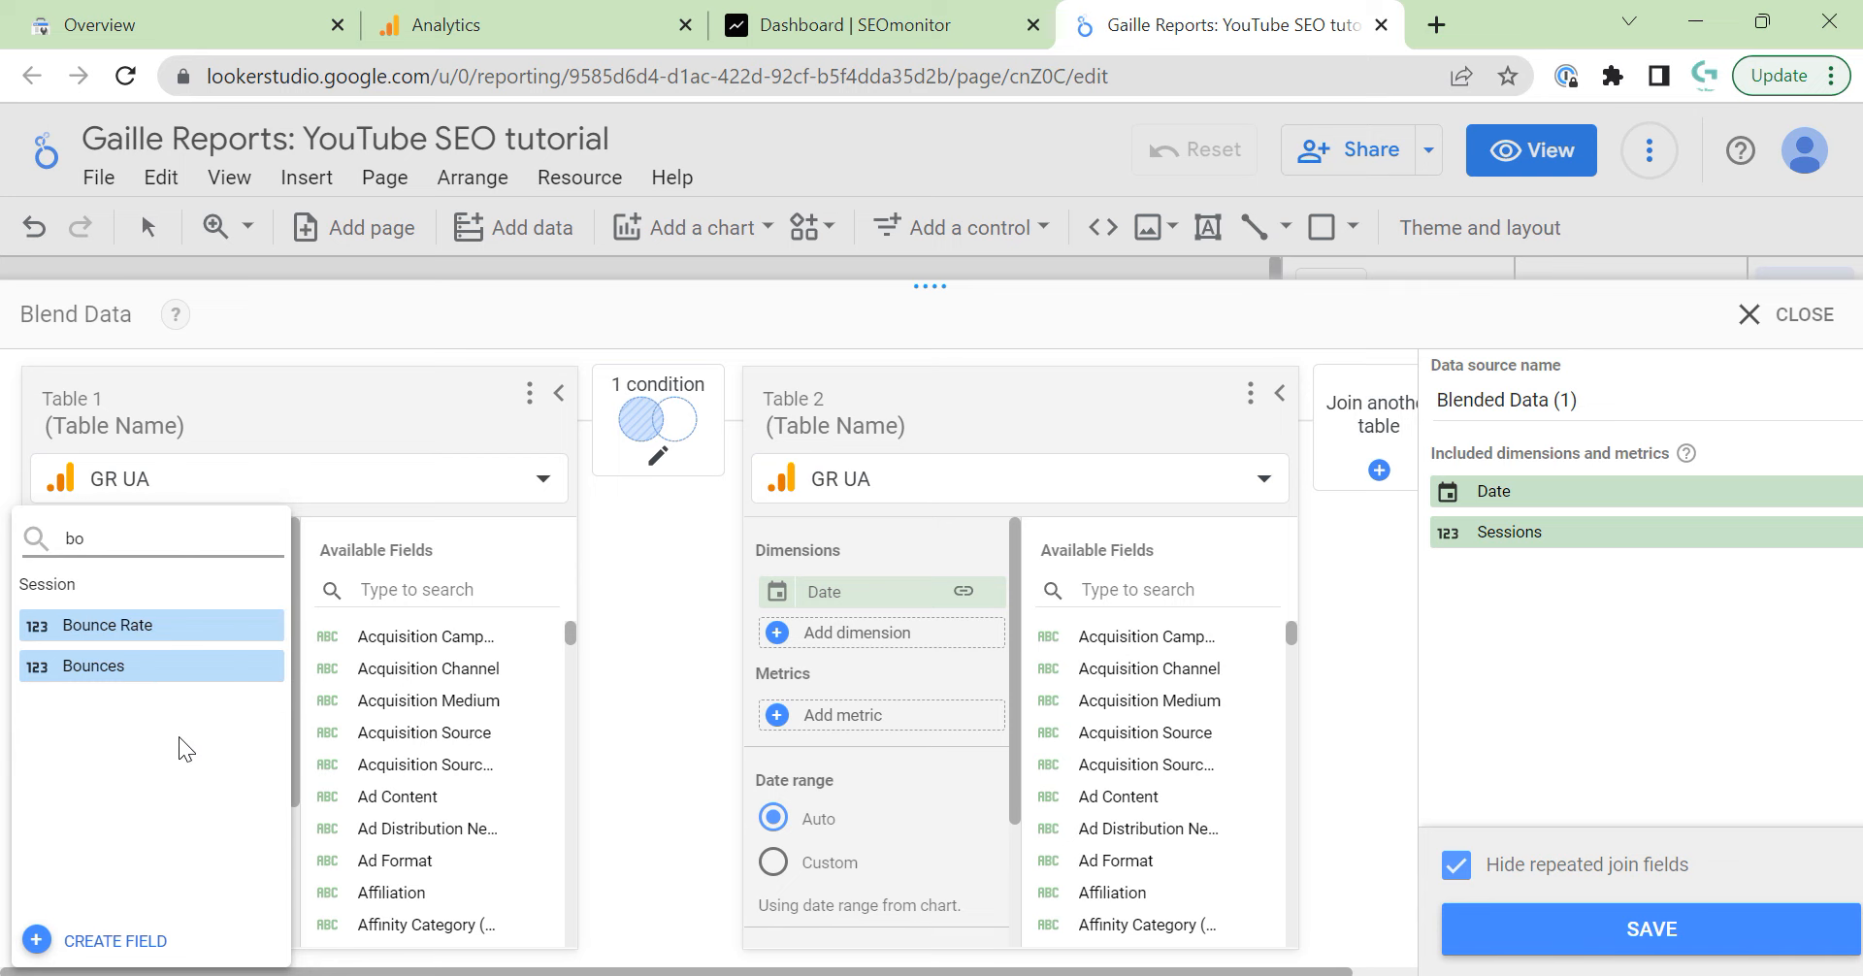
left_click(118, 625)
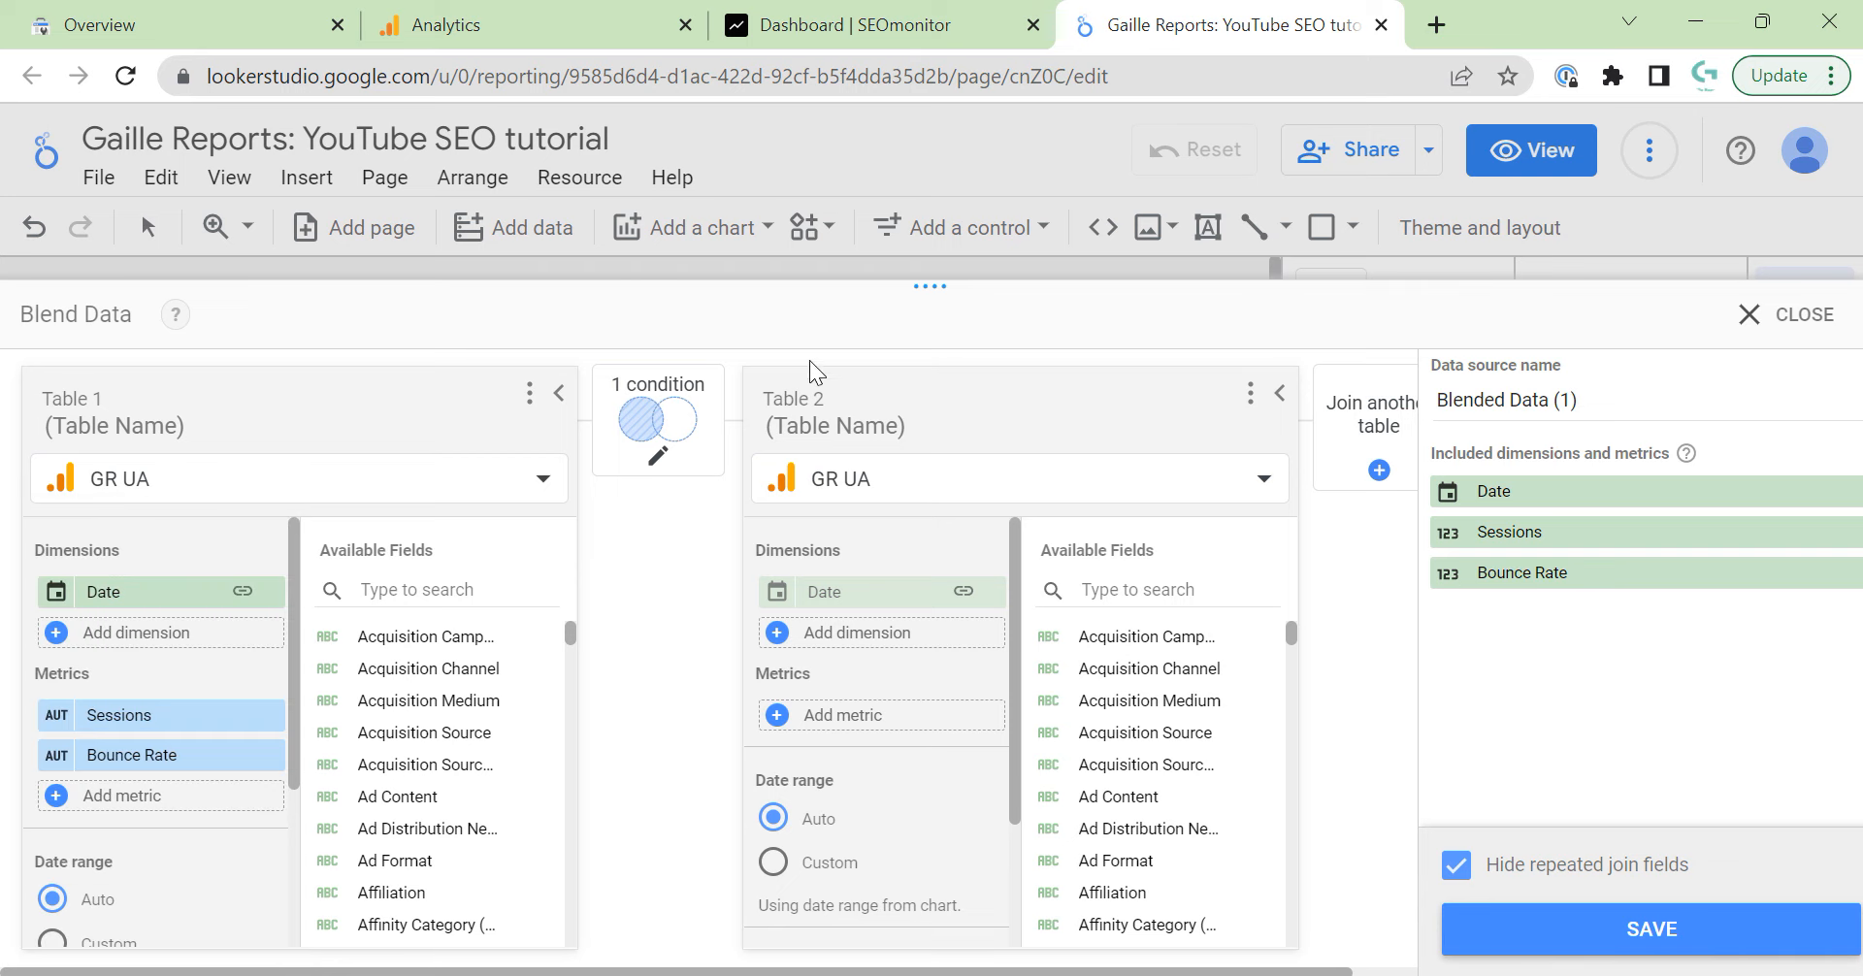
left_click_drag(930, 290, 930, 238)
left_click(129, 755)
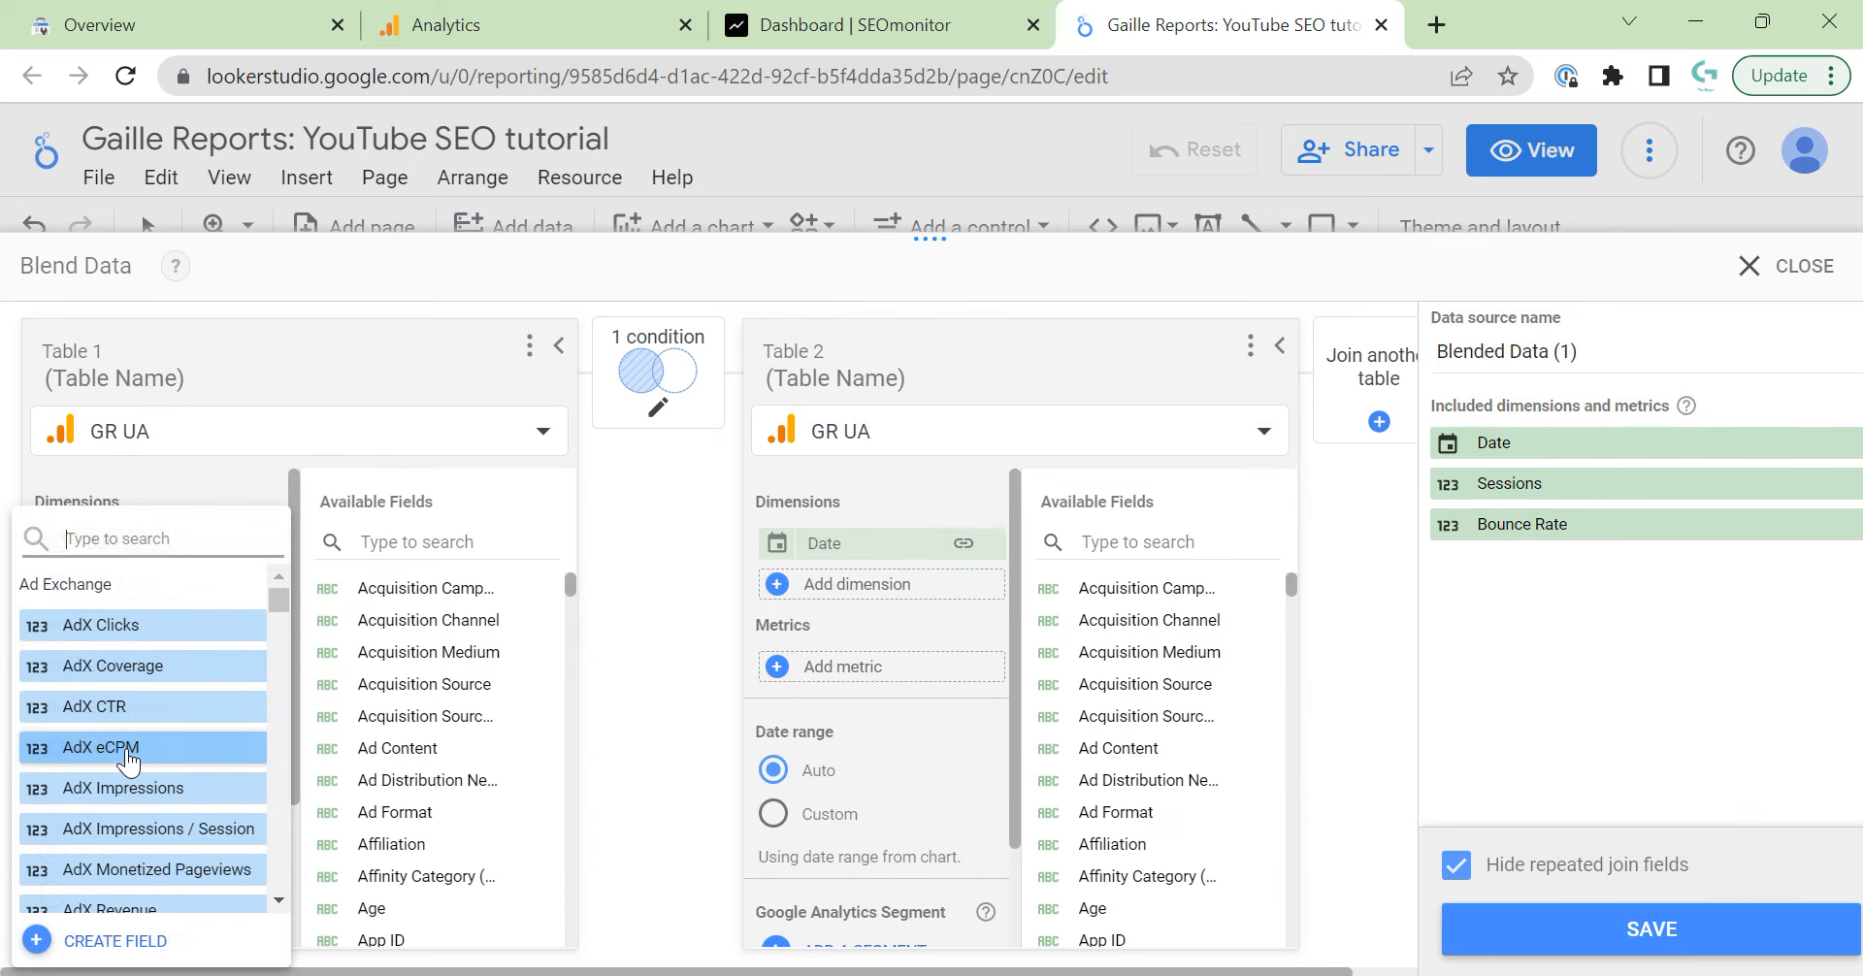
type("avg")
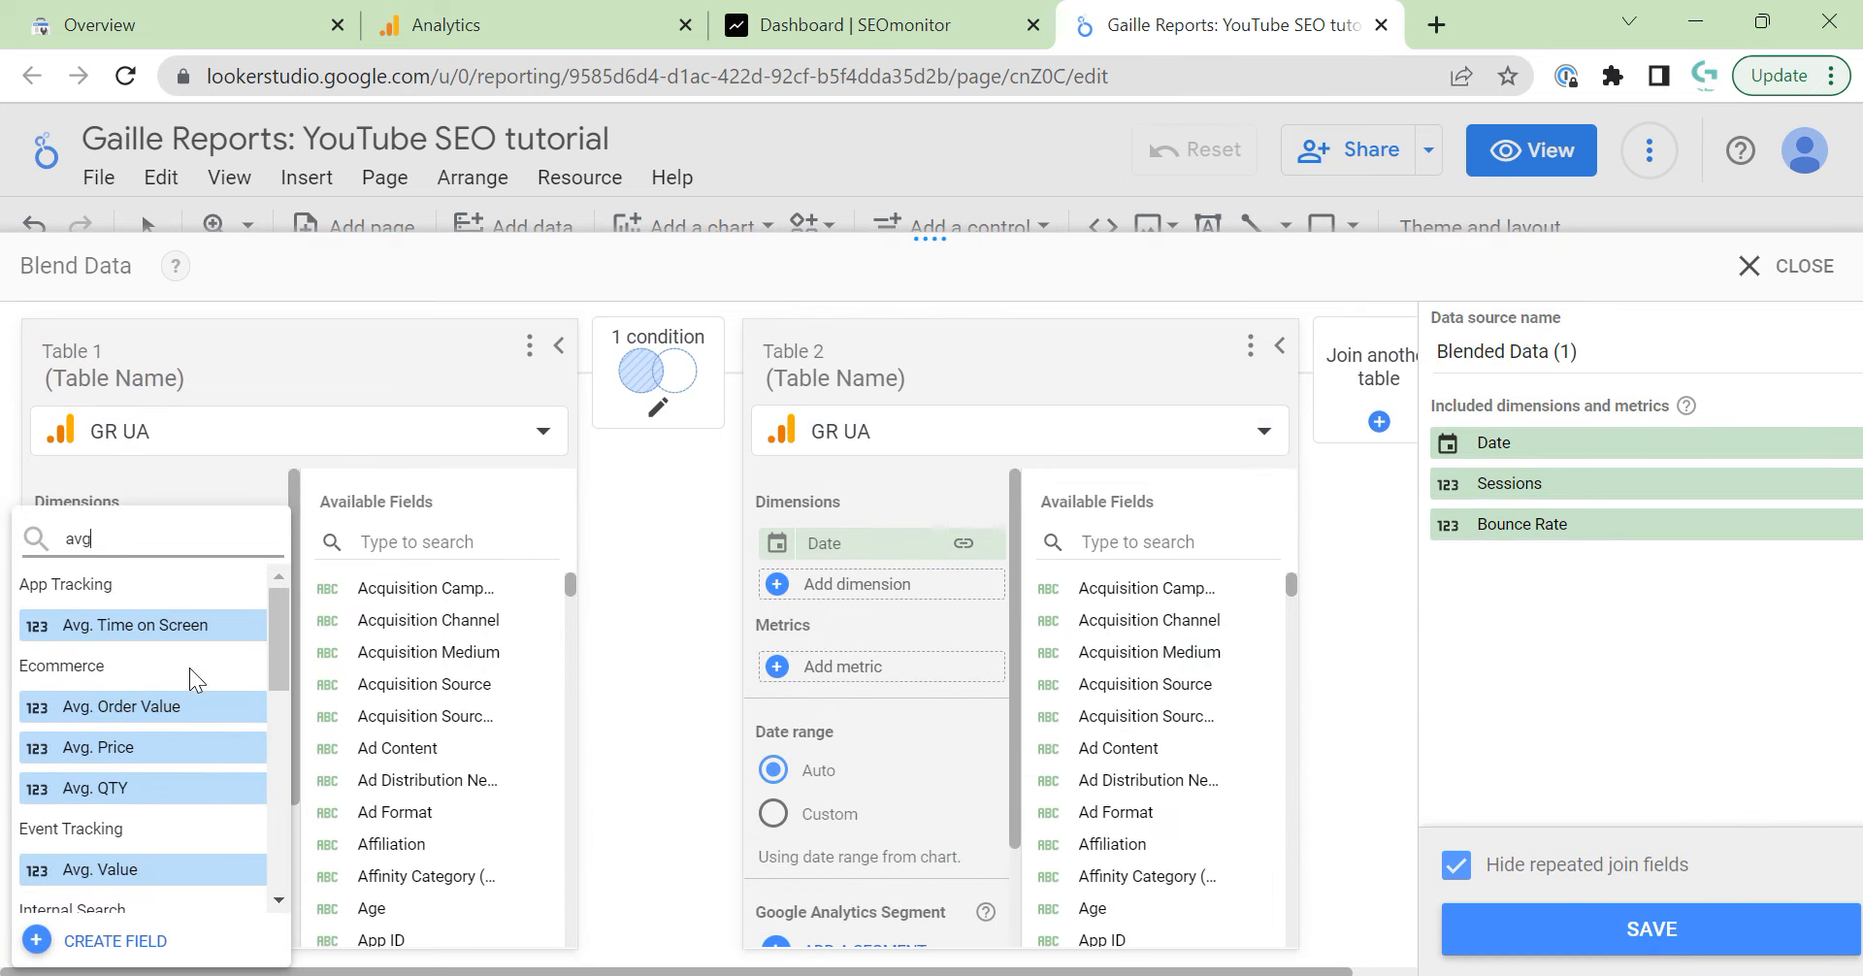
scroll(228, 777, "down", 4)
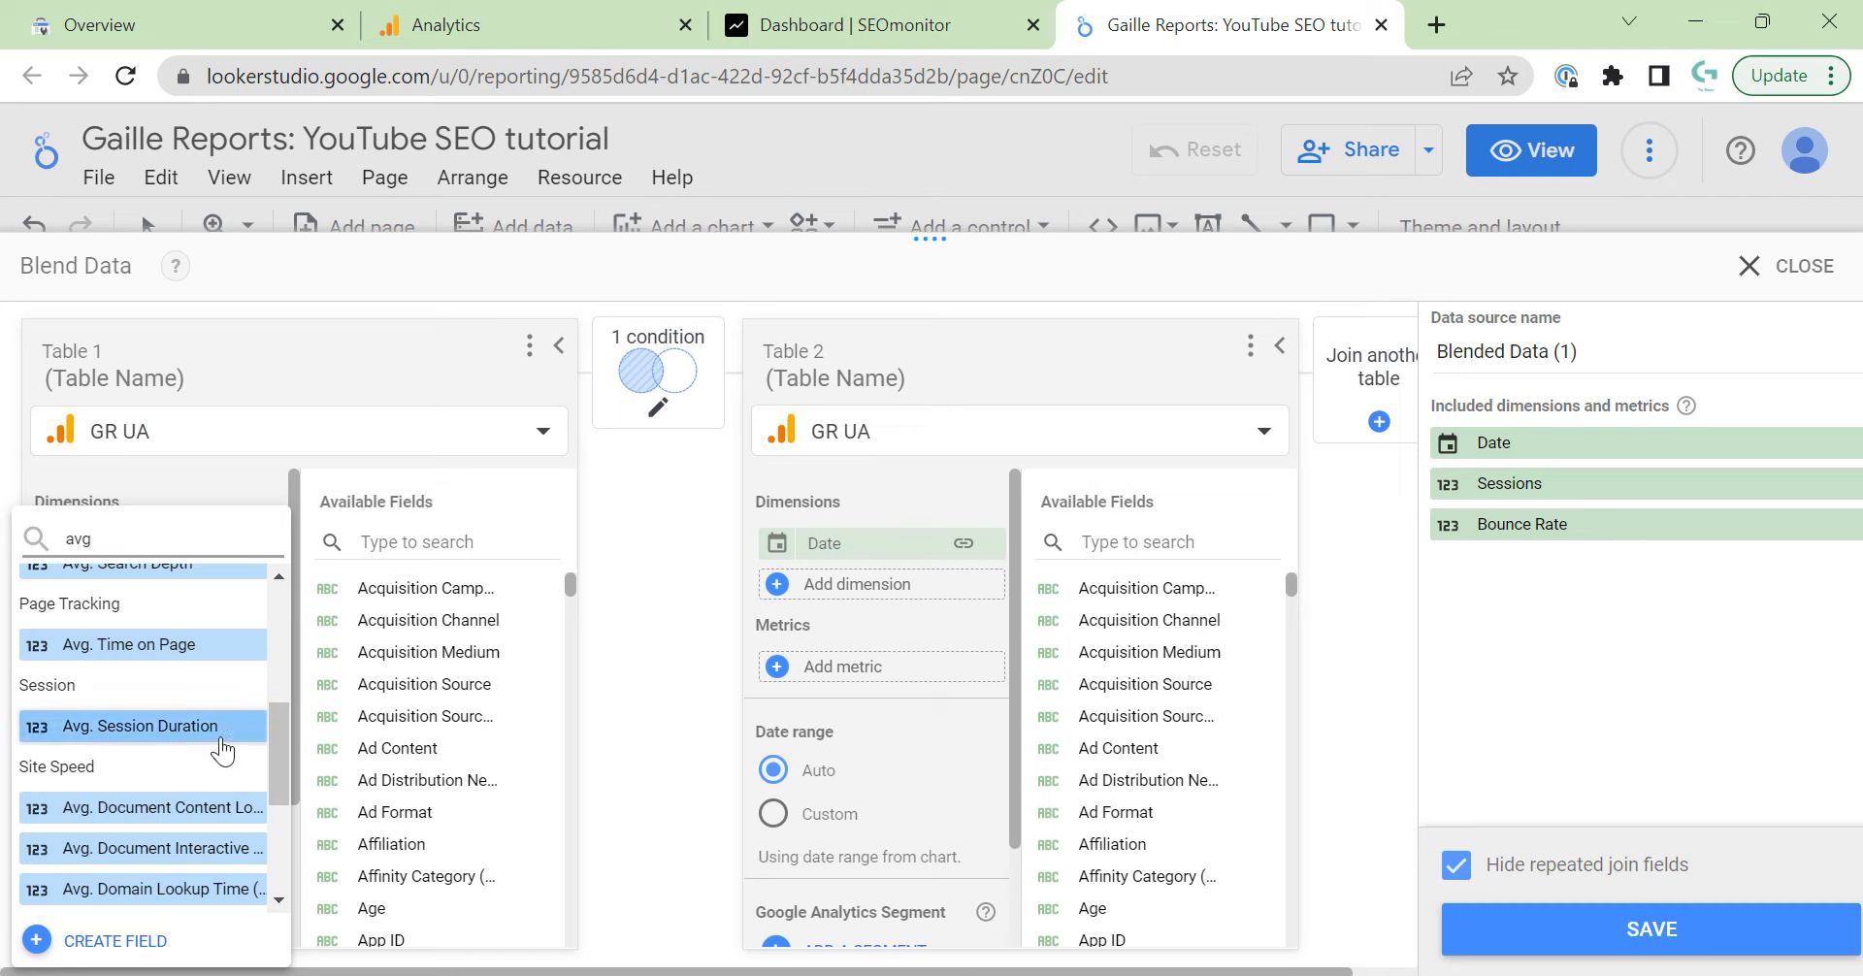
left_click(222, 745)
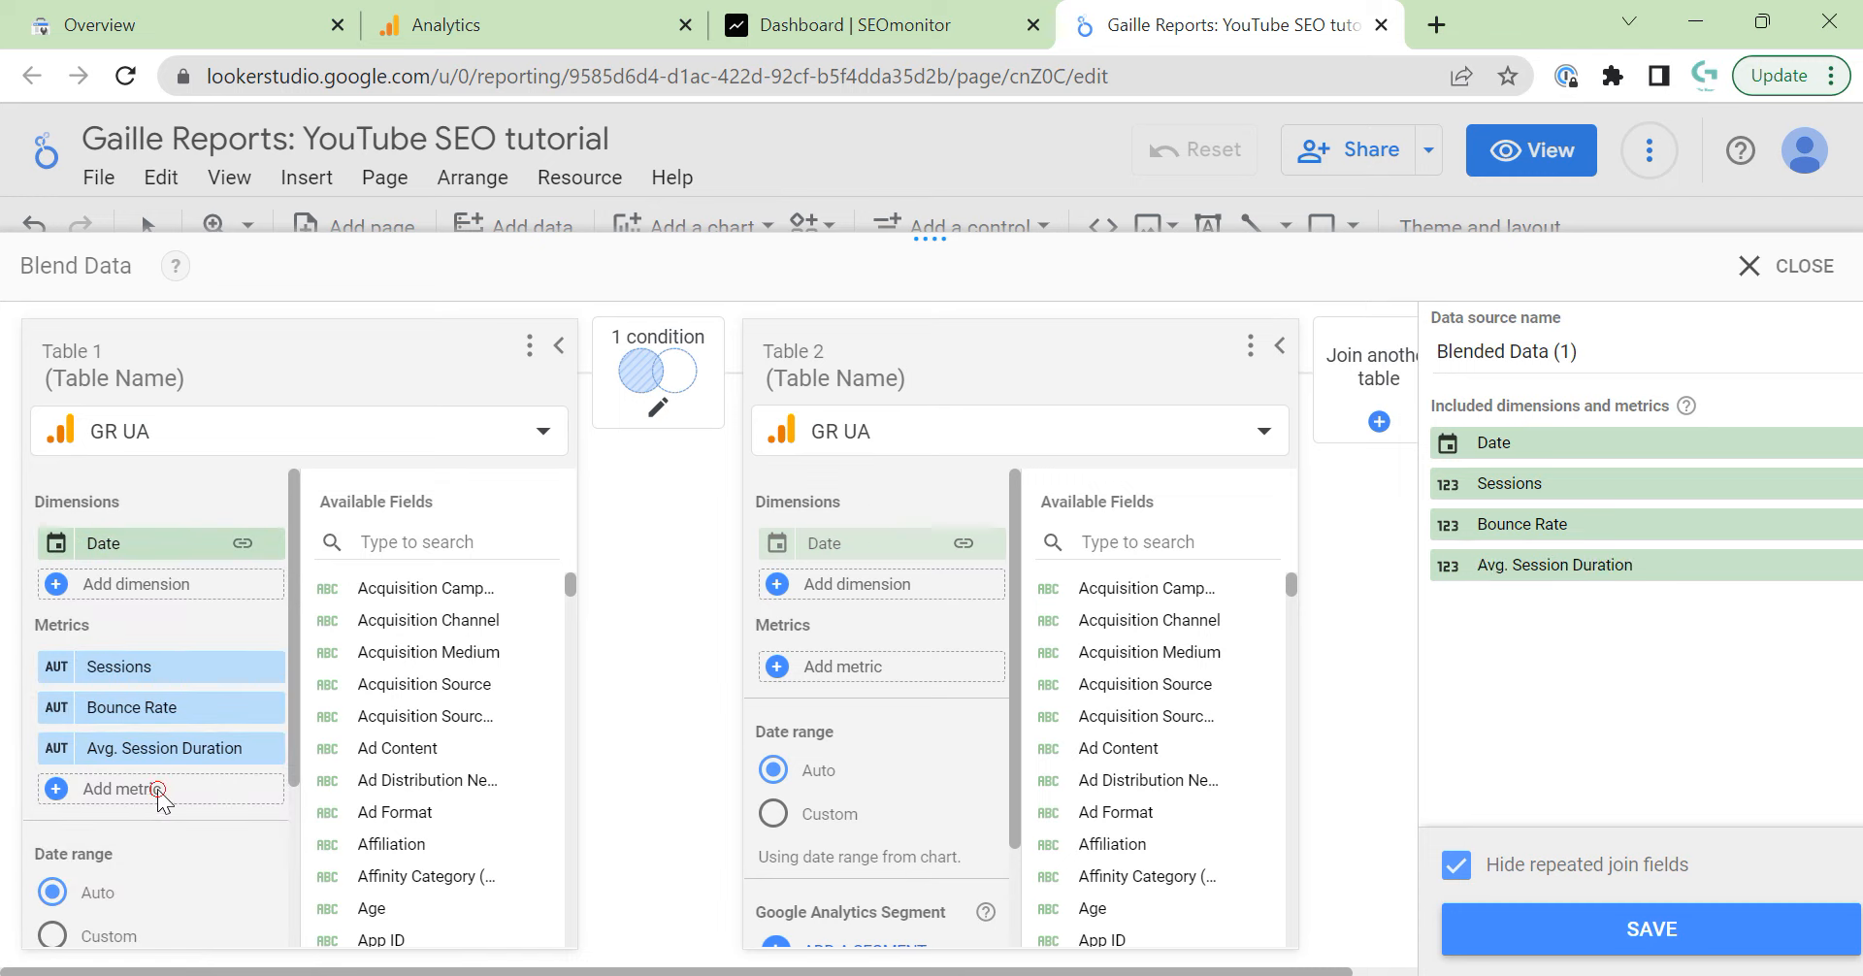
Add Session Duration as a further metric in Table 1 of the blend.
left_click(158, 803)
type("sessio")
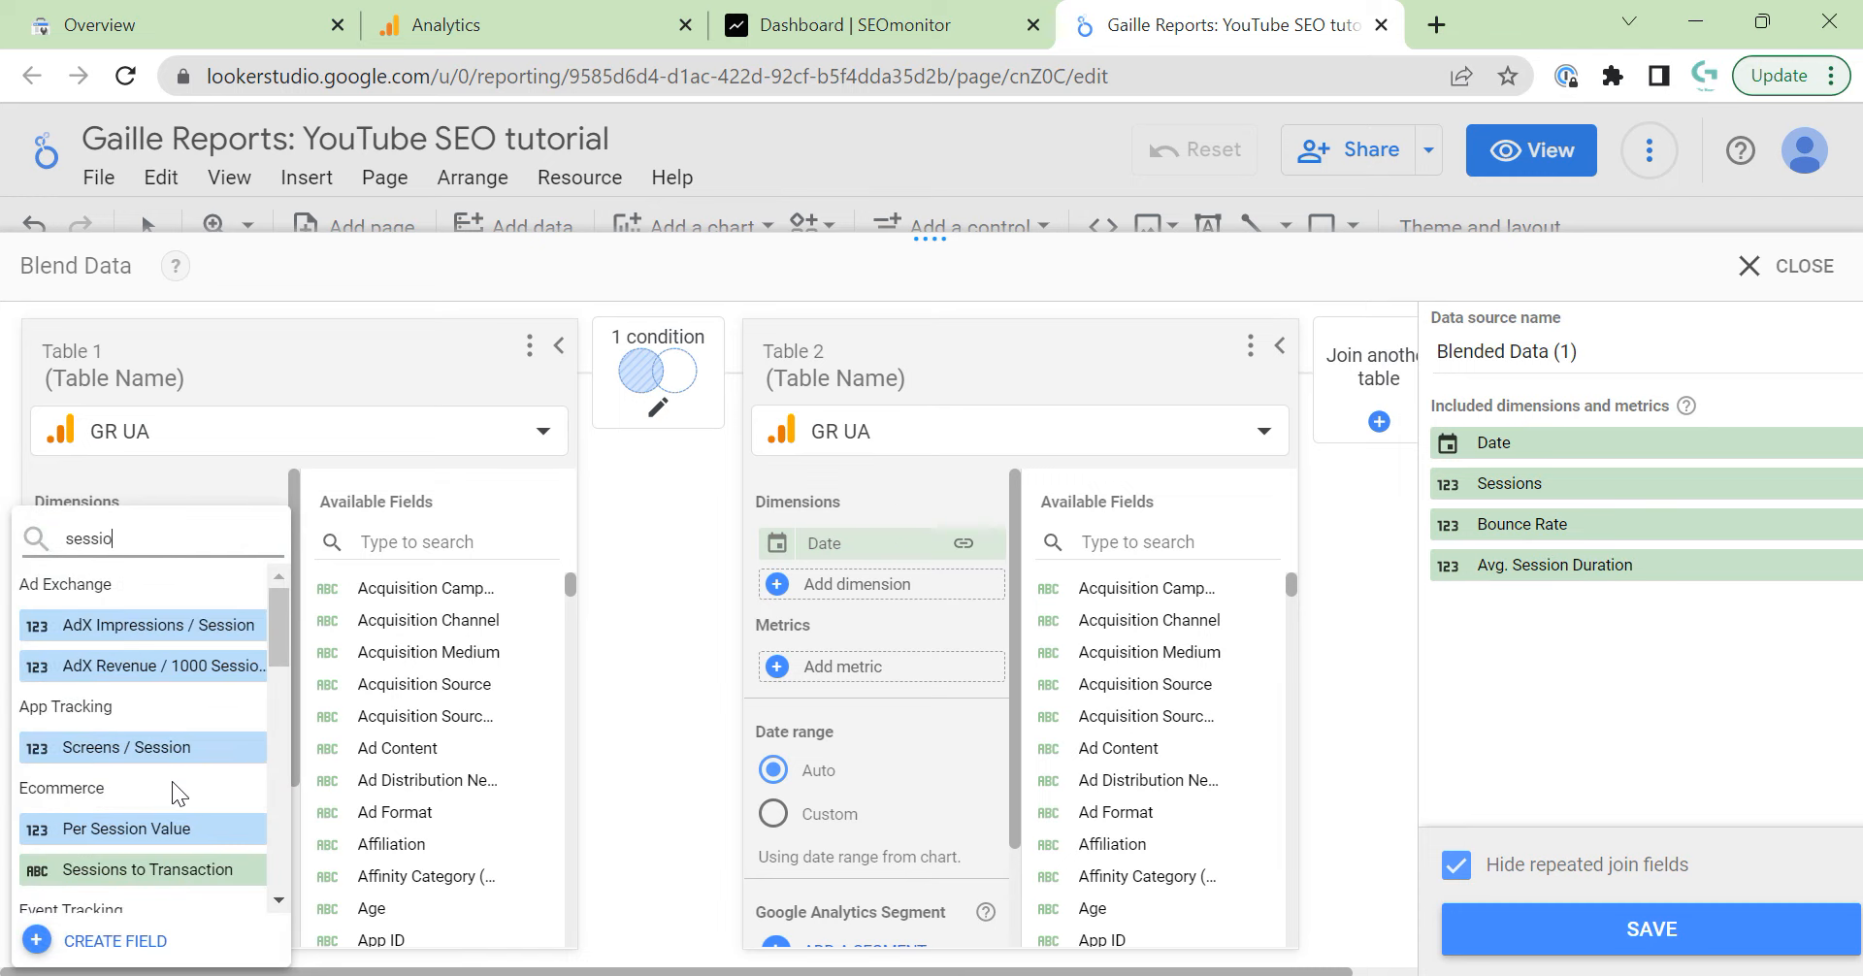
type("n")
scroll(170, 774, "down", 3)
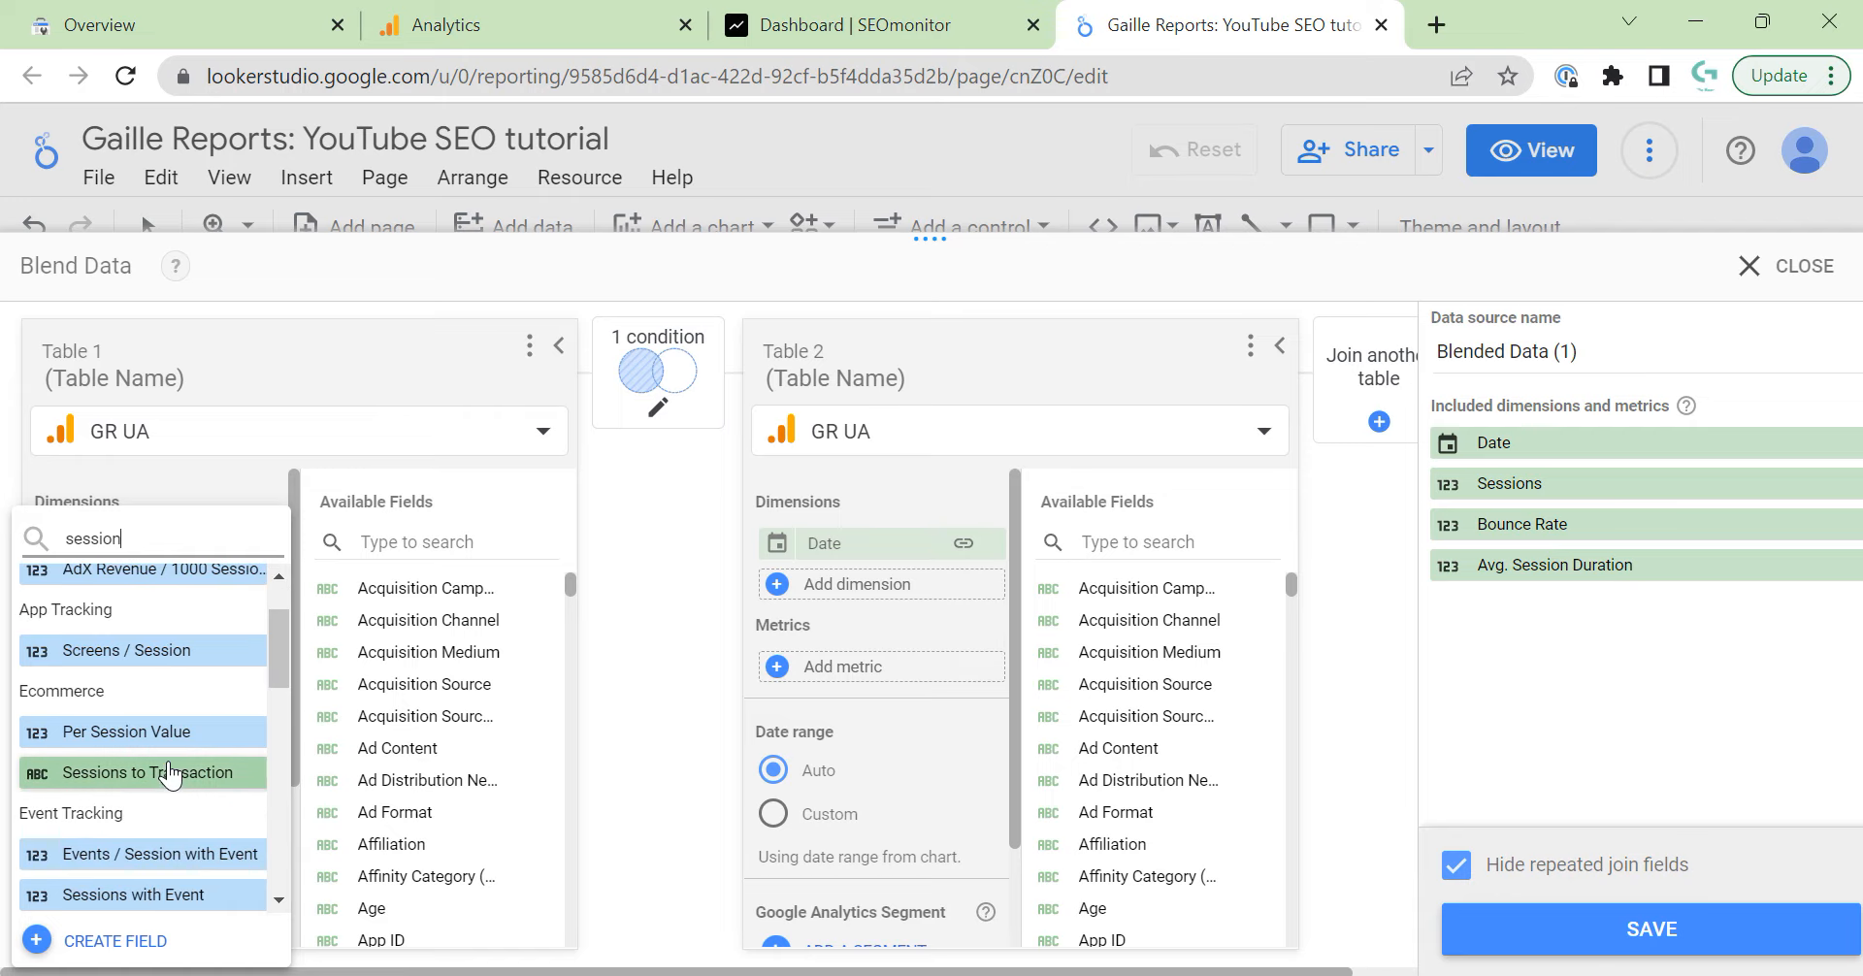
type("d")
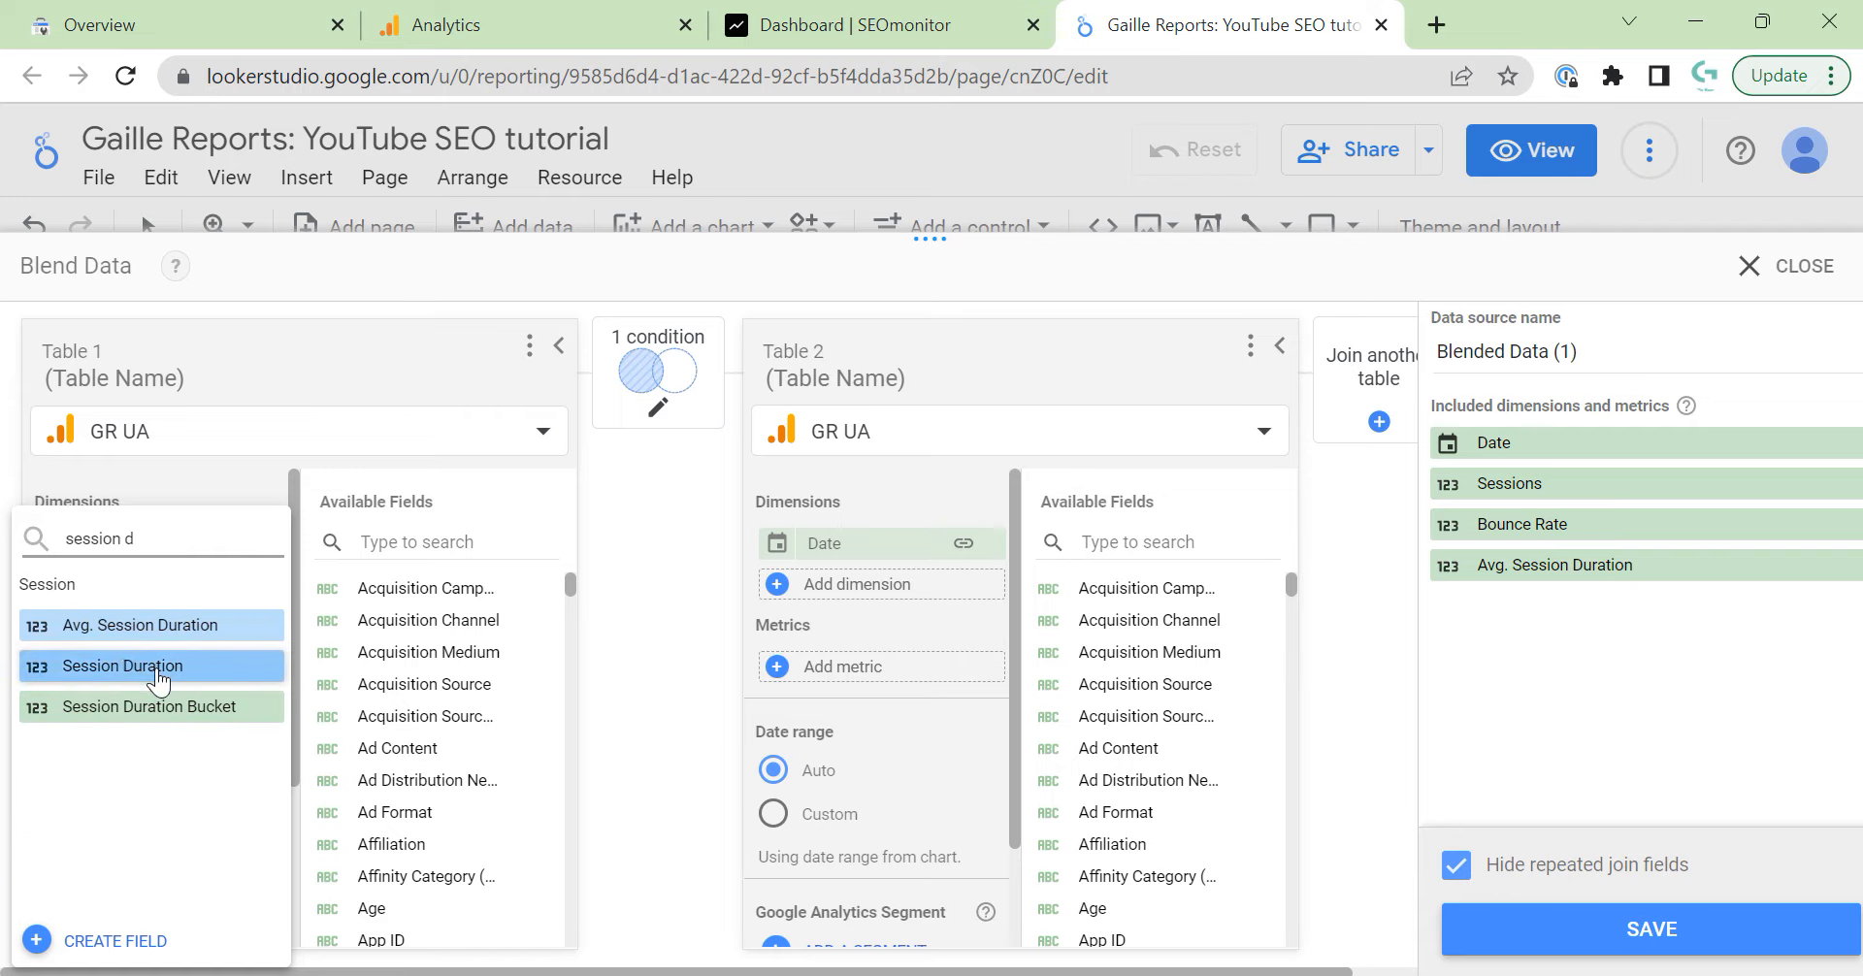
left_click(159, 681)
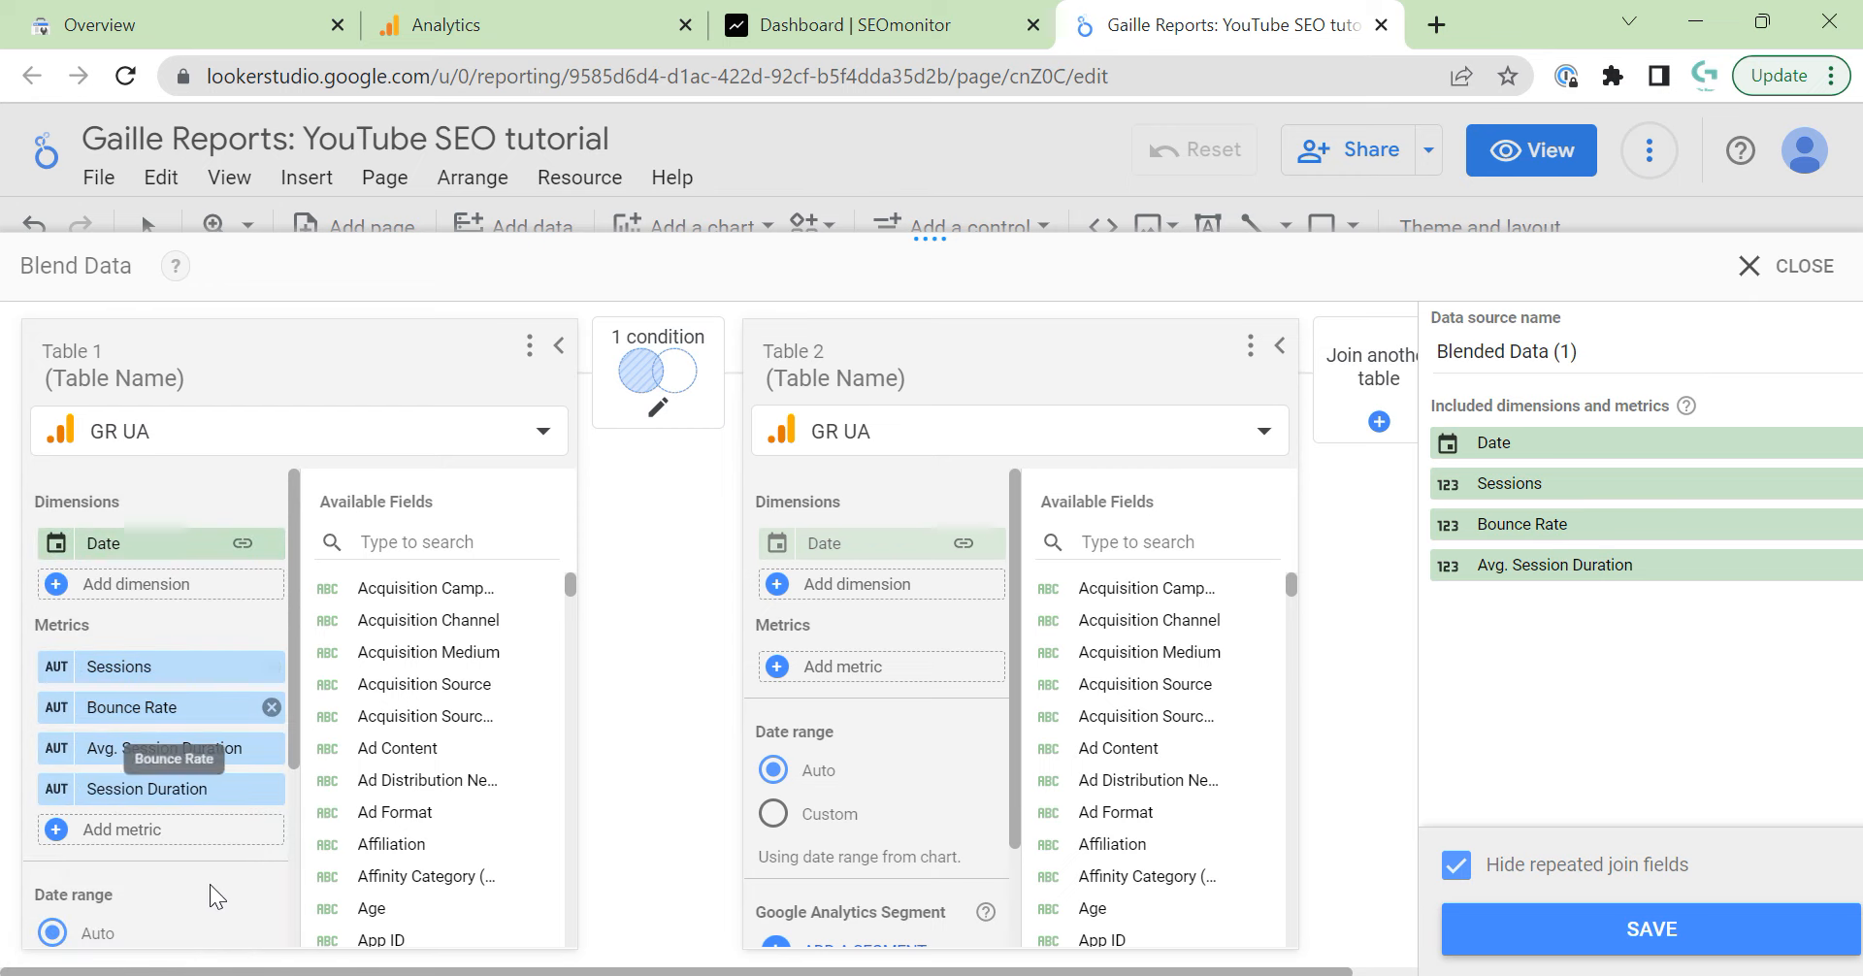
Add Pageviews as a metric in Table 1 of the blend.
left_click(176, 841)
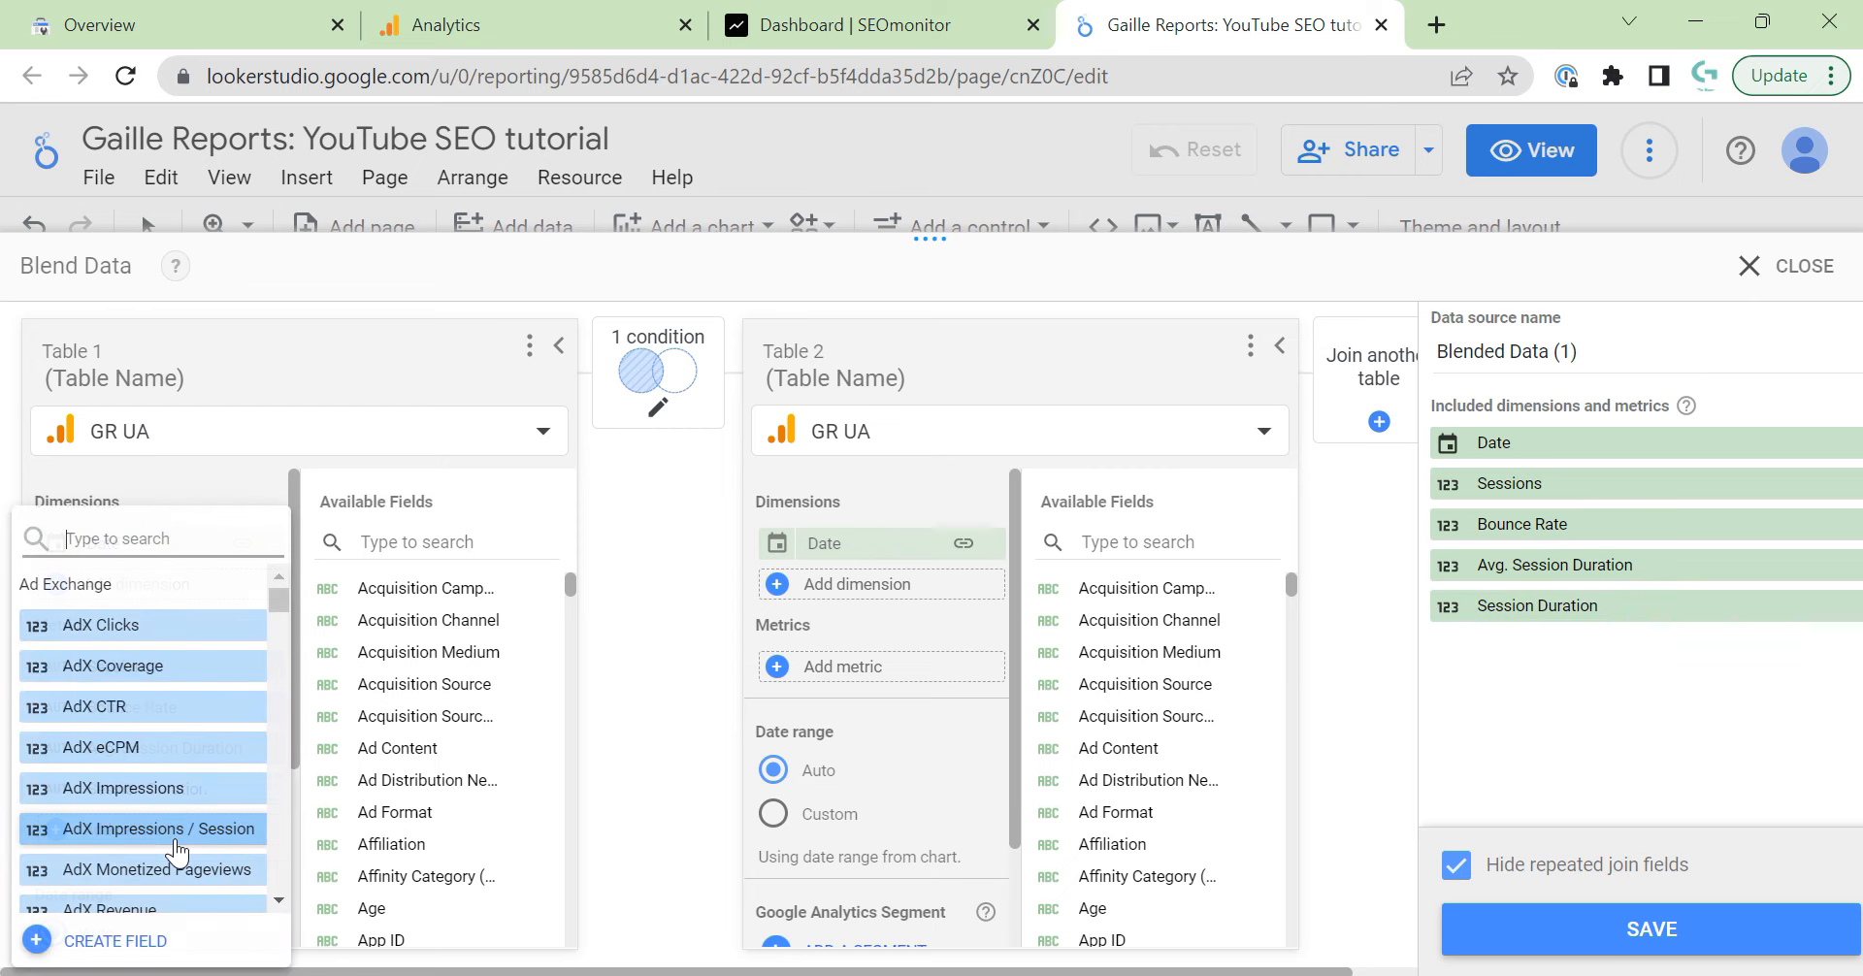
type("pages")
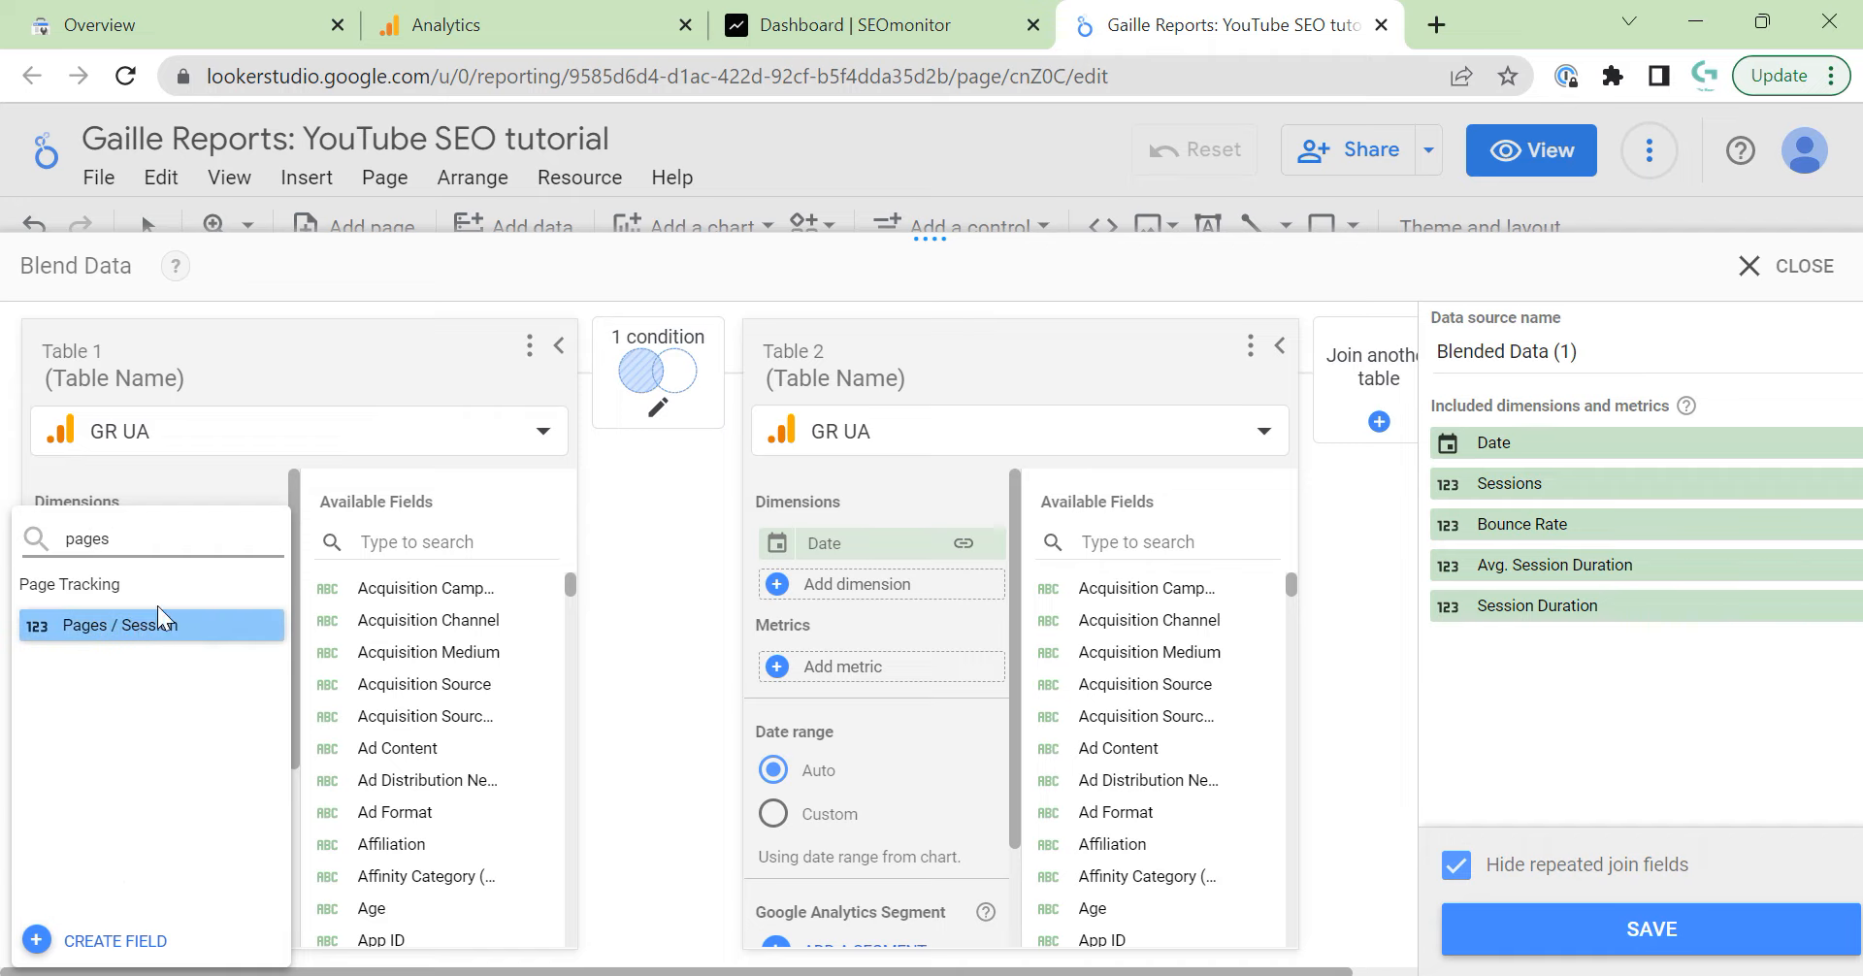
key("BackSpace")
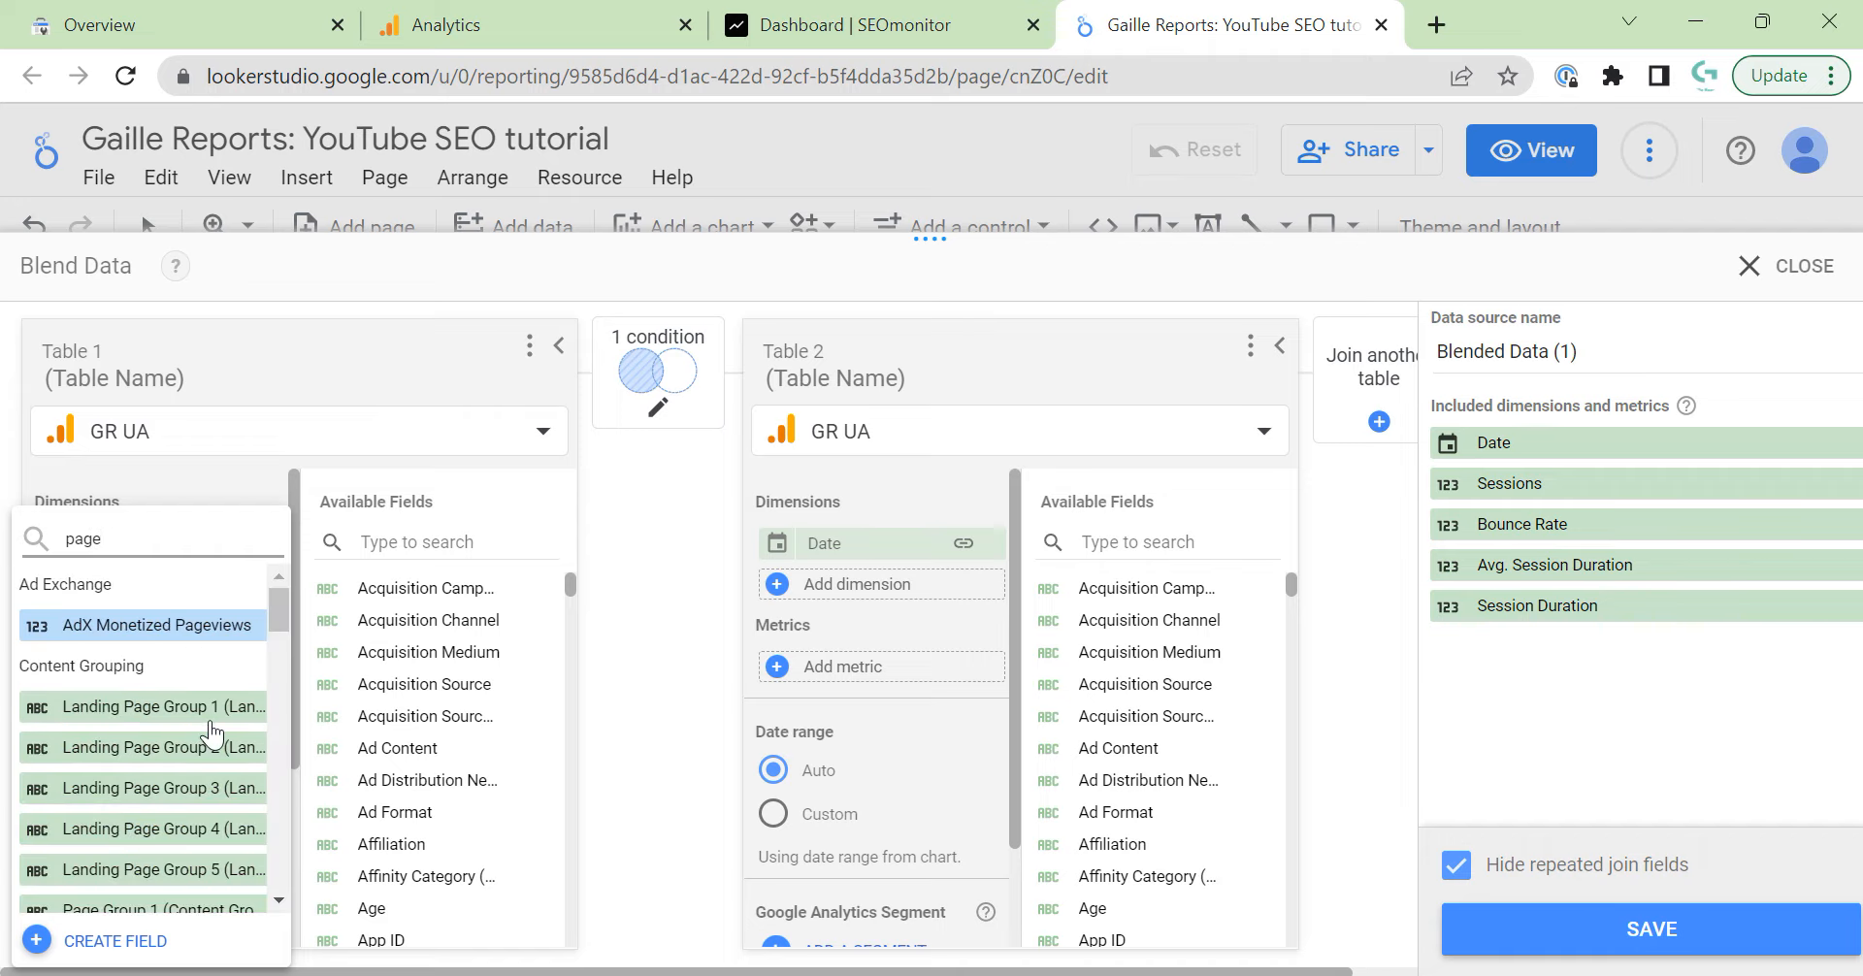
scroll(195, 728, "down", 5)
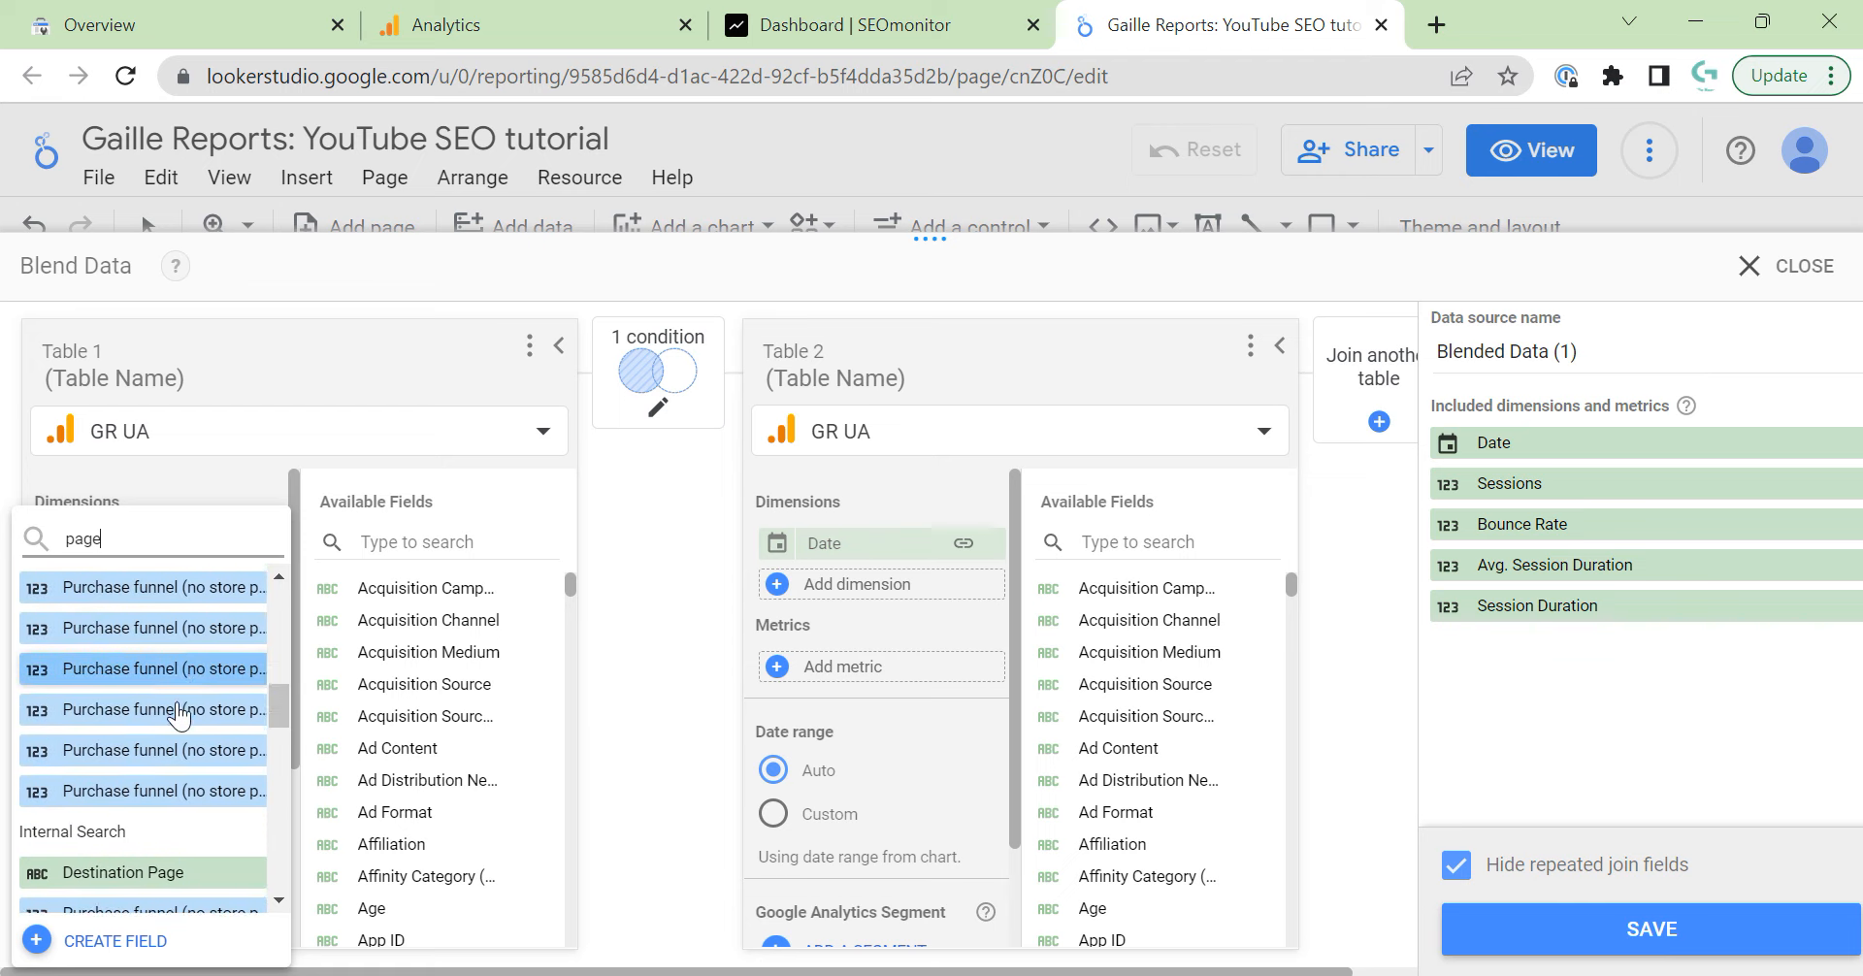
scroll(180, 718, "down", 3)
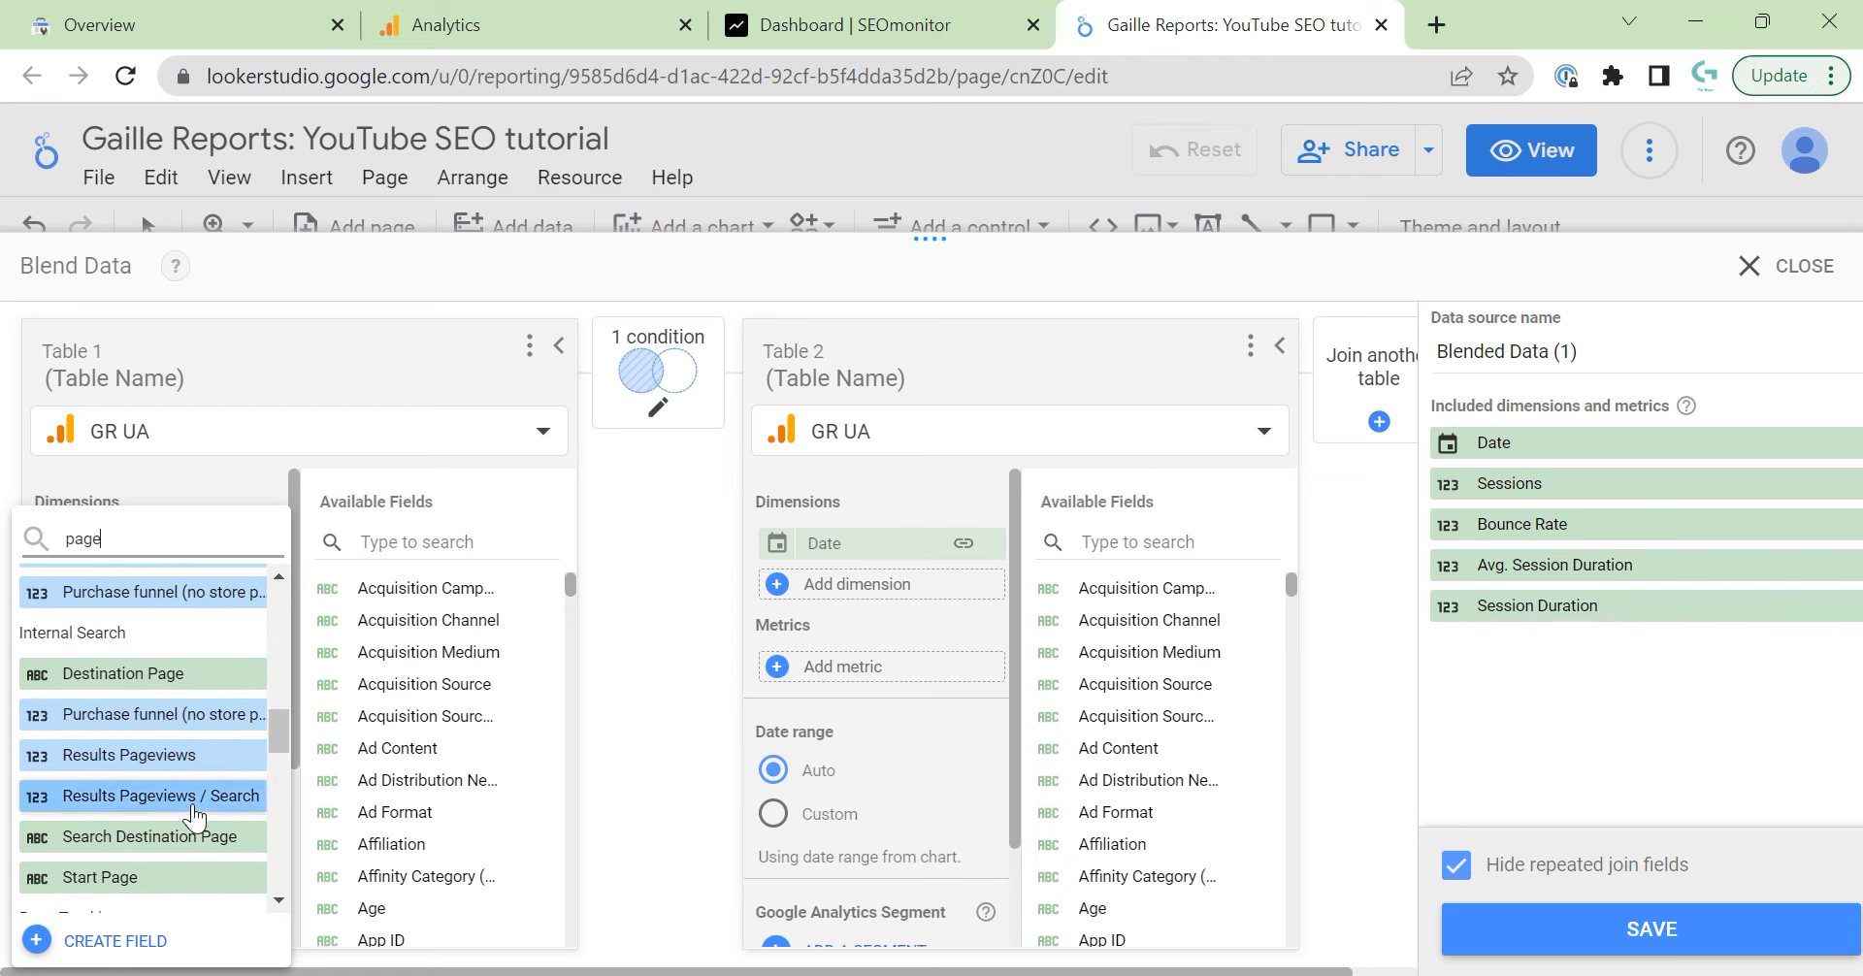
scroll(194, 818, "down", 3)
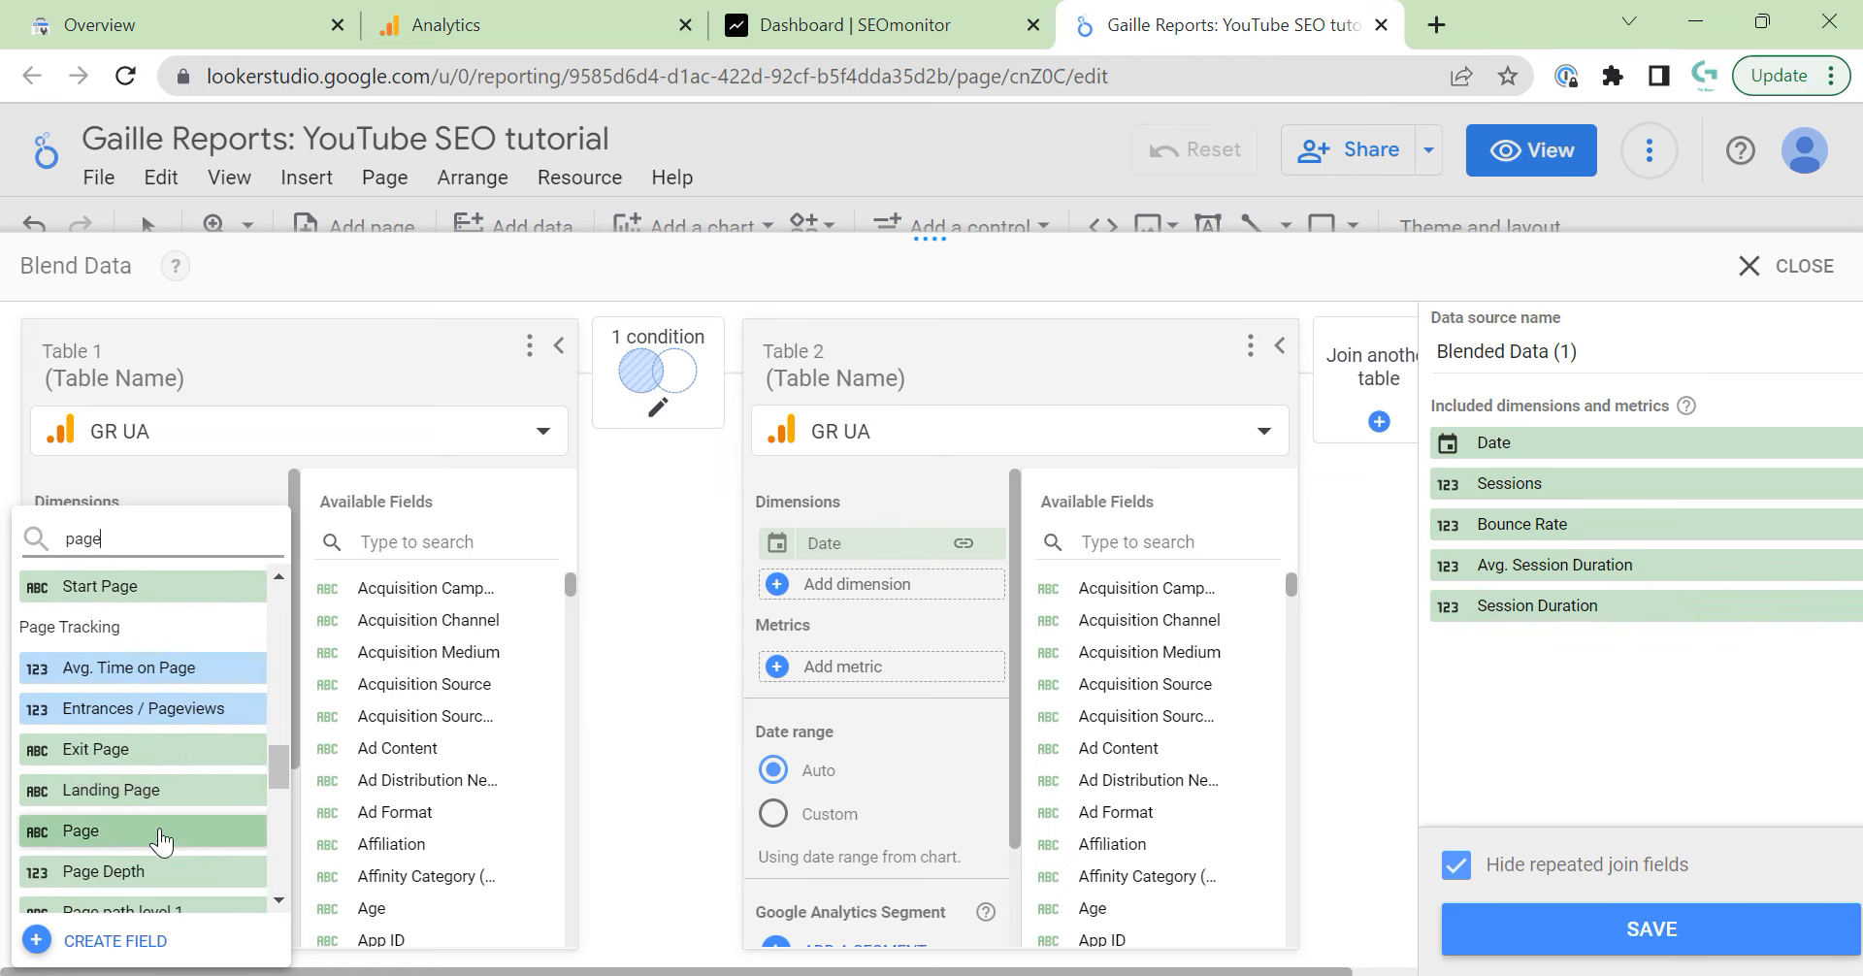
scroll(162, 842, "down", 5)
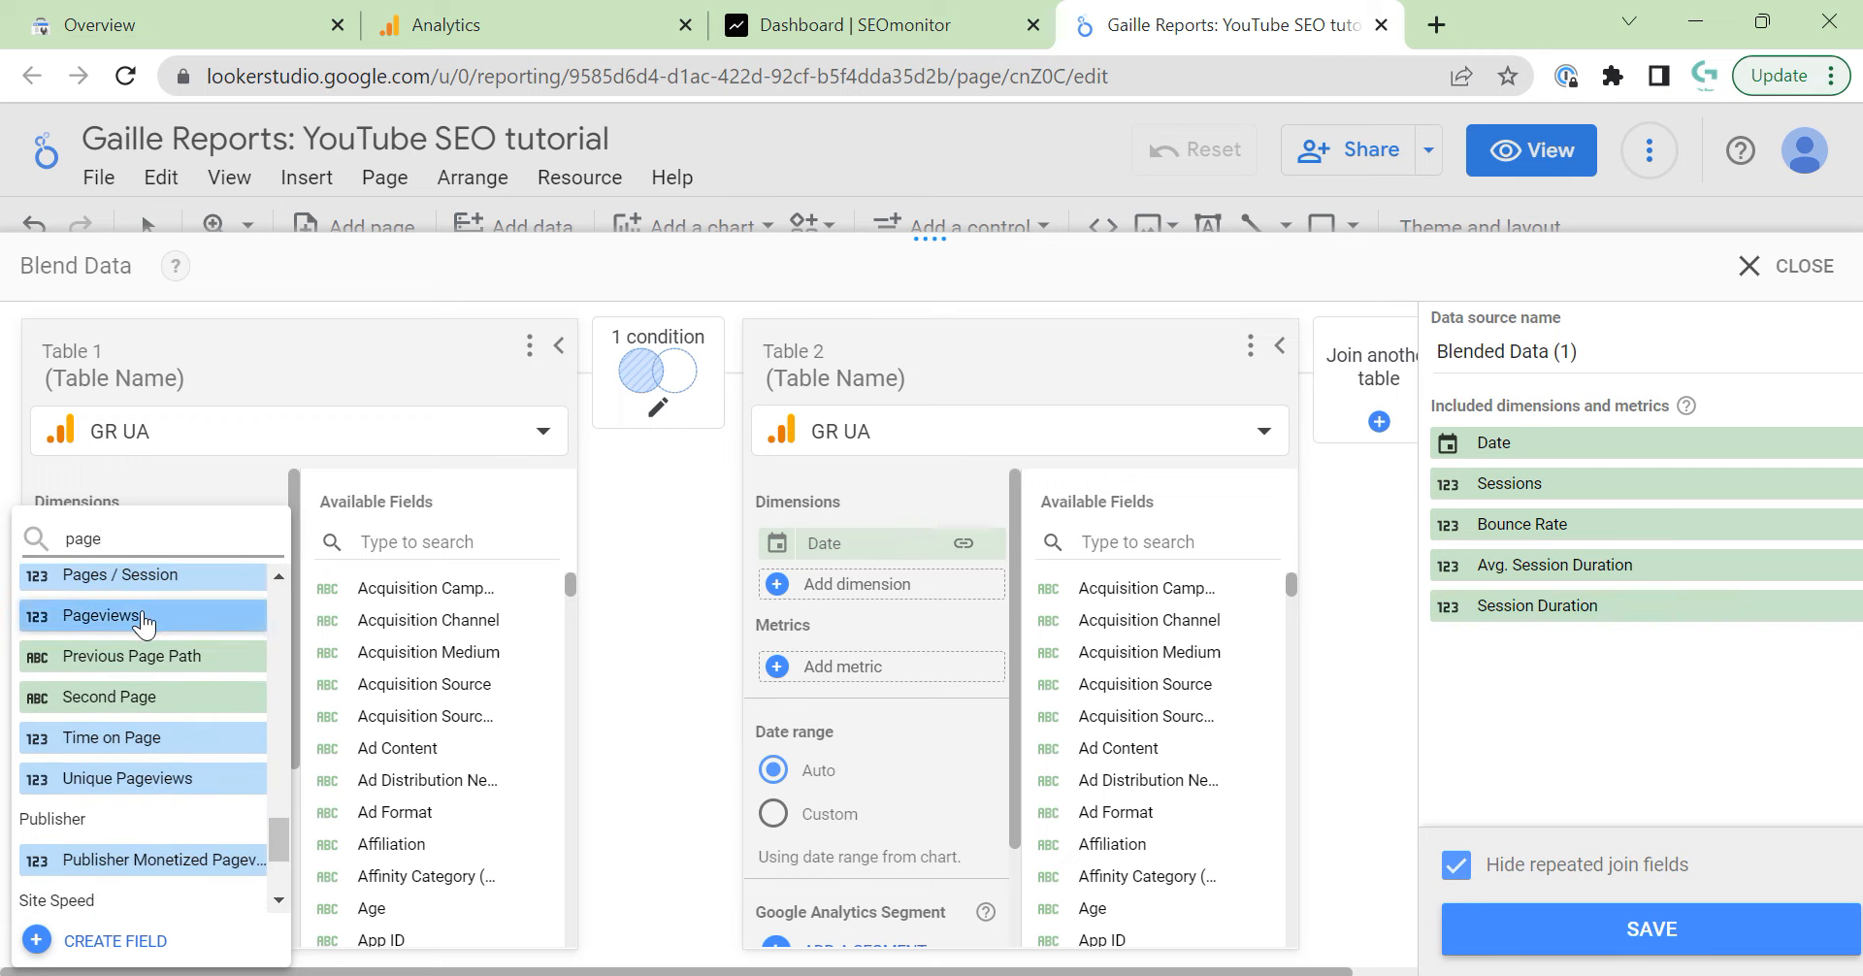
left_click(143, 618)
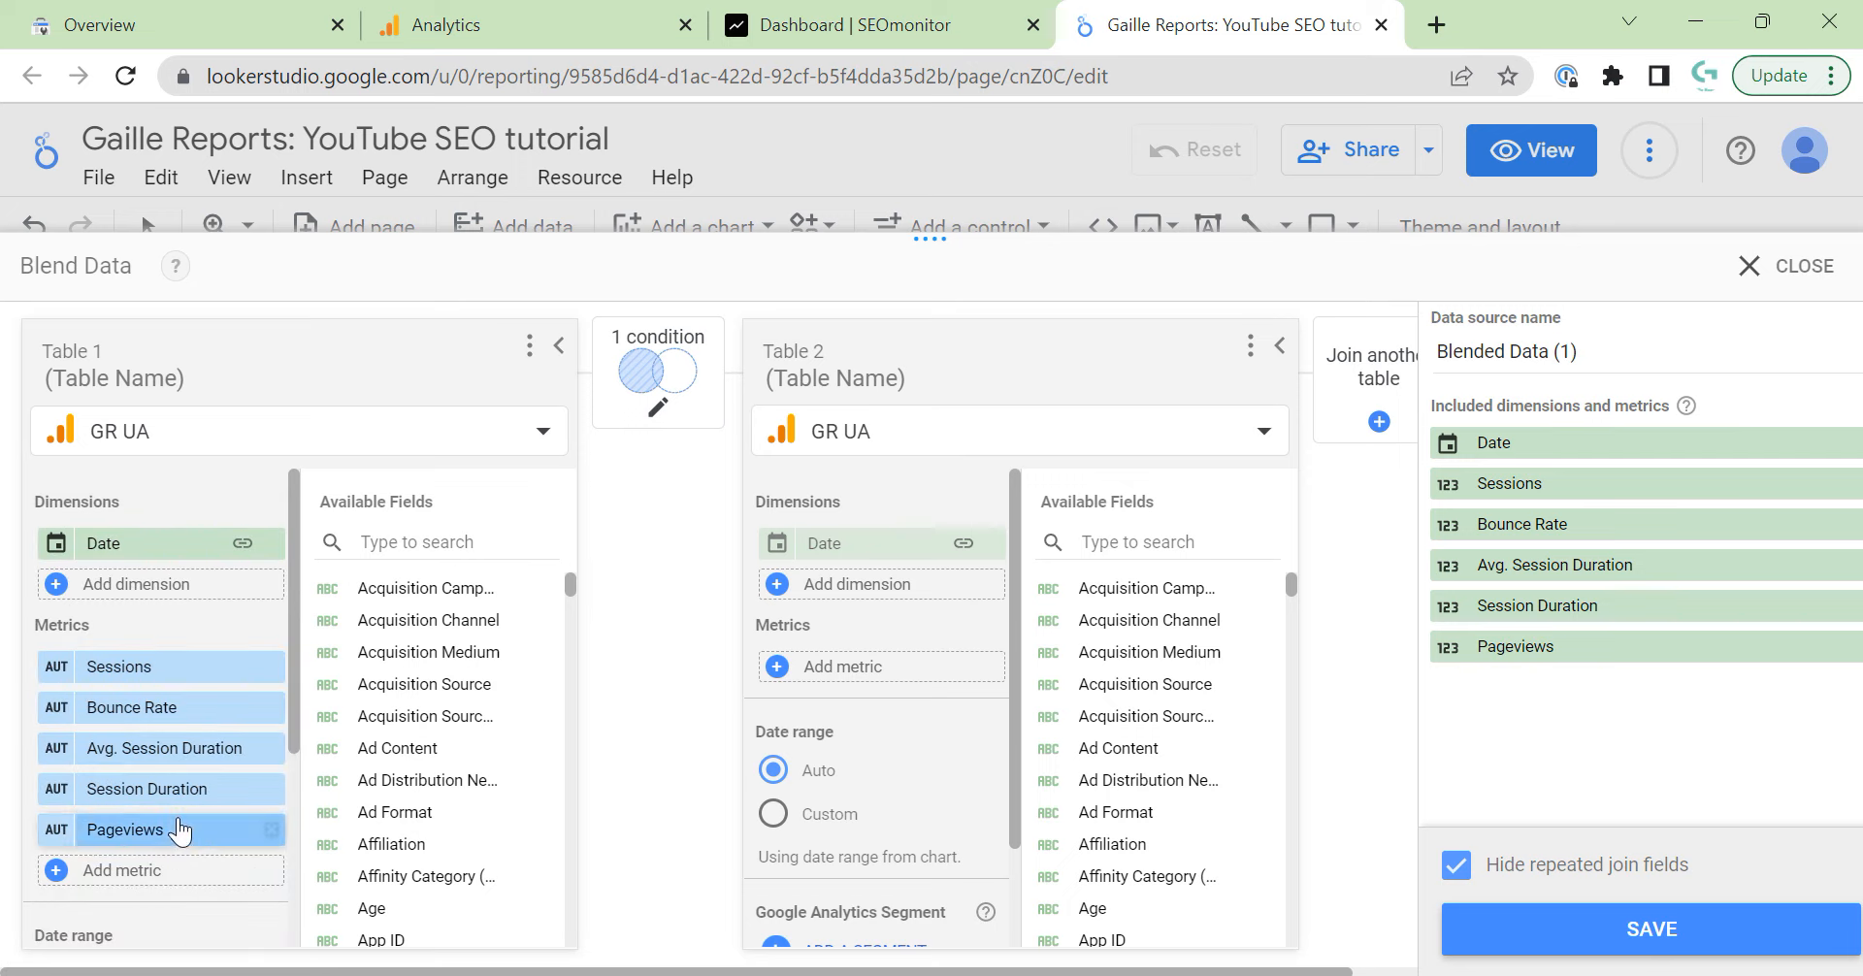
Enlarge the blend editor slightly and add Goal Completions as a metric in Table 1.
left_click_drag(923, 242, 929, 204)
left_click(144, 836)
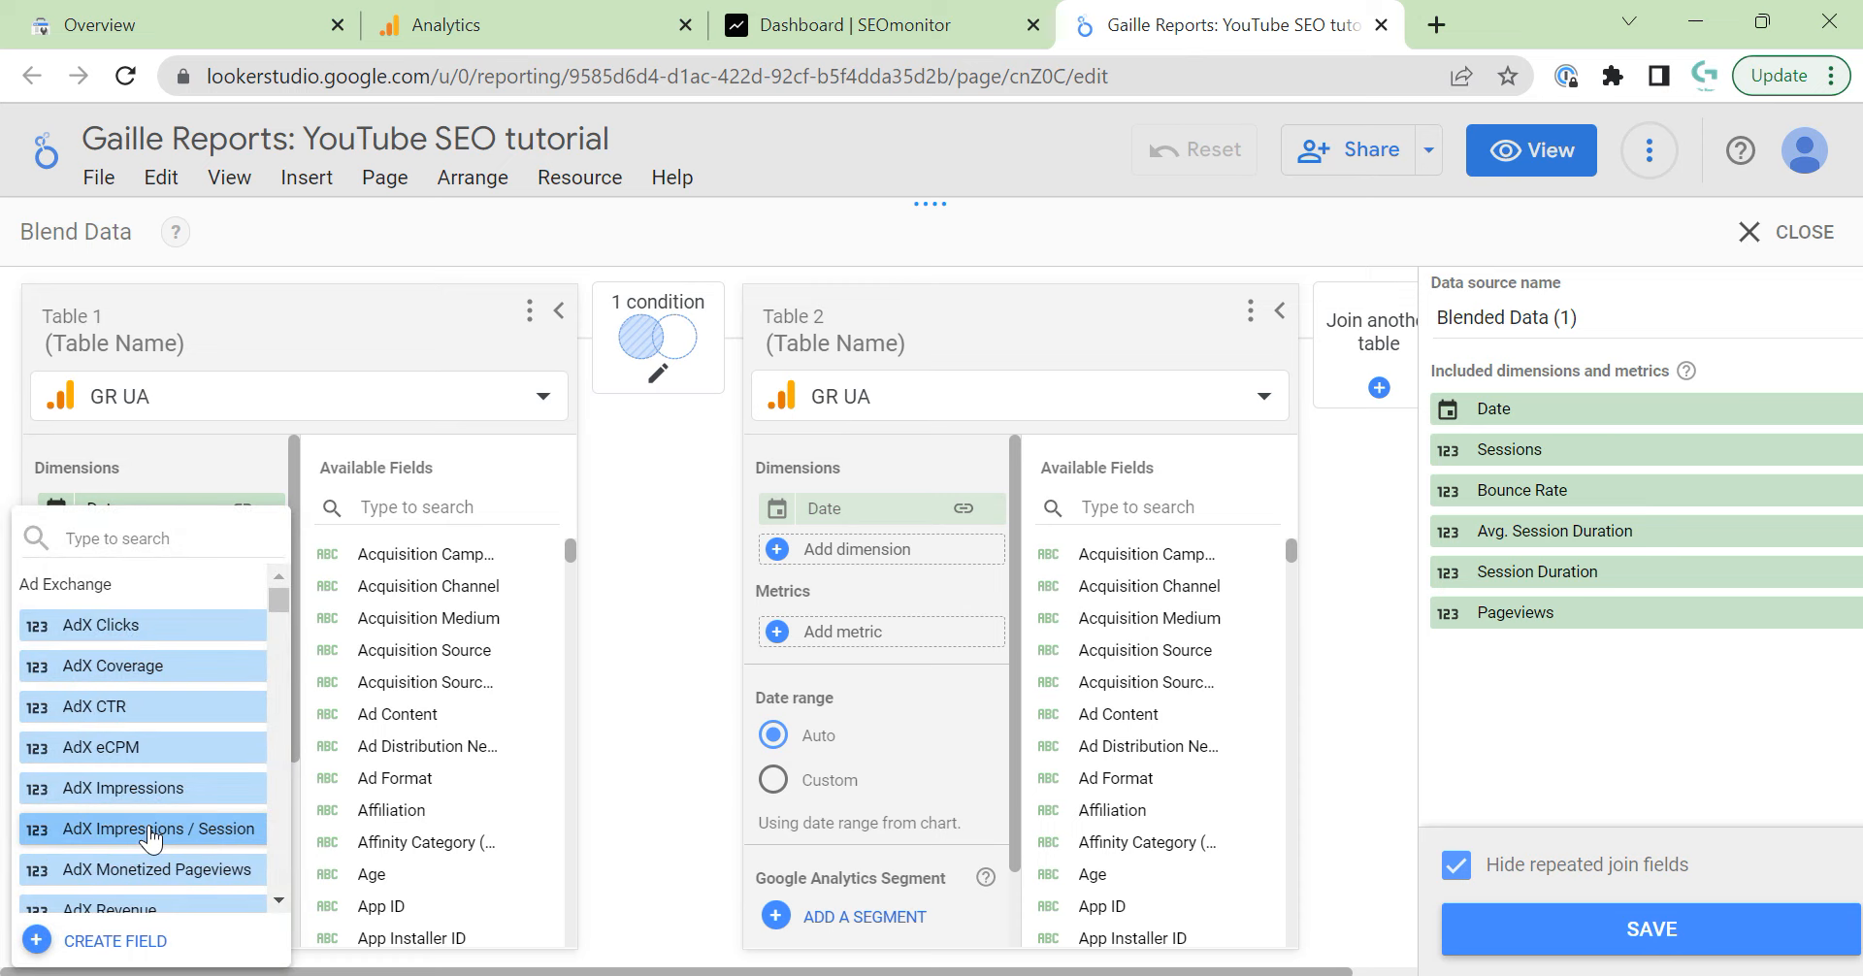
left_click(113, 542)
type("goal co")
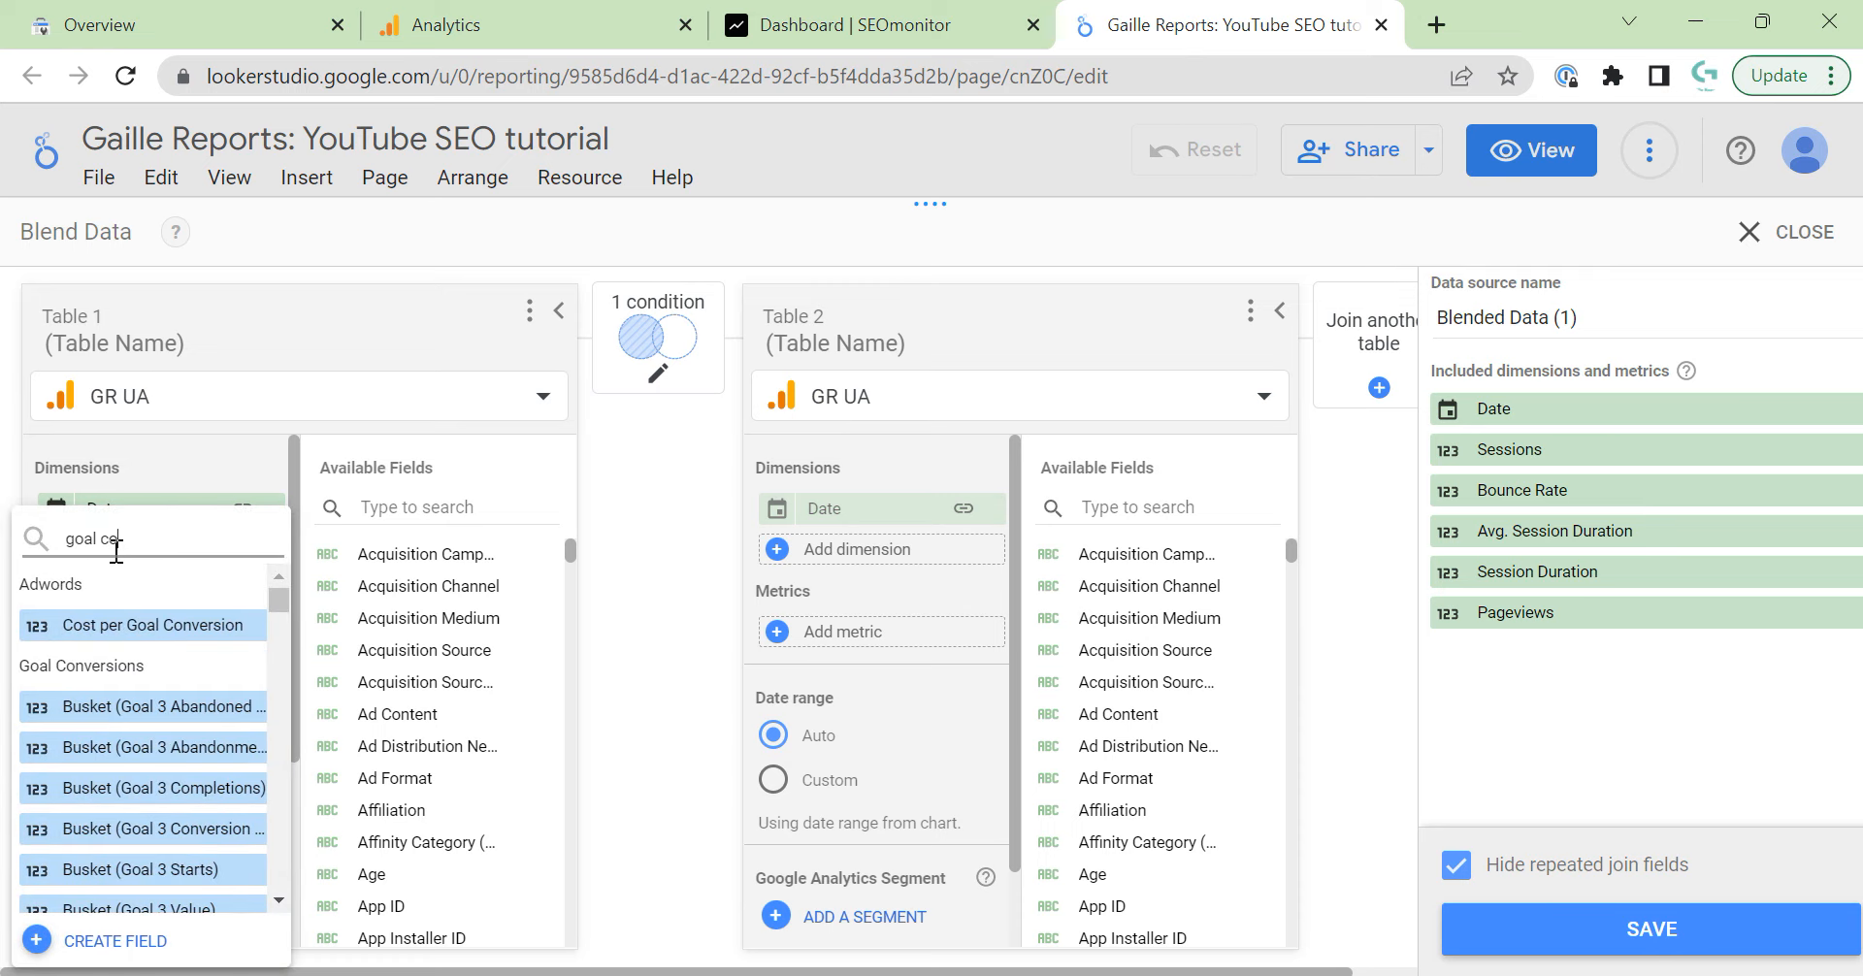
type("m")
left_click(177, 673)
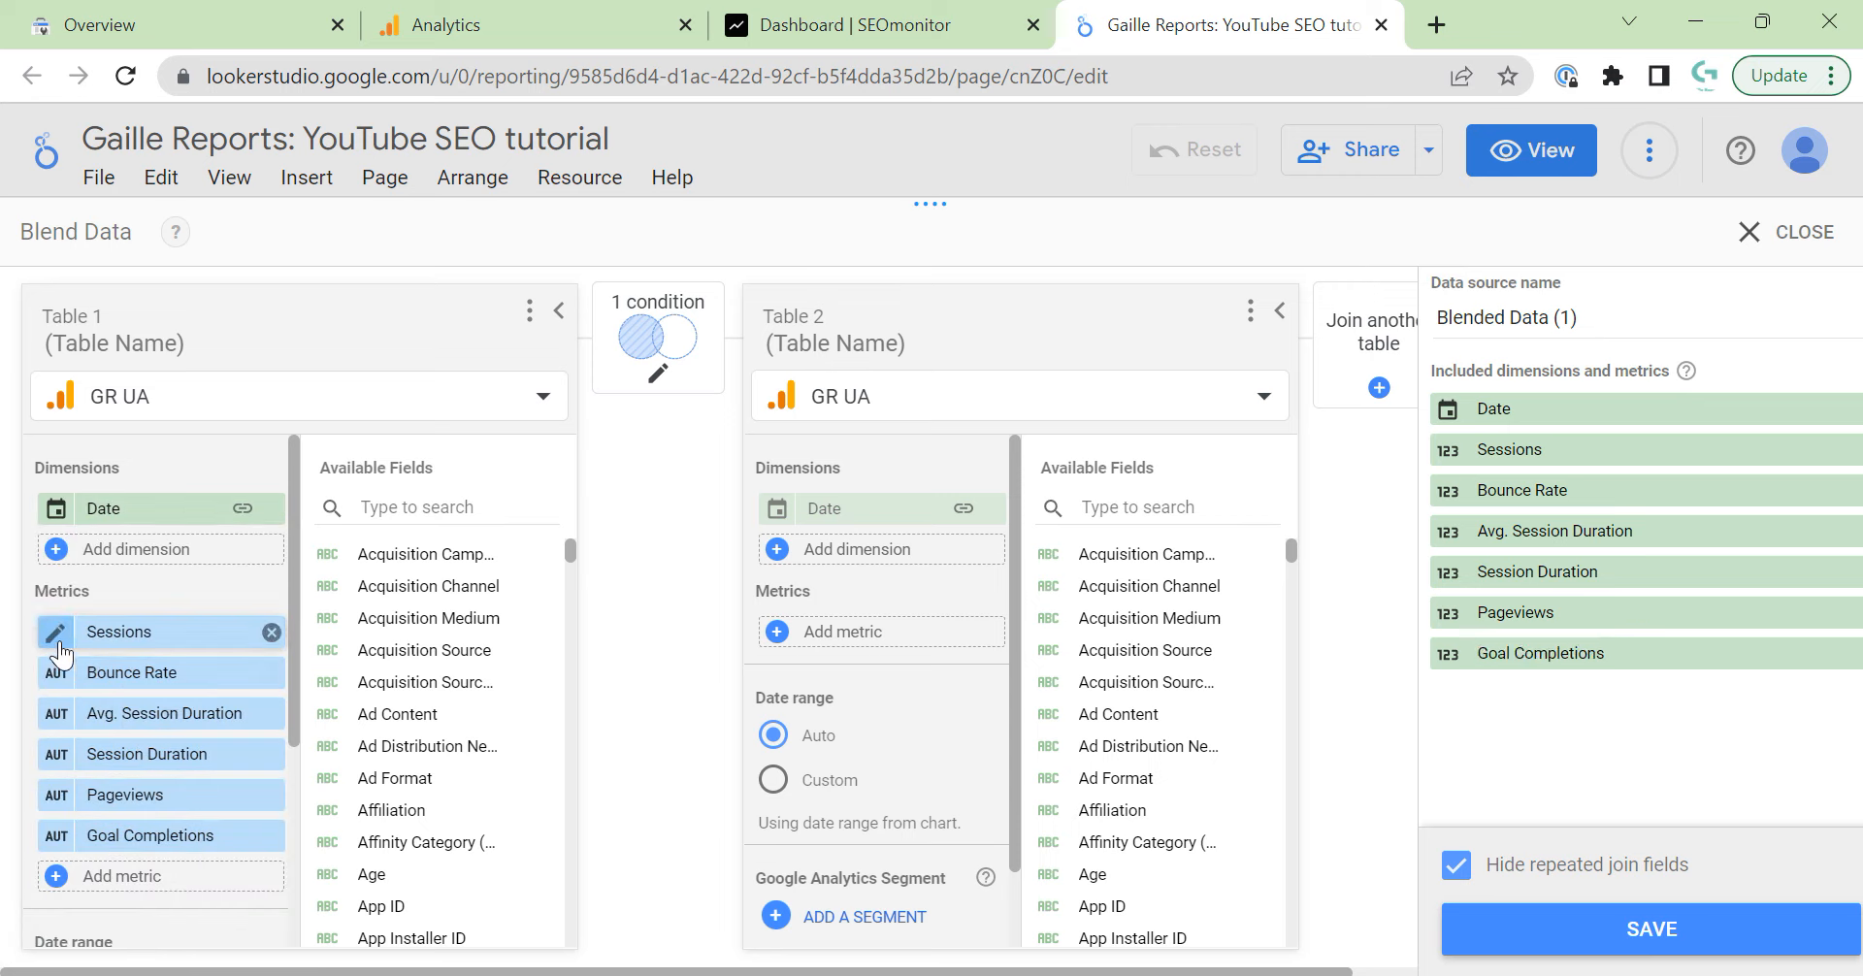
Remove the Organic Traffic segment from Table 1 so that it covers all website data.
scroll(60, 652, "down", 3)
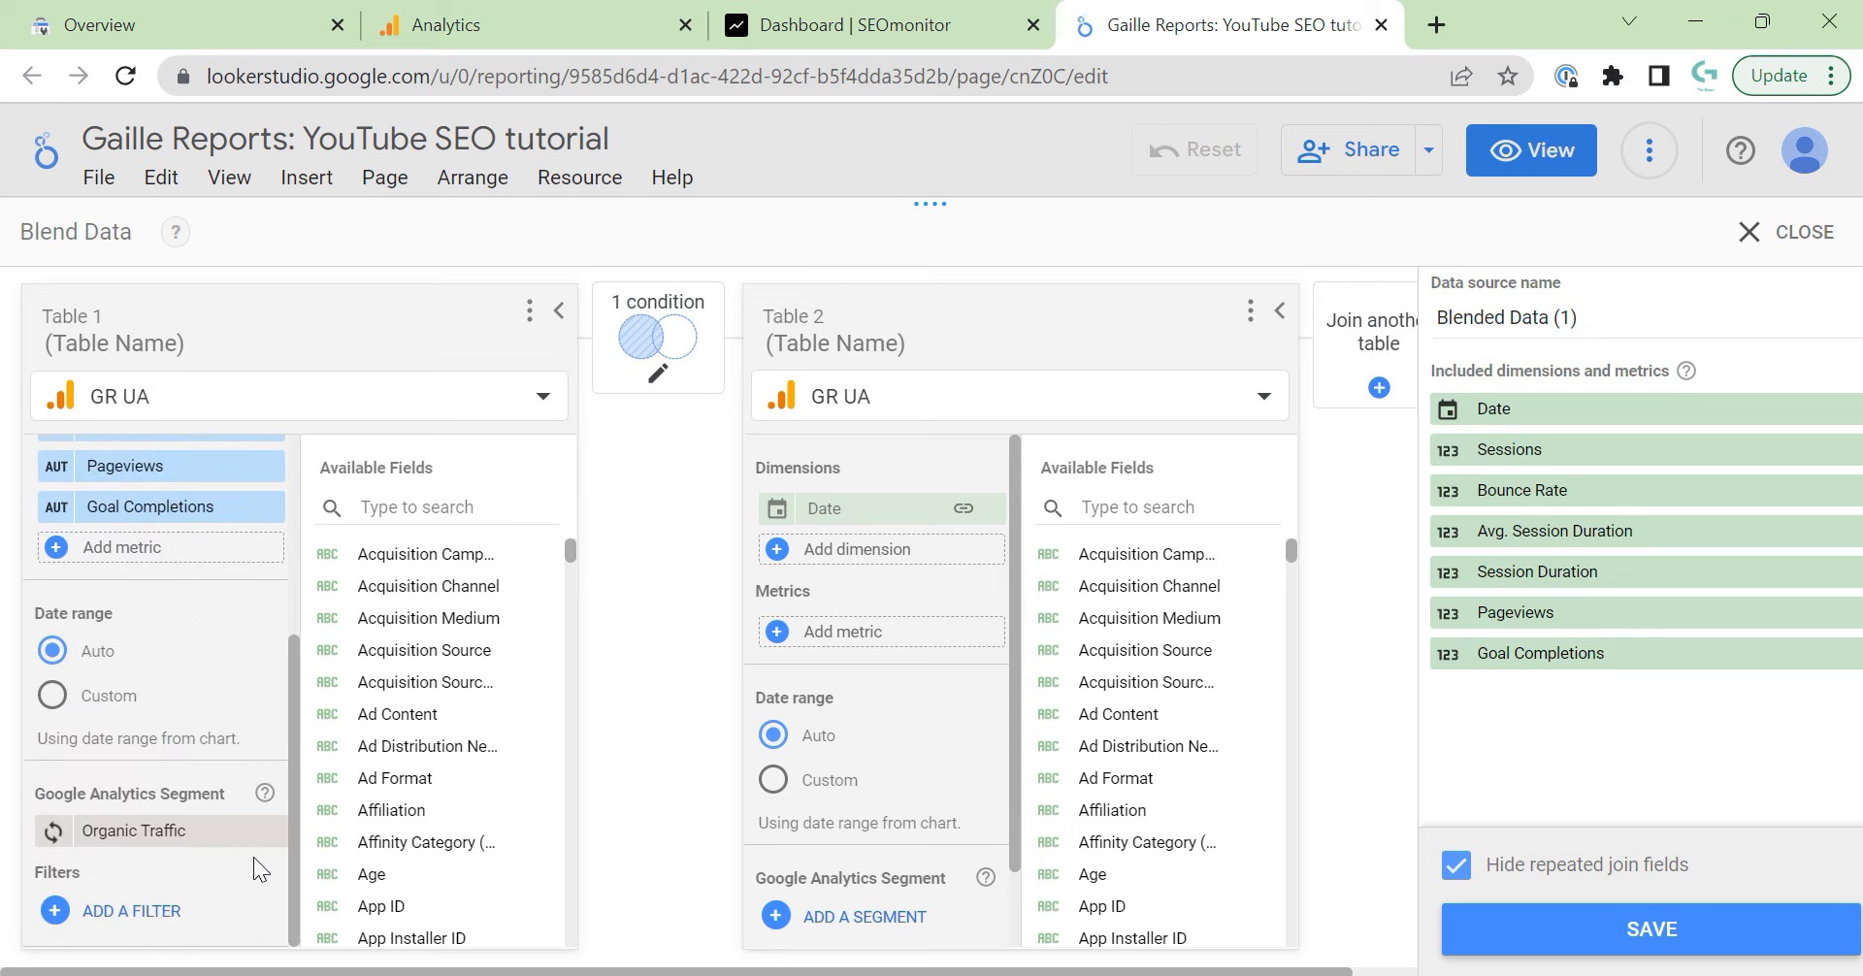
left_click(278, 832)
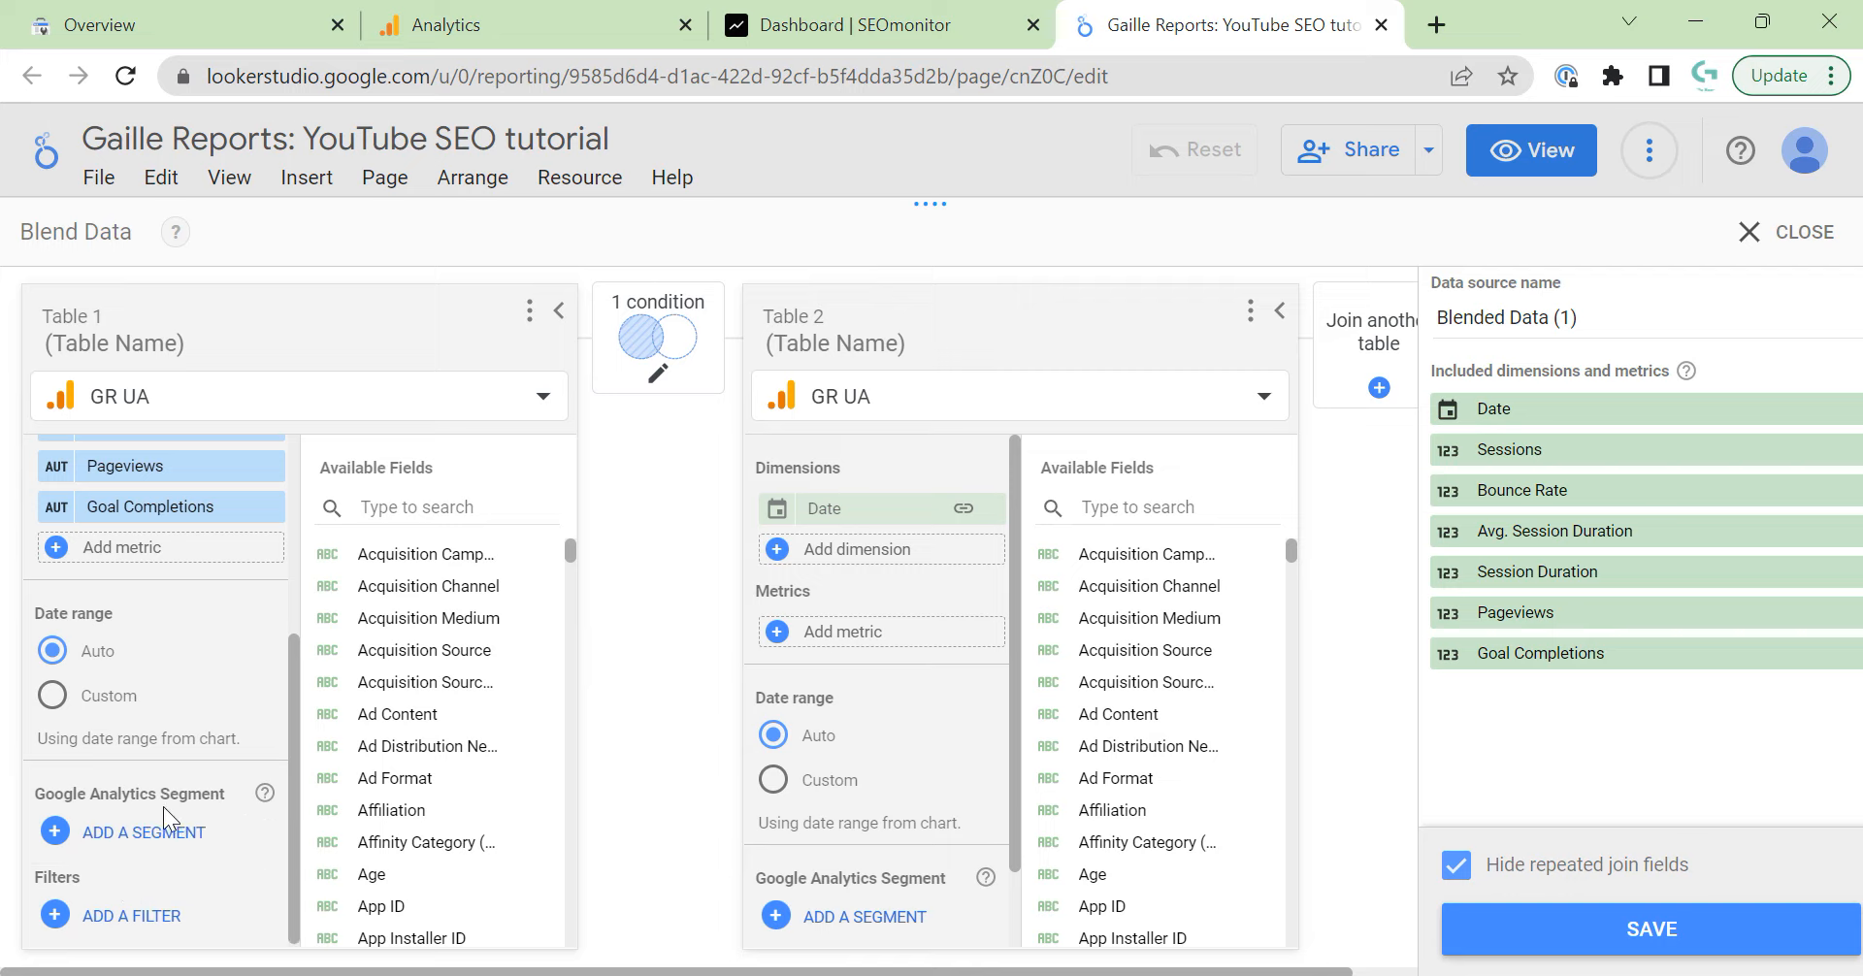
scroll(173, 679, "up", 3)
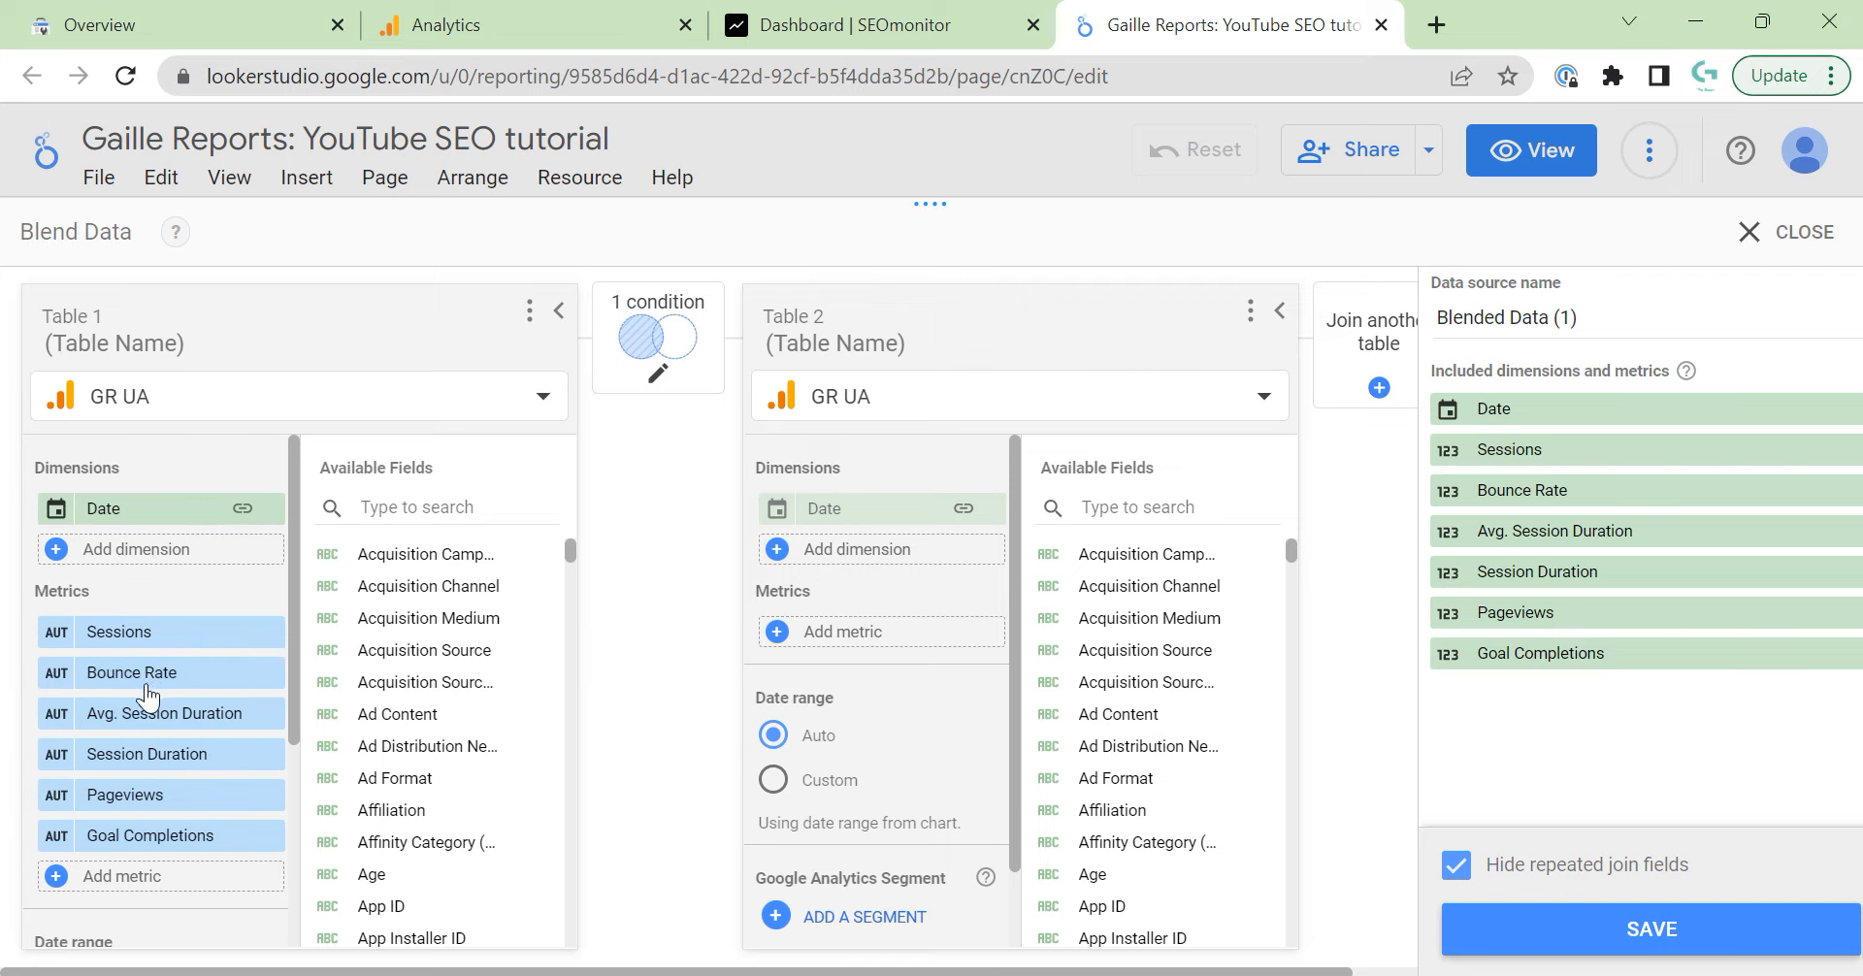
Rename the Sessions metric in Table 1 to "All Sessions".
left_click(112, 633)
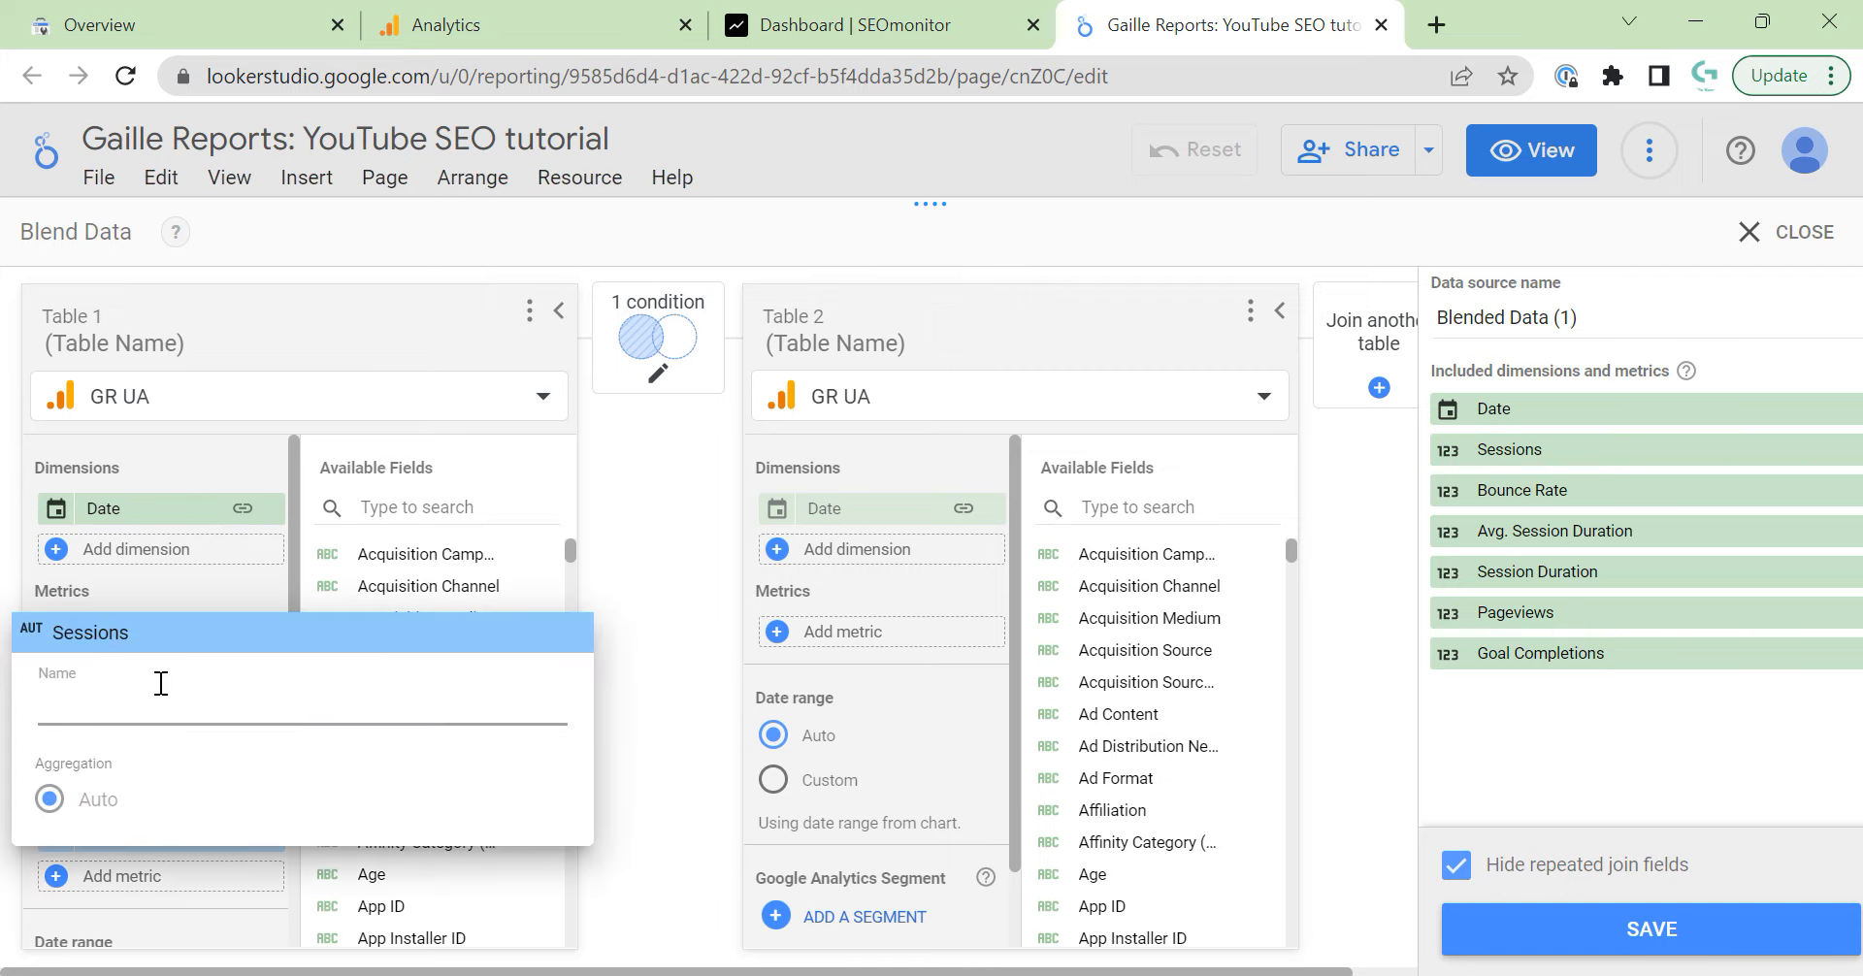
type("All Se")
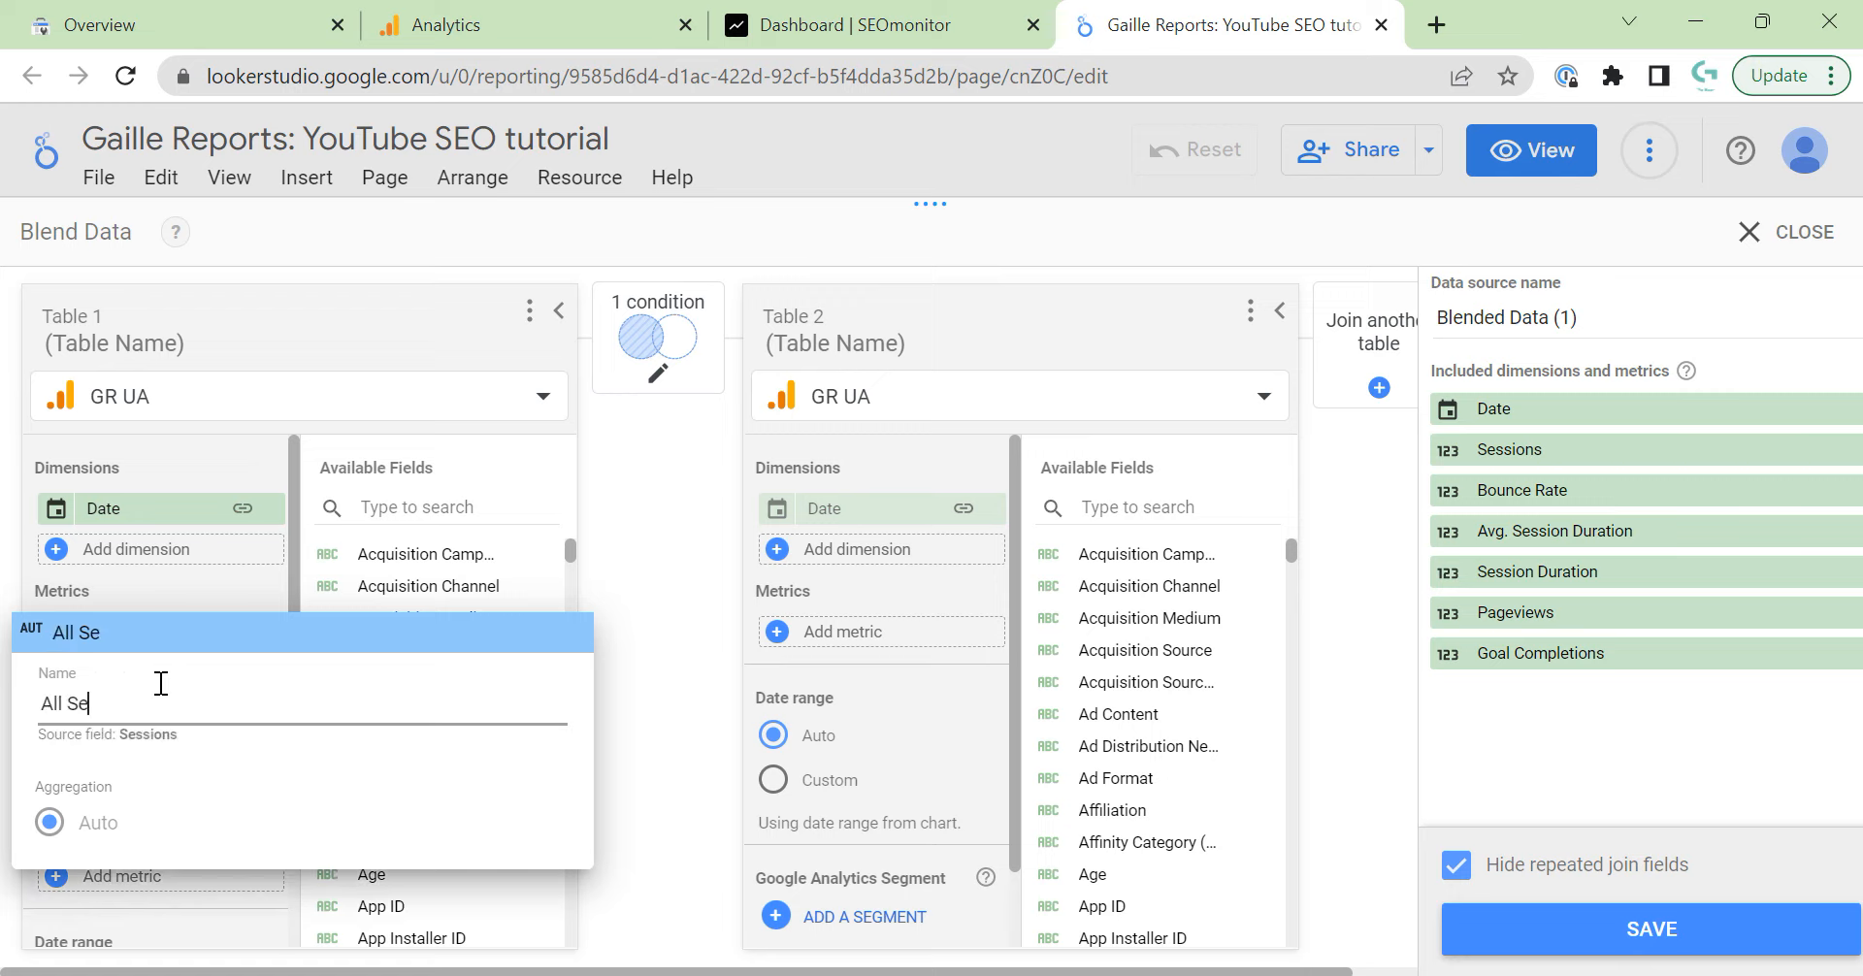
type("ssions")
left_click(215, 600)
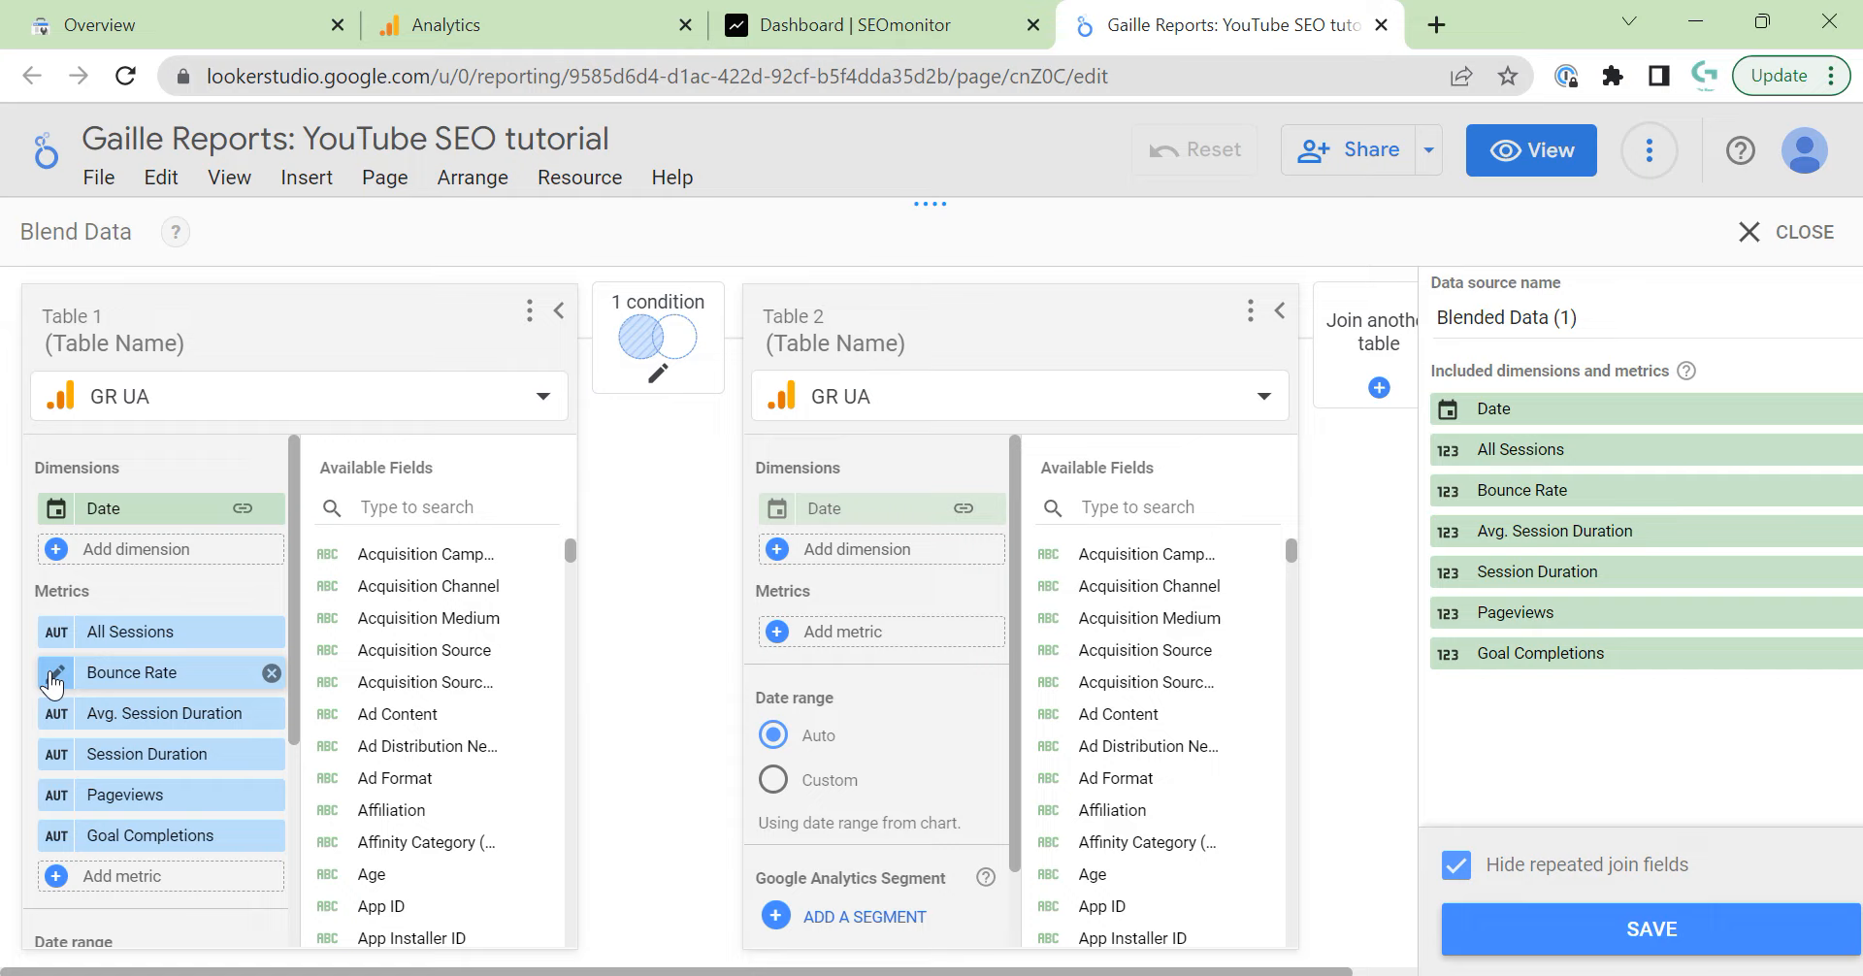
Rename the Bounce Rate metric in Table 1 to "All Bounce Rate".
left_click(55, 673)
key("BackSpace")
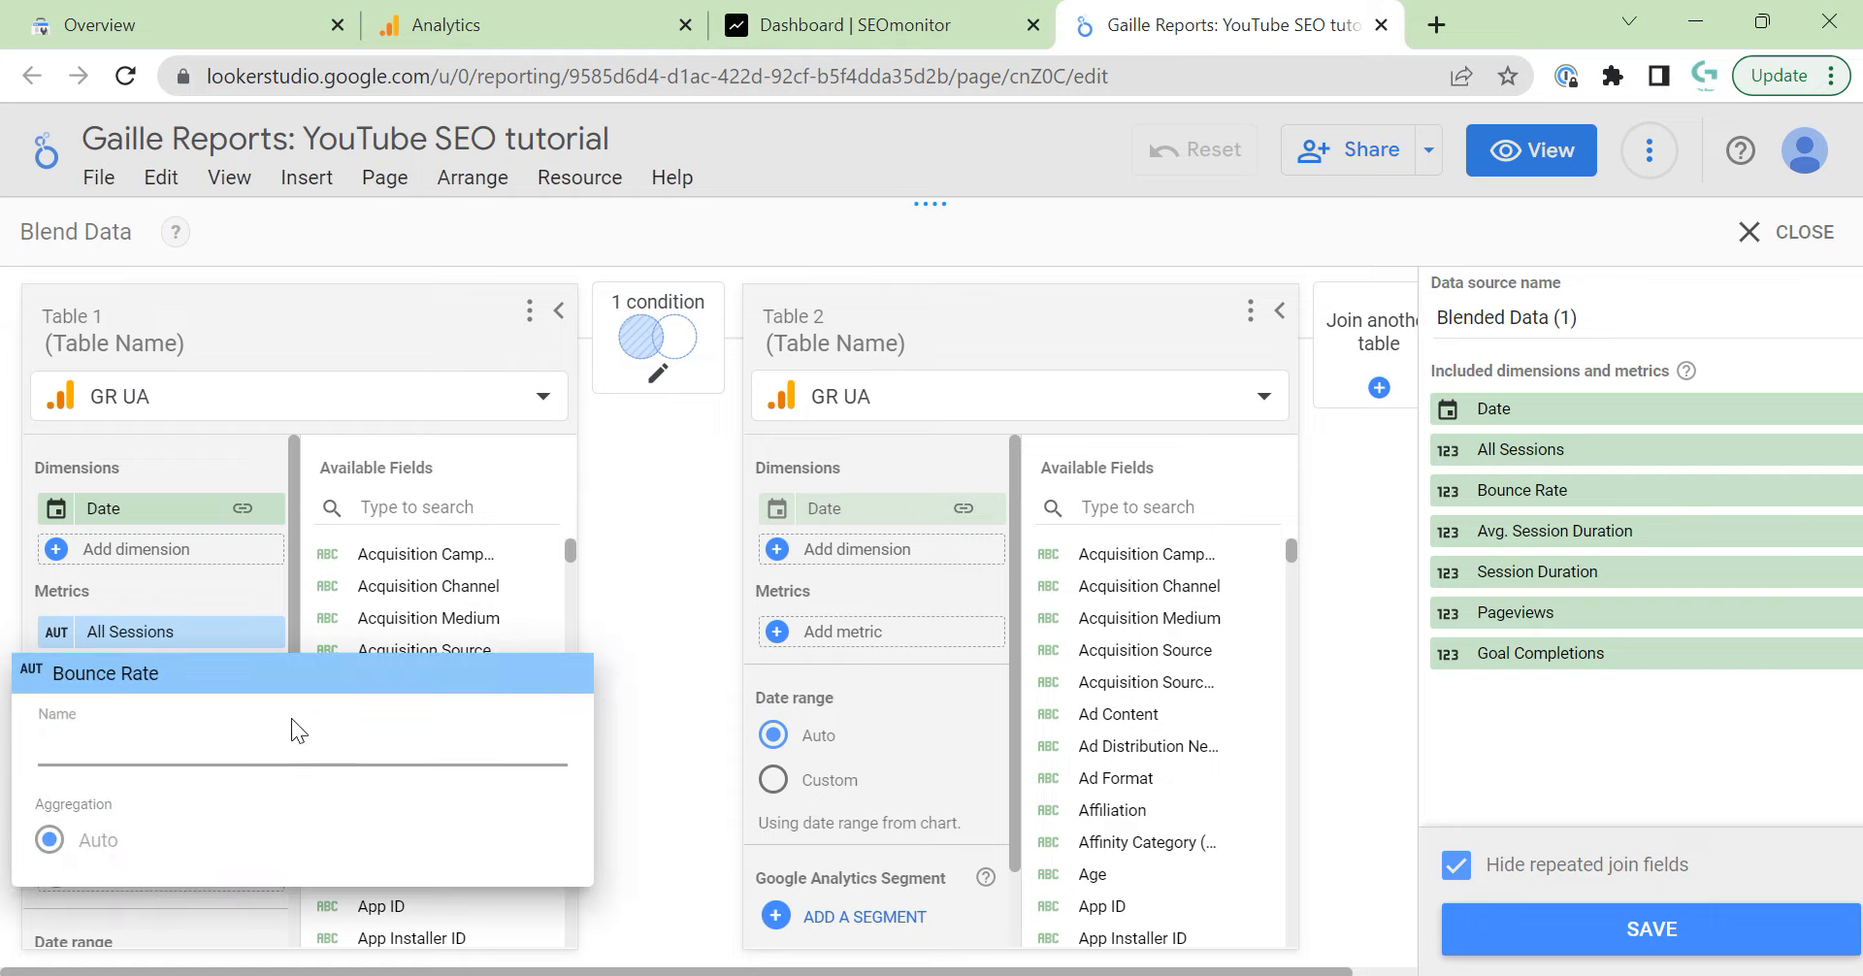
type("All Bon")
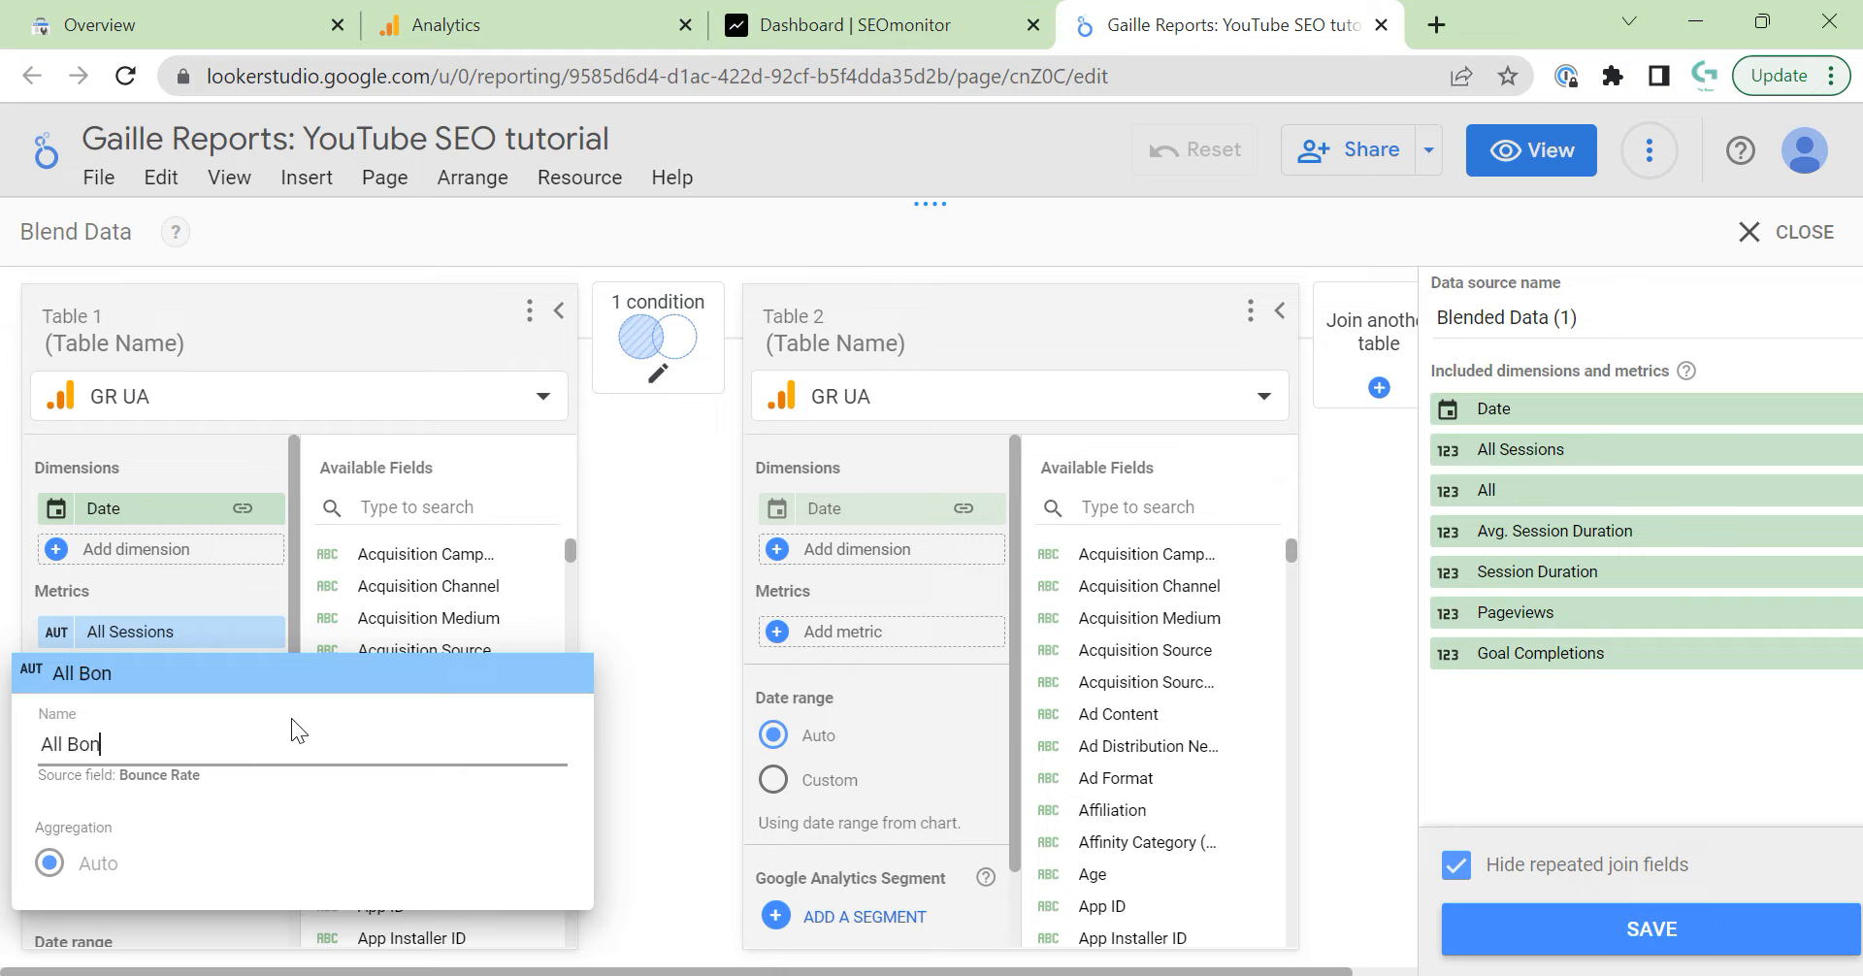
type("uce Rate")
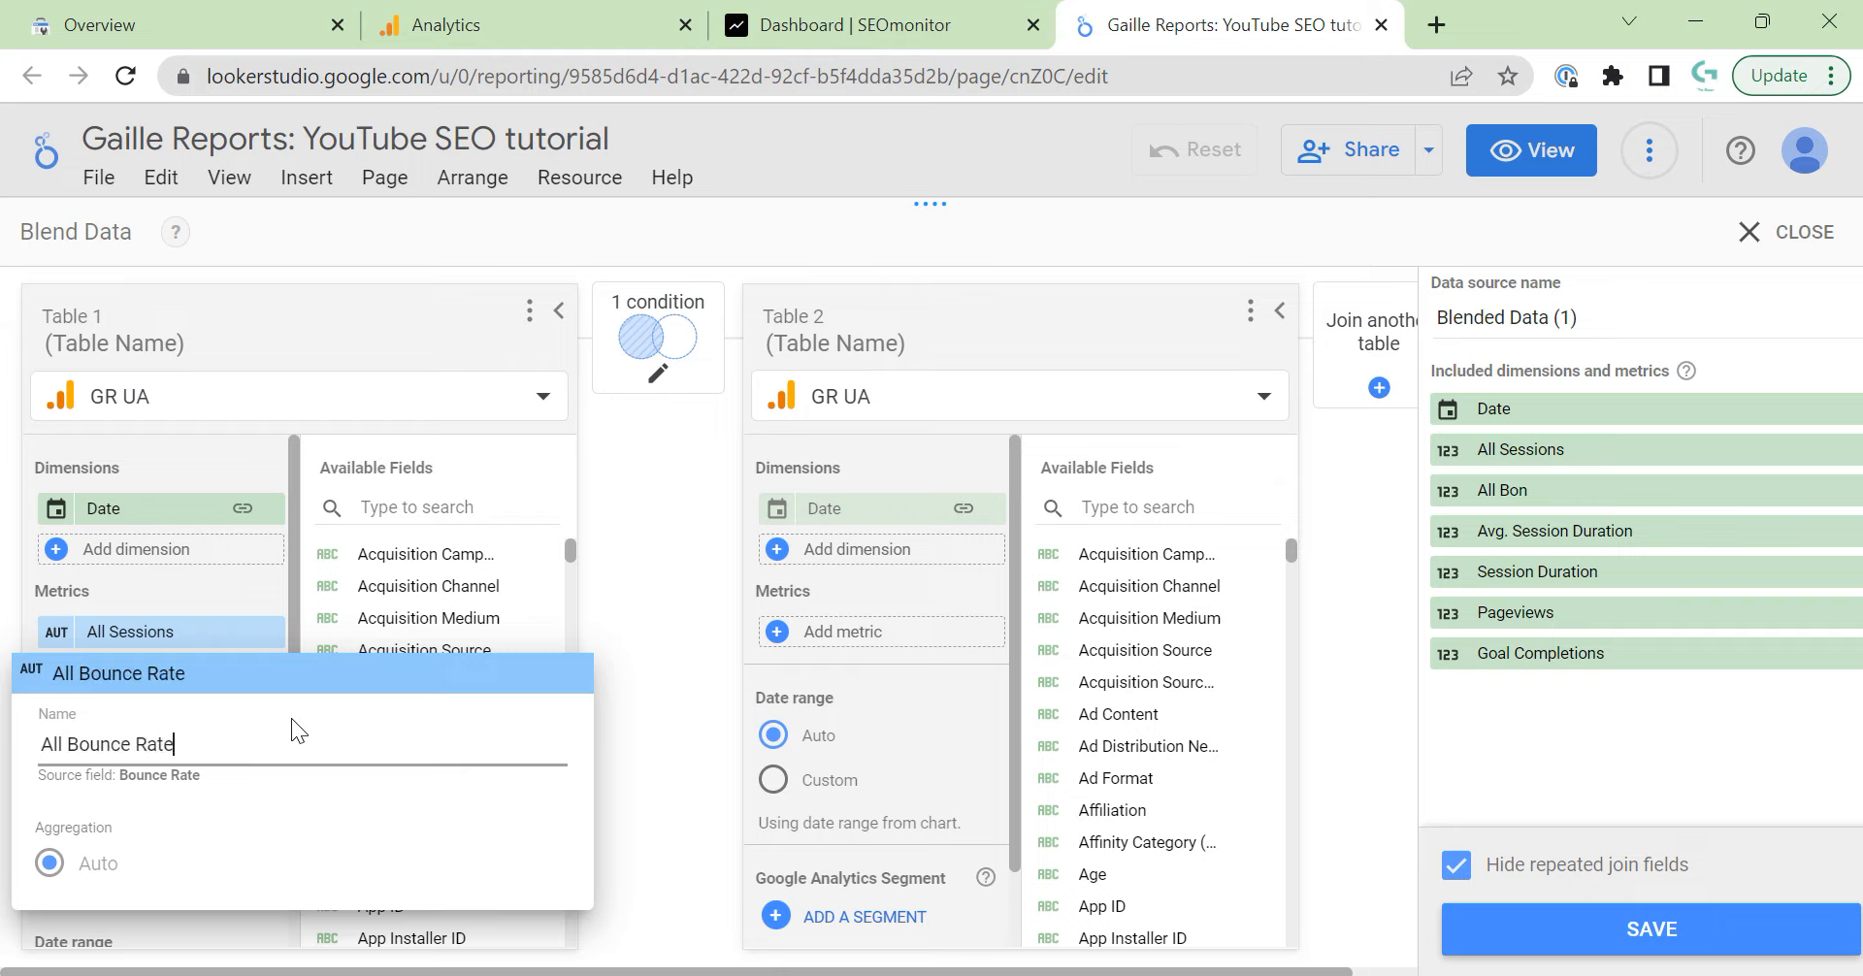
left_click(133, 596)
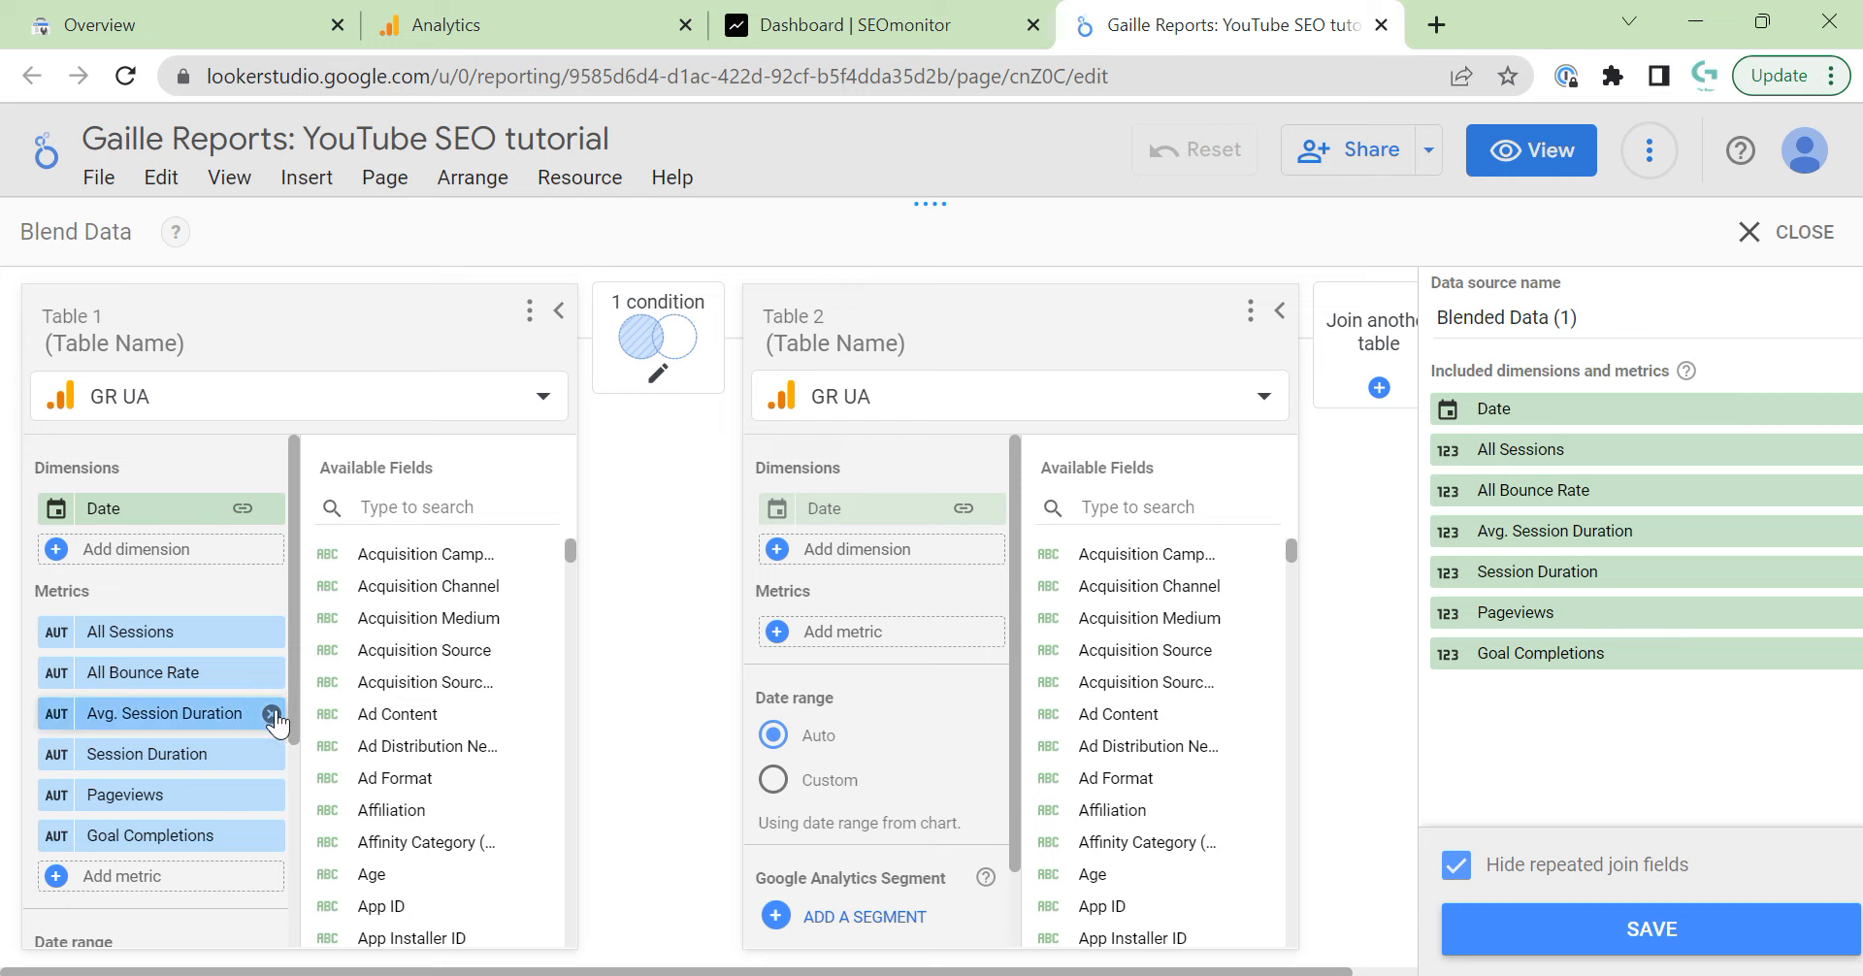
Remove the Avg. Session Duration metric from Table 1 of the blend.
left_click(282, 723)
left_click(240, 449)
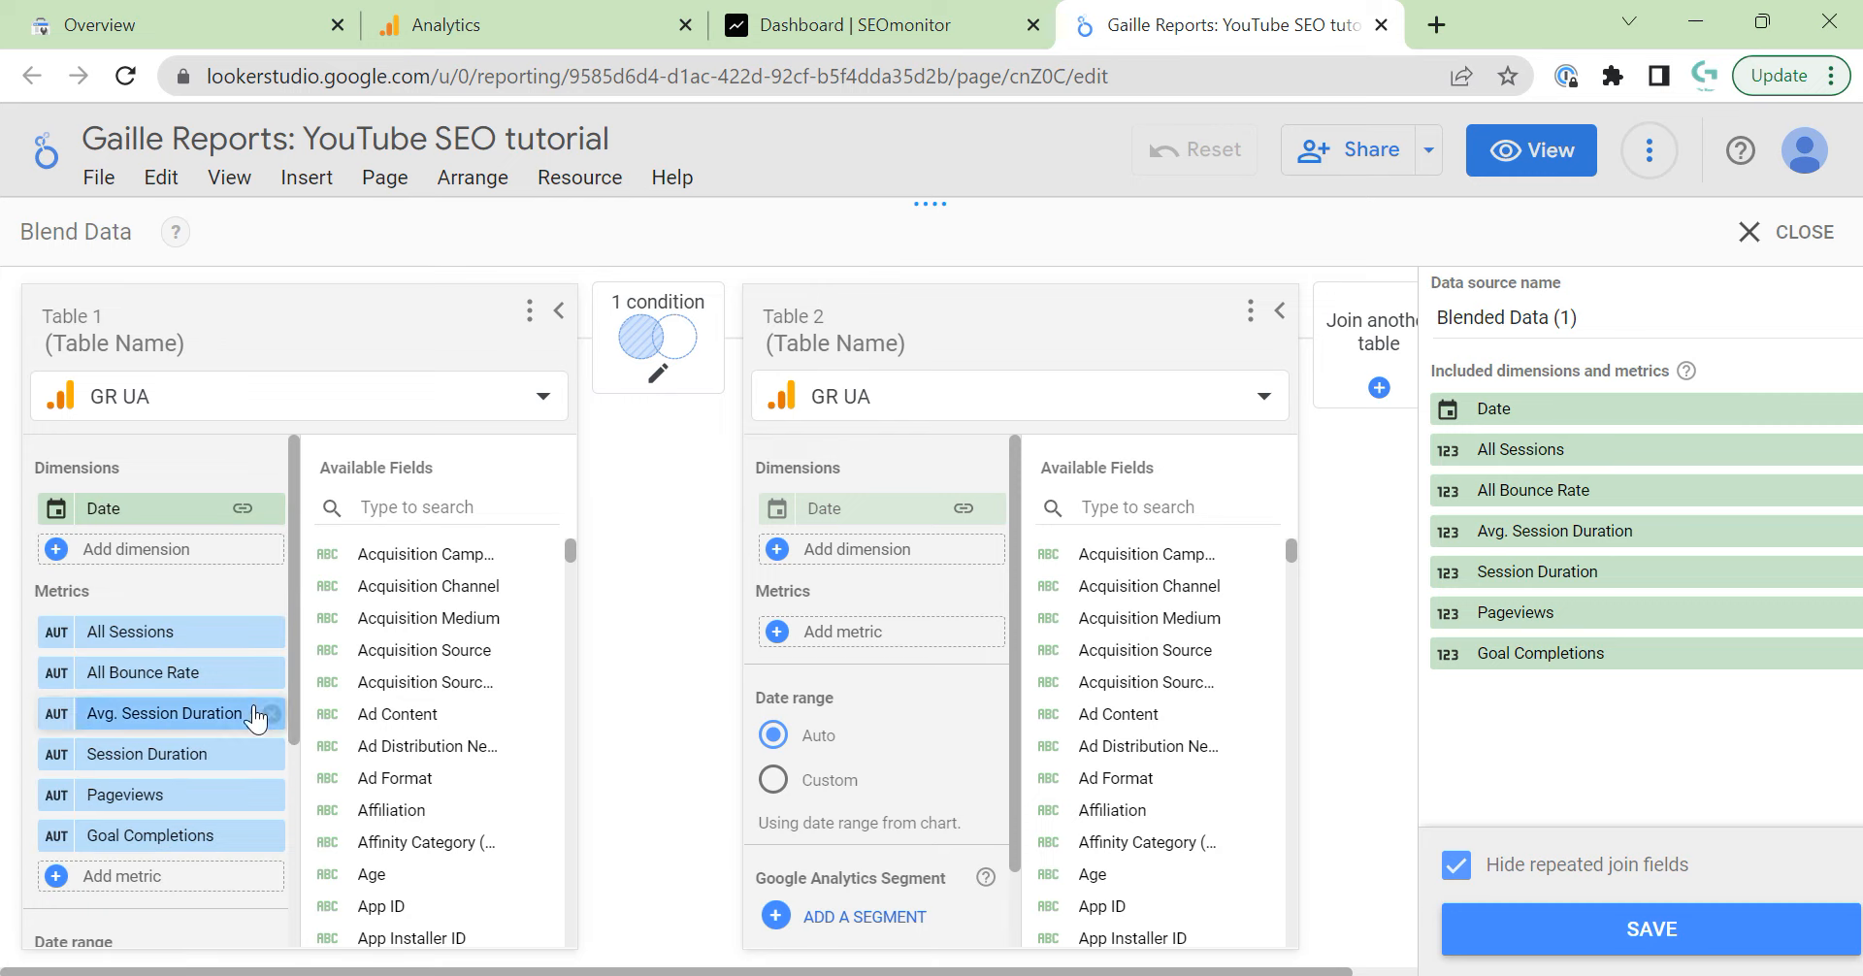
left_click(273, 715)
Rename the Session Duration metric in Table 1 to "All Session Duration".
left_click(146, 713)
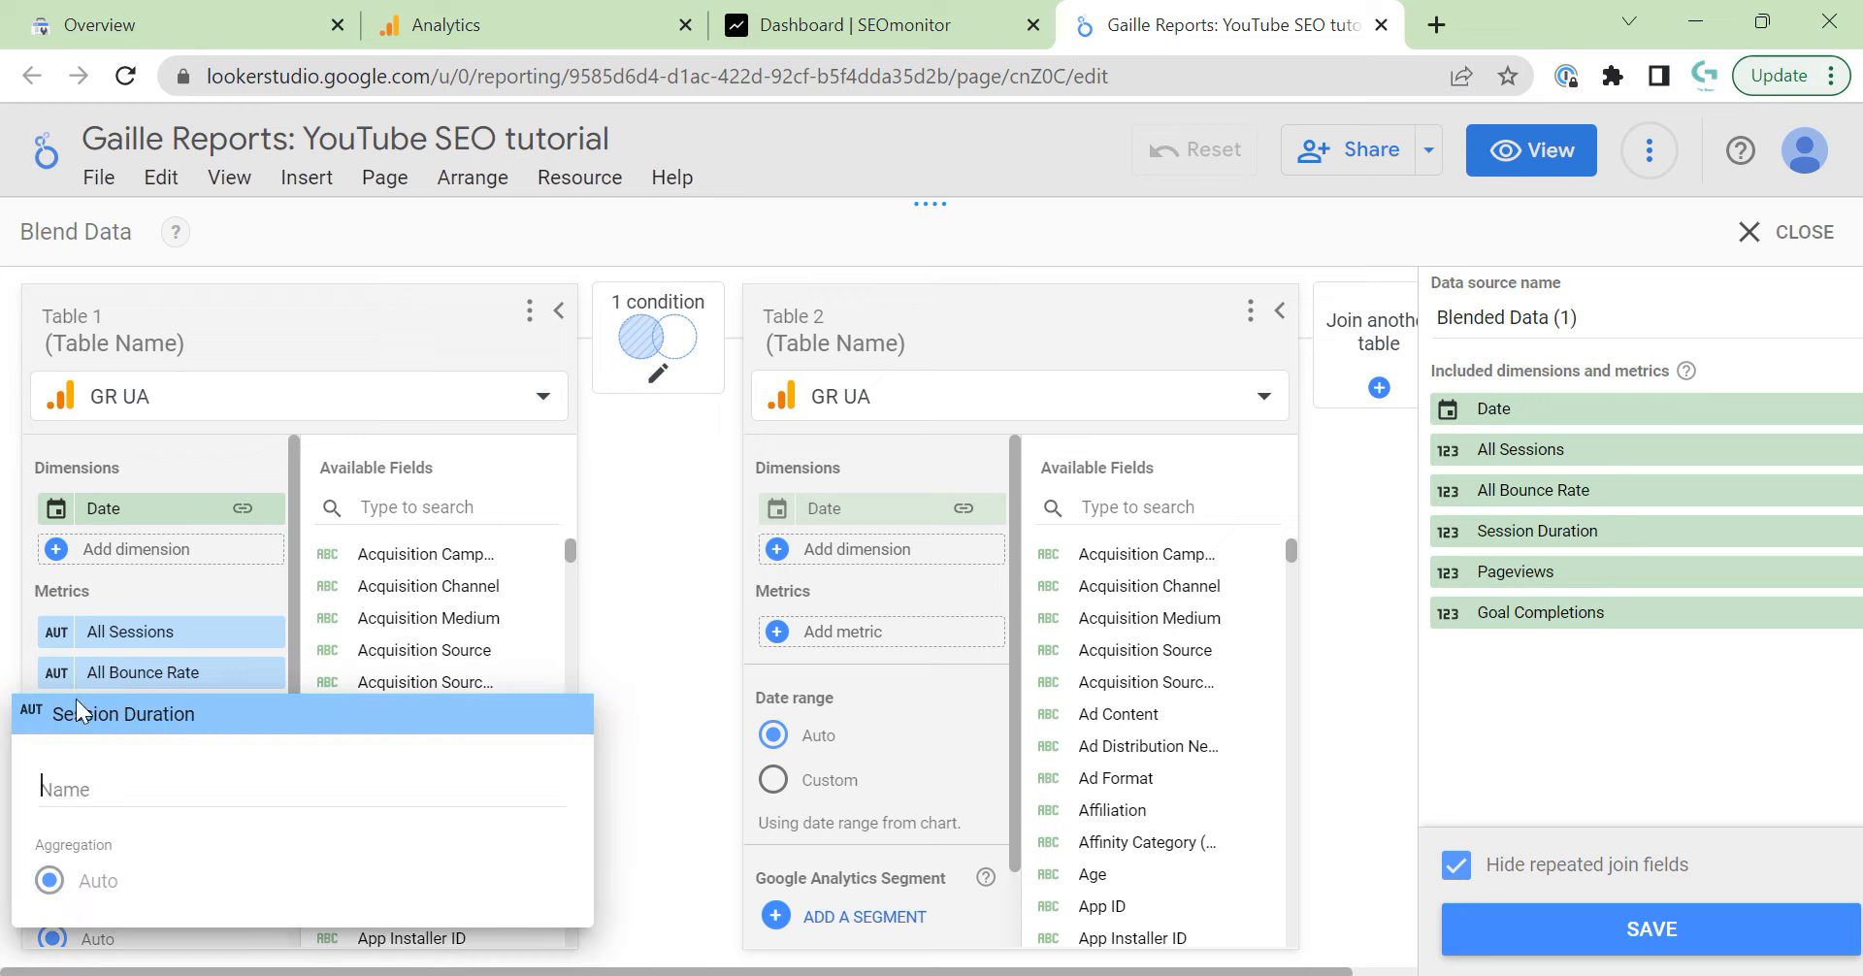
type("All Se")
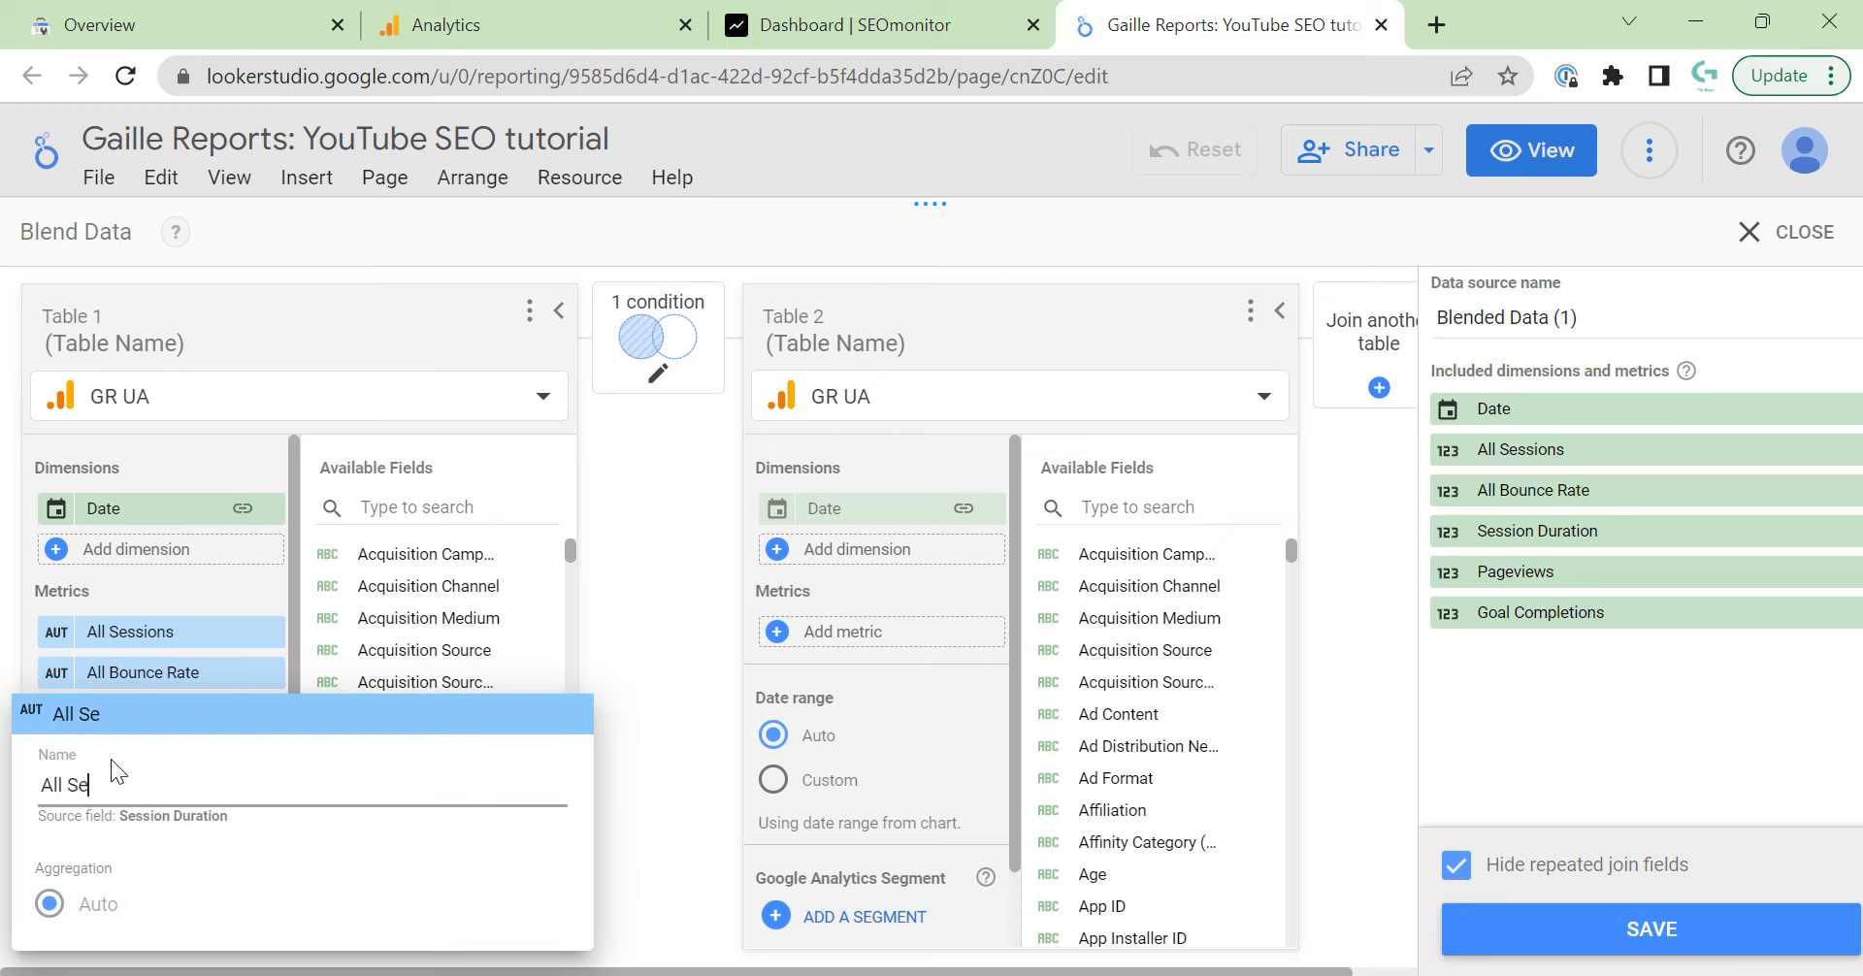
type("ssions")
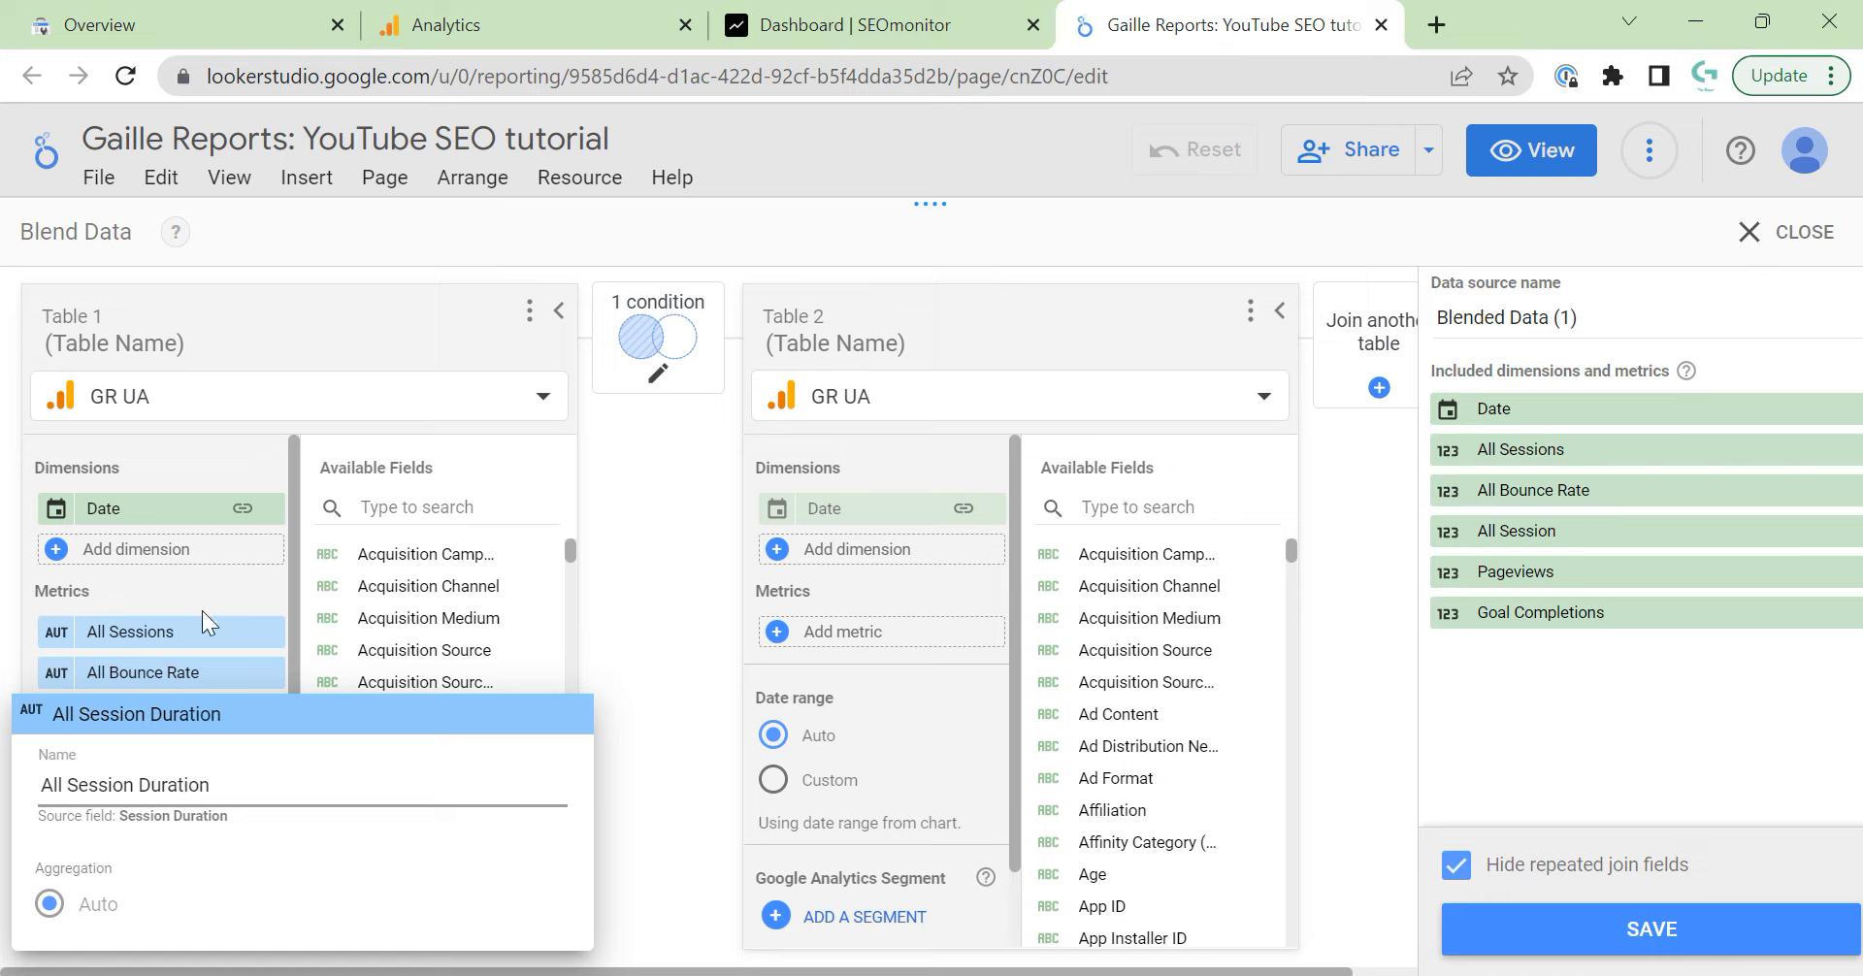
key("Return")
Rename the Pageviews metric in Table 1 to "All Pageviews".
left_click(57, 758)
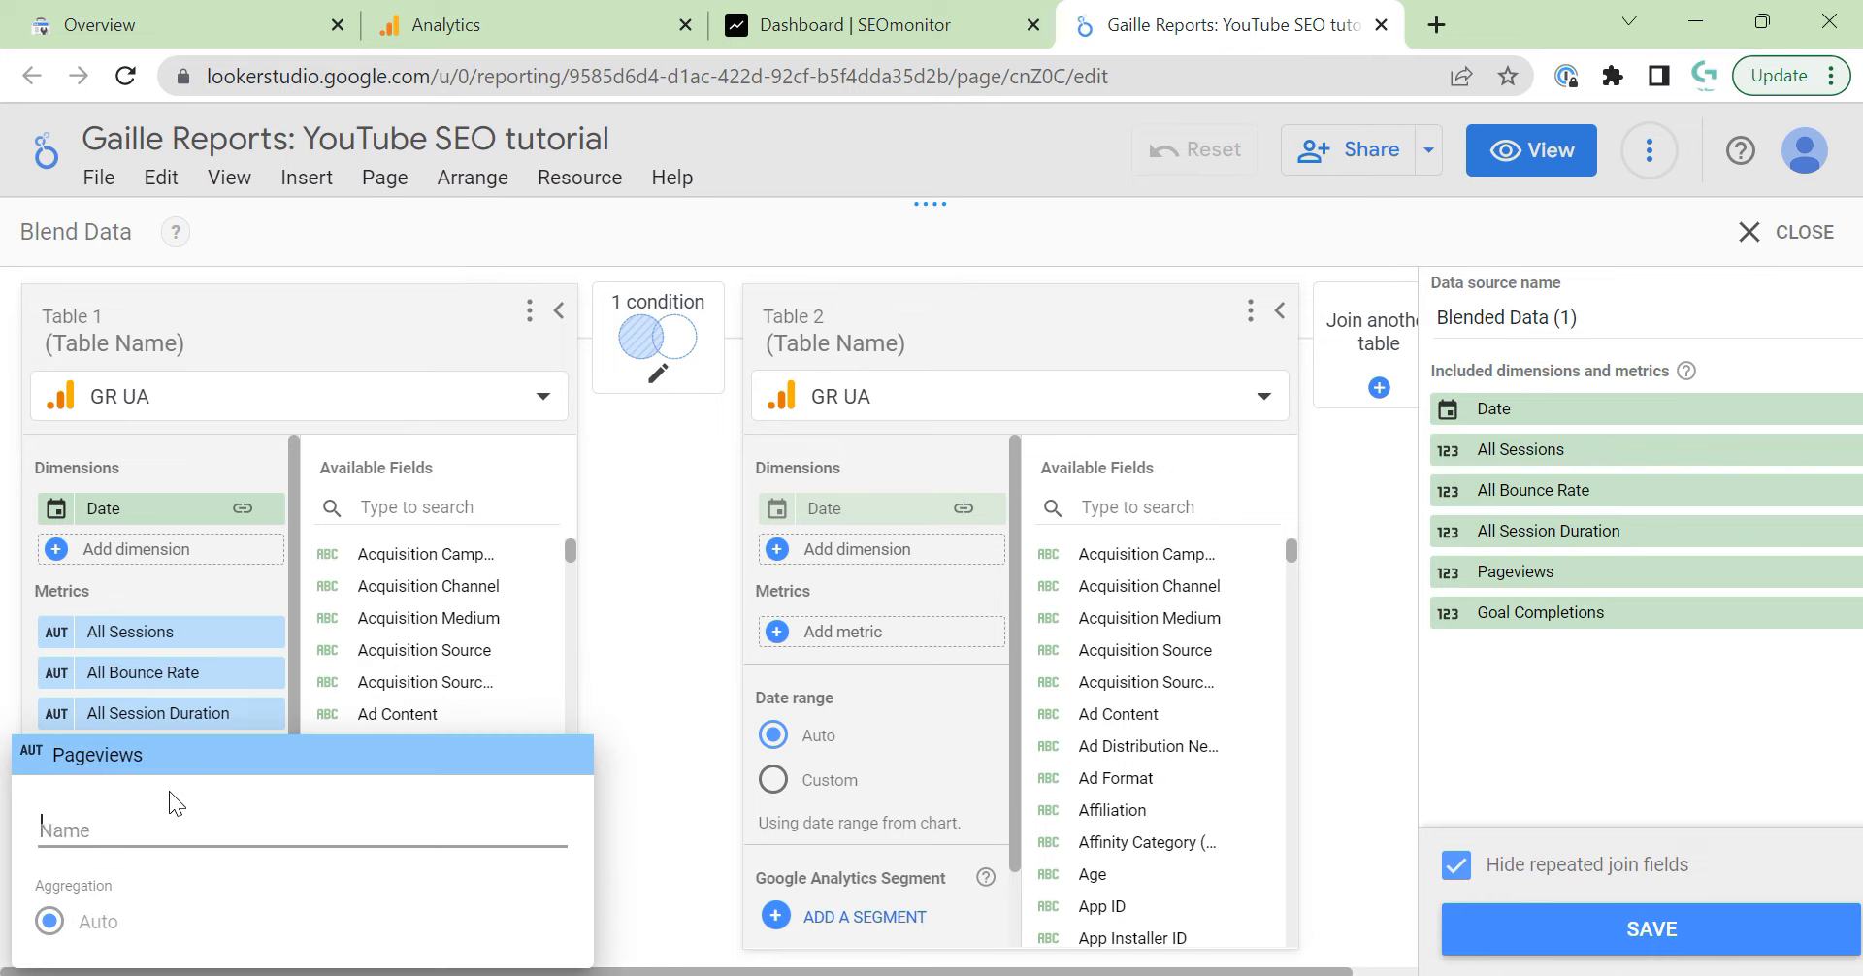
type("All ")
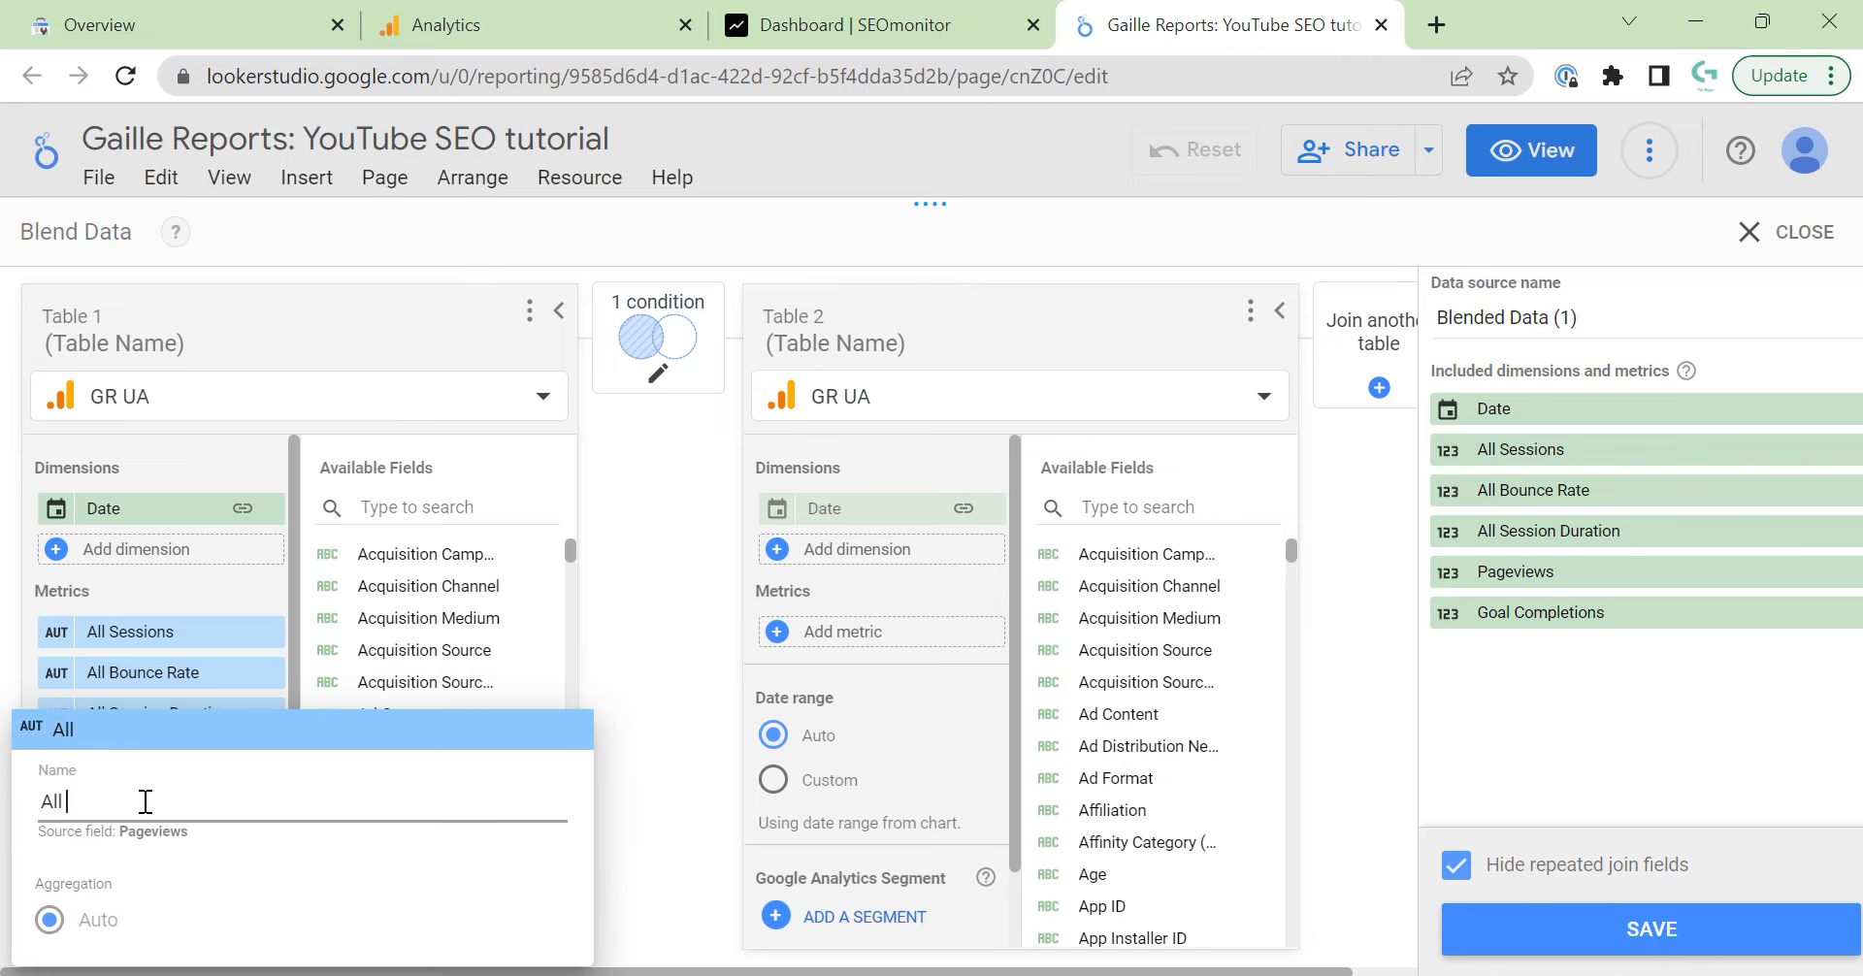
type("Pageviews")
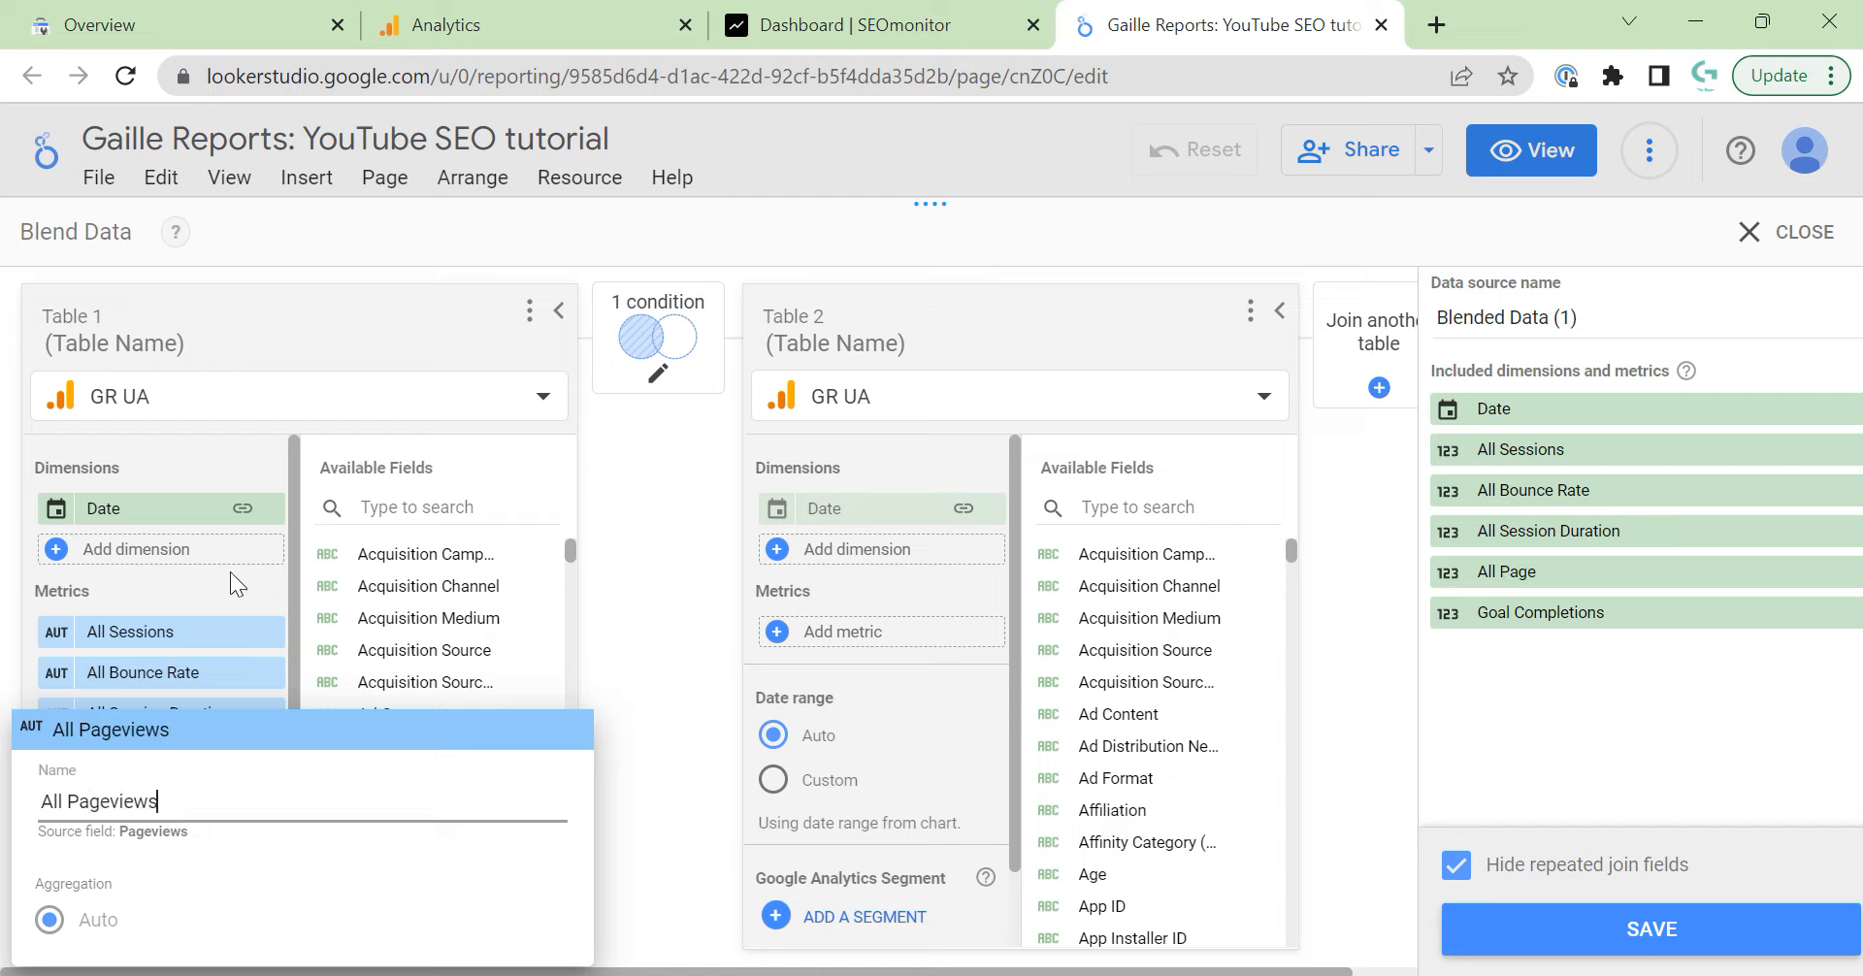
key("Return")
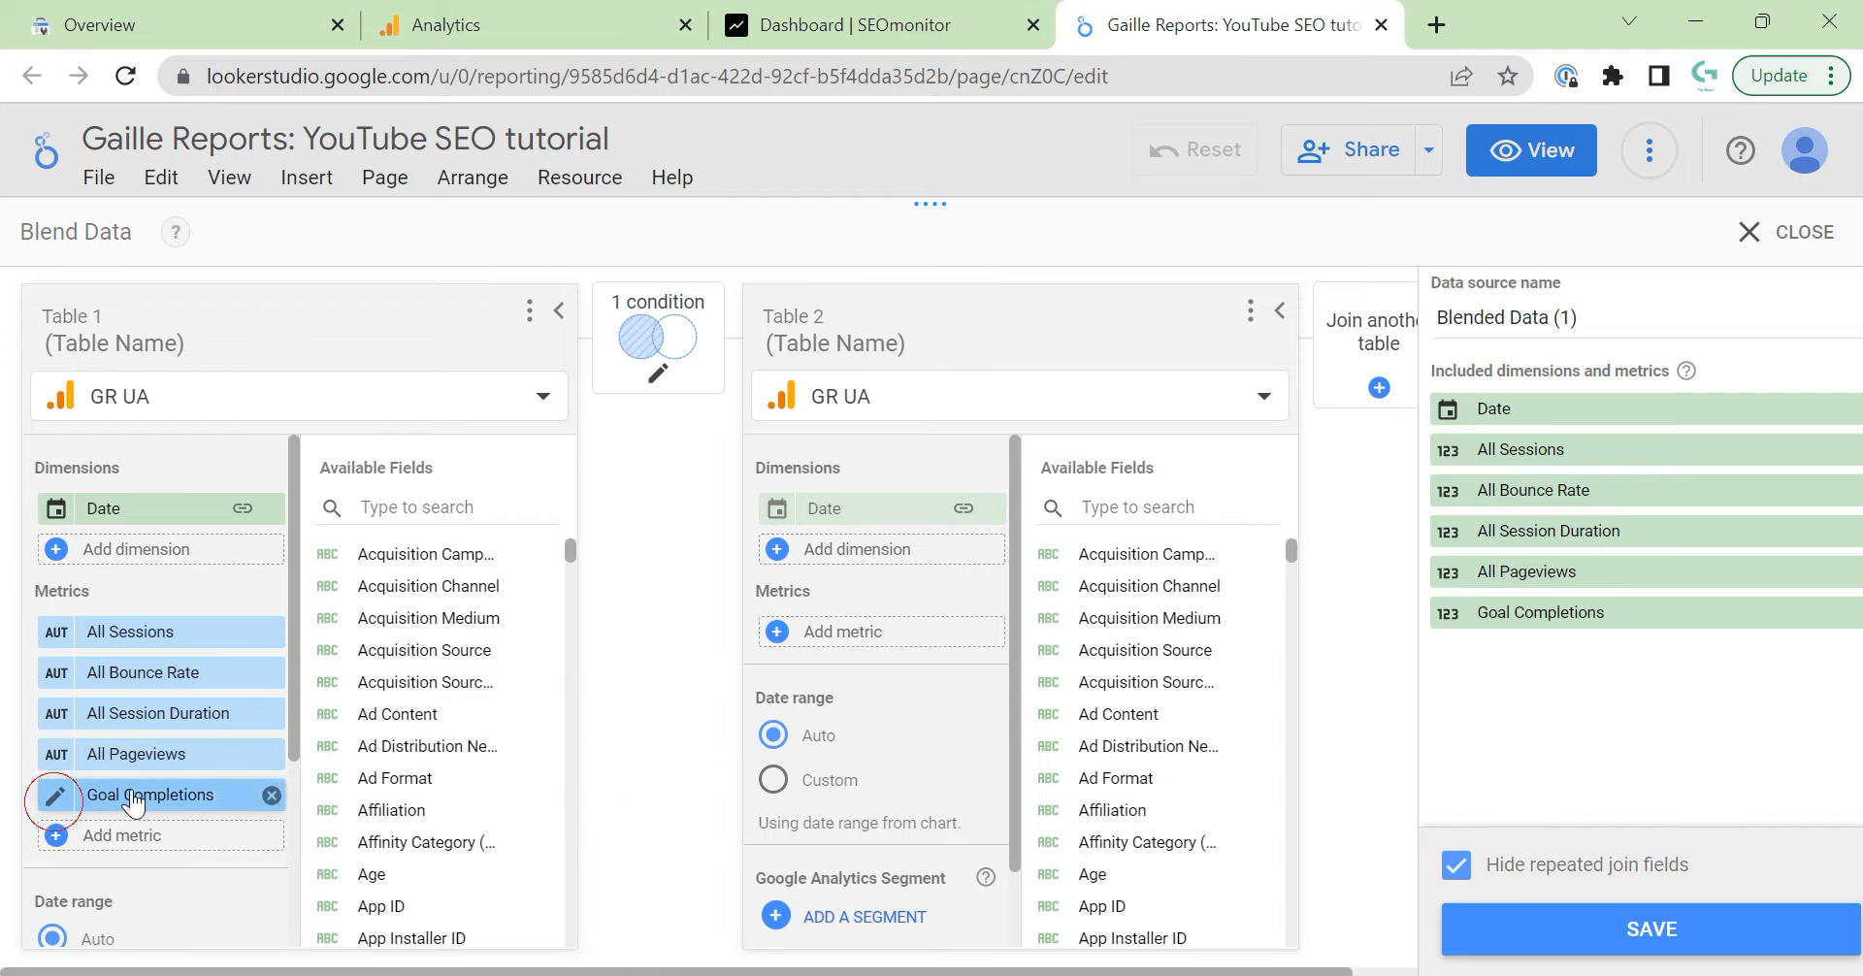
Rename the Goal Completions metric in Table 1 to "All Conv.".
left_click(56, 801)
type("All Conv.")
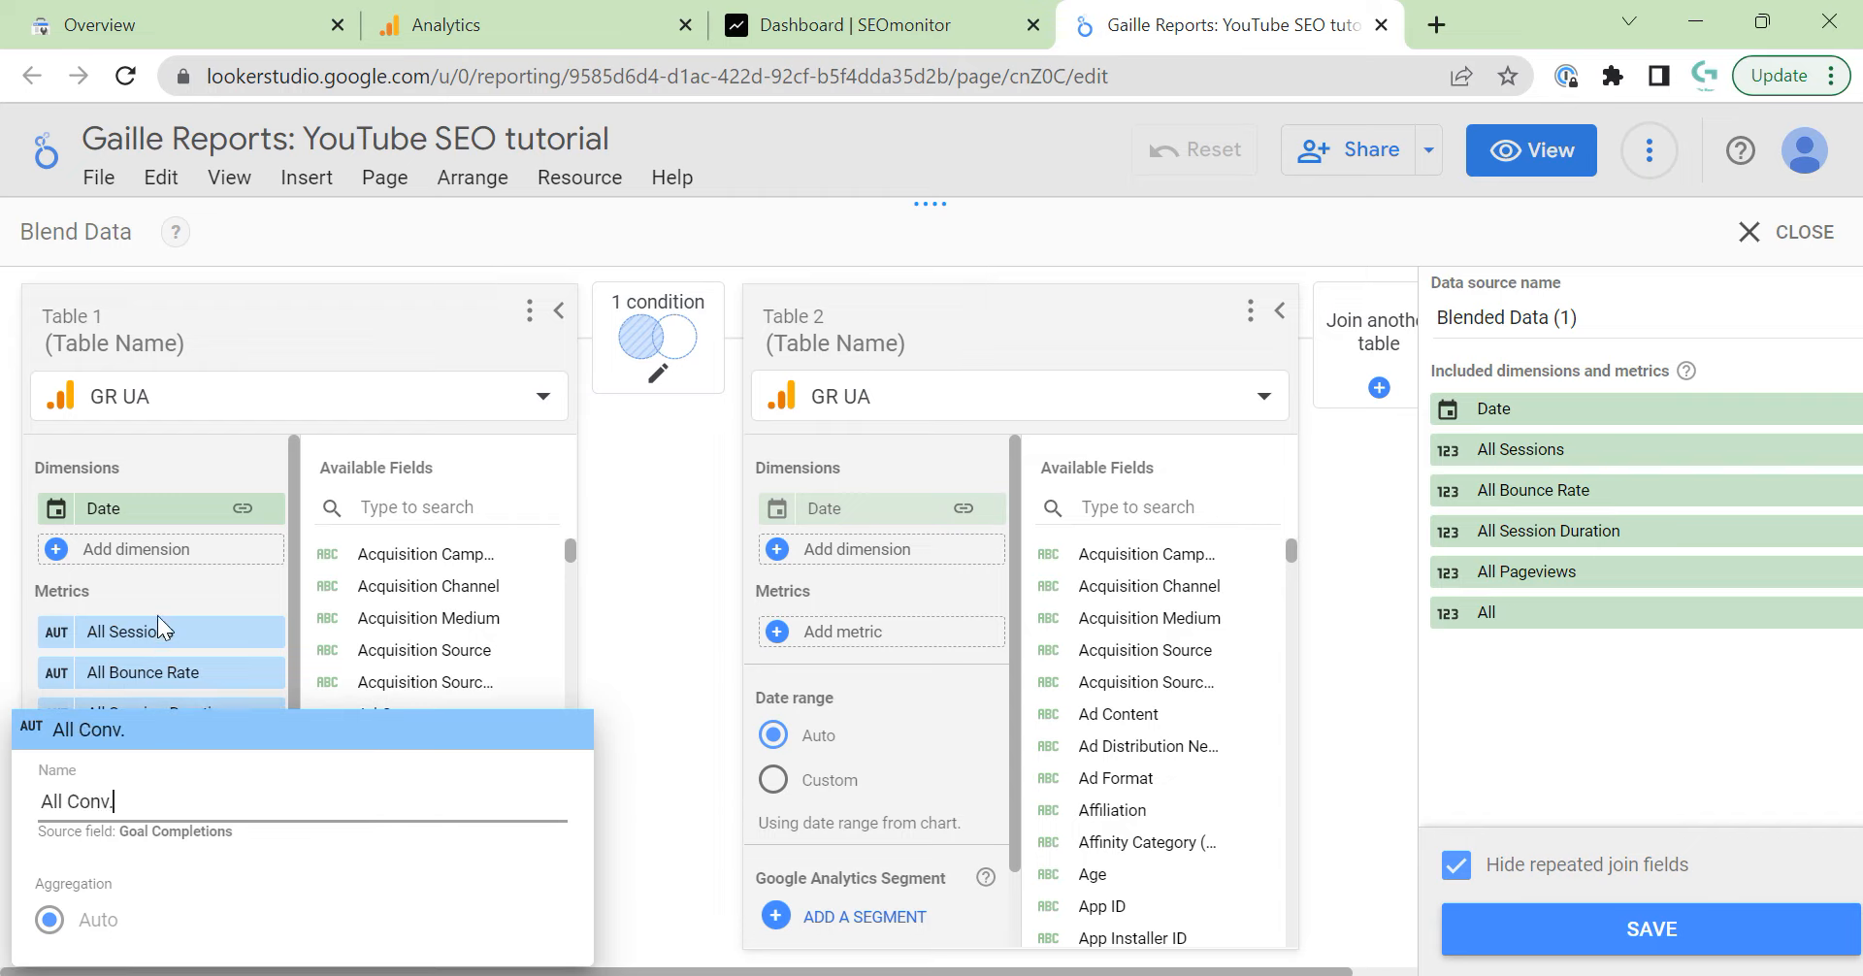
key("Return")
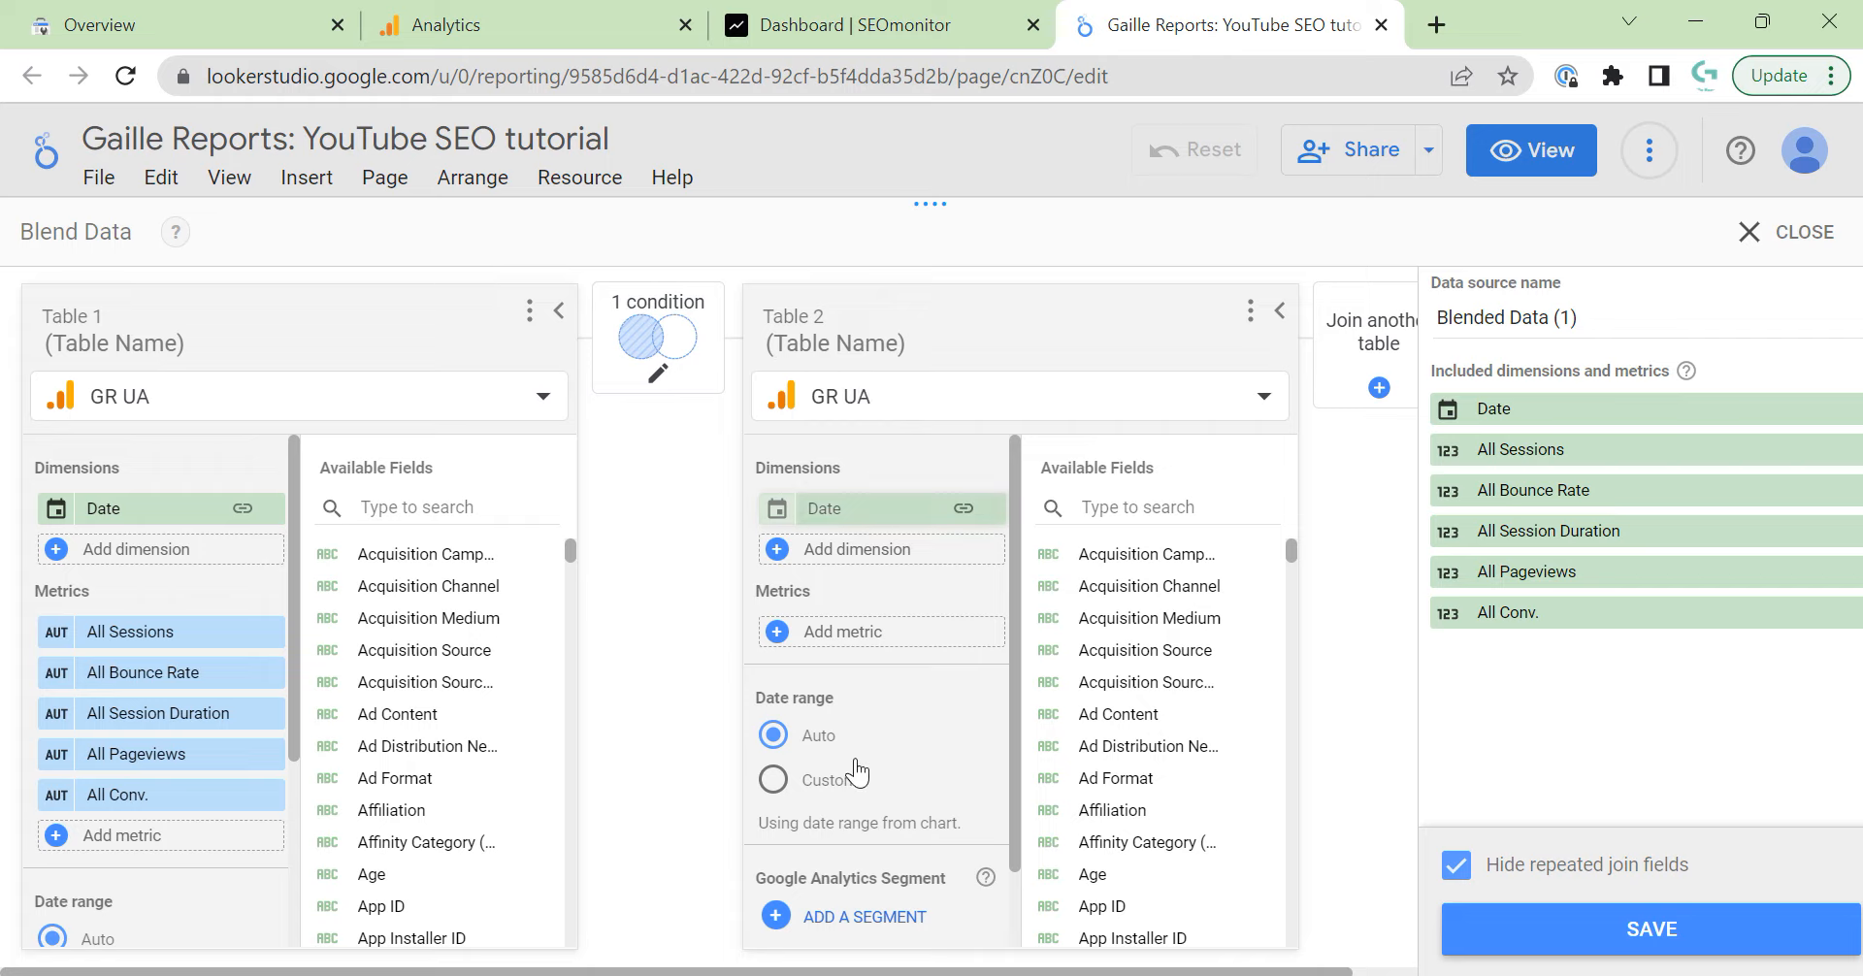
Apply the added Organic Traffic segment to Table 2 of the blend.
scroll(854, 854, "down", 1)
left_click(858, 833)
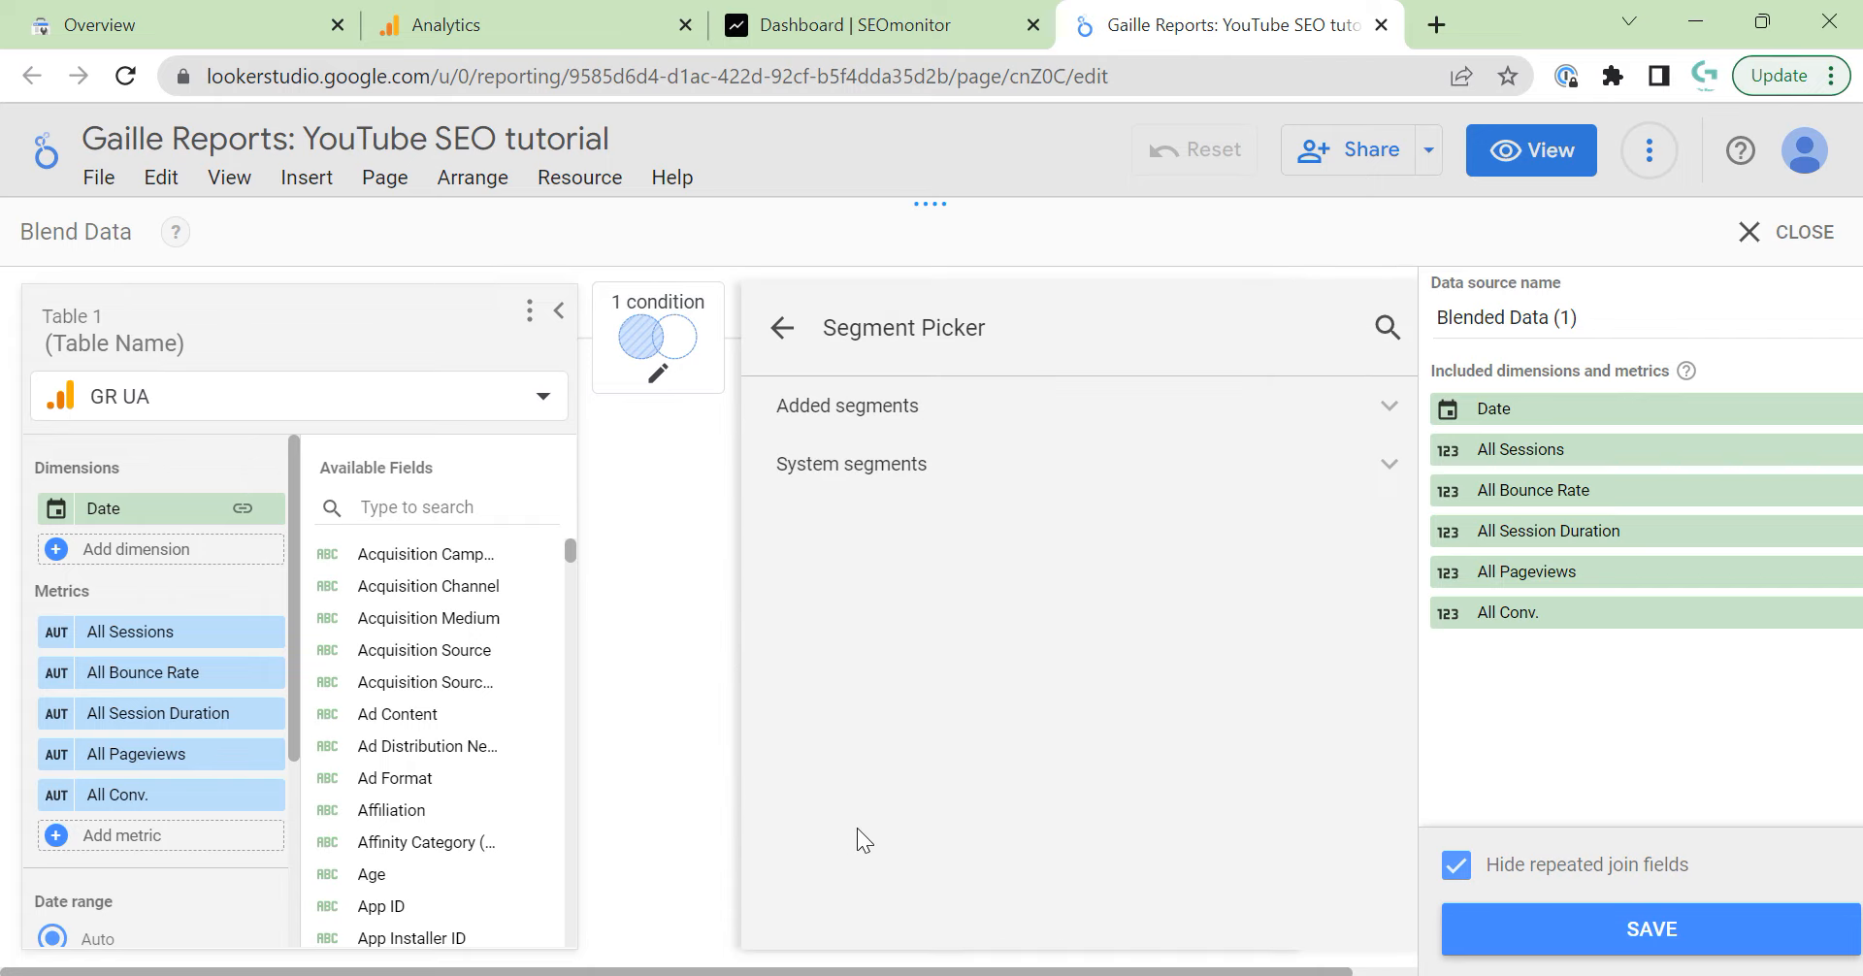
left_click(894, 408)
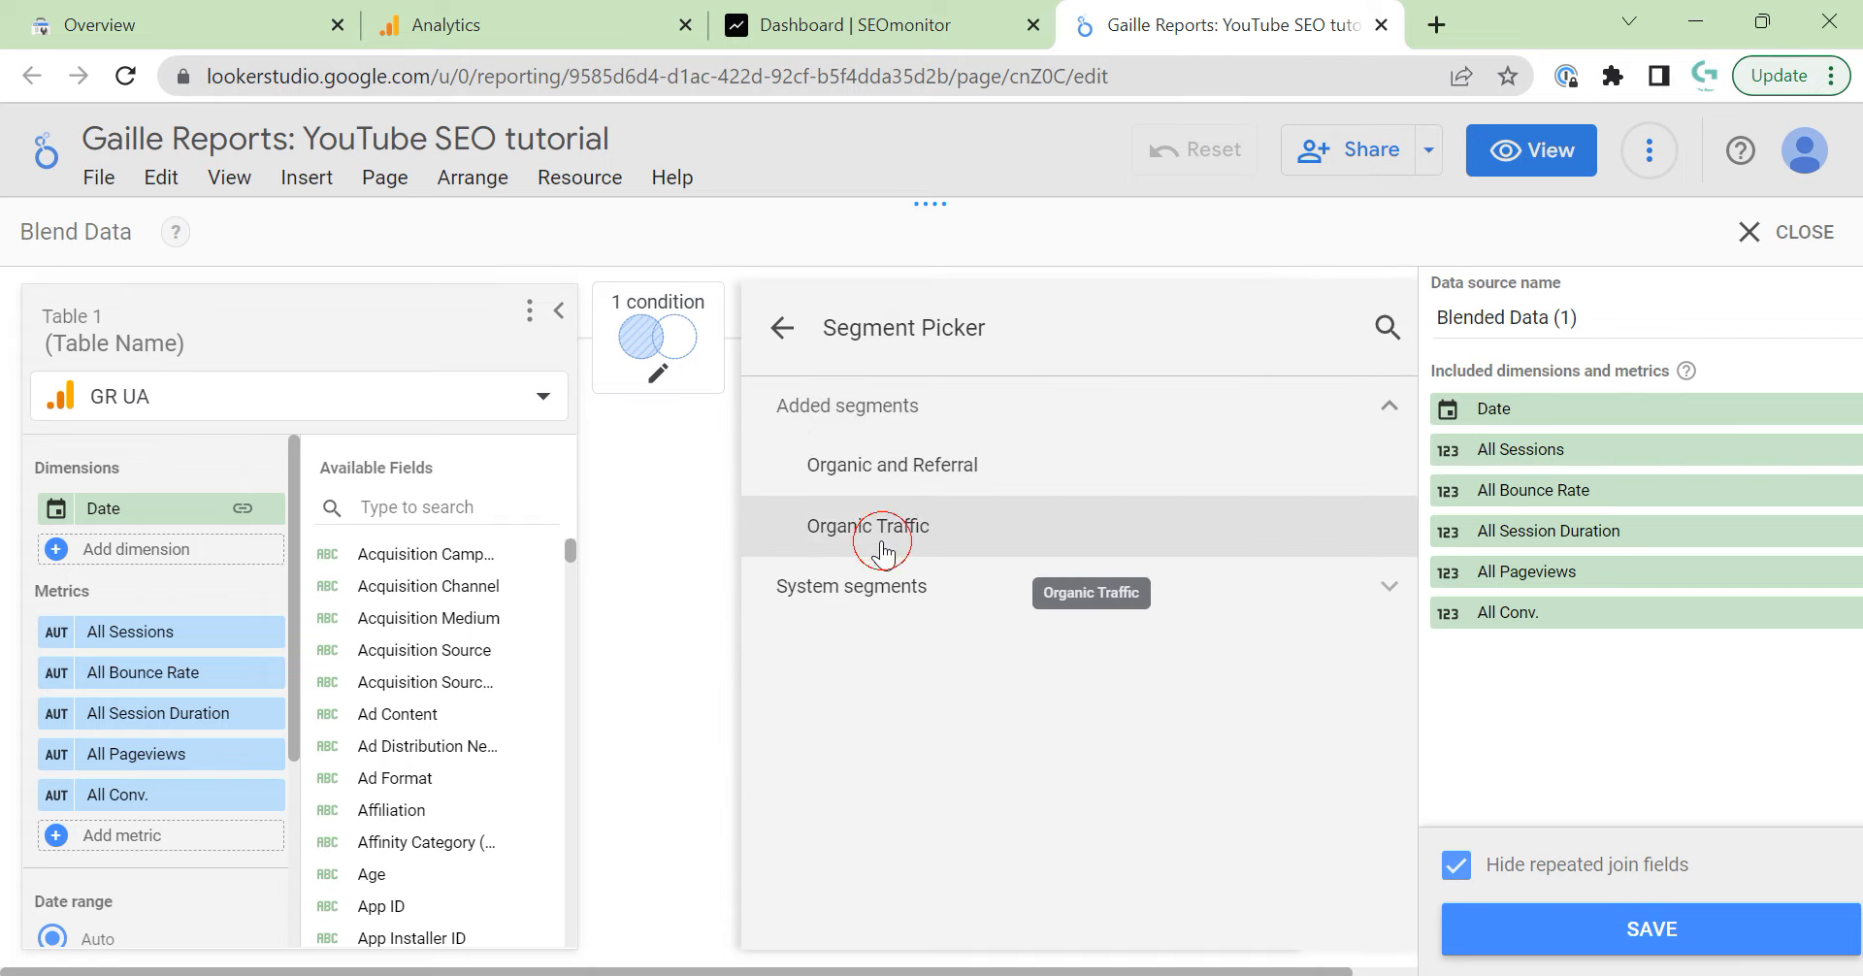
left_click(886, 532)
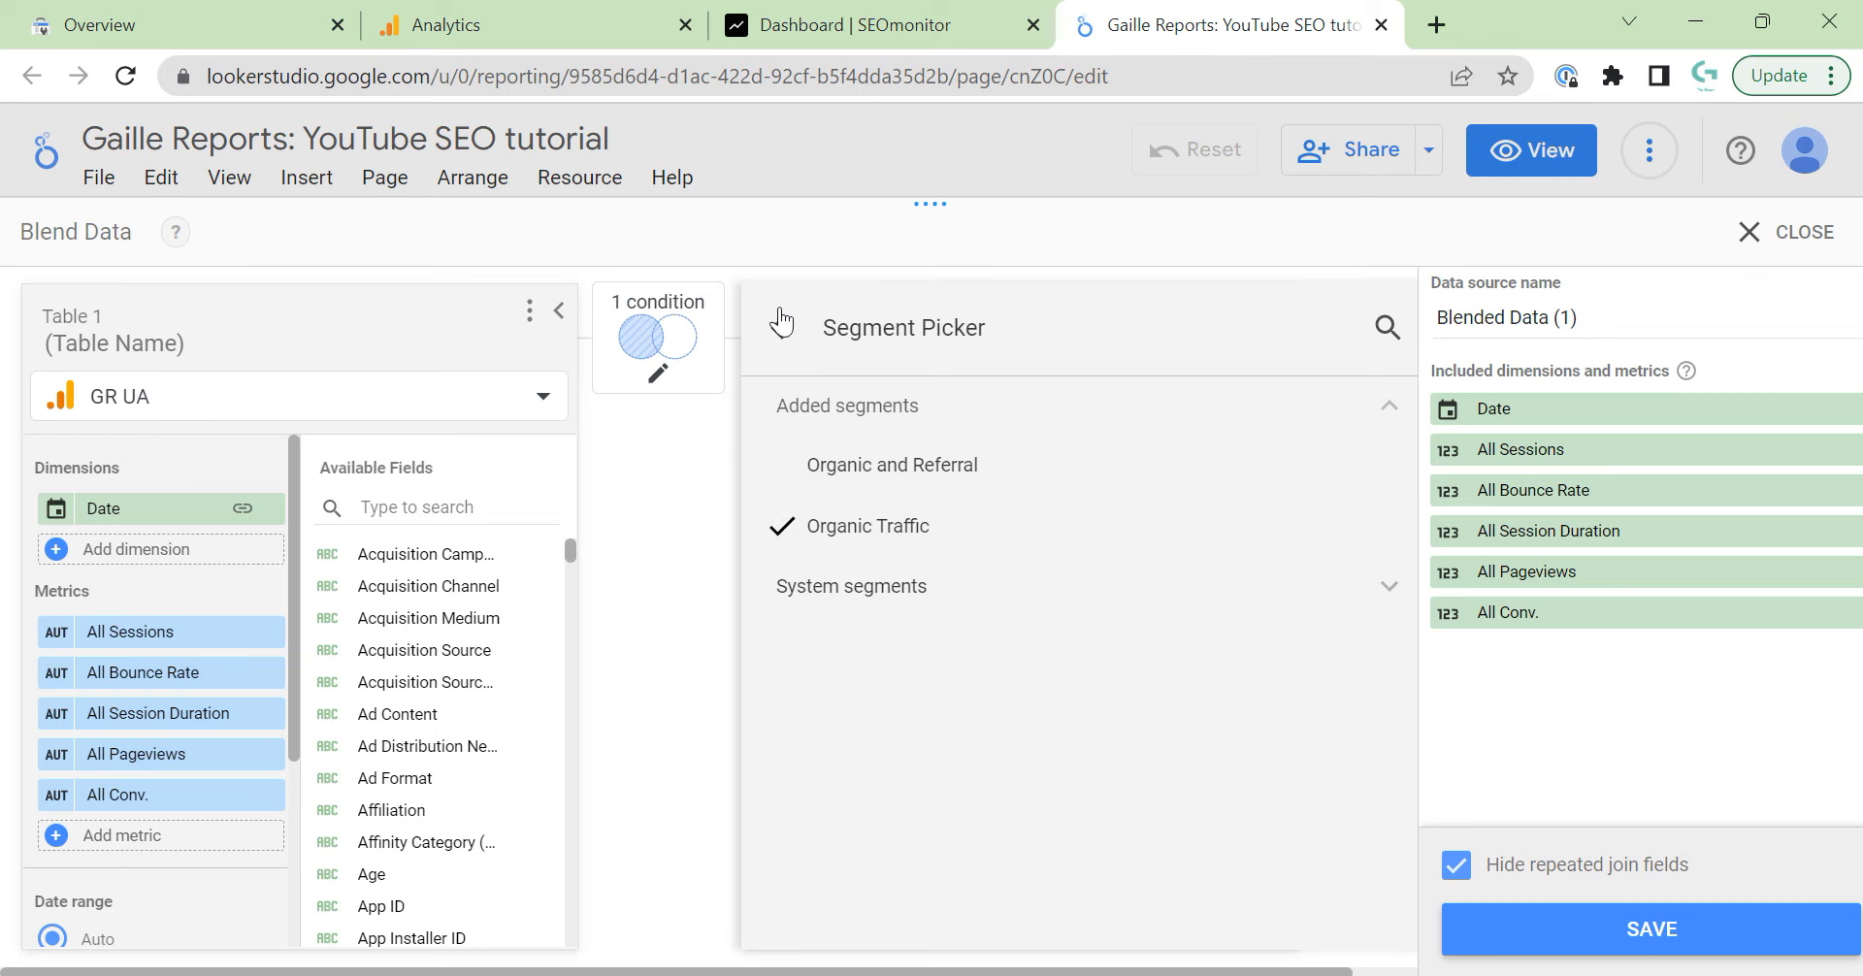
left_click(777, 333)
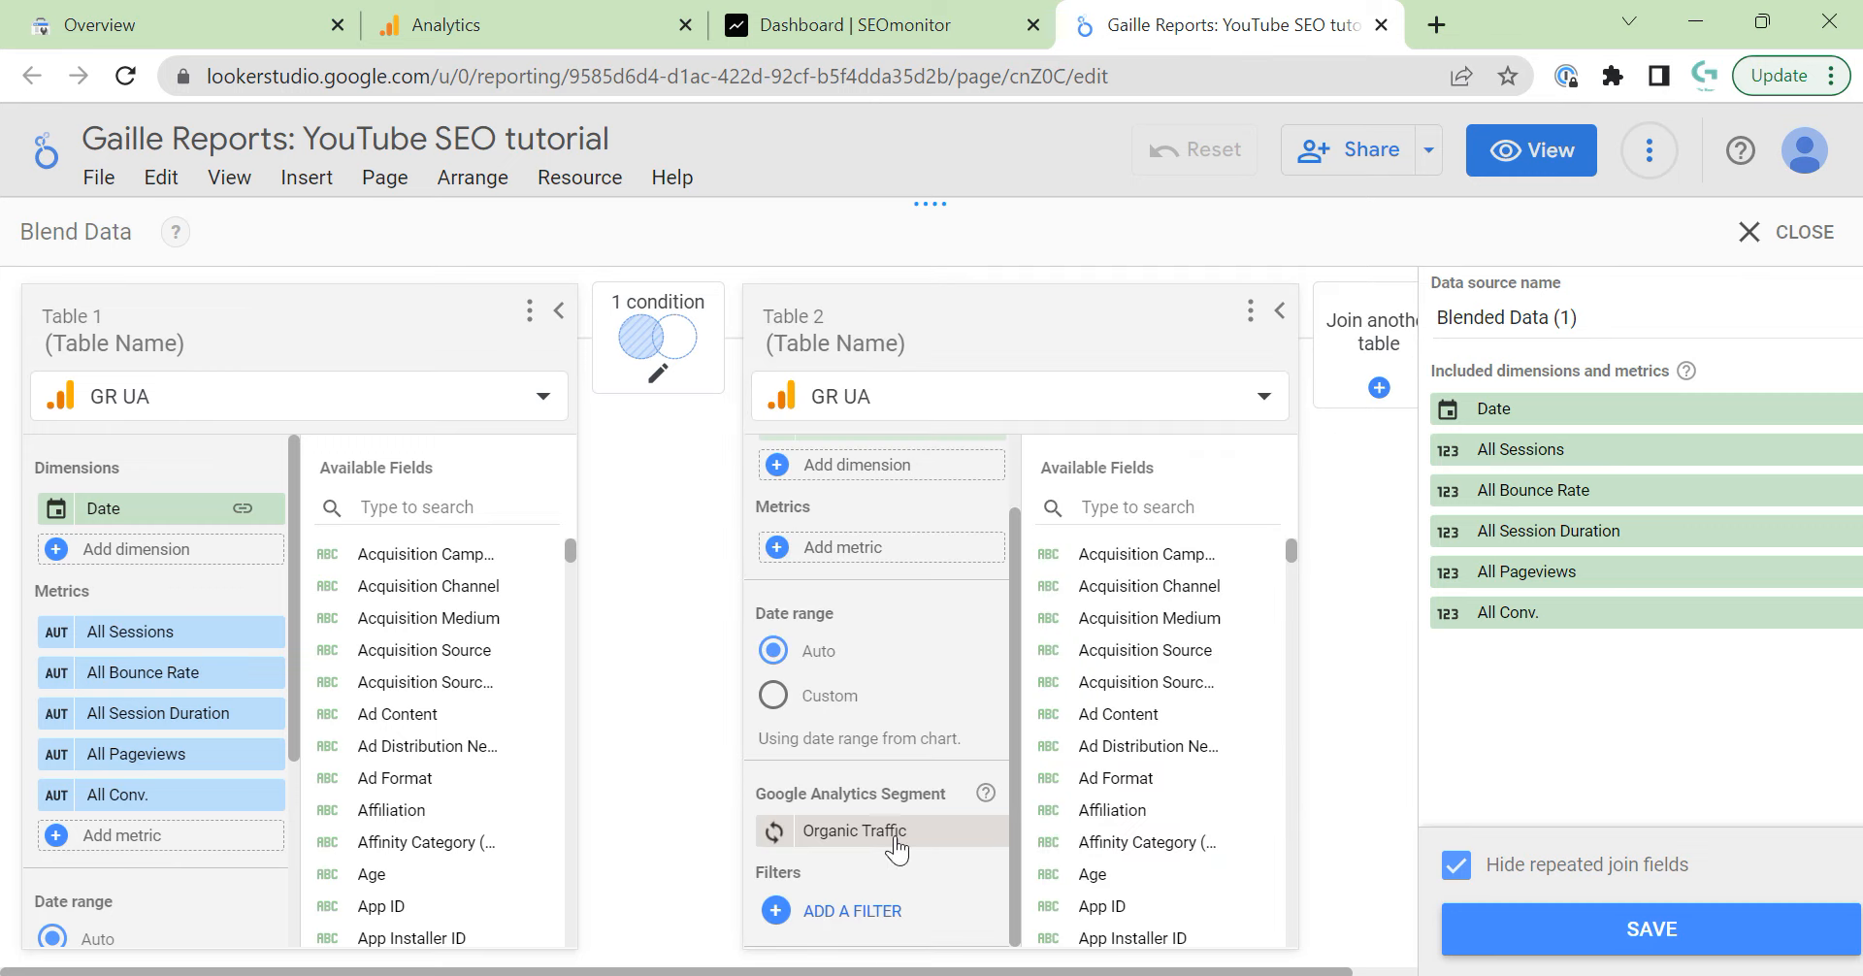
Add the Sessions metric to Table 2 of the blend.
scroll(881, 738, "up", 1)
scroll(881, 698, "up", 1)
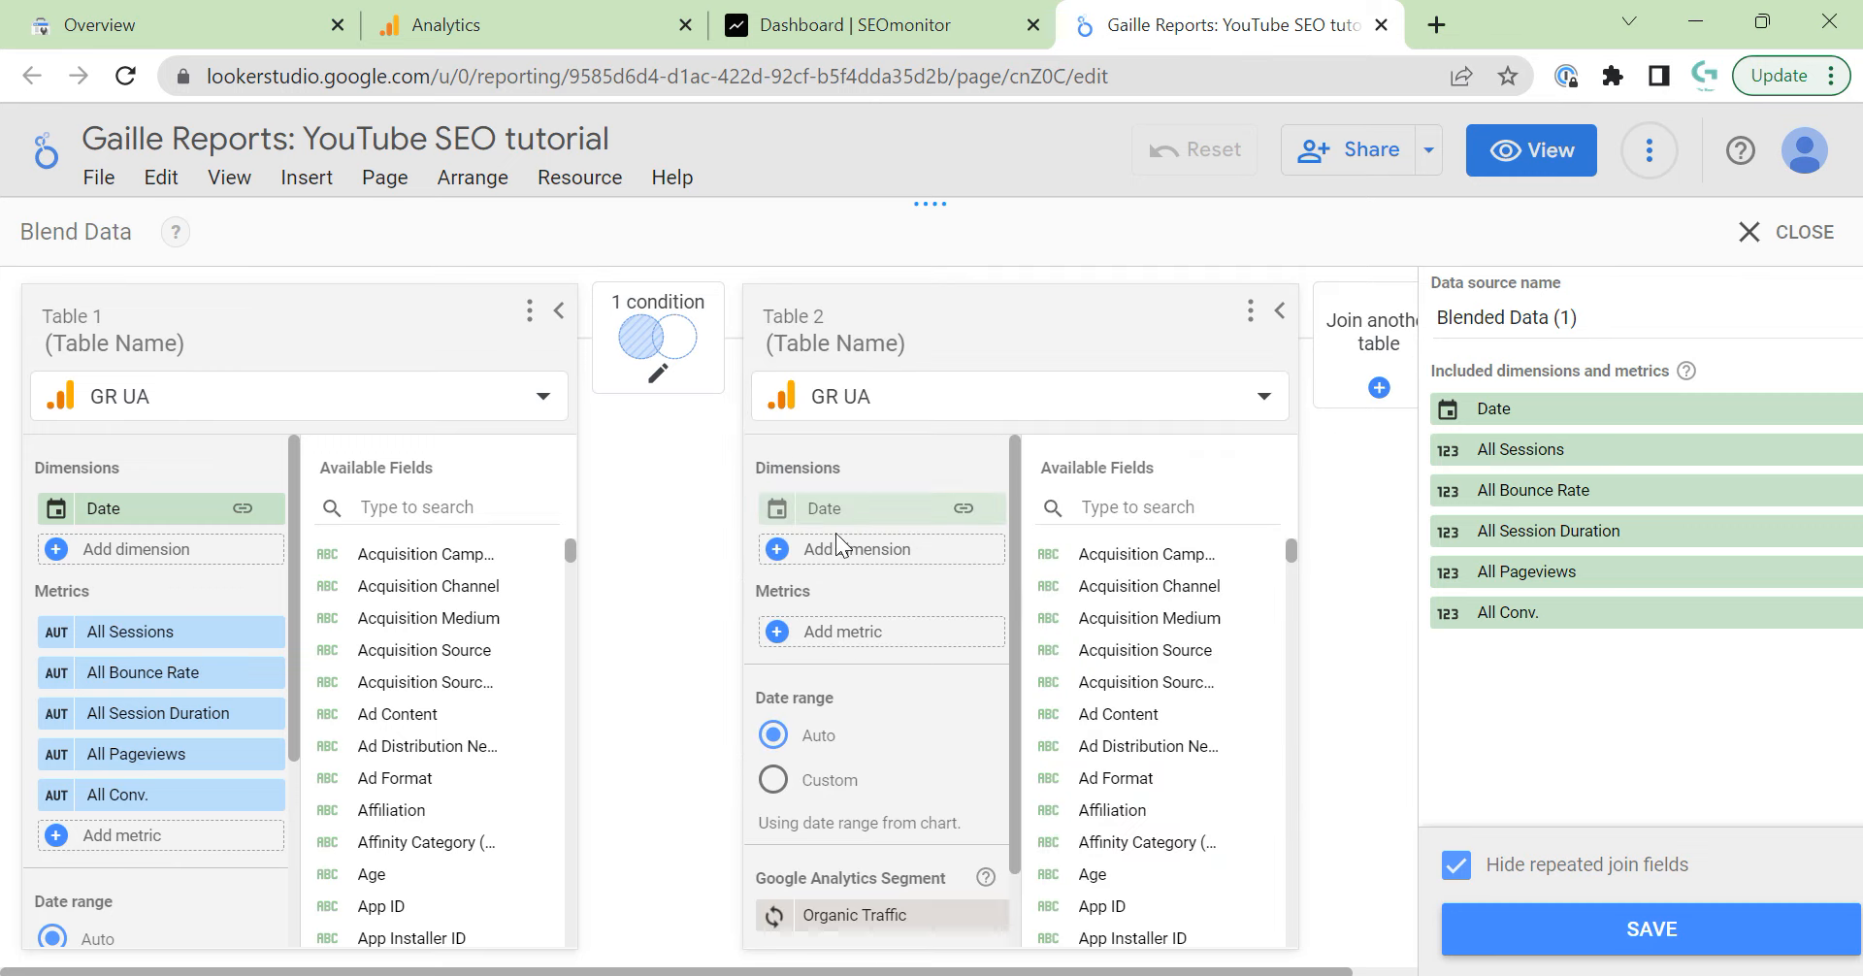
left_click(918, 633)
type("sess")
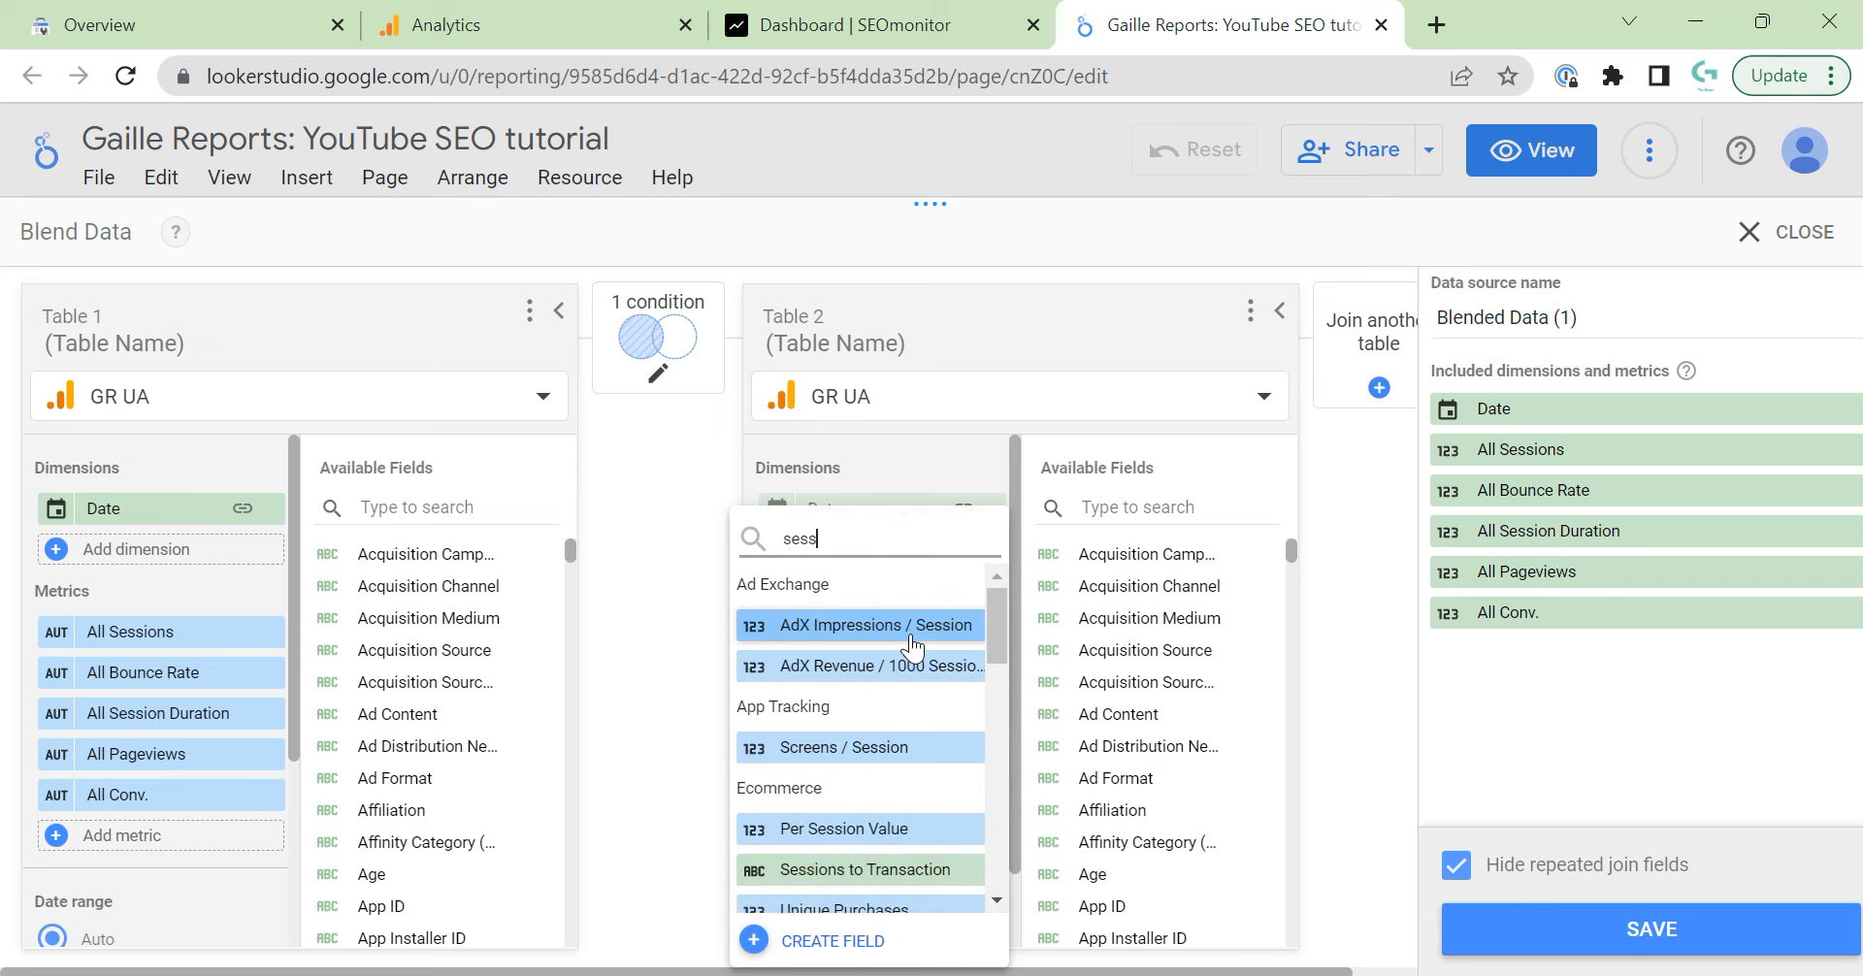
scroll(859, 737, "down", 10)
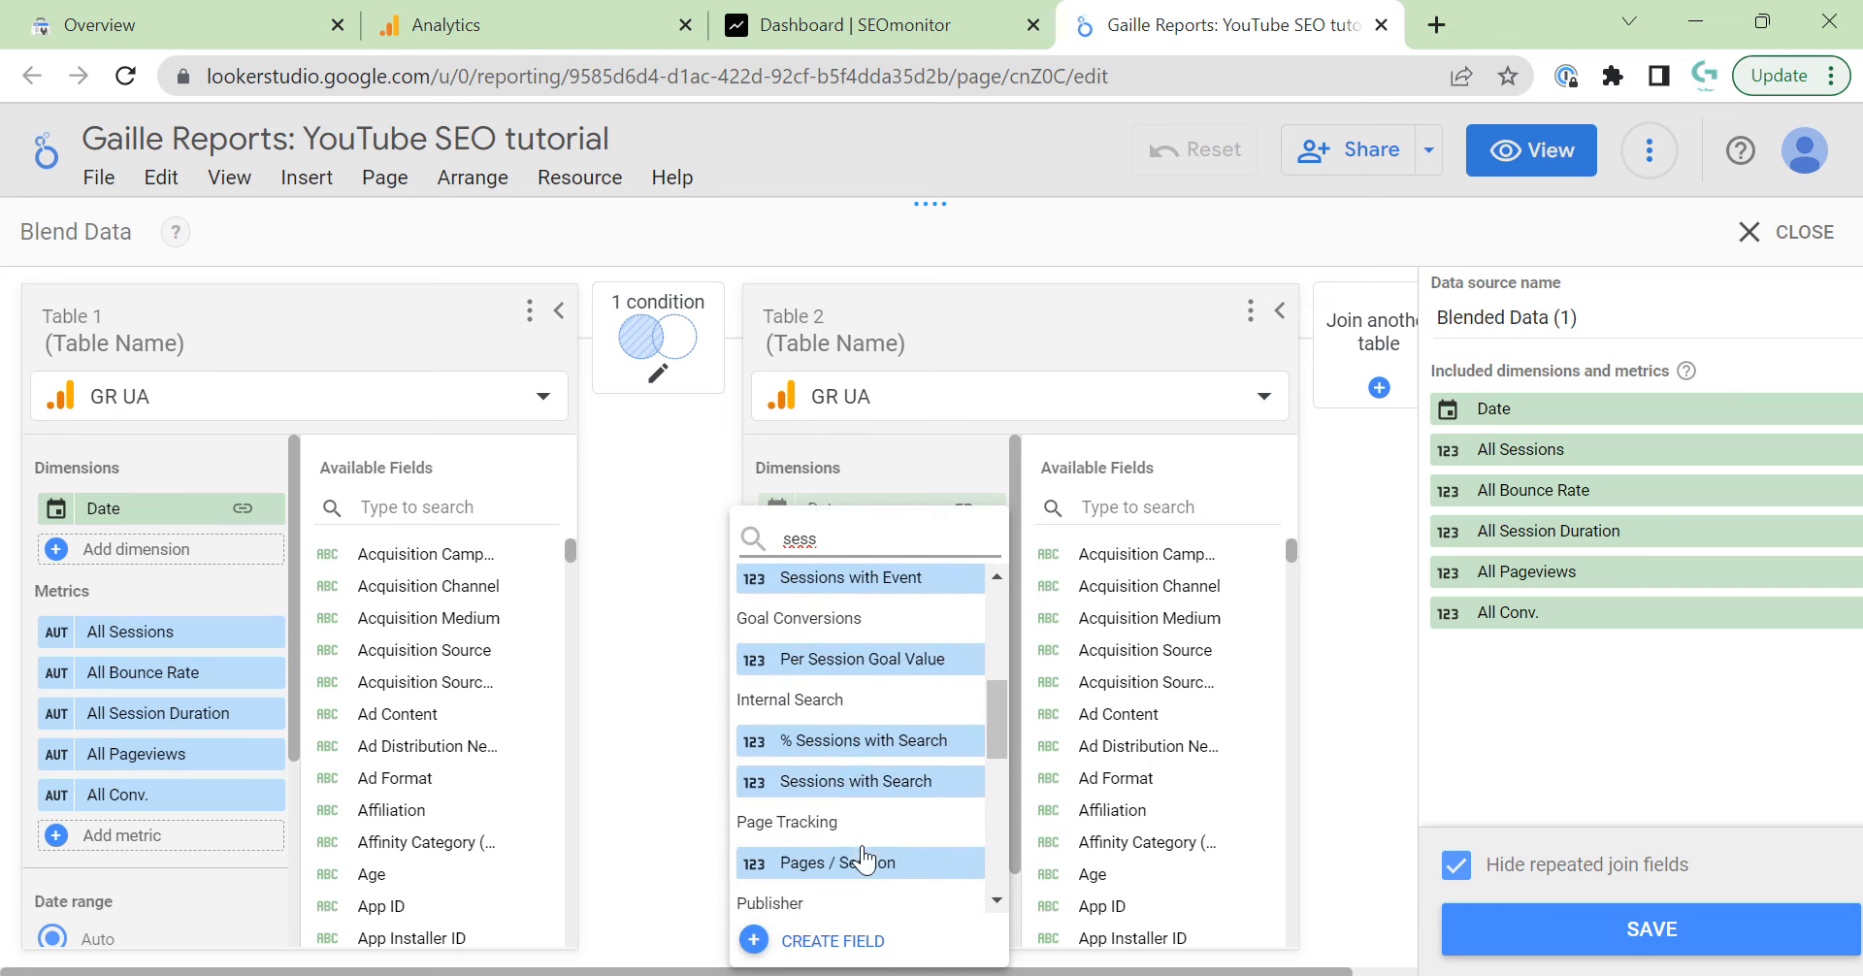
left_click(844, 610)
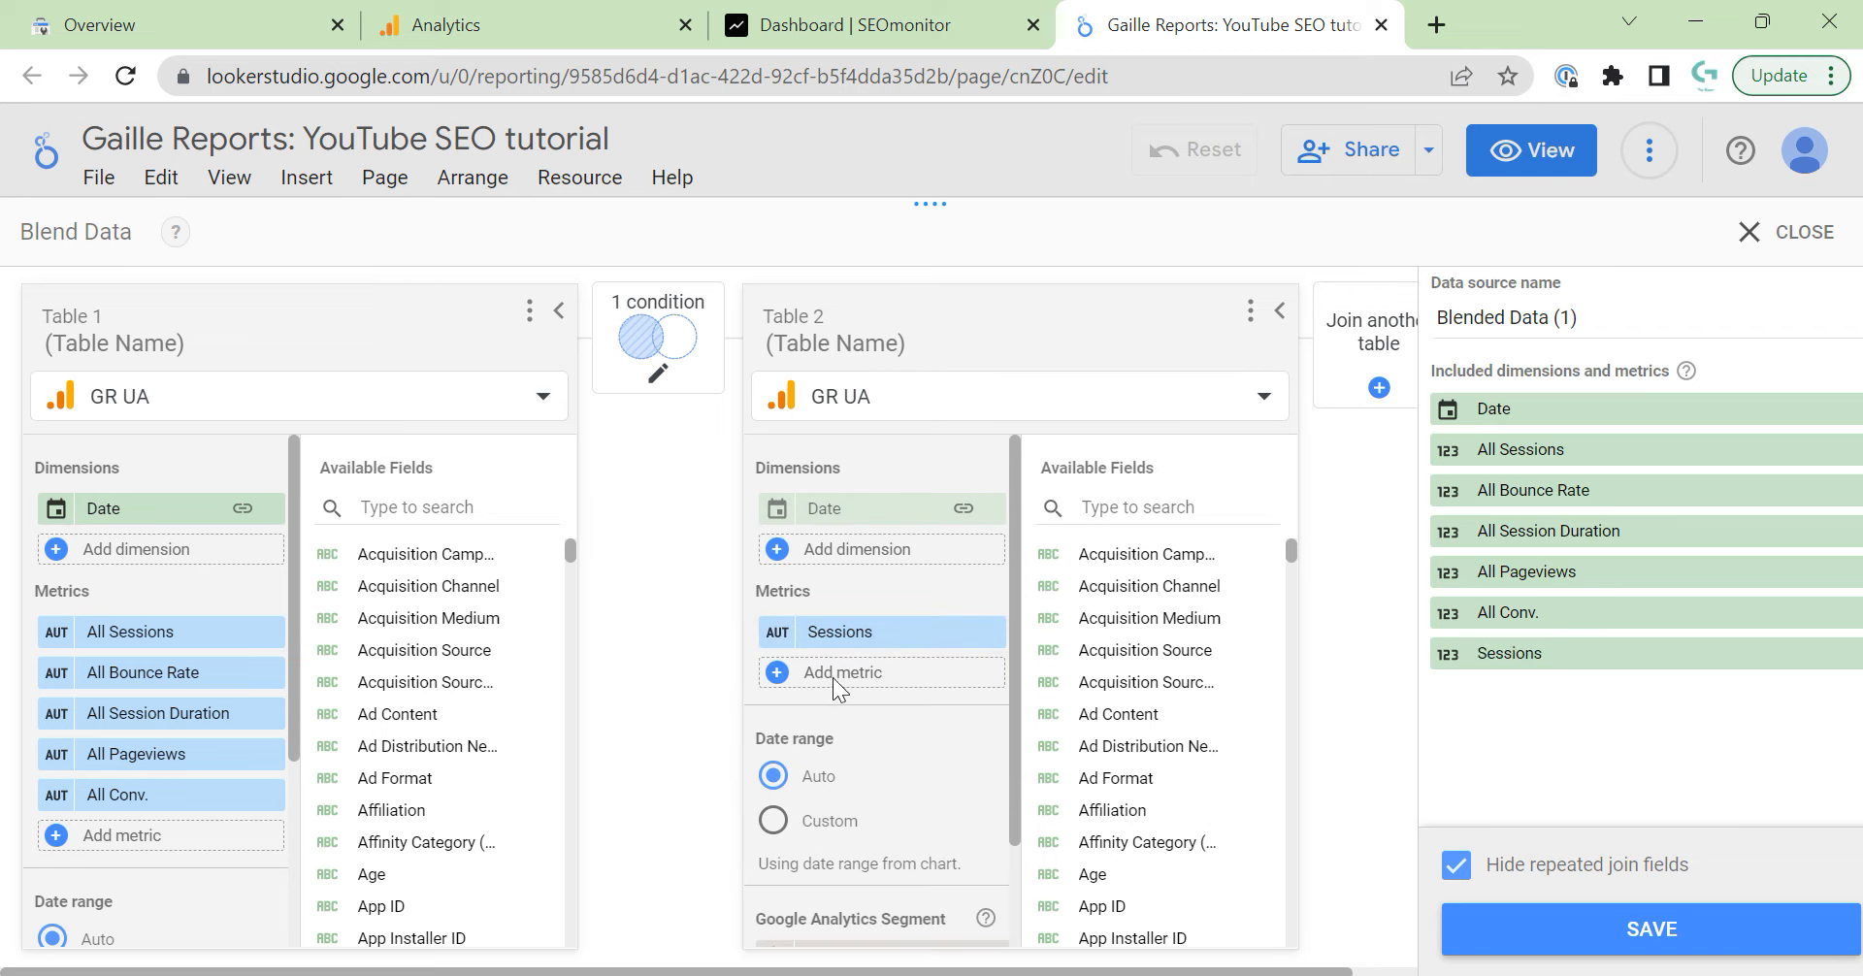
Add the Bounce Rate metric to Table 2 of the blend.
left_click(839, 676)
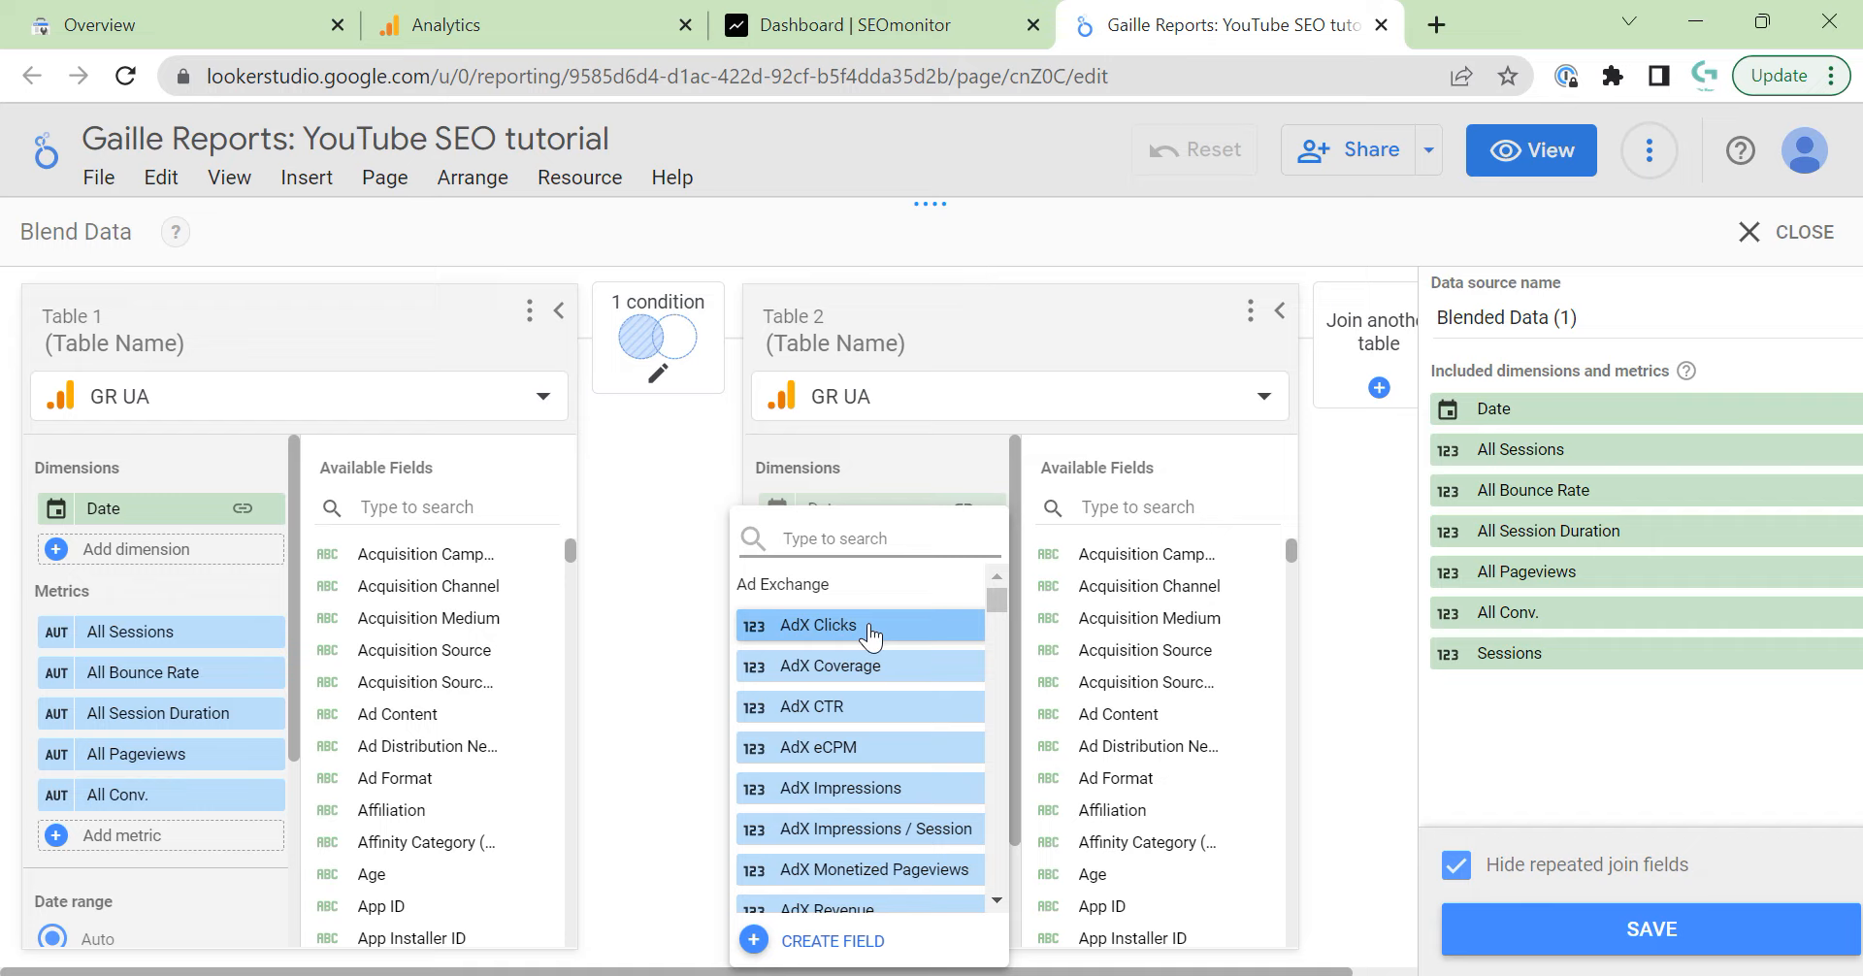
type("boun")
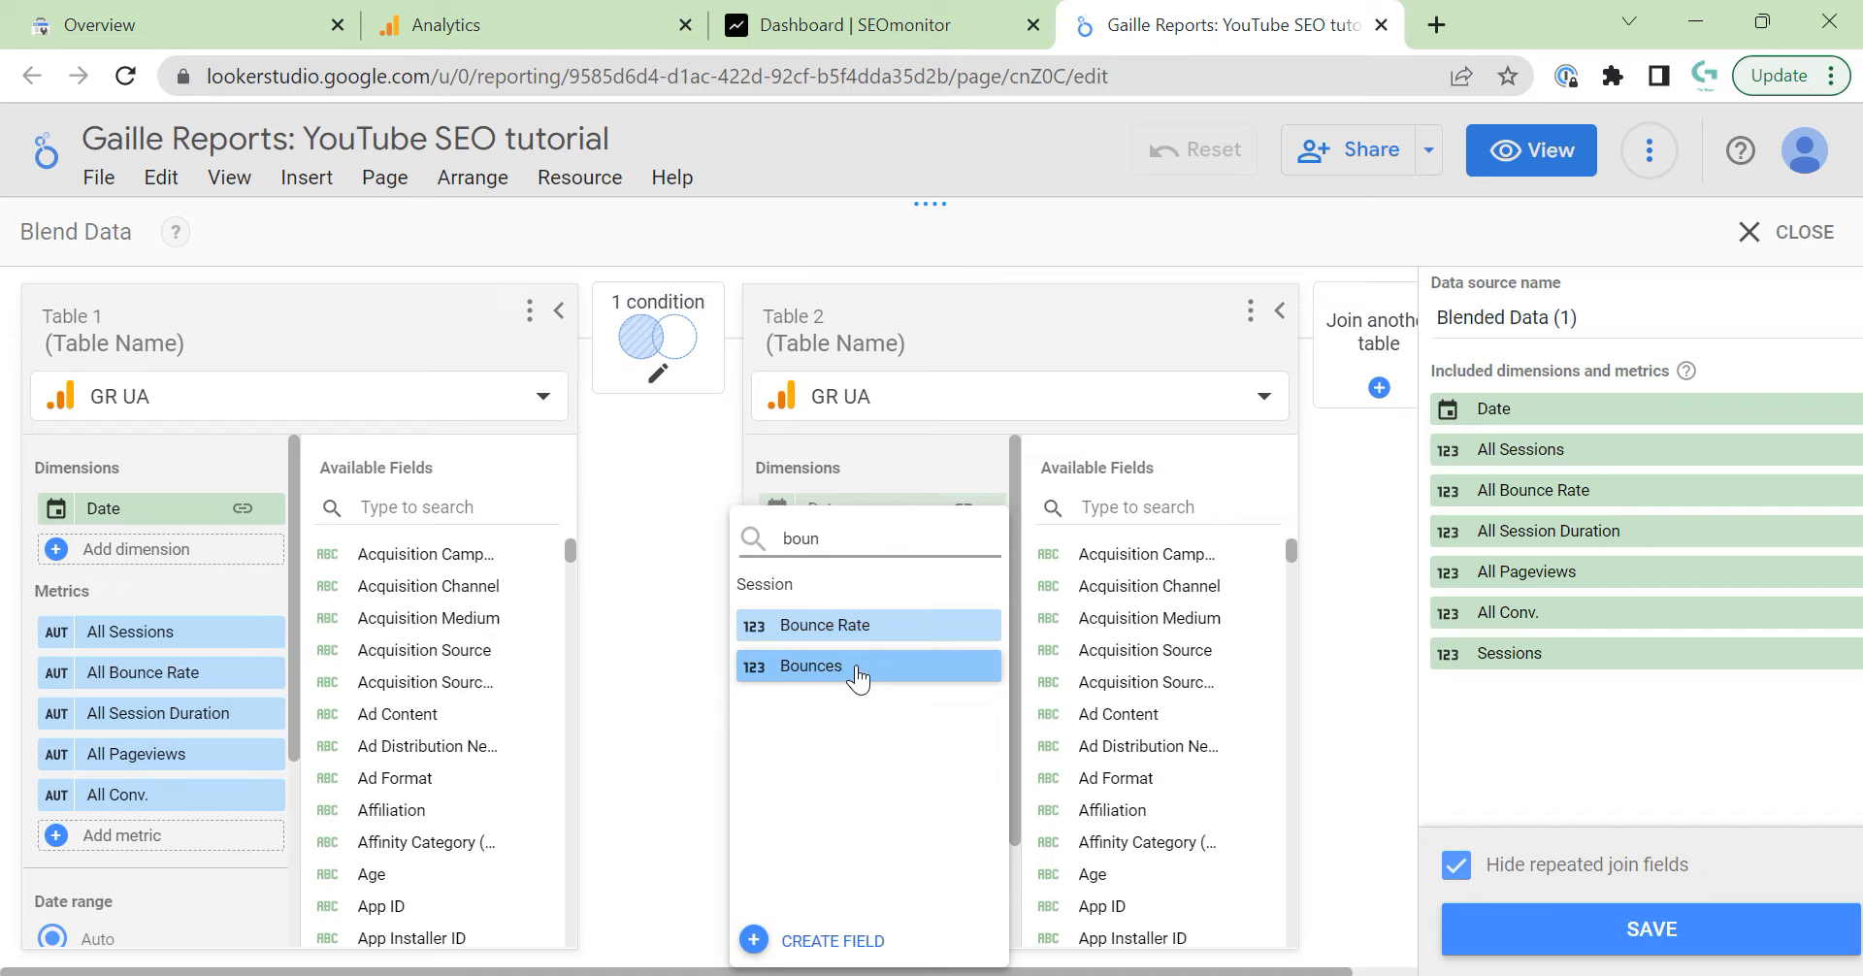
left_click(881, 641)
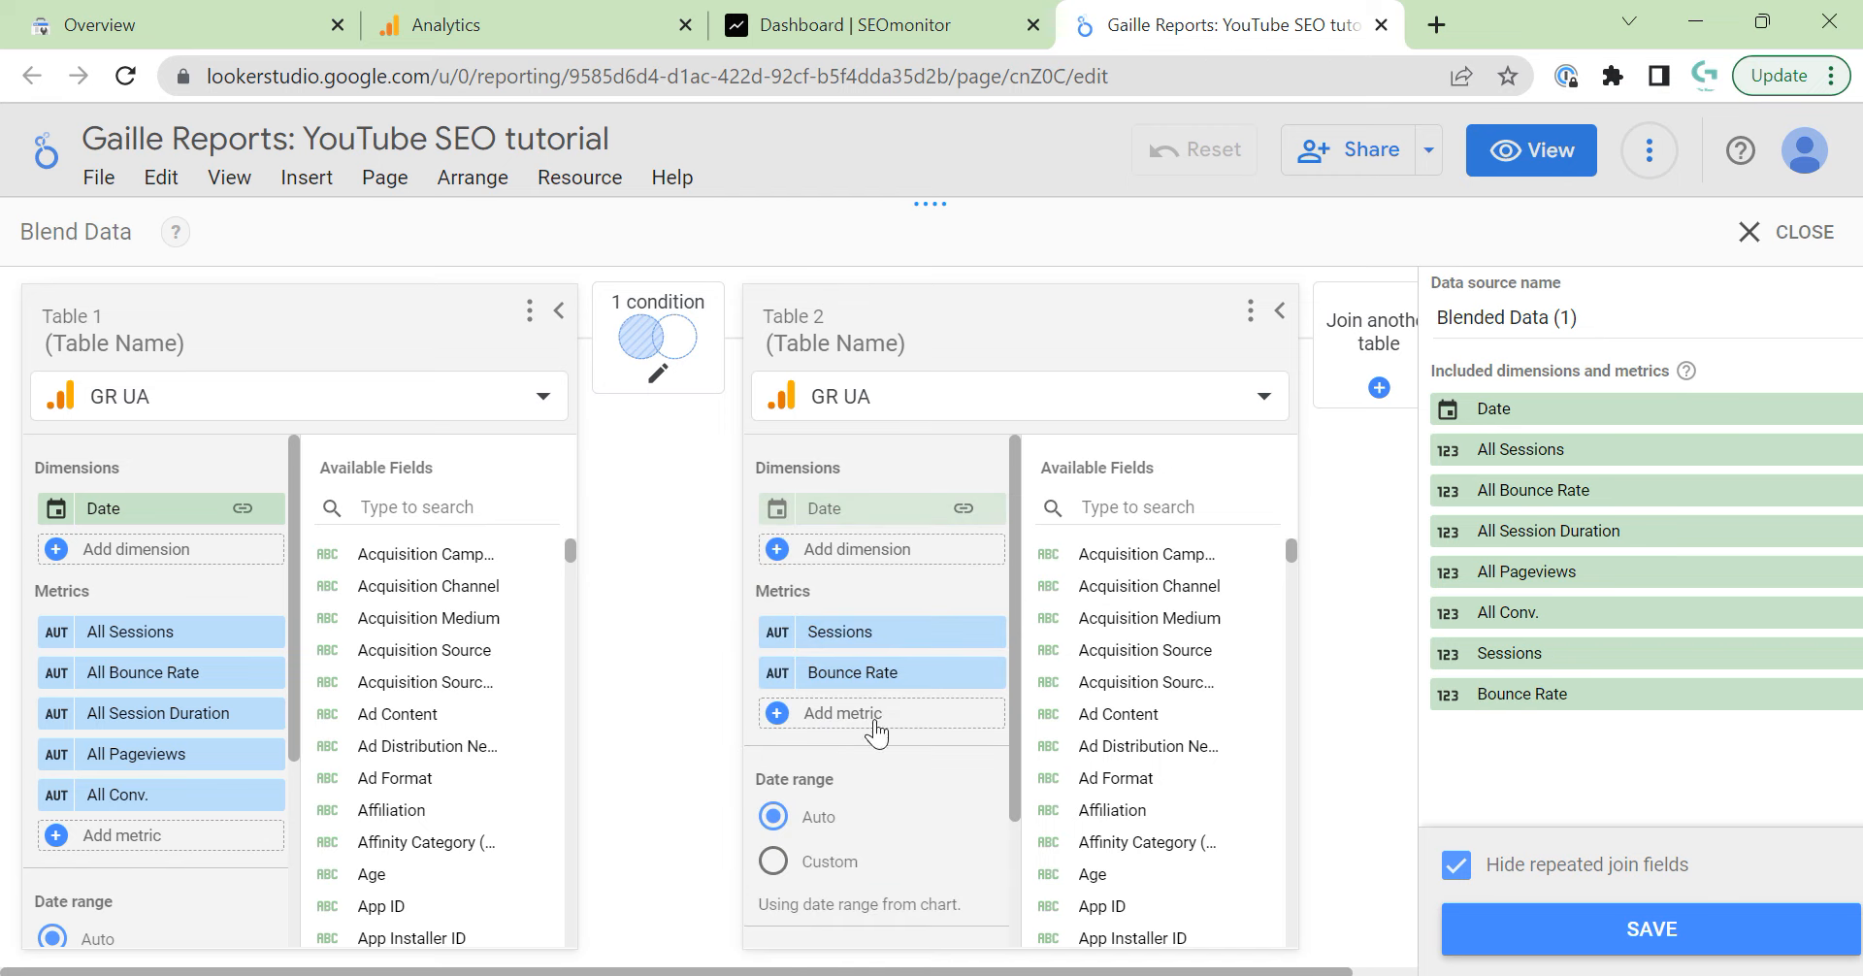
Add the Session Duration metric to Table 2 of the blend.
left_click(879, 718)
type("sess")
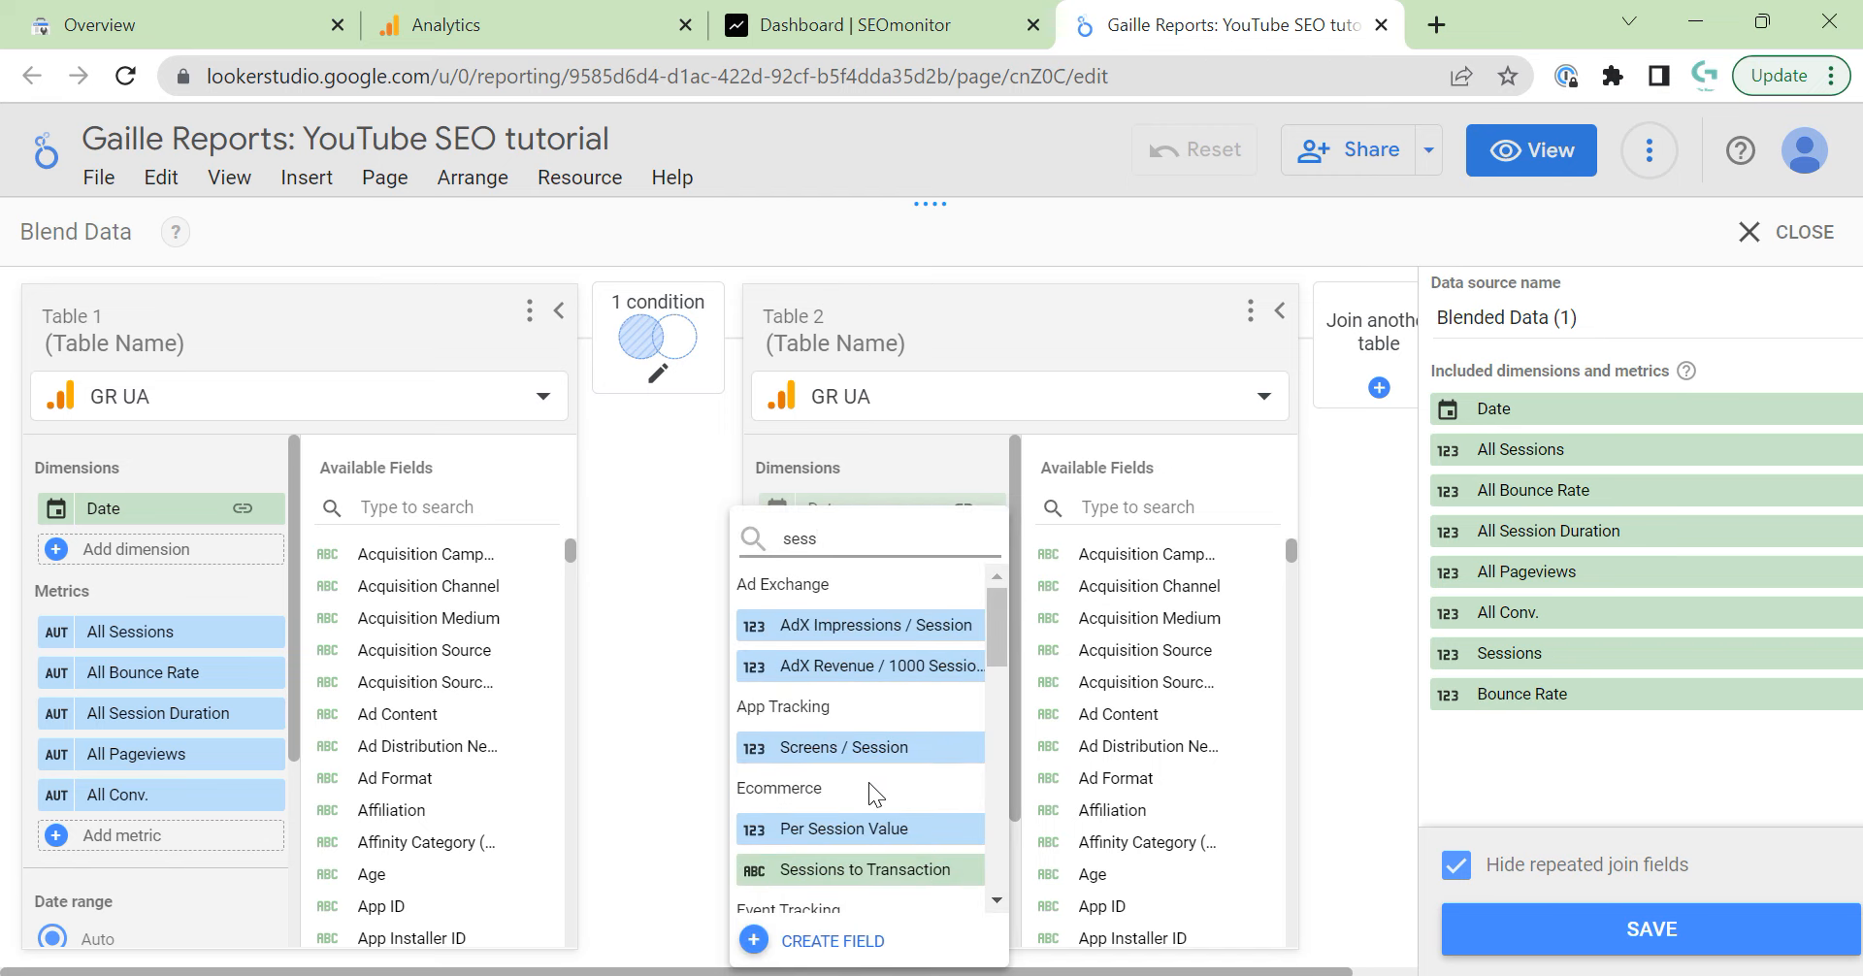
scroll(877, 786, "down", 3)
scroll(921, 679, "up", 1)
scroll(917, 790, "down", 3)
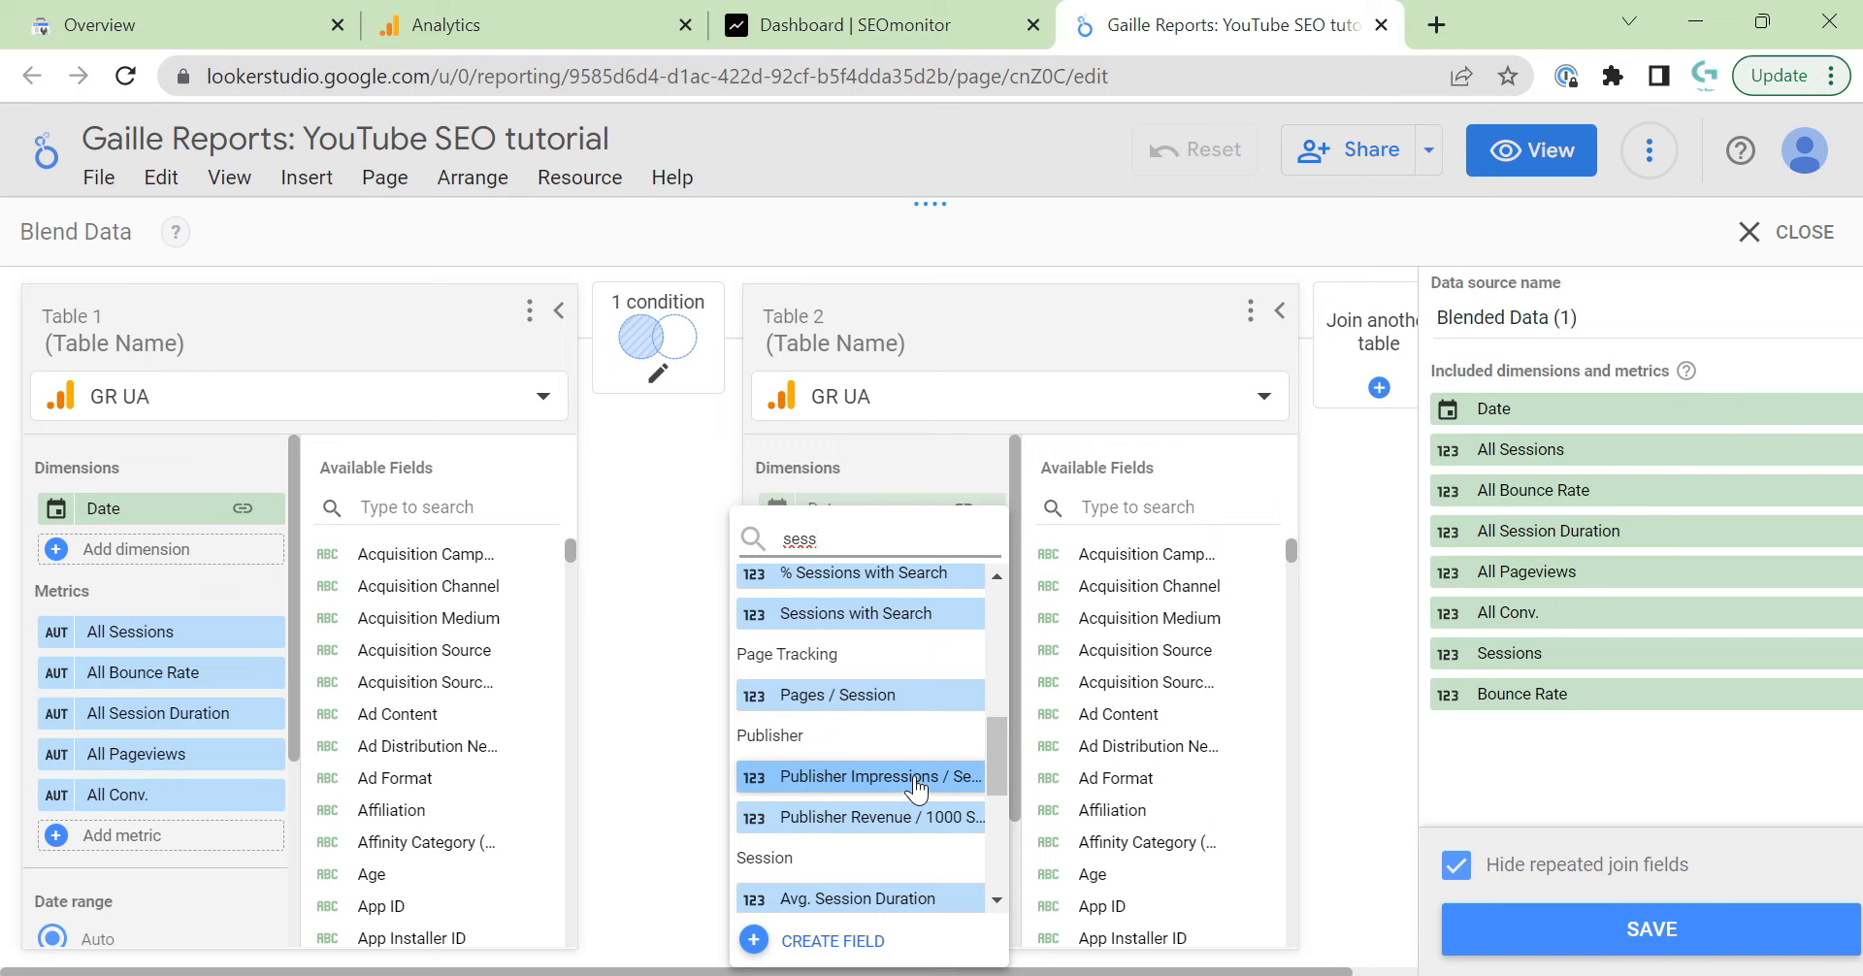
type("ion d")
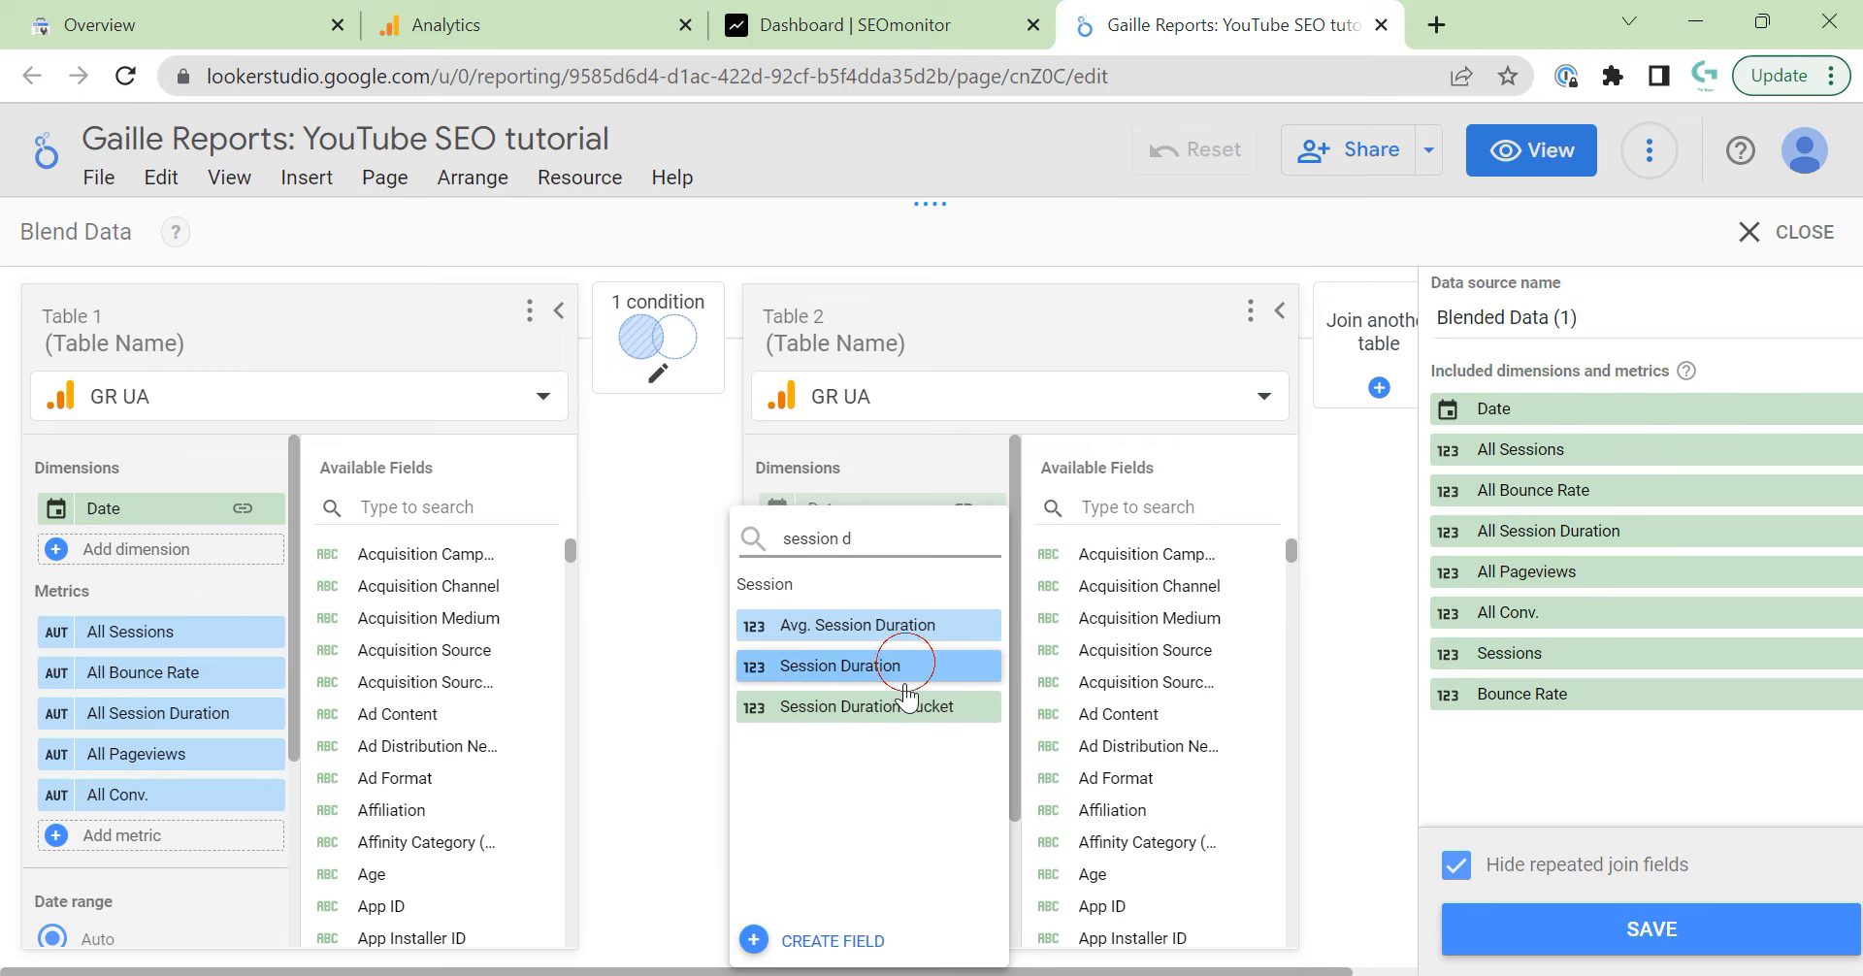
left_click(908, 666)
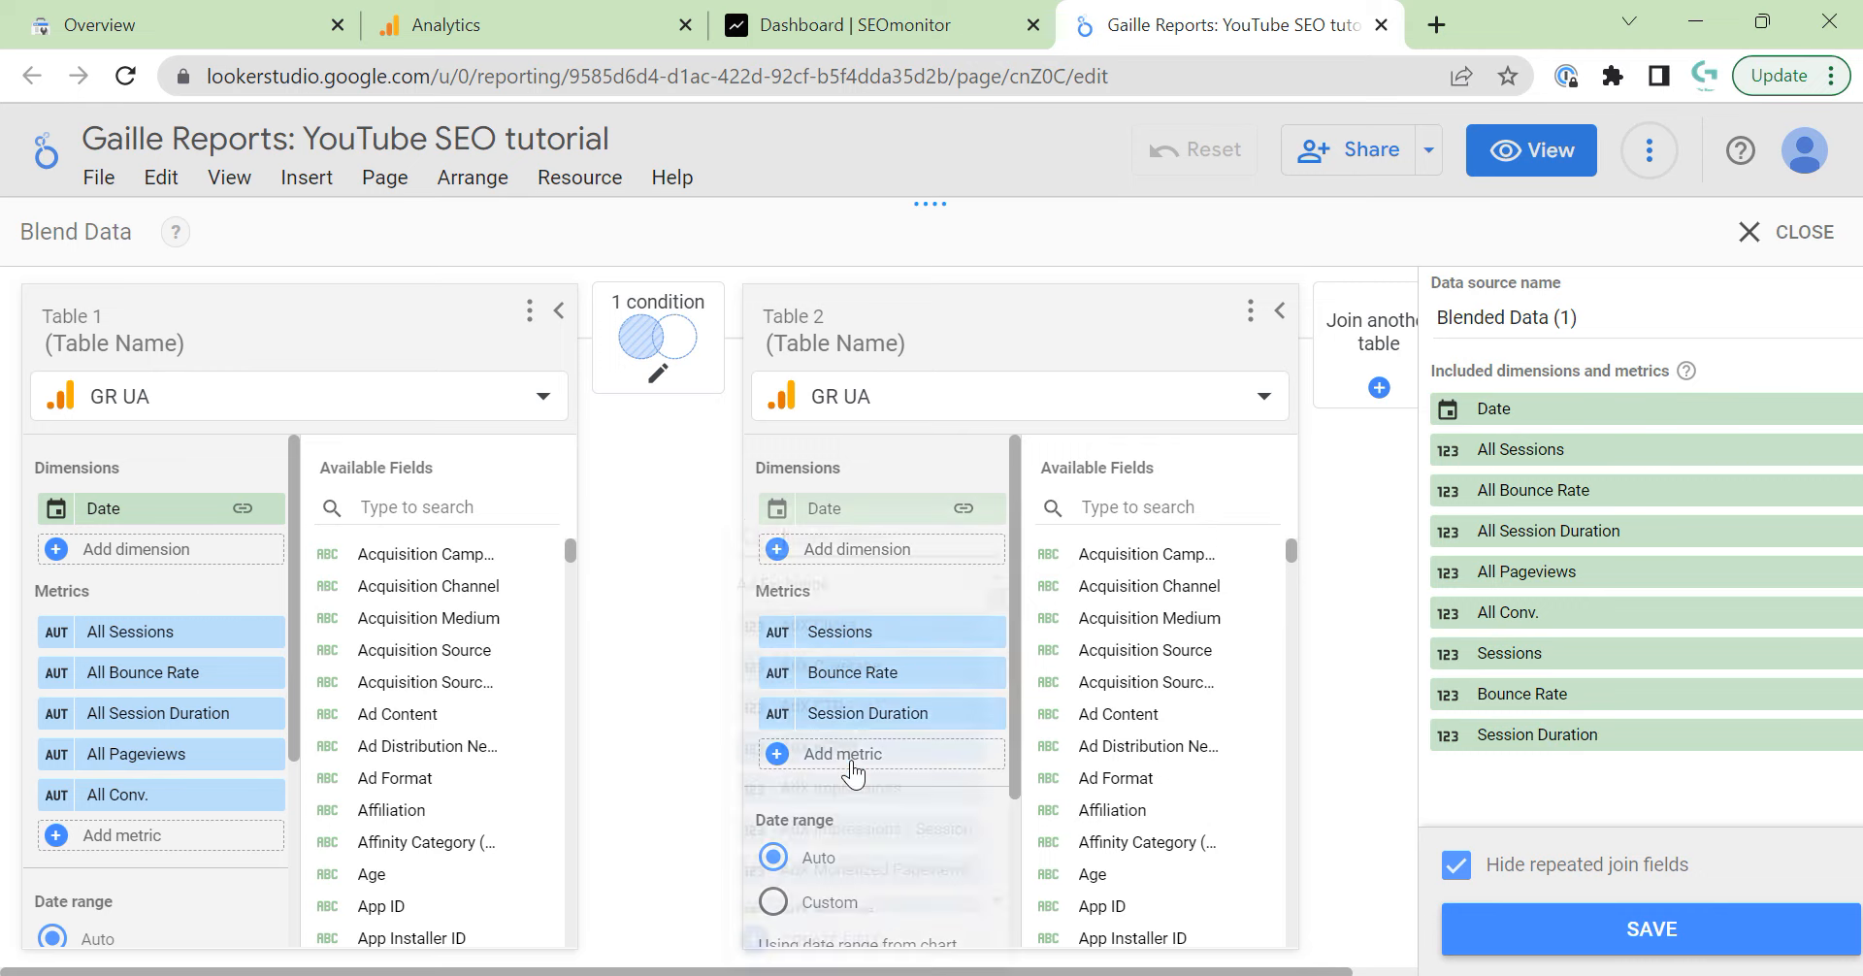
Add the Pageviews and Goal Completions metrics to Table 2 of the blend.
left_click(842, 762)
type("pagev")
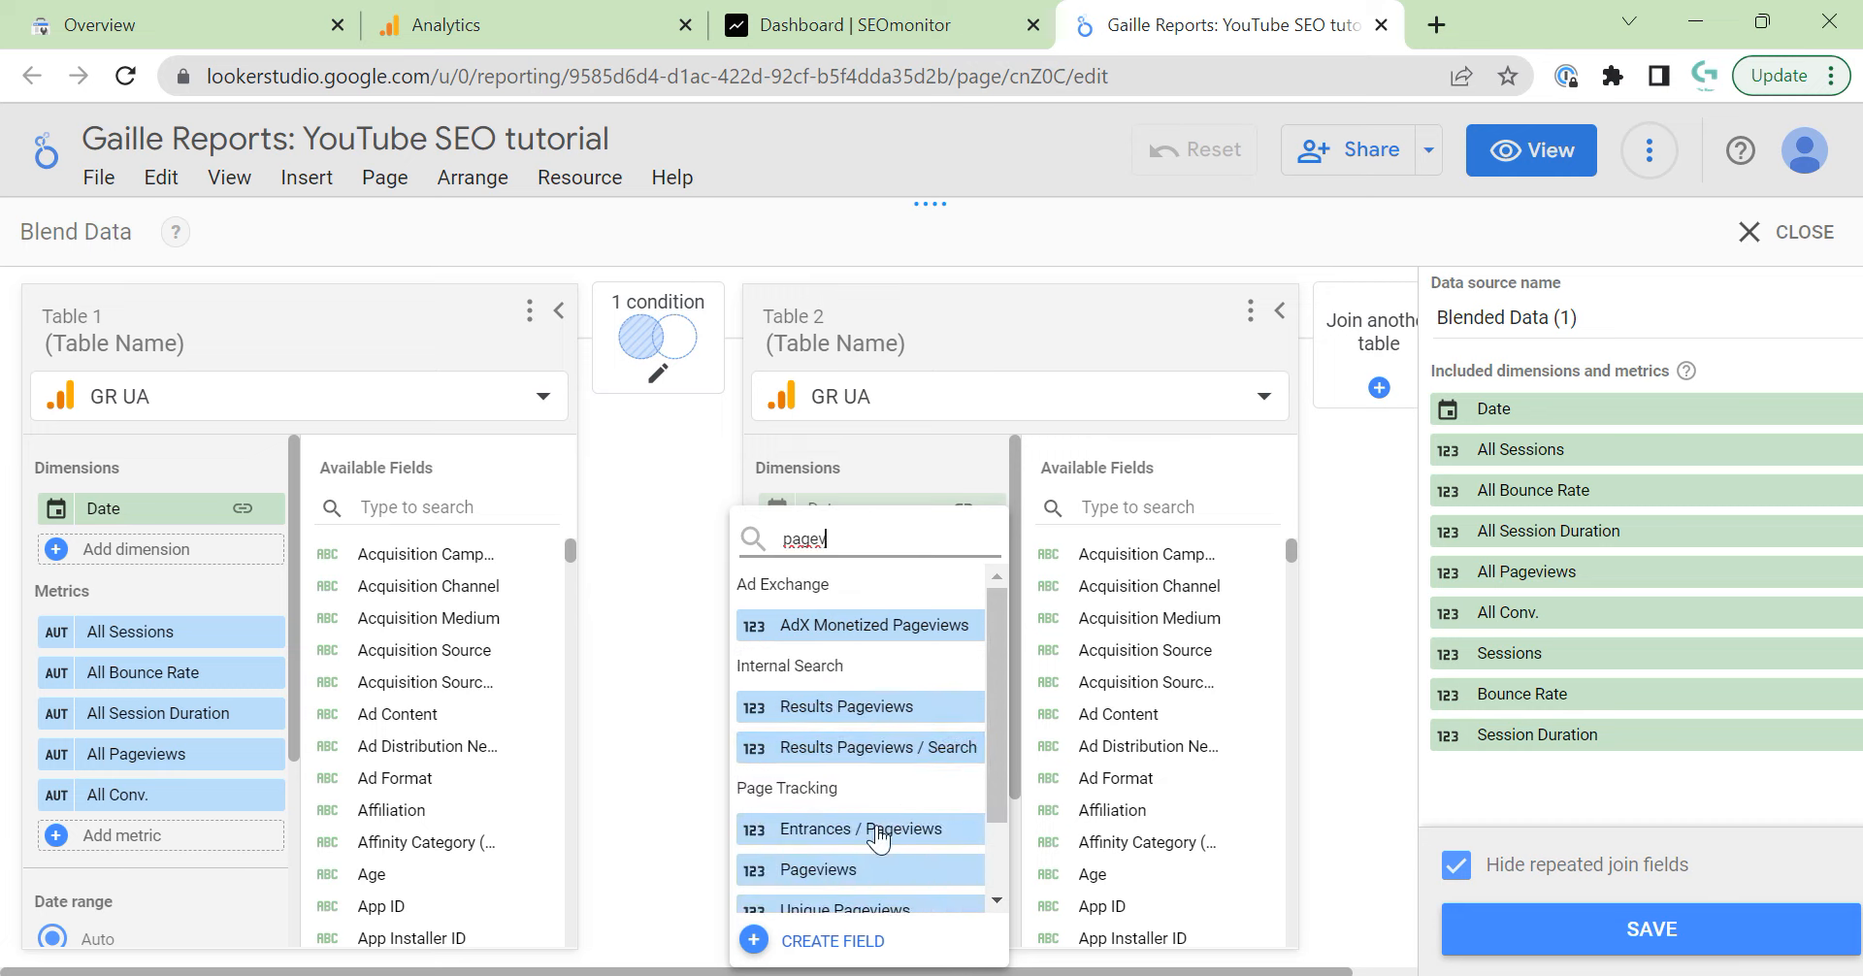
left_click(854, 870)
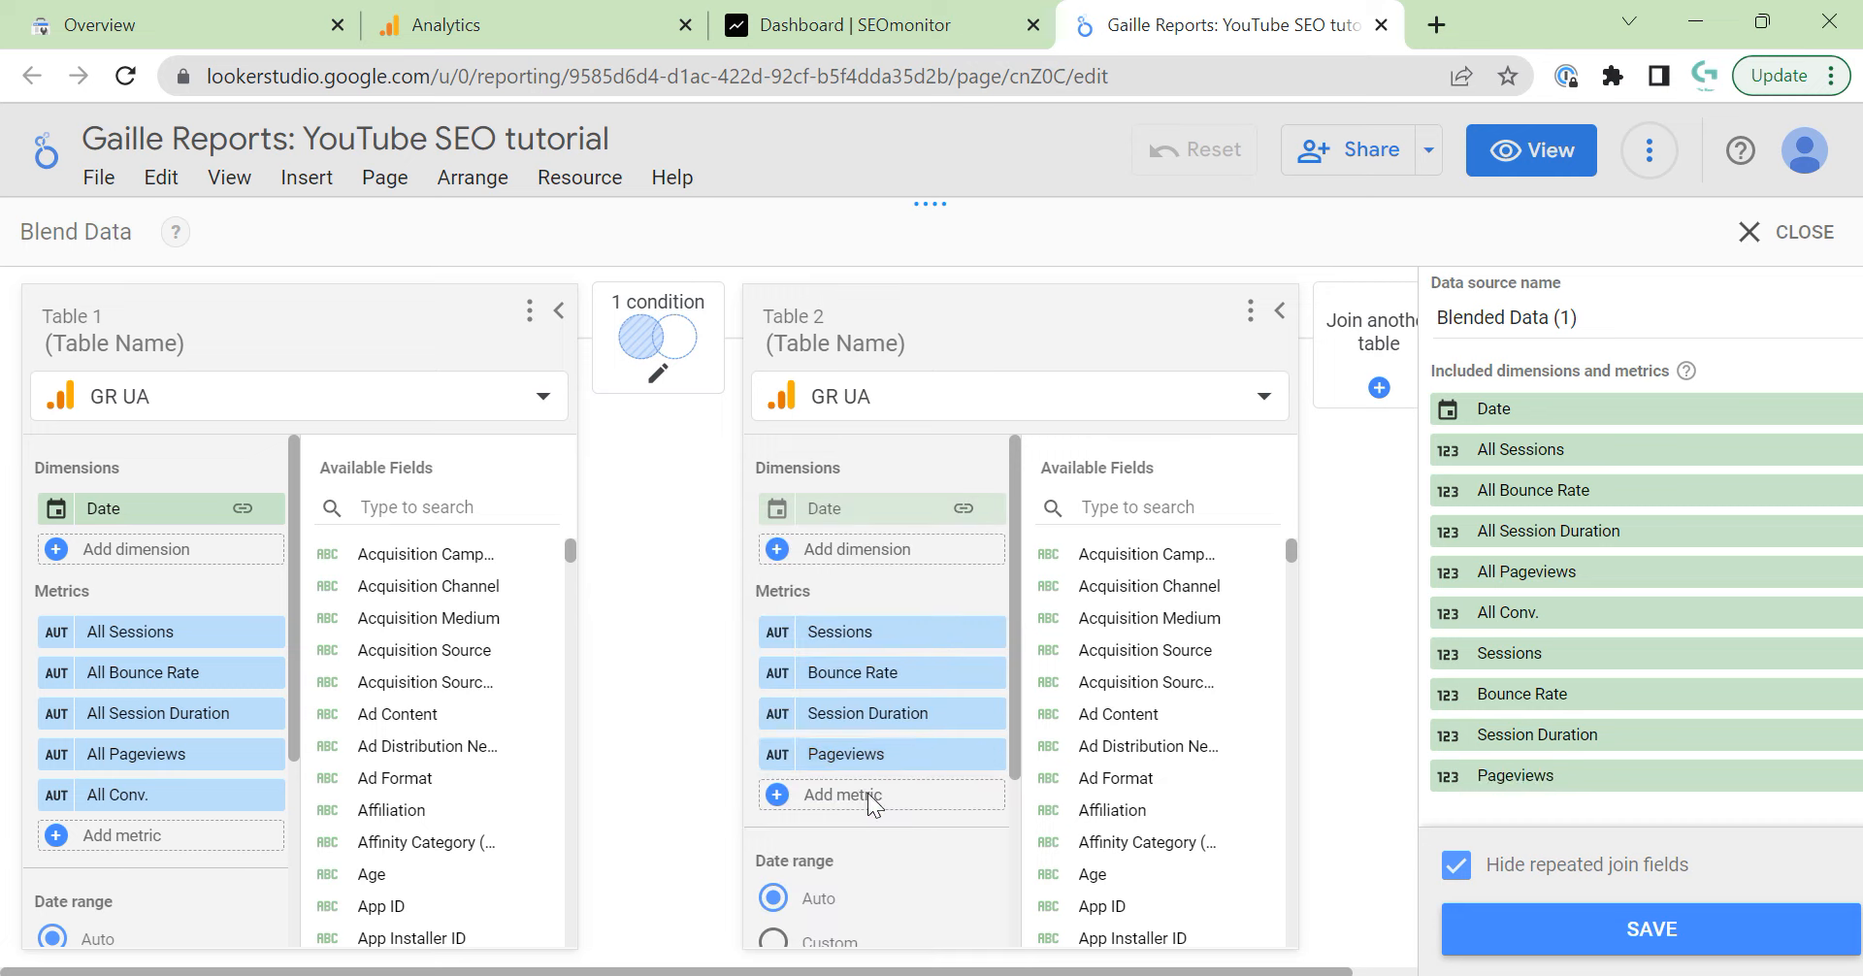
left_click(842, 794)
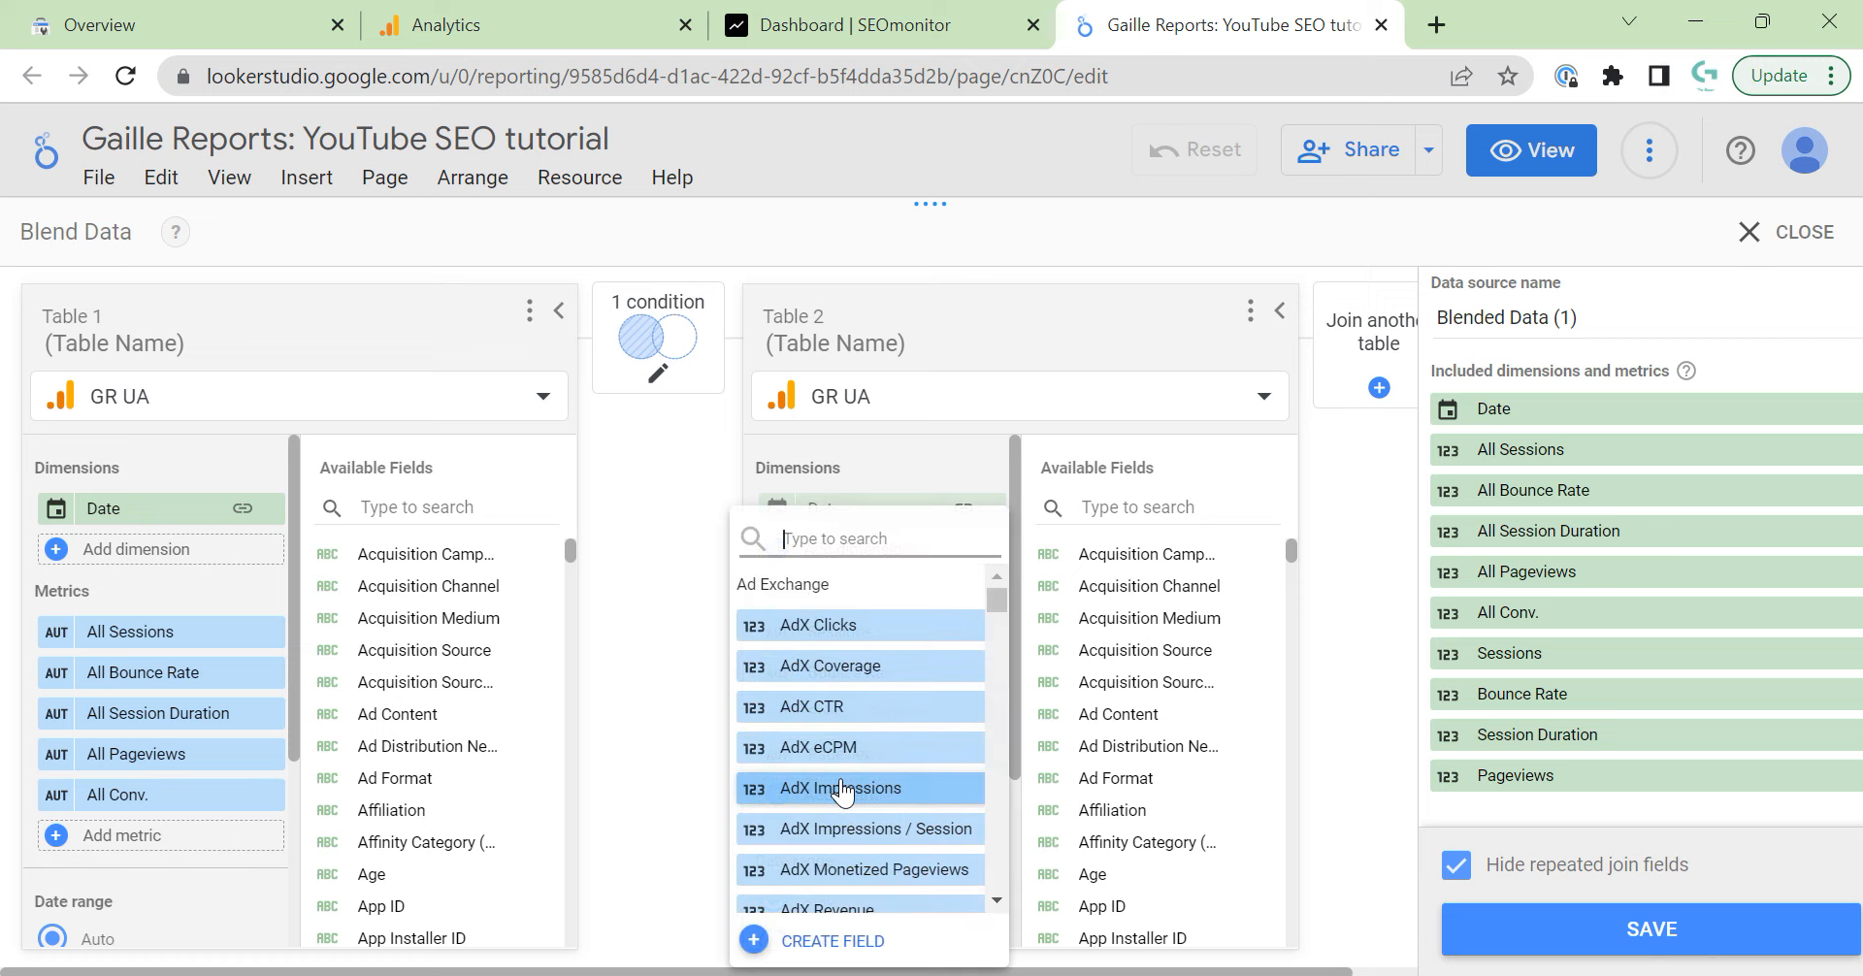
type("goal co")
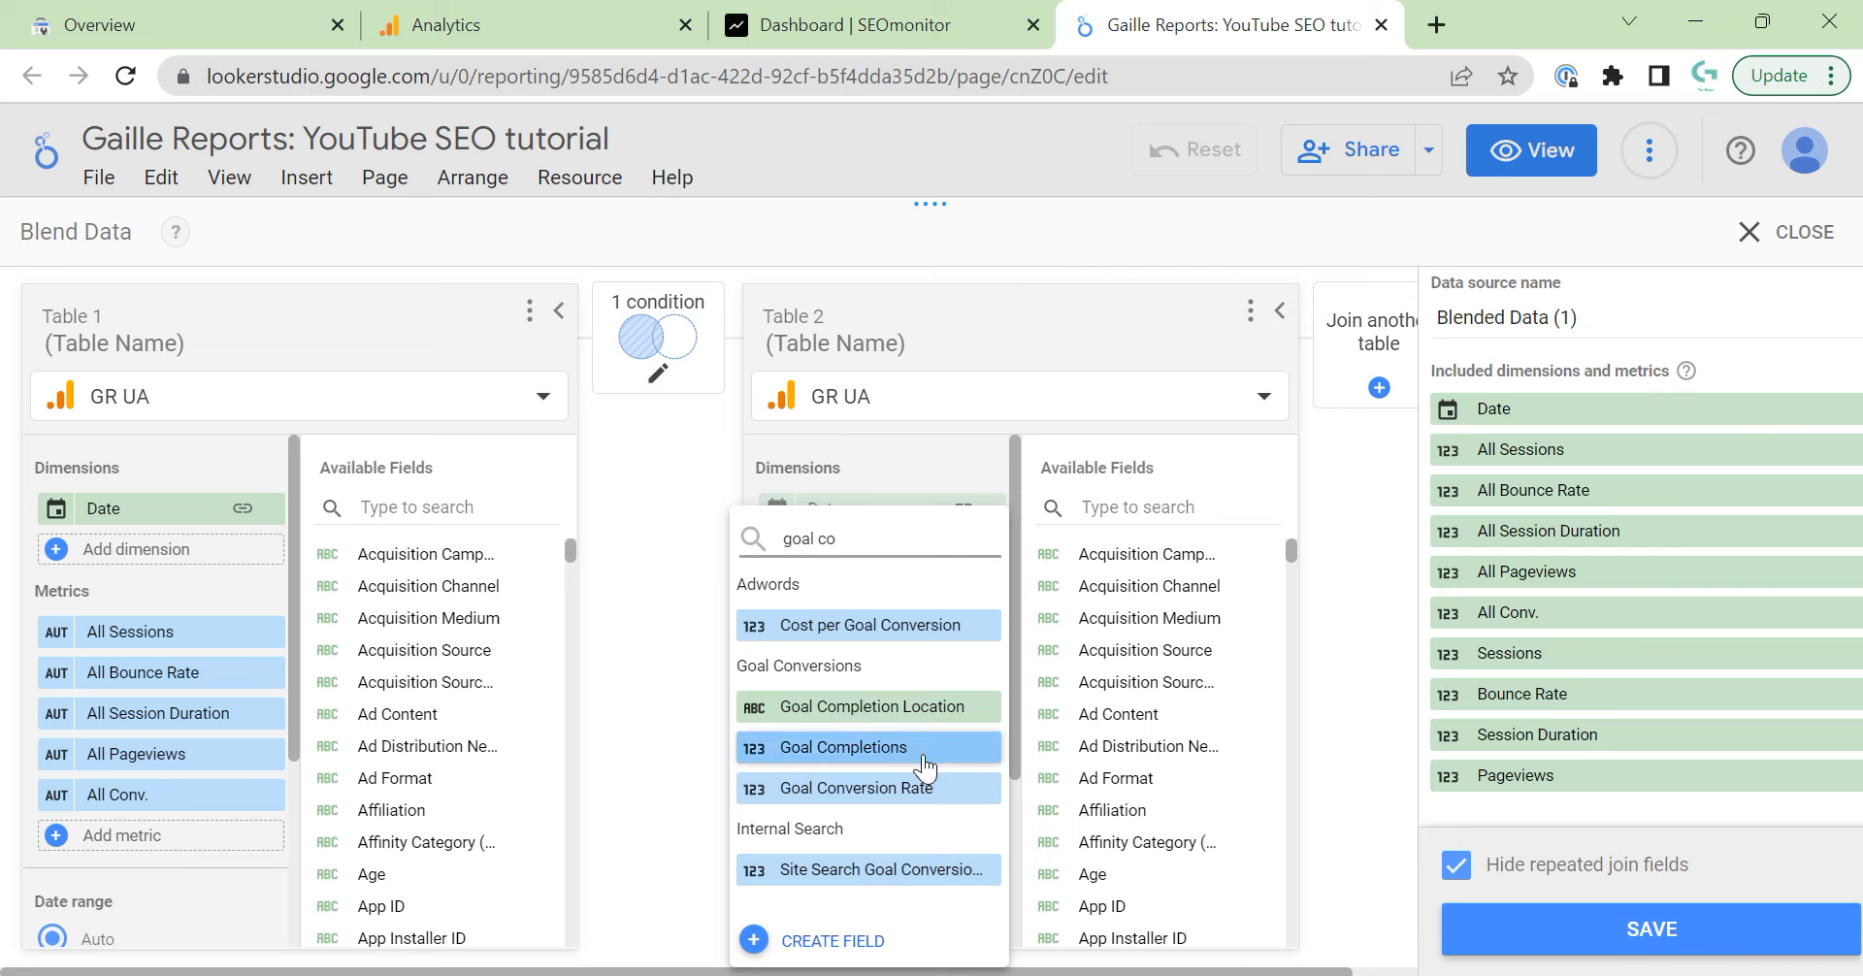
left_click(922, 767)
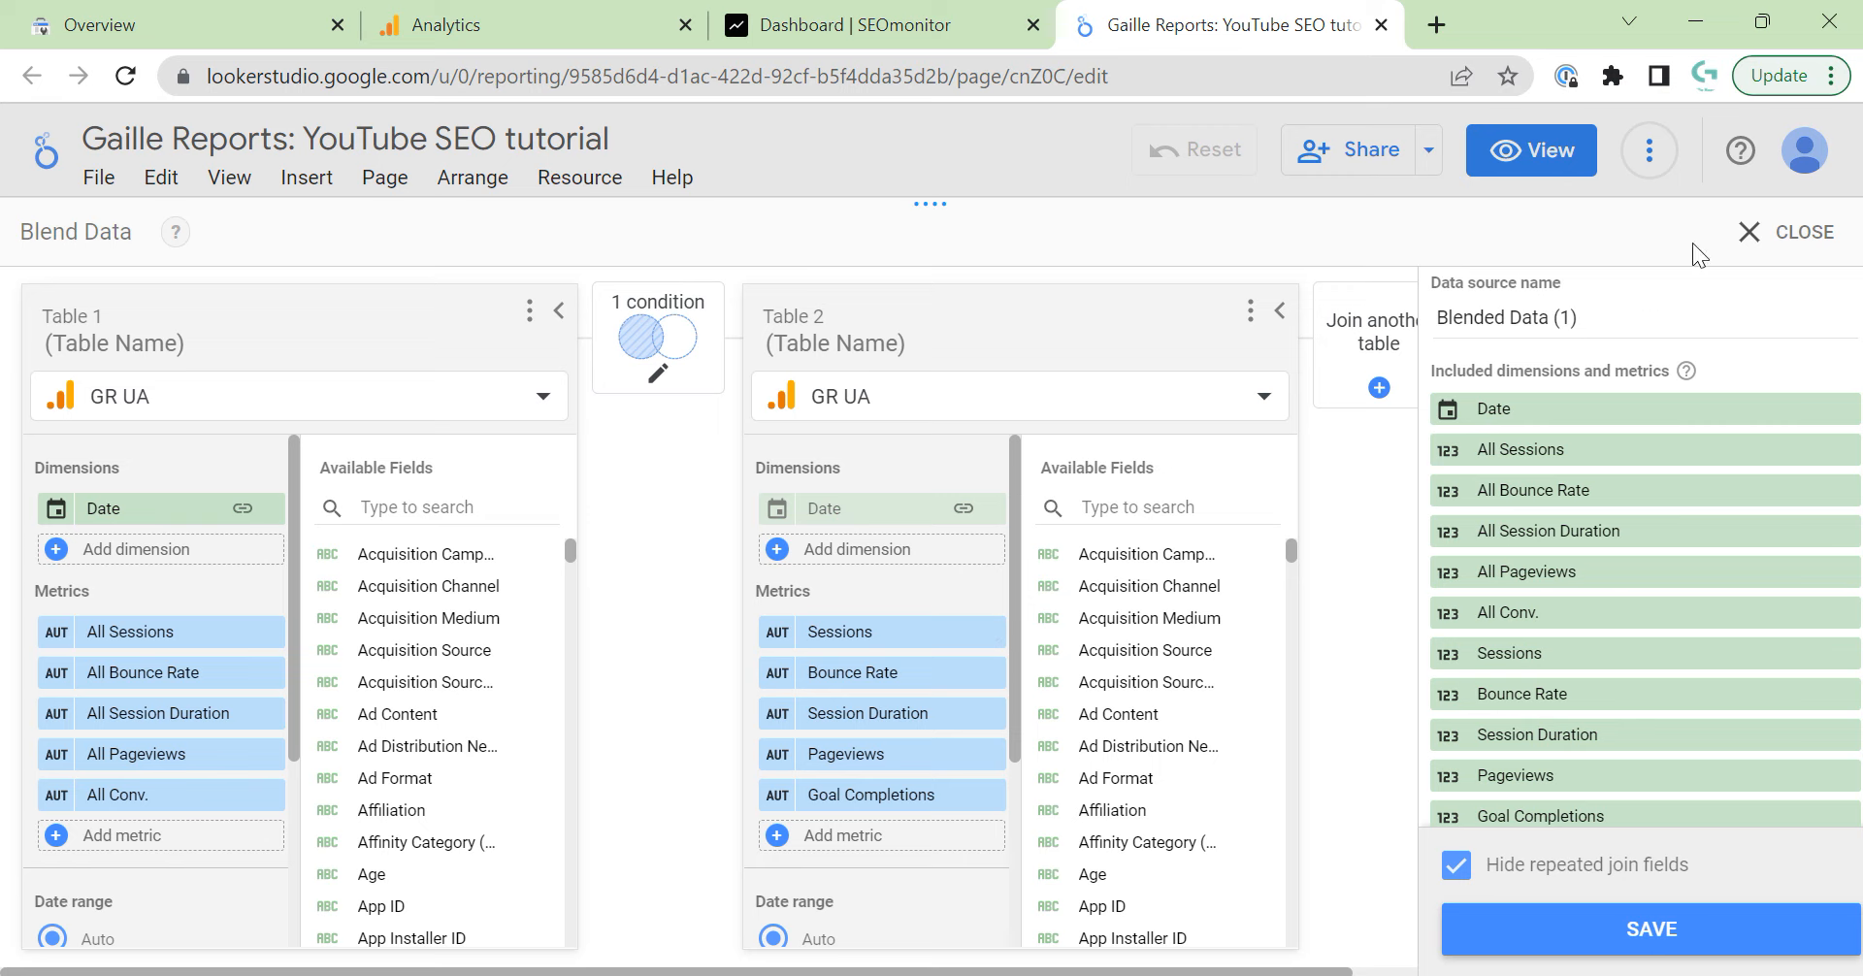
Rename the blended data source to "UA + UA Organic" and save the blend.
left_click(1454, 316)
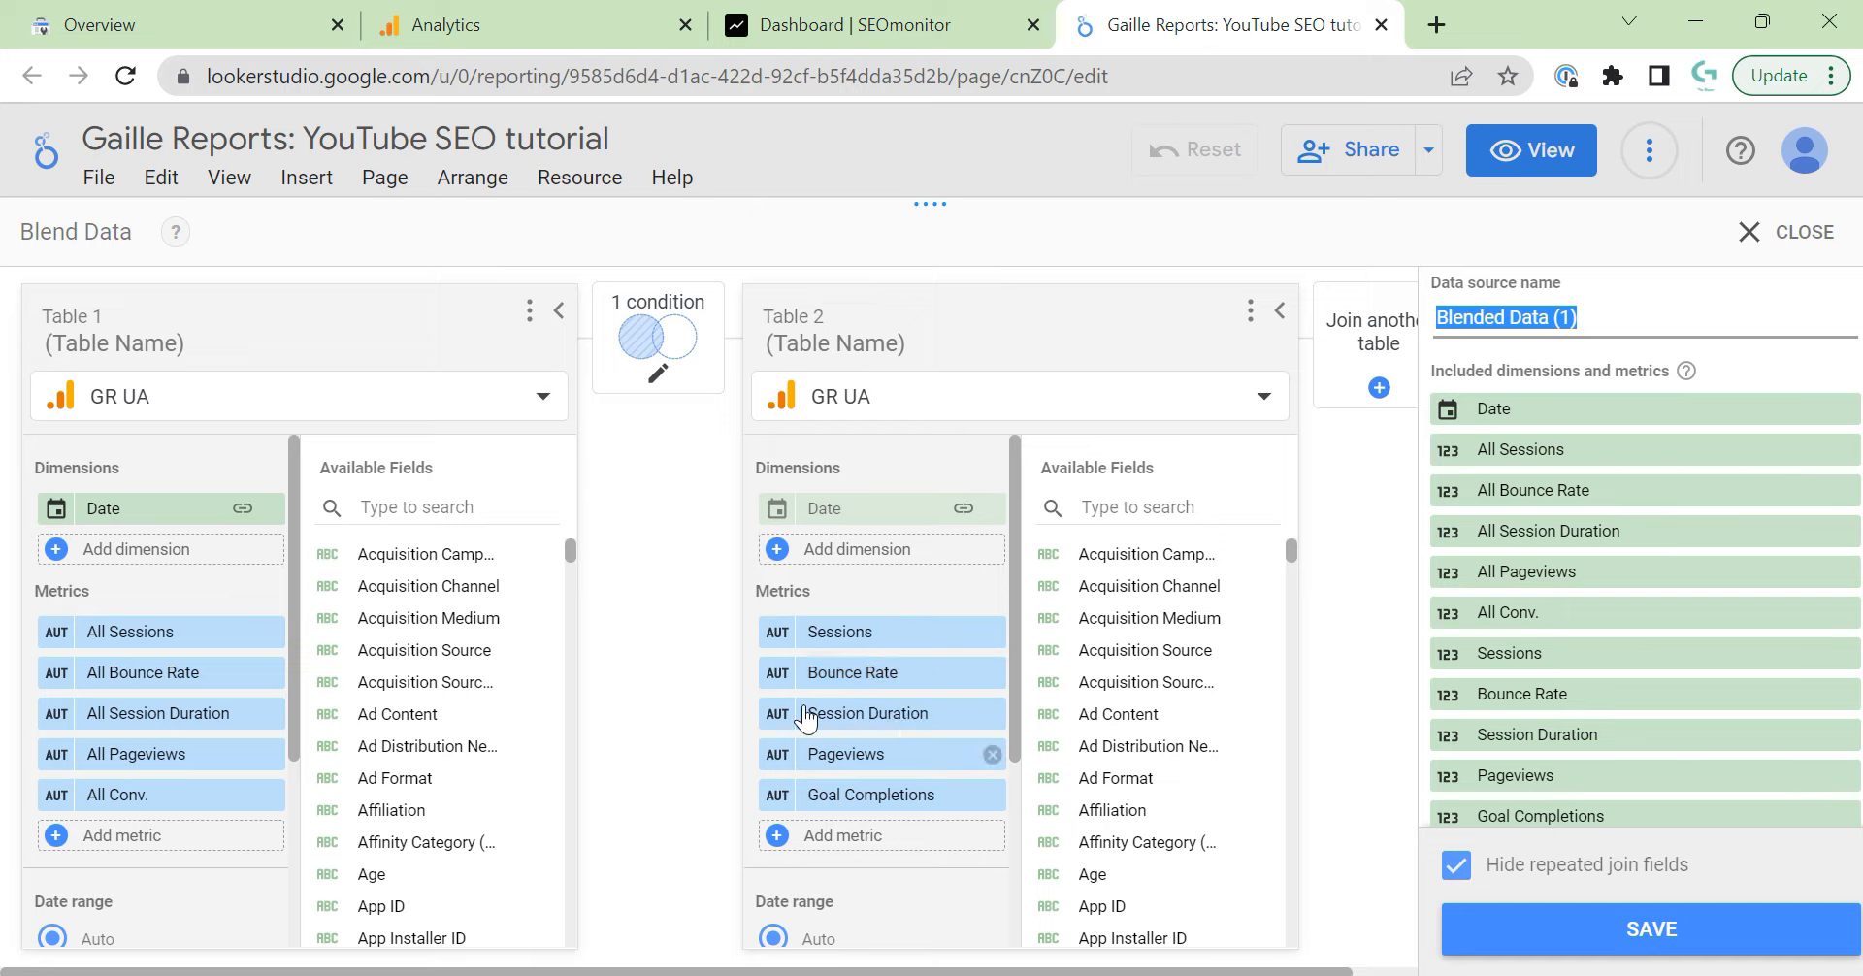
left_click_drag(1580, 316, 1443, 320)
type("GA")
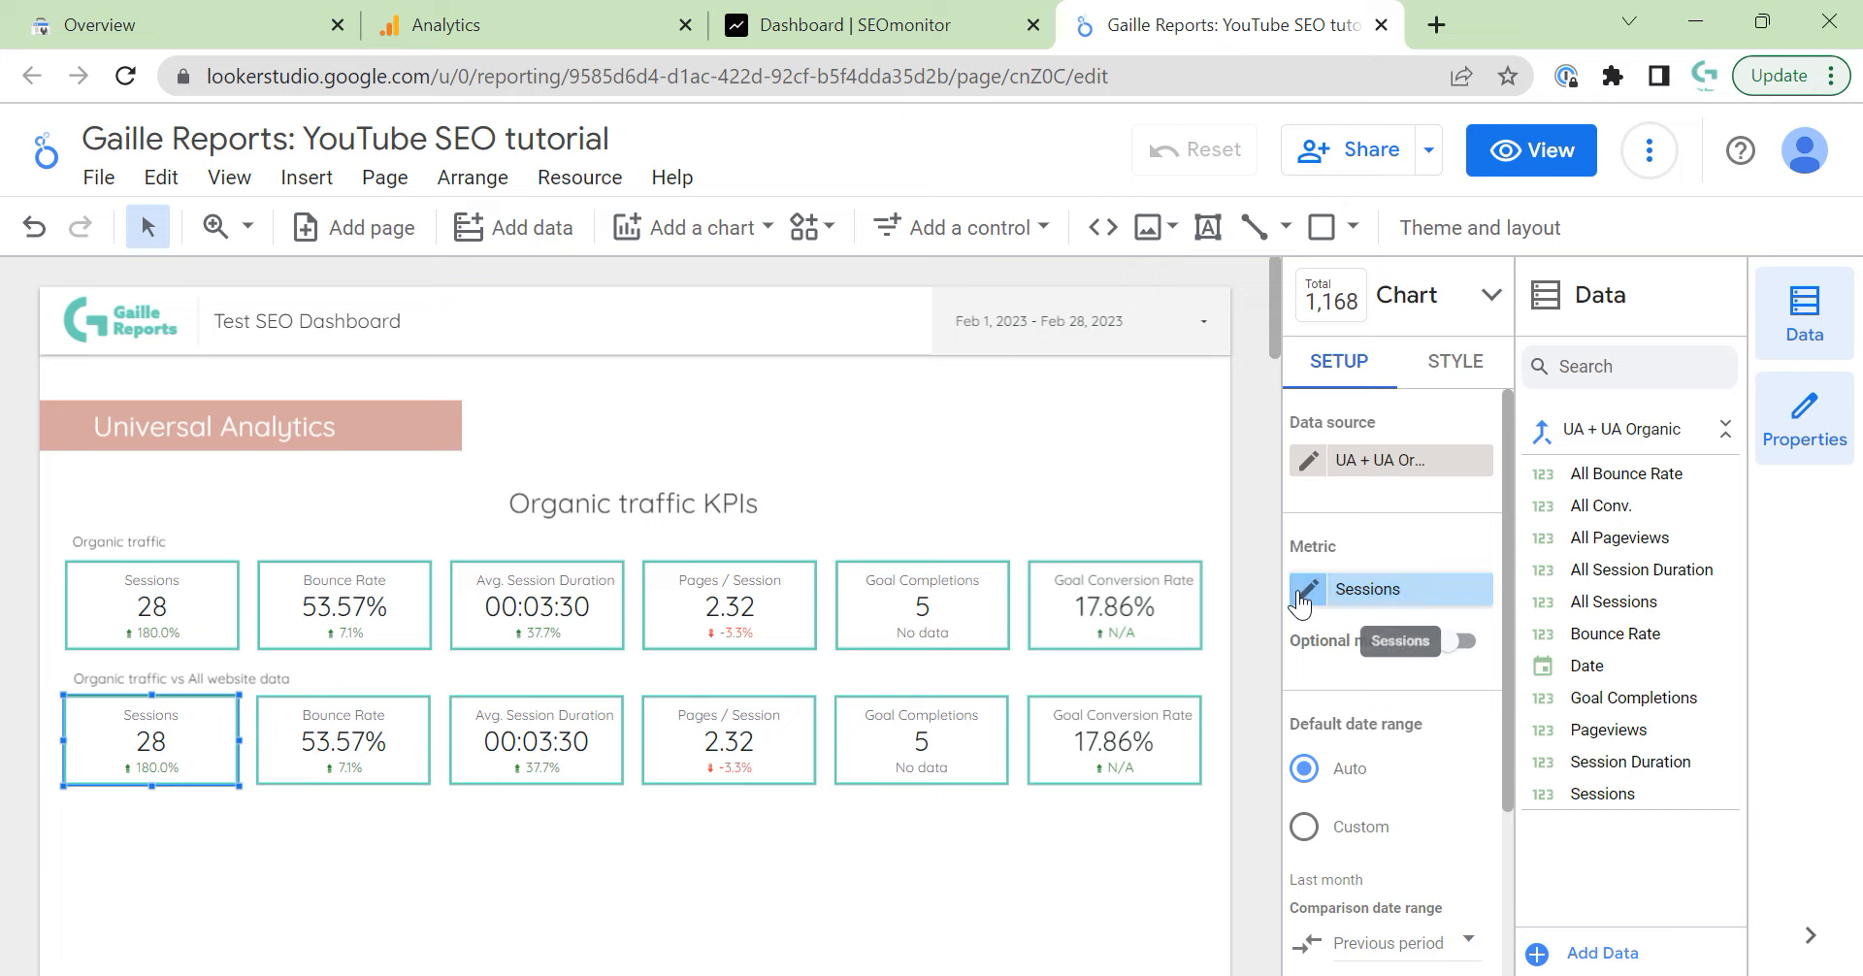
Create a calculated metric field named "% of all sessions" for the Sessions scorecard in the "Organic traffic vs All website data" row.
left_click(1371, 592)
left_click(1338, 944)
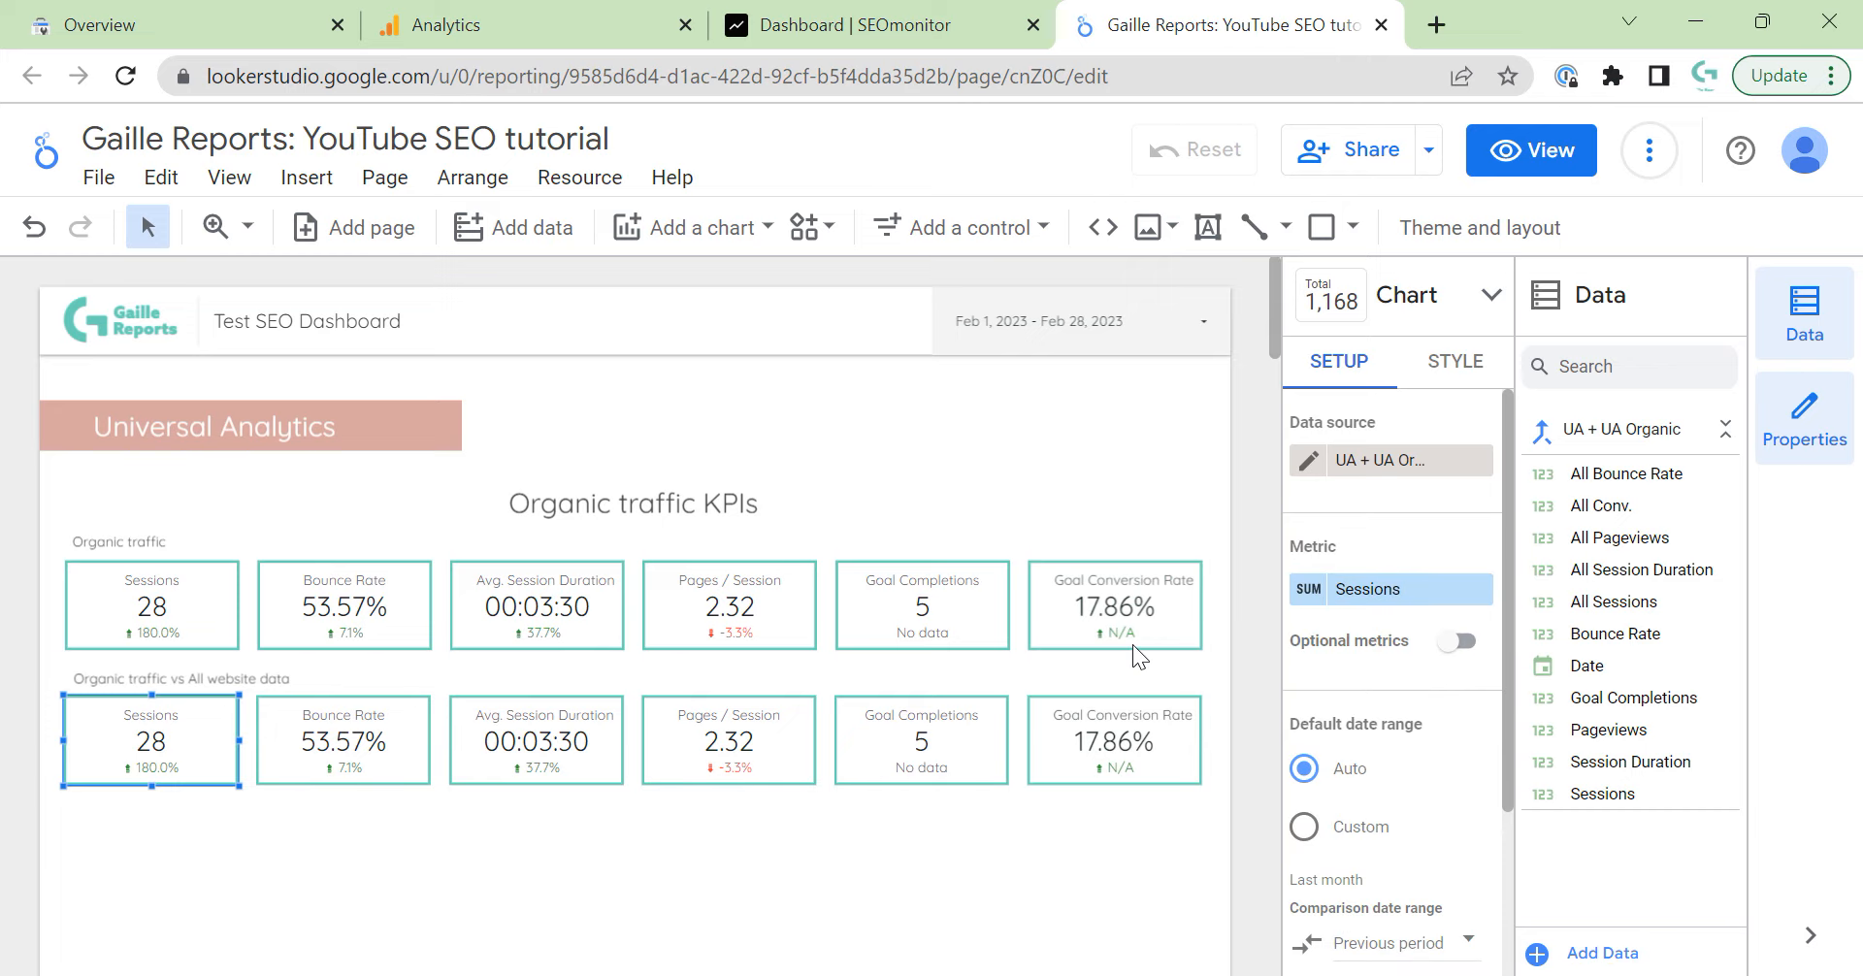
type("% of ")
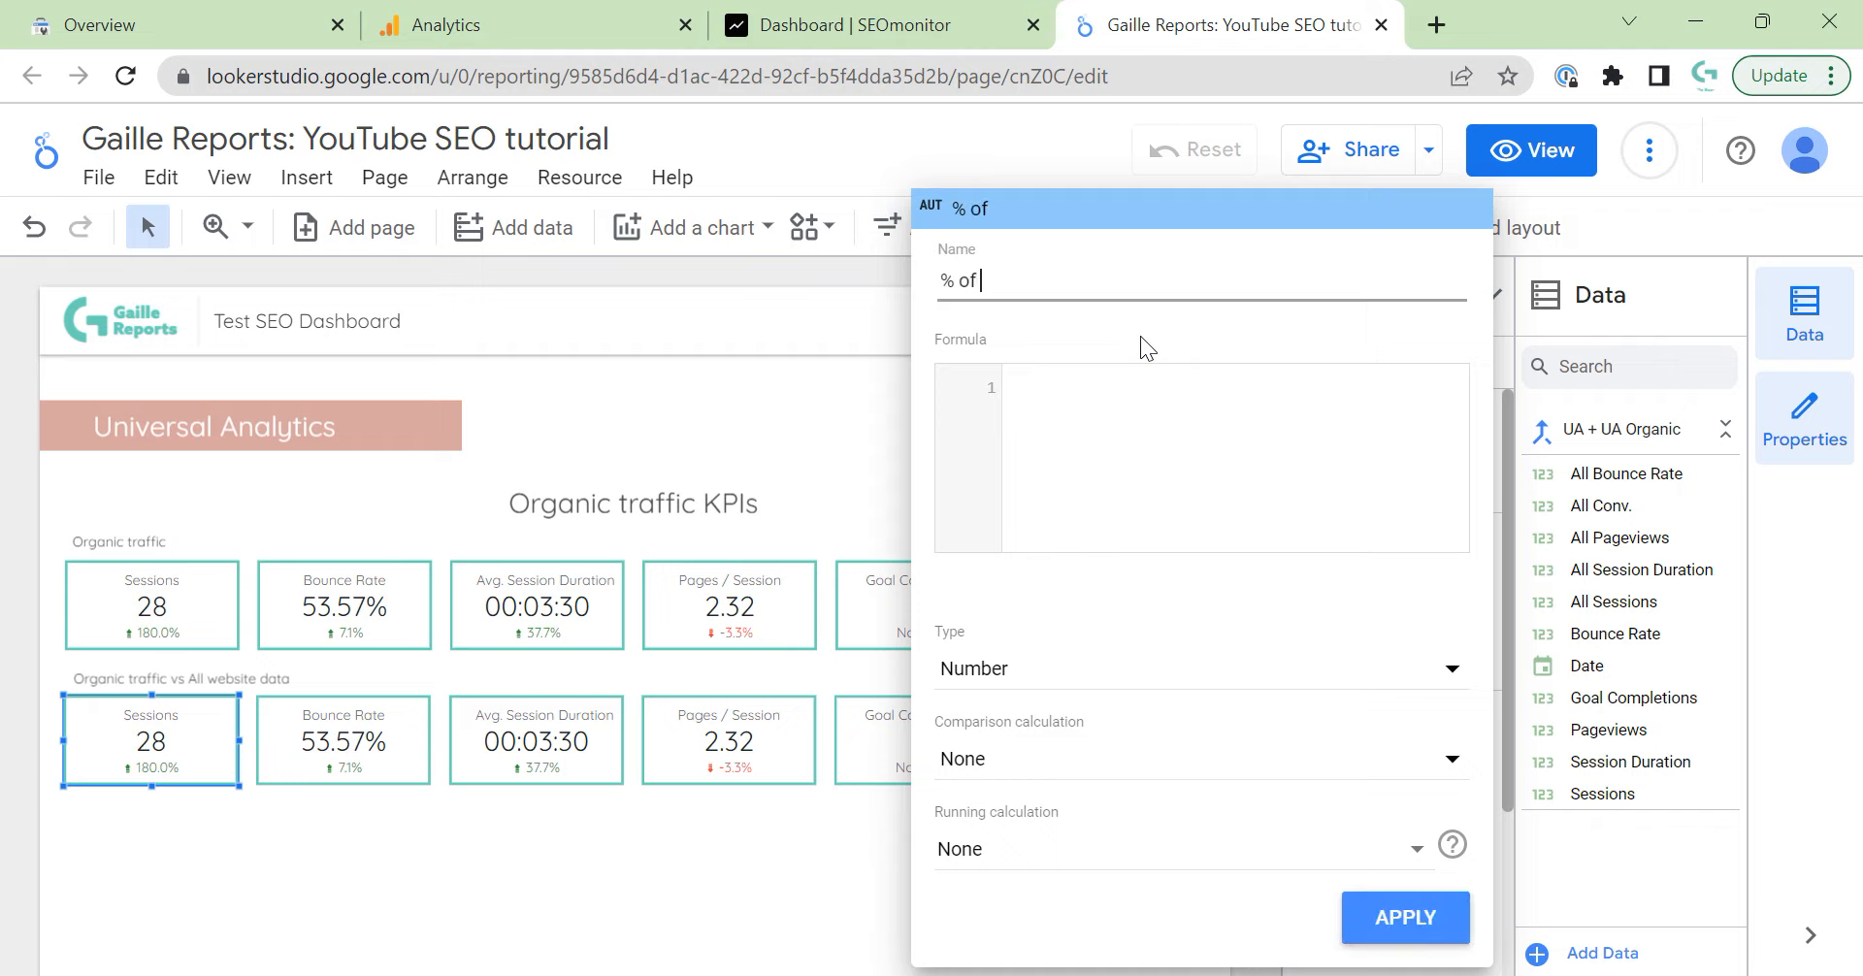
type("all sessions")
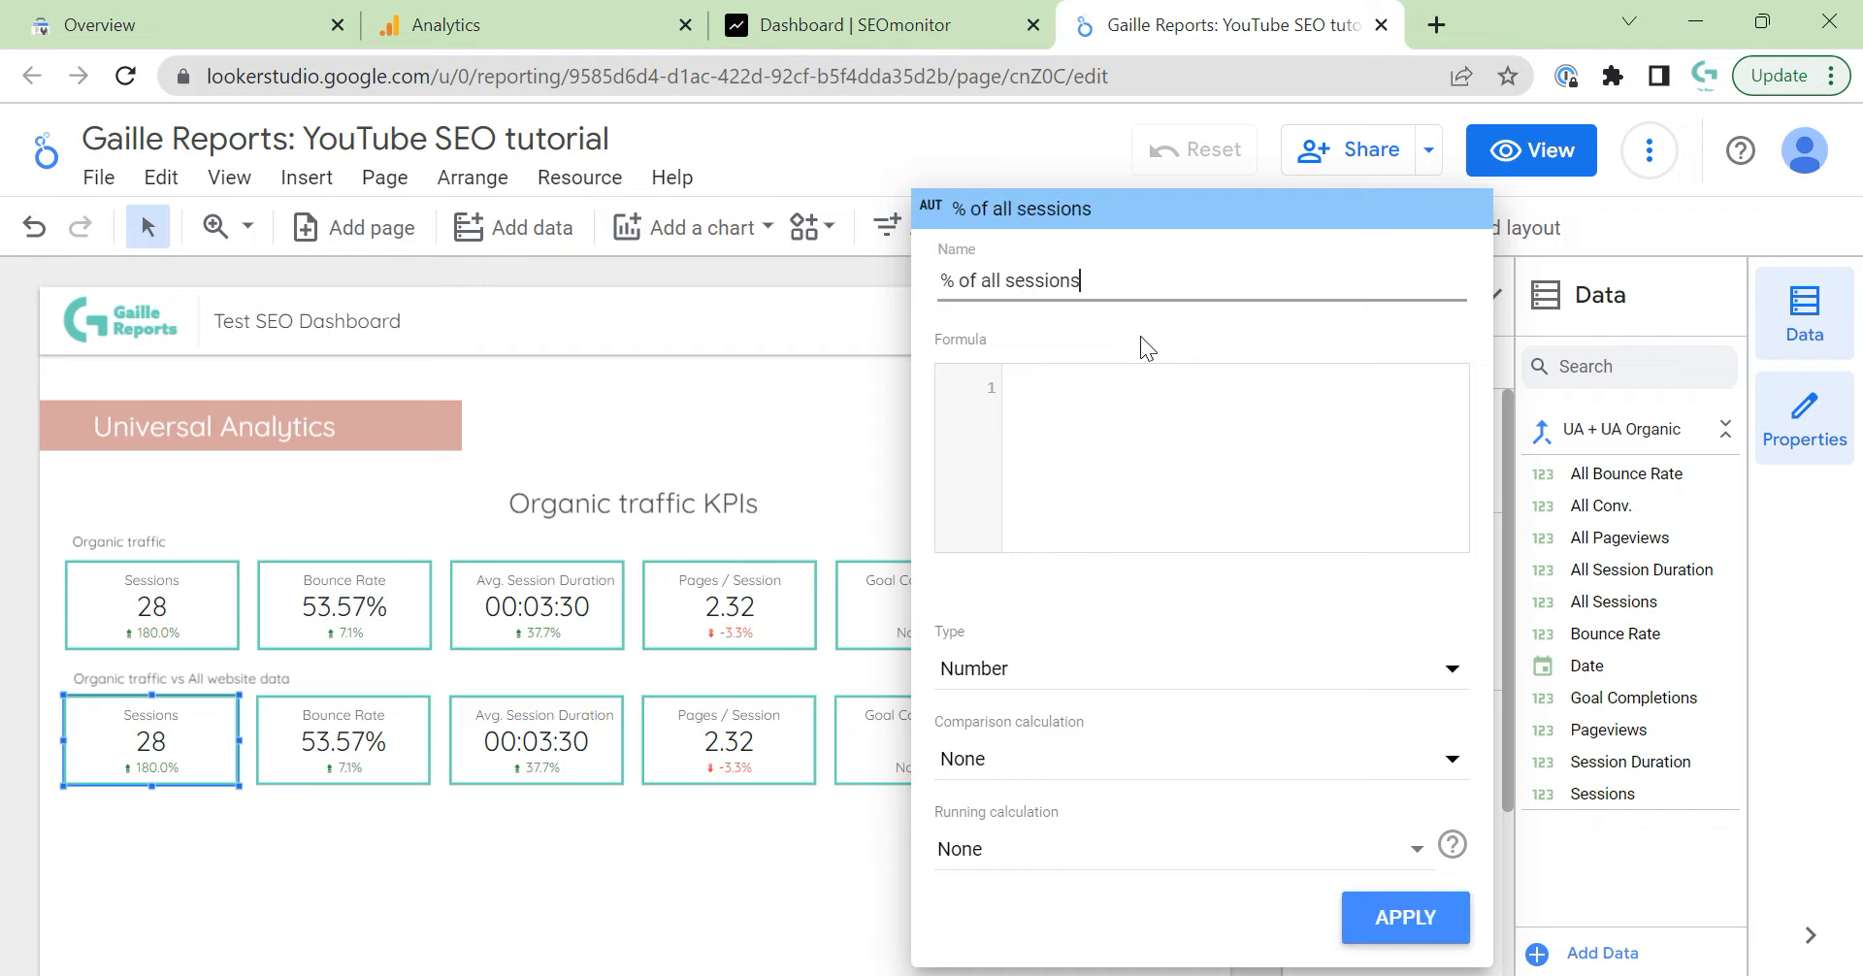
Enter a formula for "% of all sessions" that divides Sessions by All Sessions.
left_click(1070, 441)
type("sum")
key("BackSpace")
key("BackSpace")
key("BackSpace")
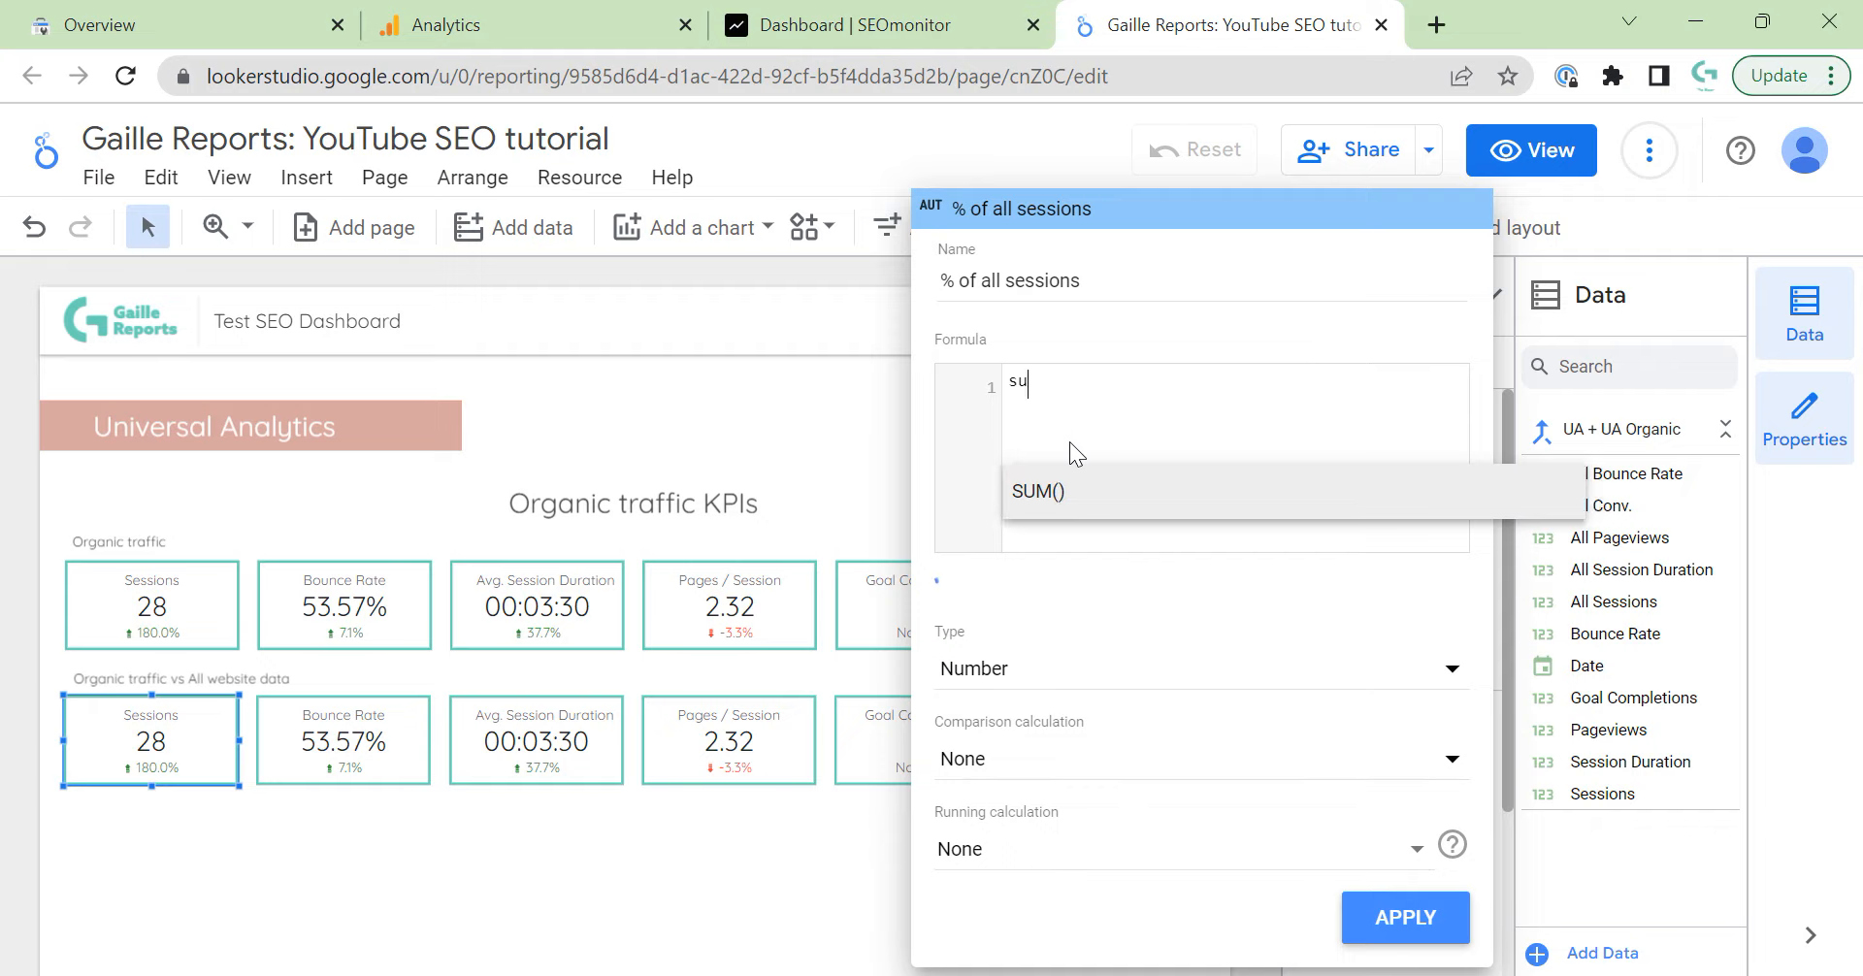
type("s")
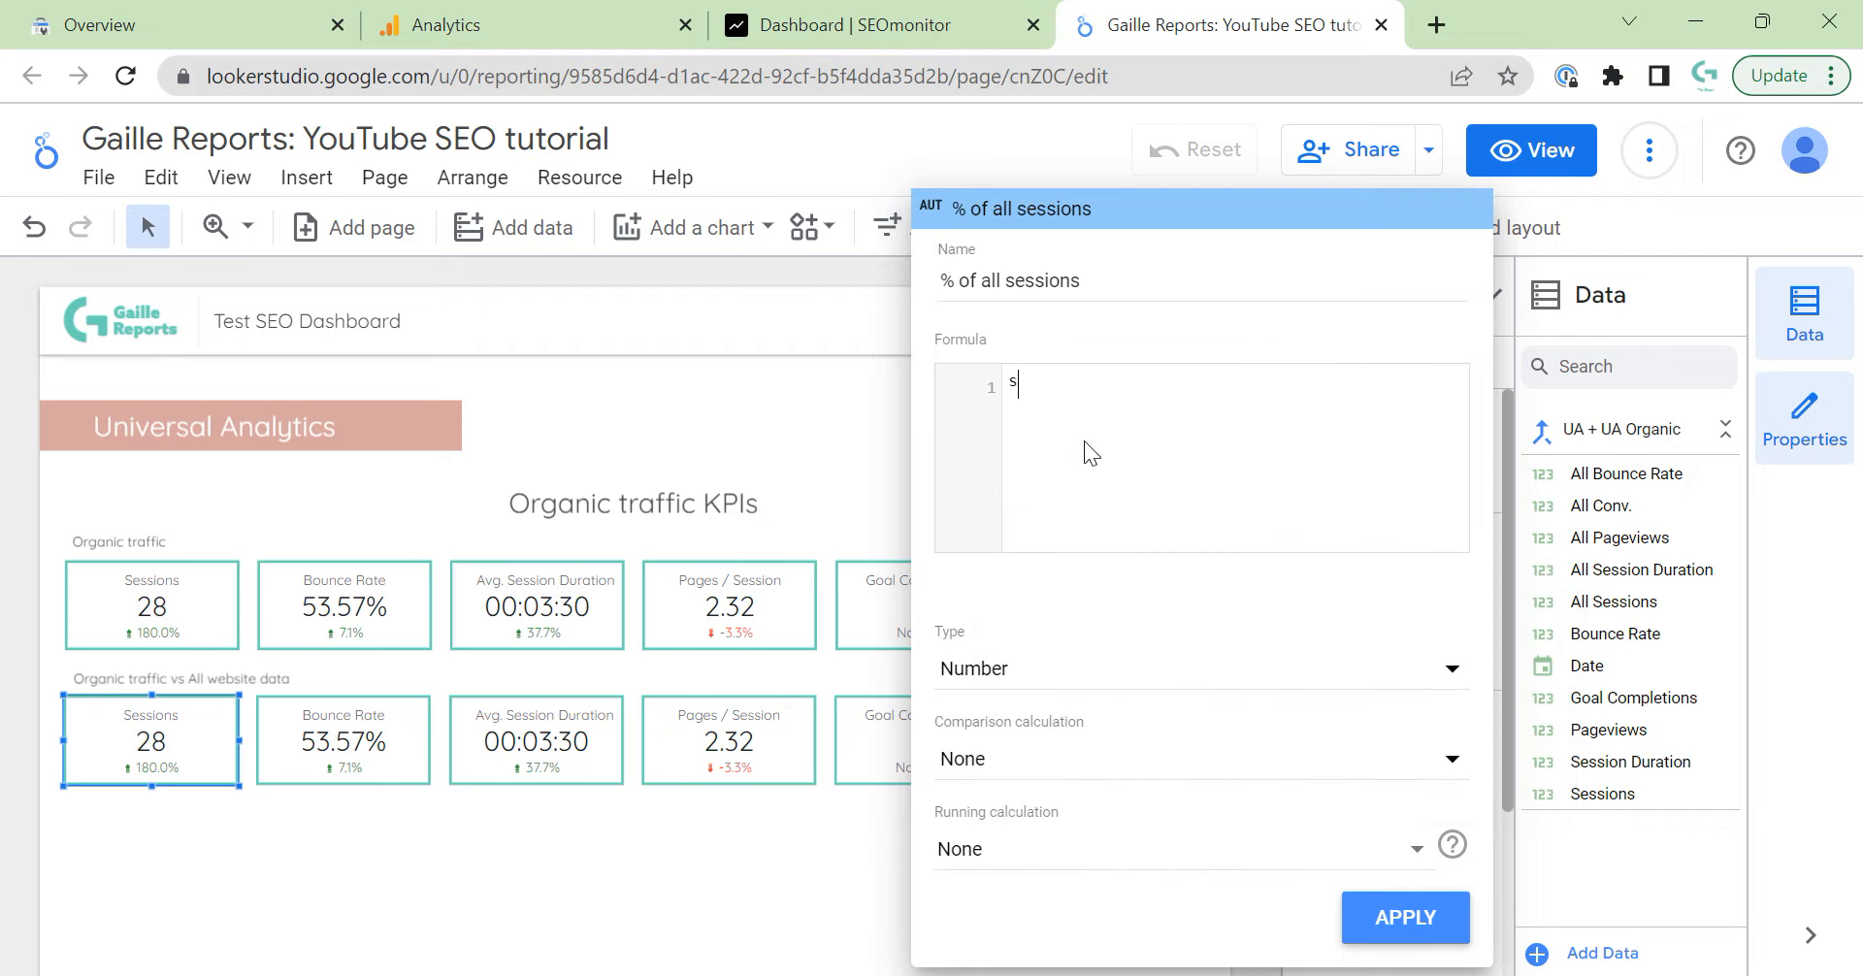
type("ess")
left_click(1092, 502)
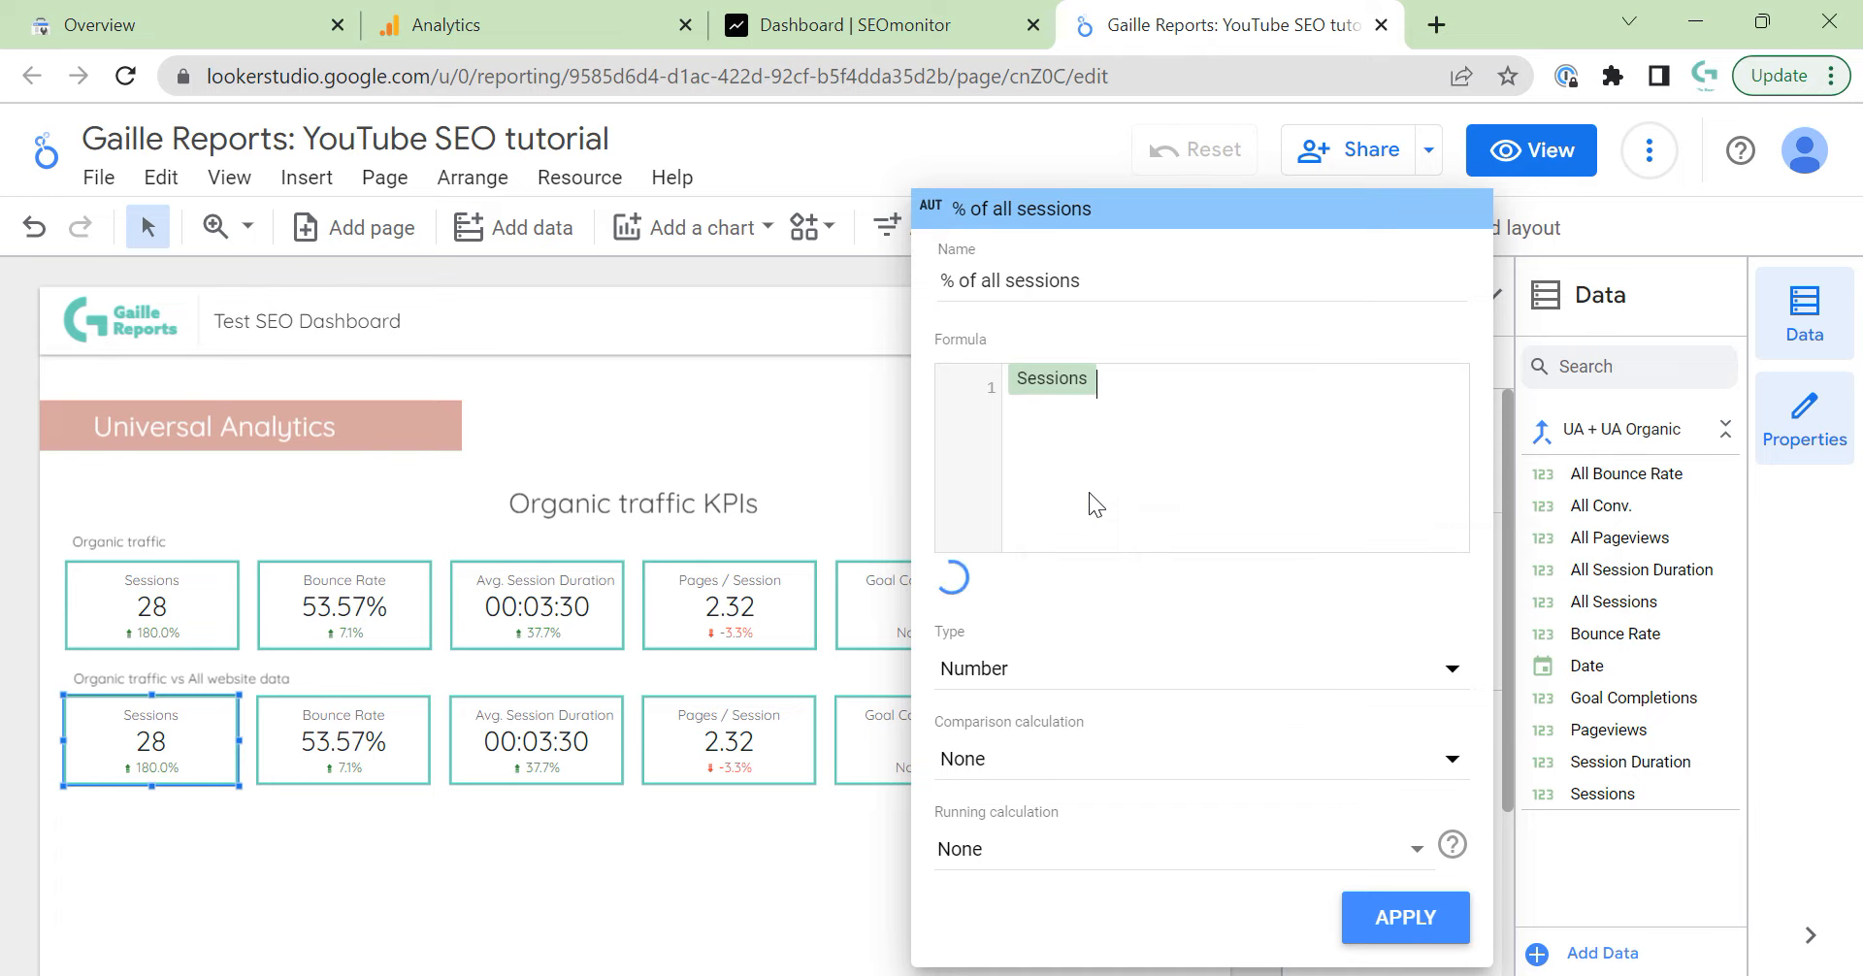
type("/ all")
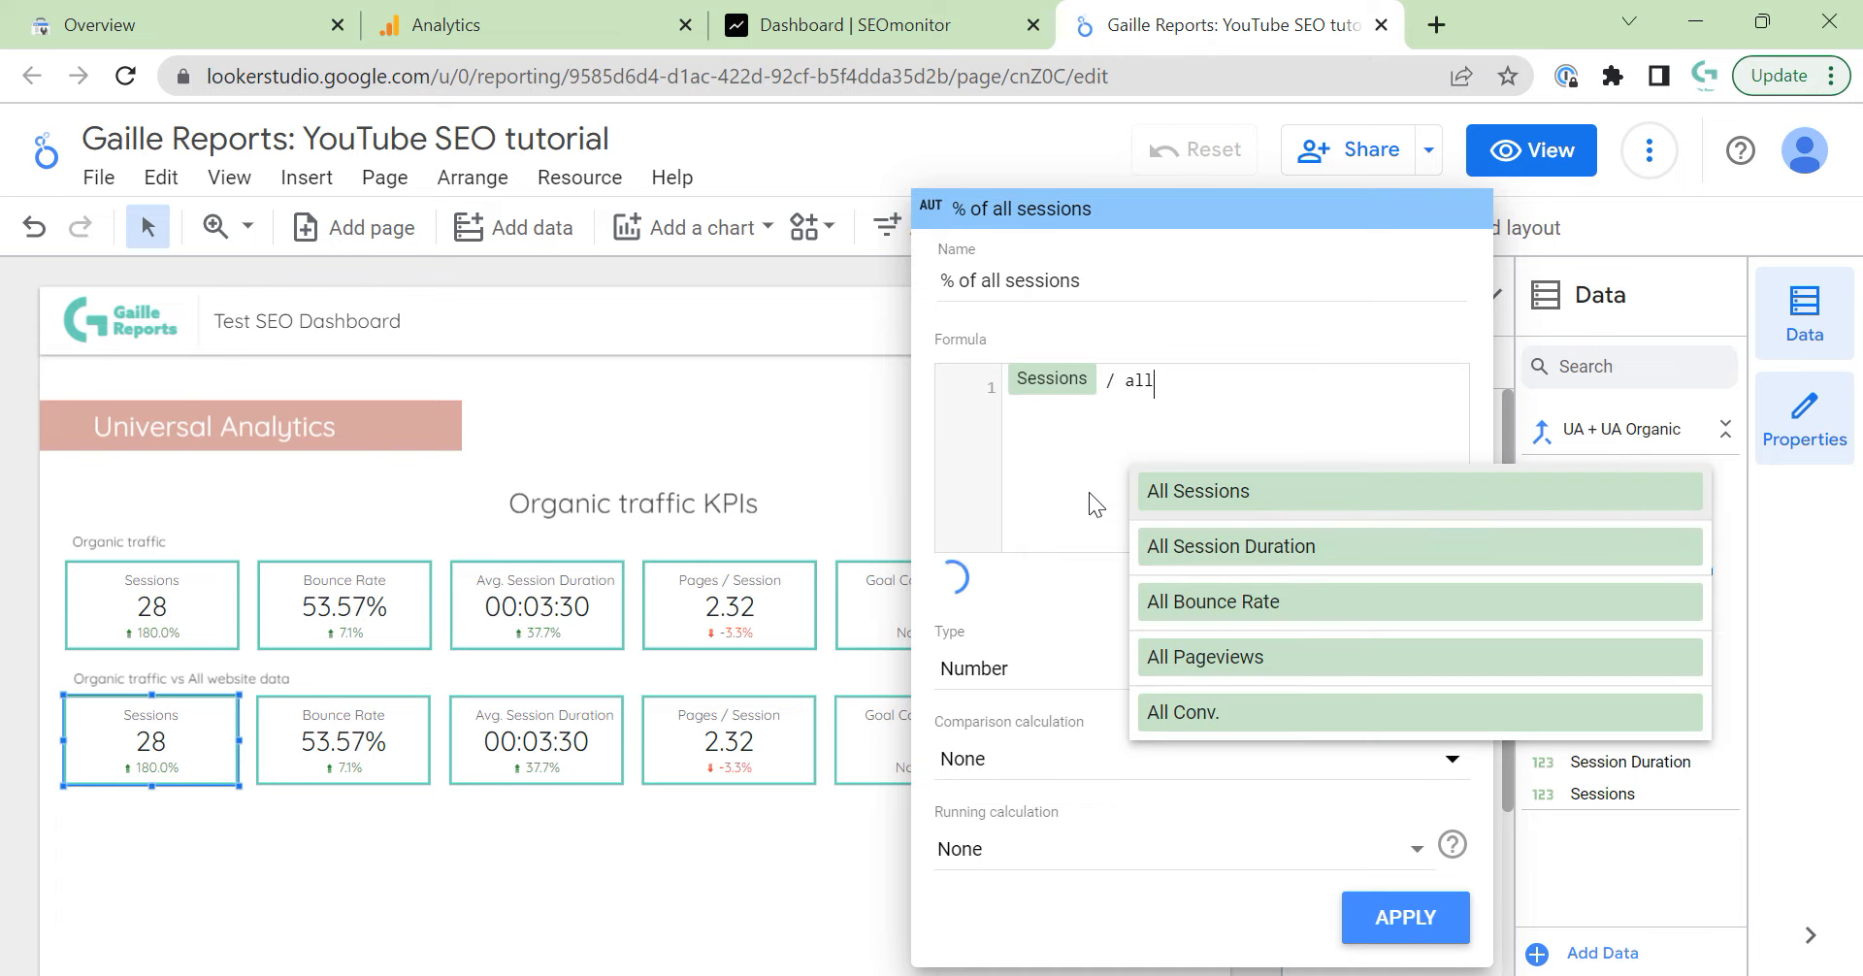
left_click(1189, 486)
Wrap both fields of the formula in SUM so it reads SUM(Sessions) / SUM(All Sessions).
left_click(1093, 417)
key("Left")
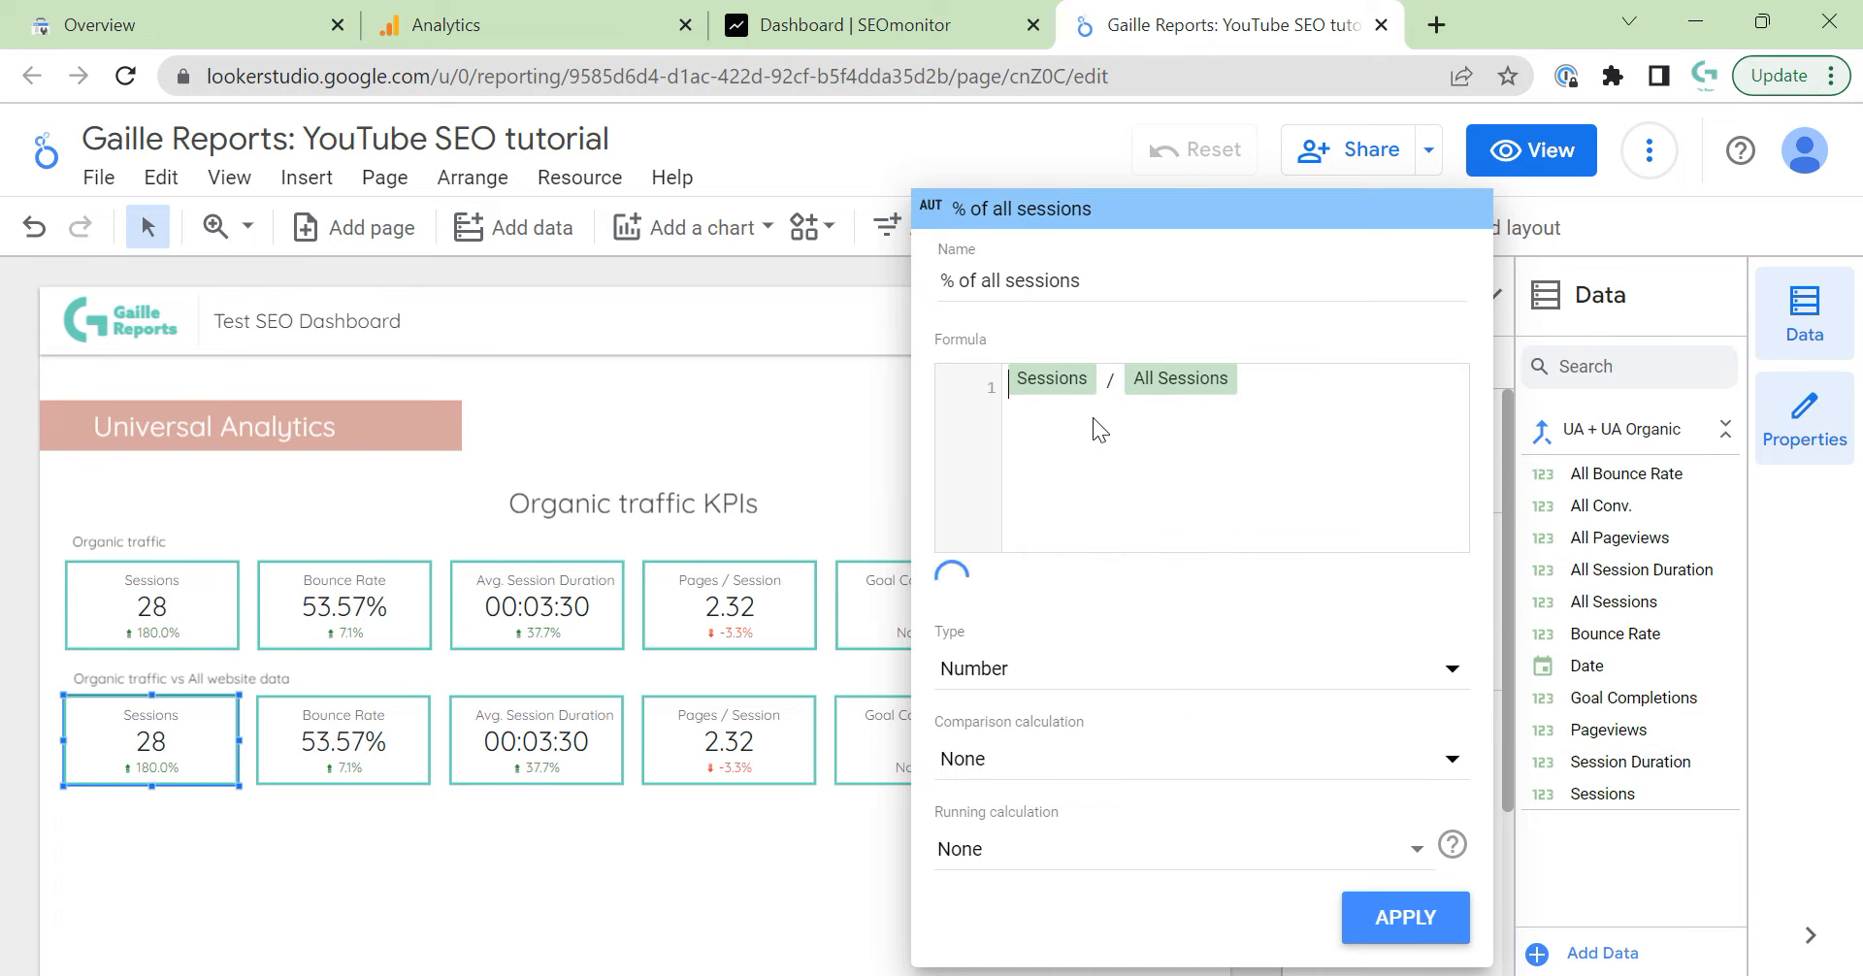
type("SUM(")
key("Right")
type(")")
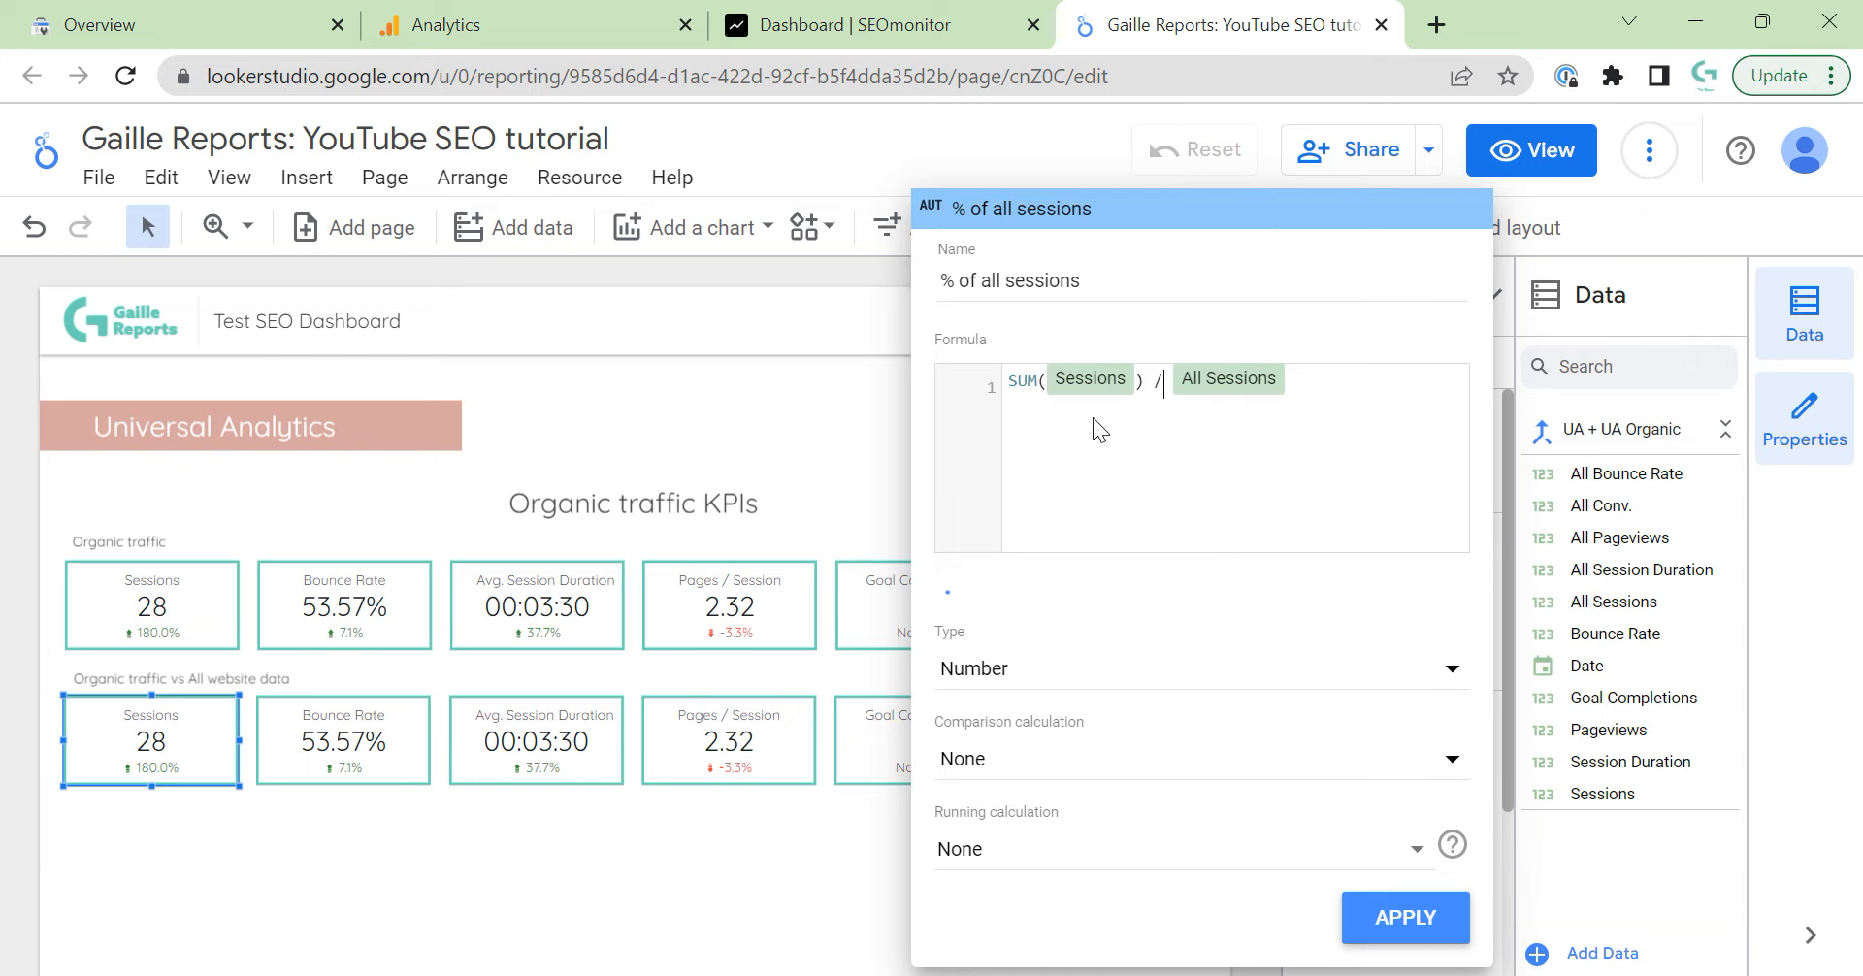
key("Right")
key("Right")
key("Right")
type("sum(")
key("End")
type(")")
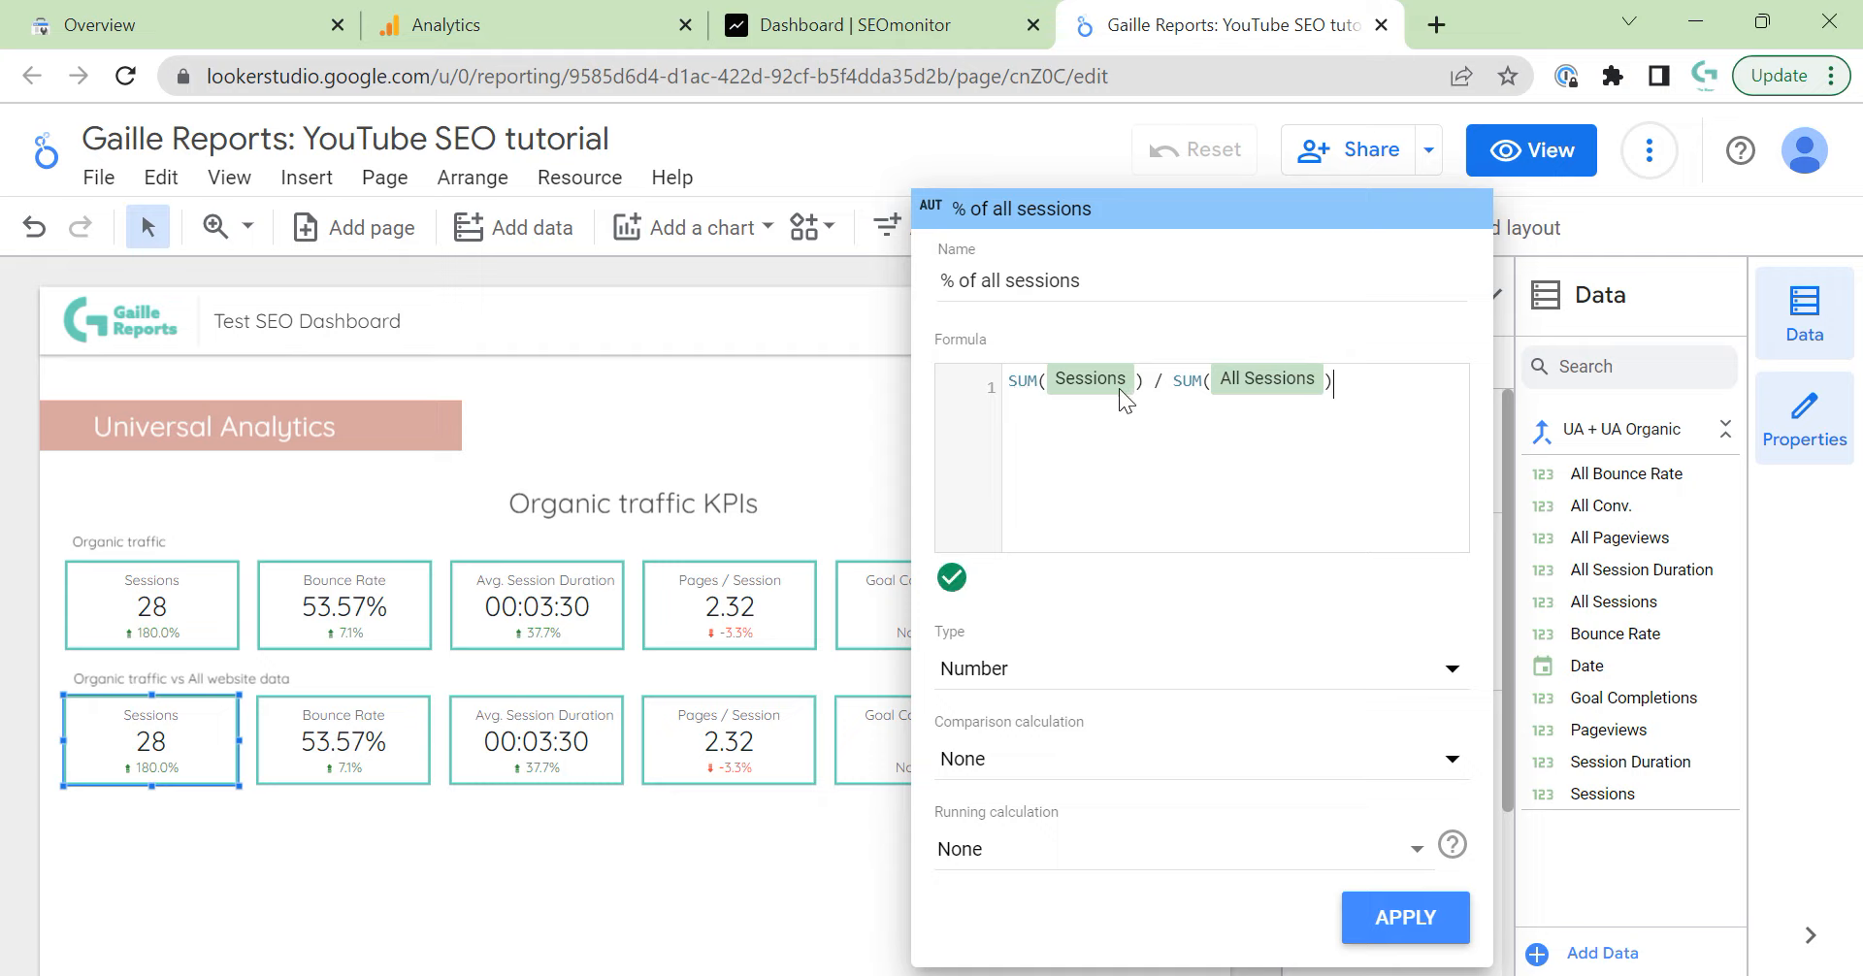
Set the "% of all sessions" field's type to Percent and apply it to the scorecard.
left_click_drag(1097, 280, 968, 279)
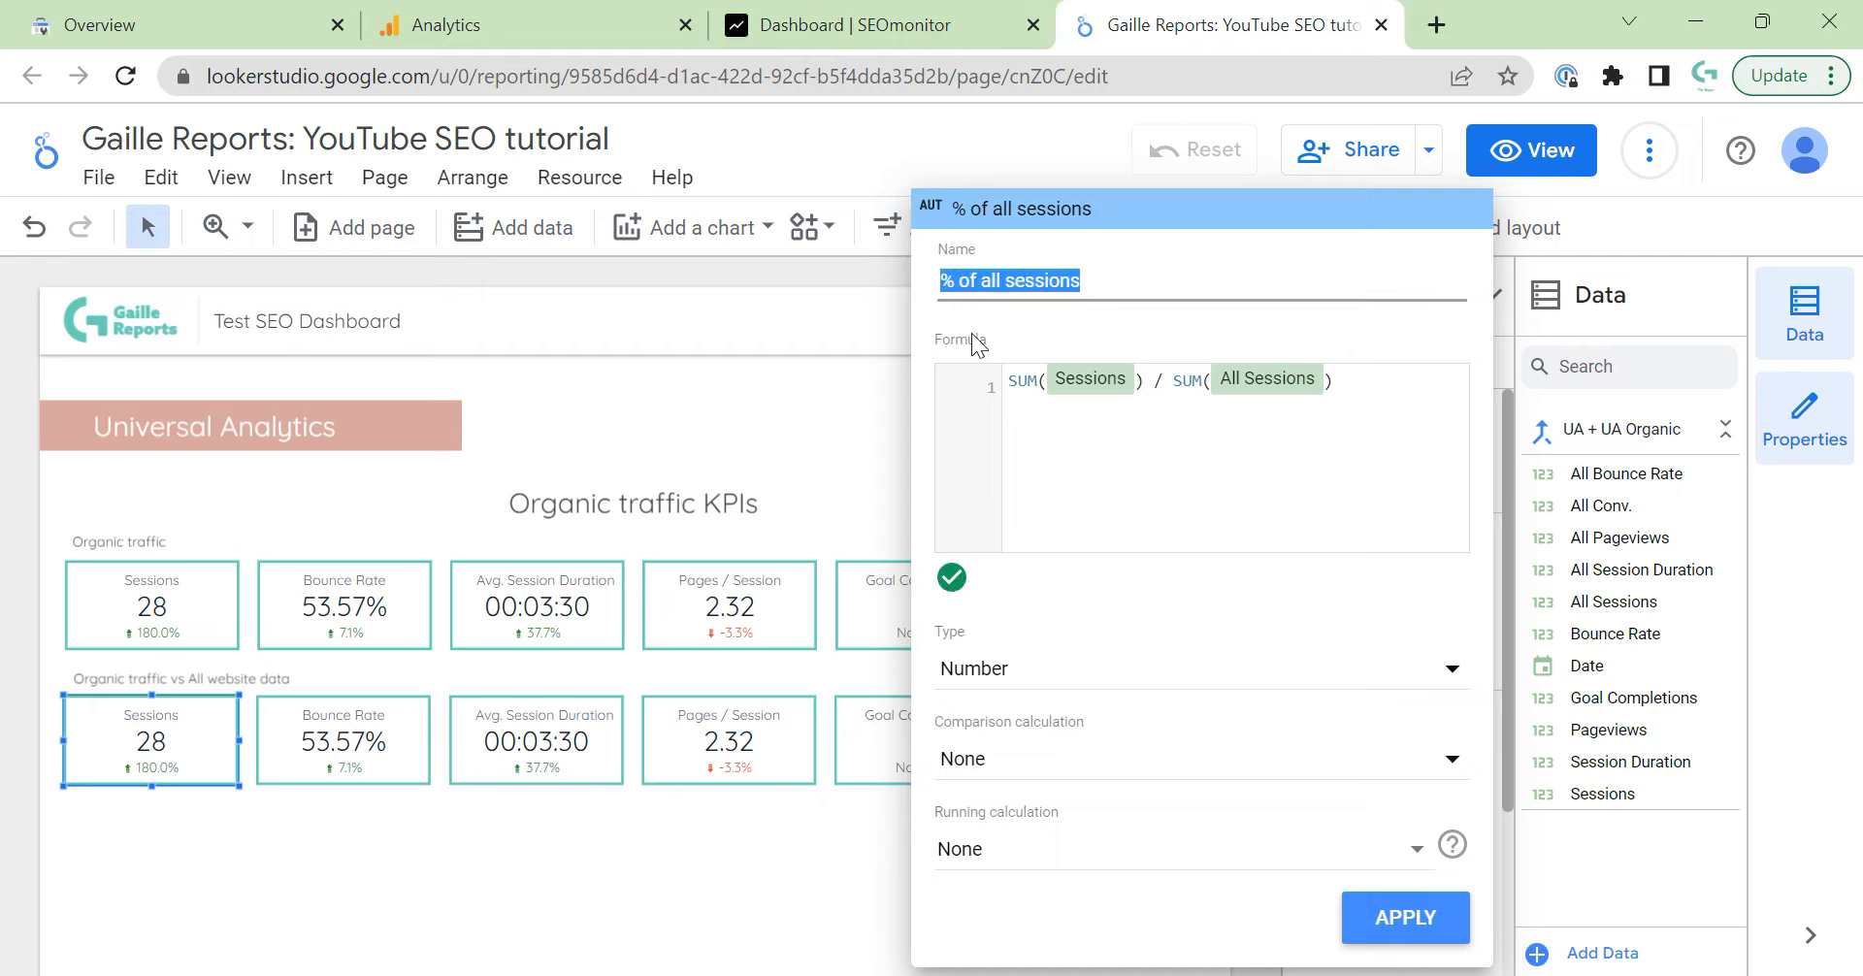
left_click(1039, 671)
mouse_move(1110, 695)
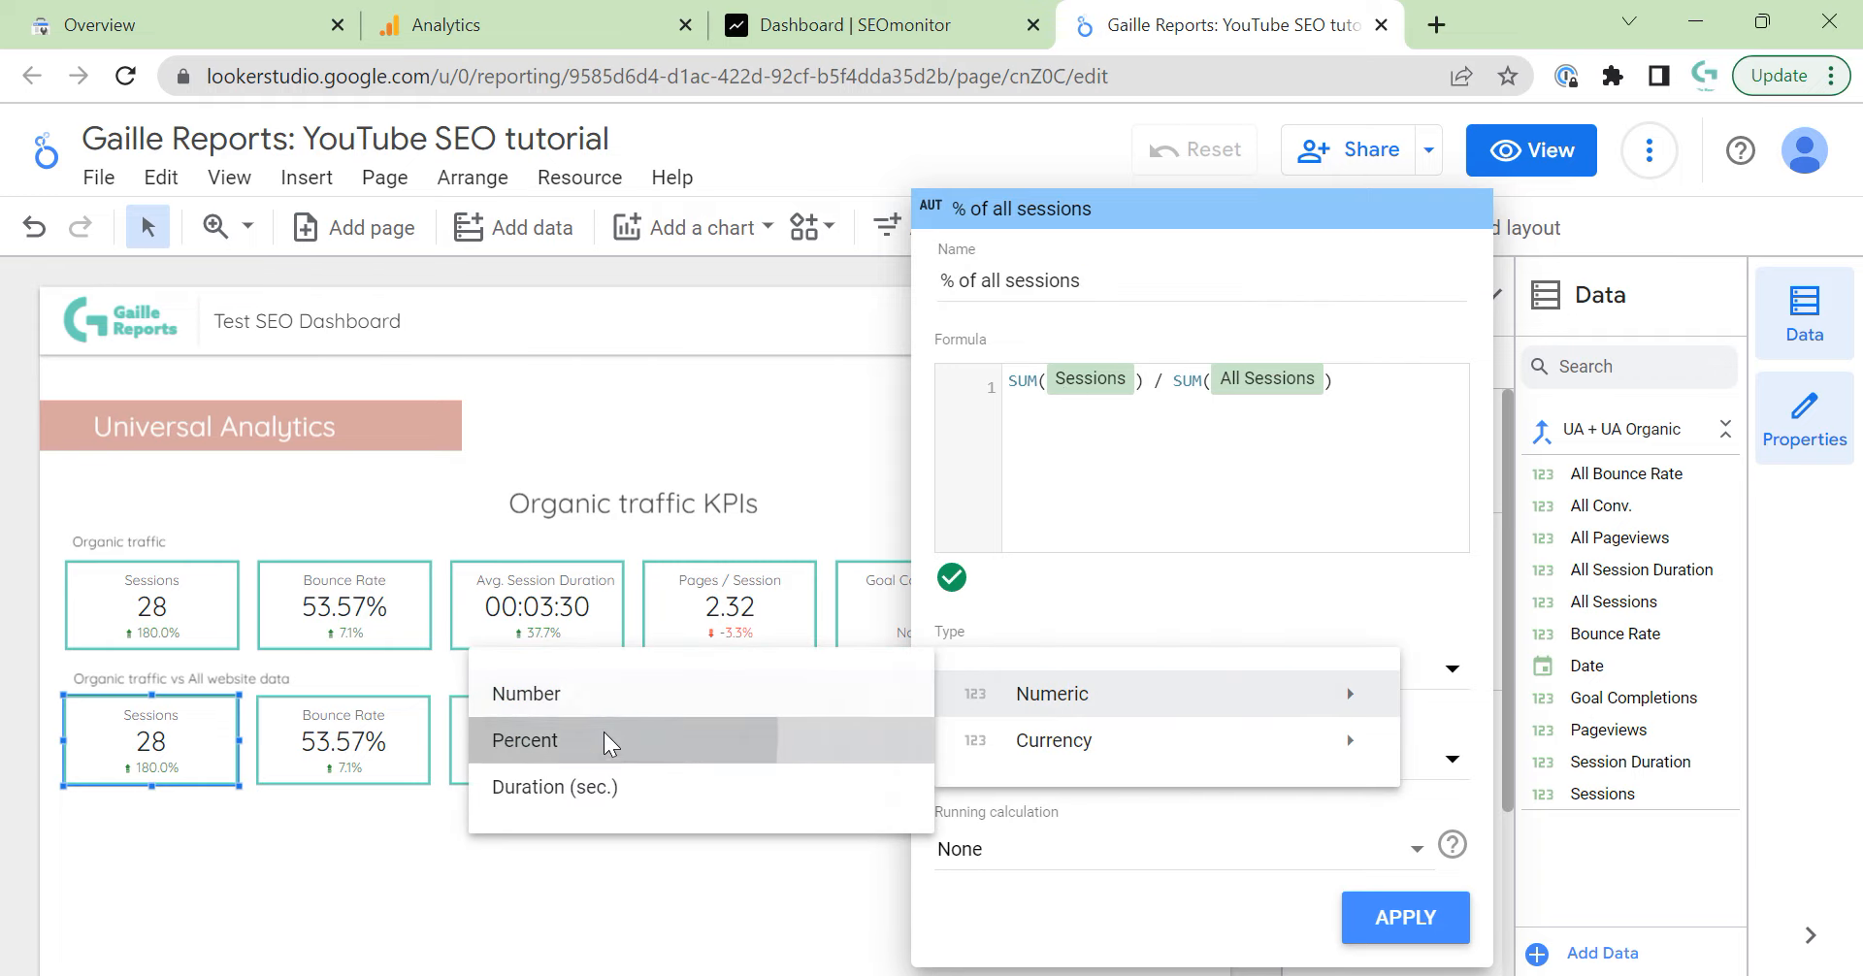
left_click(666, 739)
left_click(1354, 916)
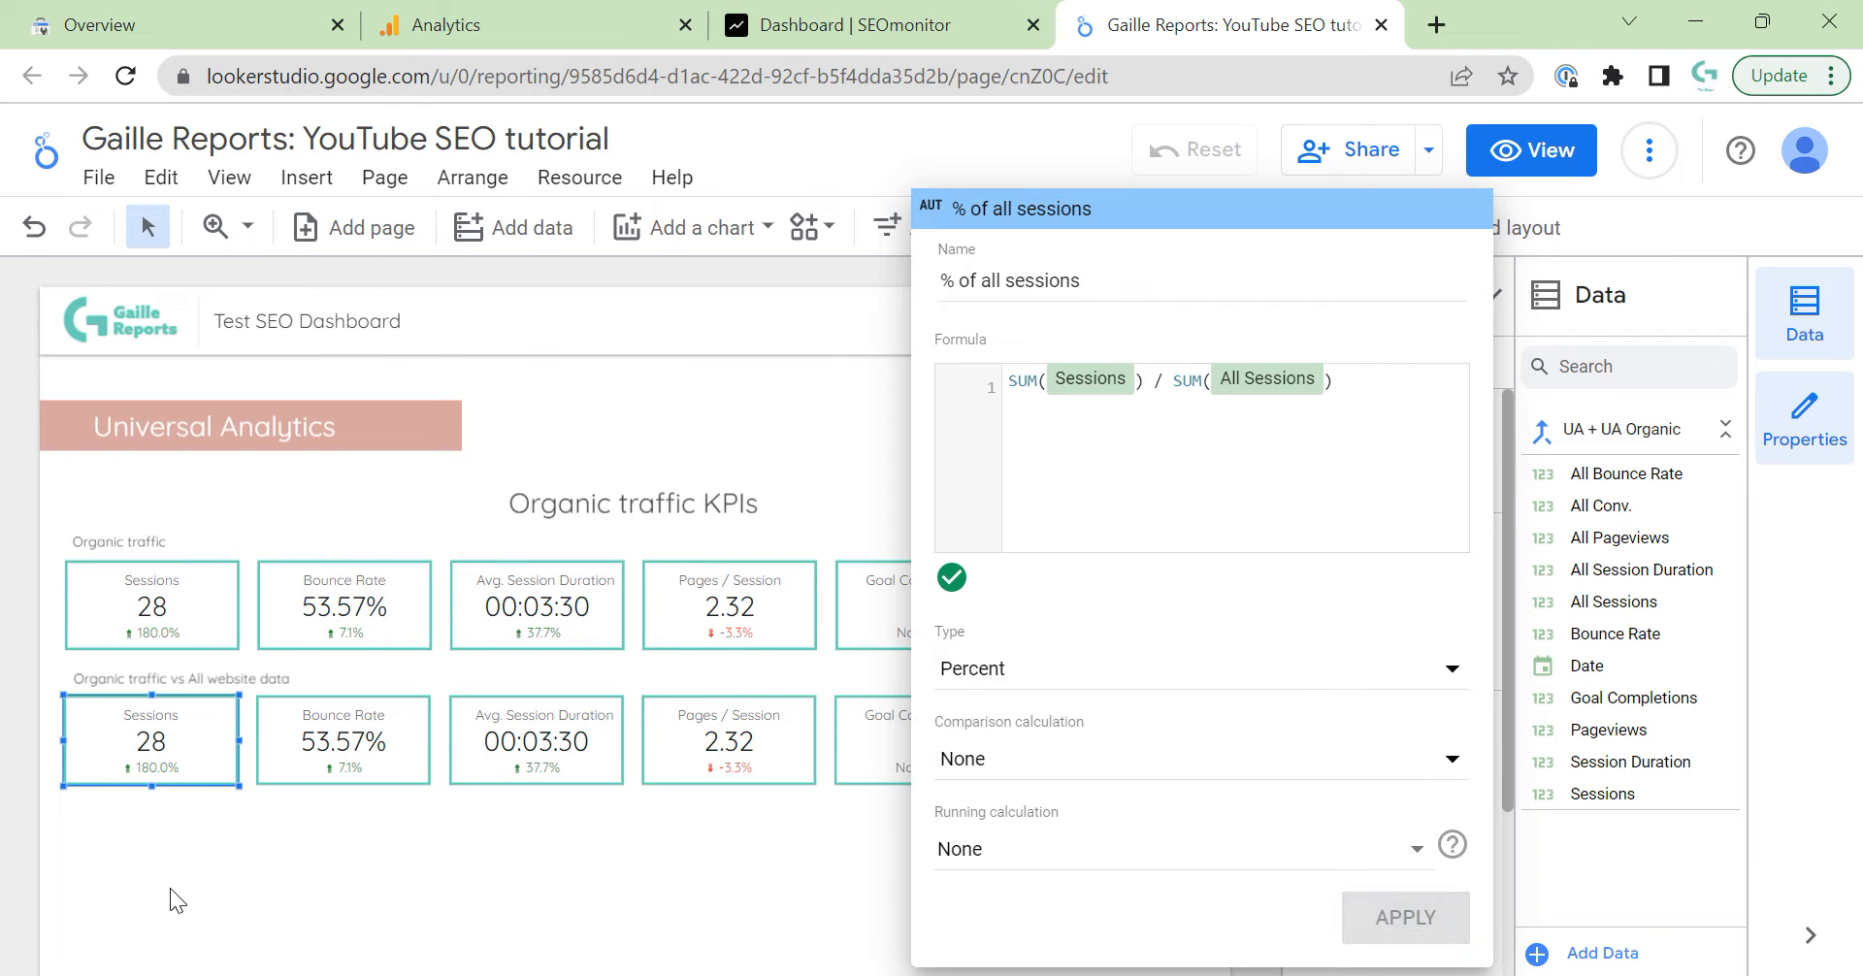
left_click(206, 851)
Change the metric of the comparison row's sessions scorecard to All Sessions.
scroll(1446, 747, "down", 3)
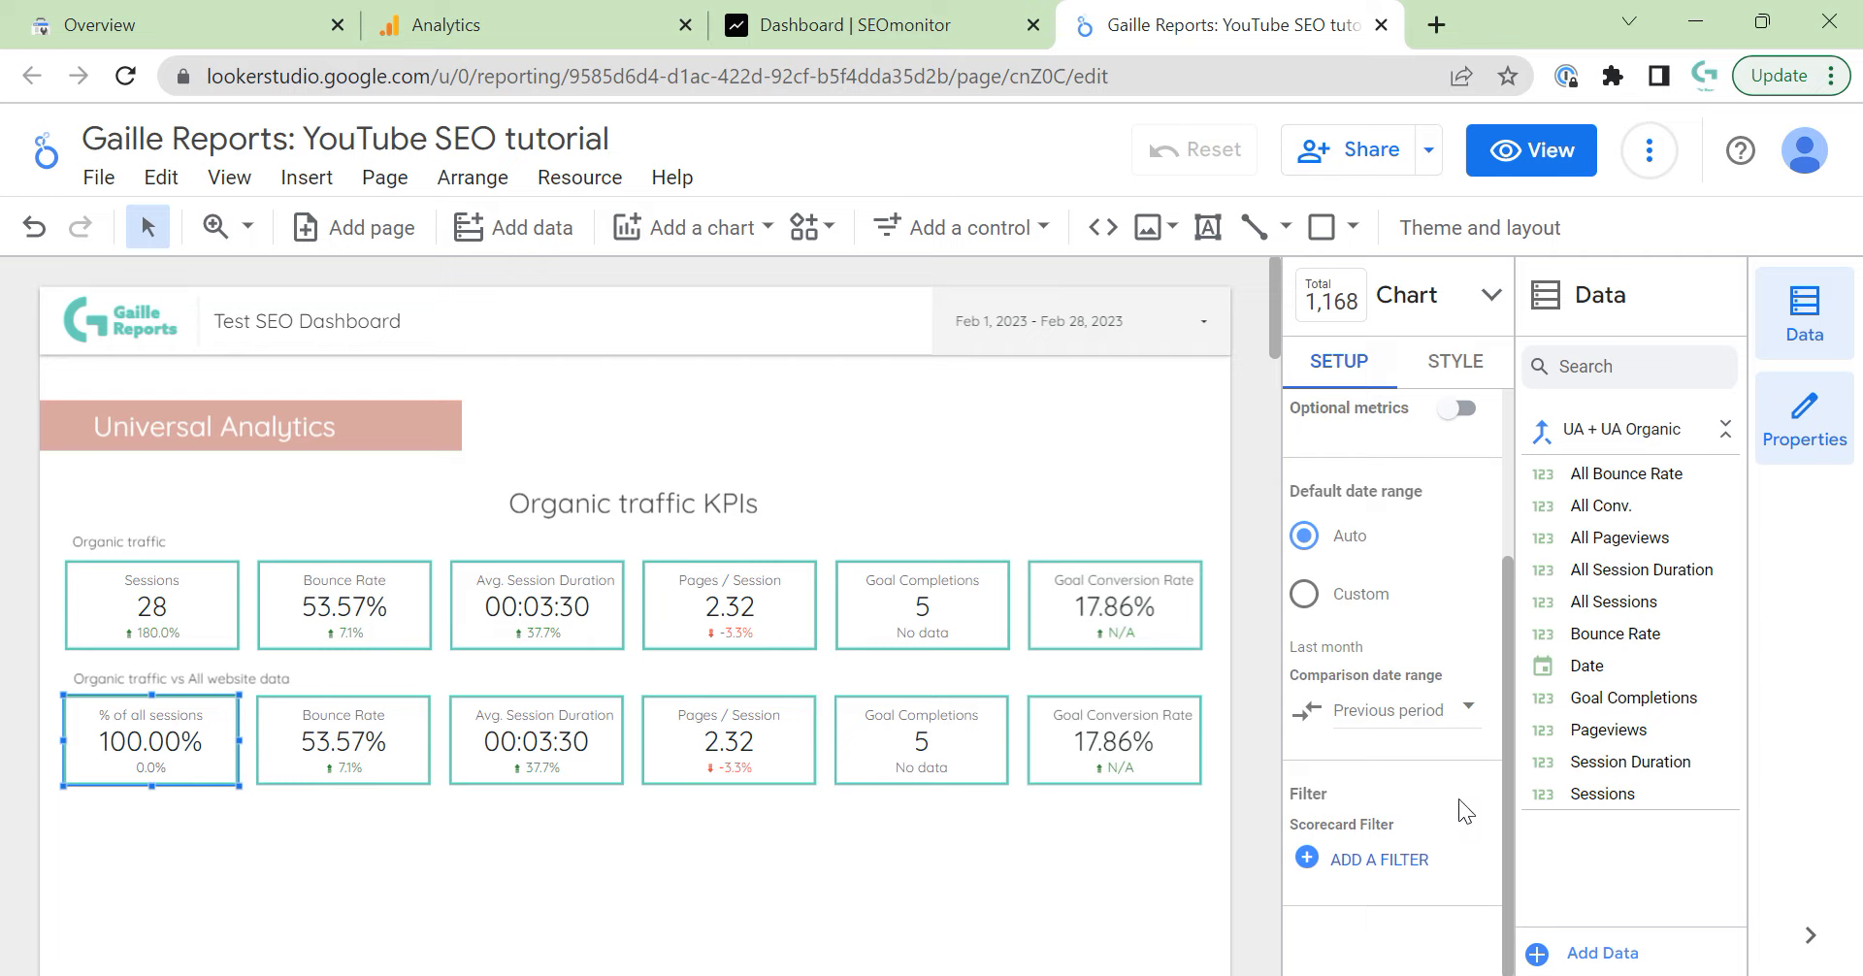
scroll(1459, 800, "up", 3)
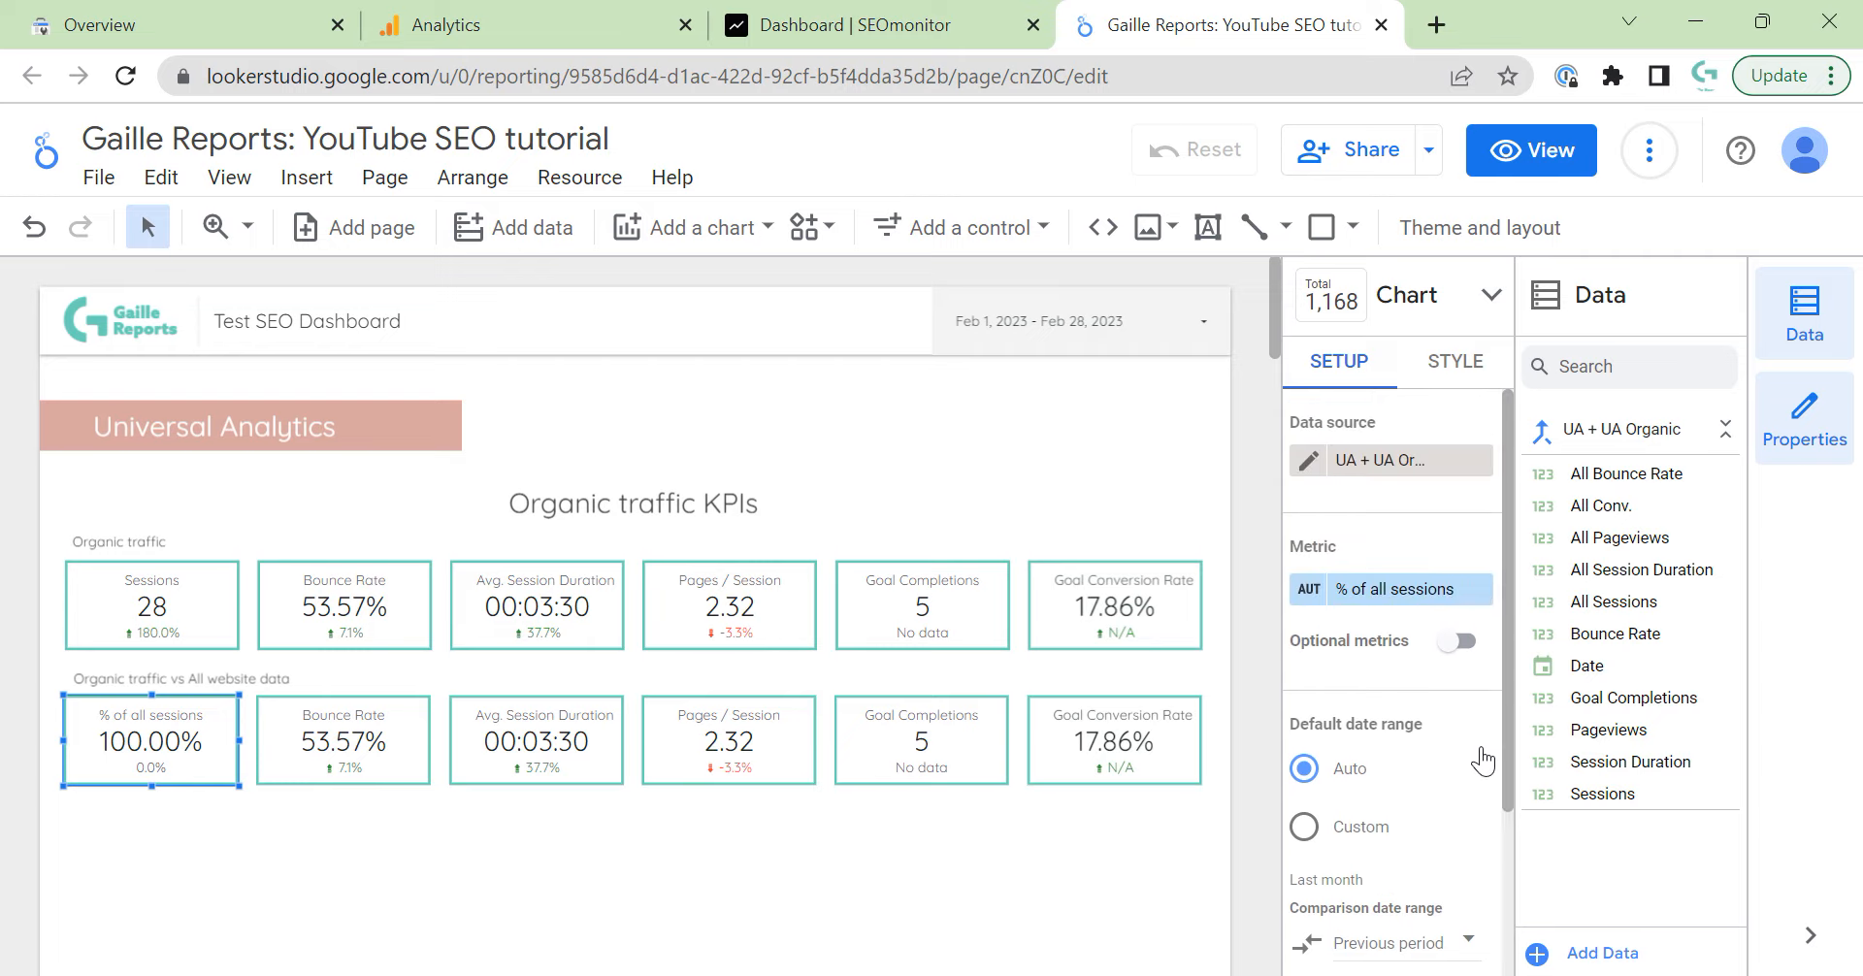
left_click(1418, 596)
type("a")
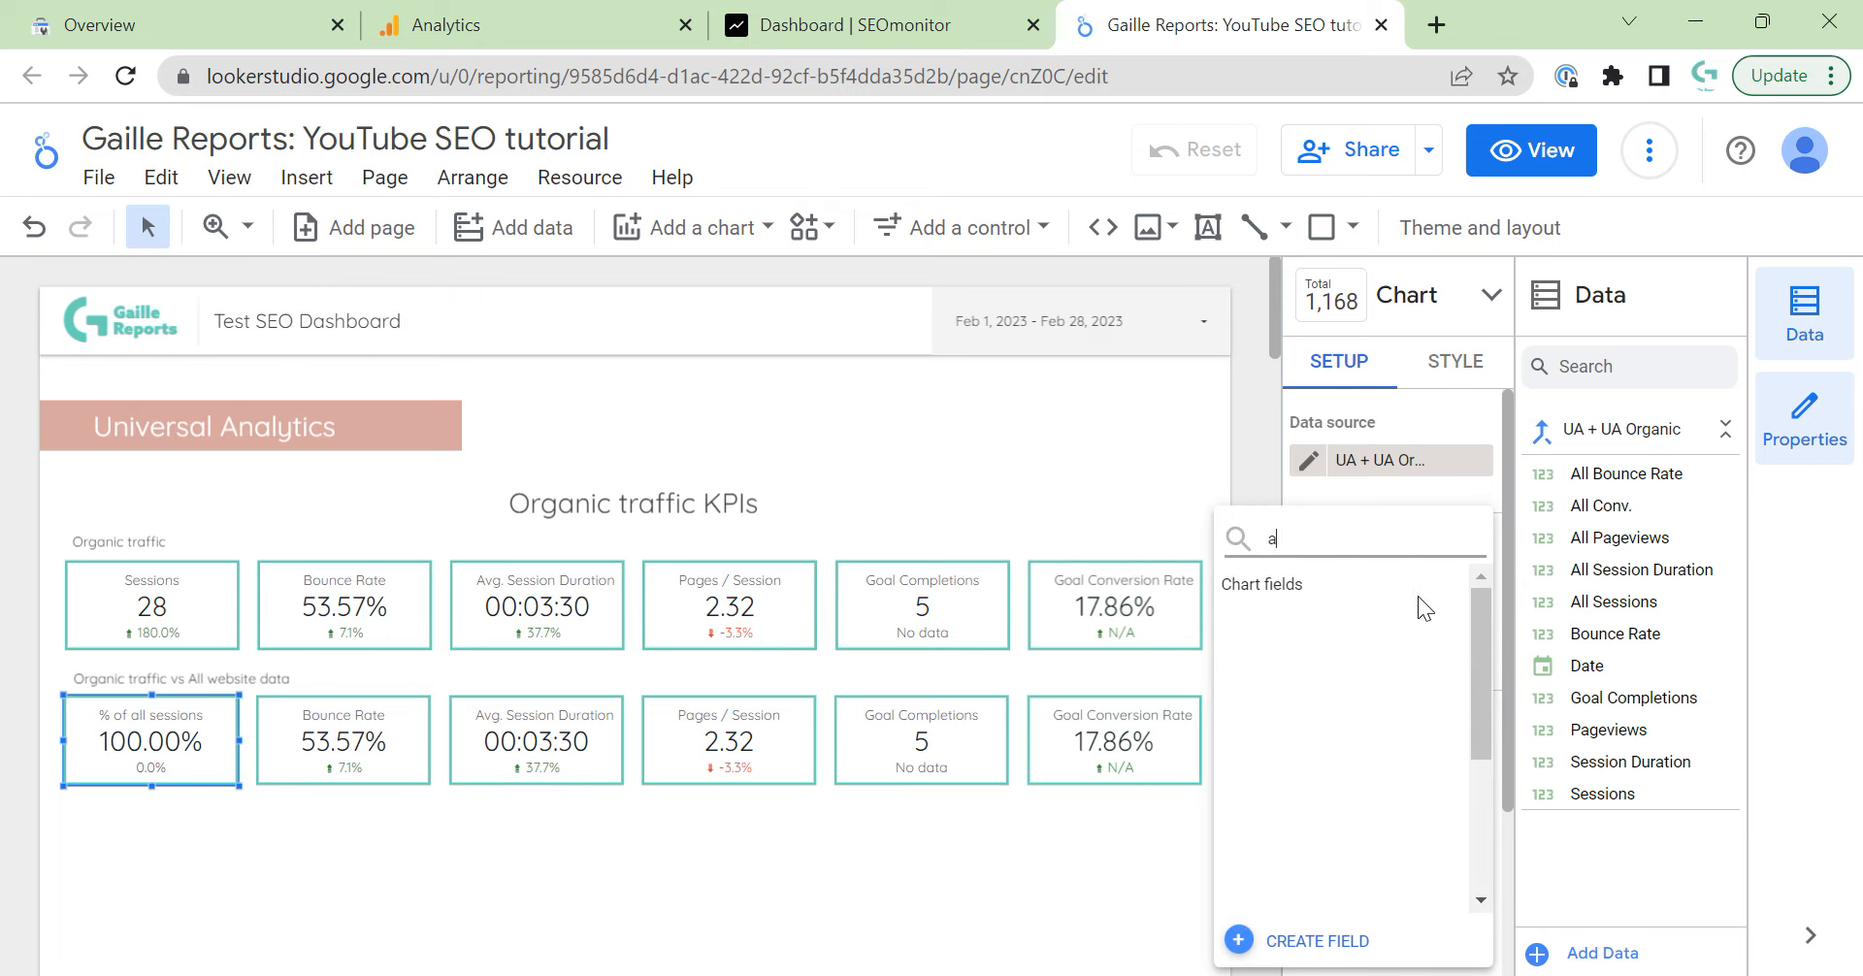
type("l")
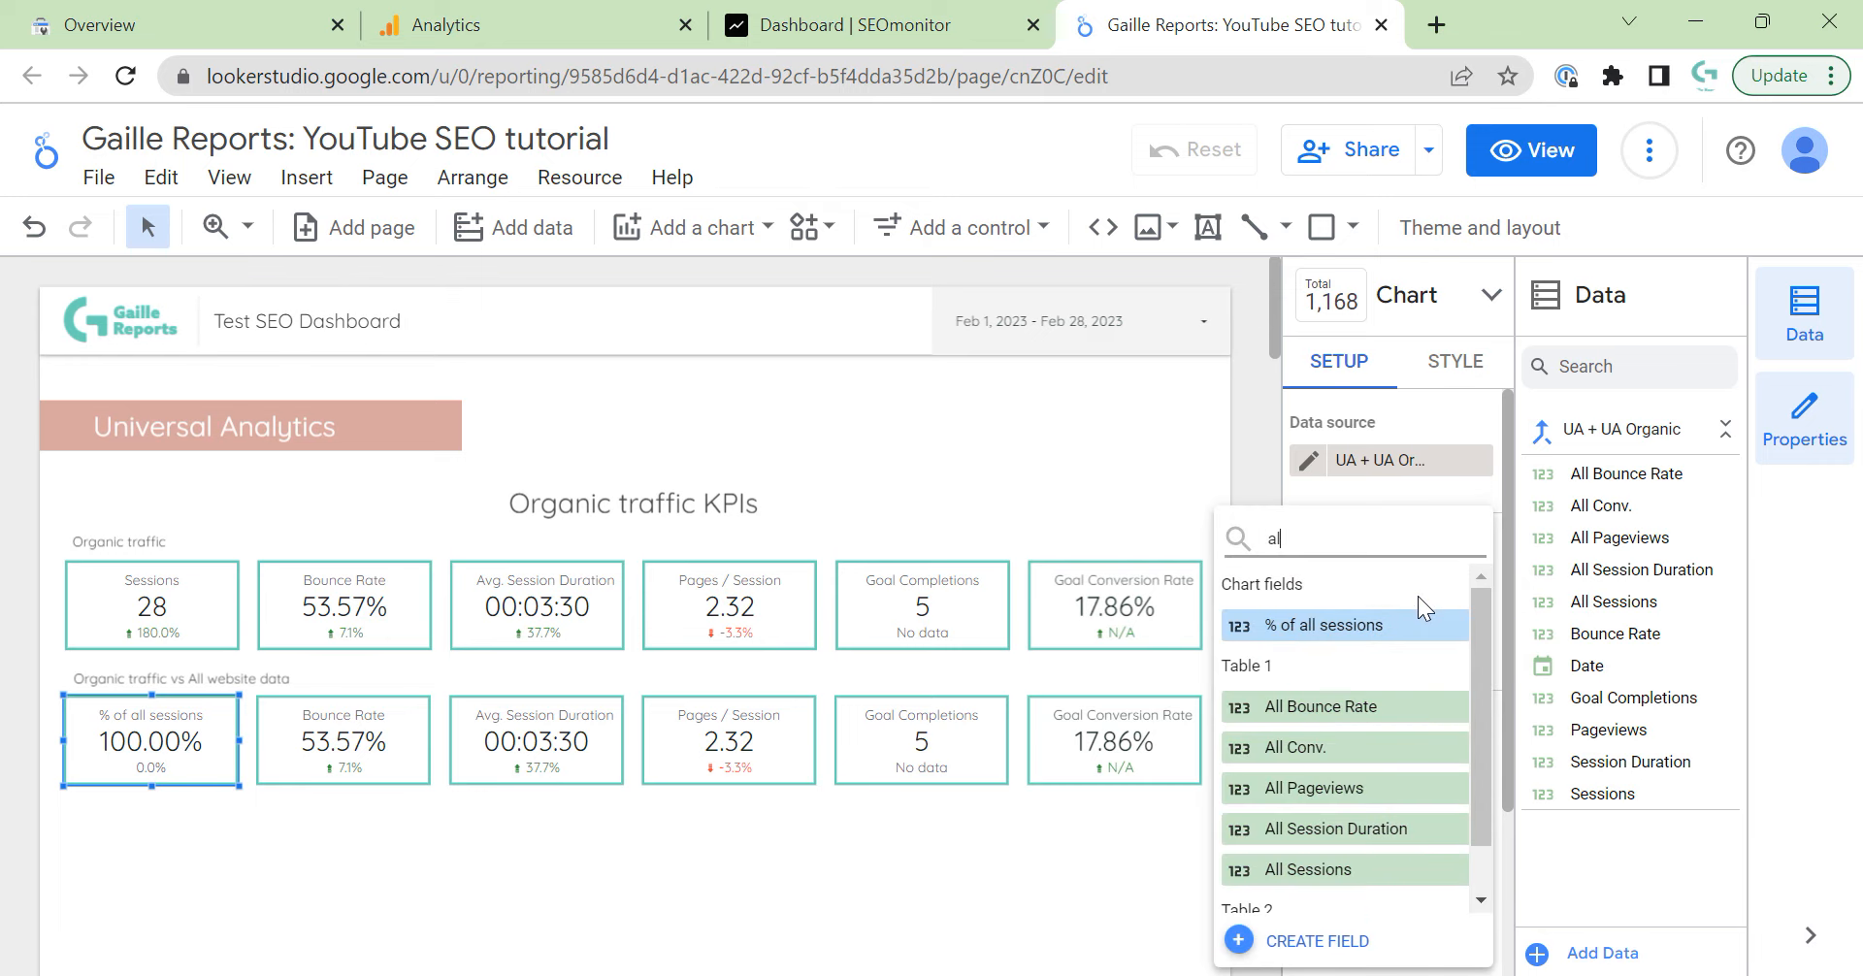
left_click(1345, 871)
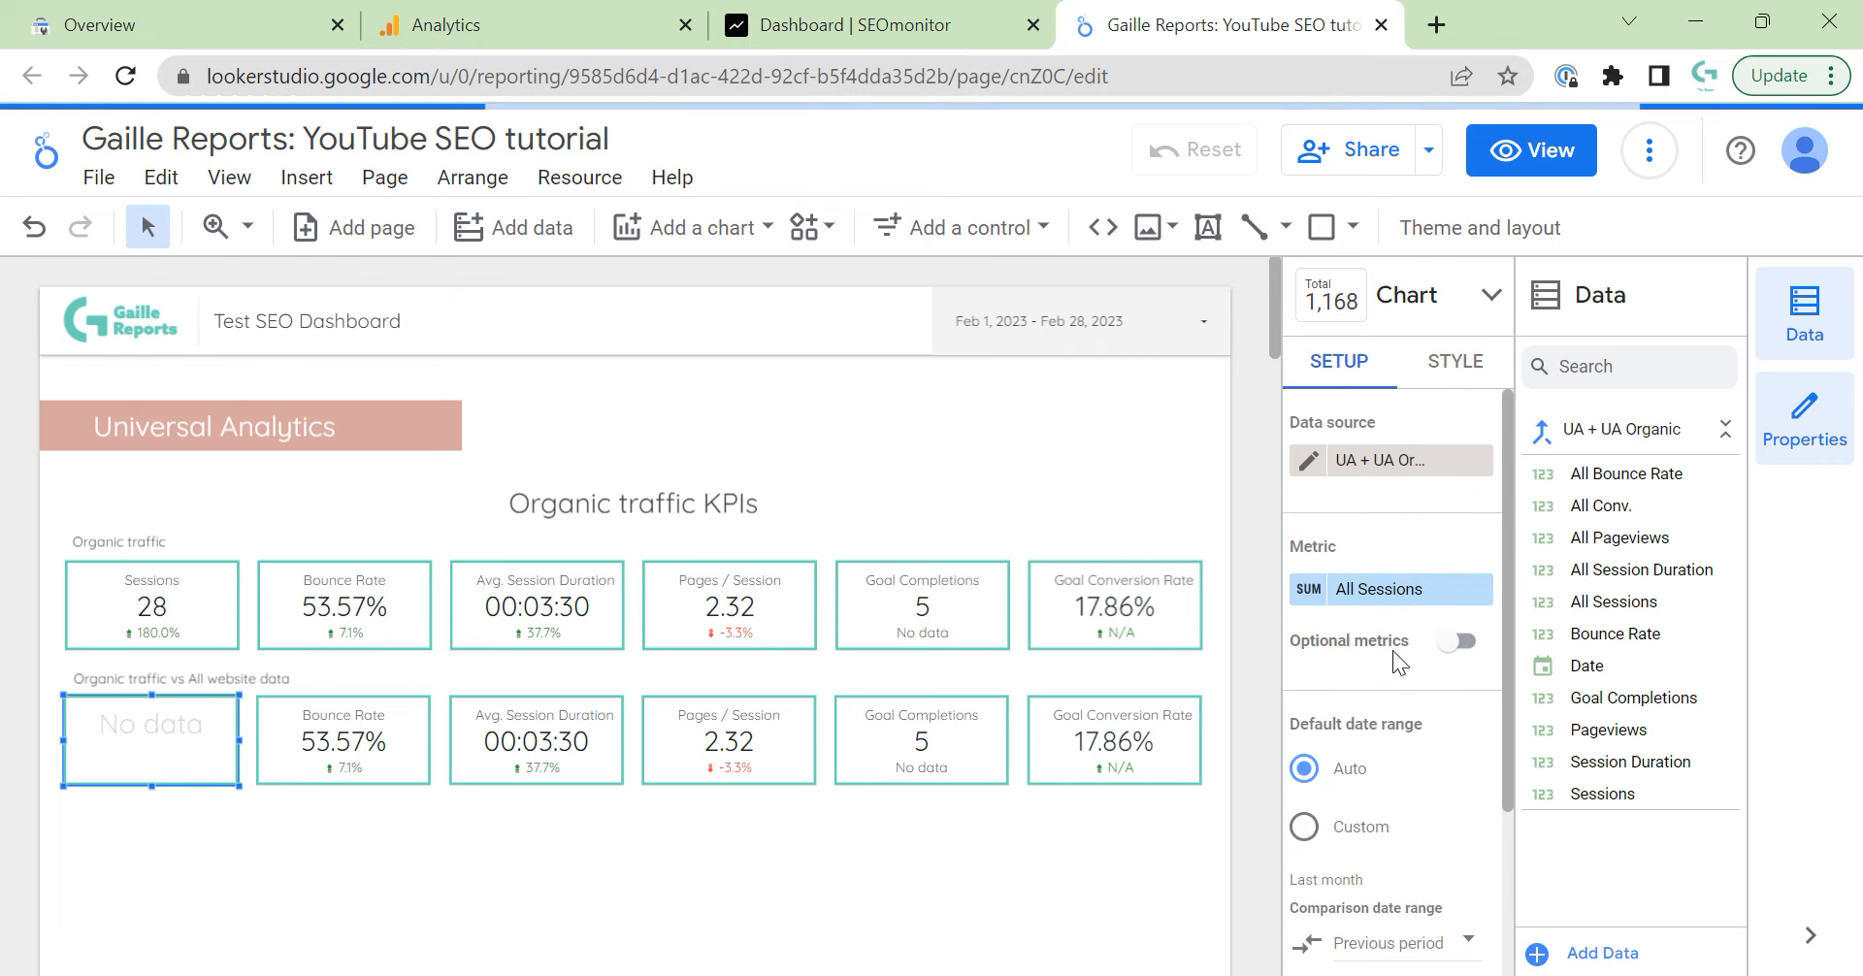
Examine the segment and filter settings of both tables in the UA + UA Organic blend.
left_click(1307, 471)
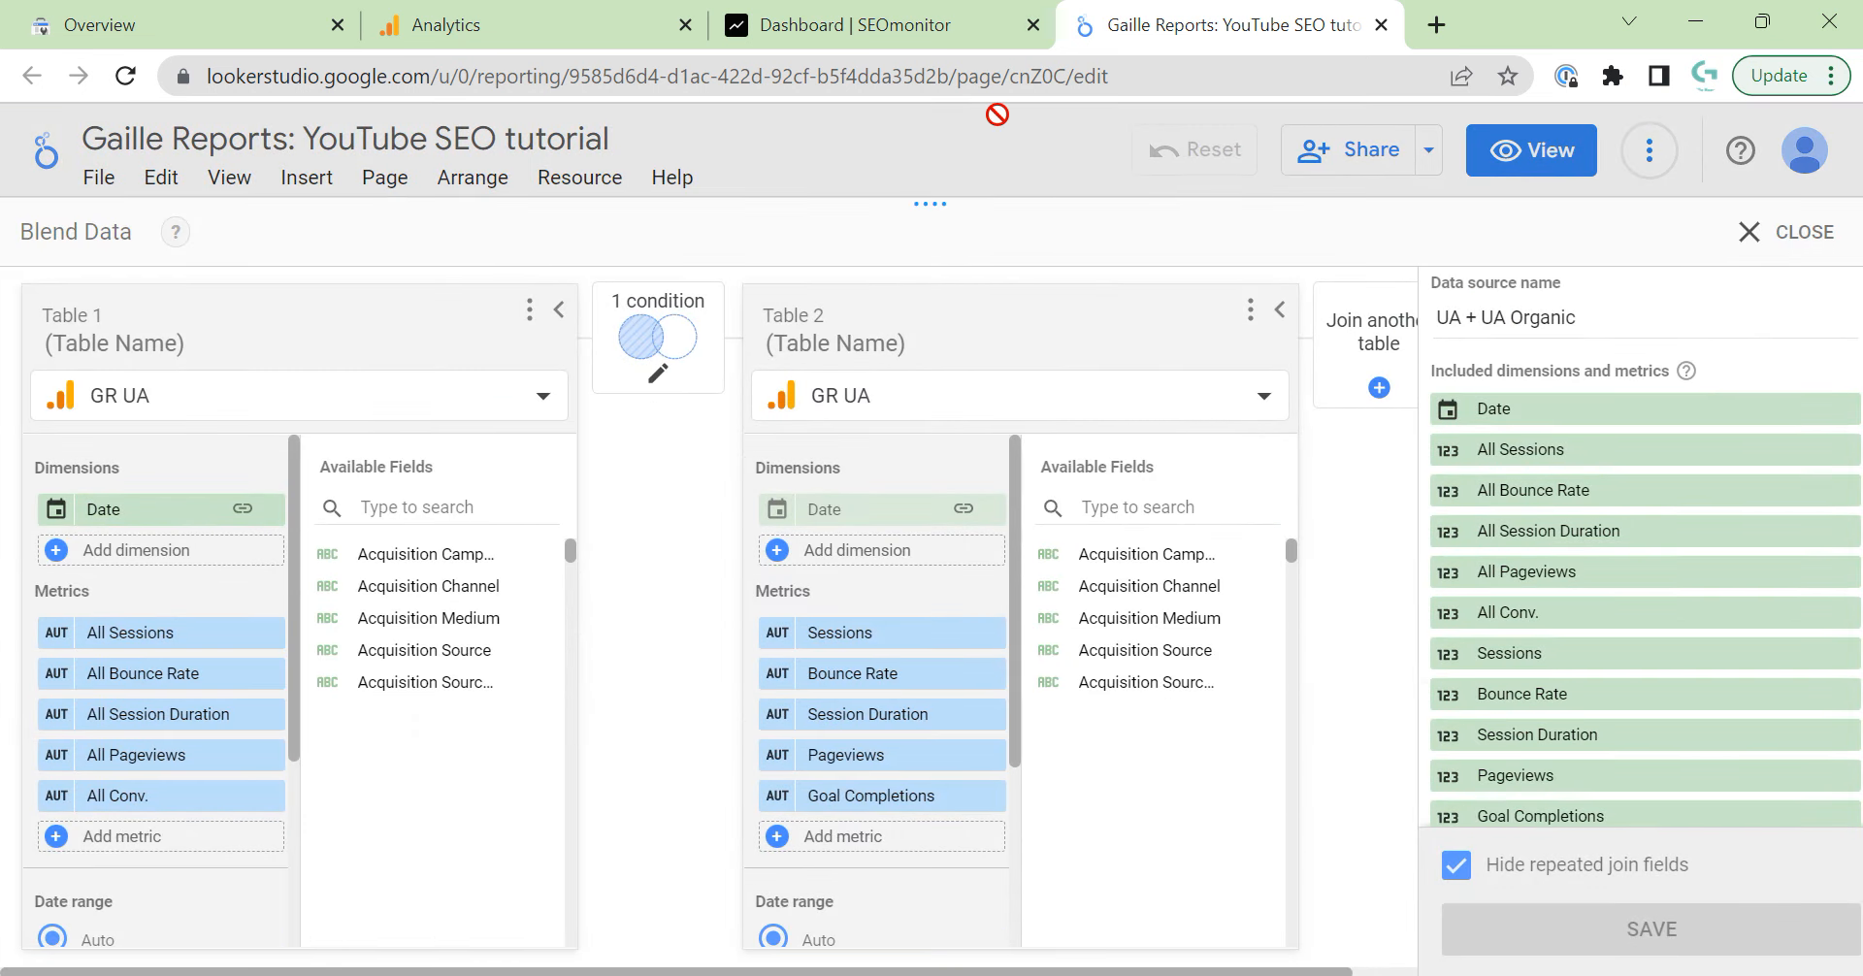
scroll(117, 777, "down", 3)
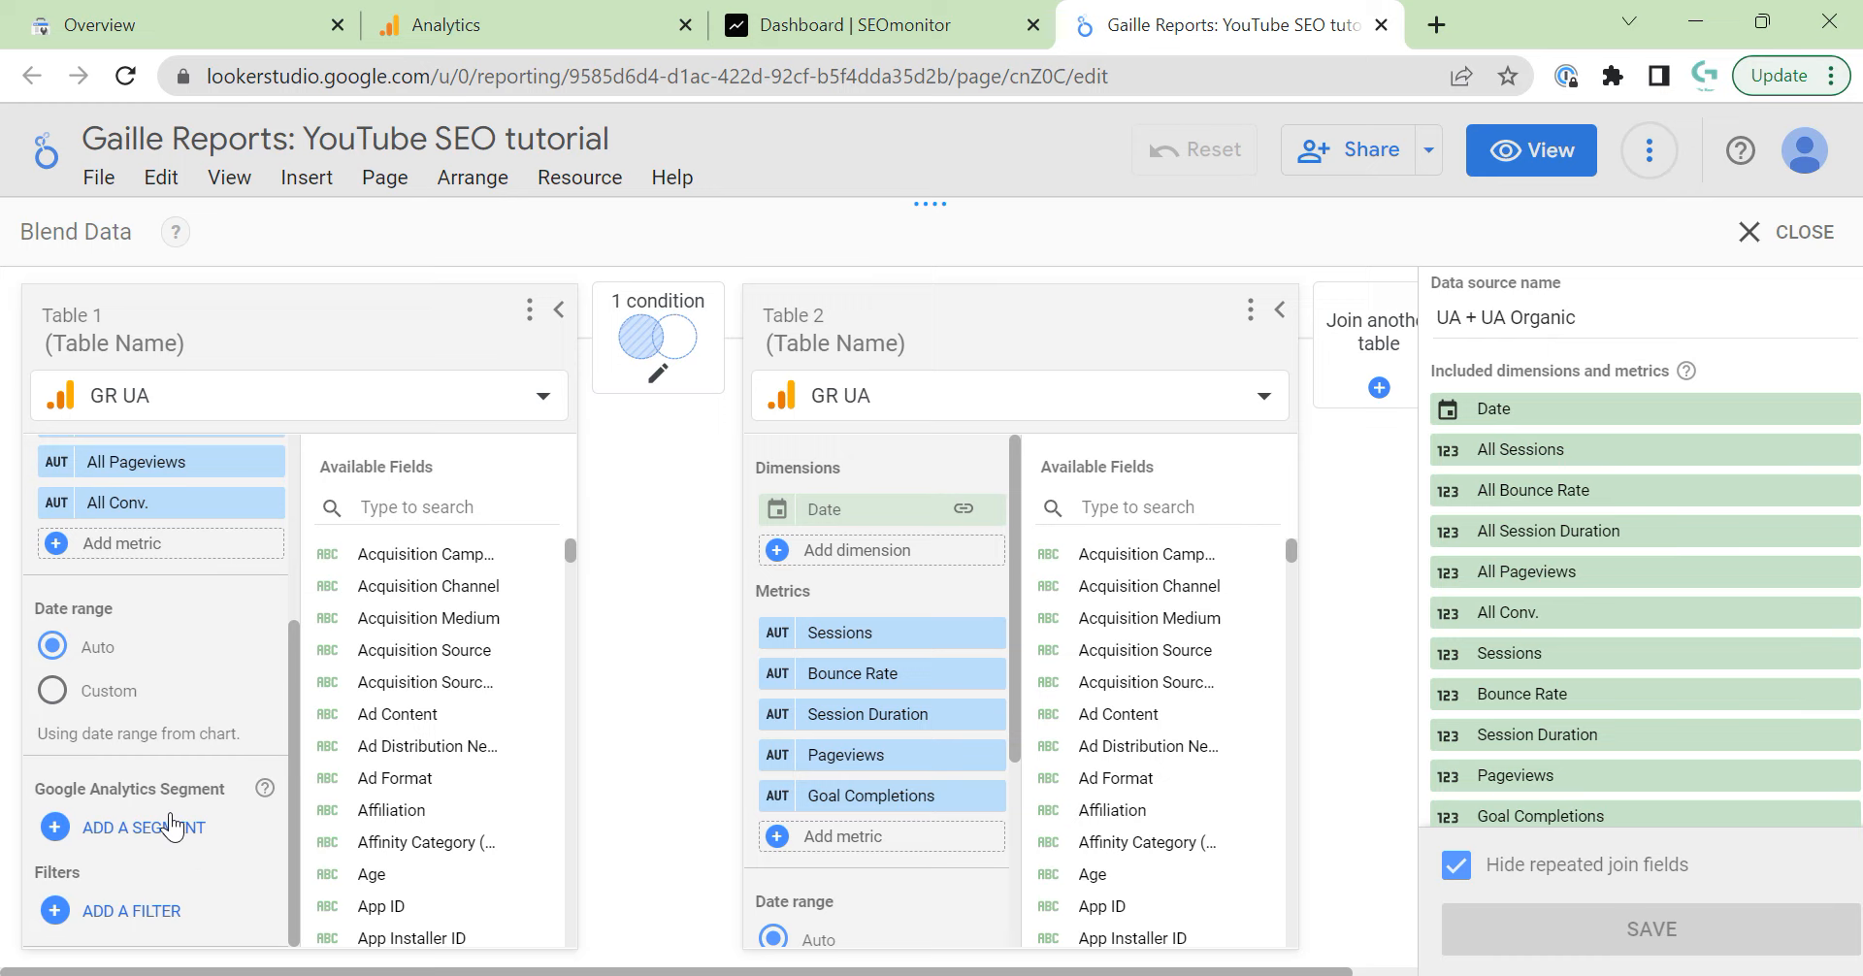
scroll(194, 698, "up", 5)
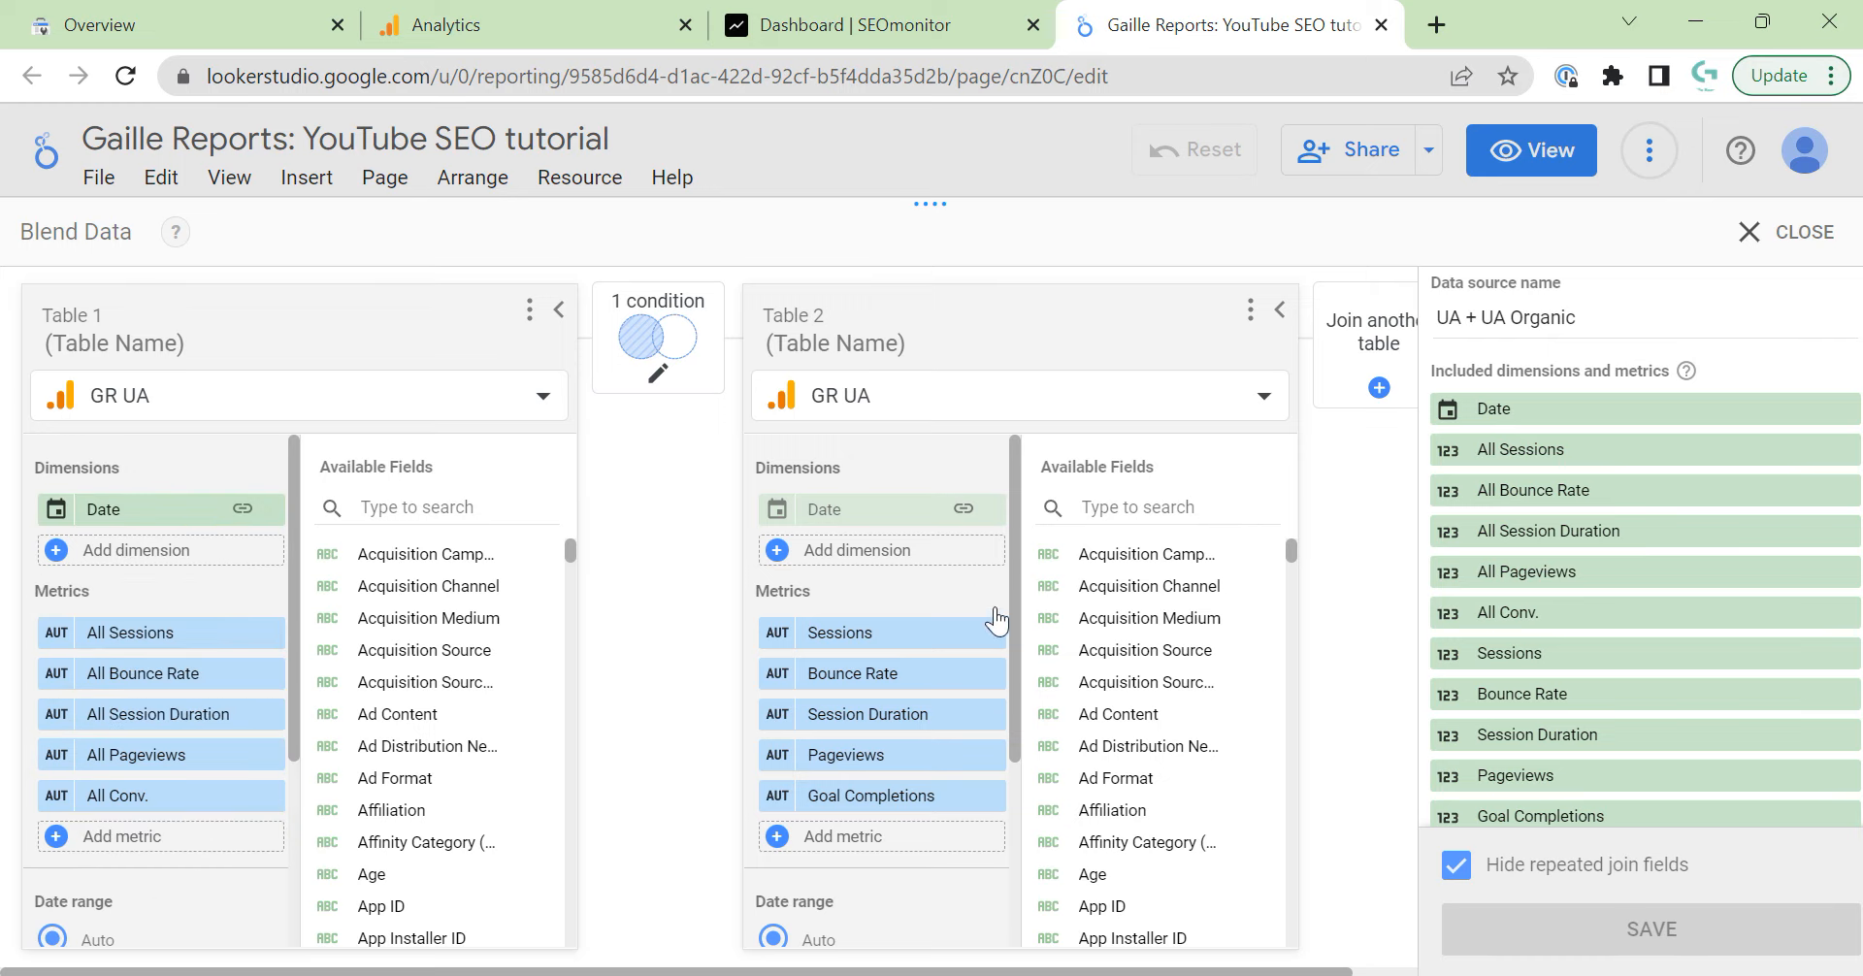
scroll(909, 611, "down", 1)
scroll(909, 611, "down", 2)
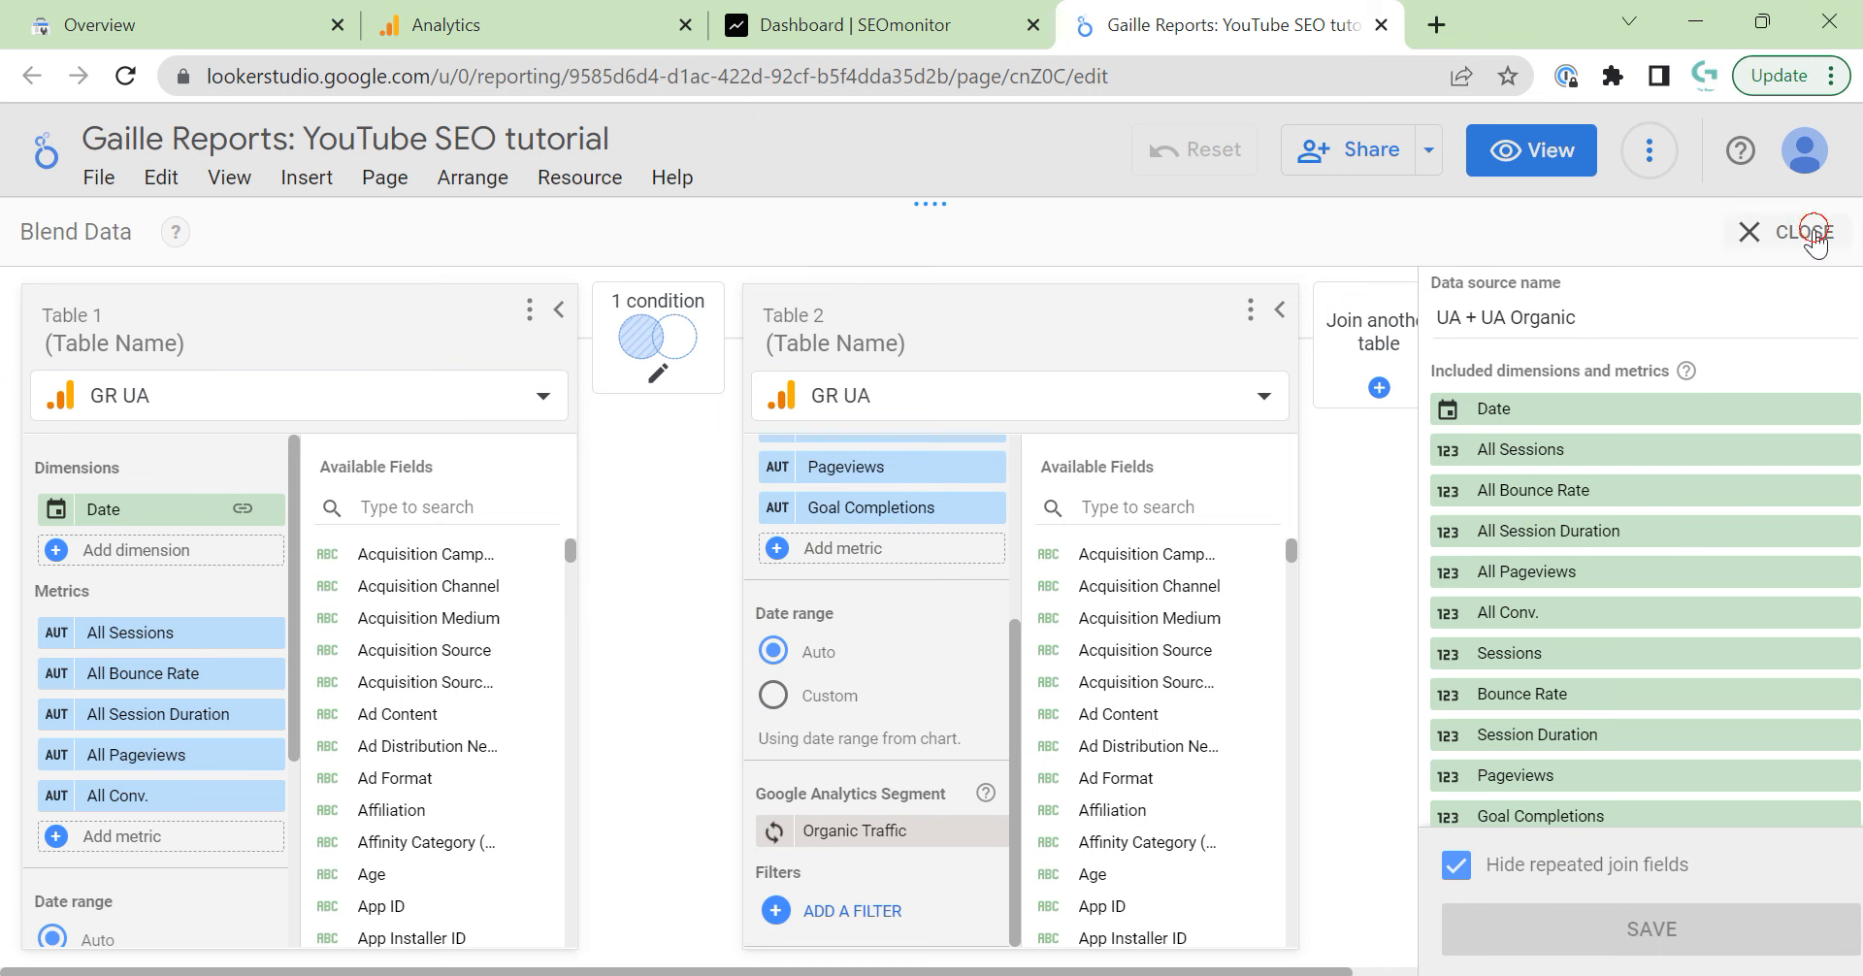
left_click(1785, 232)
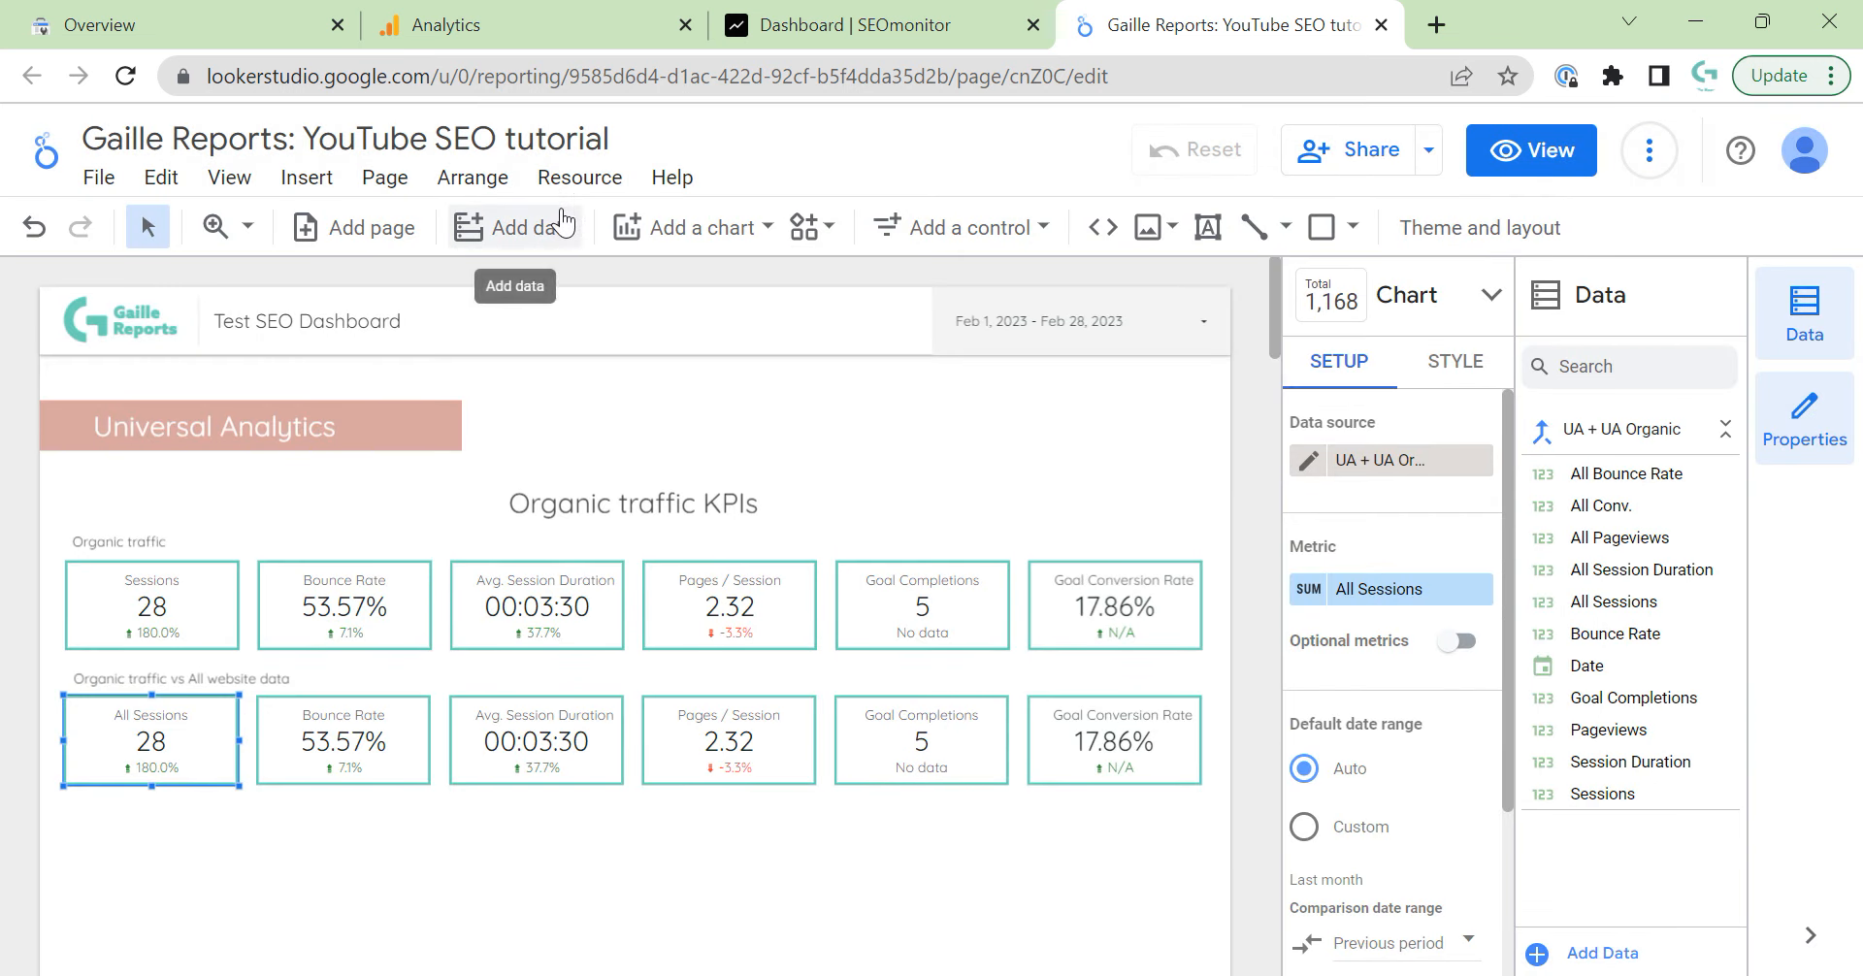
Check the current page settings and the report settings for any applied filter.
left_click(386, 178)
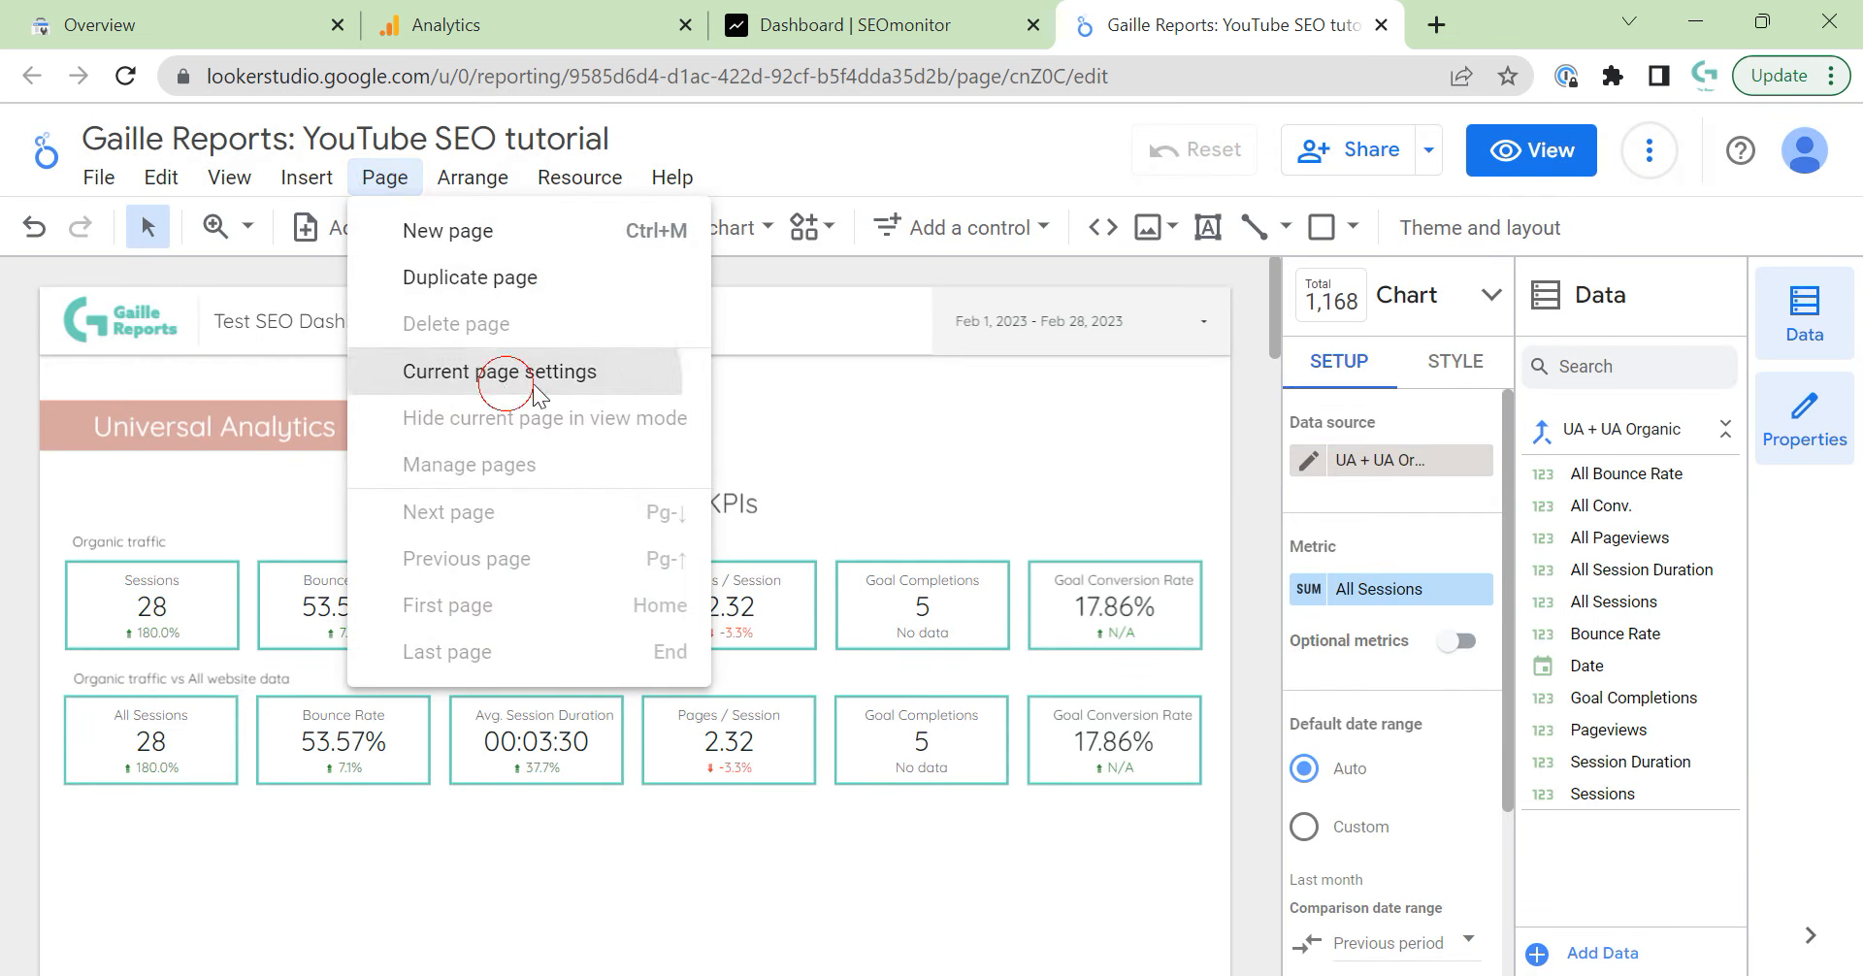
left_click(495, 372)
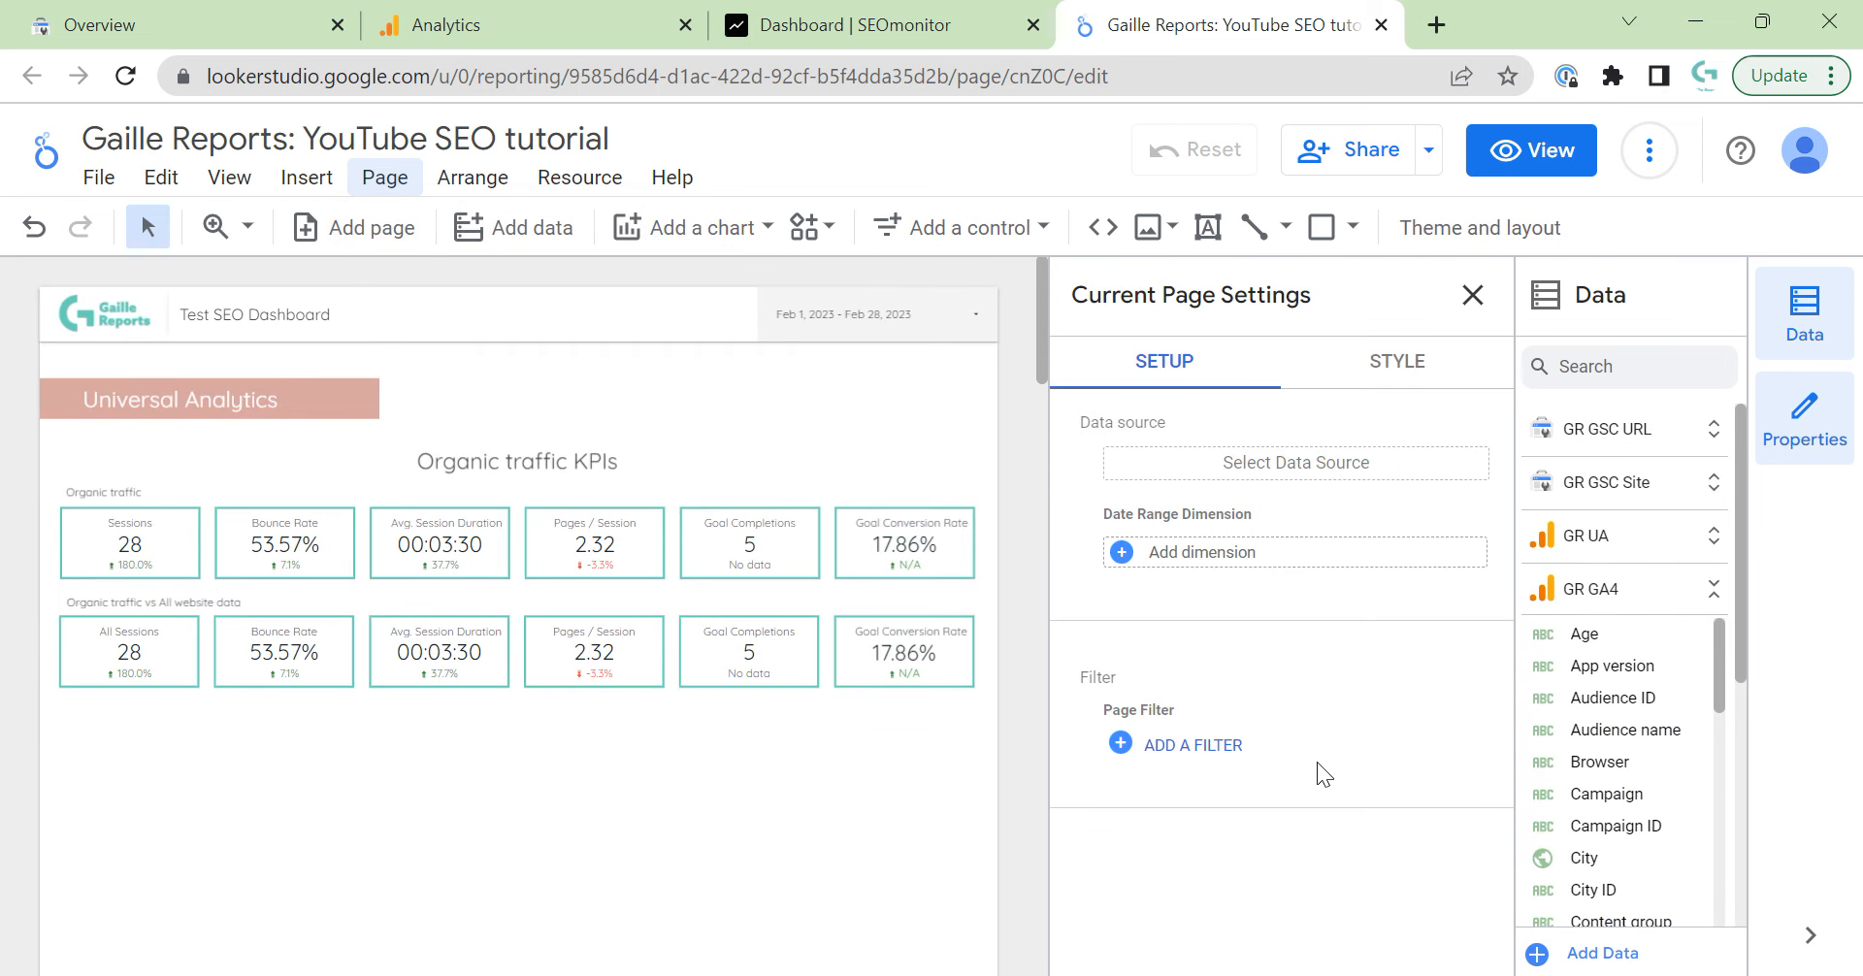
left_click(1472, 294)
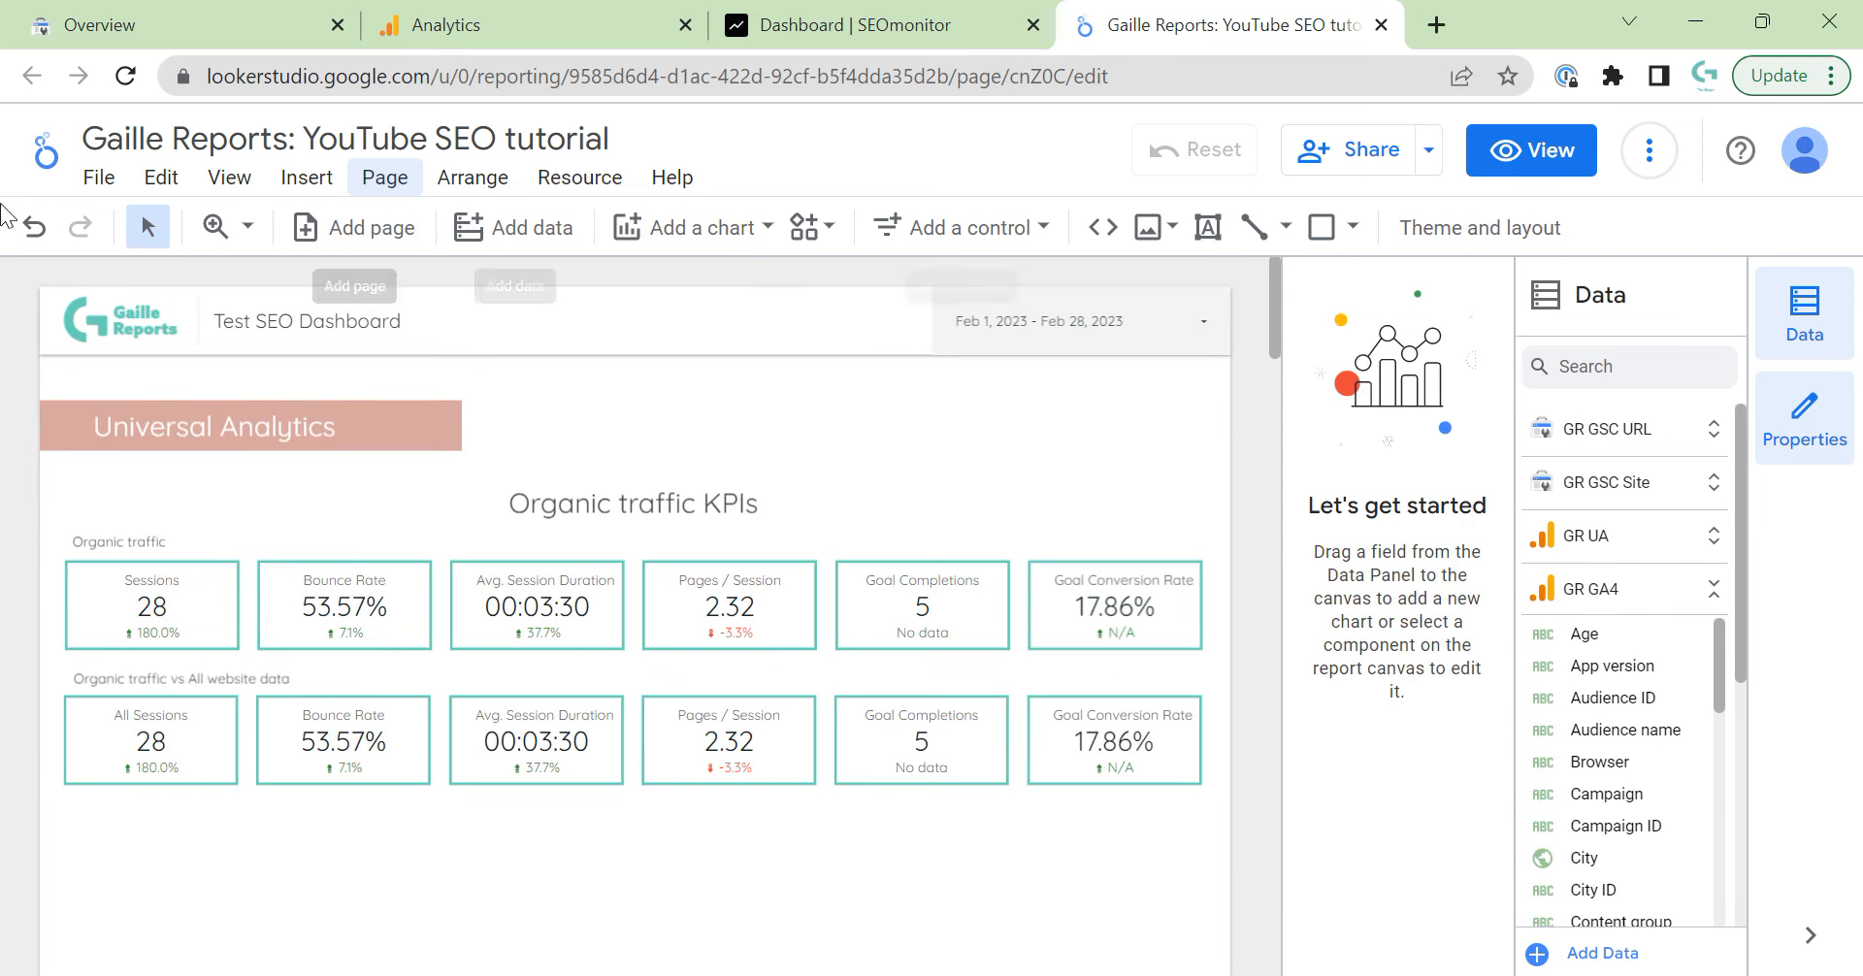
left_click(99, 177)
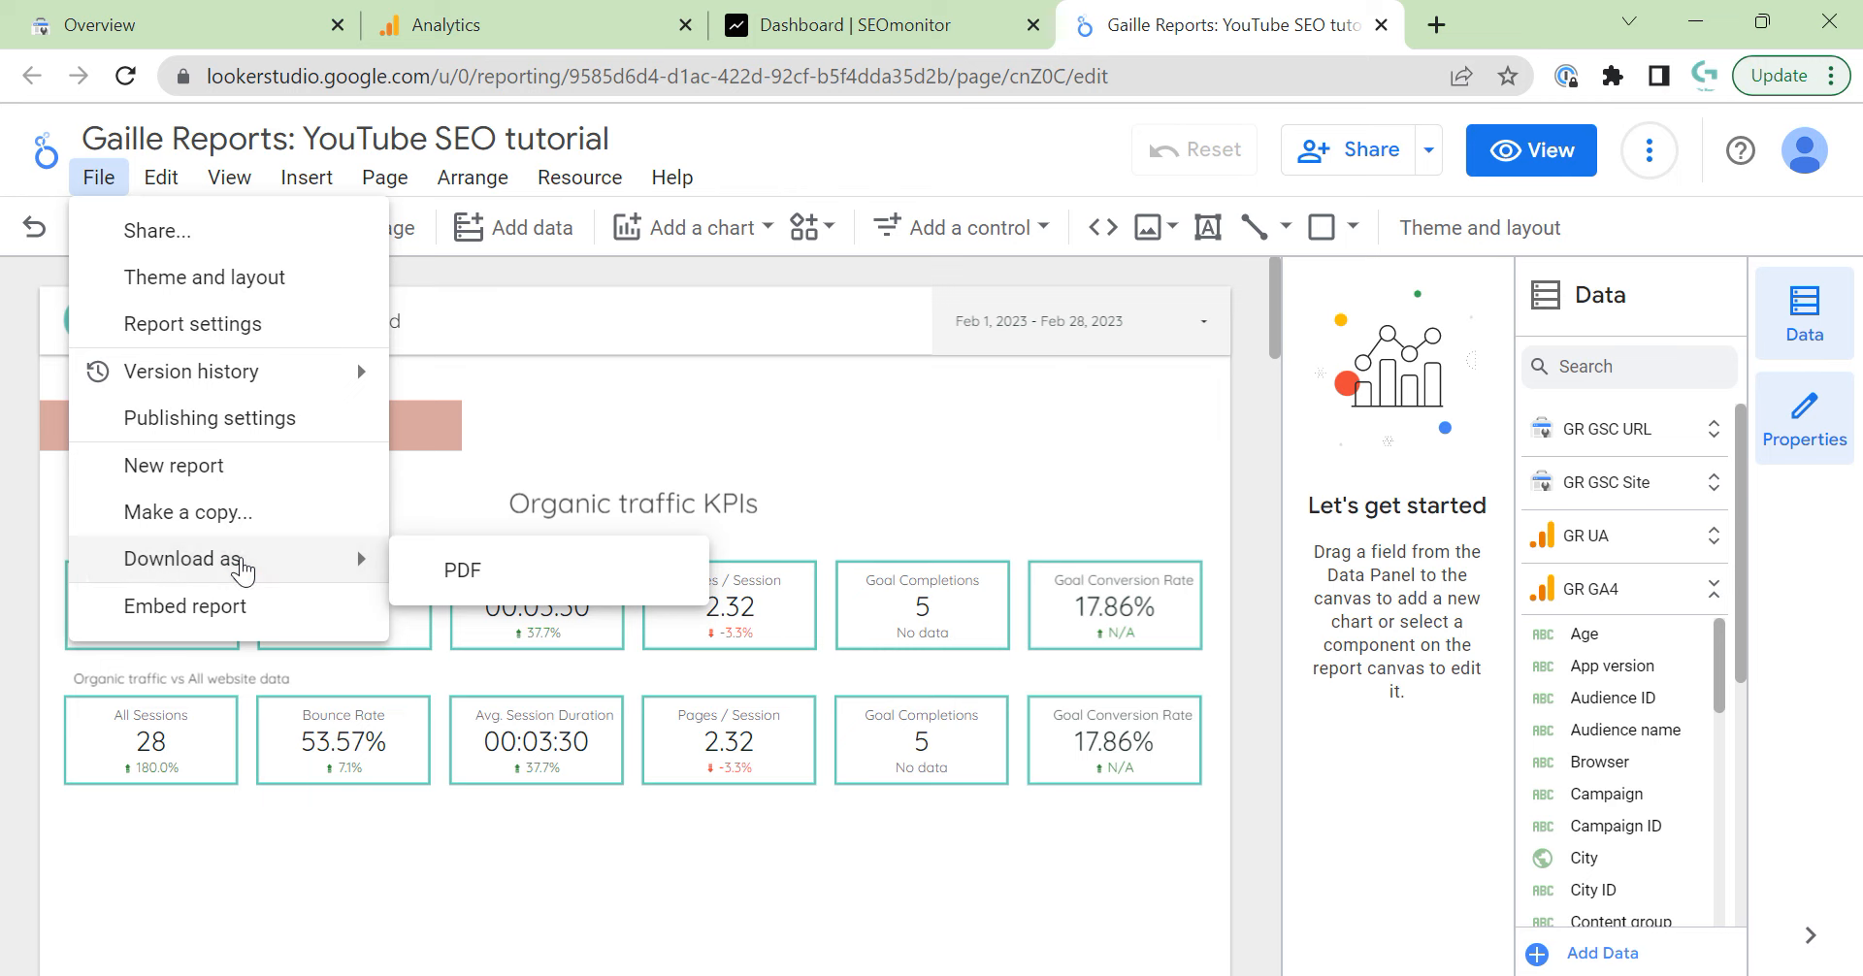
left_click(218, 324)
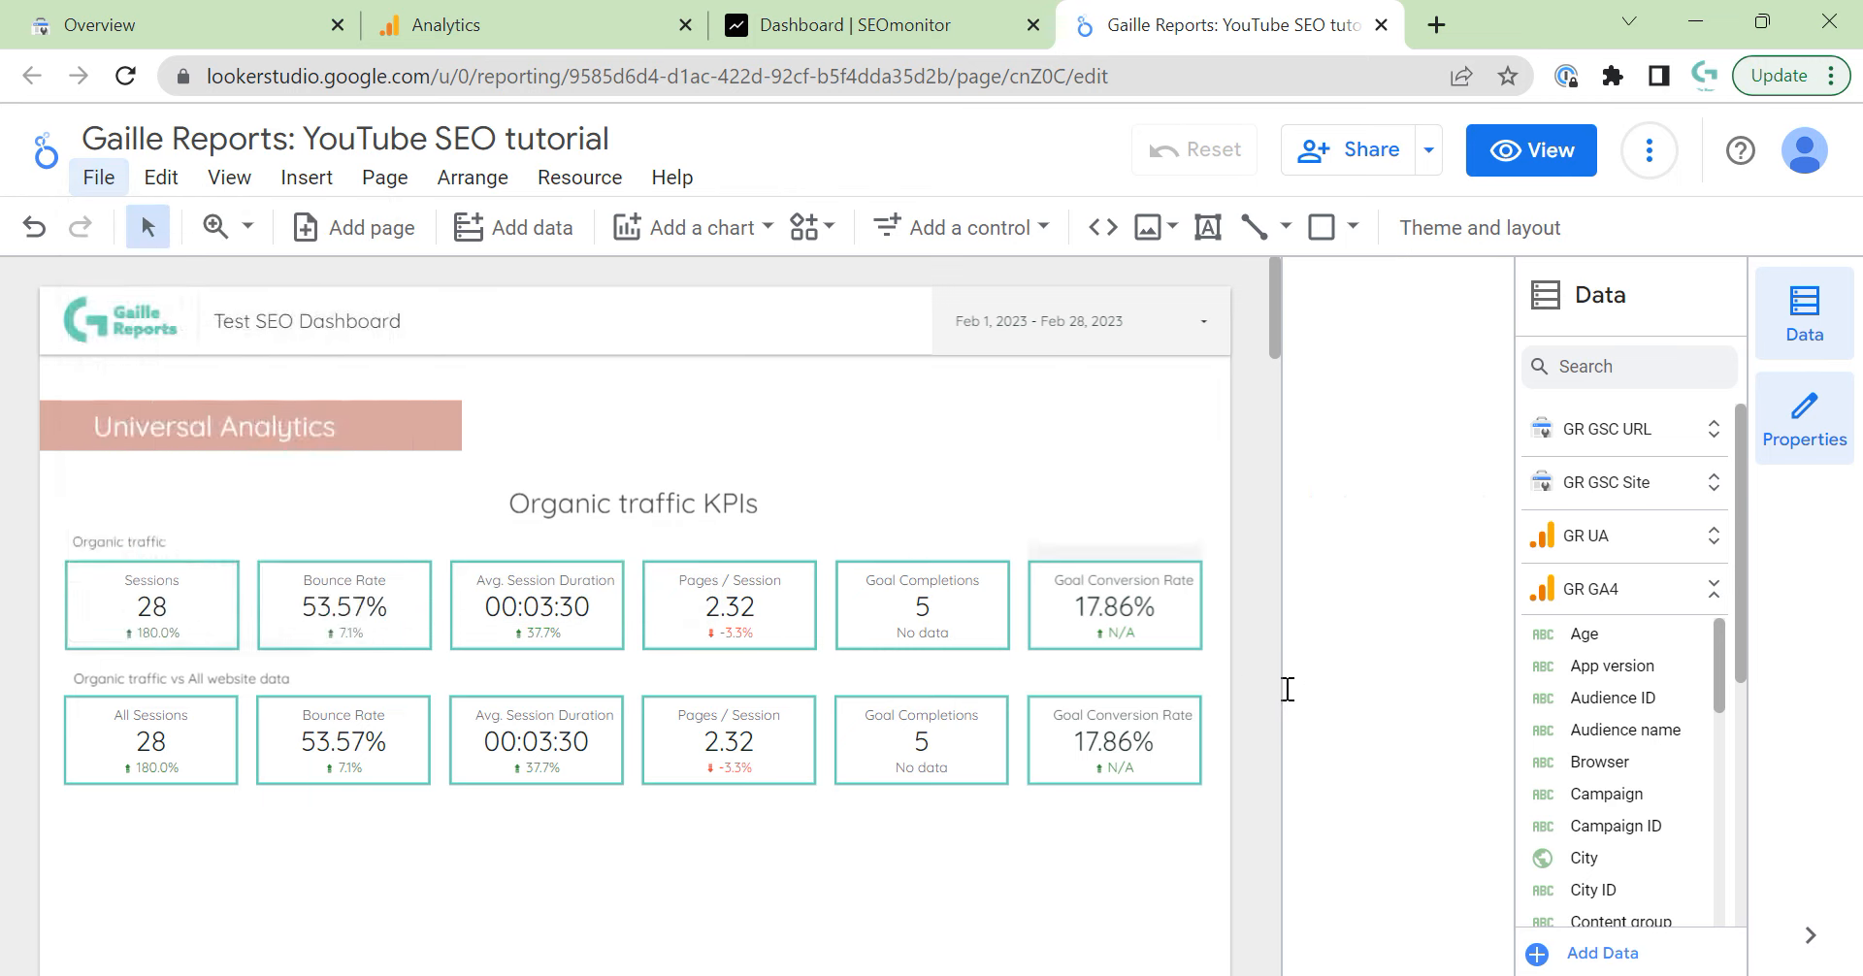
scroll(1340, 788, "down", 4)
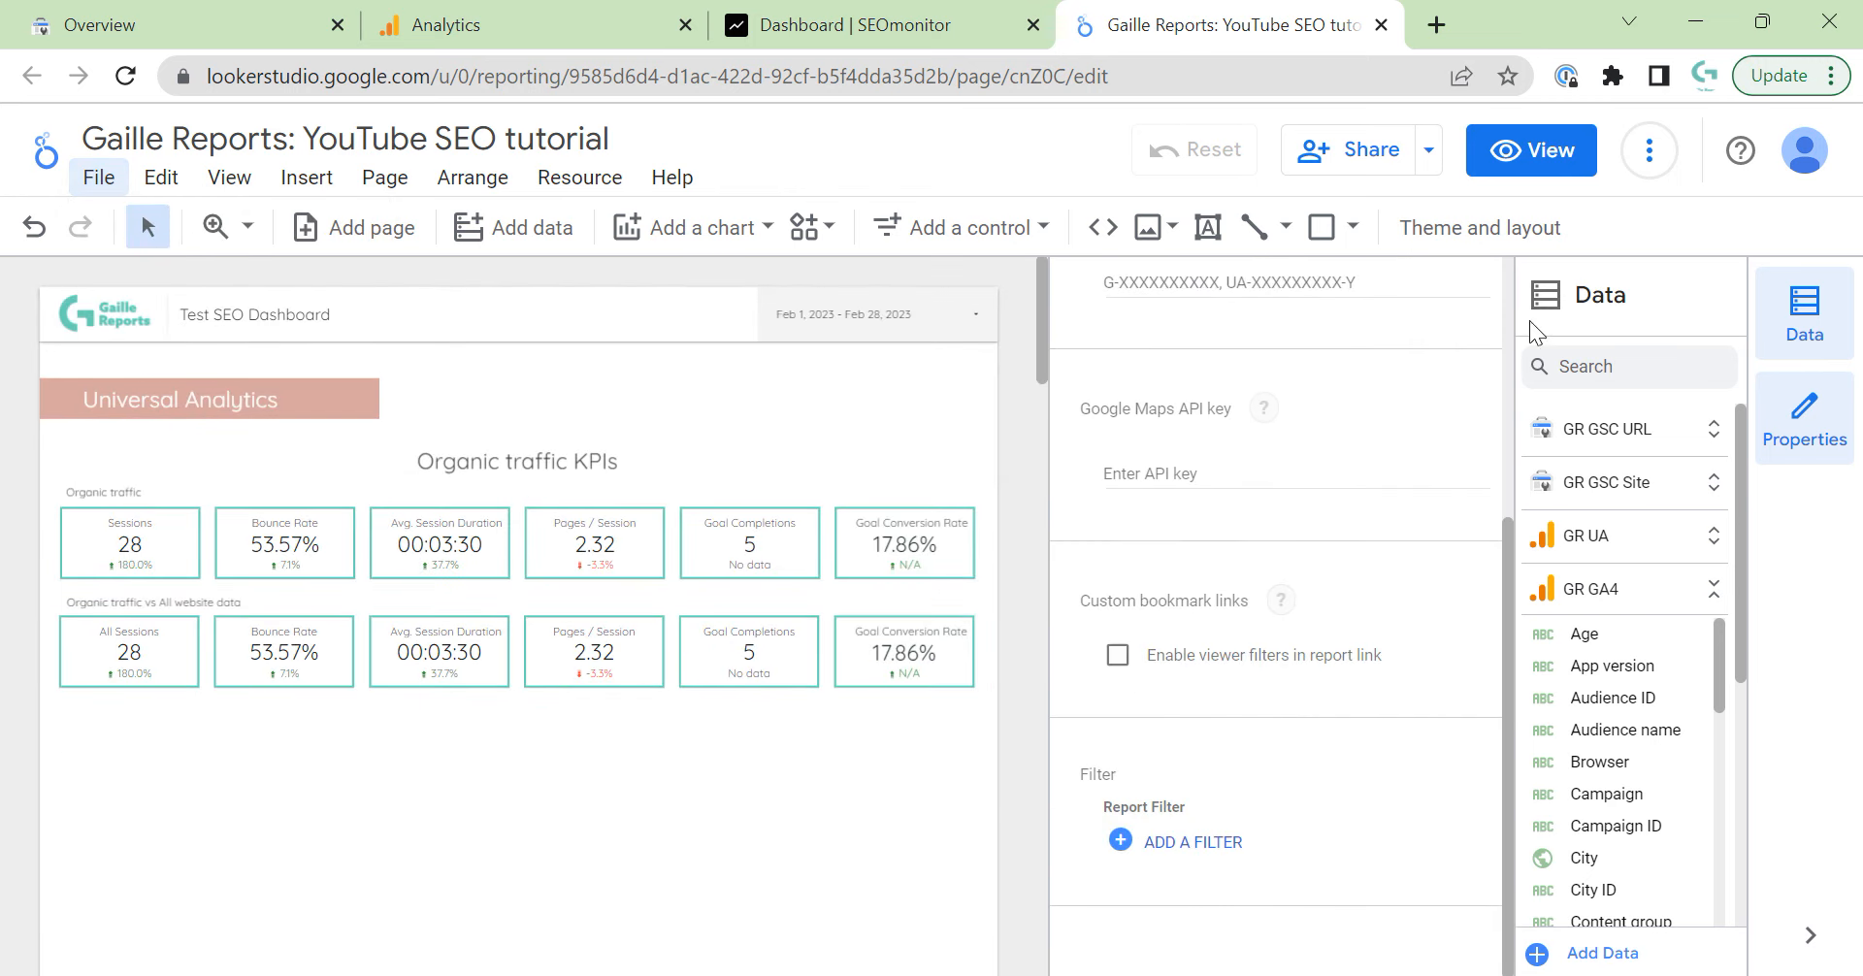
Switch the All Sessions scorecard in the comparison row to the GR UA data source.
left_click(89, 655)
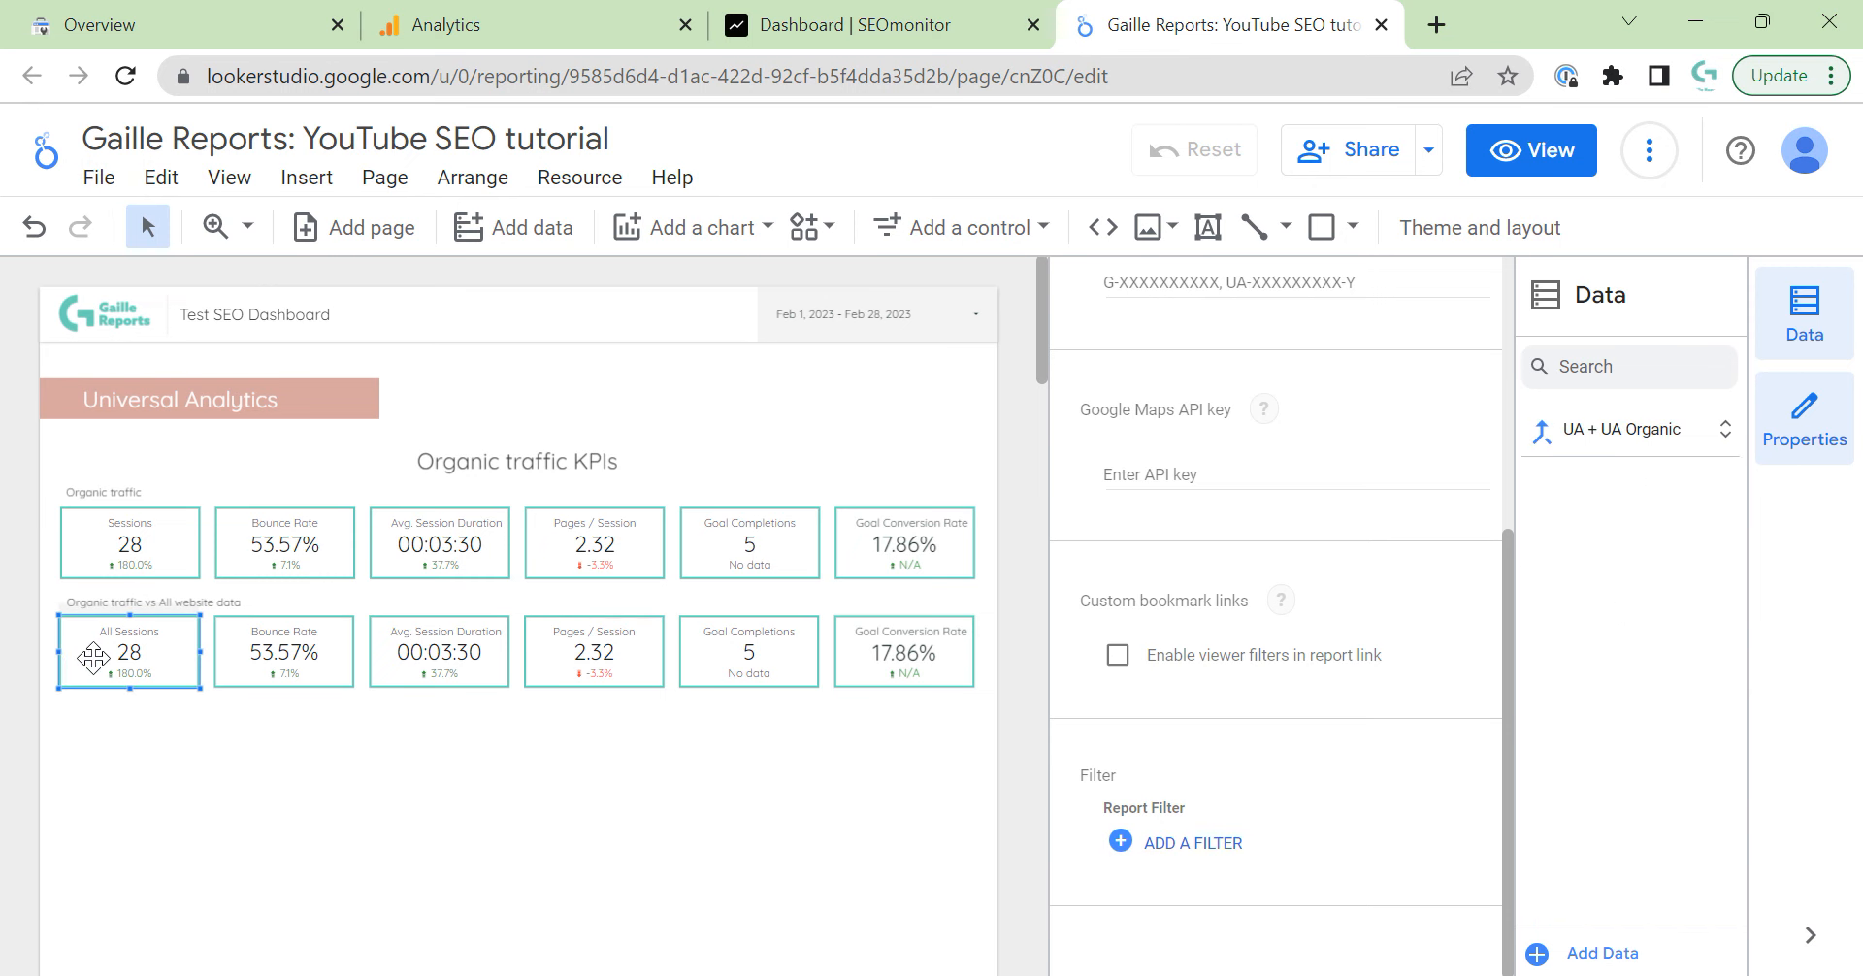
left_click(1832, 408)
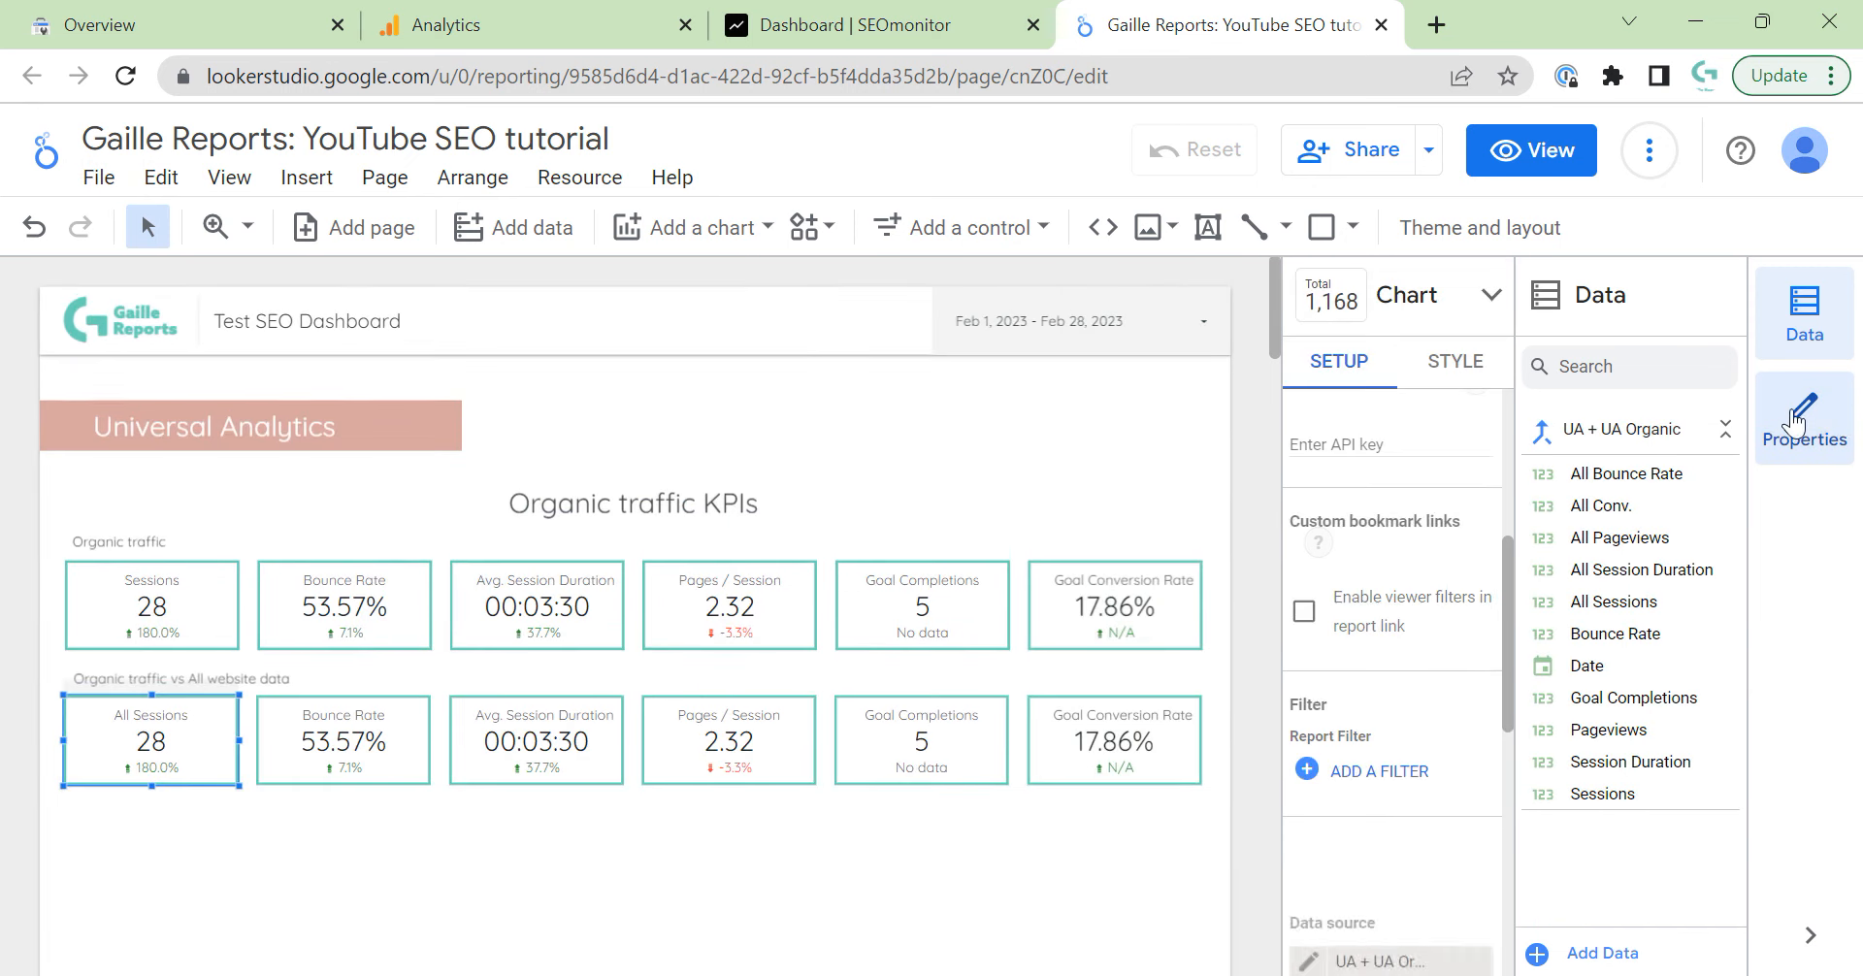
left_click(1414, 461)
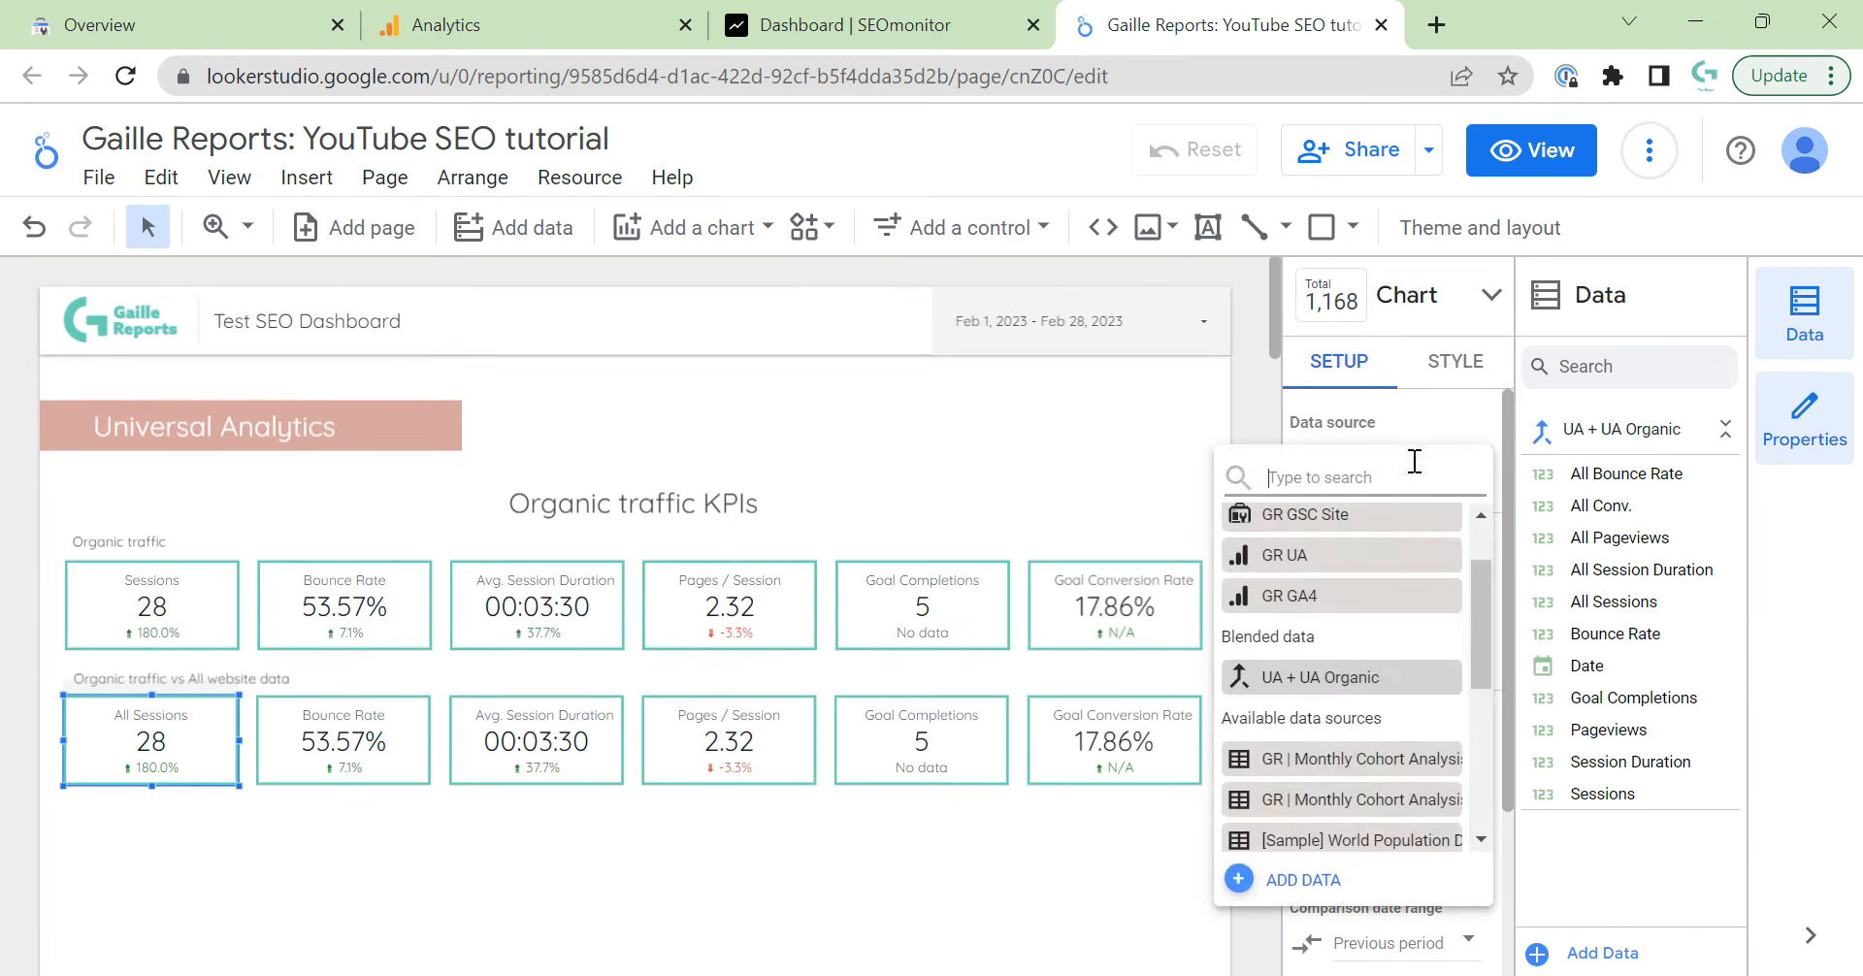
left_click(1290, 556)
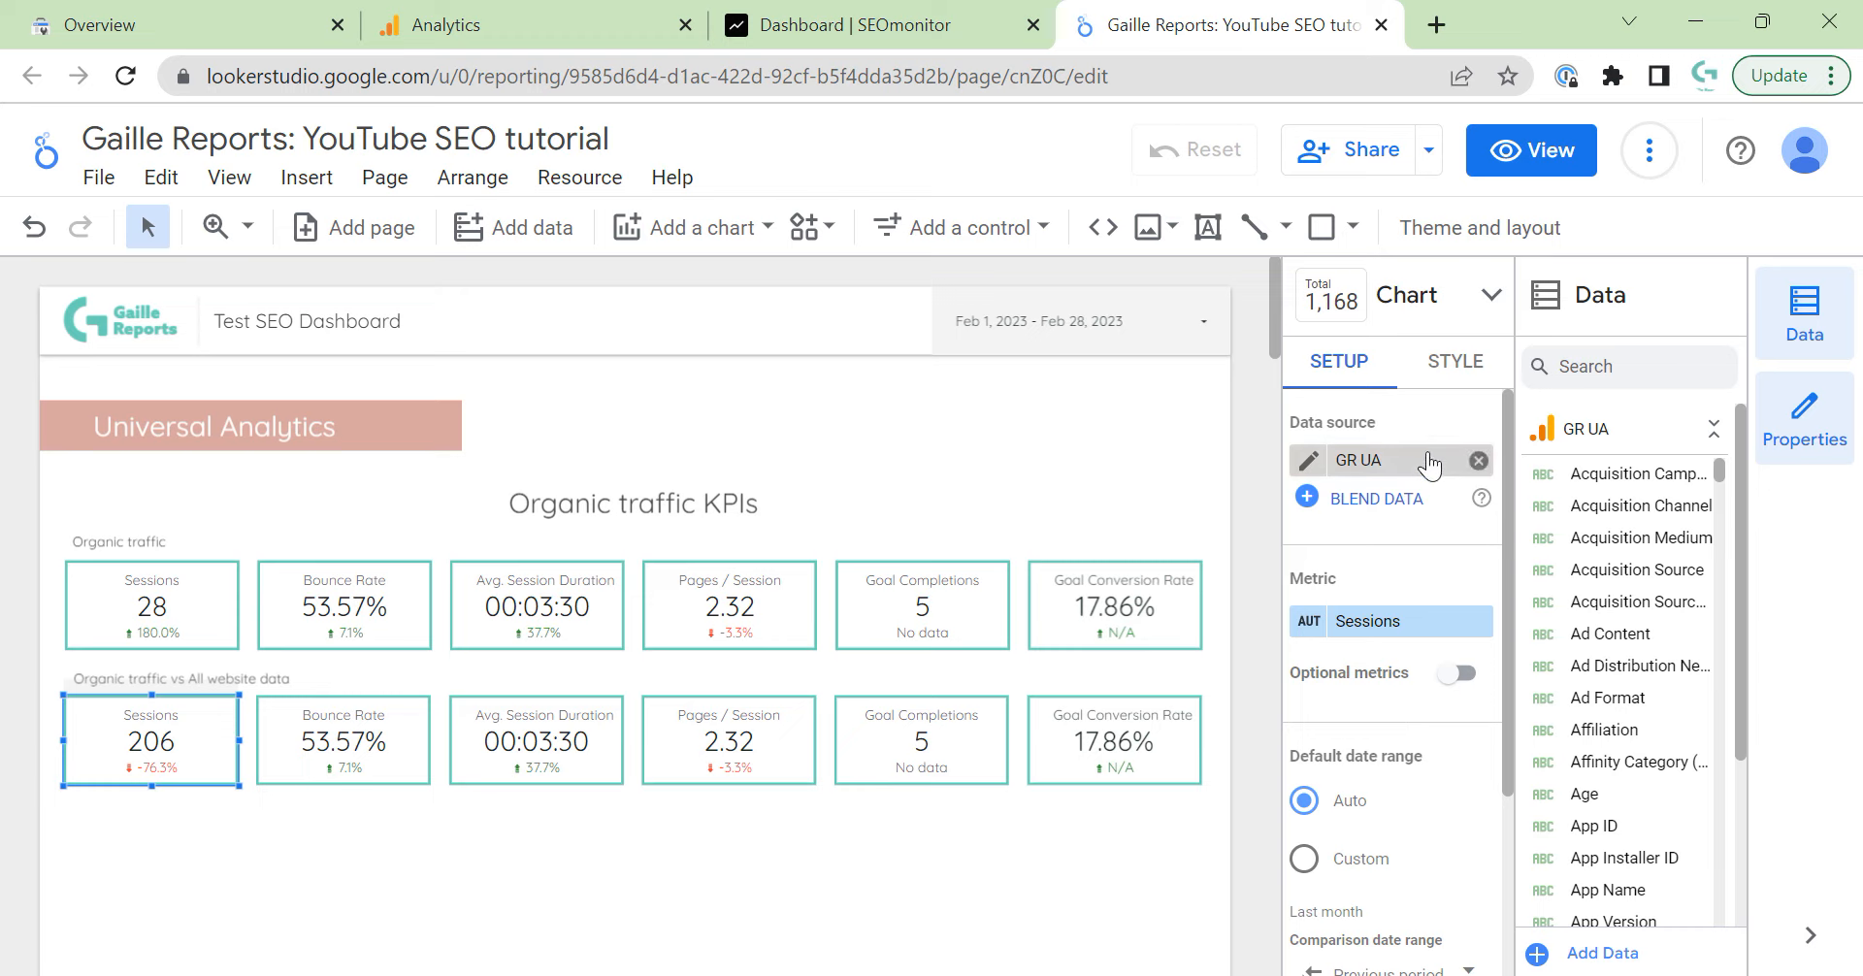
Set the scorecard's data source back to the UA + UA Organic blend and check its setup options.
left_click(1397, 461)
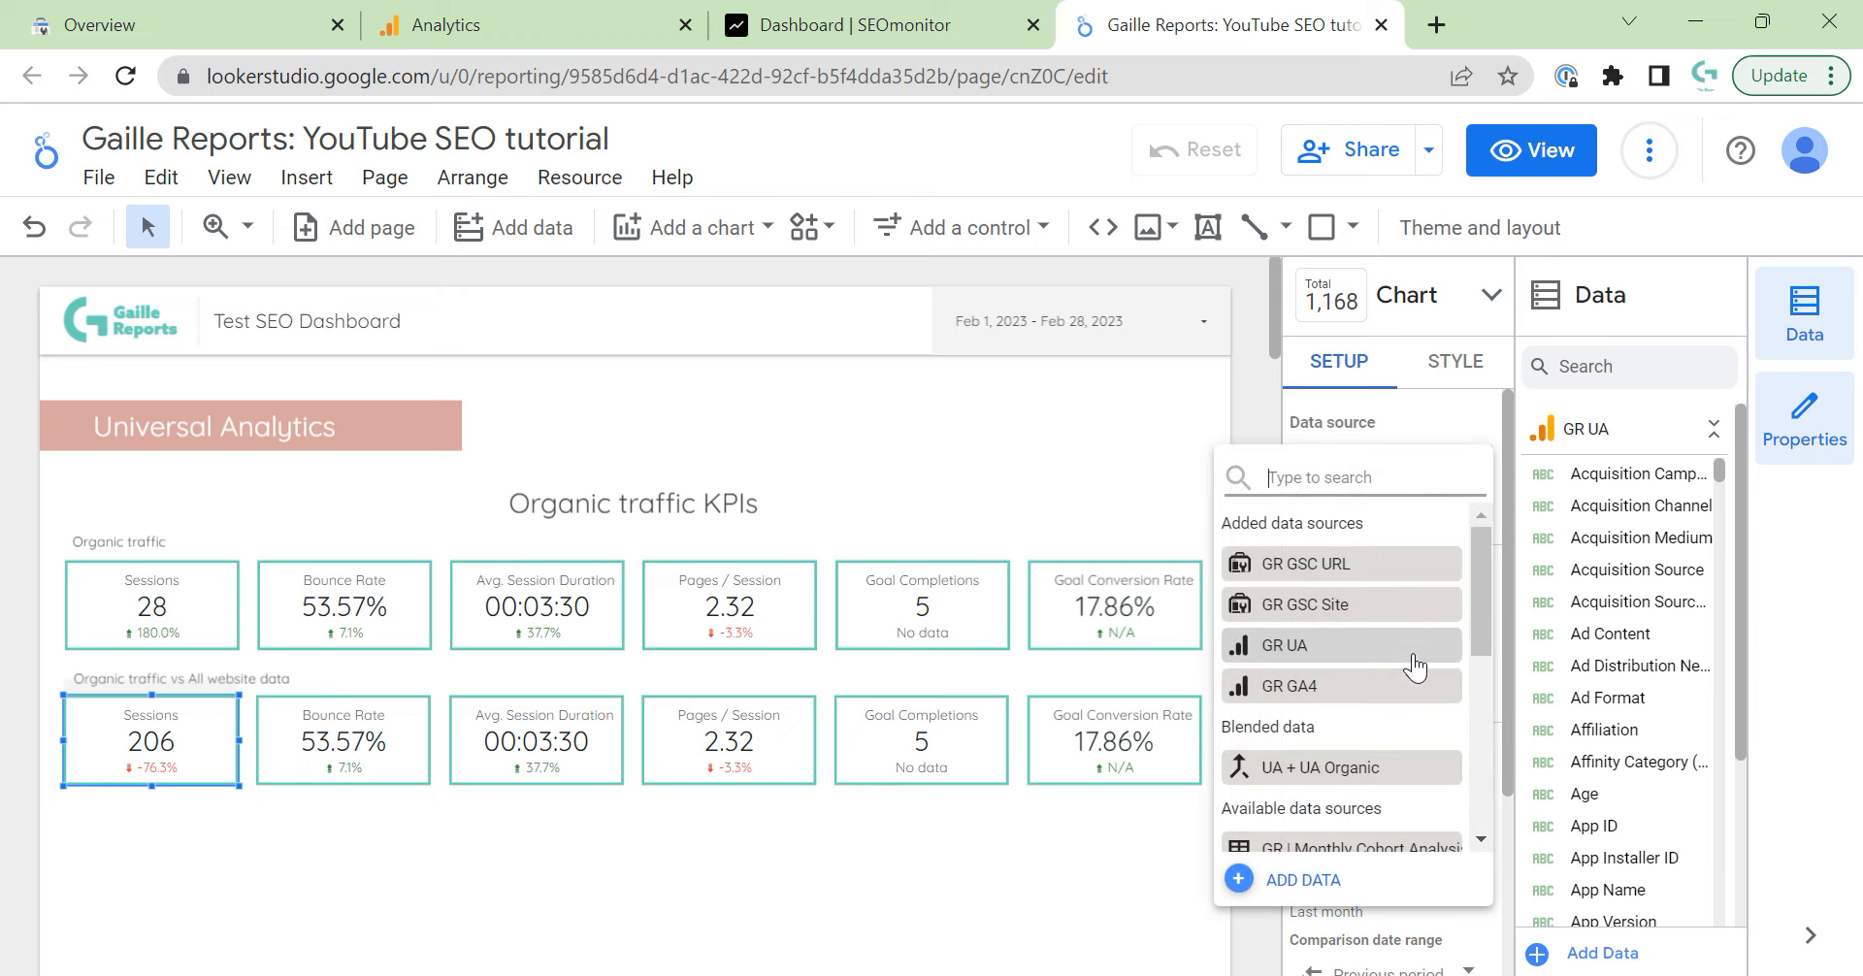
scroll(1417, 650, "down", 5)
scroll(1406, 673, "up", 5)
left_click(1359, 763)
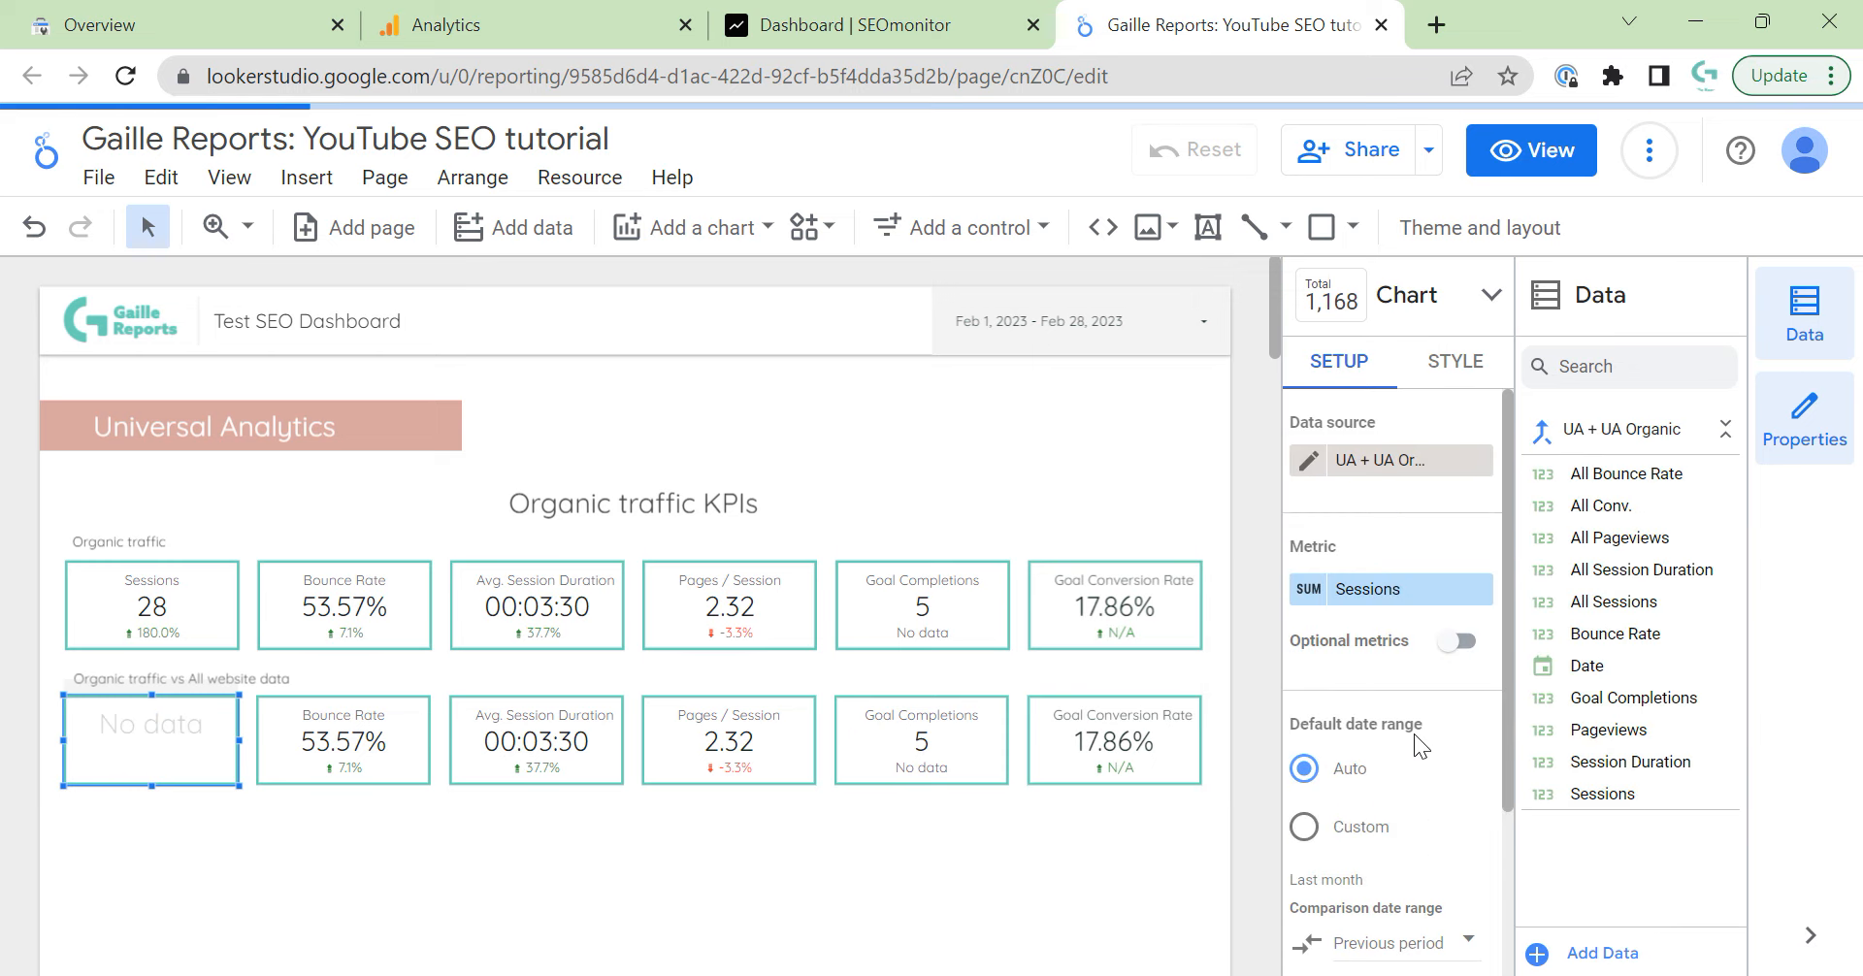
scroll(1413, 734, "down", 2)
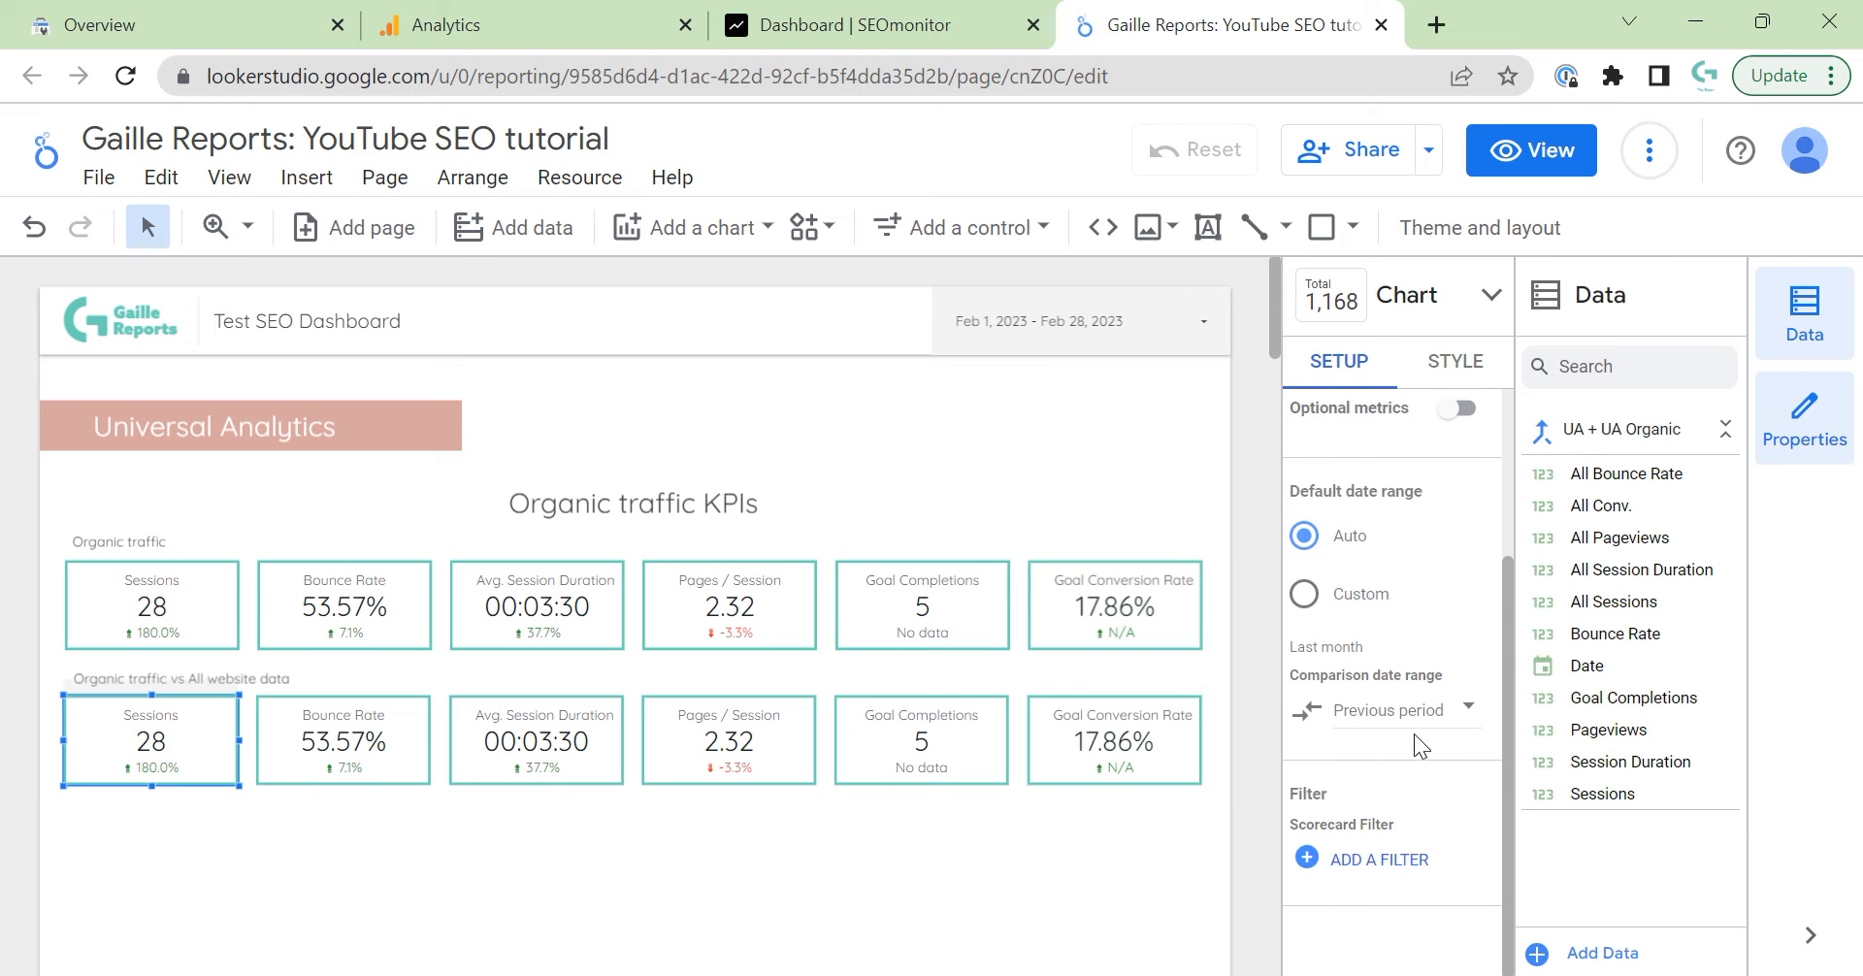
scroll(1409, 679, "up", 3)
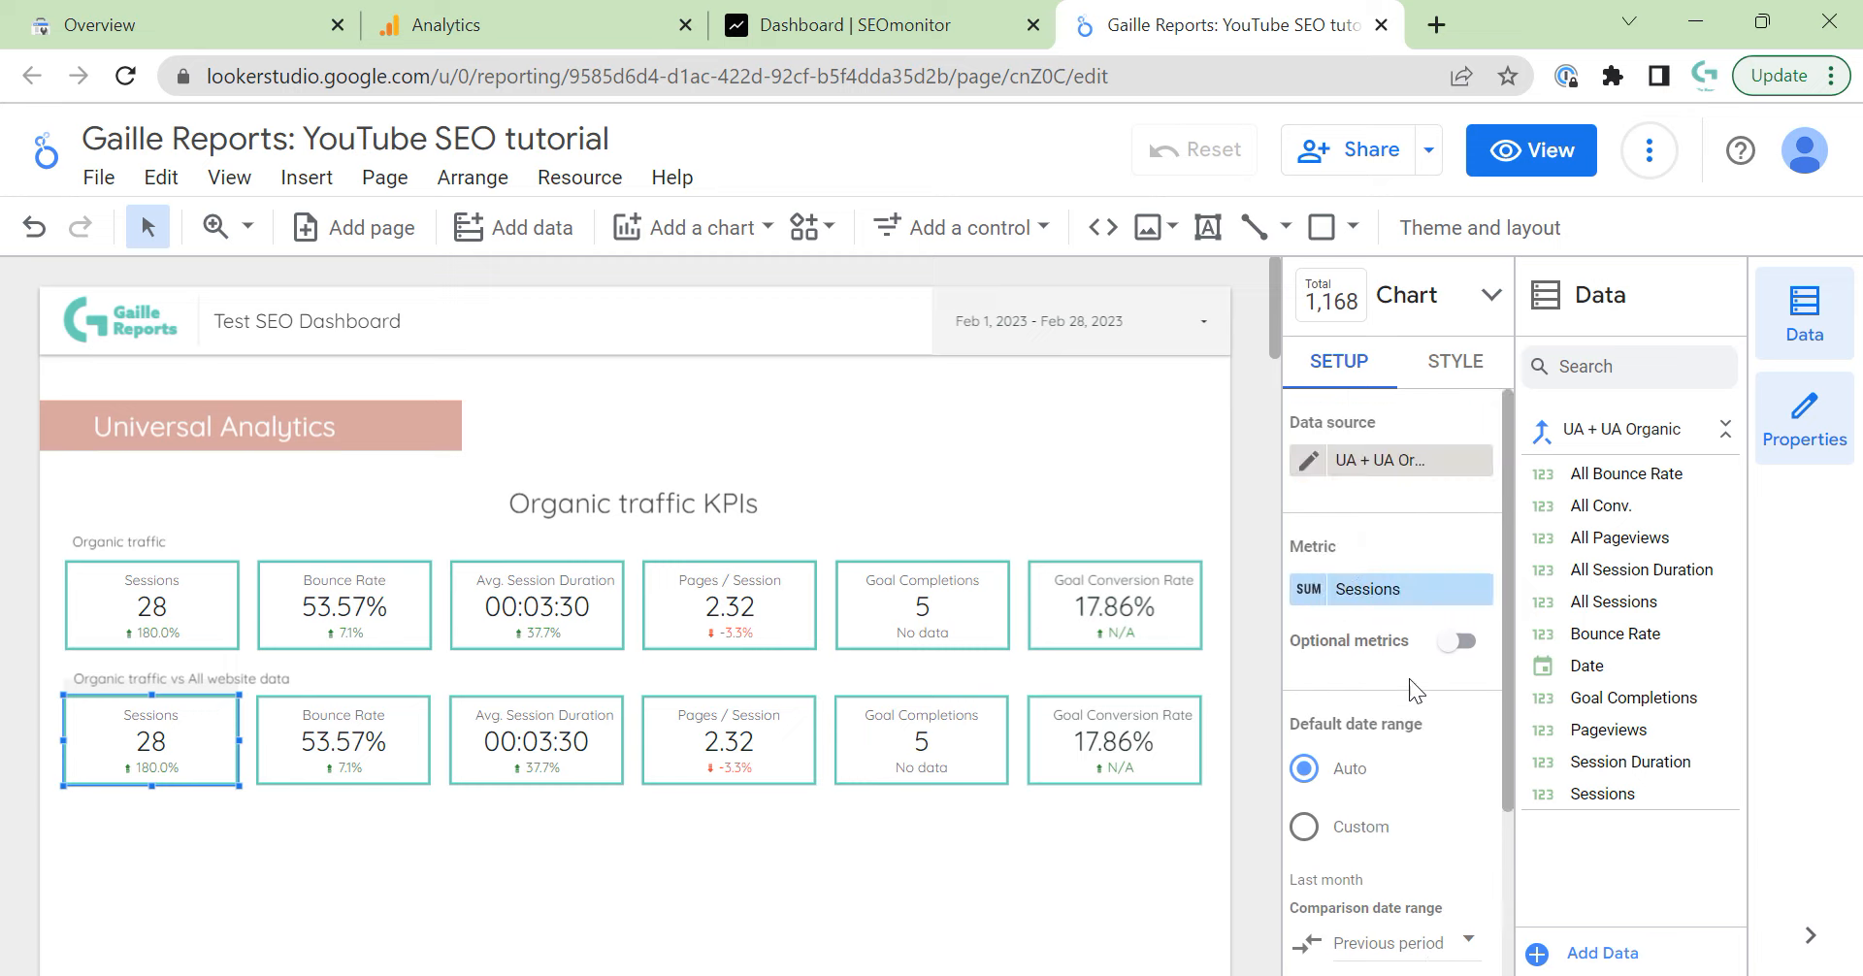
Replace the Sessions metric of the blended scorecard with All Sessions.
left_click(1387, 584)
type("a")
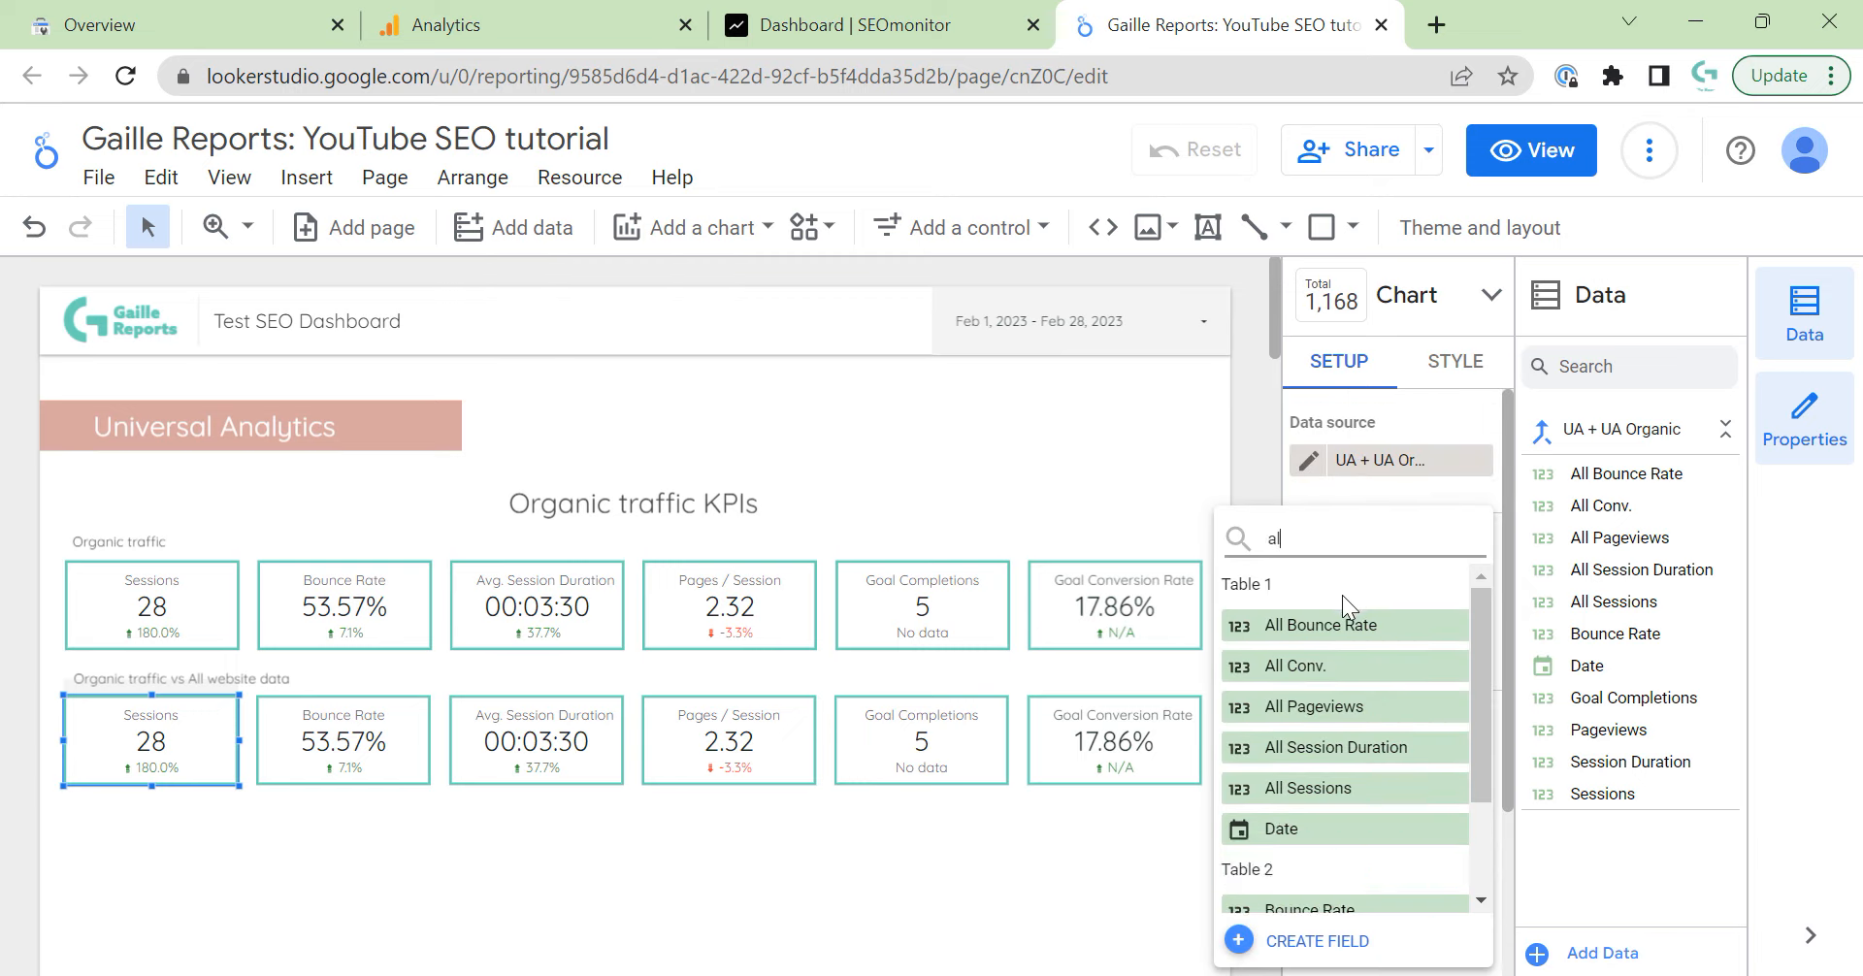
type("l")
left_click(1347, 790)
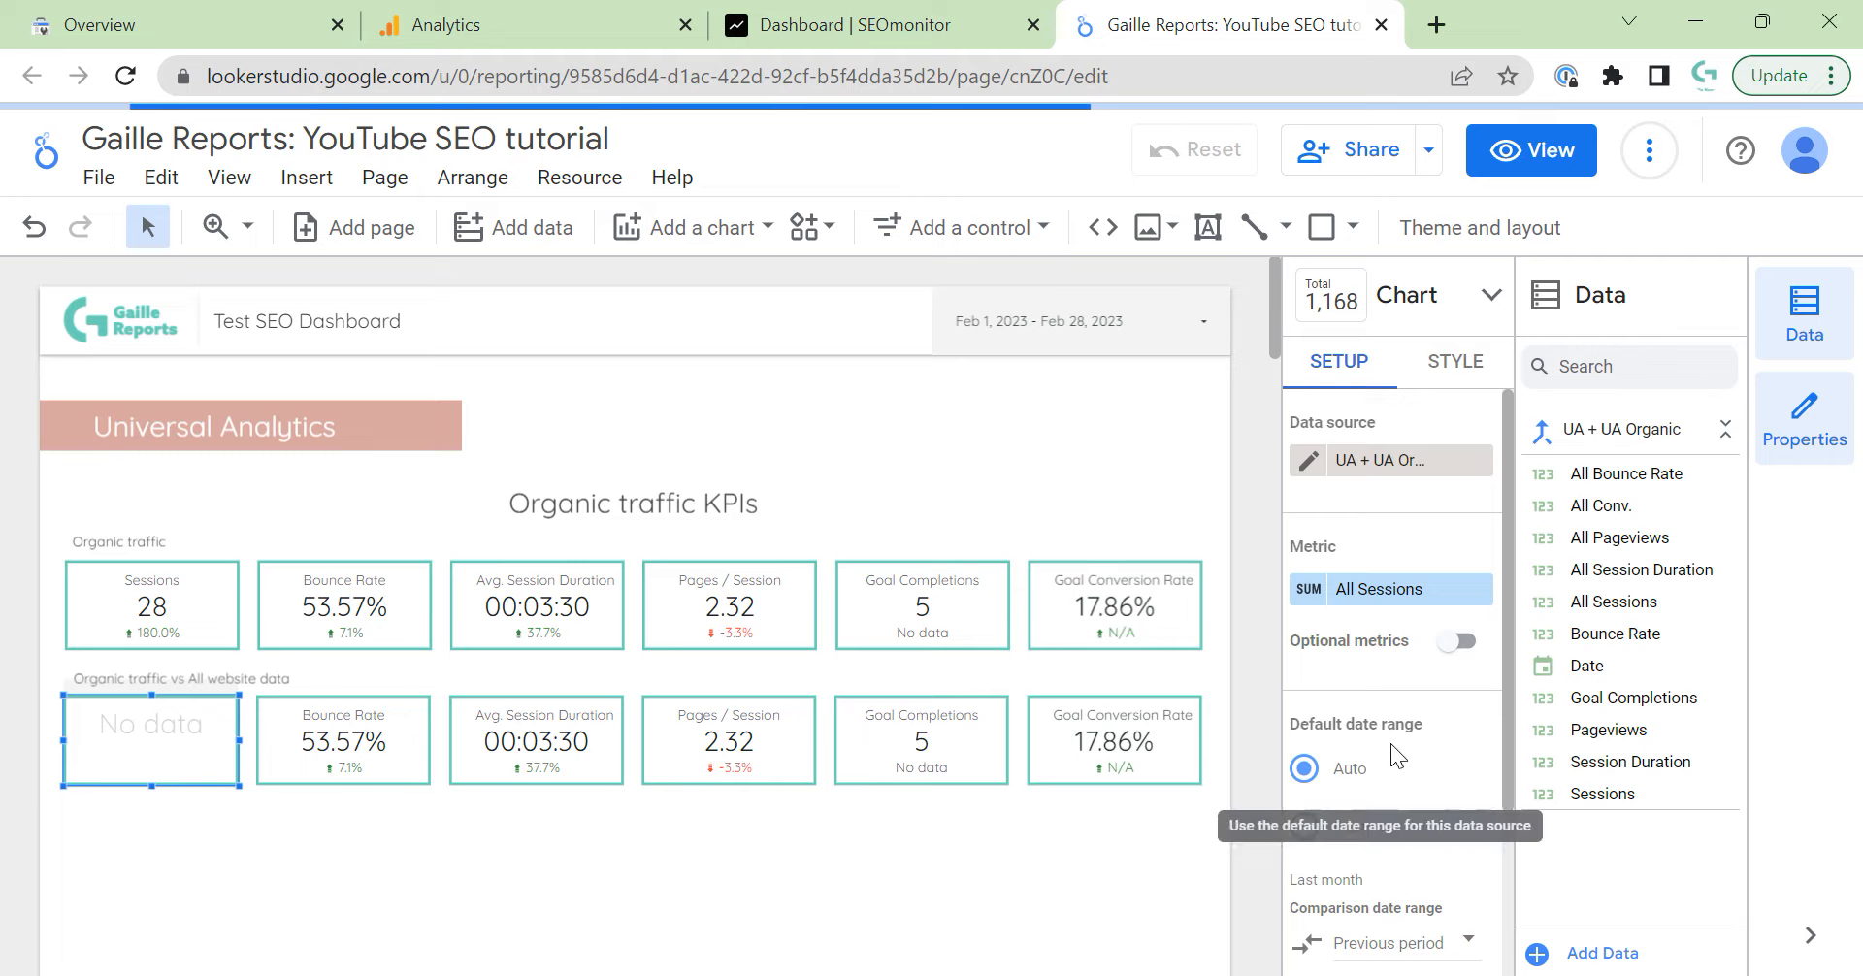
Create a new calculated metric field named "% of all sessions" on the All Sessions scorecard.
left_click(1423, 596)
left_click(1334, 939)
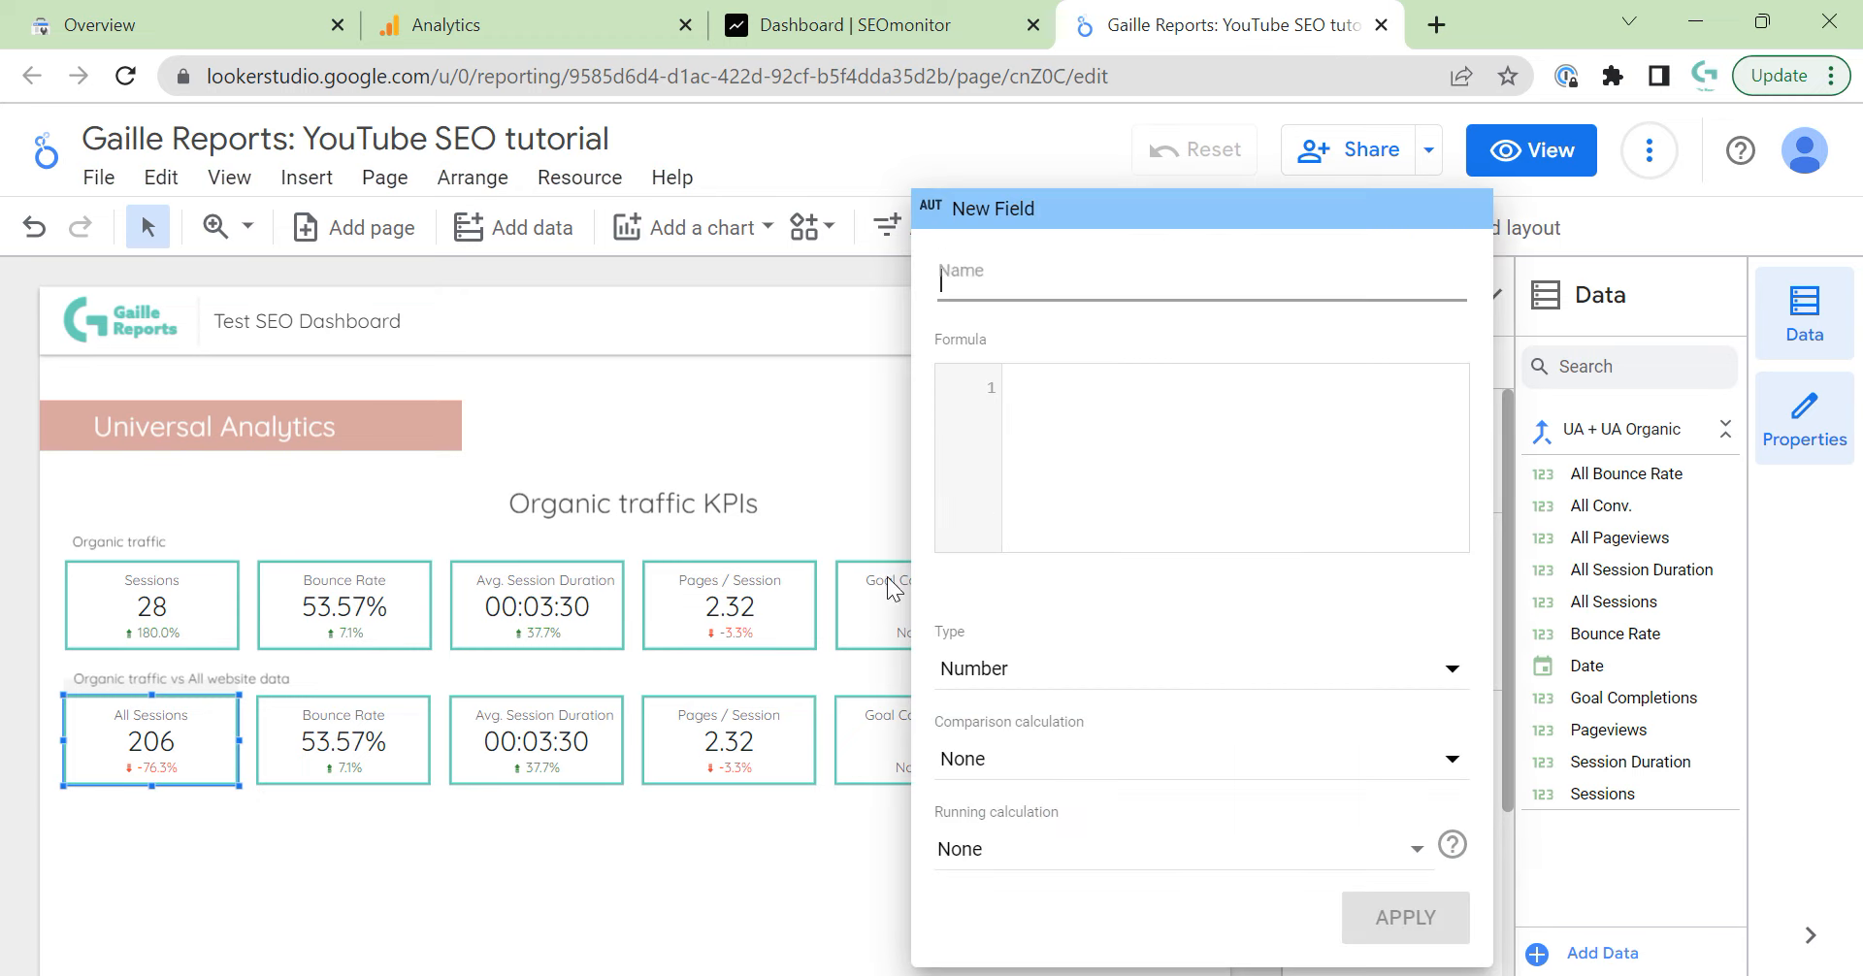
type("%")
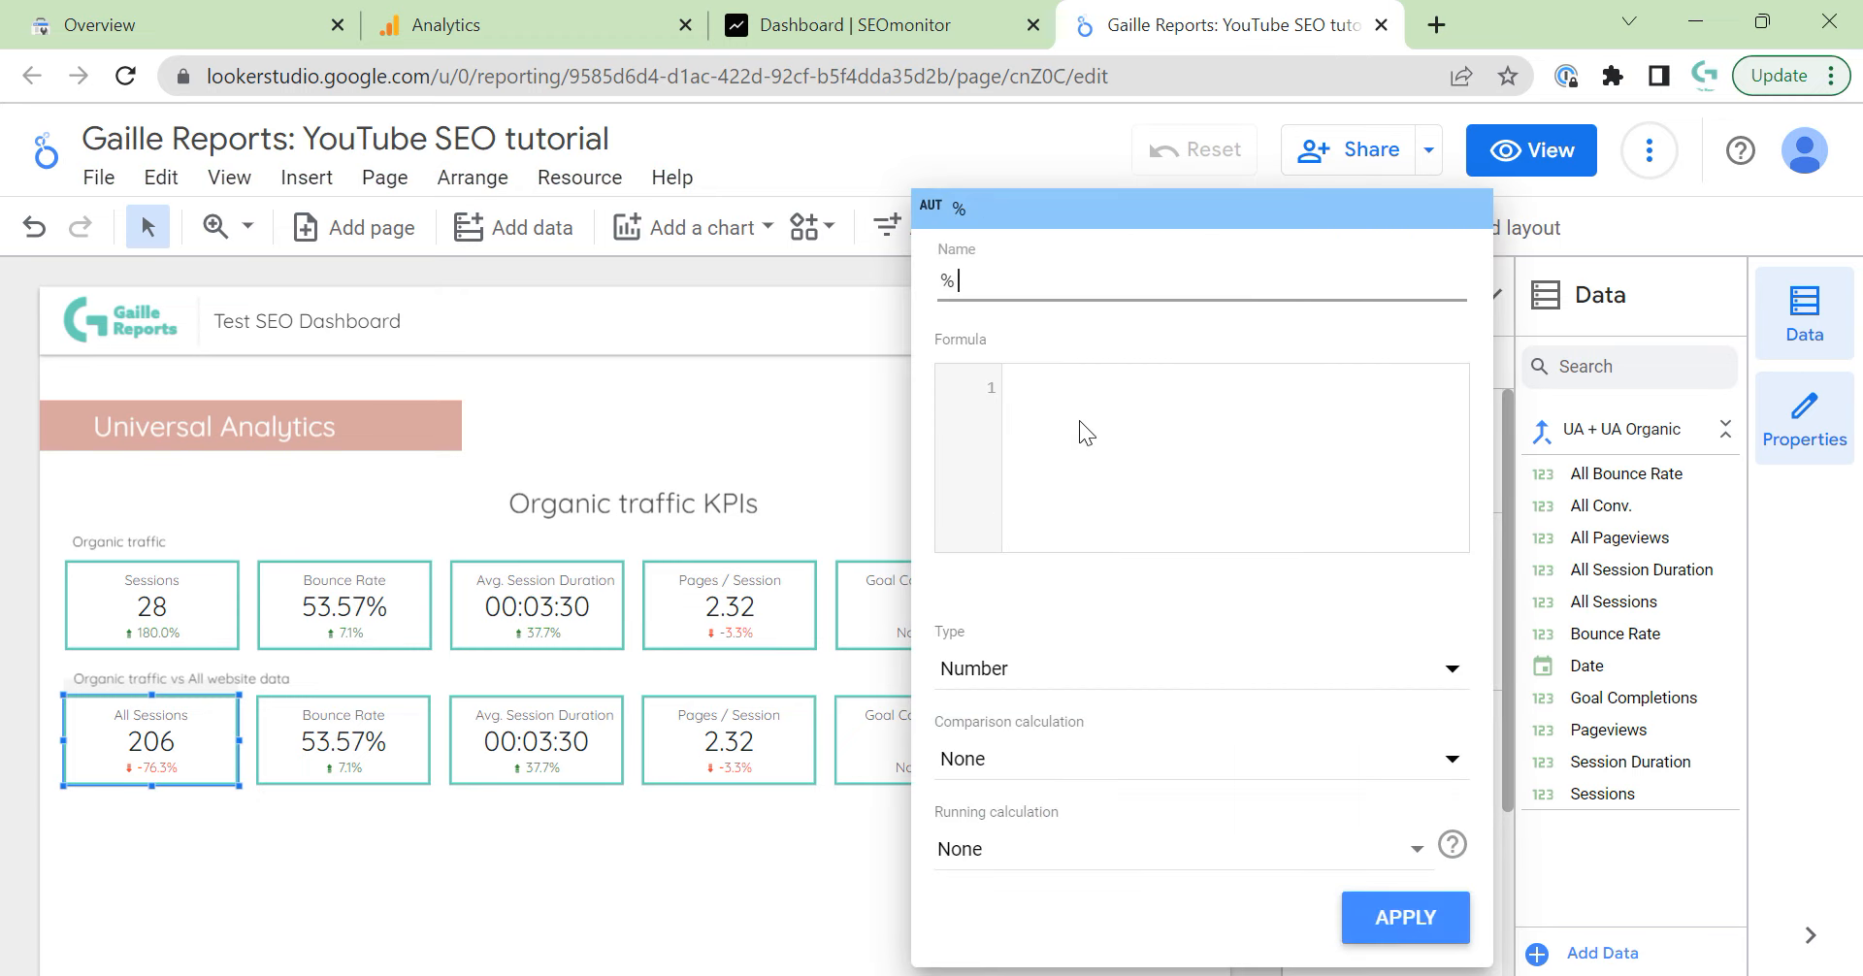
type(" of all sessions")
key("Tab")
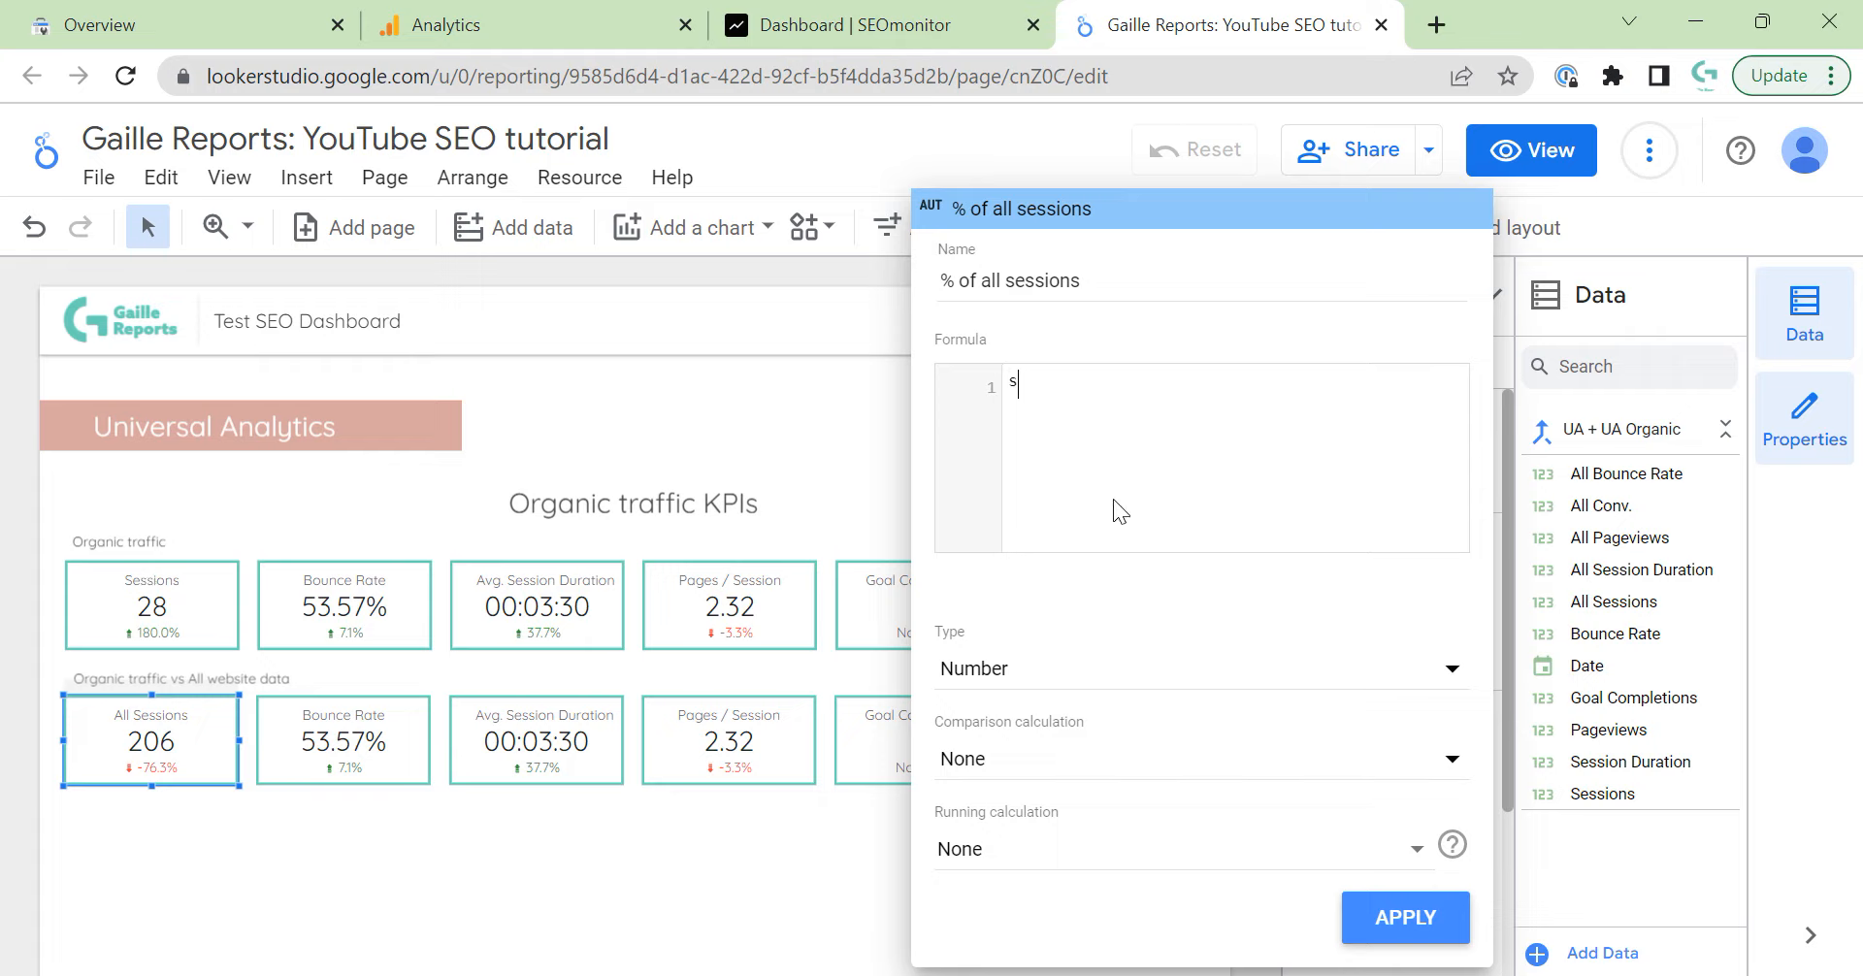
Enter the formula Sessions / All Sessions for the new calculated field.
type("sess")
key("Return")
type("/")
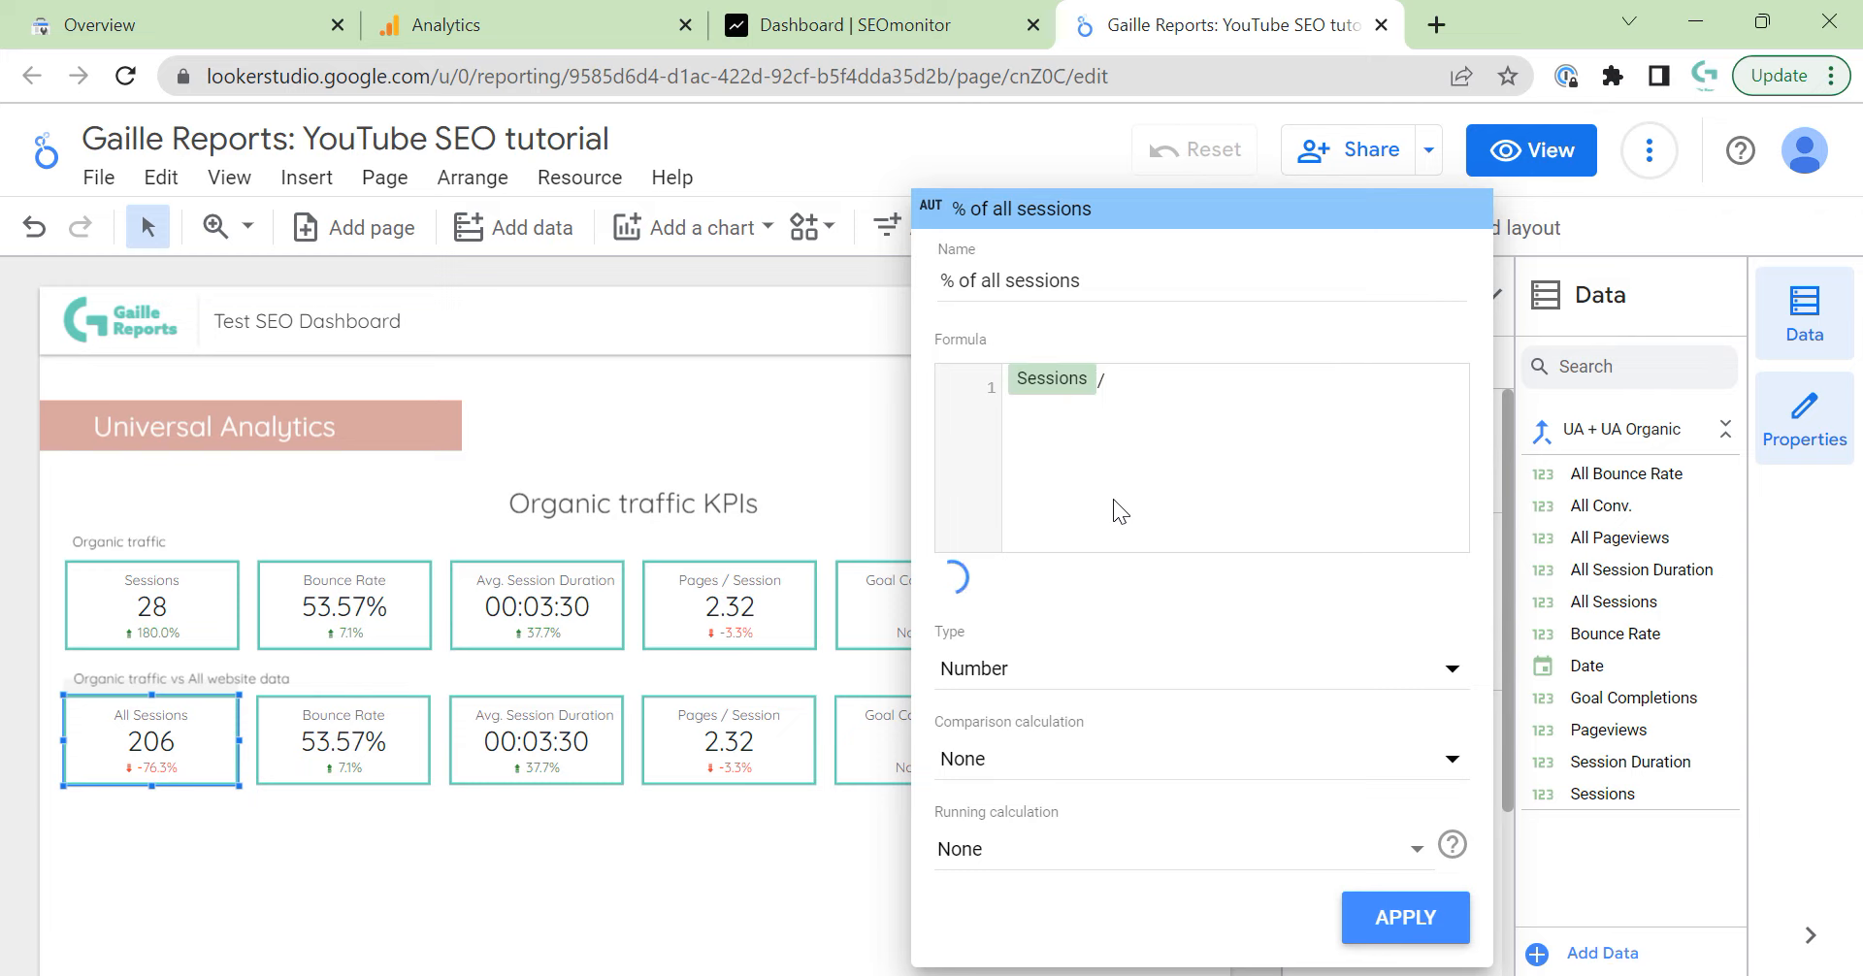
type("all")
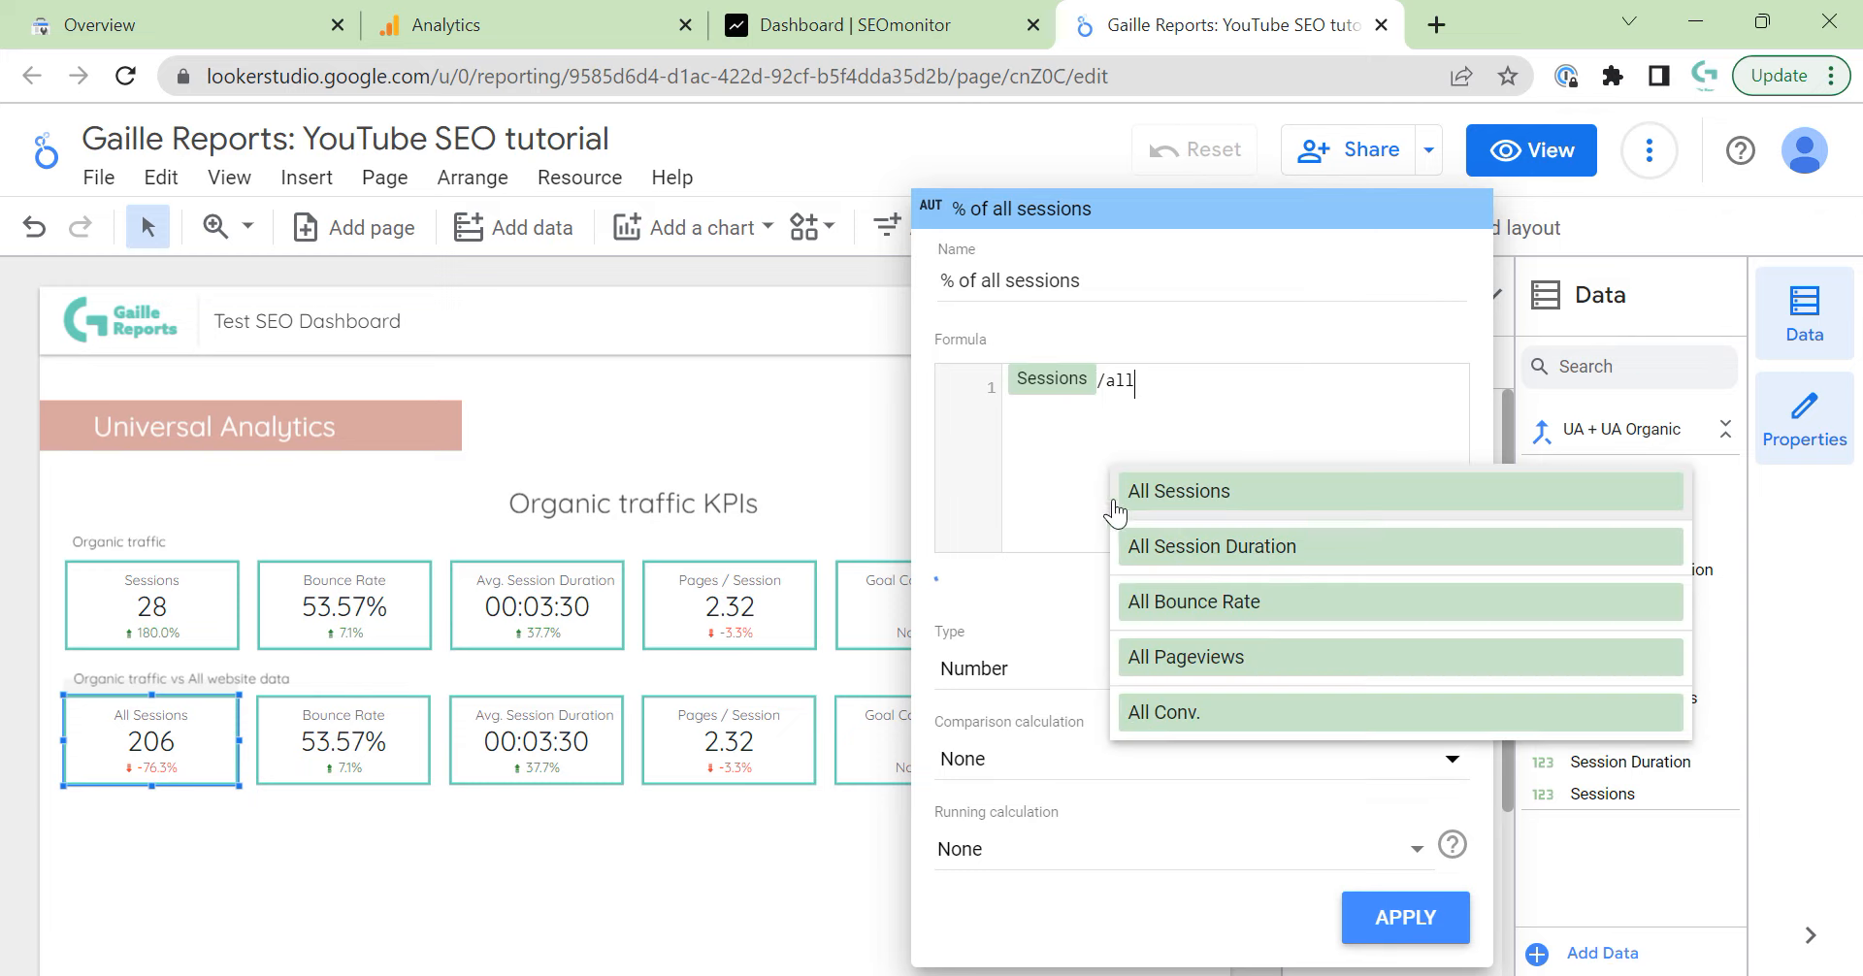
left_click(1182, 504)
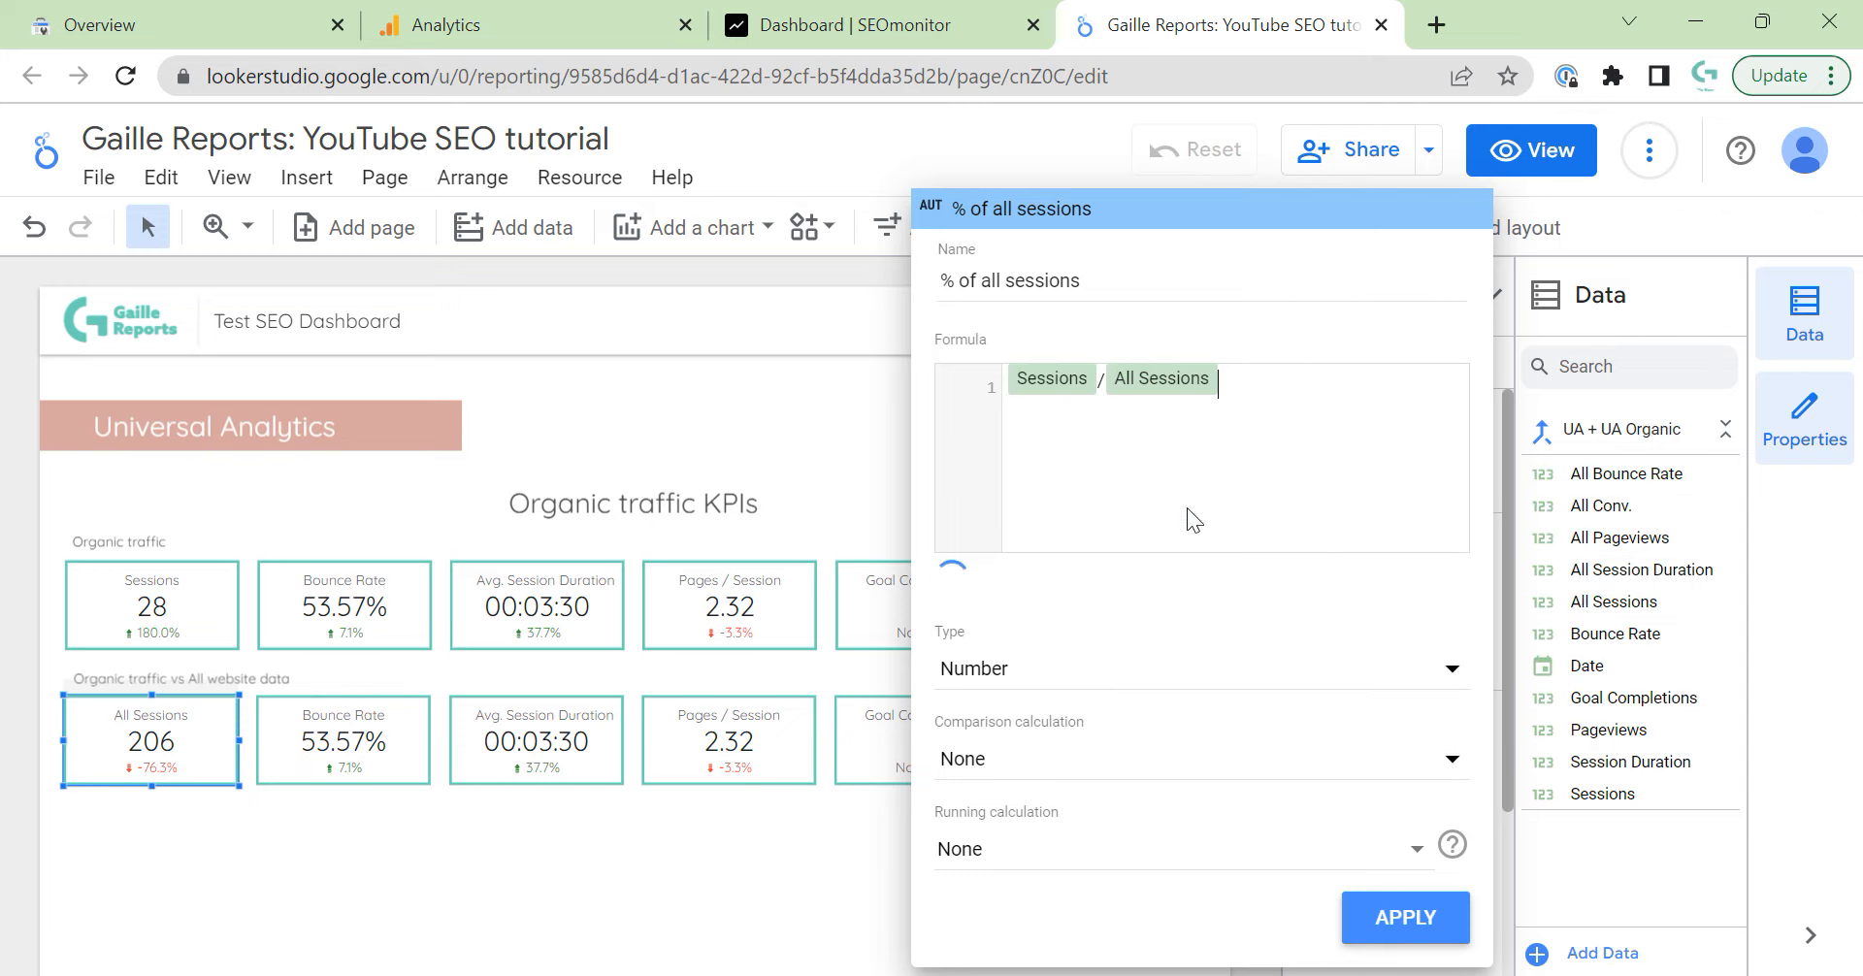
Set the calculated field's type to Percent and apply it to the scorecard.
left_click(1046, 666)
mouse_move(1061, 695)
left_click(656, 752)
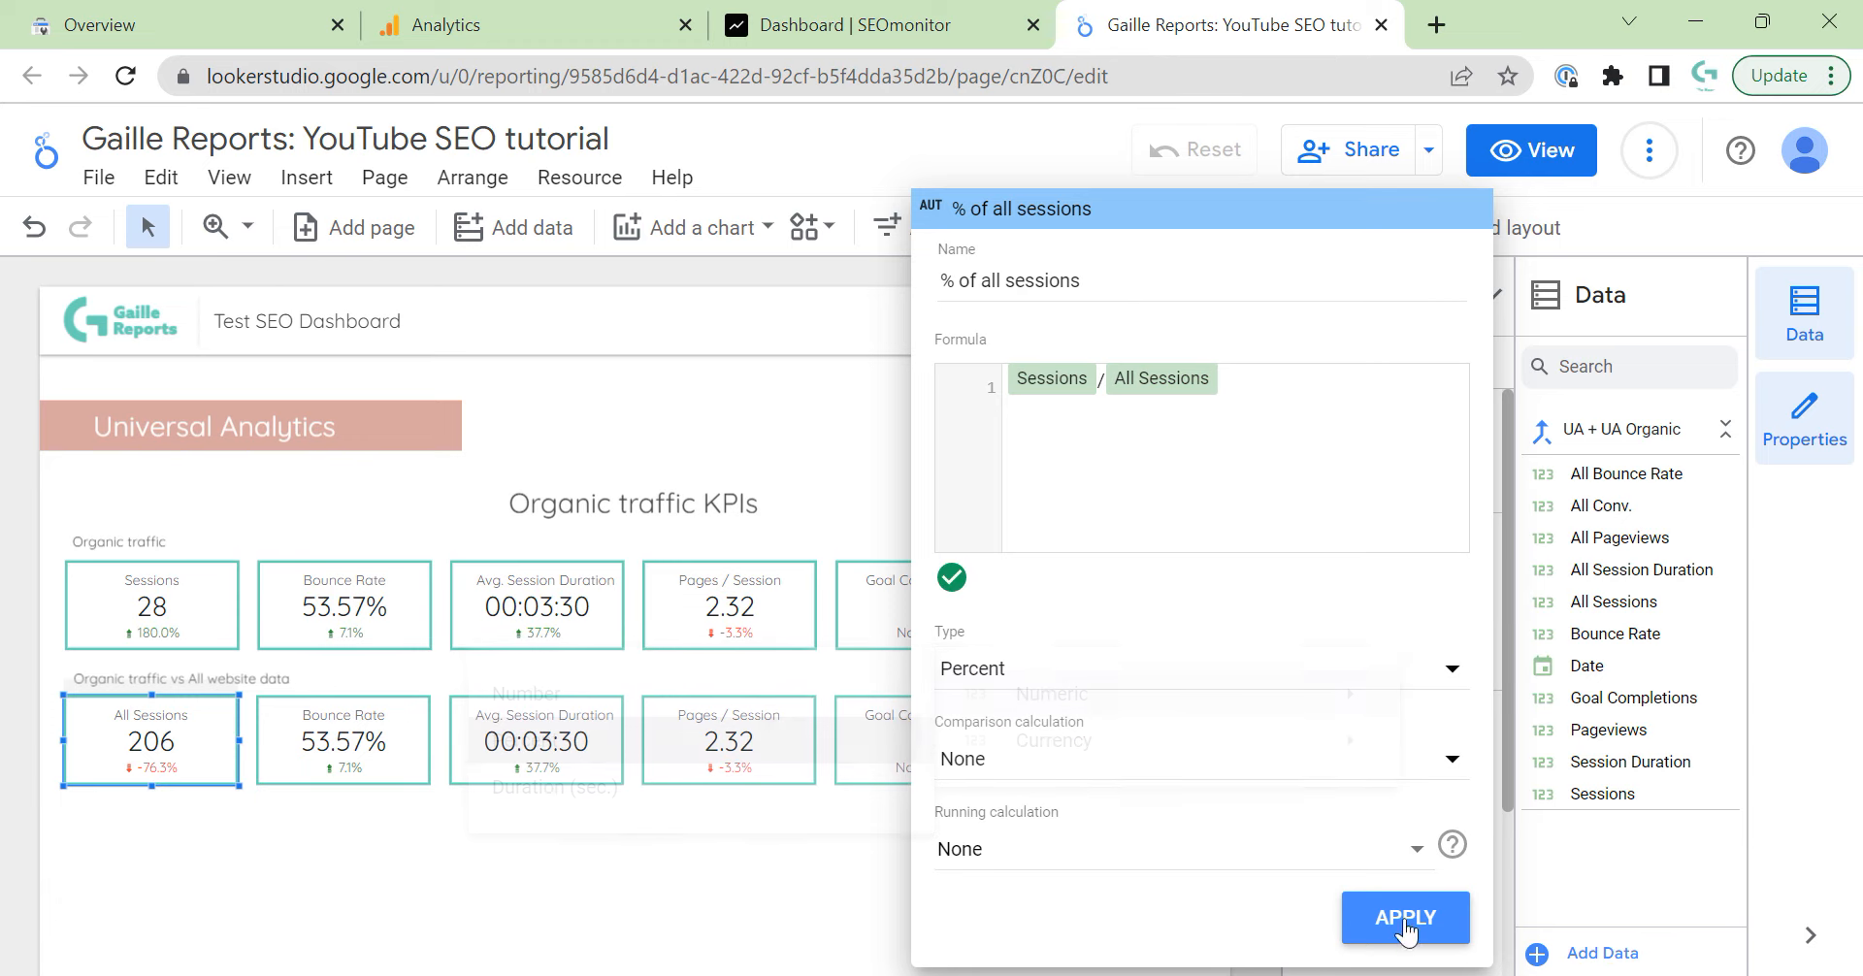
left_click(1405, 916)
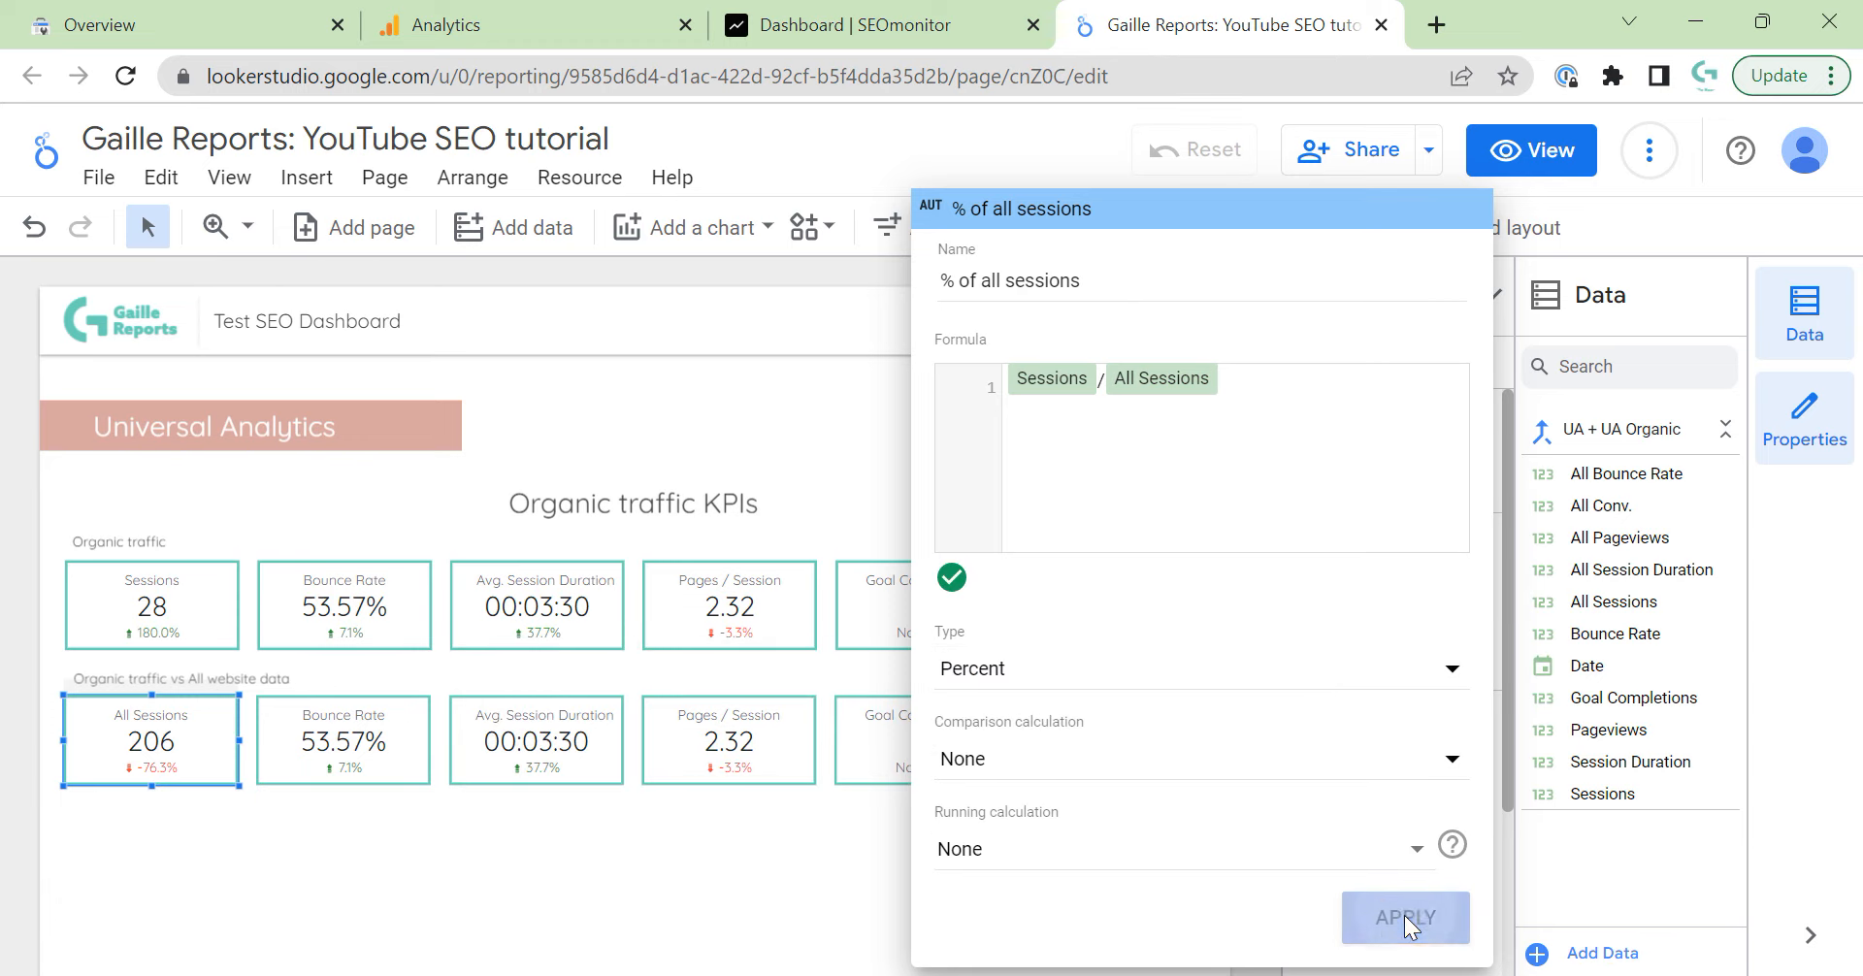
Change the % of all sessions formula to SUM(Sessions)/SUM(All Sessions) and apply it to the scorecard.
left_click(759, 872)
left_click(1310, 589)
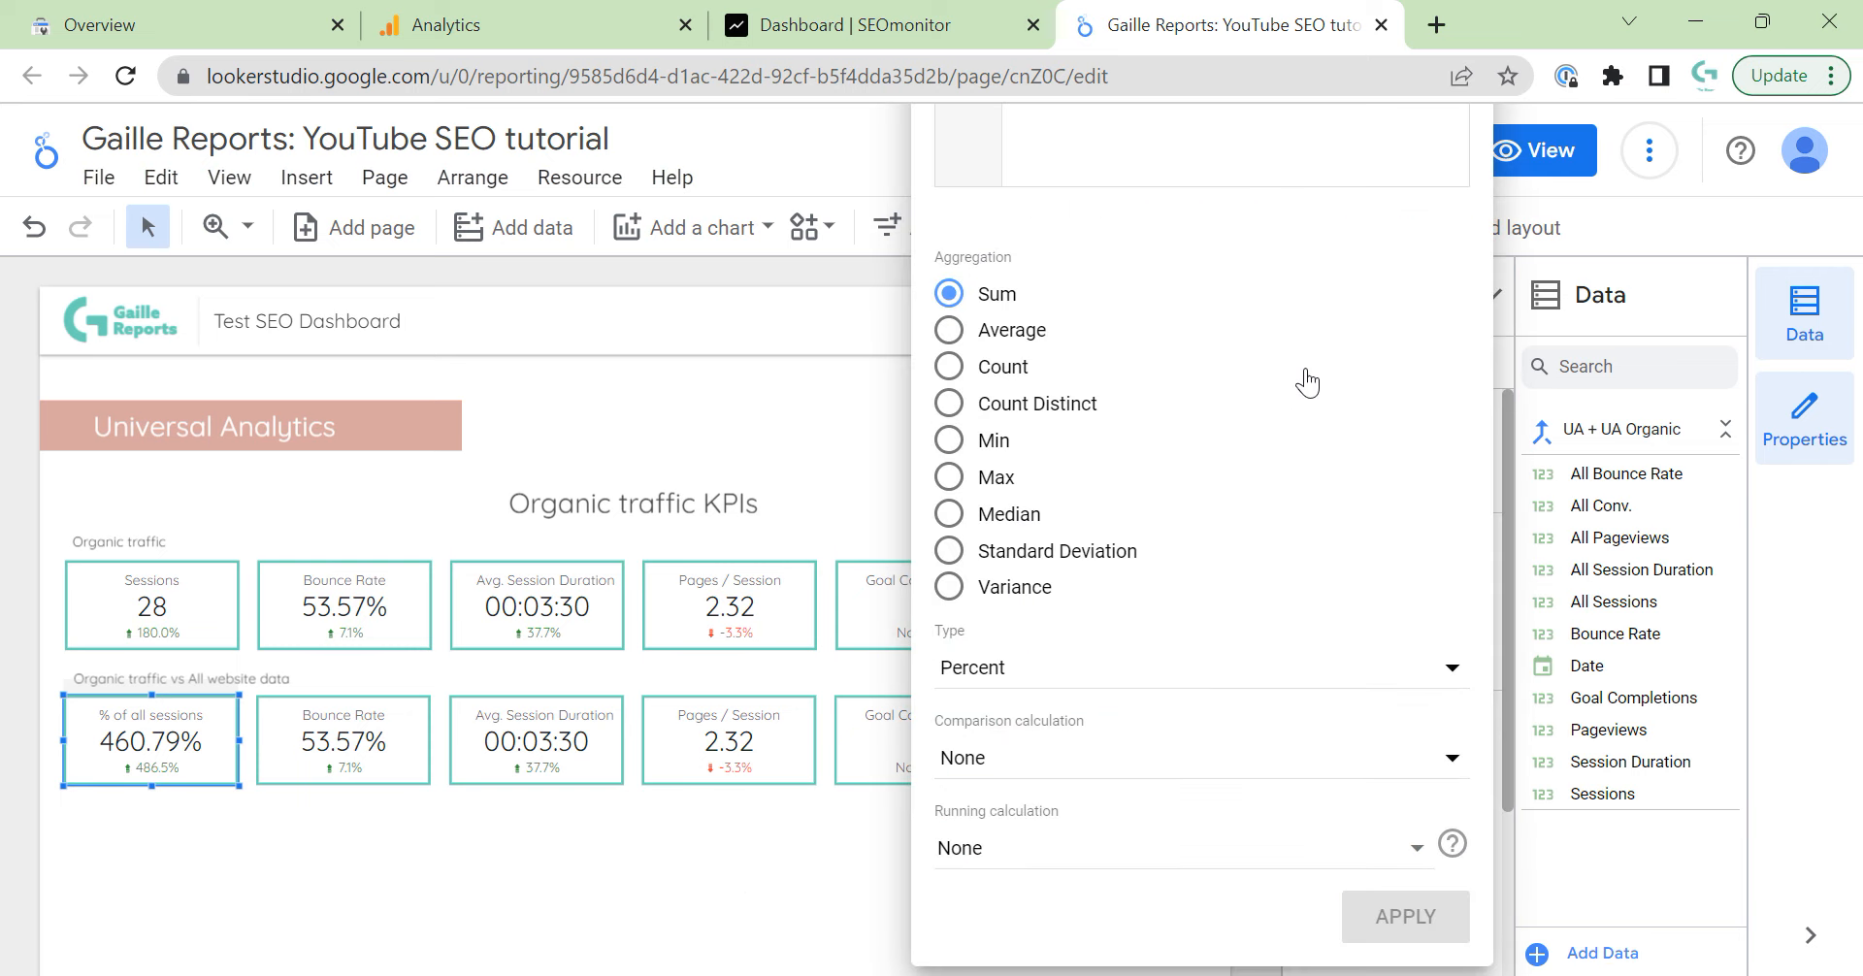
key("ctrl+minus")
key("ctrl+minus")
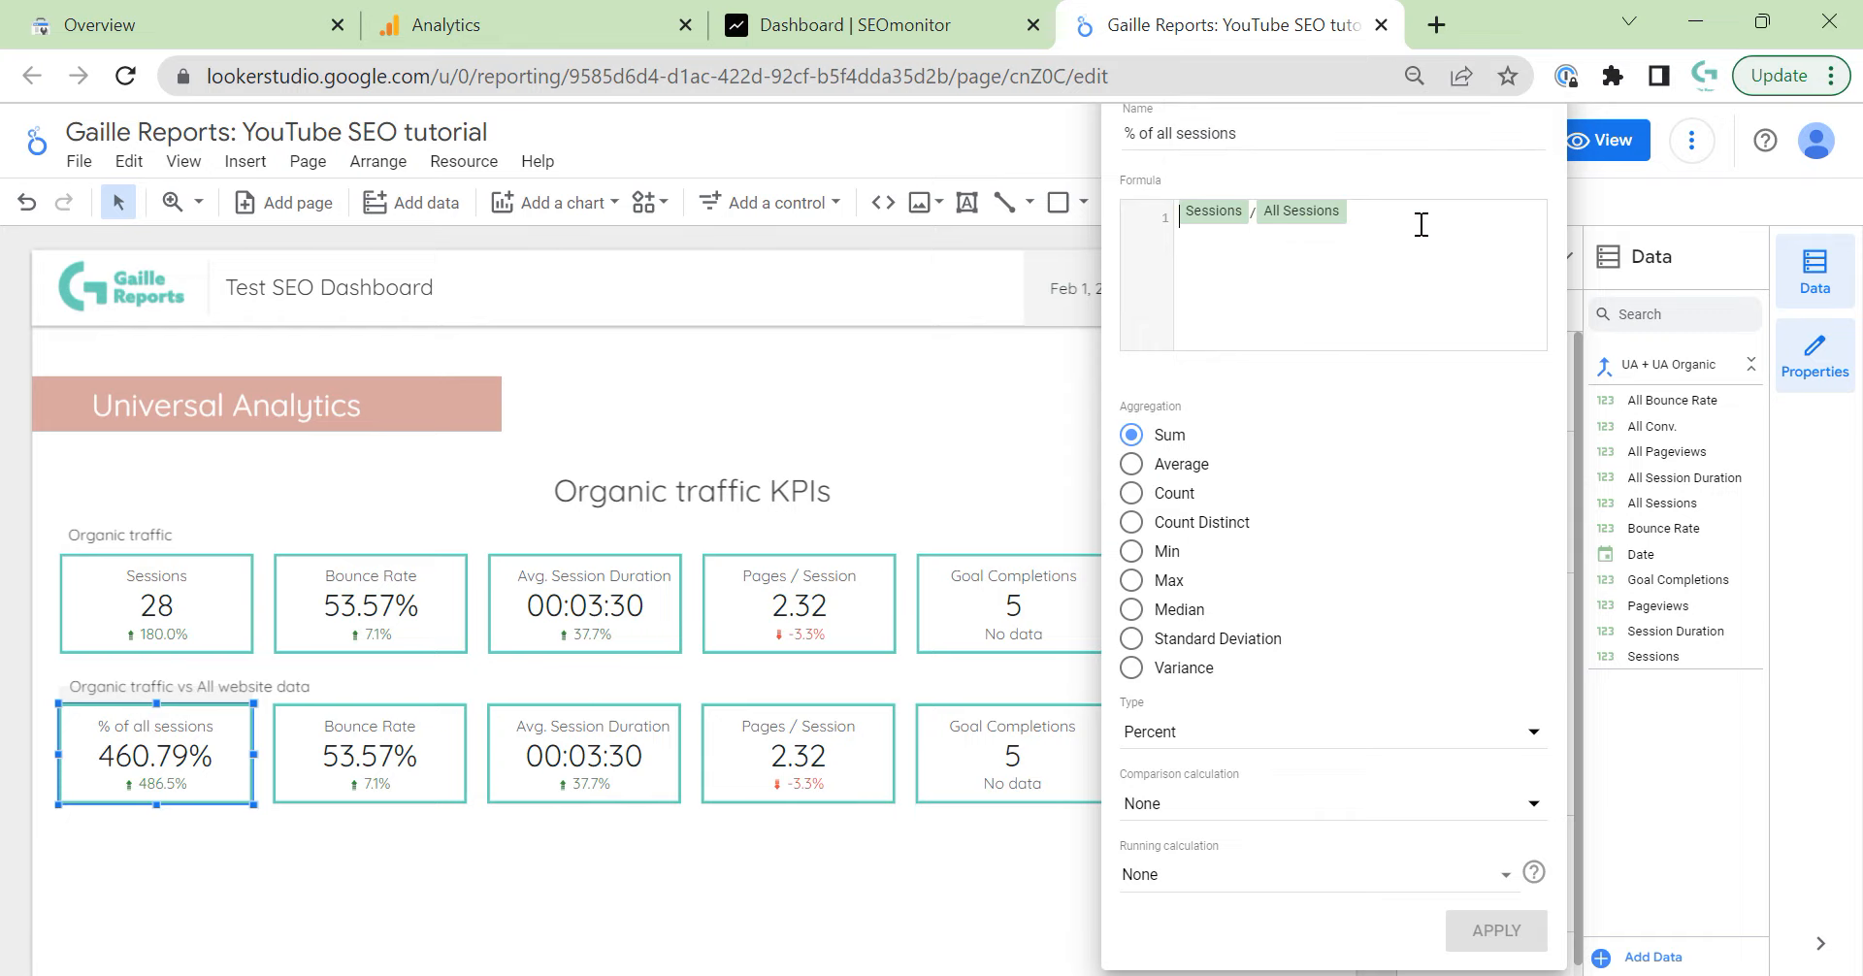
type("SUM(")
key("Right")
type(")/")
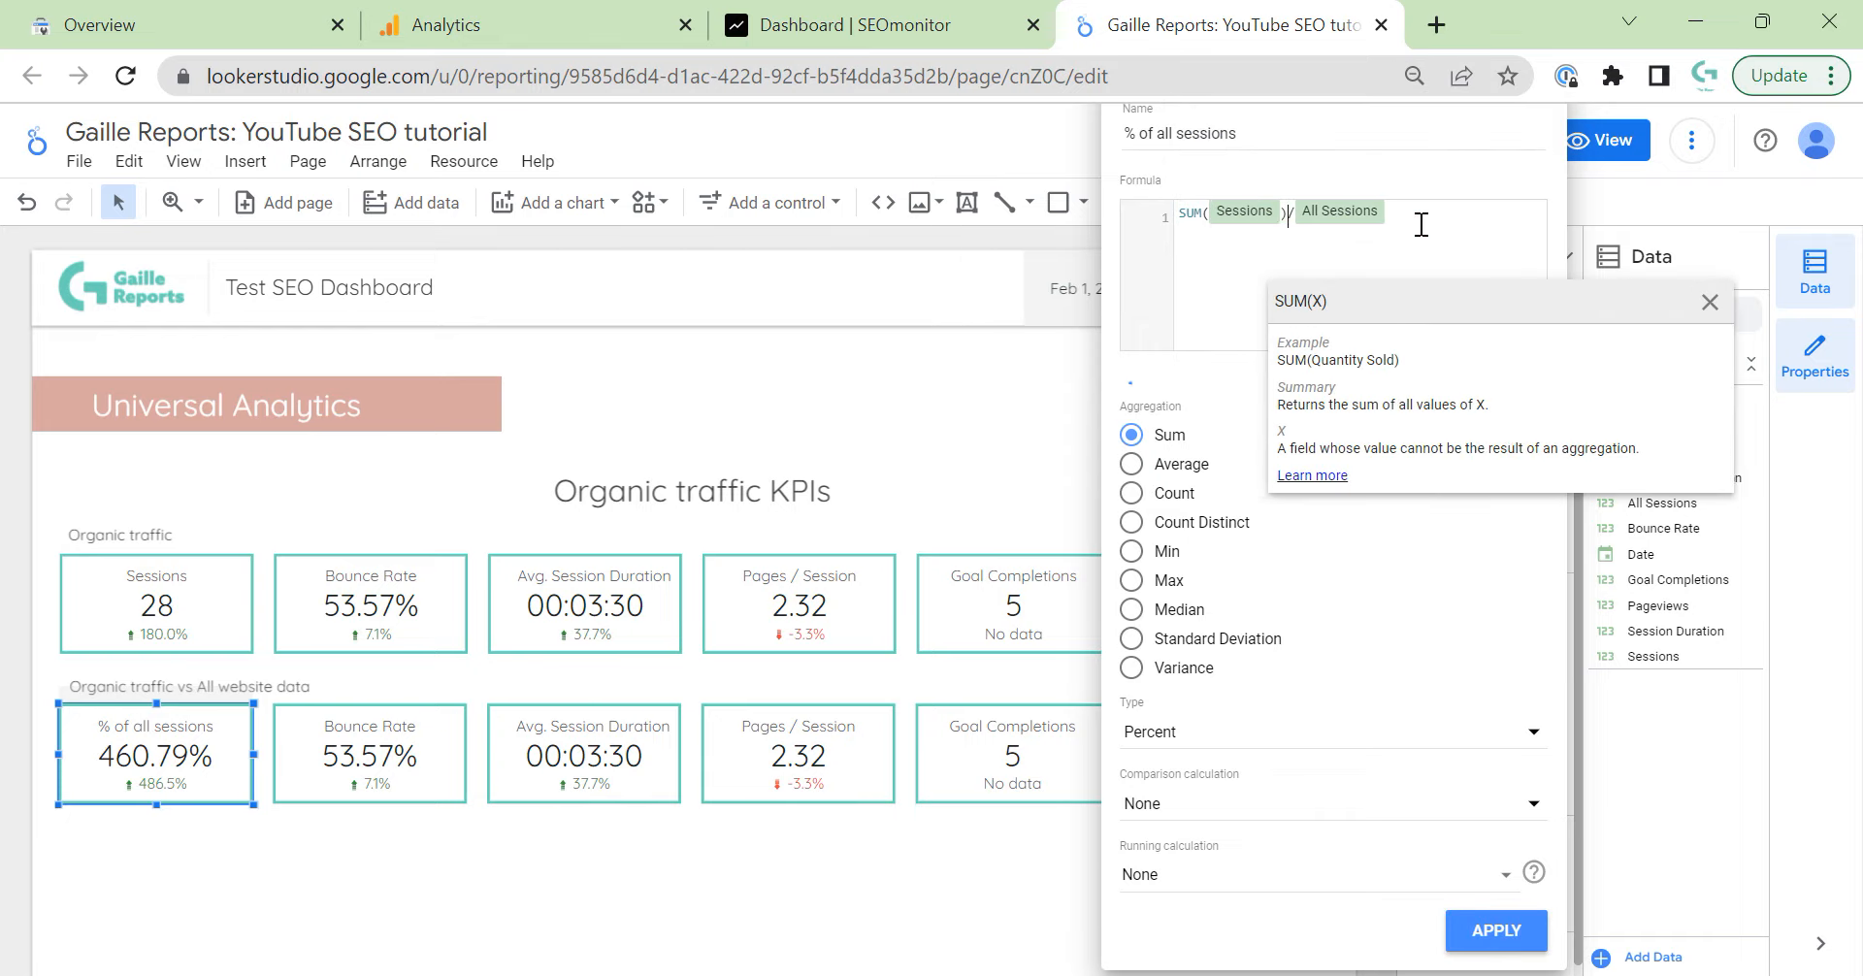
type("SUM(")
key("Right")
type(")")
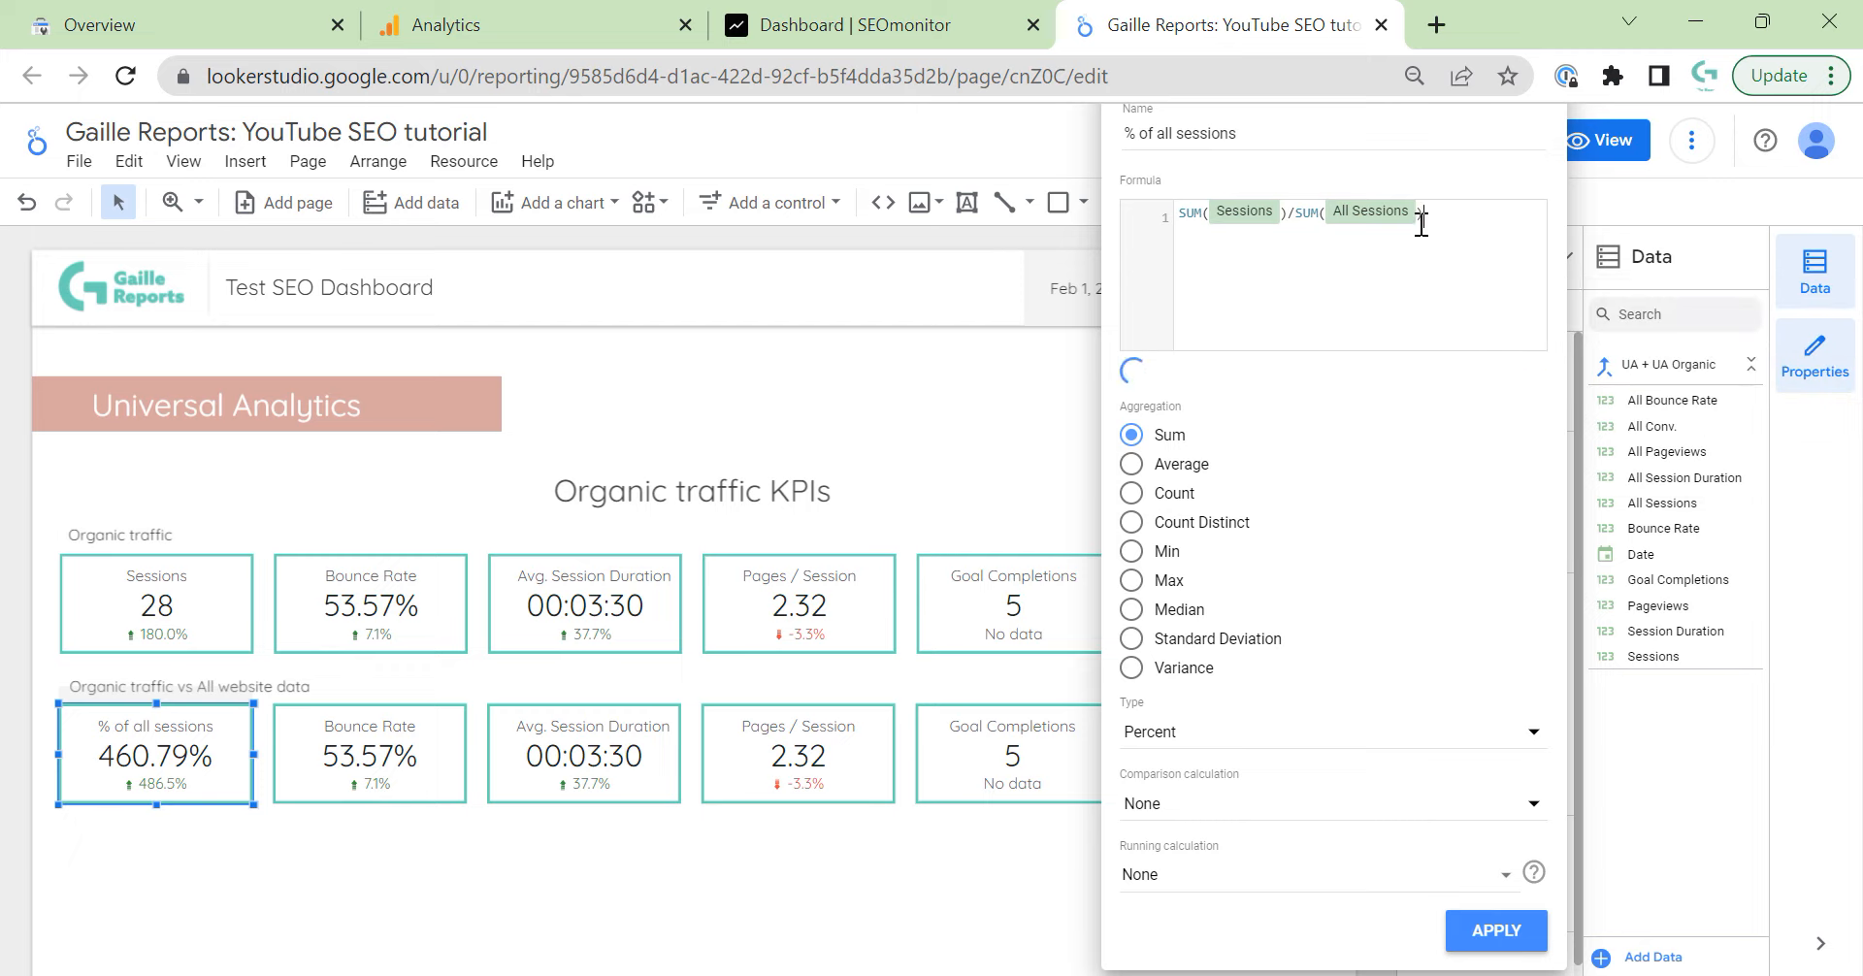
left_click(1514, 934)
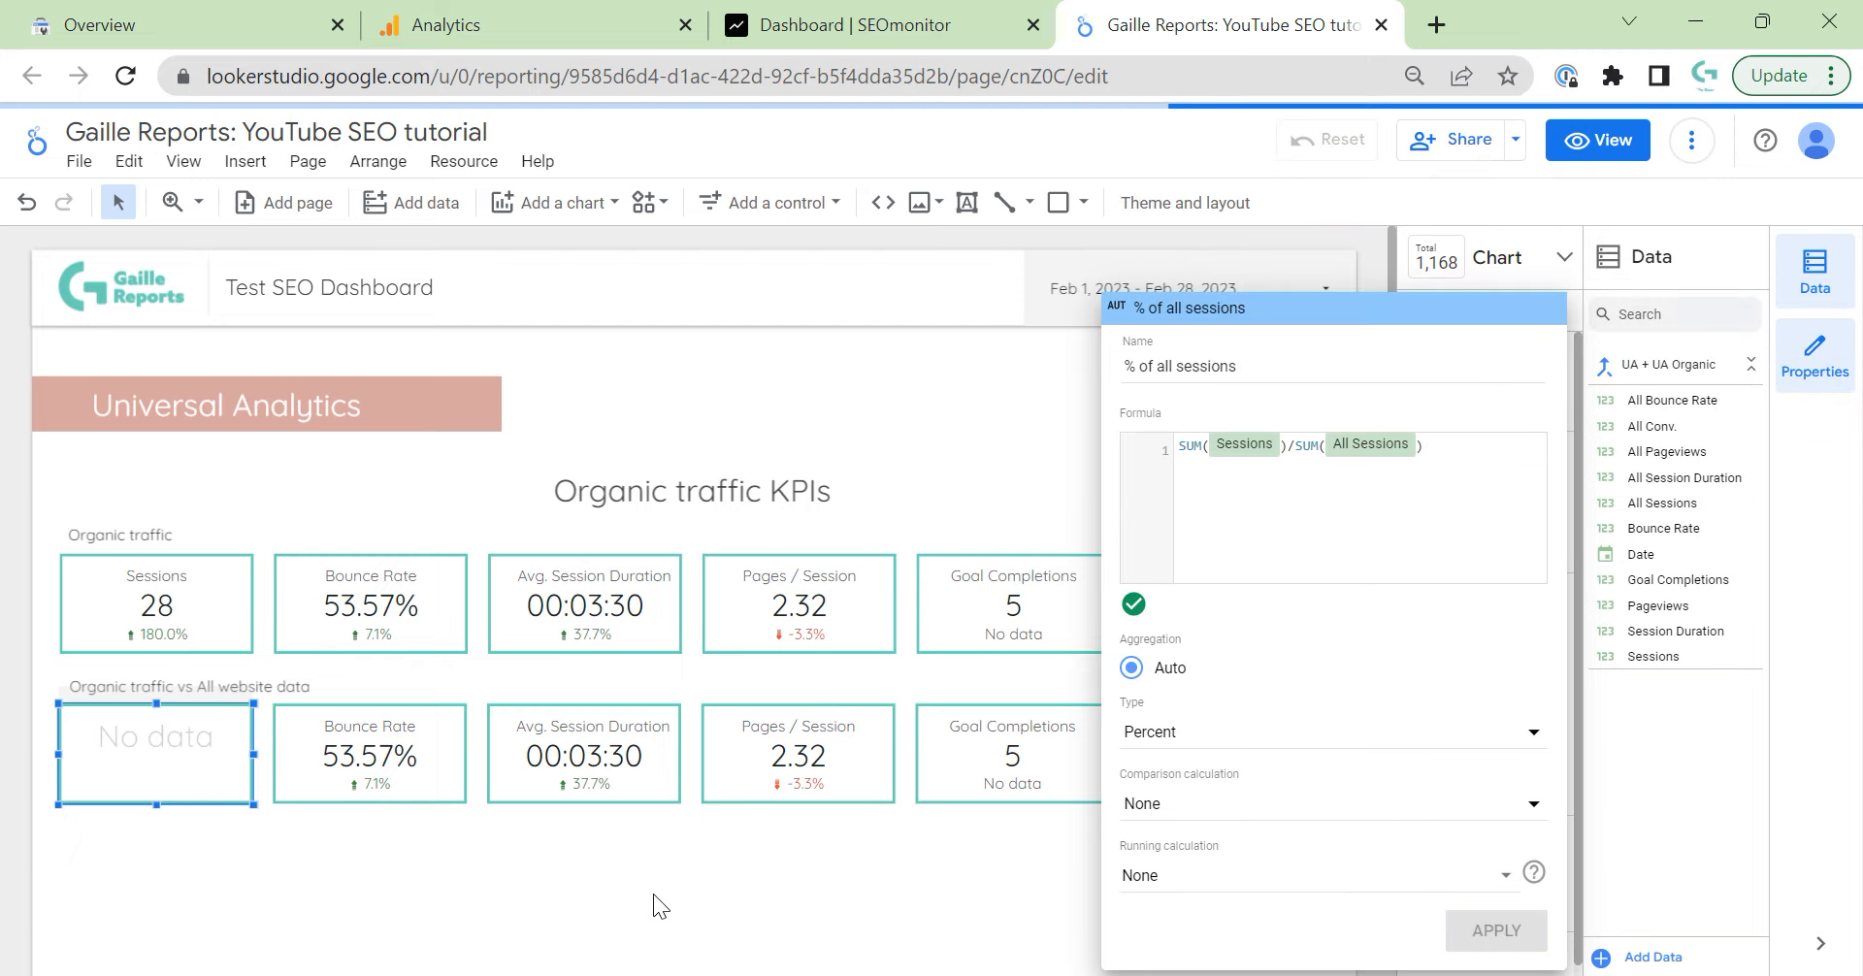
left_click(654, 894)
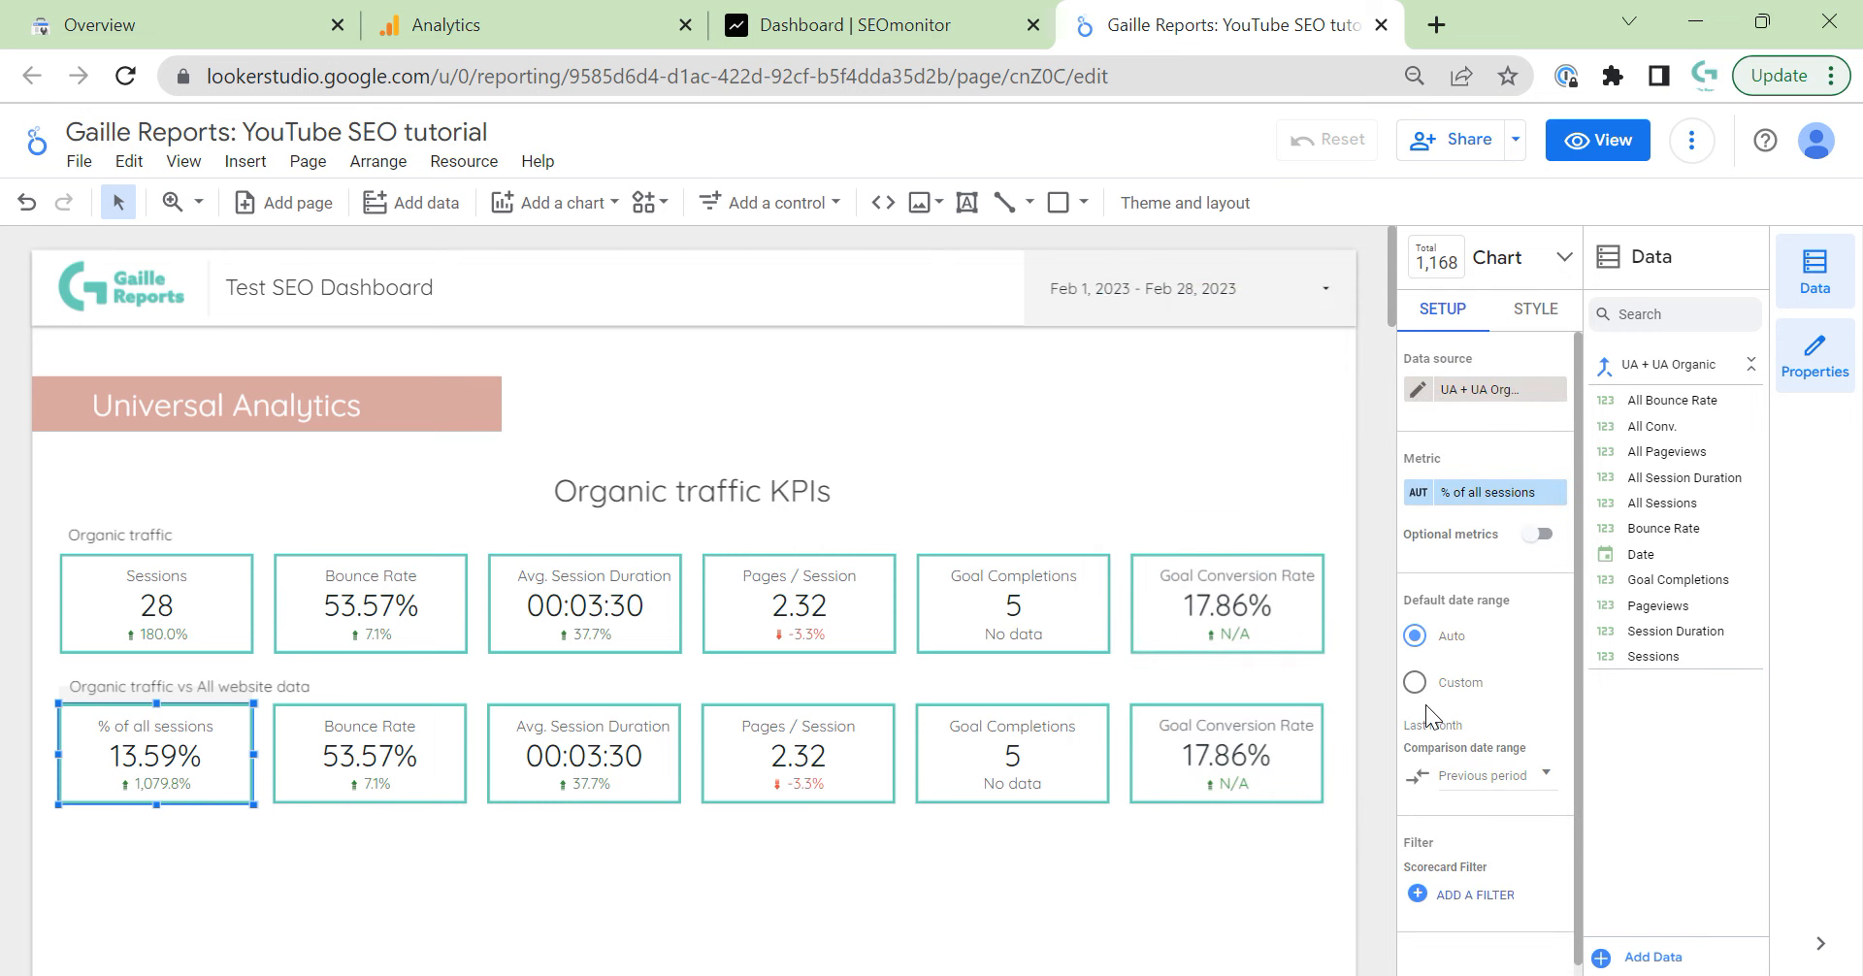
key("ctrl+plus")
key("ctrl+plus")
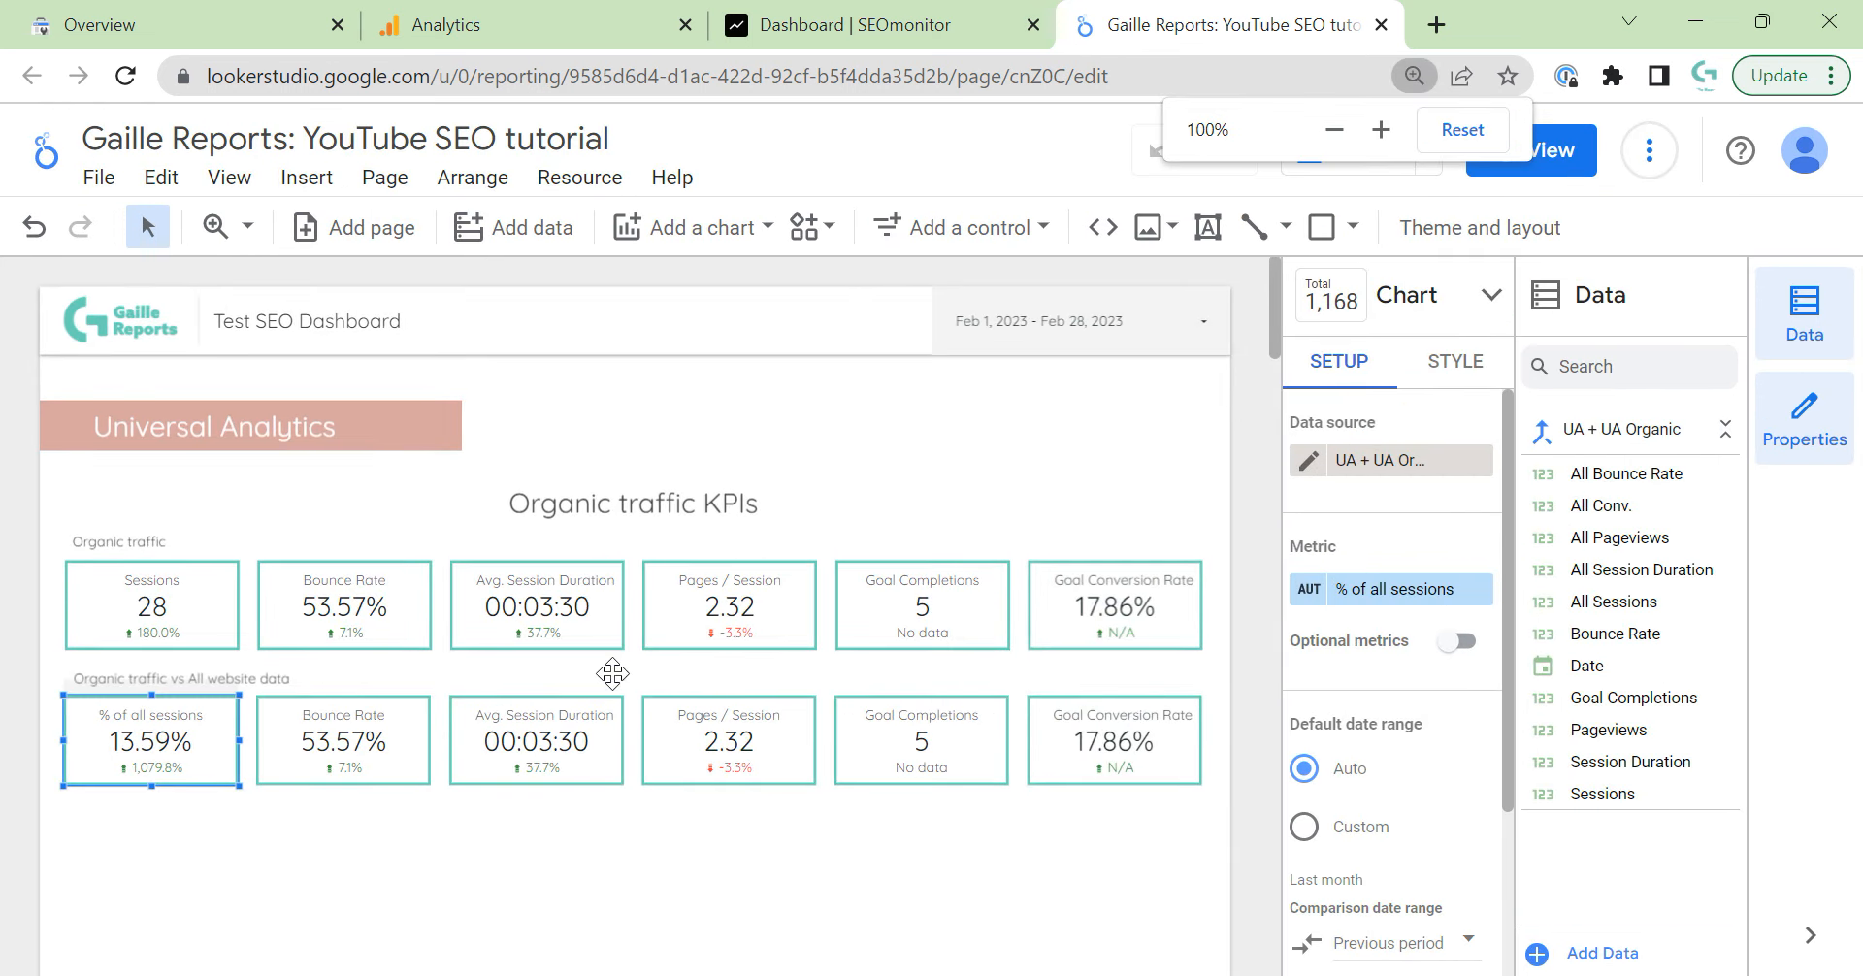
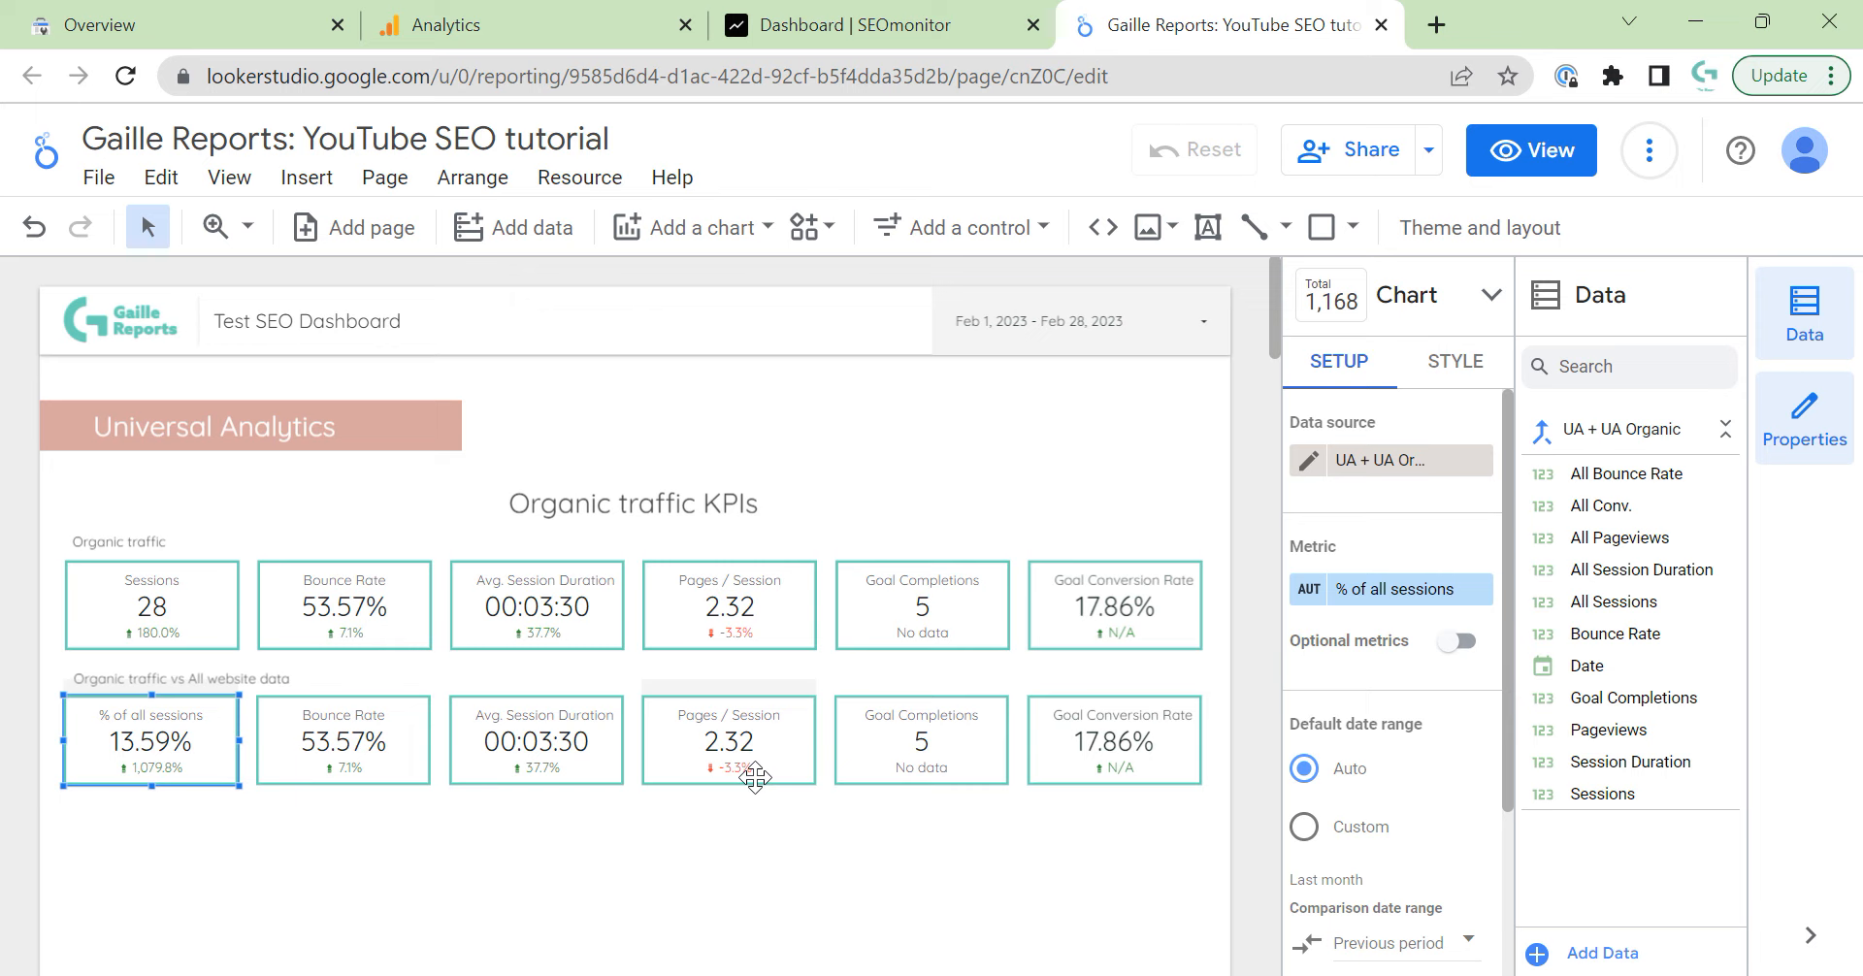
Switch the Bounce Rate scorecard in the all-website comparison row to the UA + UA Organic blend and set its metric to All Bounce Rate.
left_click(419, 710)
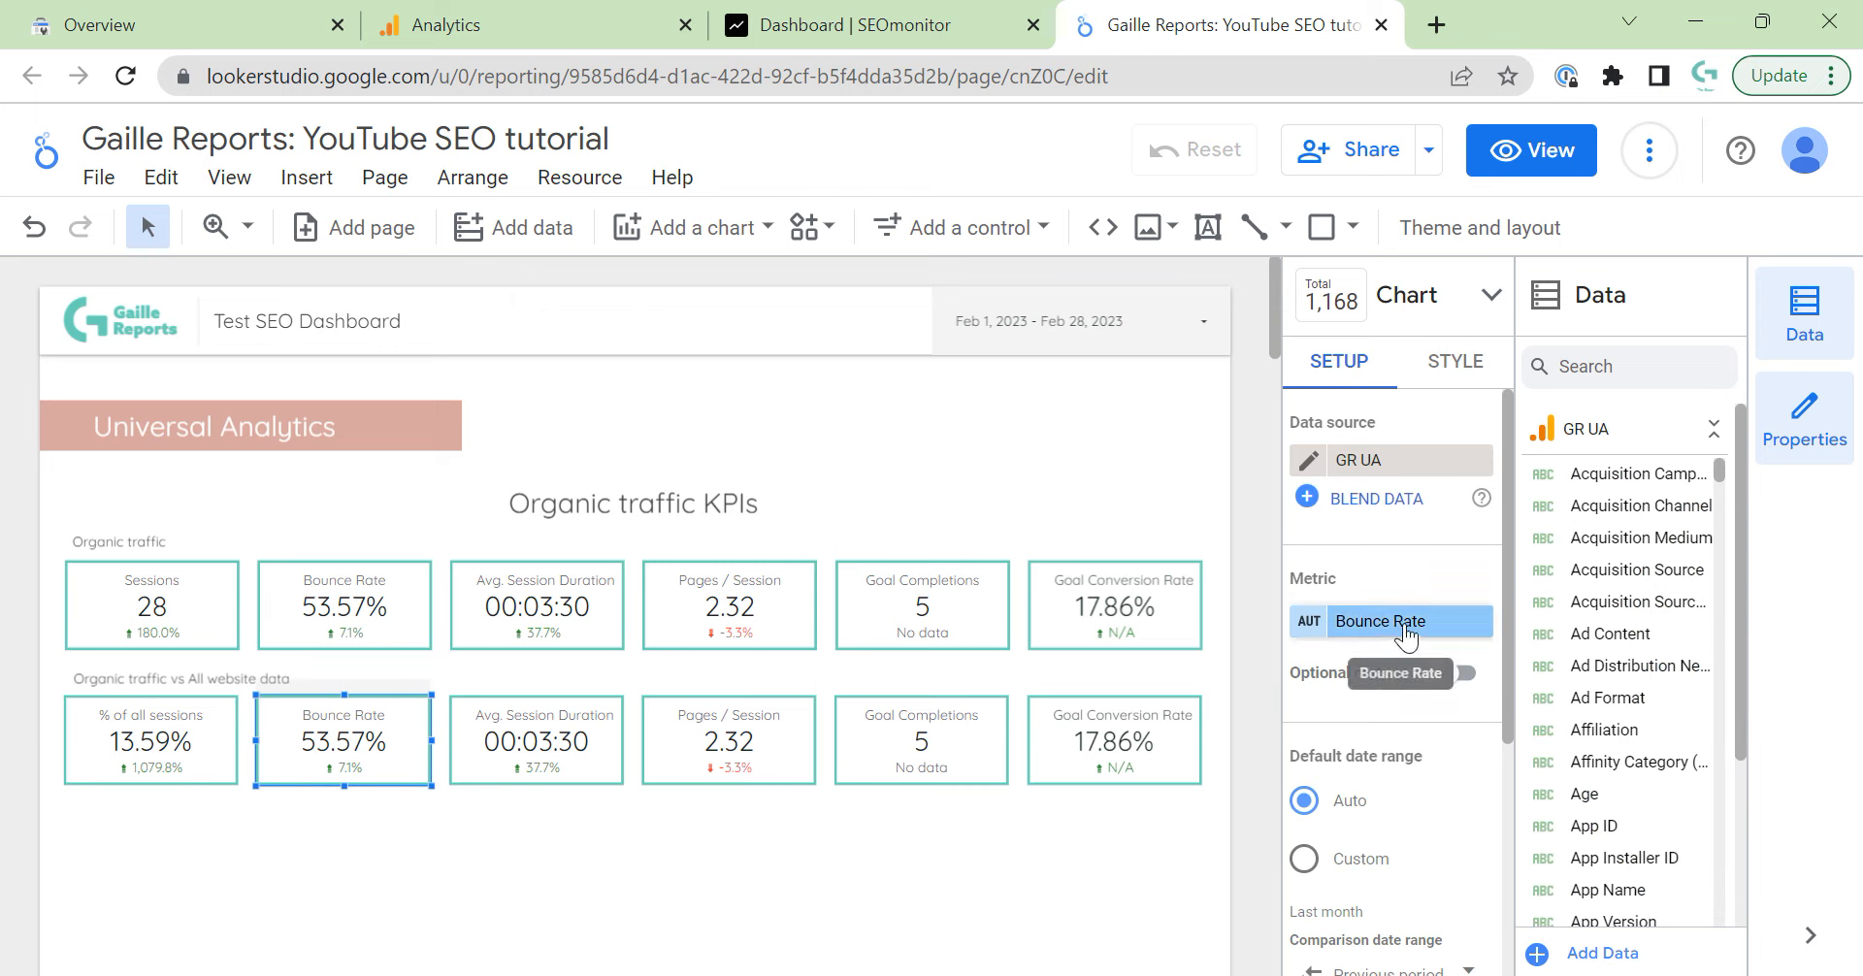
left_click(1404, 464)
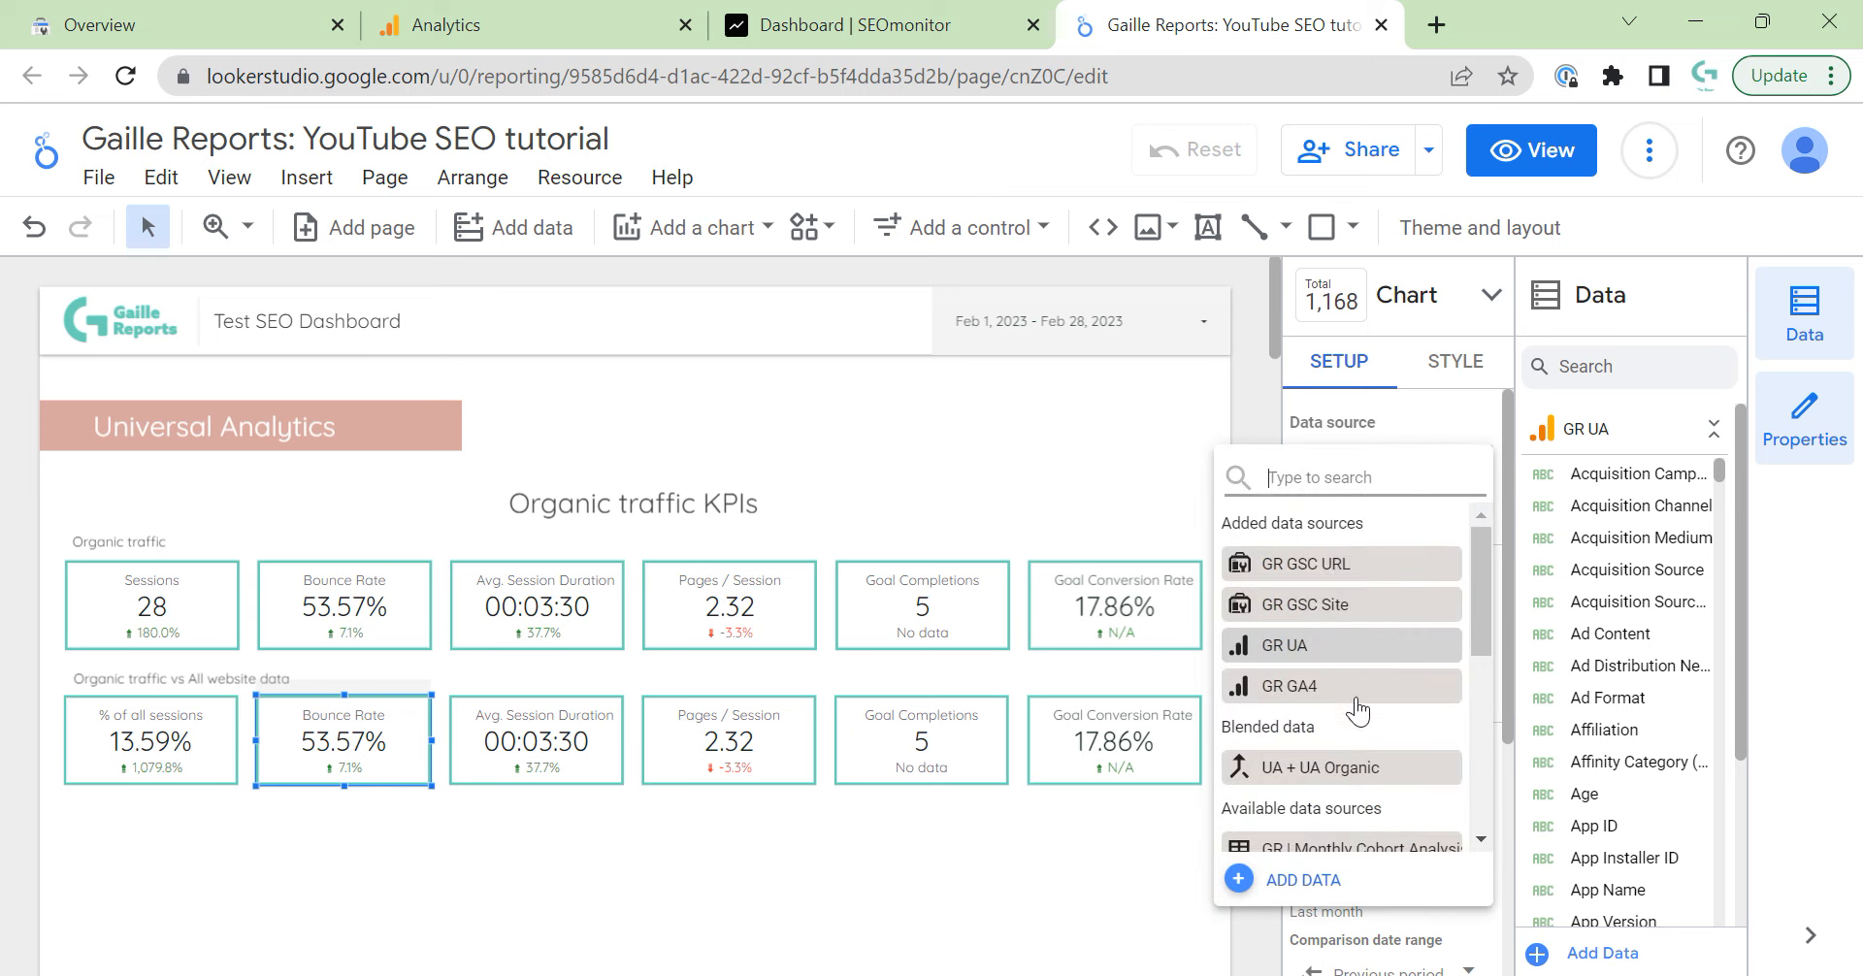
left_click(1354, 768)
left_click(1394, 596)
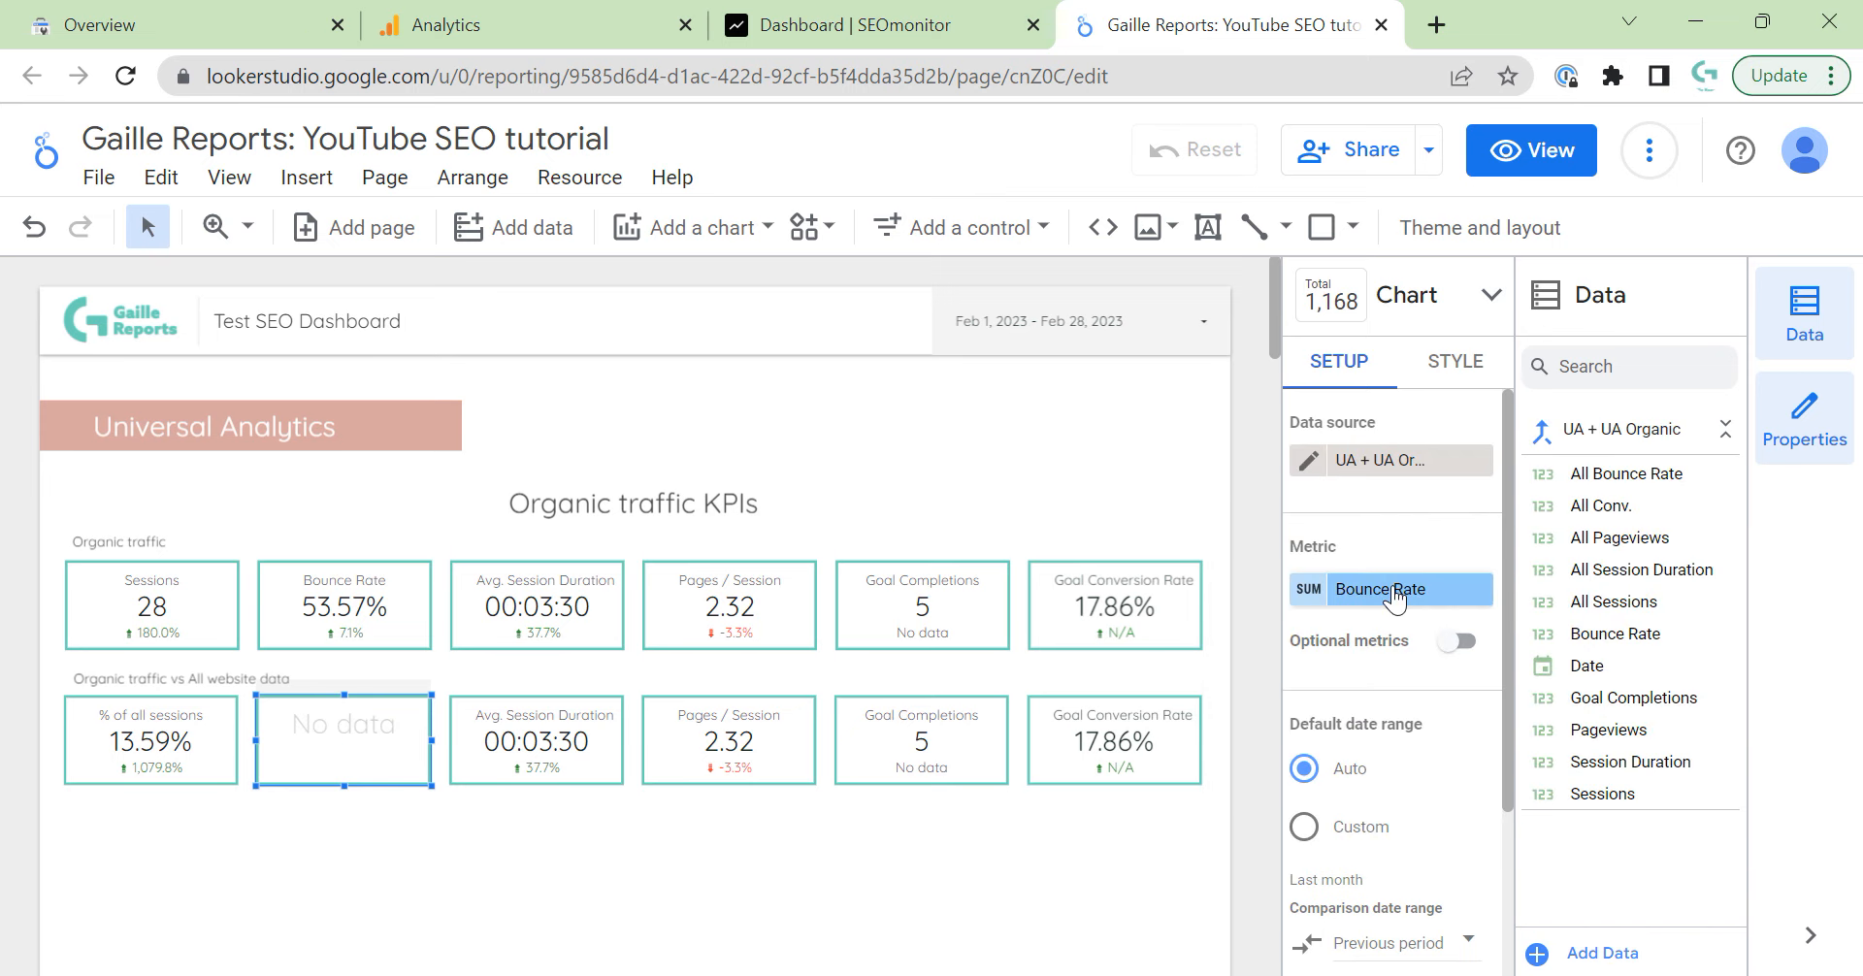
type("all")
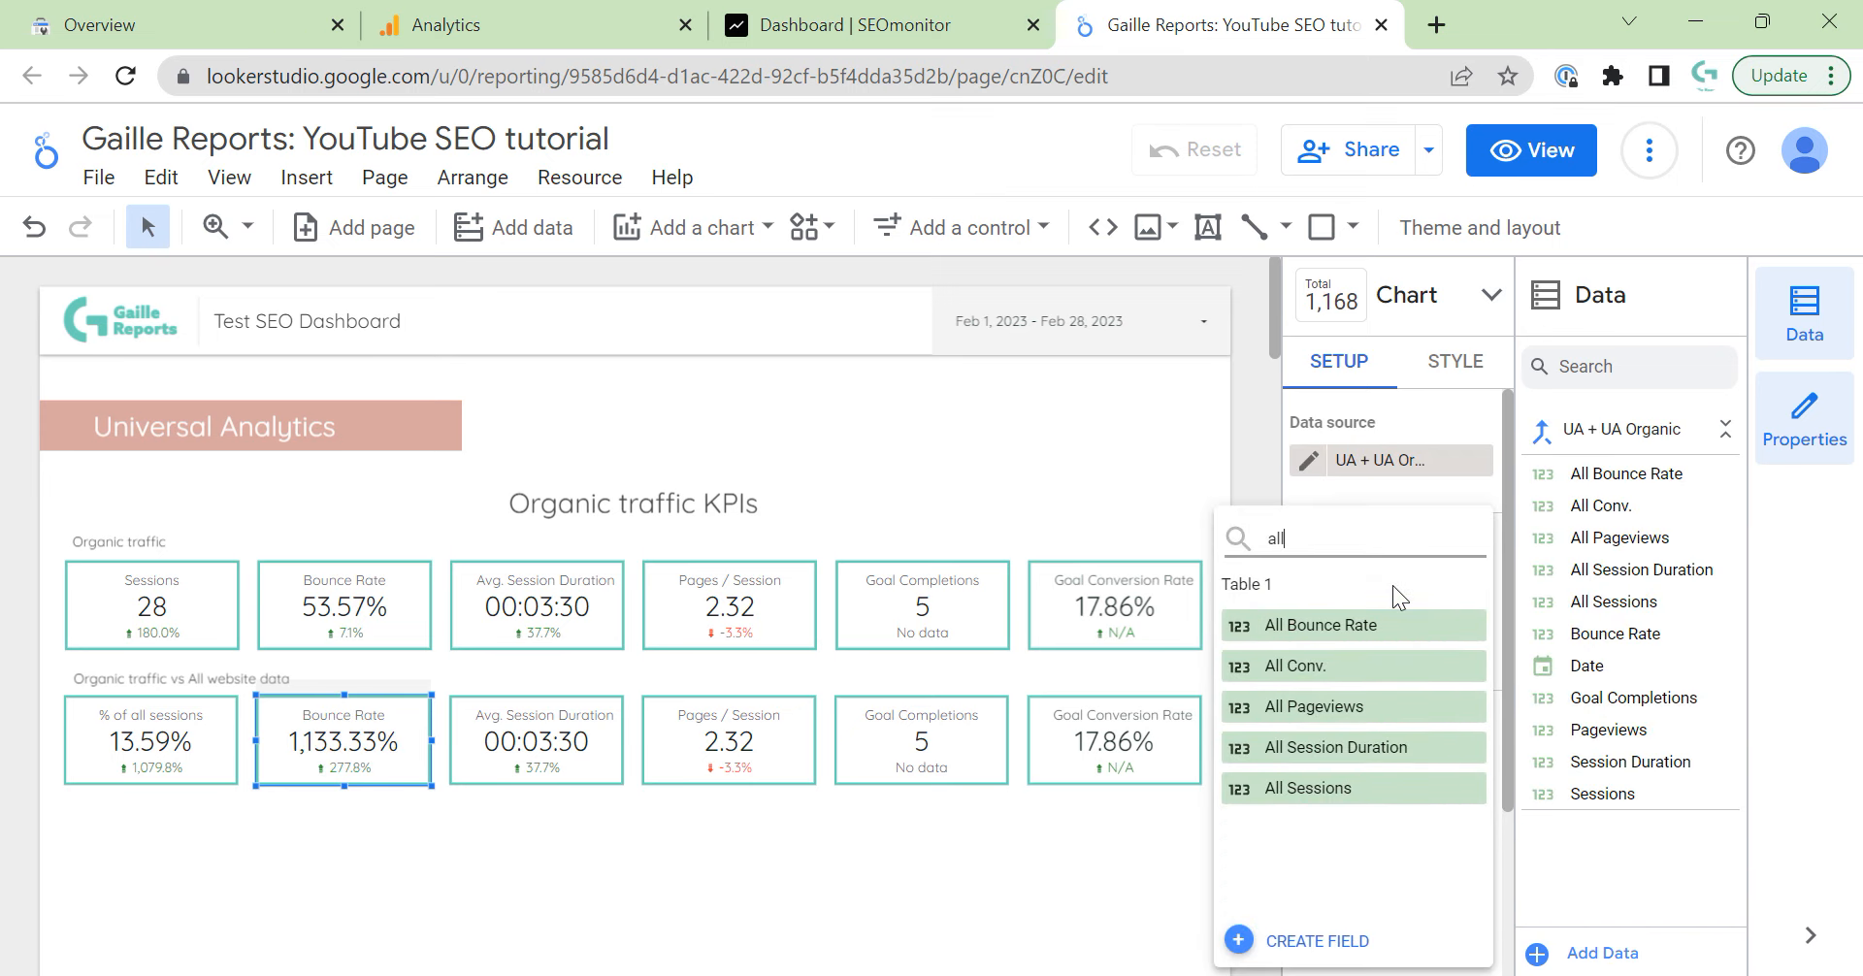
left_click(1367, 625)
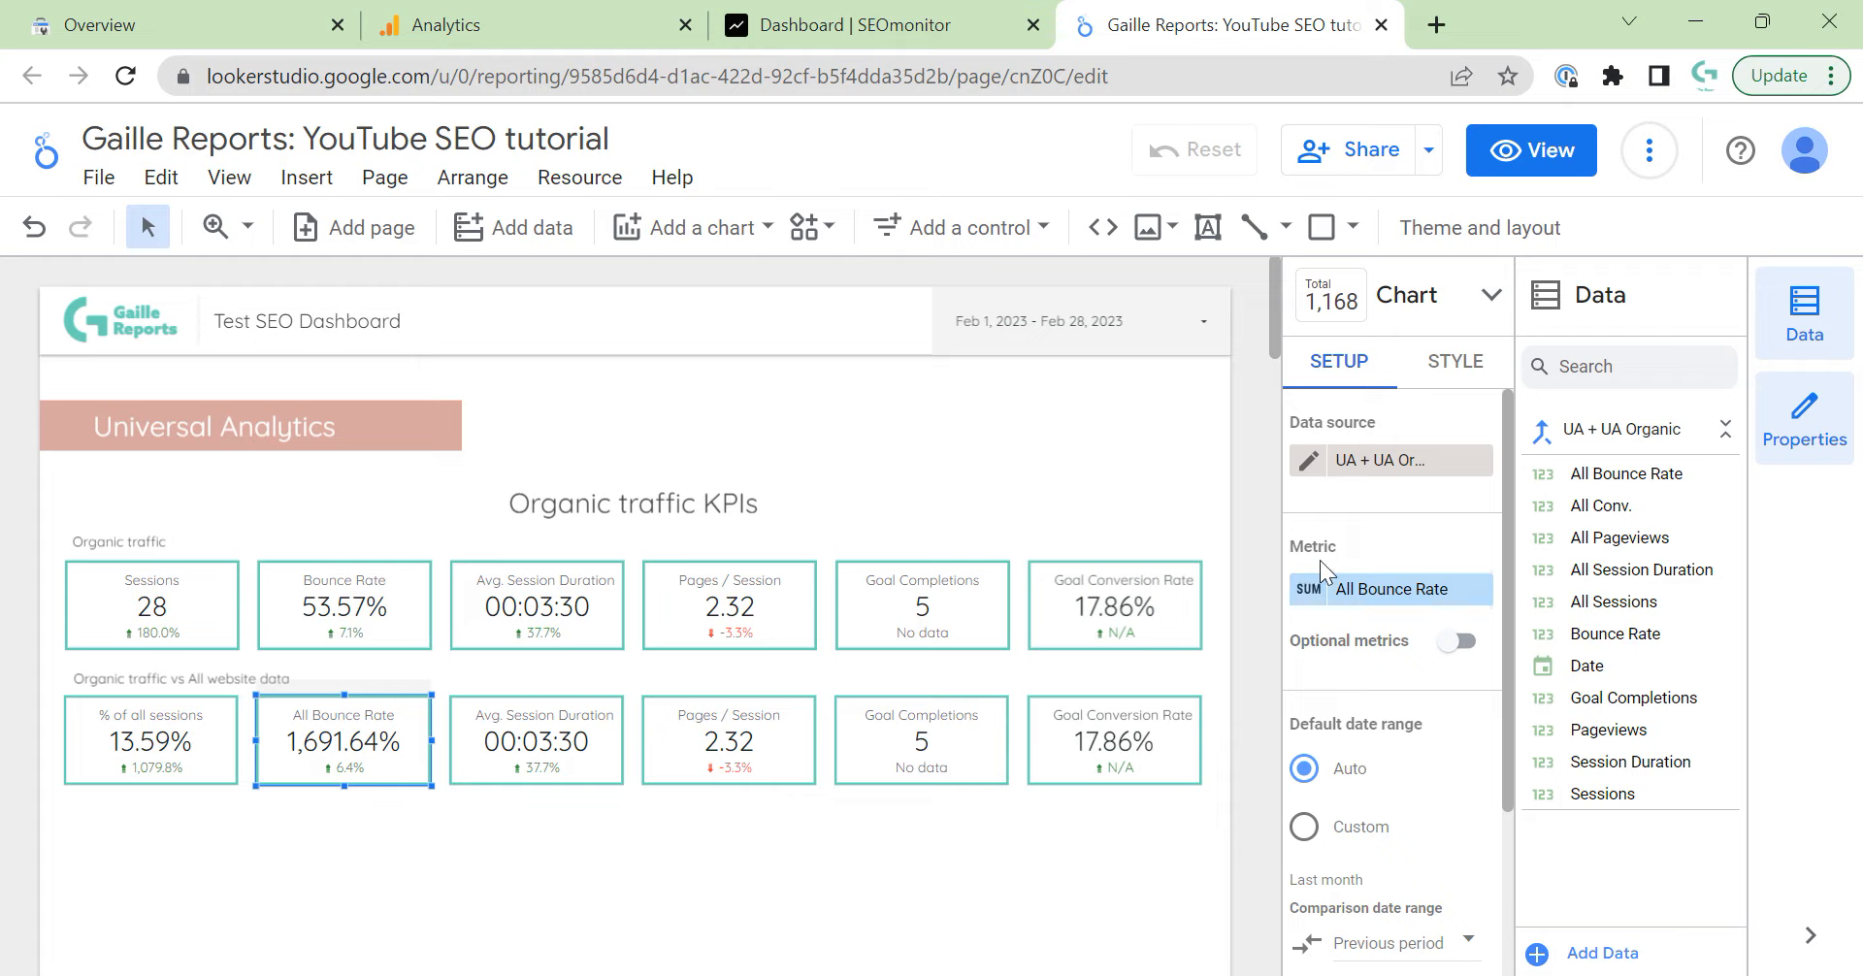
Set the aggregation of the scorecard's All Bounce Rate metric to Average.
left_click(1300, 588)
left_click(949, 405)
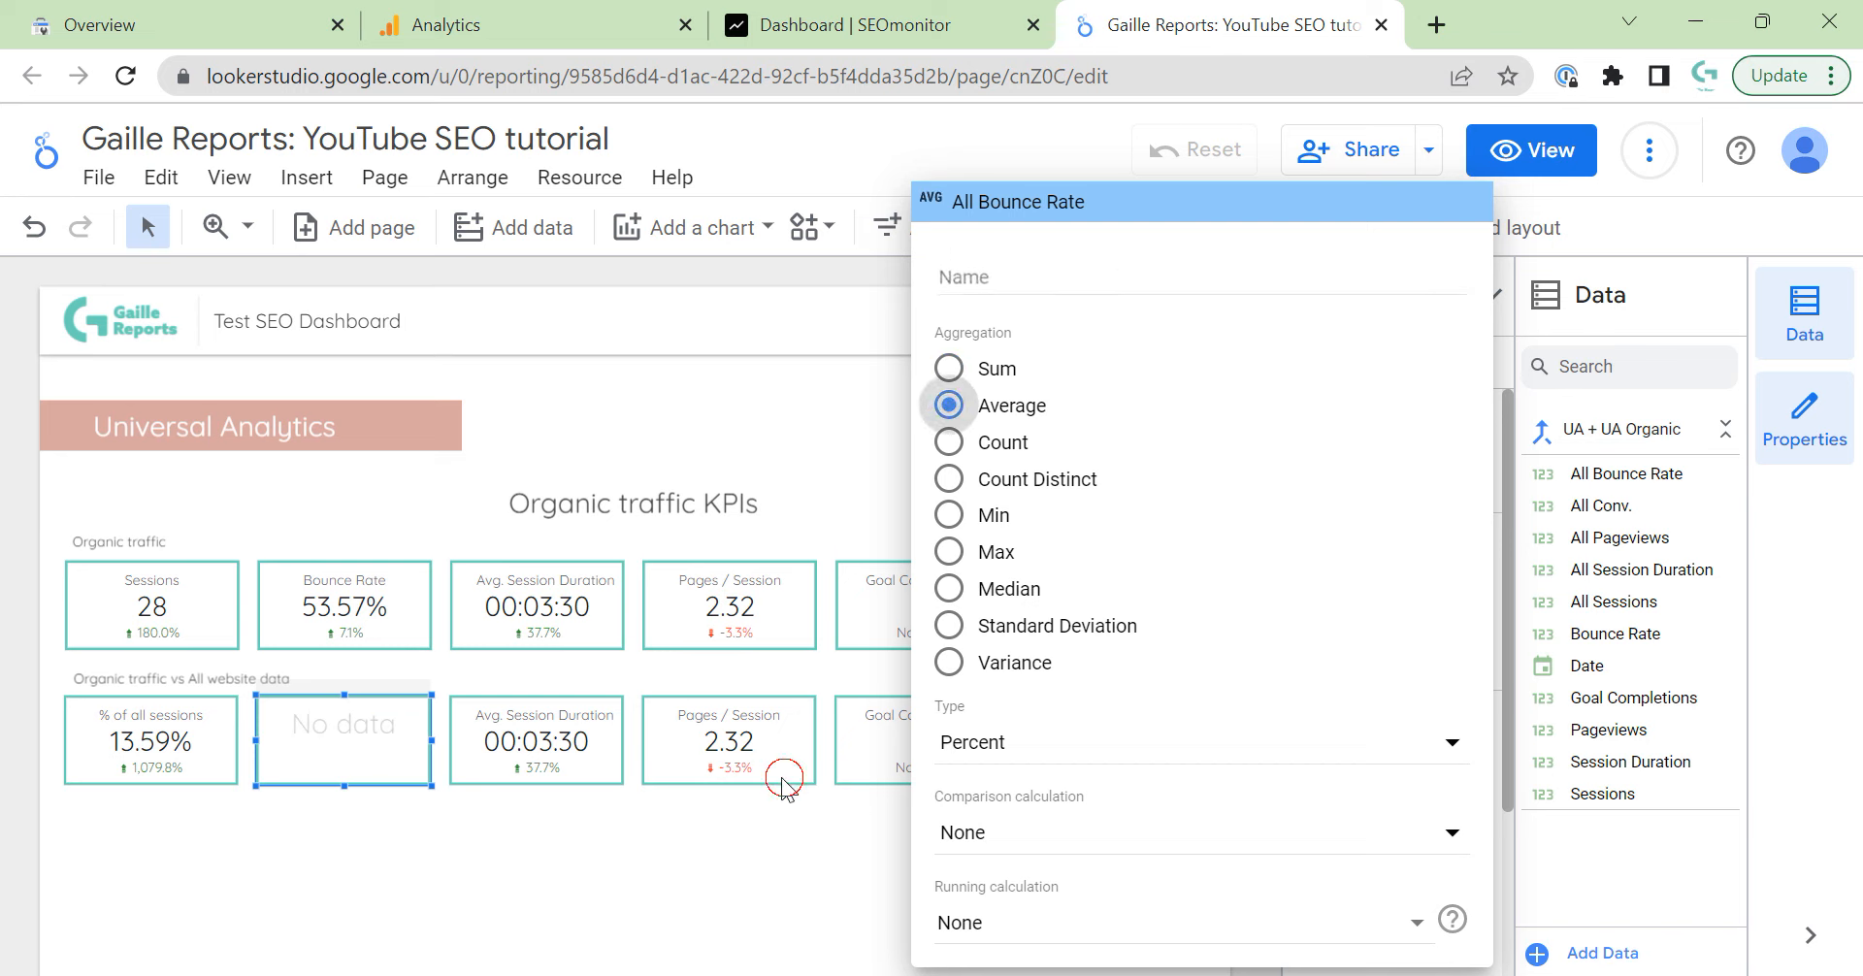
left_click(784, 779)
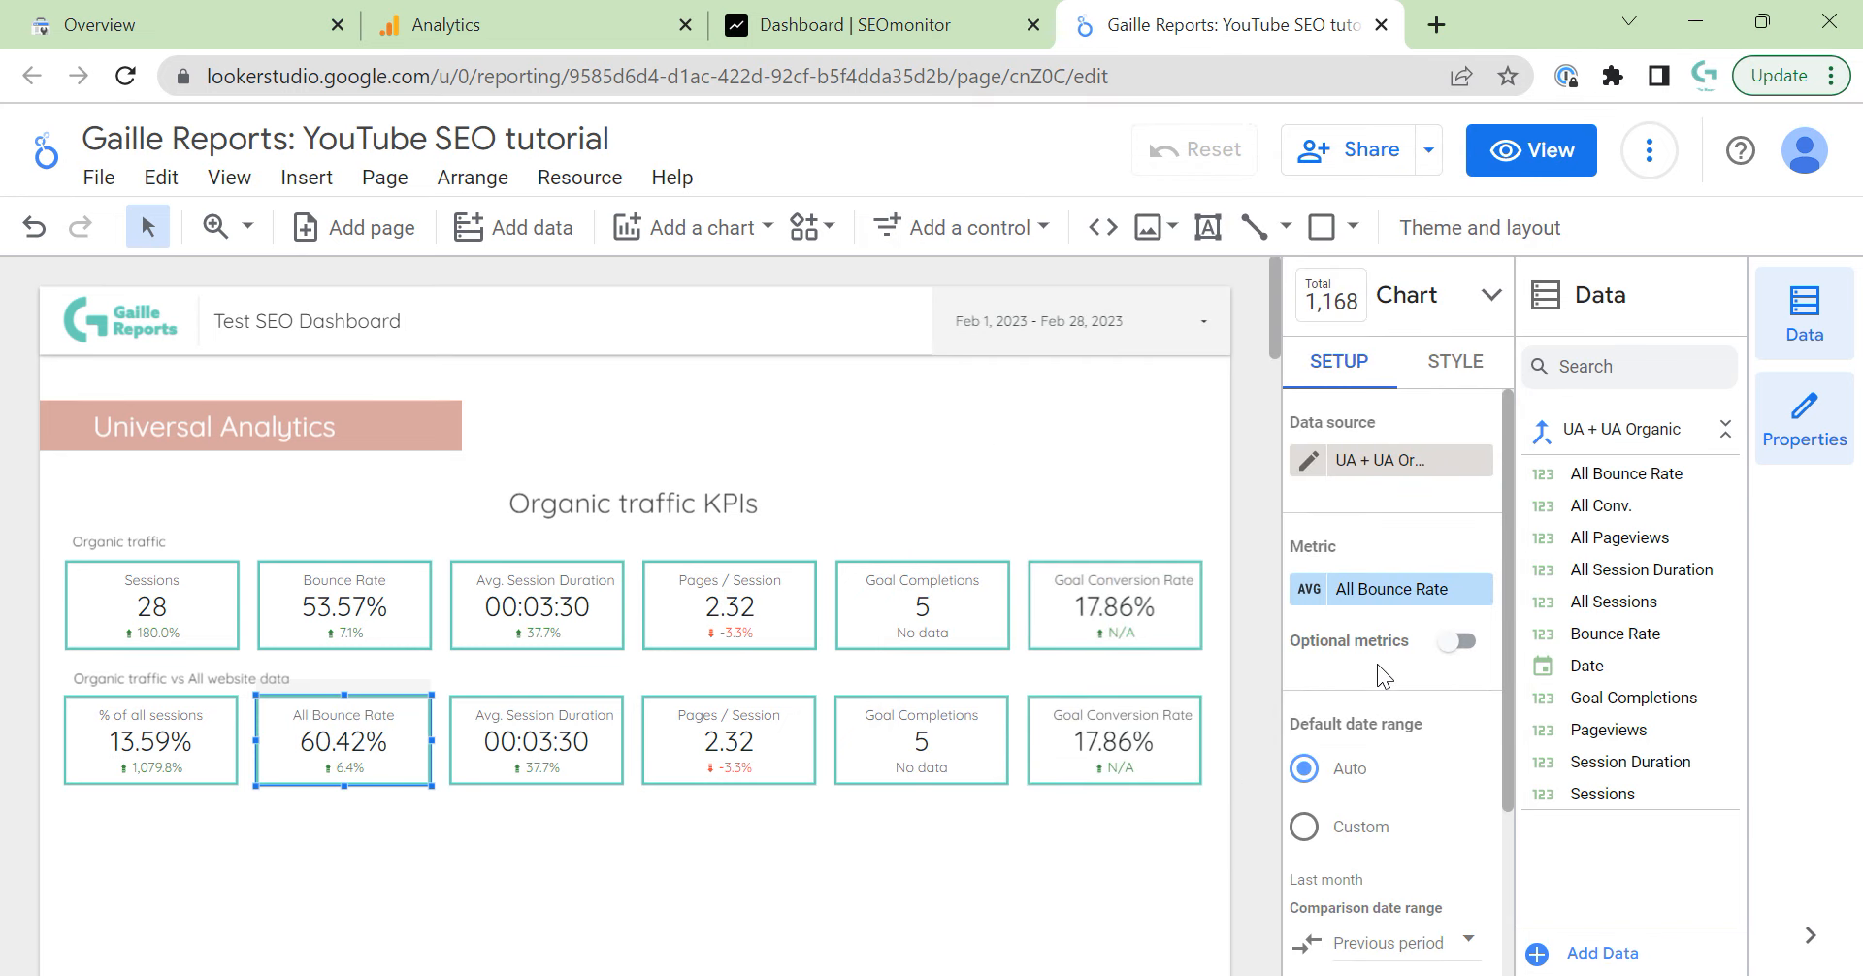
Open the UA + UA Organic blend for editing and replace Table 1's All Bounce Rate metric with Bounces.
scroll(1377, 664, "down", 2)
scroll(1384, 654, "up", 2)
left_click(1304, 462)
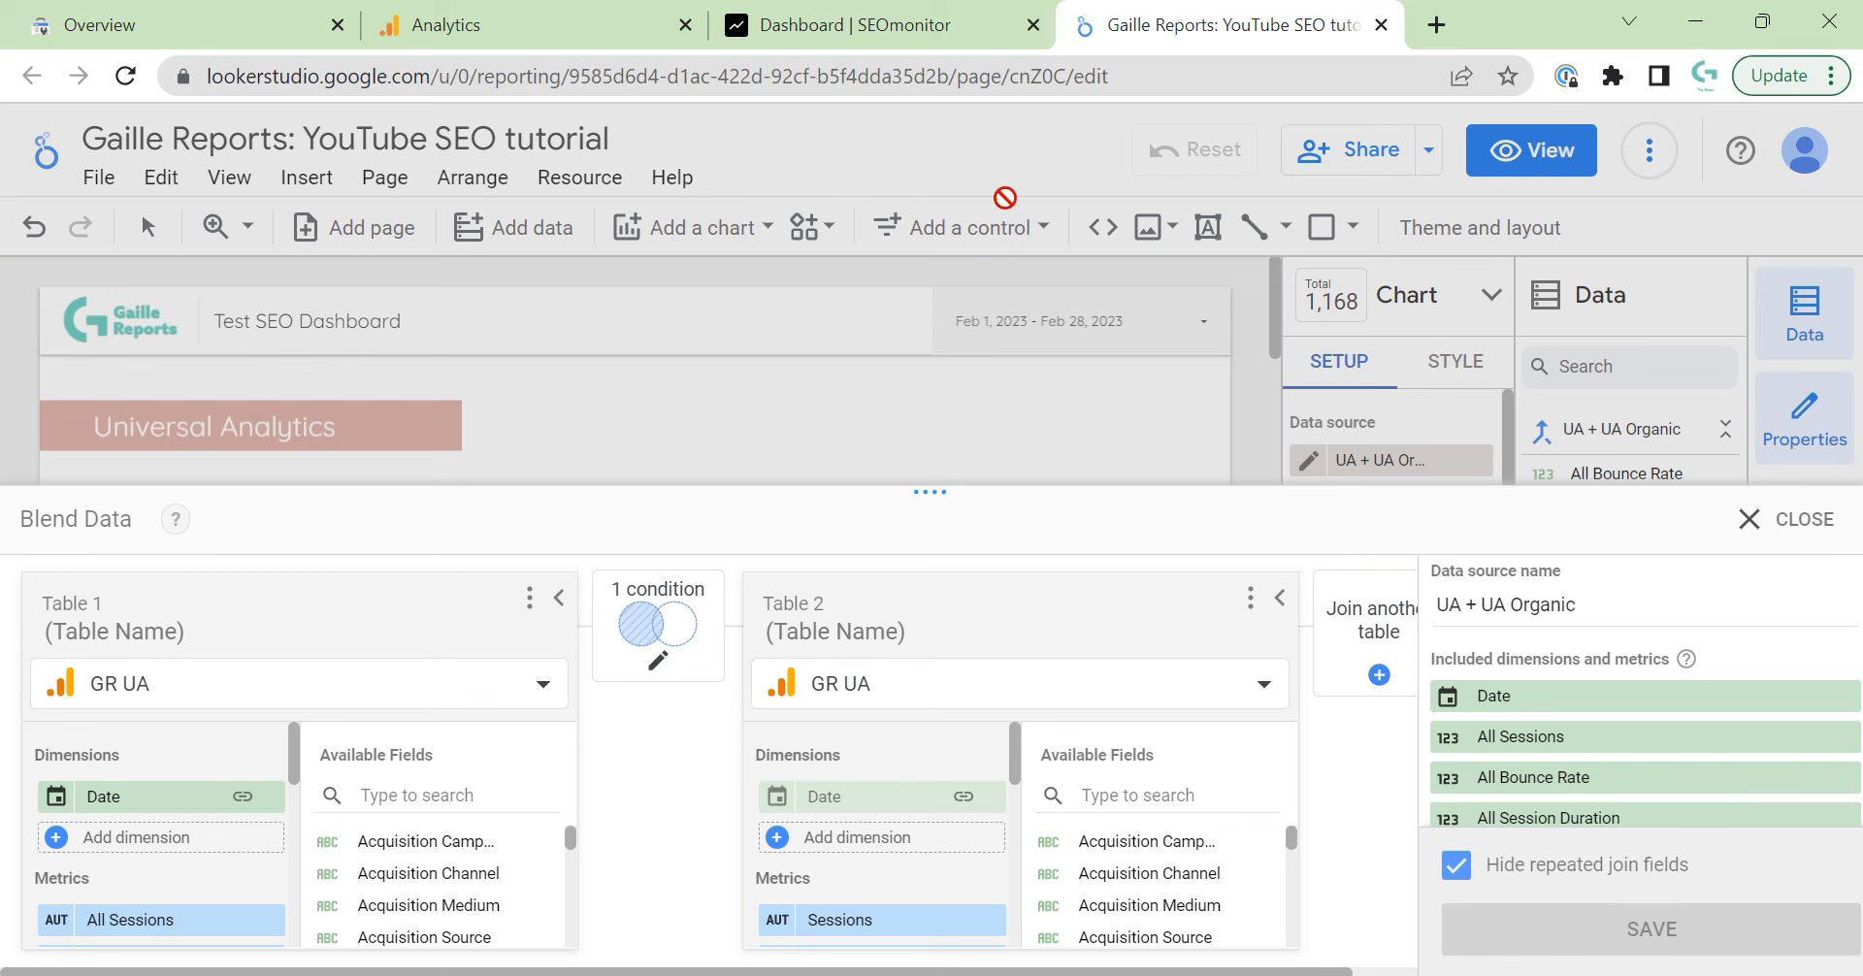
left_click_drag(928, 491, 938, 335)
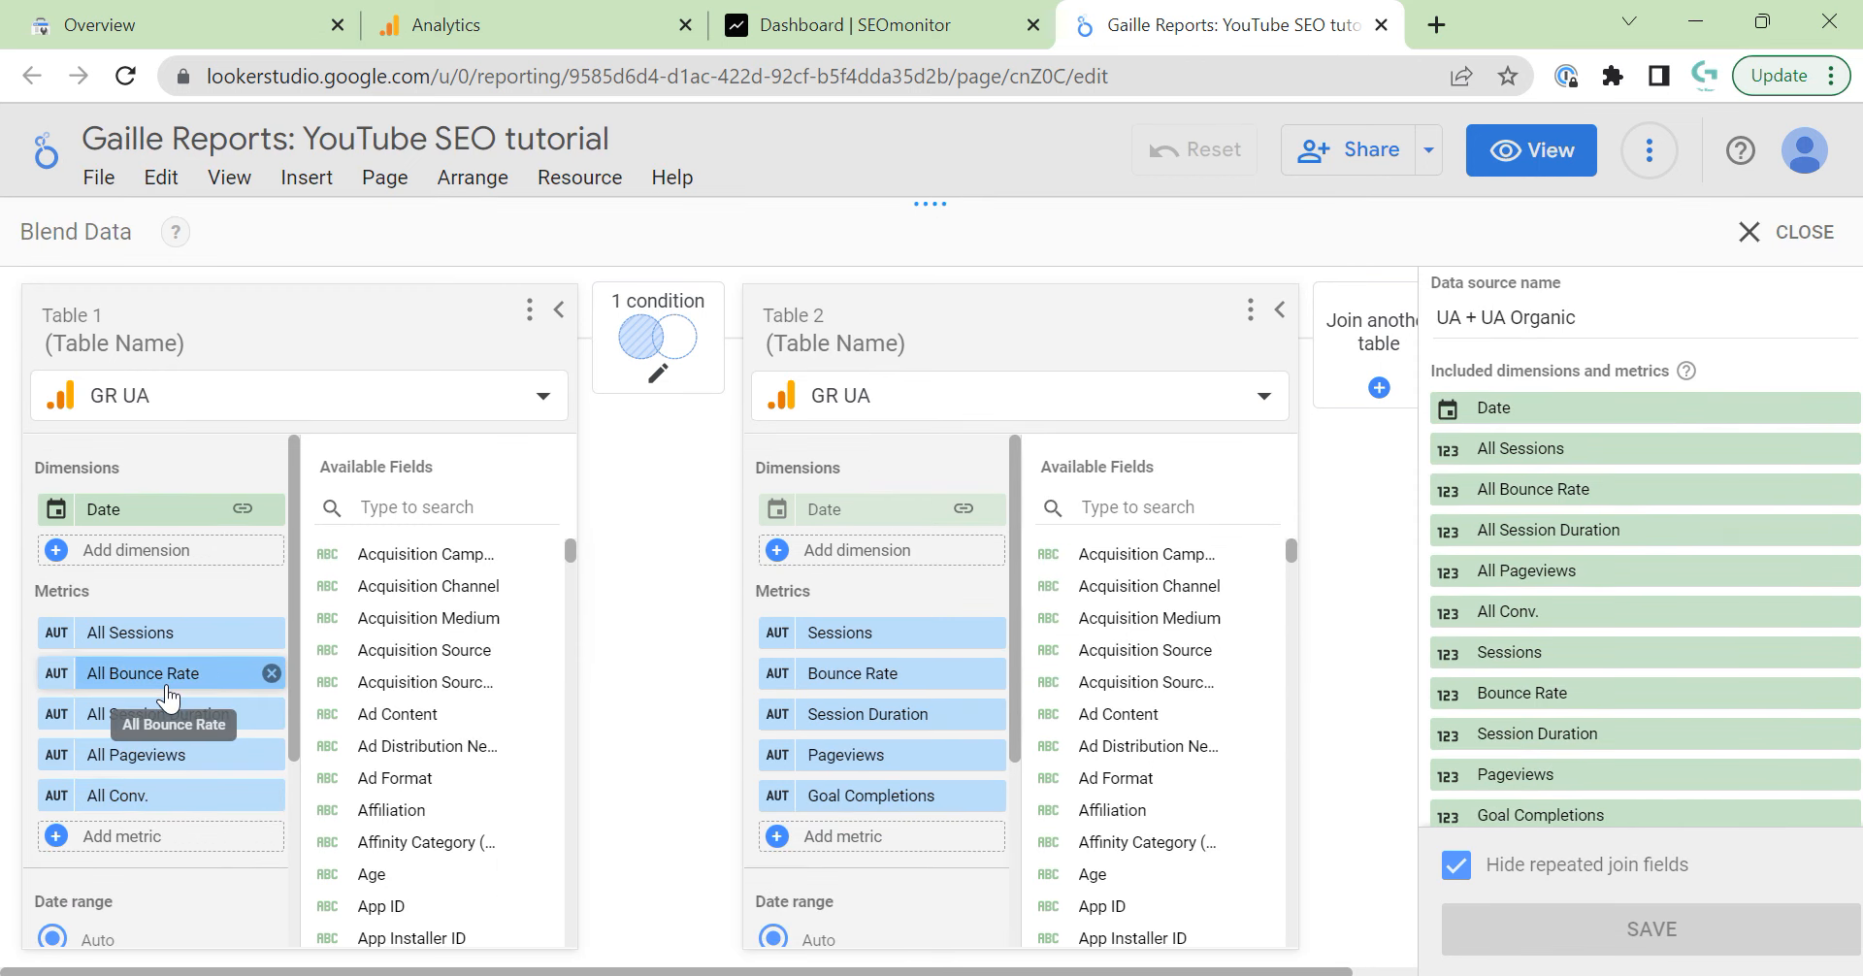
left_click(167, 691)
type("bo")
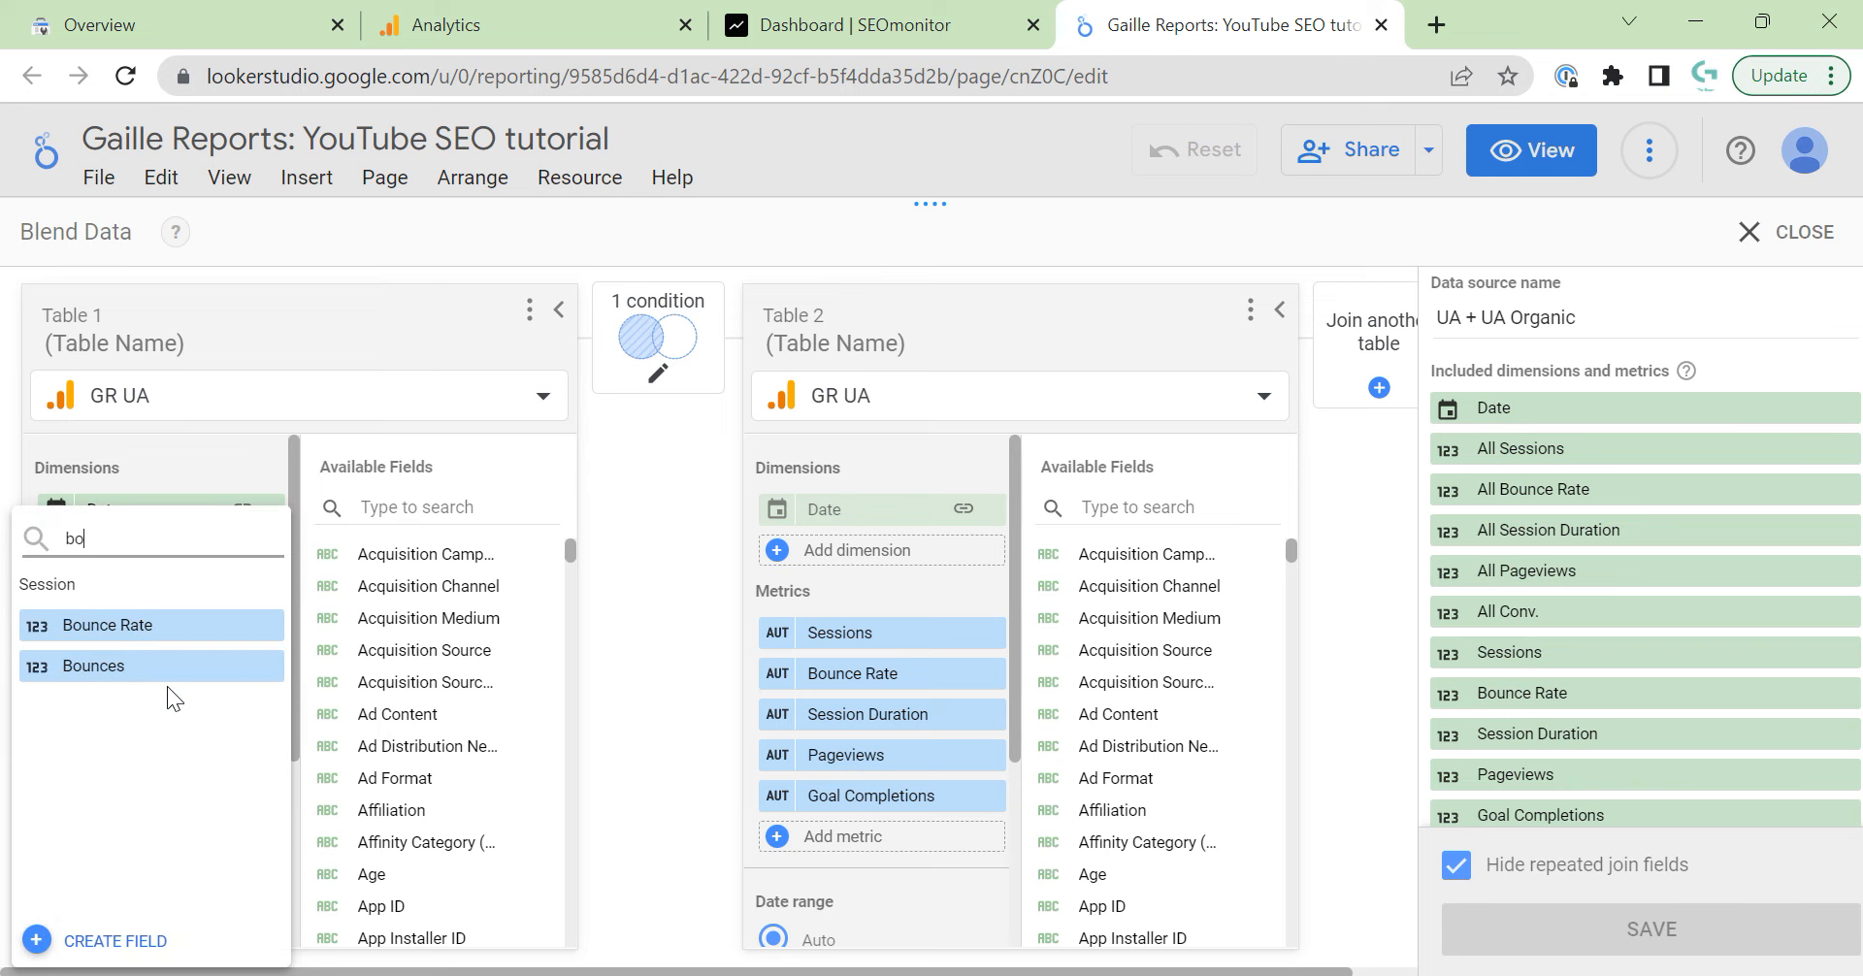
left_click(107, 666)
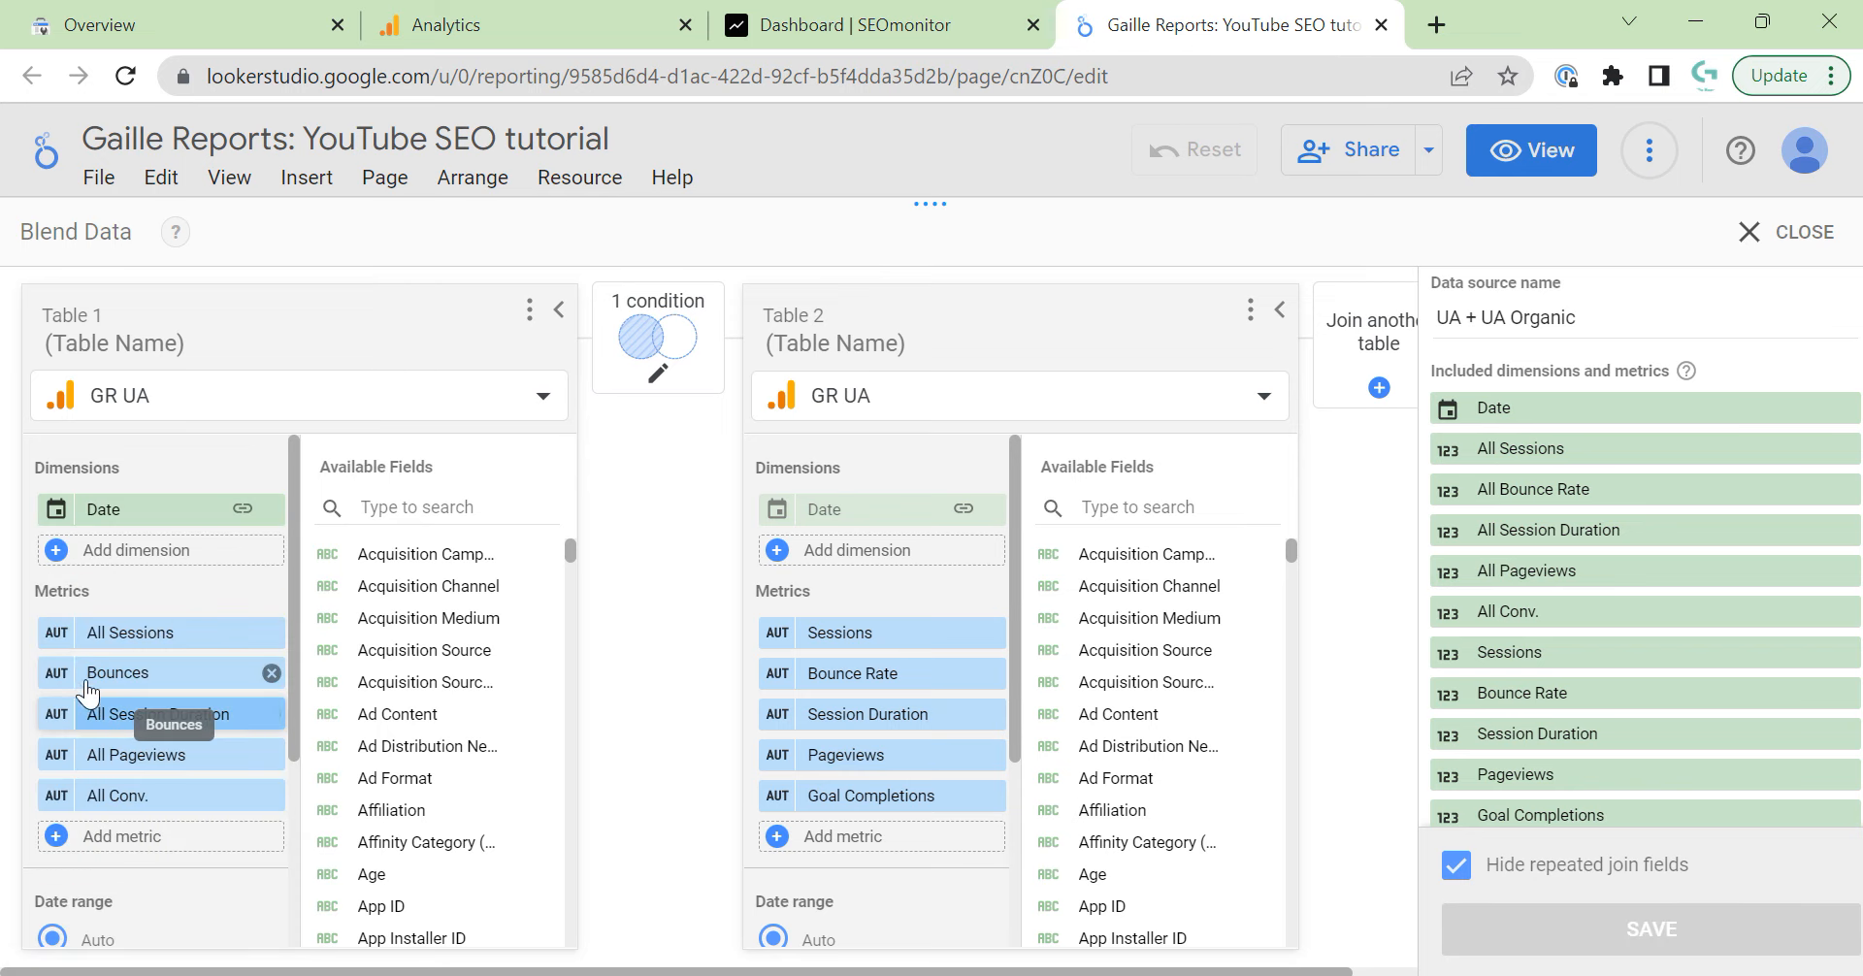
Rename the Bounces metric in Table 1 of the blend as "All bounces".
left_click(45, 679)
left_click(161, 738)
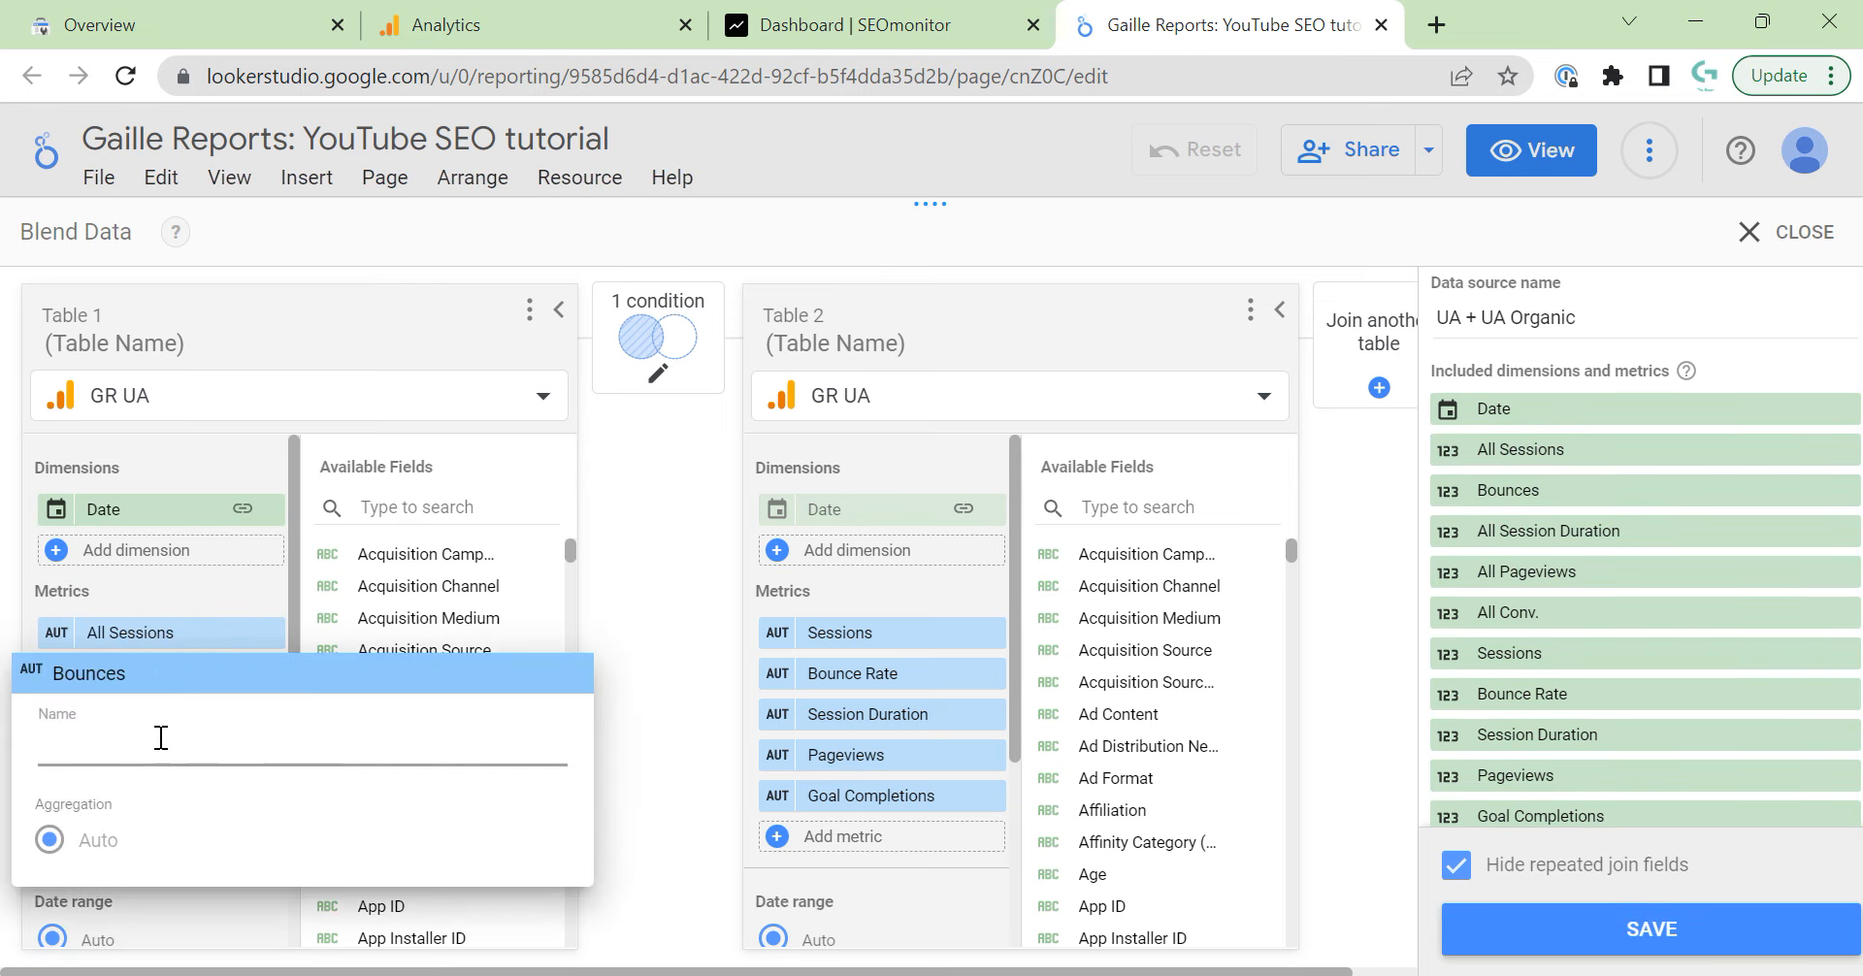
type("All bounces")
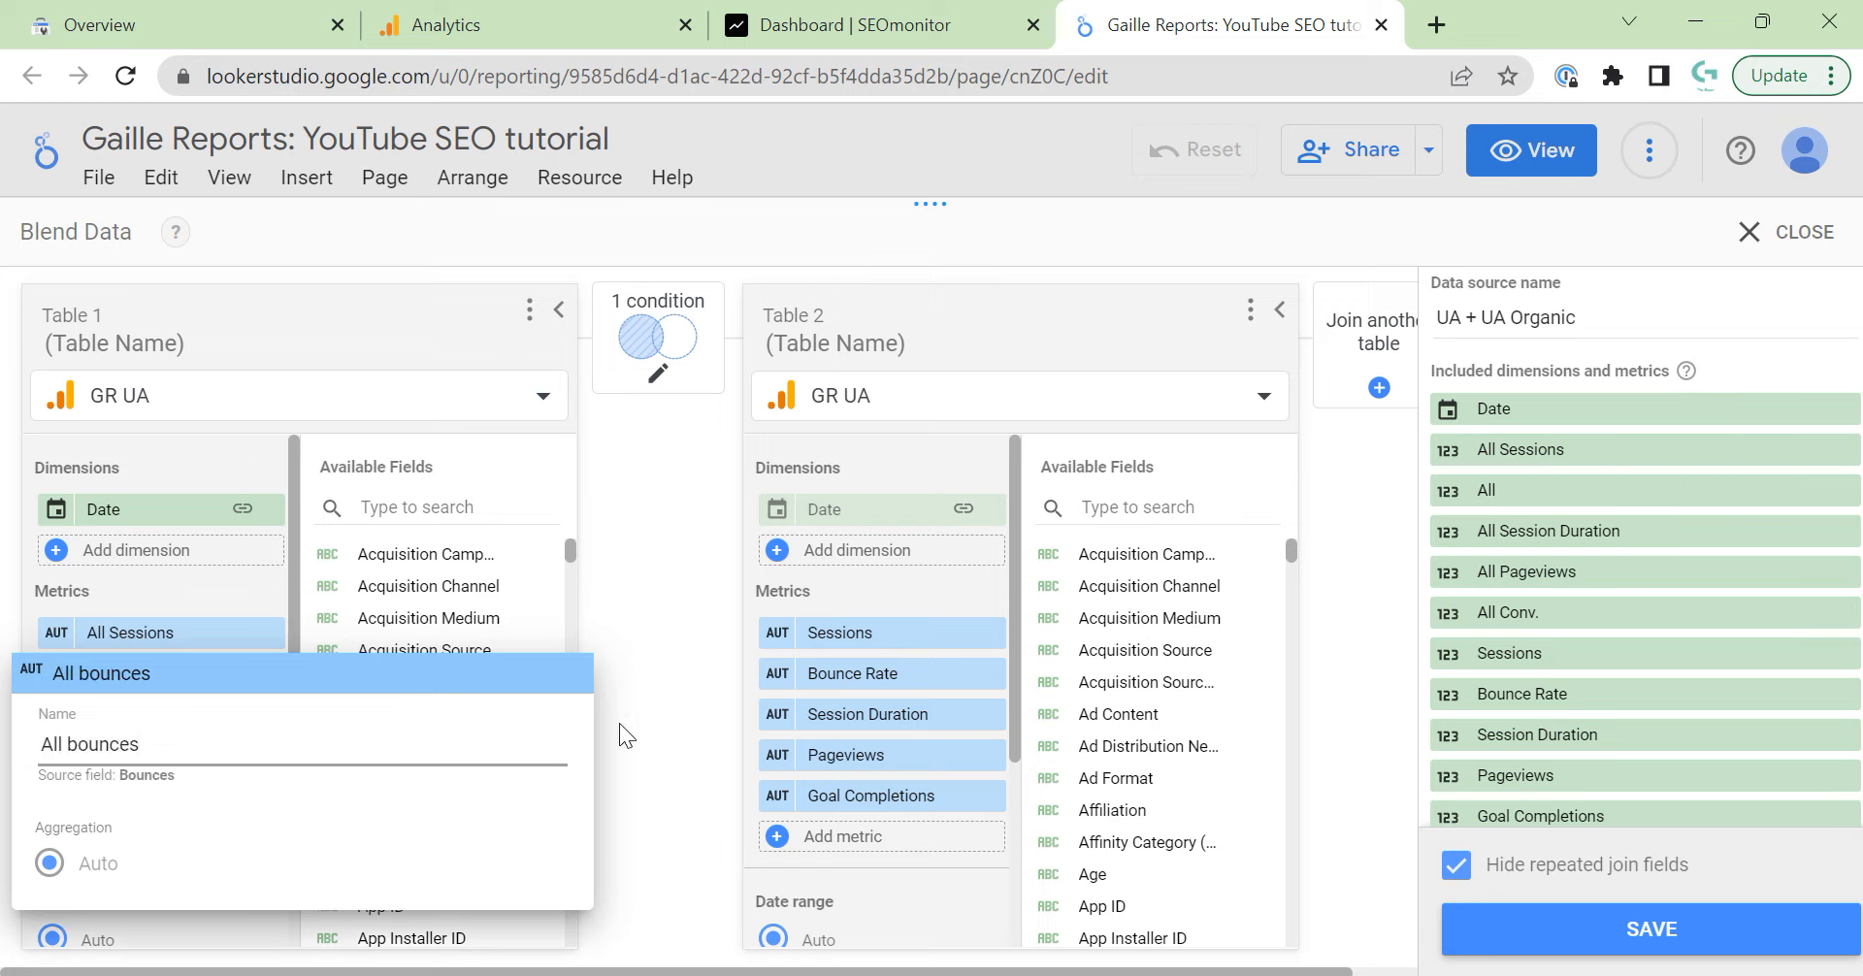
left_click(678, 667)
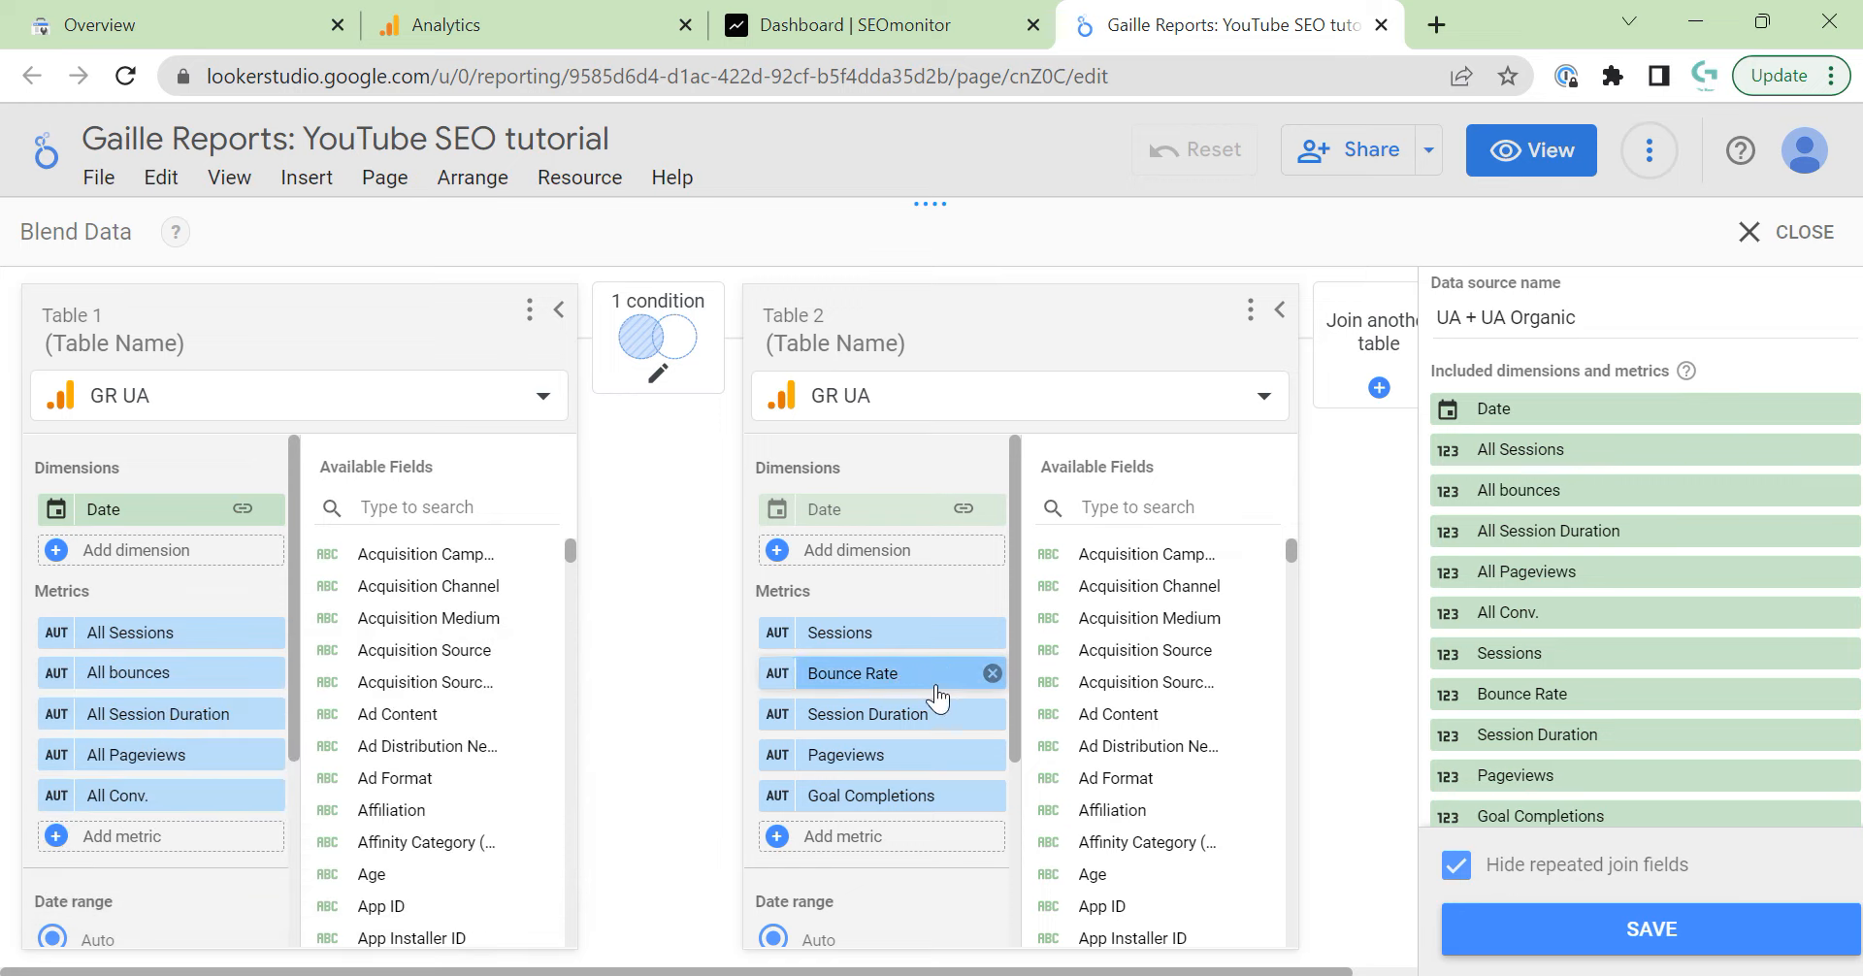
Replace the Bounce Rate metric in Table 2 of the blend with Bounces.
left_click(935, 692)
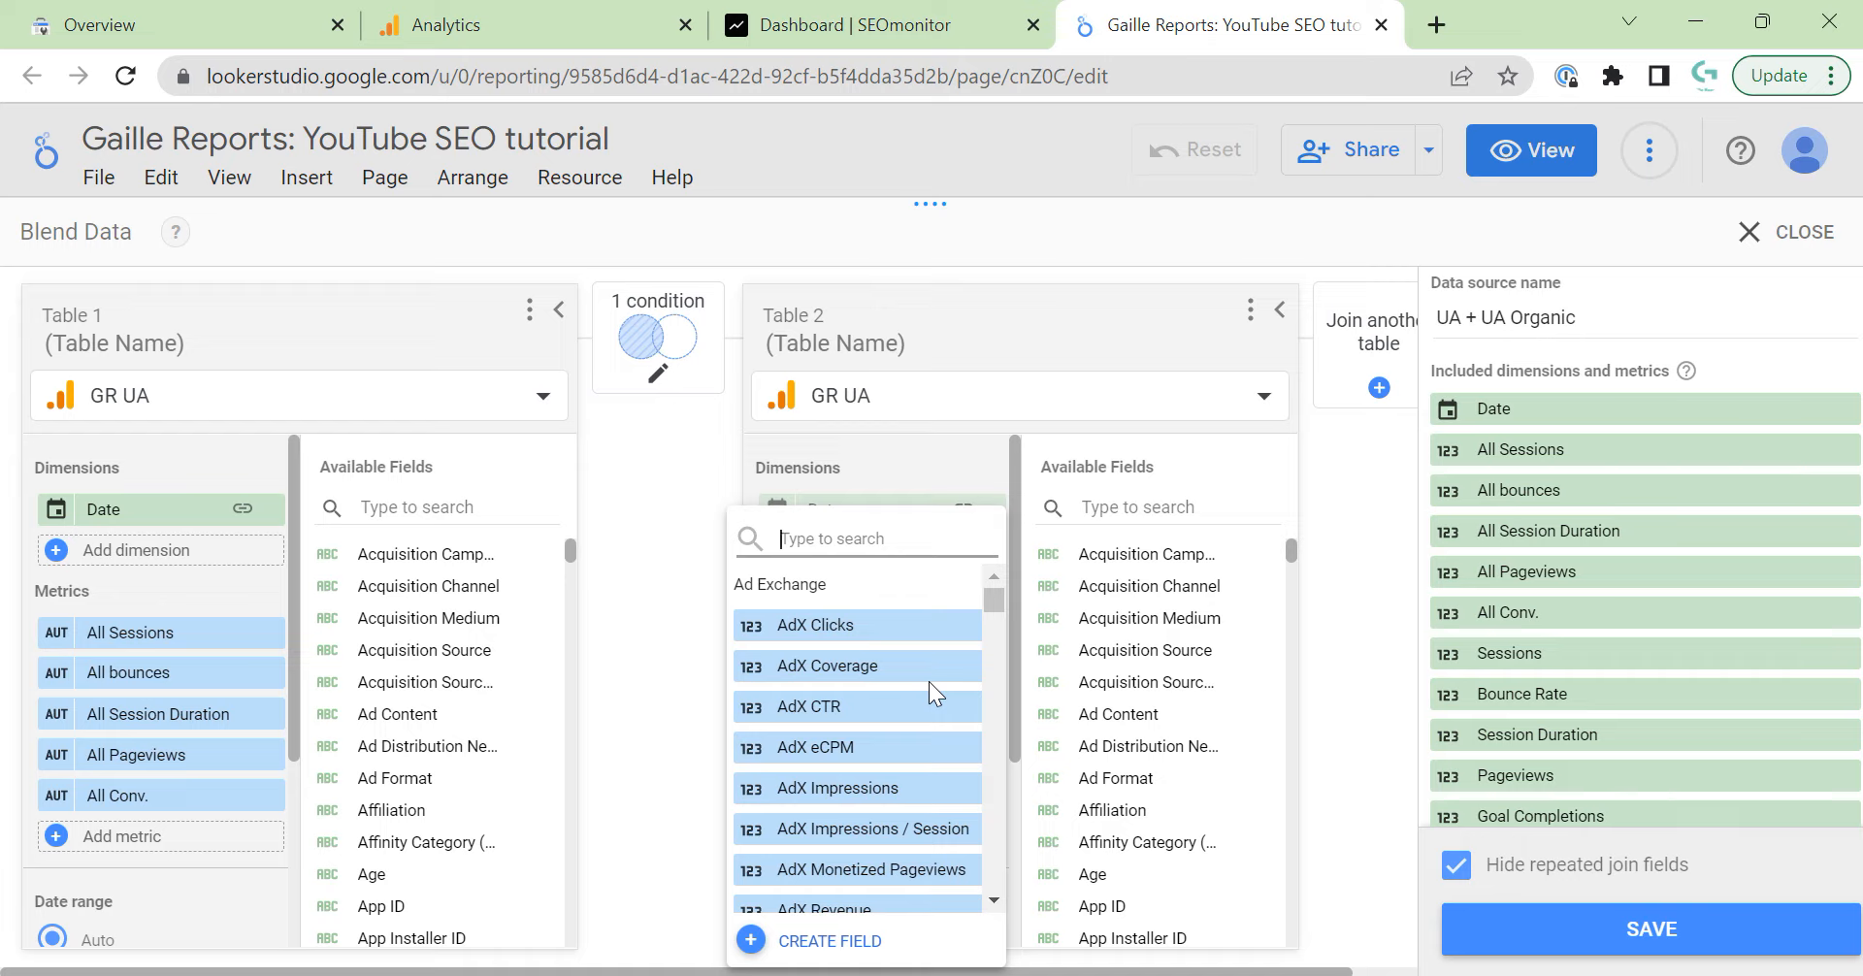
type("boun")
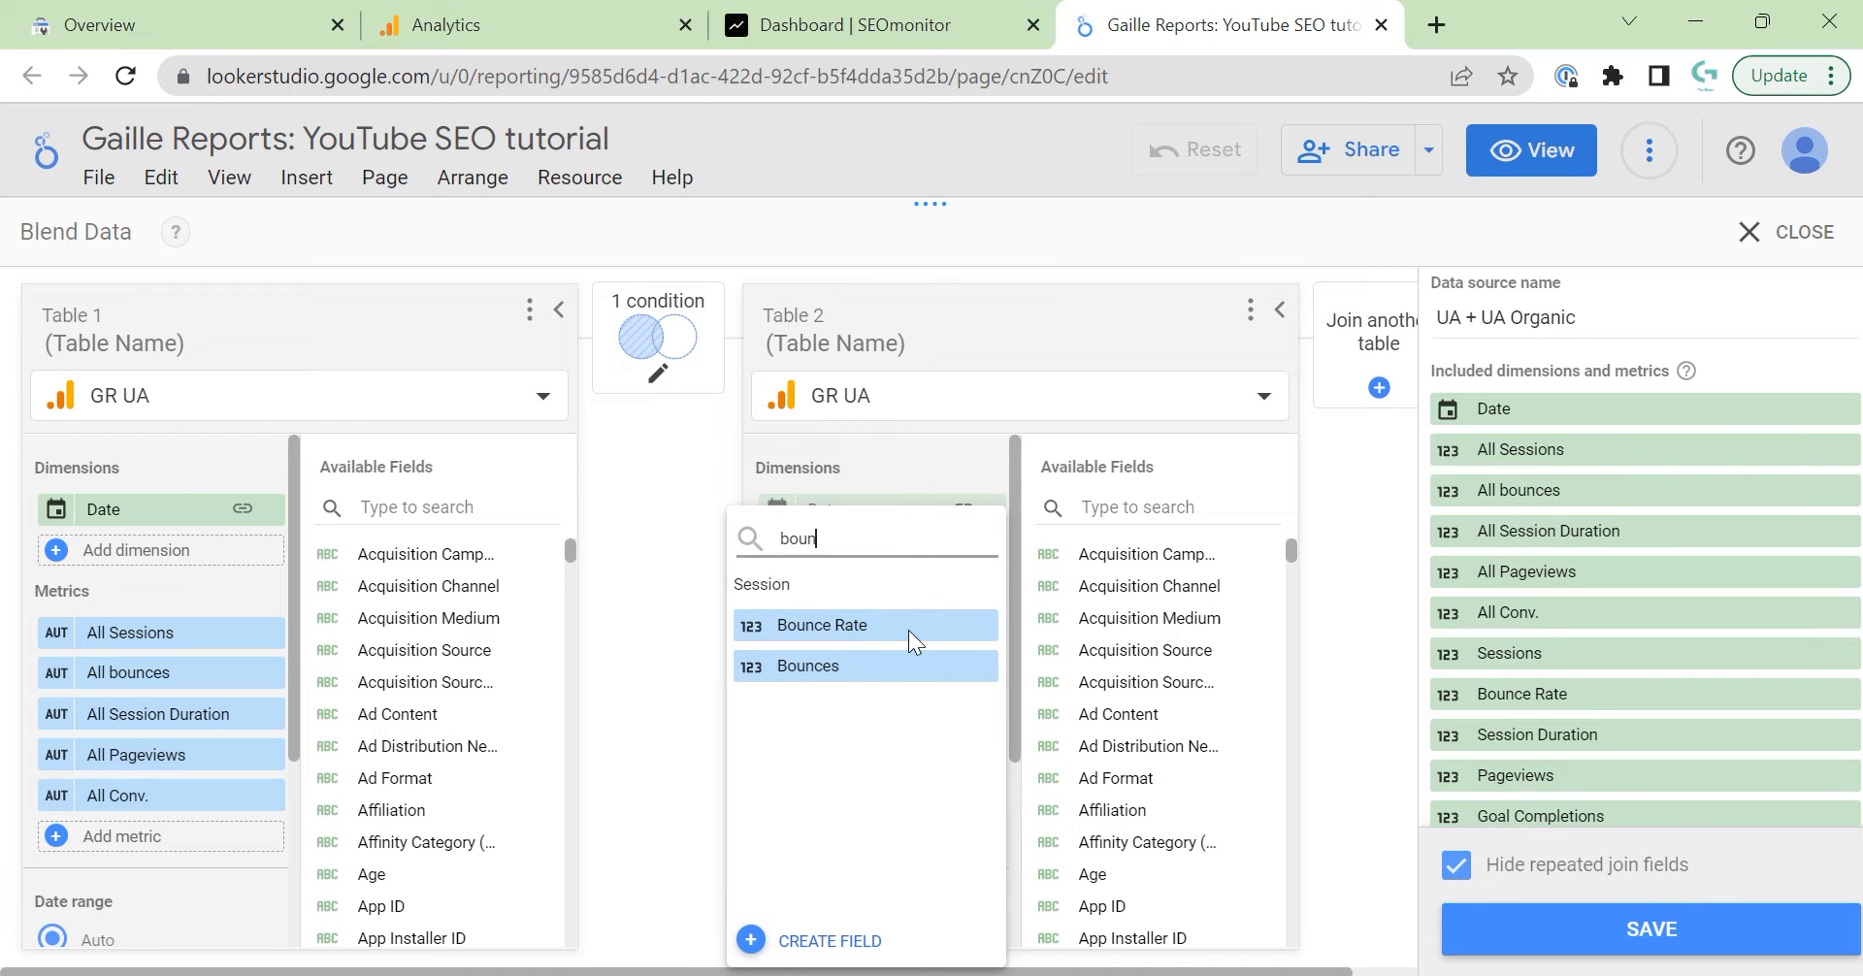
Replace the Bounce Rate metric in Table 2 of the blend with Bounces, then save and close the blend.
left_click(870, 669)
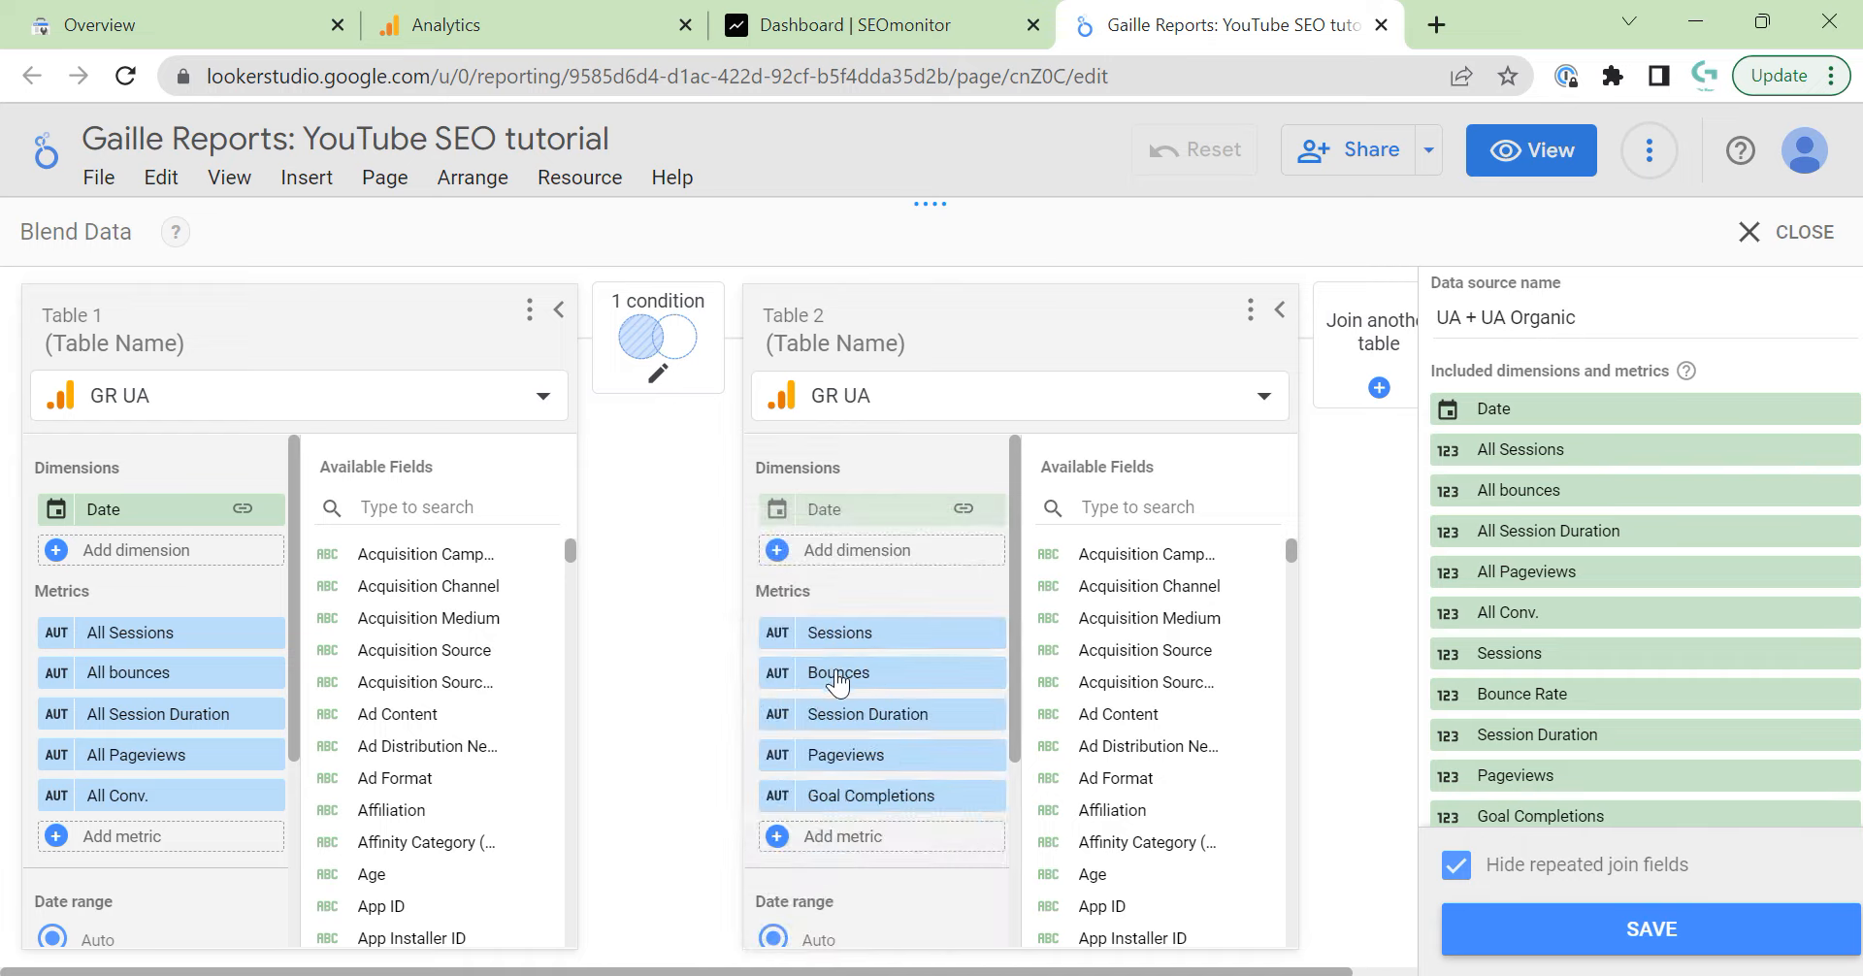
left_click(661, 644)
left_click(1686, 932)
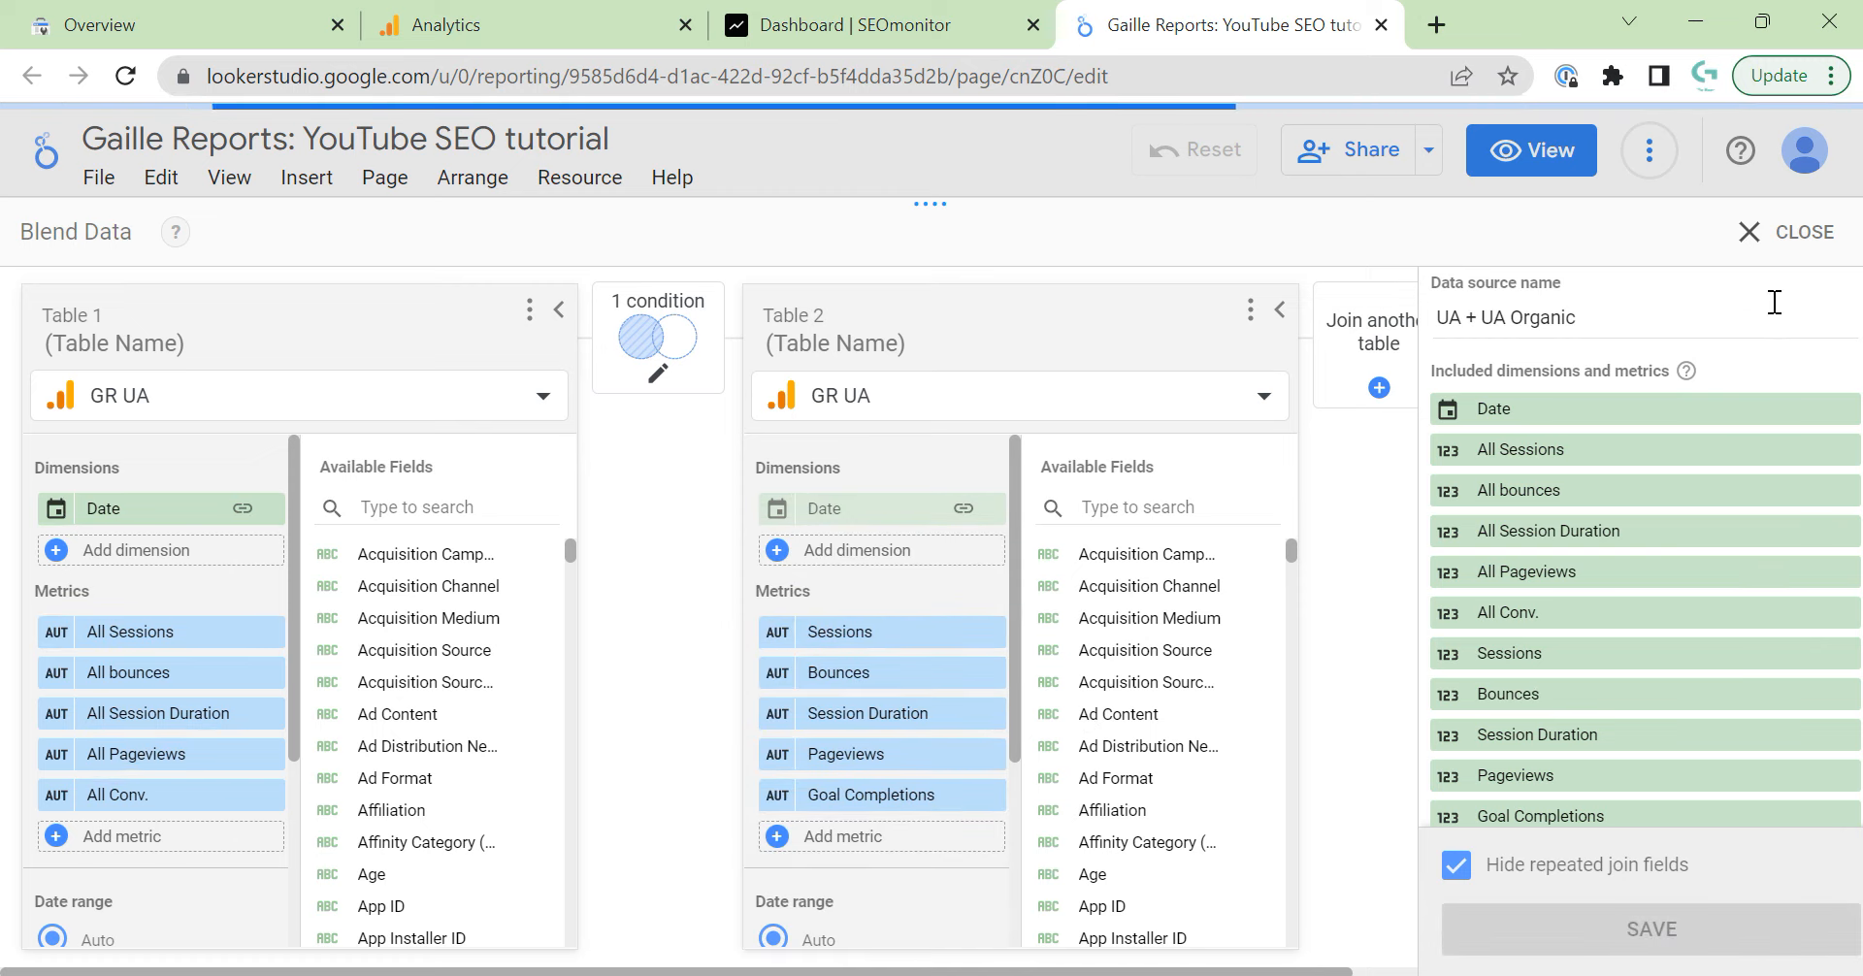
left_click(1780, 236)
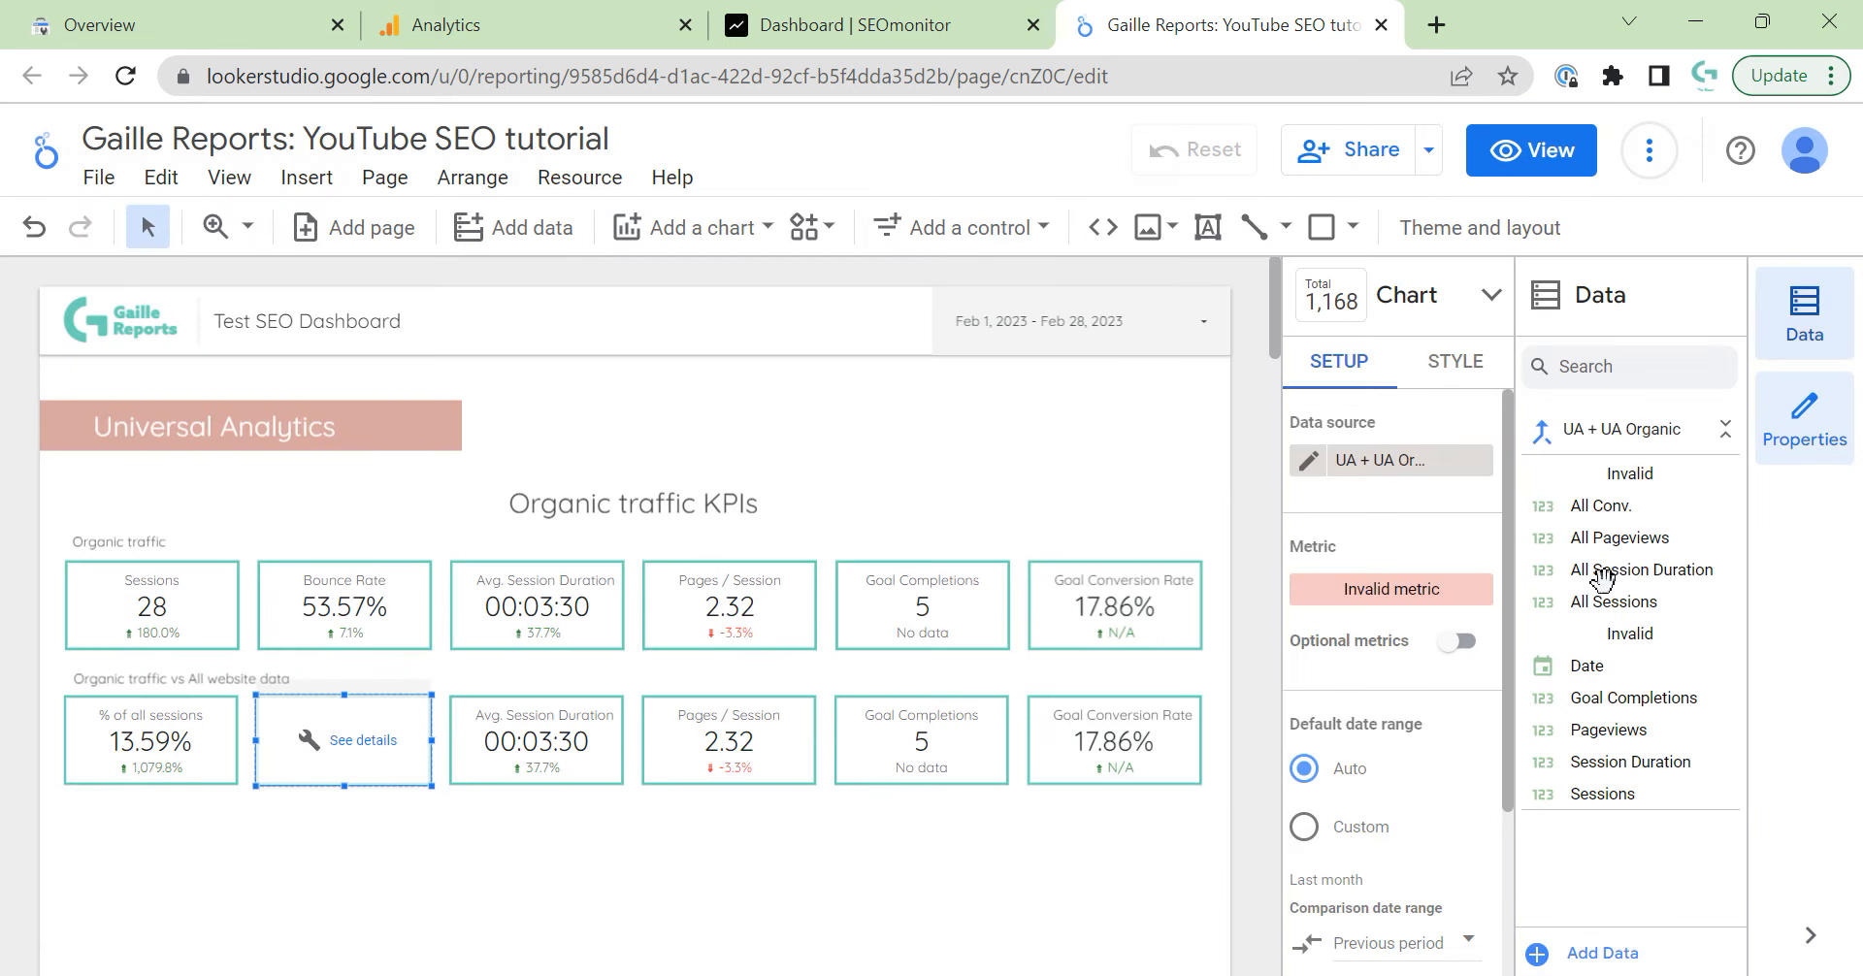
Create a calculated field to replace the scorecard's invalid metric and name it "All Bounce rate".
left_click(1359, 592)
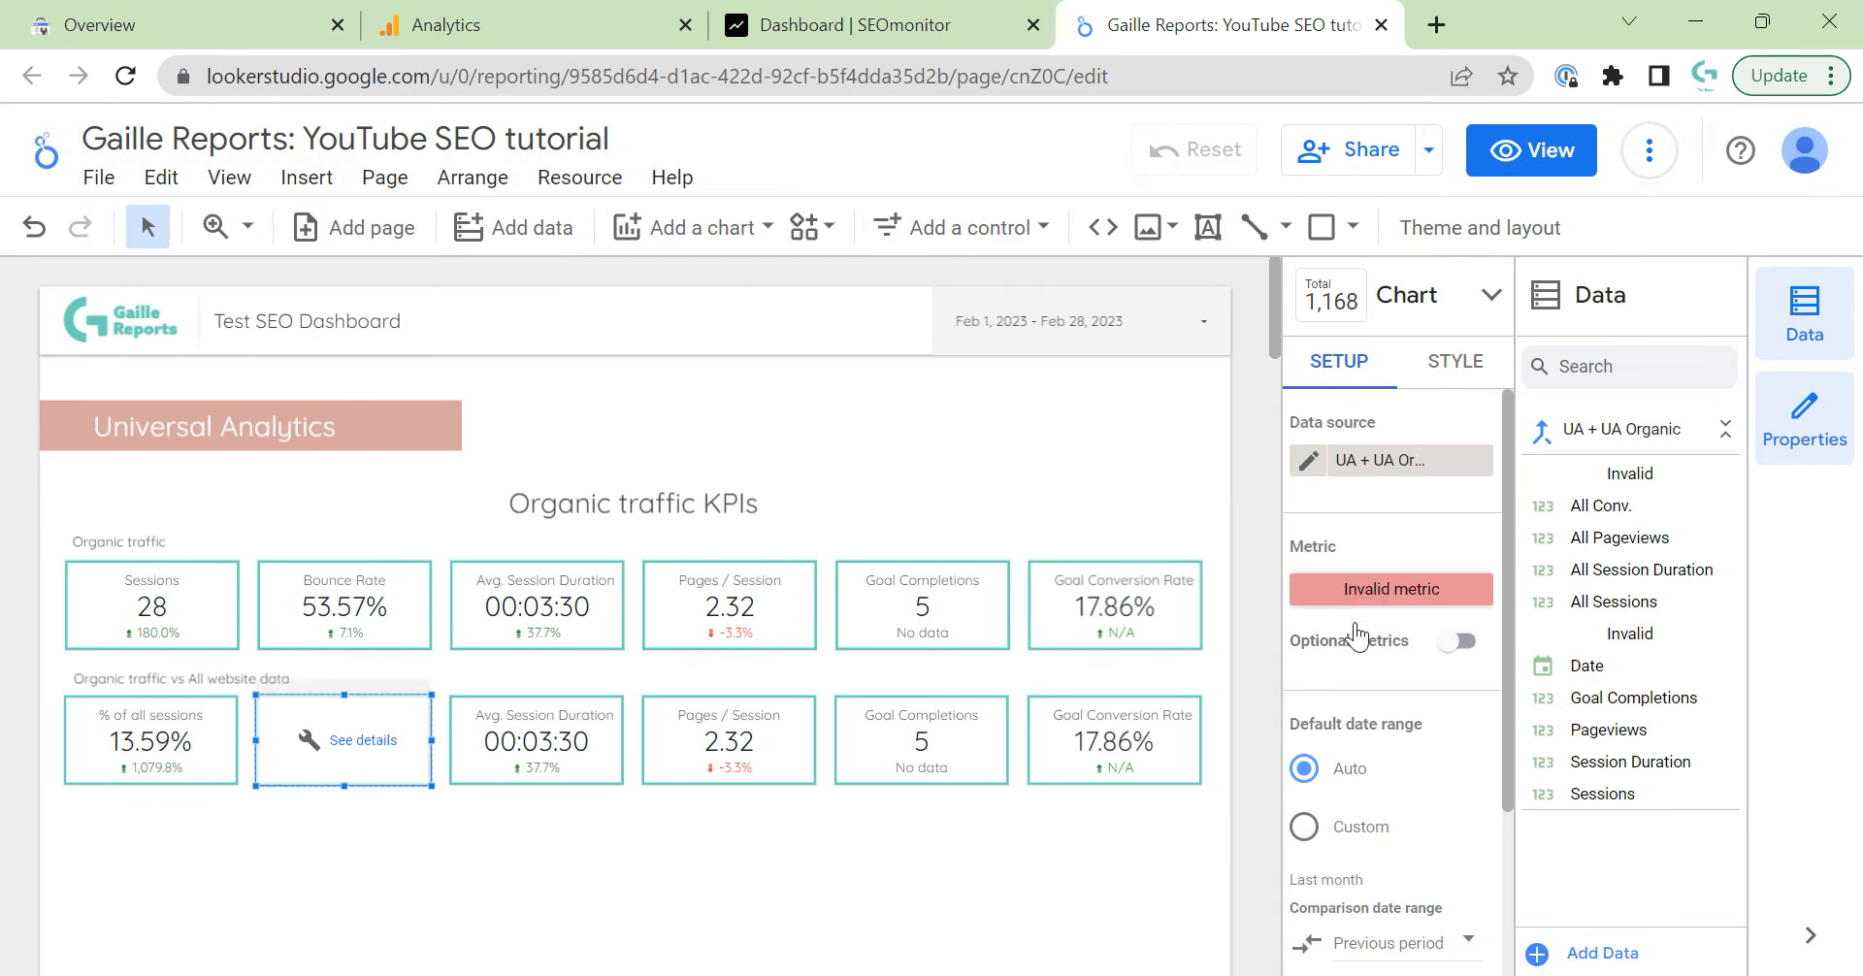
left_click(1317, 941)
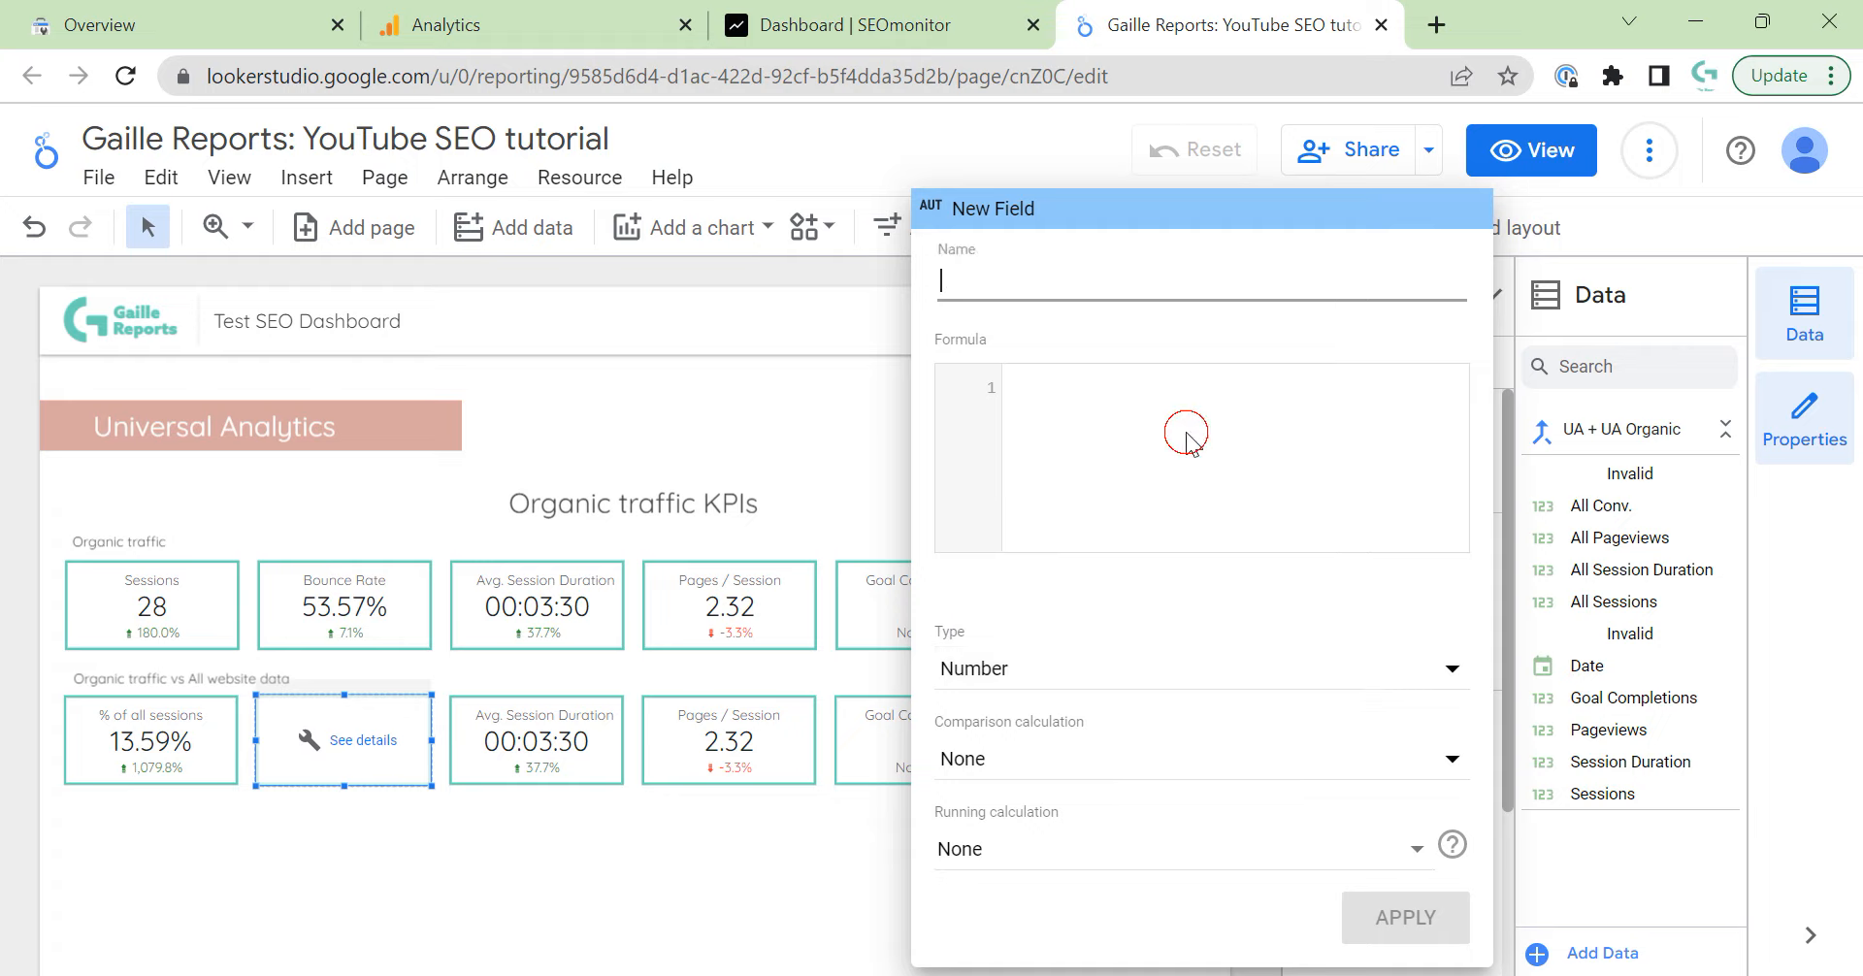
type("All")
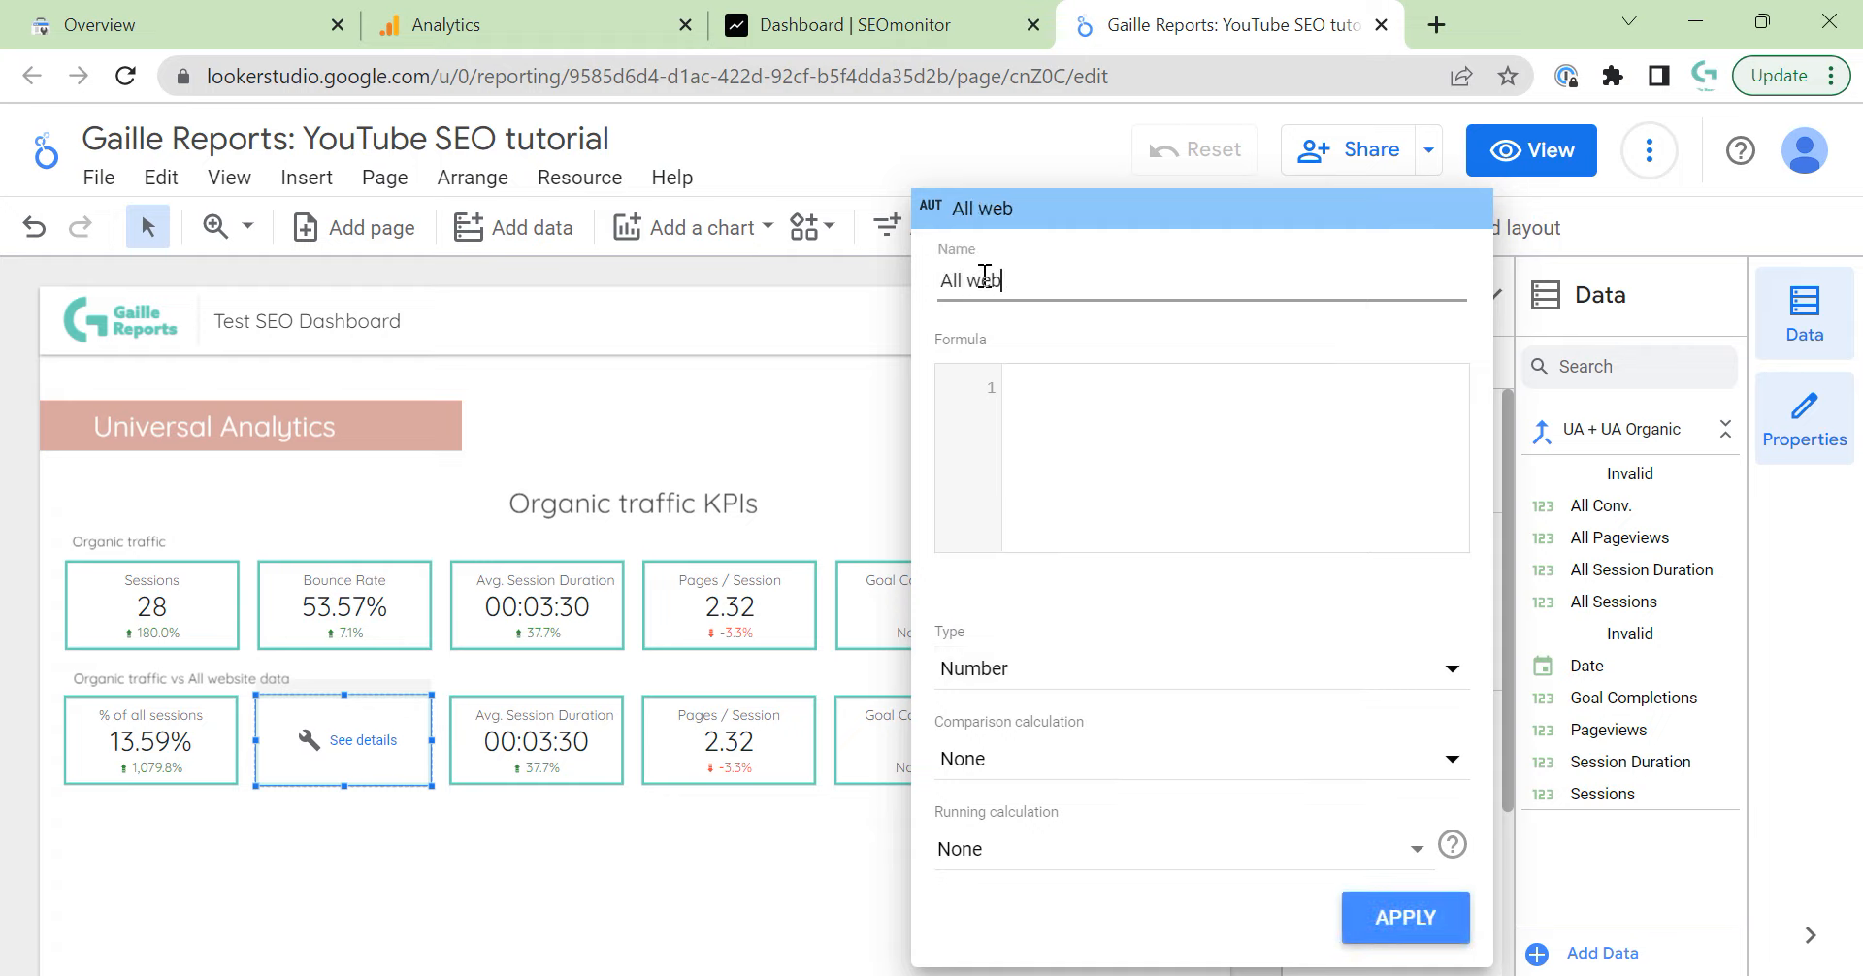
type(" web")
key("BackSpace")
key("BackSpace")
type("Bounce rate")
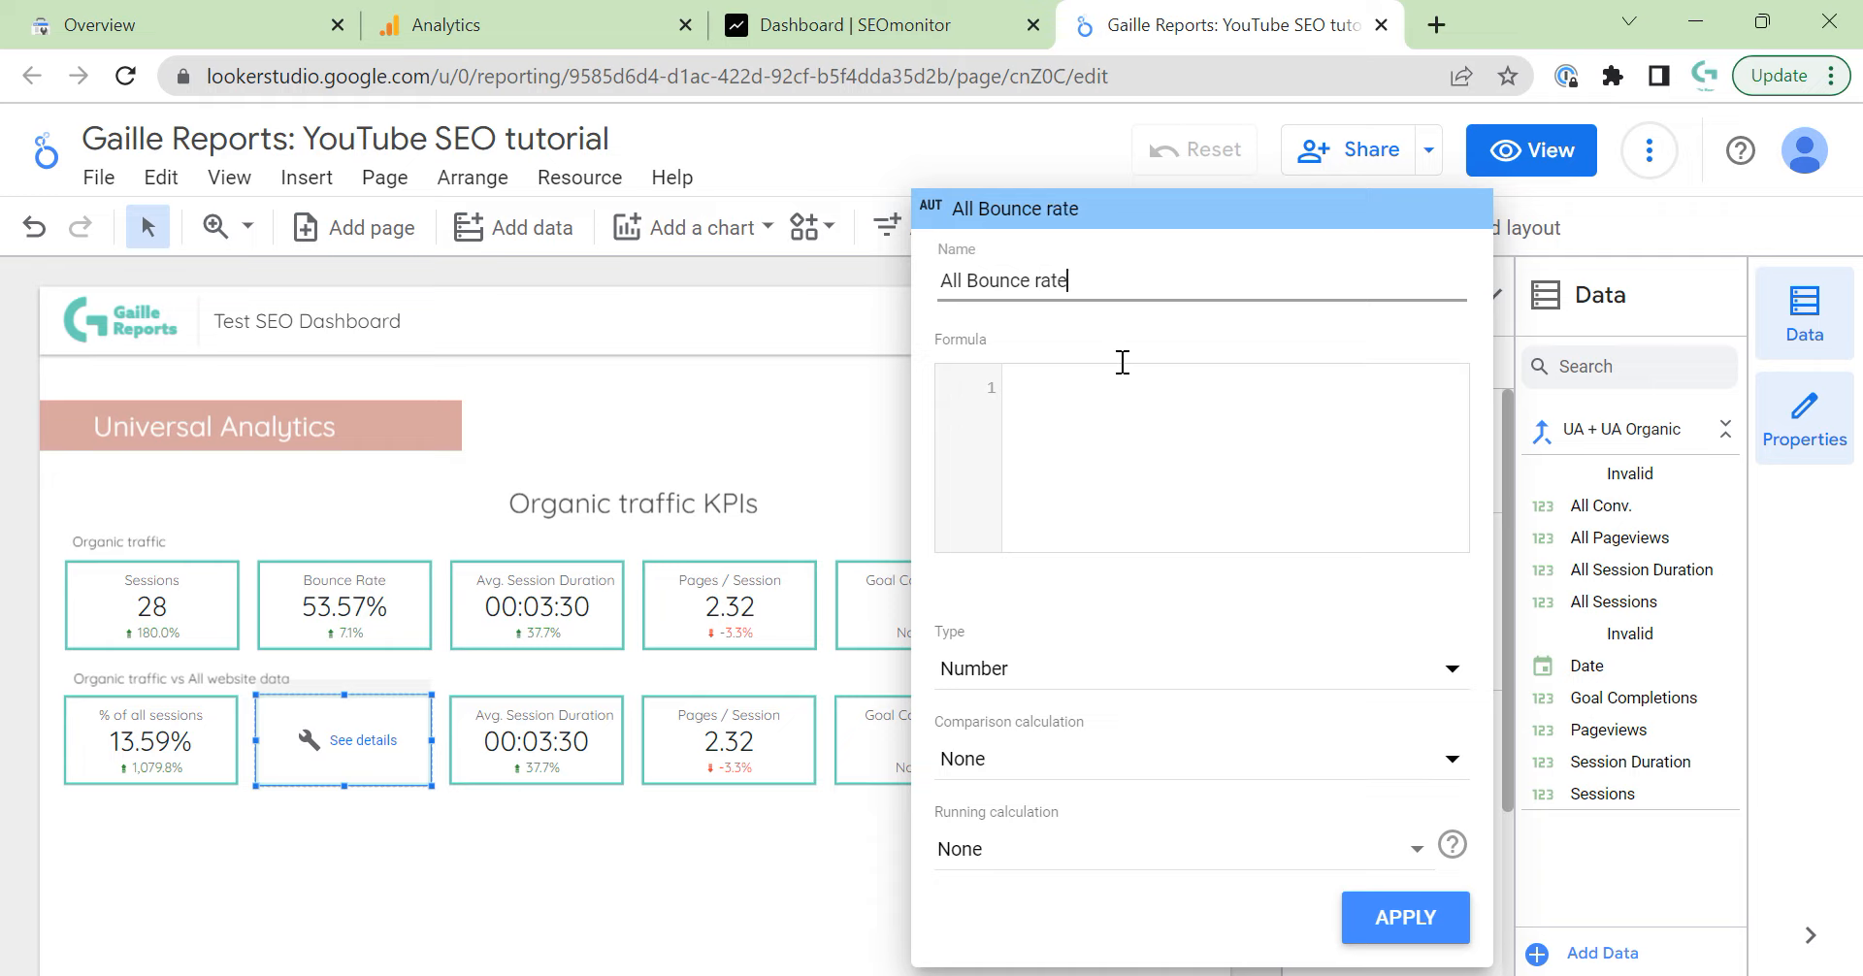
Enter SUM(All bounces) as the numerator of the All Bounce rate formula.
left_click(1202, 409)
type("SUM(bounce")
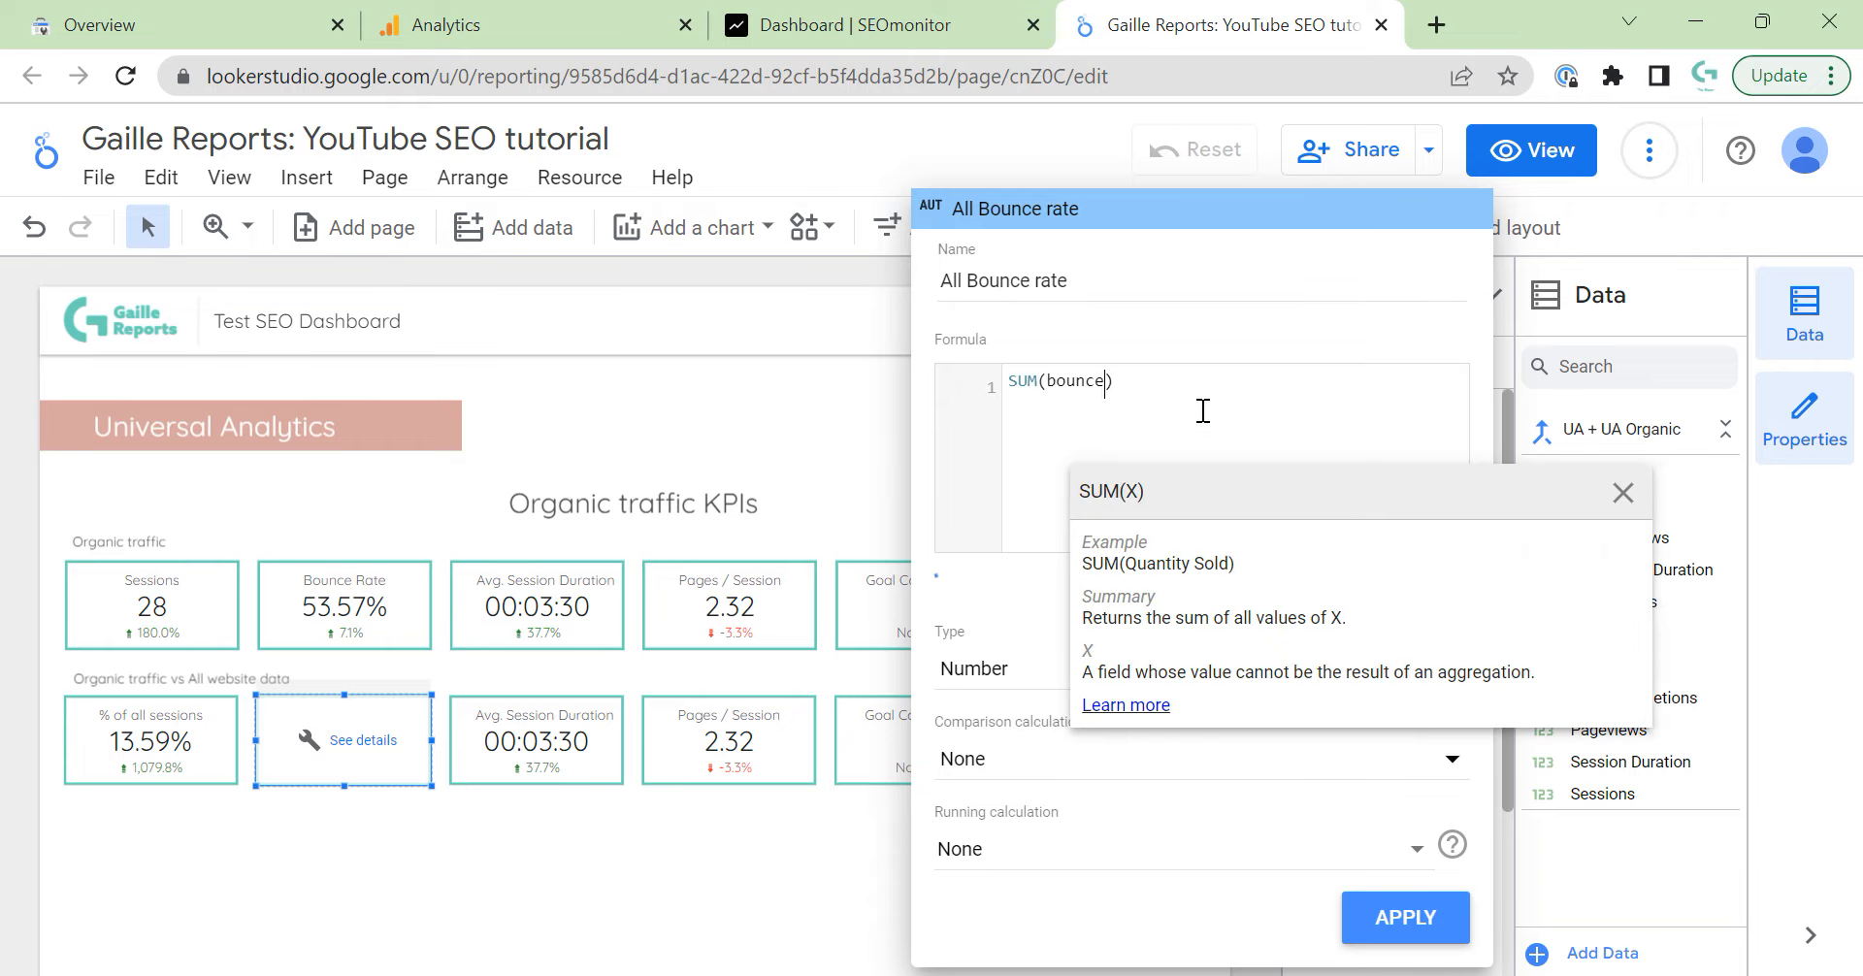
key("BackSpace")
key("BackSpace")
key("BackSpace")
key("BackSpace")
key("BackSpace")
key("BackSpace")
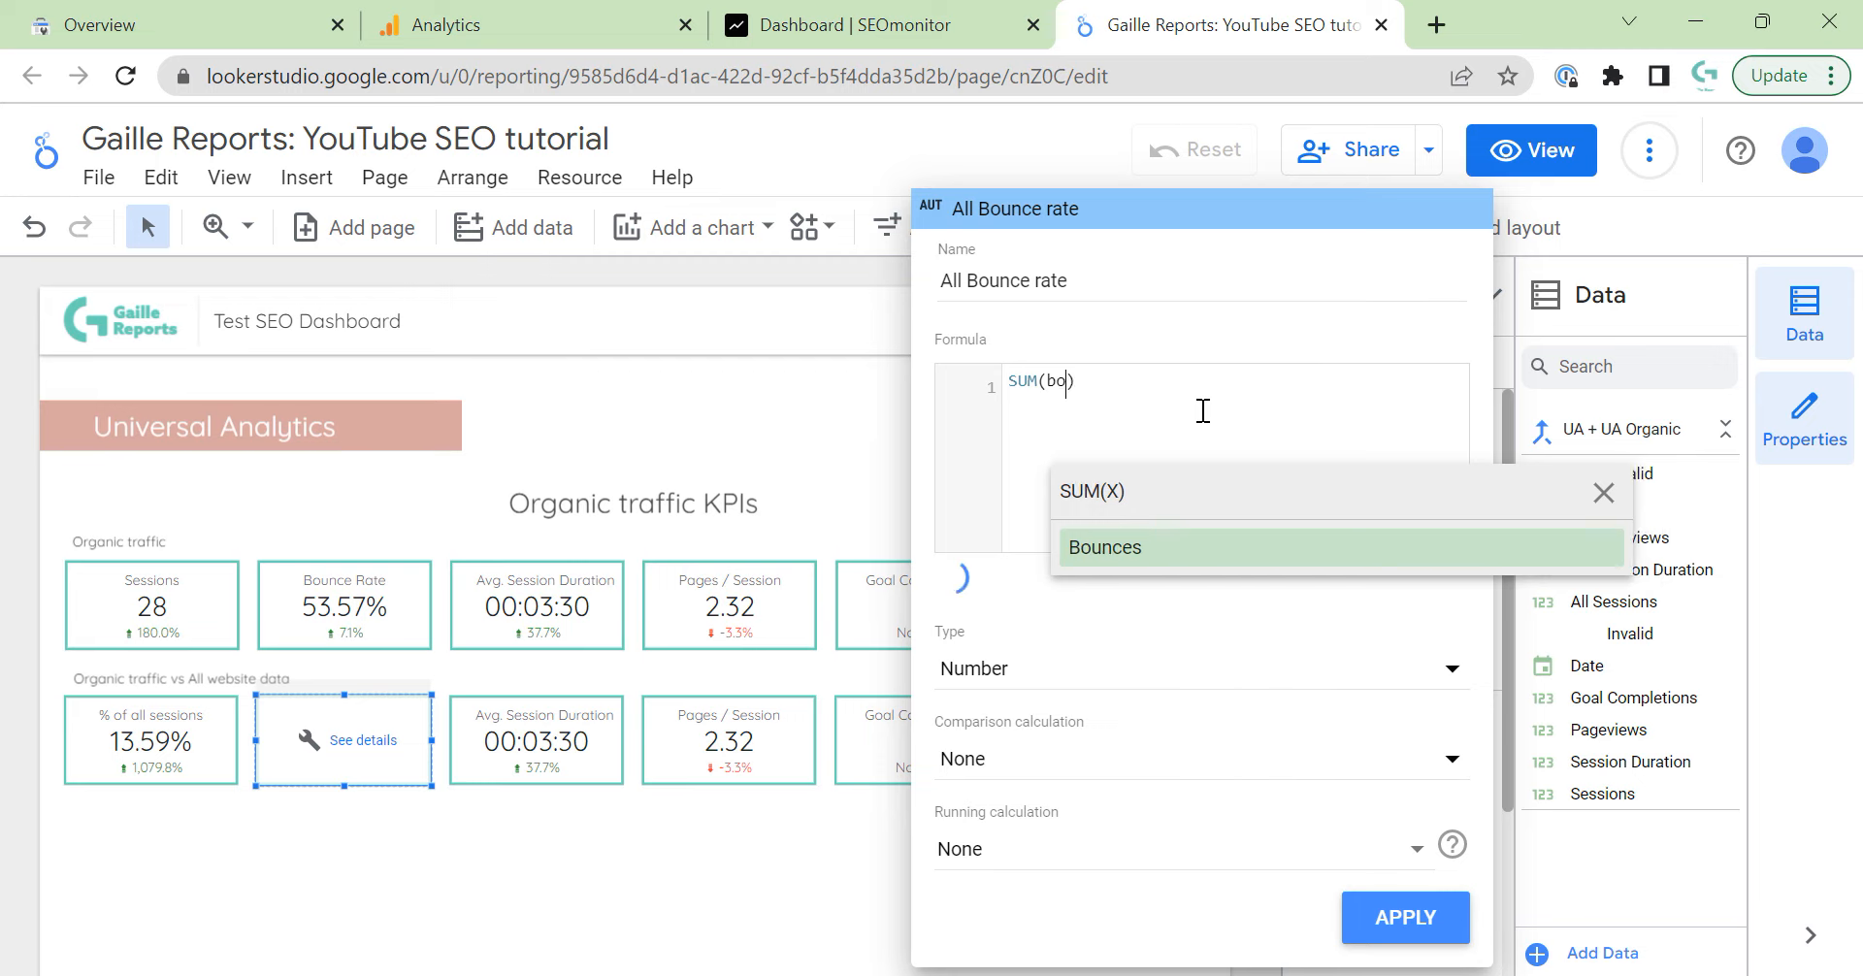
type("all")
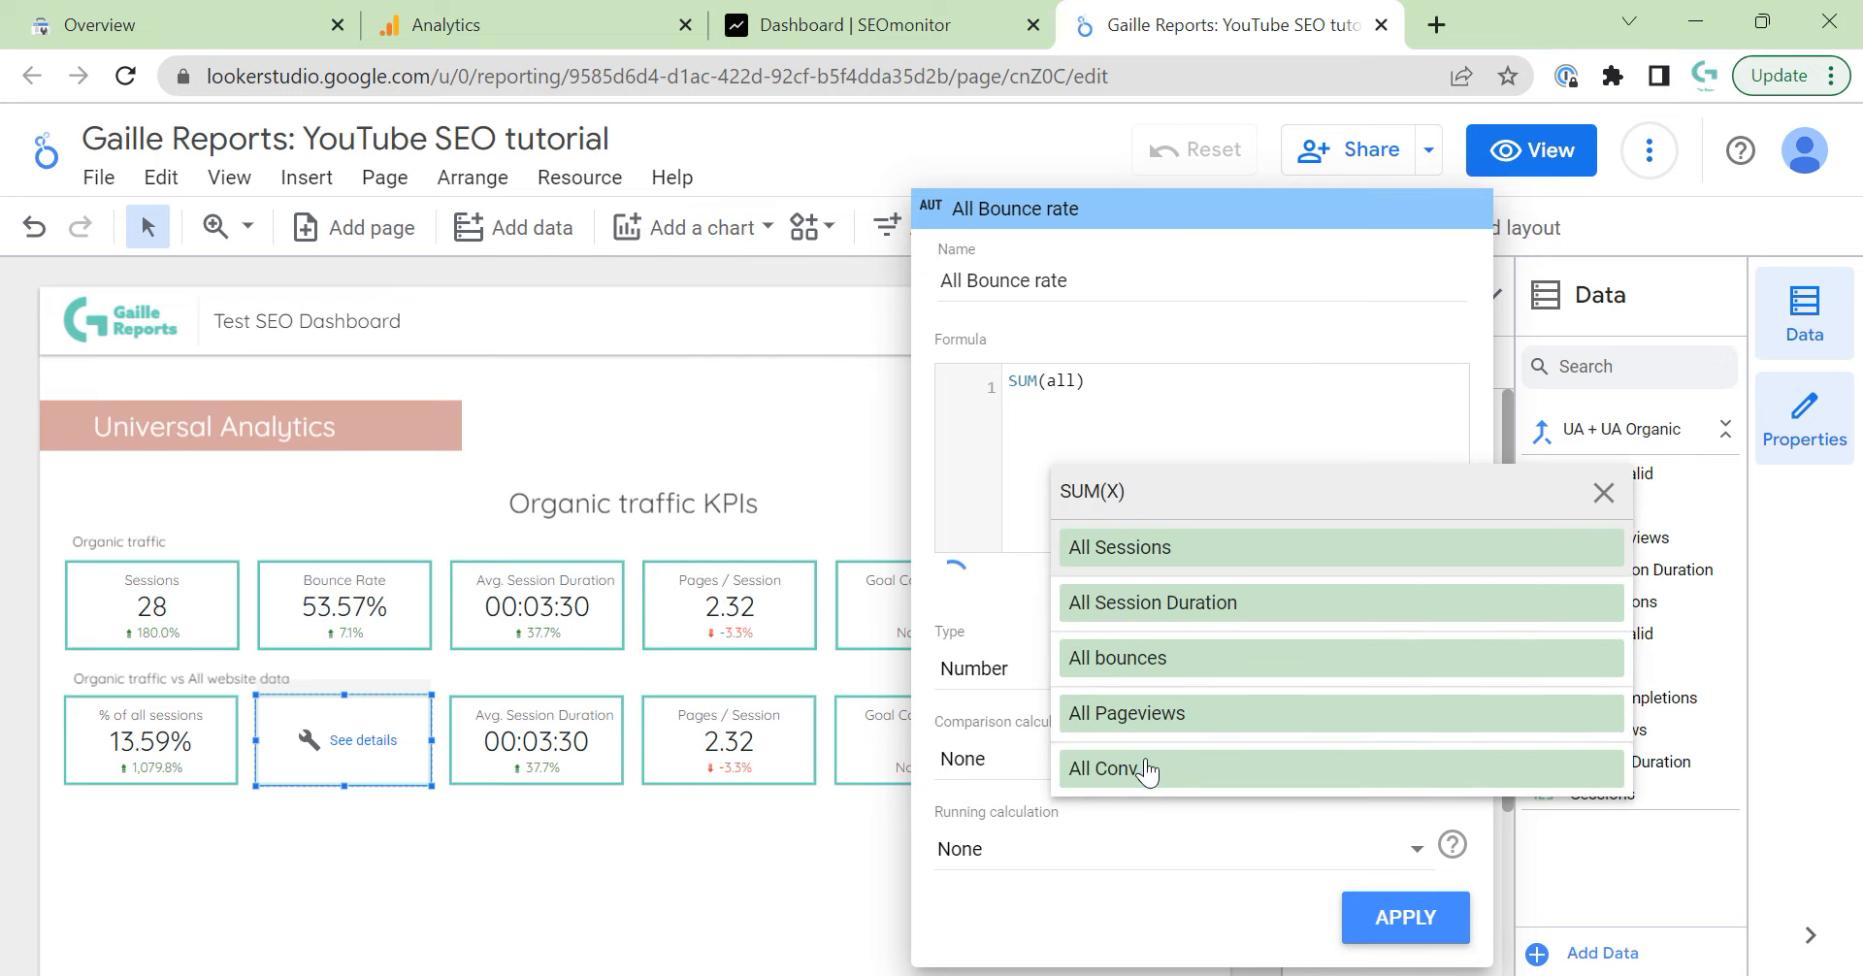
left_click(1145, 667)
Complete the formula by dividing the sum of All bounces by SUM(All Sessions).
type("/")
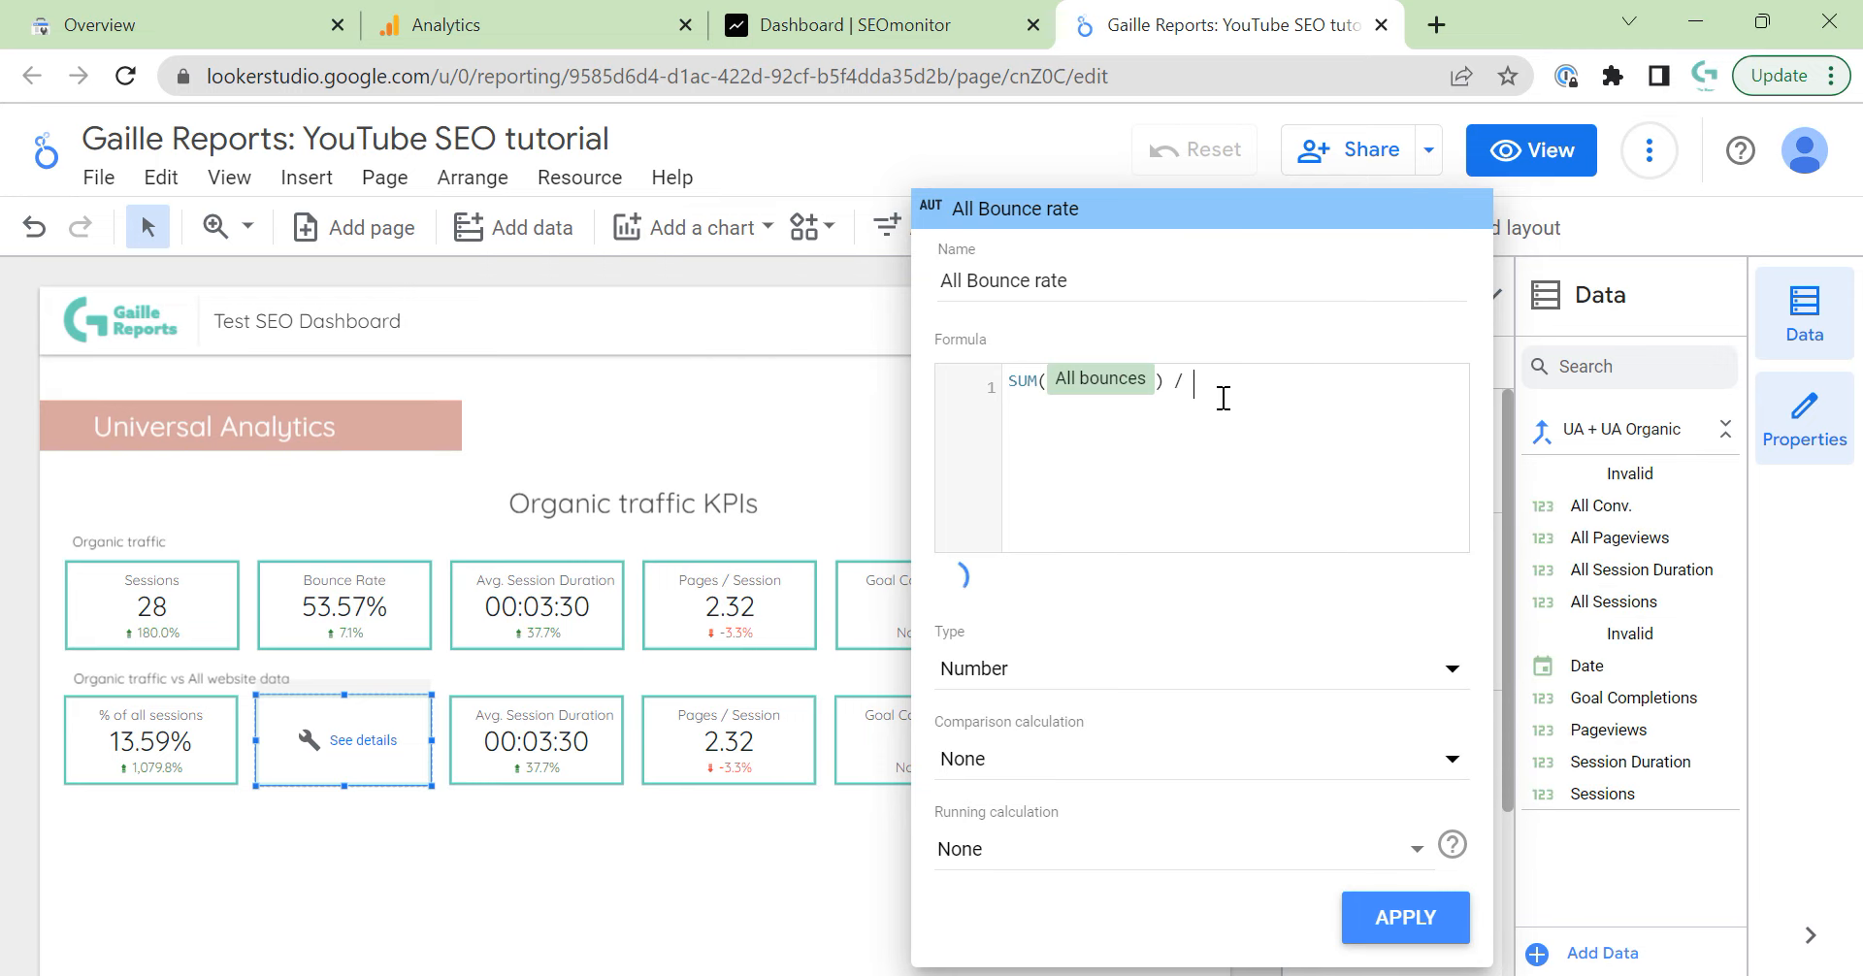
type(" SUM(all")
key("BackSpace")
key("BackSpace")
key("BackSpace")
type("sum(all")
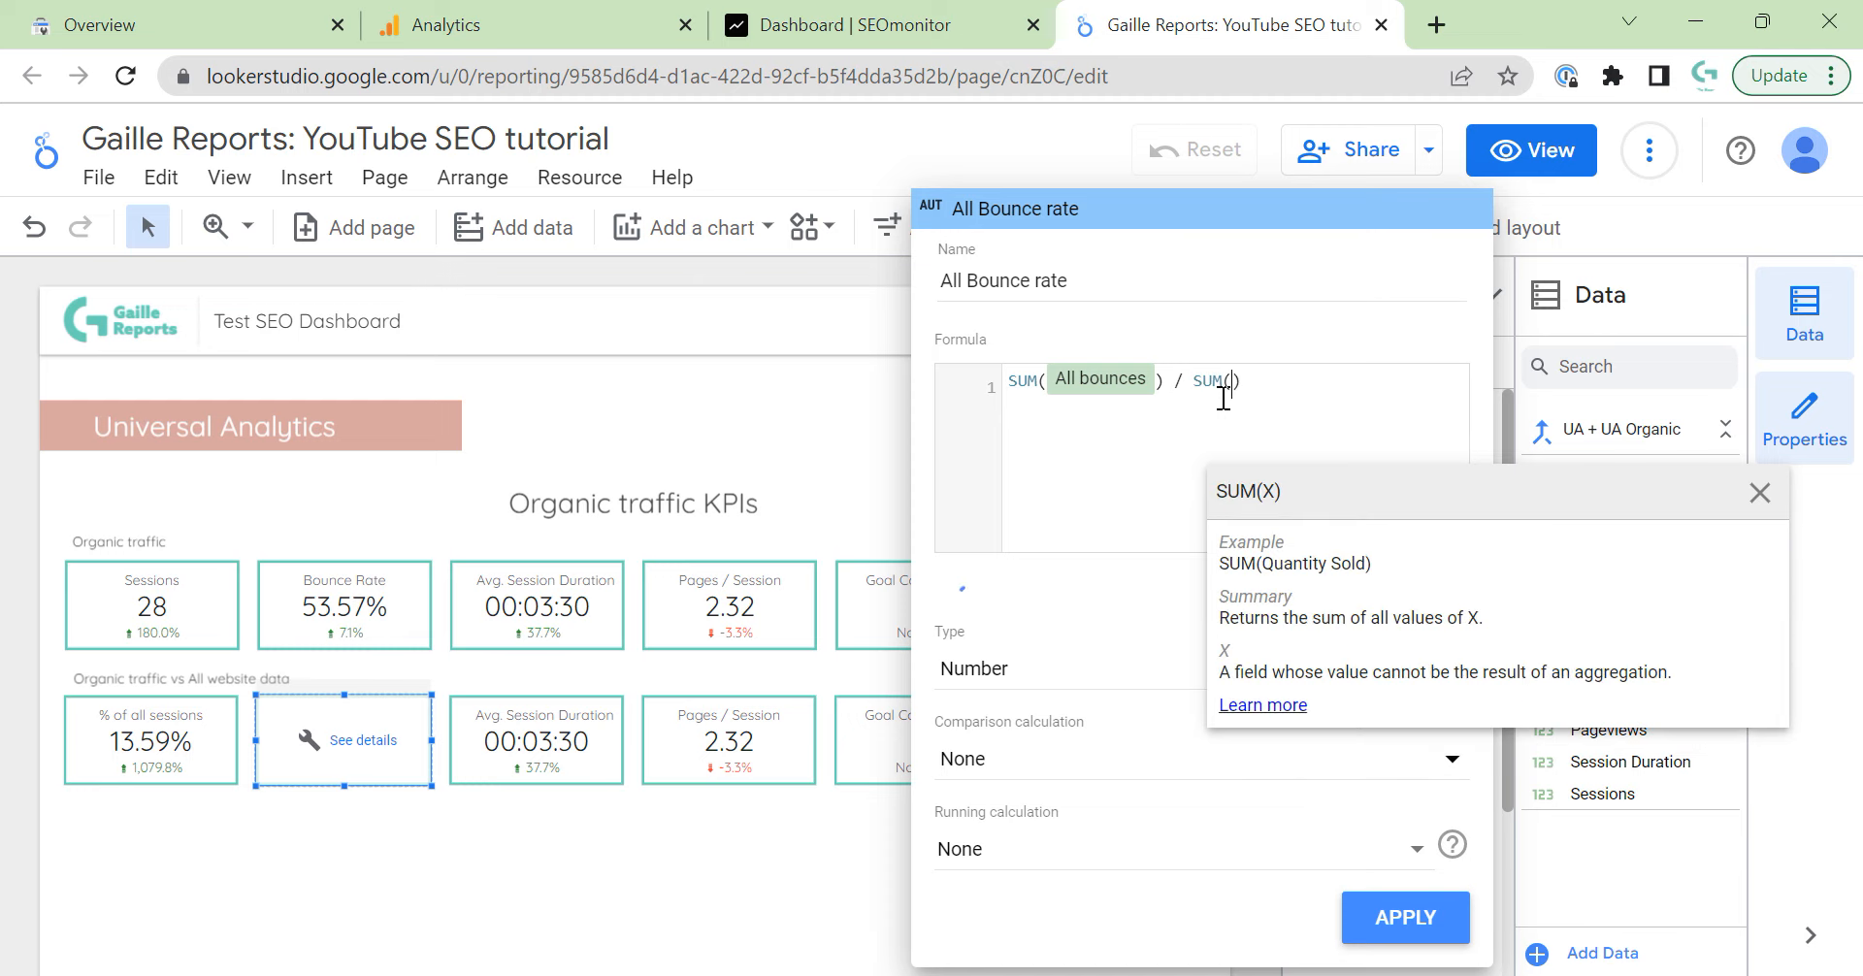
left_click(1422, 549)
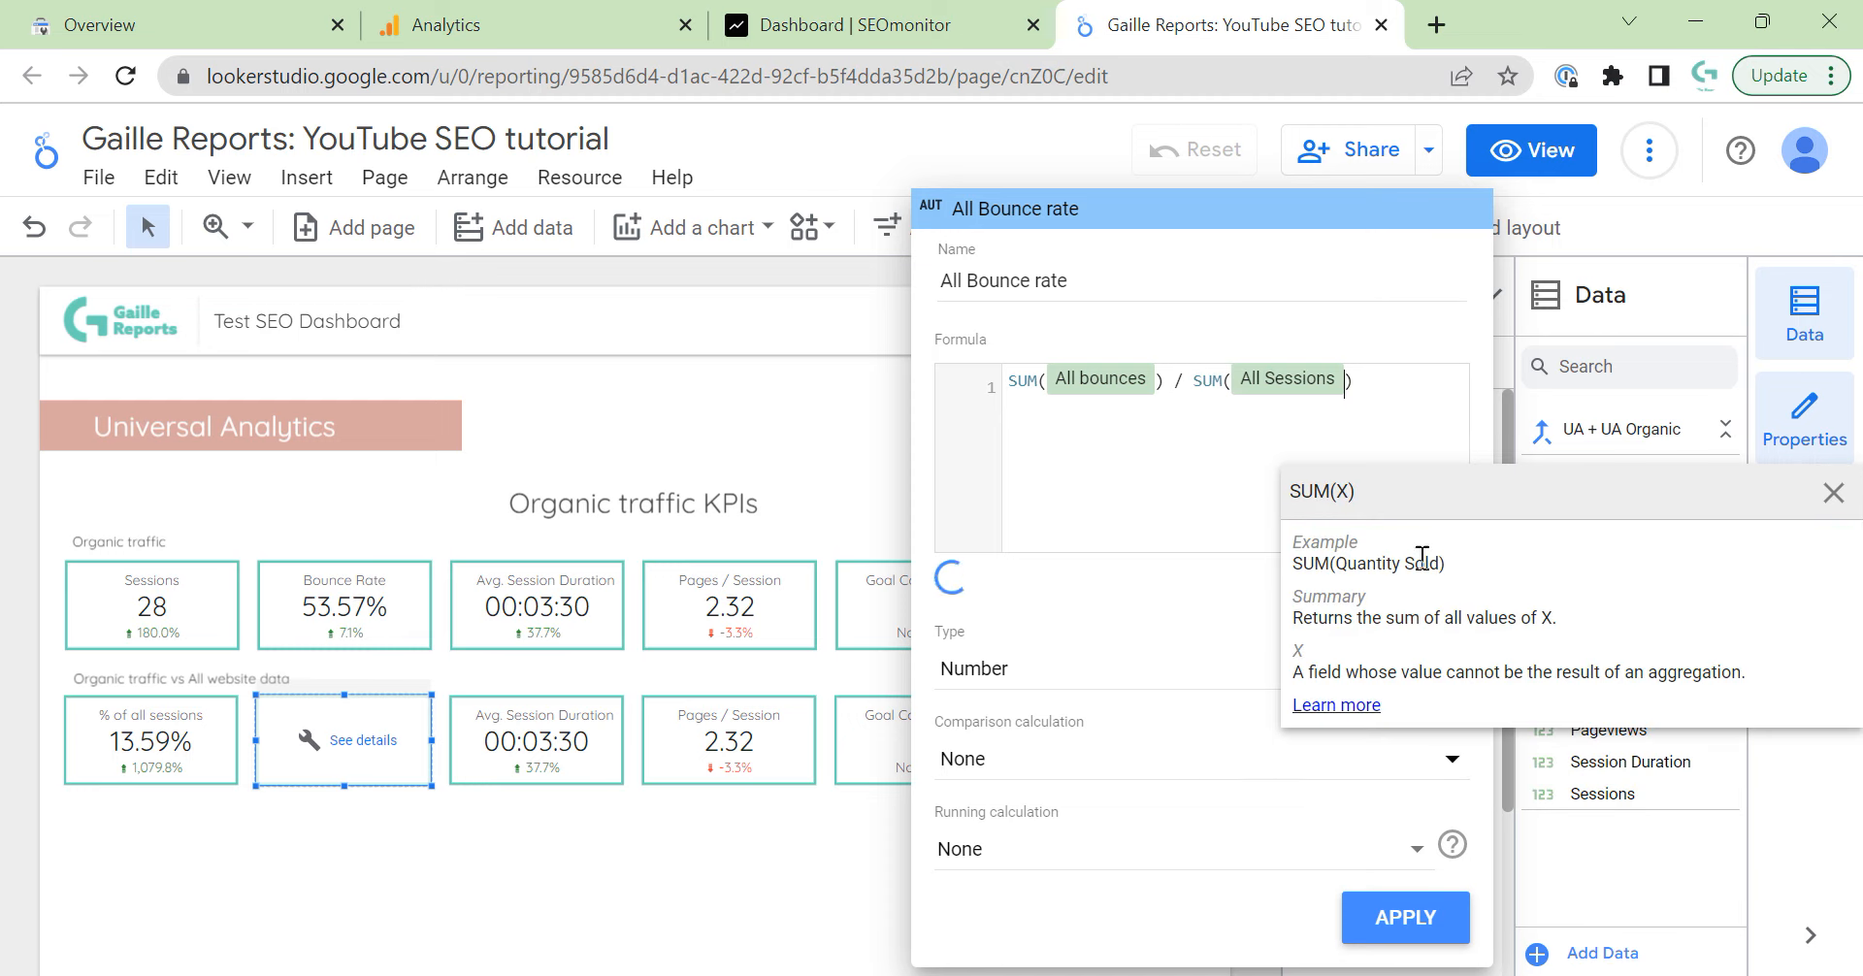
Set the calculated field's type to Numeric Percent and apply it to the scorecard.
left_click(1031, 682)
mouse_move(1057, 694)
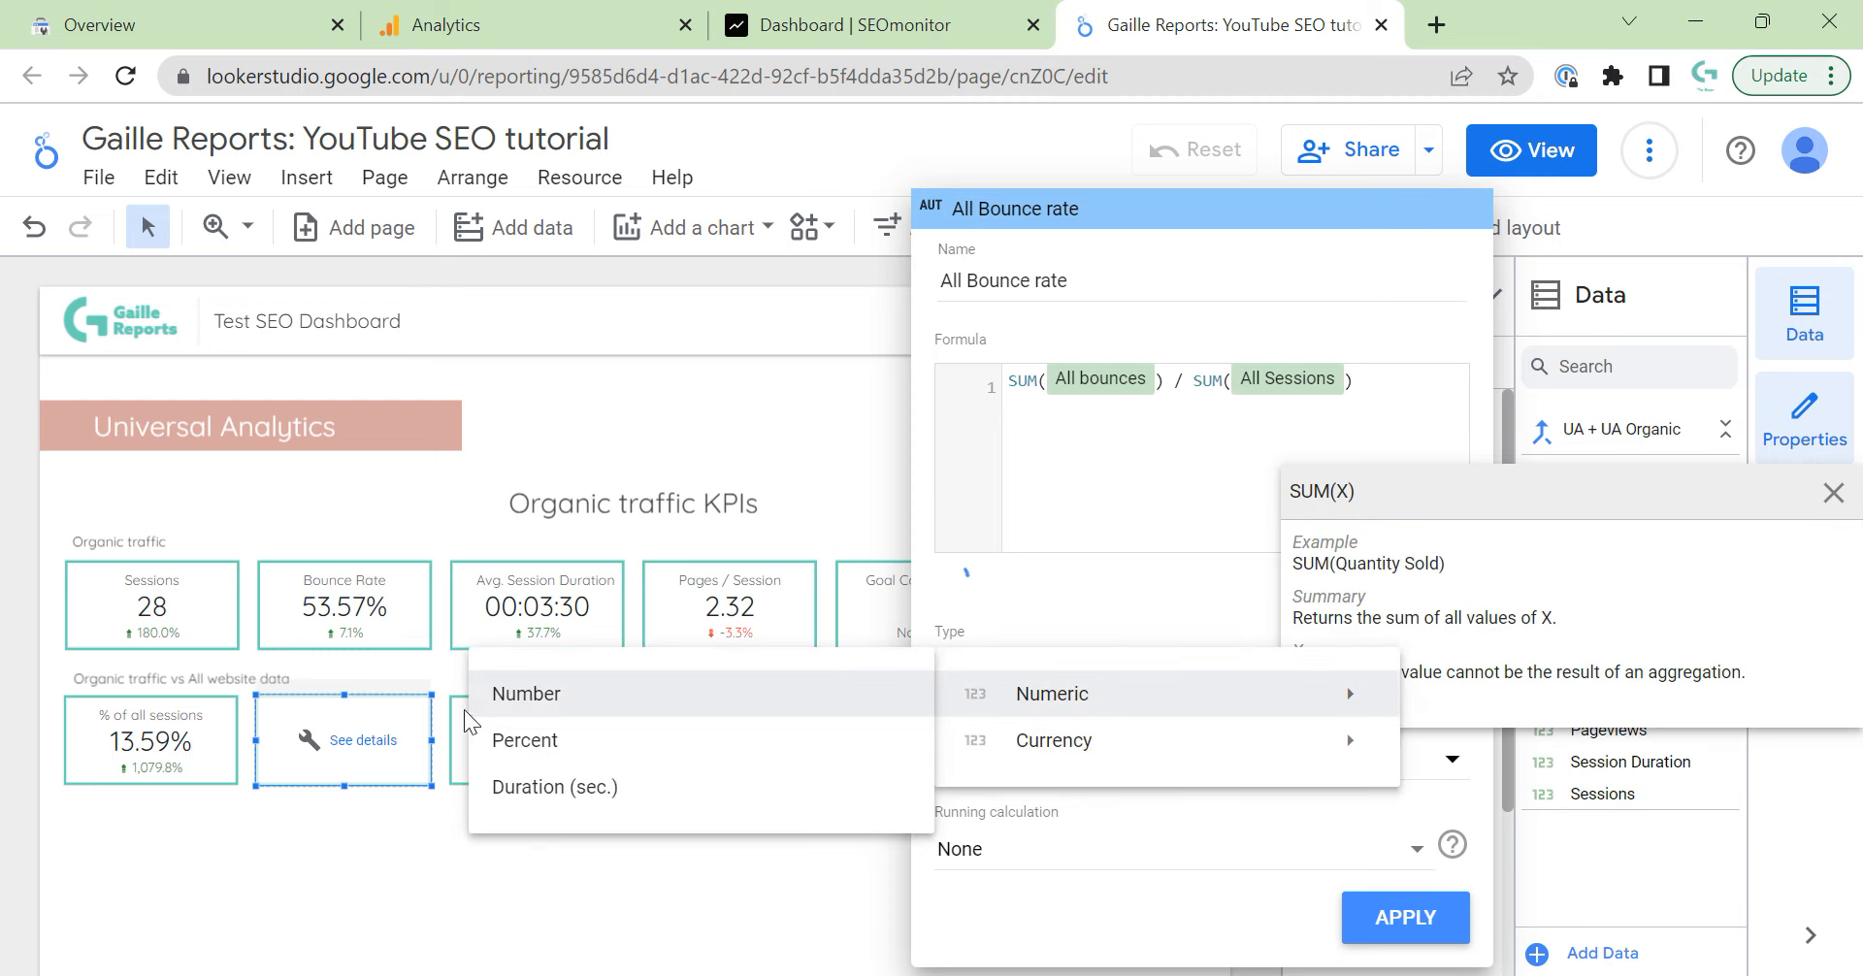
left_click(524, 740)
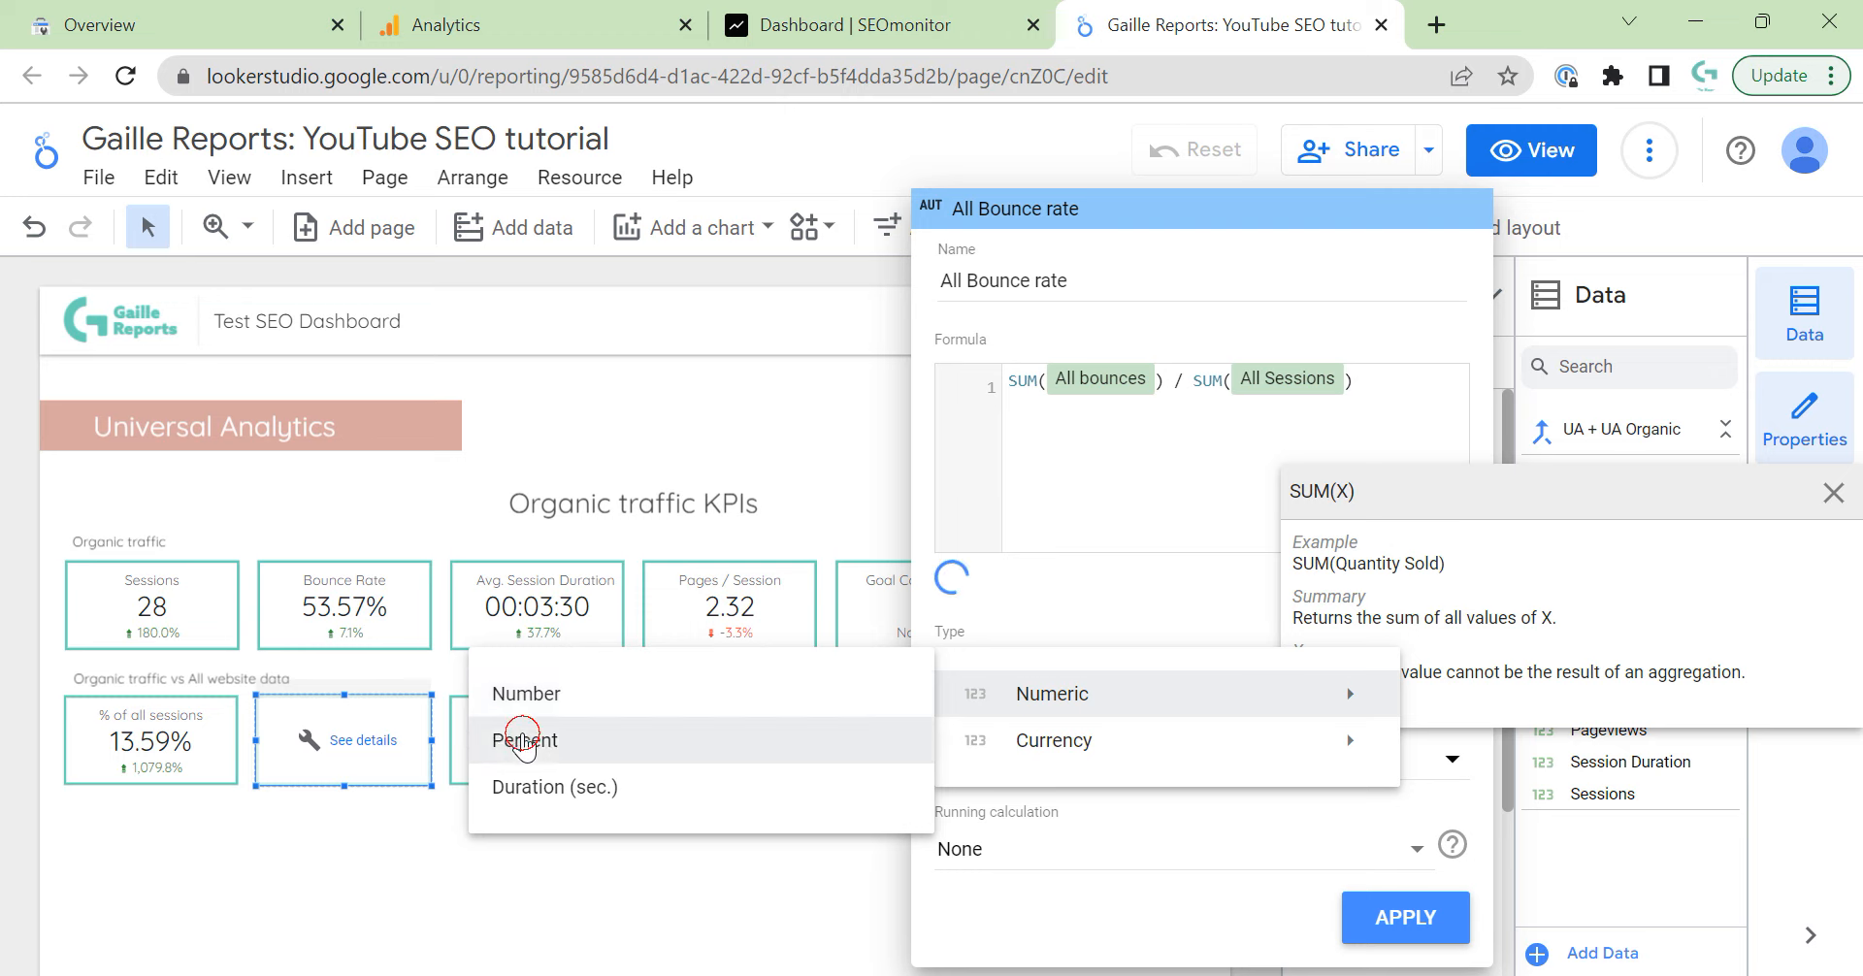
left_click(1412, 920)
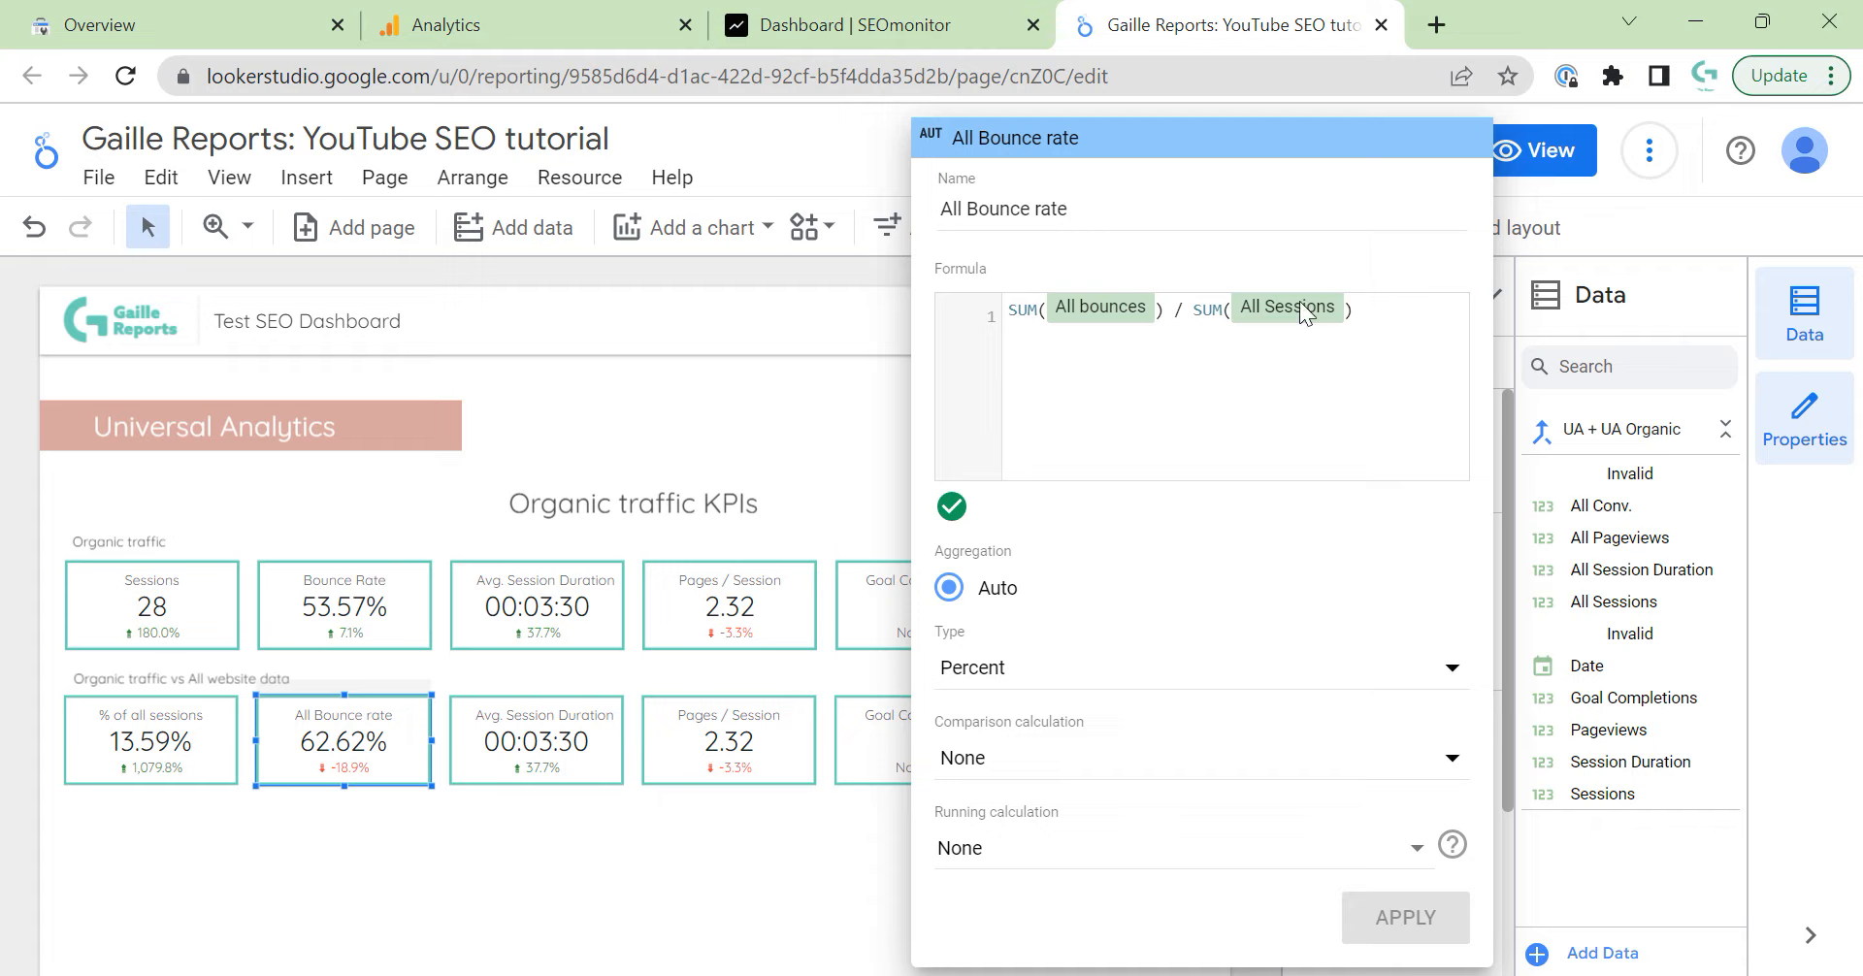
Insert a new first line in the field's formula containing SUM(Bounces), above the existing all-traffic calculation.
left_click(1424, 324)
left_click(1011, 309)
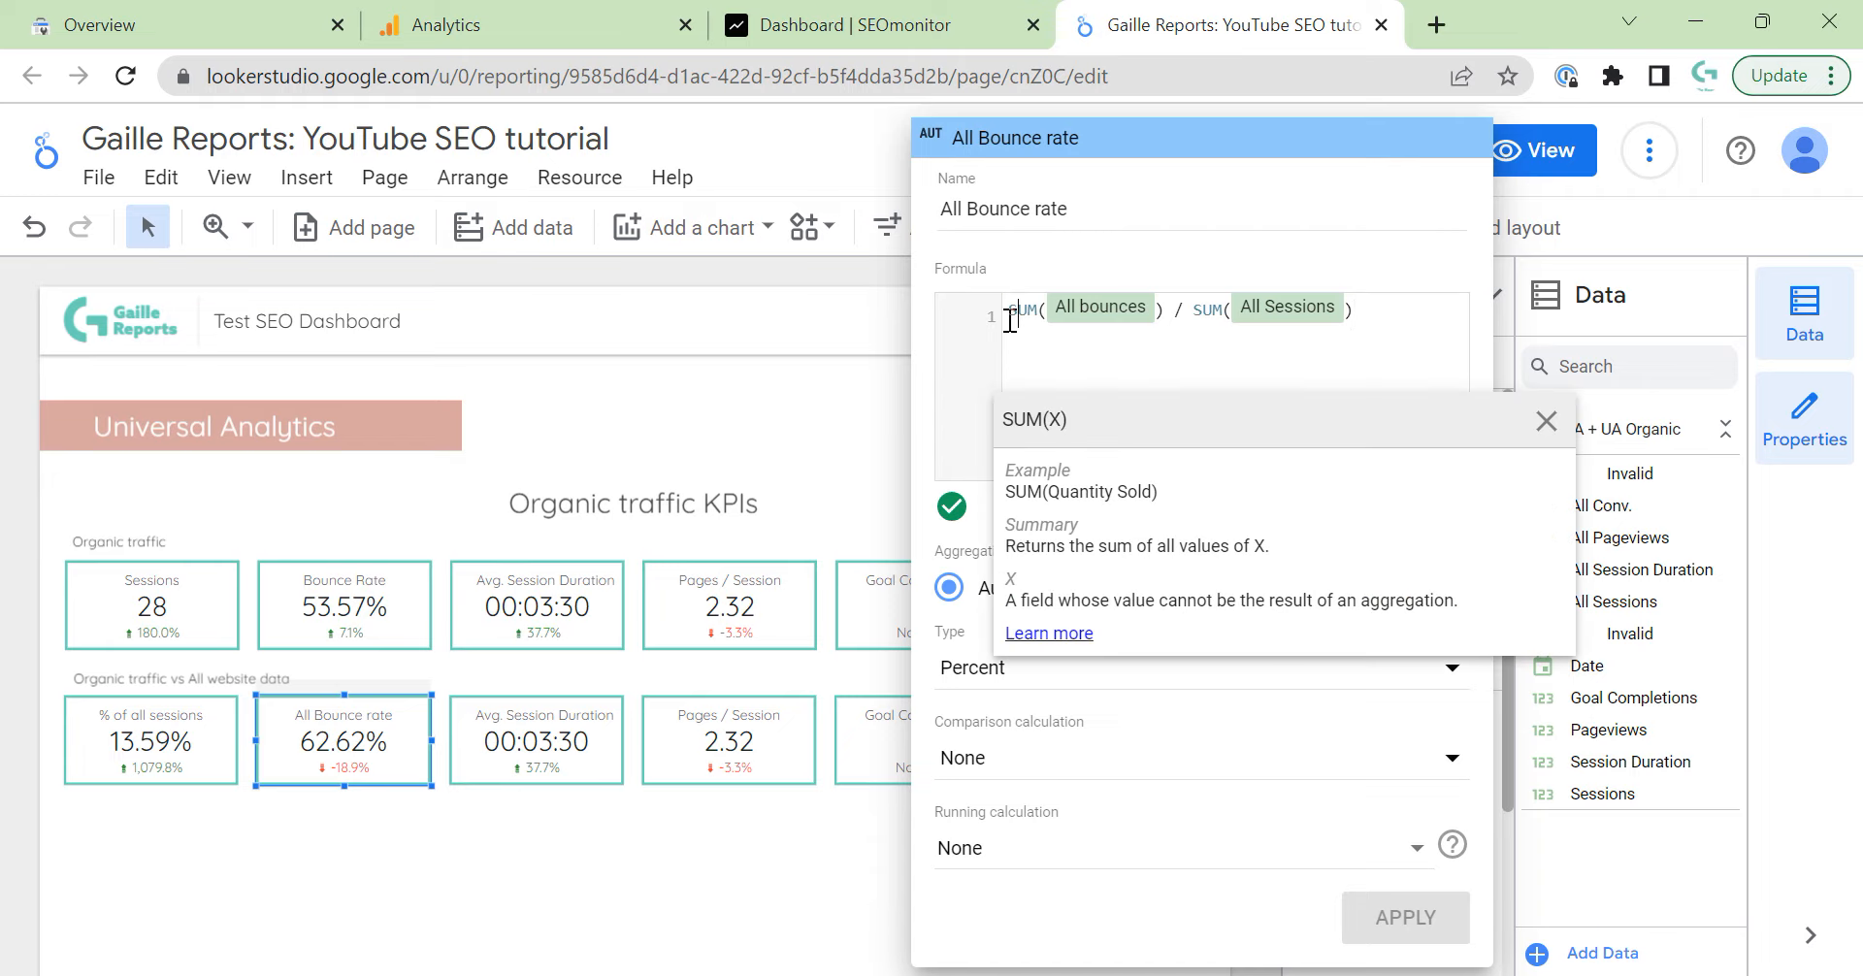
key("Return")
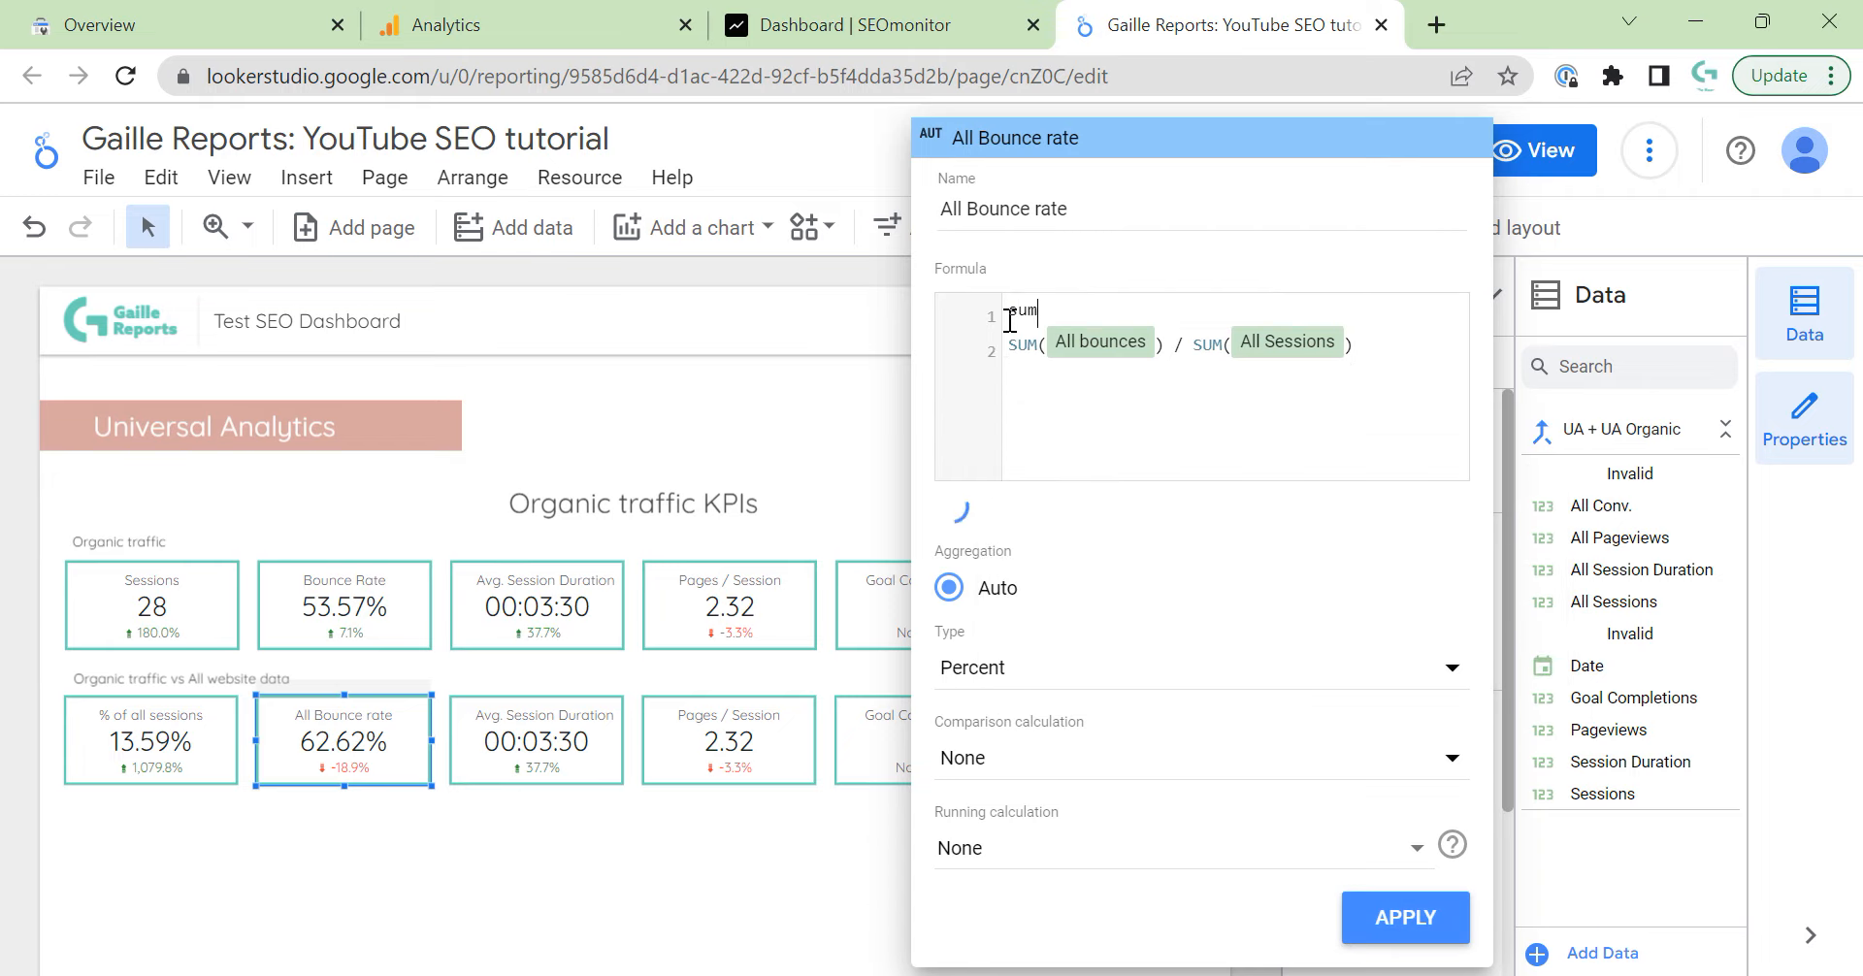
type("sum9")
key("BackSpace")
type("(bo")
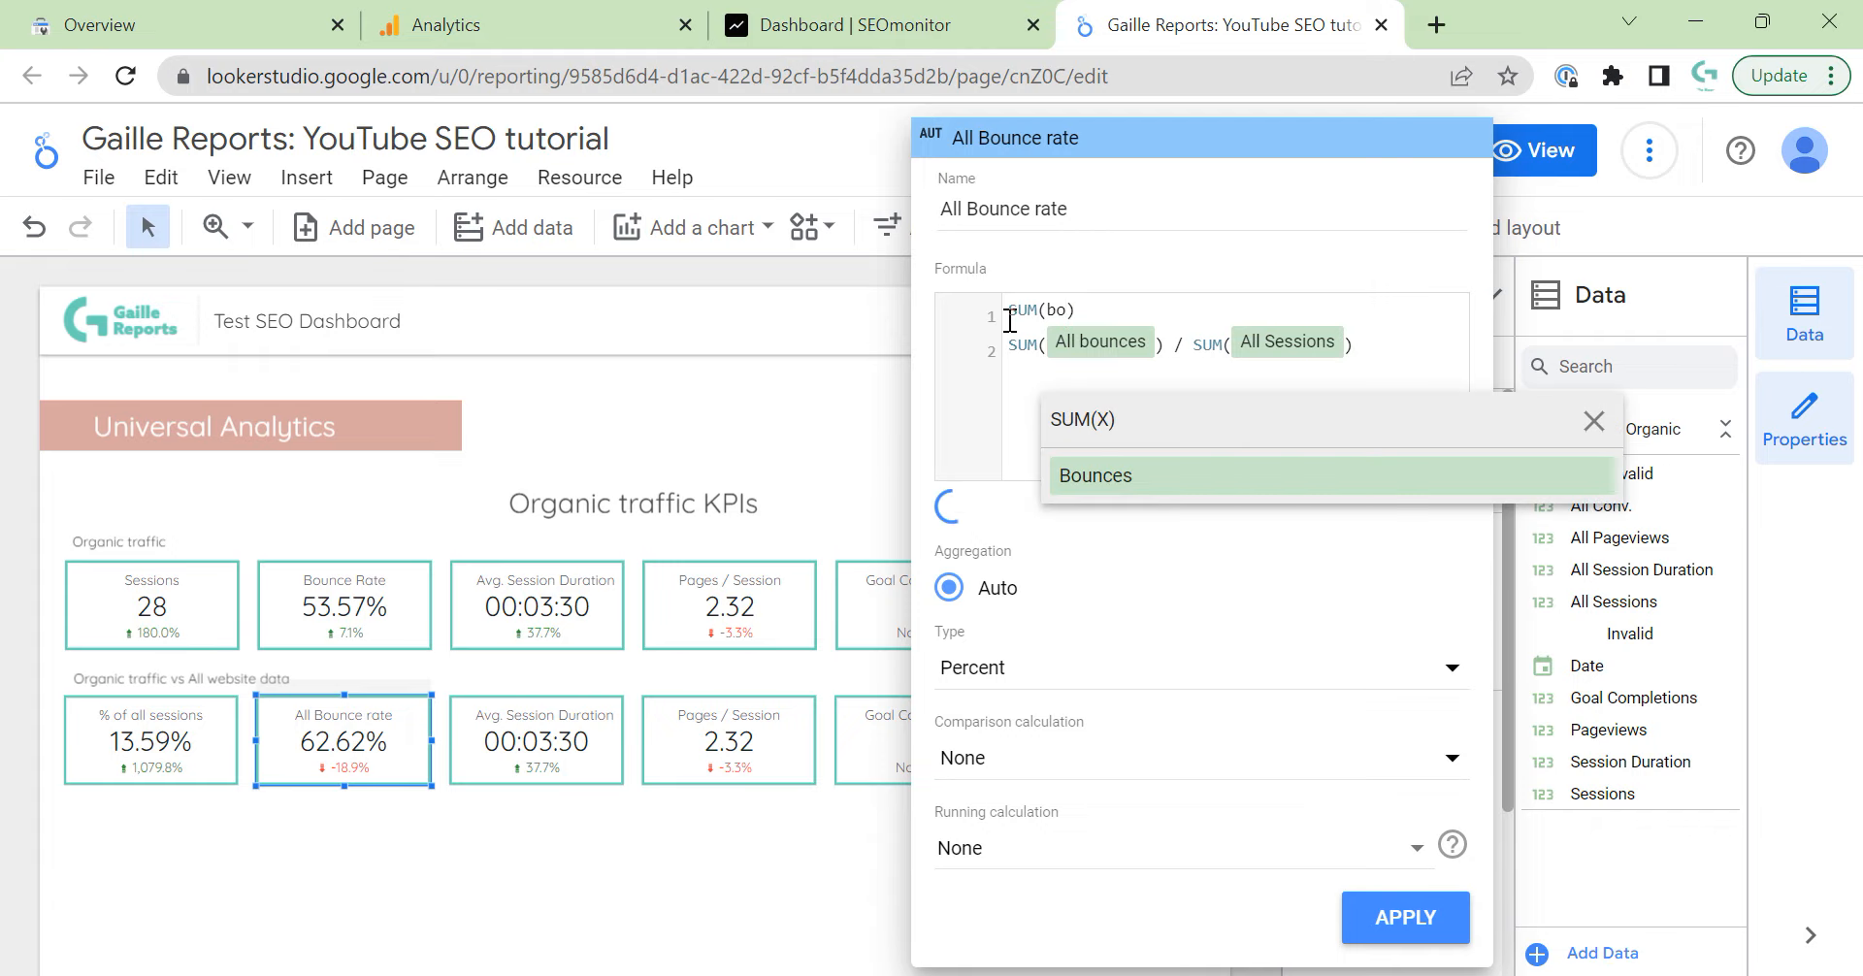
left_click(1114, 480)
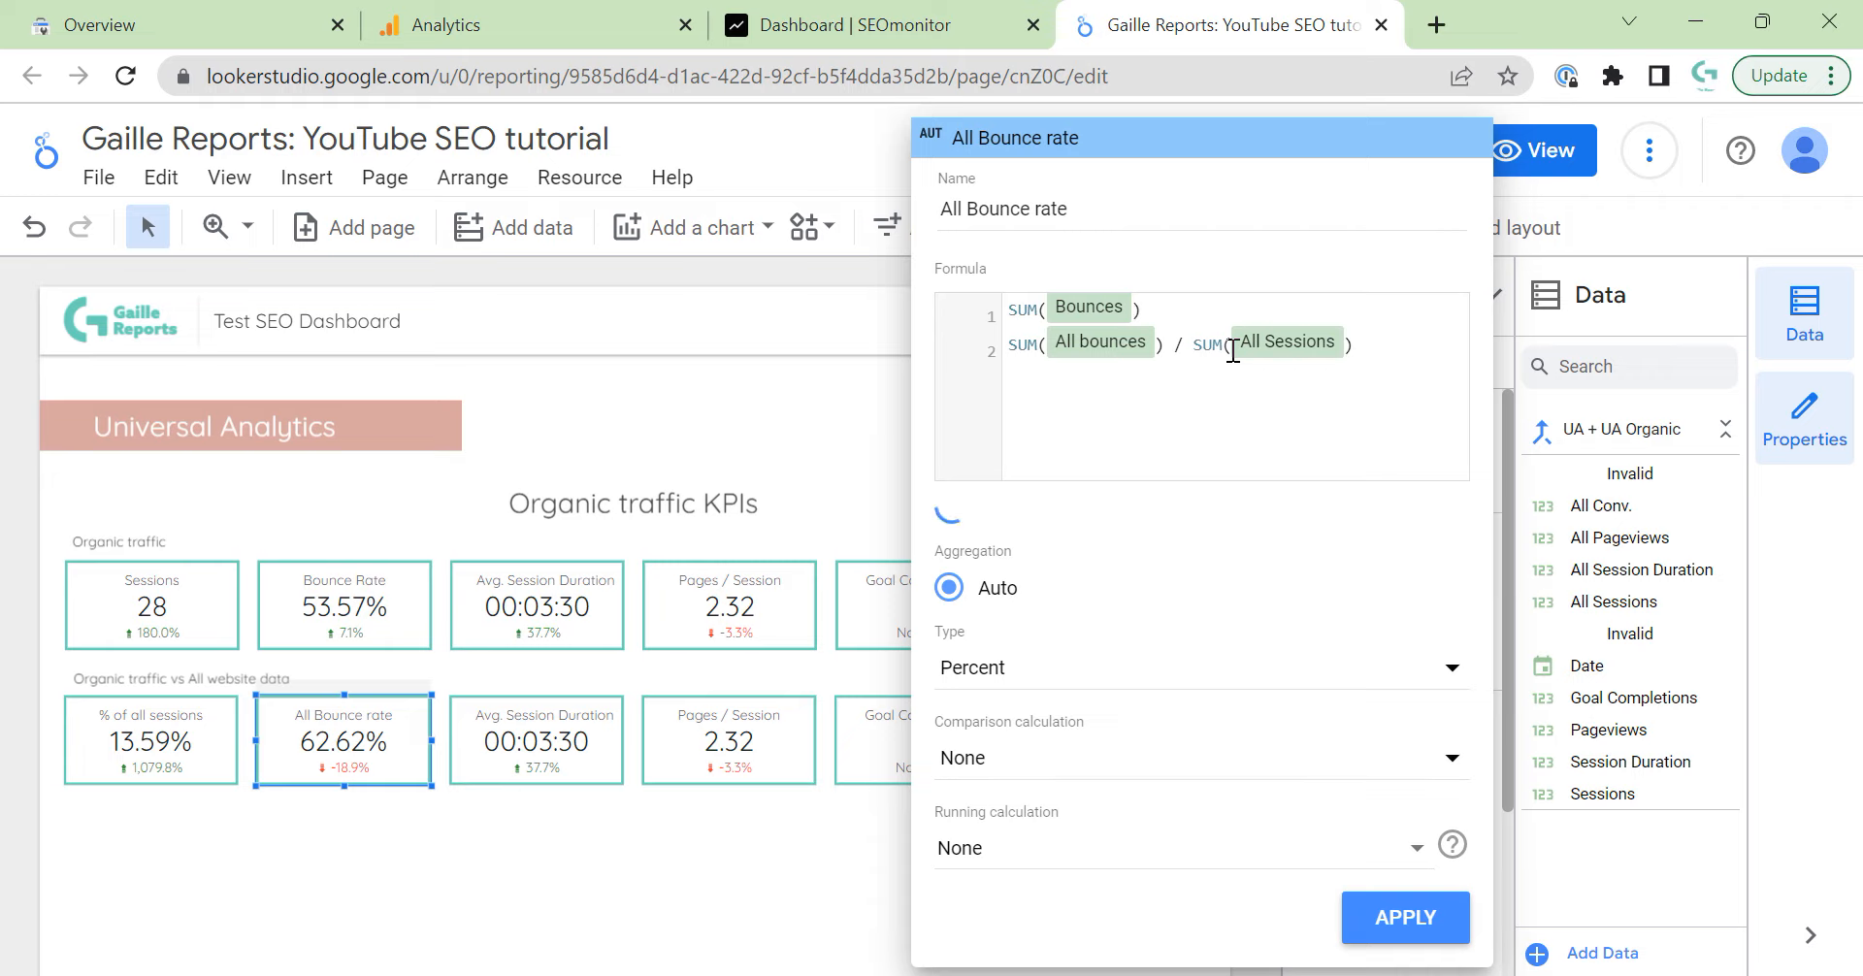
Extend the first formula line to SUM(Bounces)/SUM(Sessions) followed by a minus sign, subtracting the all-traffic rate.
type("/")
type("sum")
key("Return")
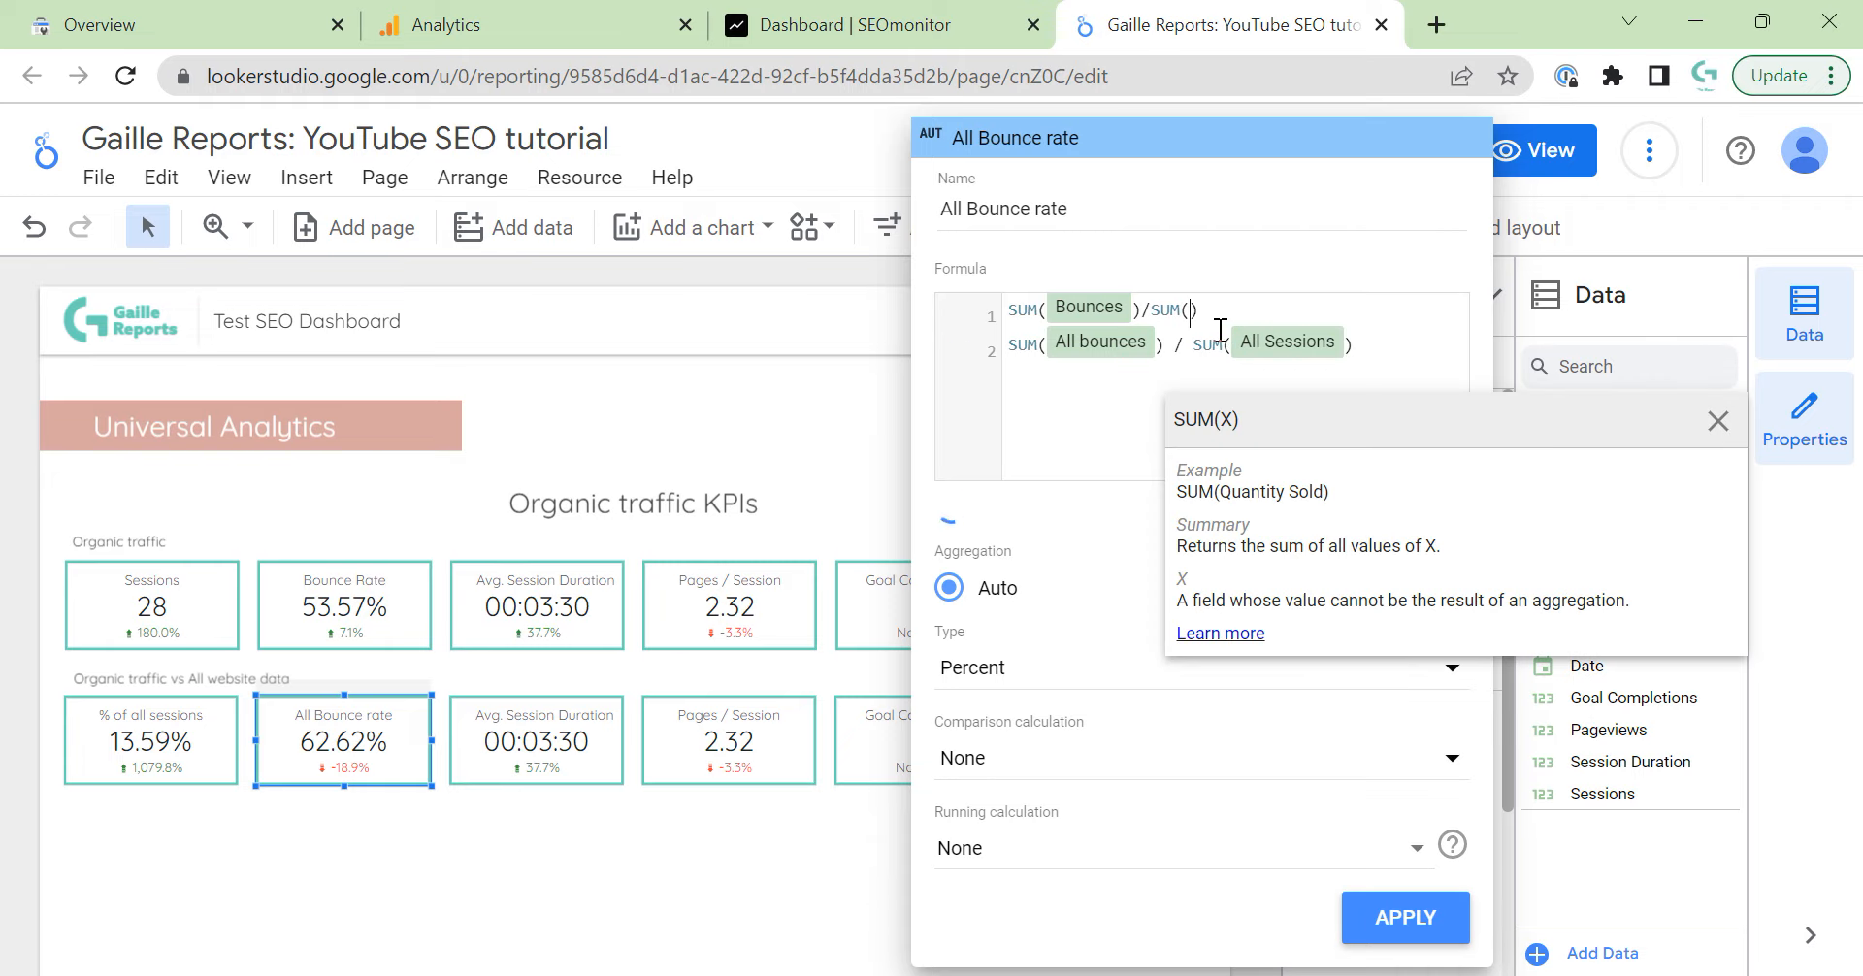
type("ses")
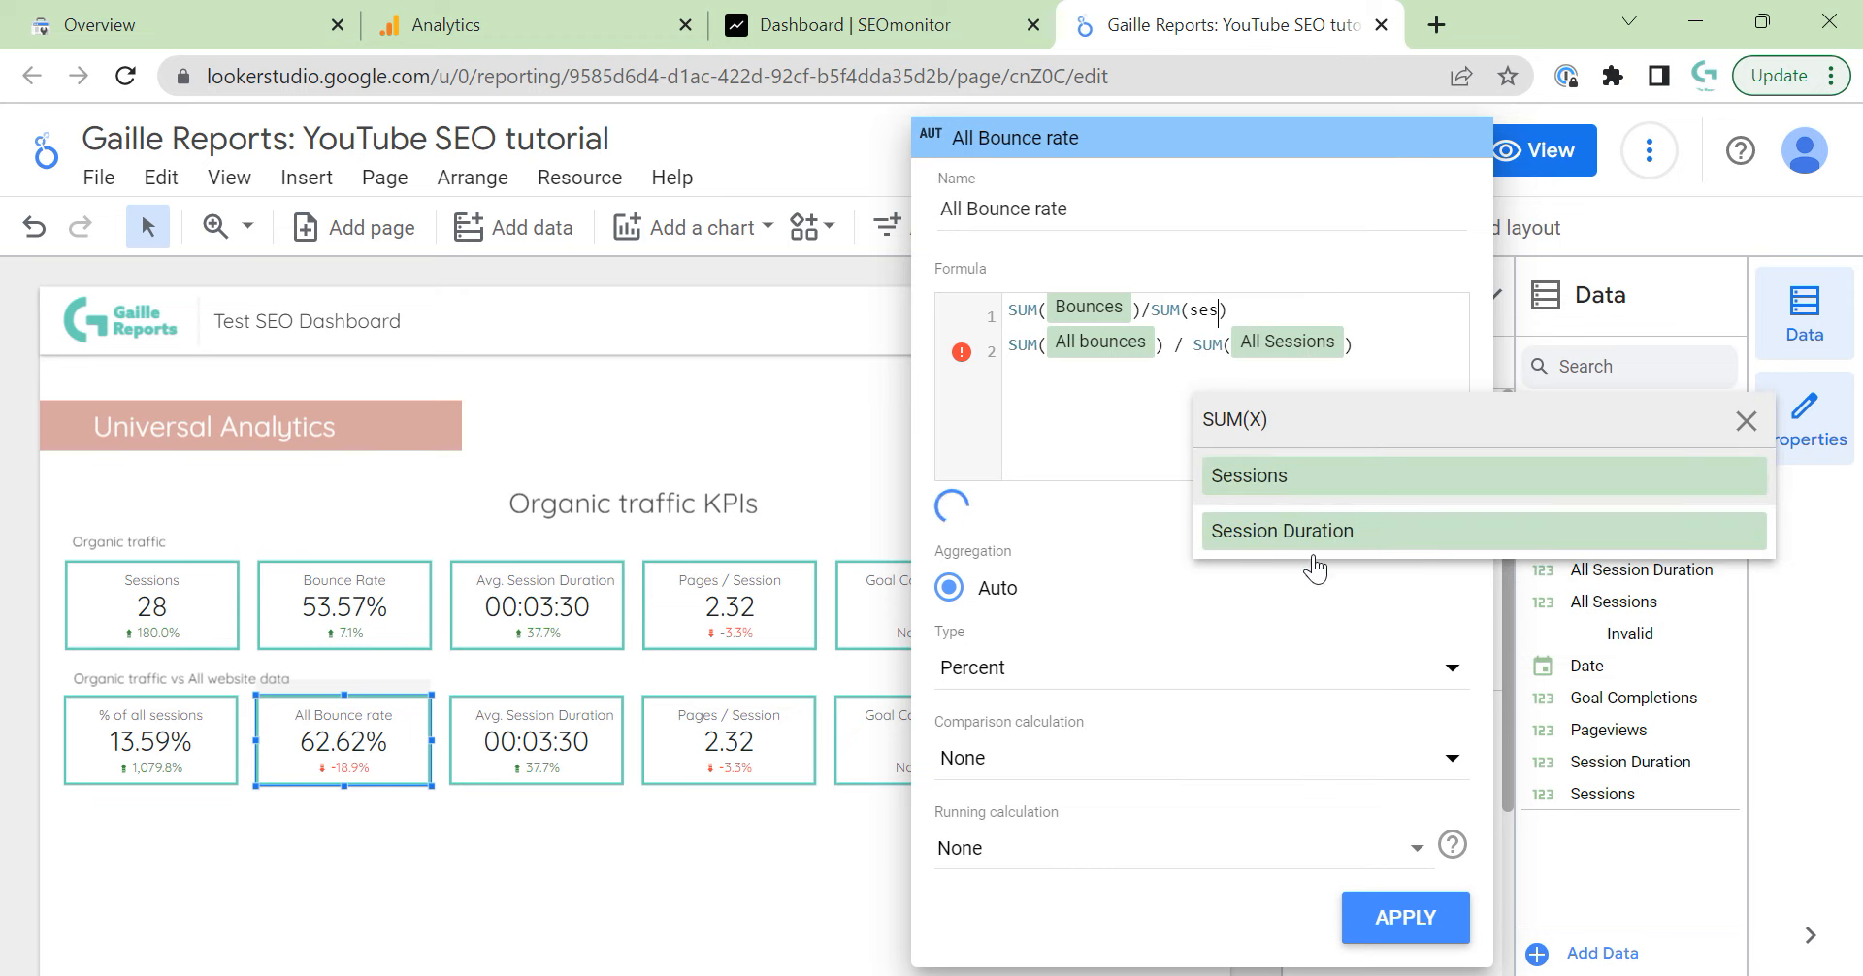
left_click(1290, 486)
left_click(1392, 307)
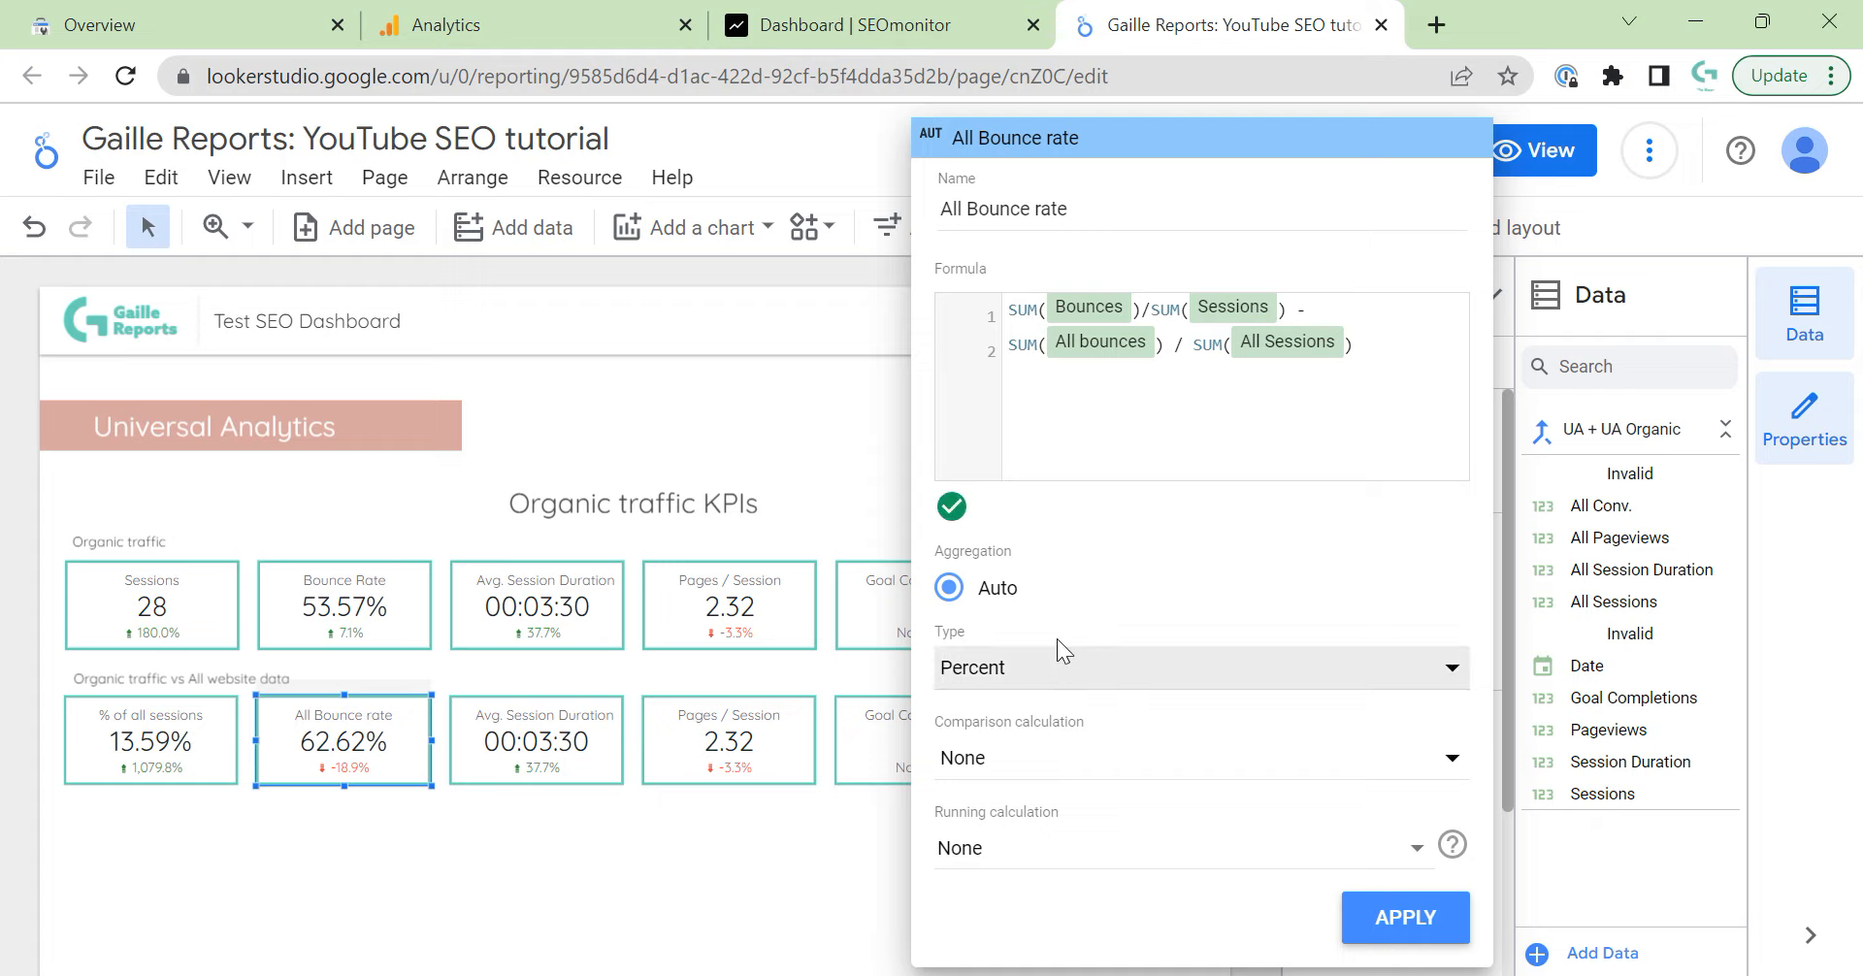
left_click_drag(1096, 220, 916, 223)
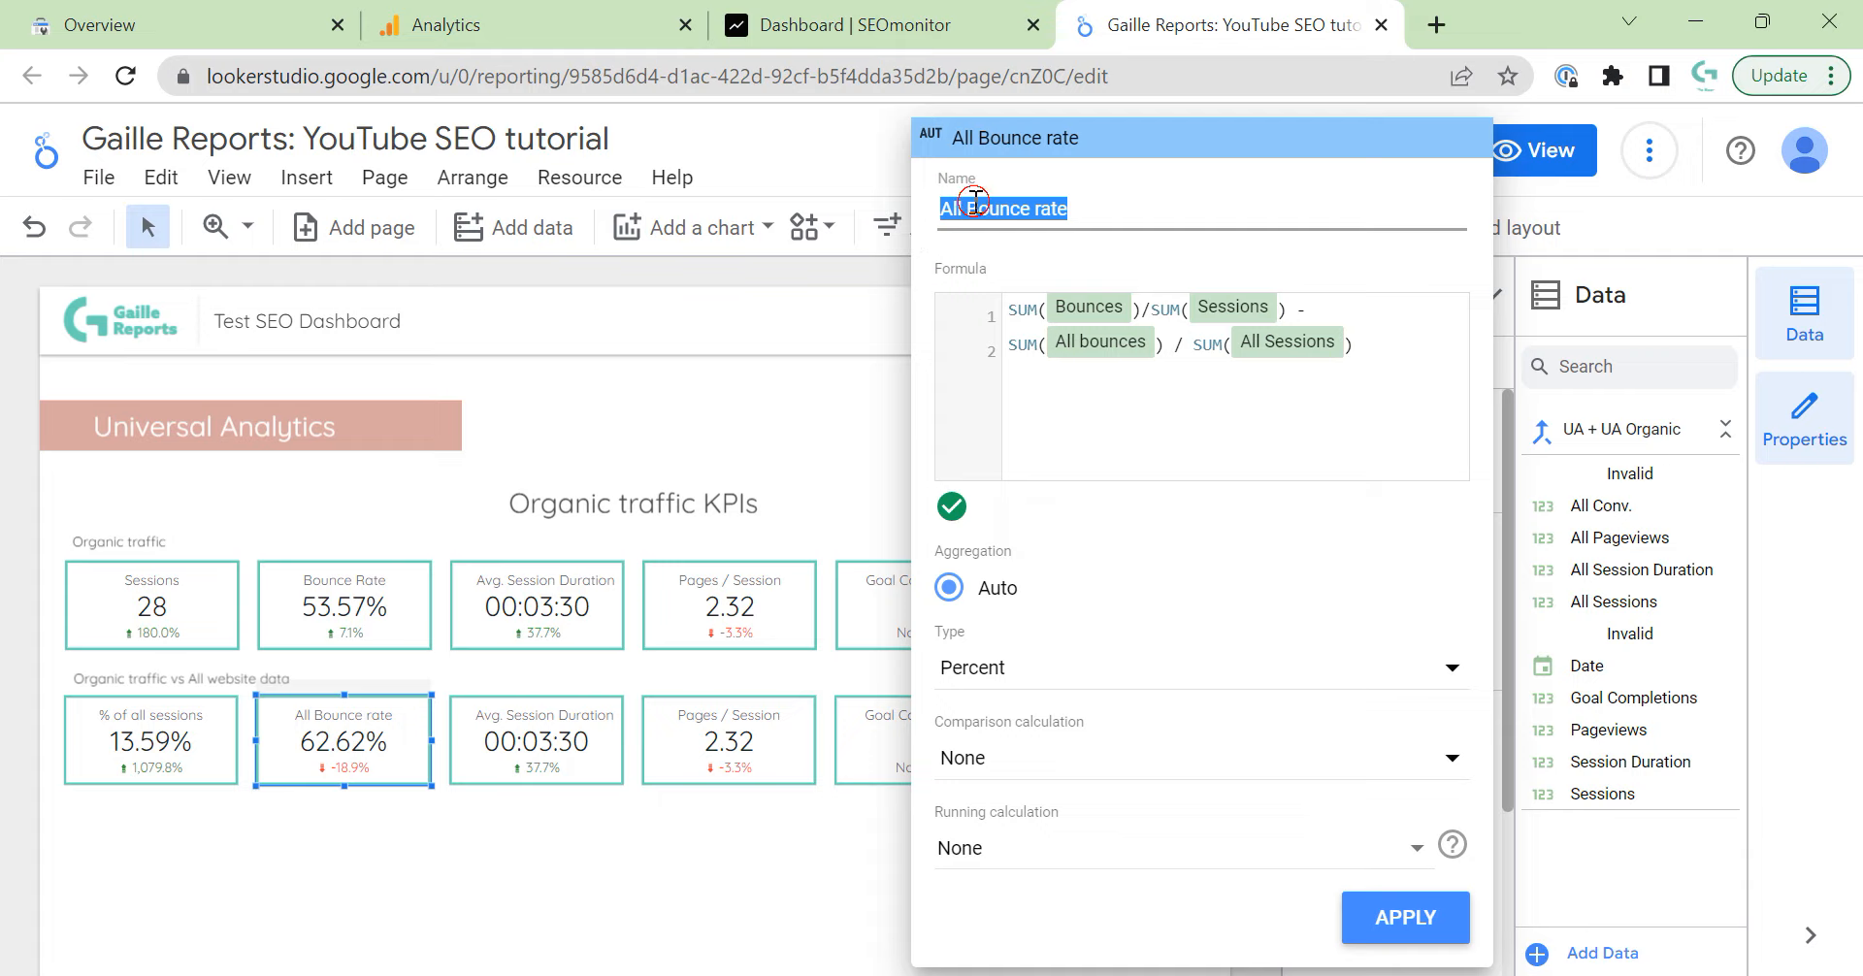
double_click(952, 210)
key("Left")
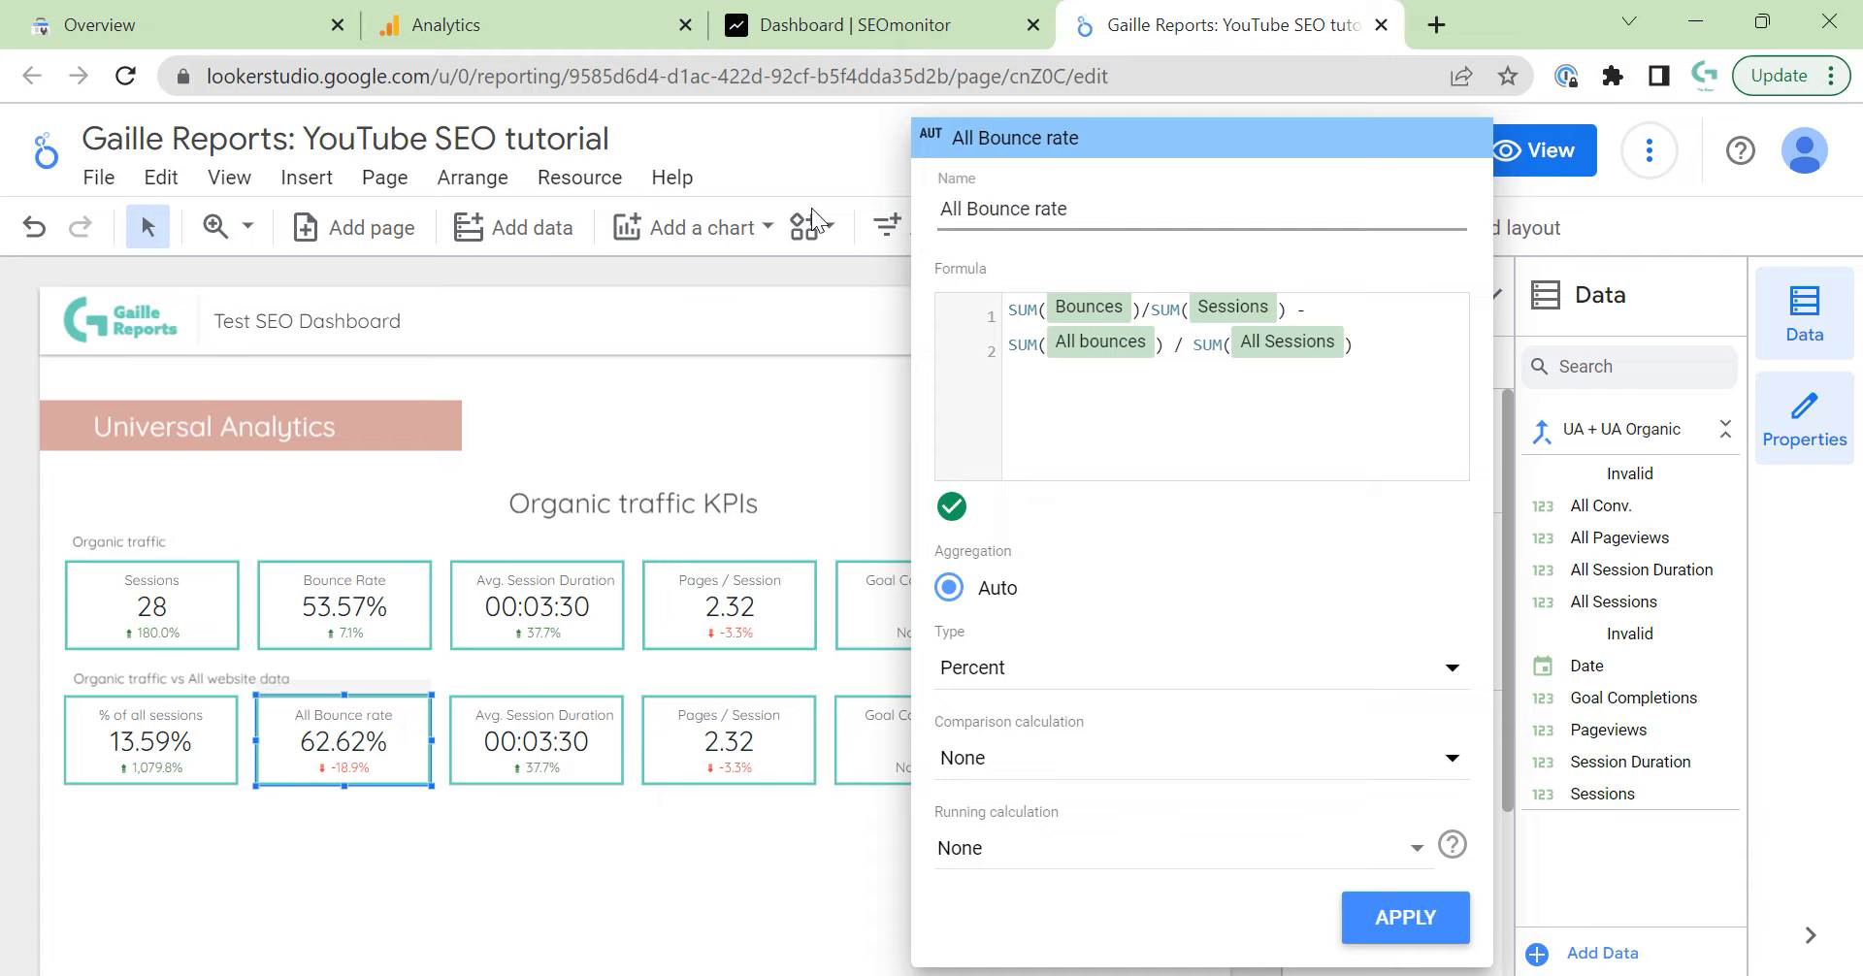
type("S")
key("BackSpace")
type("SEO ")
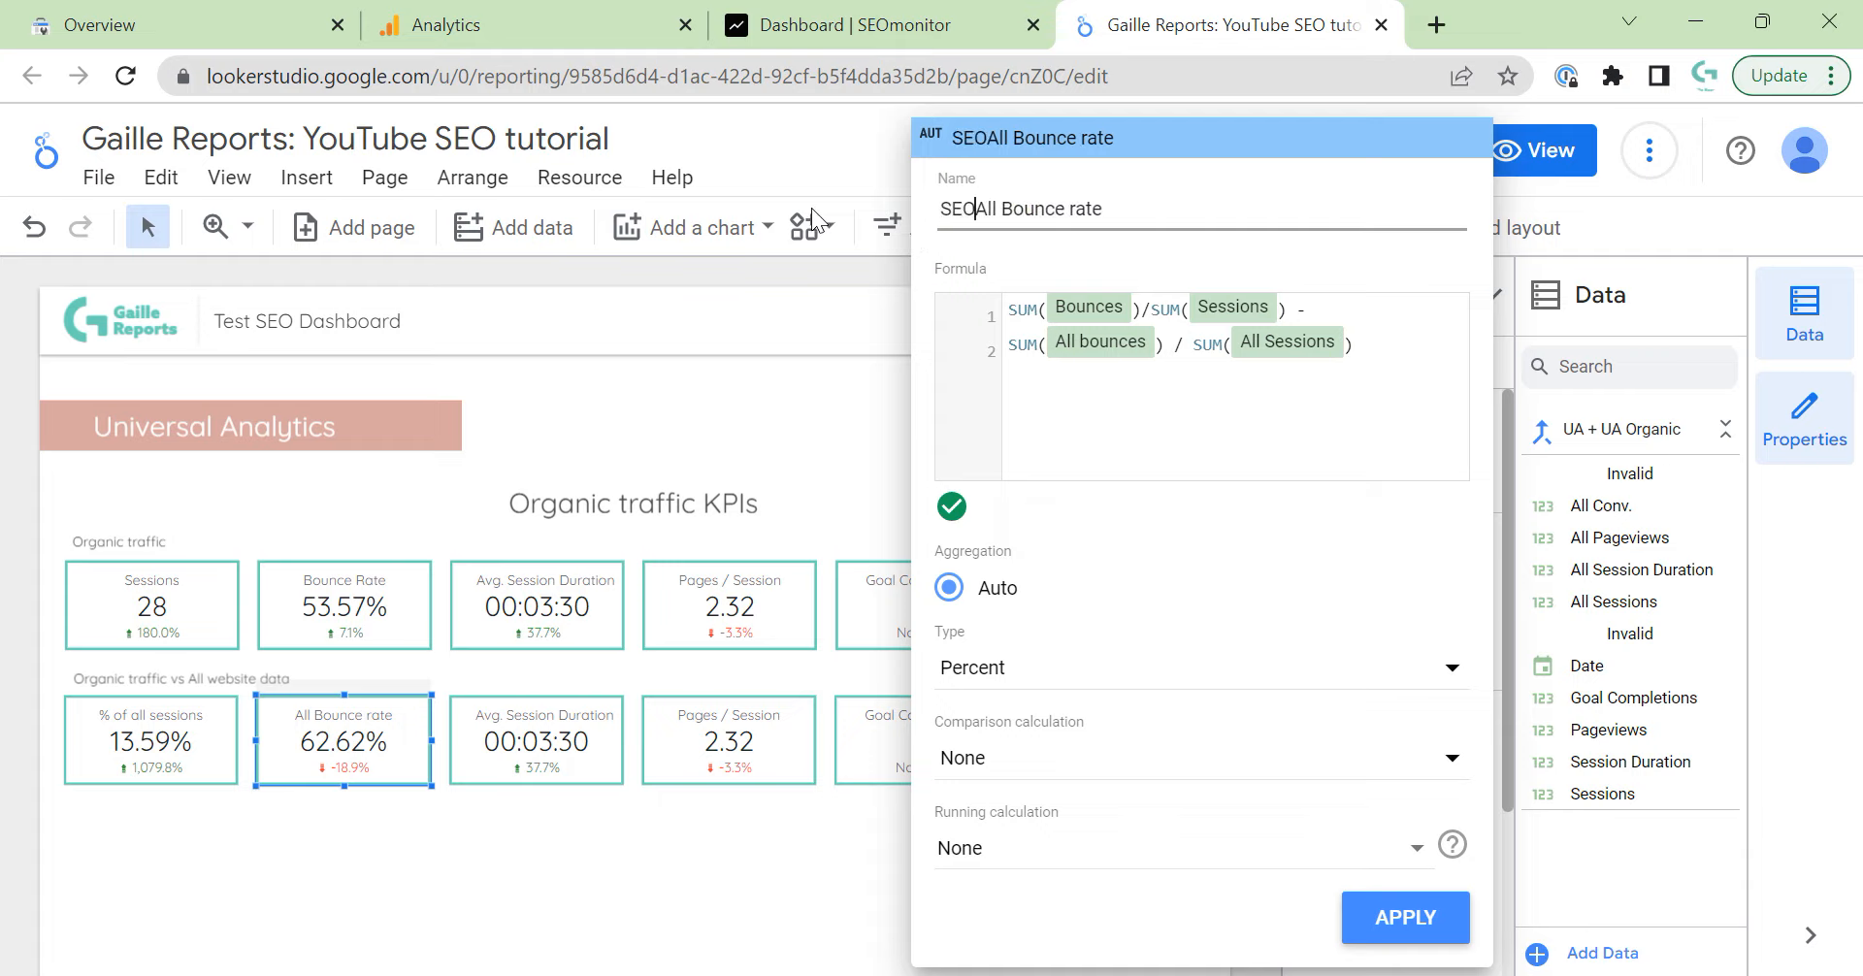
type("-")
key("BackSpace")
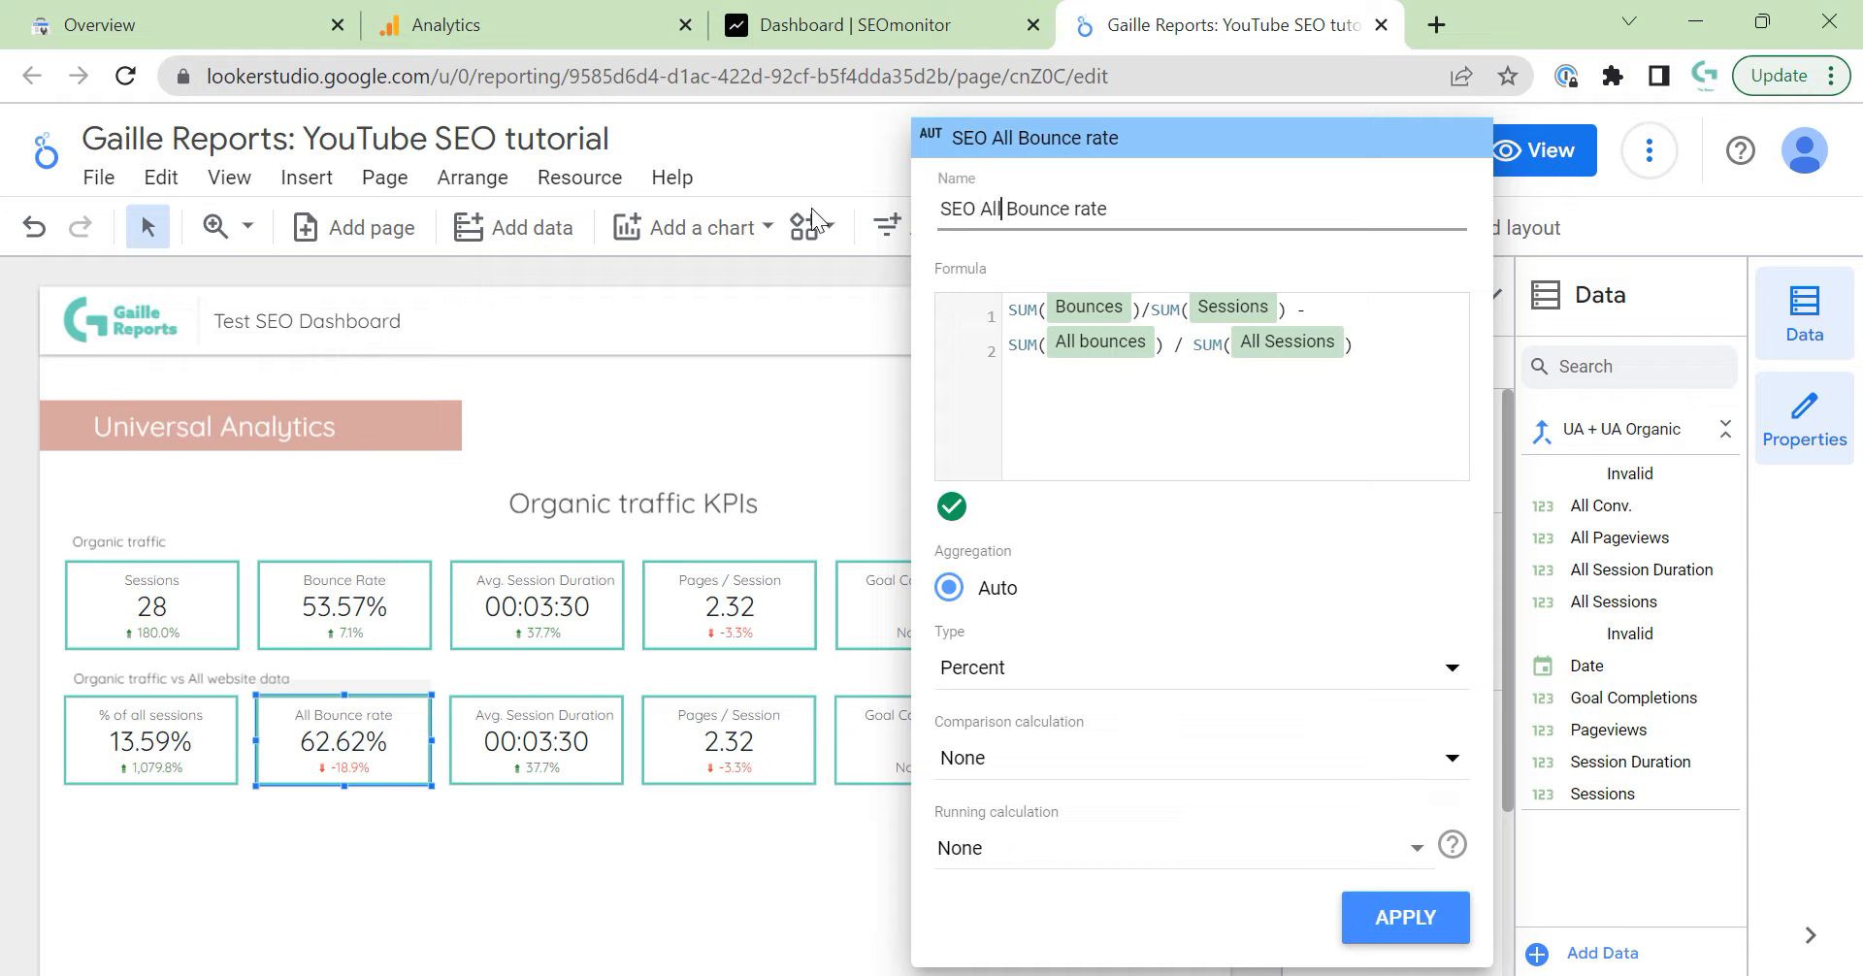
Rename the calculated field "Dif. Bounce rate", apply the changes and close the field editor.
key("shift+Left")
key("shift+Left")
key("shift+Left")
key("shift+Left")
key("shift+Left")
key("shift+Left")
key("shift+Left")
type("Dif.")
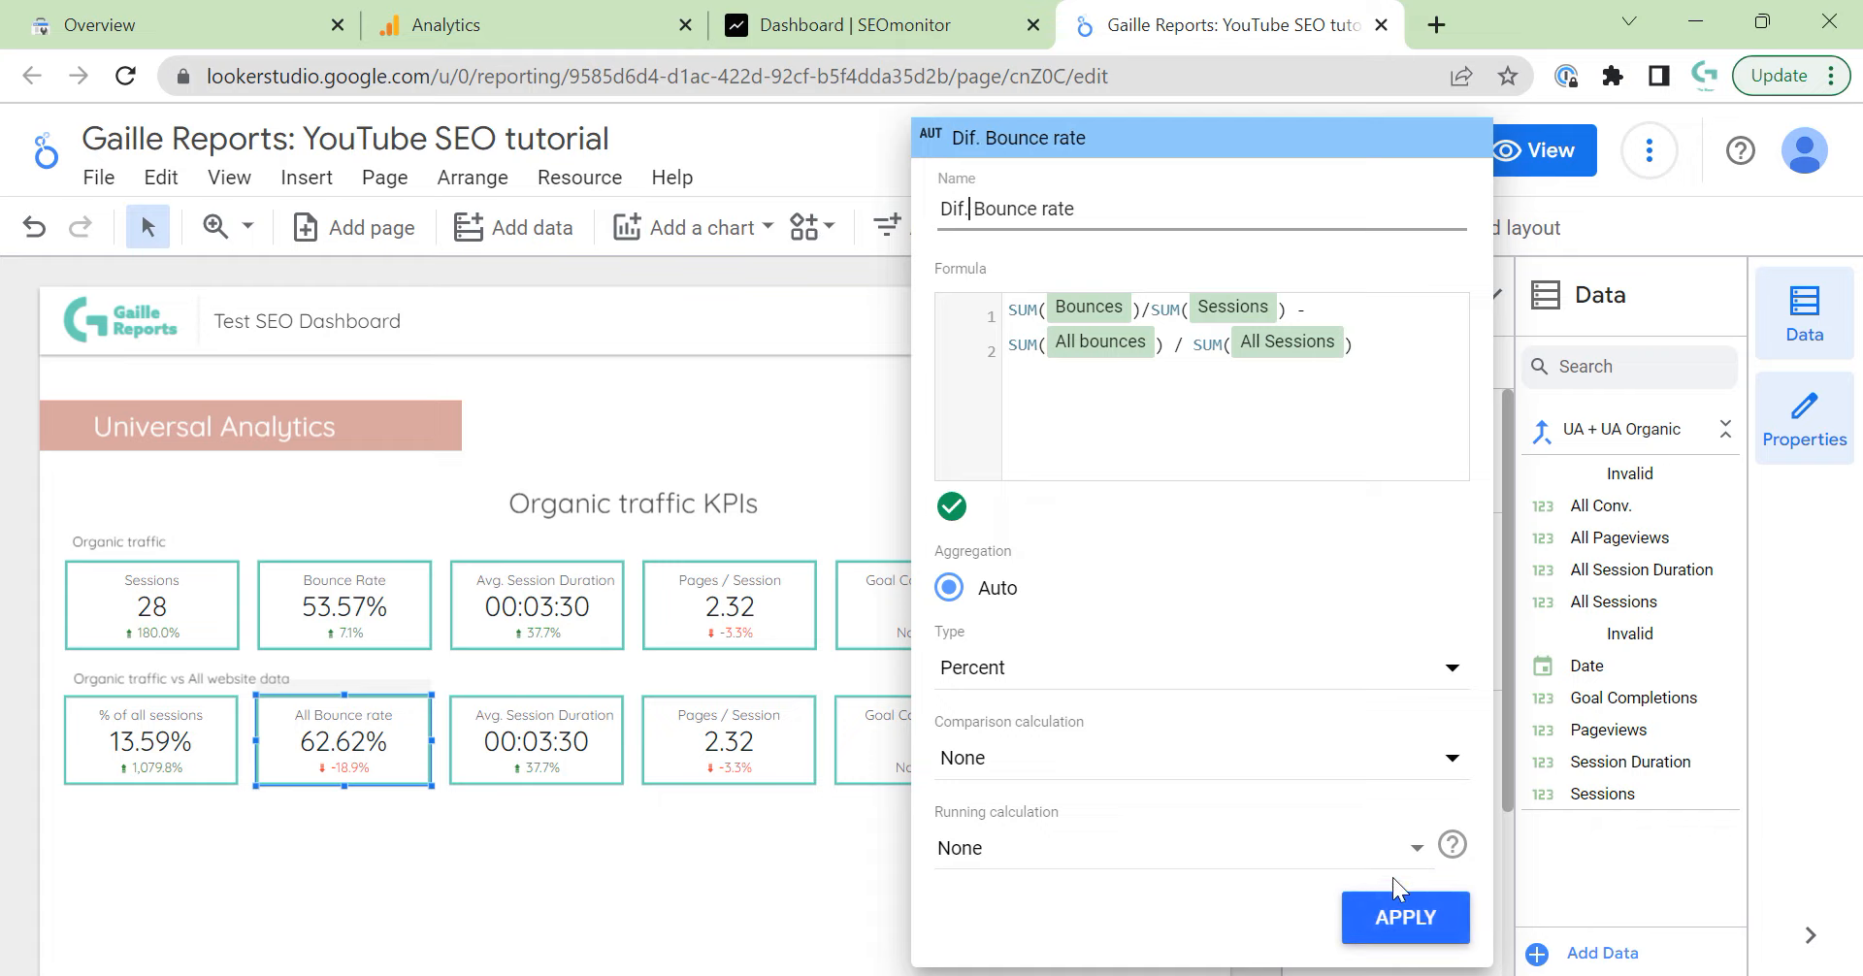
left_click(1355, 912)
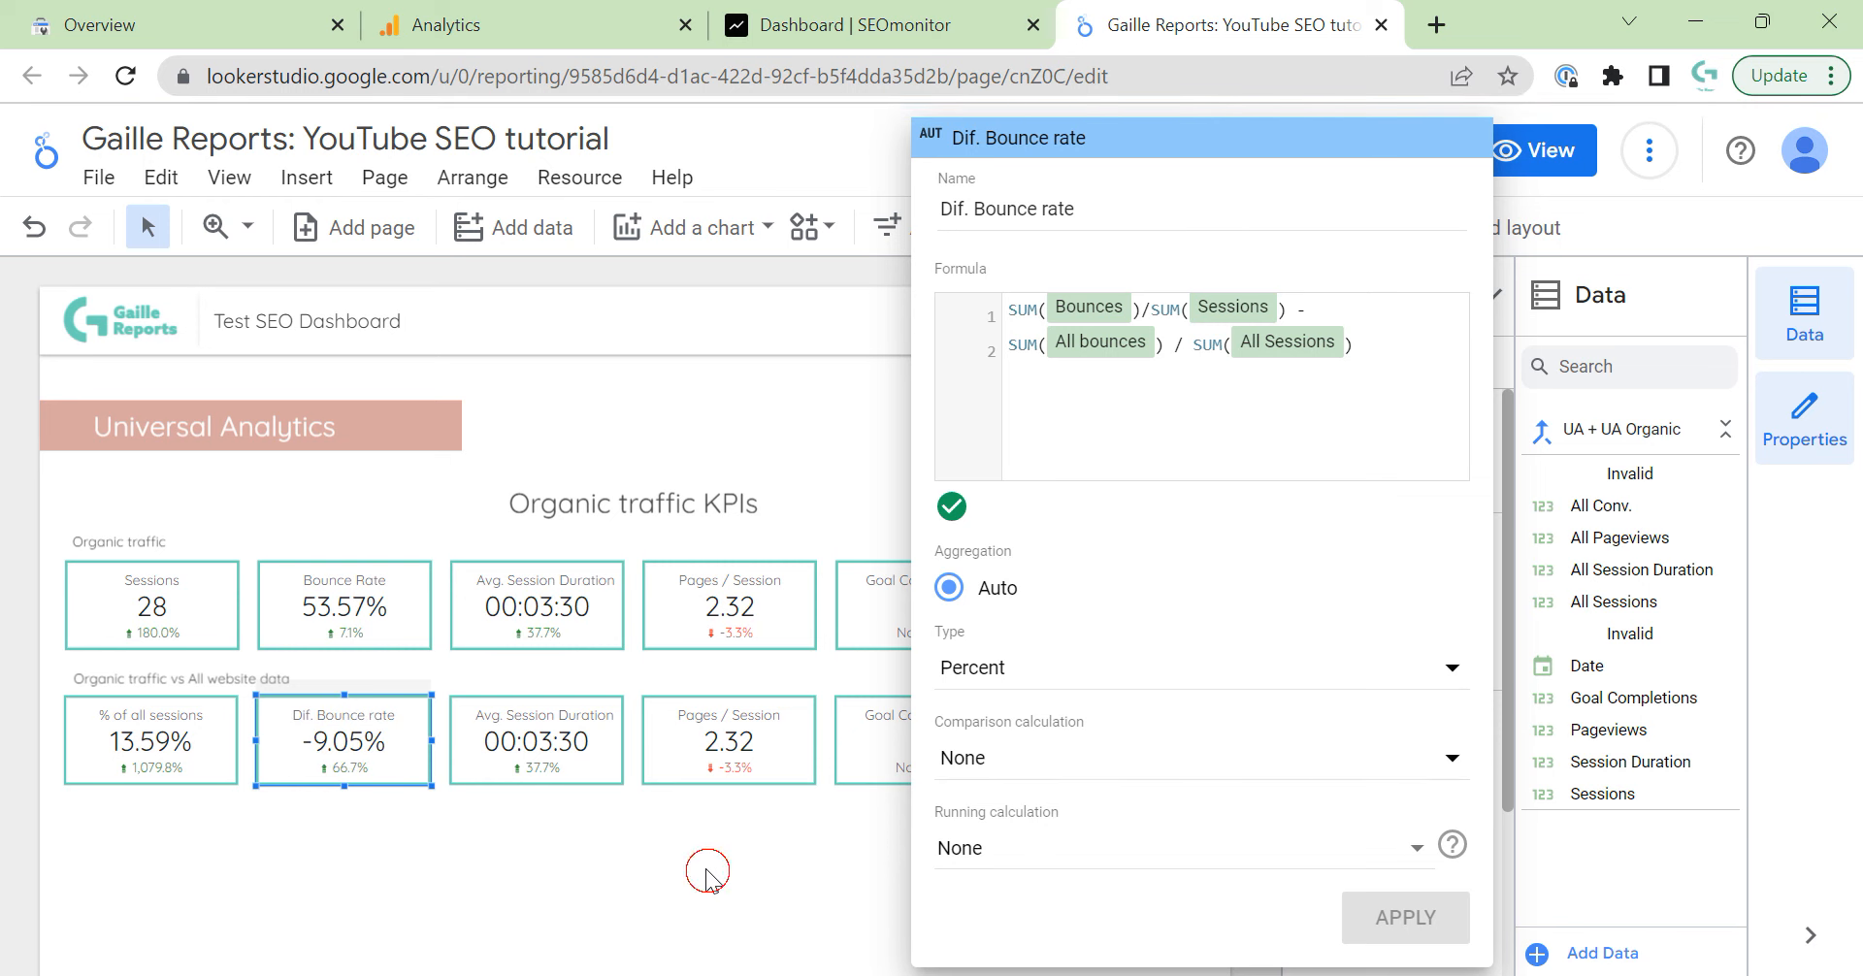
left_click(353, 765)
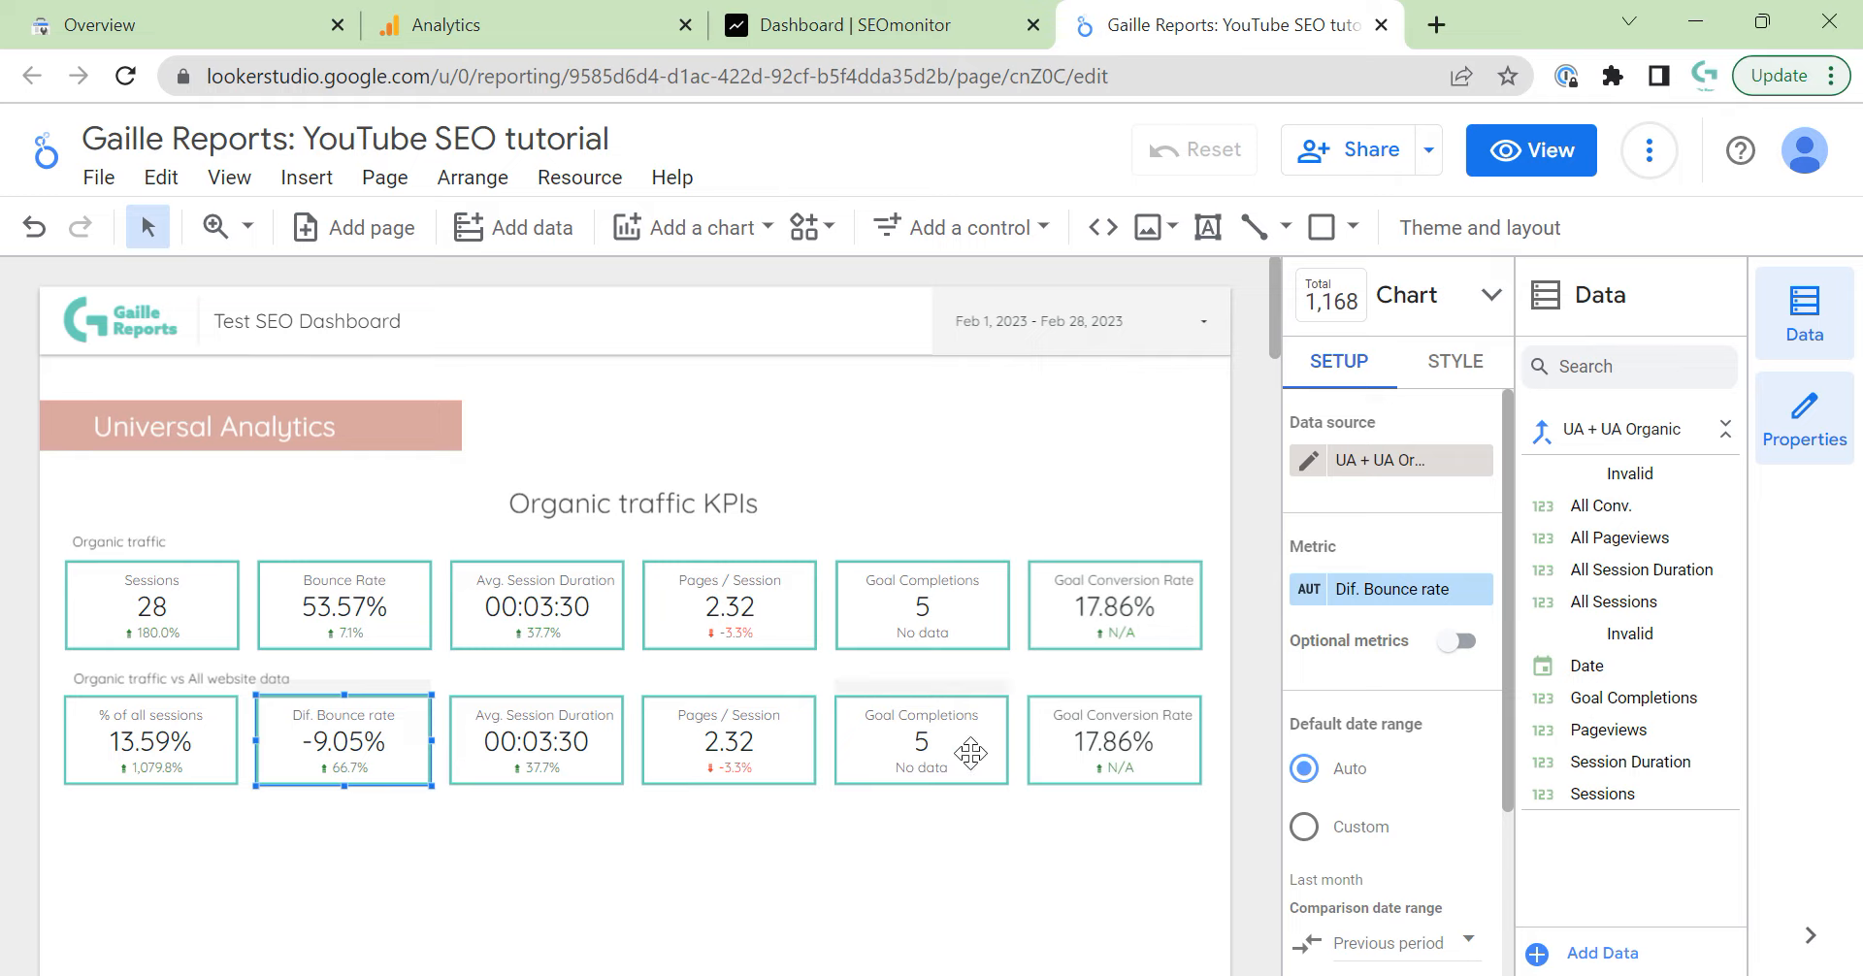
Switch the data source of the second-row Avg. Session Duration scorecard to the UA + UA Organic blend.
left_click(570, 752)
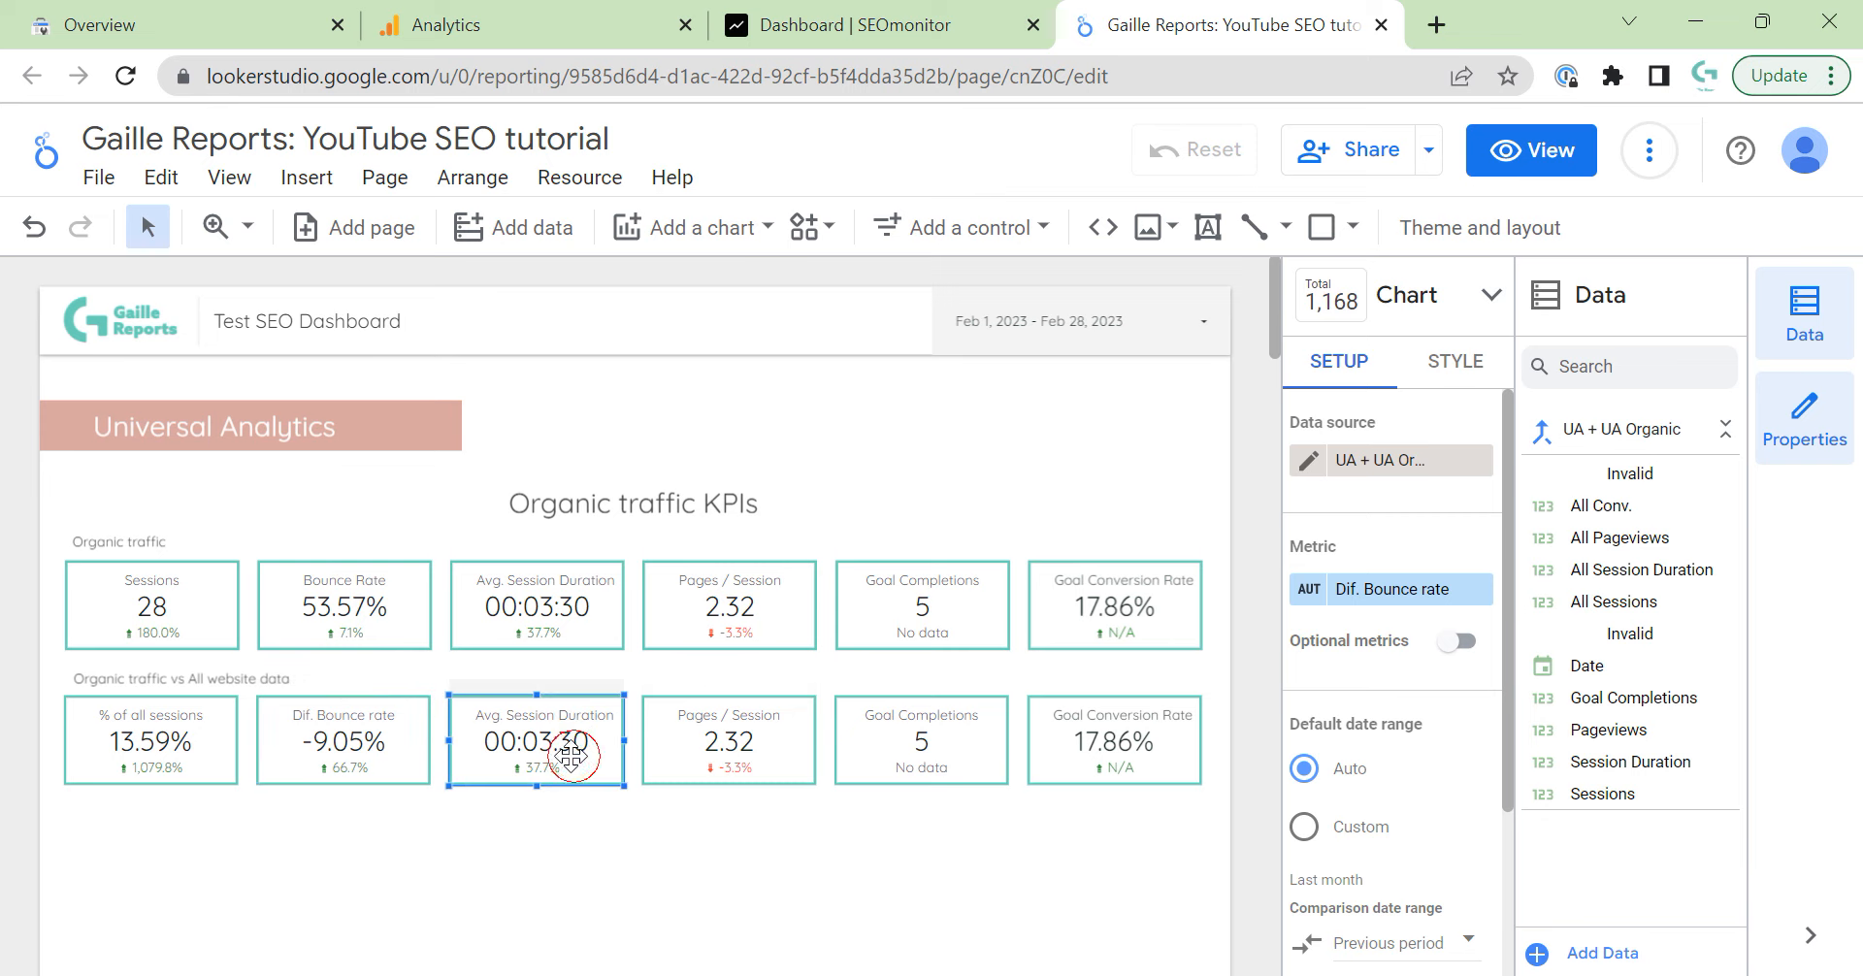
left_click(1426, 458)
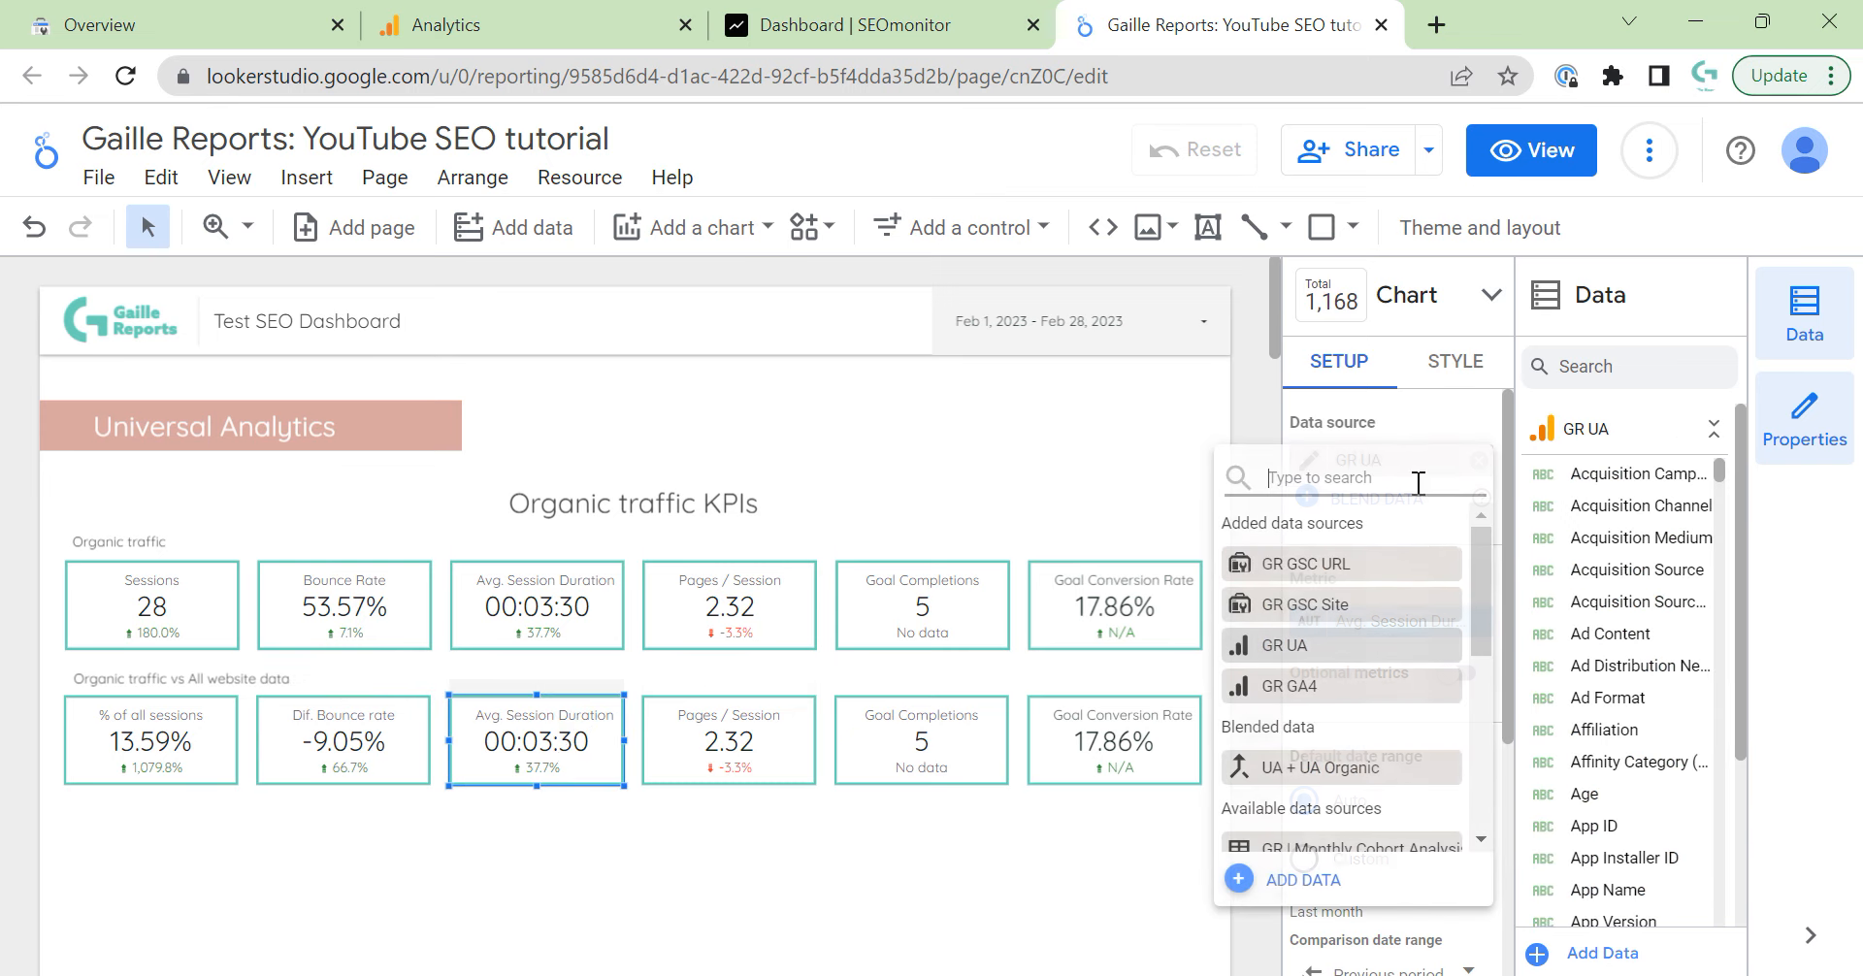
left_click(1330, 772)
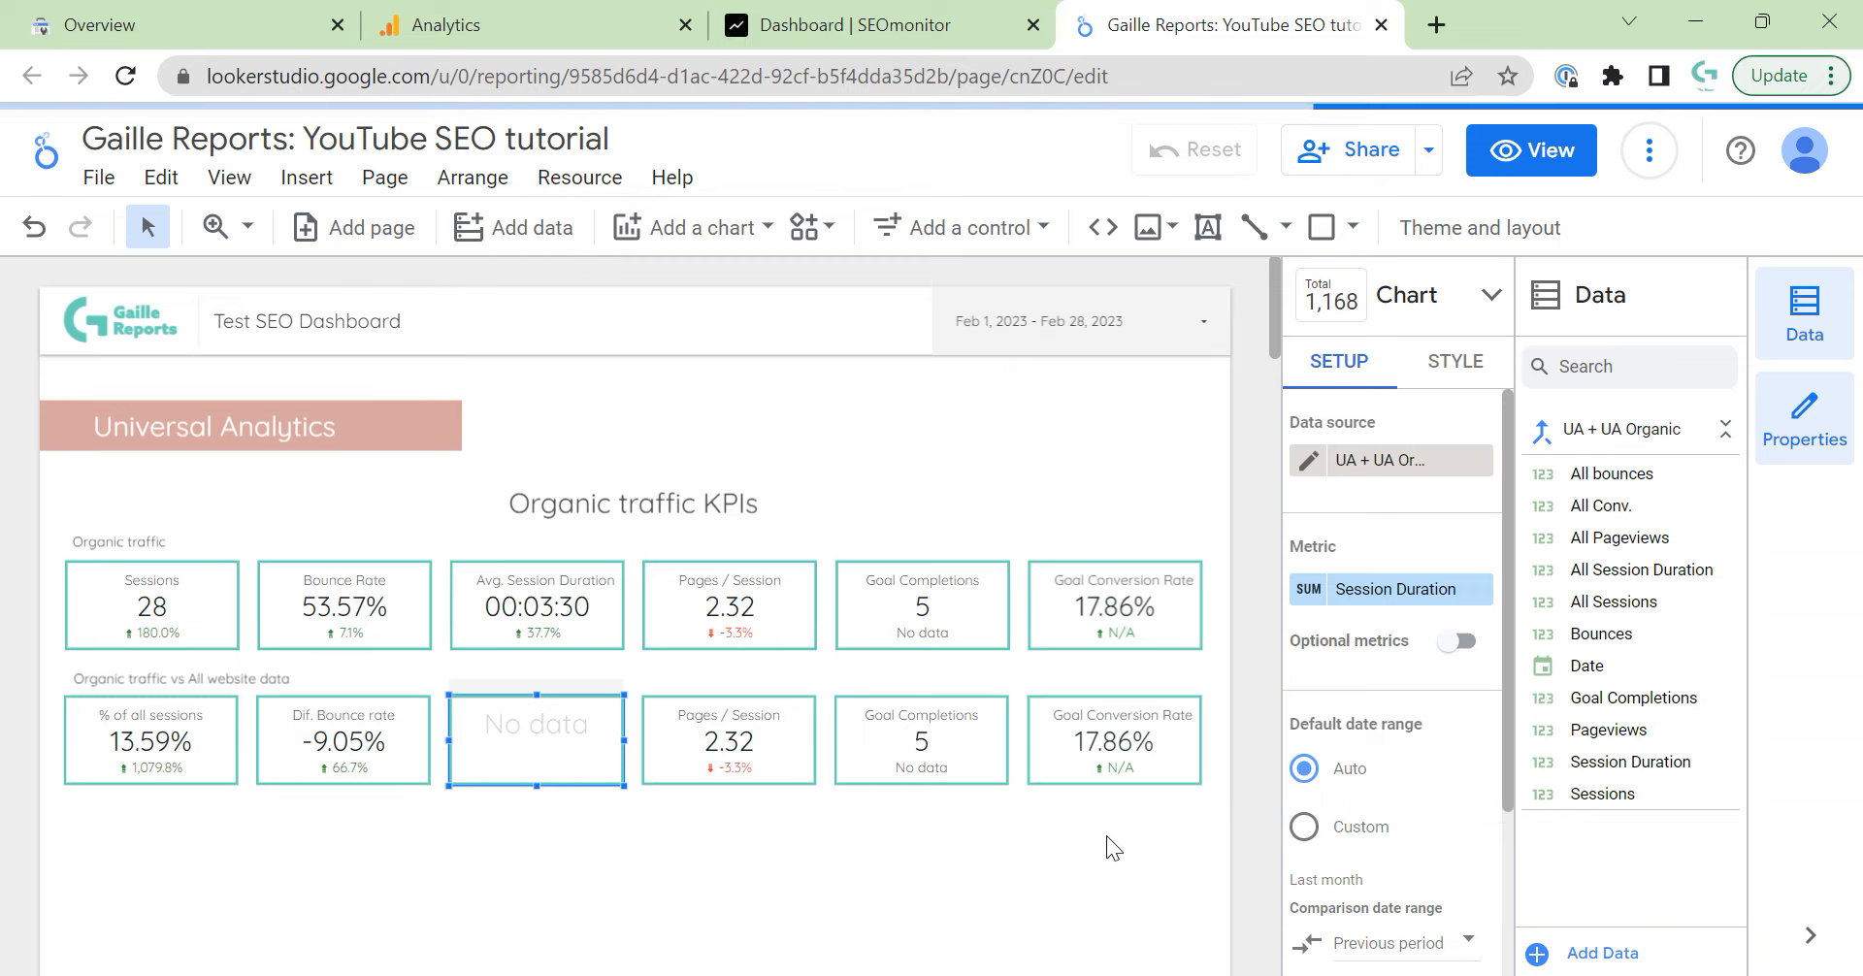
Create a new calculated field named "Dif. Session Duration" as the metric of the second-row Session Duration scorecard.
left_click(1397, 592)
left_click(1317, 939)
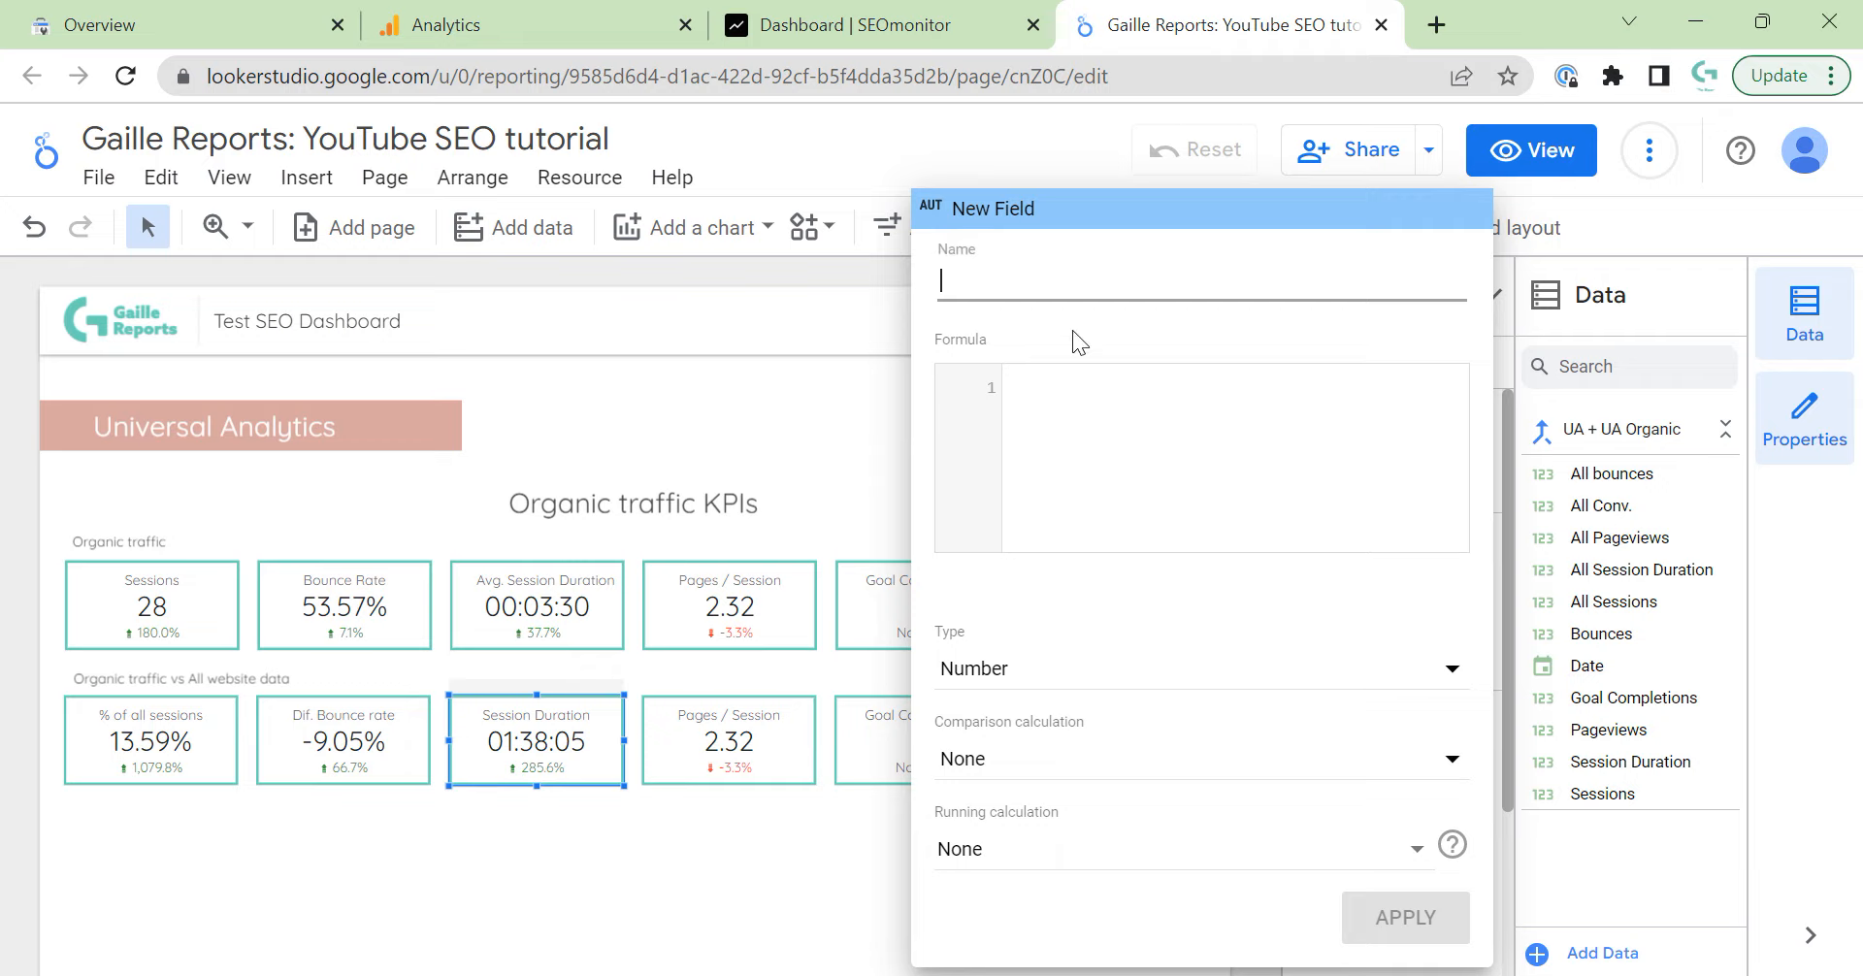
type("Dif.")
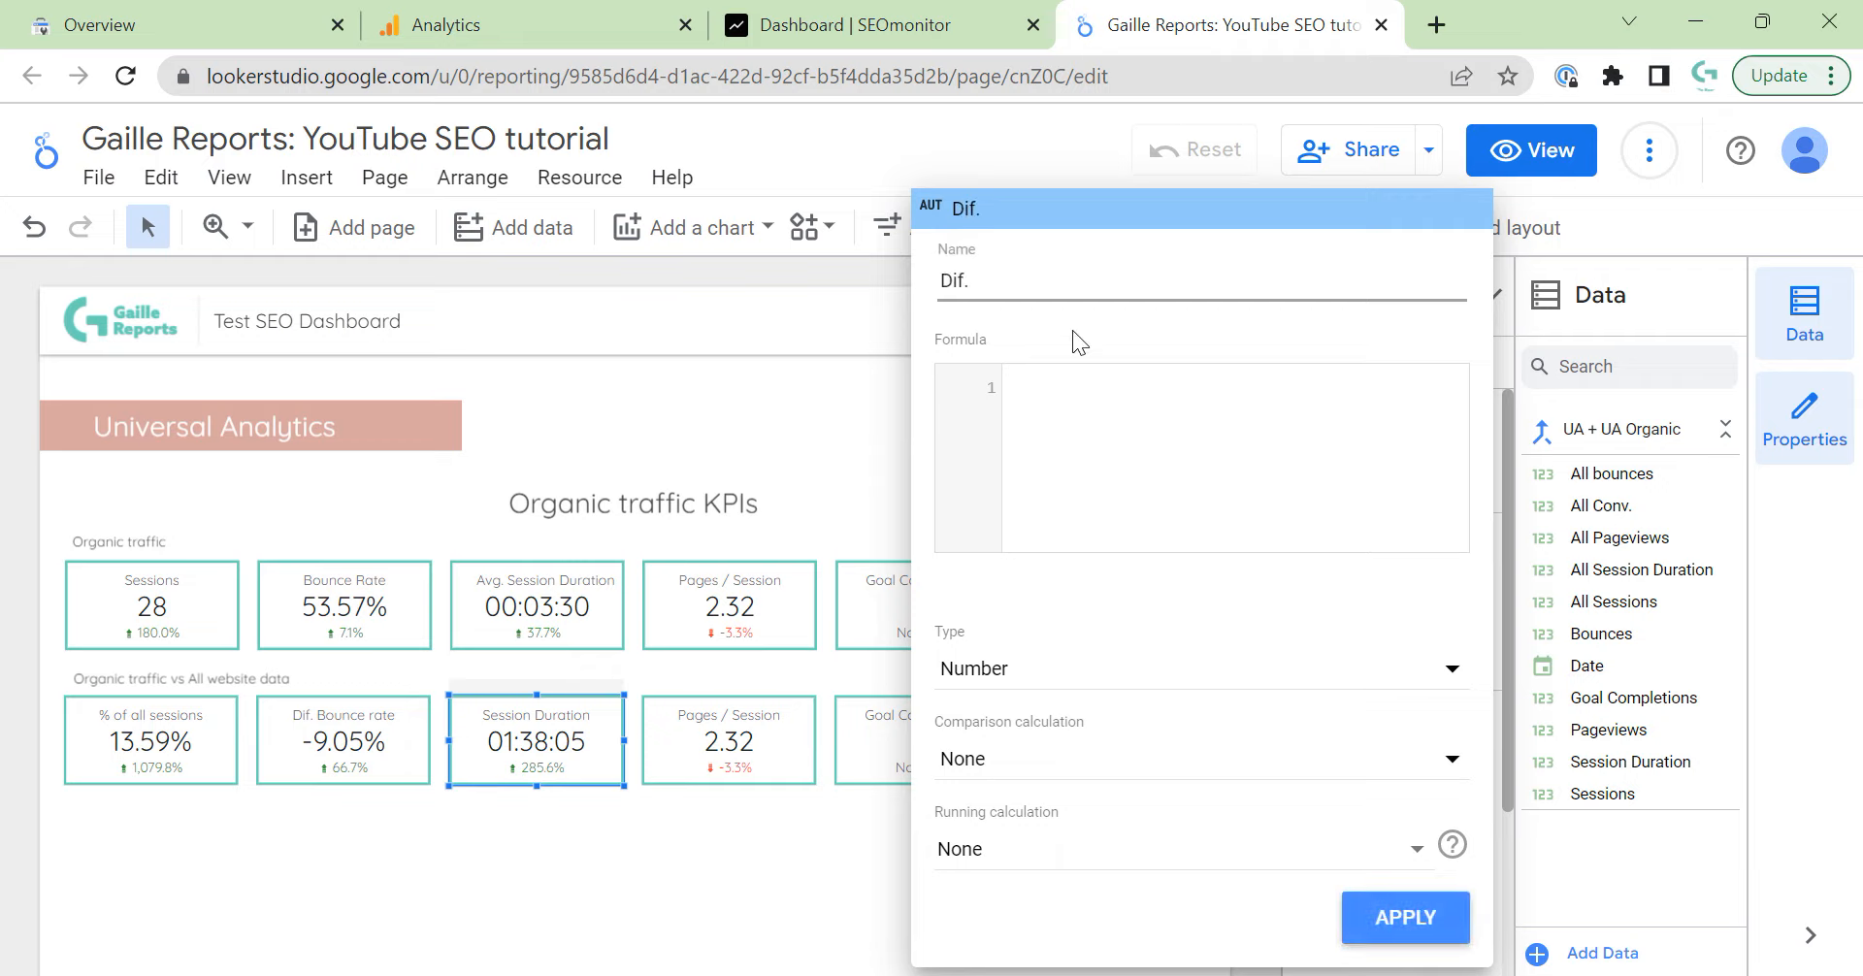
type("Session Duration")
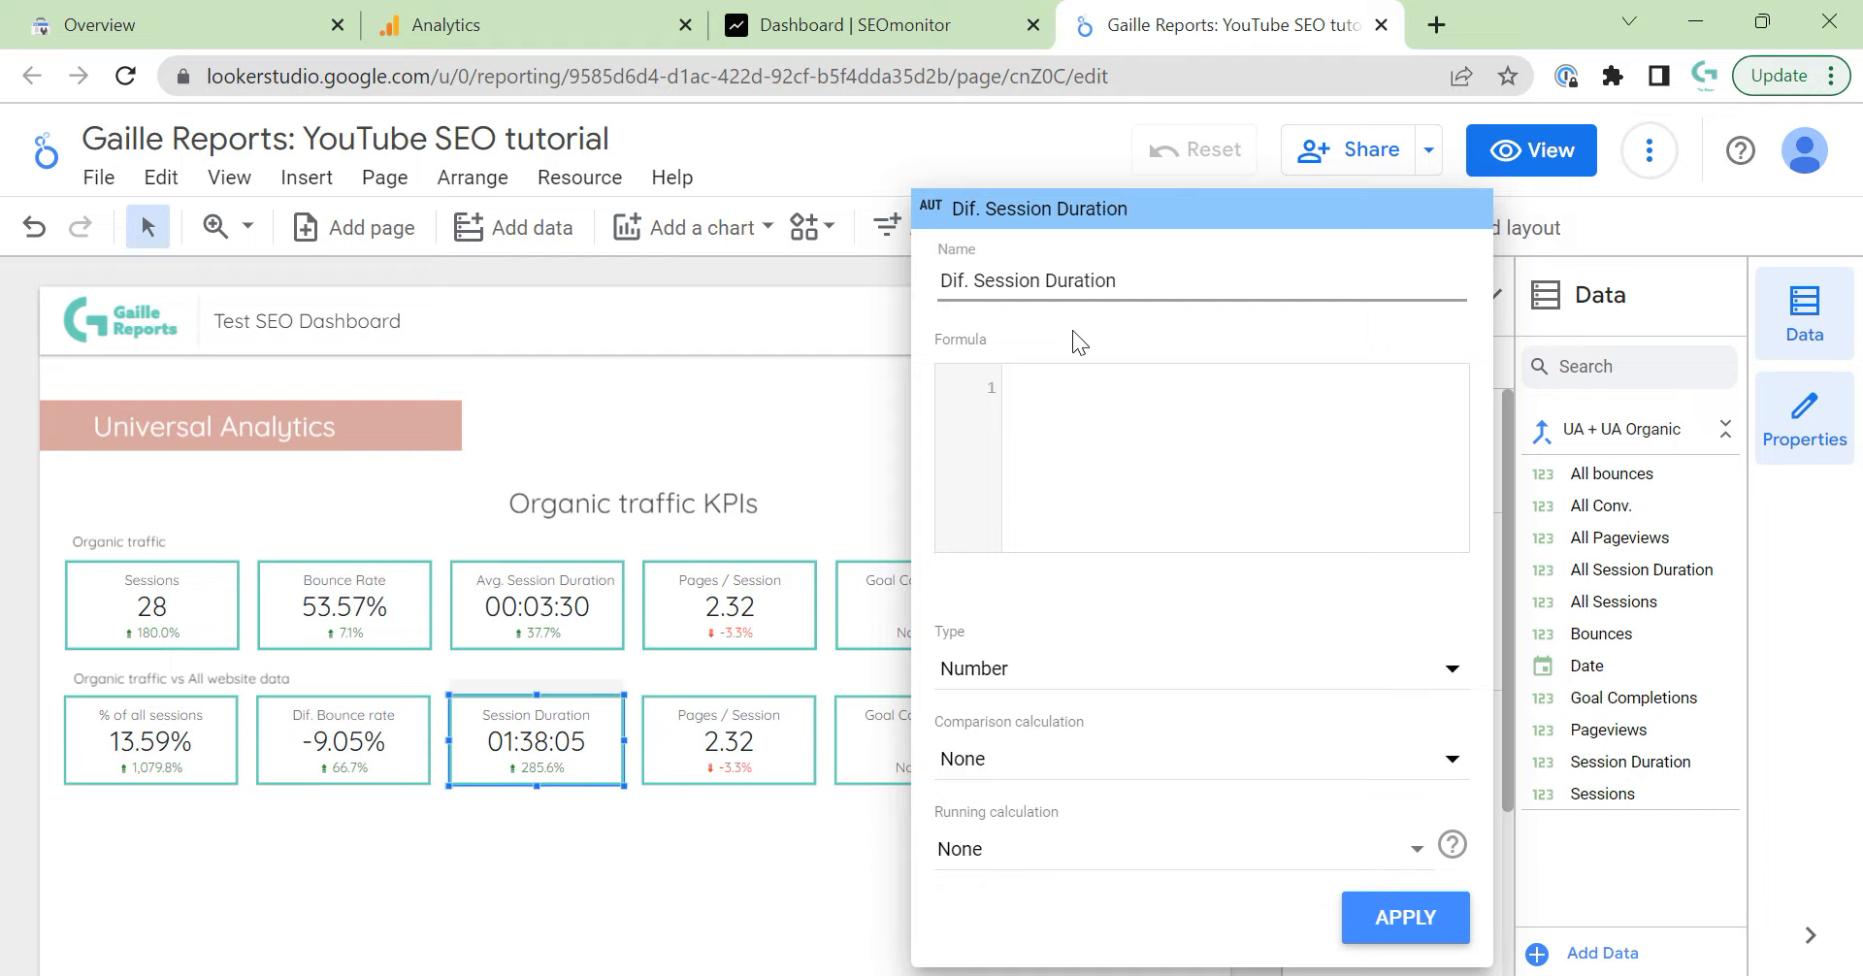
Enter the field's formula as SUM(All Session Duration) / SUM(All Sessions).
left_click(1079, 415)
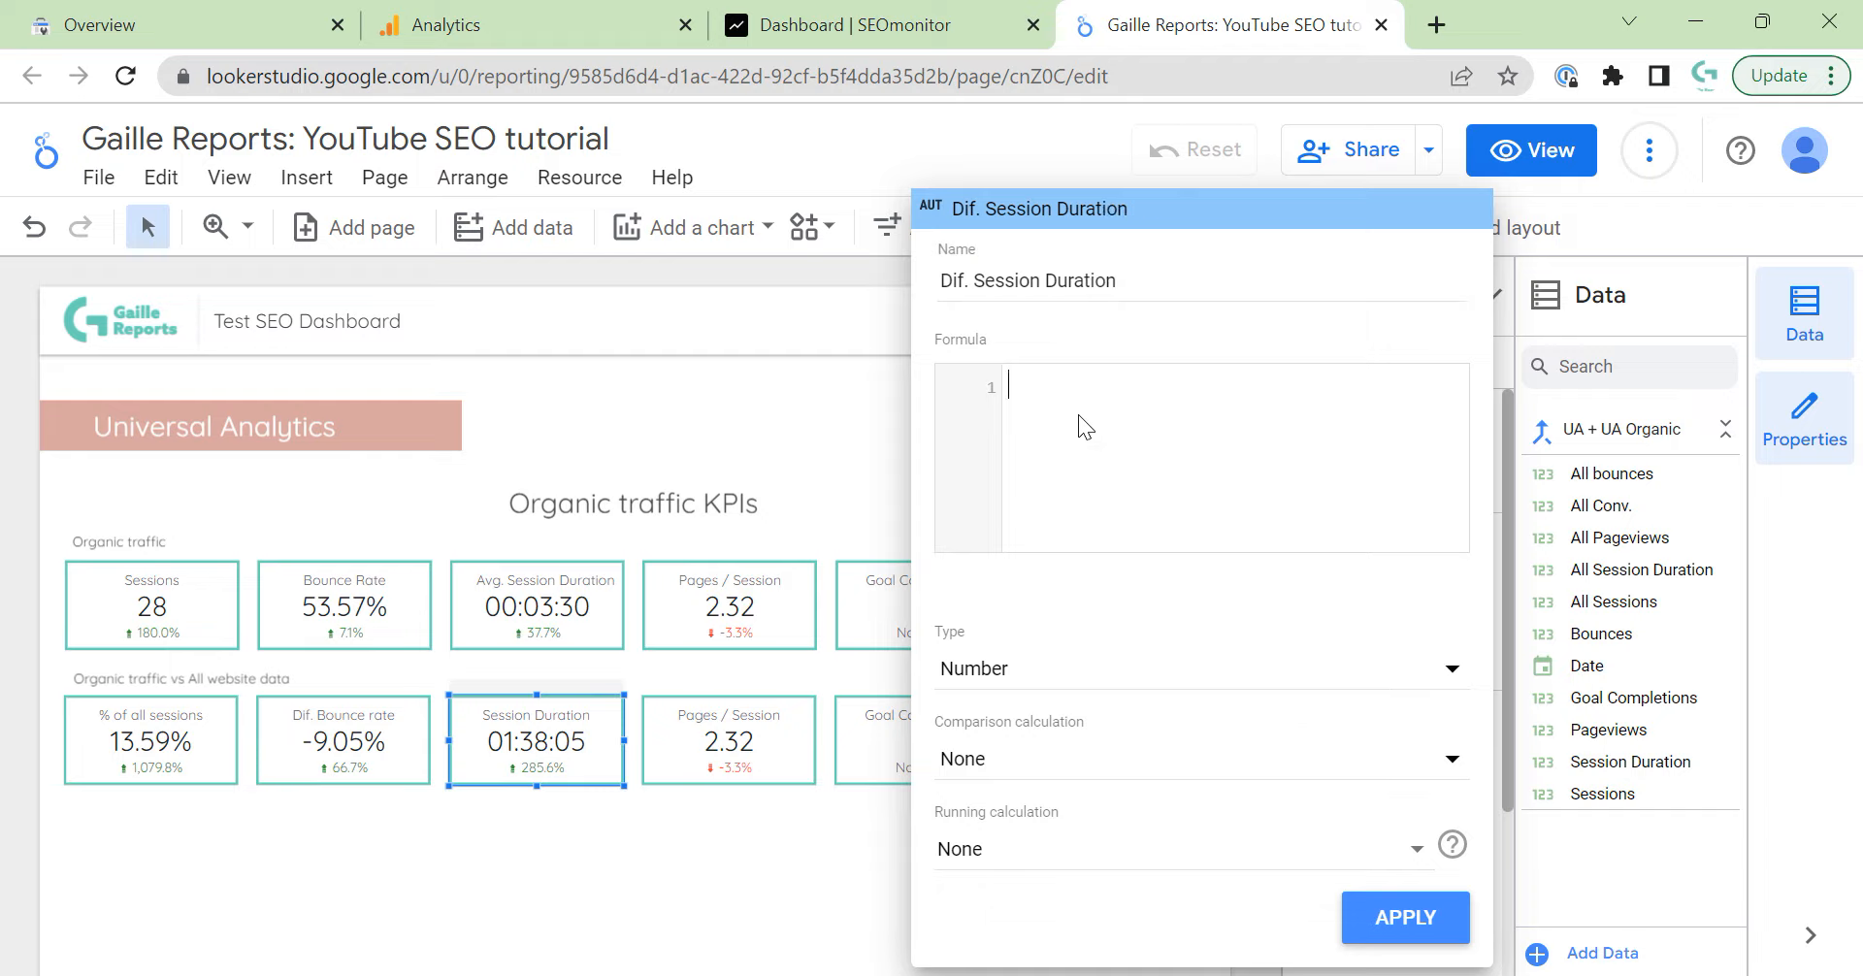
type("sum")
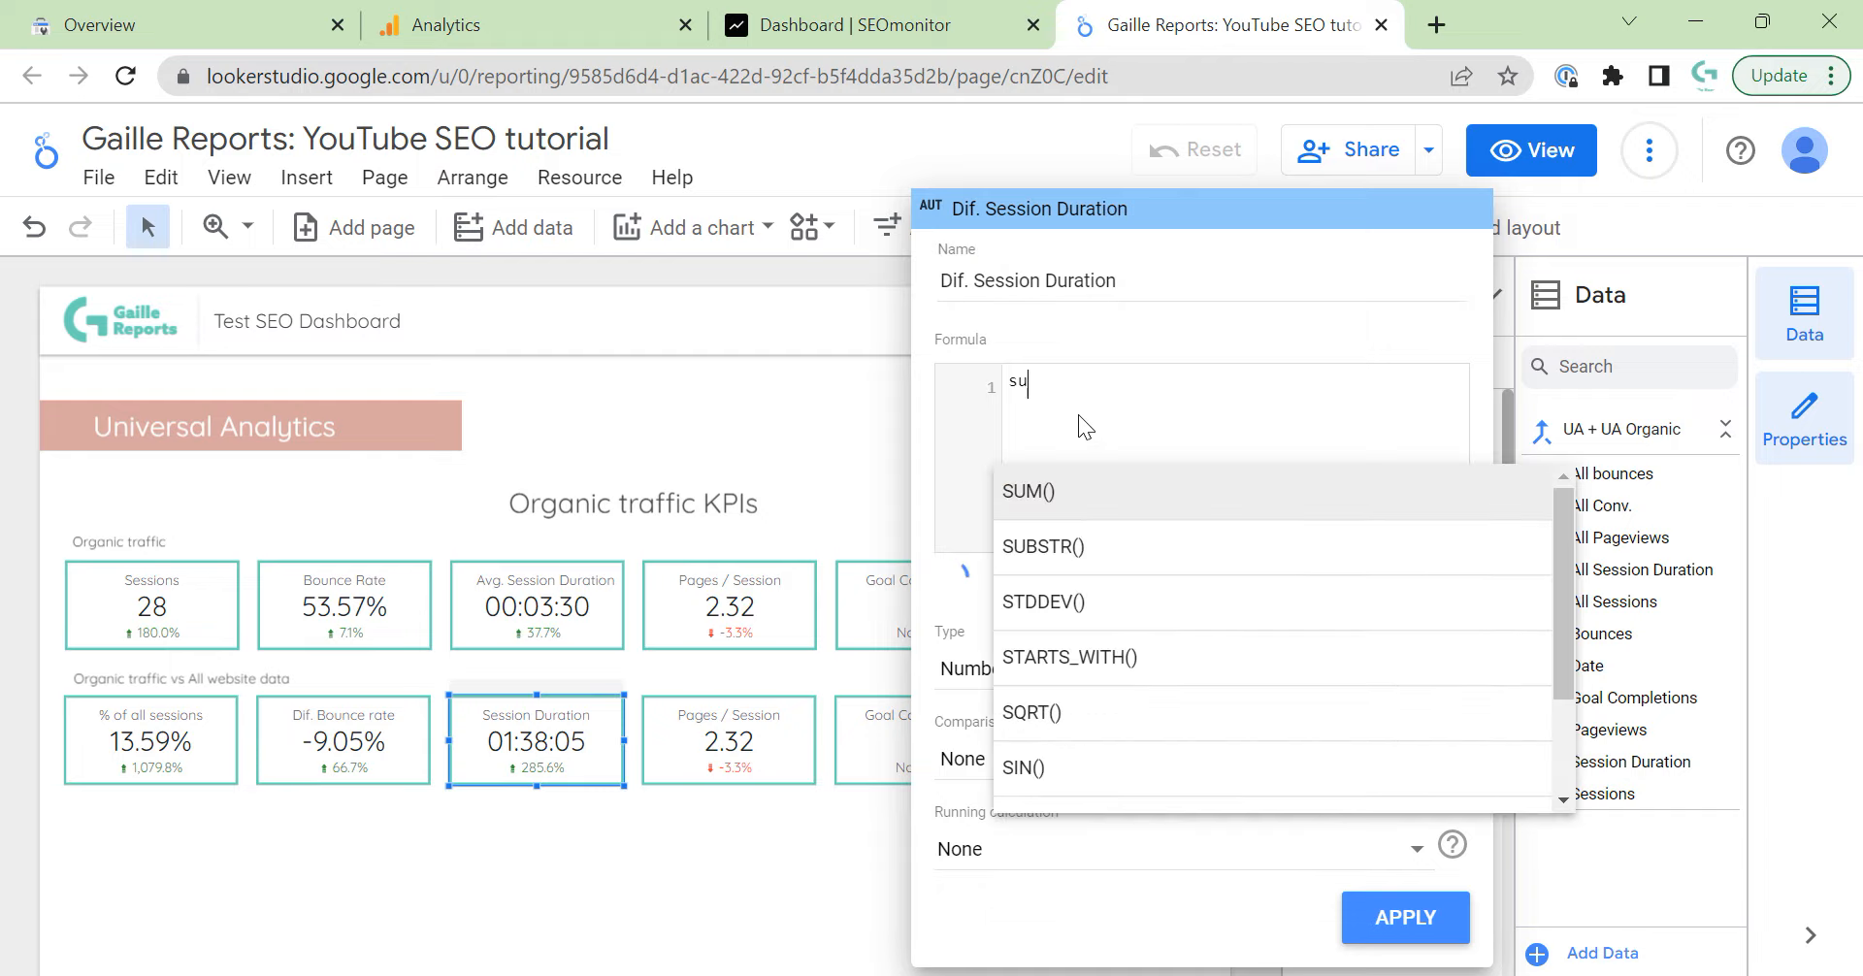
key("Return")
type("all")
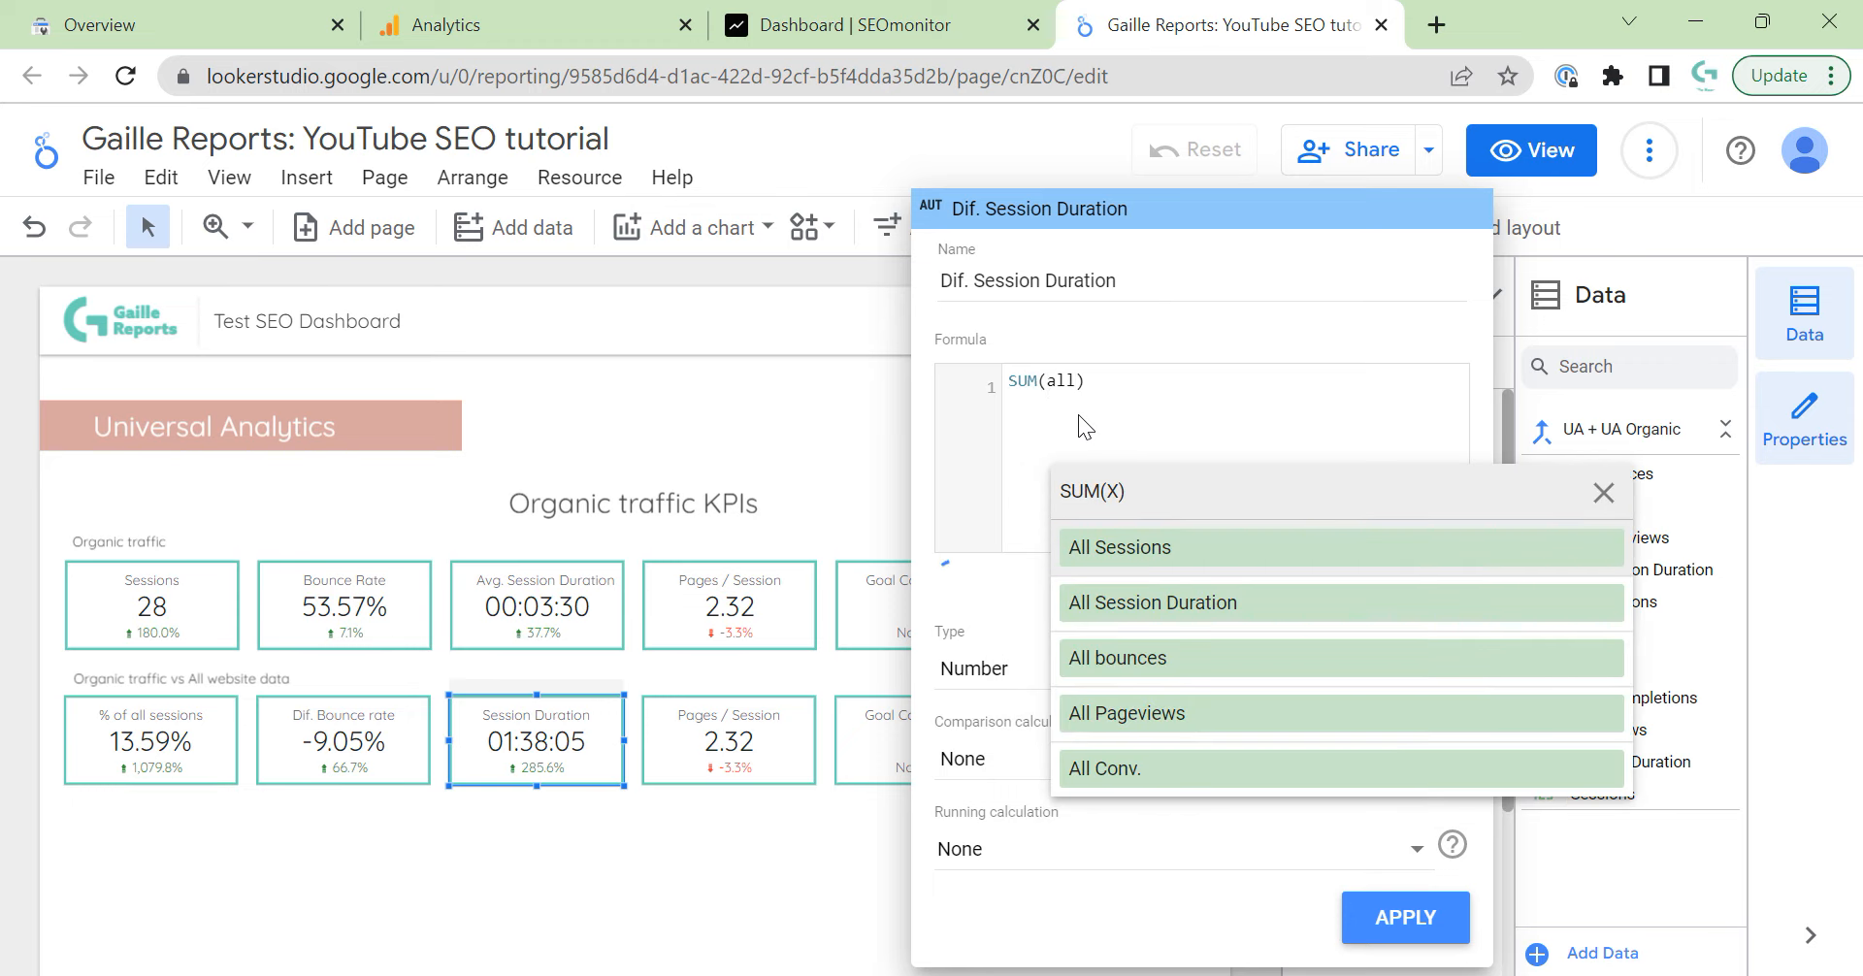
left_click(1266, 622)
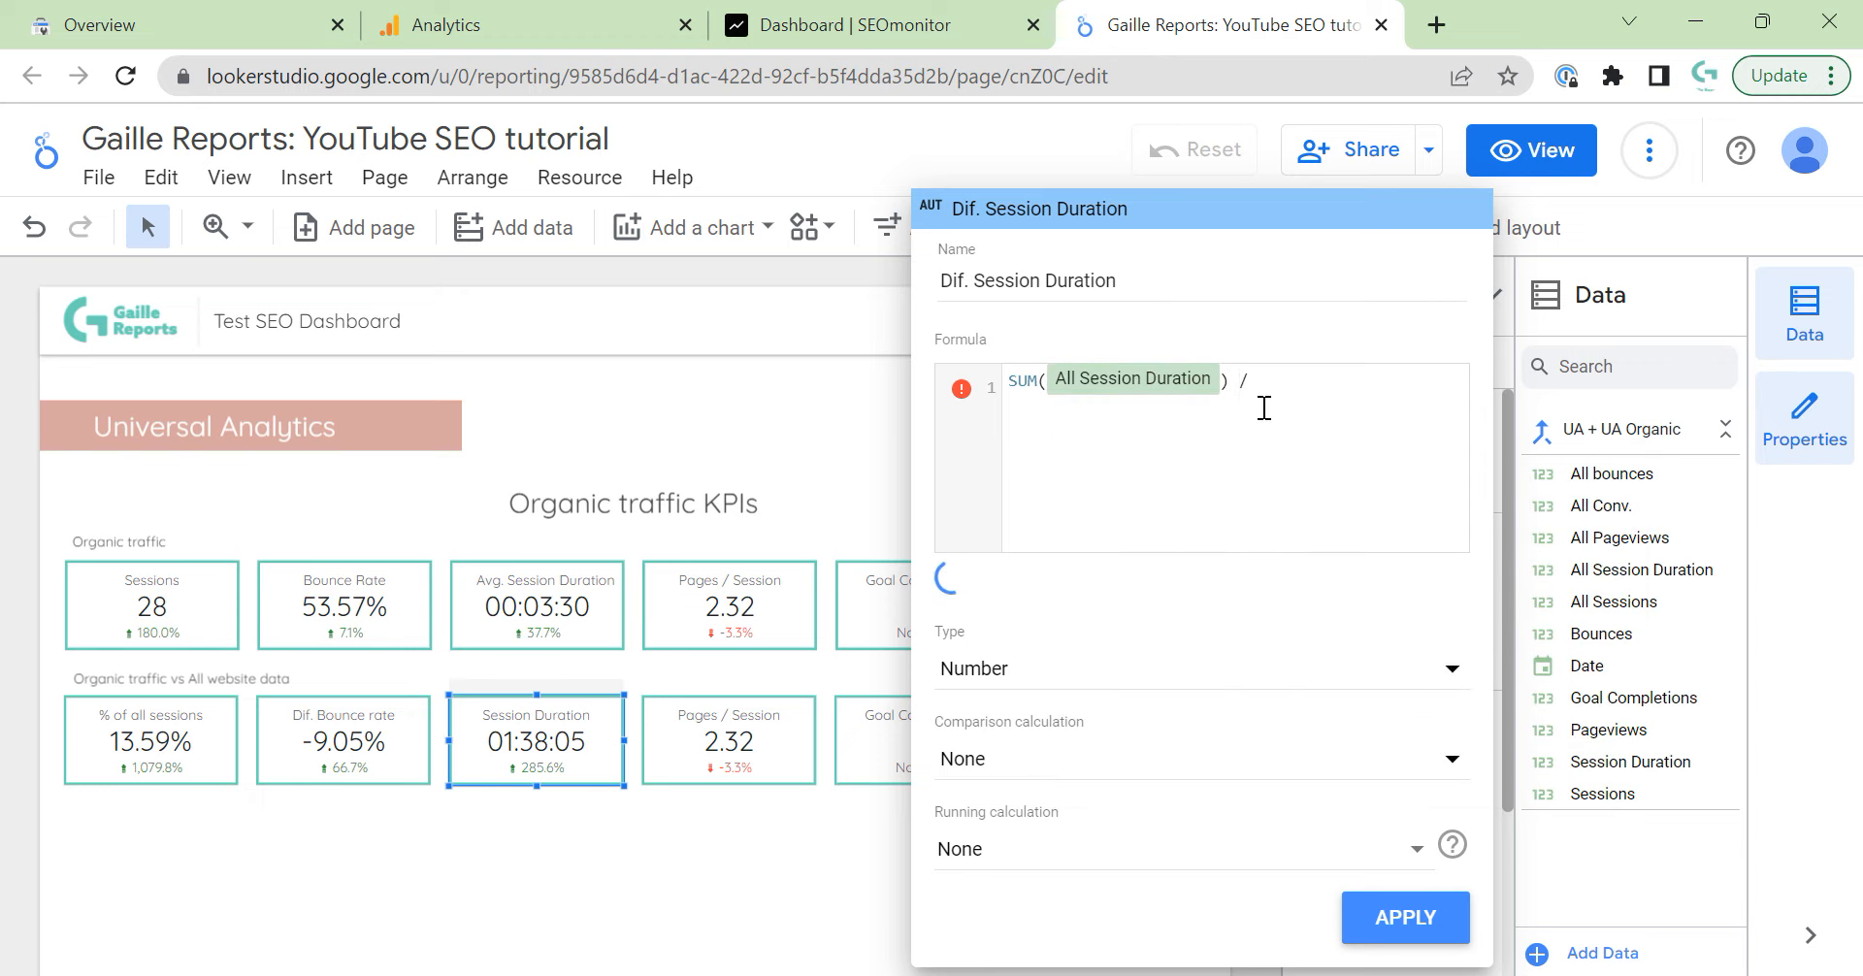
type("/ a")
key("BackSpace")
type("sum(all)")
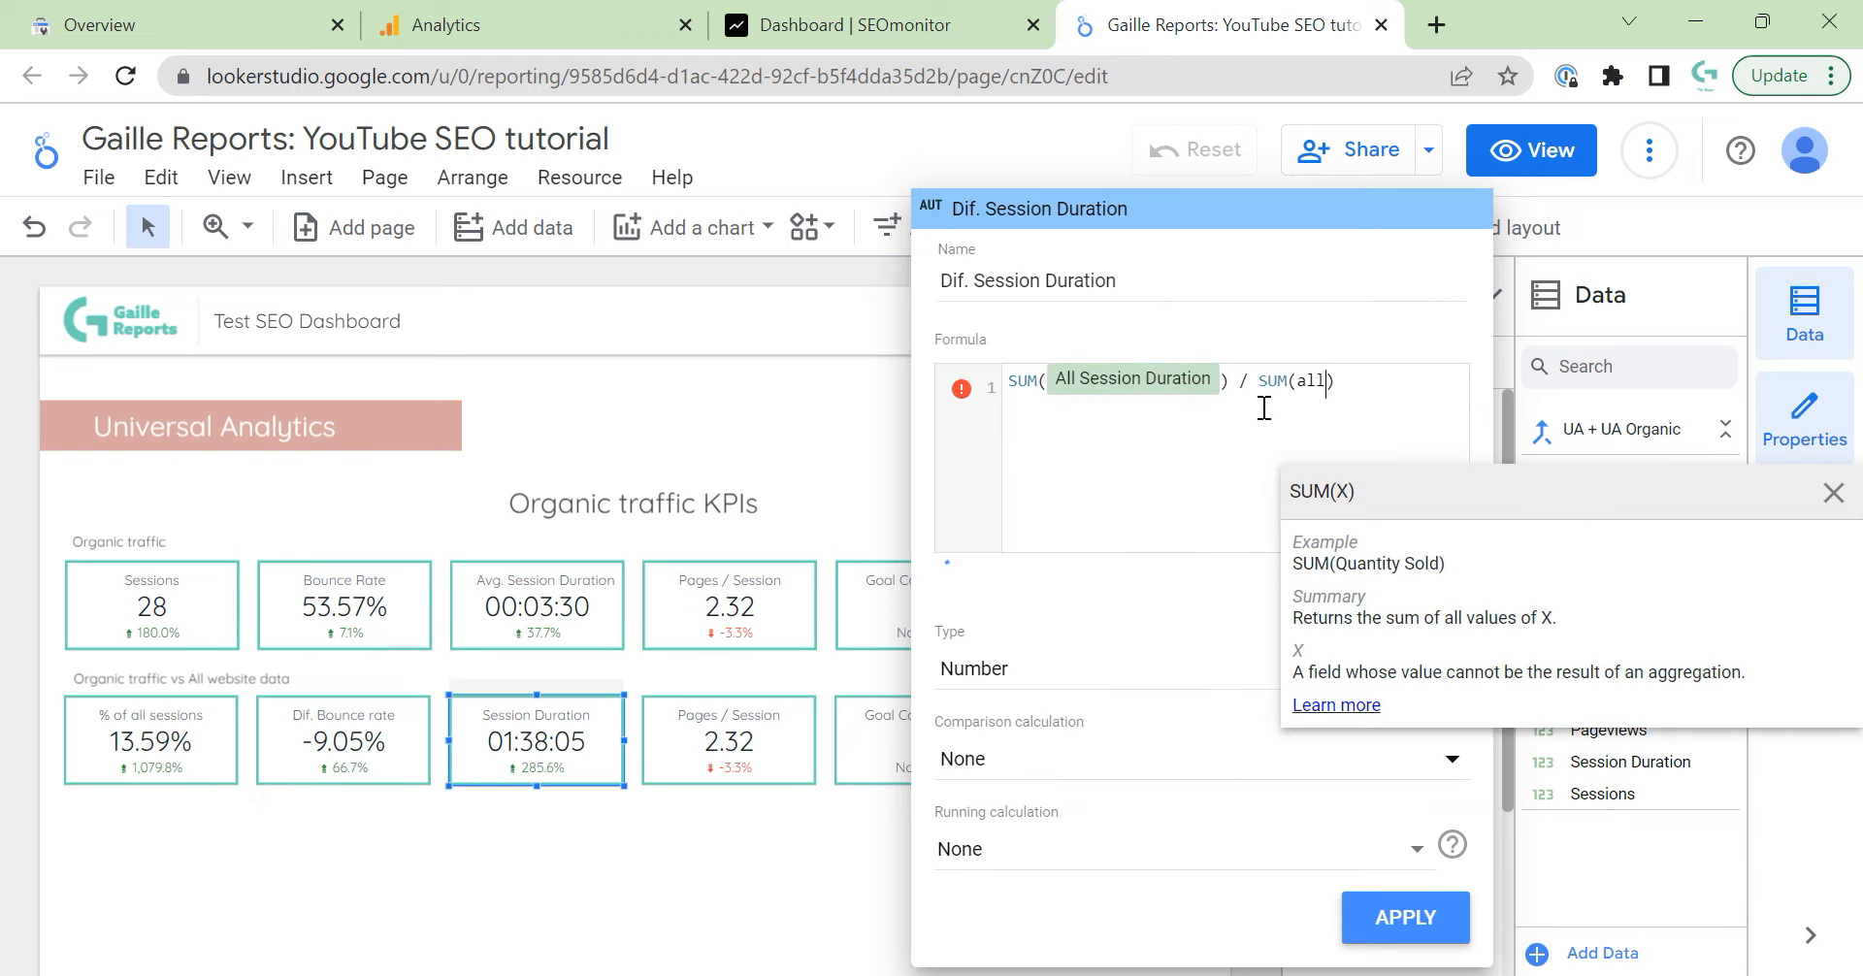
left_click(1325, 546)
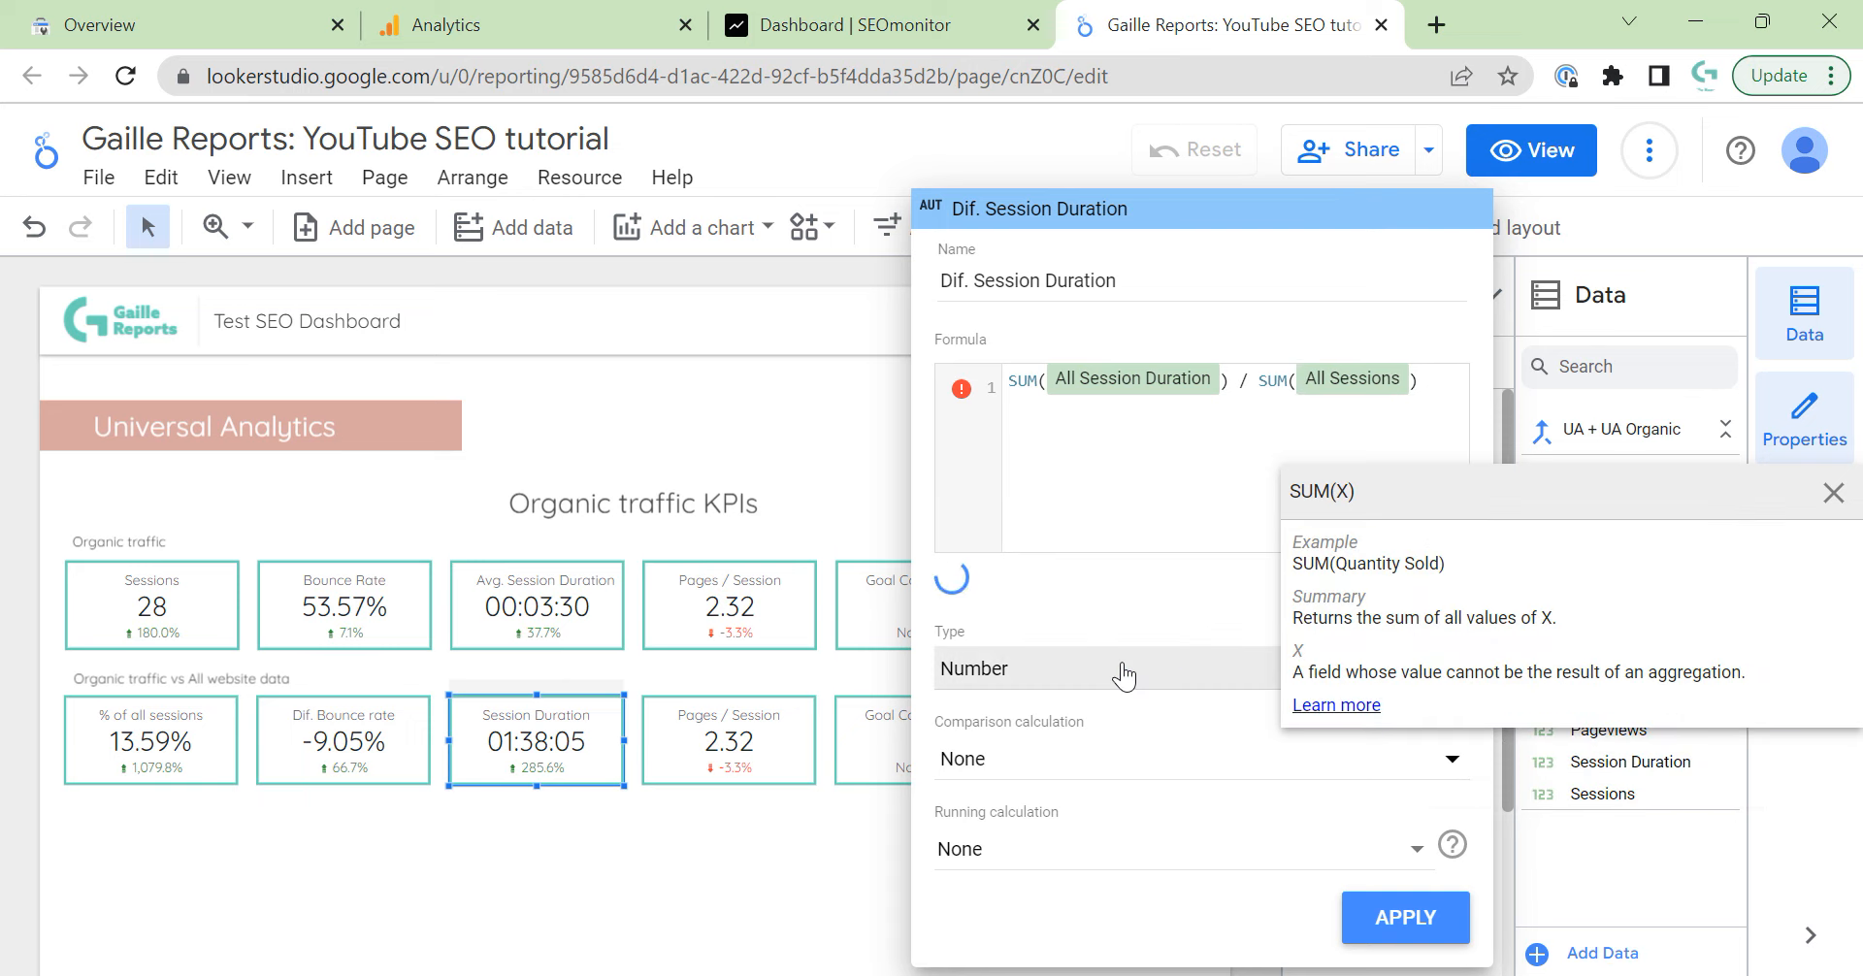
Set the calculated field's type to Duration (sec.) and apply it.
left_click(1141, 668)
mouse_move(1116, 694)
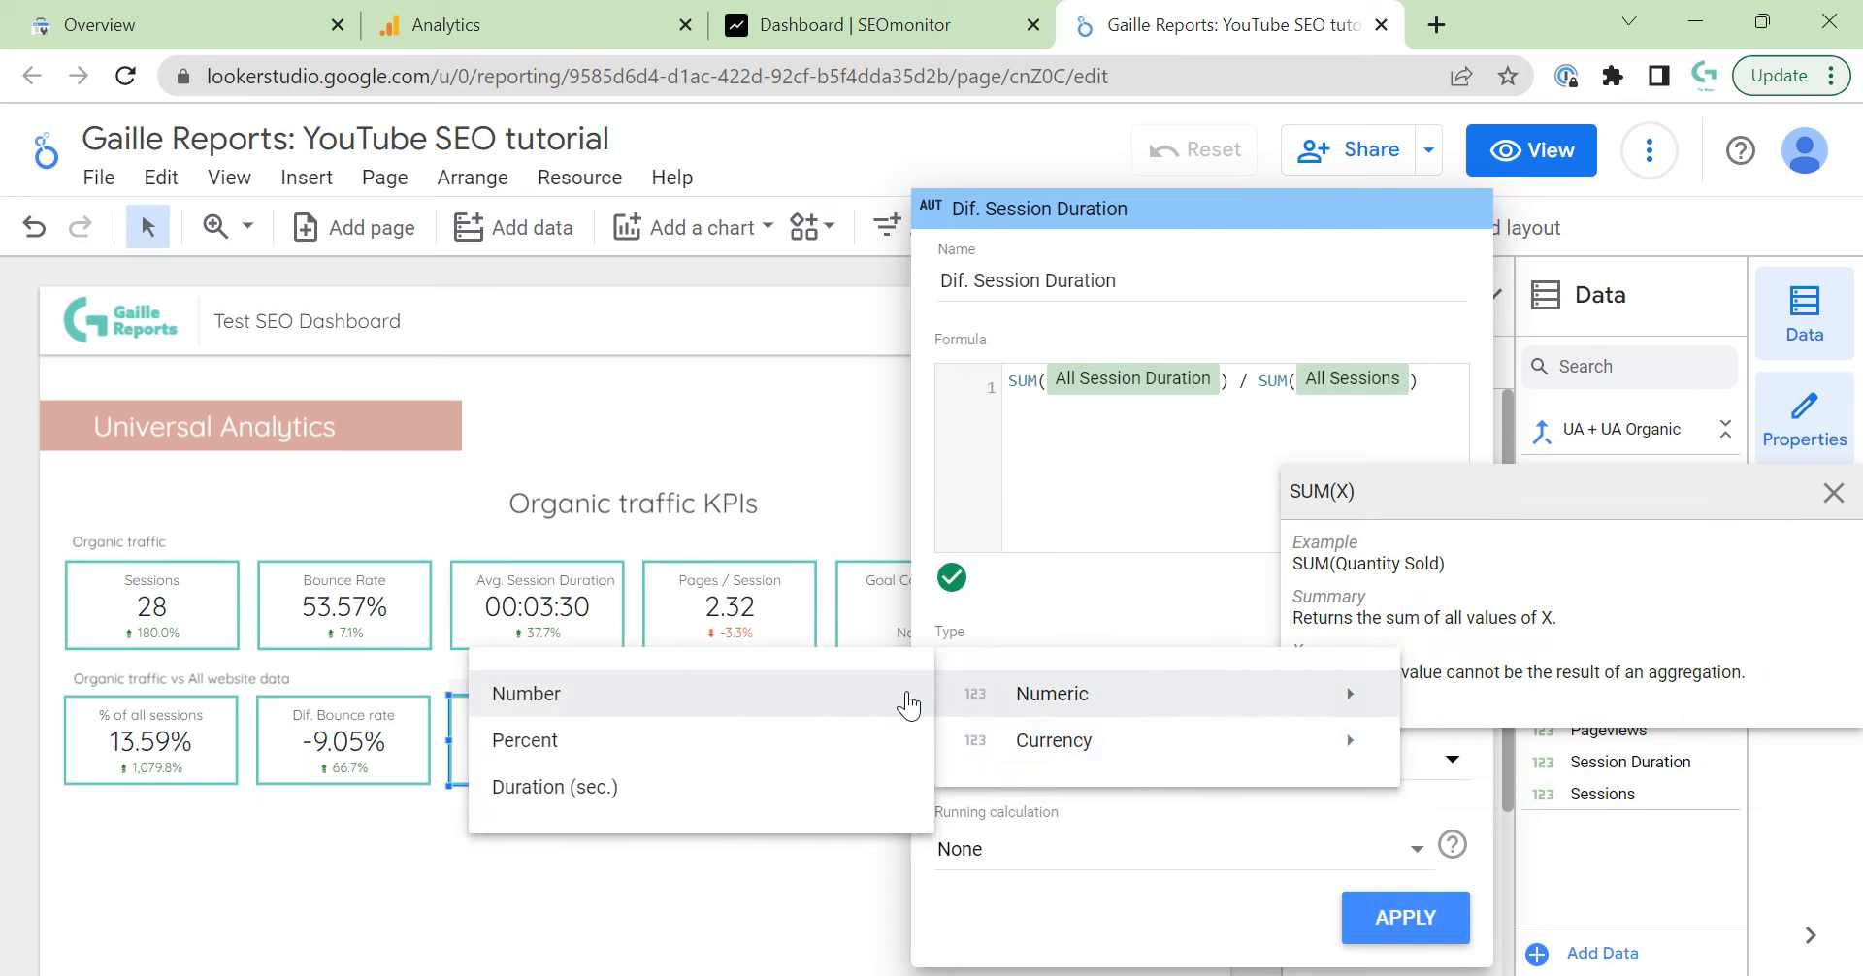
left_click(564, 788)
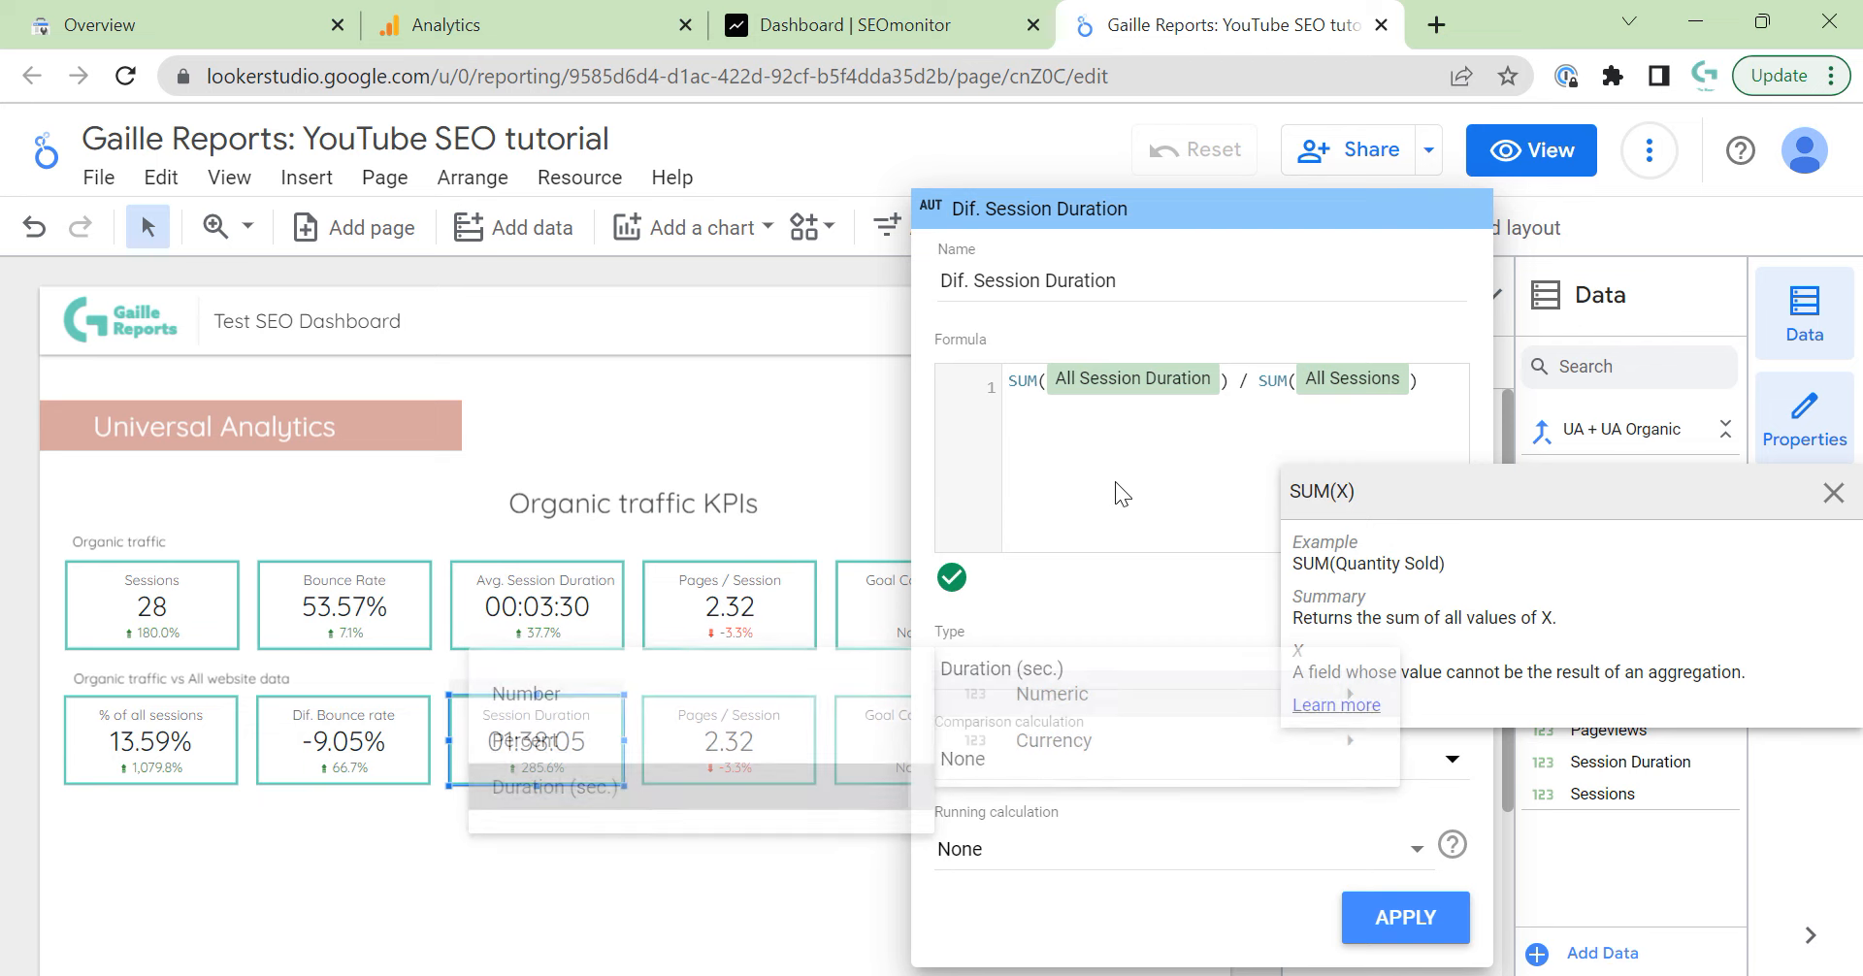
left_click(1372, 918)
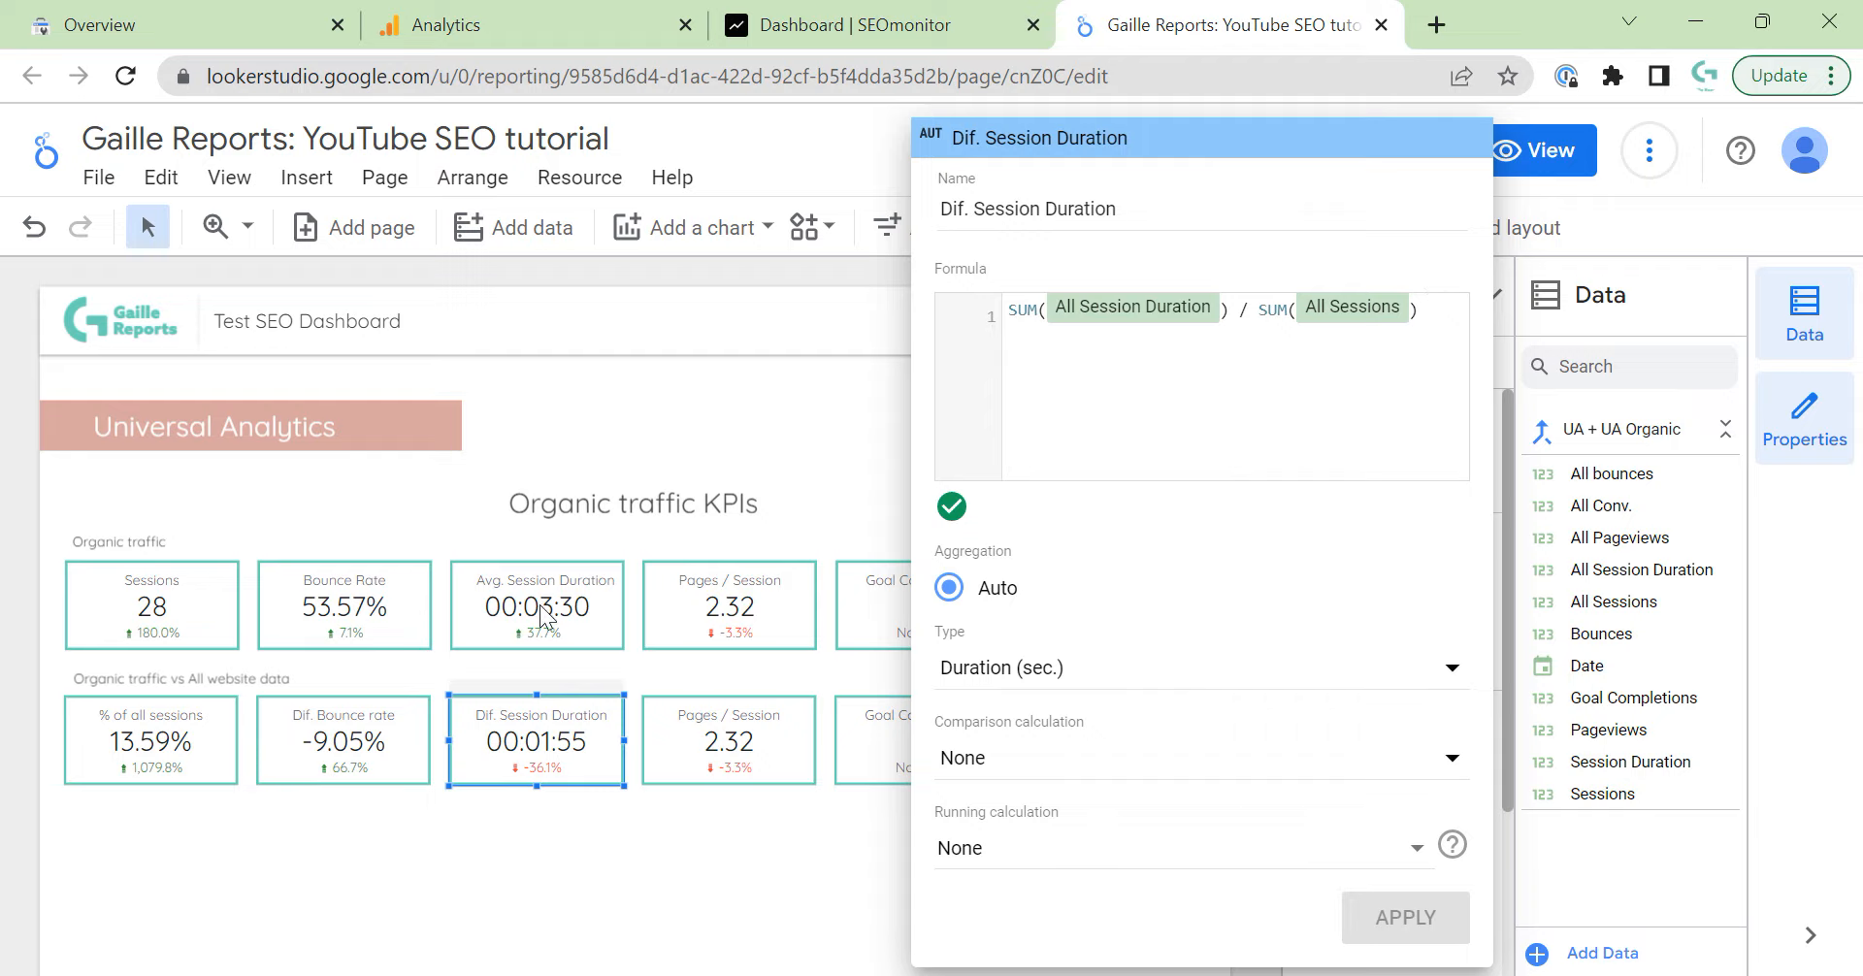
Add the formula line SUM(Session Duration) / SUM(Sessions) above the existing all-traffic calculation.
key("Home")
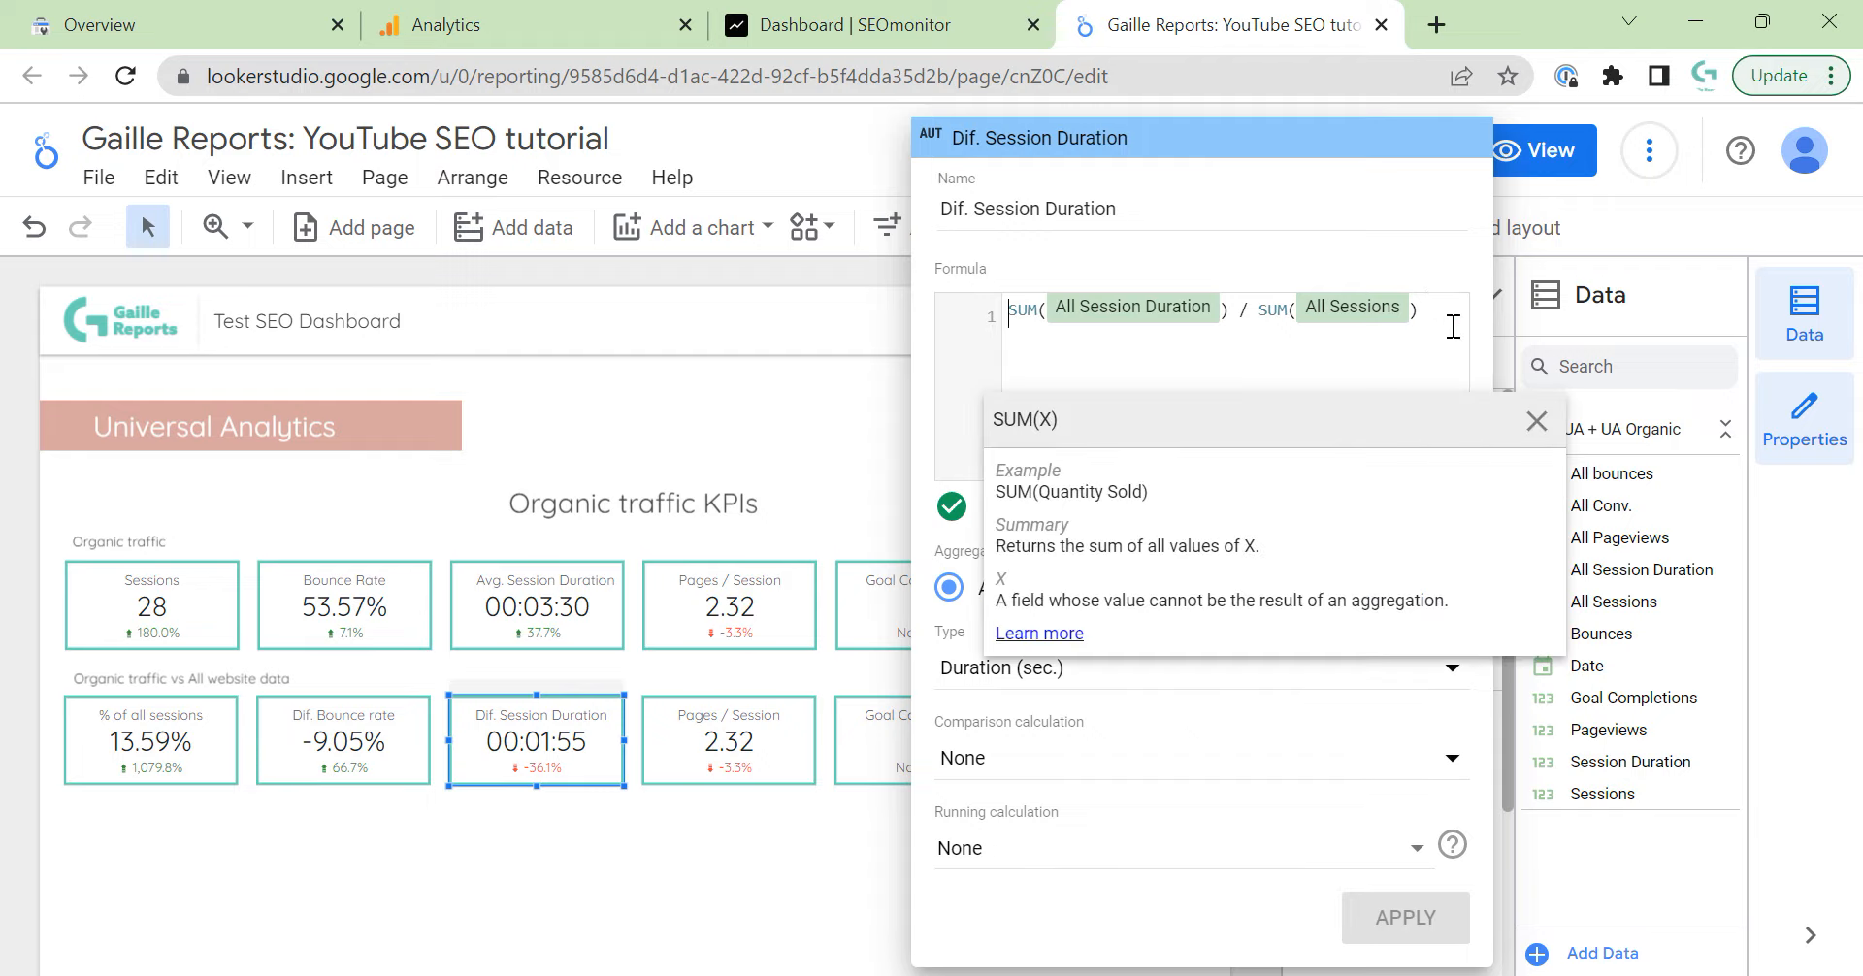
key("Return")
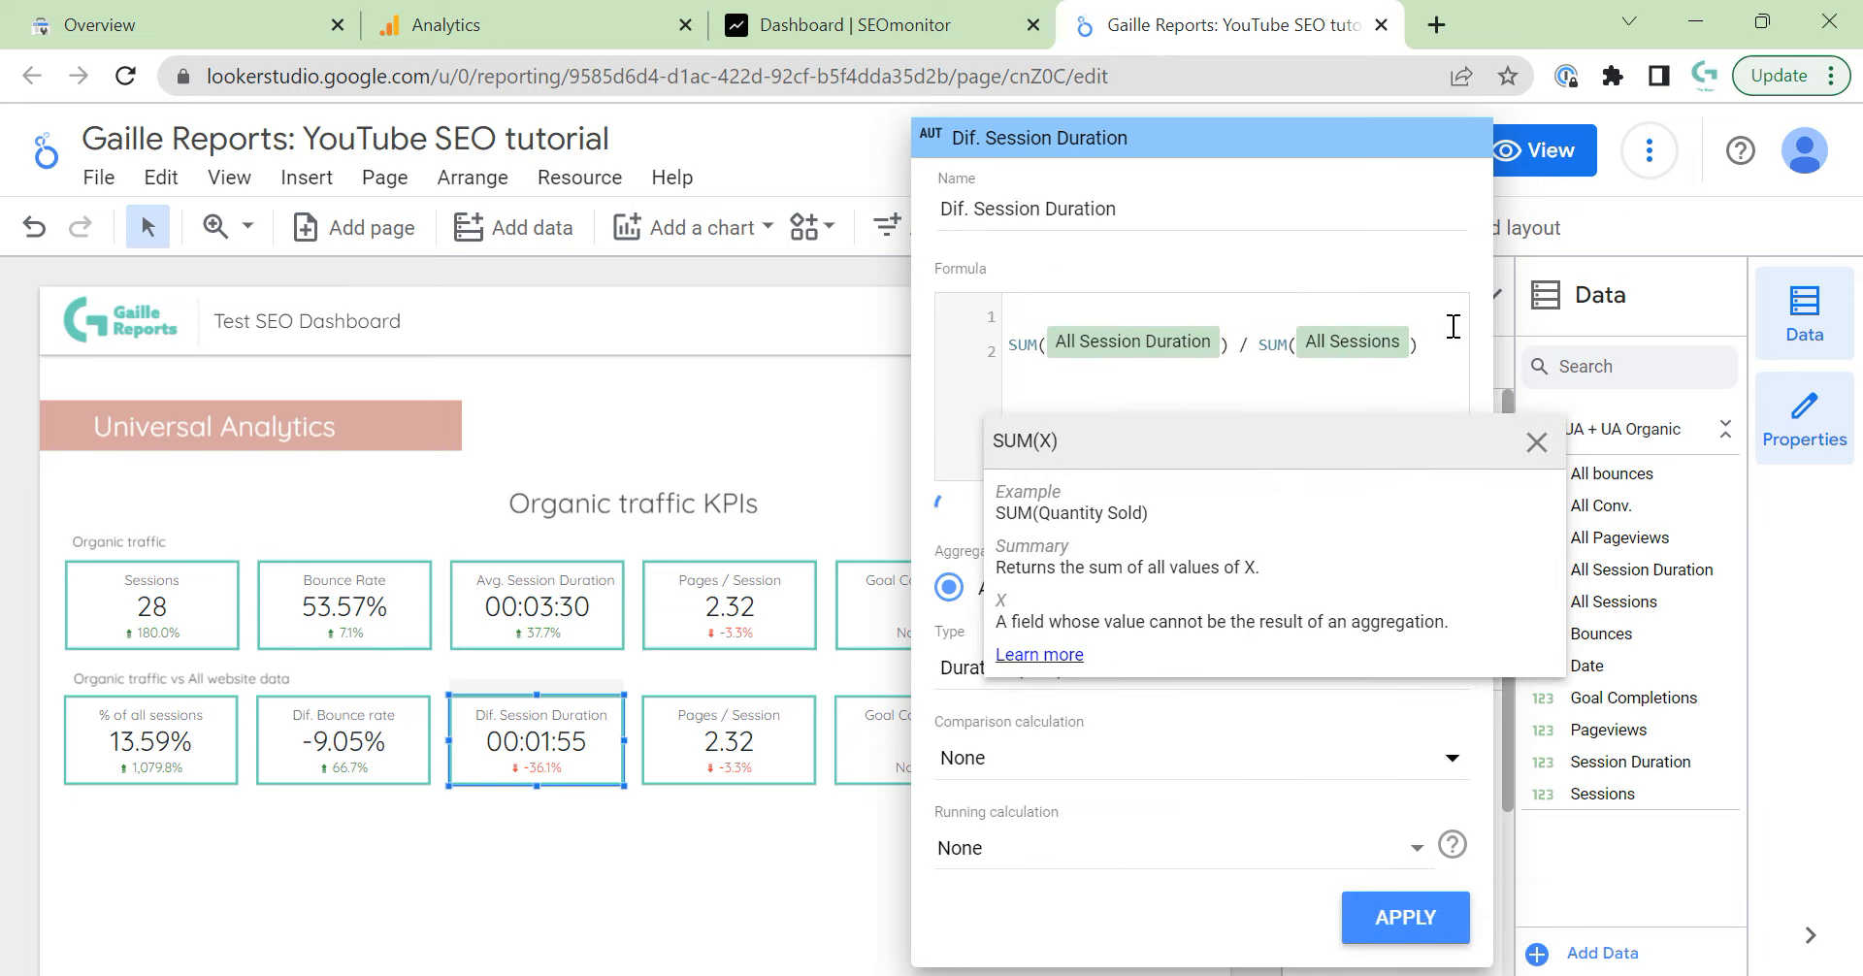
key("Up")
type("sum(sess")
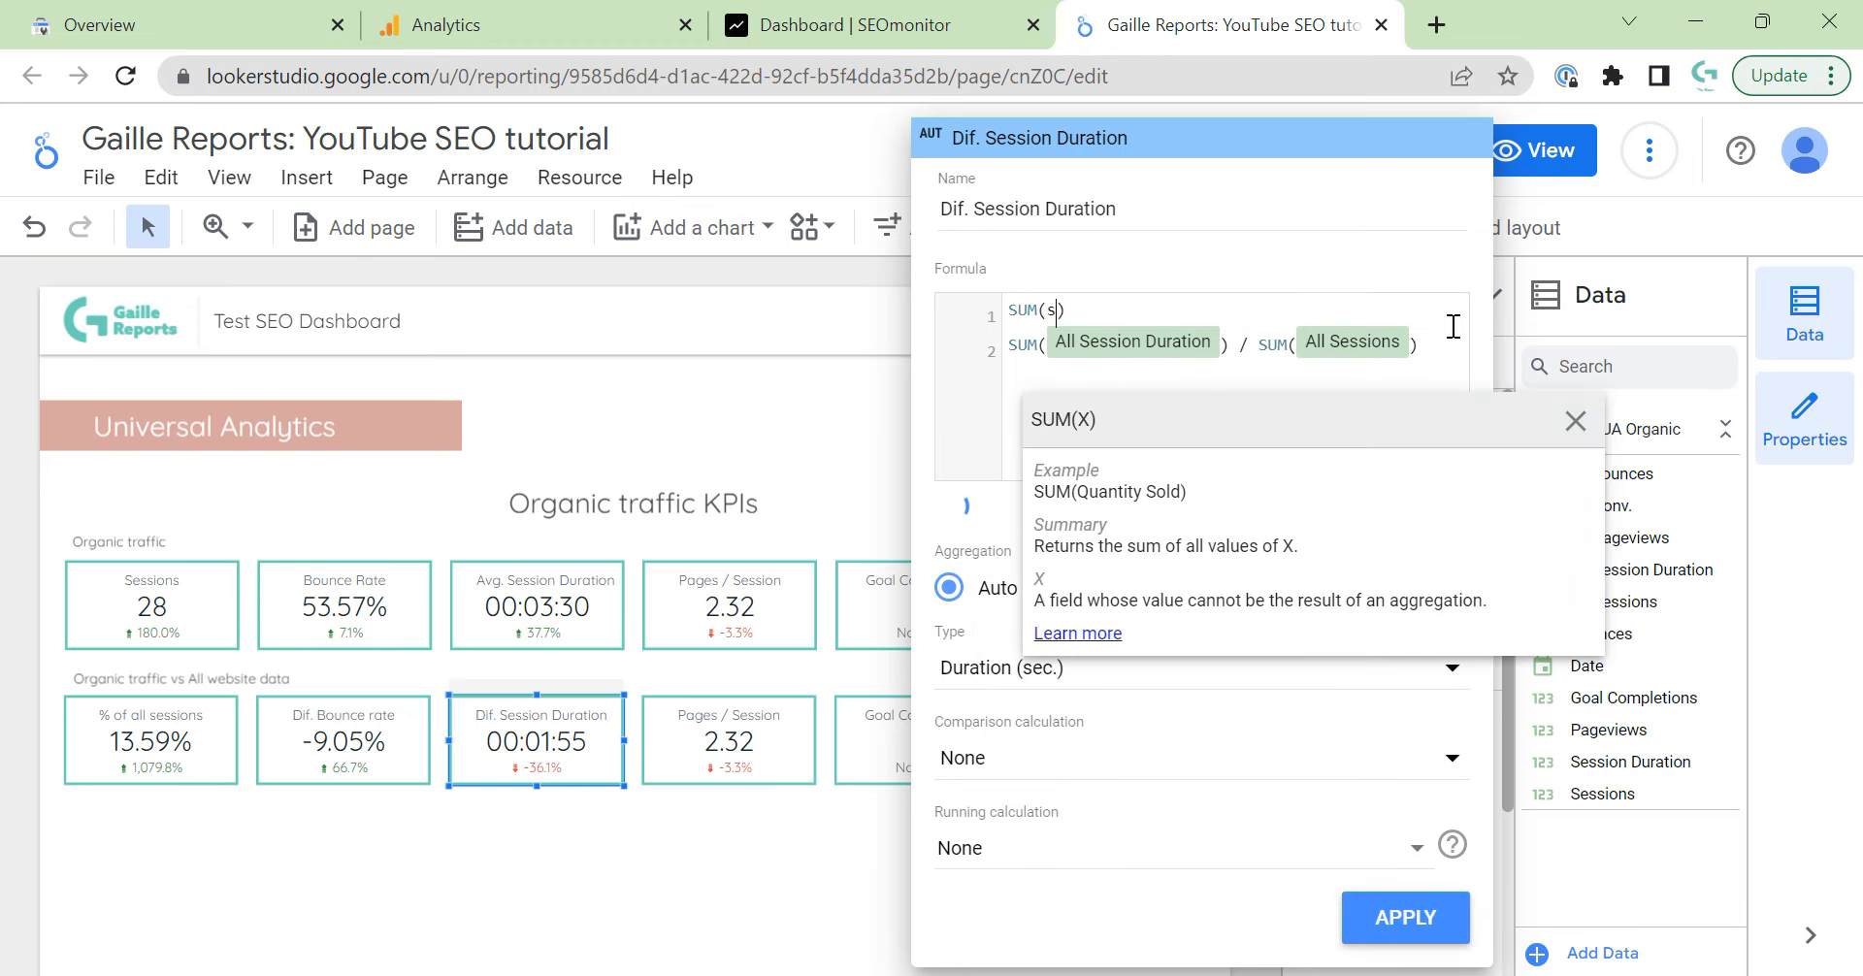
left_click(1133, 531)
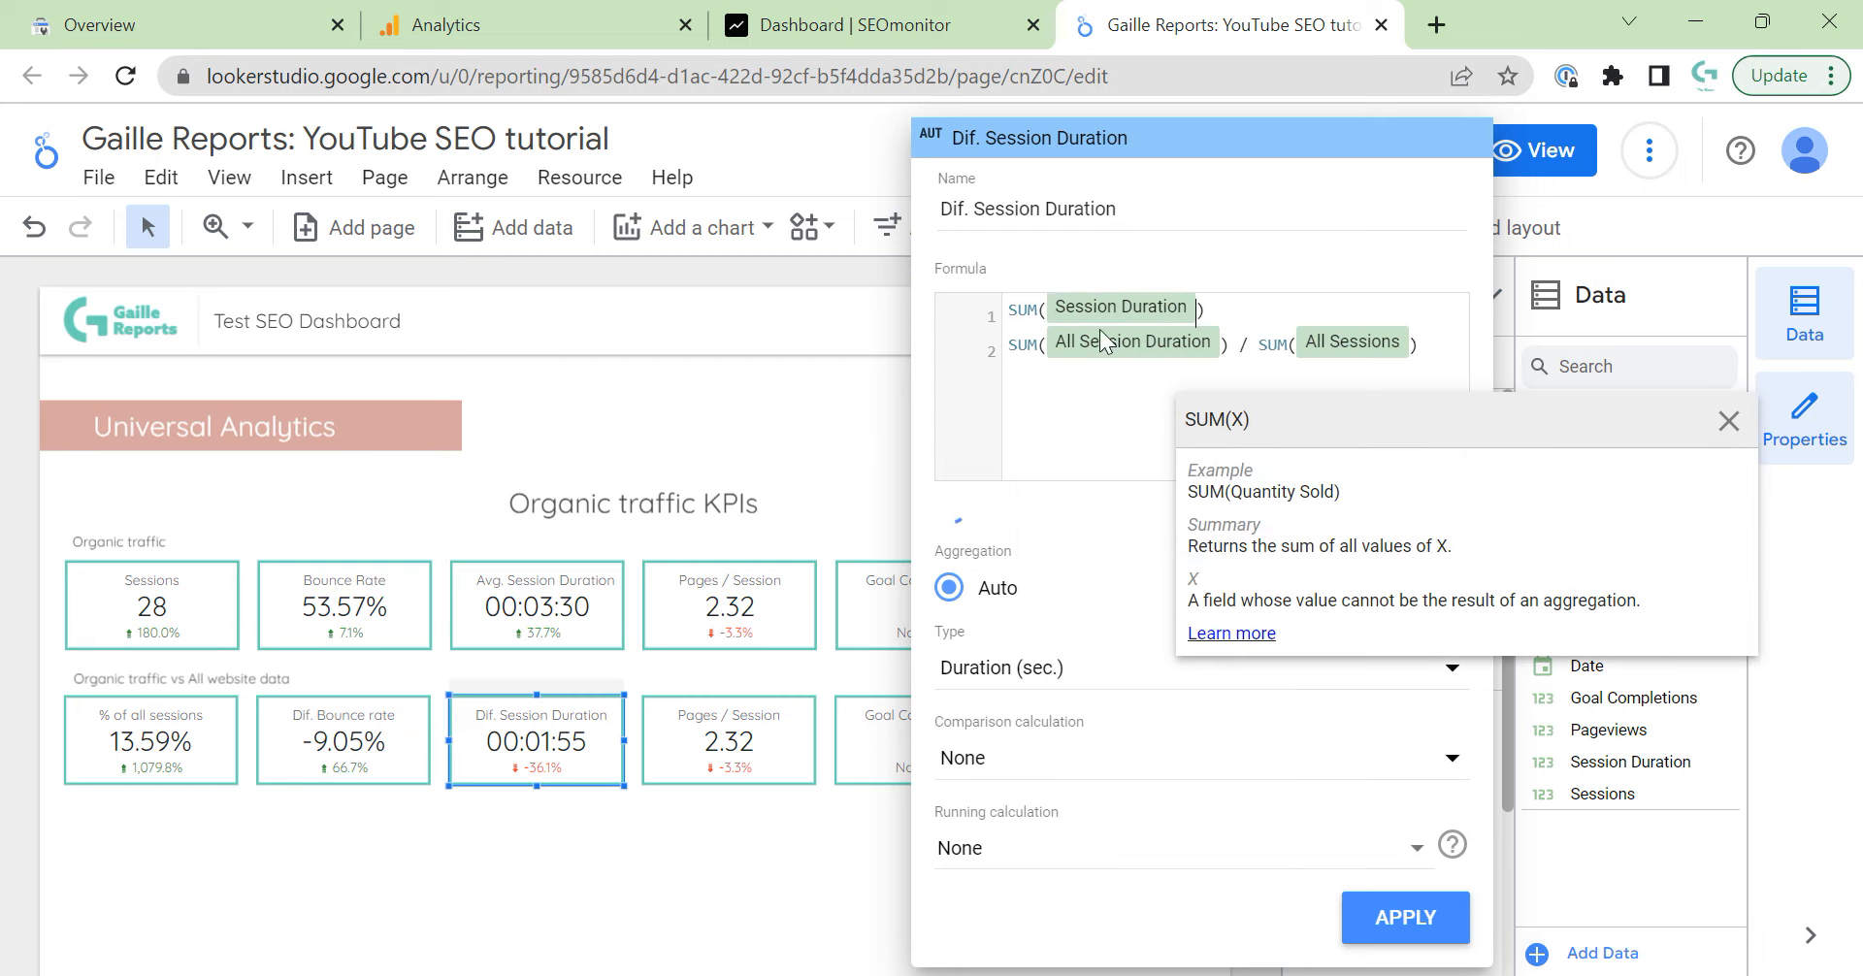
type("/ ")
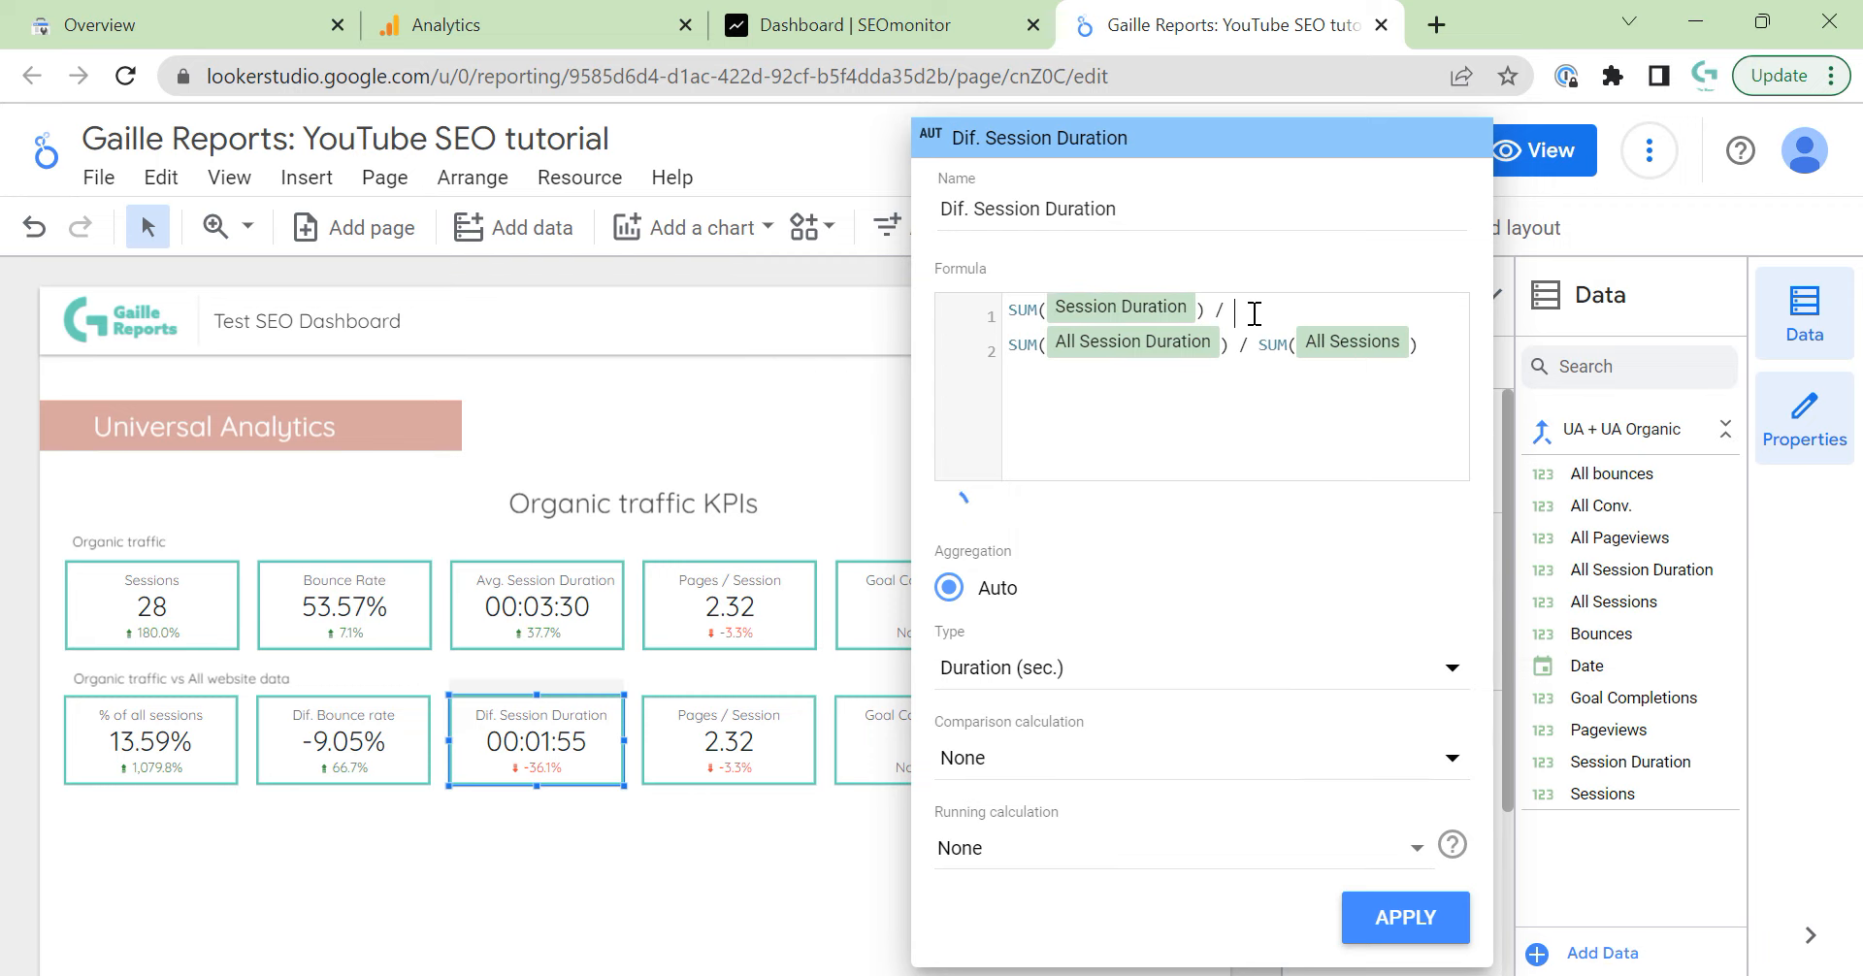
type("sum(ses")
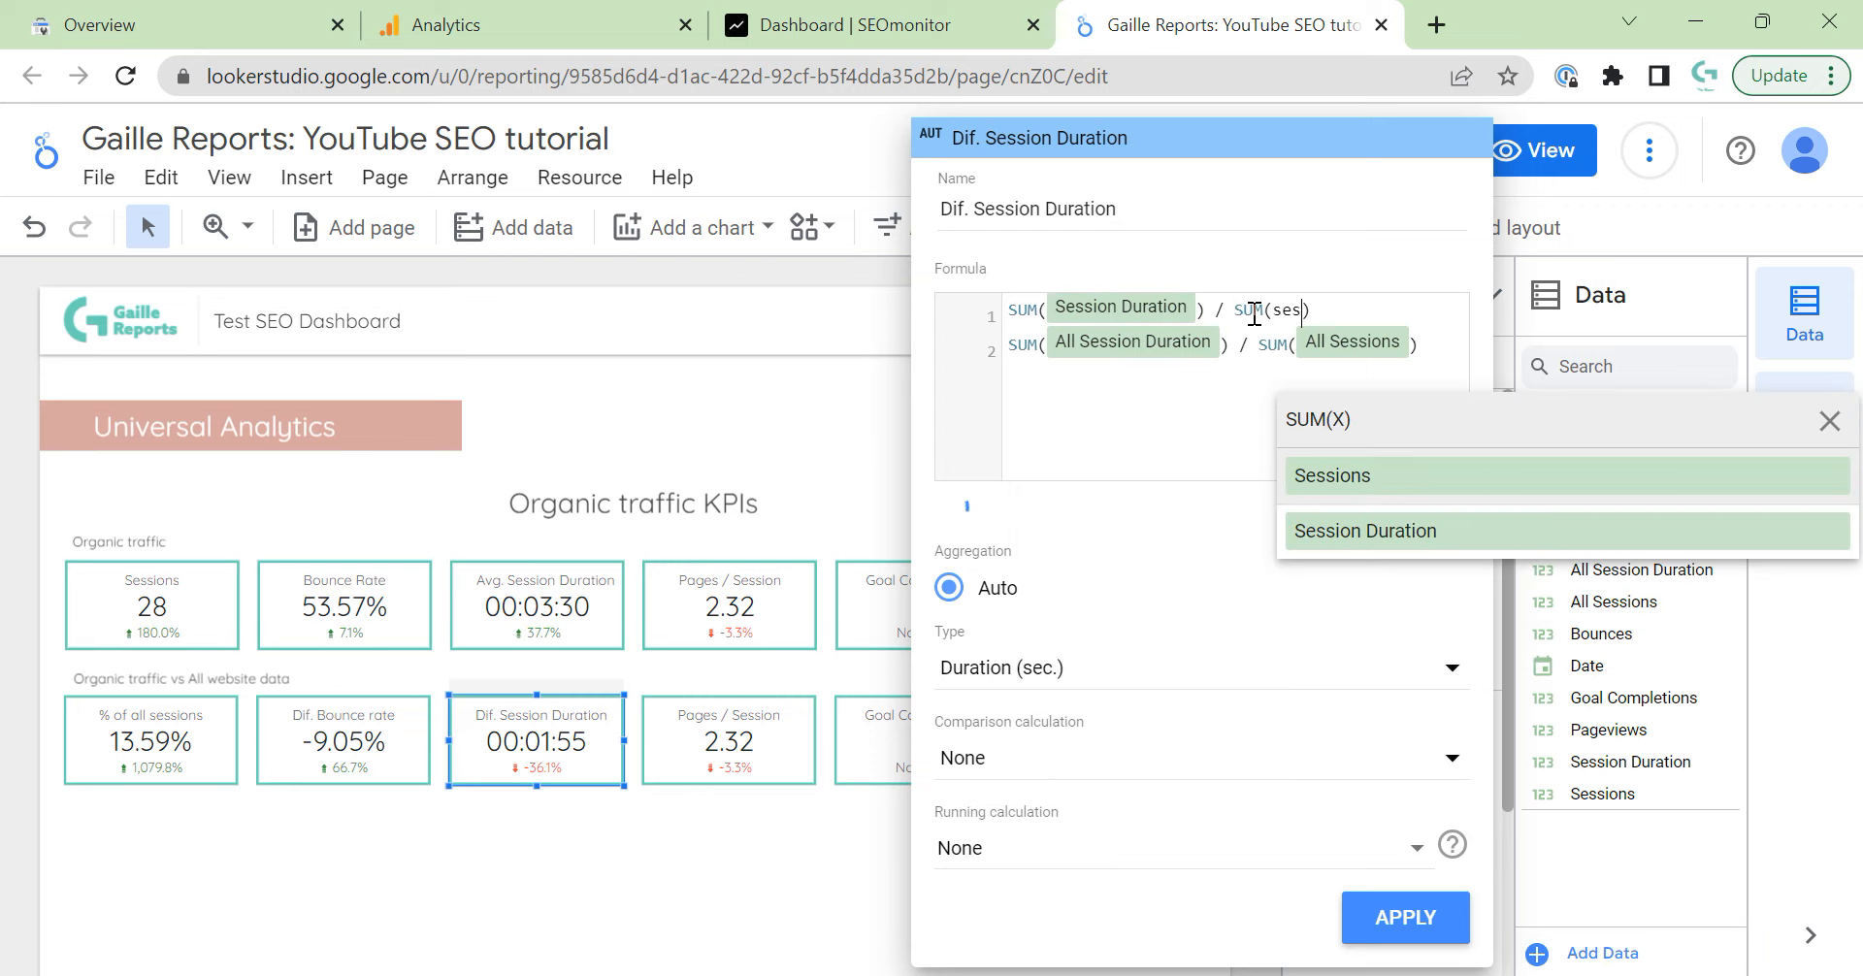
left_click(1428, 488)
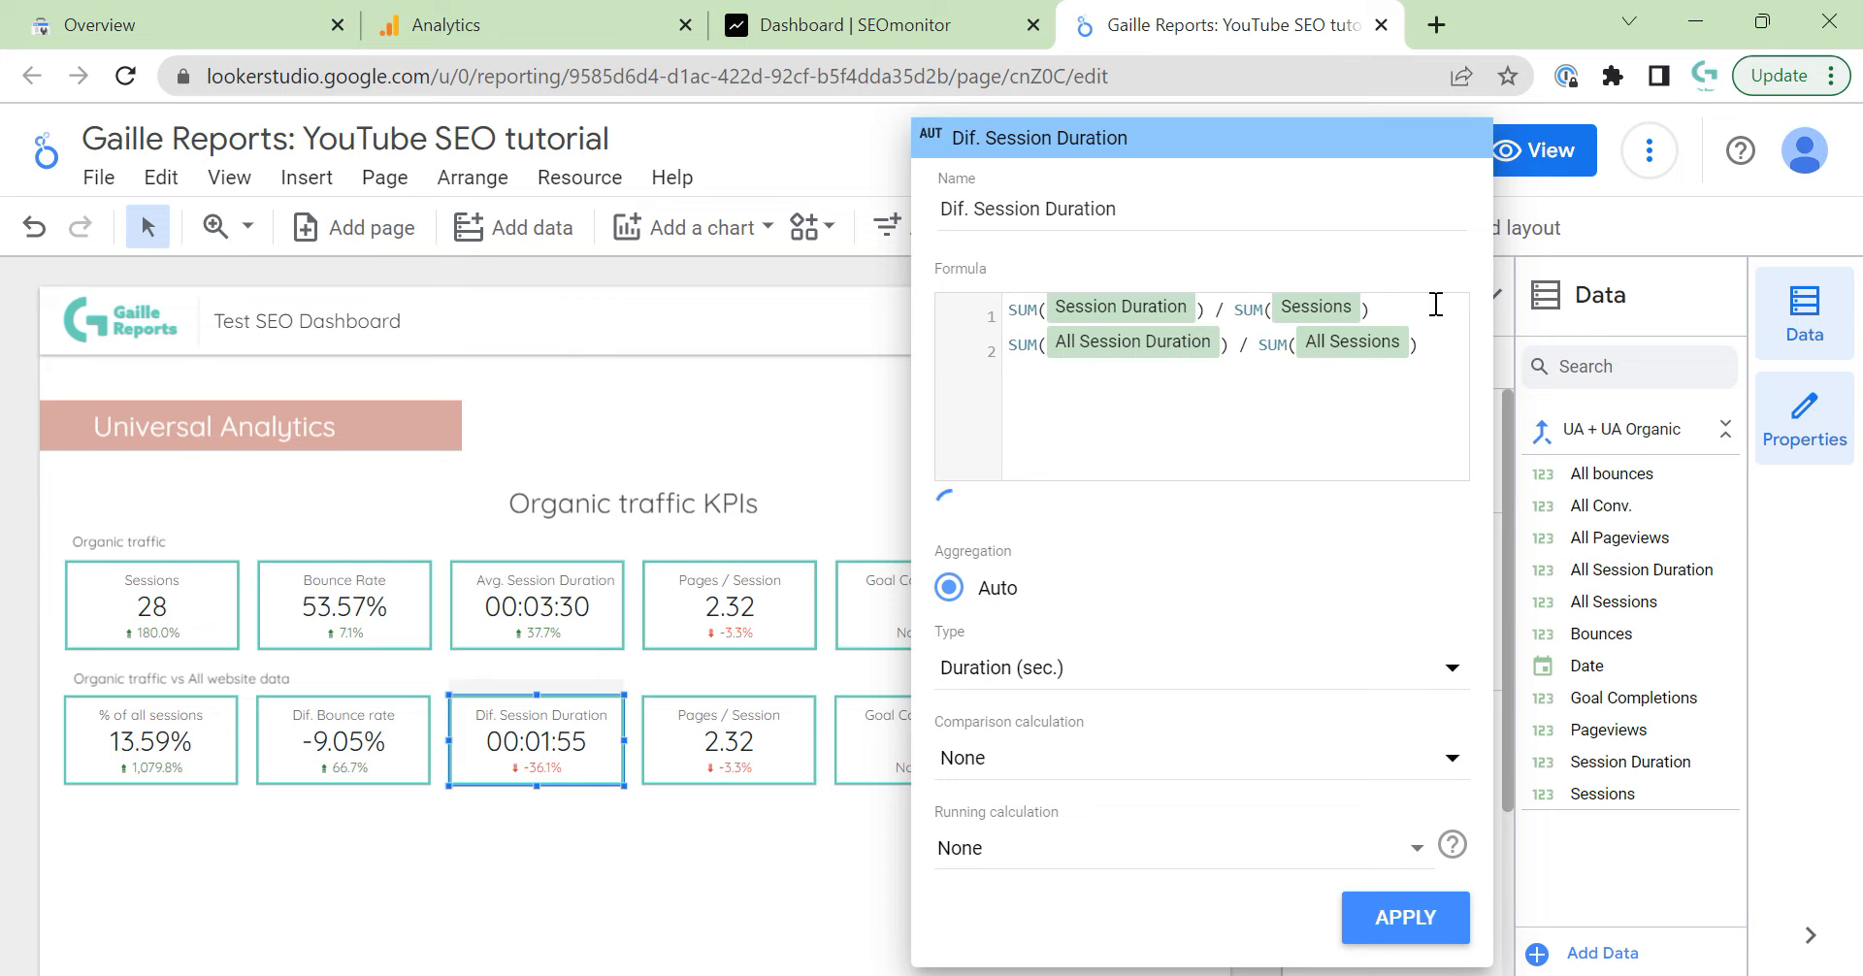
Place a minus sign on its own line between the two session duration calculations, apply the formula and close the field editor.
key("Return")
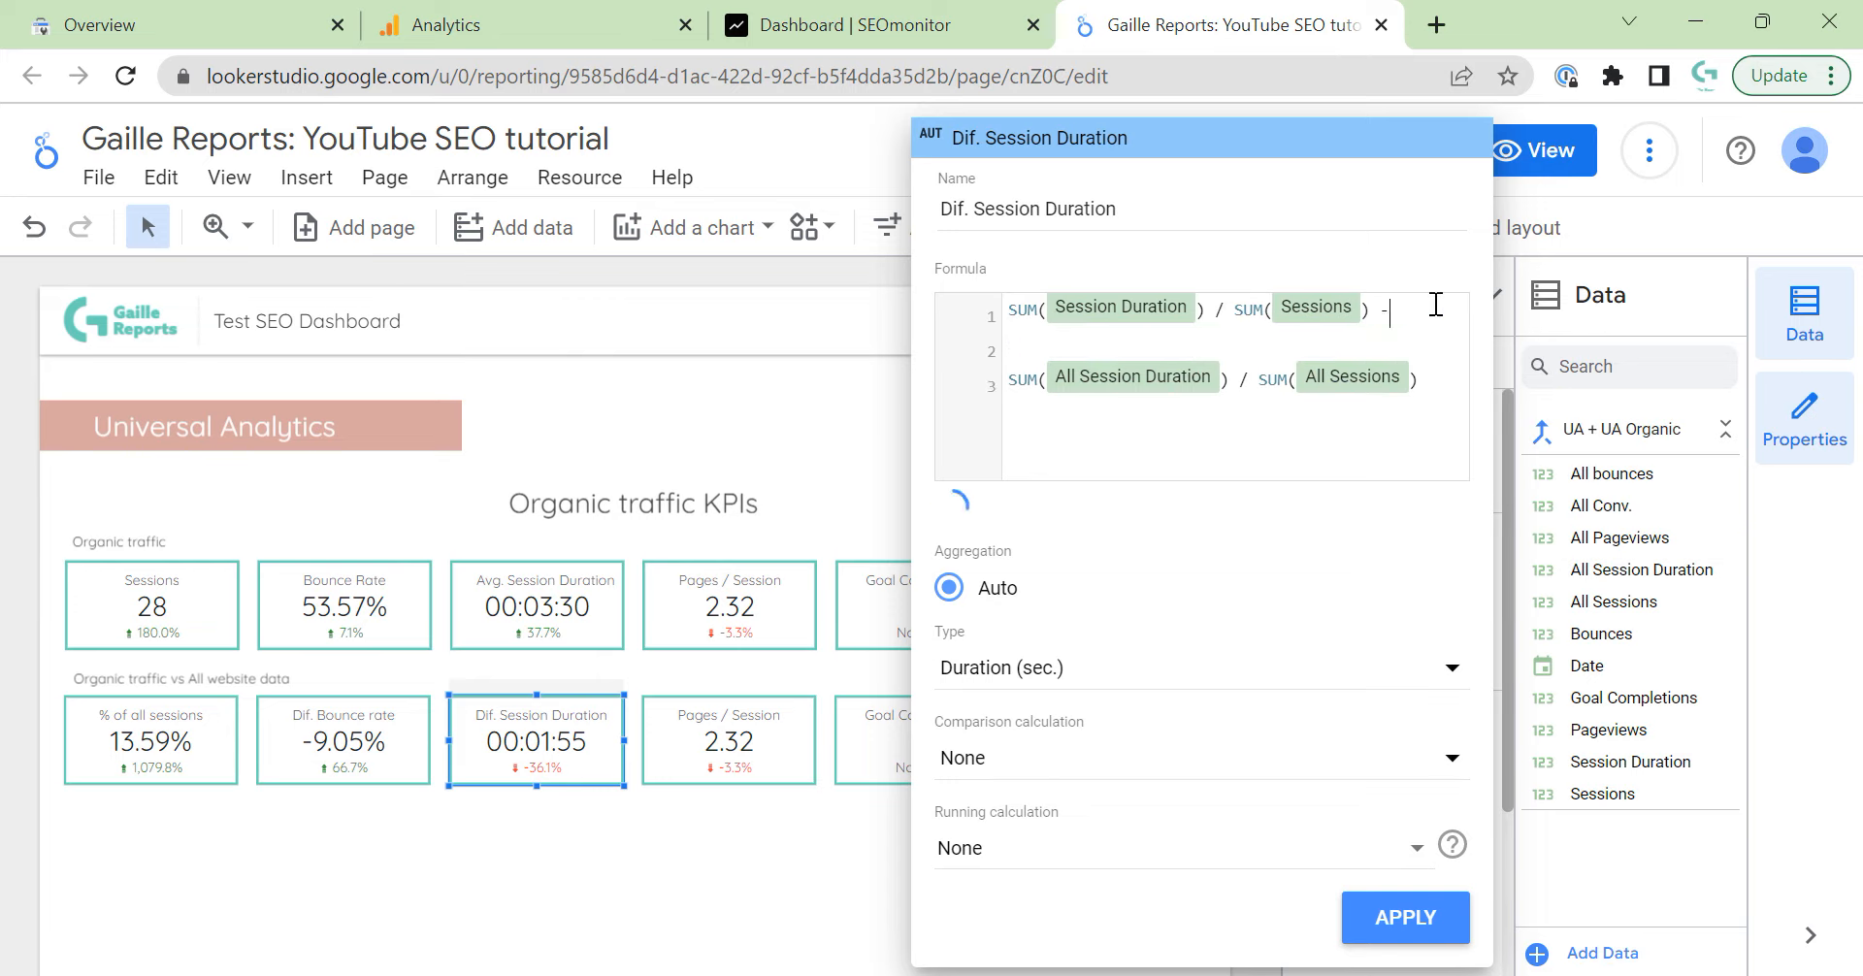
key("BackSpace")
key("Return")
type("-")
key("Delete")
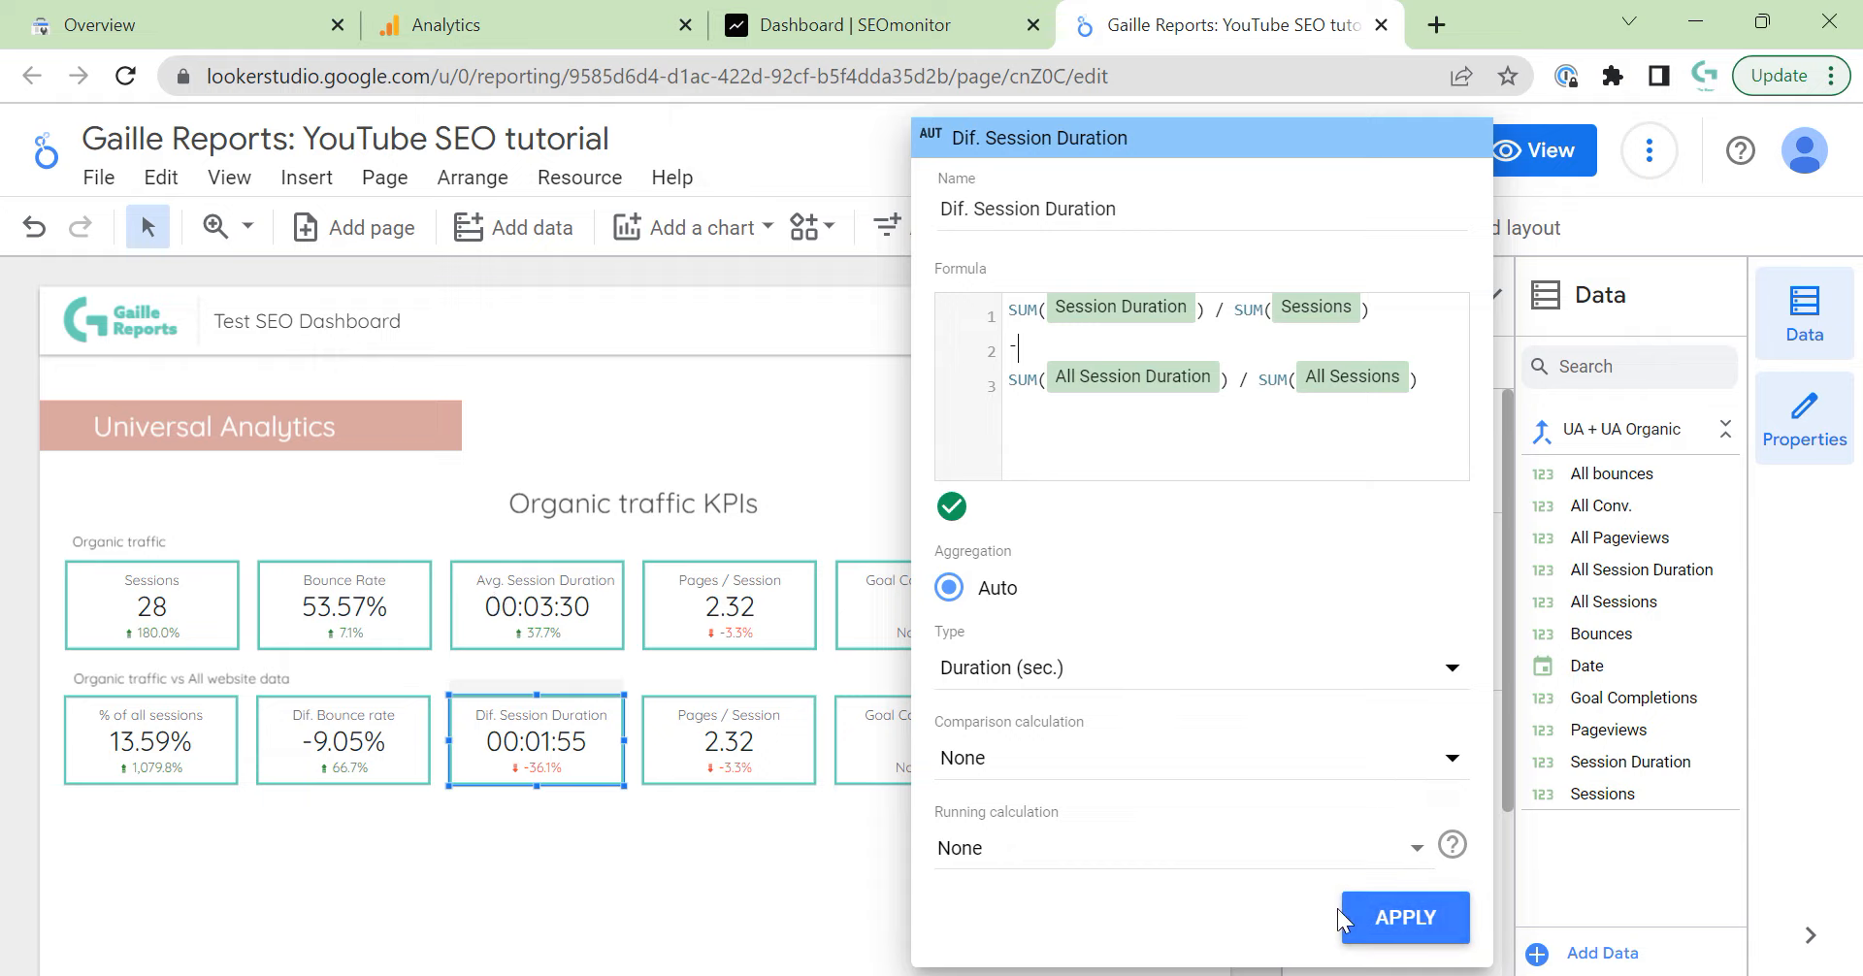
left_click(1405, 917)
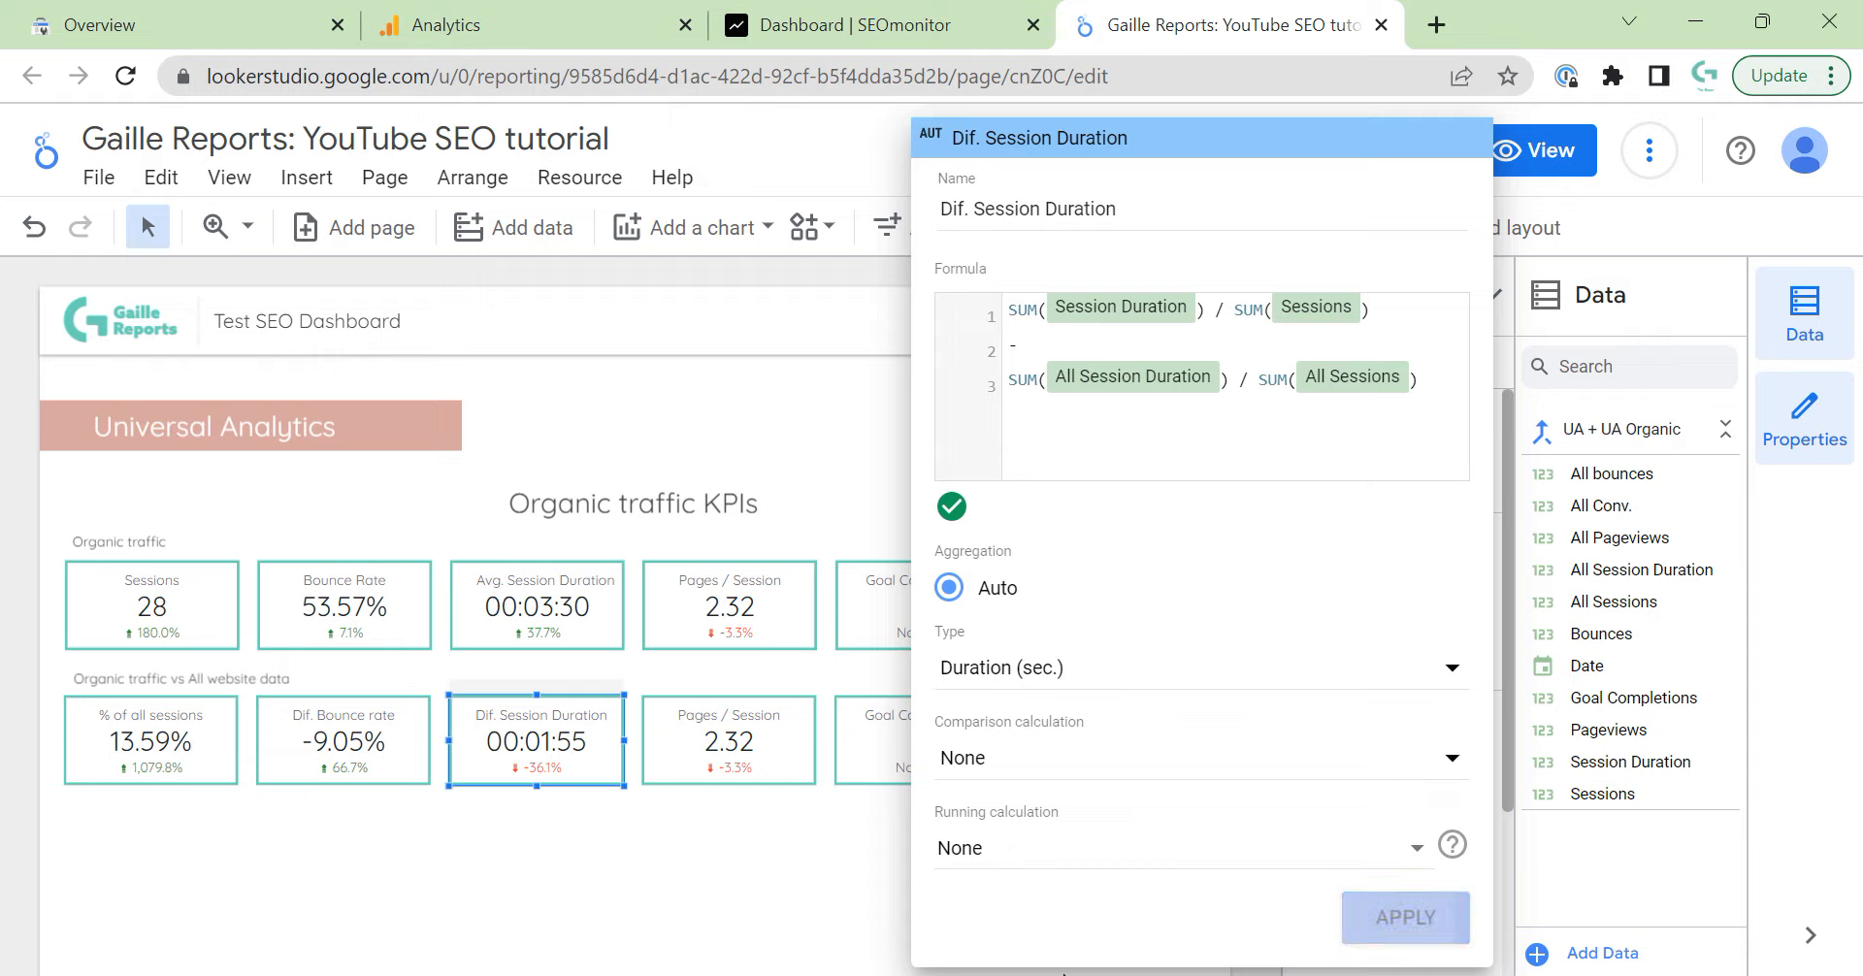
left_click(794, 865)
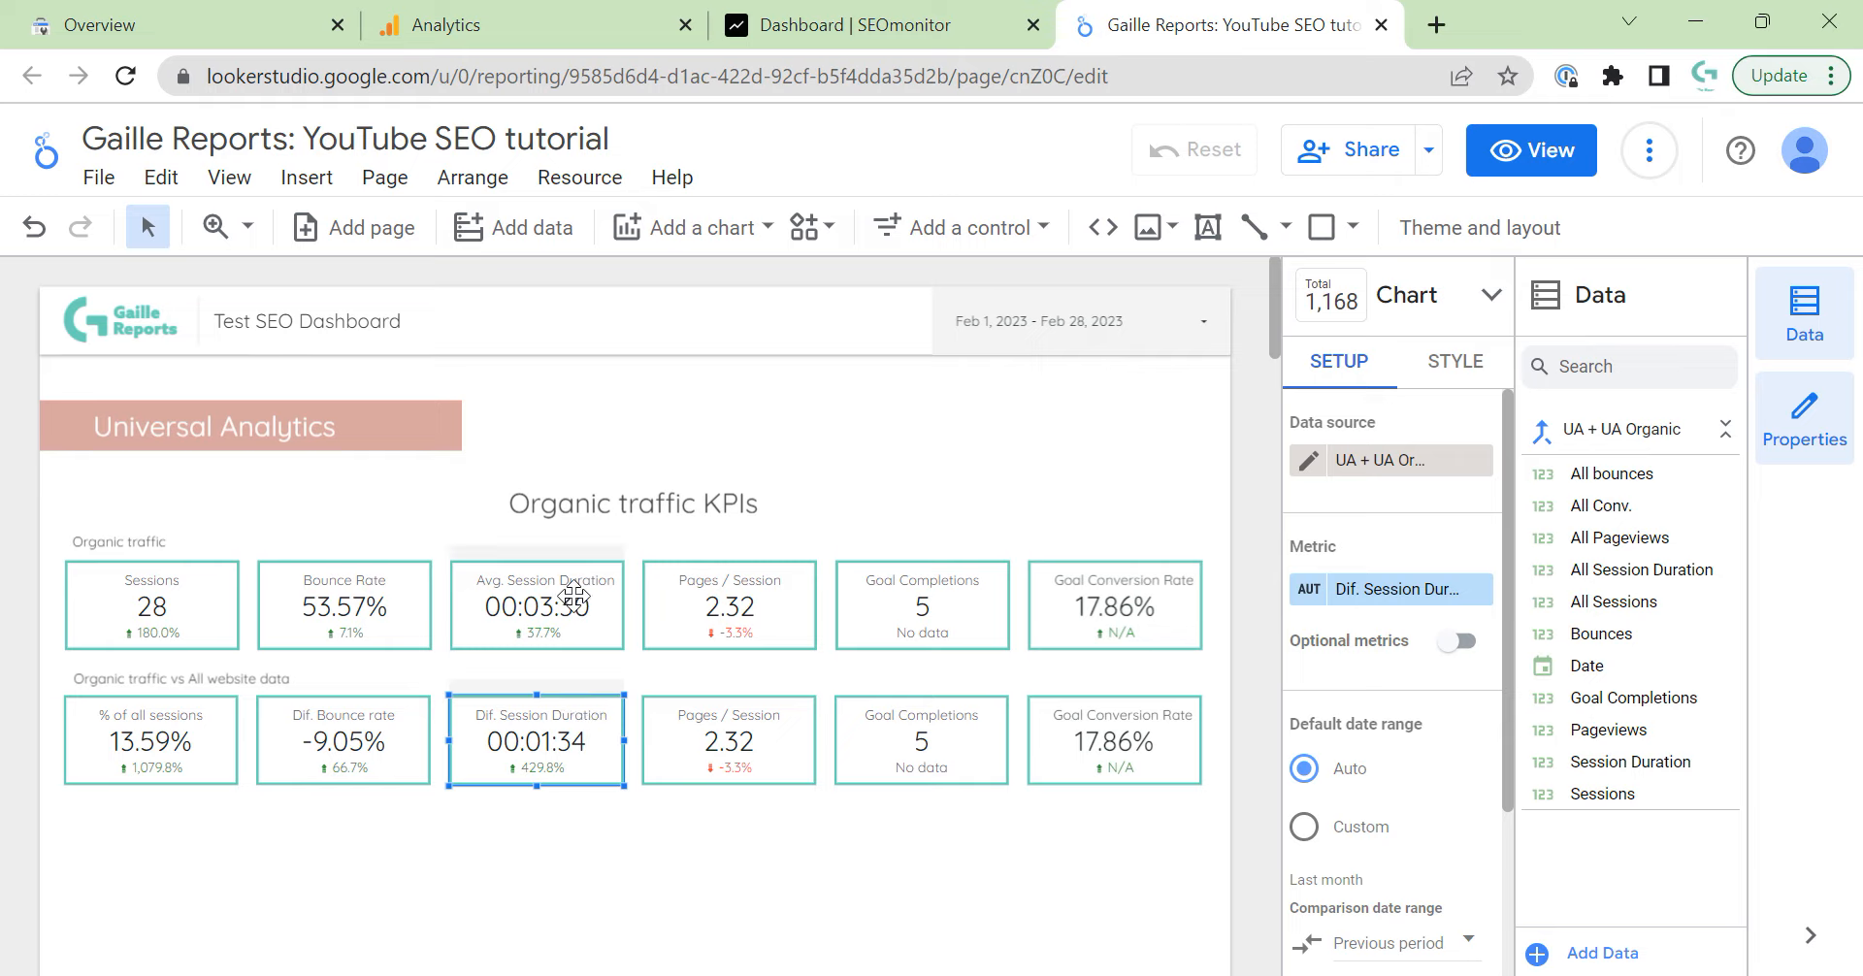
Create a new calculated field named "Dif. Pages/Sessions" as the metric of the second-row Pages / Session scorecard.
left_click(792, 743)
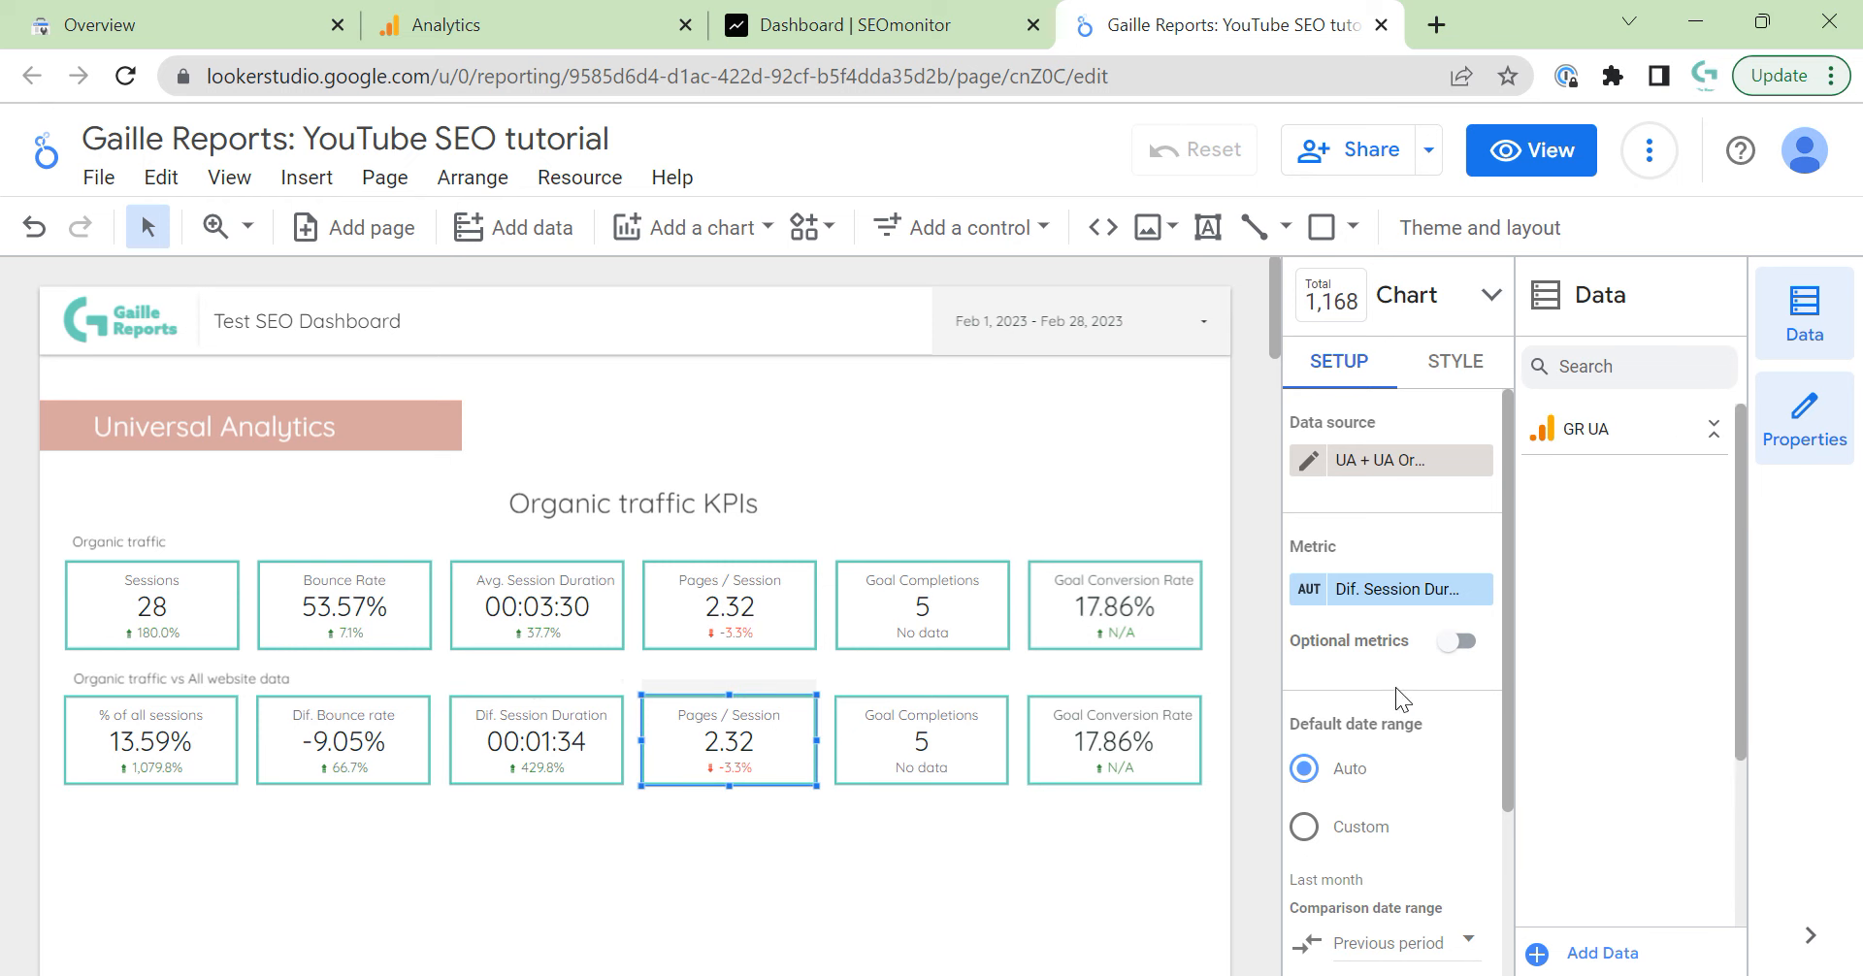
left_click(1377, 618)
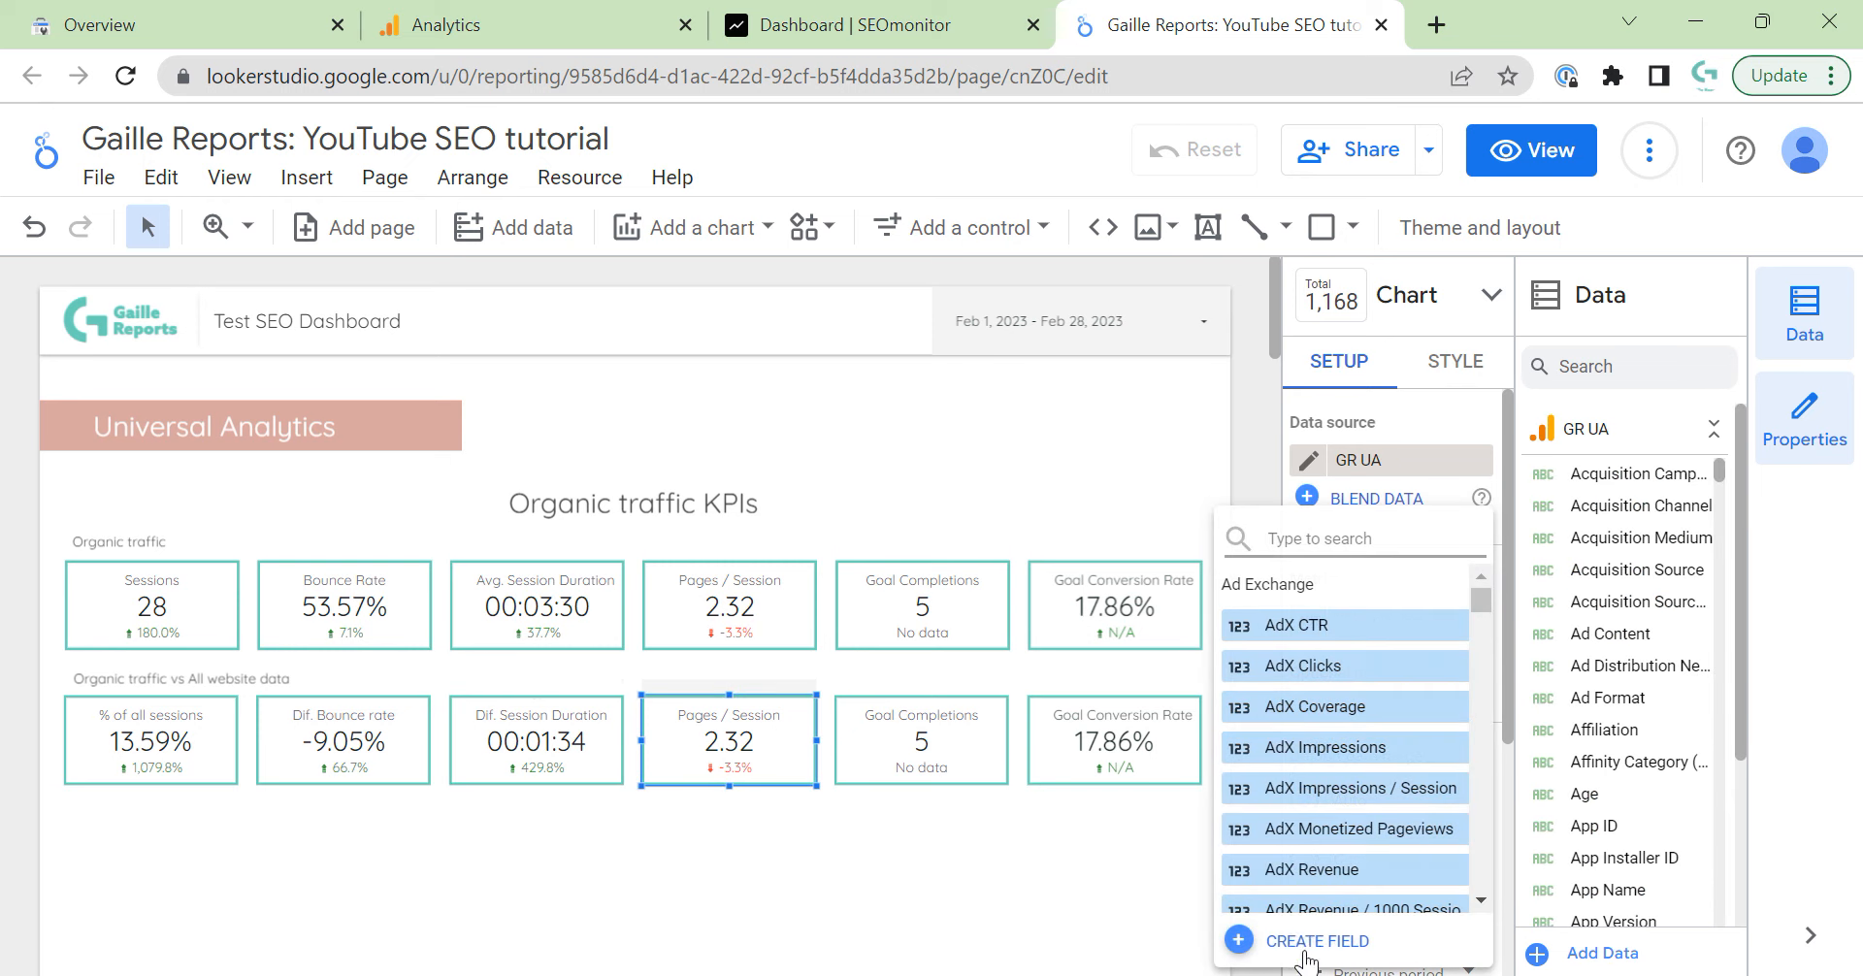
left_click(1305, 949)
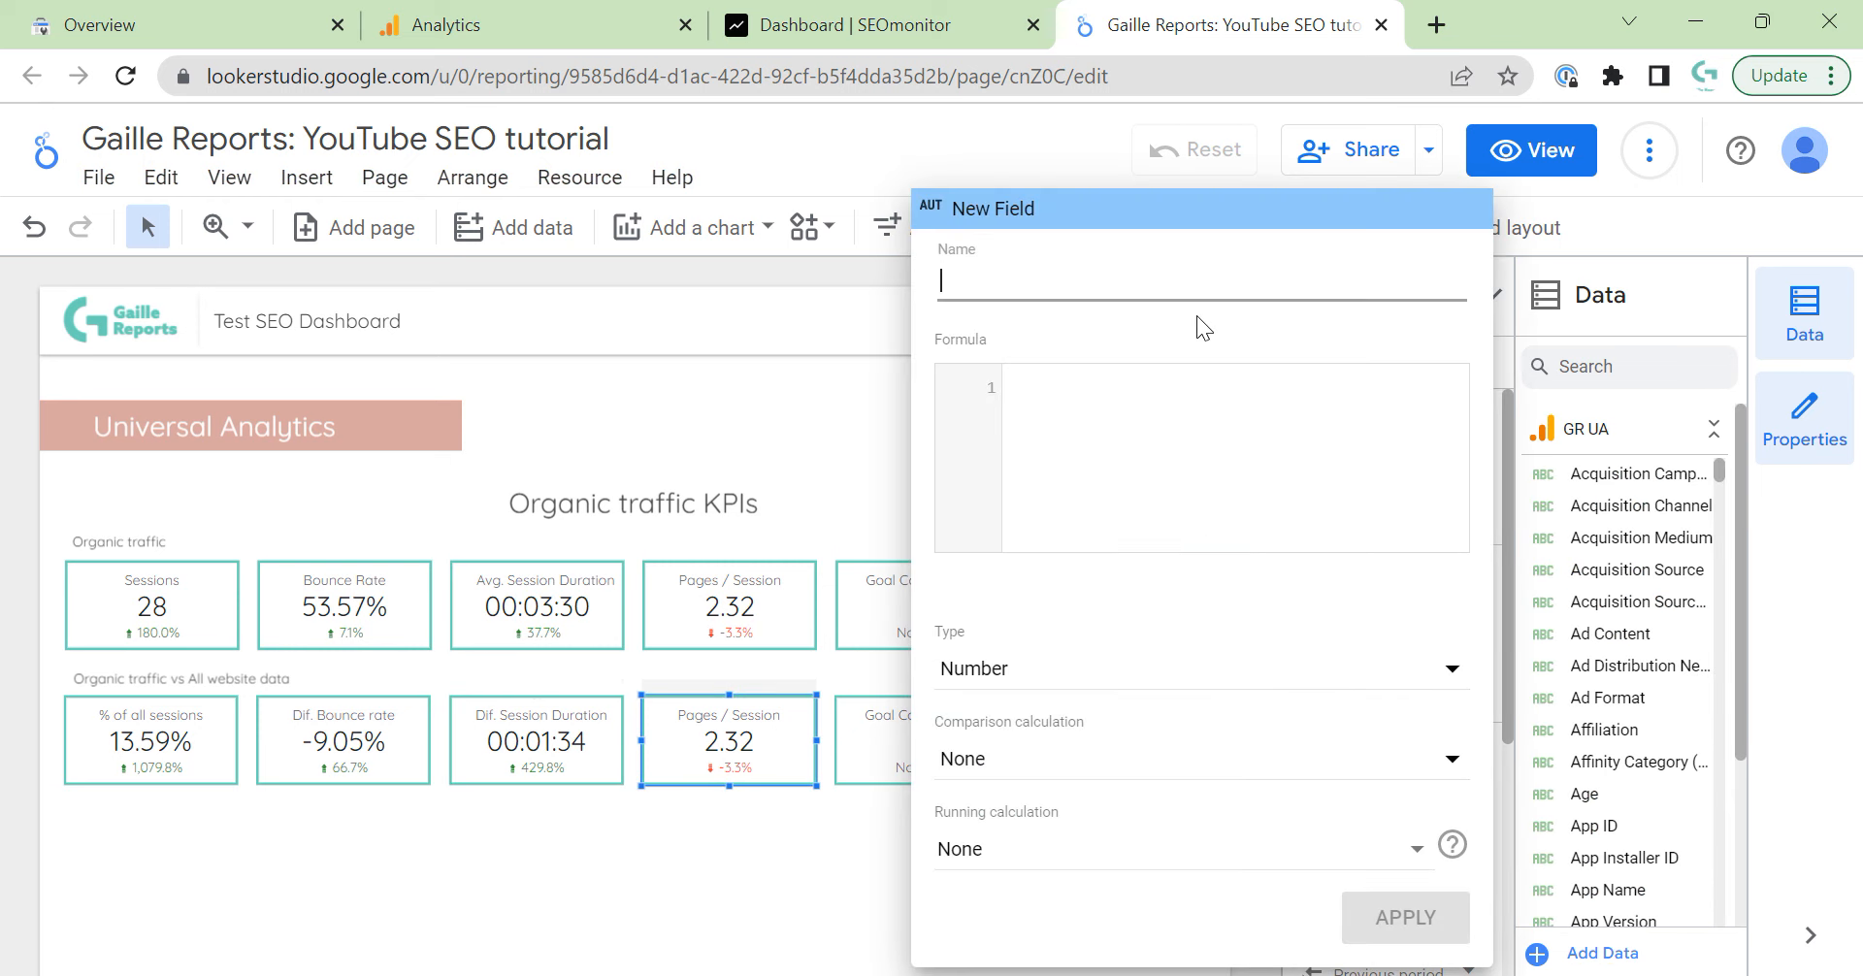
type("Dif")
key("BackSpace")
key("BackSpace")
type("if")
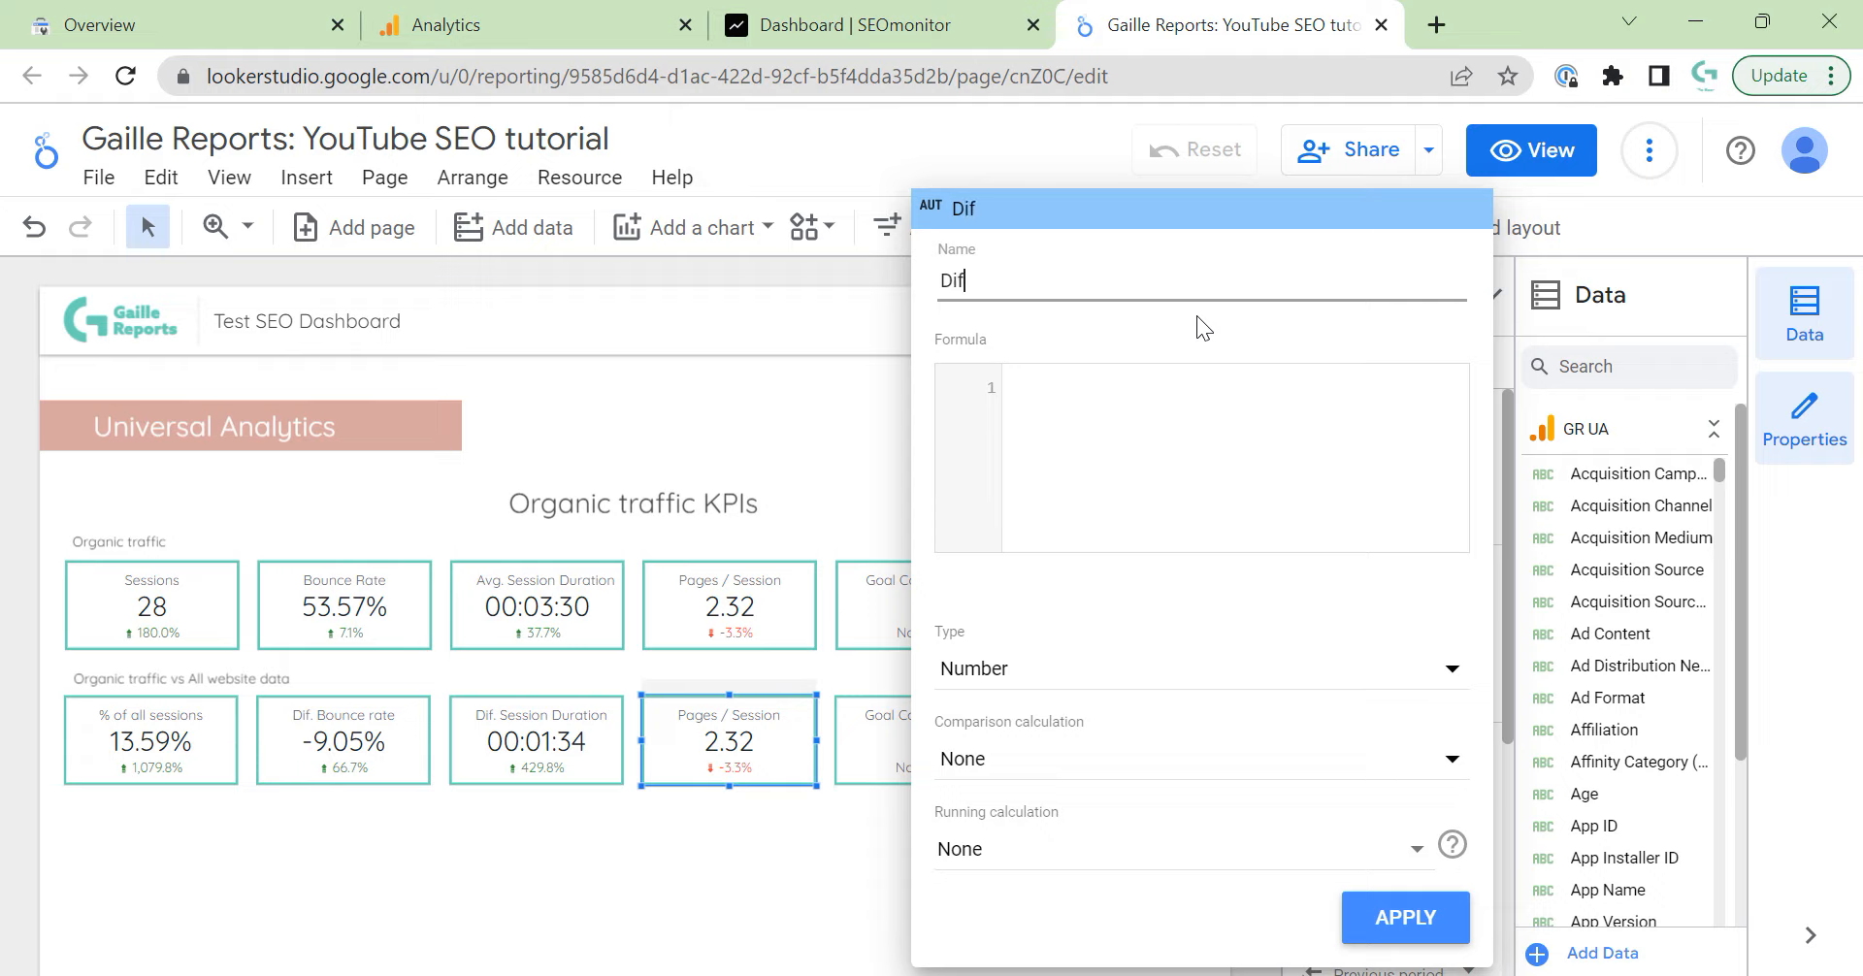
key("BackSpace")
type("f. Pages/Sessions")
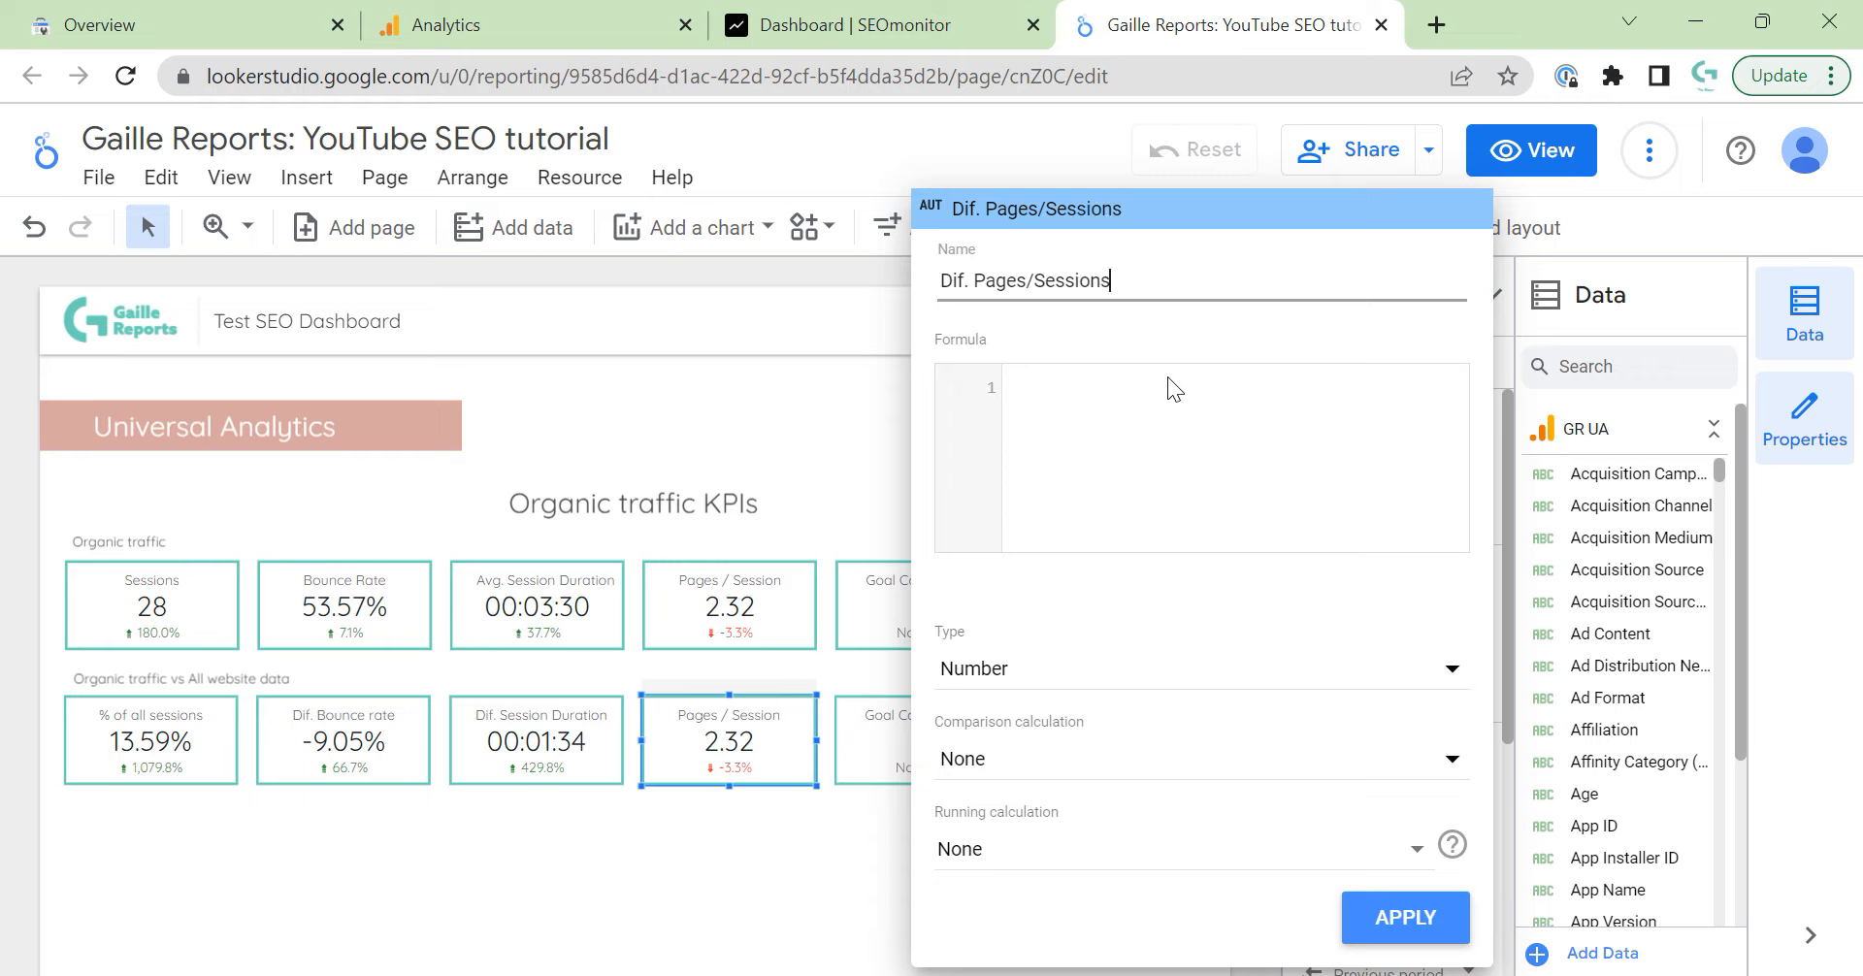
Begin the Dif. Pages/Sessions formula with SUM(pa) and close the field editor.
left_click(1120, 441)
type("sum")
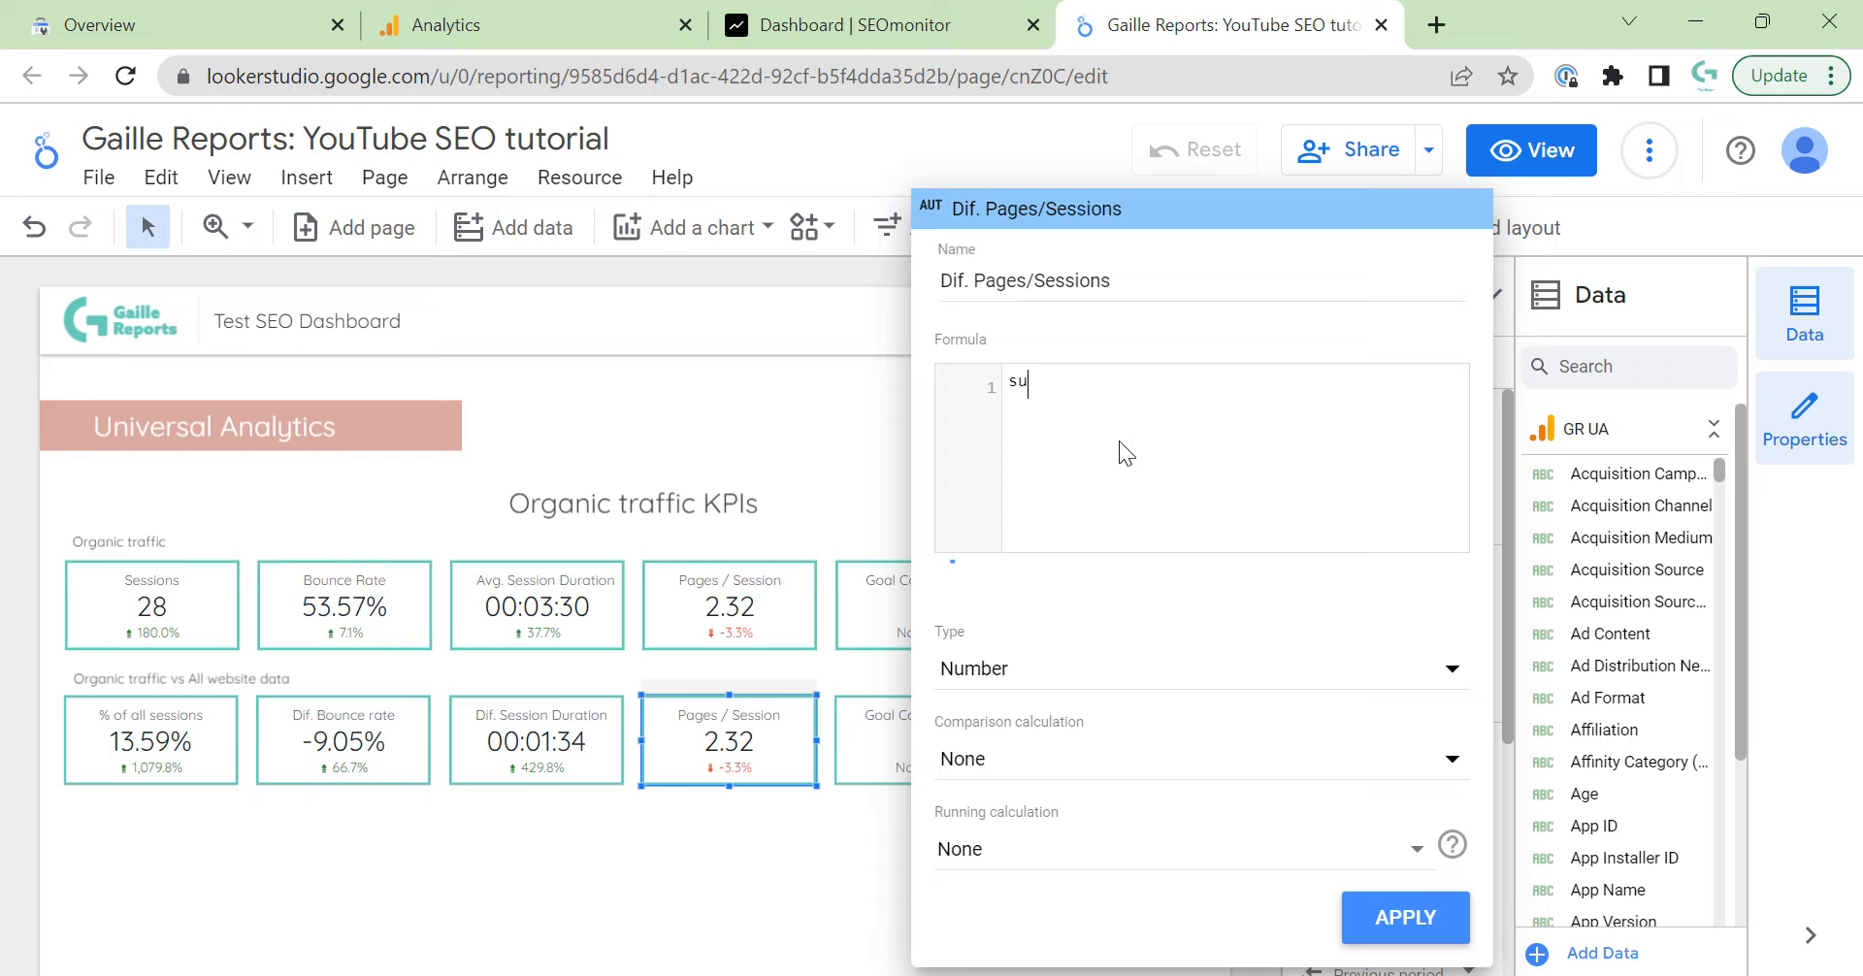
key("Return")
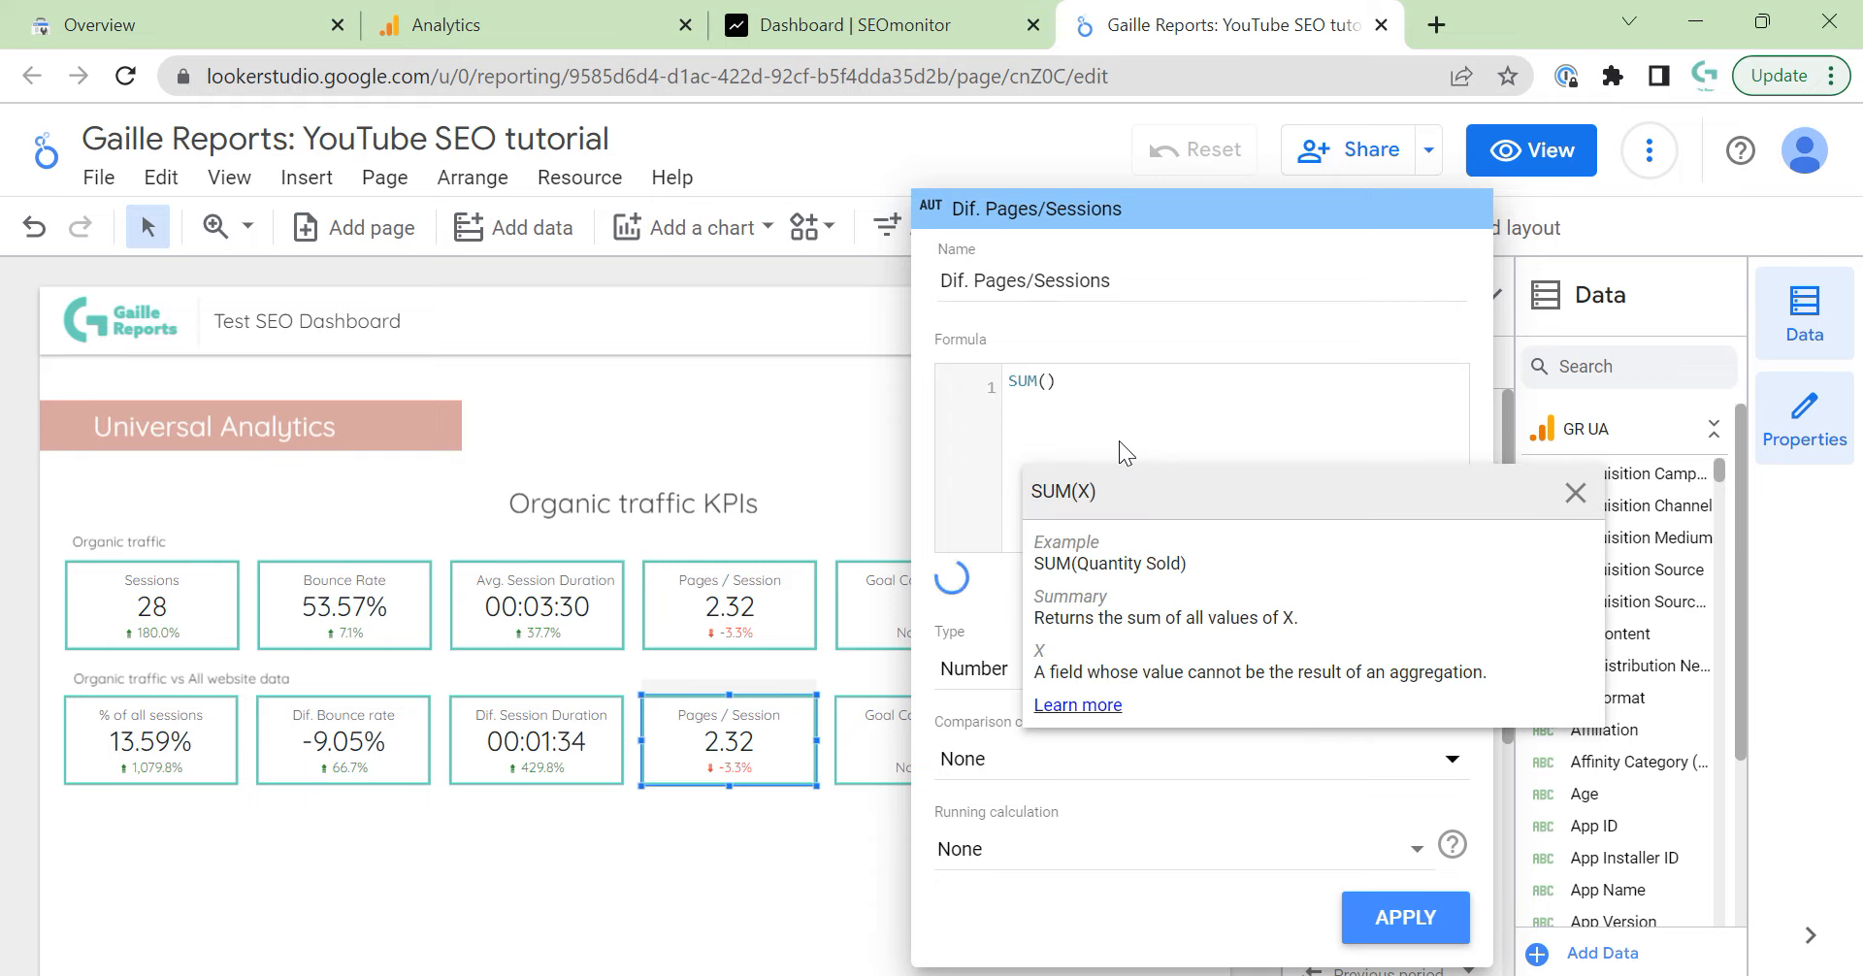
type("p")
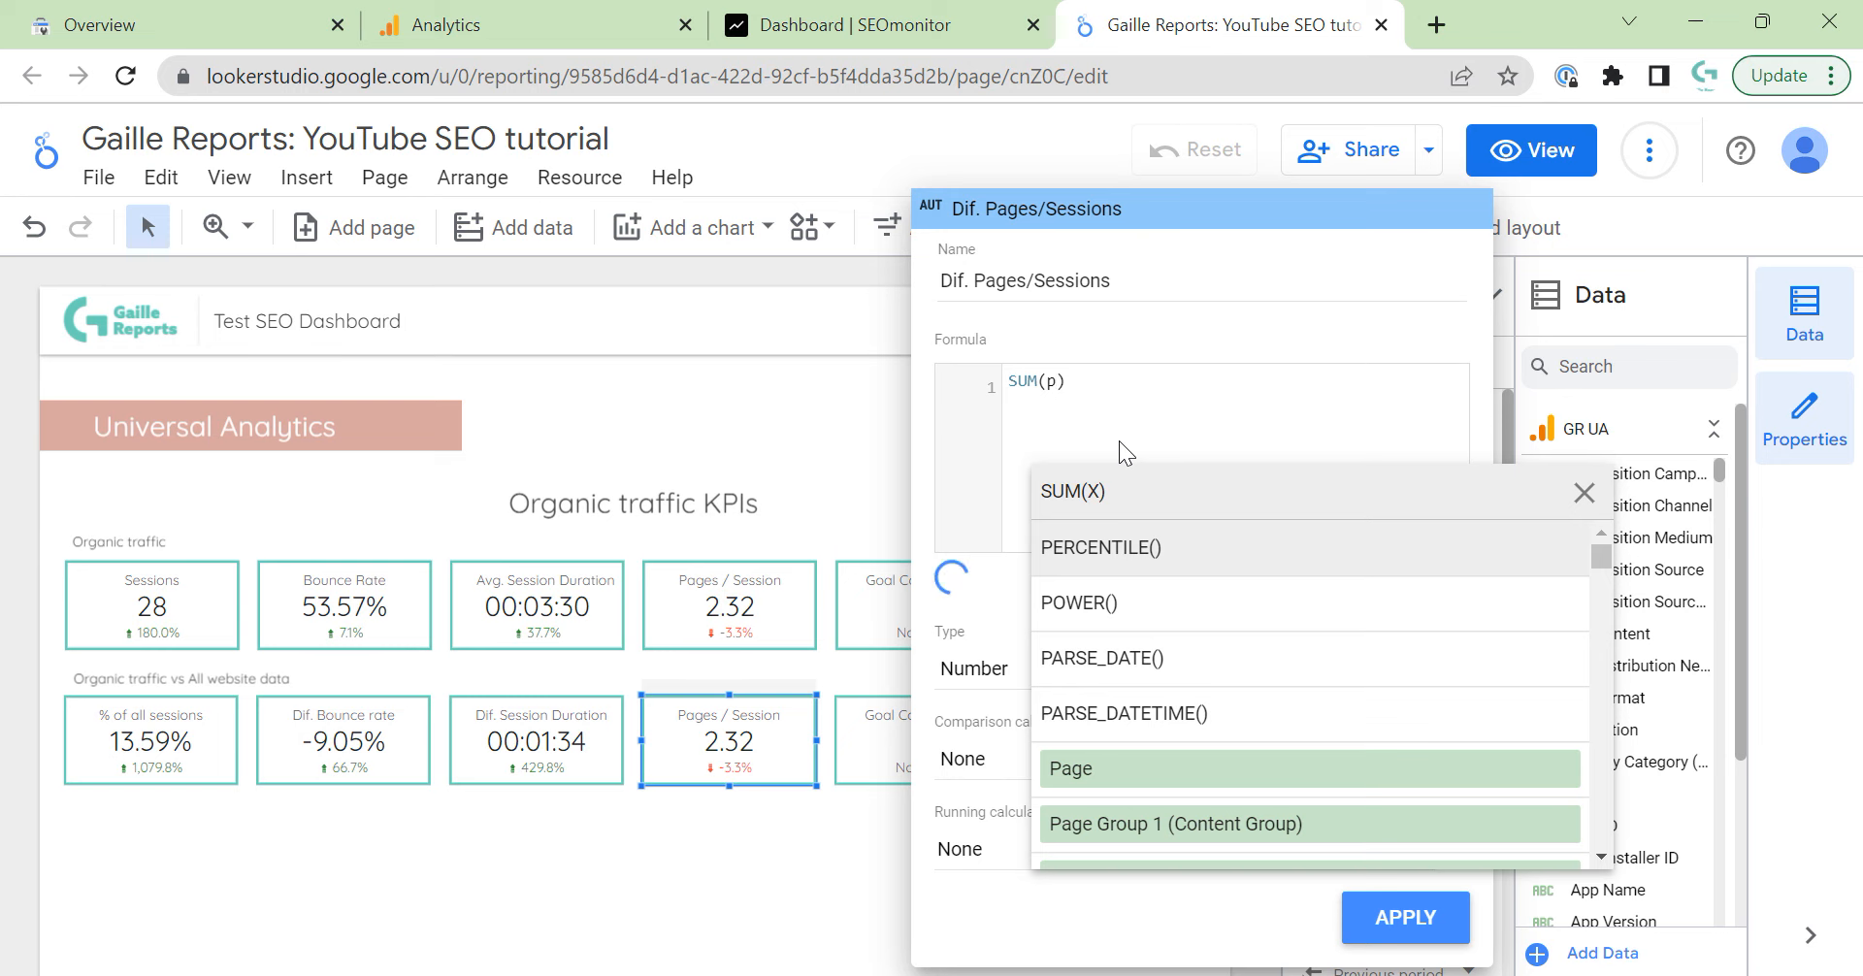
type("a")
left_click(850, 841)
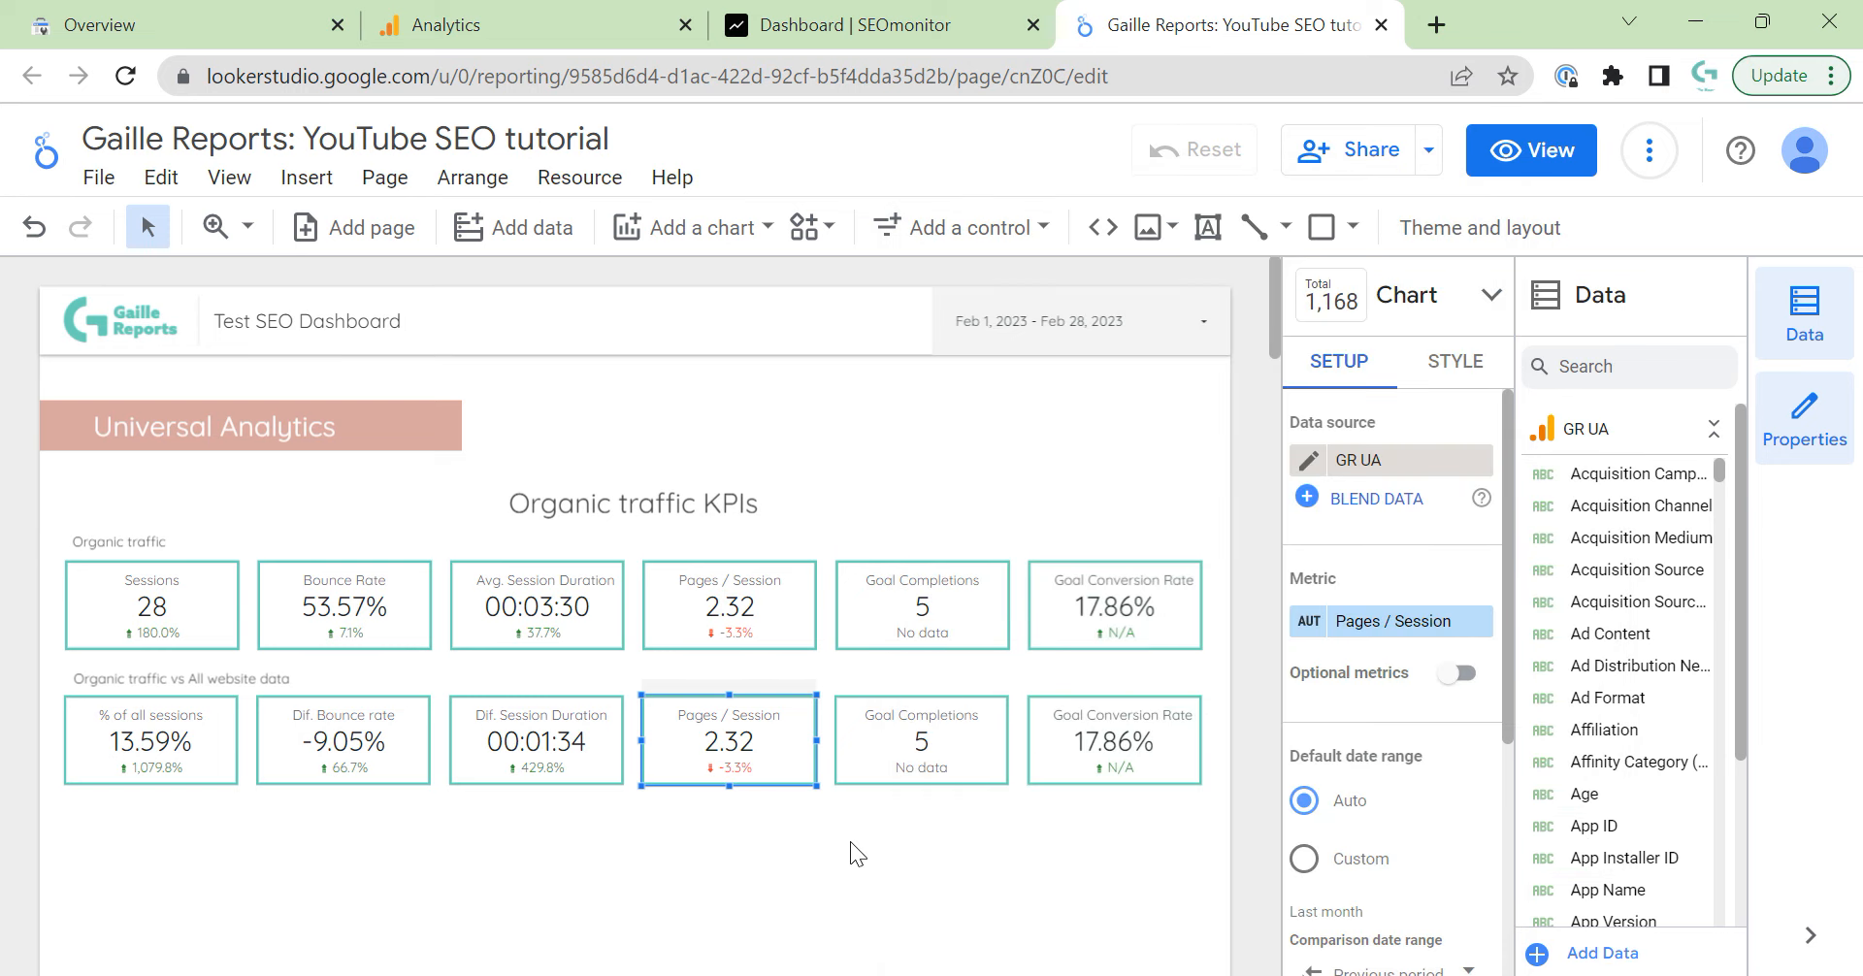
Switch the second-row Pages / Session scorecard's data source to the UA + UA Organic blend and open its Dif. Pages/Sessions field for editing.
left_click(1388, 460)
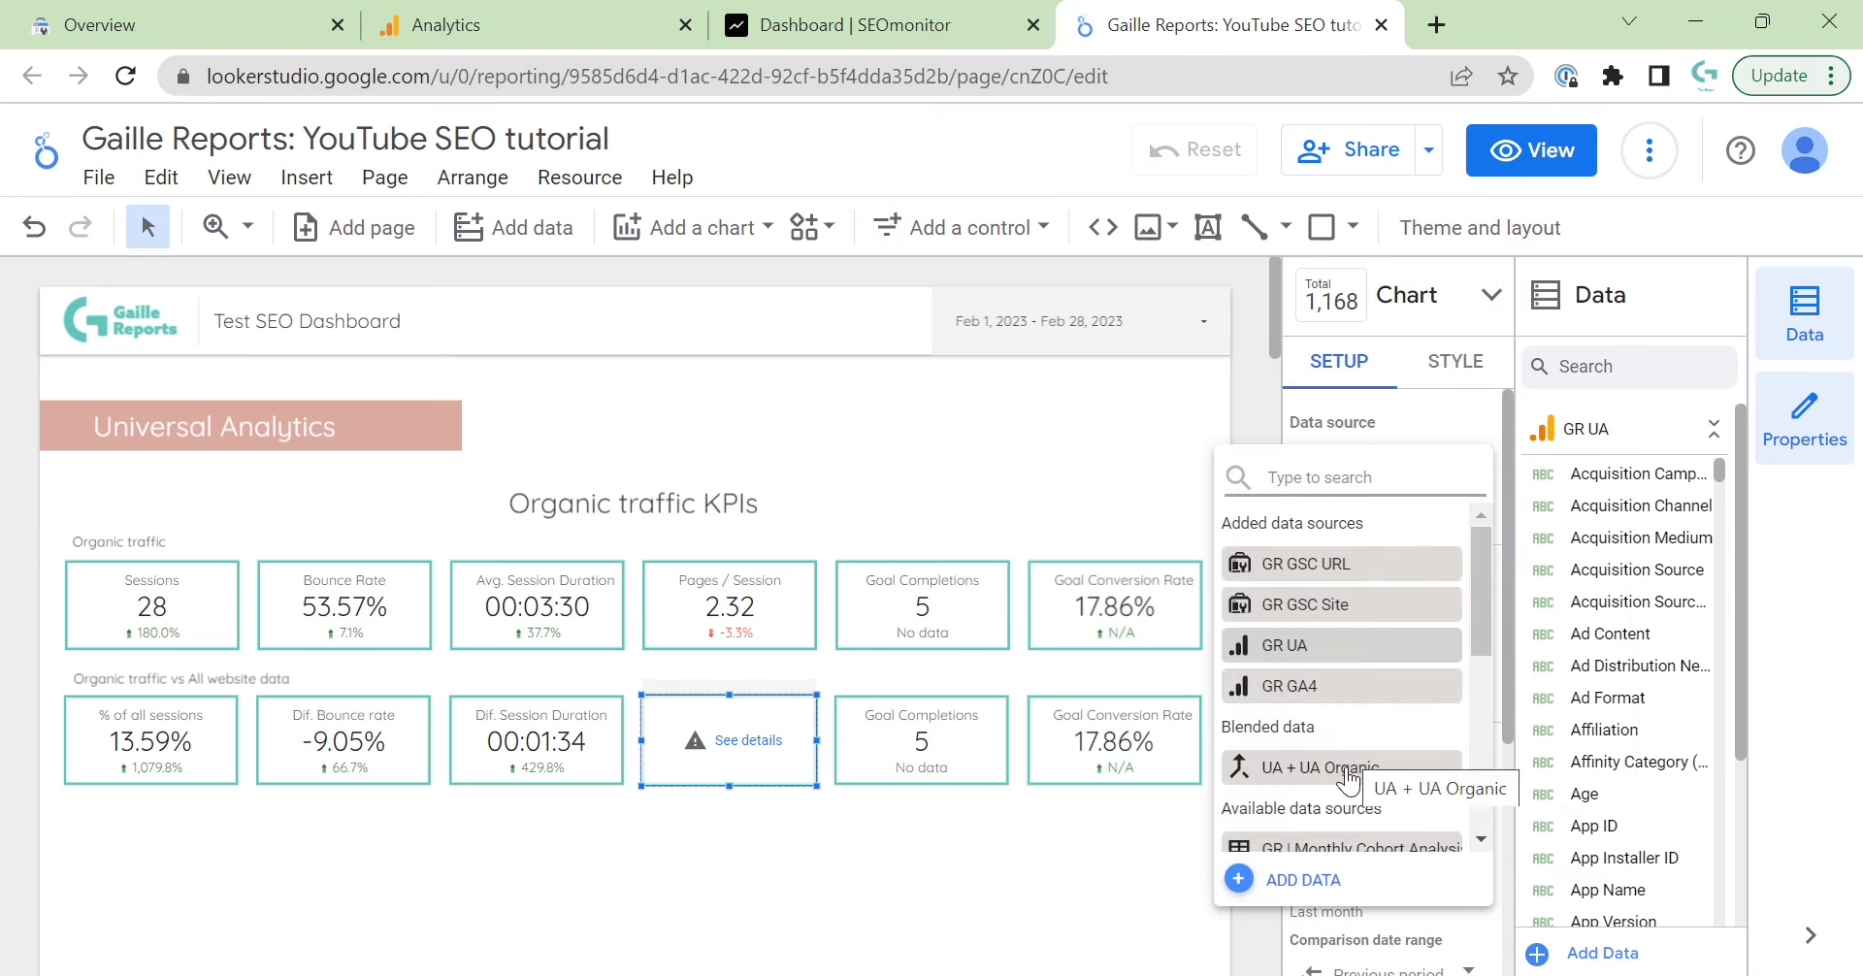
left_click(1305, 765)
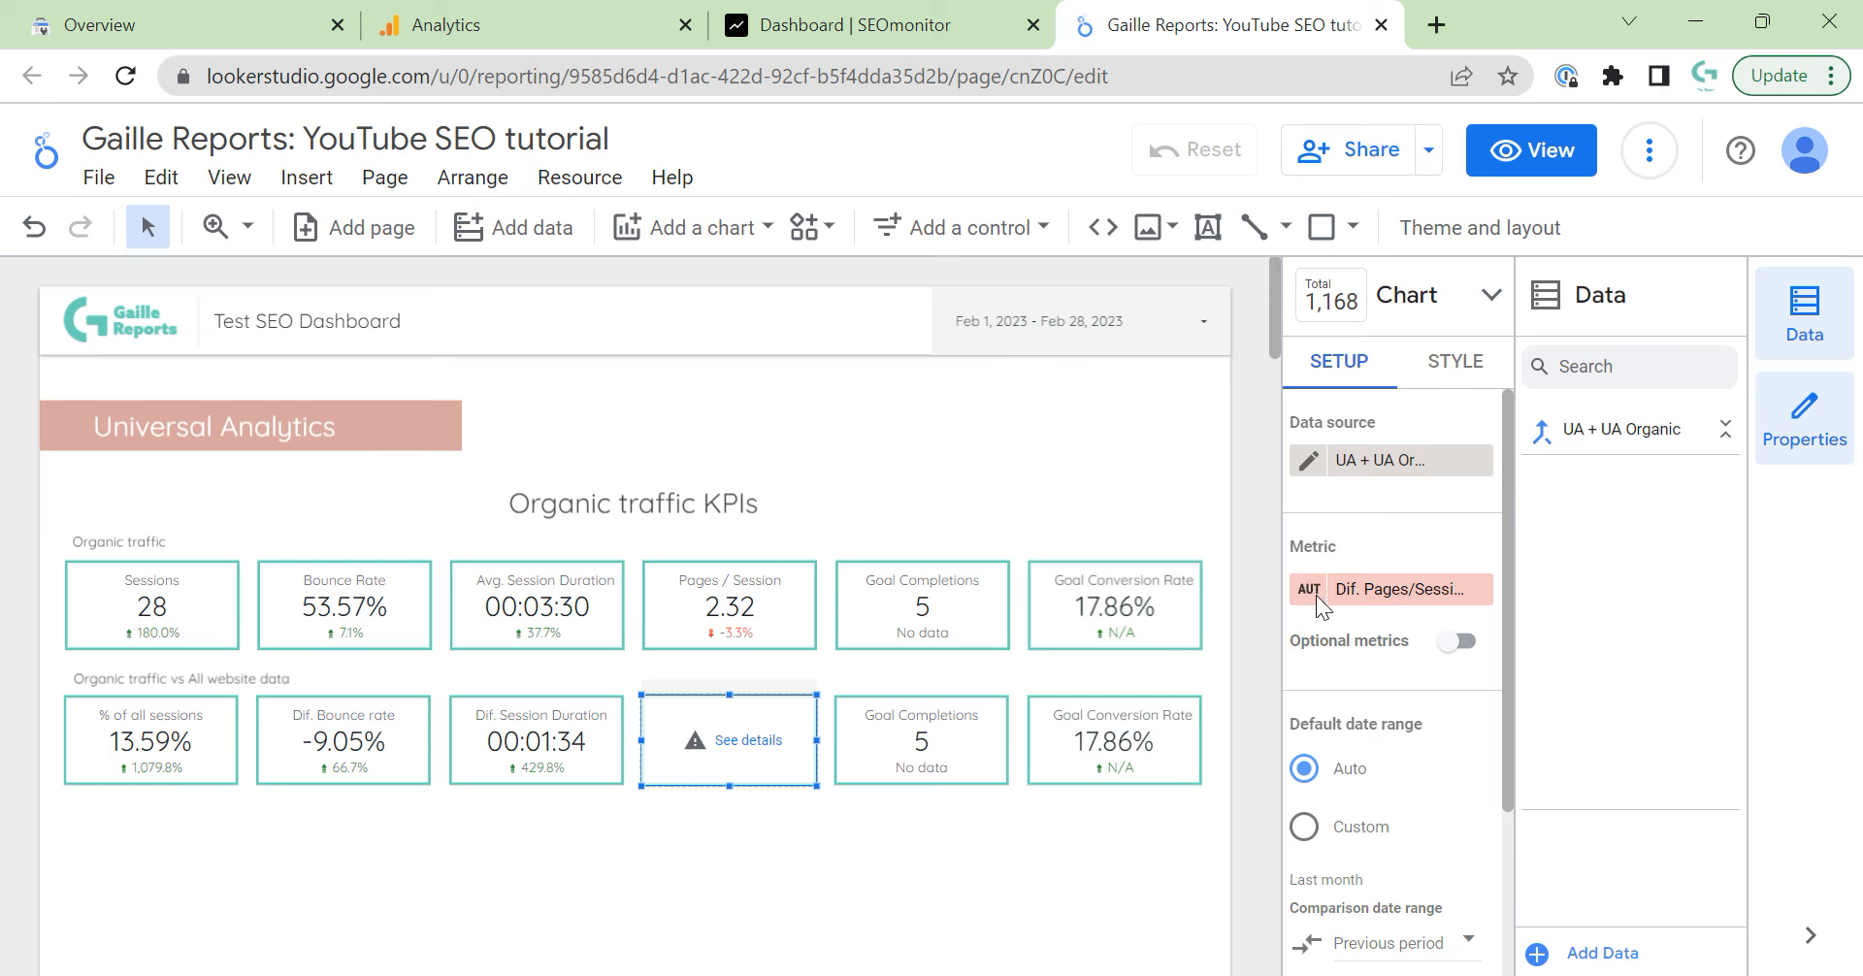
left_click(1316, 595)
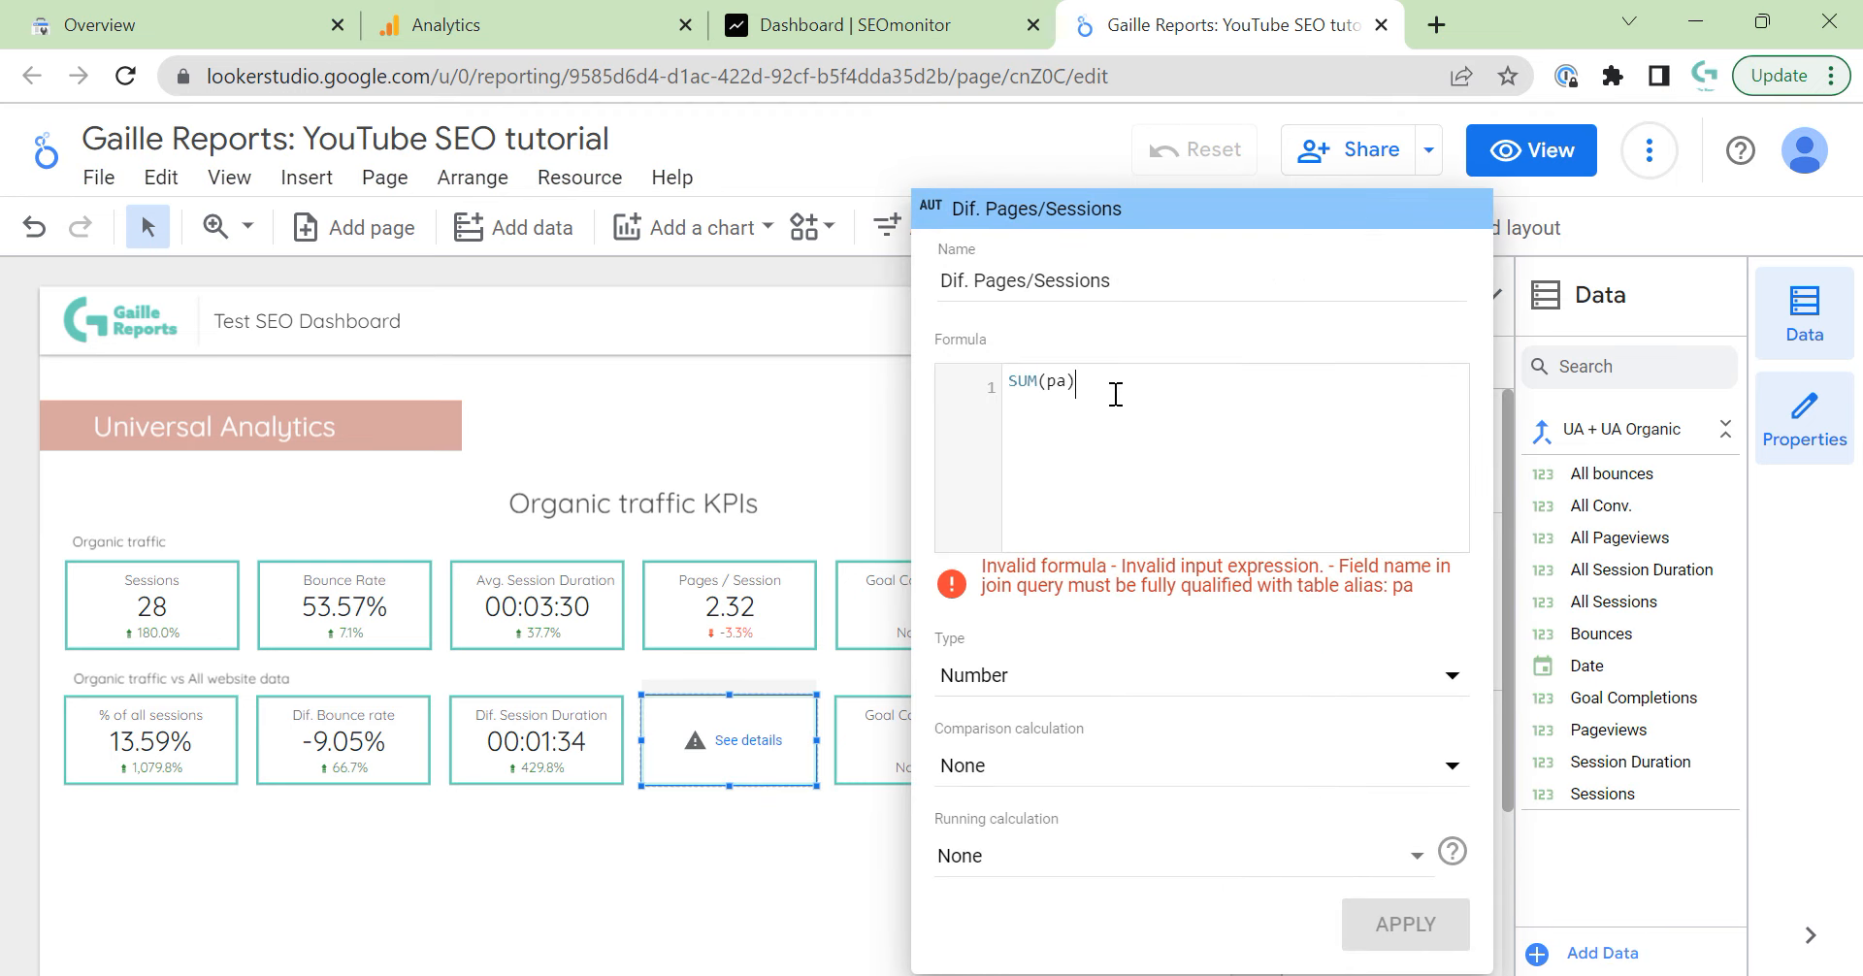
Start the Dif. Pages/Sessions formula with SUM(Pageviews)/SUM(Sessions), followed by a minus sign on its own line.
key("BackSpace")
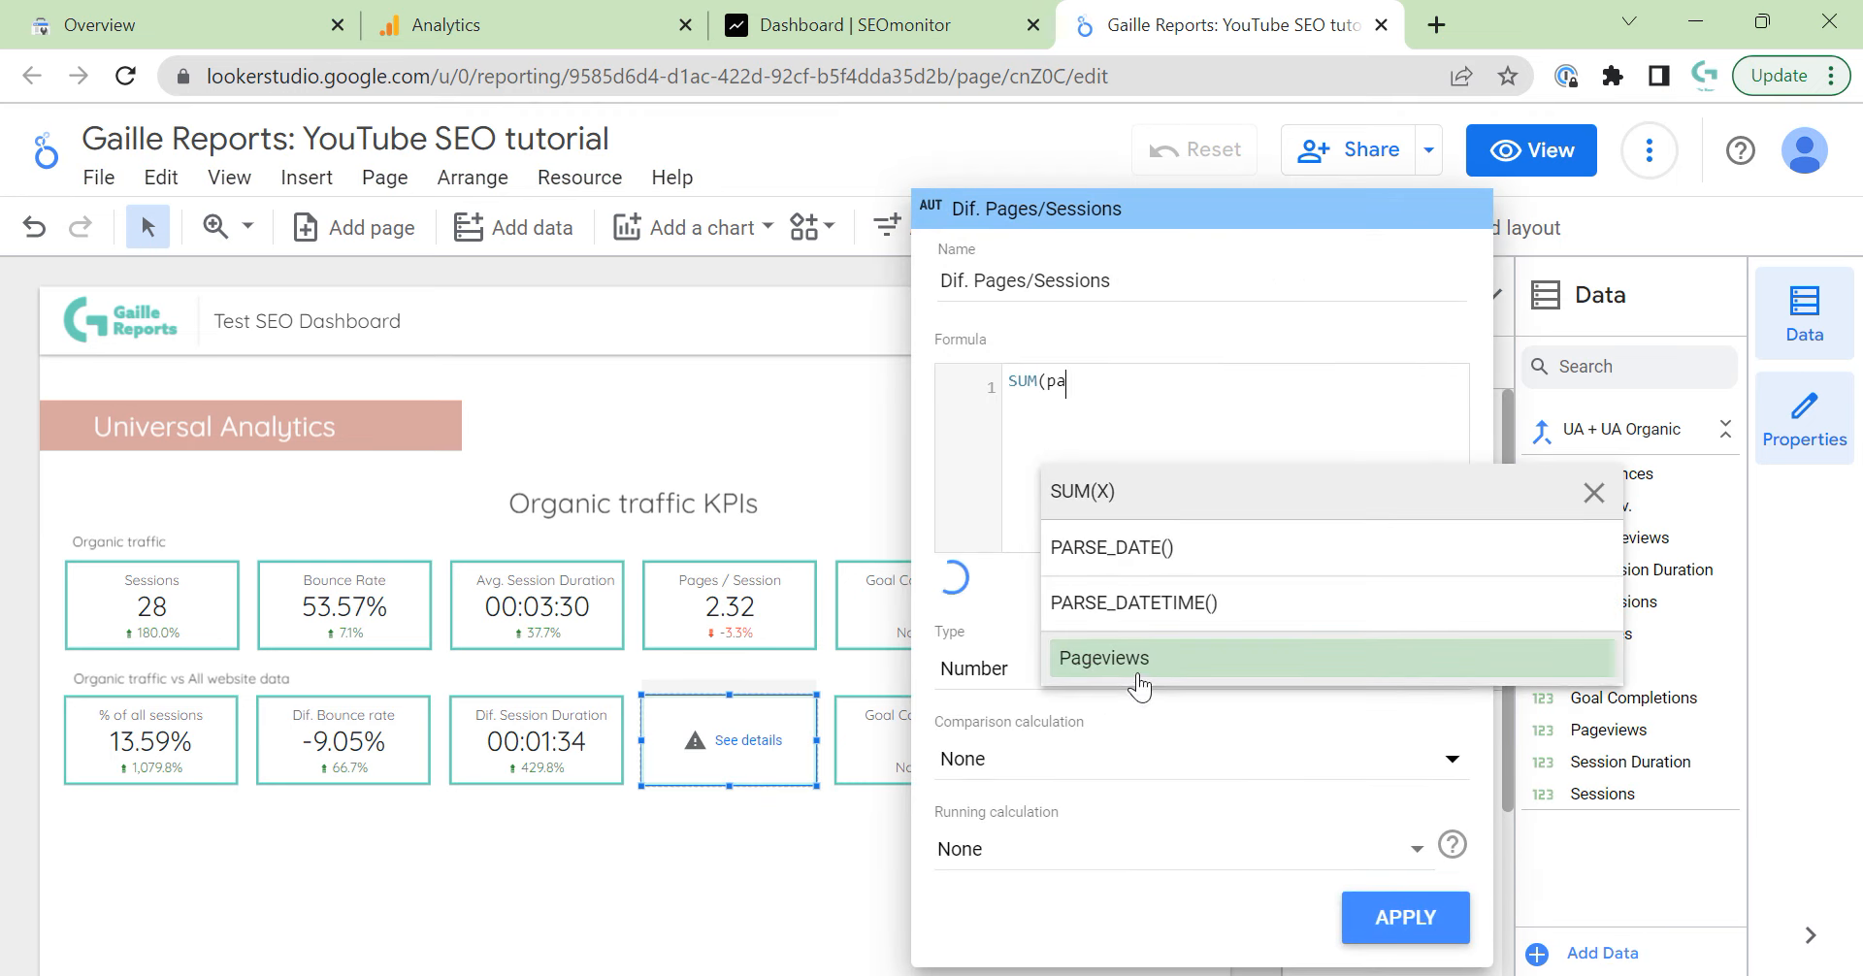
left_click(1133, 658)
type(")/")
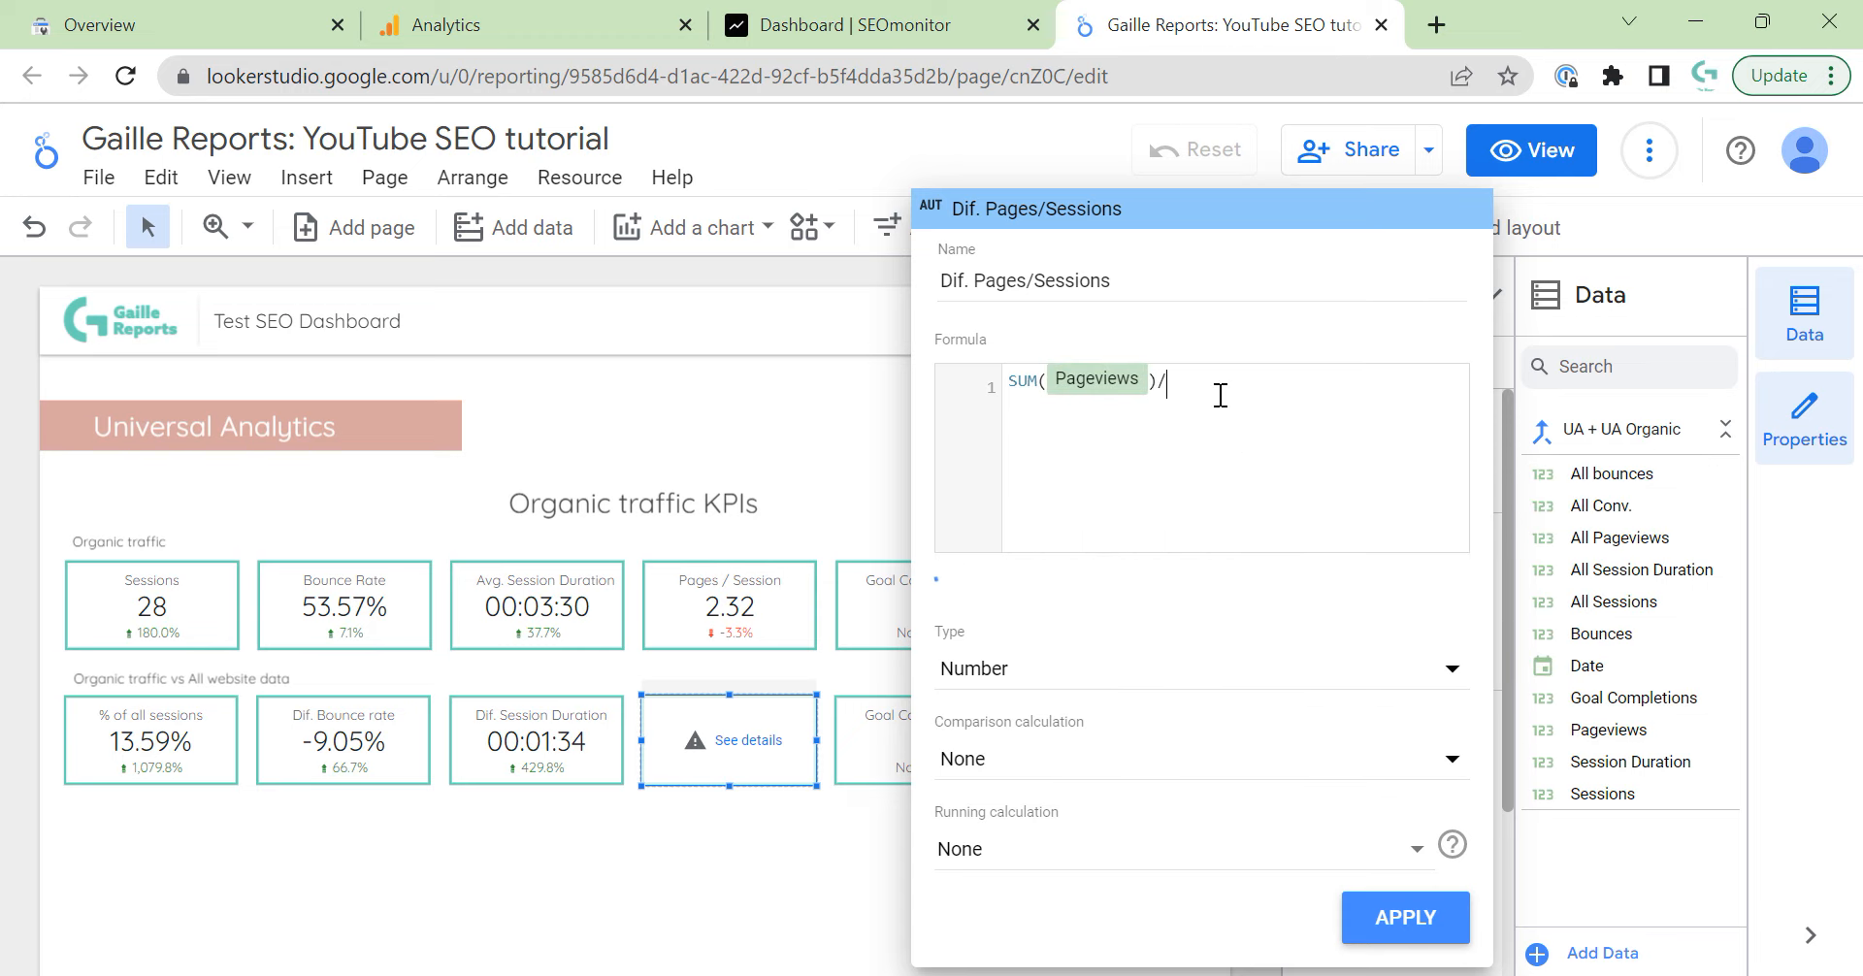
type("sum(session")
left_click(1391, 570)
left_click(1349, 386)
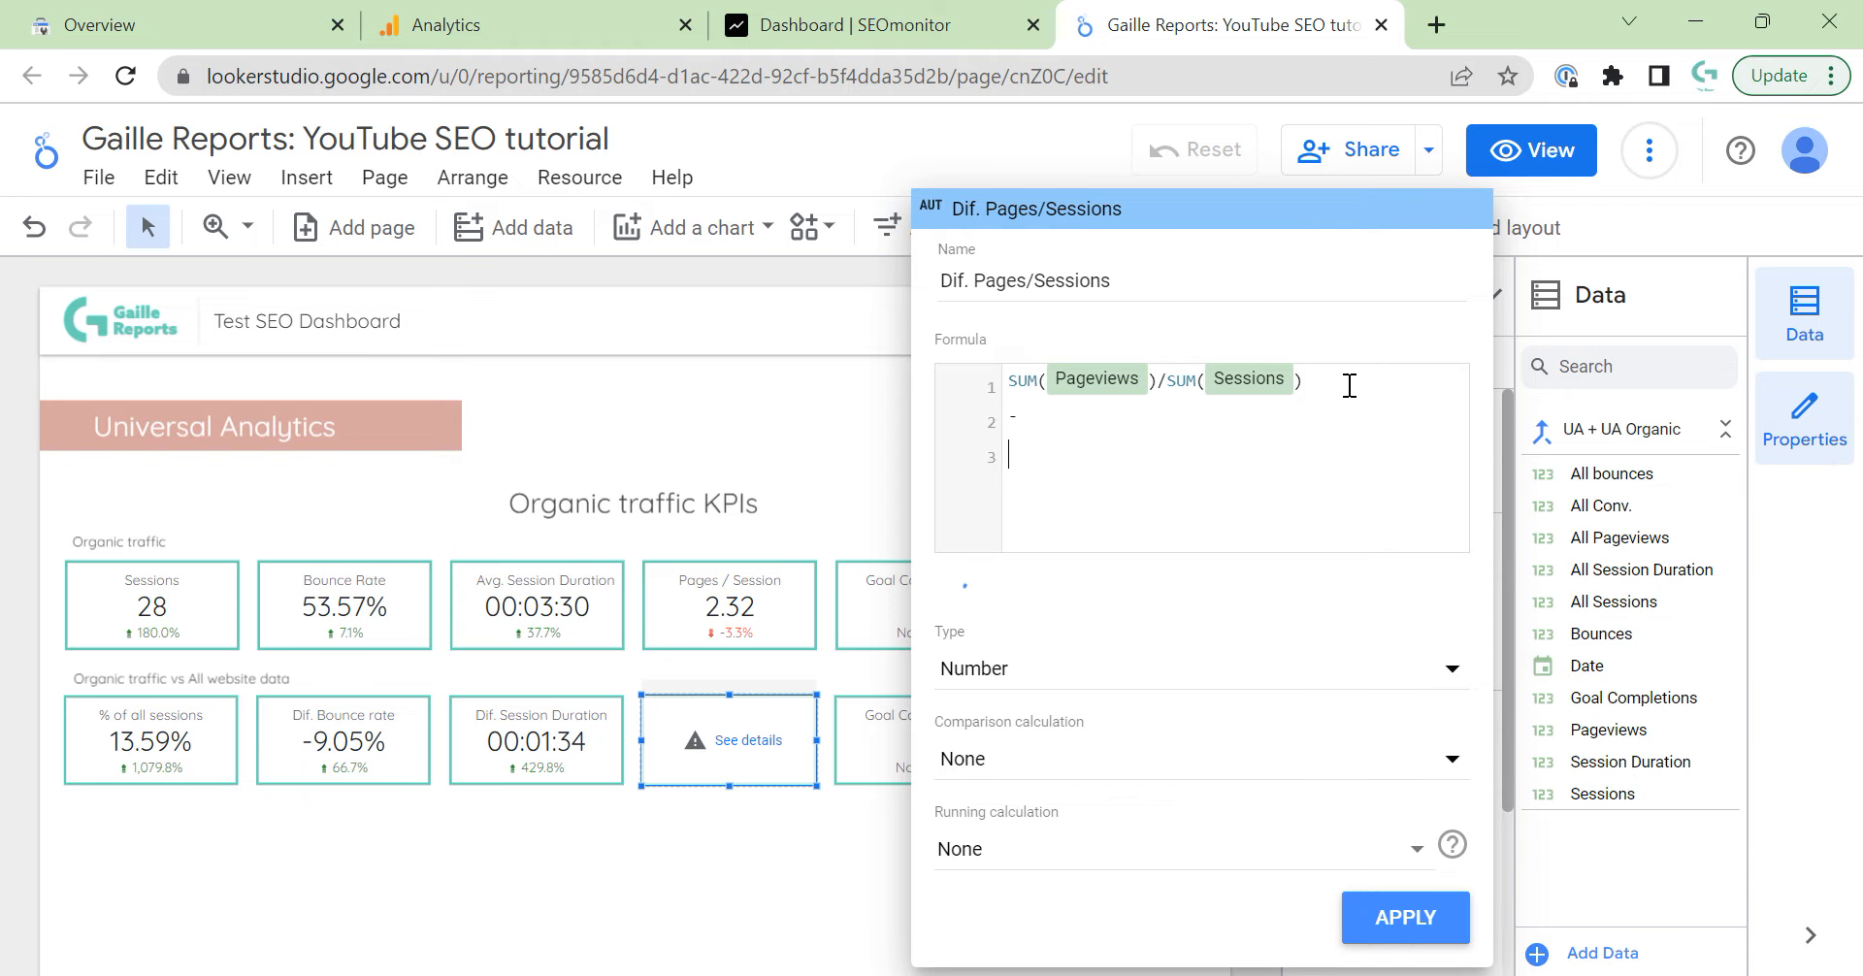
Complete the Dif. Pages/Sessions formula with SUM(All Pageviews) / SUM(All Sessions) on the third line, apply it and close the field editor.
type("aum(")
key("BackSpace")
type("sum(all")
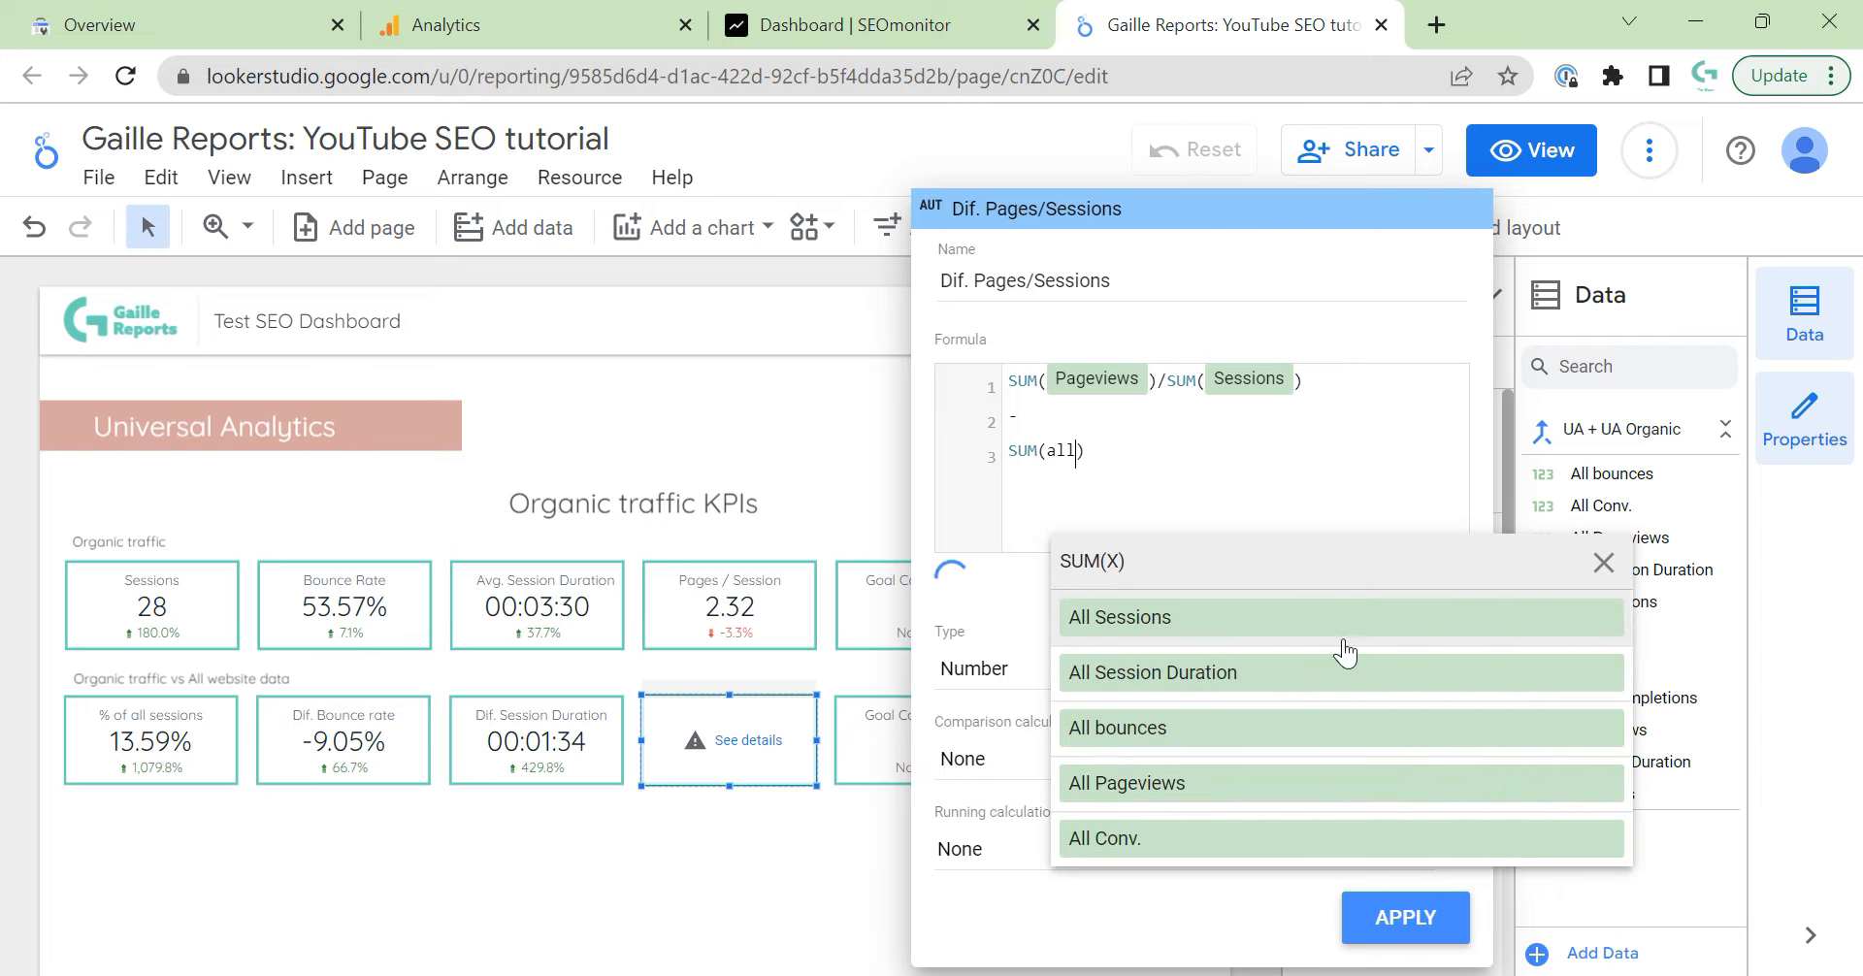
left_click(1181, 784)
left_click(1195, 445)
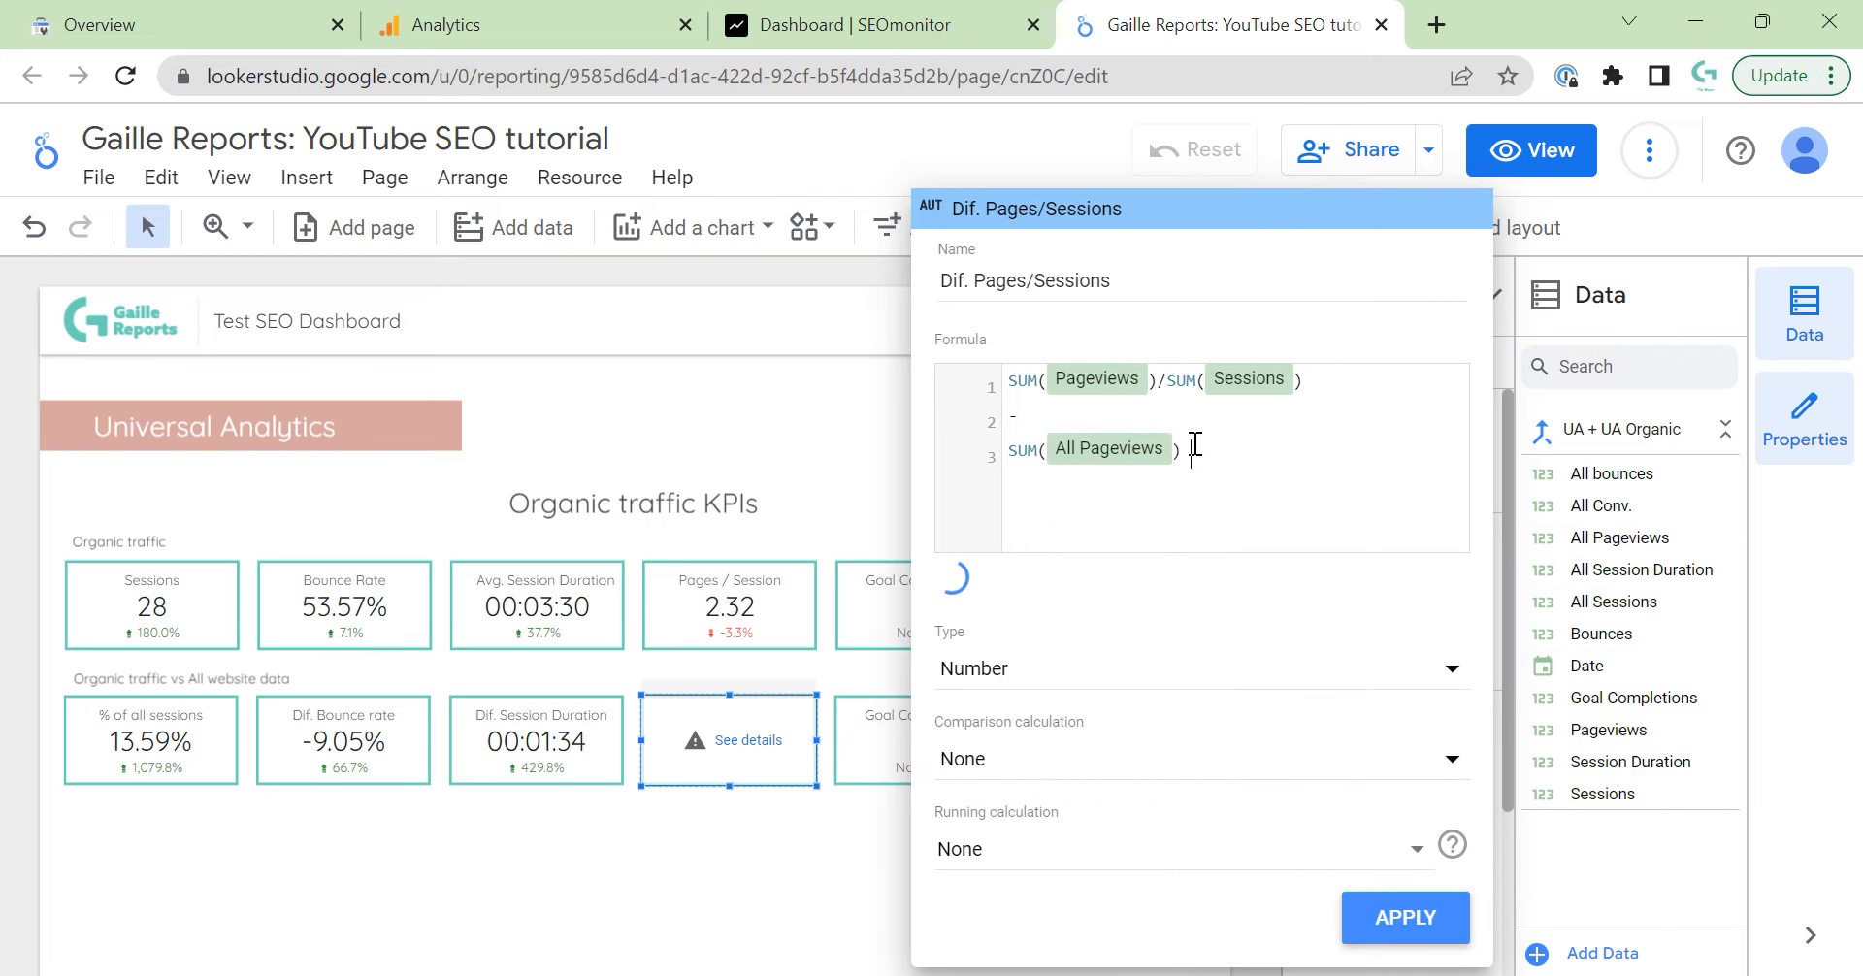
type("/ sum(all")
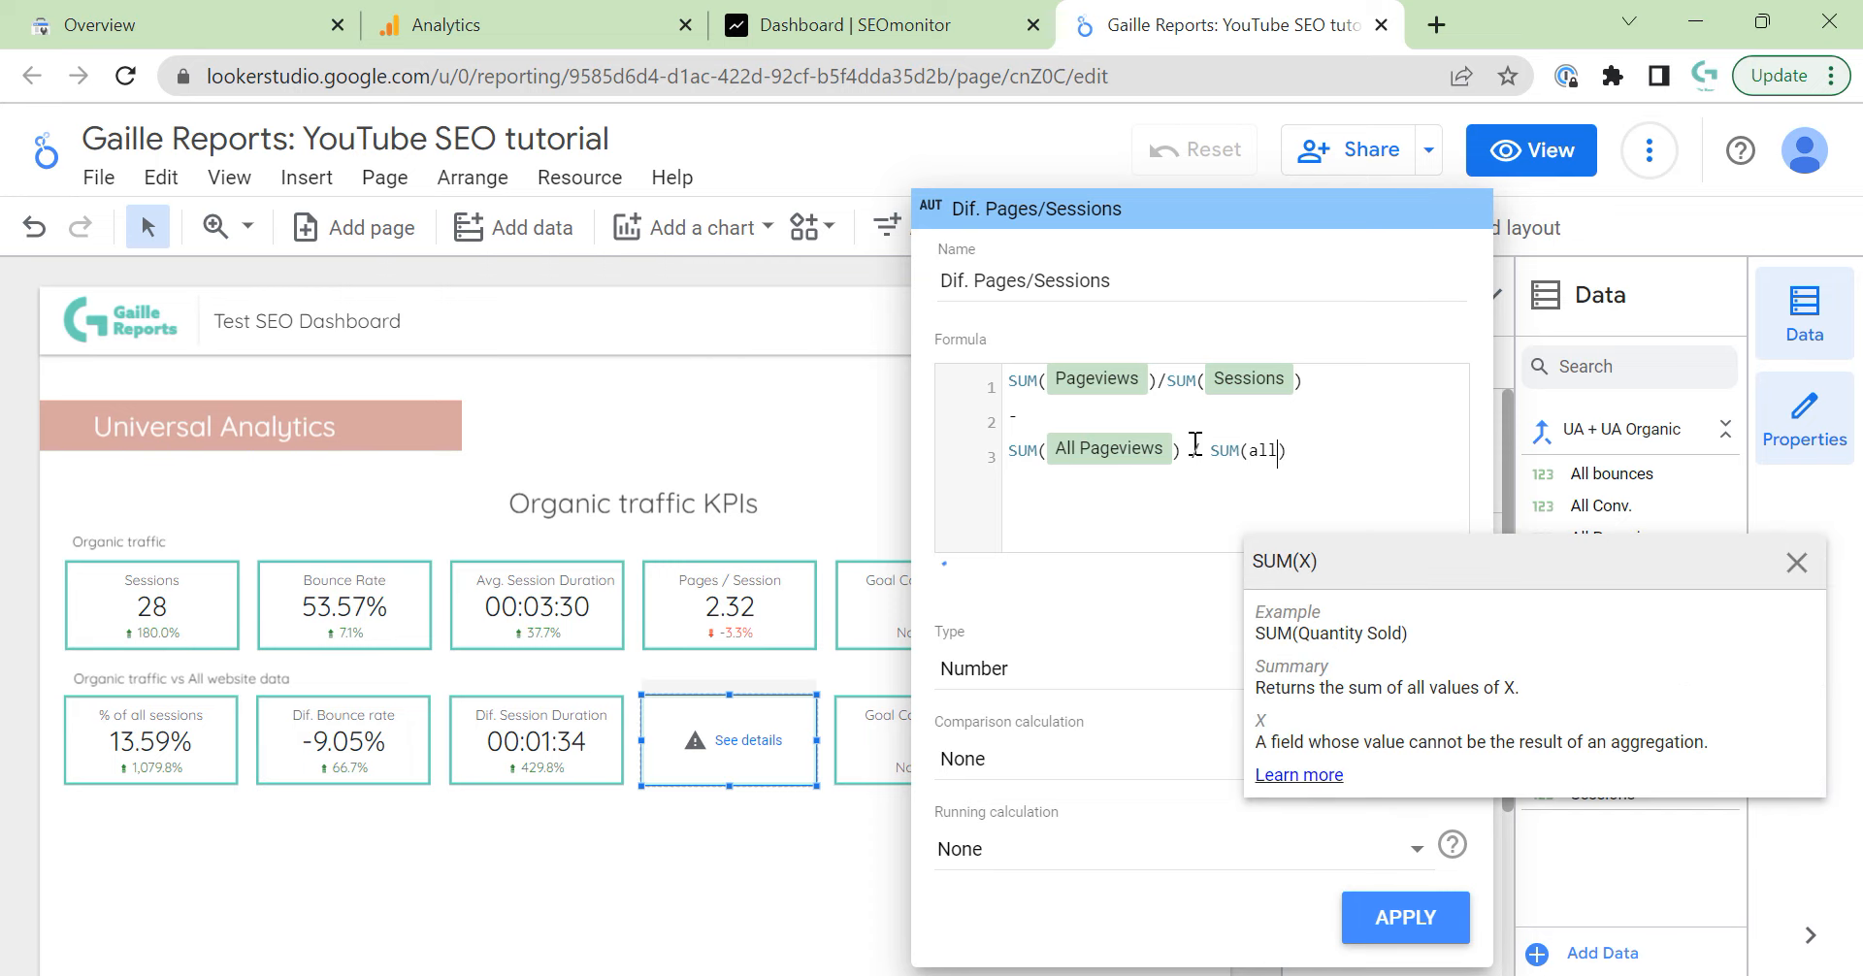
left_click(1397, 621)
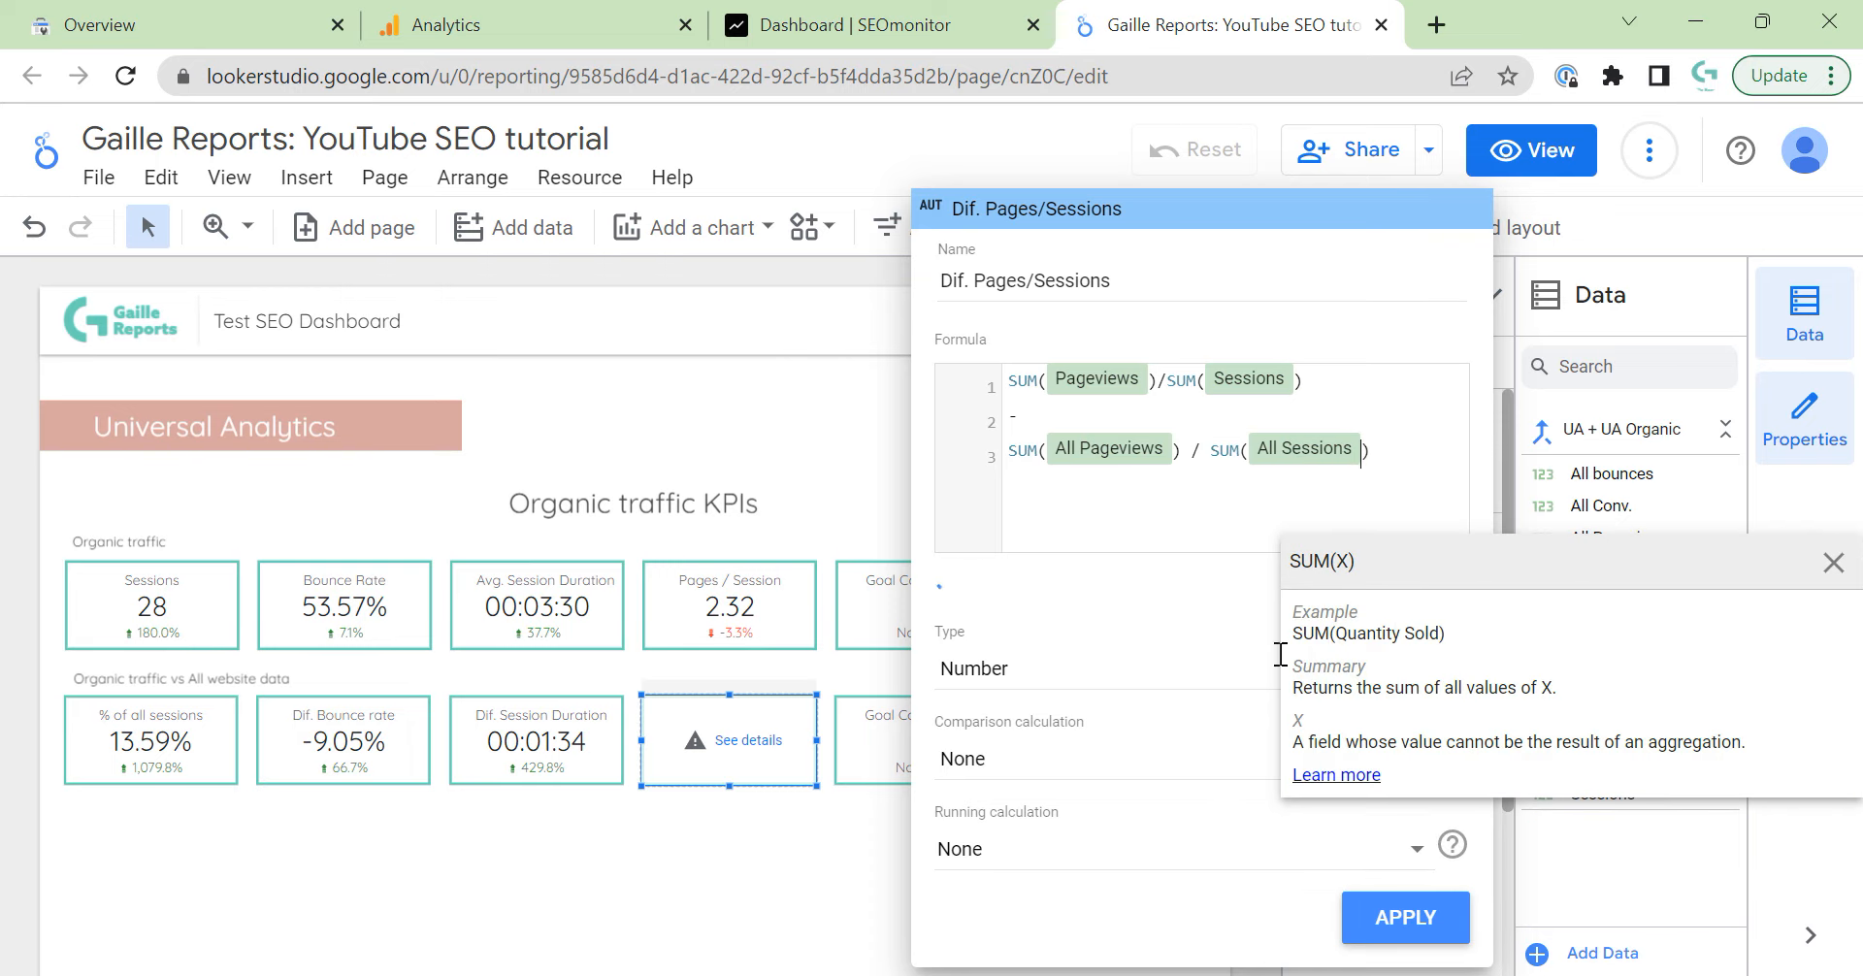
left_click(1150, 679)
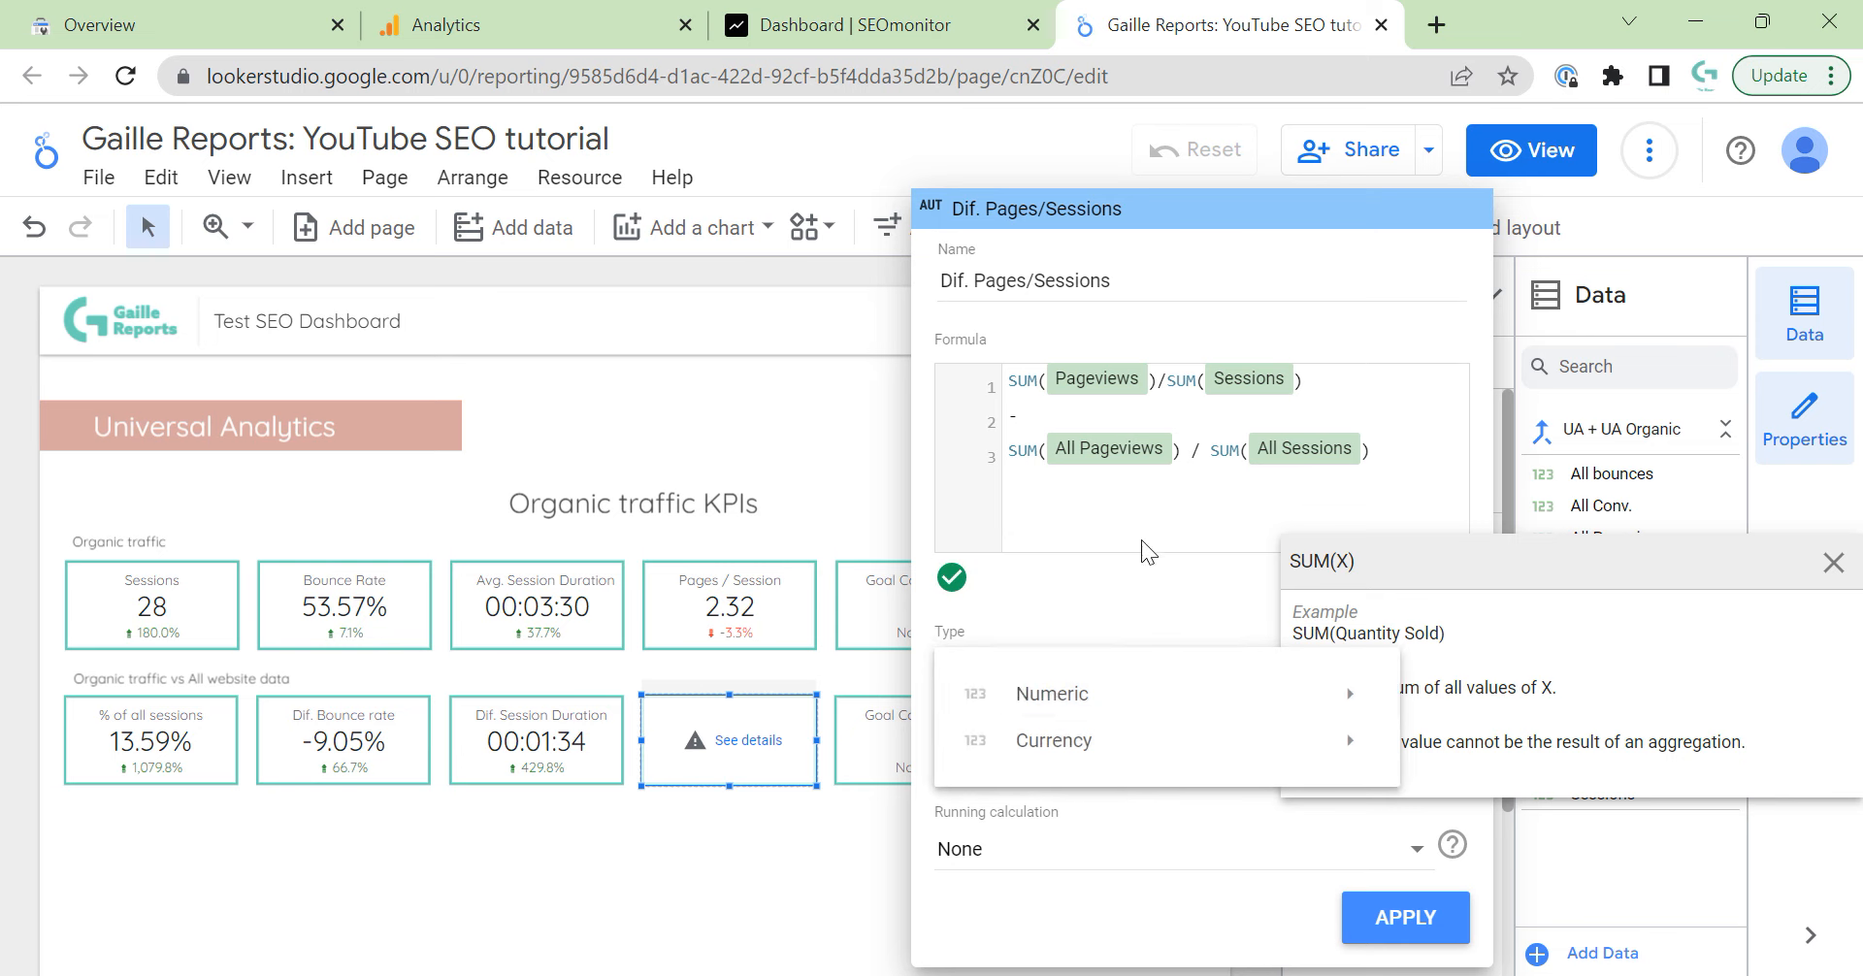
left_click(1423, 936)
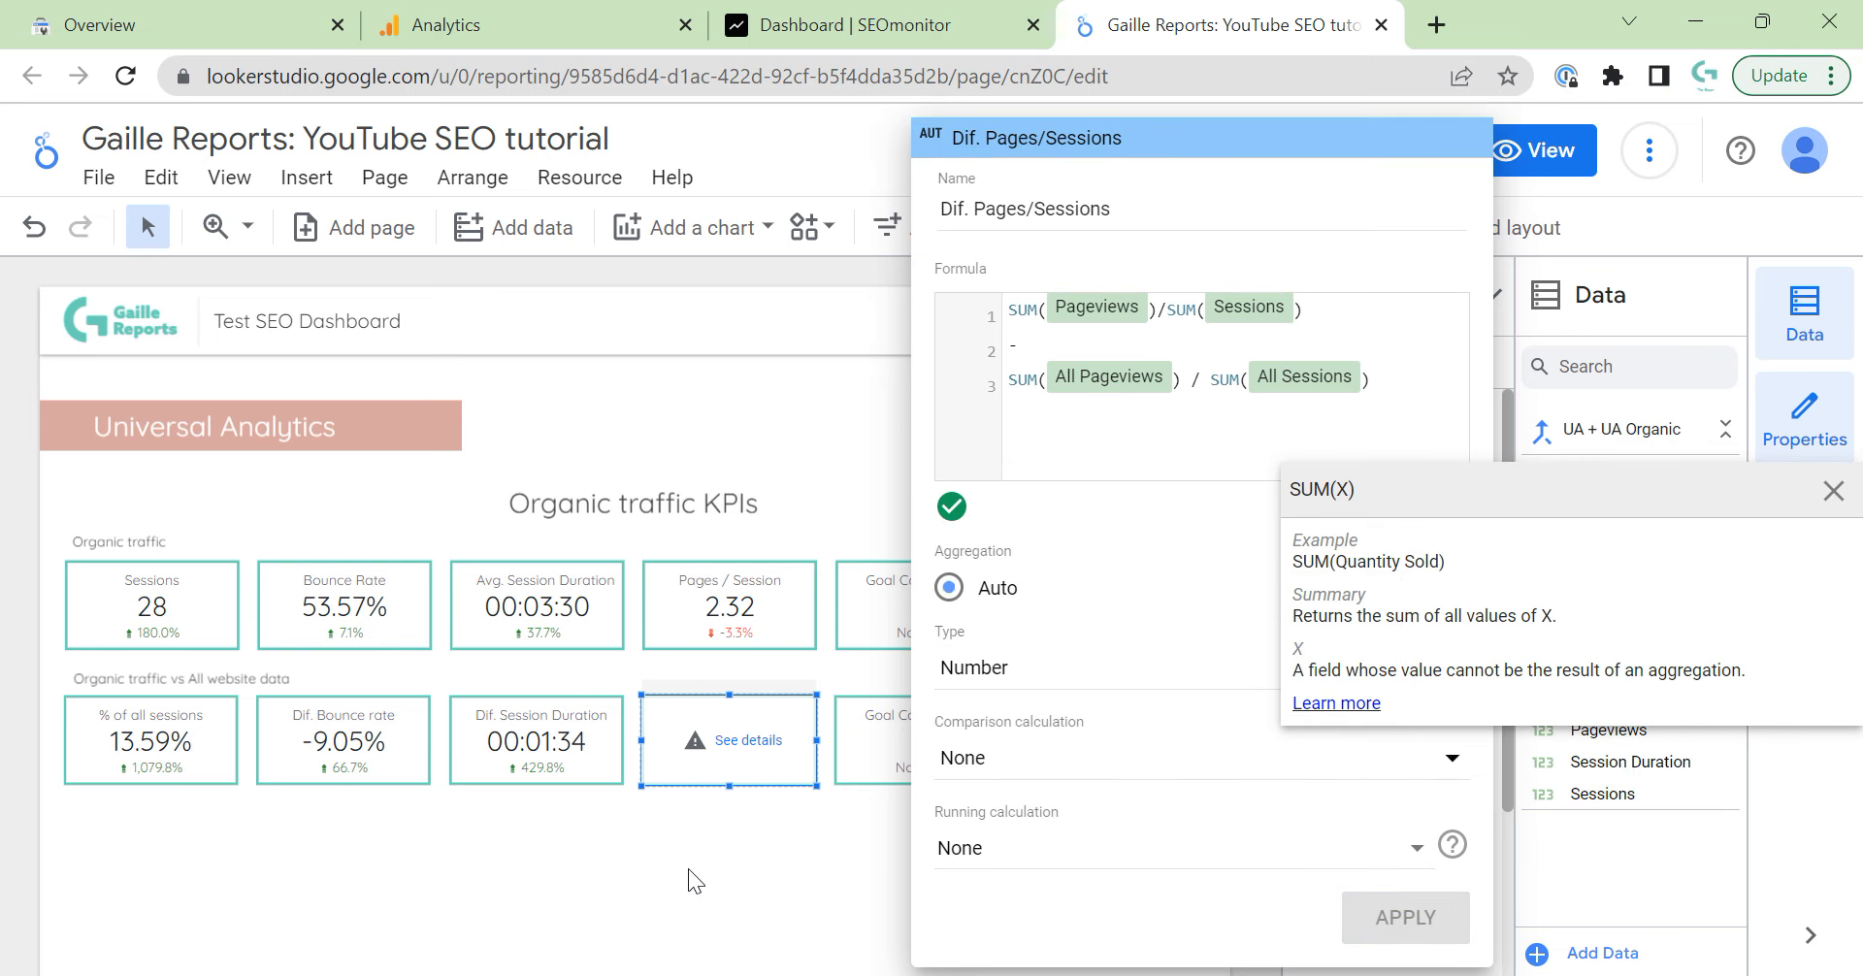
left_click(688, 868)
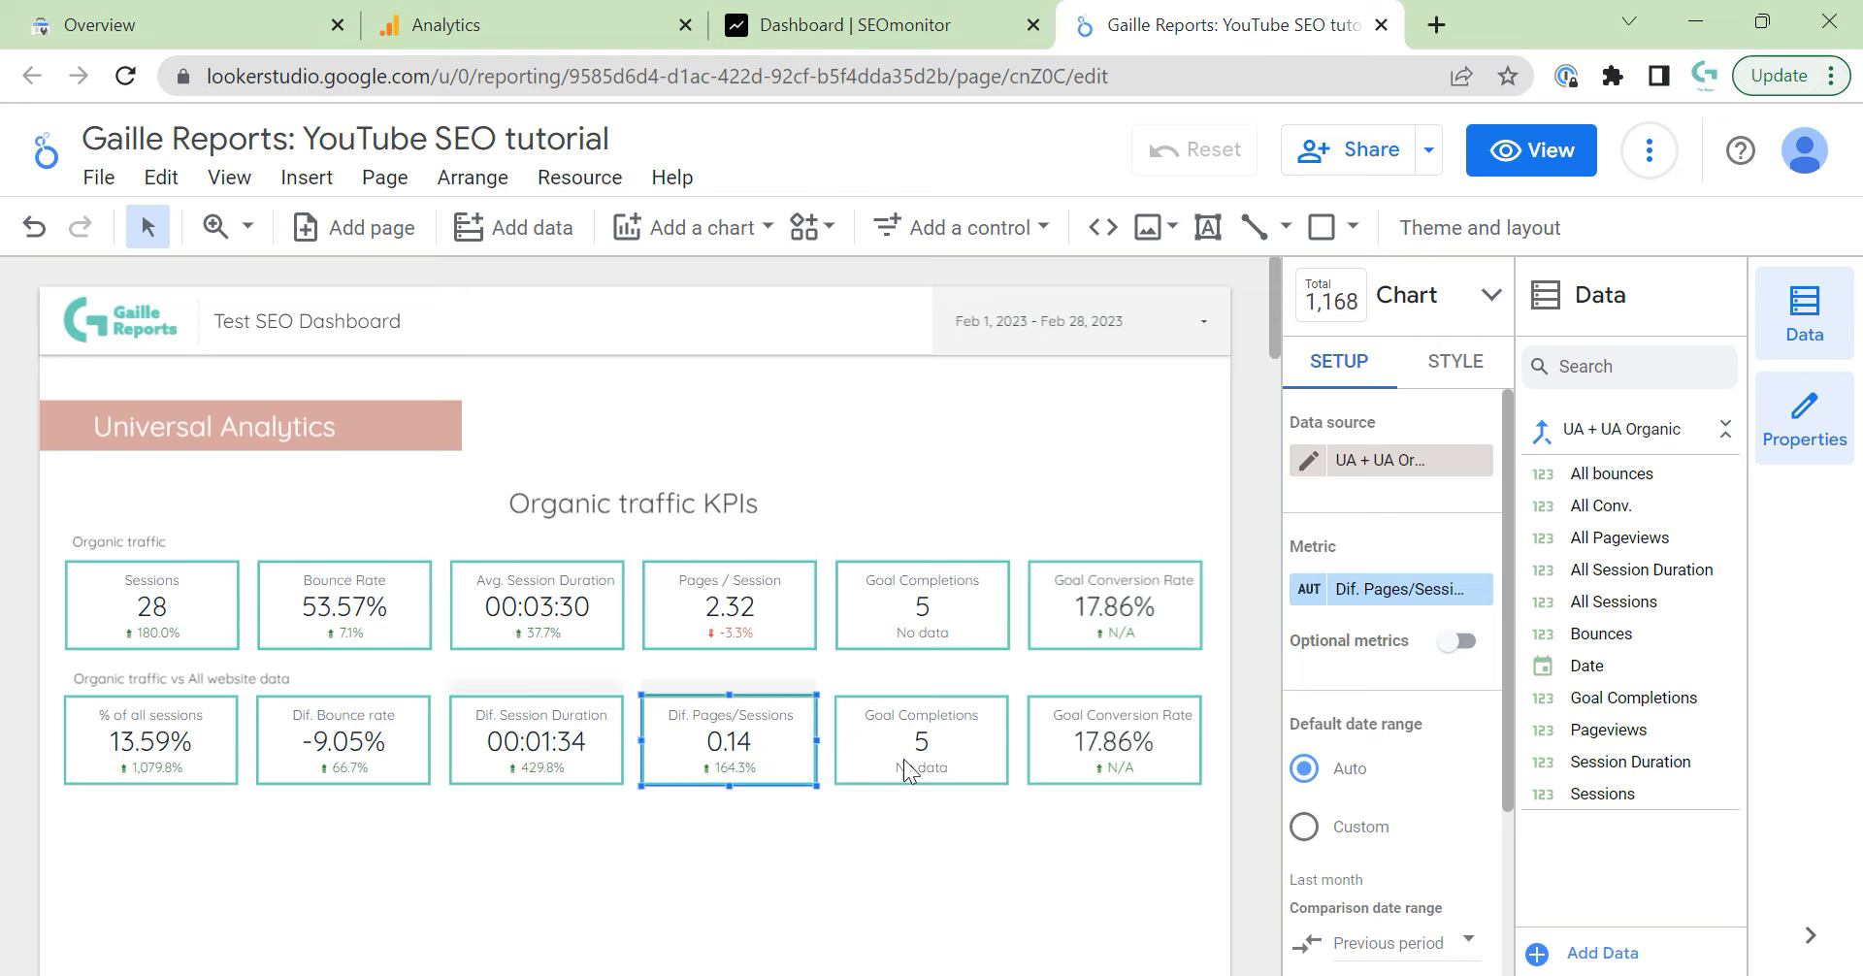
Switch the second-row Goal Completions scorecard's data source to the UA + UA Organic blend.
left_click(976, 725)
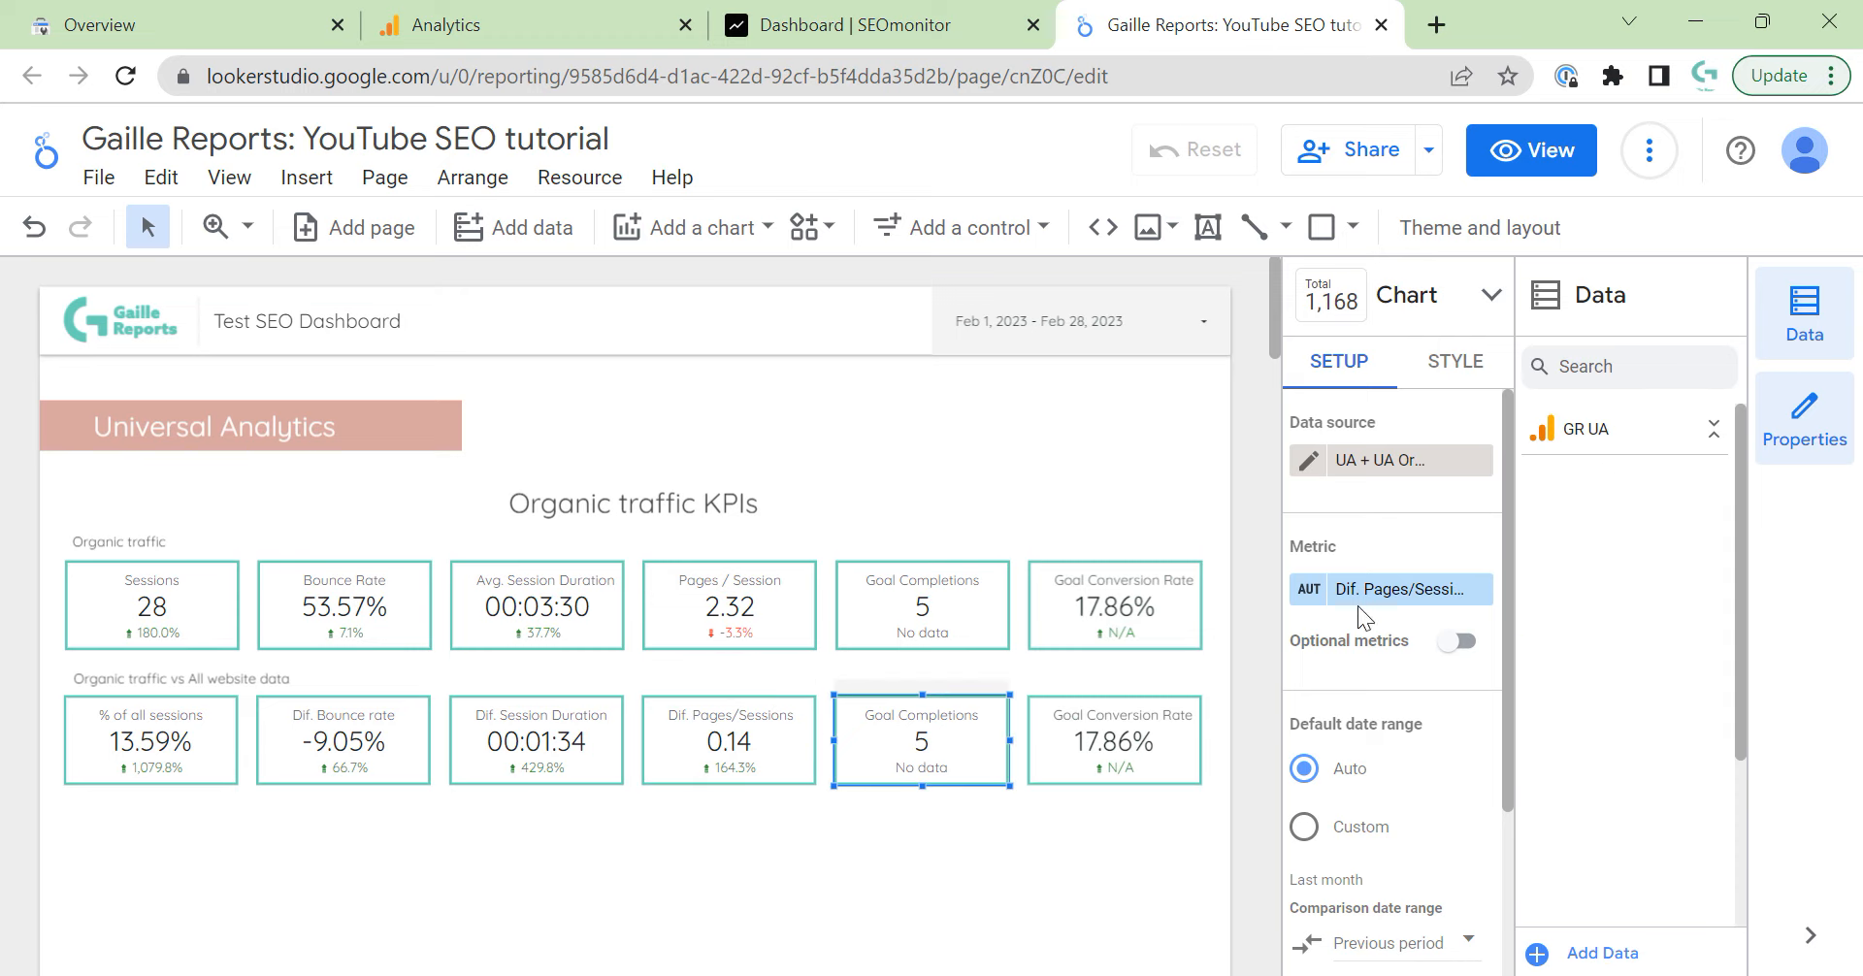
left_click(1386, 460)
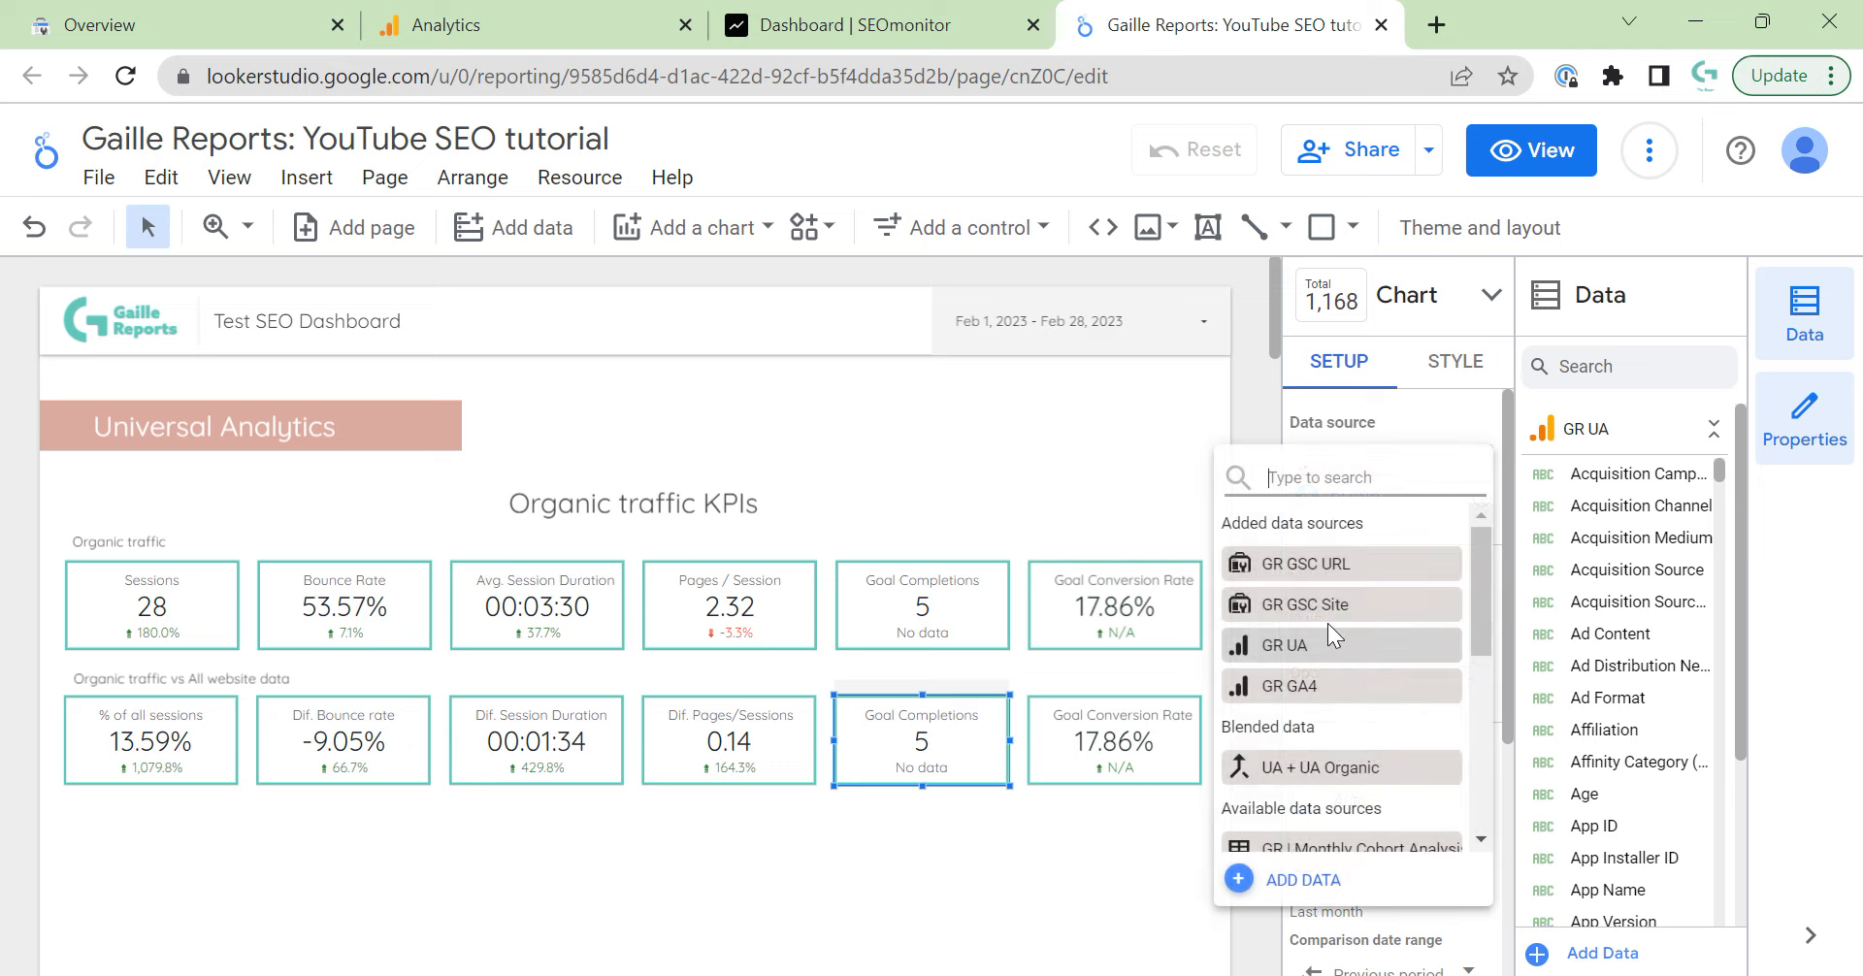
left_click(1325, 763)
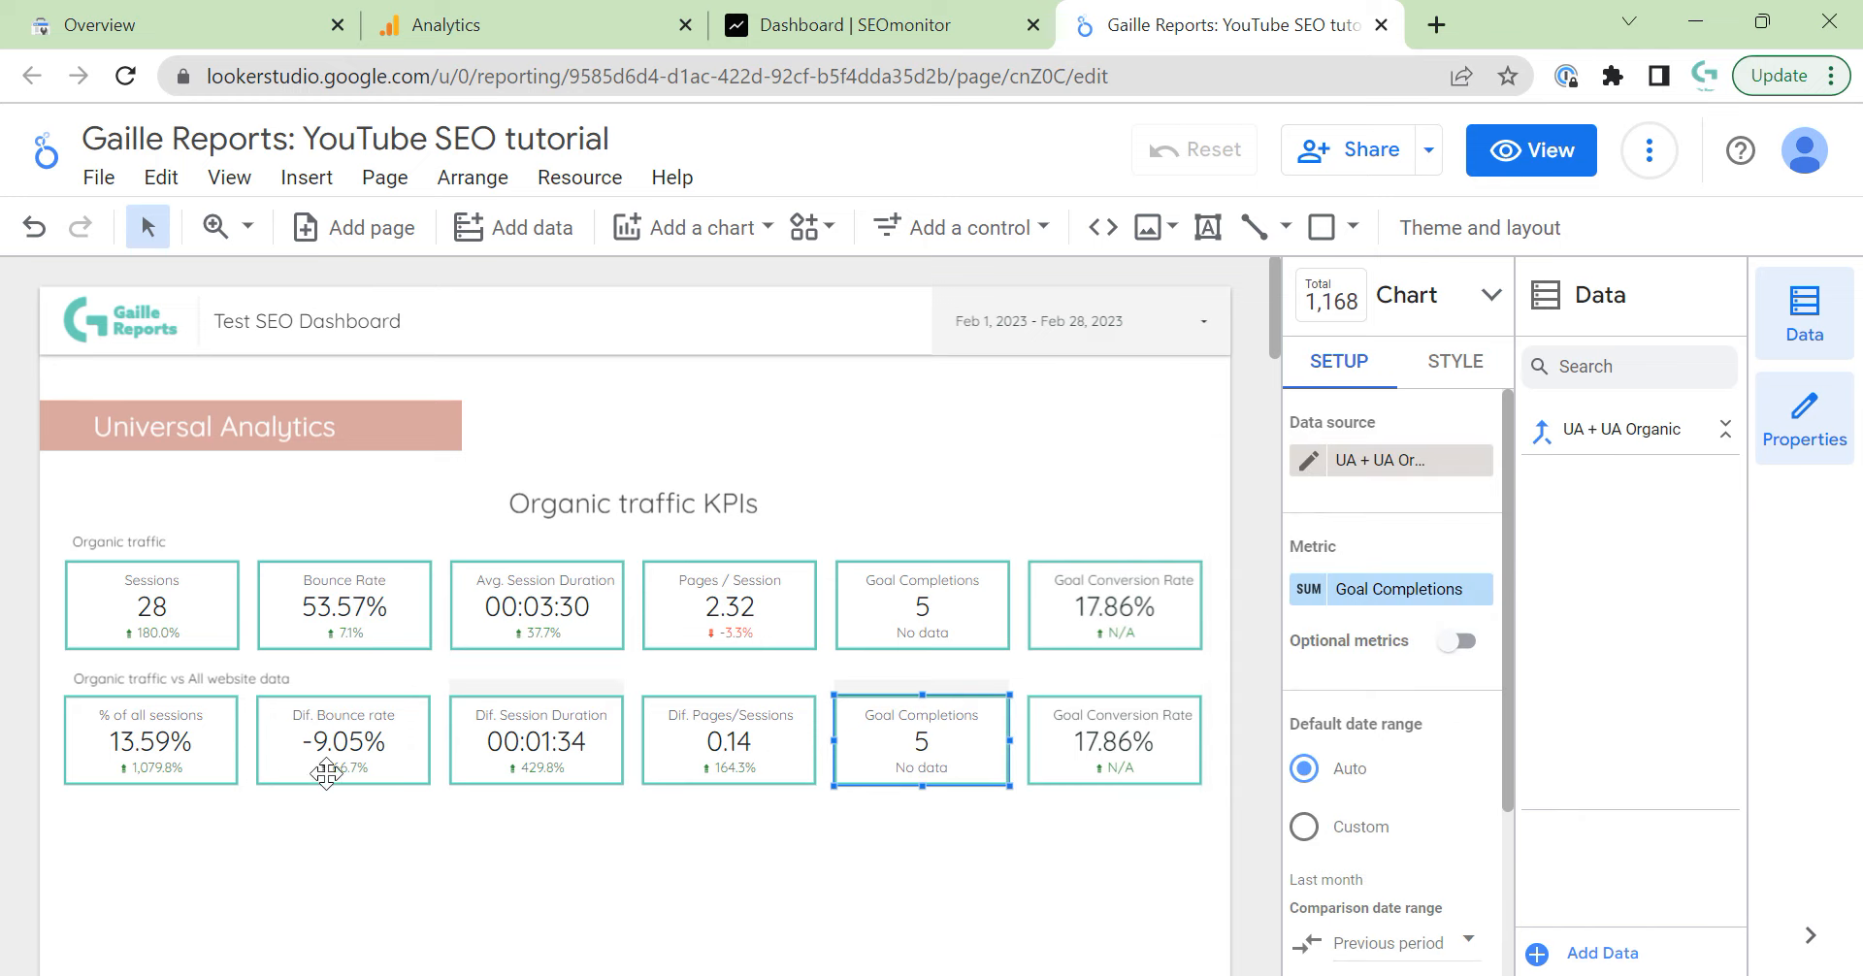
Create a new calculated field named "% of Goals Compl." as the metric of the second-row Goal Completions scorecard.
left_click(1312, 598)
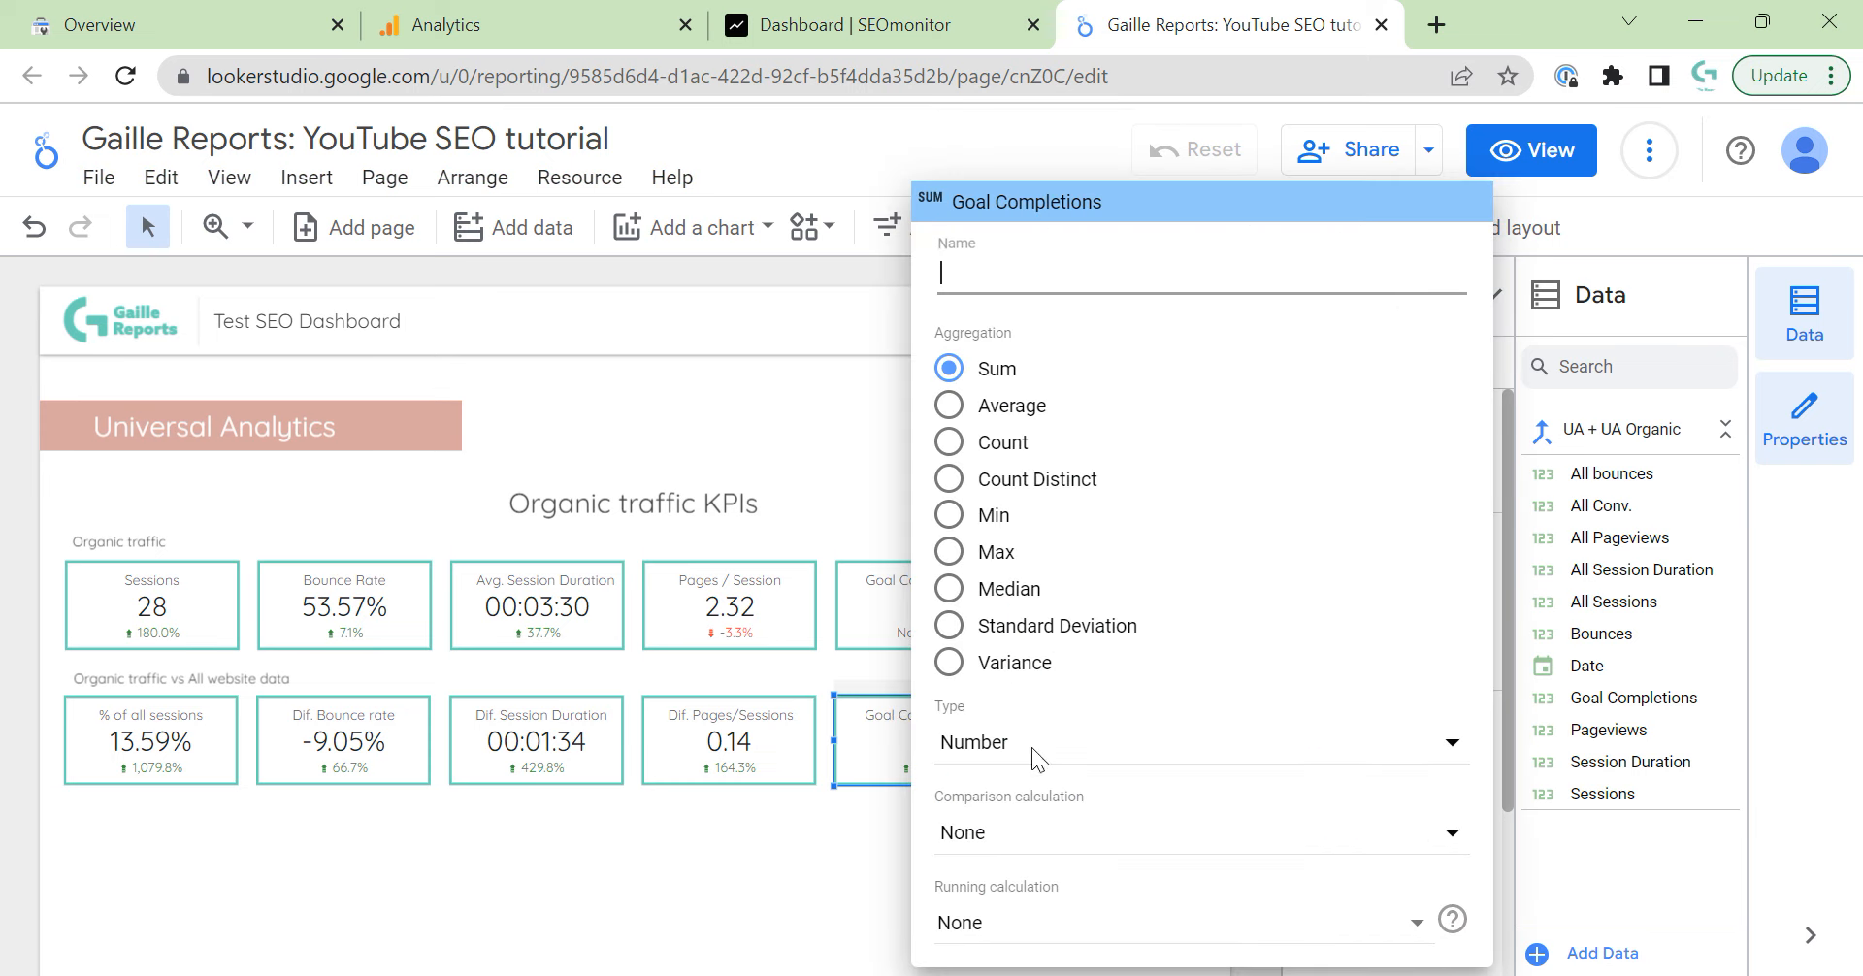
key("Escape")
left_click(1409, 611)
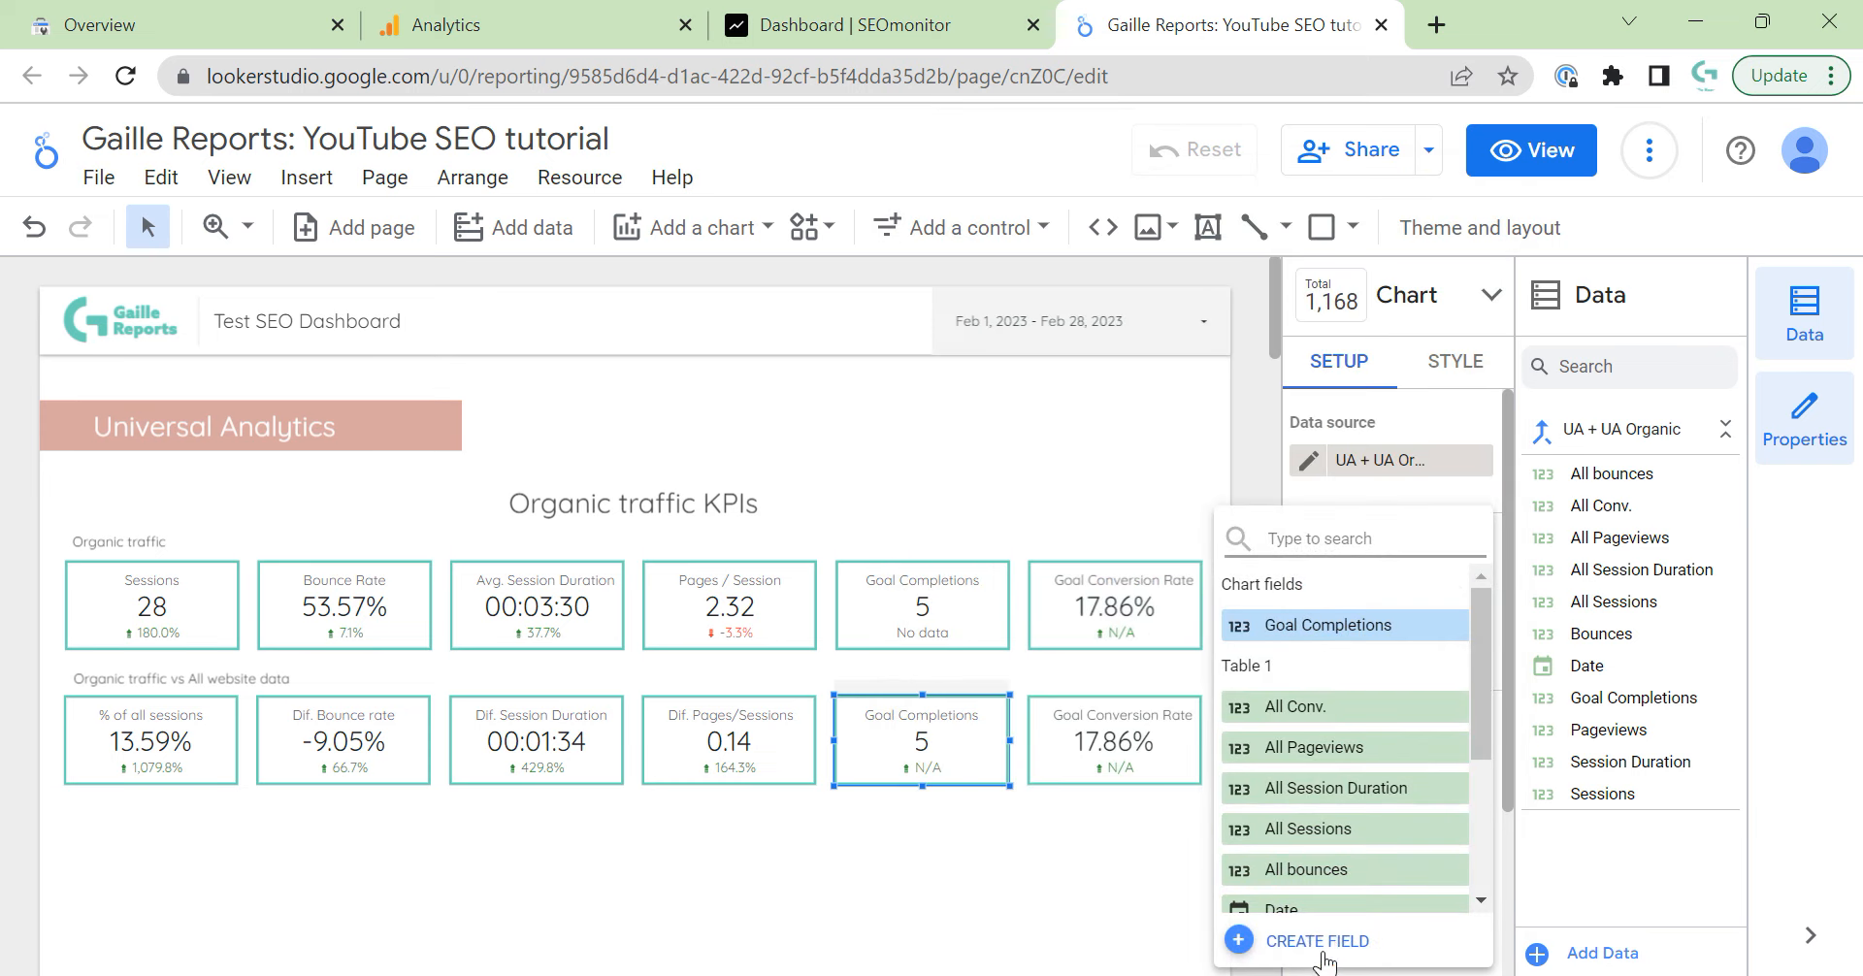
left_click(1314, 943)
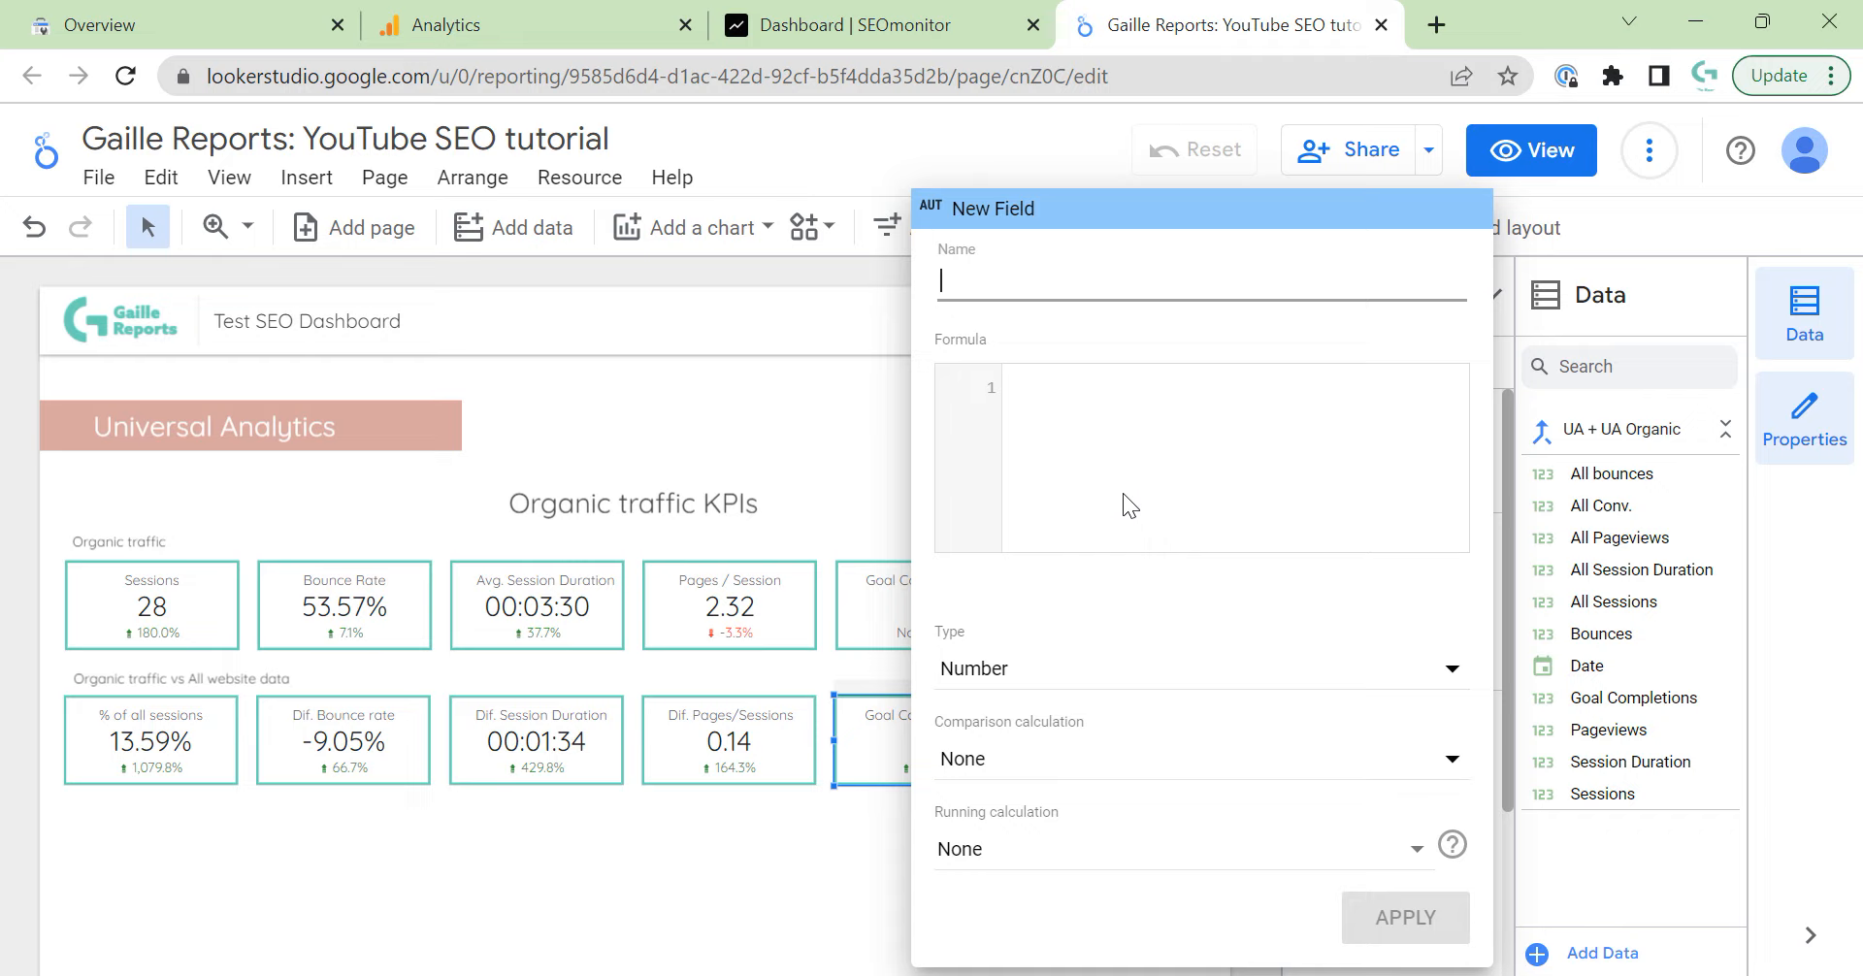
type("% of G")
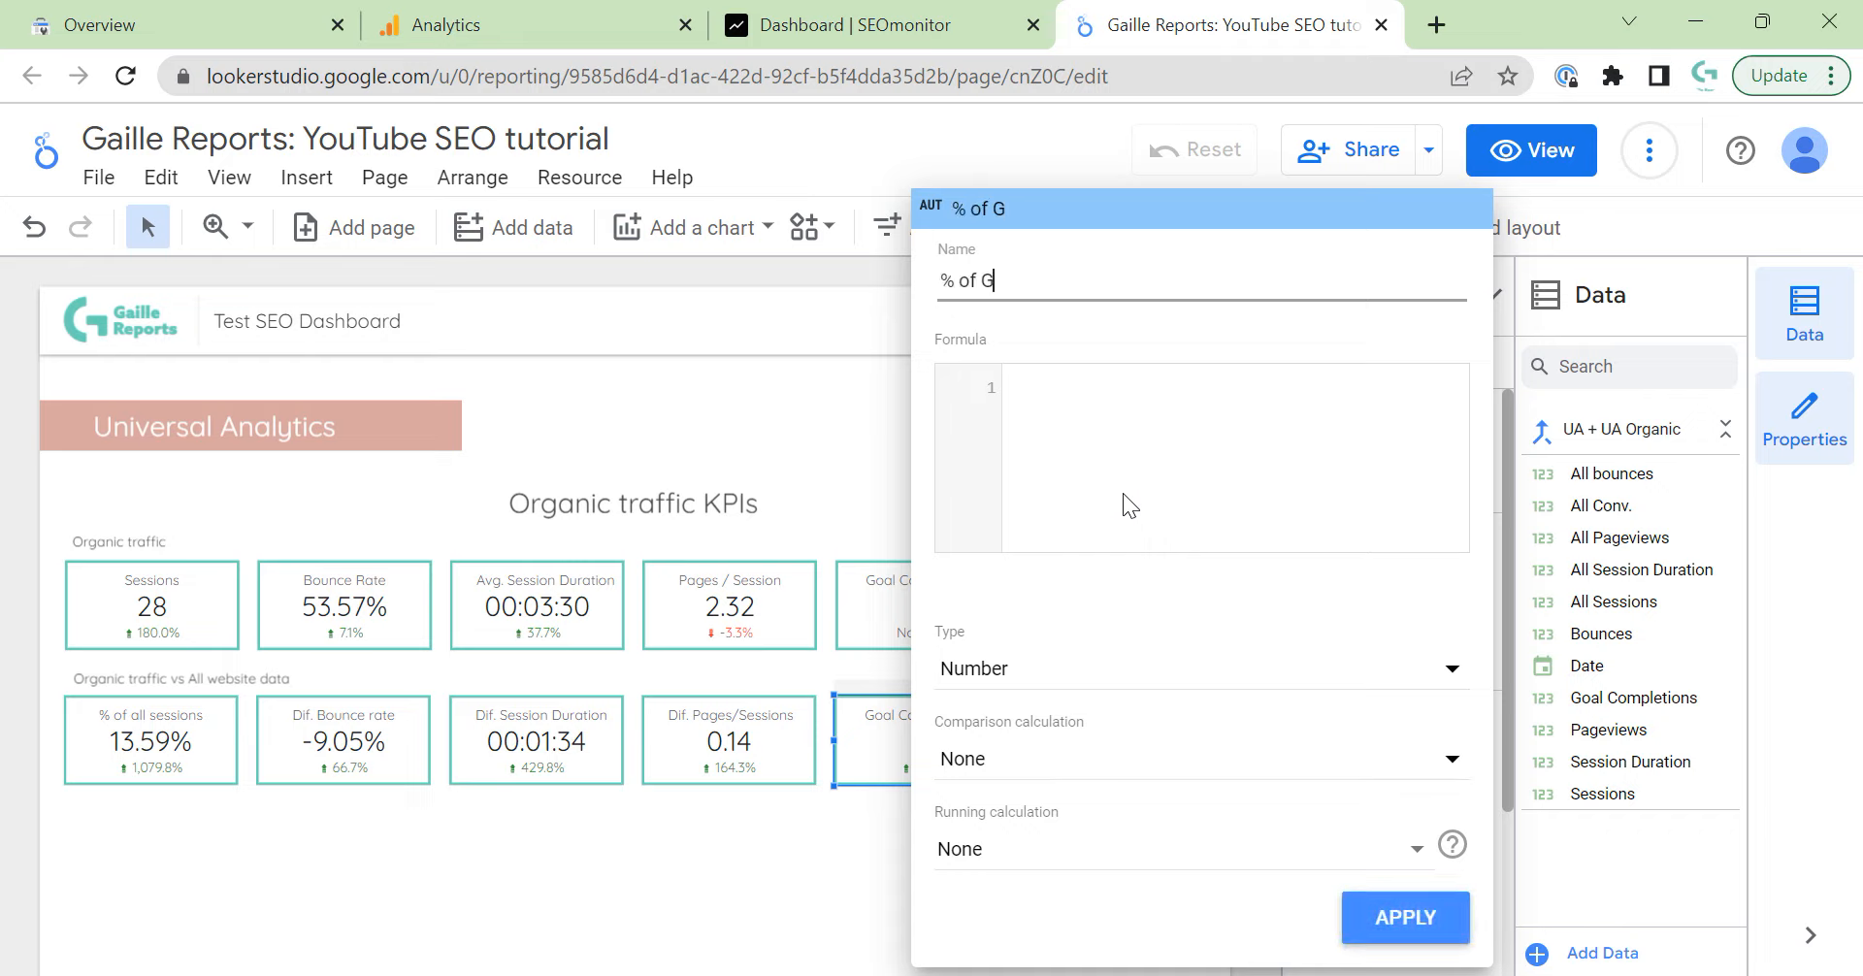
type("oals Com")
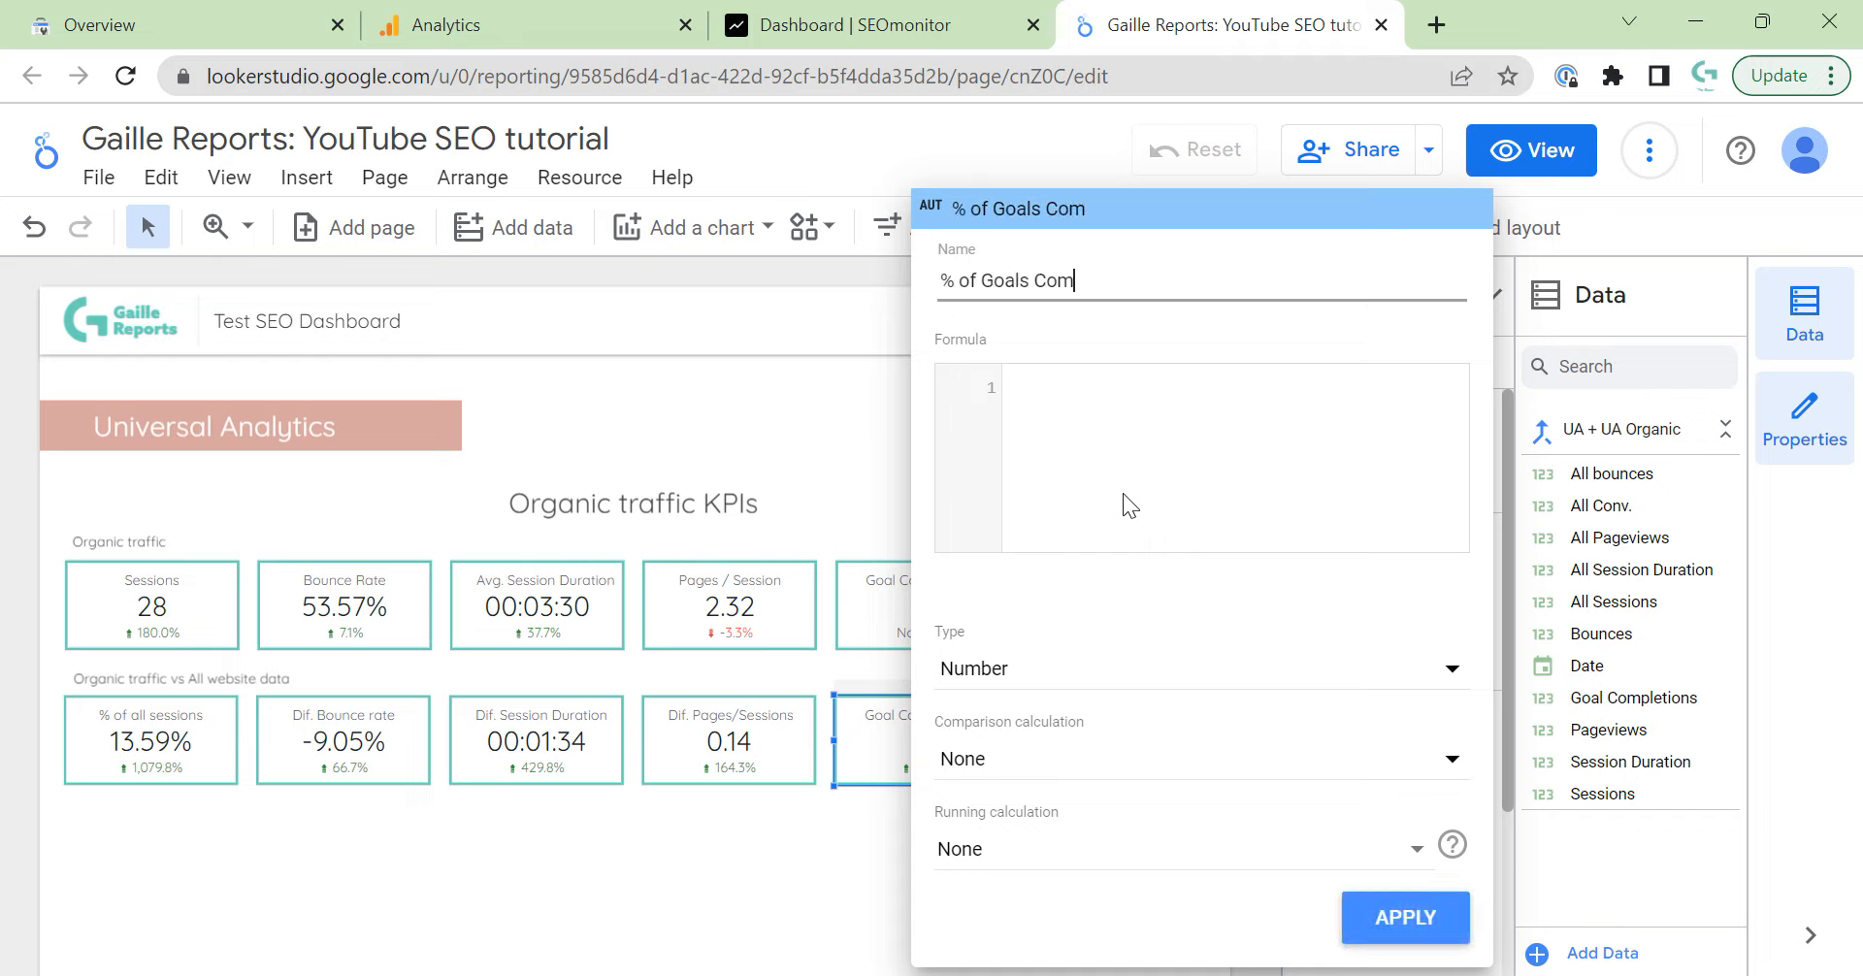
type("pl.")
Write the % of Goals Compl. formula as SUM(Goal Completions) / SUM(All Conv.).
left_click(1087, 469)
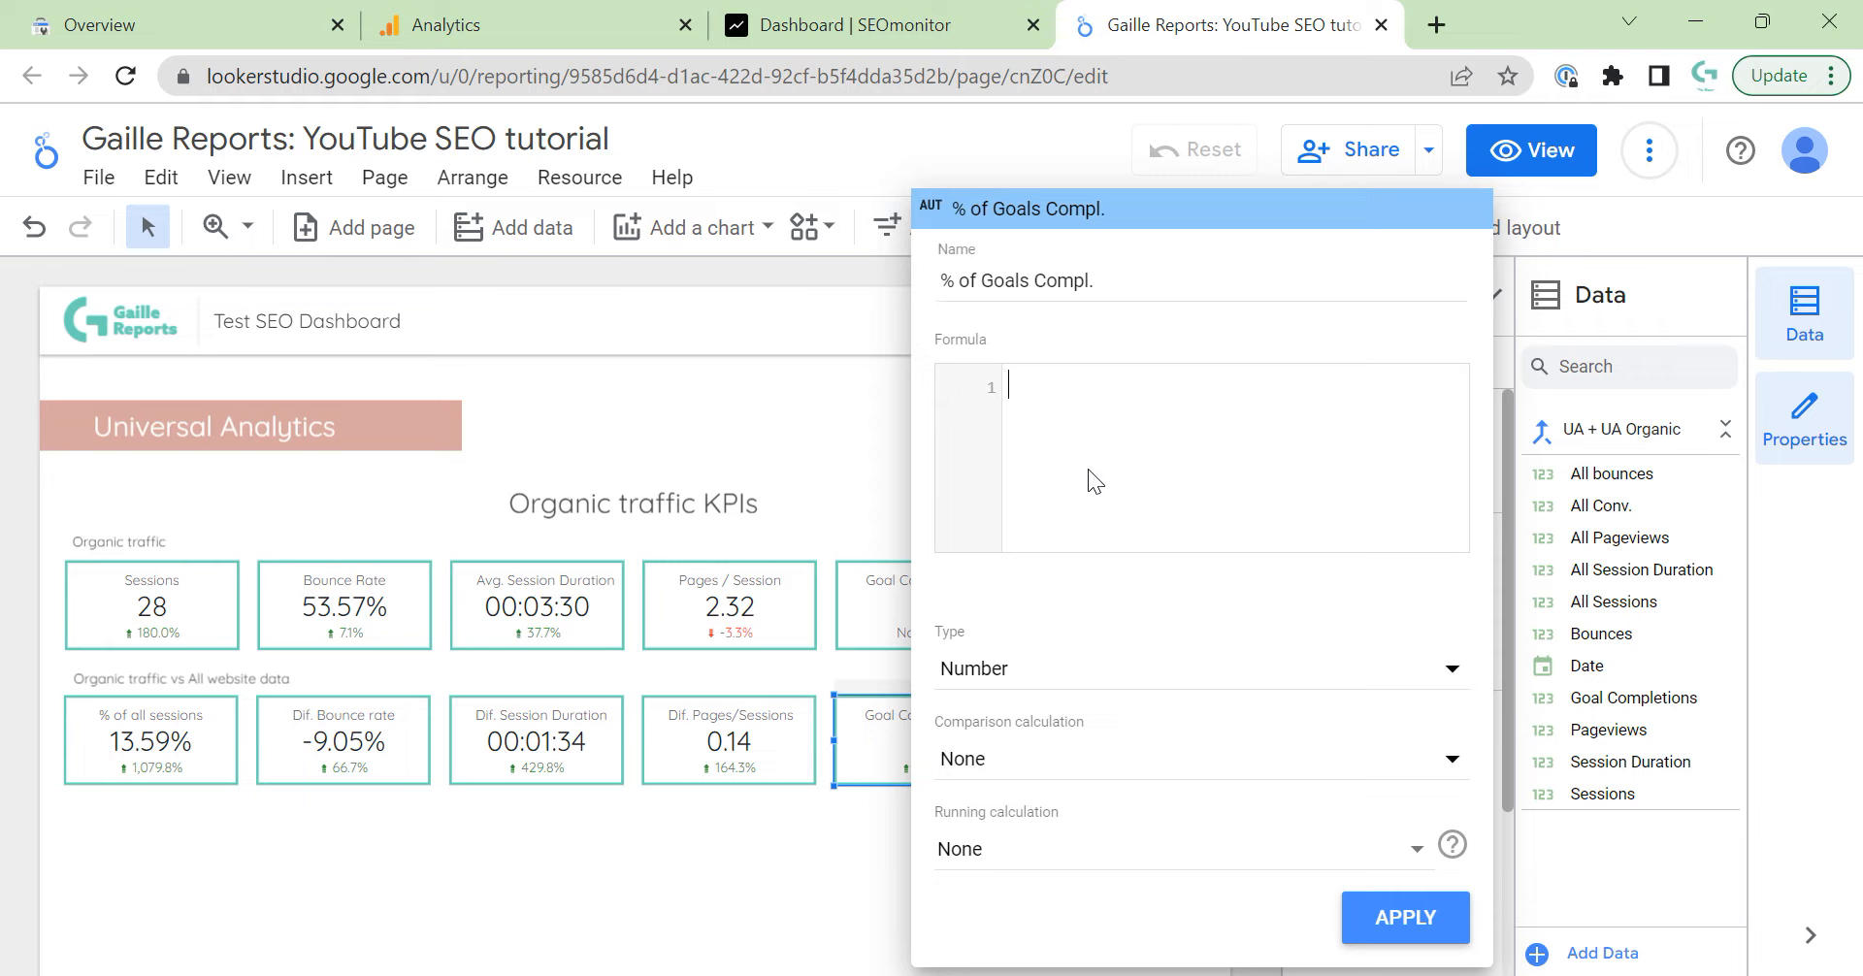
type("SUM(")
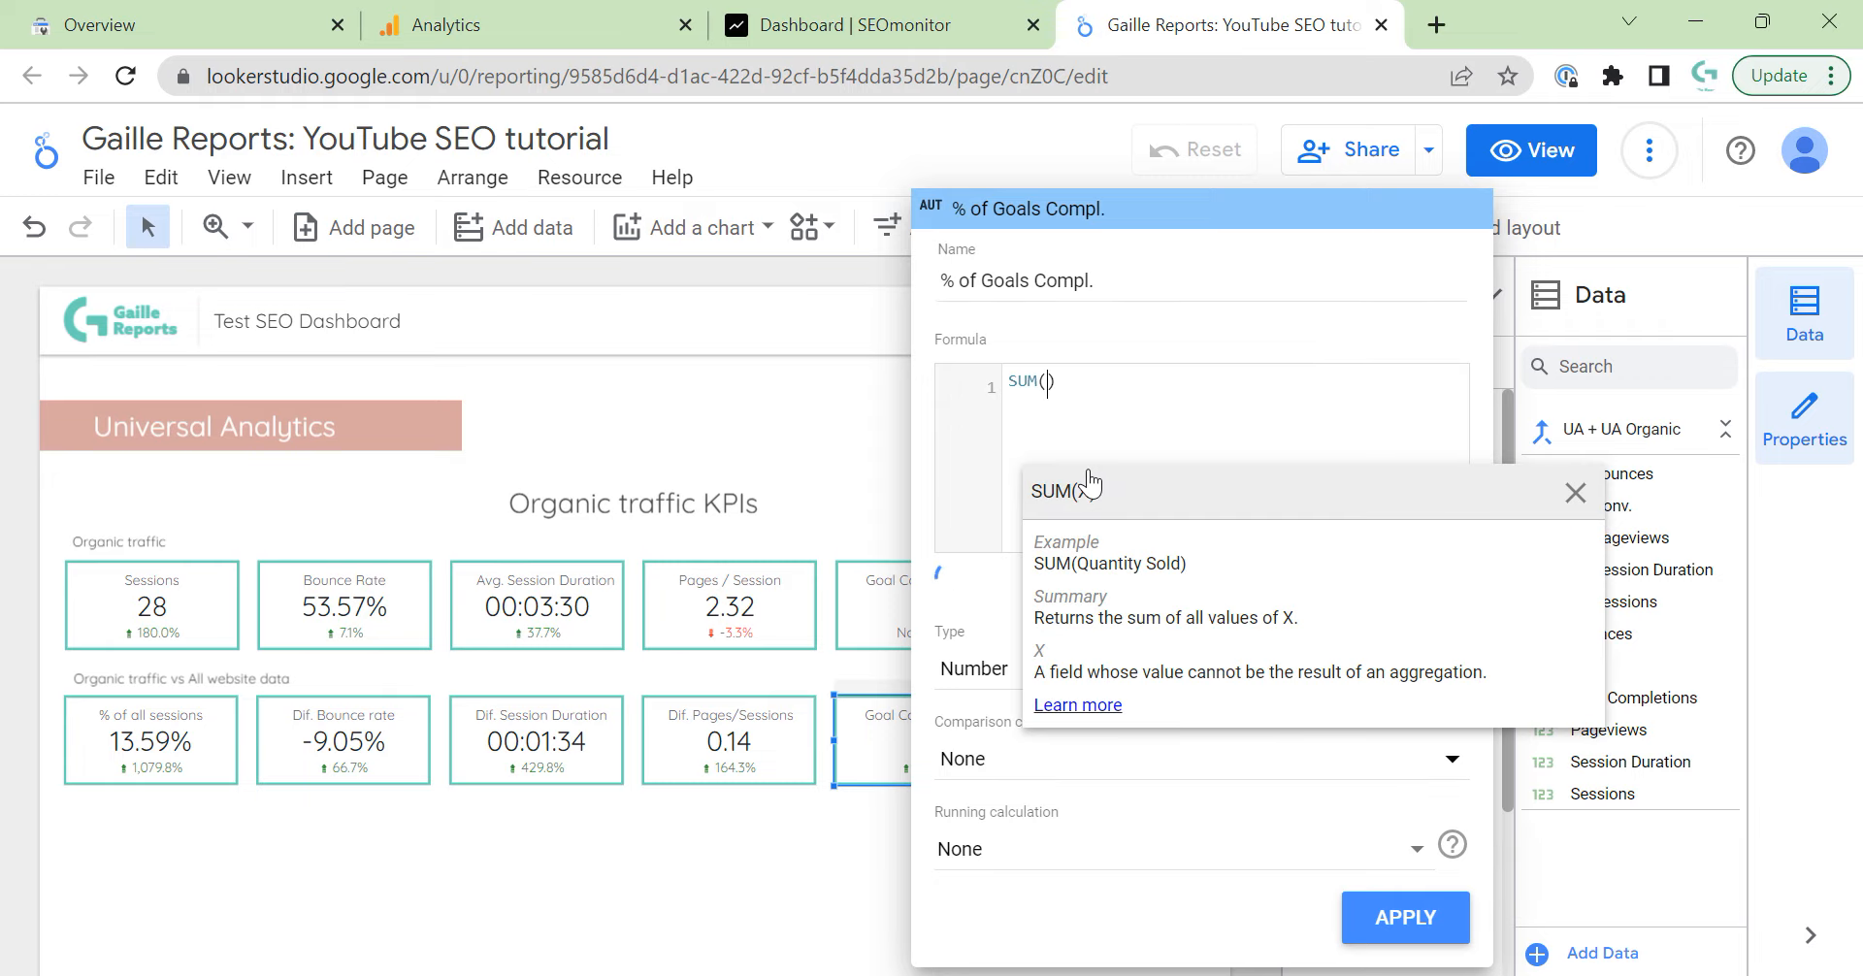
type("goal")
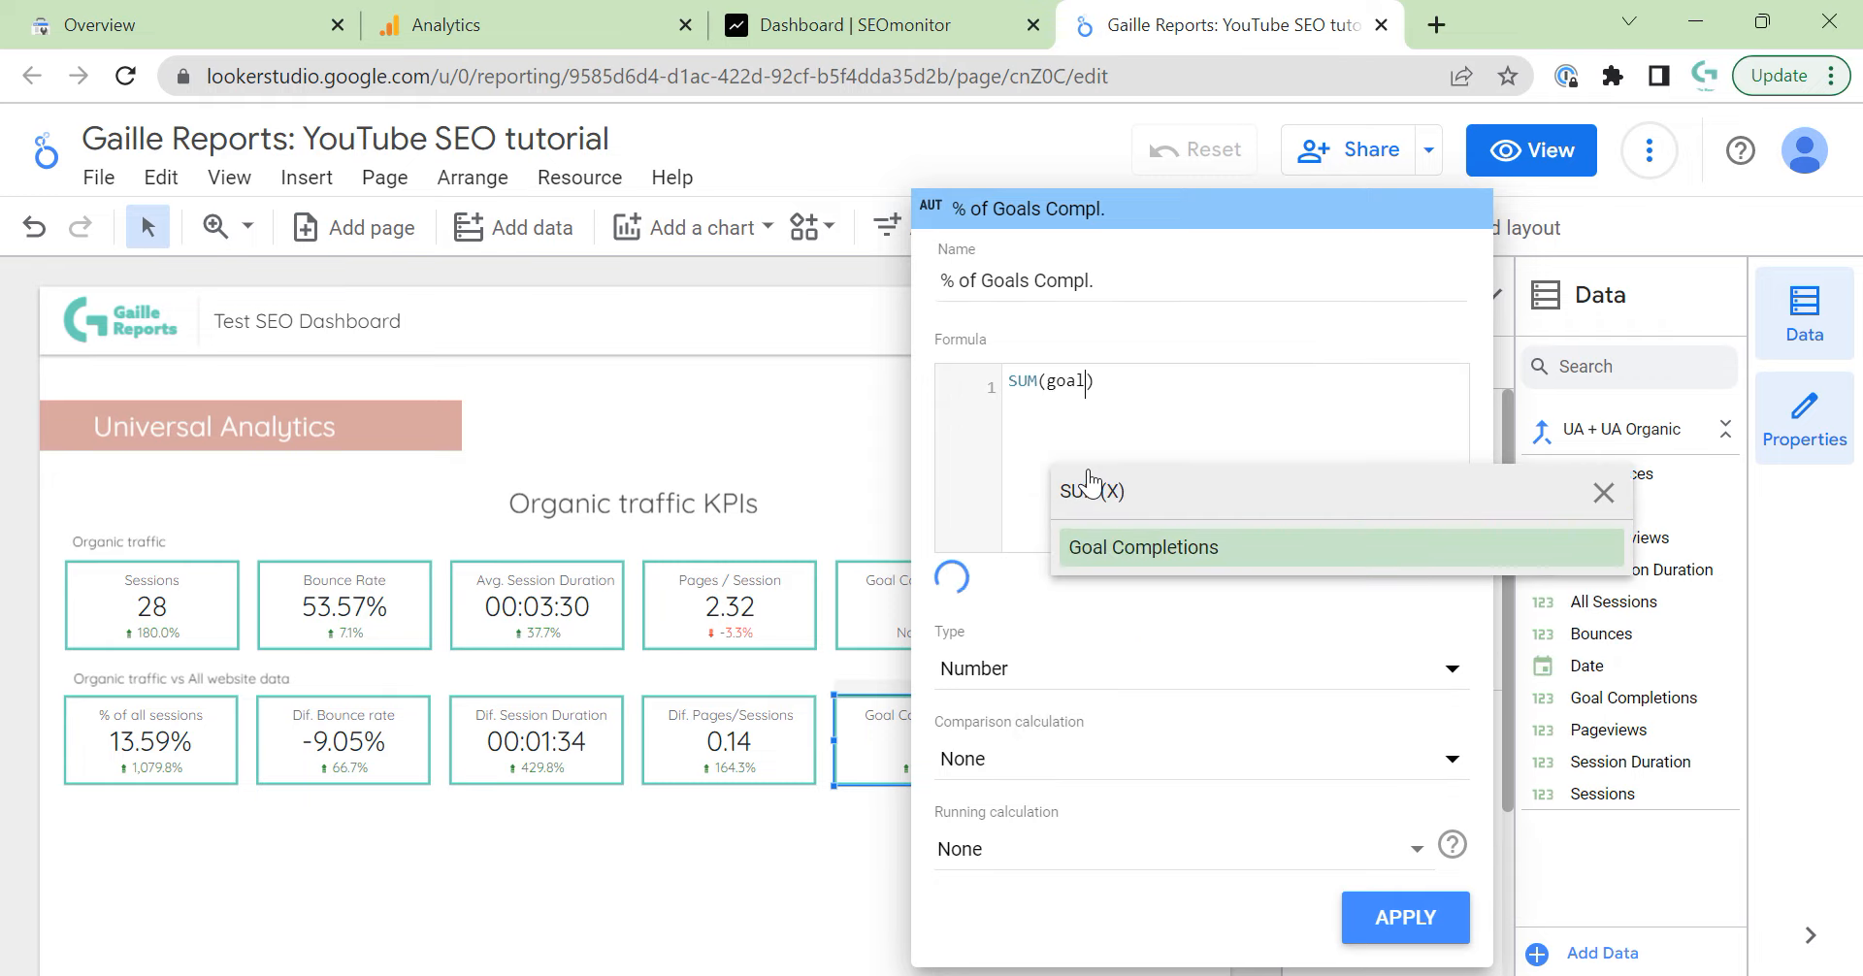
left_click(1123, 546)
left_click(1283, 386)
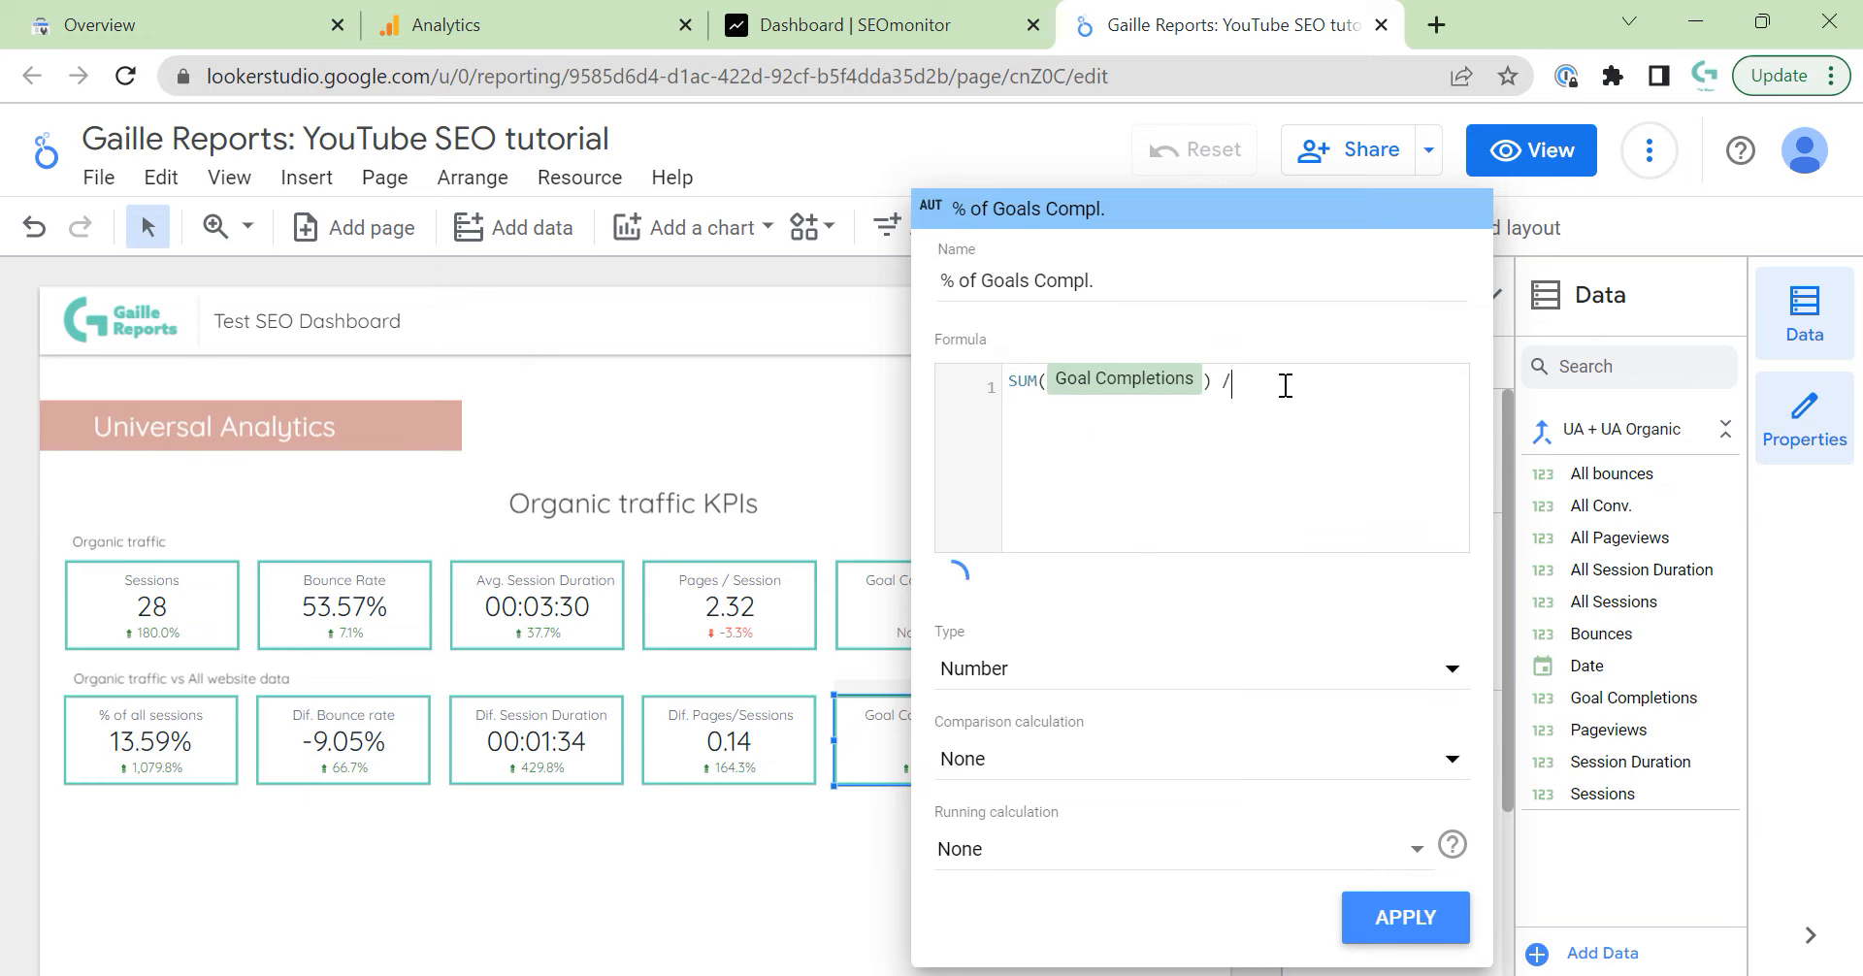
type("/ sum(all")
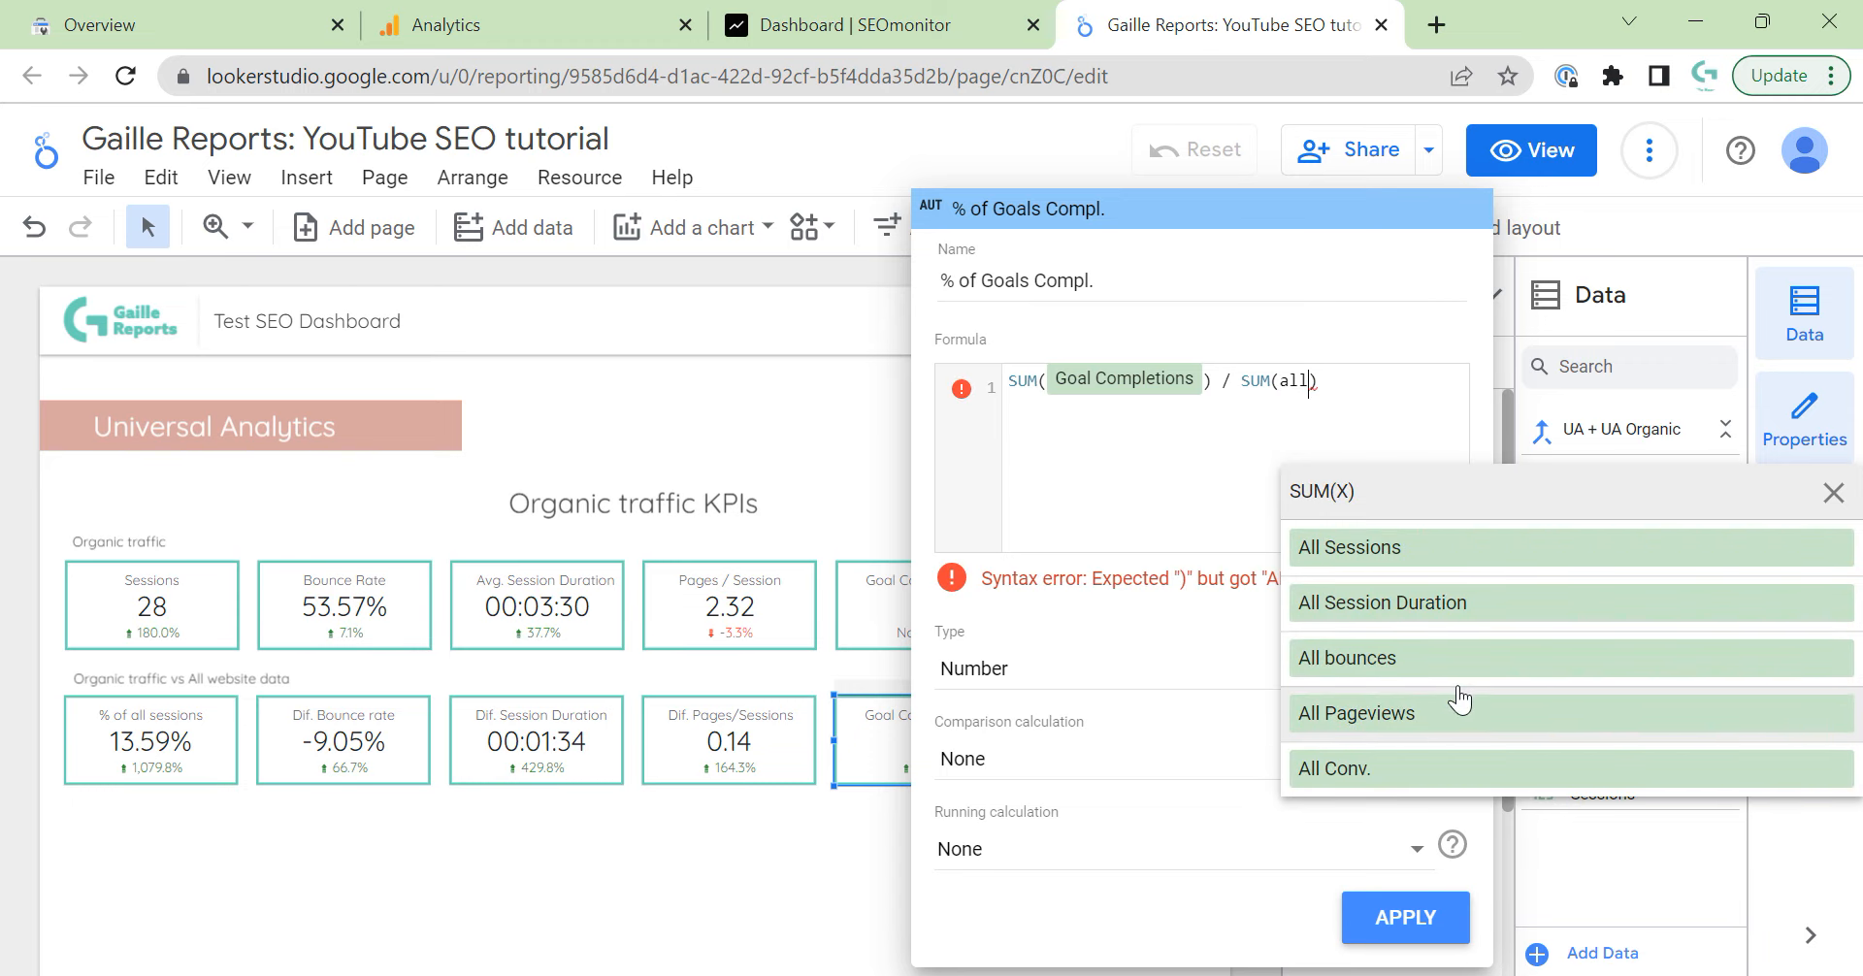
type("g")
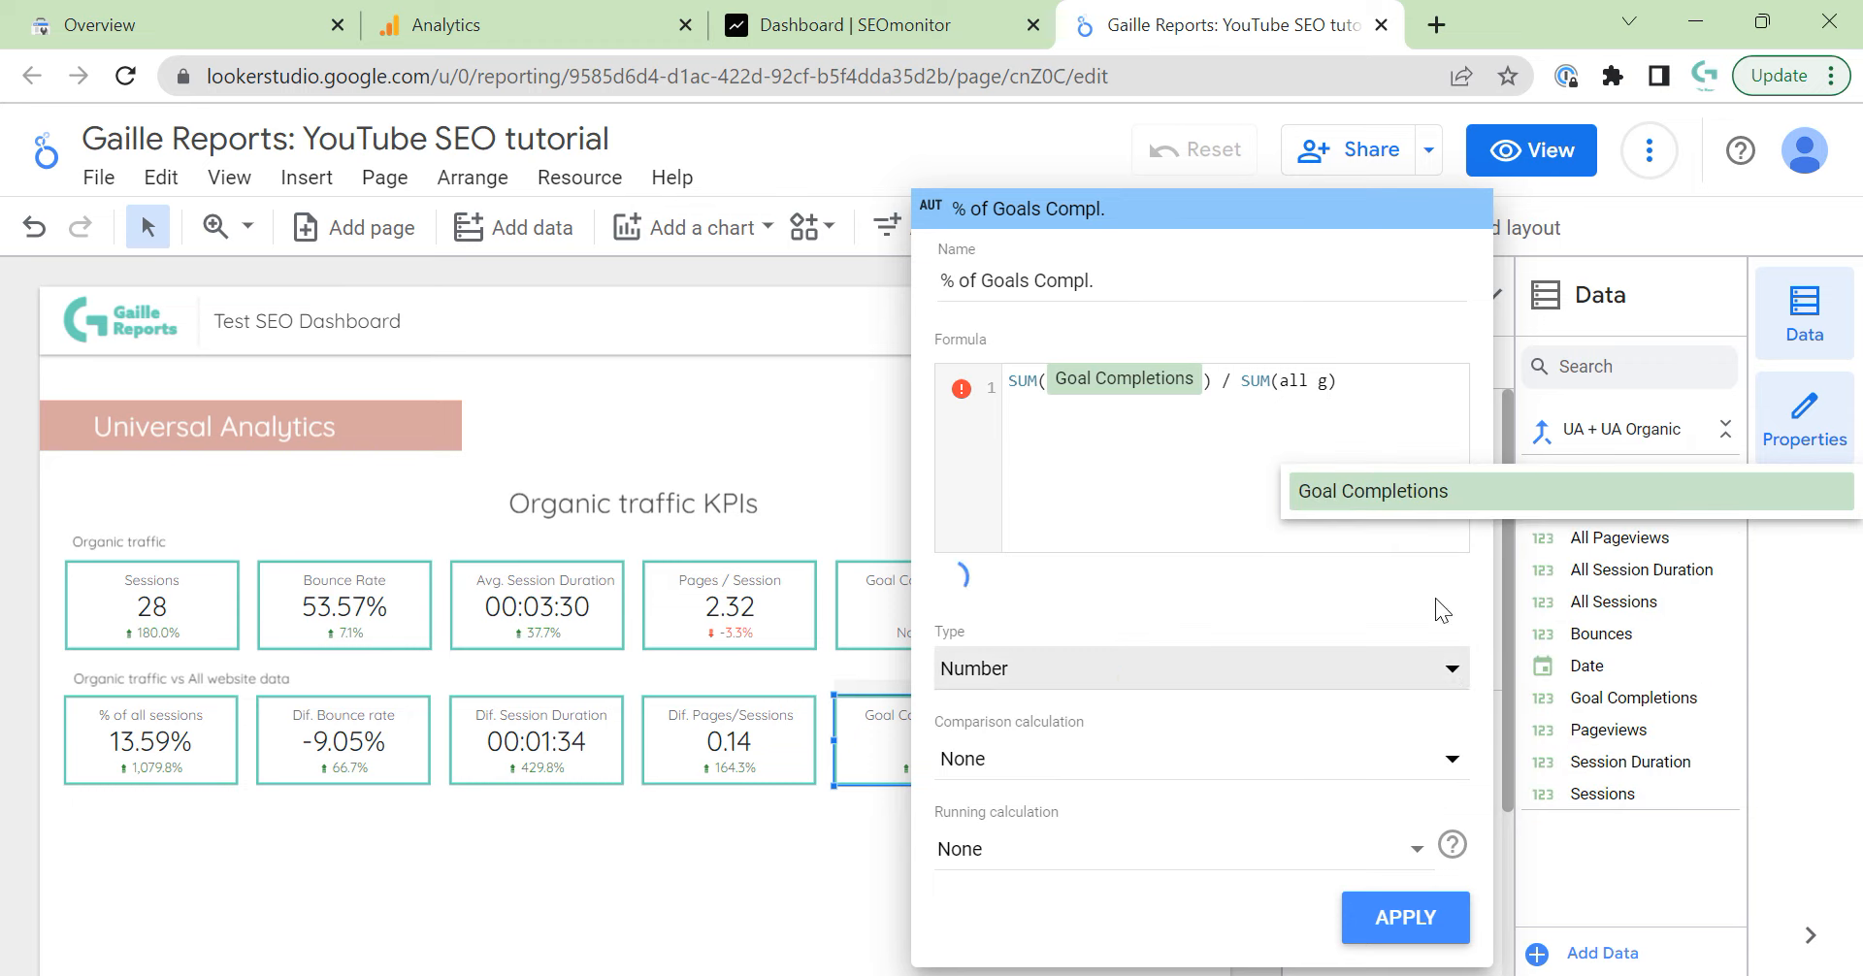
key("BackSpace")
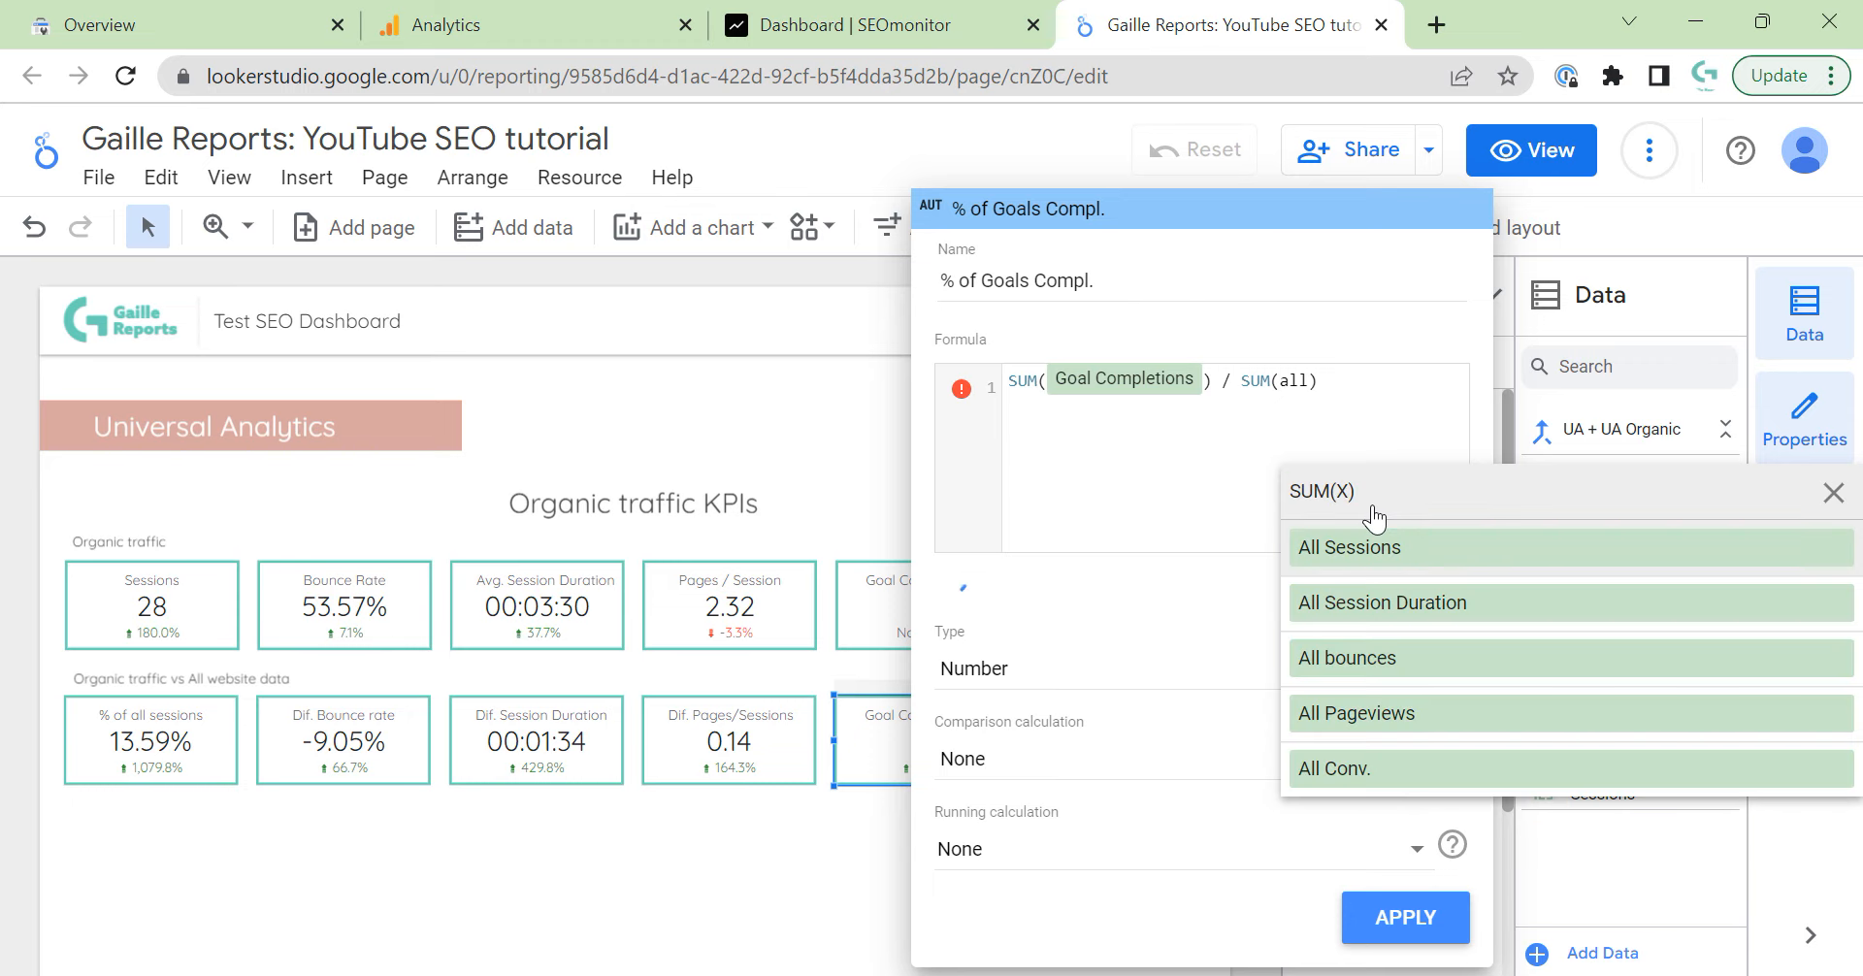
left_click(1412, 769)
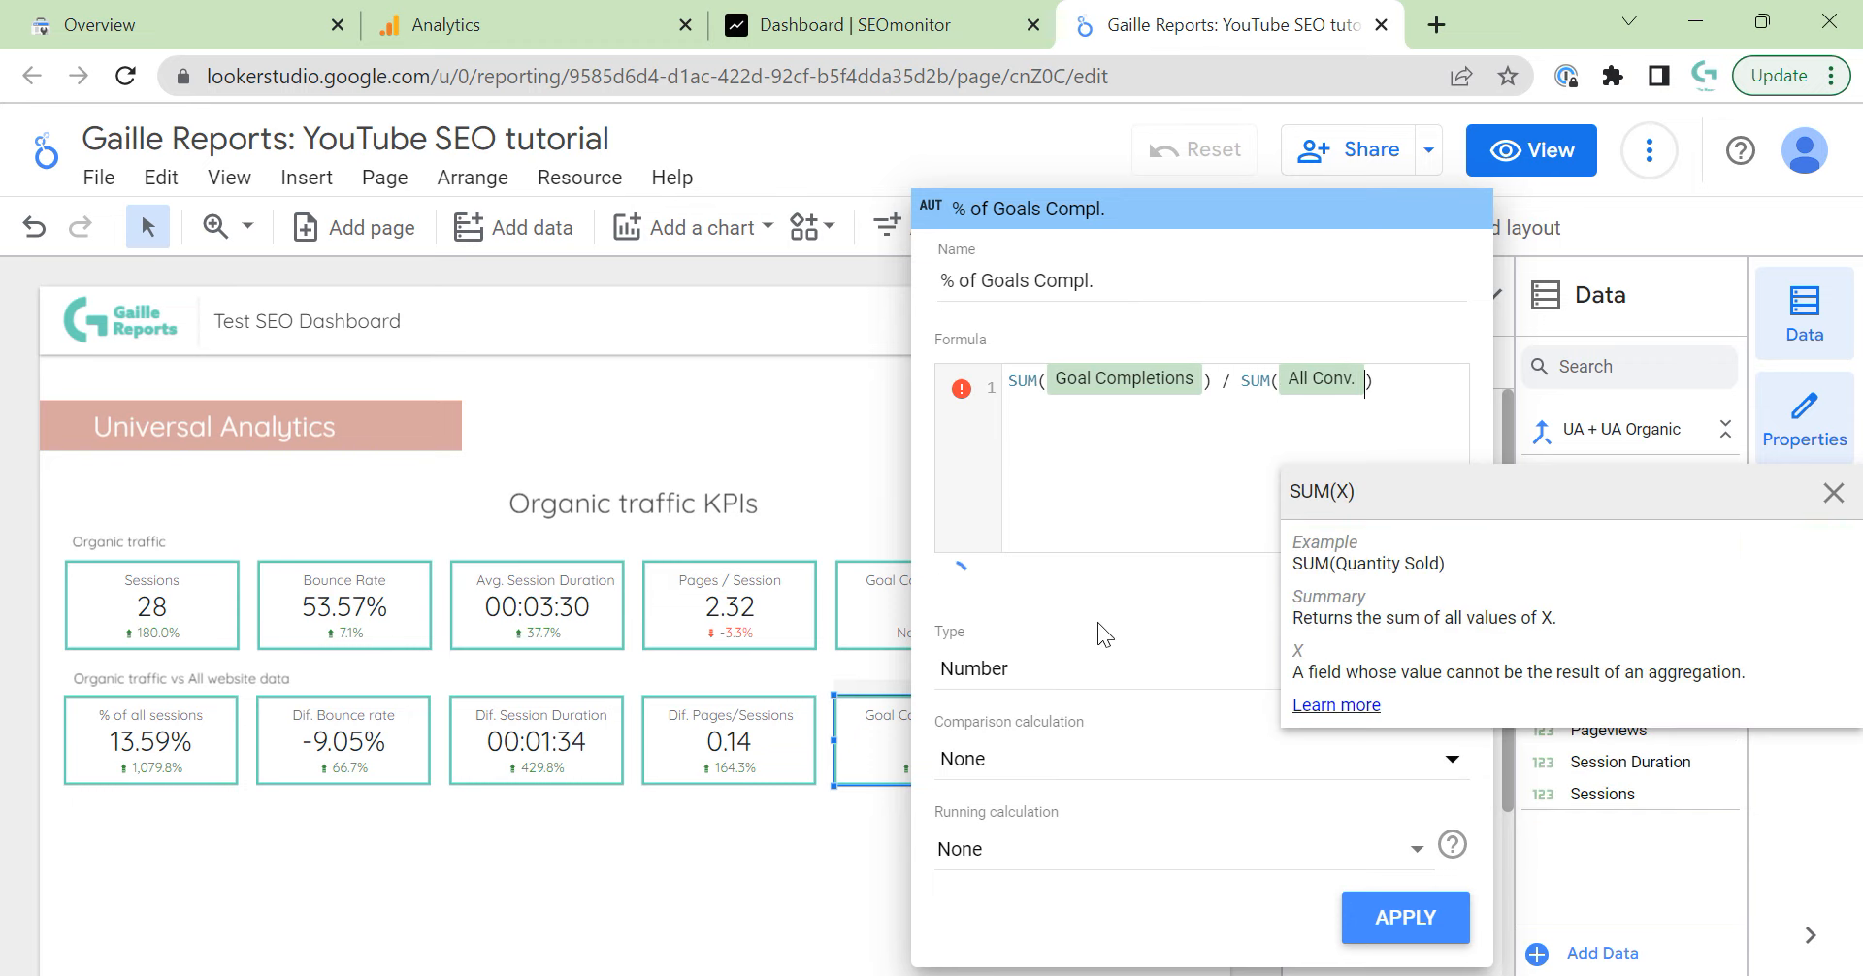
Set the % of Goals Compl. field's type to Percent, apply it and close the field editor.
left_click(1081, 669)
mouse_move(1097, 696)
left_click(623, 742)
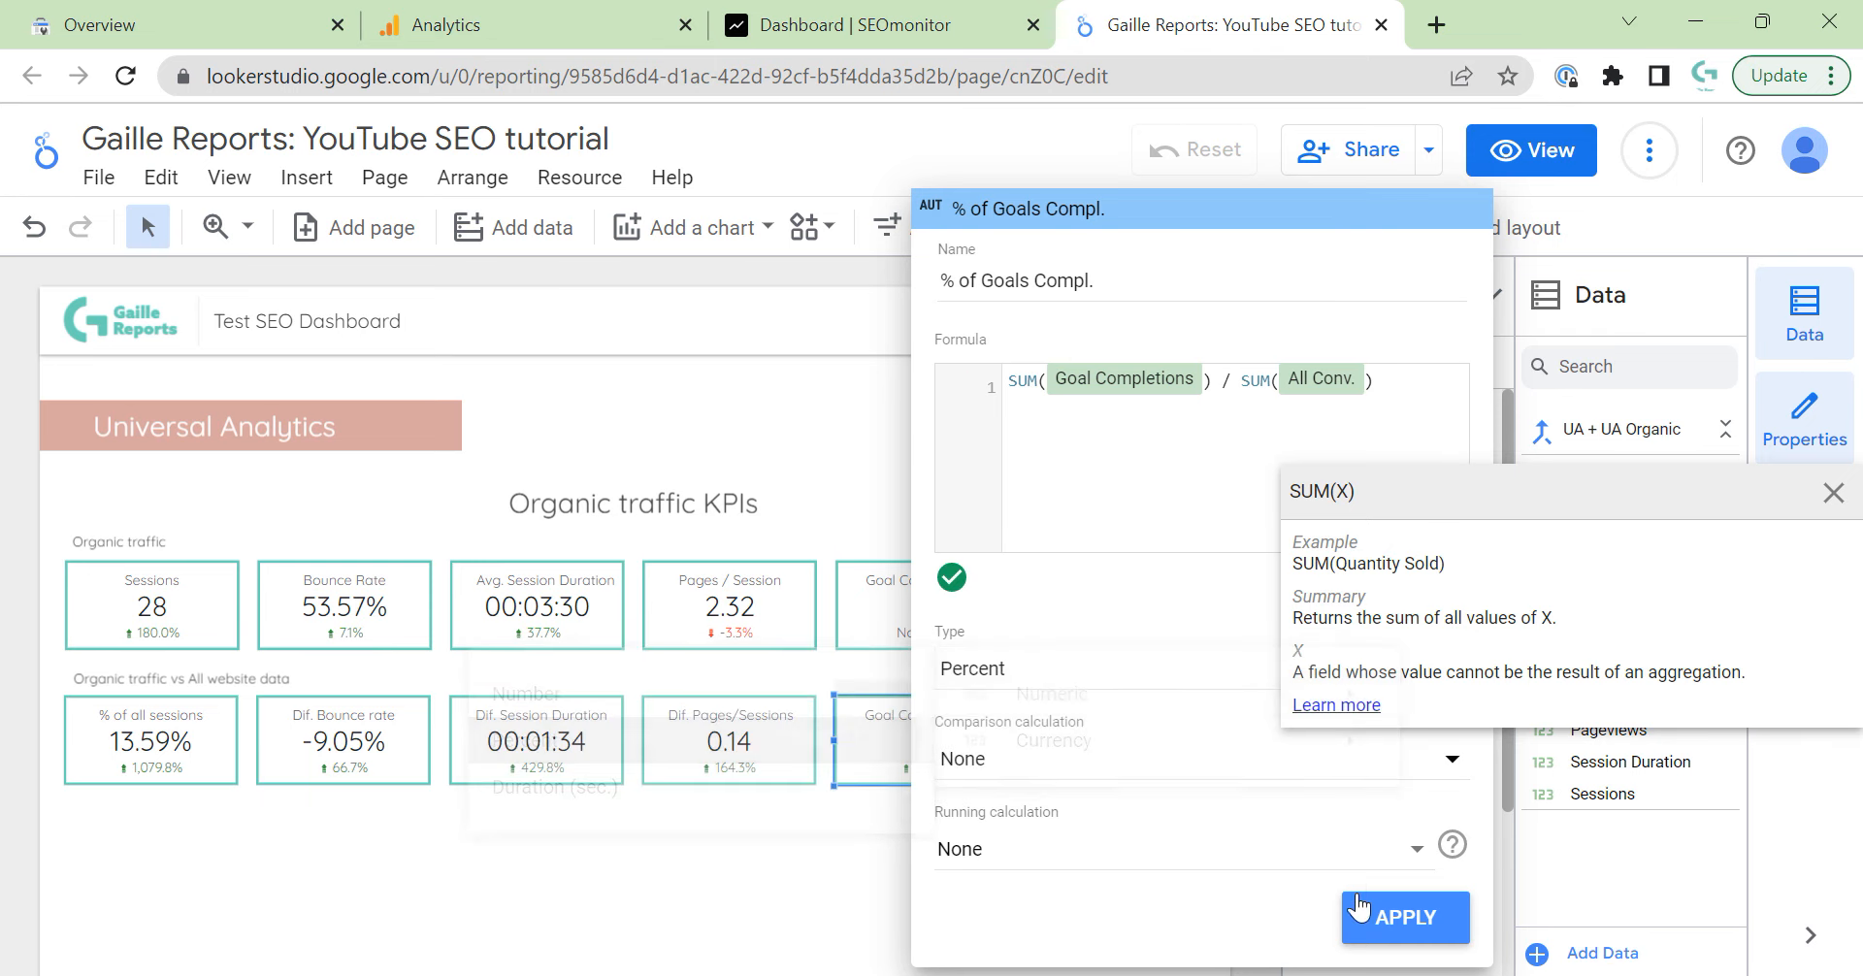
left_click(1351, 927)
left_click(771, 925)
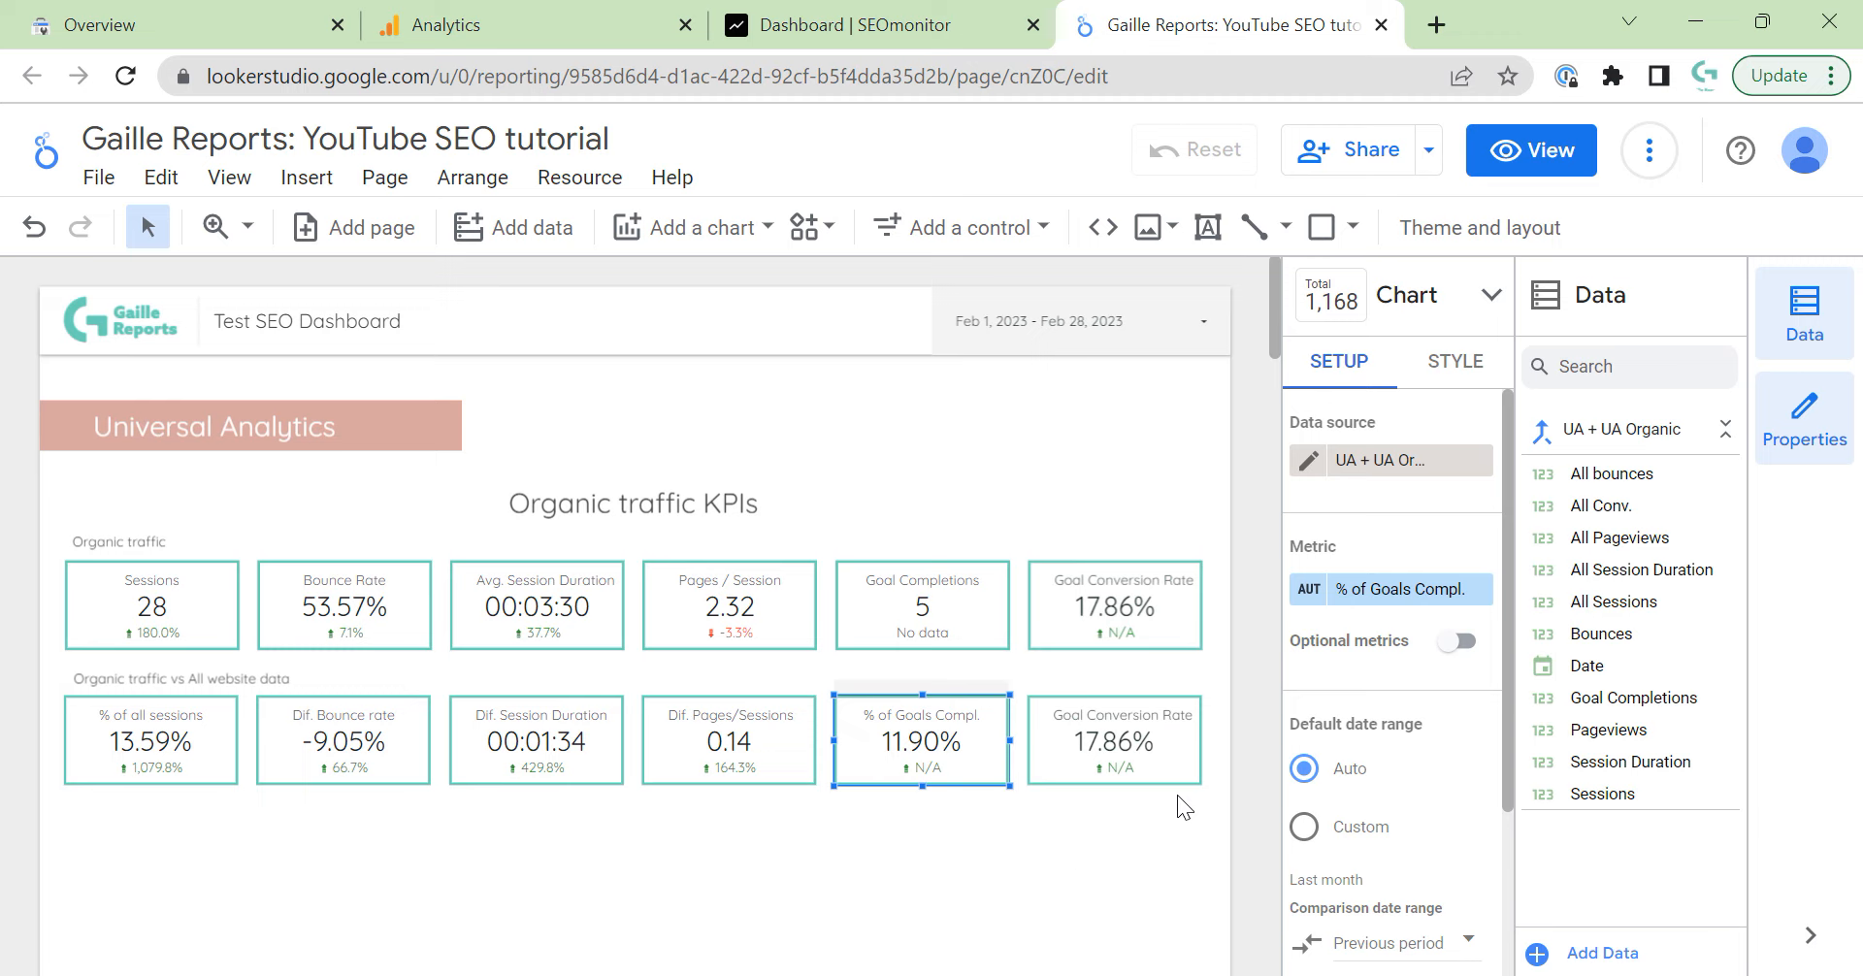
Switch the second-row Goal Conversion Rate scorecard's data source to the UA + UA Organic blend.
left_click(1191, 716)
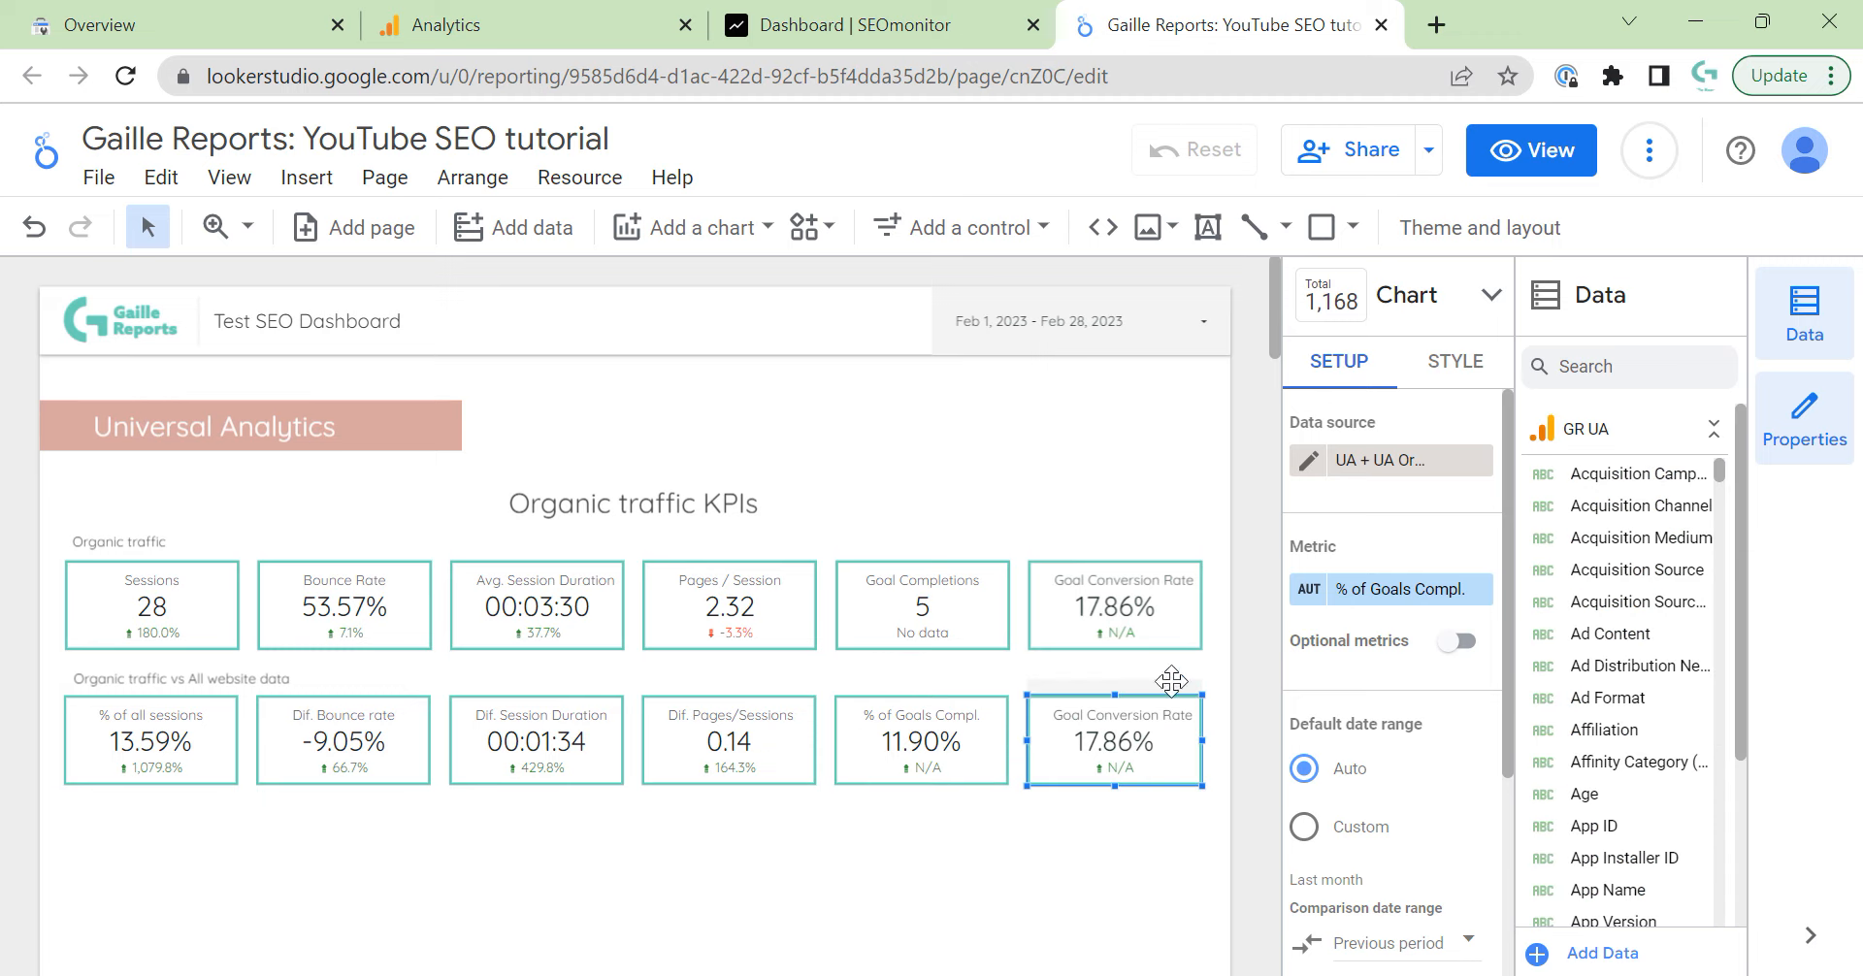
left_click(1391, 465)
left_click(1389, 768)
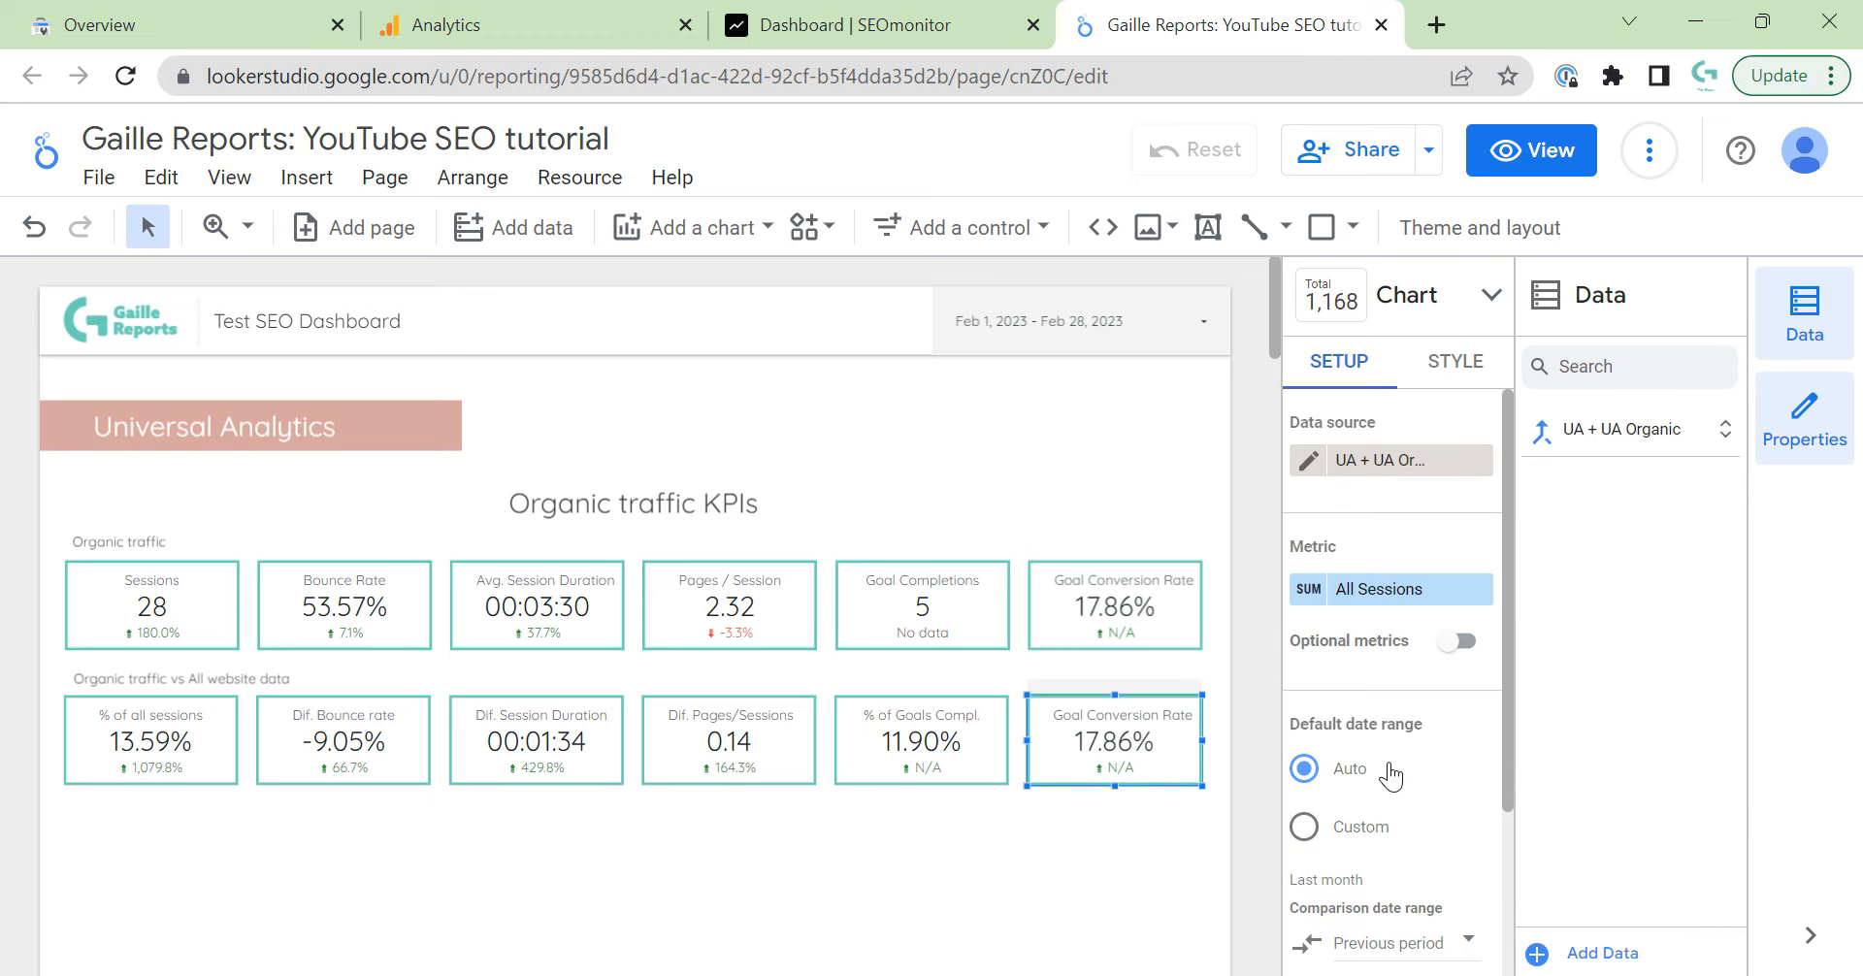
Create a new calculated field named "Dif. Conv. rate" to replace the All Sessions metric of the last second-row scorecard.
left_click(1343, 582)
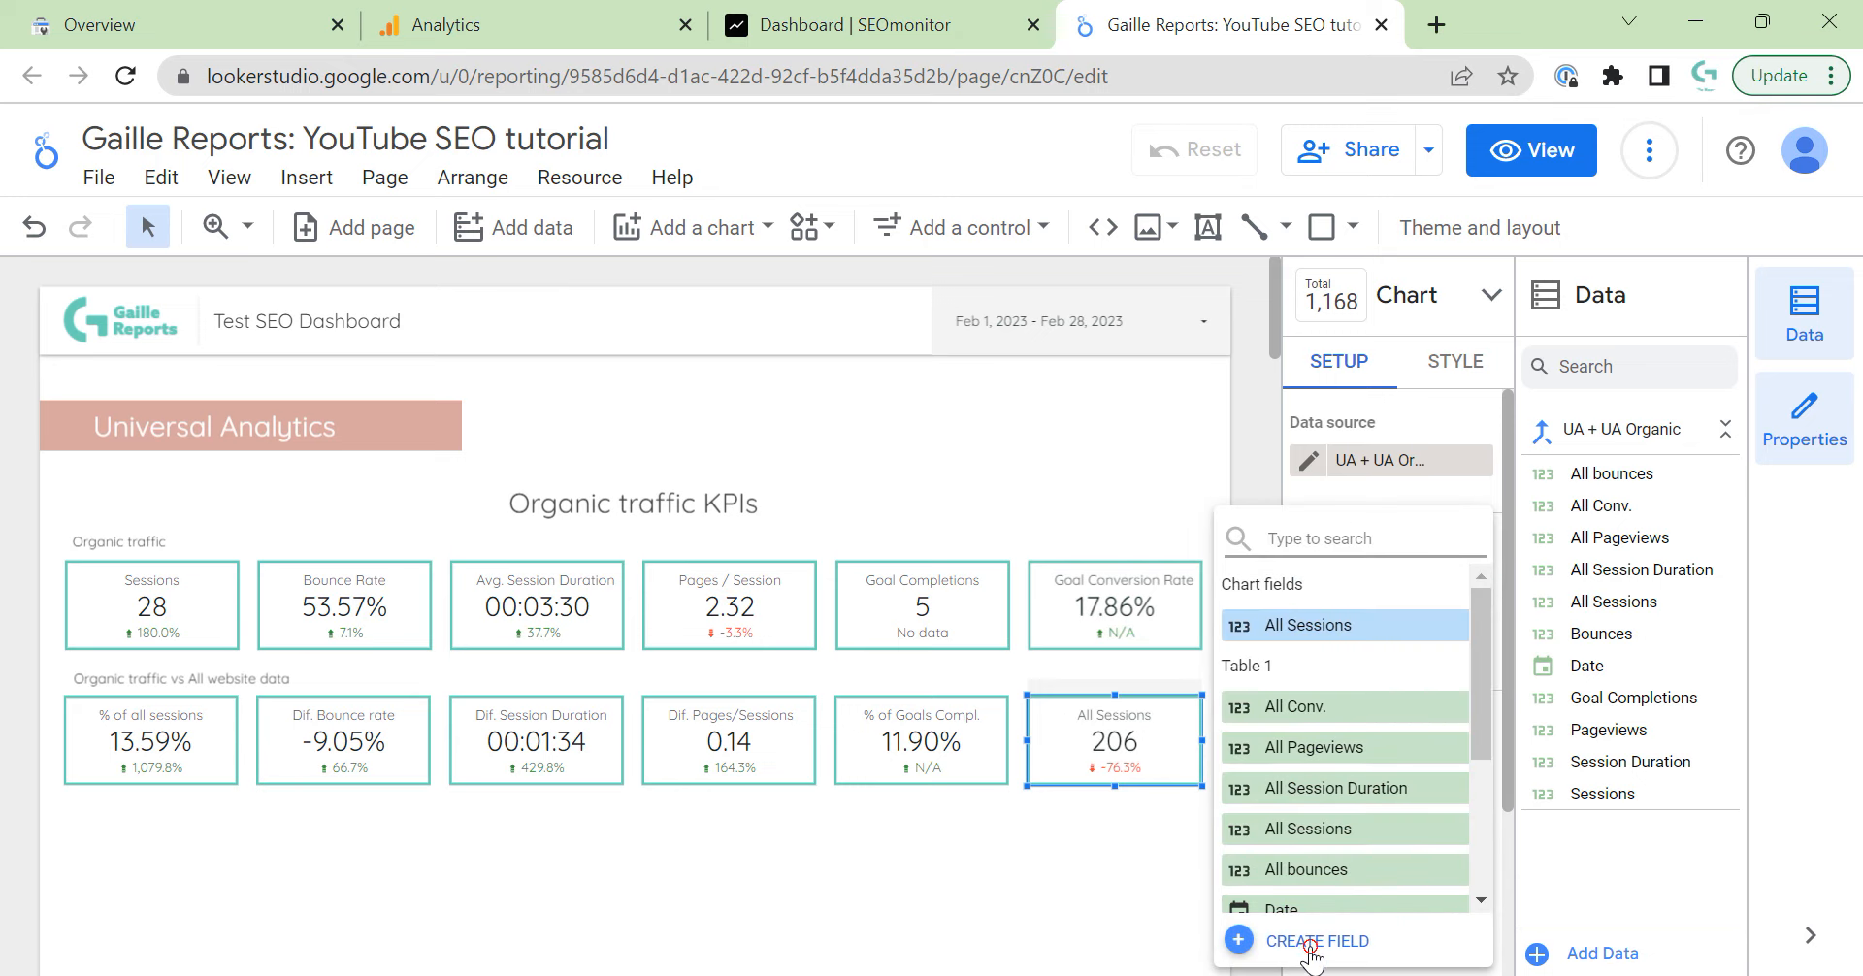
left_click(1311, 944)
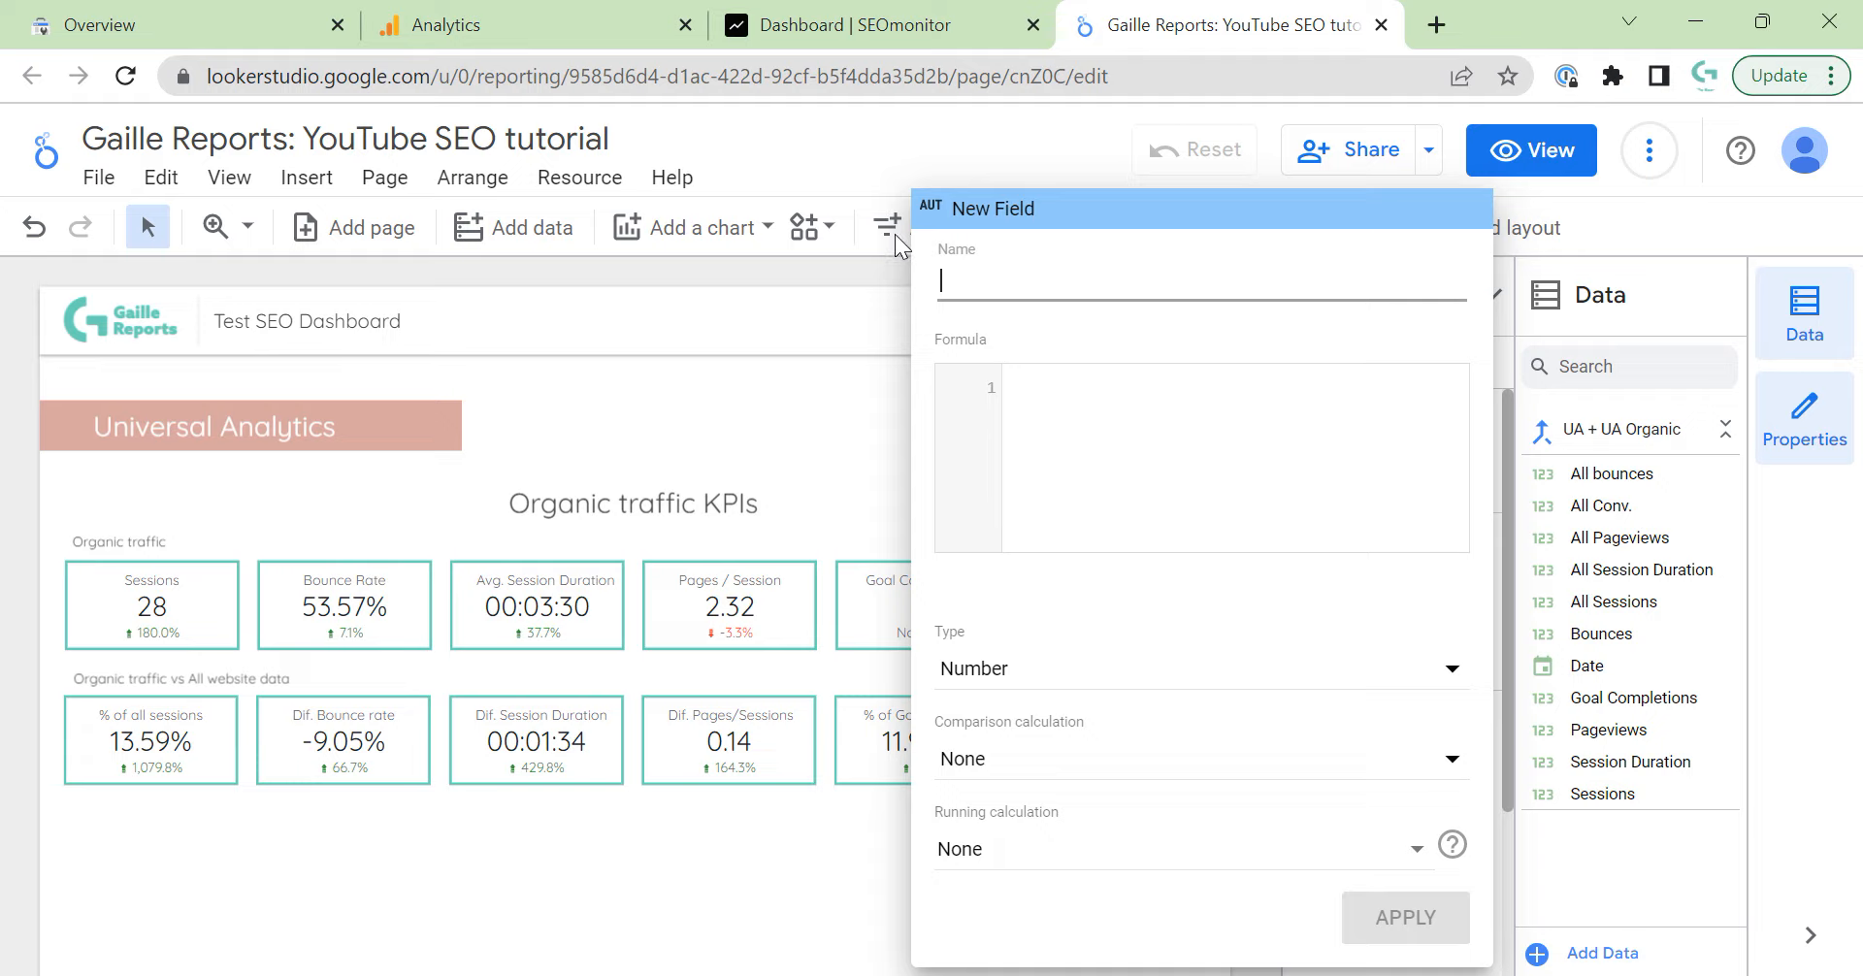
type("%")
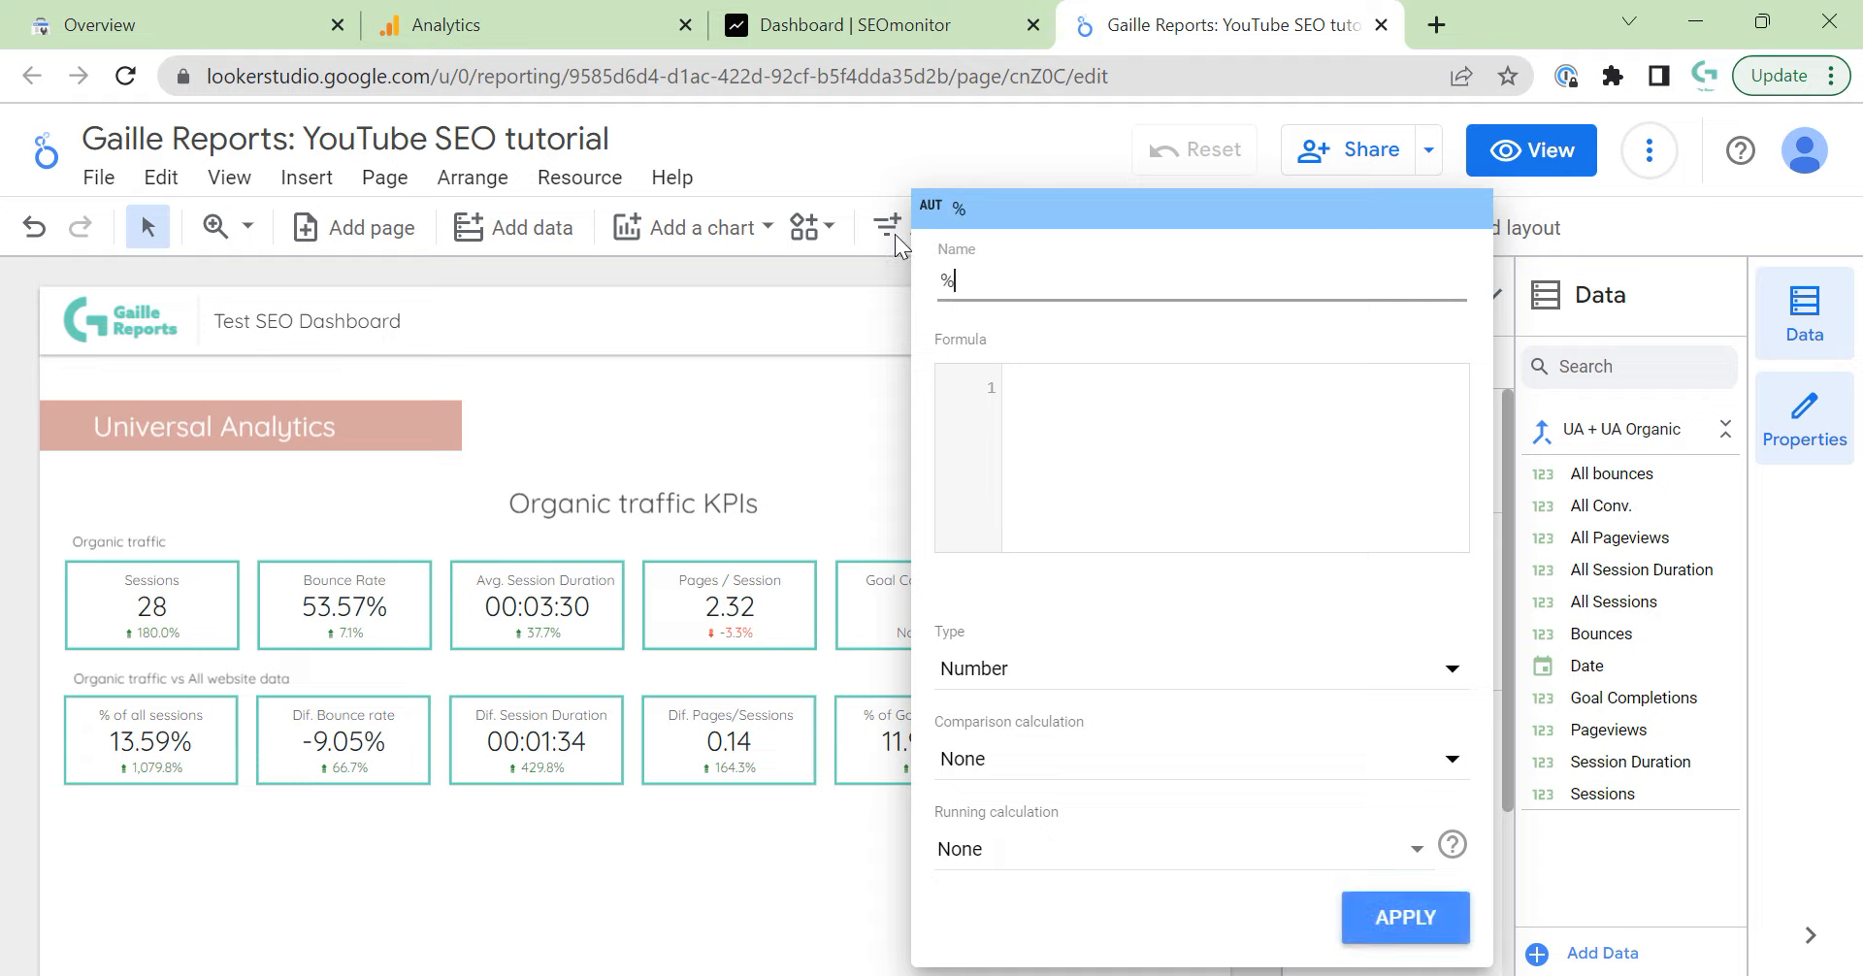
key("BackSpace")
type("Dif. Conv. rate")
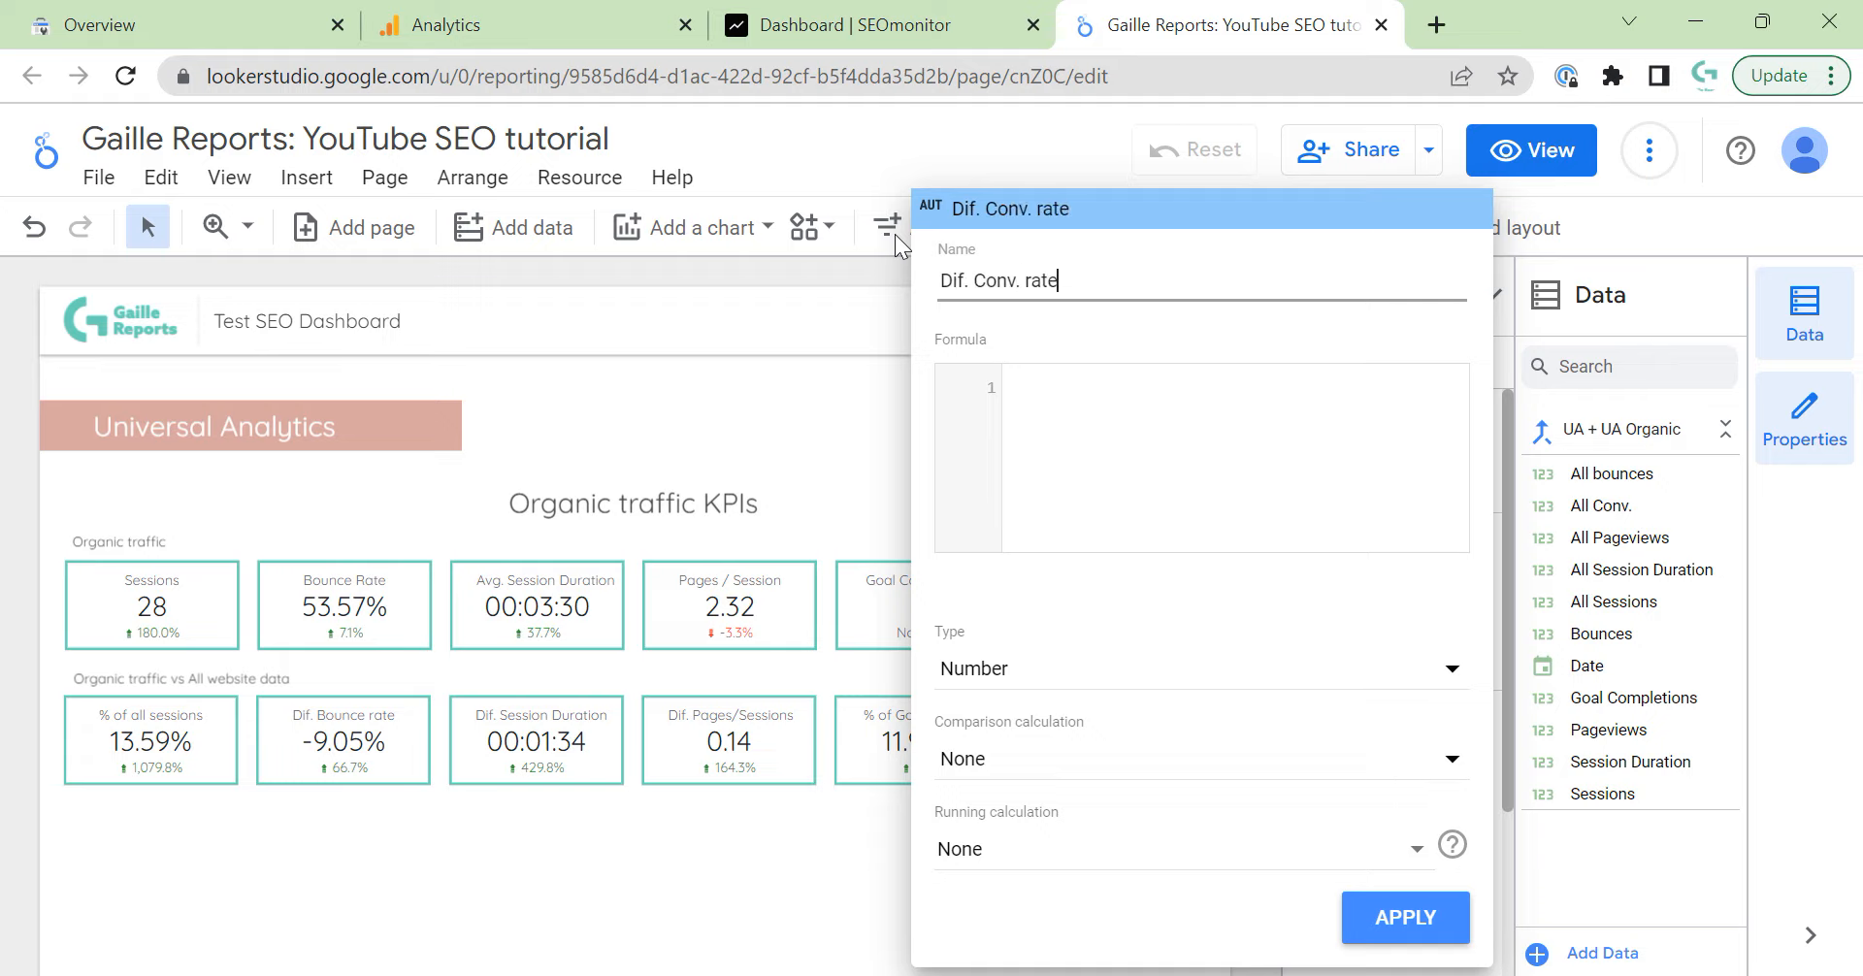
left_click(1183, 399)
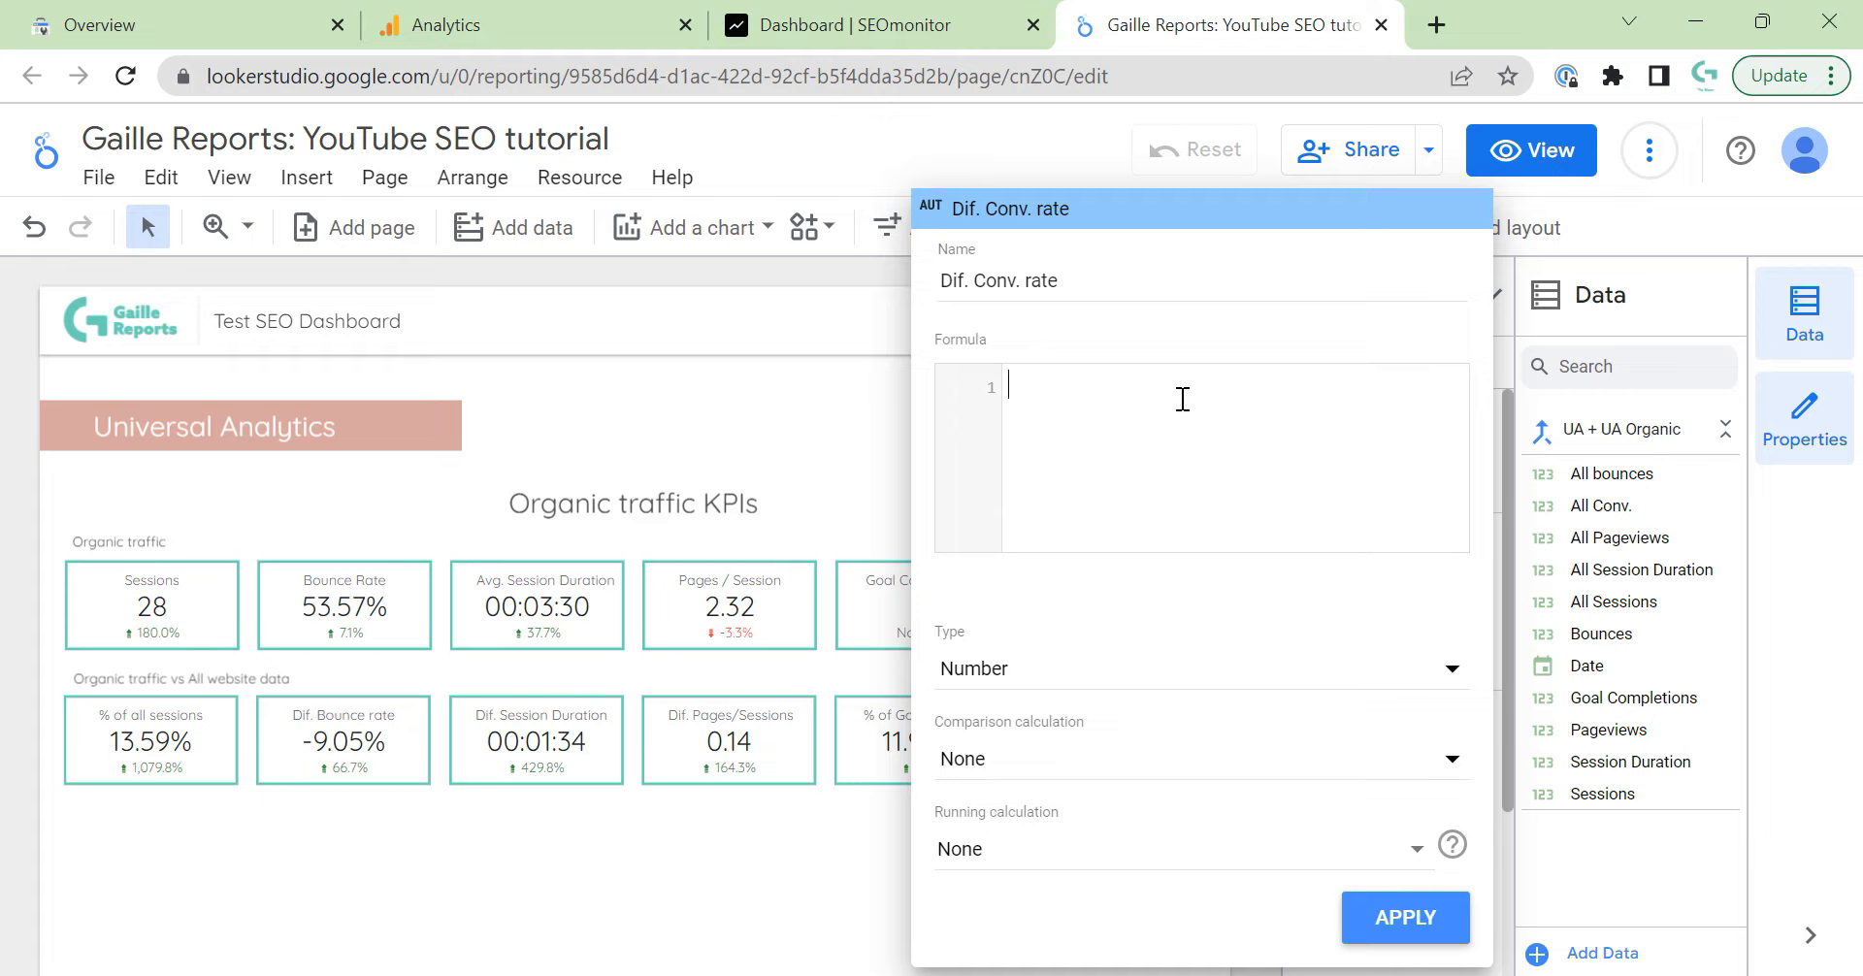
Write the all-website conversion rate in the Dif. Conv. rate formula as SUM(All Conv.) / SUM(All Sessions).
type("sum(goal")
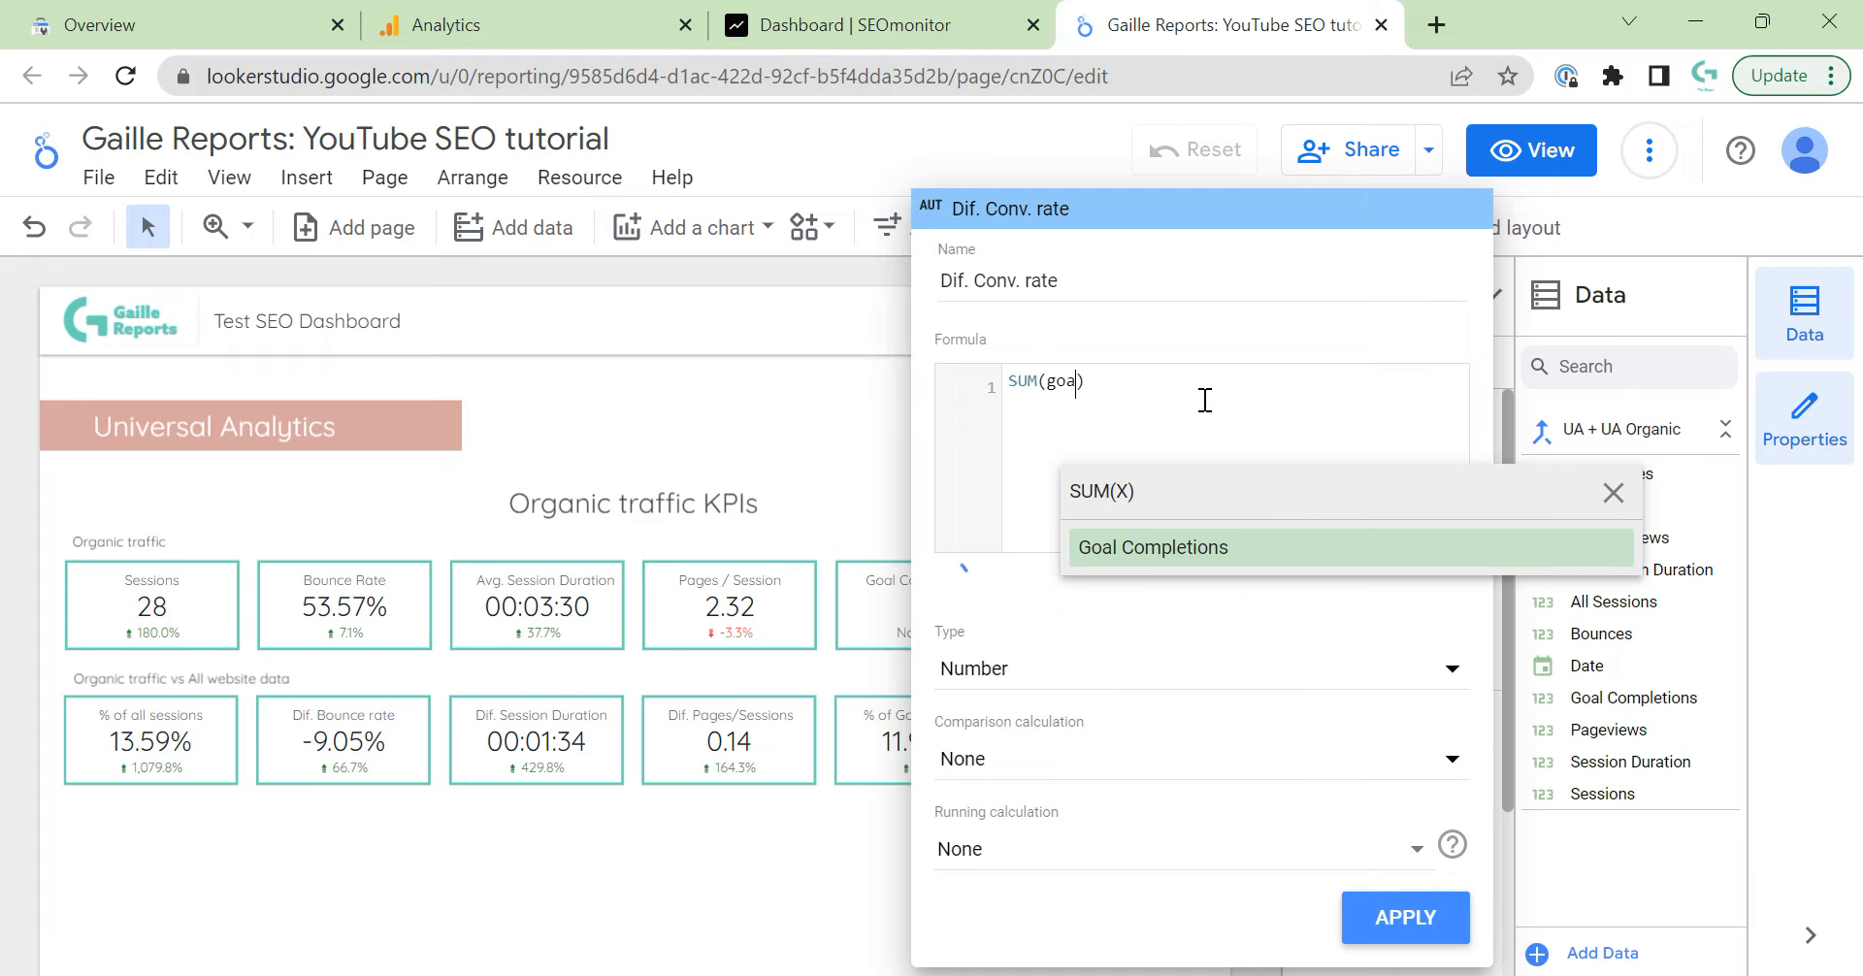
key("BackSpace")
key("BackSpace")
key("BackSpace")
type("all")
left_click(1168, 771)
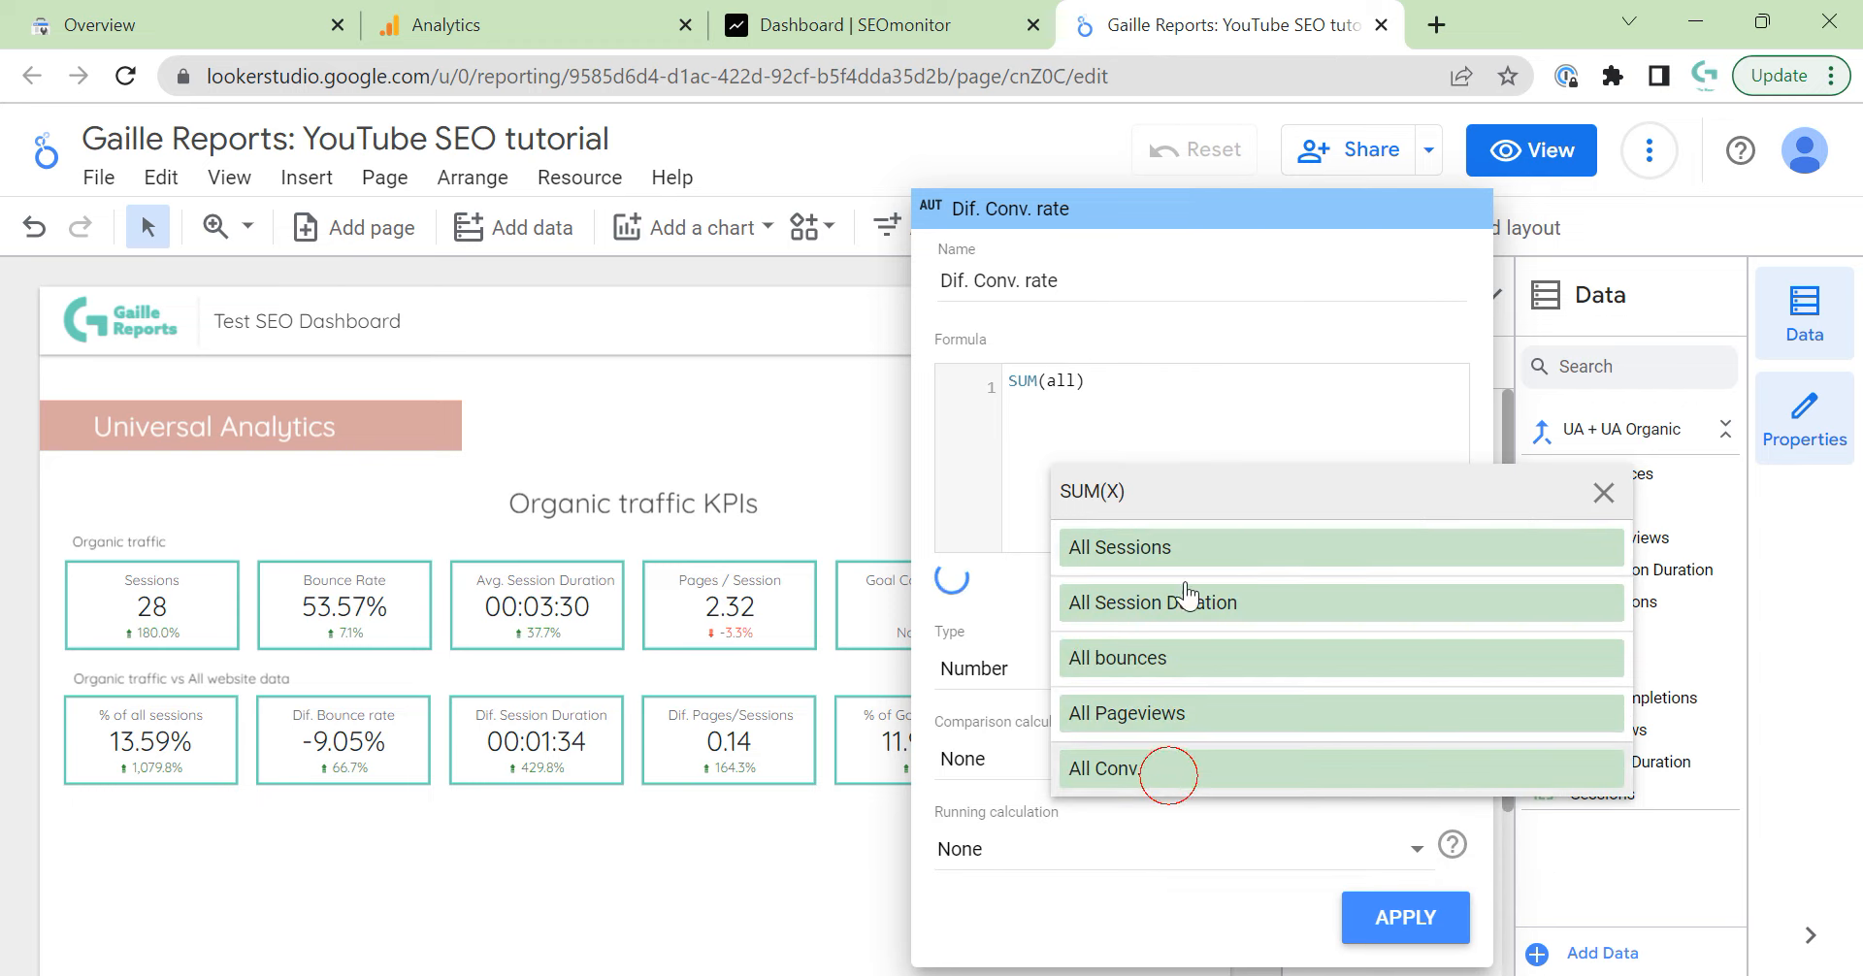
type("/ sum(all")
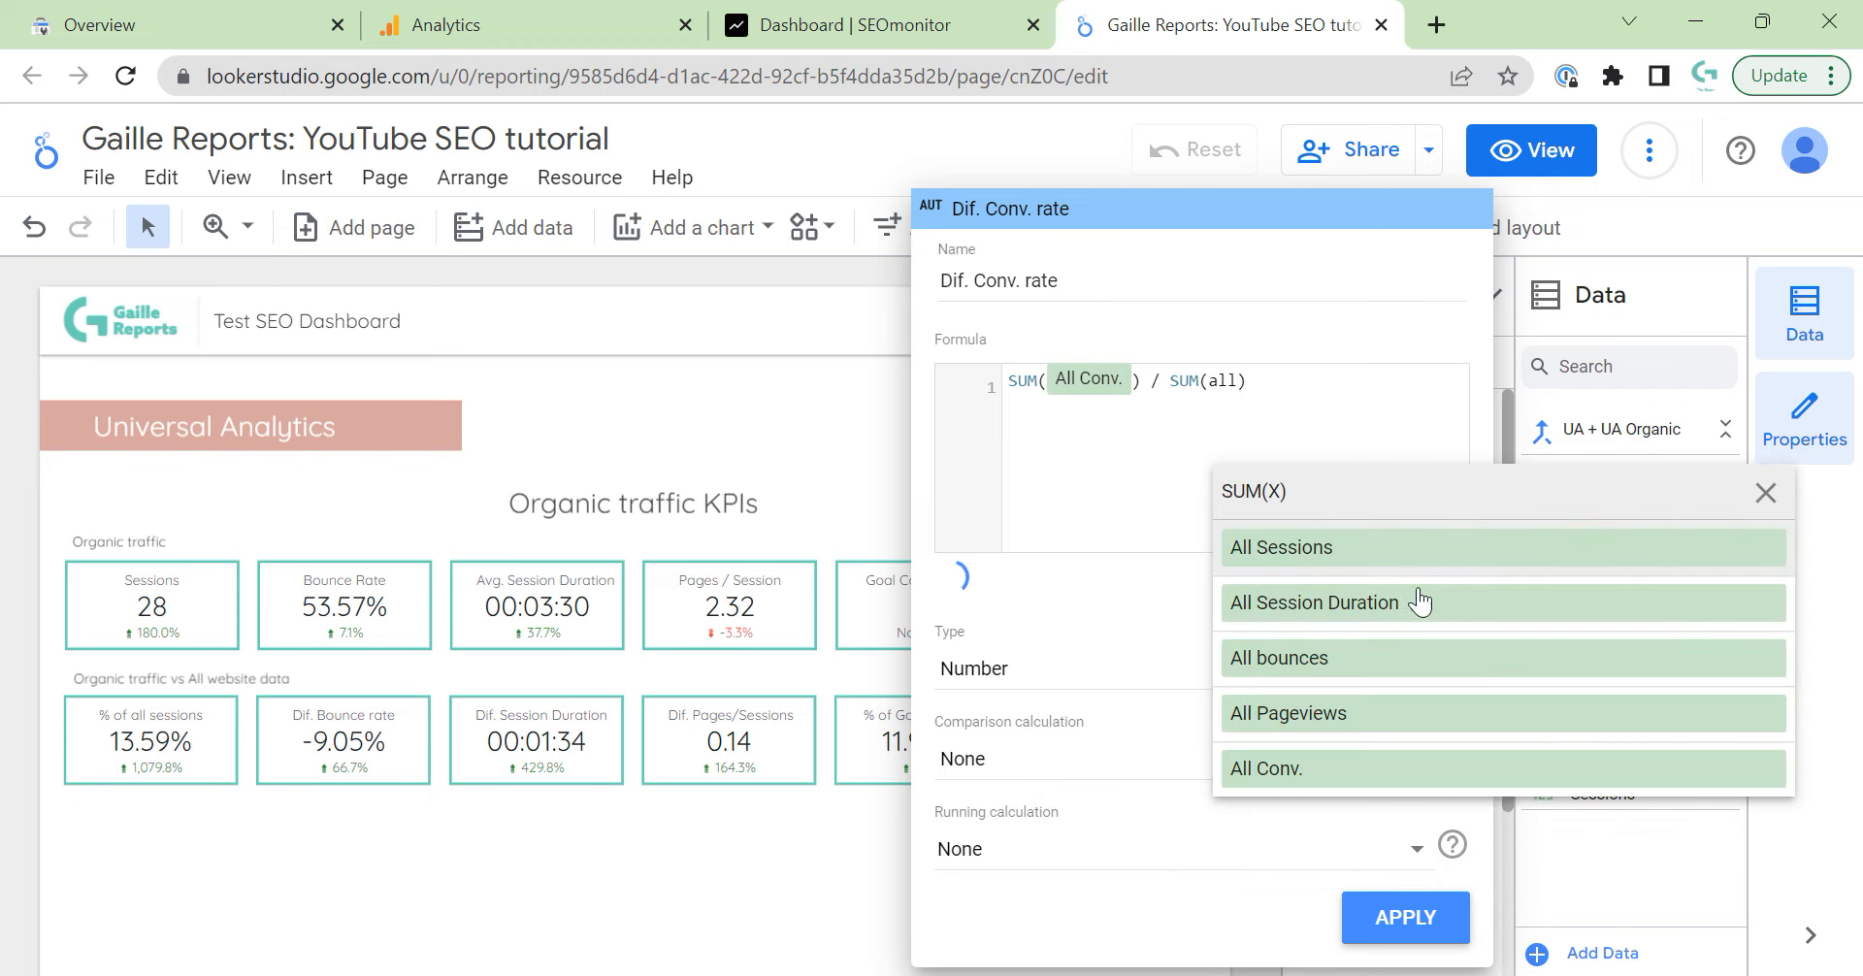
left_click(1310, 540)
left_click(1368, 400)
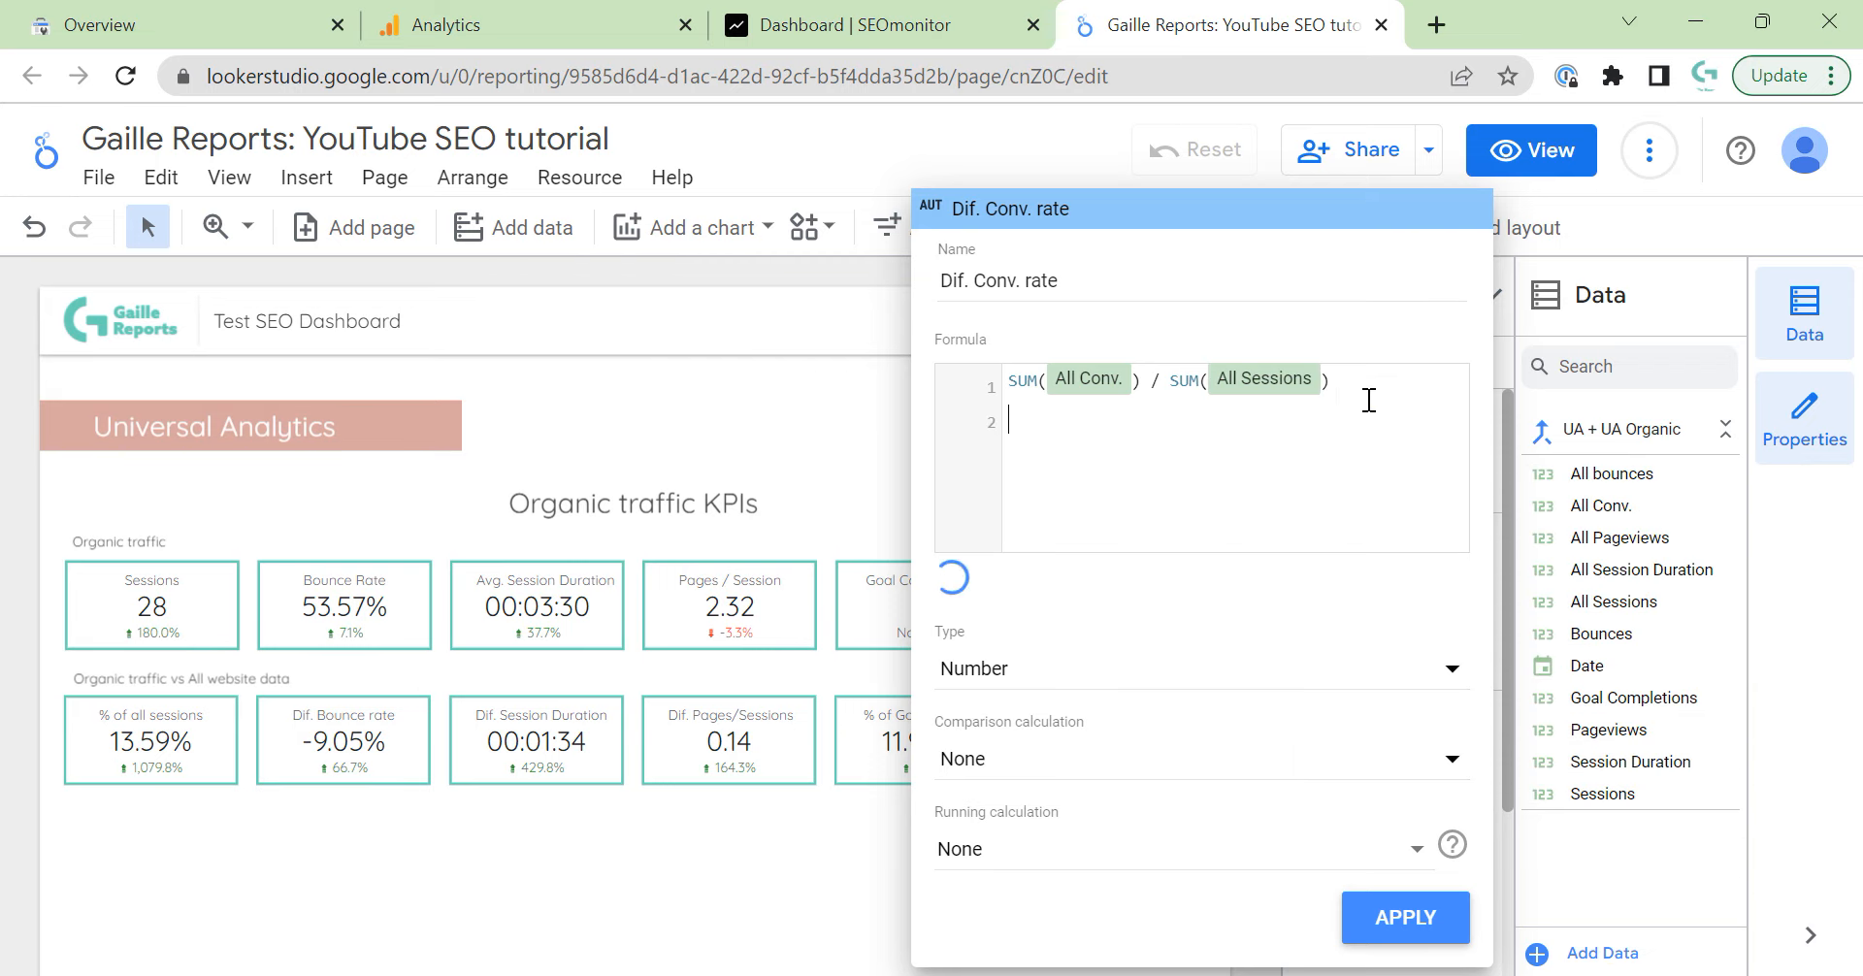
Insert SUM(Goal Completions) on a new first line above the all-website ratio in the formula.
key("Up")
key("Return")
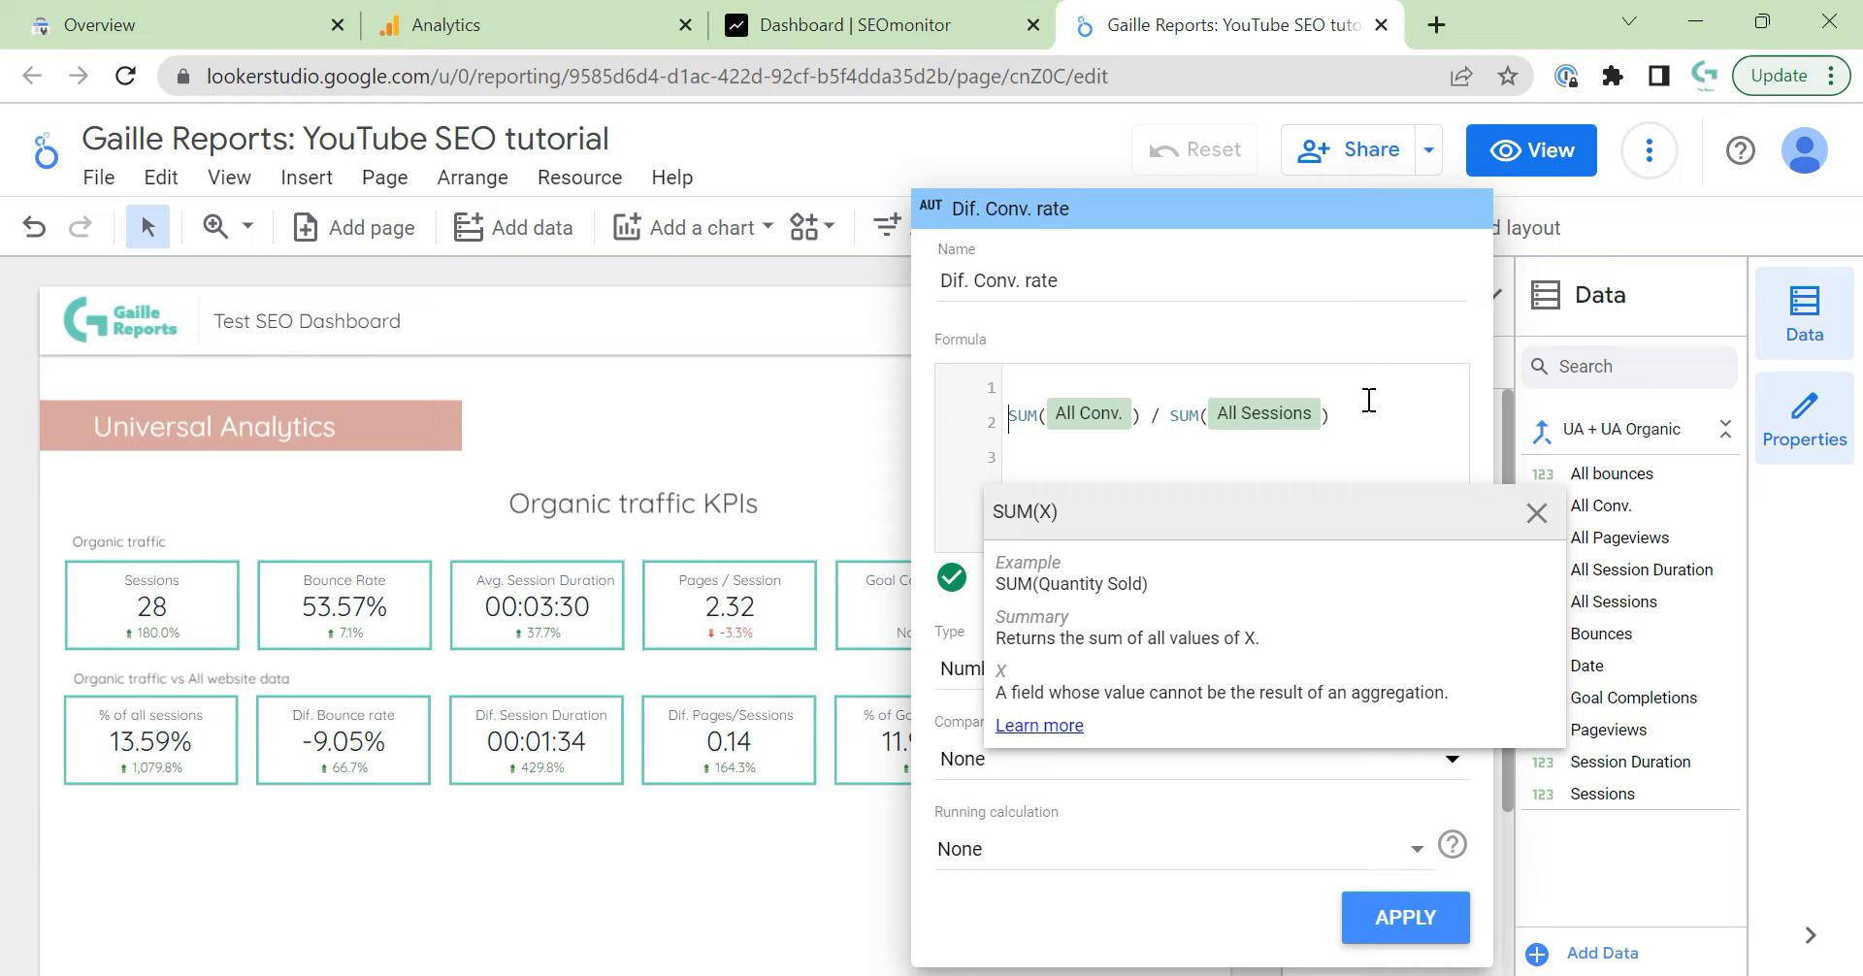
key("Up")
type("SUM(")
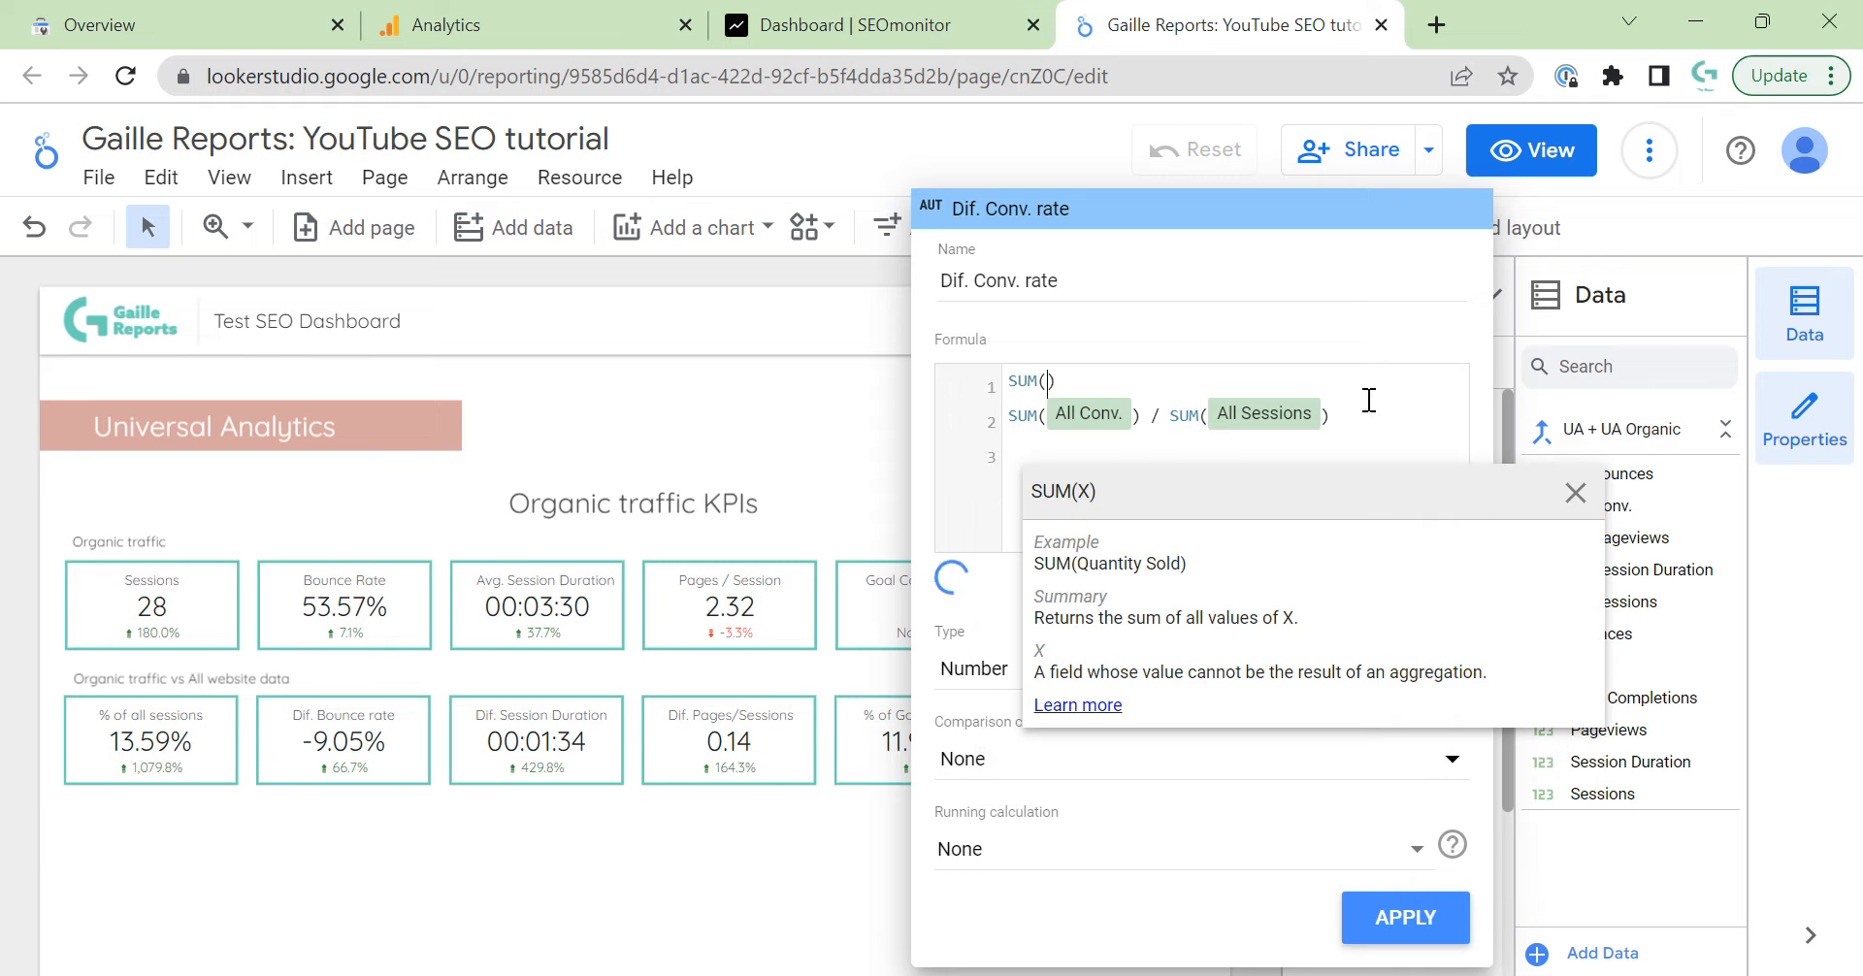
type("goal")
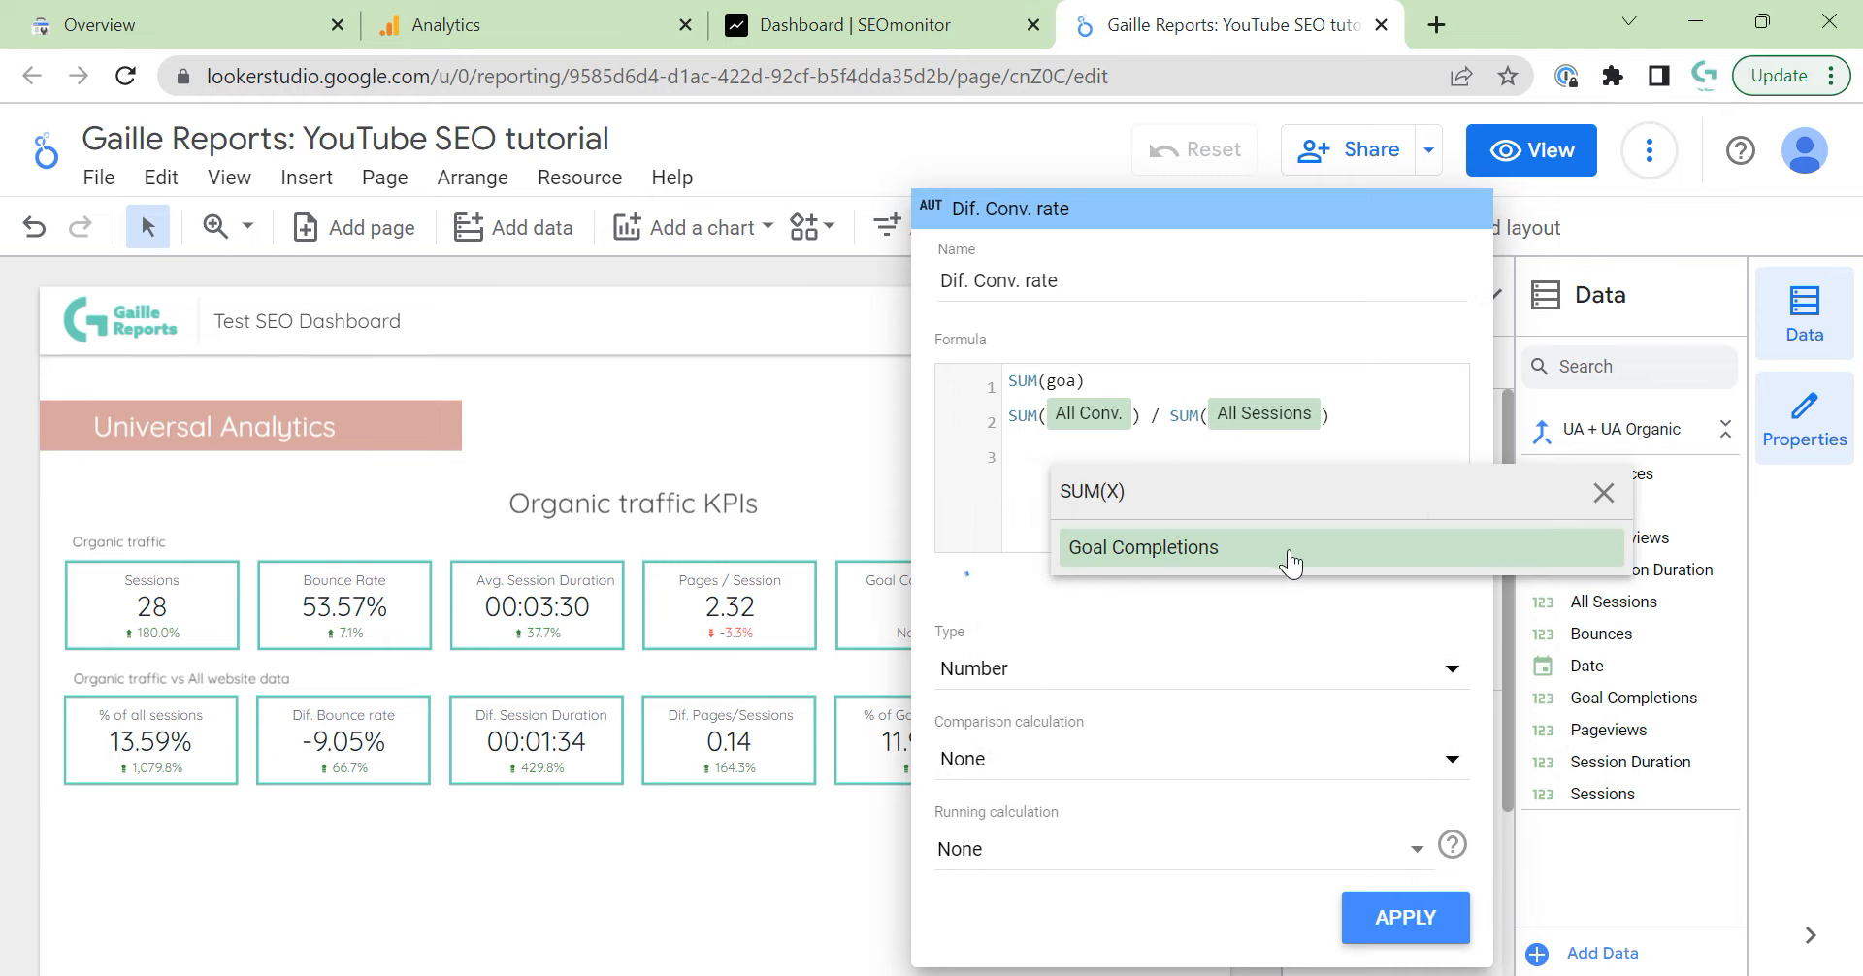
left_click(1283, 552)
Divide SUM(Goal Completions) by SUM(Sessions) and put a minus sign on its own line between the two ratios.
left_click(1222, 384)
type("/ ")
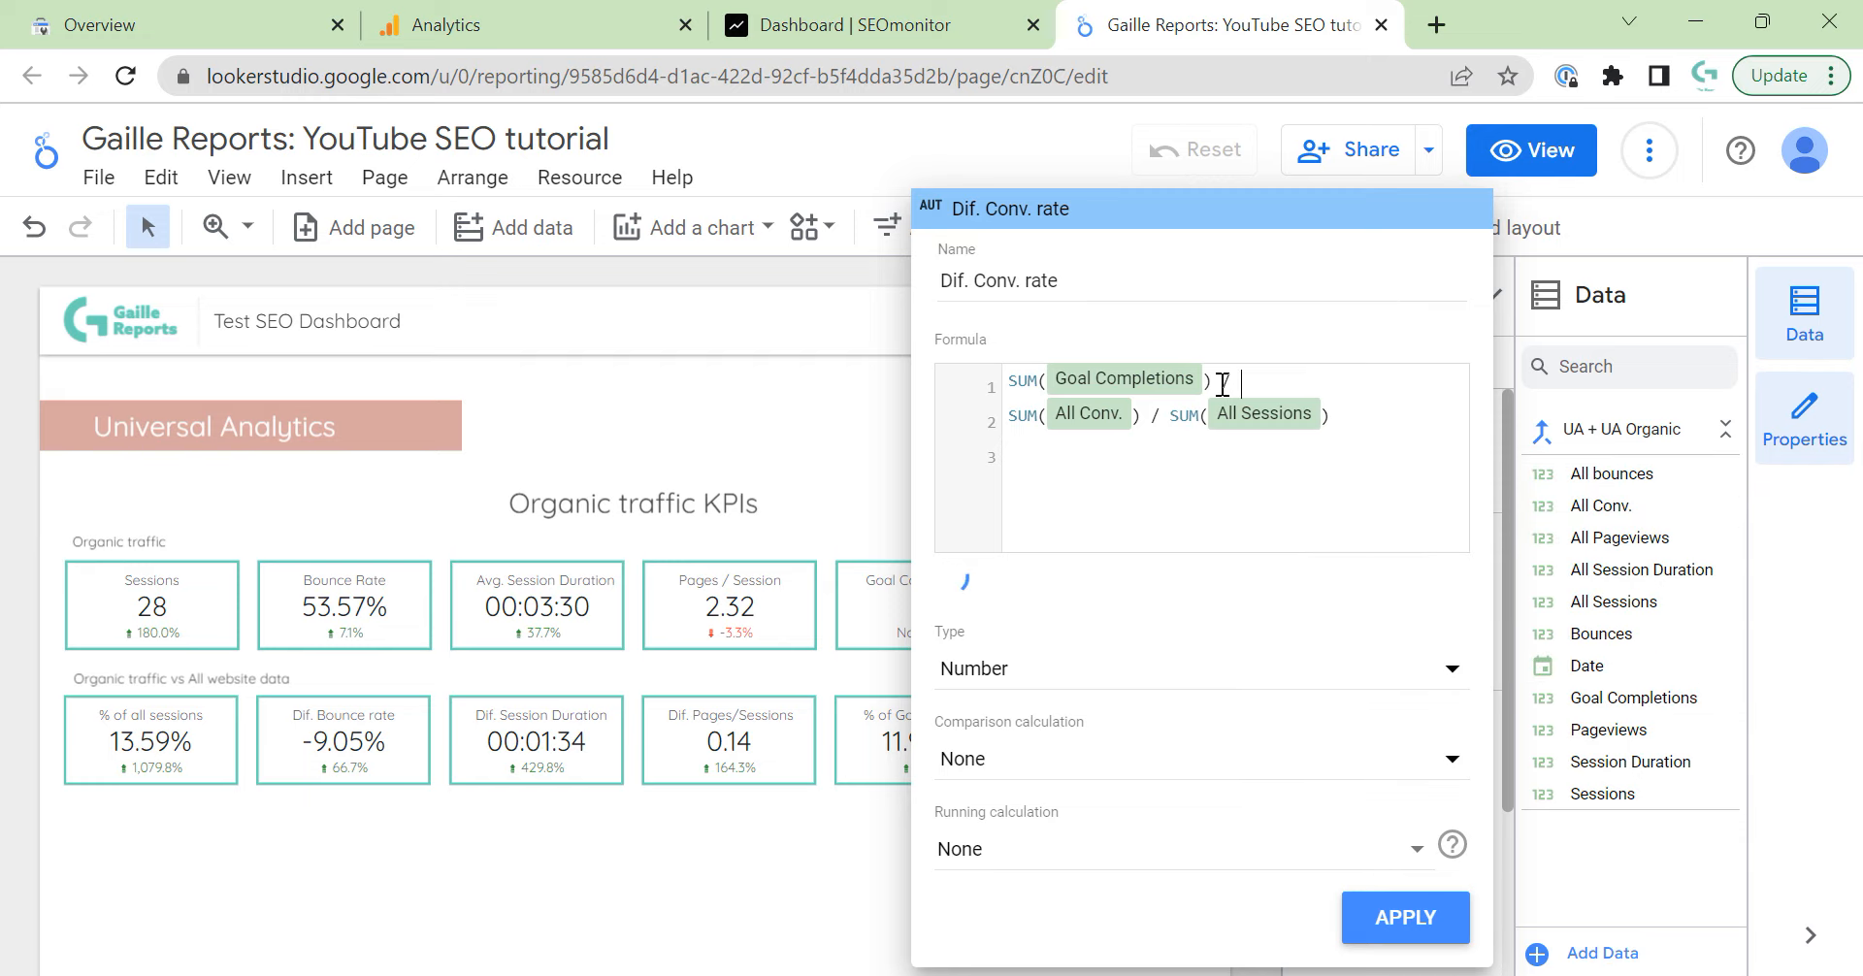
type("SUM(")
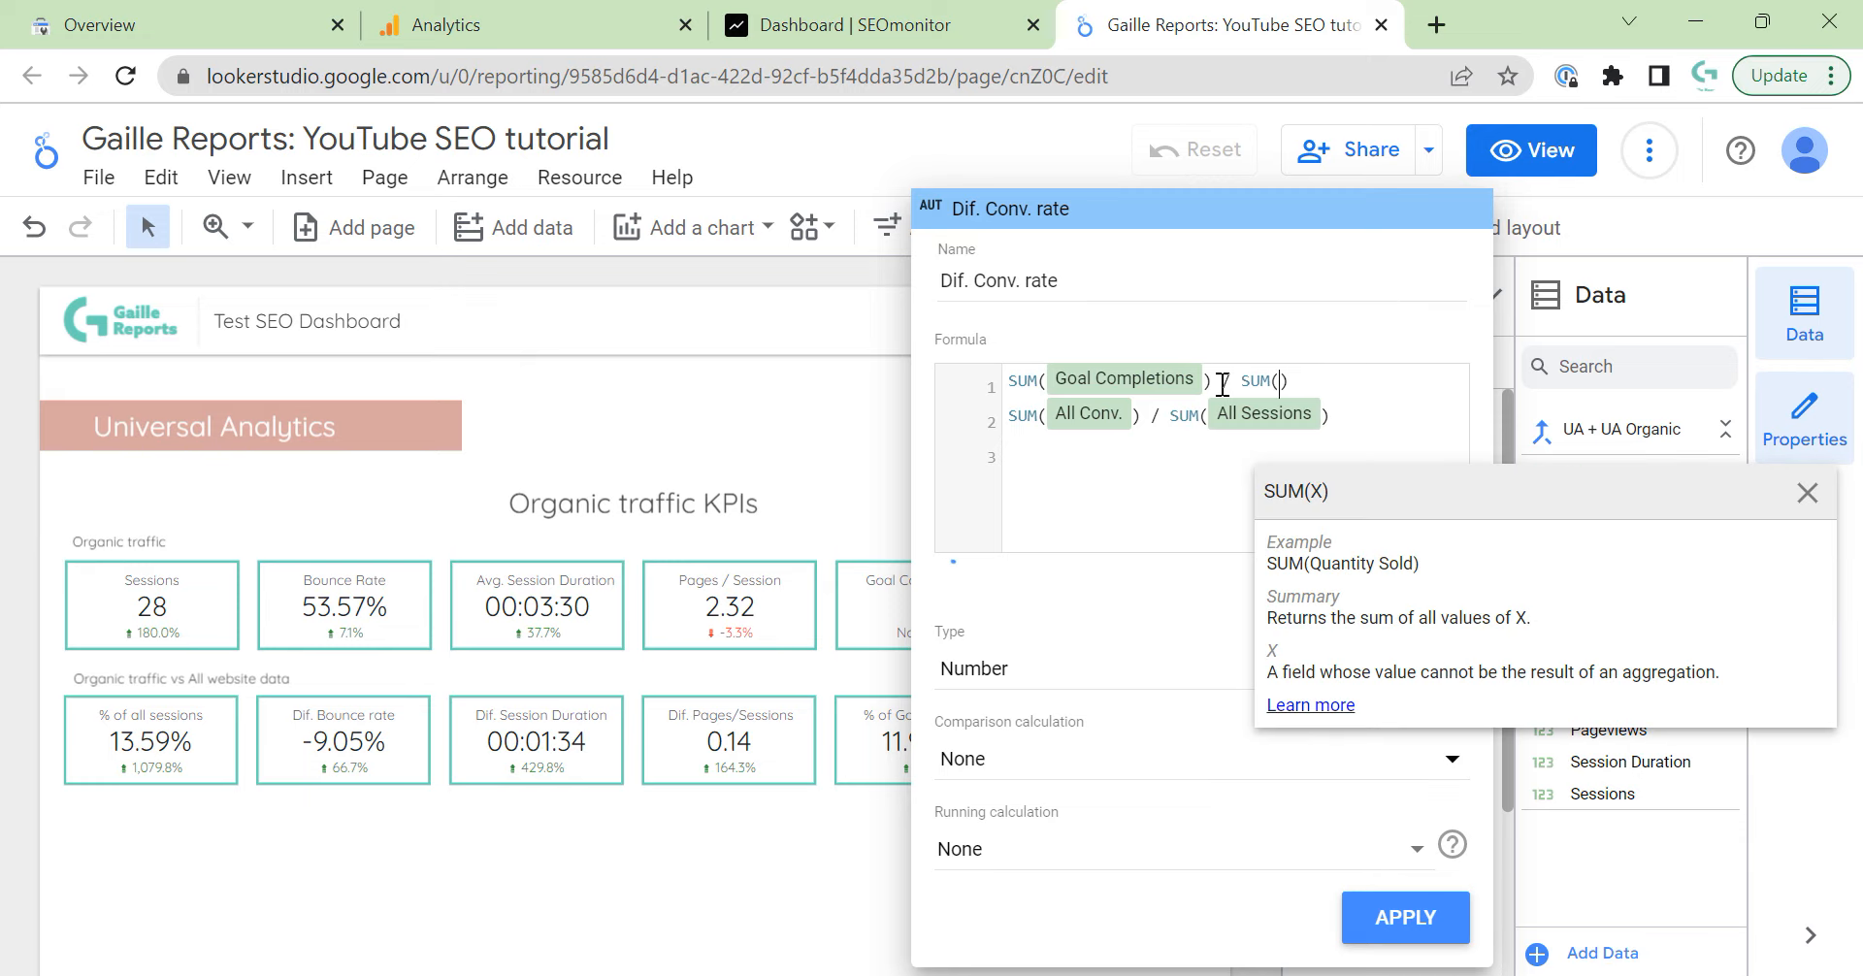
type("se")
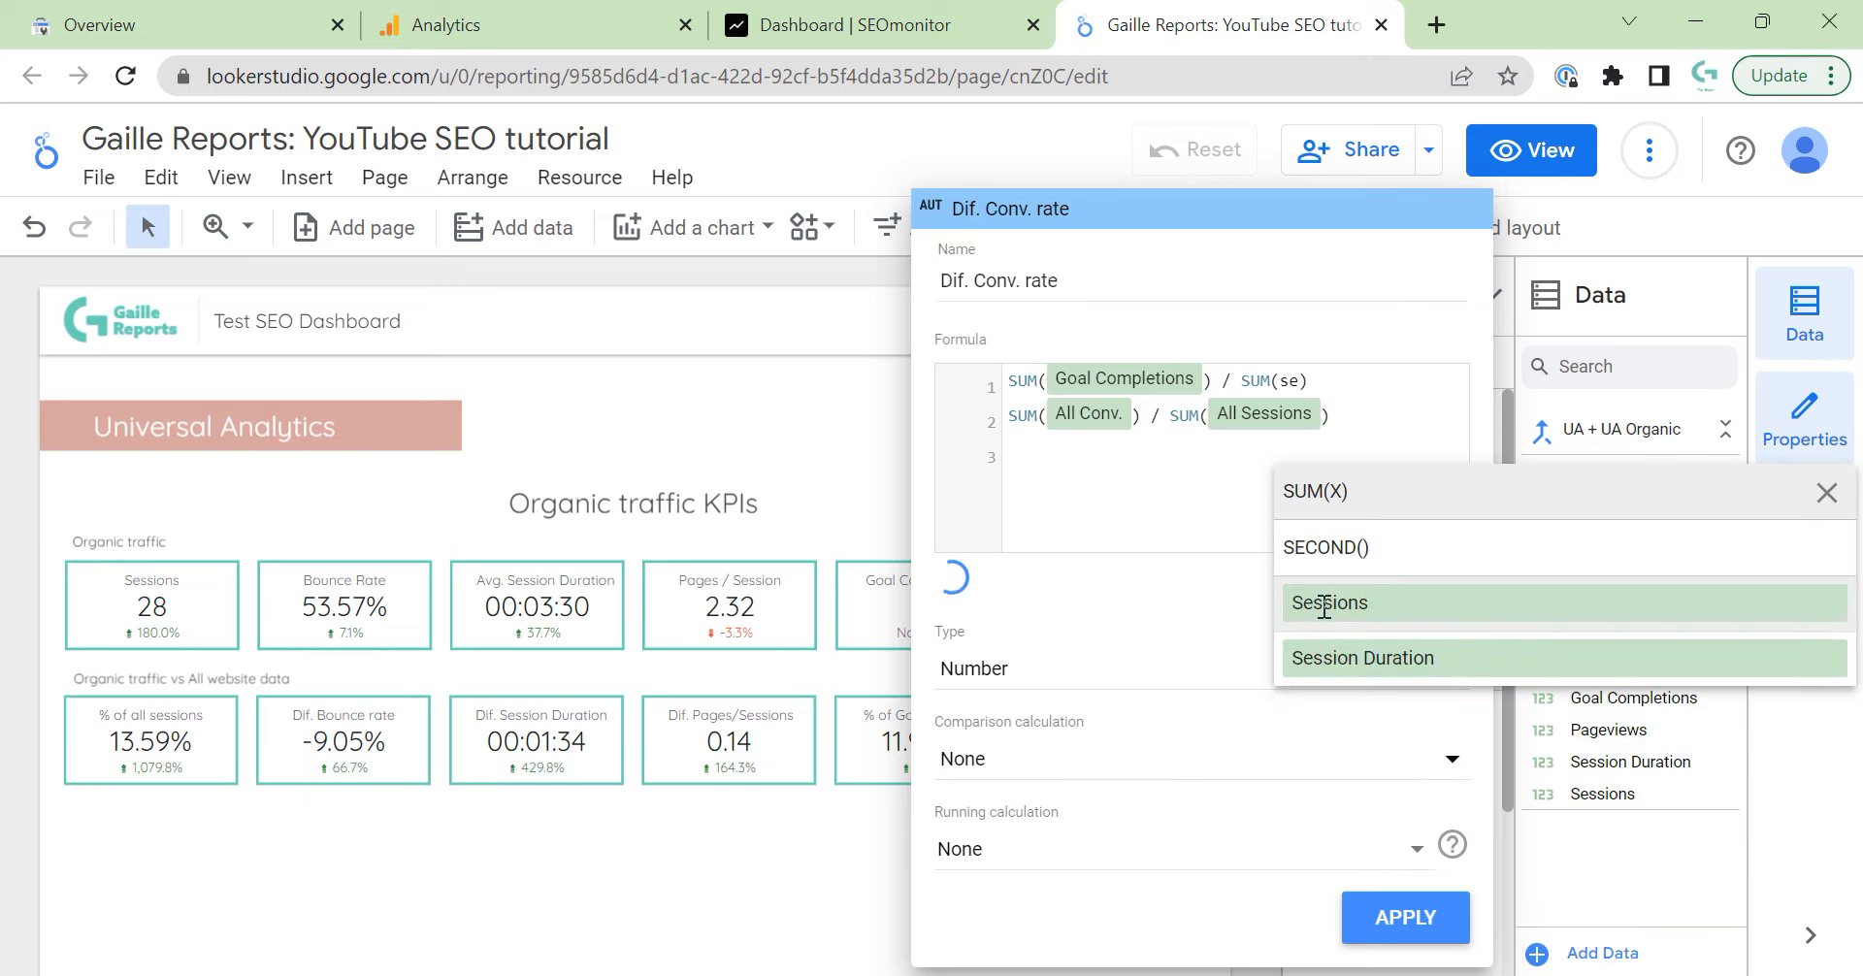
left_click(1330, 594)
key("End")
key("Return")
type("-")
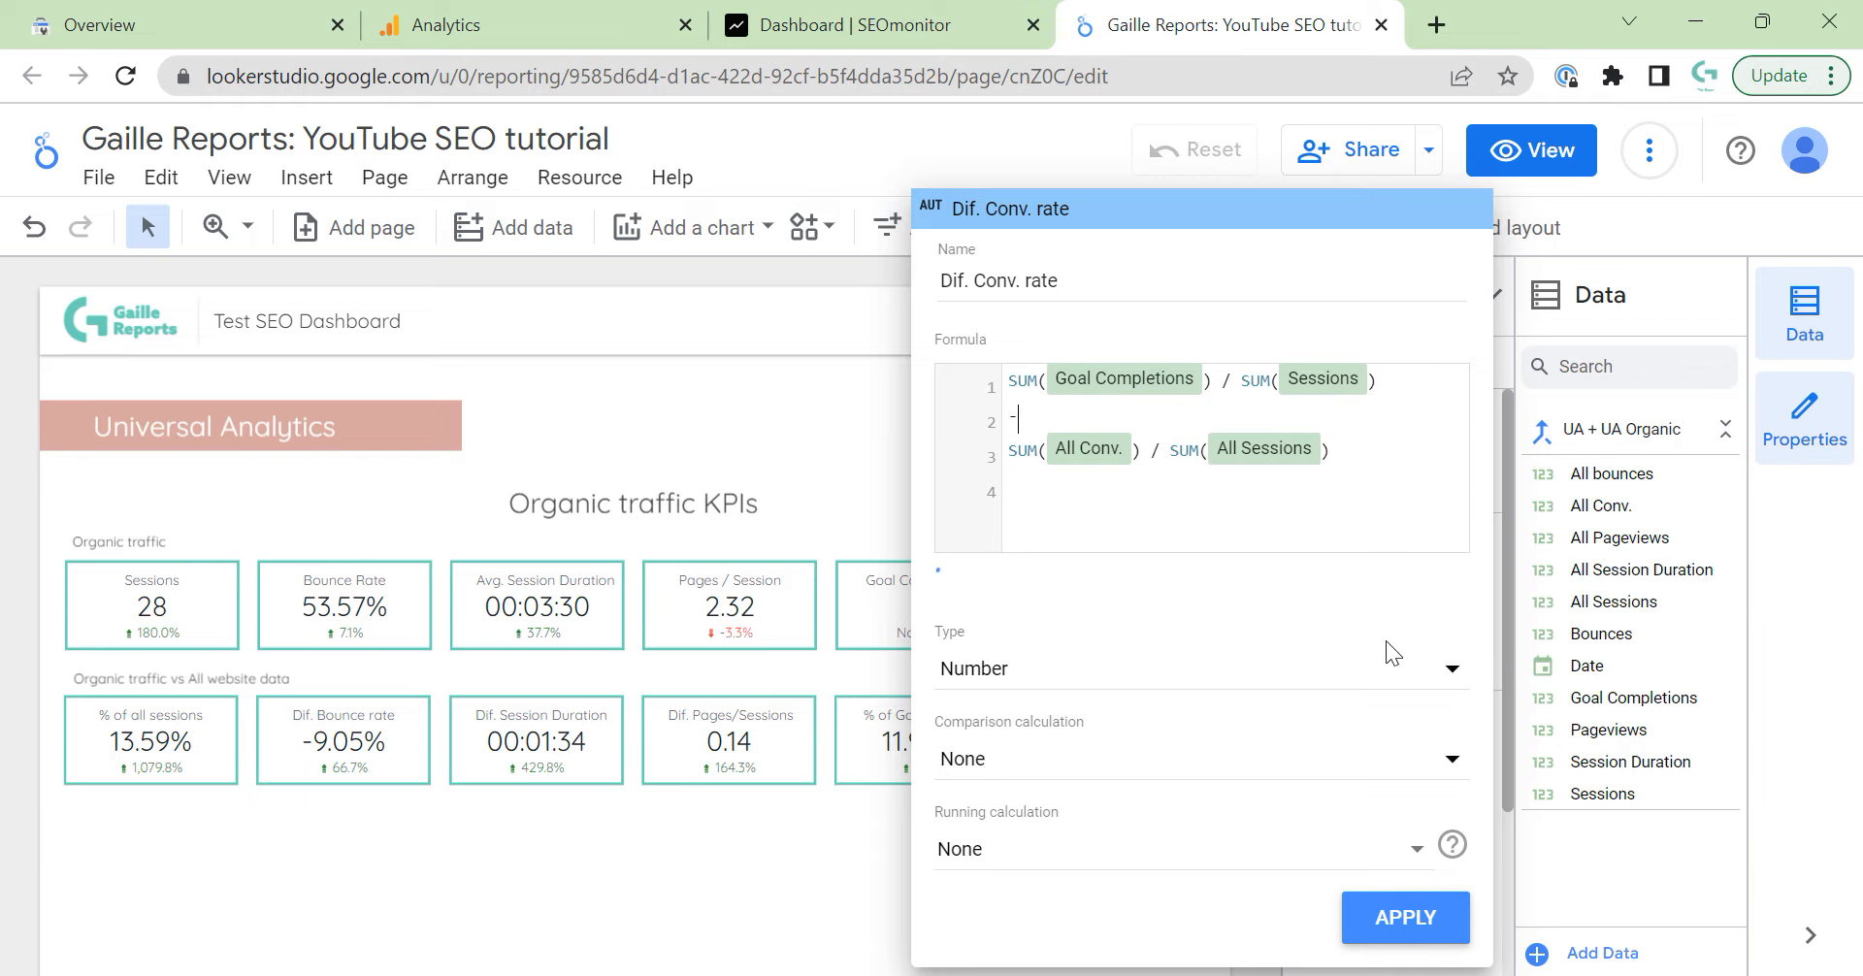
Set the Dif. Conv. rate field's type to Percent, apply it and deselect the scorecard.
left_click(1098, 677)
mouse_move(1086, 695)
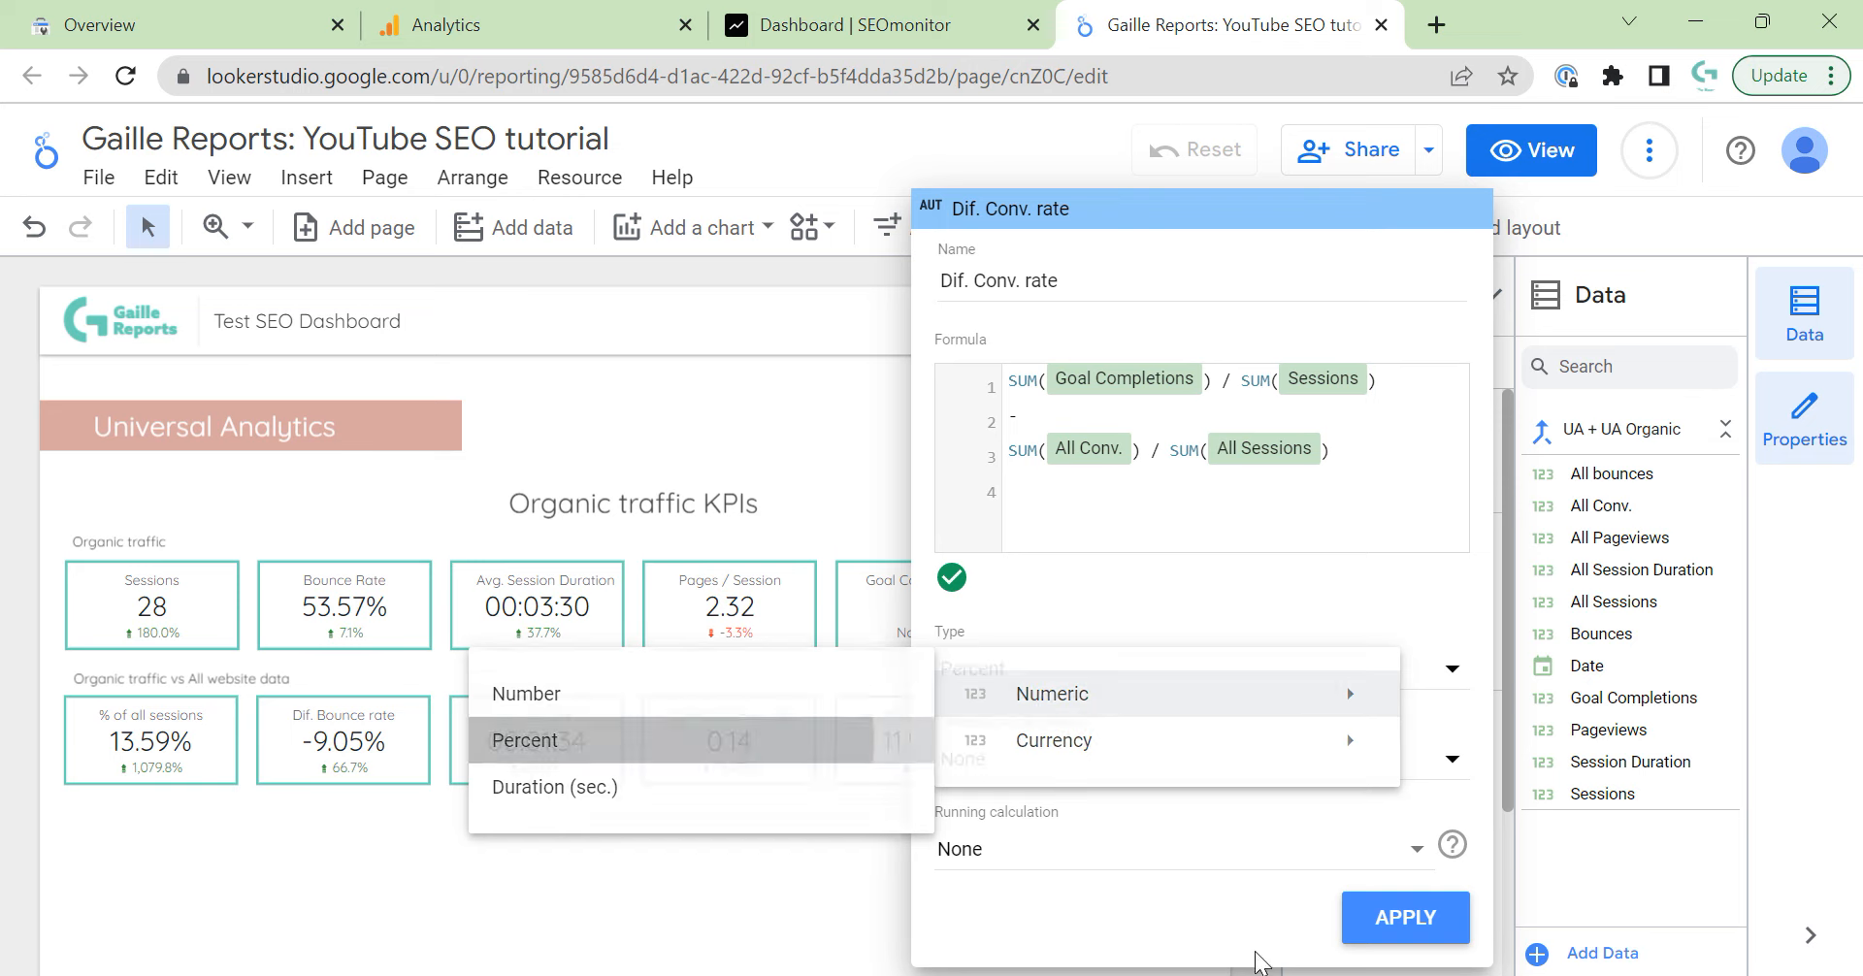
left_click(631, 742)
left_click(1398, 917)
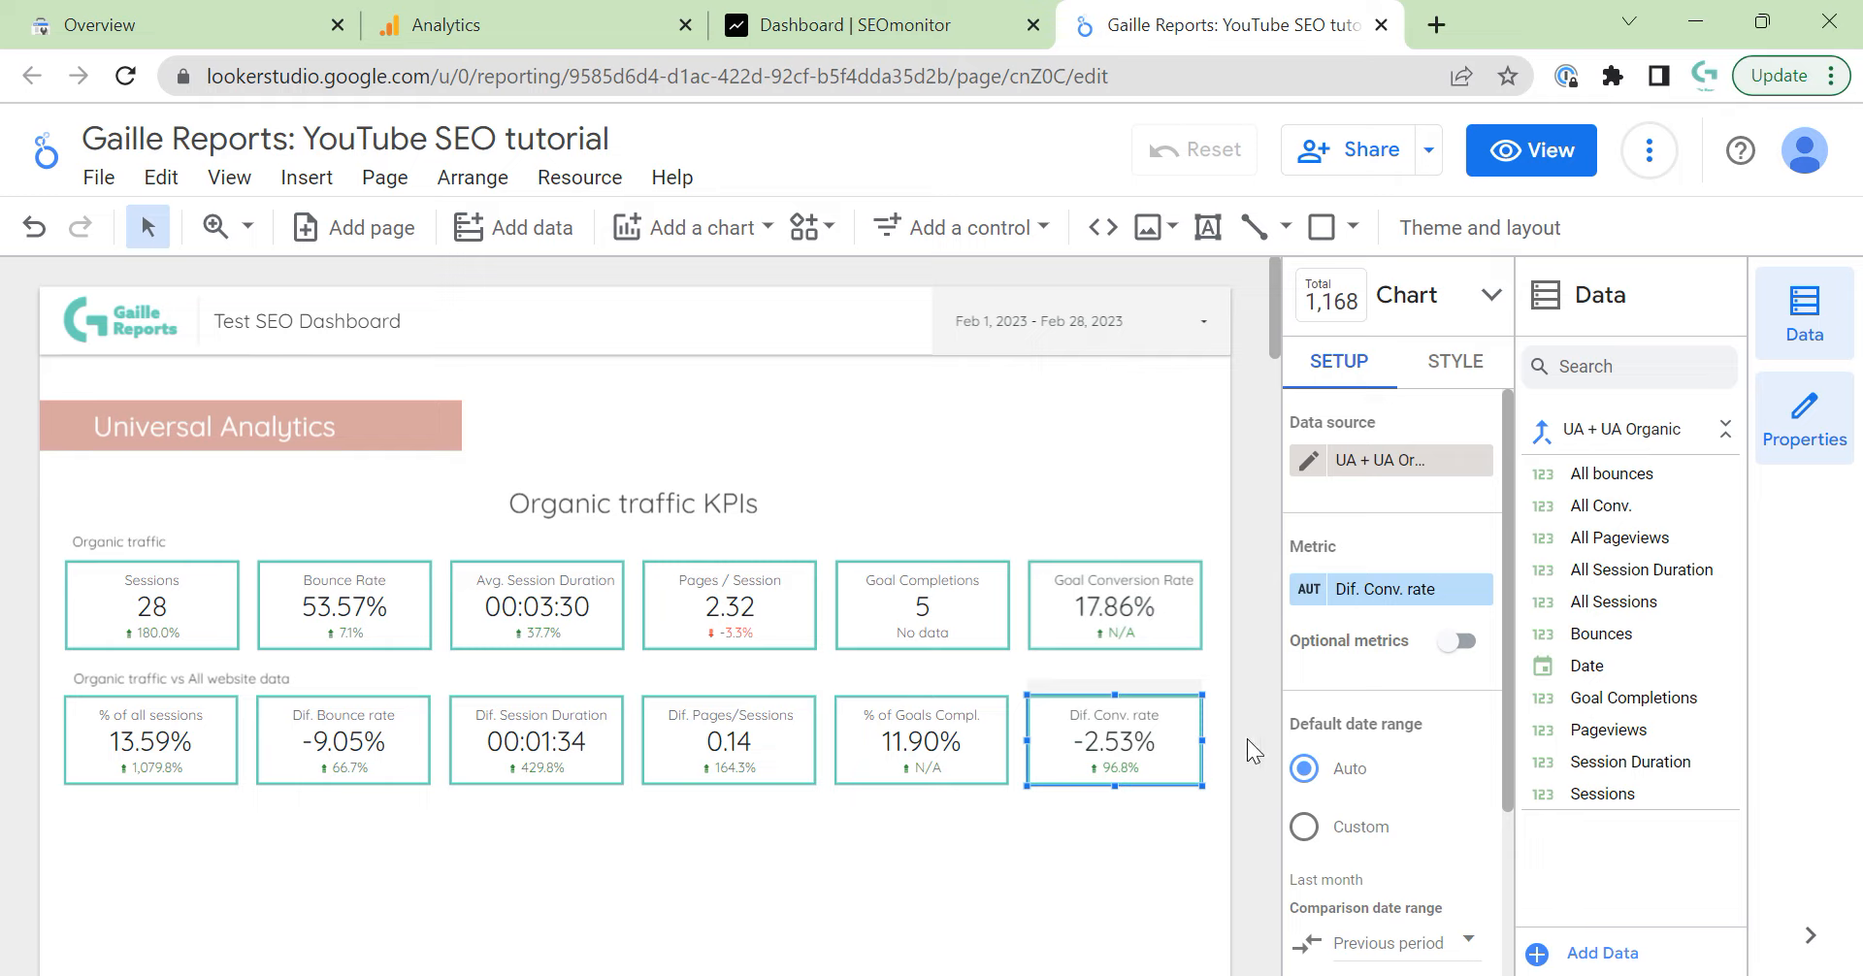
left_click(1193, 818)
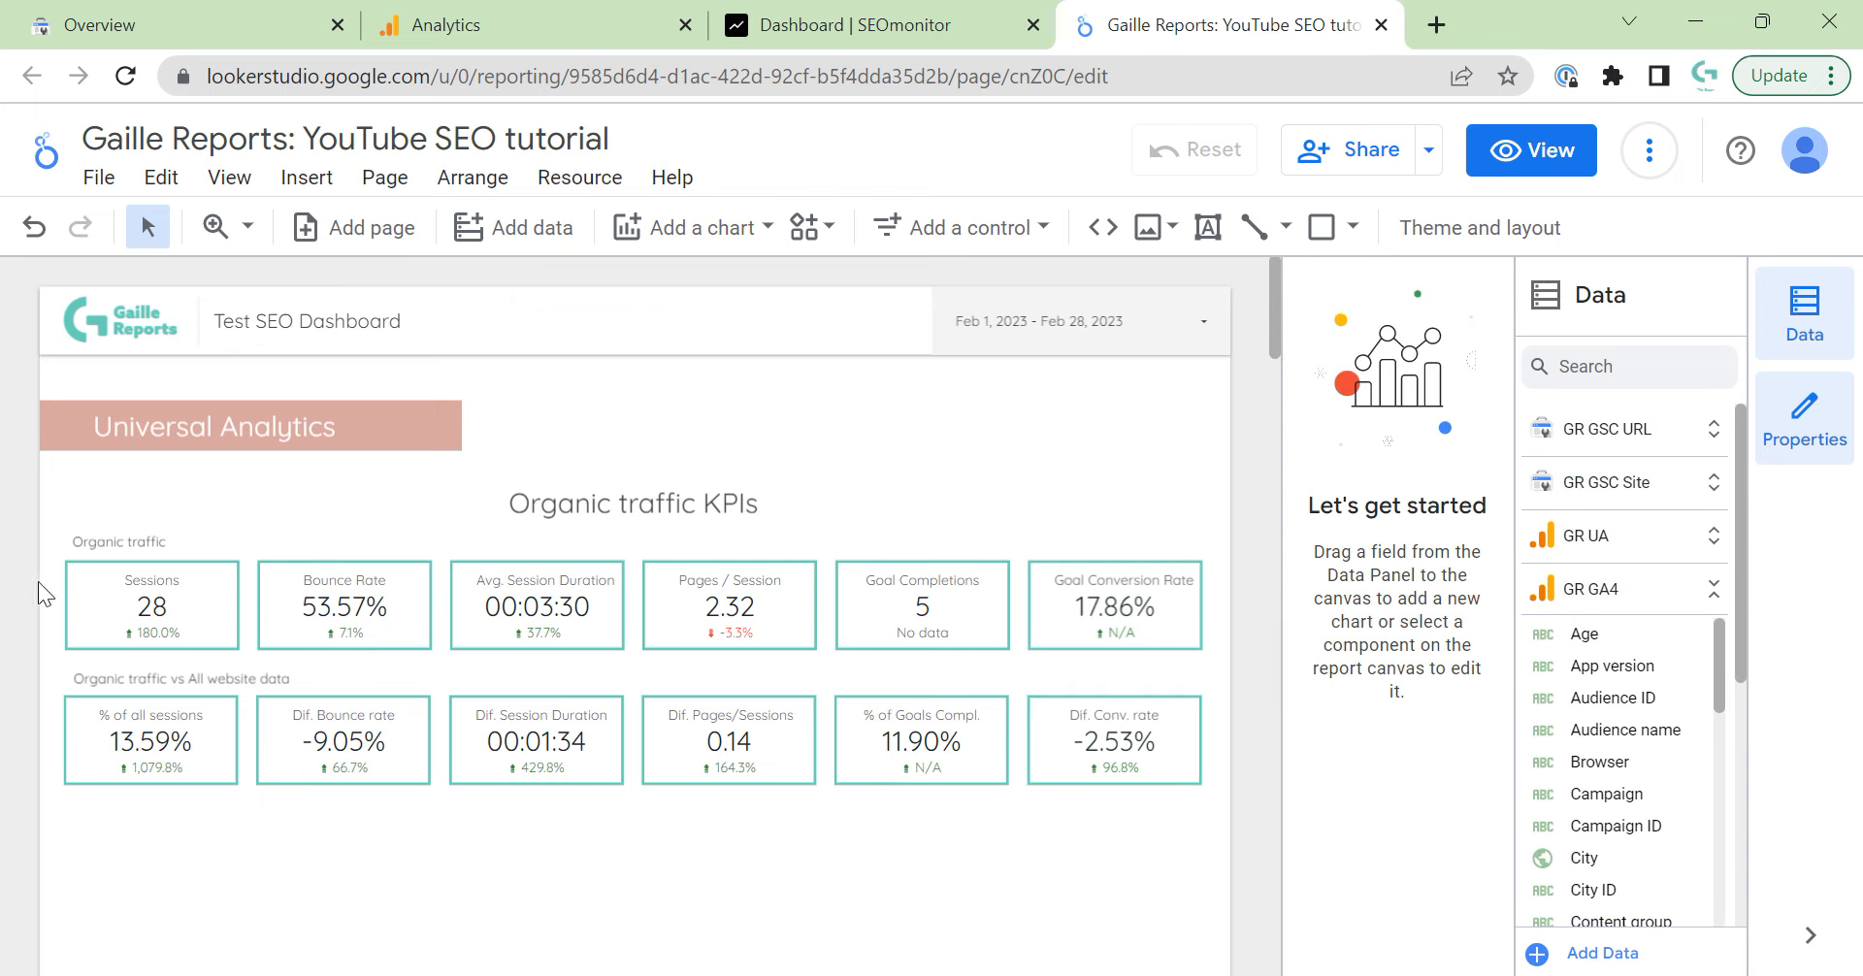
left_click_drag(42, 590, 1213, 667)
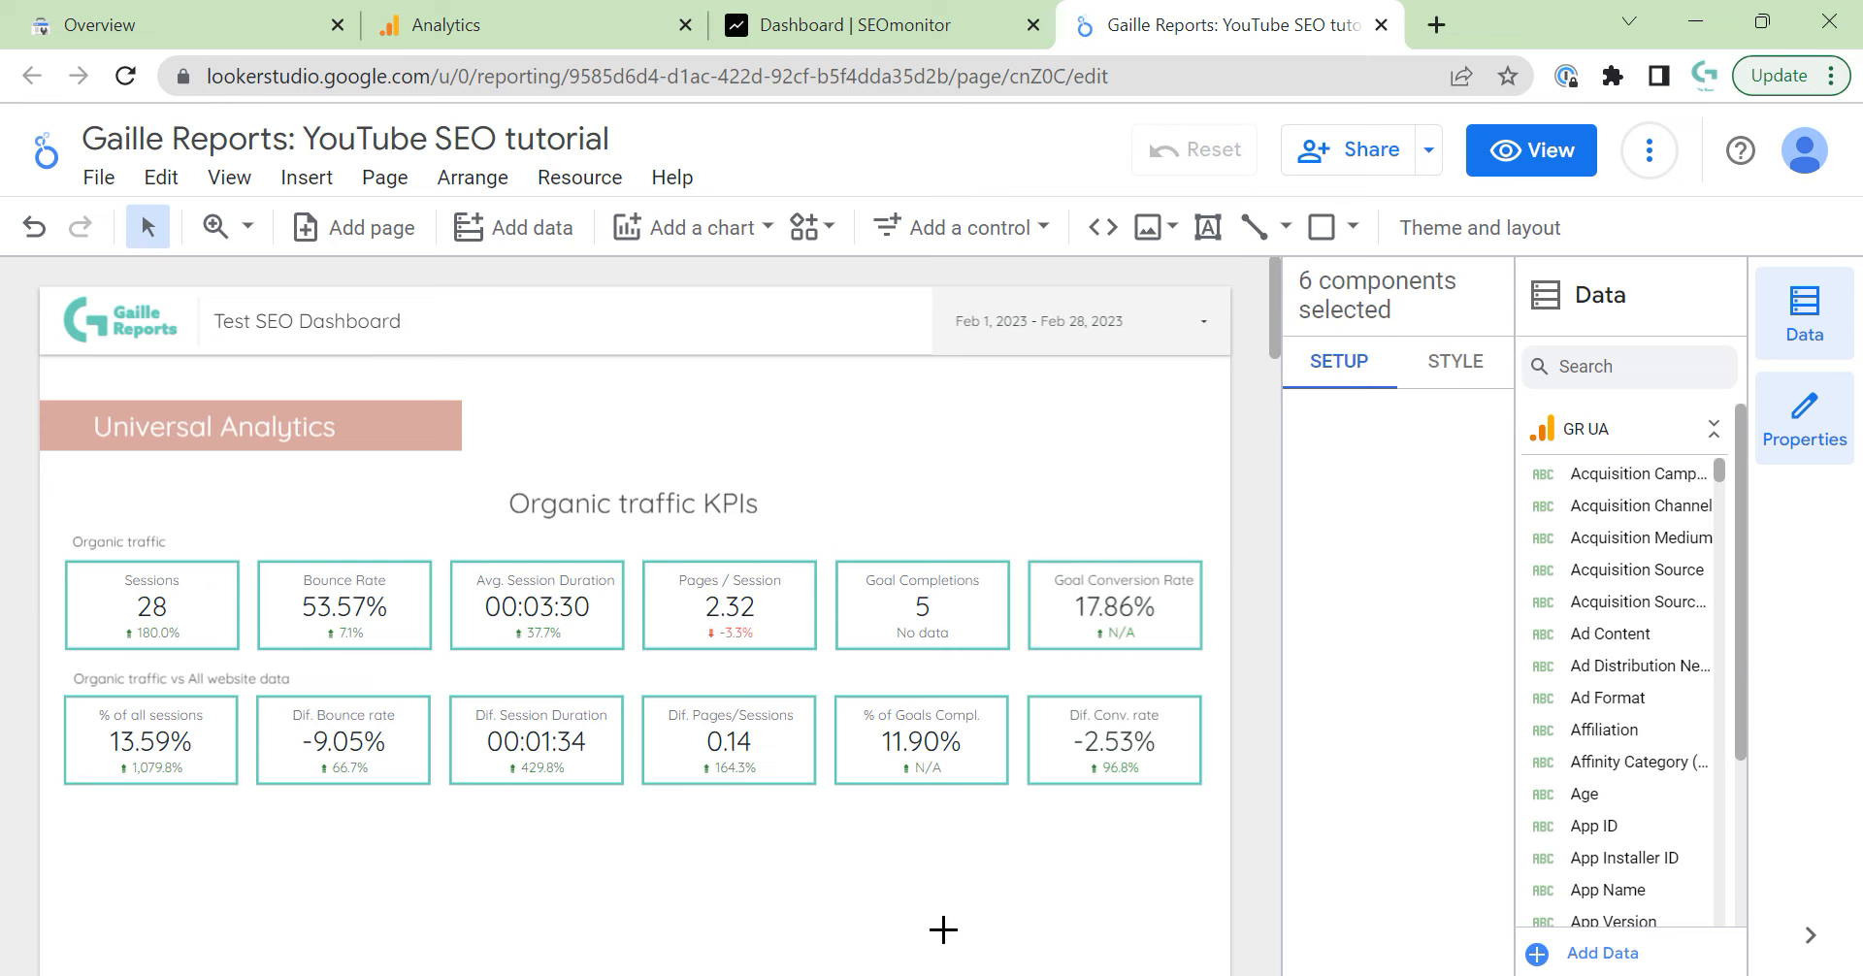
left_click_drag(13, 759, 1219, 854)
left_click(1221, 854)
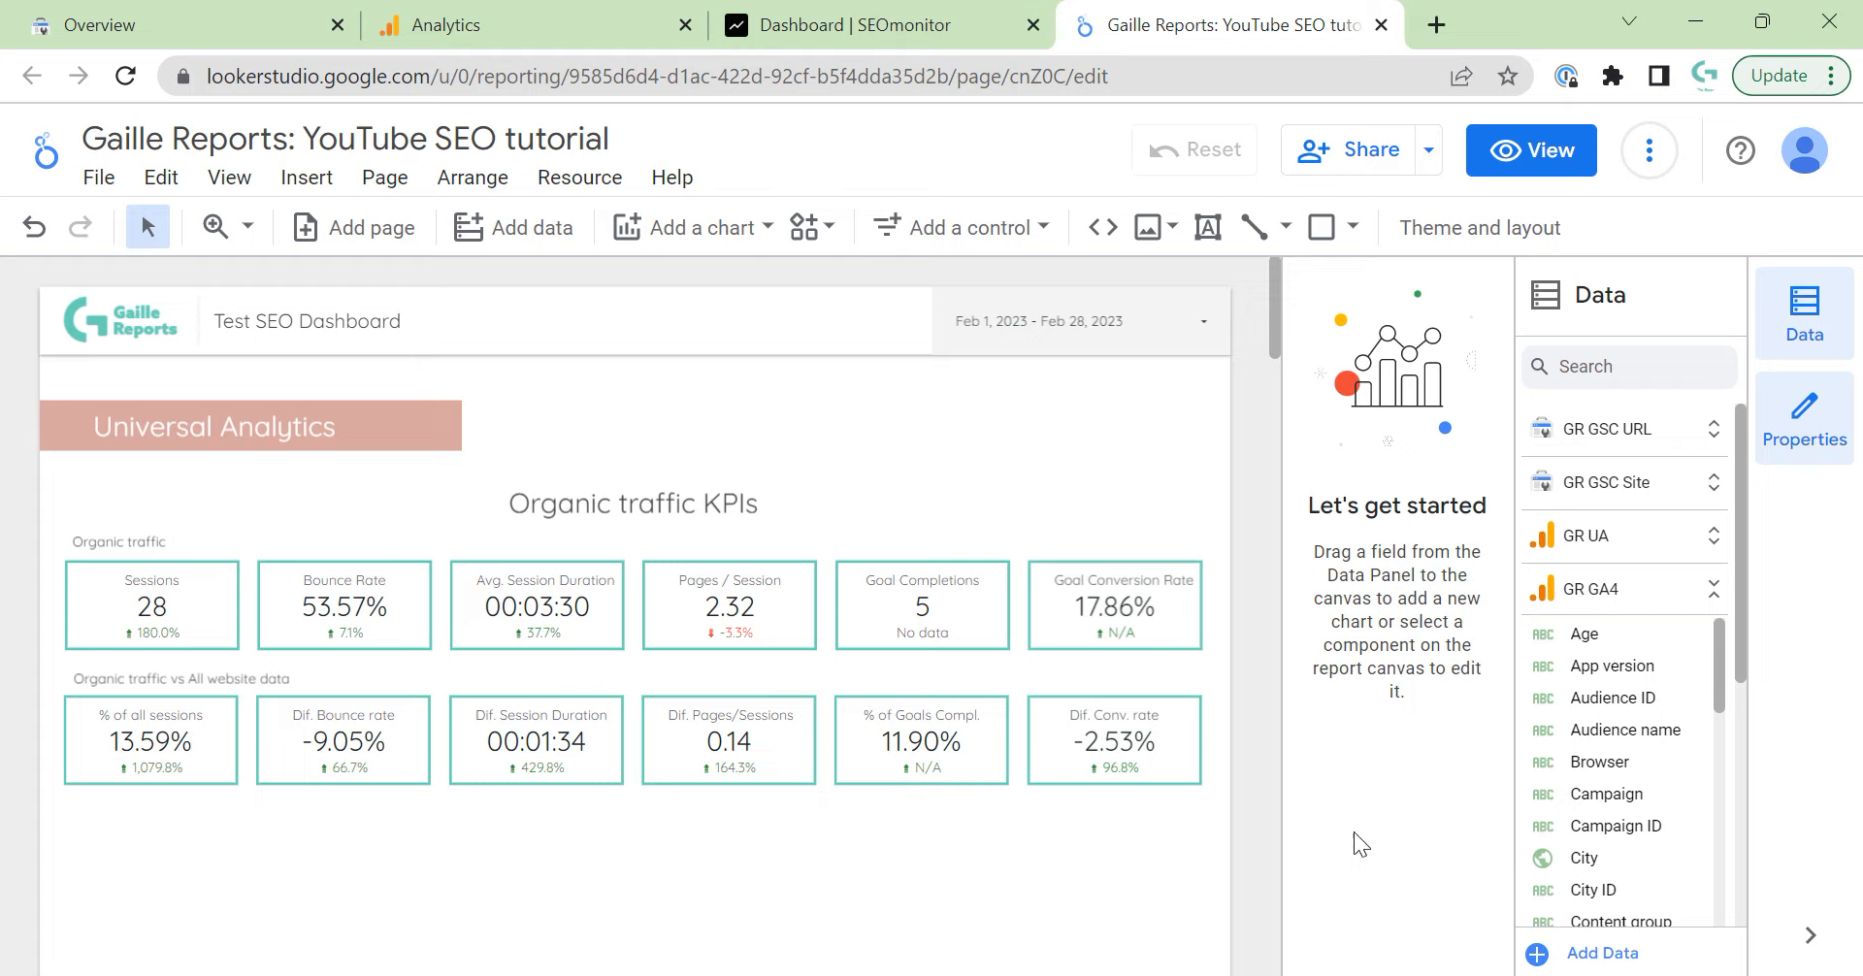
Add a time series chart below the second scorecard row and widen it to span the full width of the scorecards.
scroll(1165, 757, "down", 3)
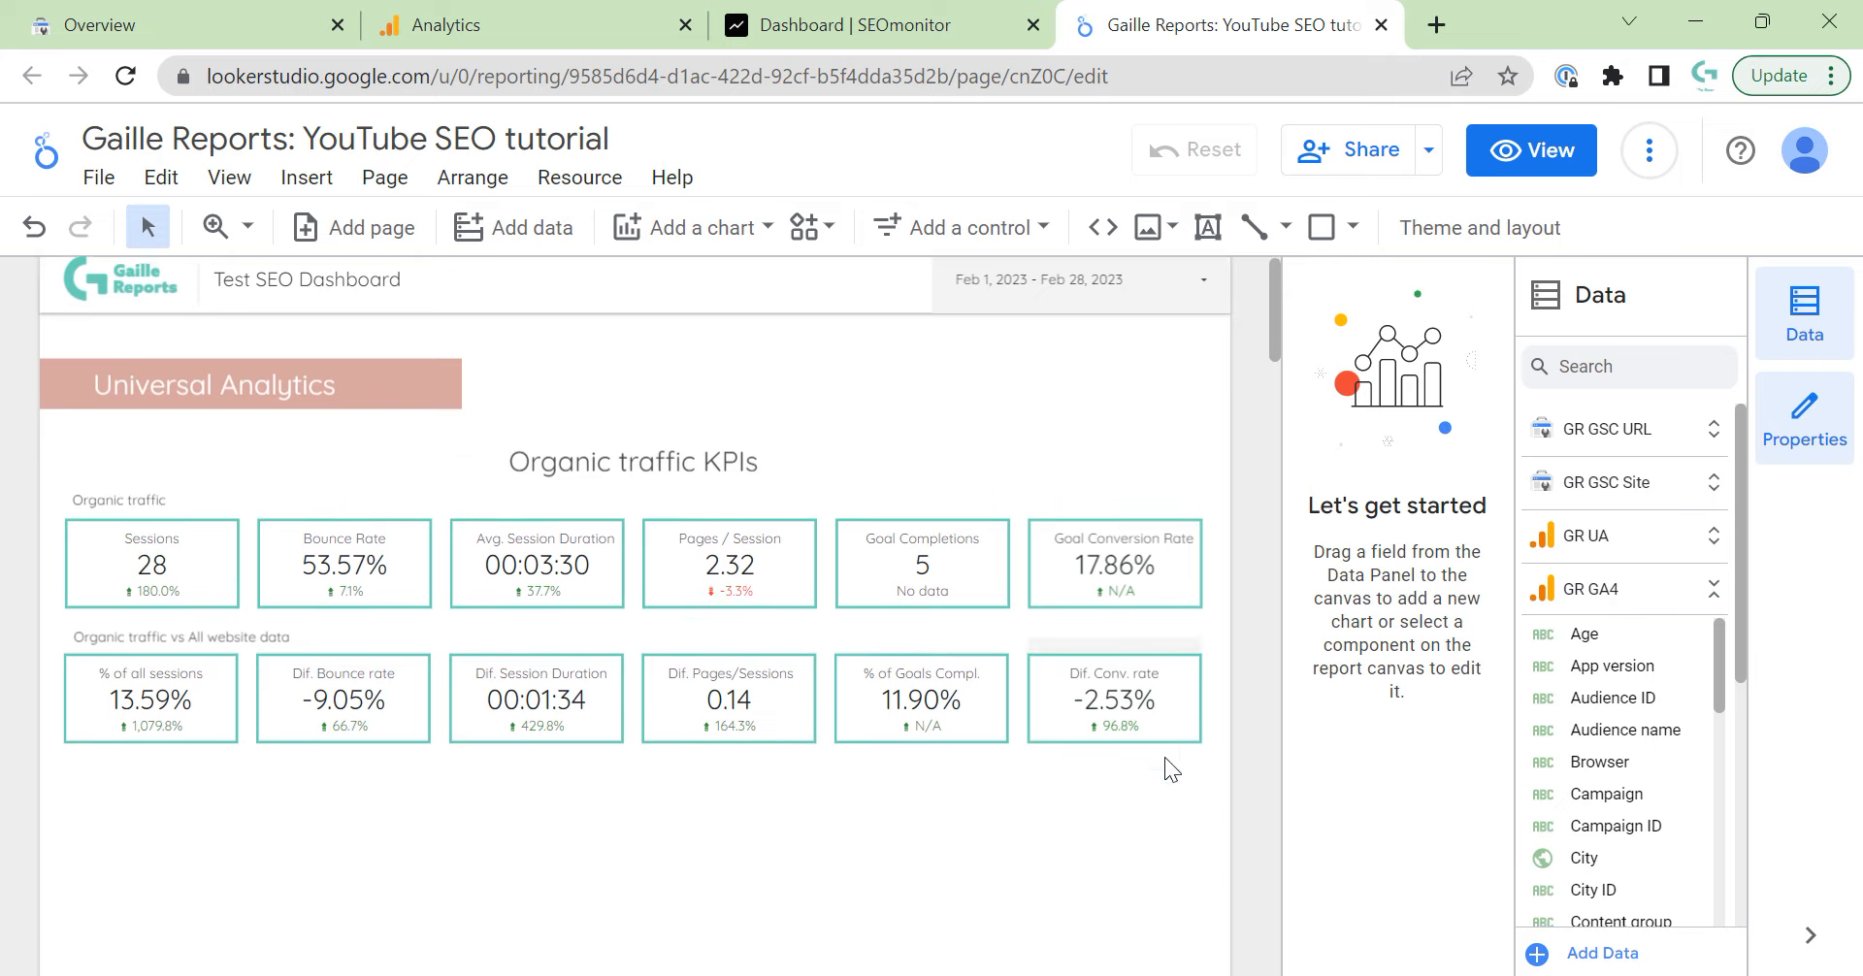
left_click(706, 231)
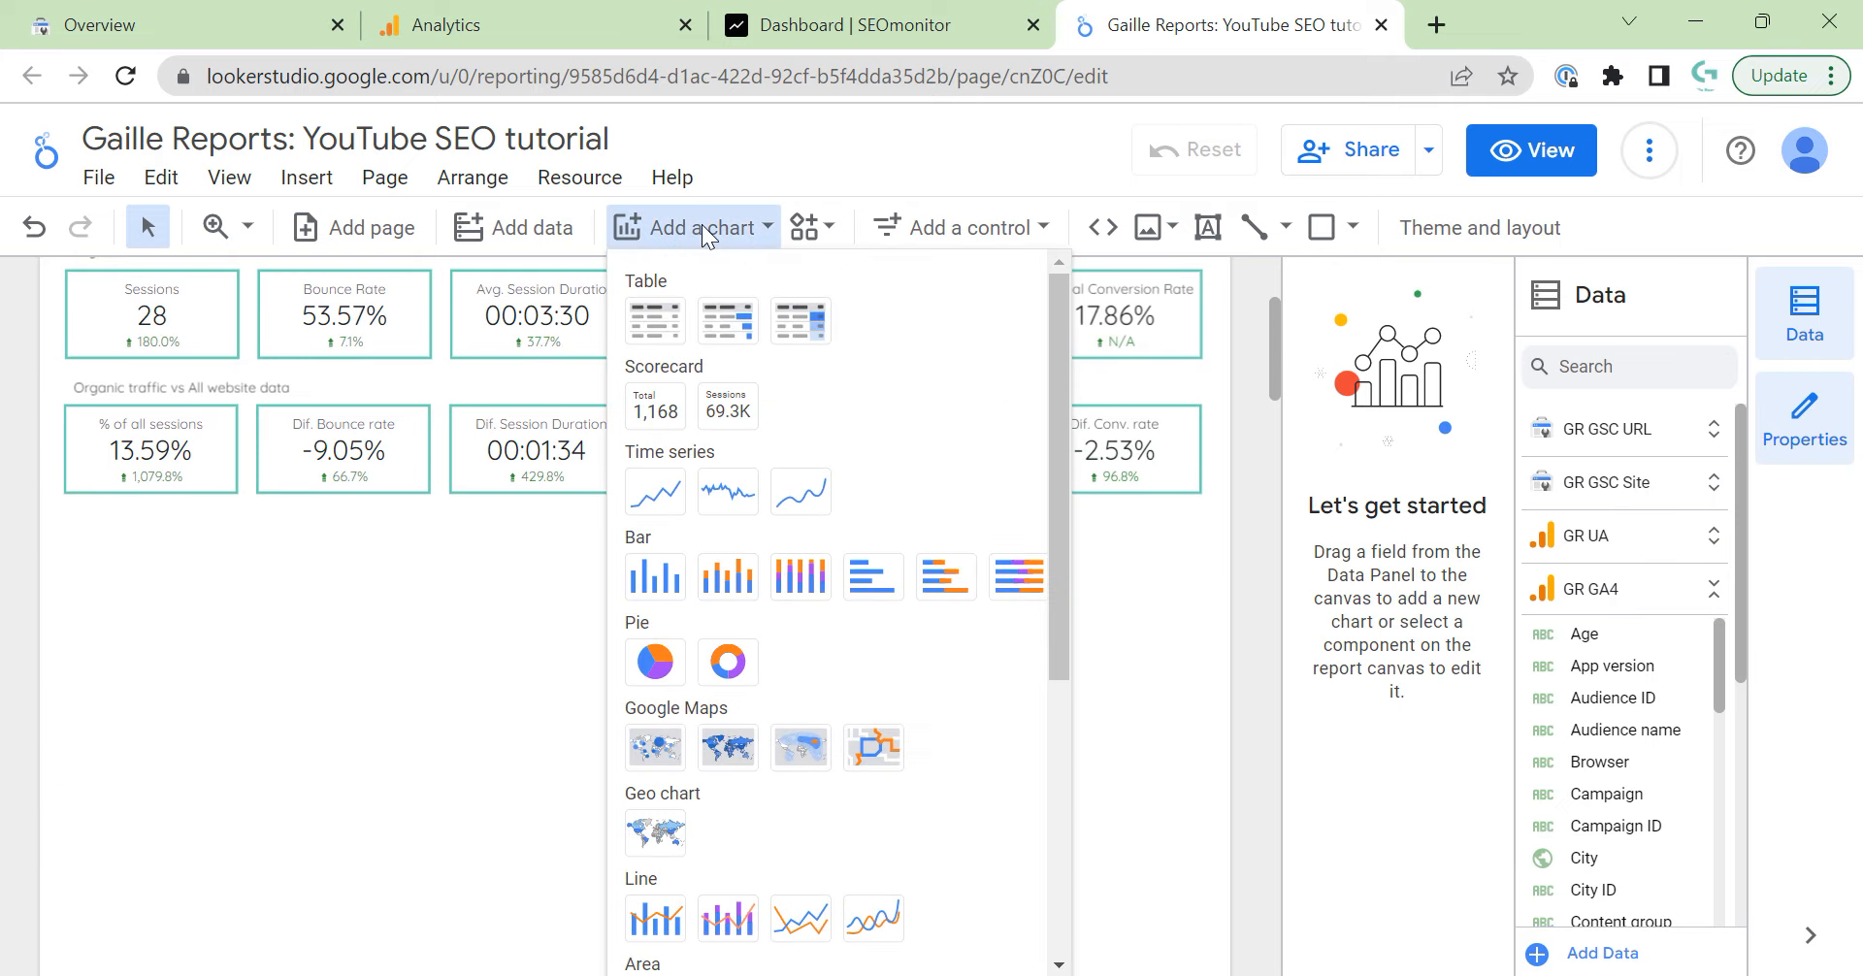
left_click(655, 492)
left_click(67, 522)
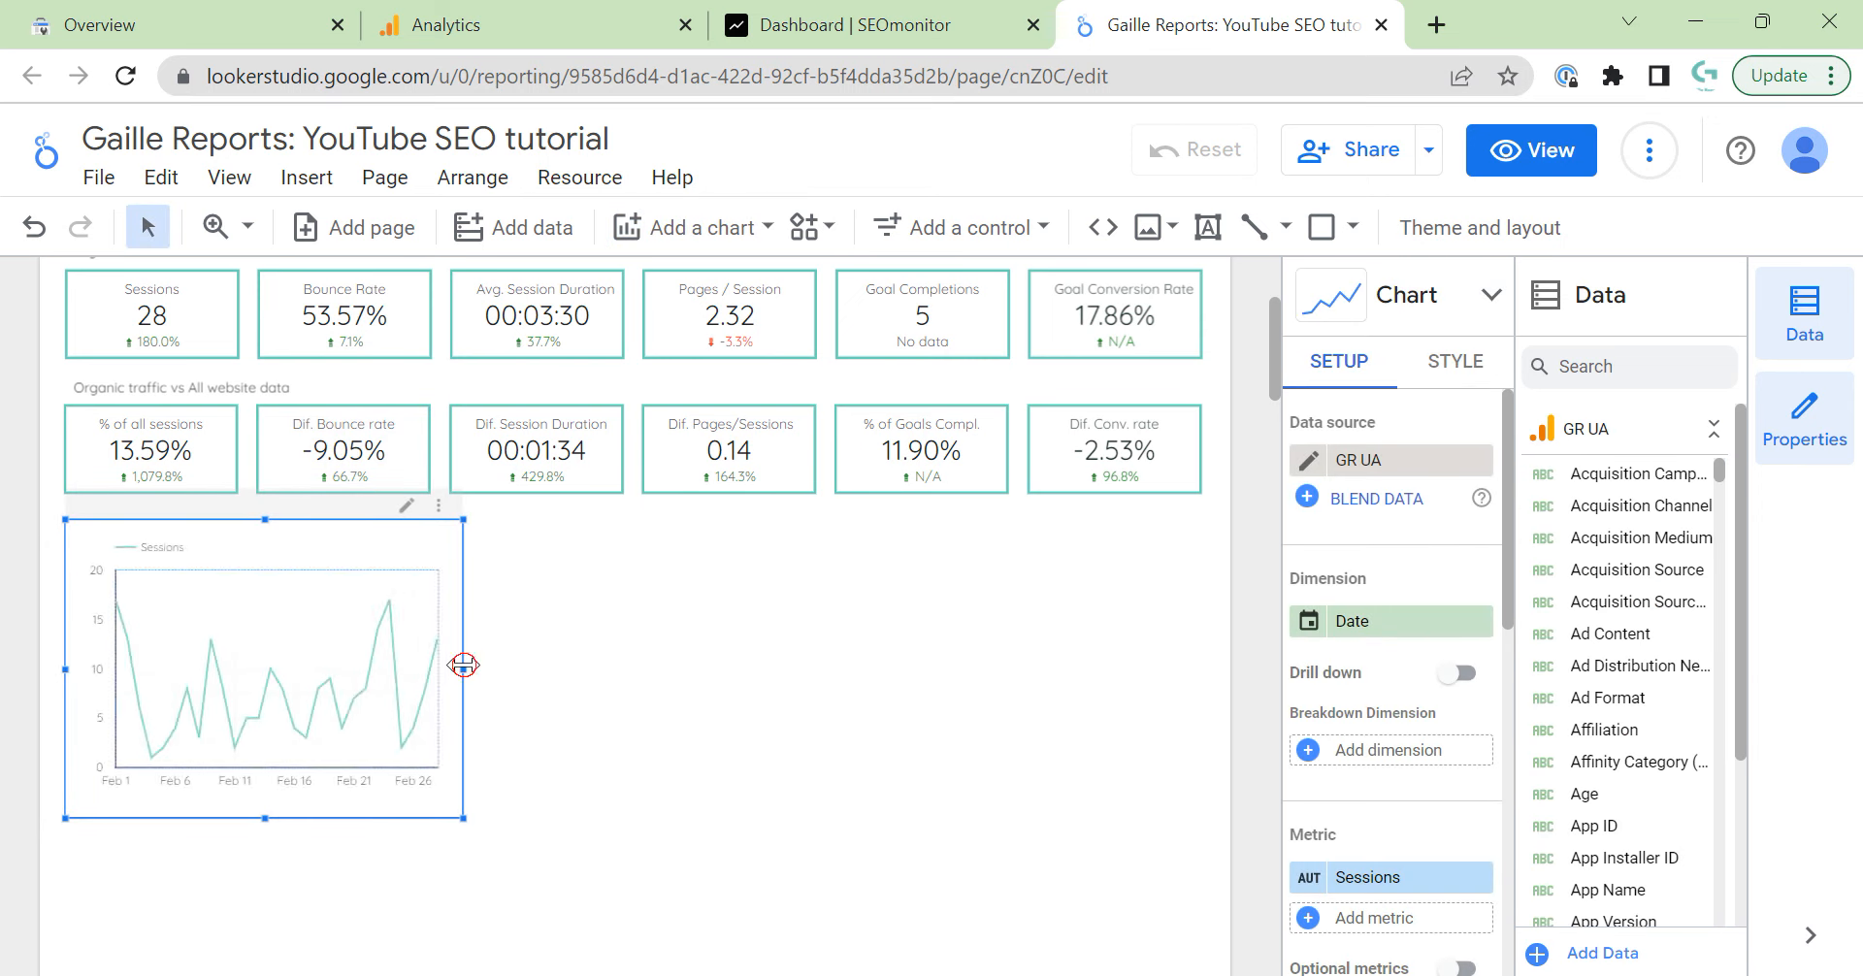
left_click_drag(464, 670, 1204, 709)
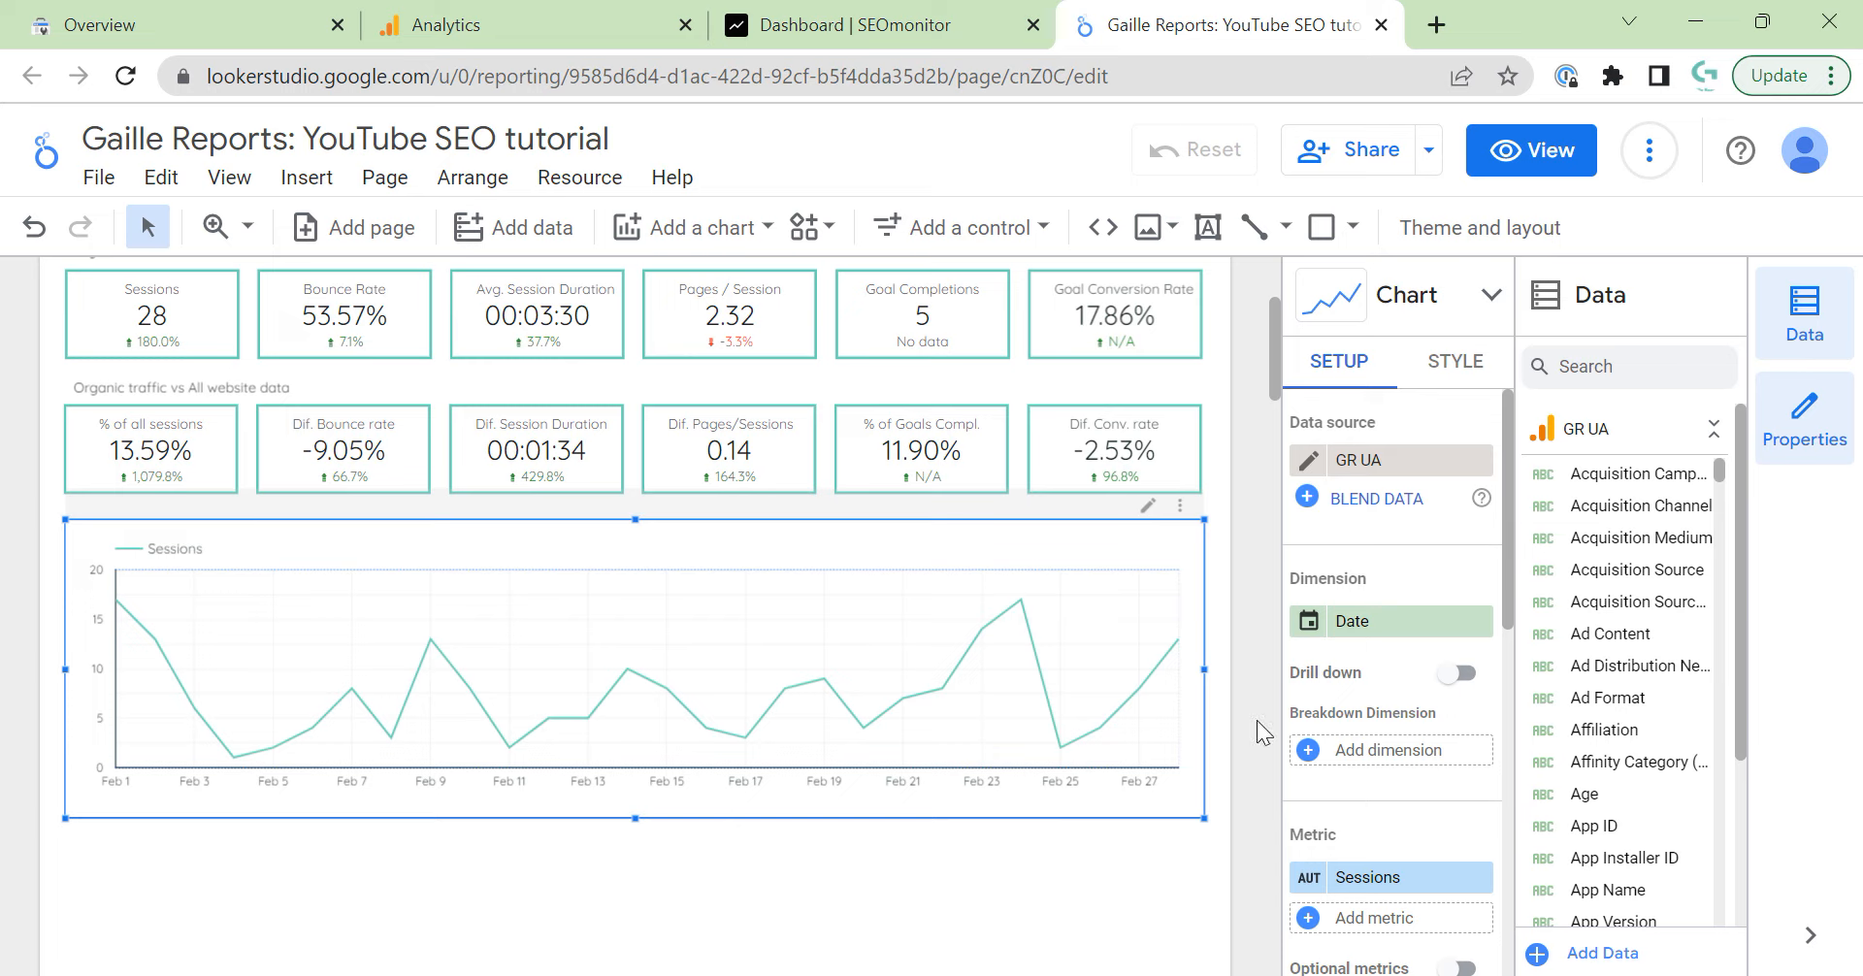
Add Medium as the time series chart's breakdown dimension.
left_click(1401, 759)
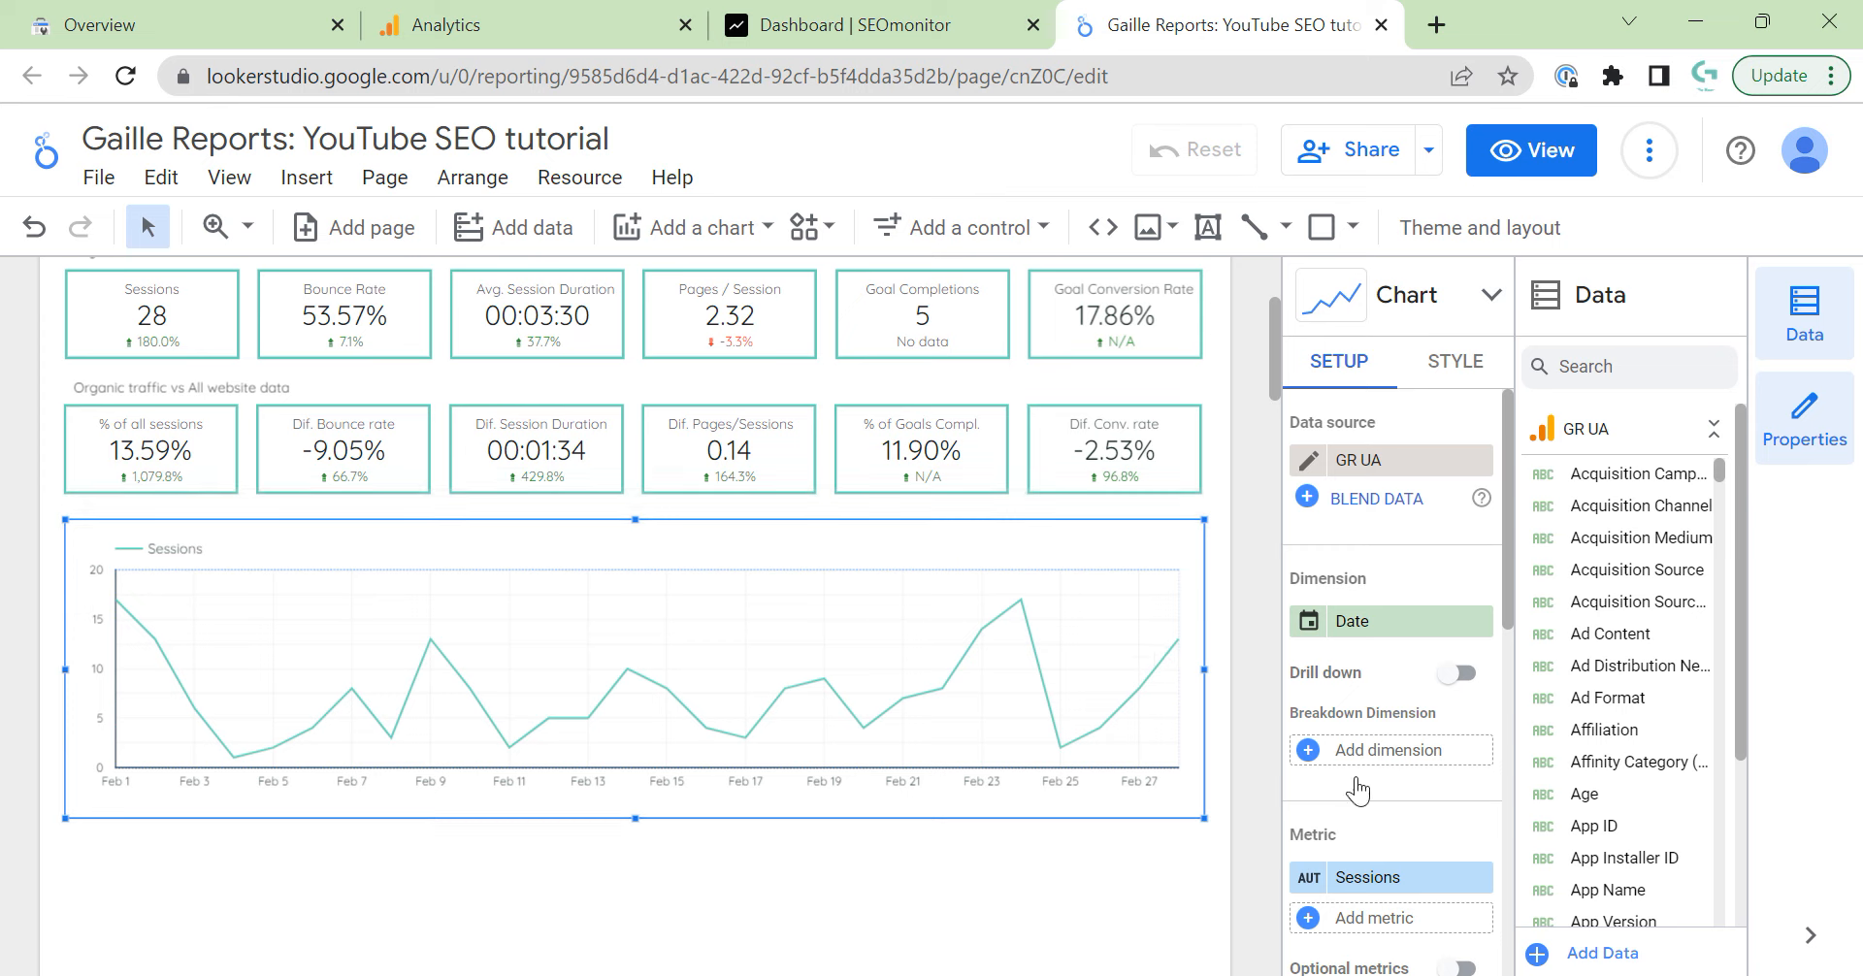
type("med")
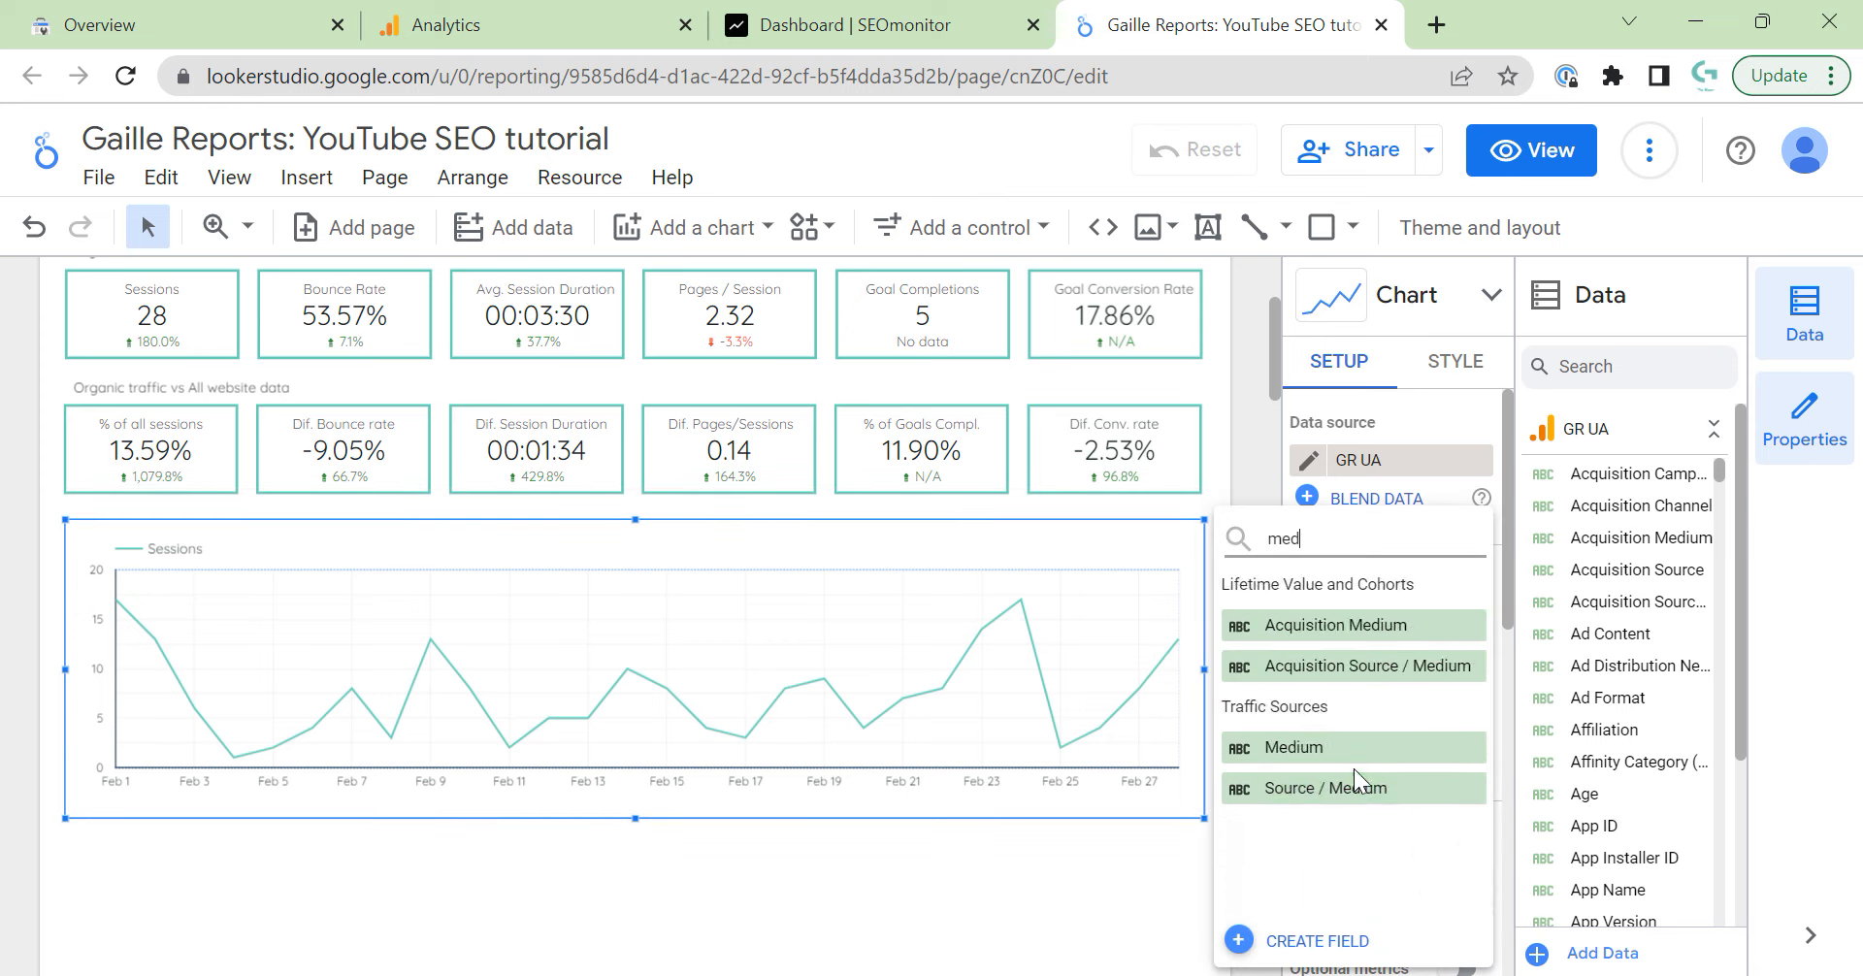
left_click(1354, 748)
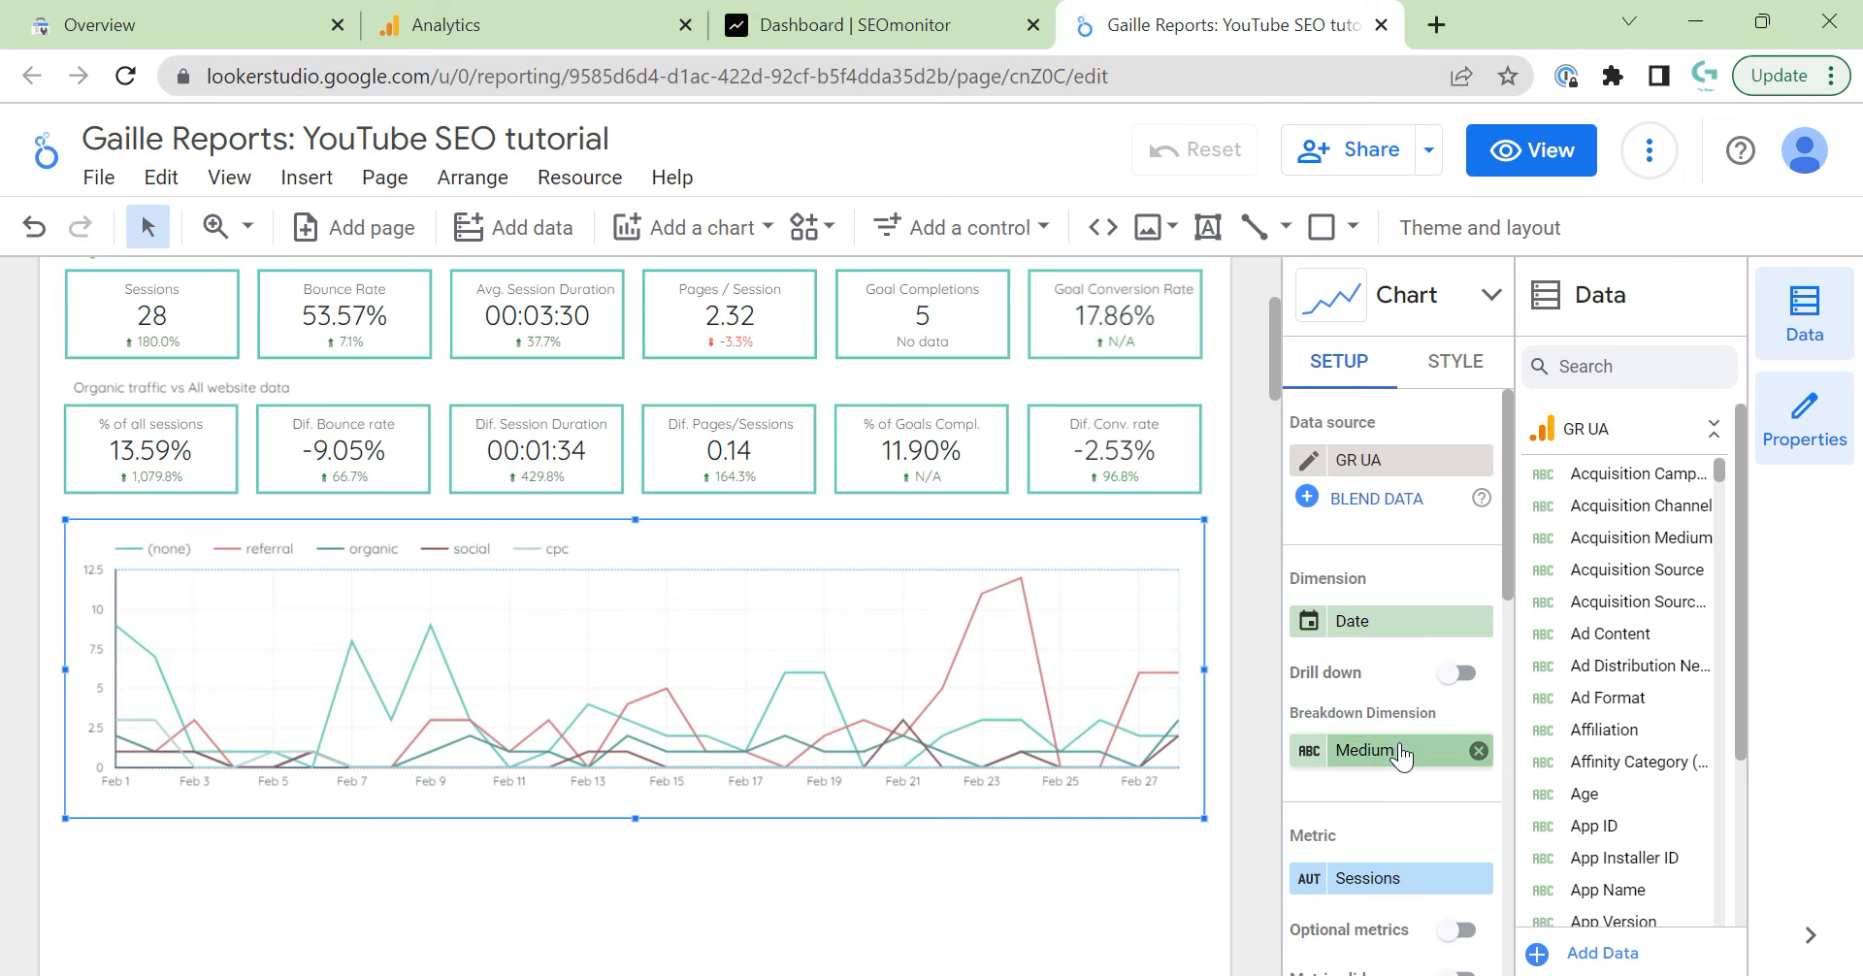
Apply the added Organic Traffic segment to the time series chart.
scroll(1400, 755, "down", 10)
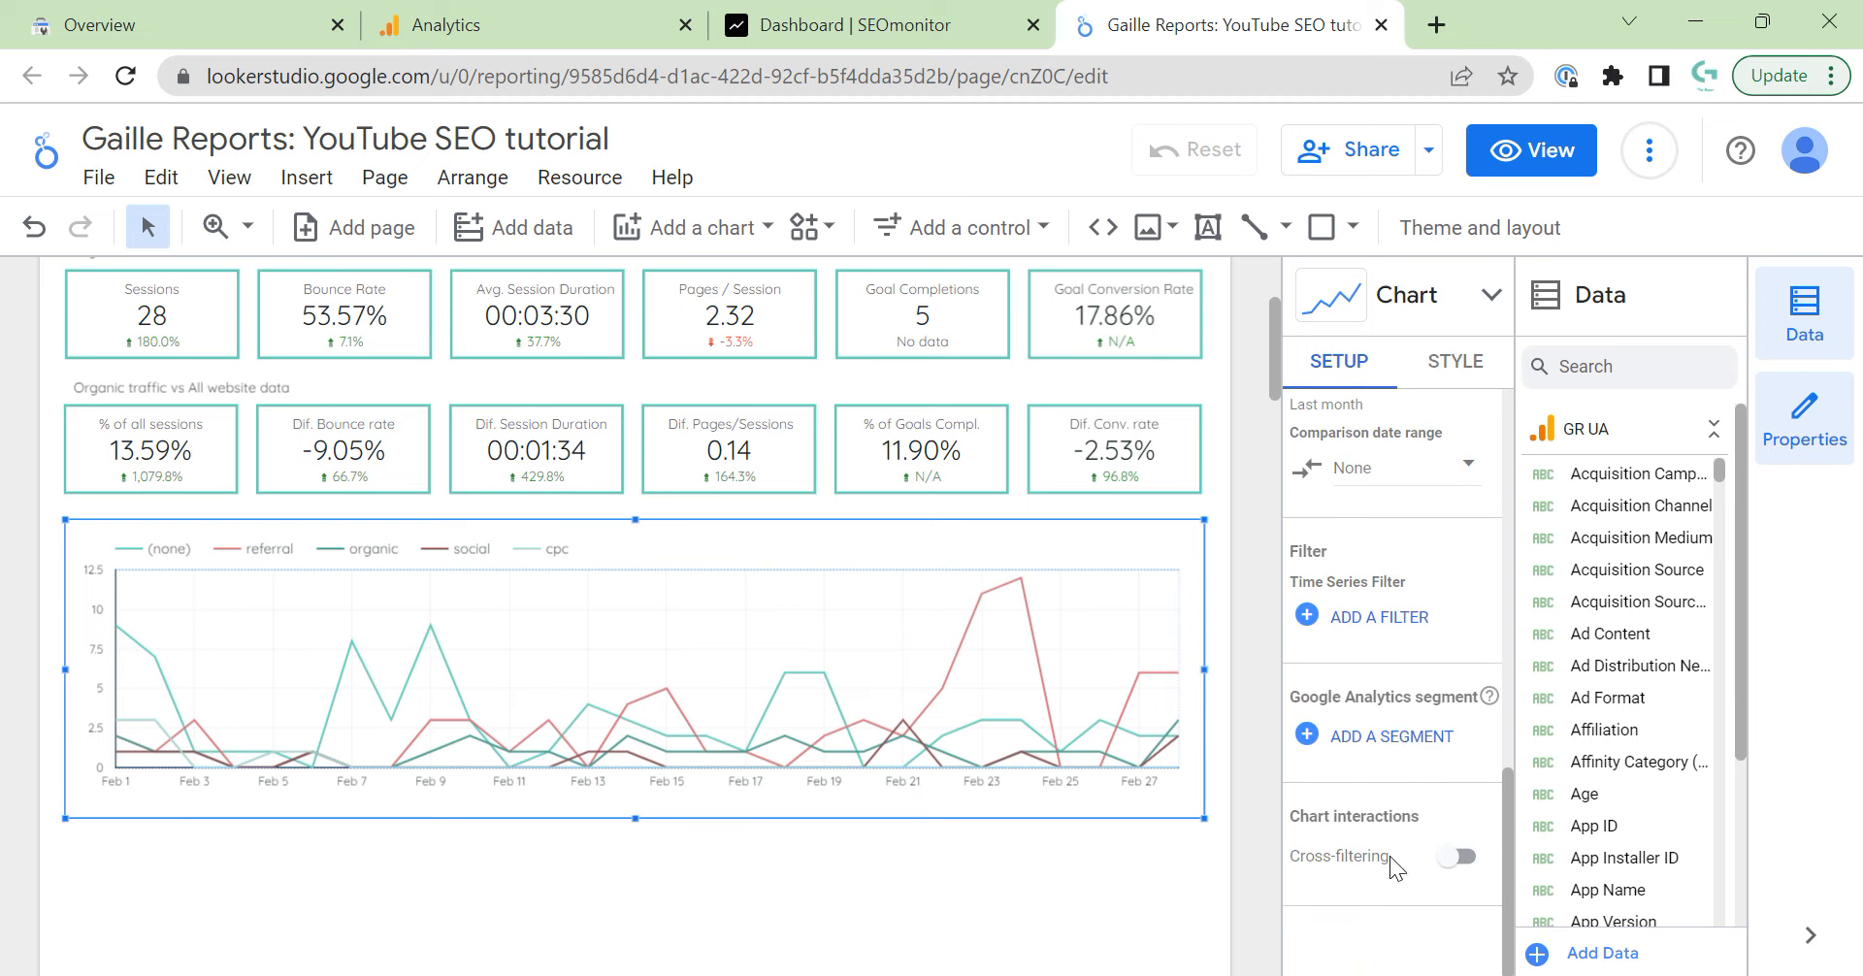
left_click(1397, 741)
left_click(1393, 380)
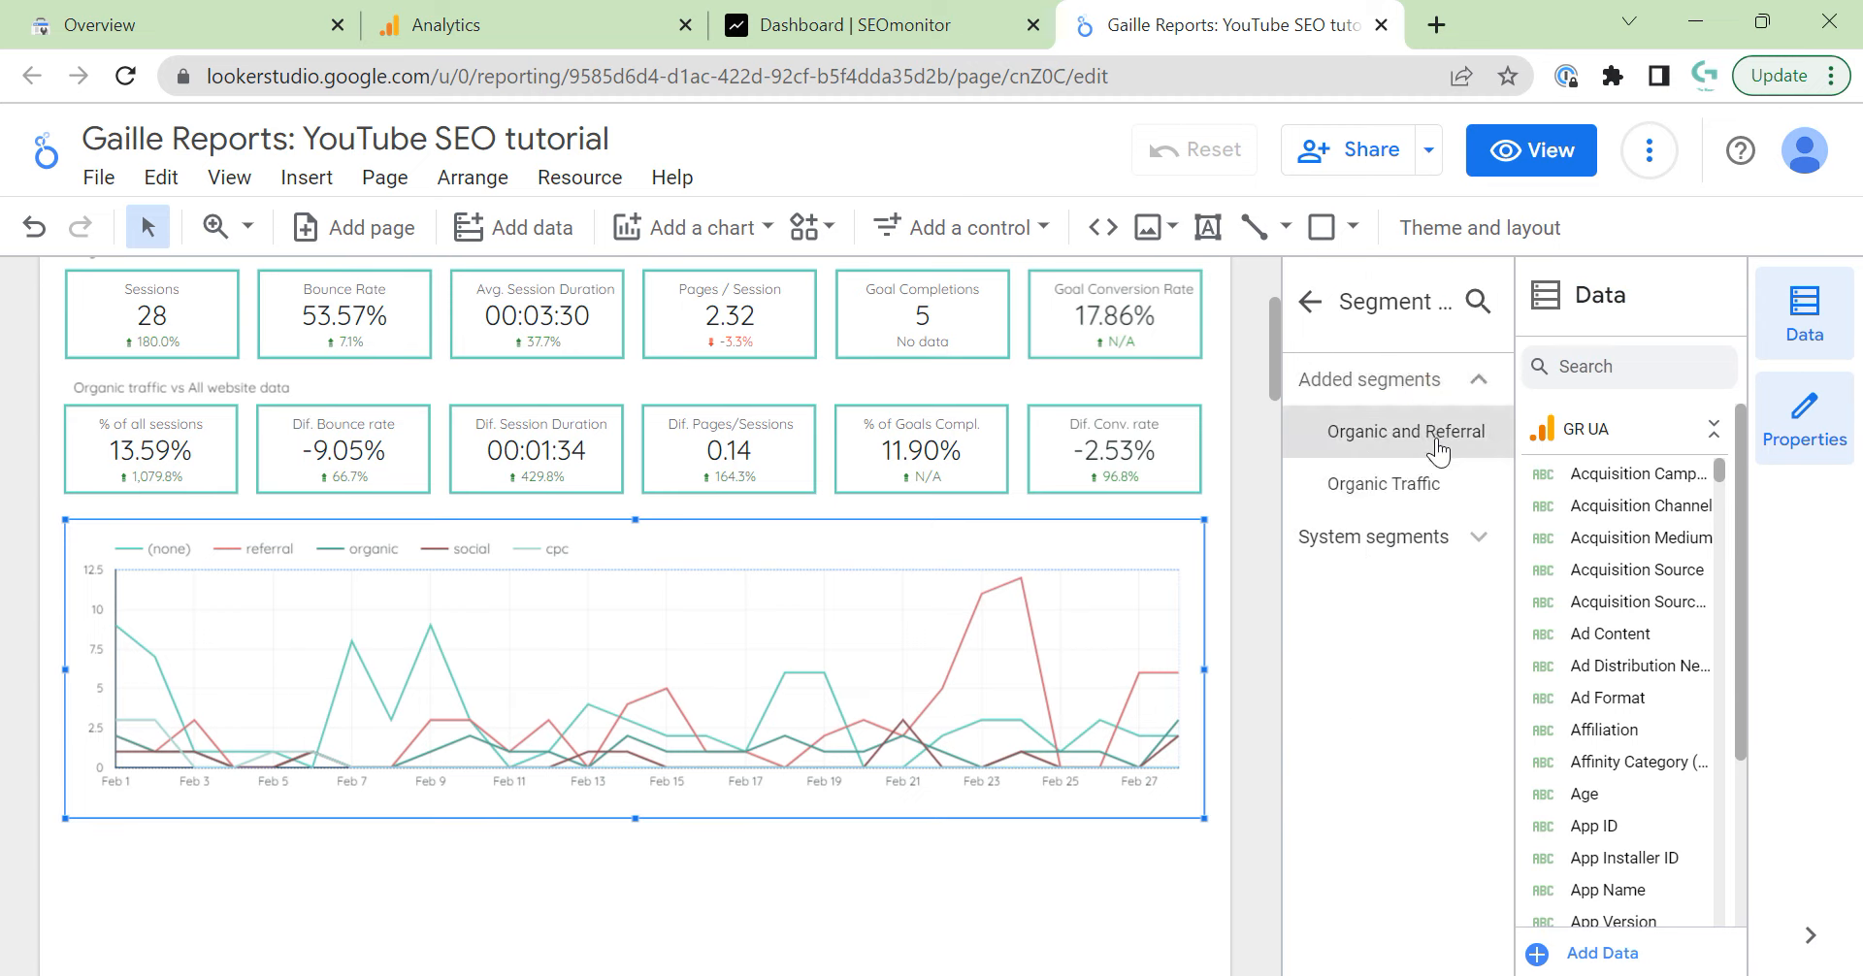
left_click(1388, 485)
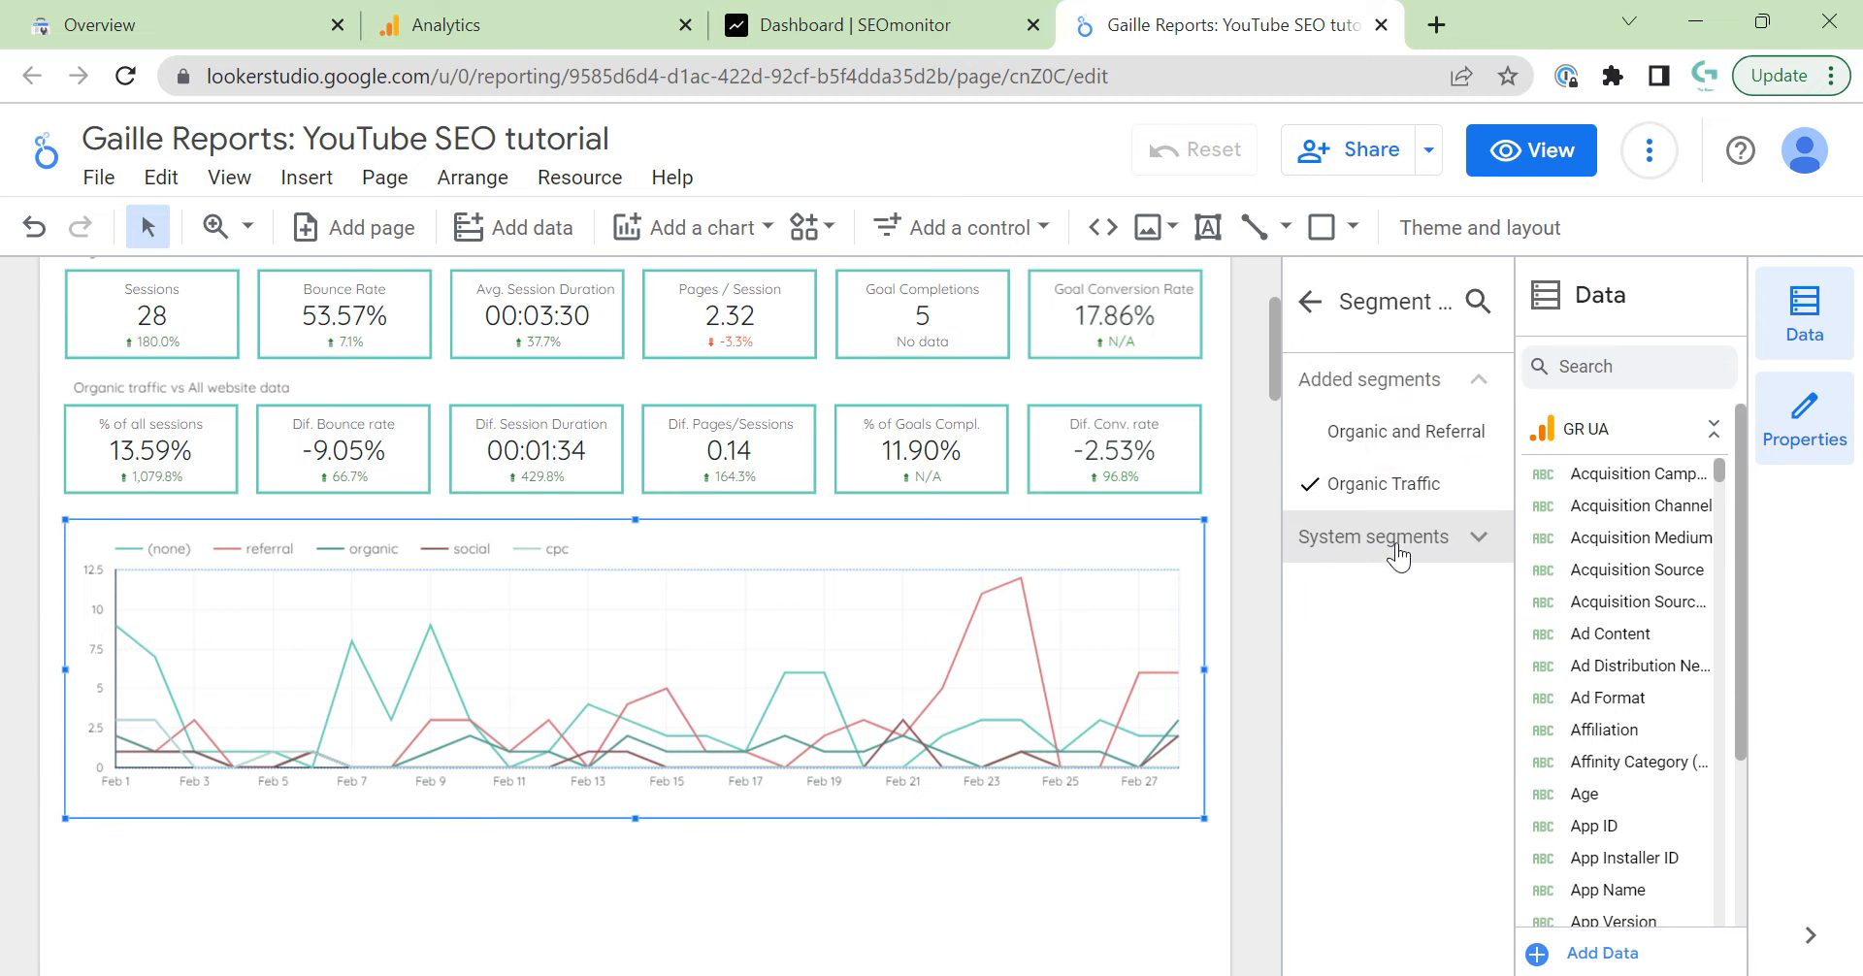
left_click(1310, 302)
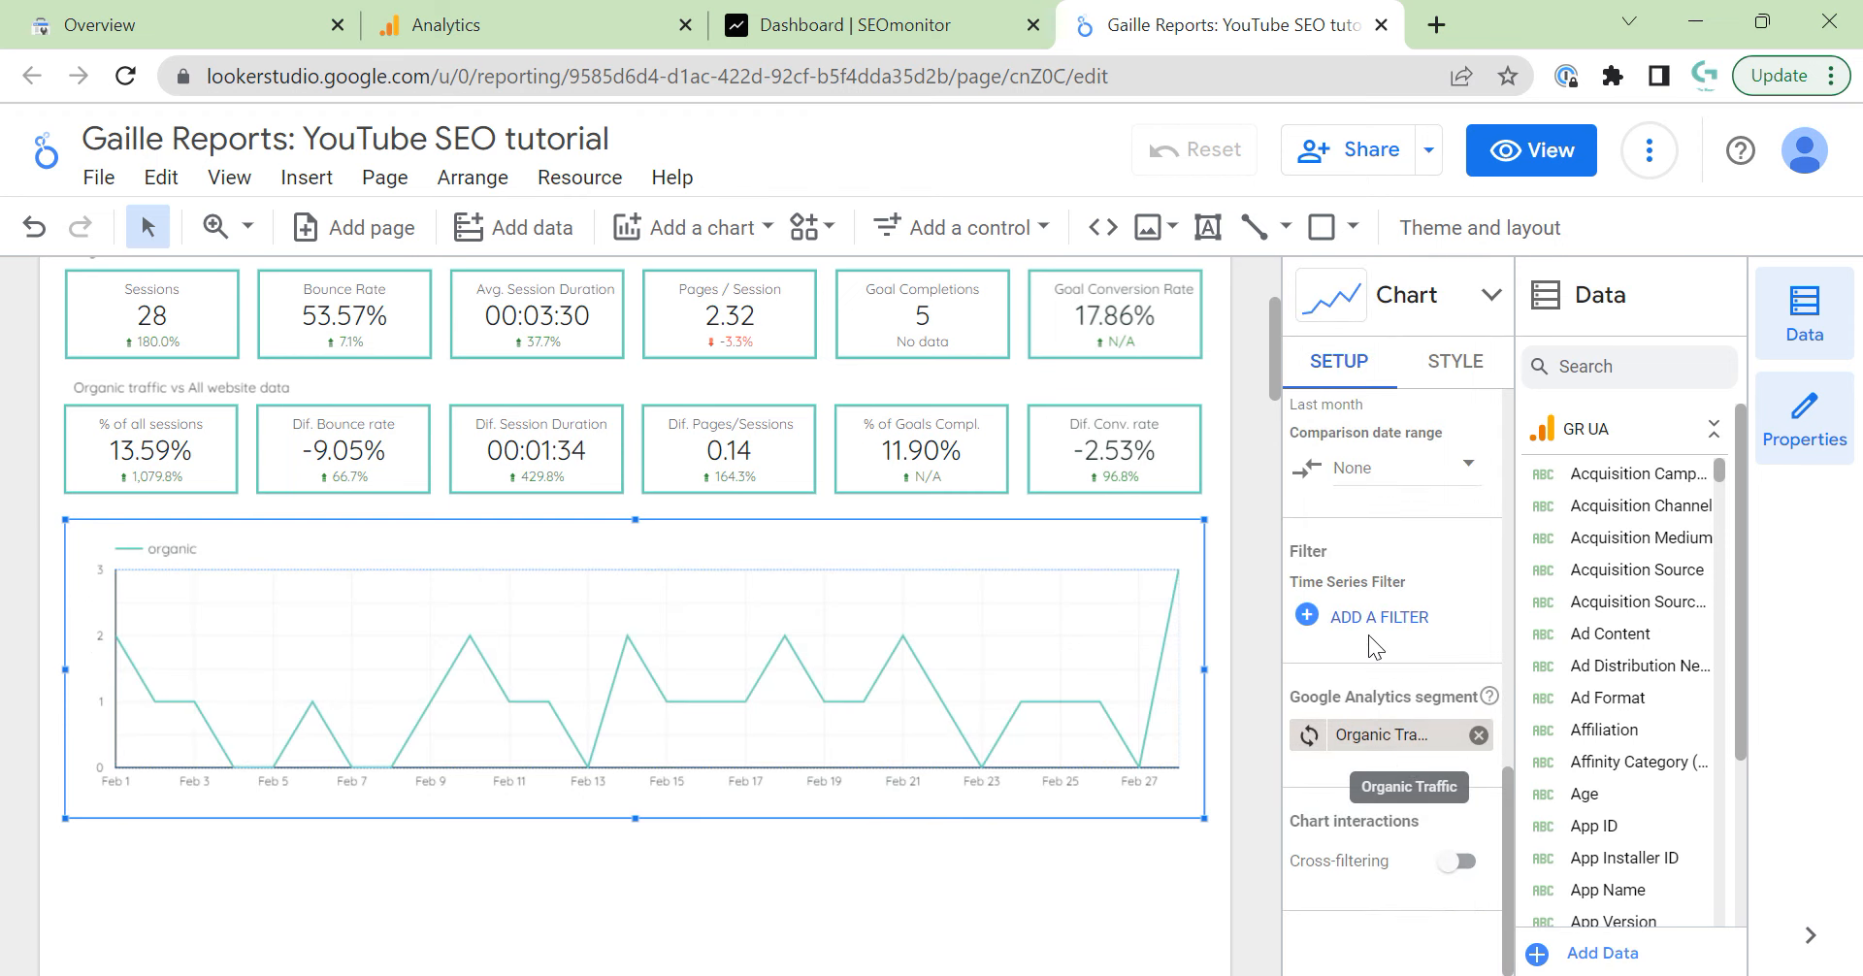
Replace the time series chart's Medium breakdown dimension with Source.
scroll(1417, 640, "up", 8)
scroll(1417, 636, "up", 1)
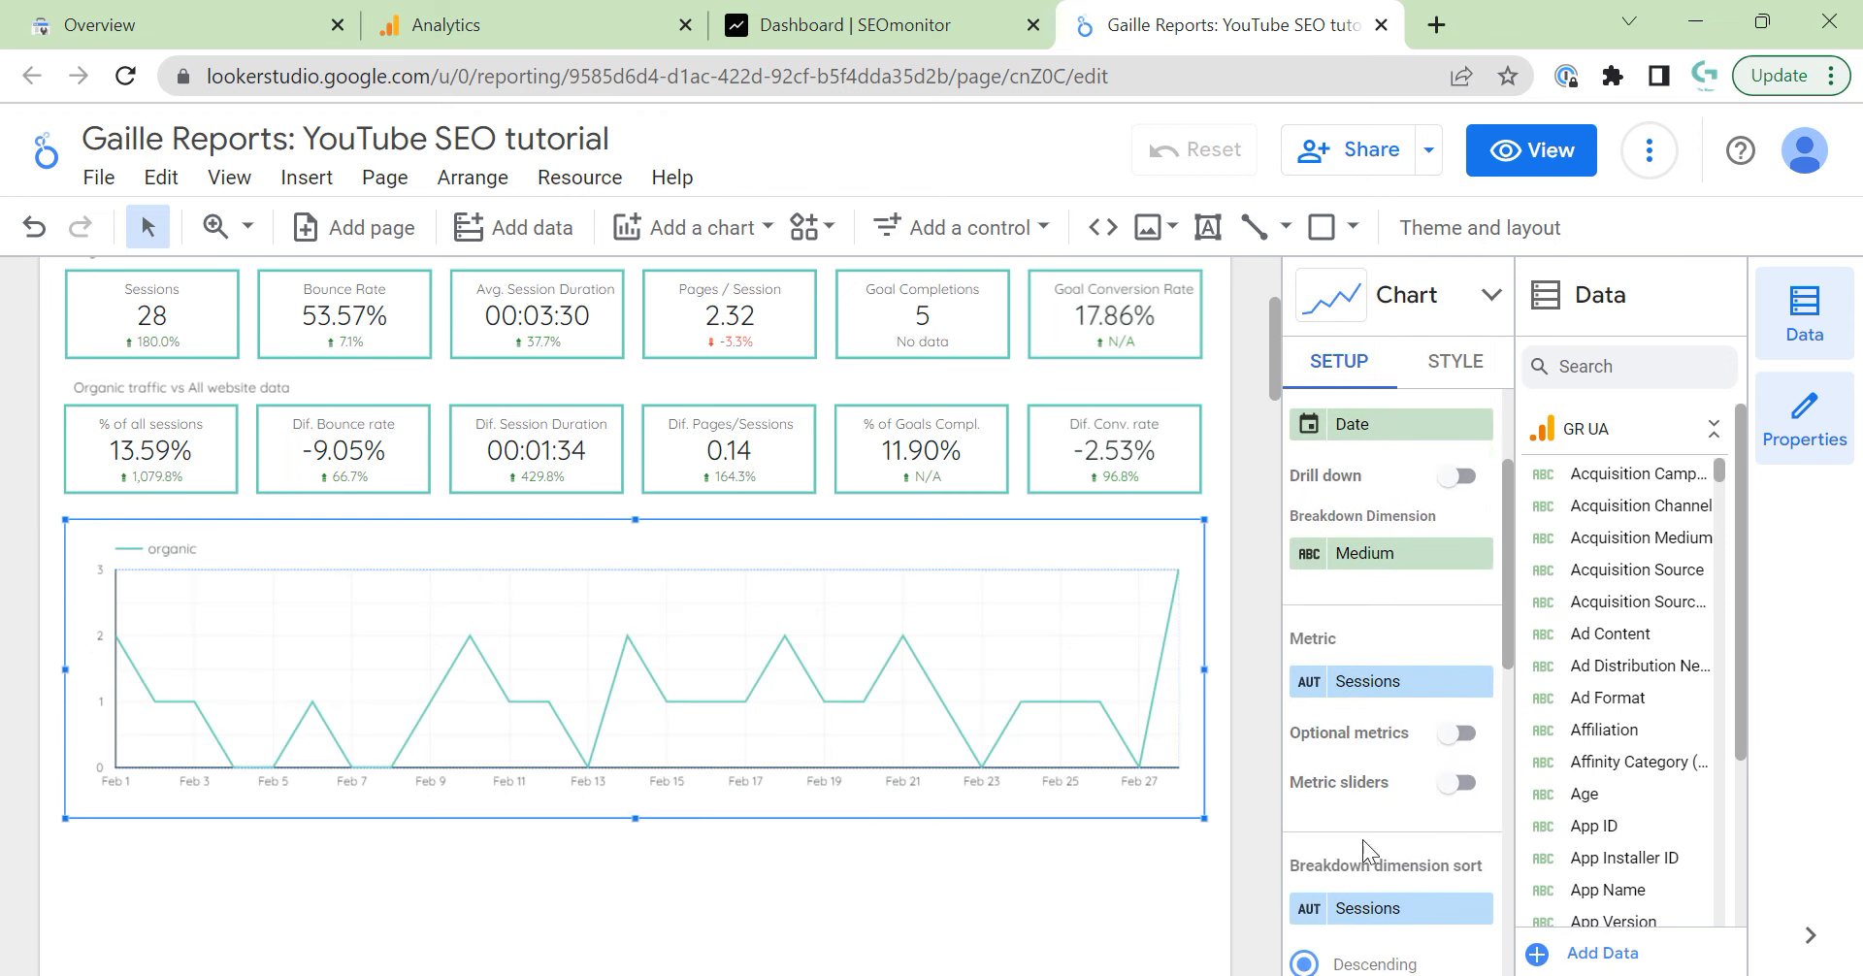
scroll(1413, 528, "down", 3)
scroll(1402, 679, "up", 5)
left_click(1398, 749)
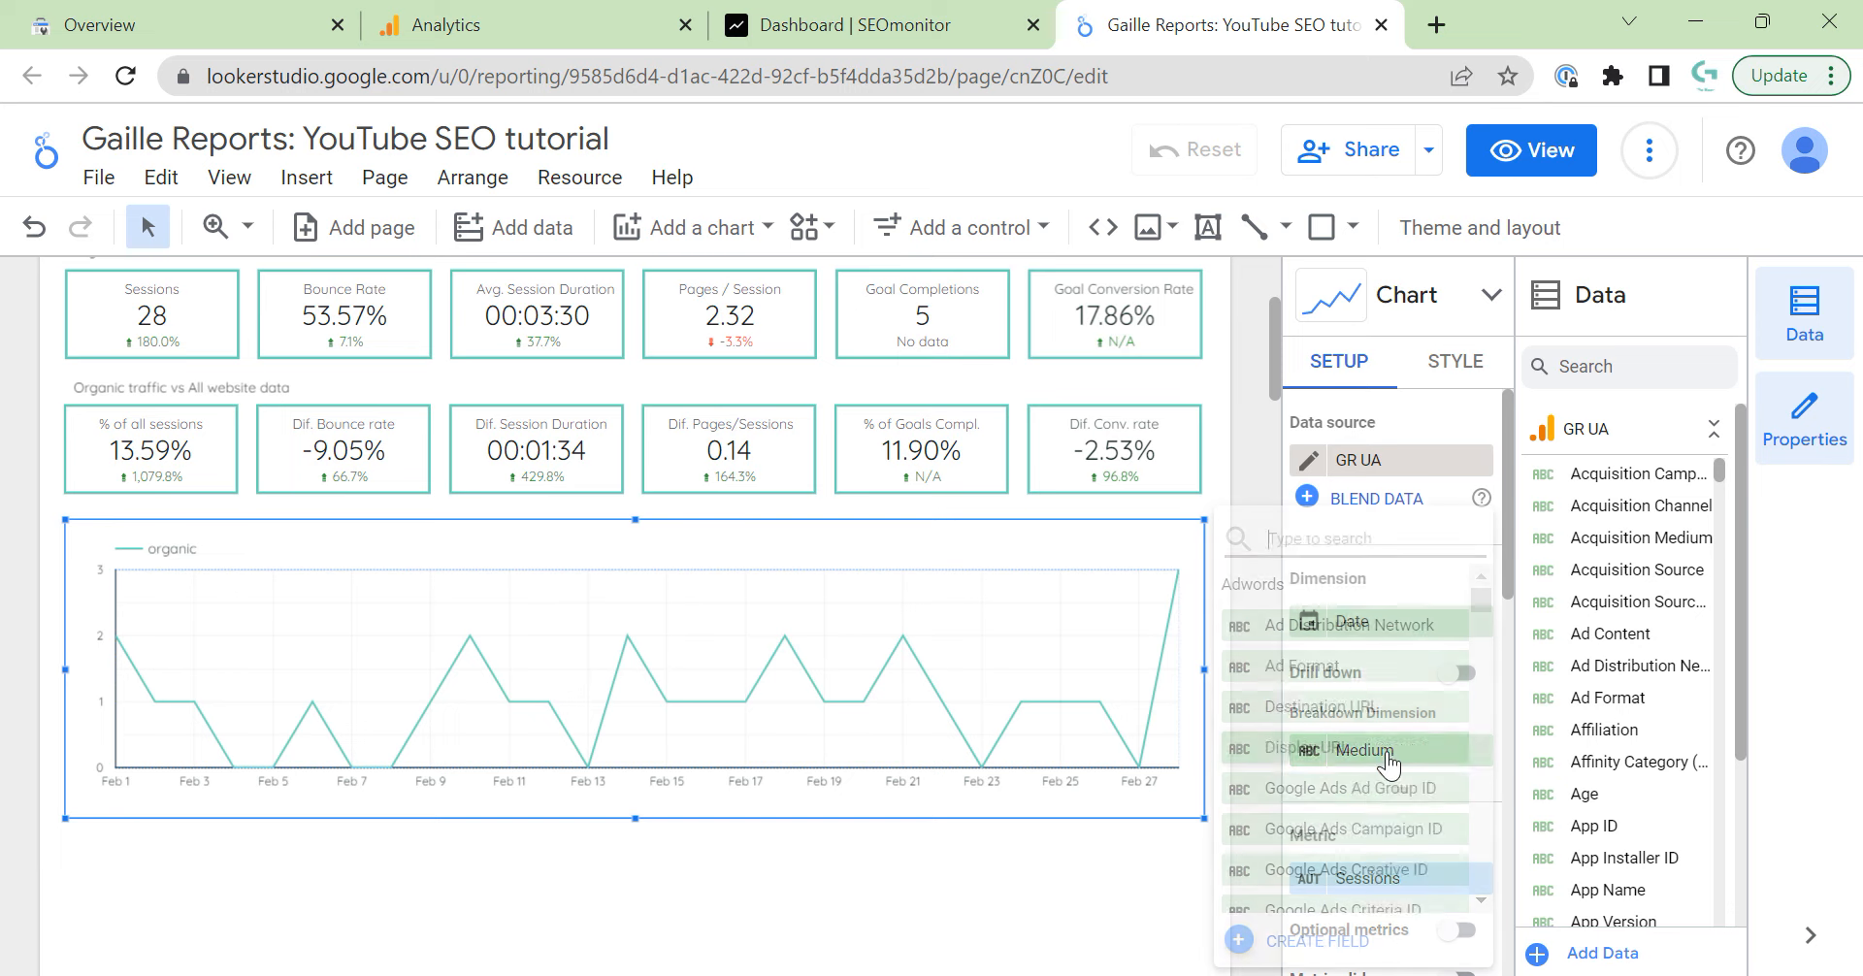
type("sour")
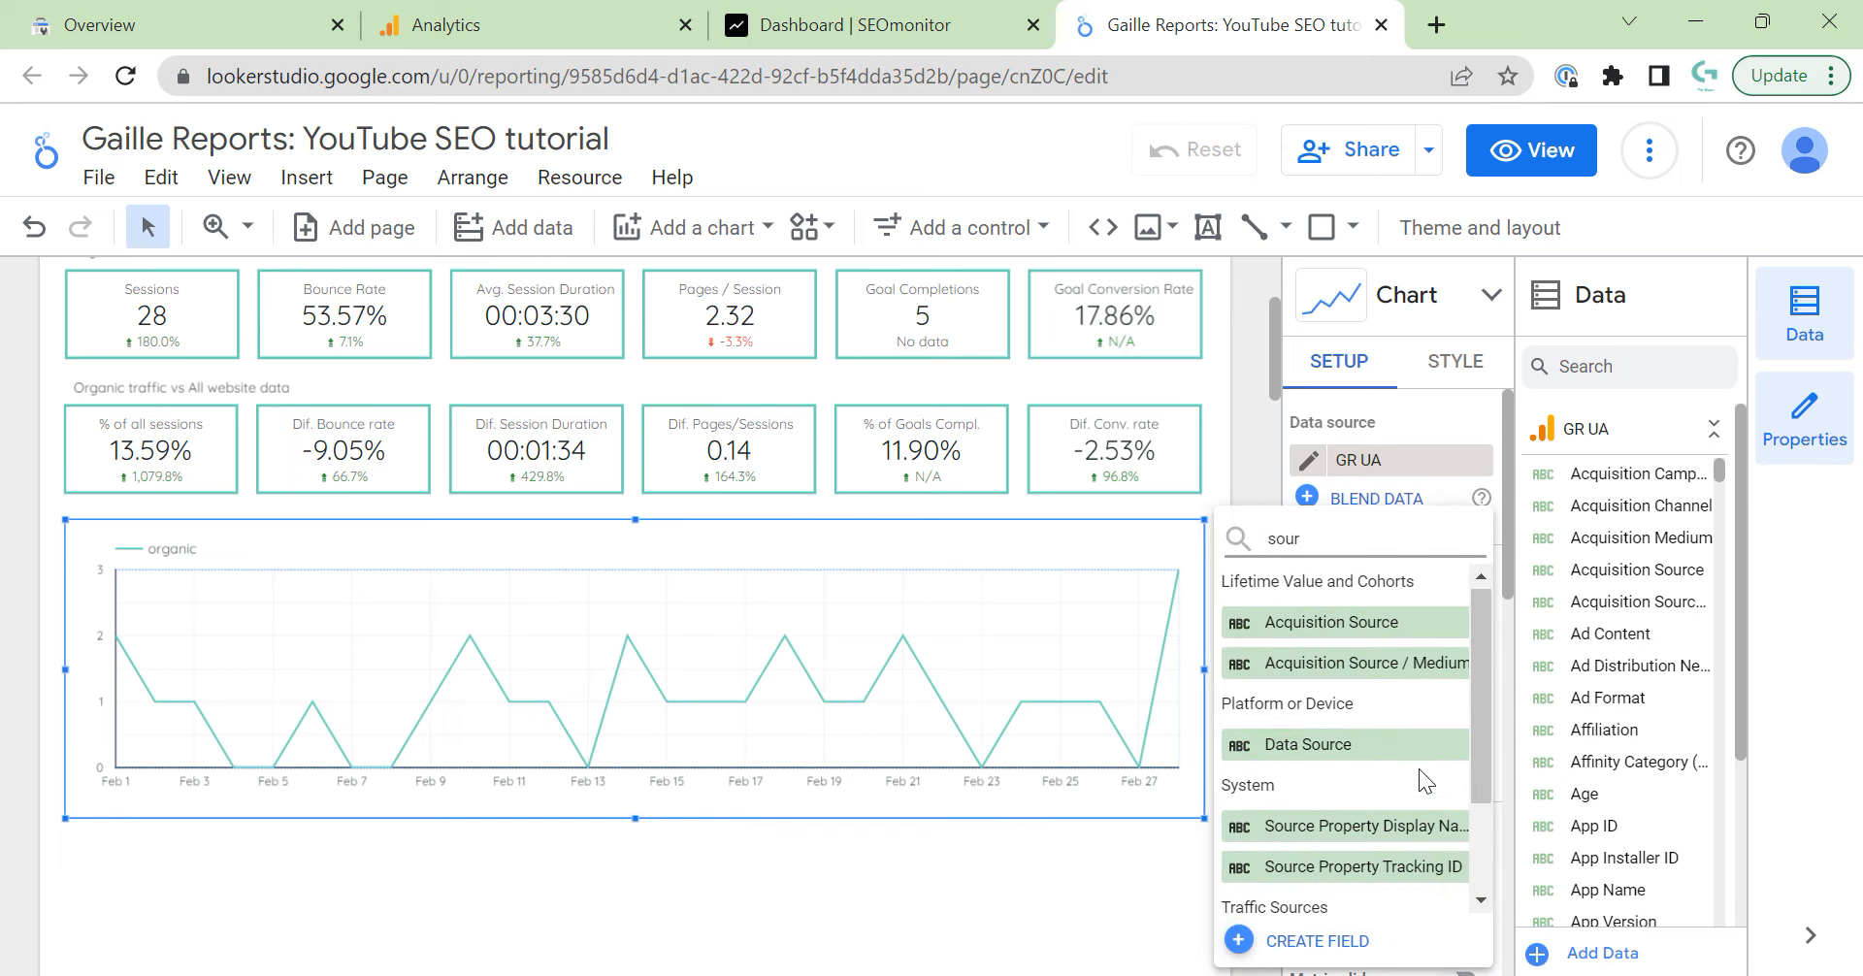
scroll(1418, 769, "down", 3)
left_click(1324, 854)
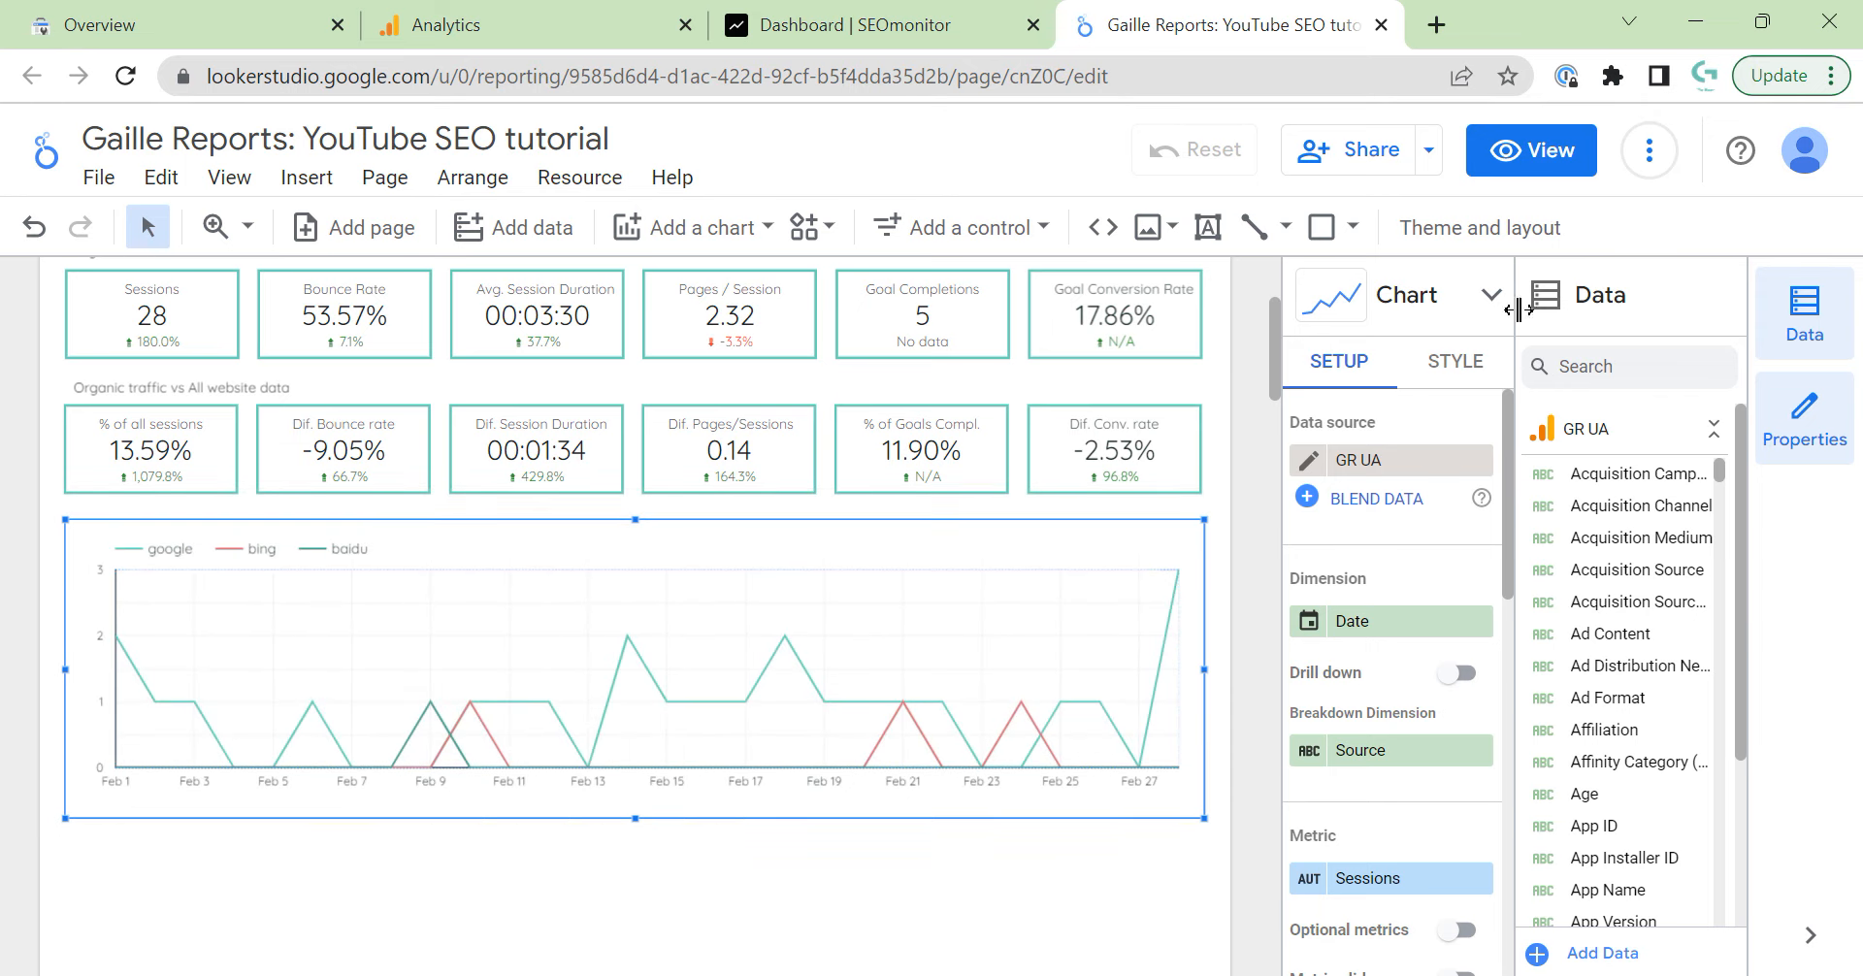
Change the grid color of the organic sessions time series chart to hide its gridlines, and deselect the chart.
left_click(1456, 374)
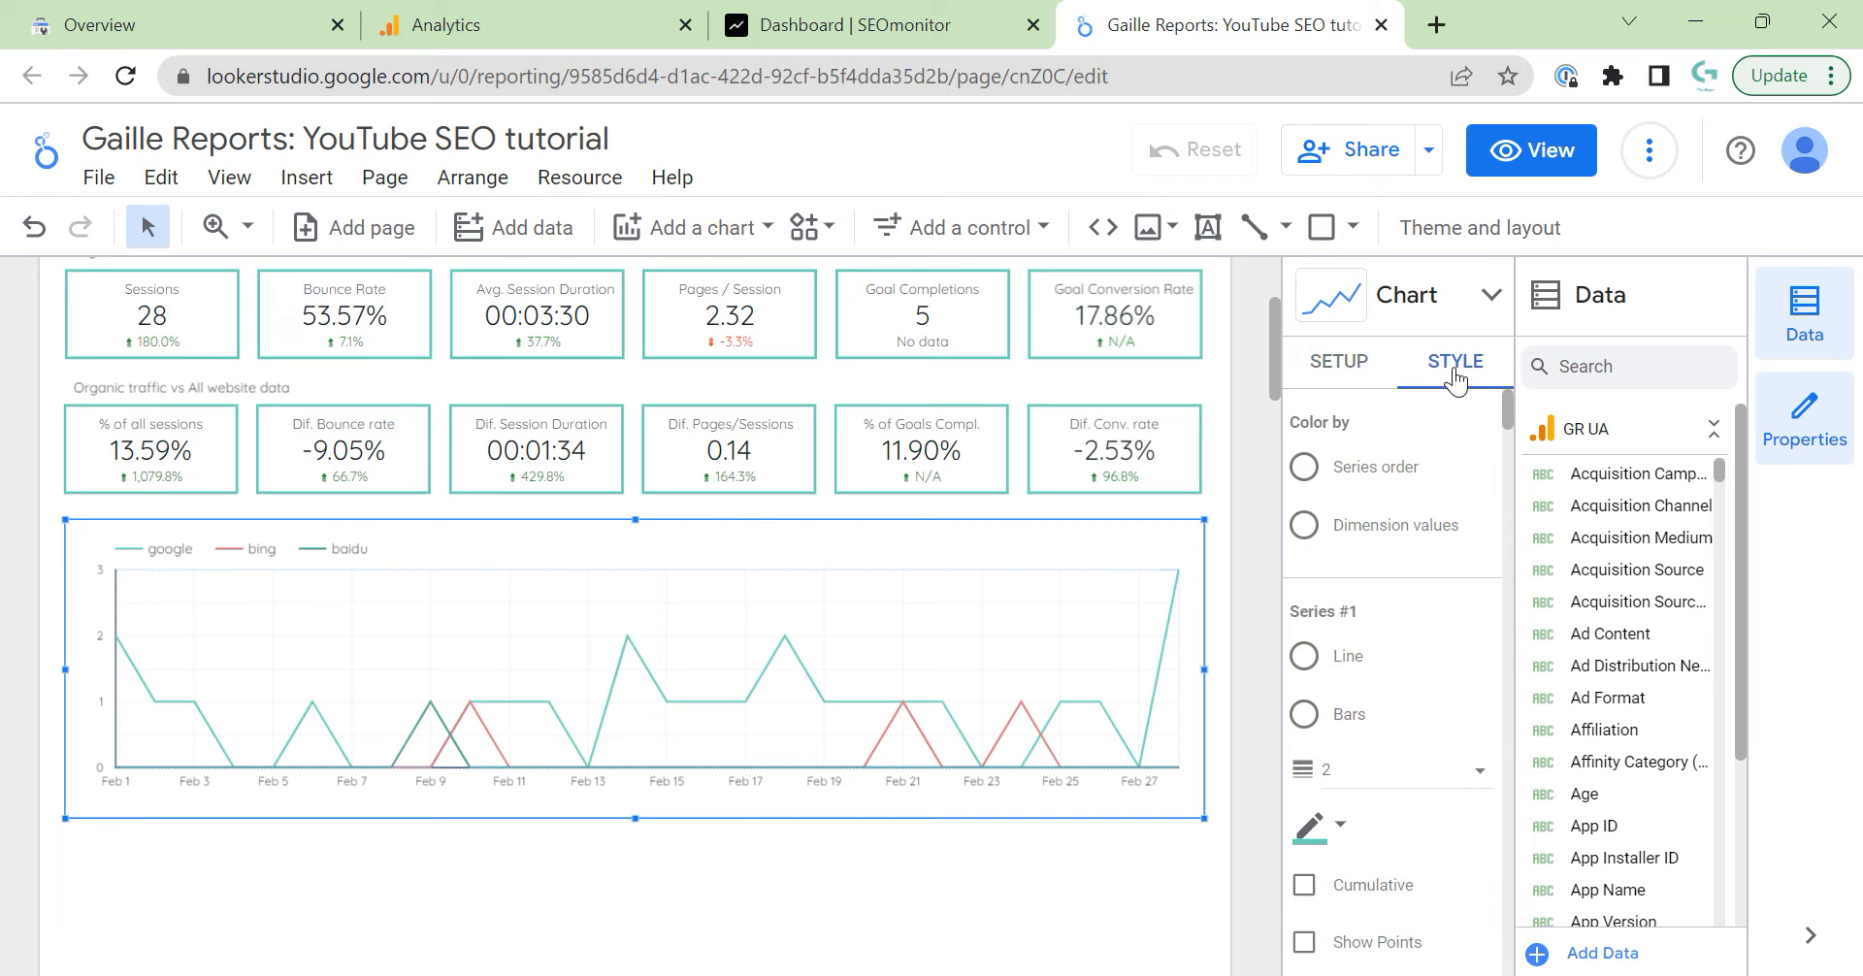
scroll(1417, 505, "down", 5)
scroll(1407, 689, "down", 15)
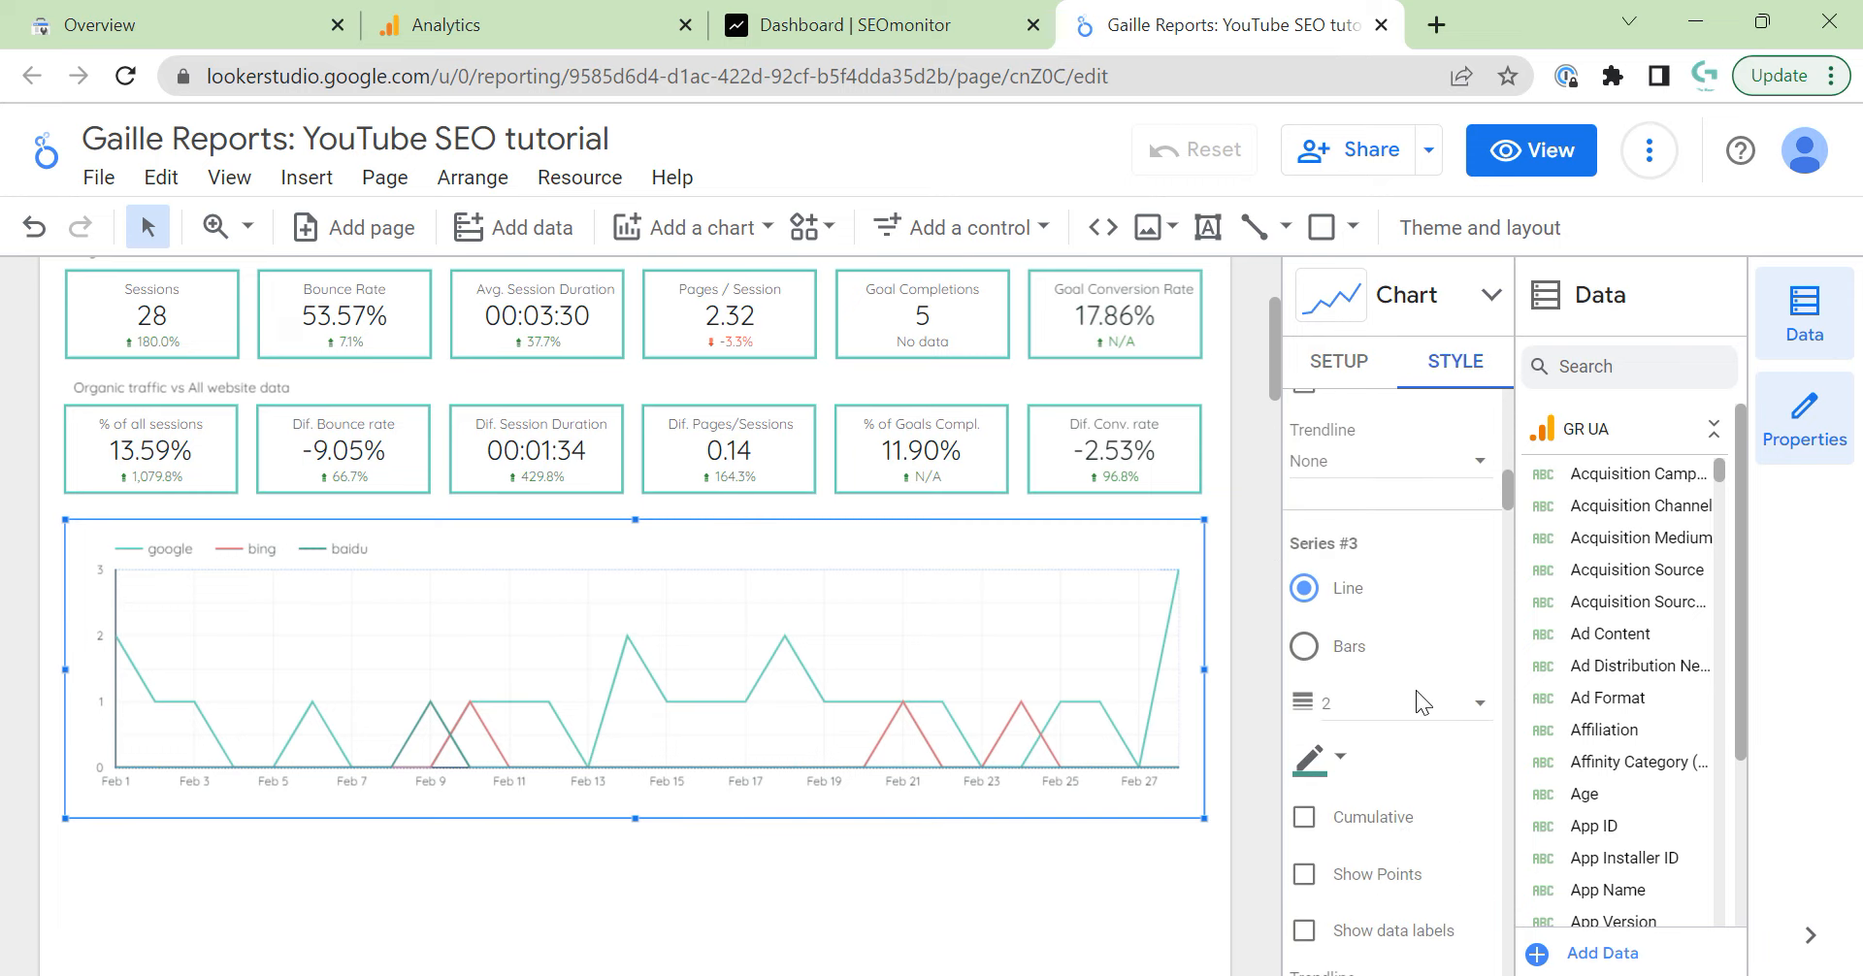
scroll(1418, 723, "down", 13)
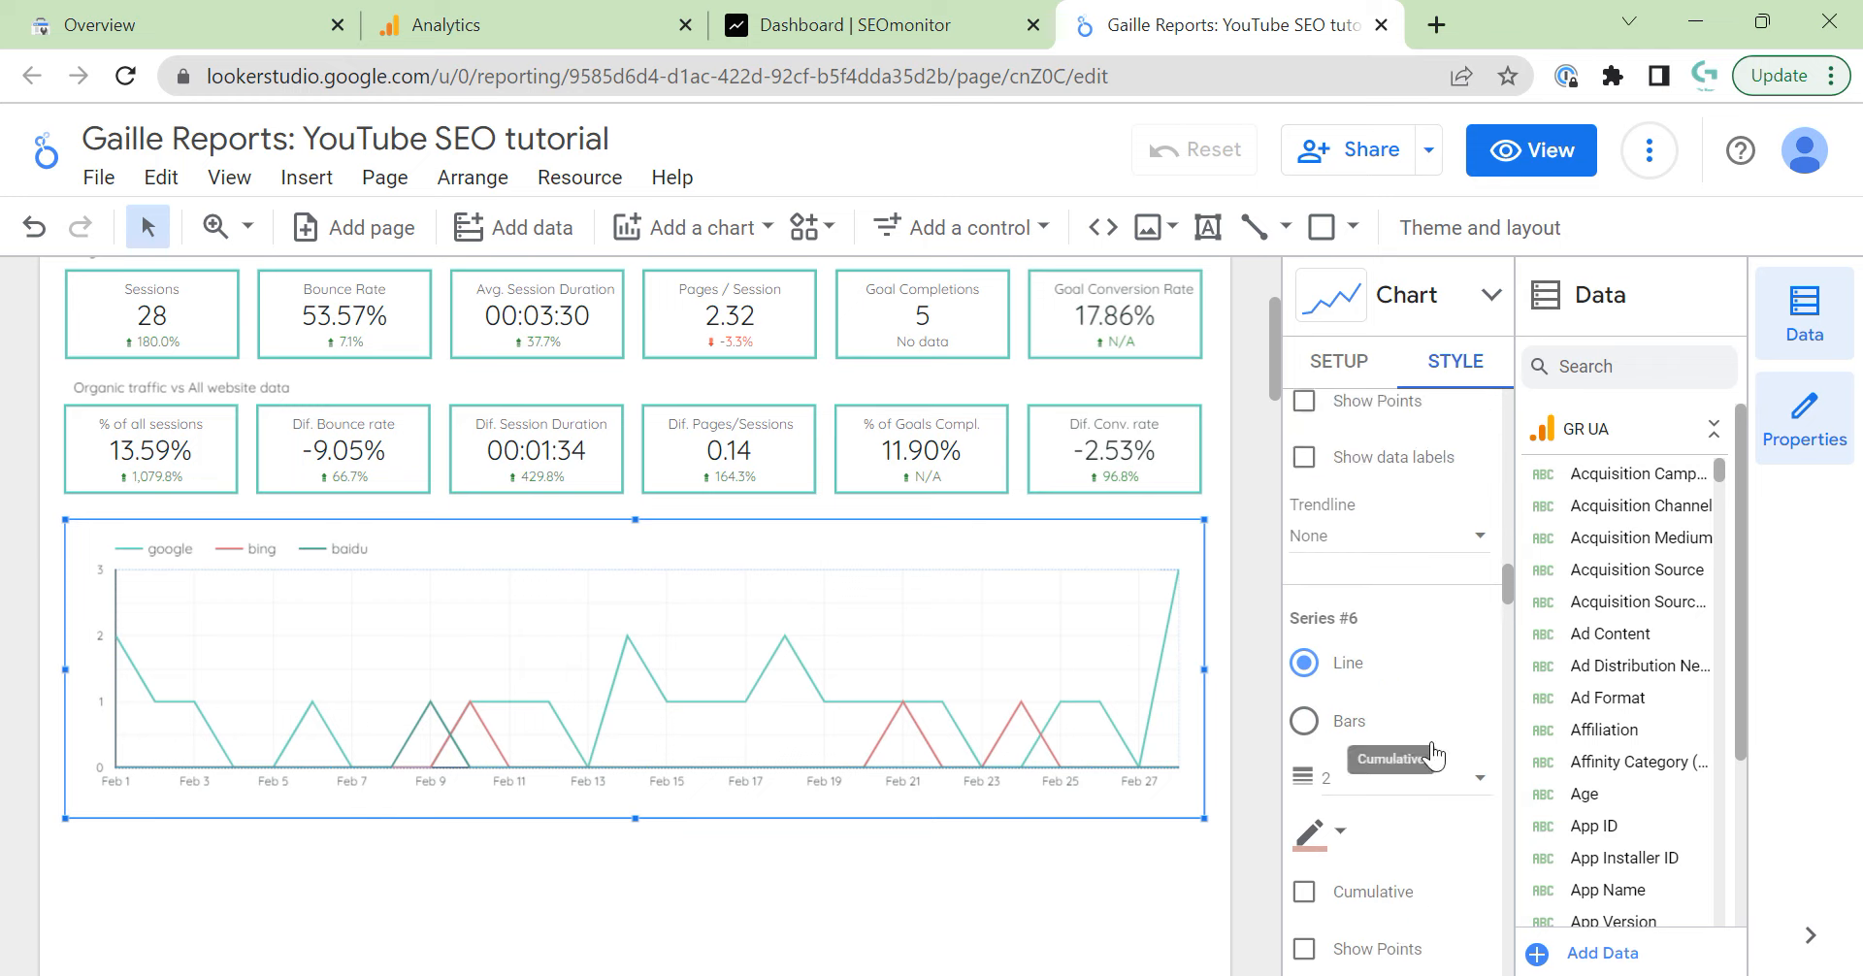
scroll(1417, 720, "down", 15)
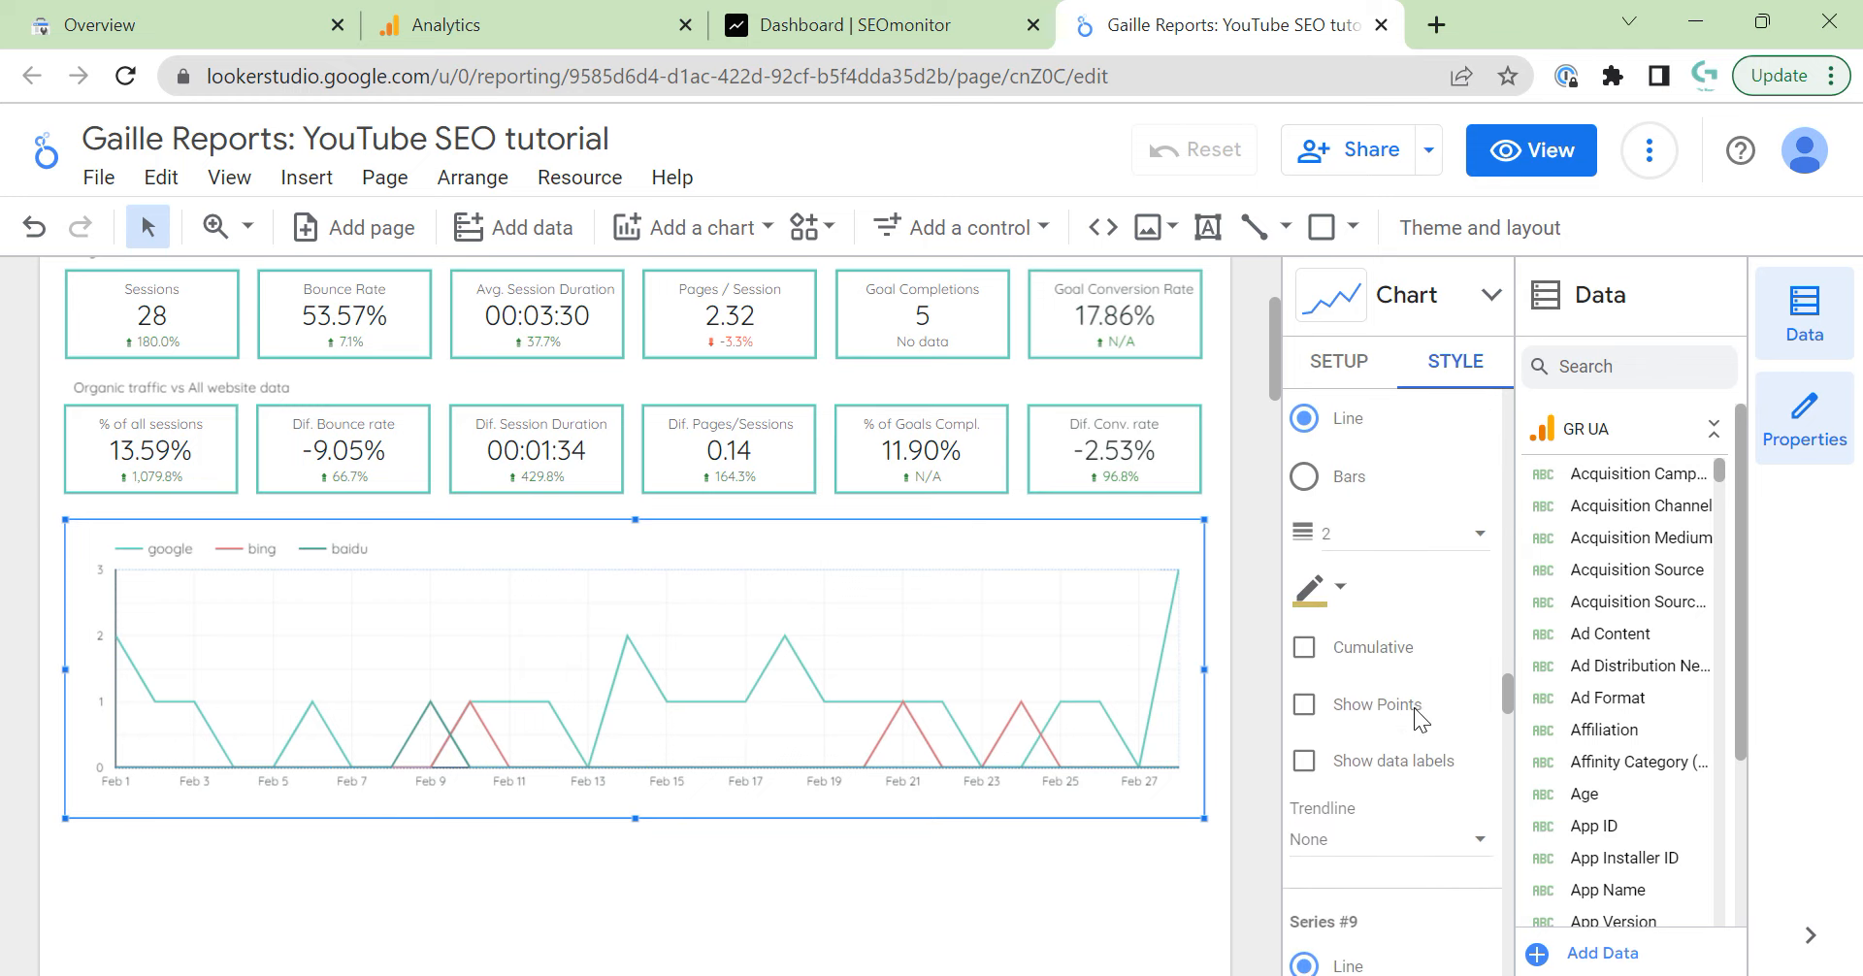
scroll(1422, 723, "down", 5)
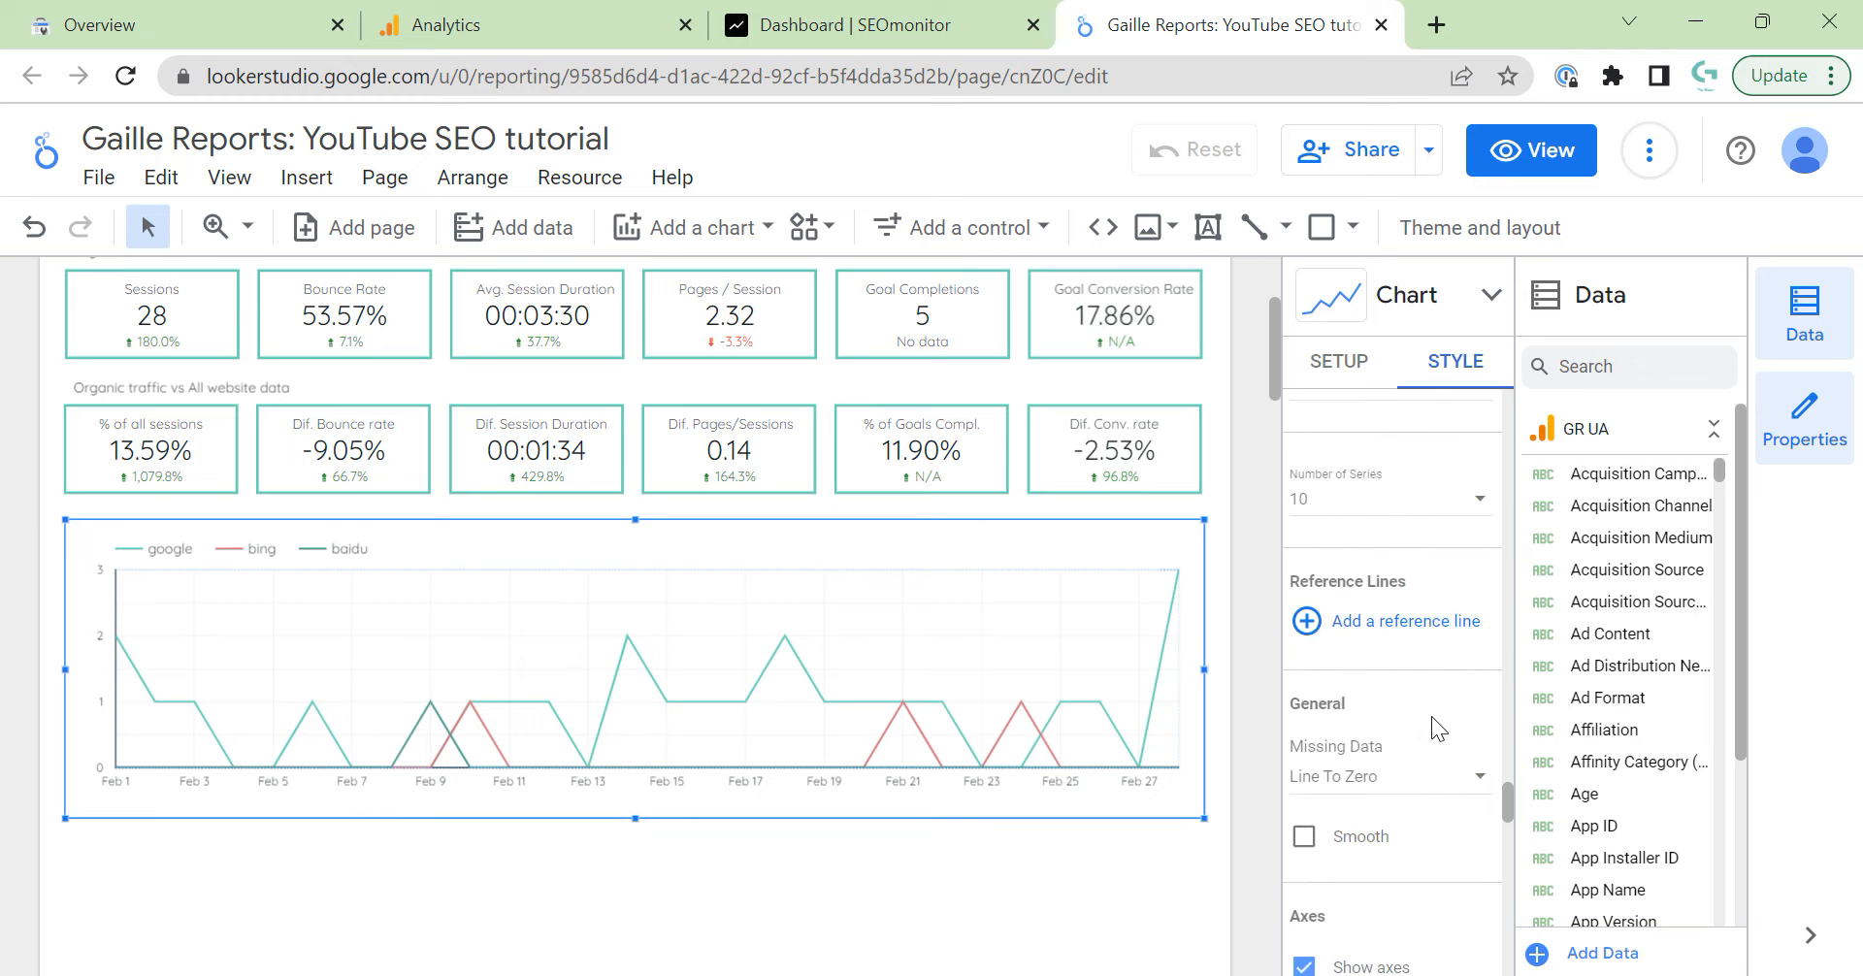
left_click_drag(1506, 799, 1574, 378)
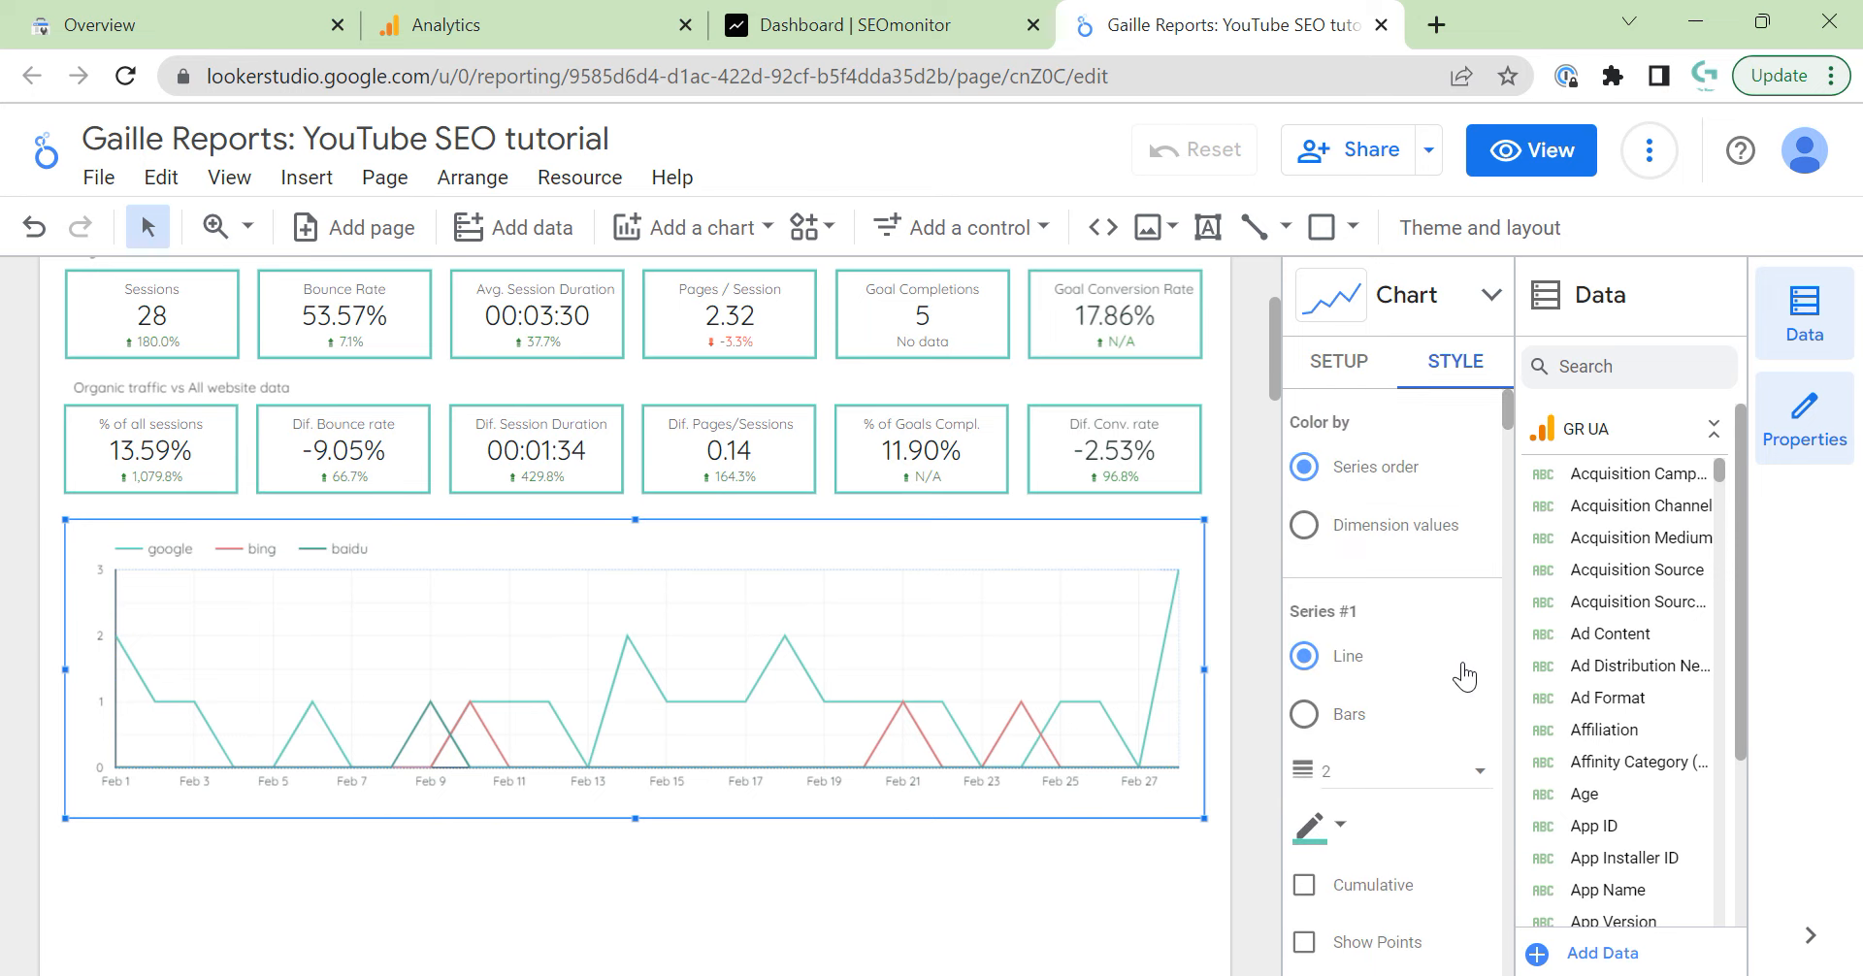
scroll(1464, 660, "down", 2)
scroll(1465, 640, "up", 2)
scroll(1518, 543, "down", 3)
scroll(1455, 553, "down", 10)
scroll(1416, 642, "down", 10)
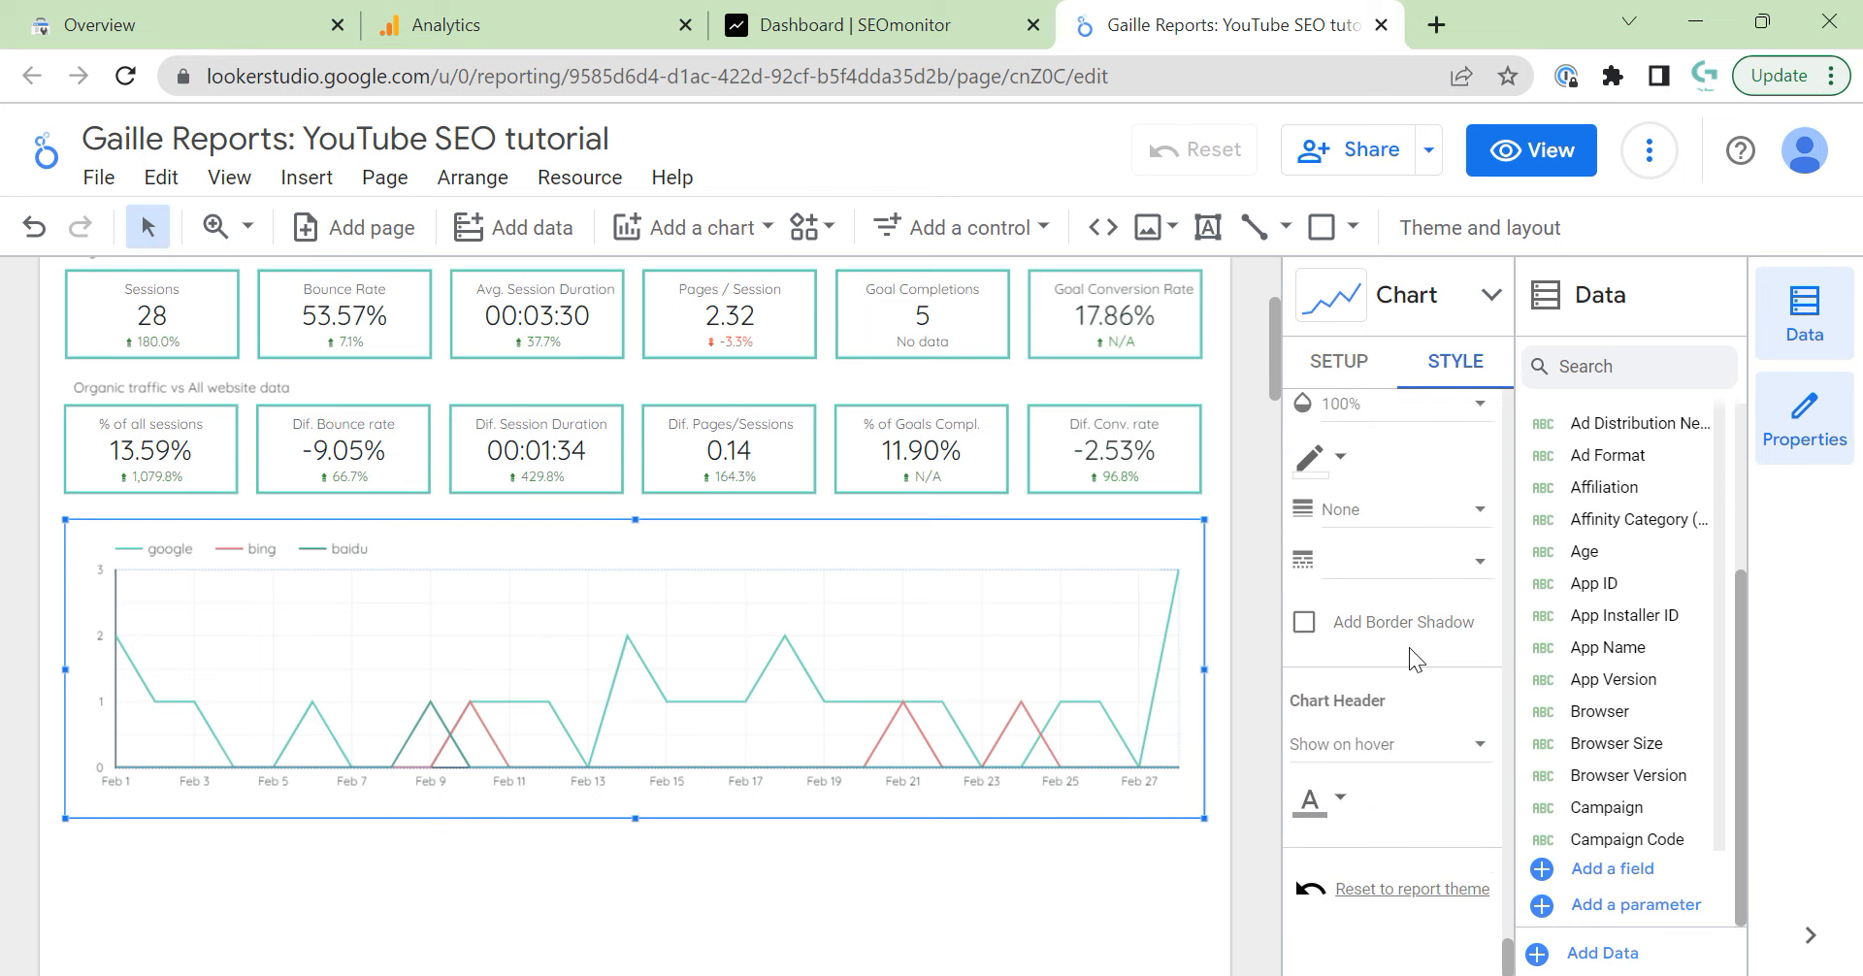
scroll(1413, 612, "up", 6)
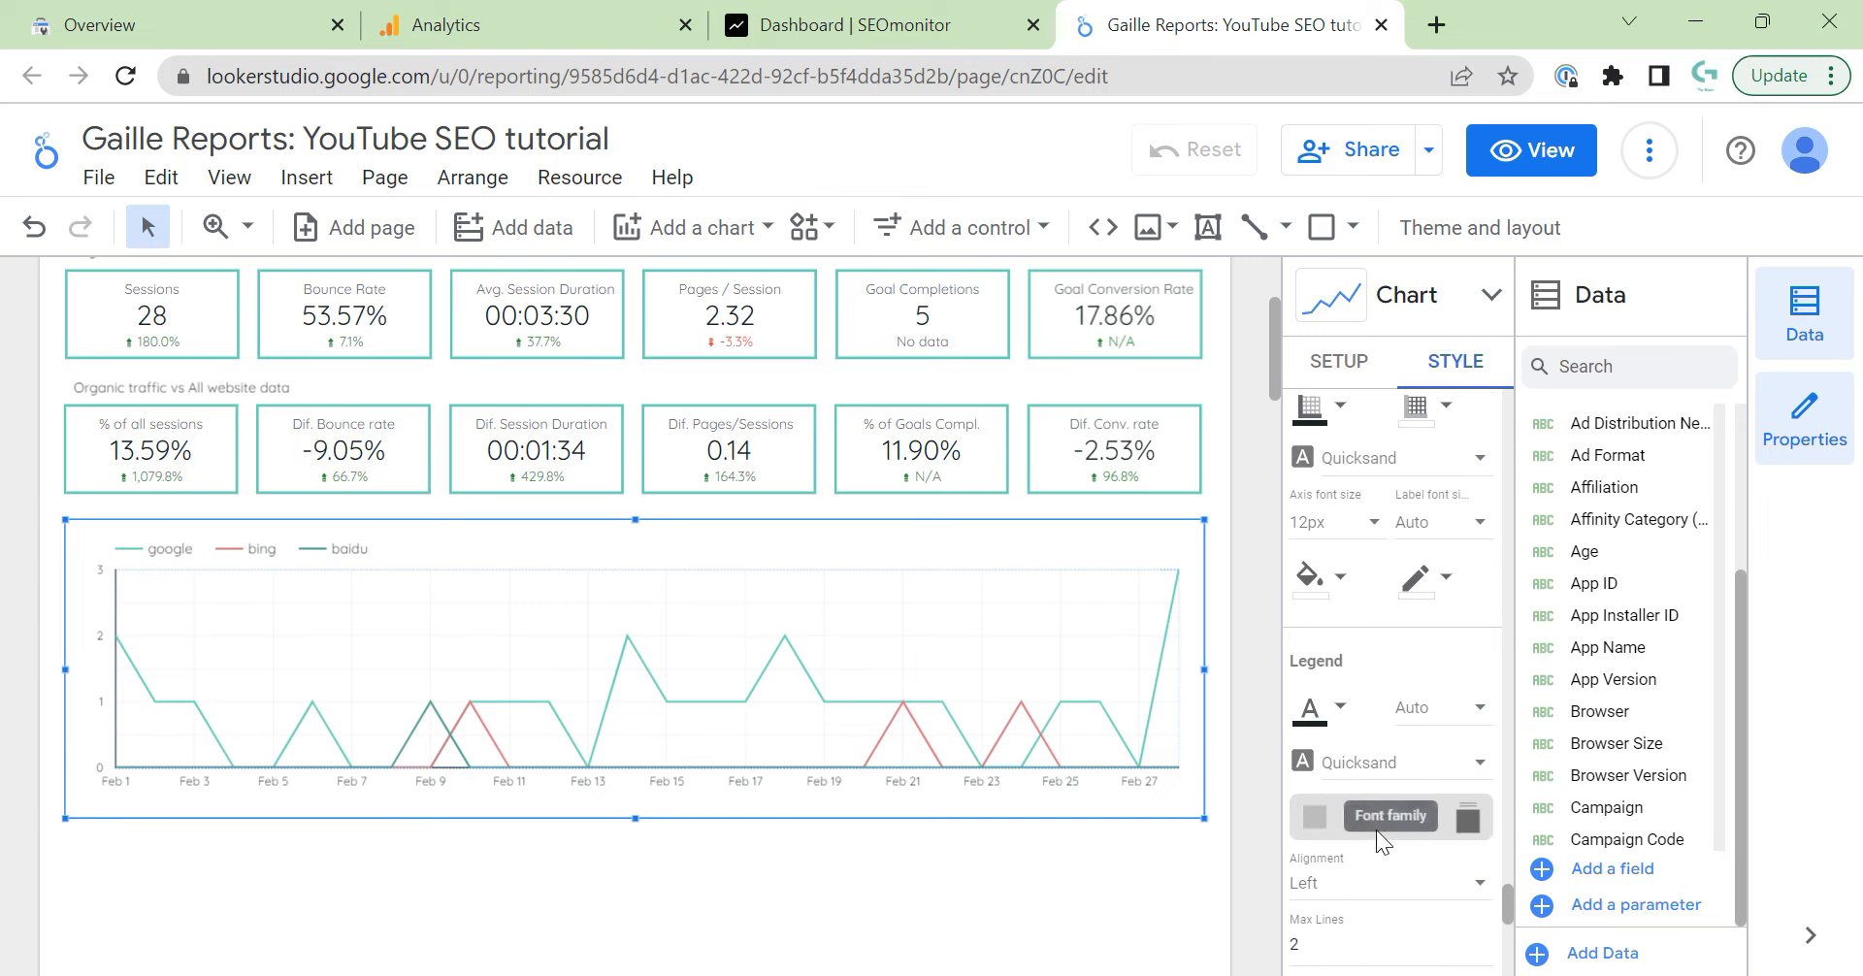
scroll(1378, 670, "up", 3)
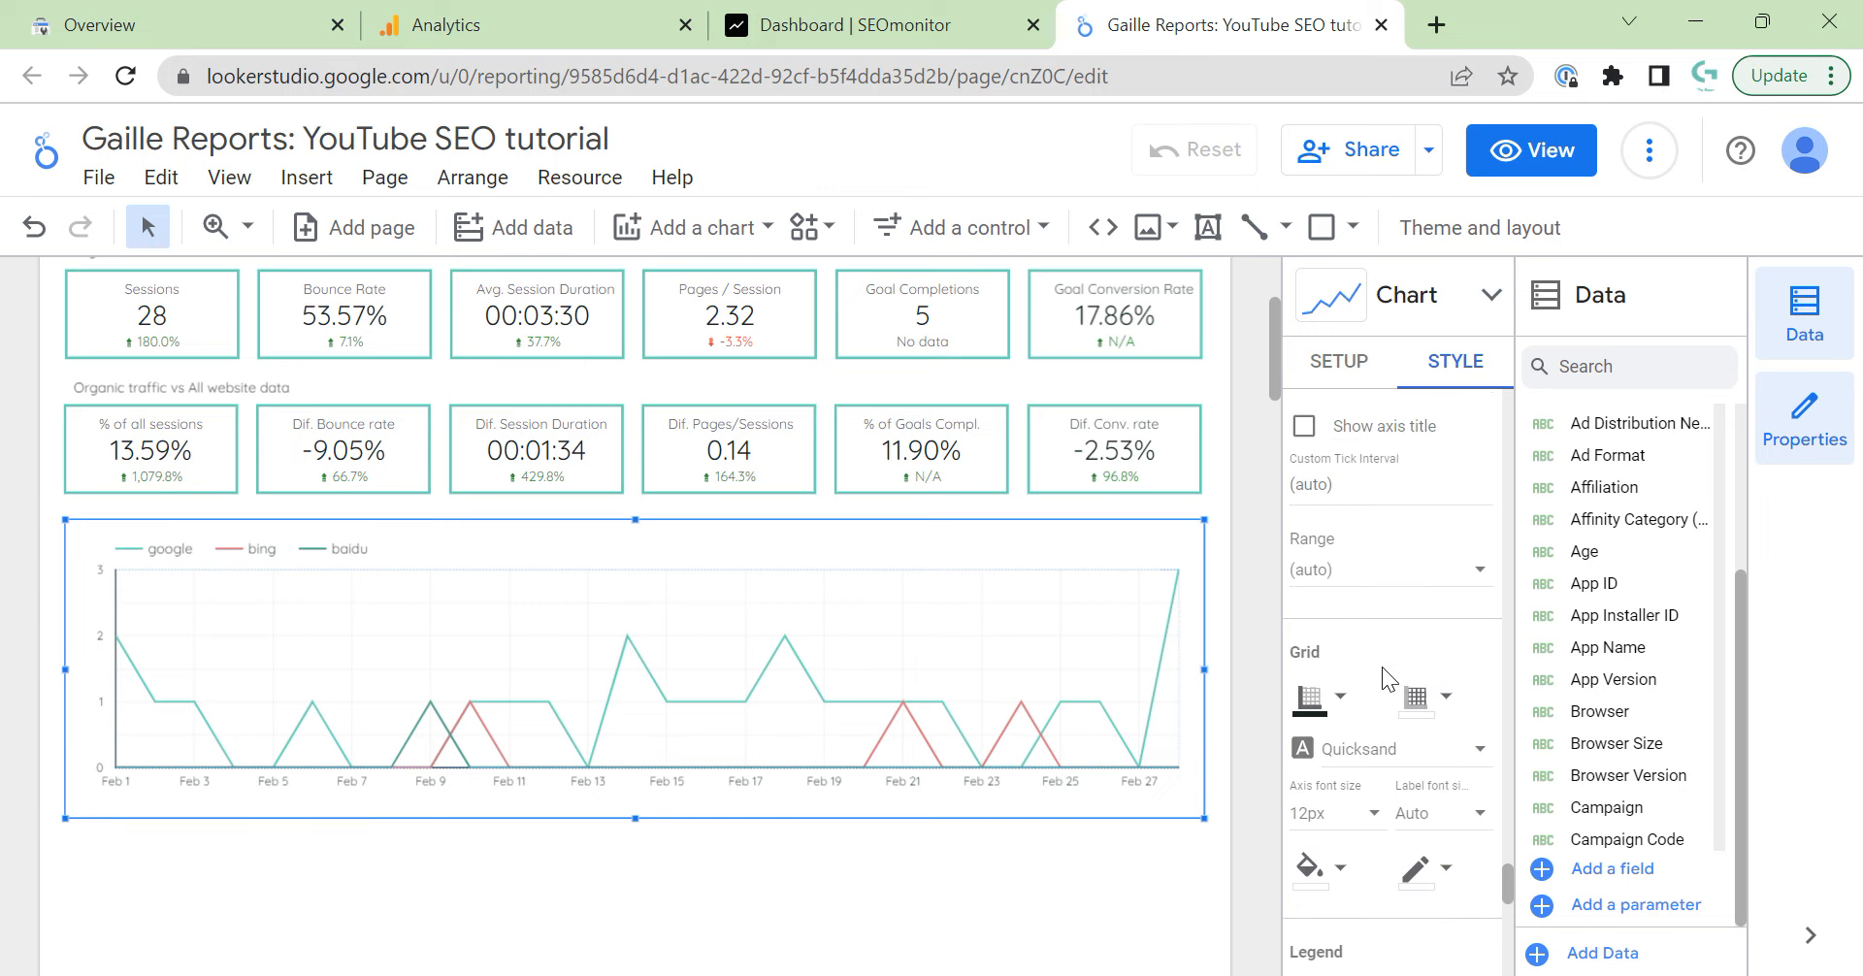
left_click(1446, 696)
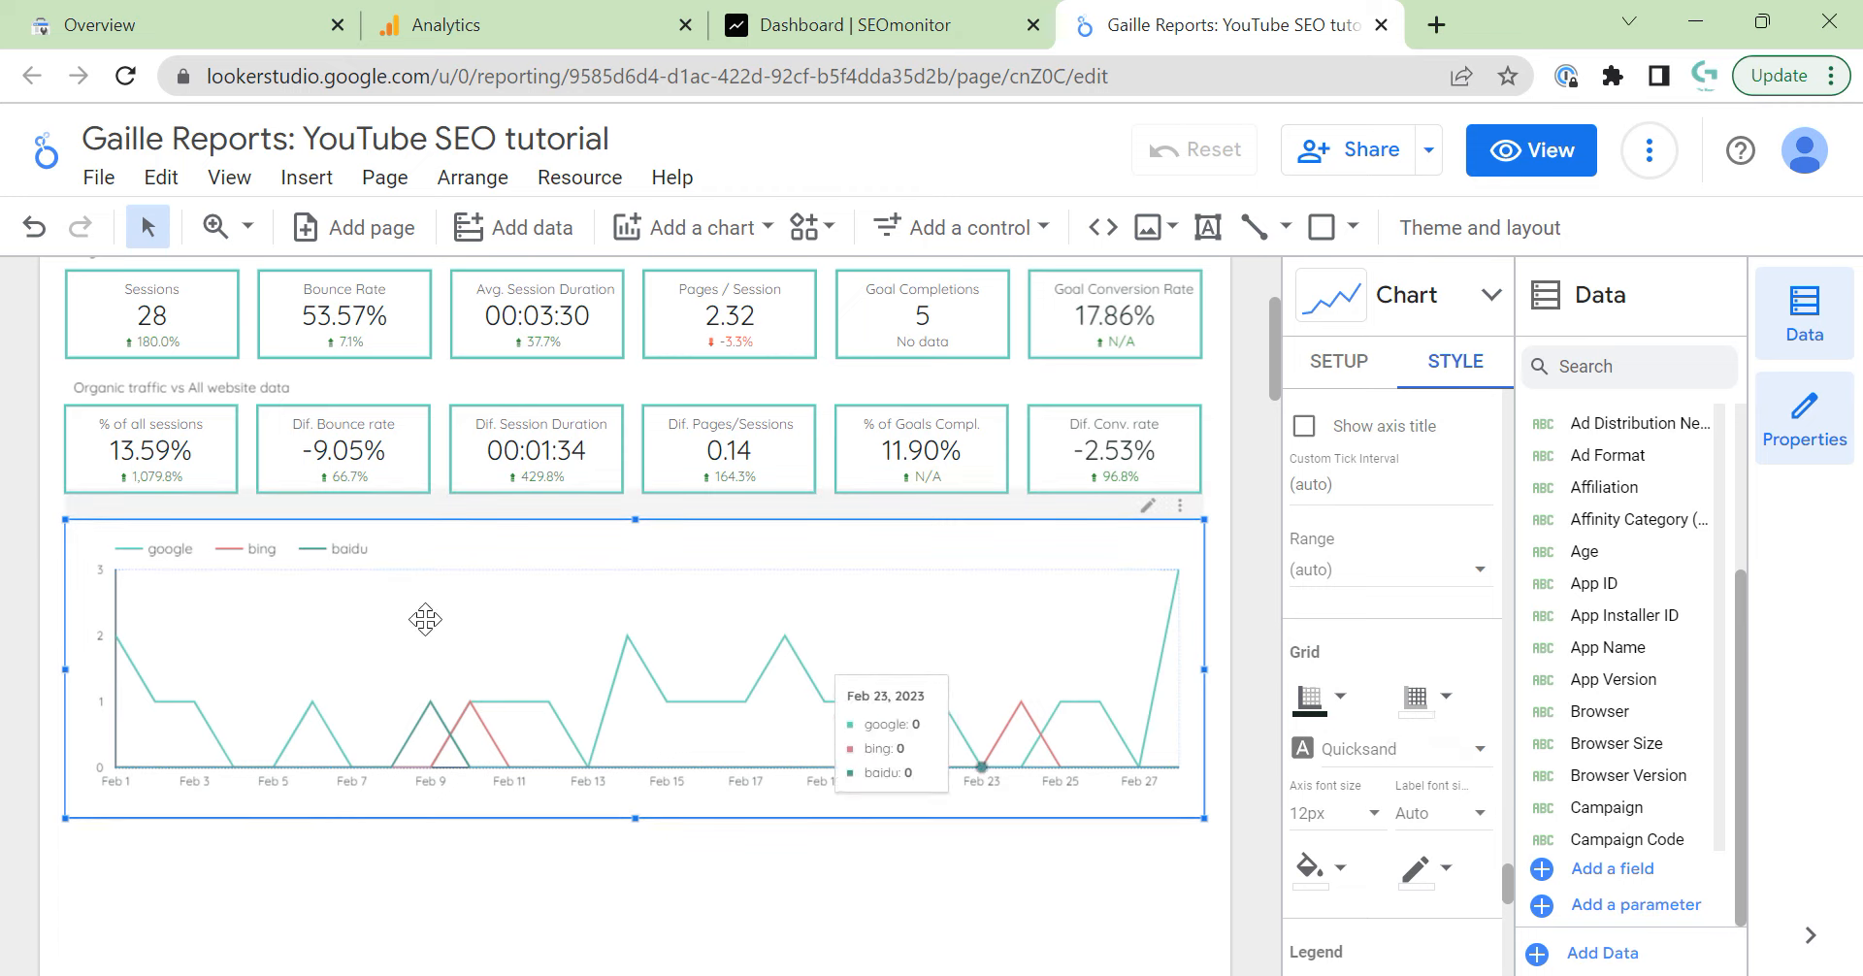
key("ctrl+z")
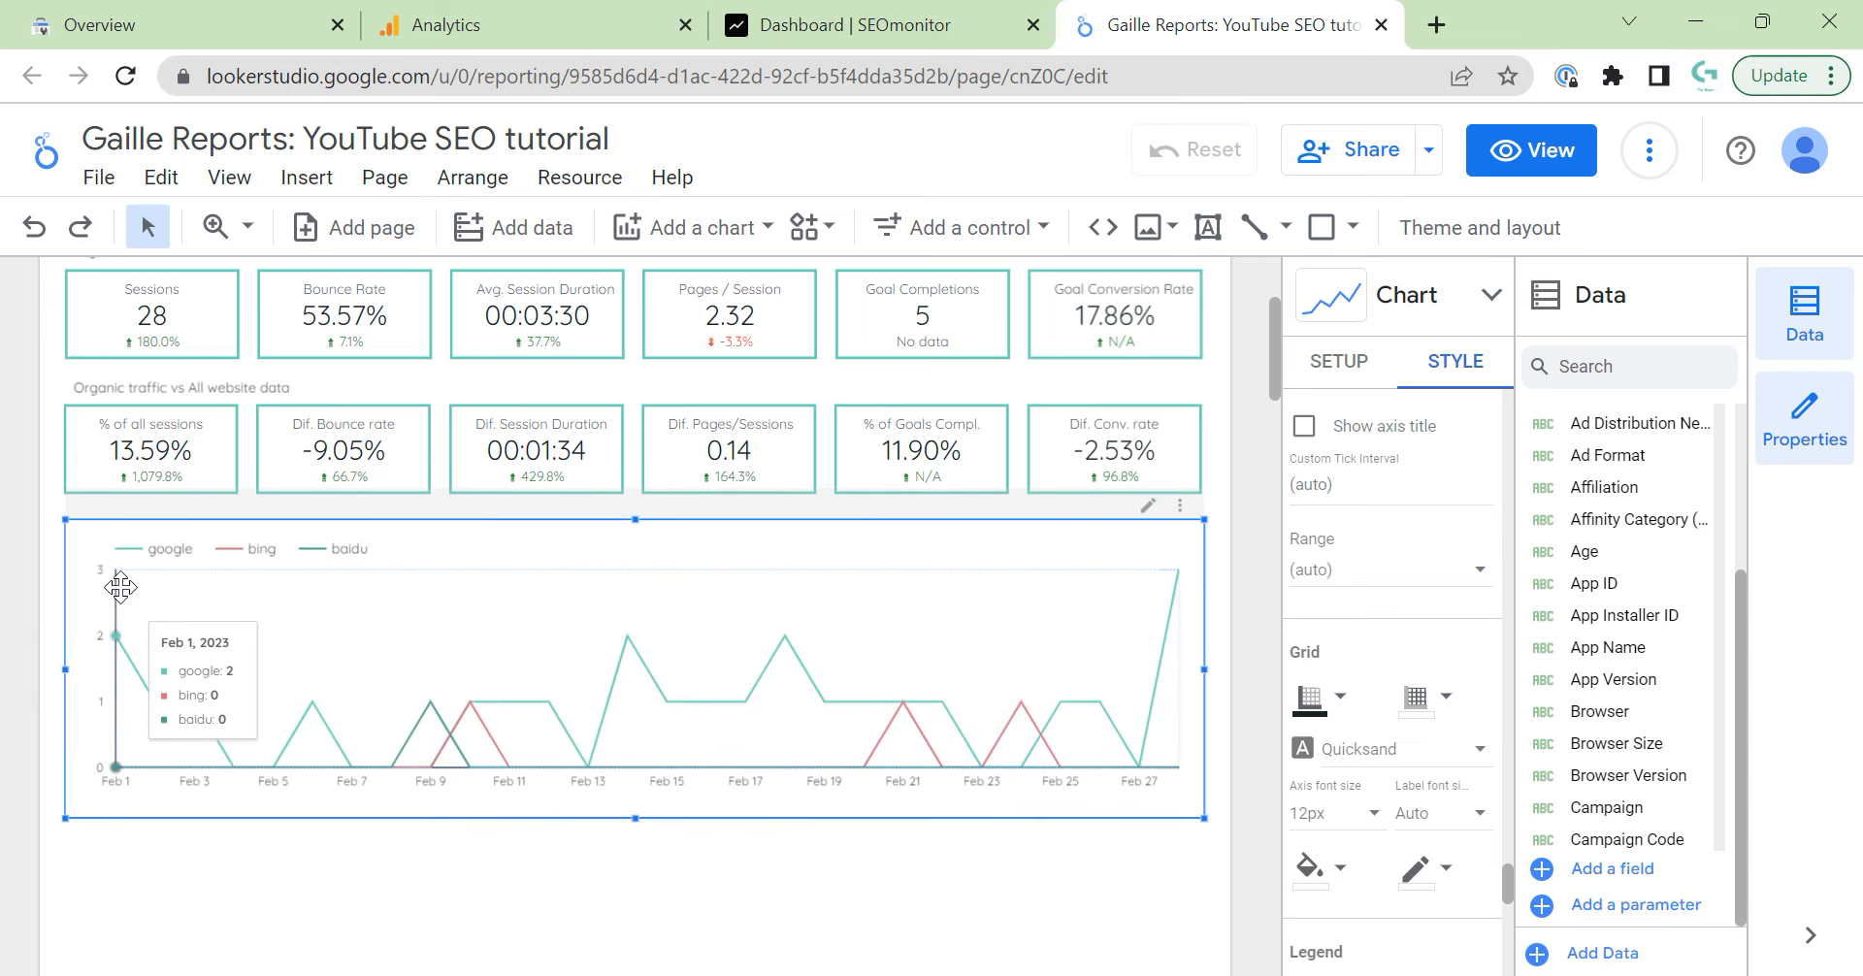
scroll(1169, 456, "up", 3)
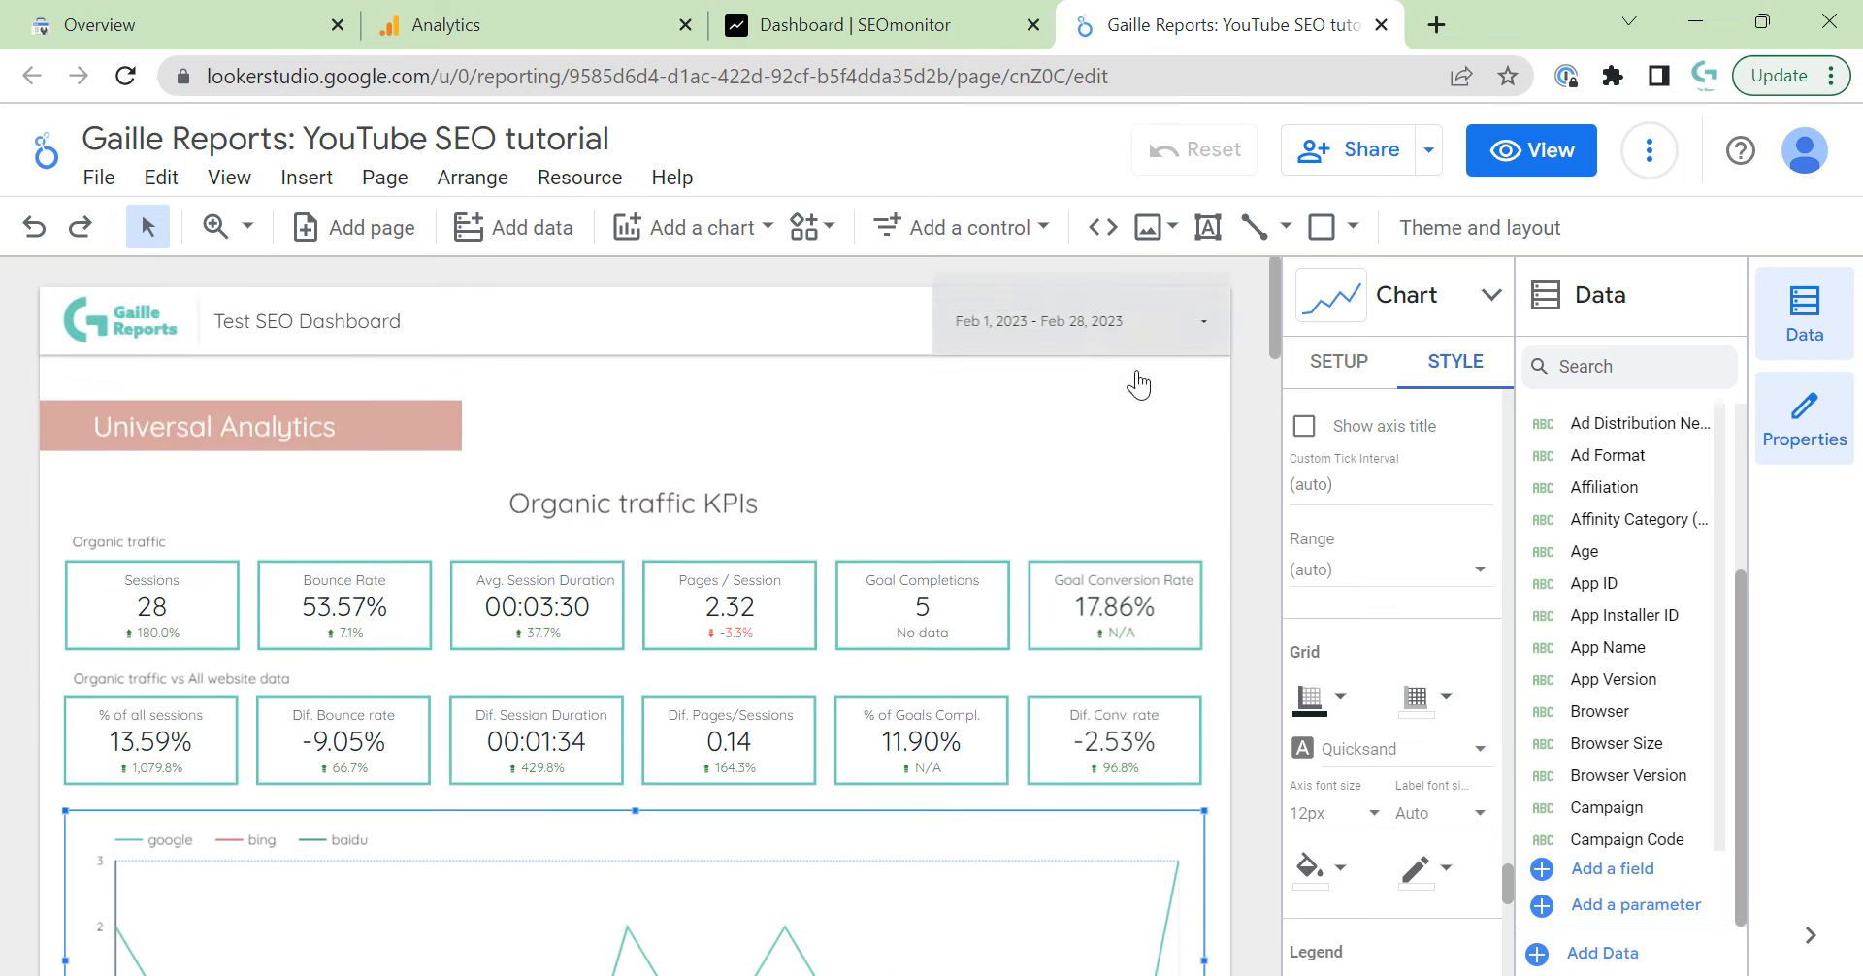
left_click(1230, 496)
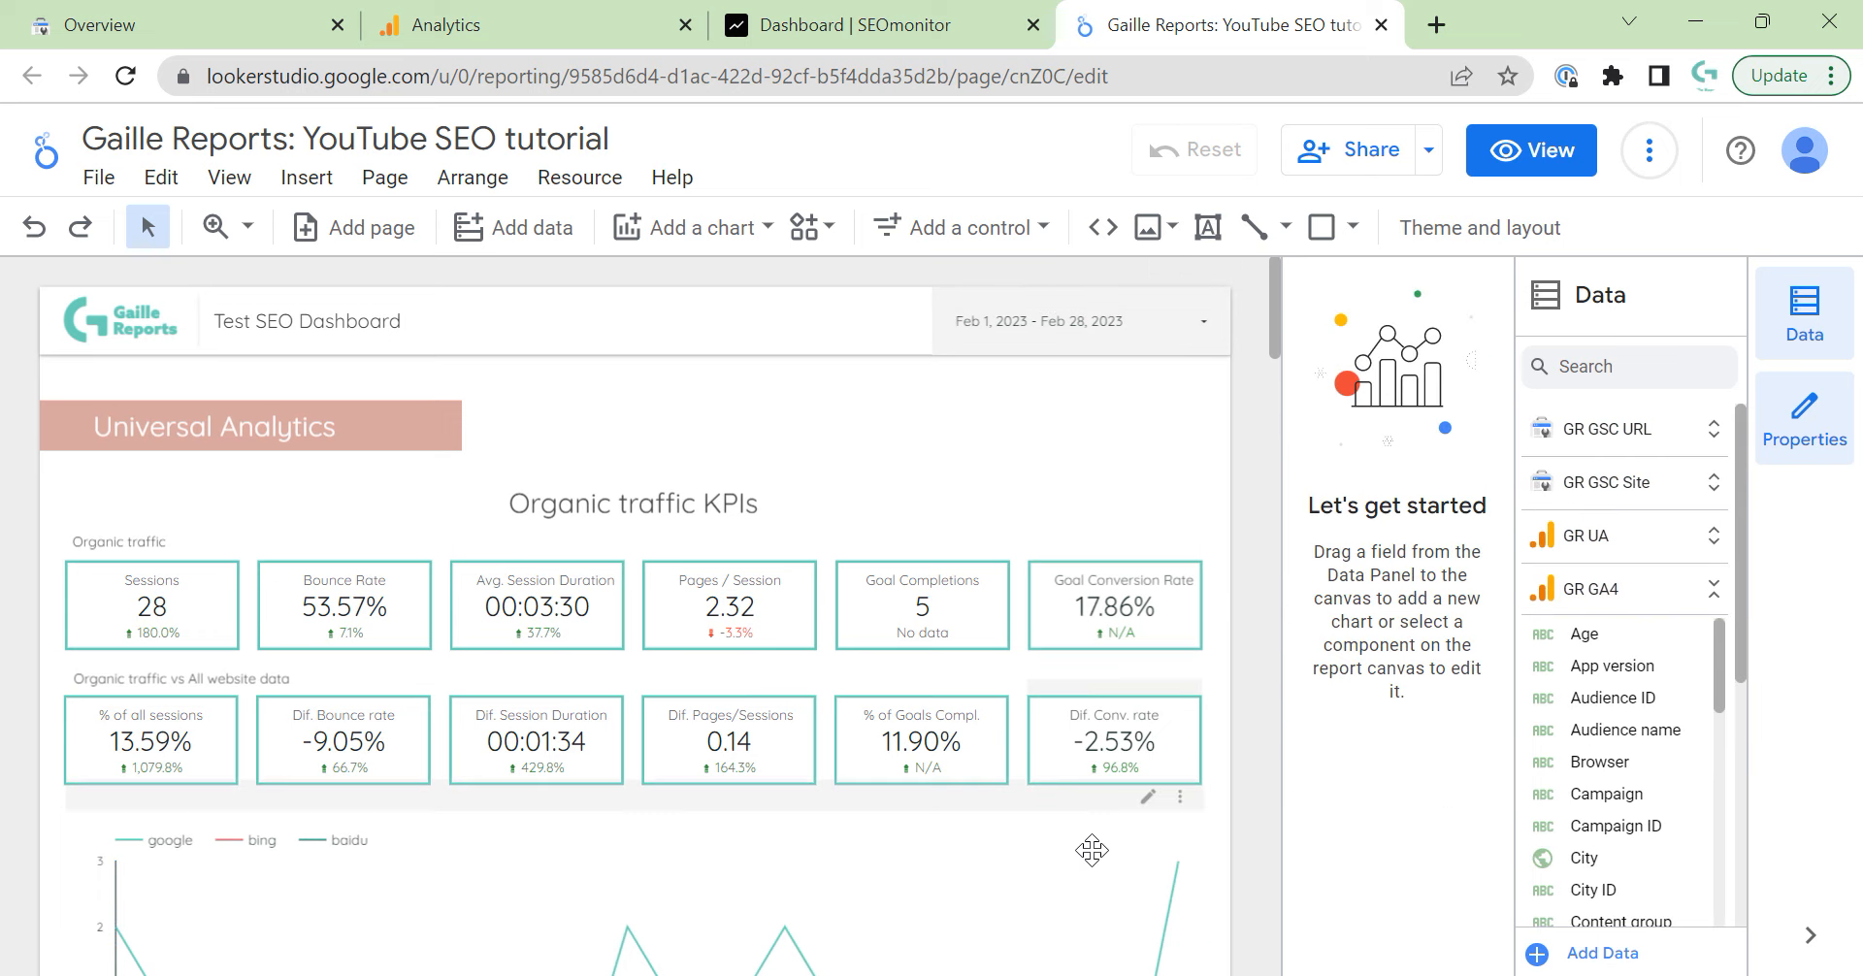
left_click(1218, 709)
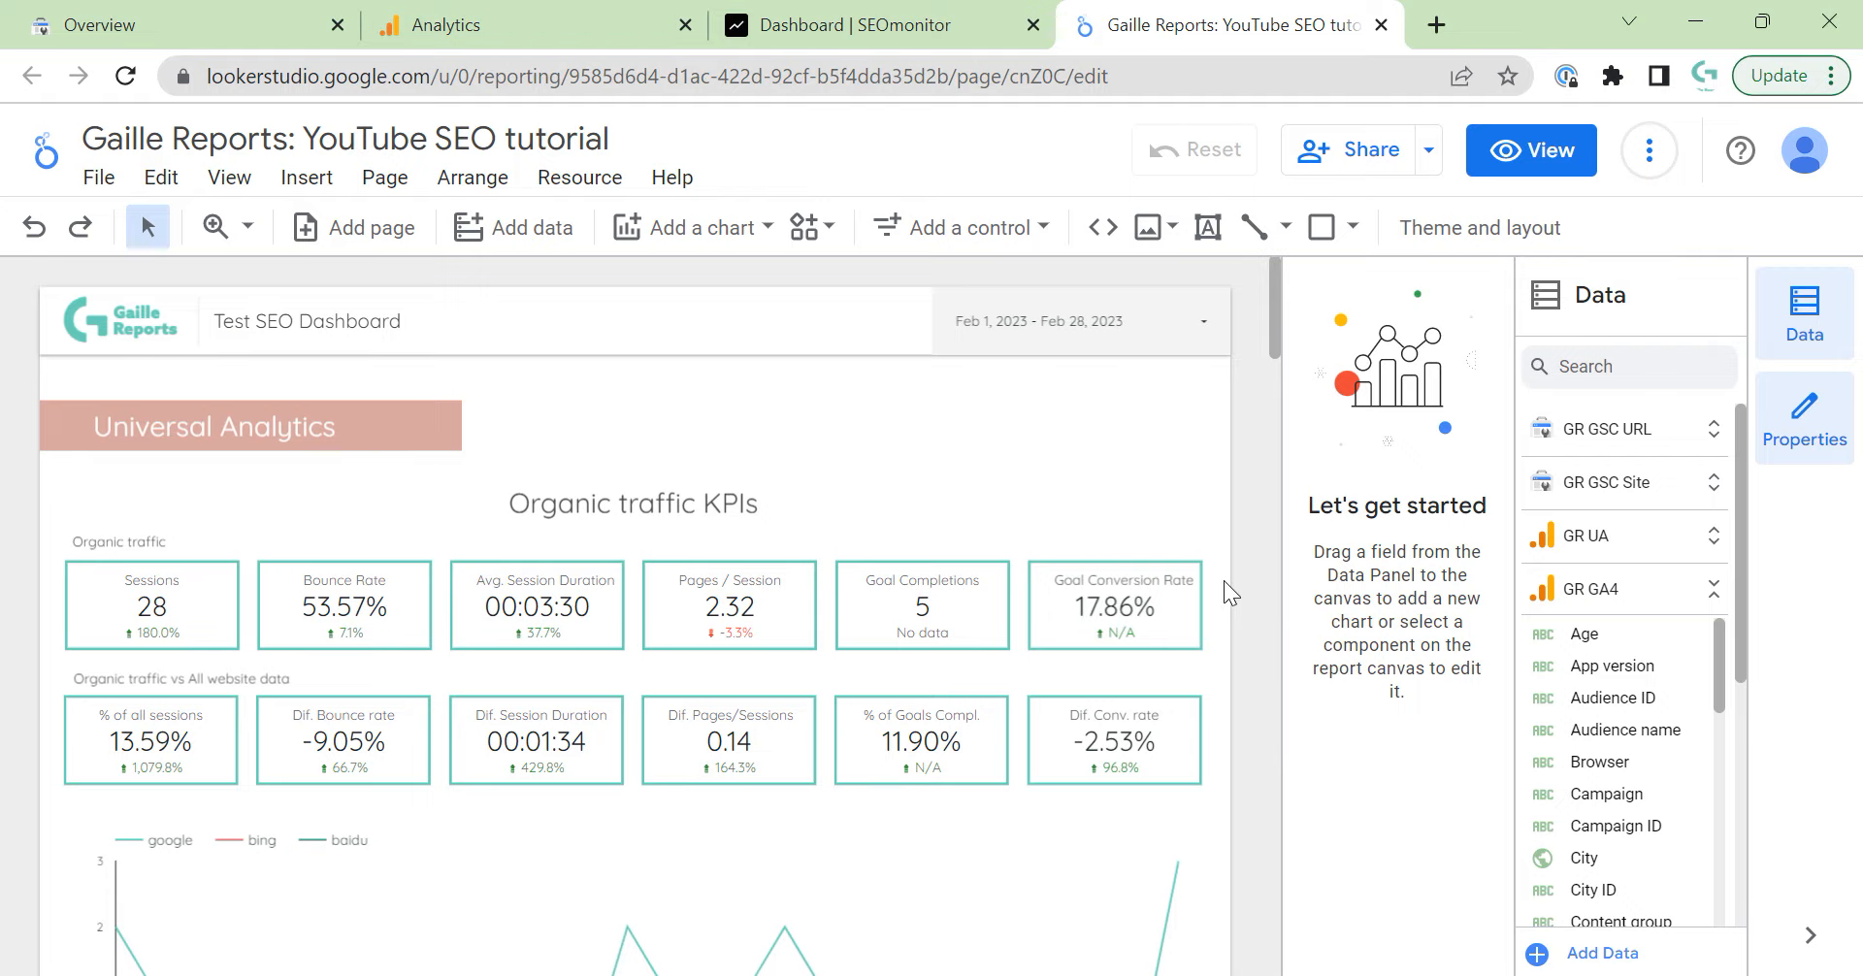
Duplicate the "Organic traffic KPIs" heading and move the copy just below the time series chart.
scroll(1224, 581, "down", 4)
scroll(466, 704, "up", 4)
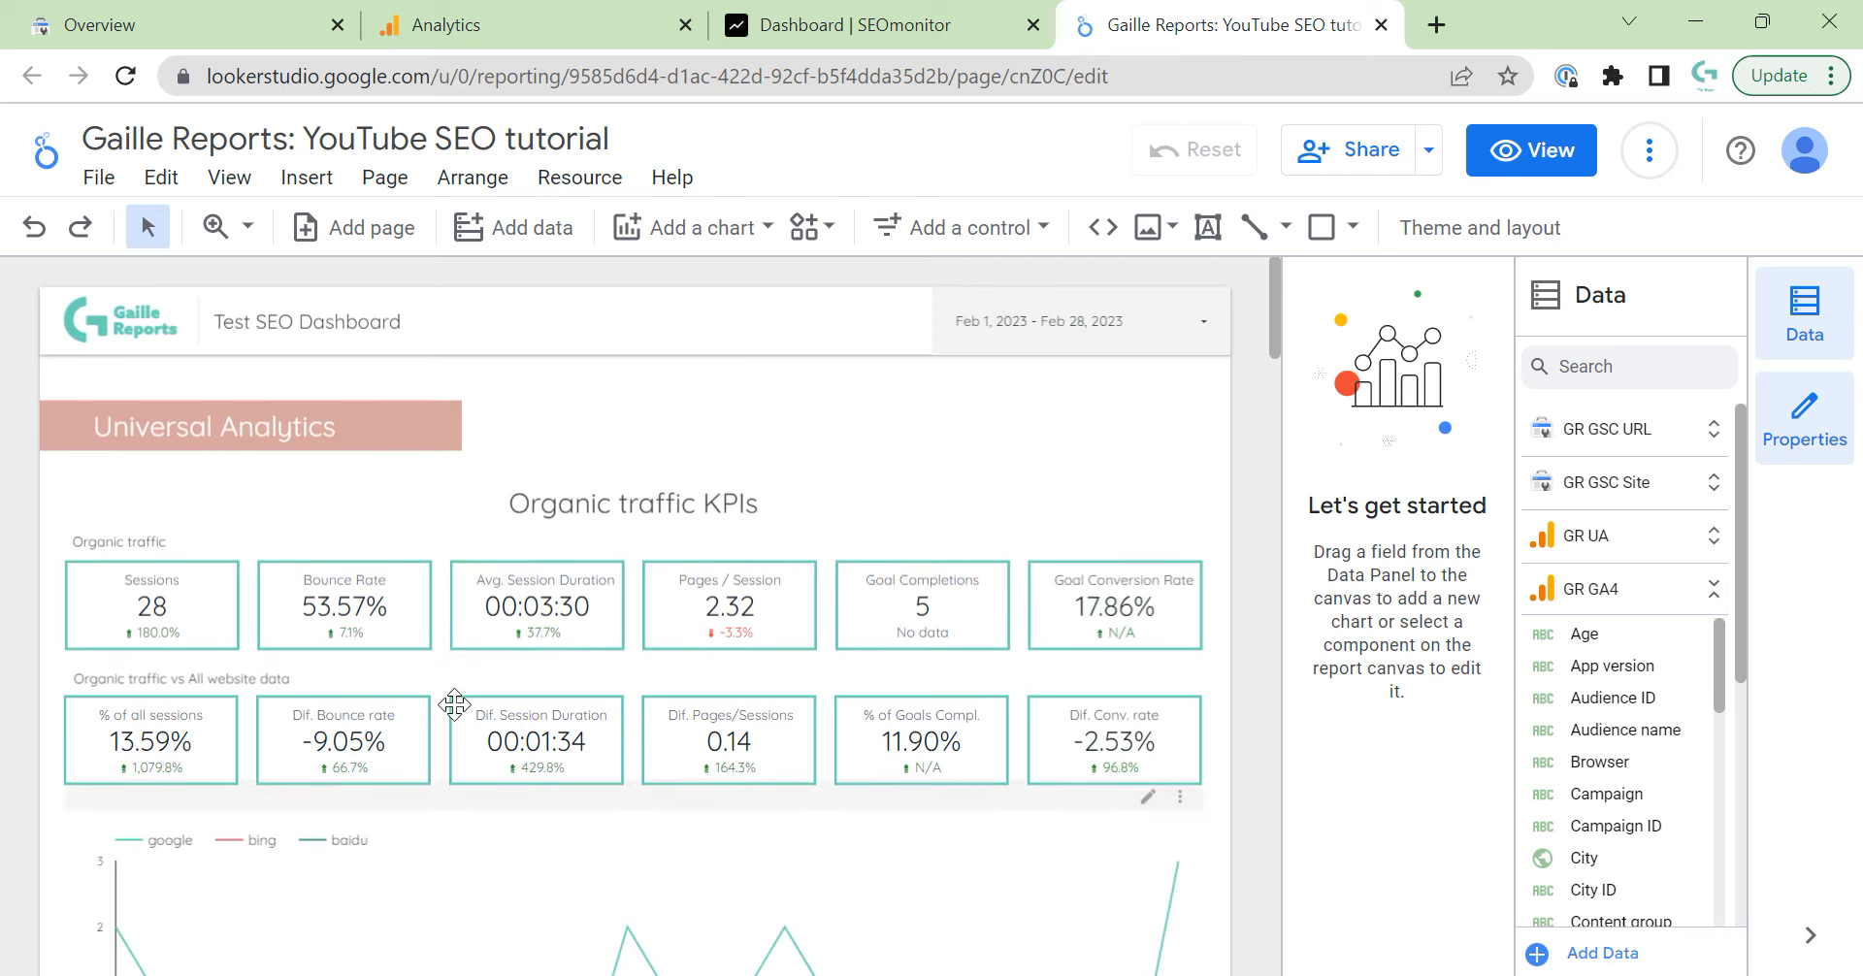
left_click(649, 495)
key("ctrl+c")
key("ctrl+v")
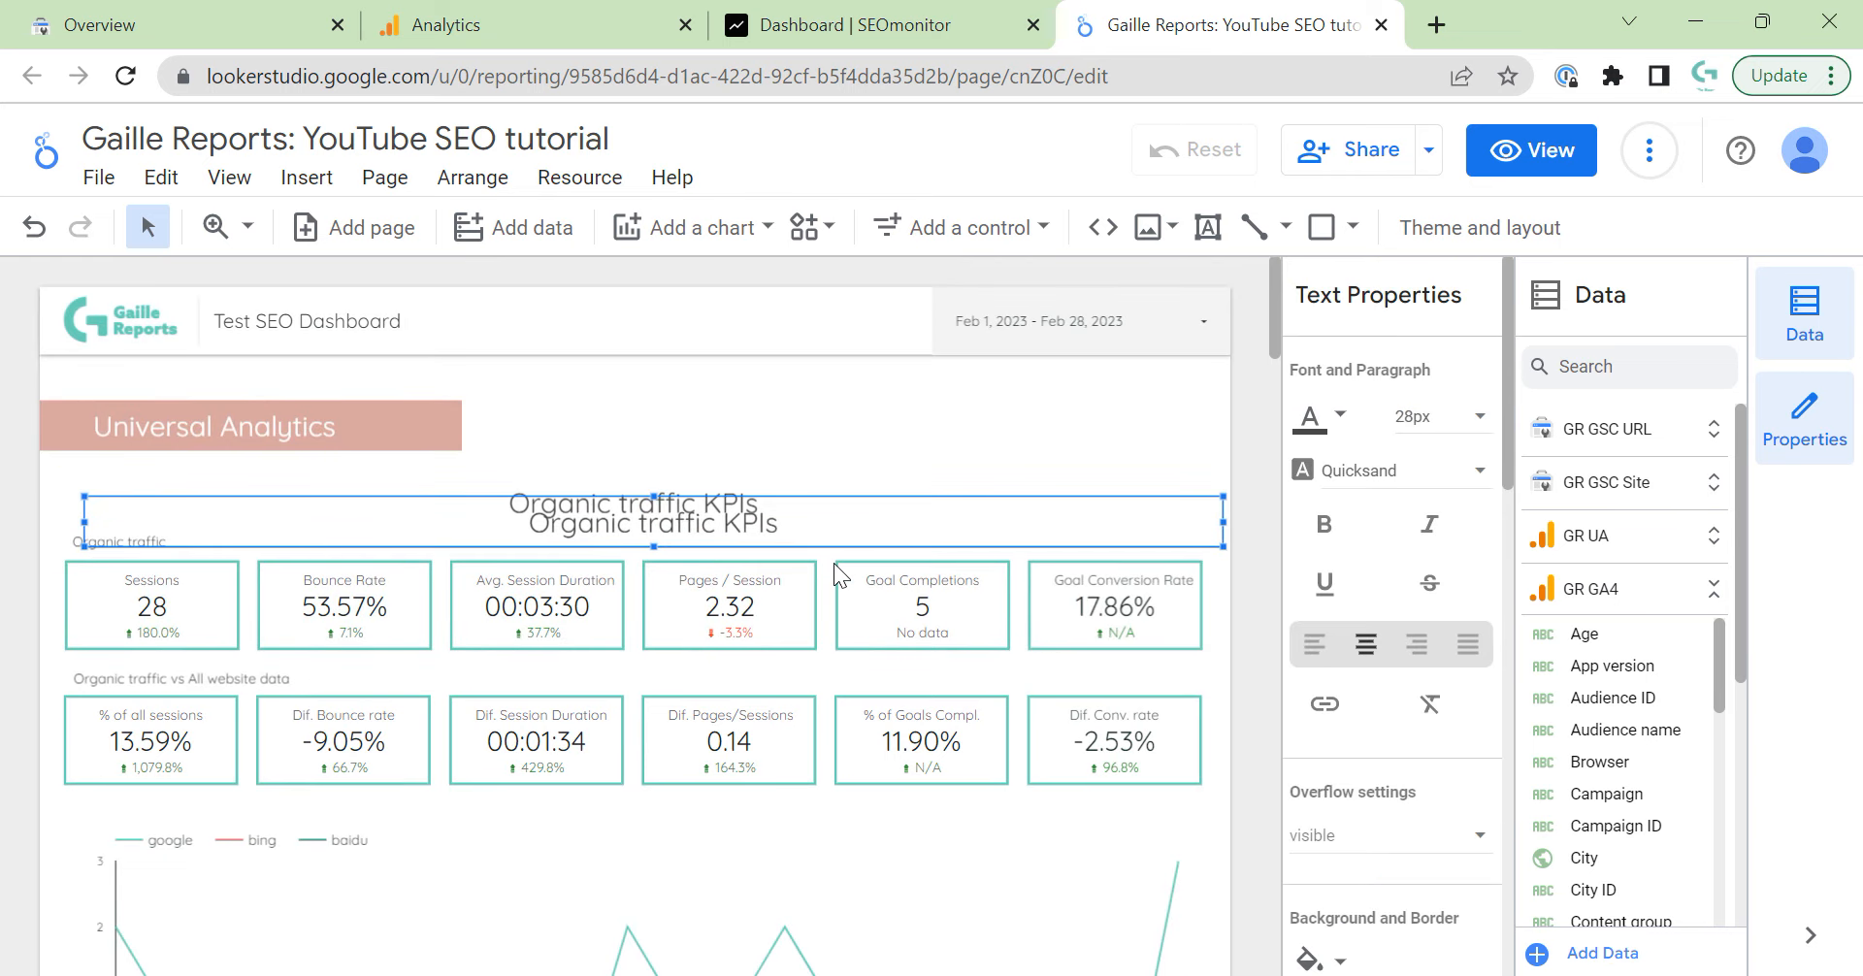
key("Left")
key("Left")
key("Left")
key("Down")
key("Down")
key("Down")
key("Down")
key("Down")
key("Down")
key("Down")
key("Down")
key("Down")
key("Down")
key("Down")
key("Down")
key("Down")
key("Down")
key("Down")
key("Down")
key("Down")
key("Down")
key("Down")
key("Down")
key("Down")
key("Down")
key("Down")
key("Down")
key("Down")
key("Down")
key("Down")
key("Down")
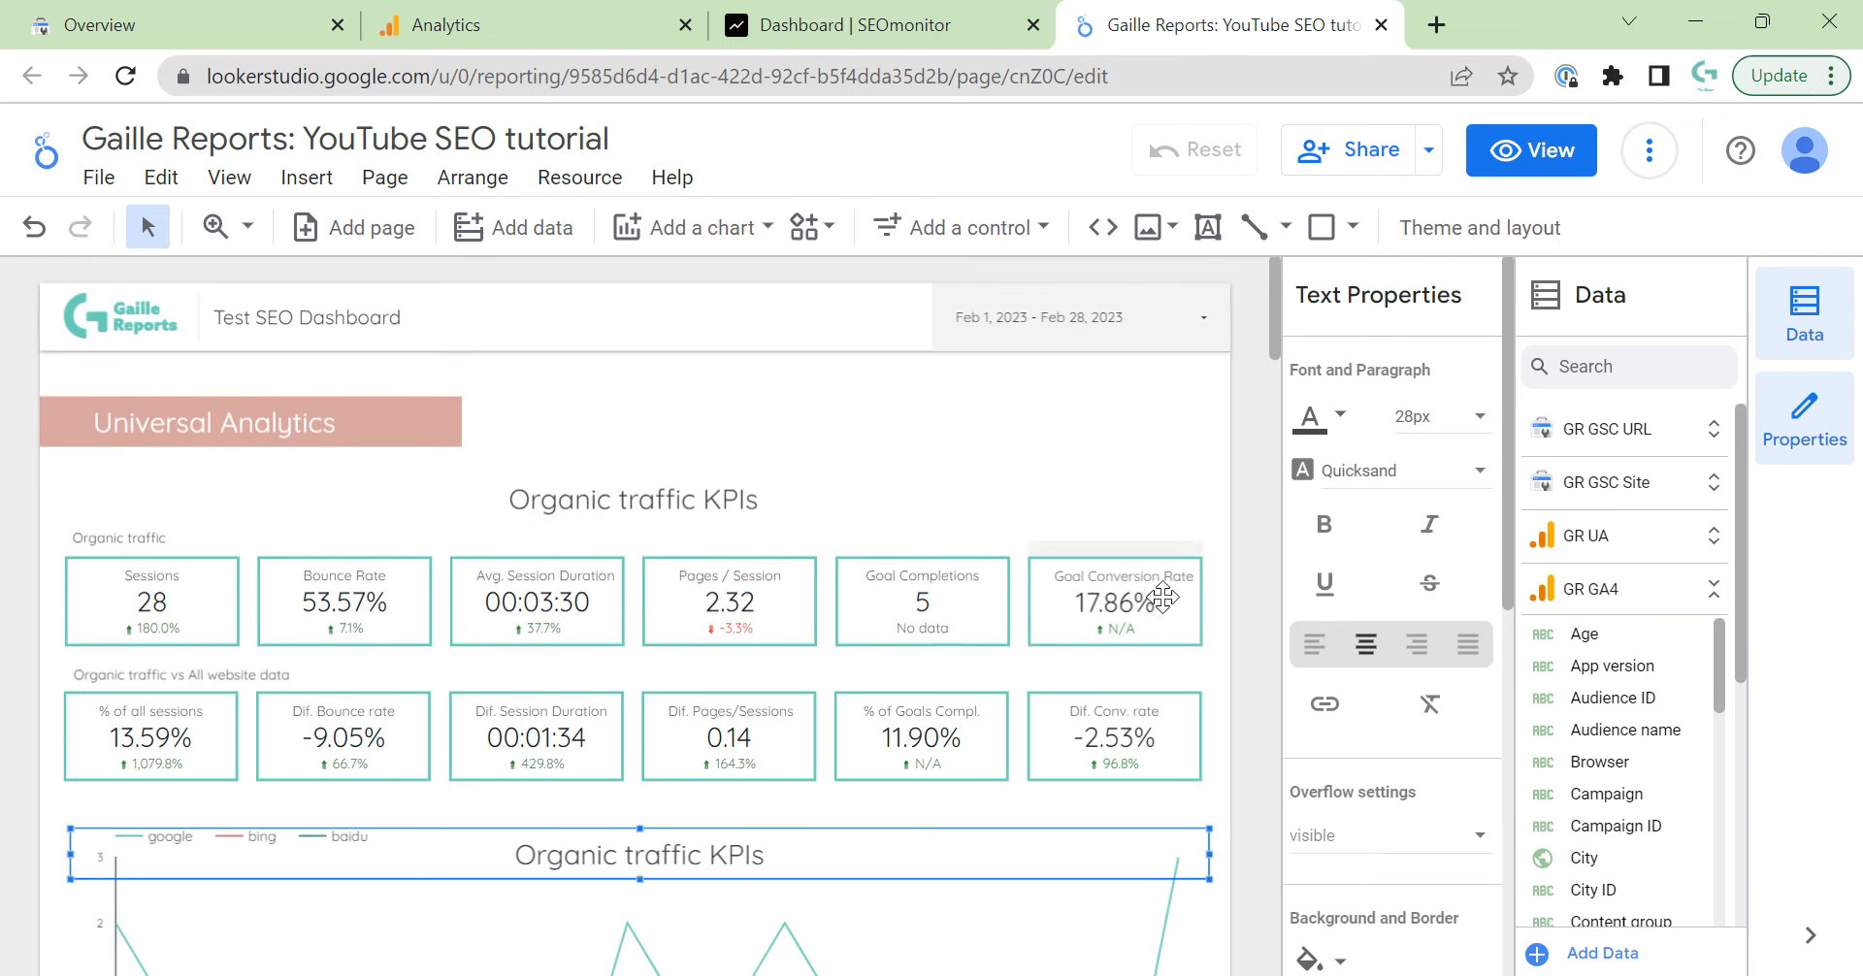
scroll(1162, 597, "down", 5)
key("Down")
key("Down")
key("Down")
key("Down")
key("Down")
key("Down")
key("Down")
key("Down")
key("Down")
key("Down")
key("Down")
key("Down")
key("Down")
key("Down")
key("Down")
key("Down")
key("Down")
key("Down")
key("Down")
key("Down")
key("Down")
key("Down")
key("Down")
key("Down")
key("Down")
key("Down")
key("Down")
key("Down")
key("Down")
key("Down")
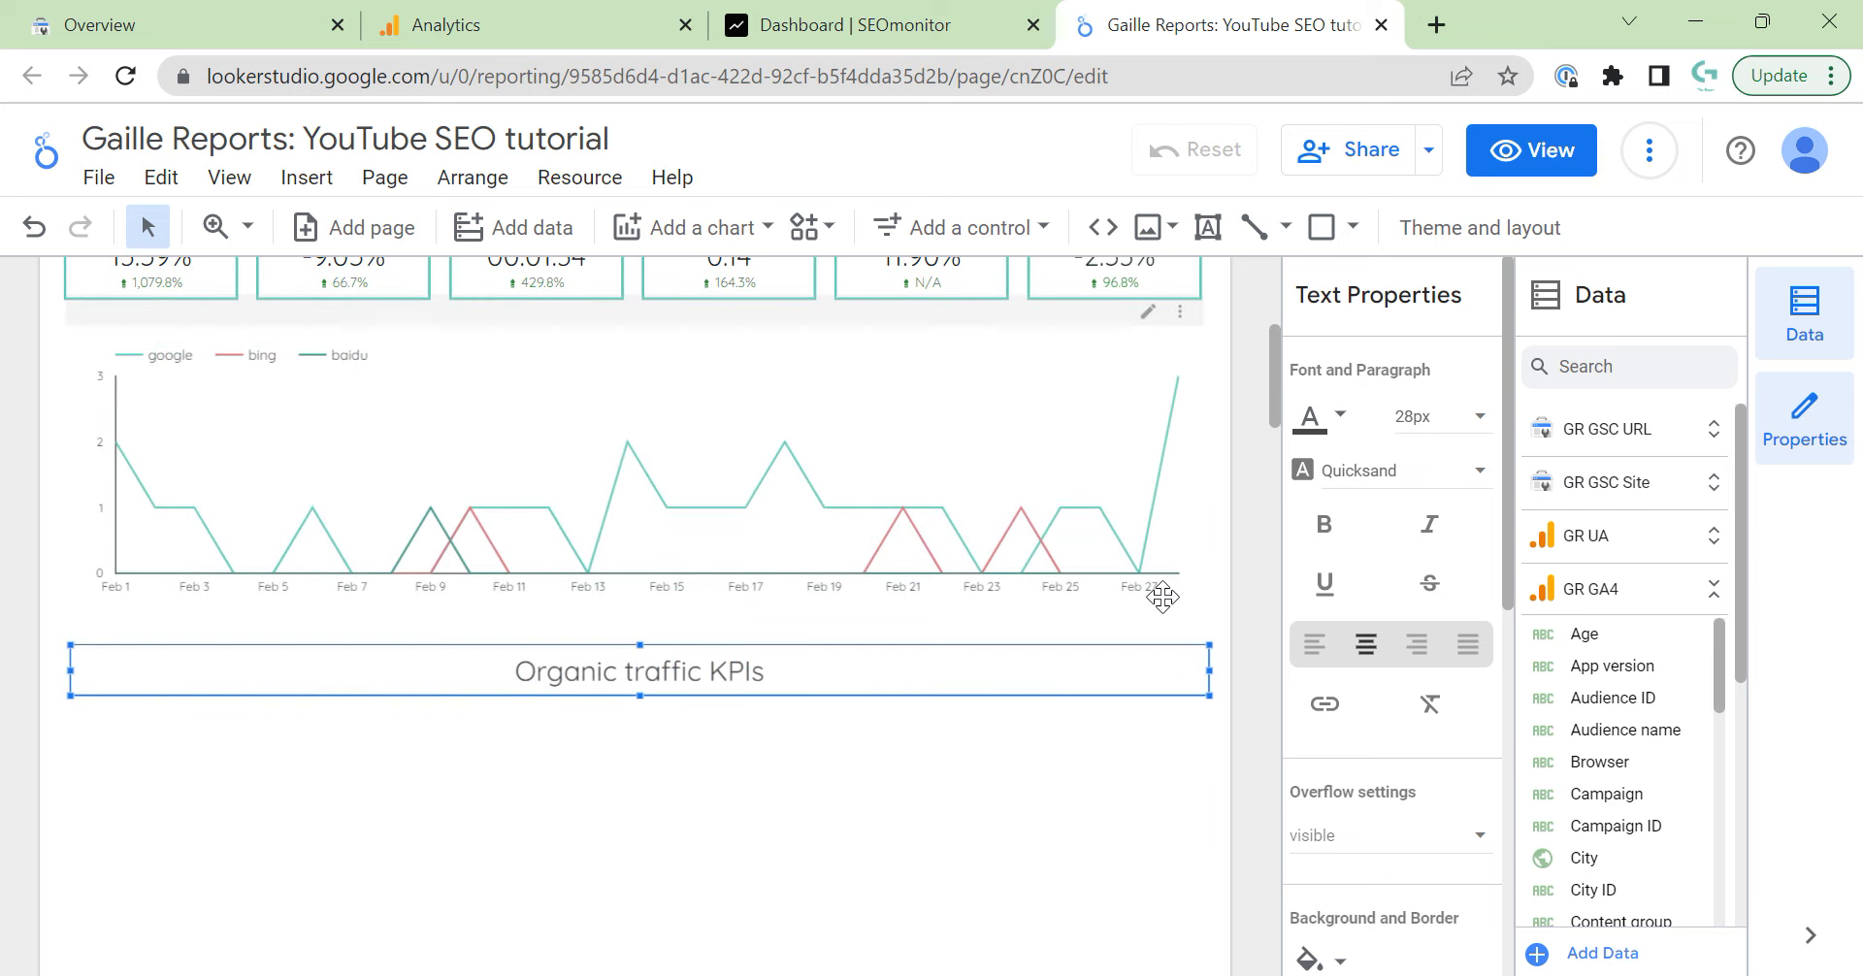
key("Down")
key("Down")
key("Down")
key("Down")
key("Down")
key("Down")
Align the copied heading horizontally to the left with the time series chart.
left_click(1003, 587, "shift")
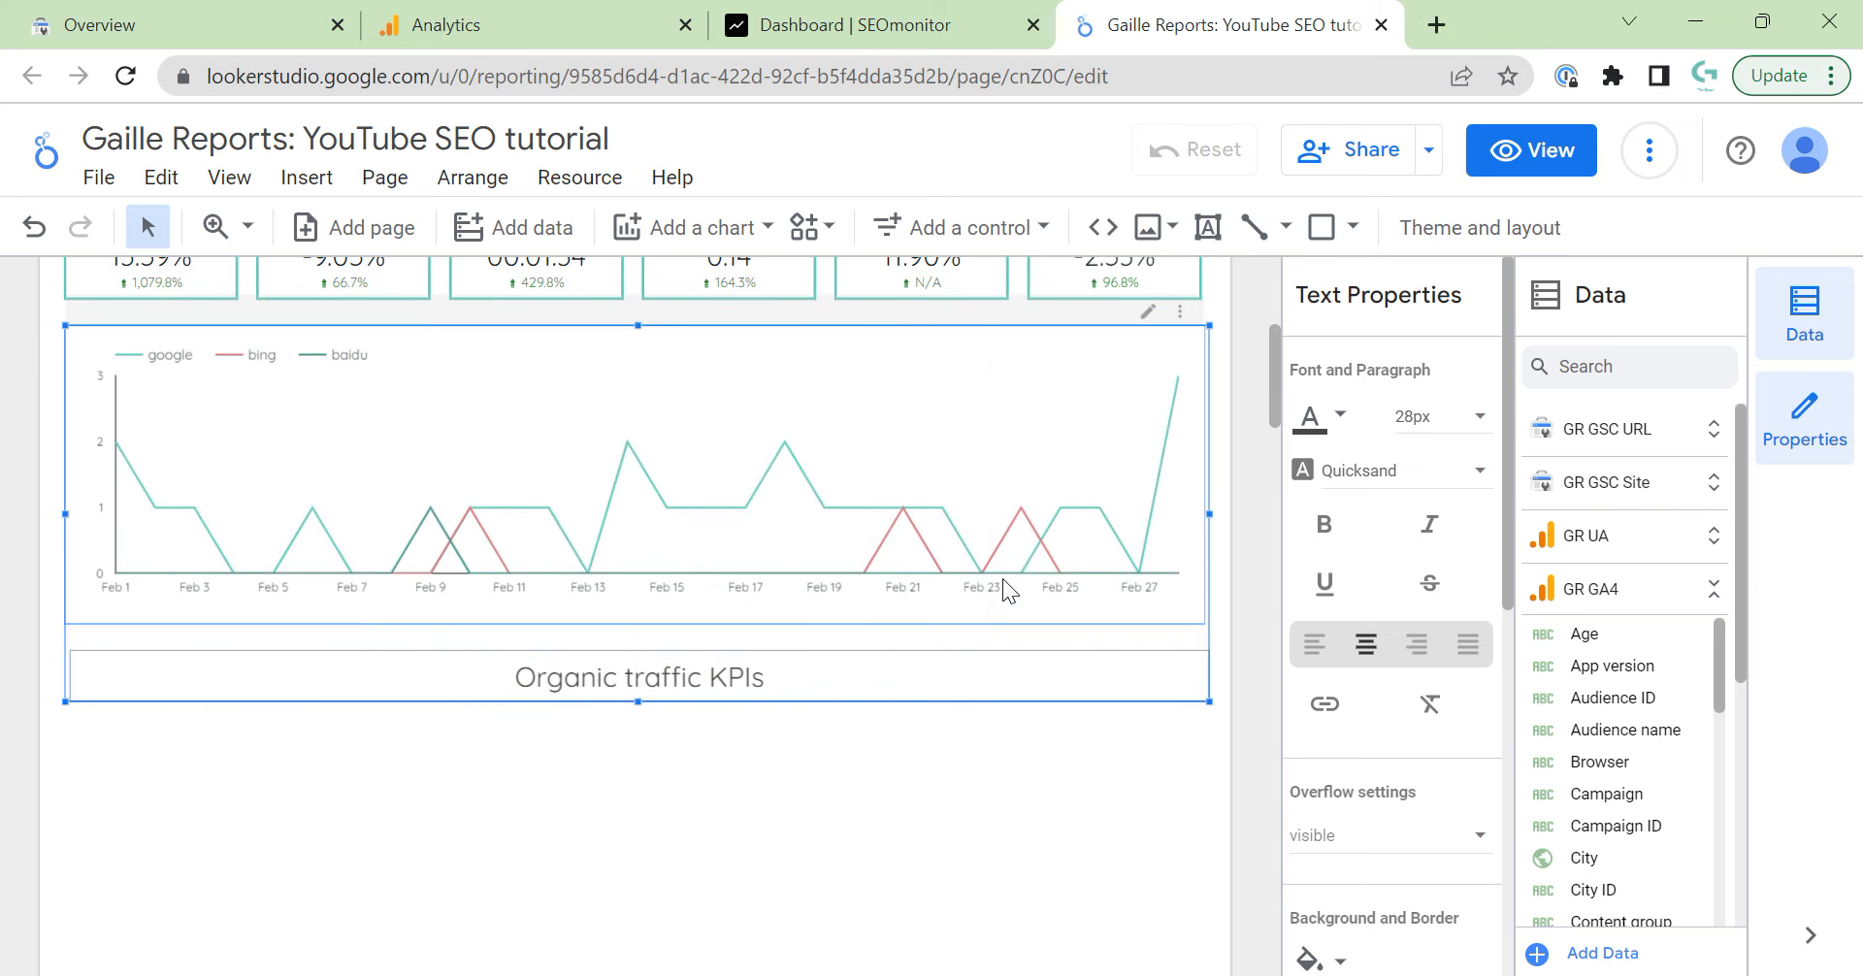
right_click(1003, 582)
left_click(1373, 716)
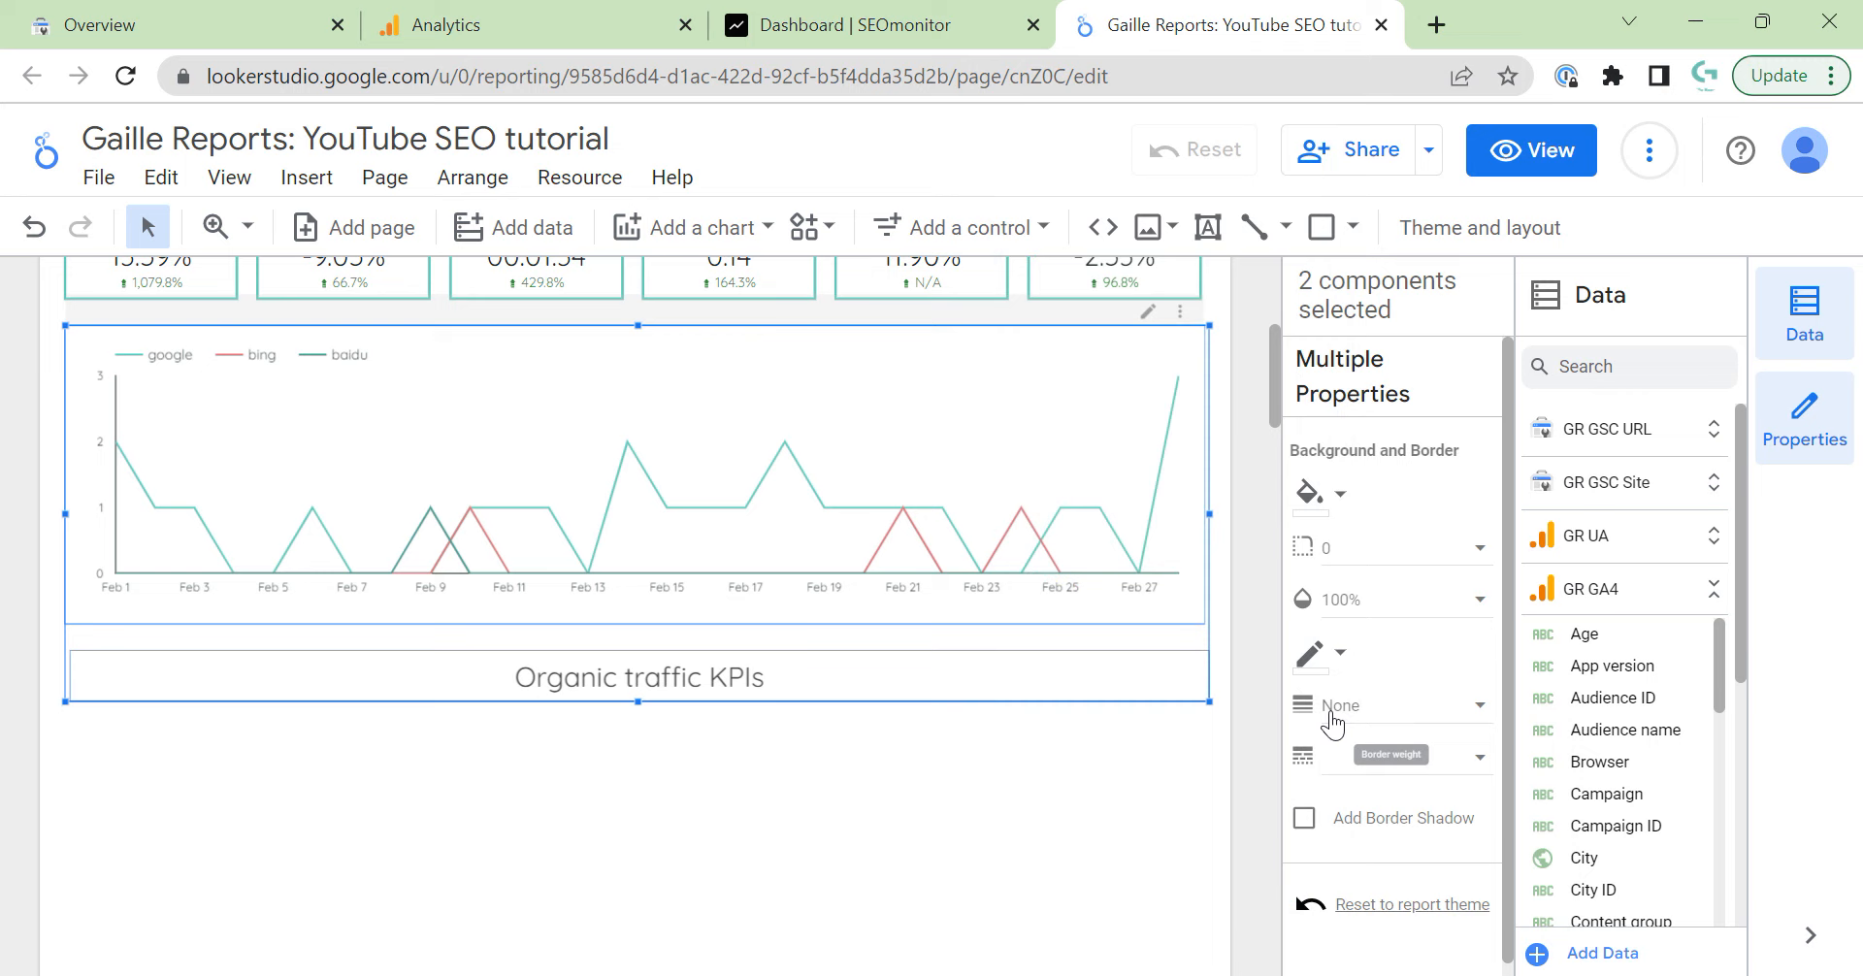
right_click(921, 553)
mouse_move(1144, 707)
left_click(1301, 708)
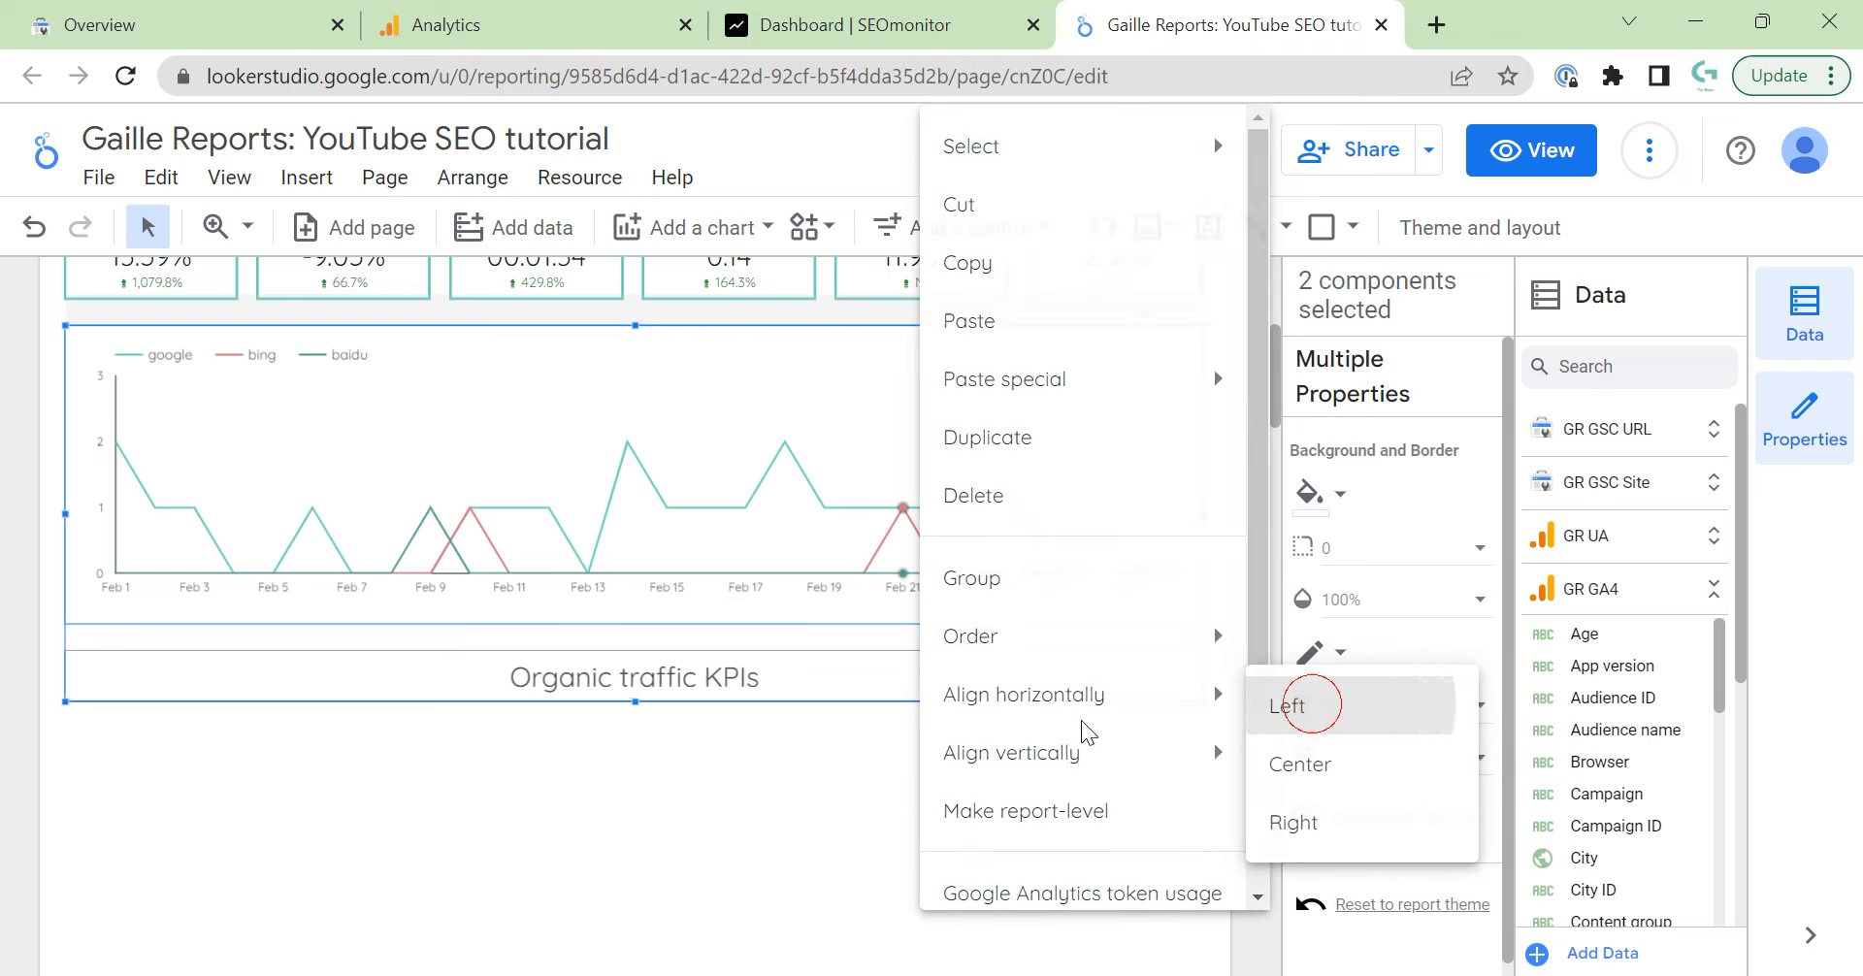
Change the copied heading's text to "Organic traffic popular pages".
double_click(784, 680)
key("ctrl+shift+Left")
key("ctrl+shift+Left")
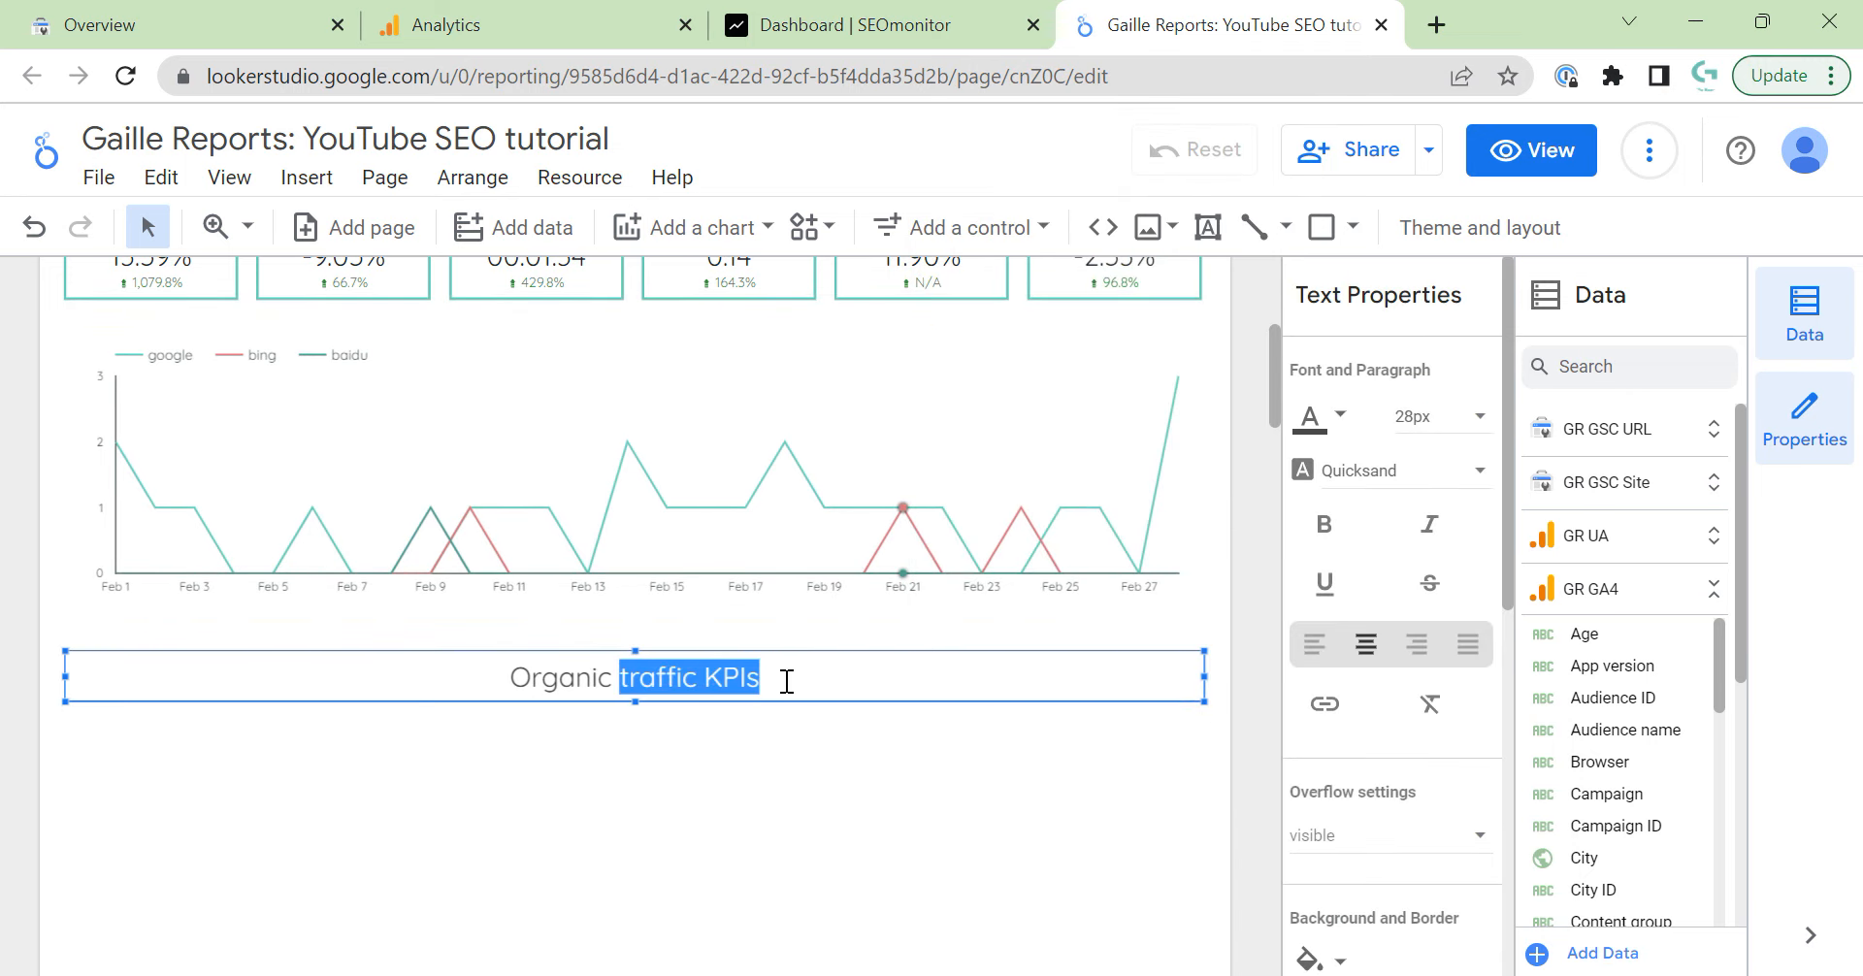
key("ctrl+shift+Right")
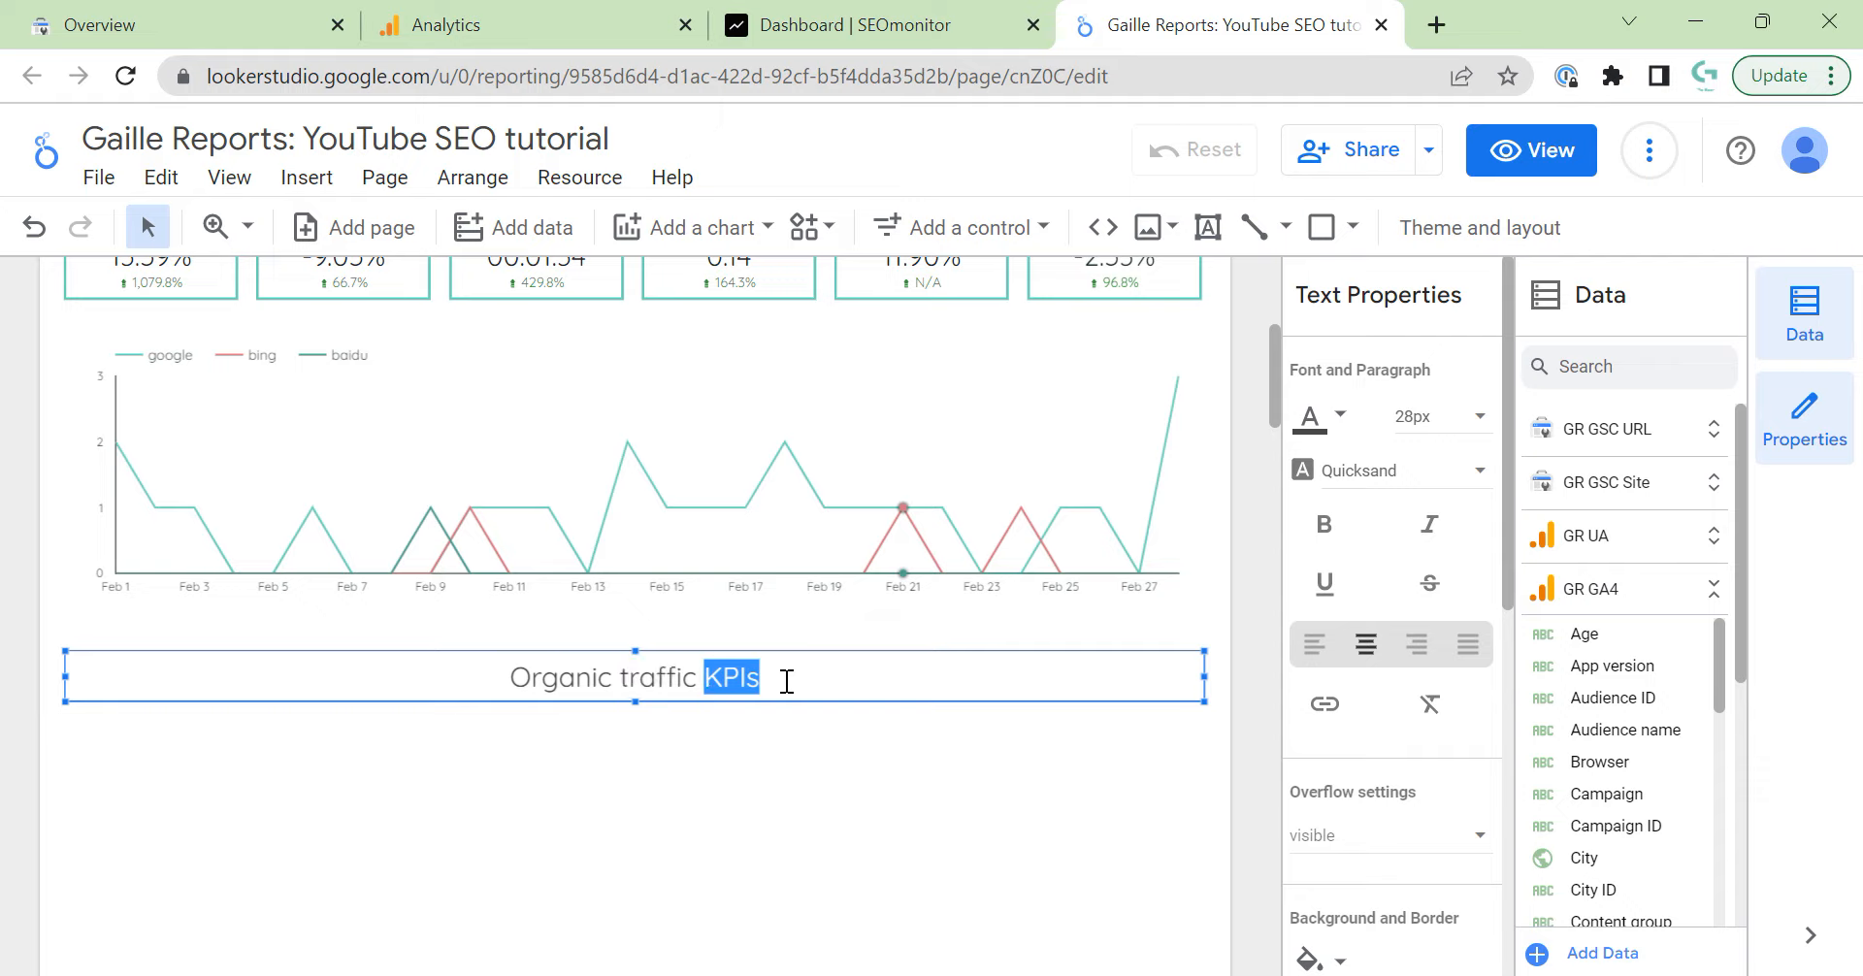
type("pi")
key("BackSpace")
type("opu")
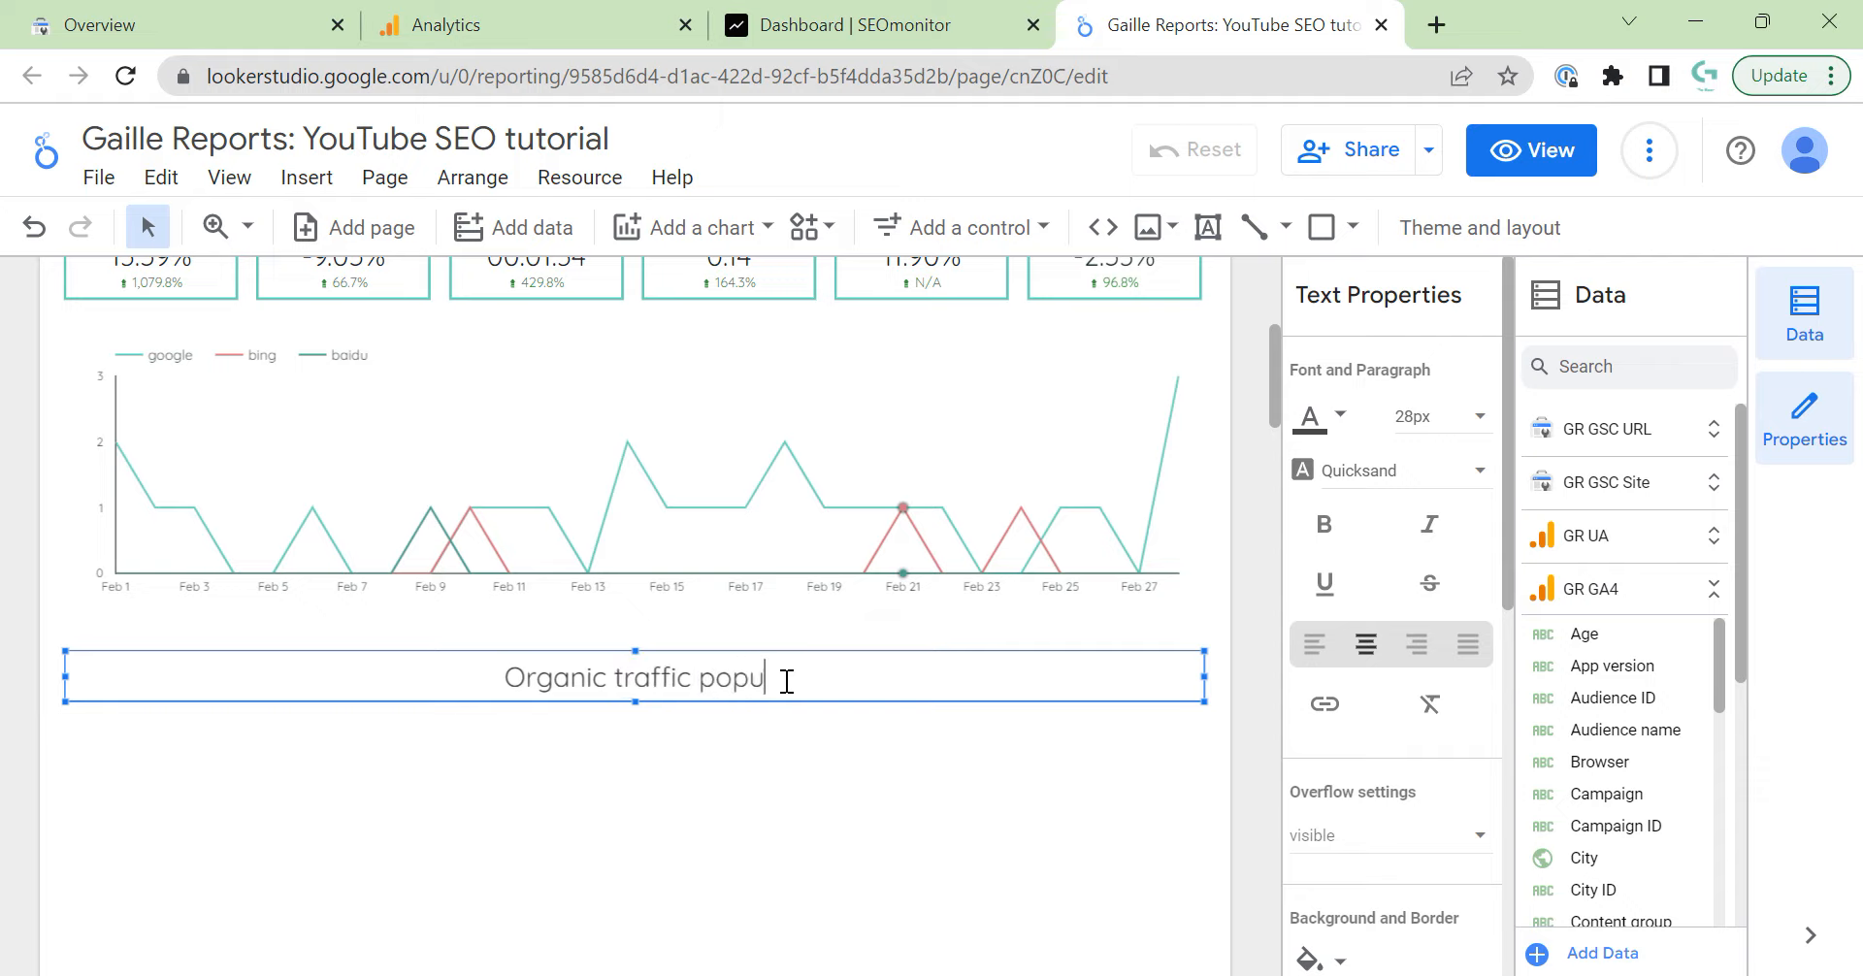
type("lar pages")
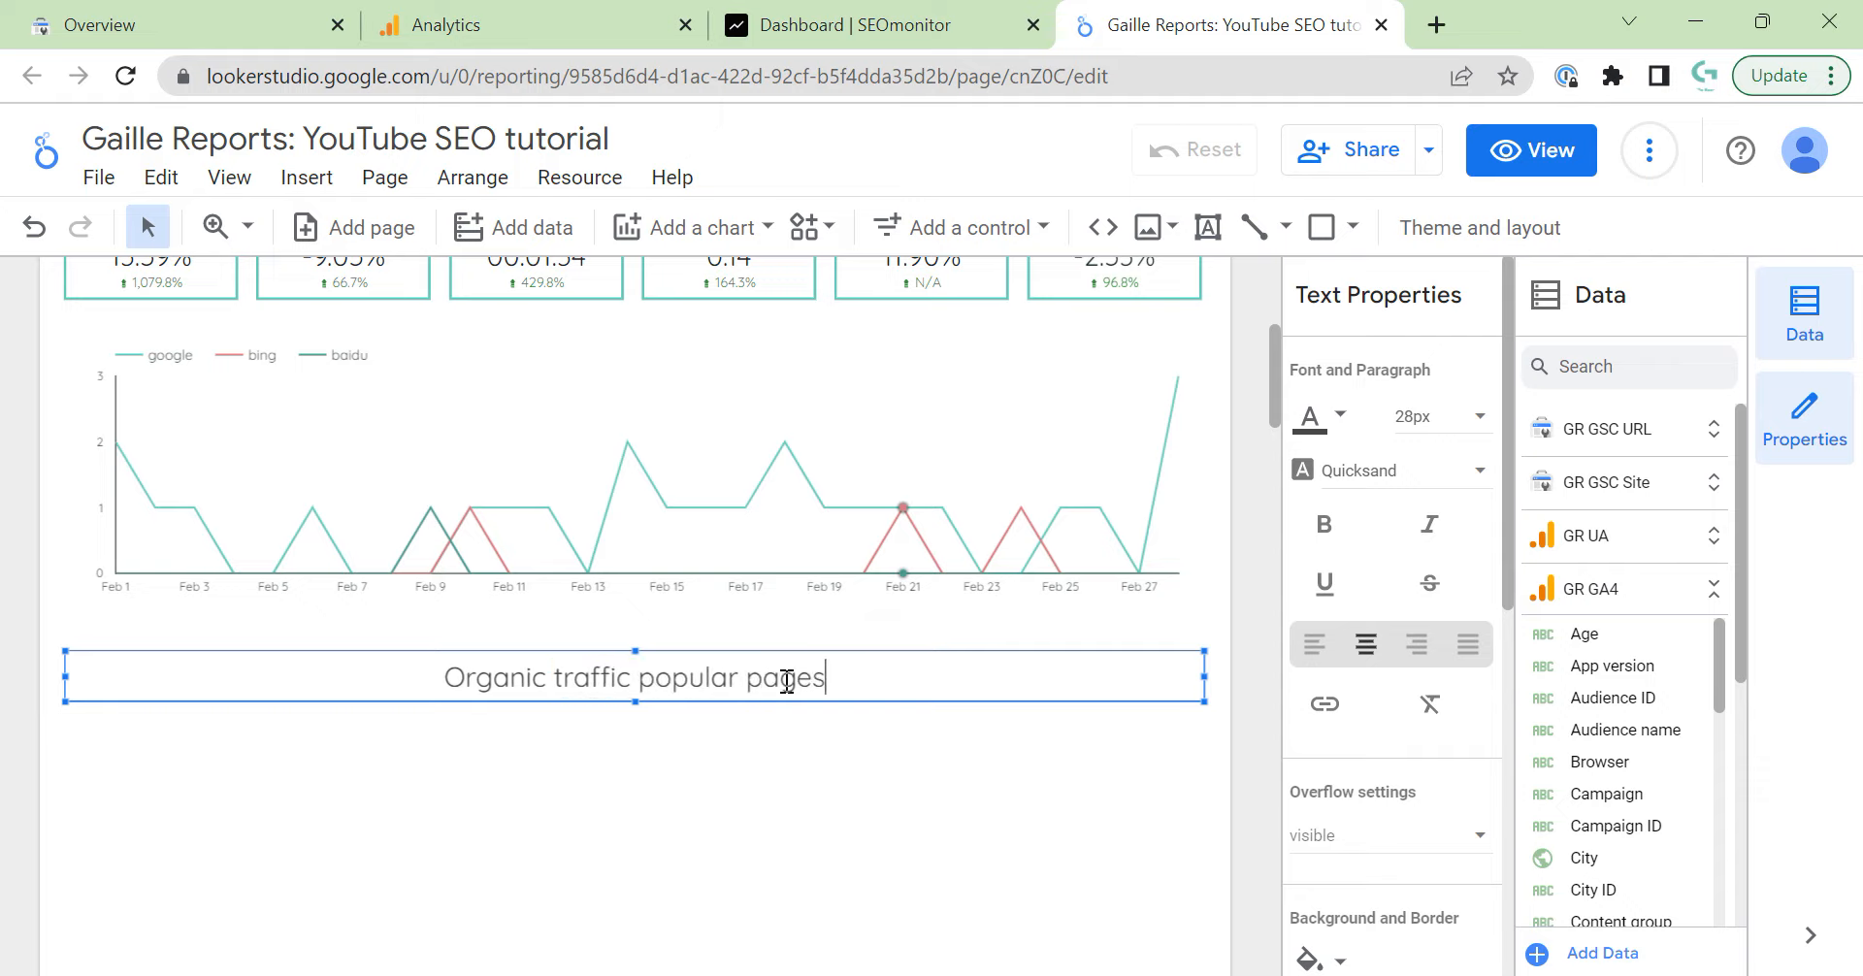
left_click(871, 819)
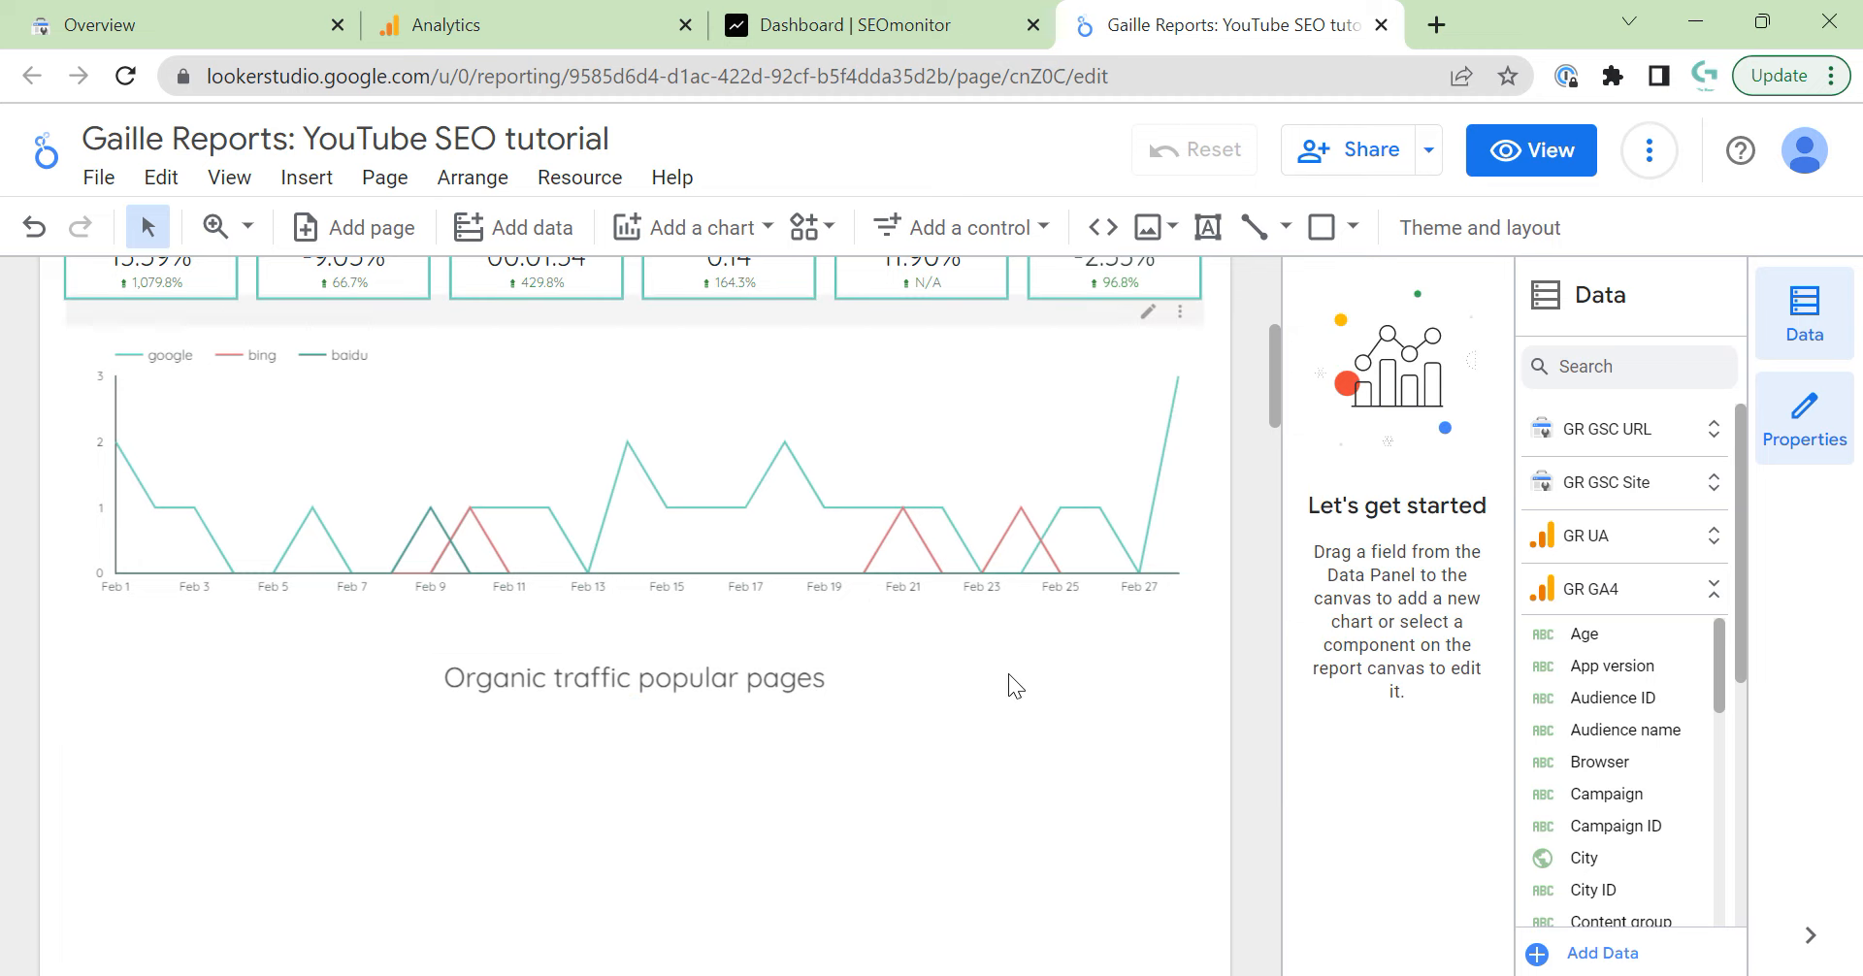
Add a table directly below the "Organic traffic popular pages" heading and widen it to the heading's full width.
left_click(668, 233)
left_click(652, 313)
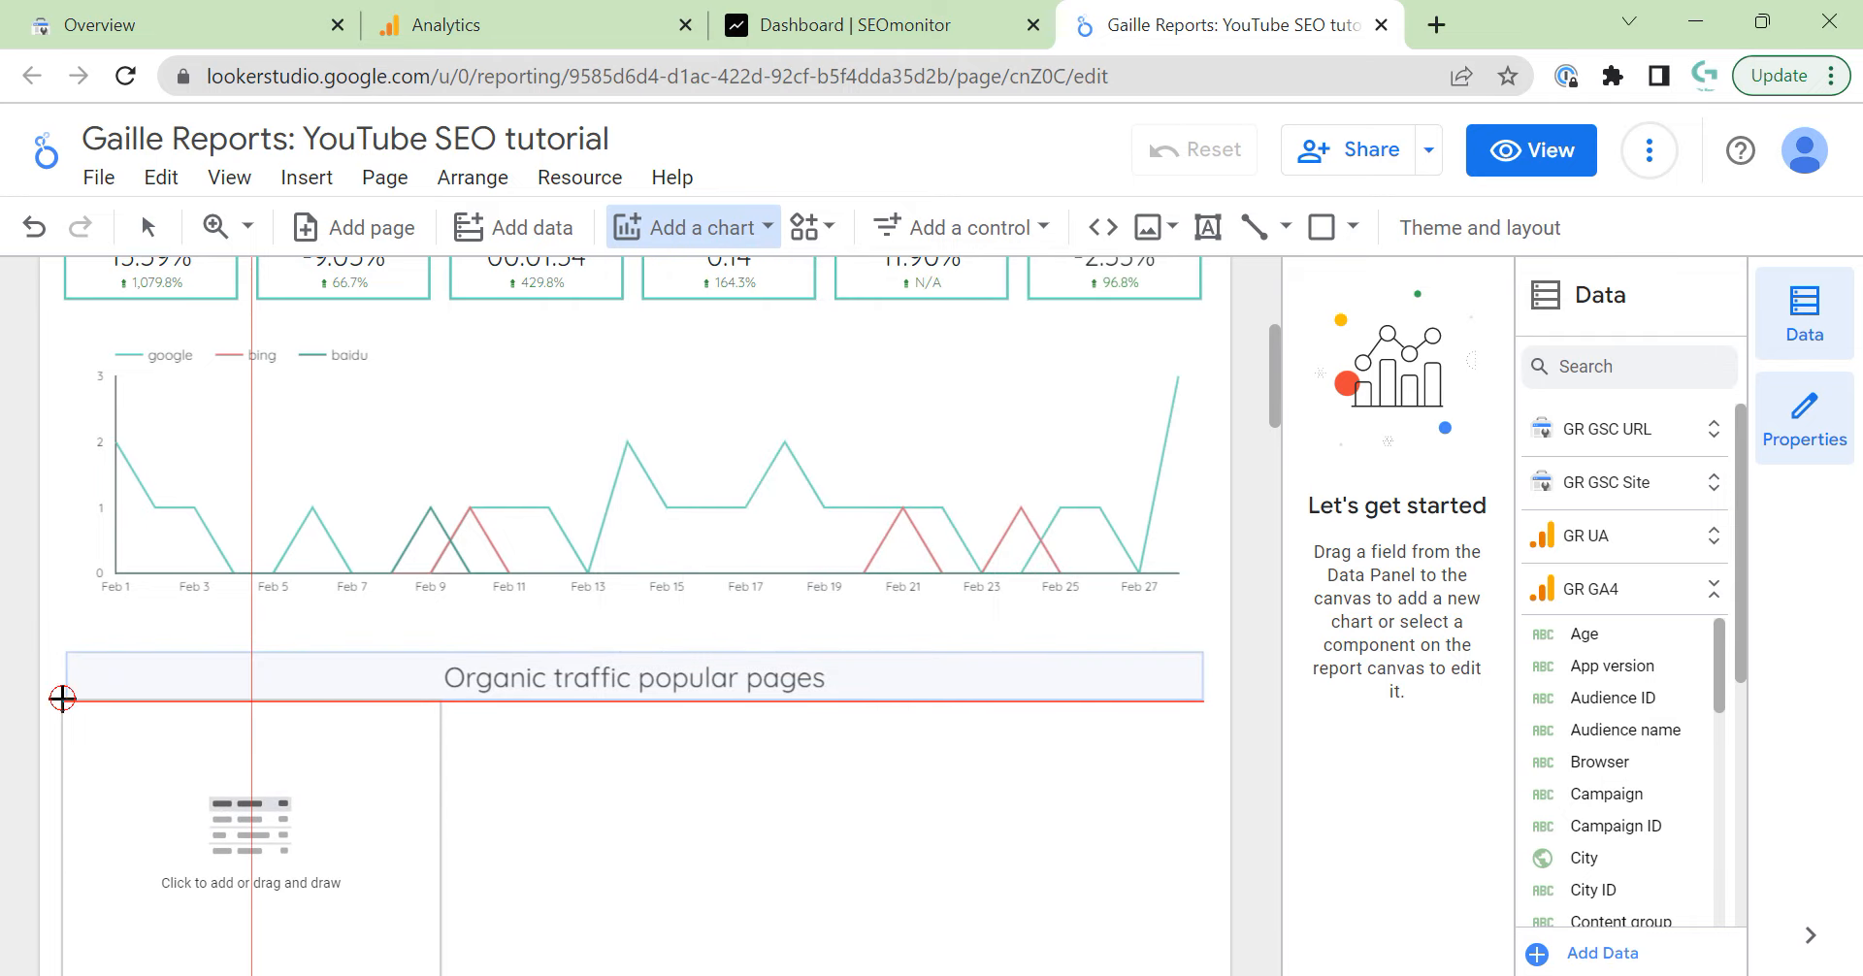
left_click(62, 698)
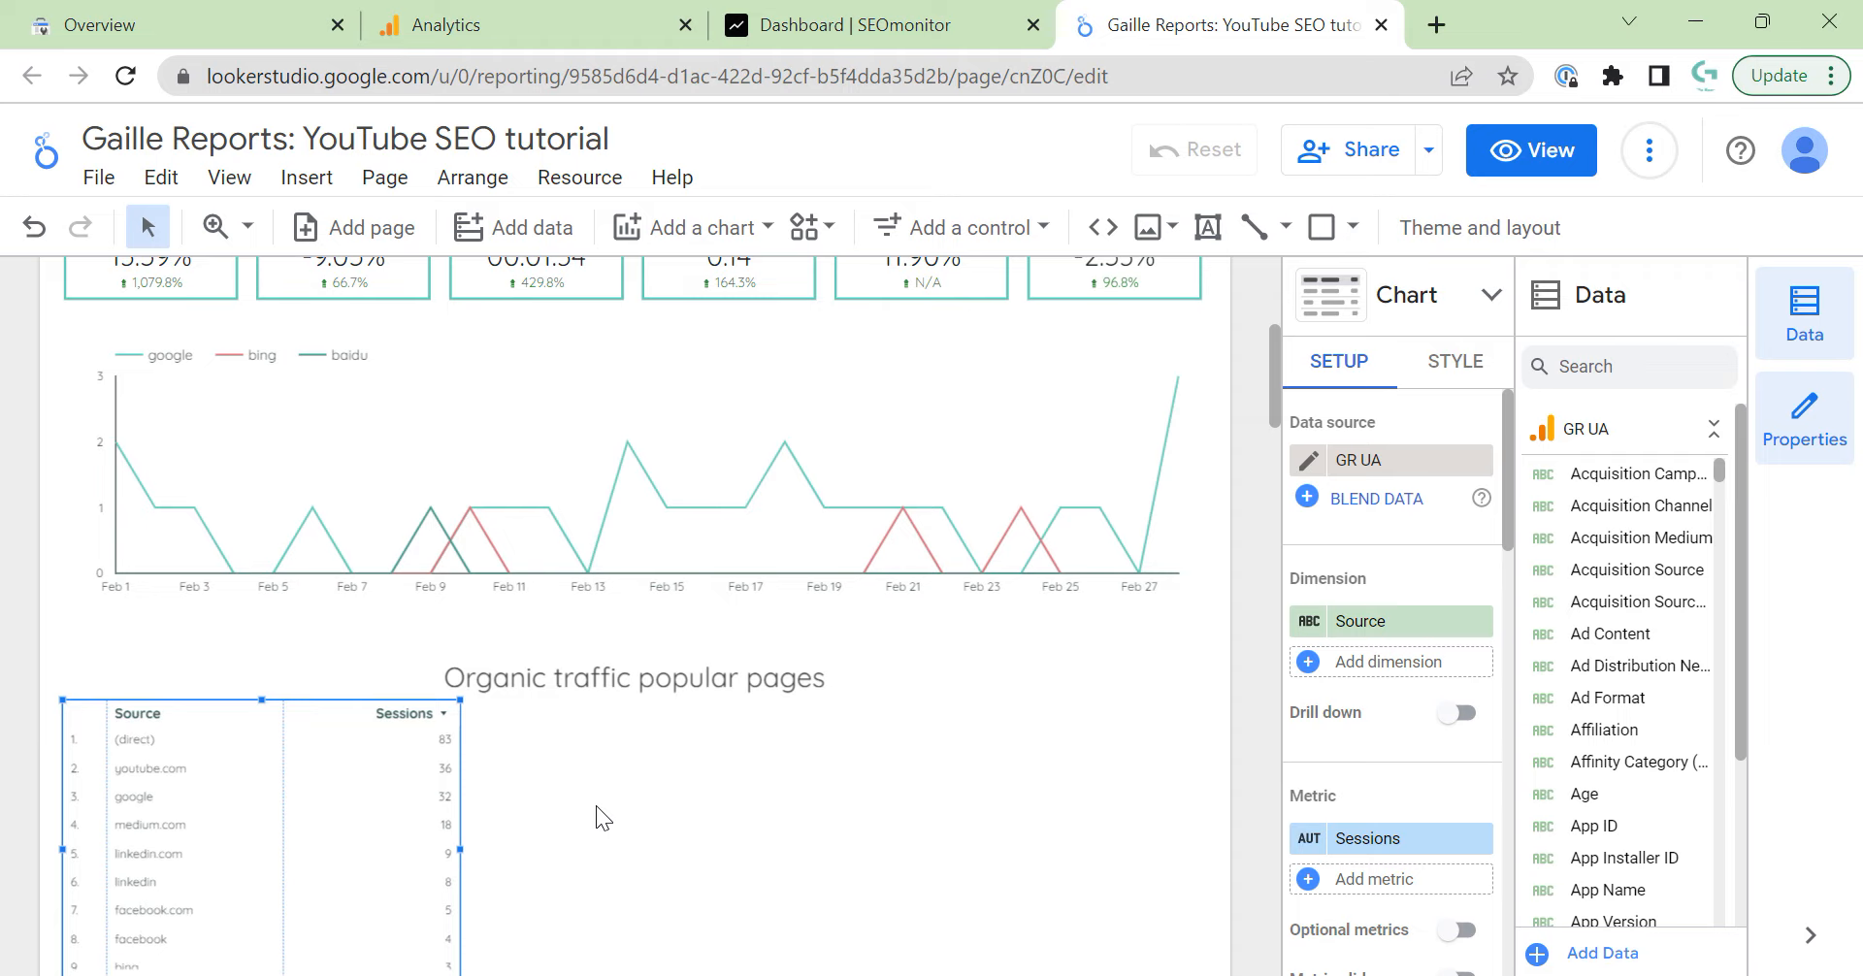
scroll(512, 835, "down", 2)
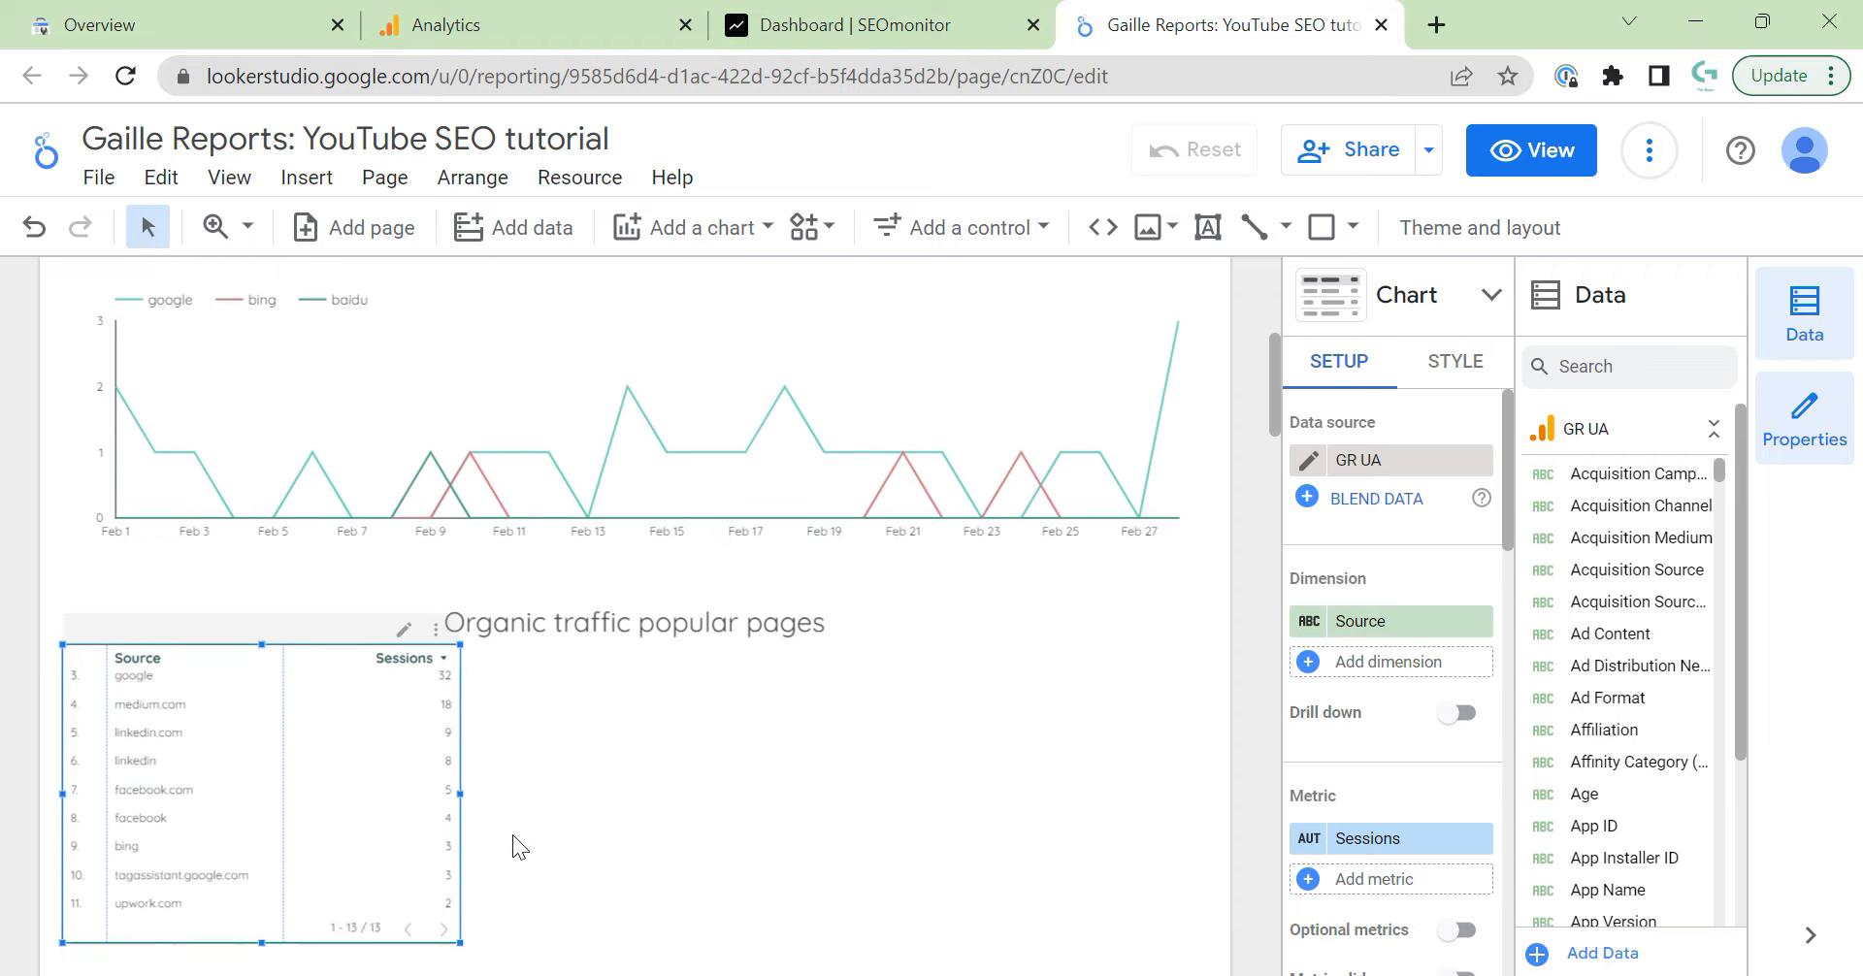
scroll(453, 689, "down", 1)
left_click_drag(459, 655, 1204, 707)
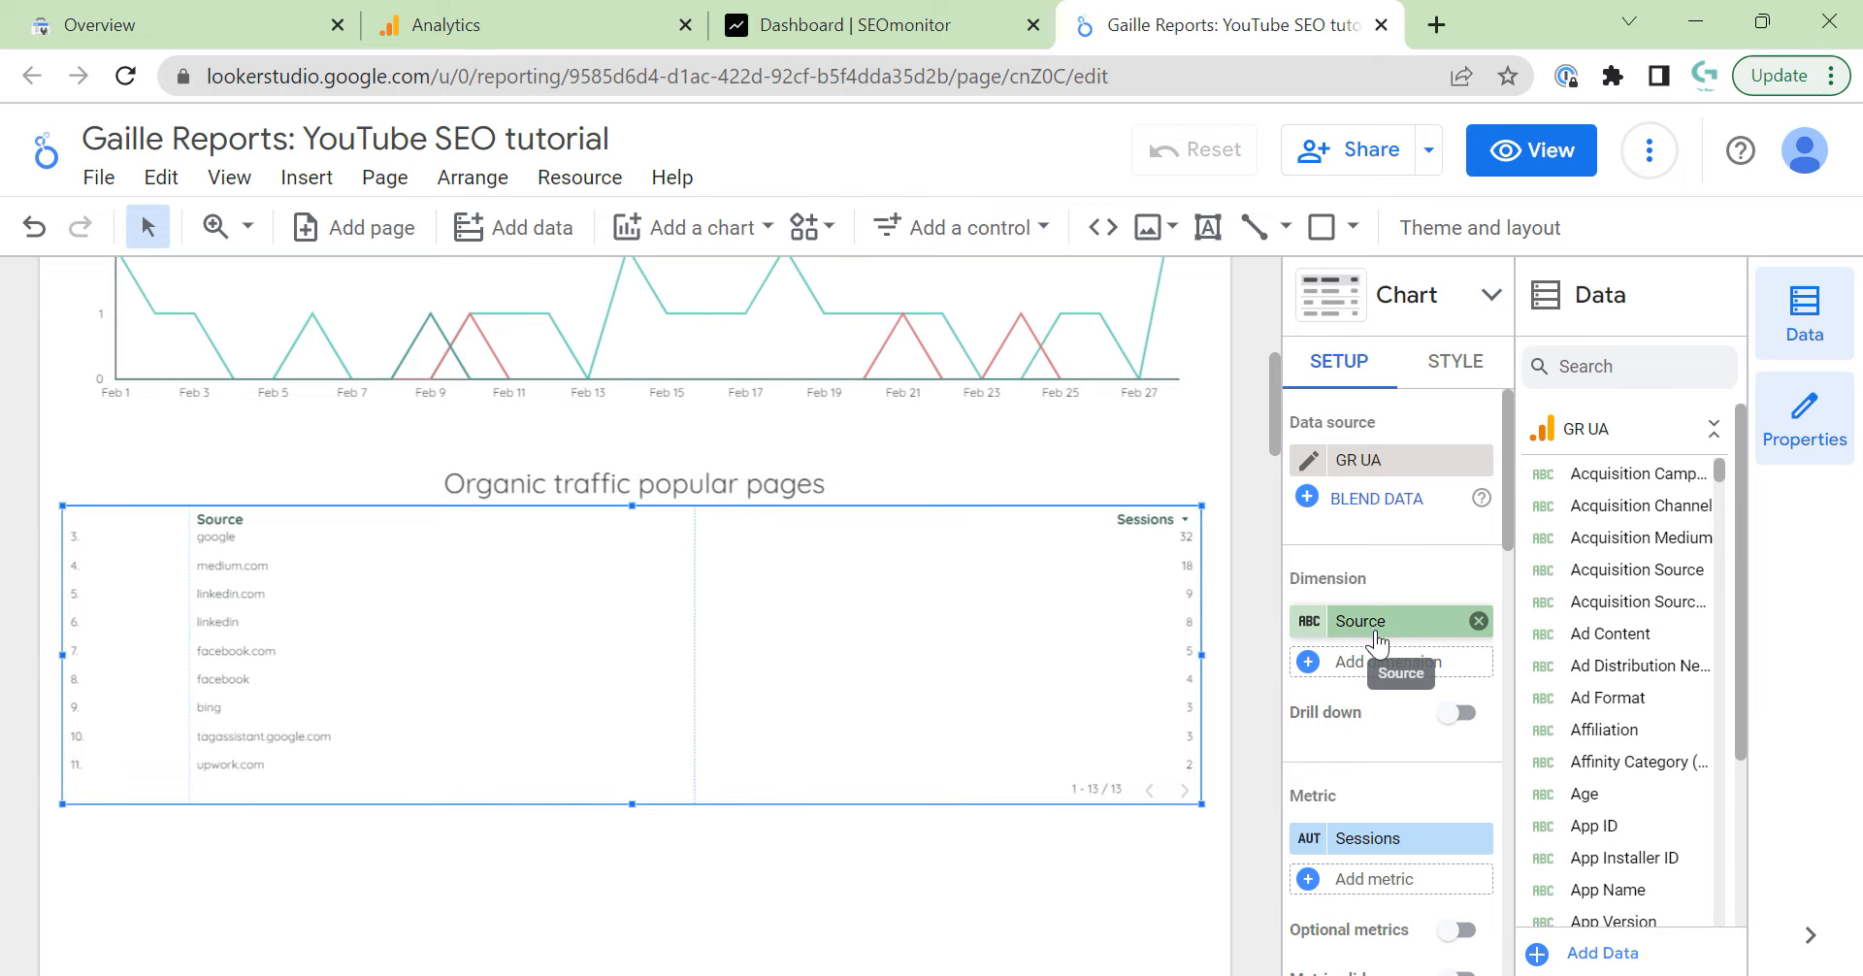
Apply the added Organic Traffic segment to the new table.
scroll(1378, 643, "down", 10)
left_click(1372, 755)
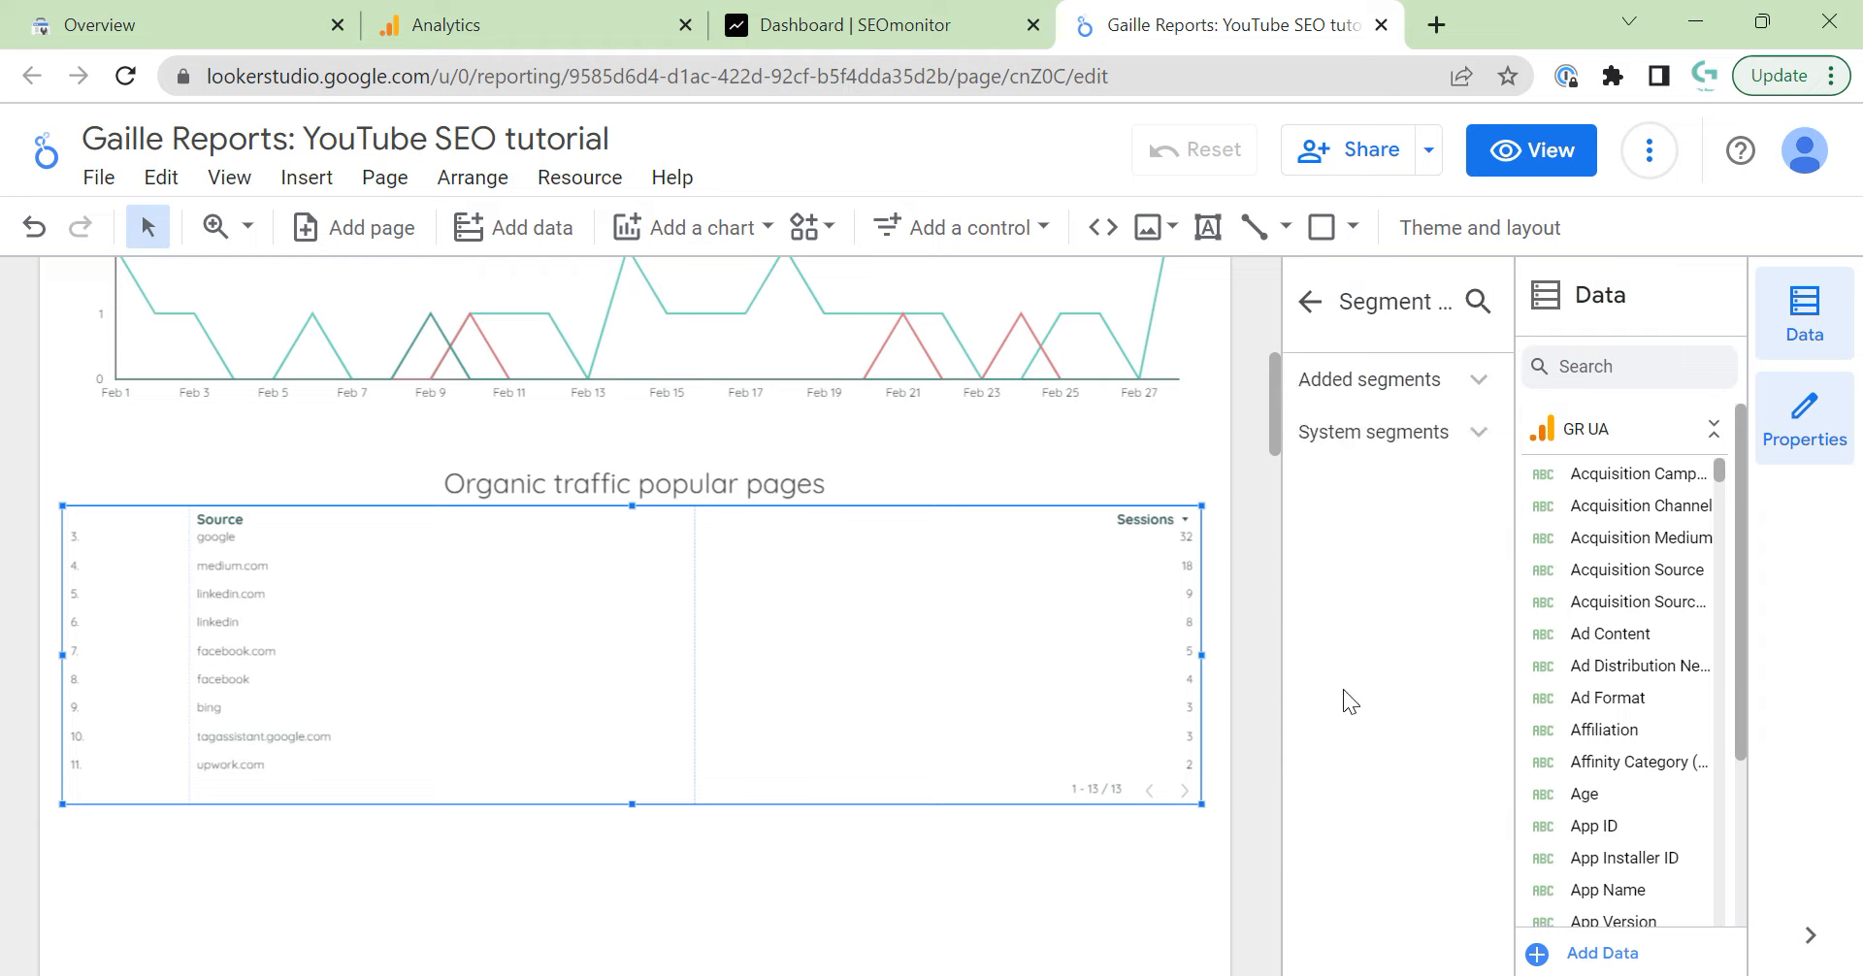
left_click(1394, 388)
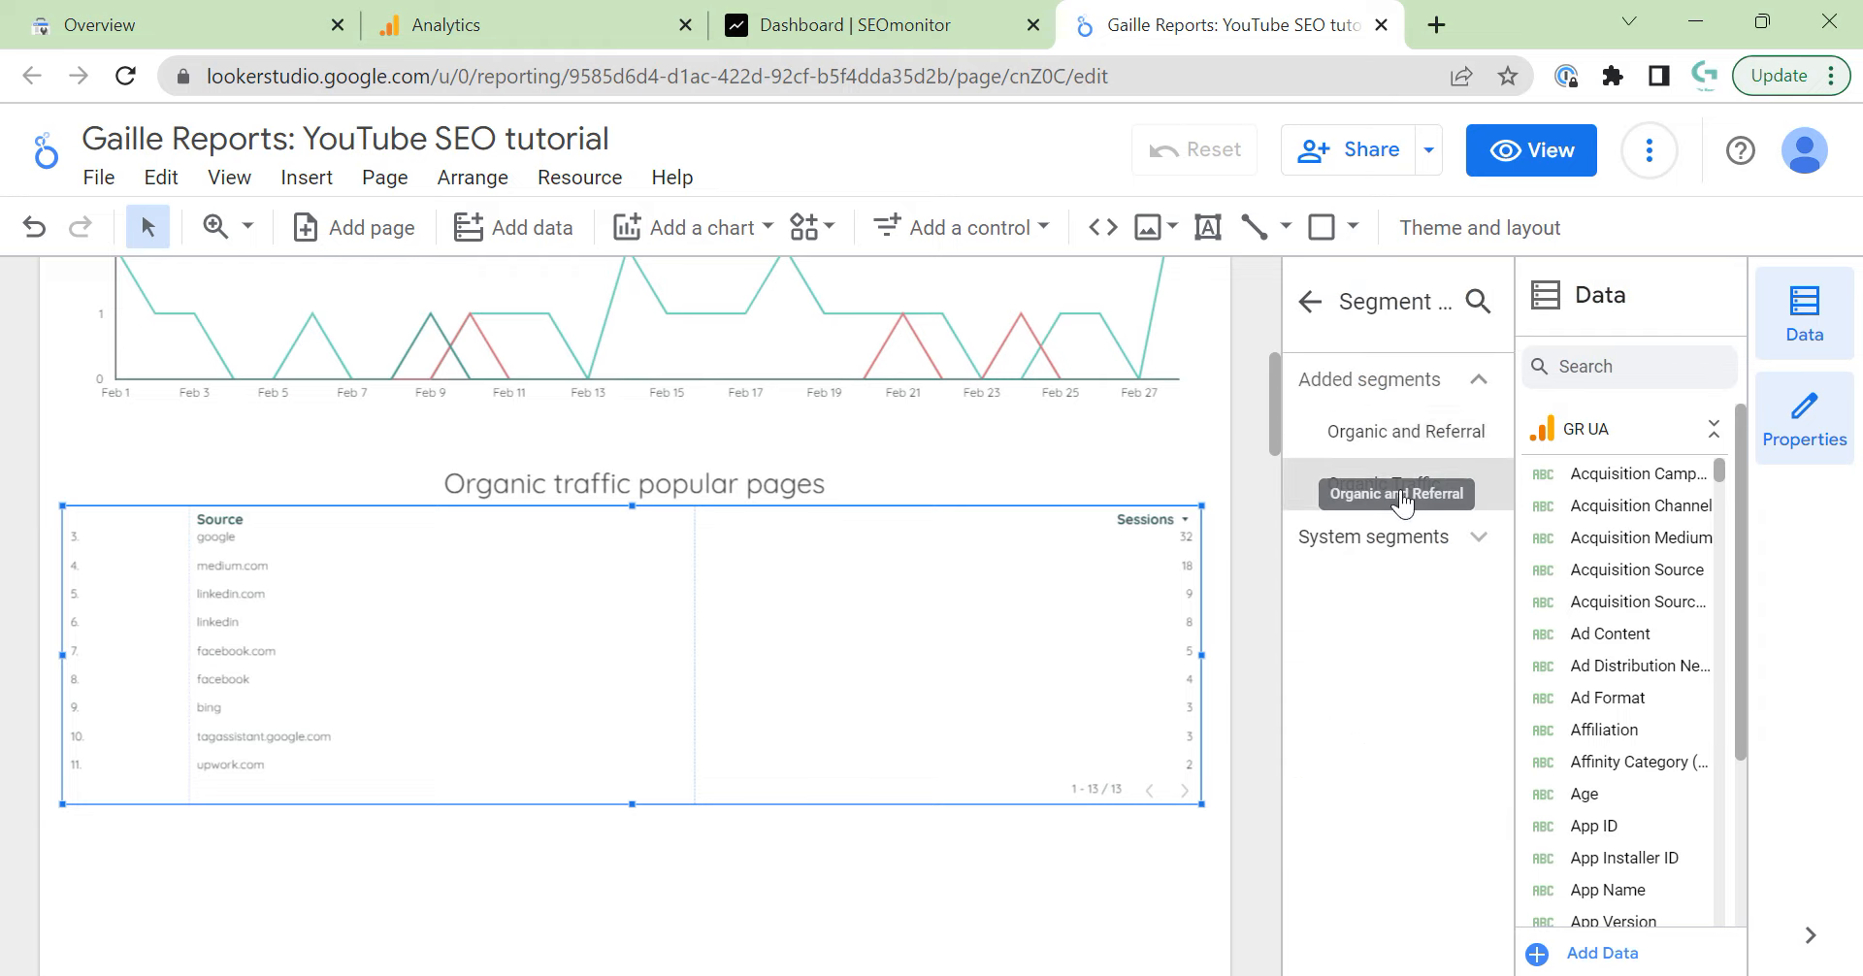
left_click(1388, 483)
left_click(1312, 303)
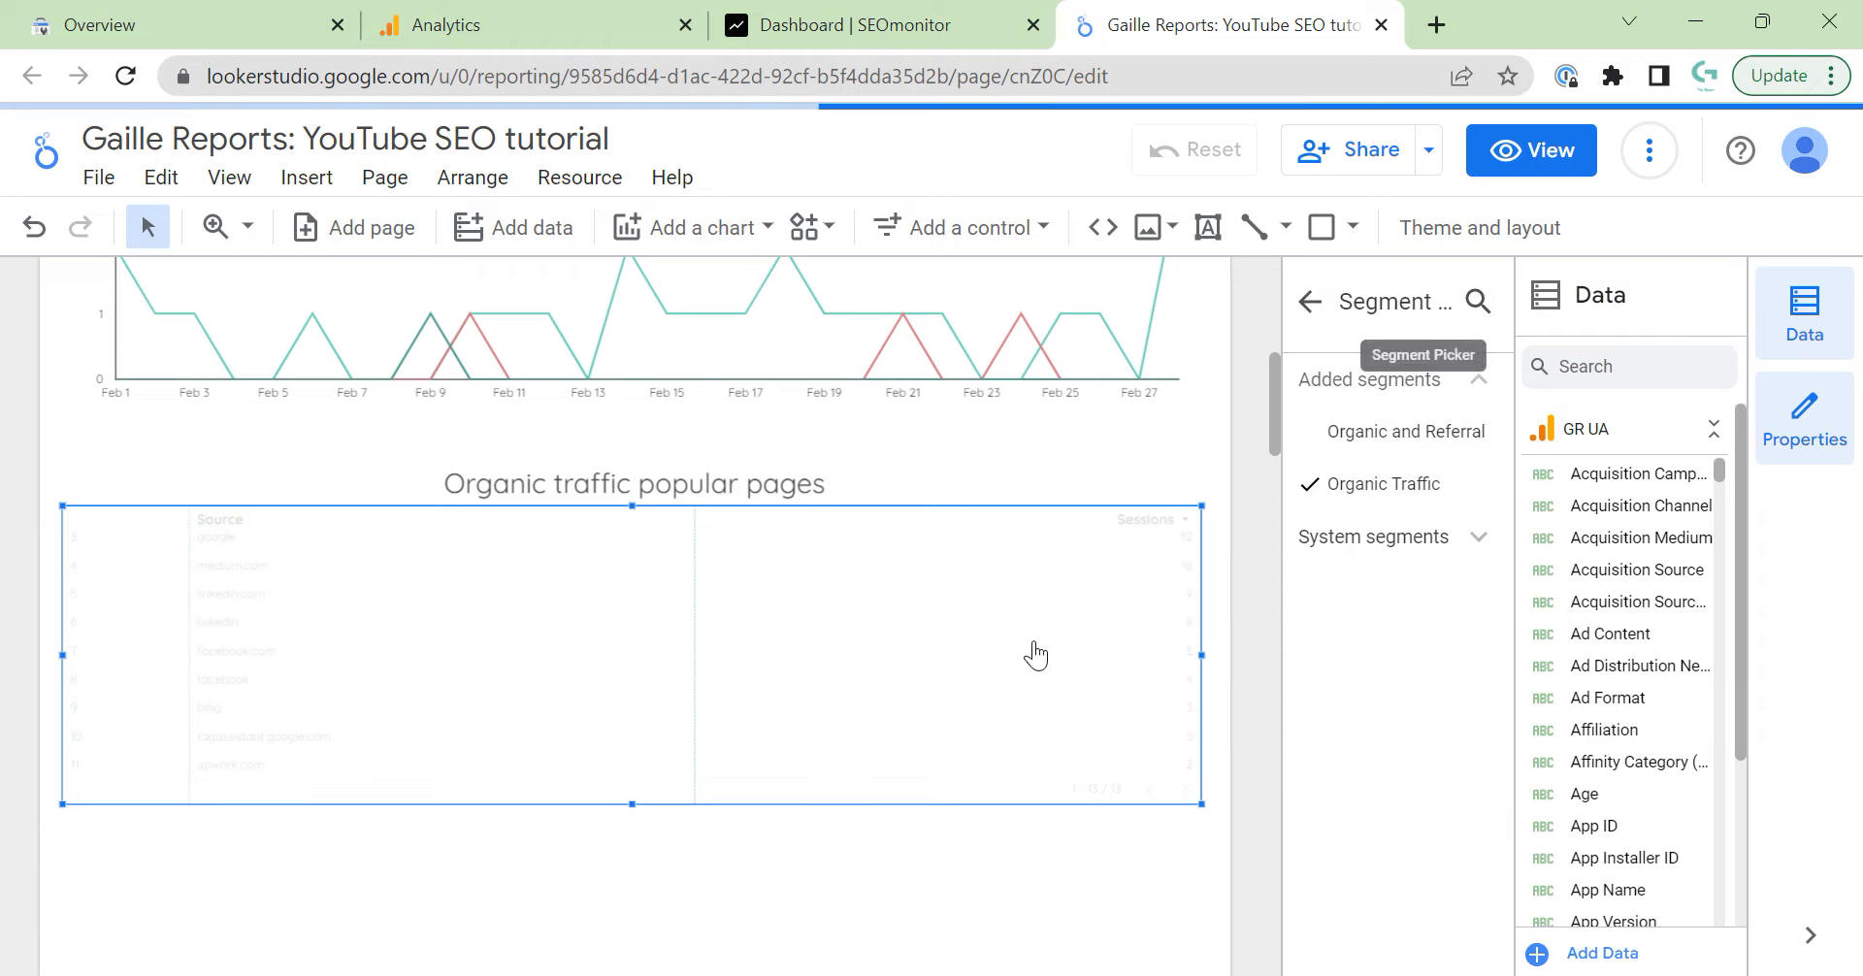
scroll(1377, 486, "up", 15)
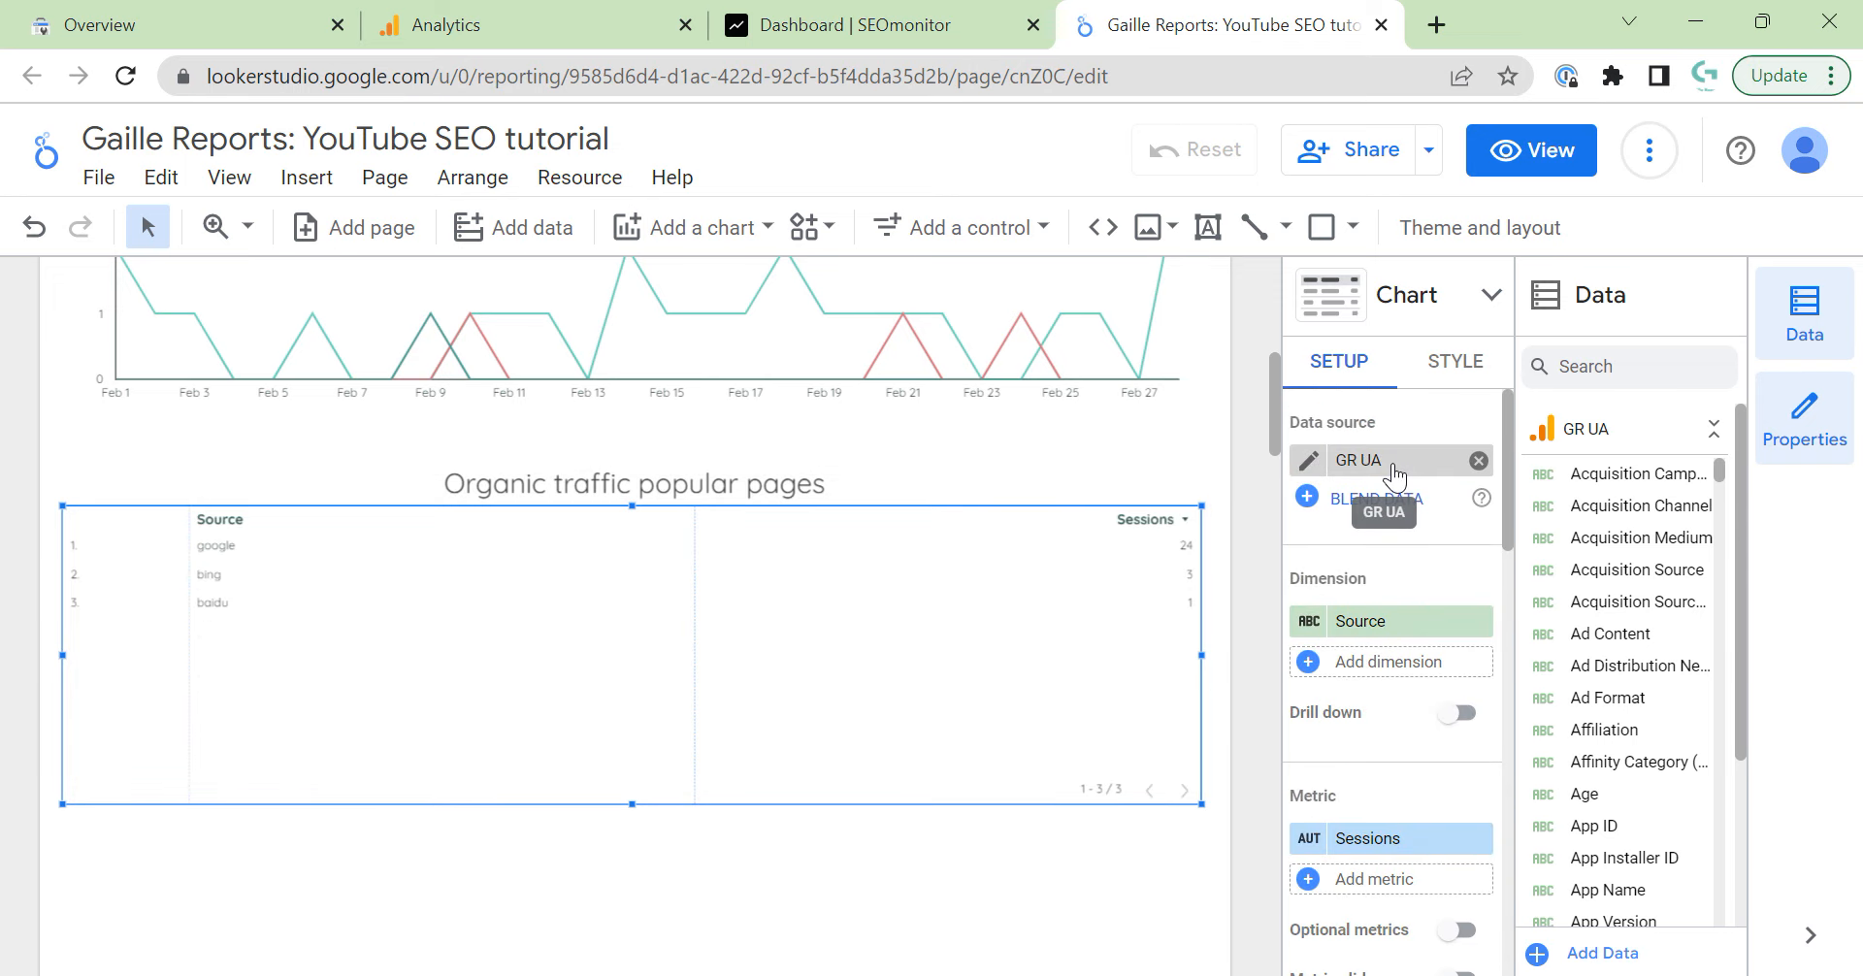
scroll(1219, 502, "up", 10)
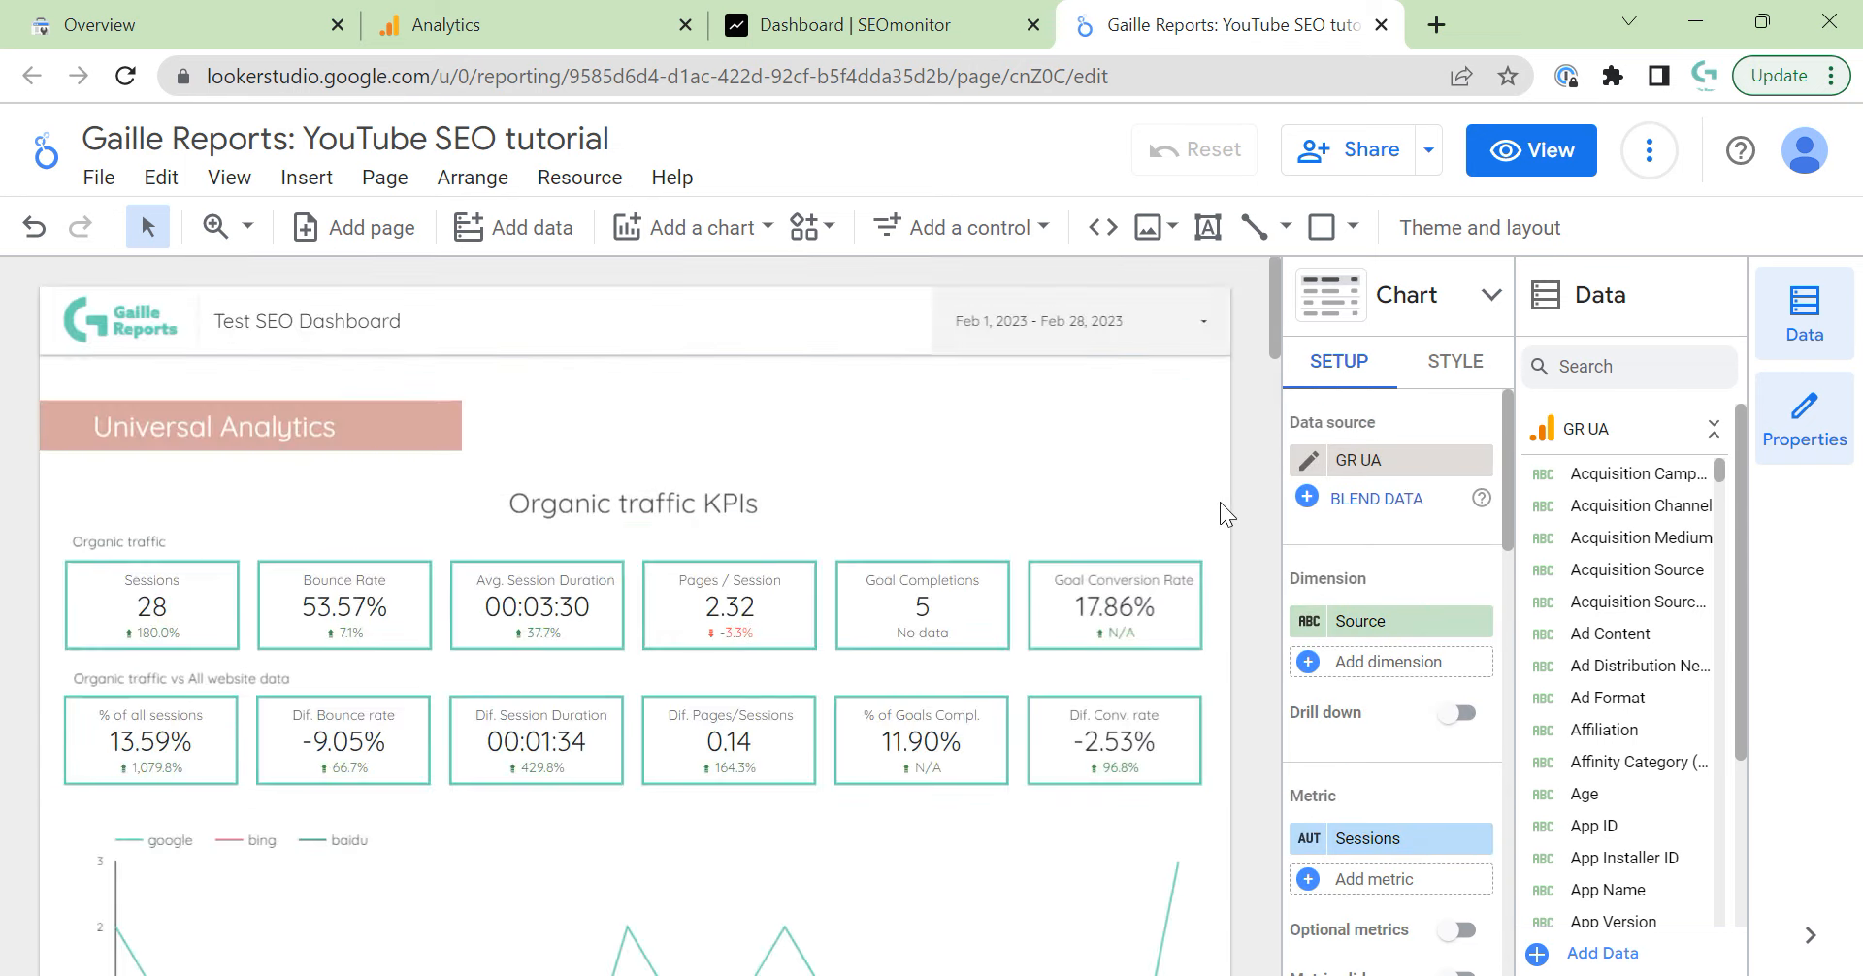
Replace the new table's Source dimension with Page Title.
scroll(1236, 679, "down", 1)
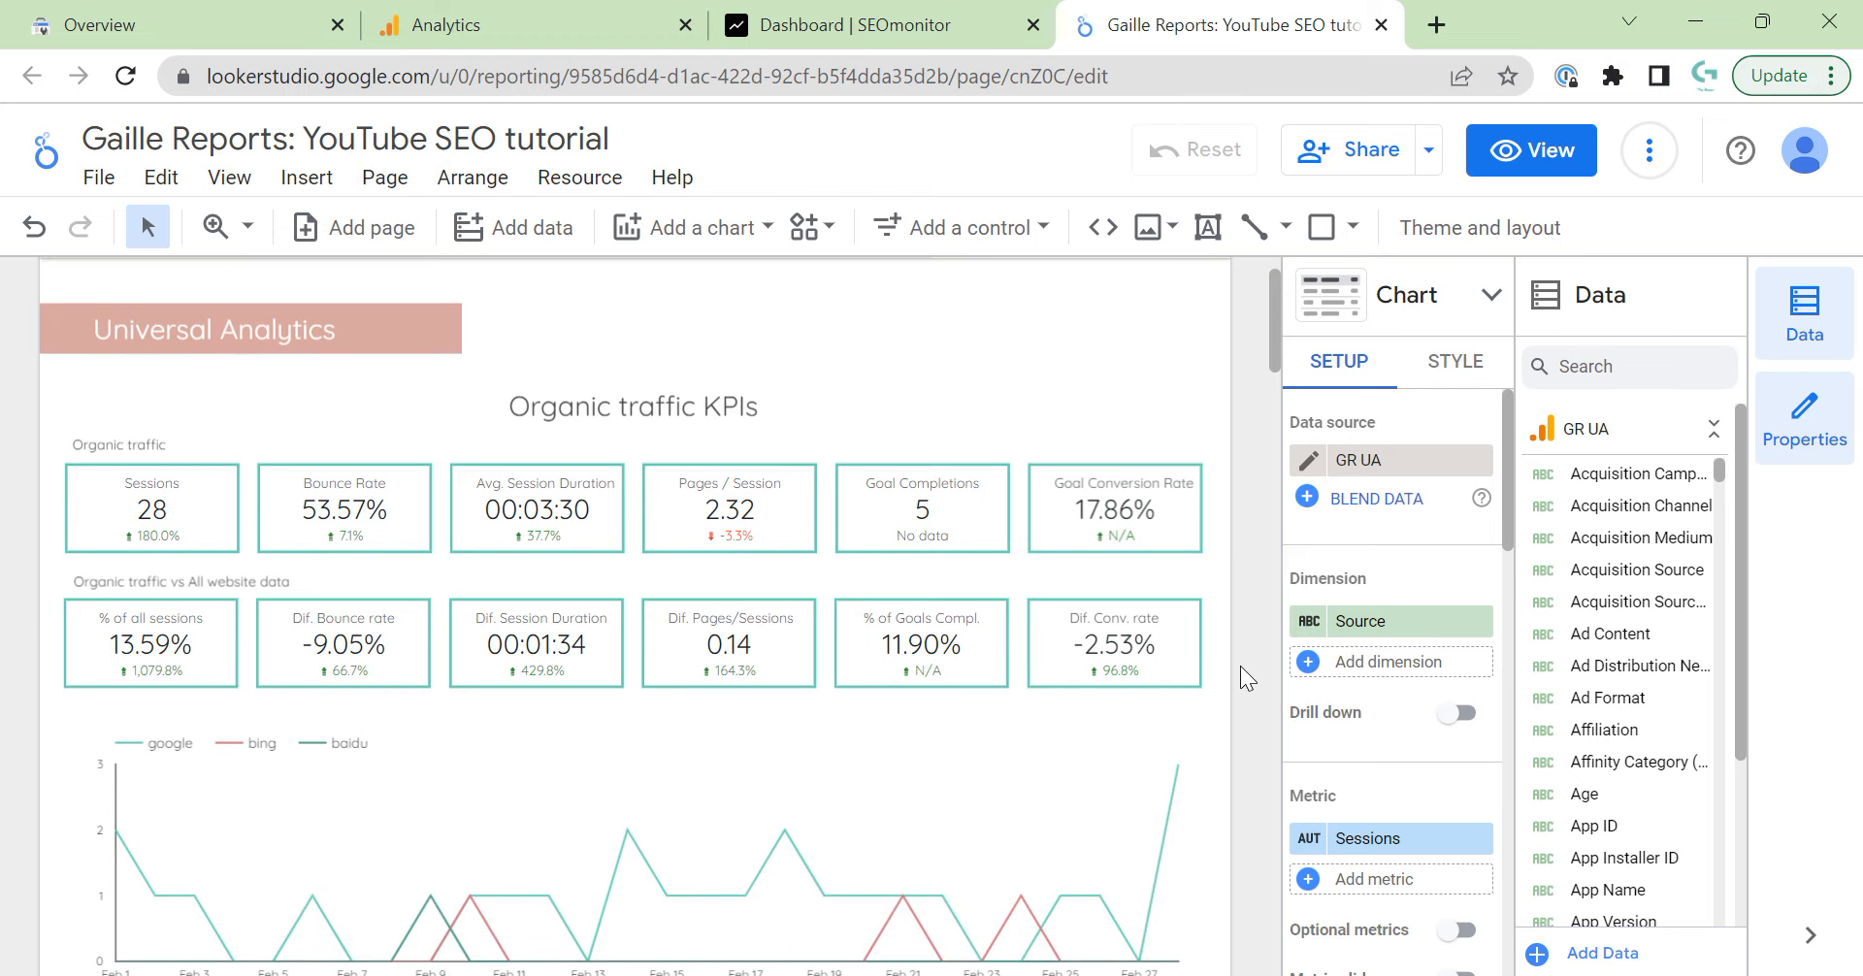
scroll(1239, 650, "down", 6)
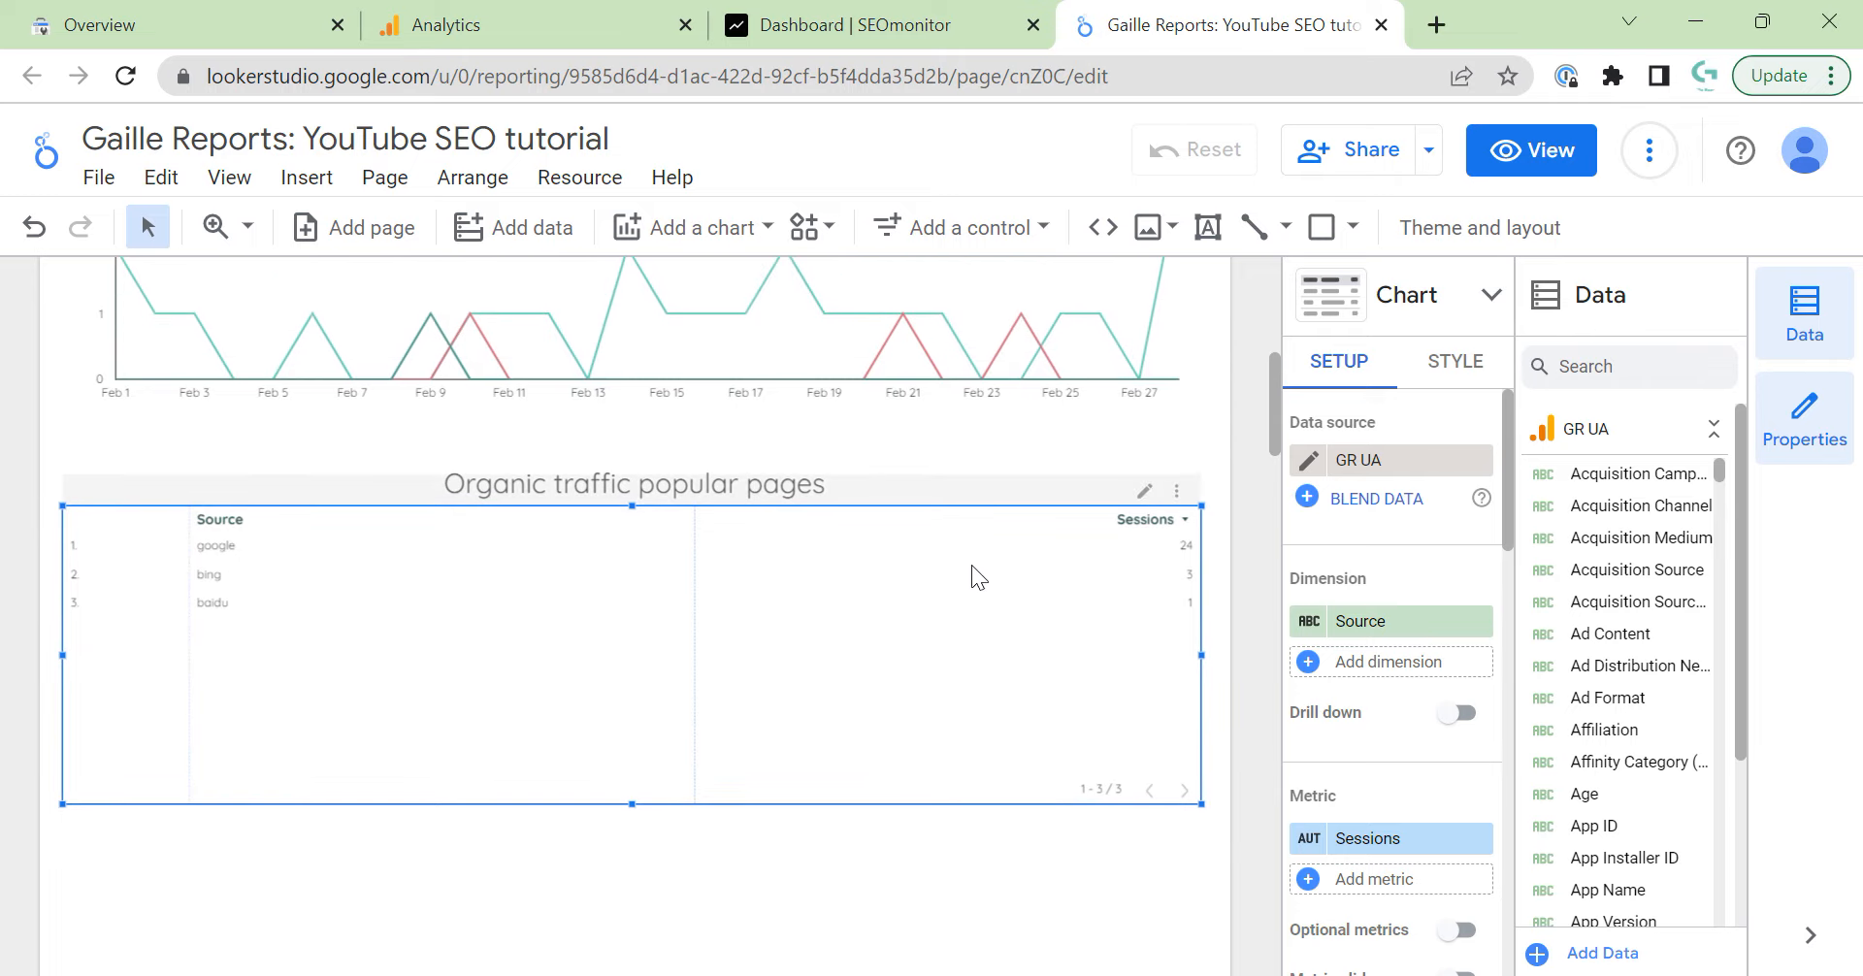
left_click(1357, 626)
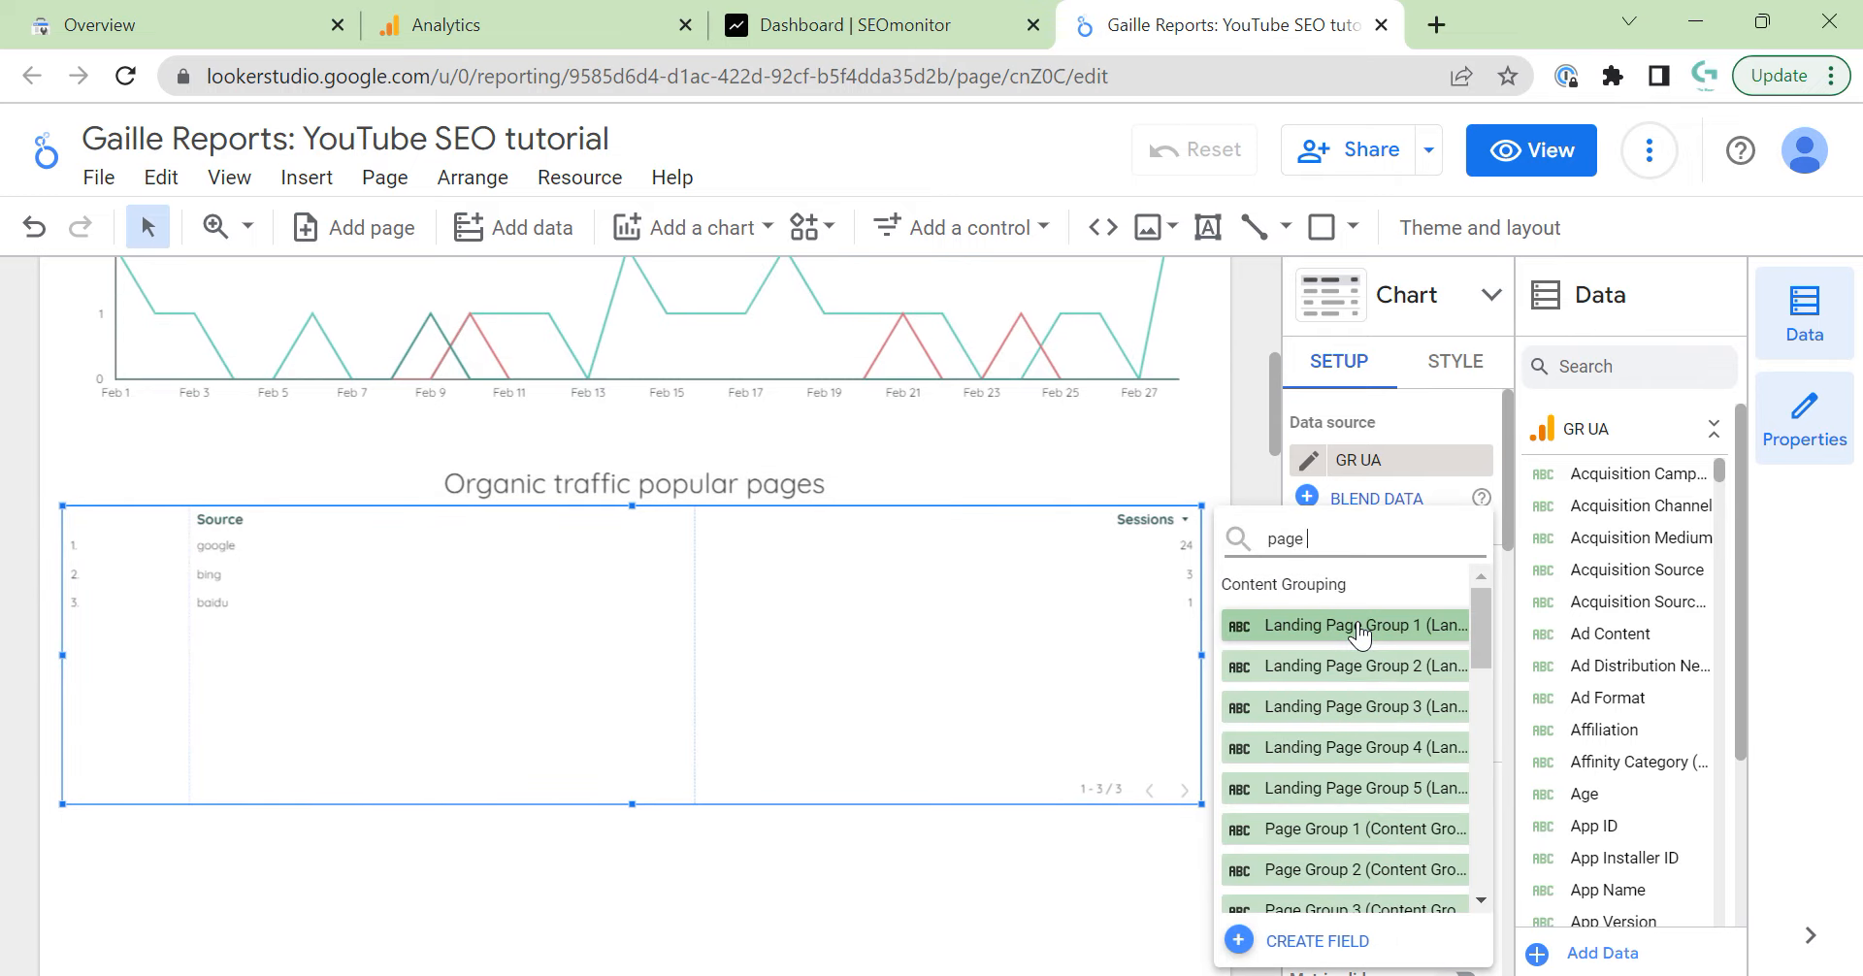
type("page ti")
left_click(1358, 629)
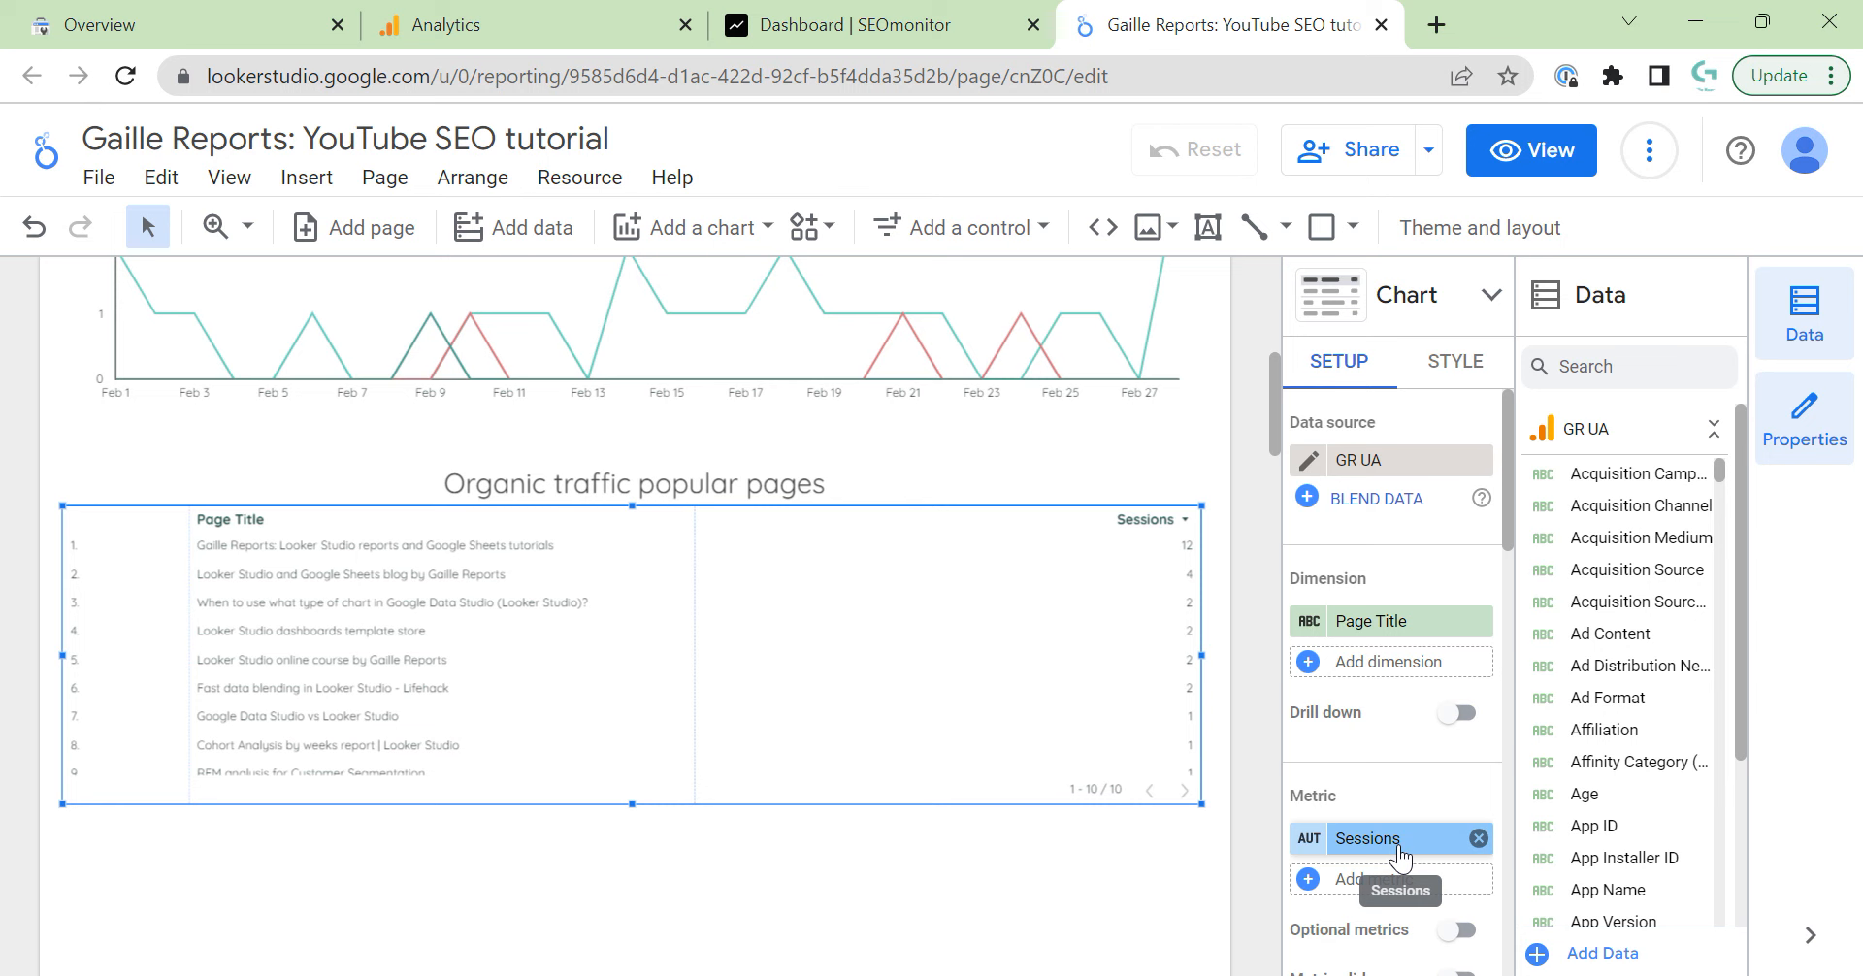
Add Bounce Rate as a second metric of the popular pages table.
scroll(1233, 497, "up", 8)
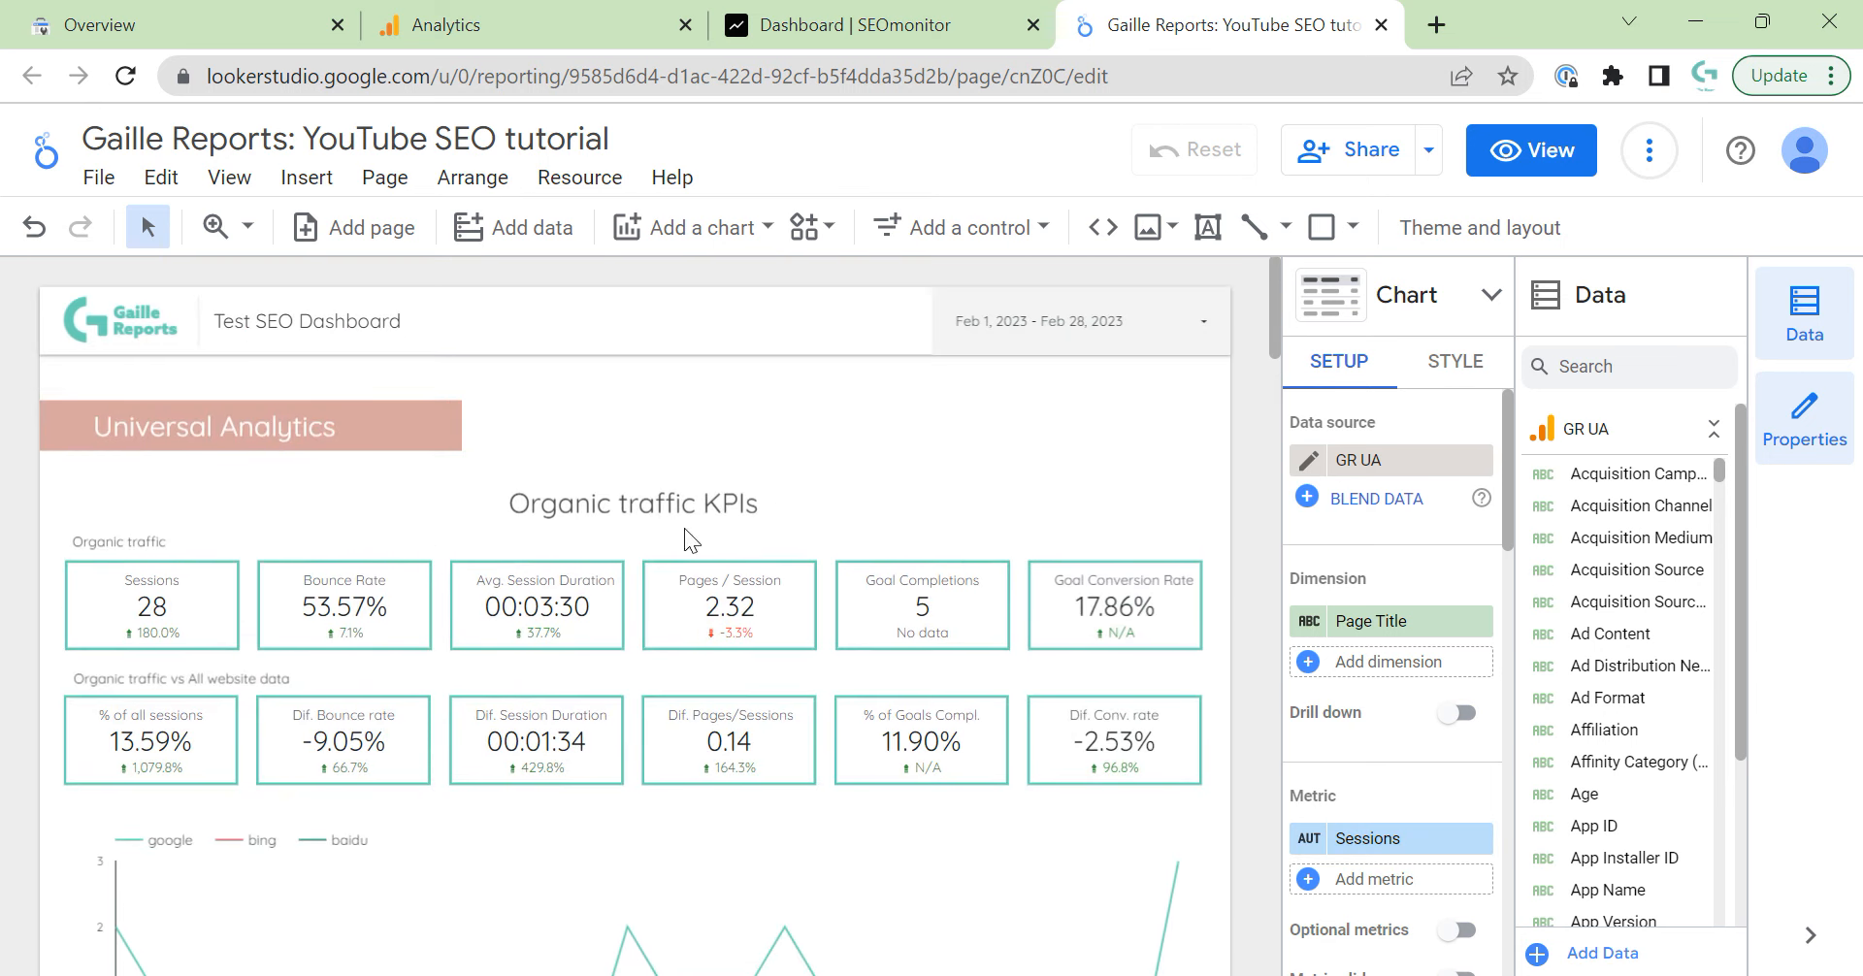
left_click(1378, 879)
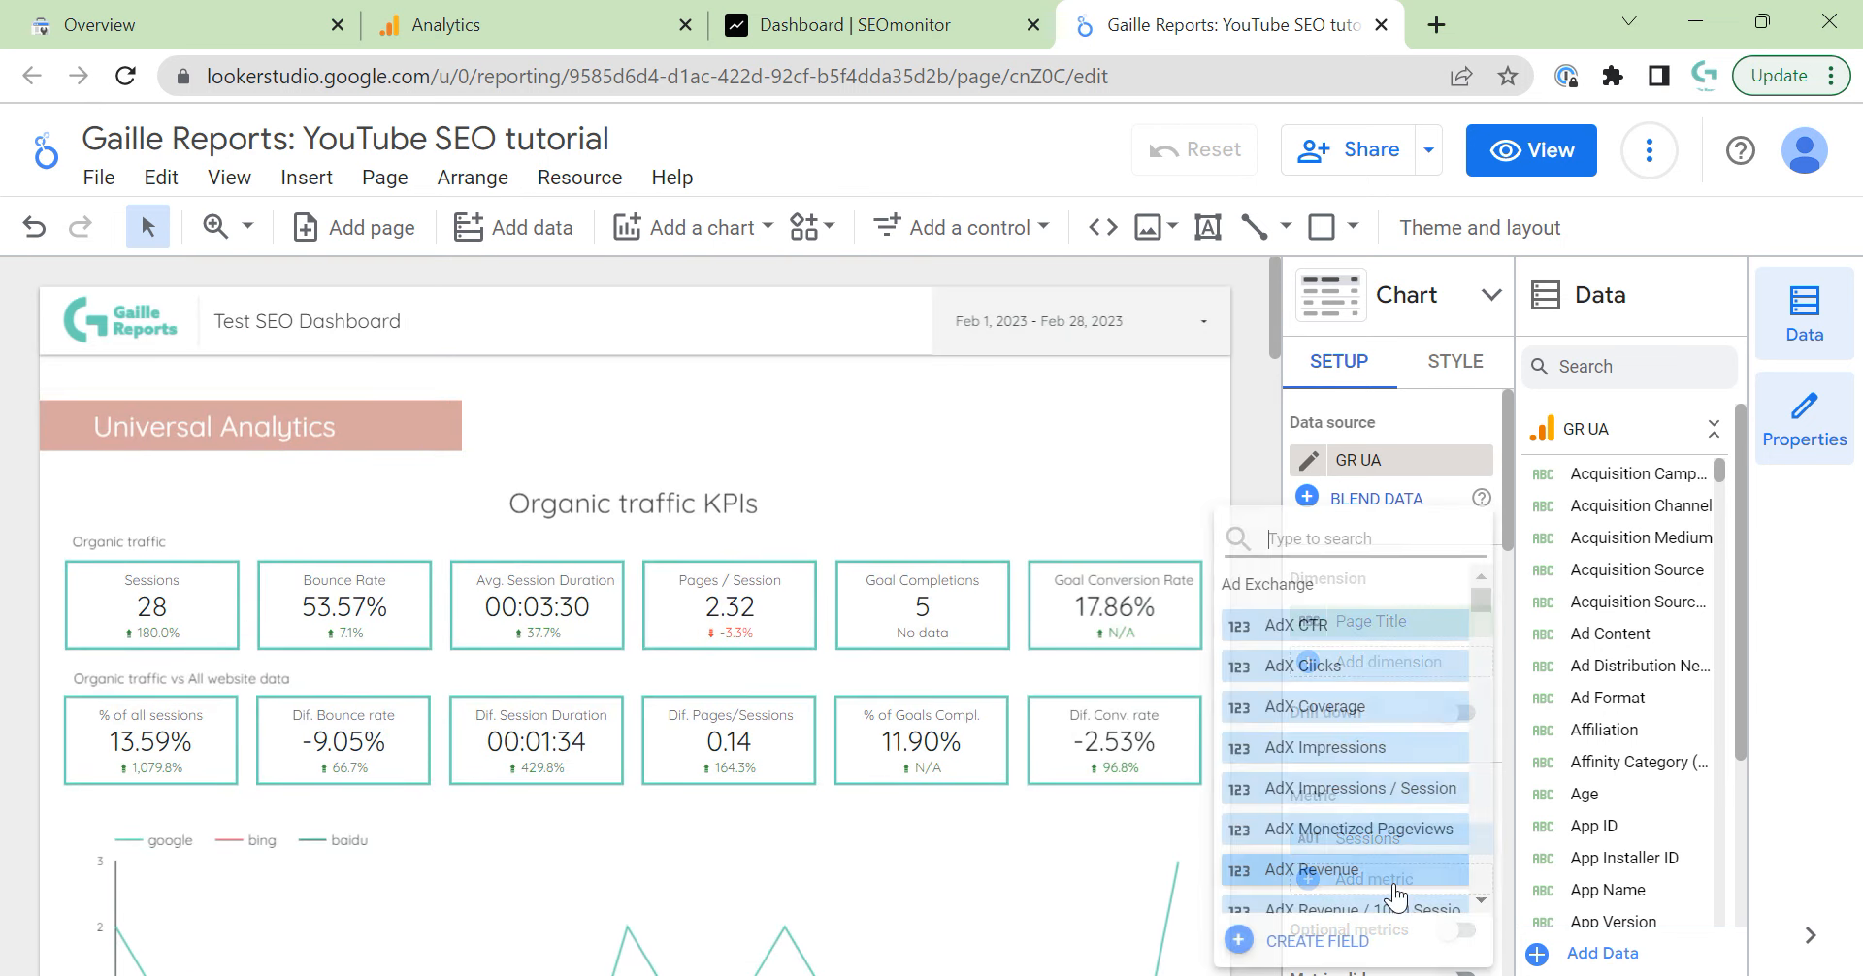
left_click(1192, 906)
left_click(1403, 889)
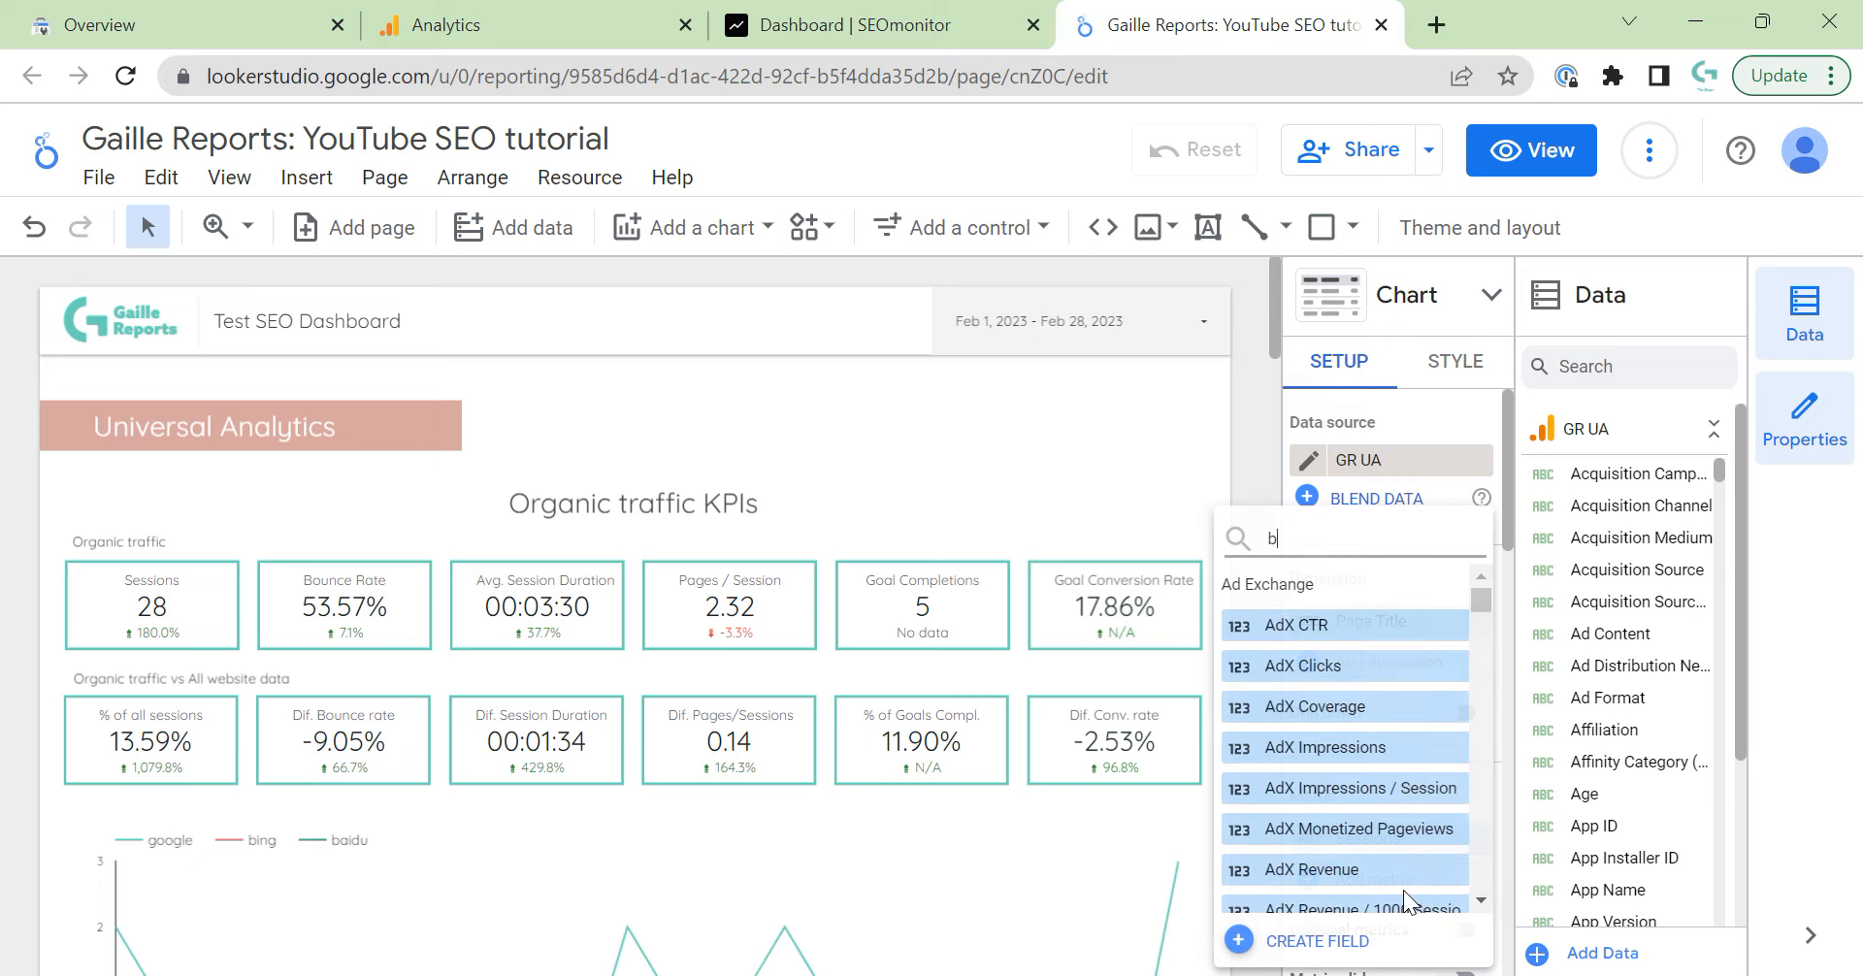
type("boun")
left_click(1320, 627)
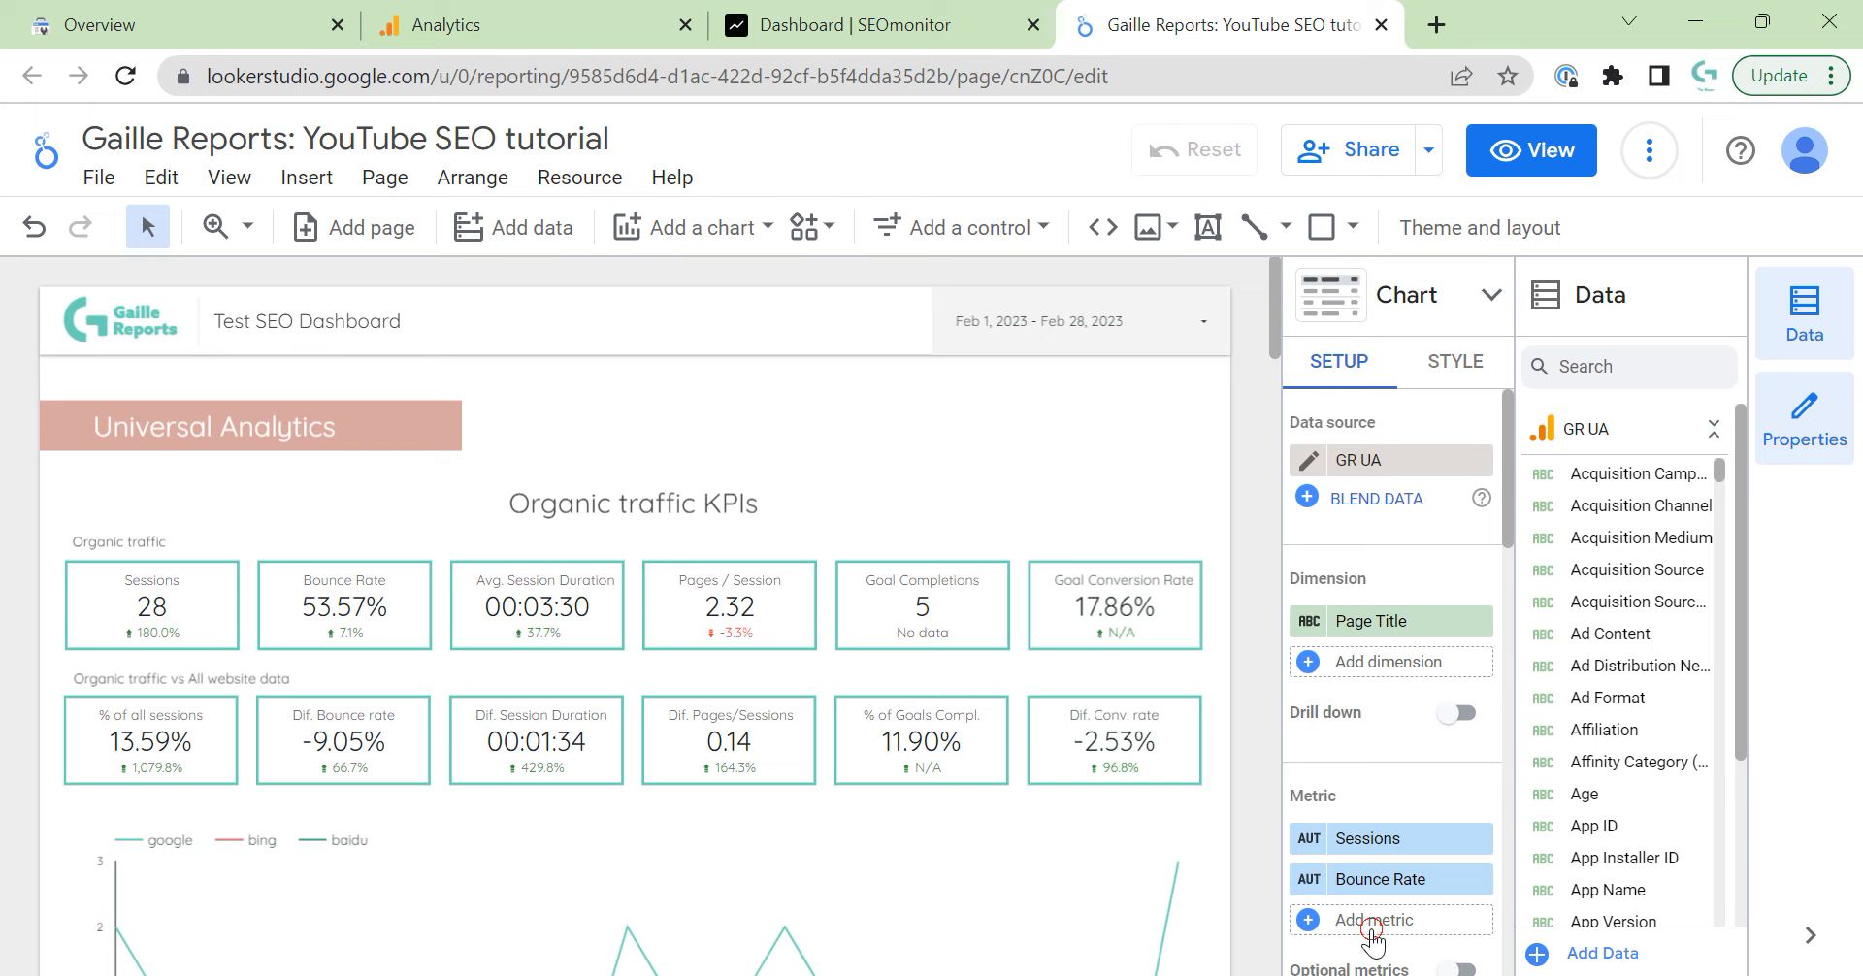
Add the Avg. Session Duration metric to the popular pages table.
left_click(1373, 922)
type("avg.")
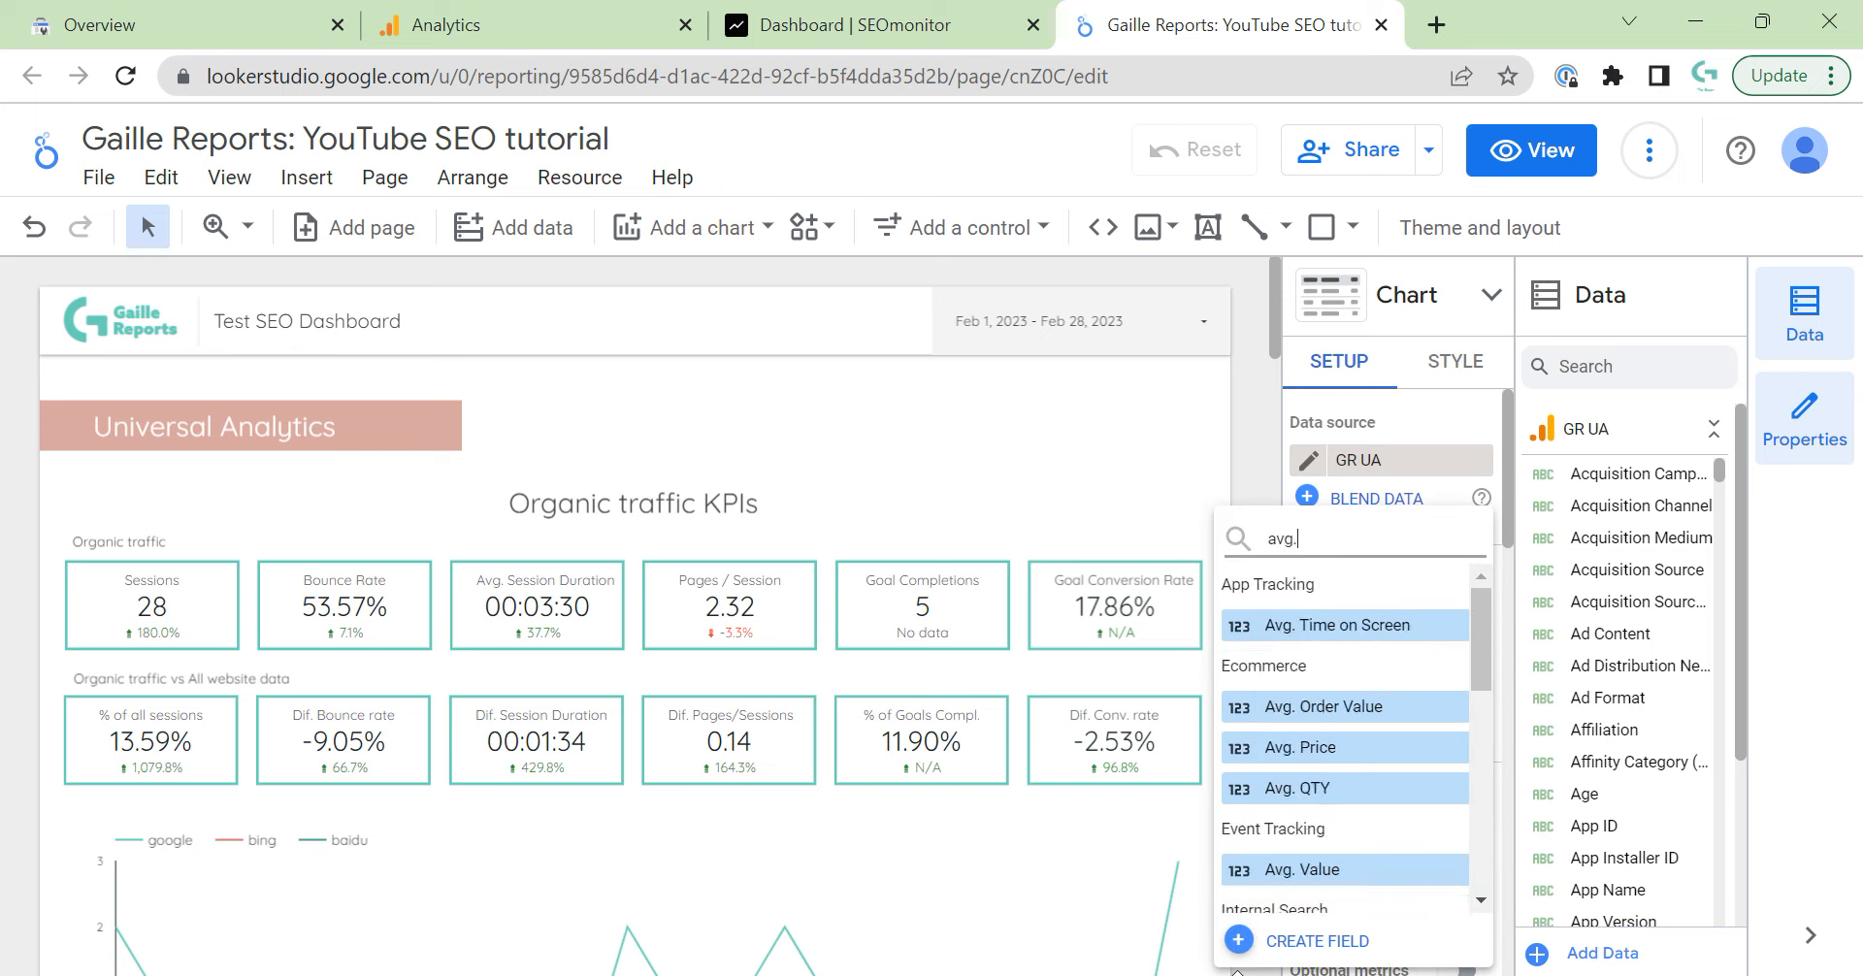
type("s")
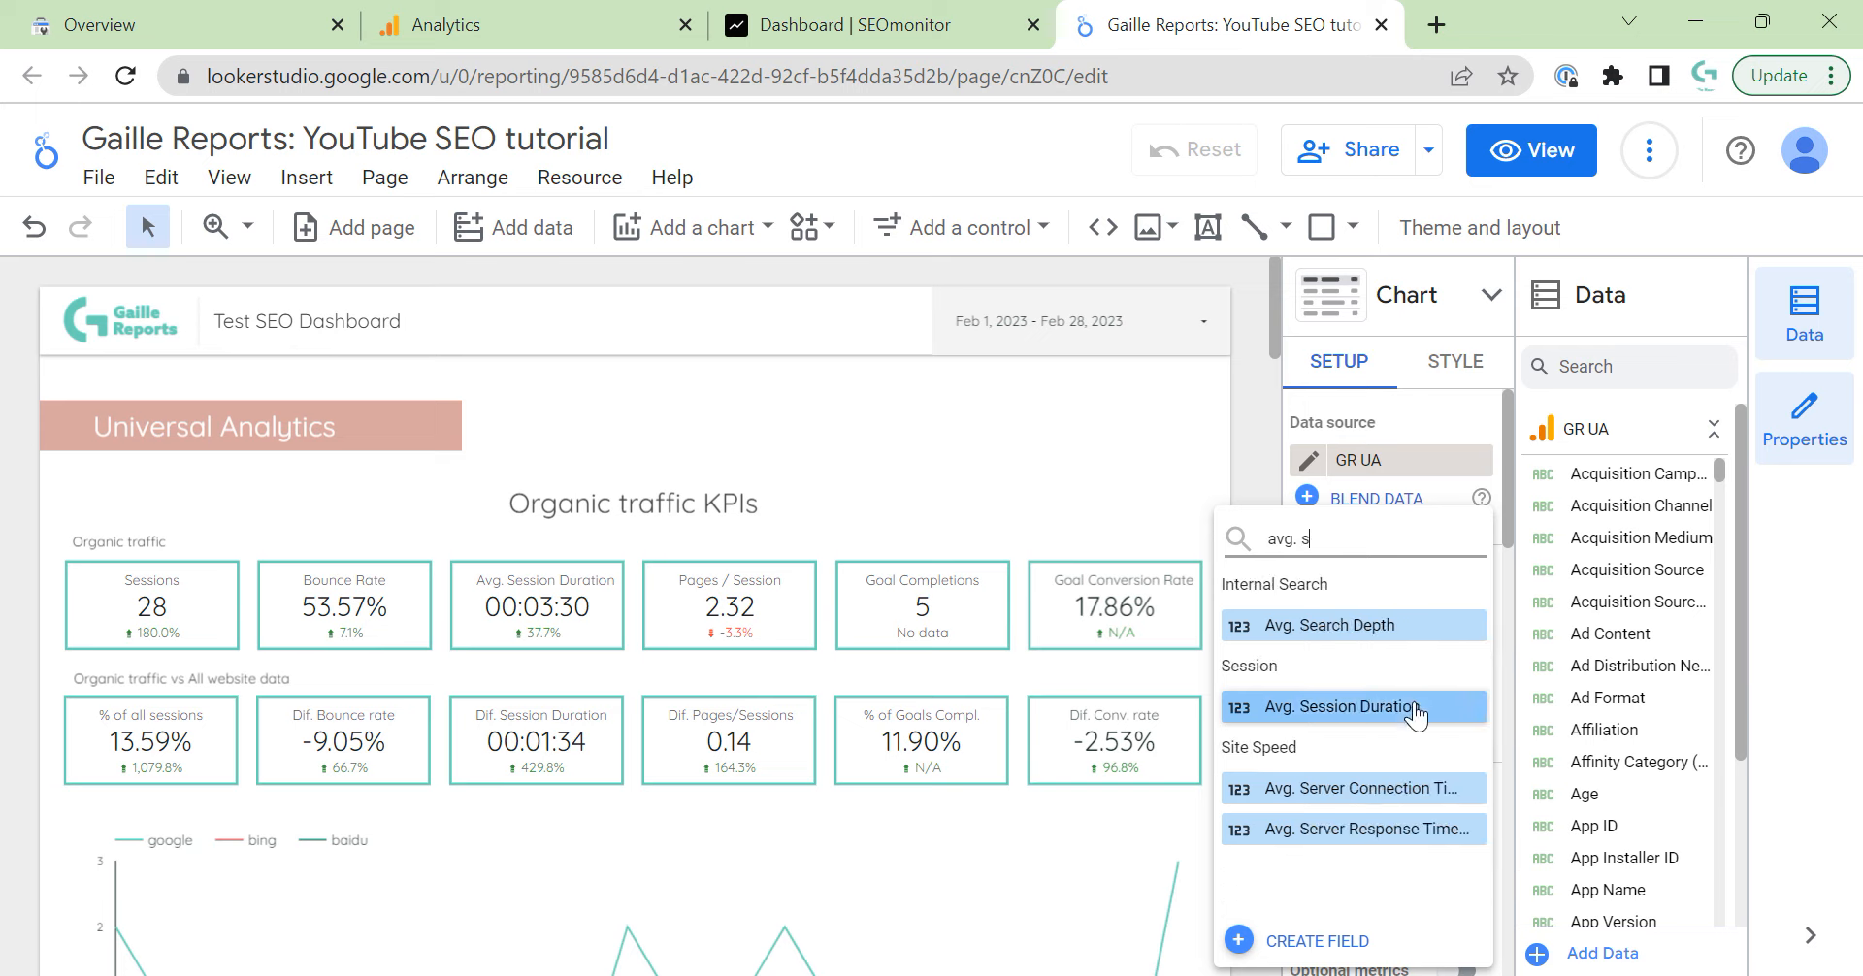
left_click(1359, 707)
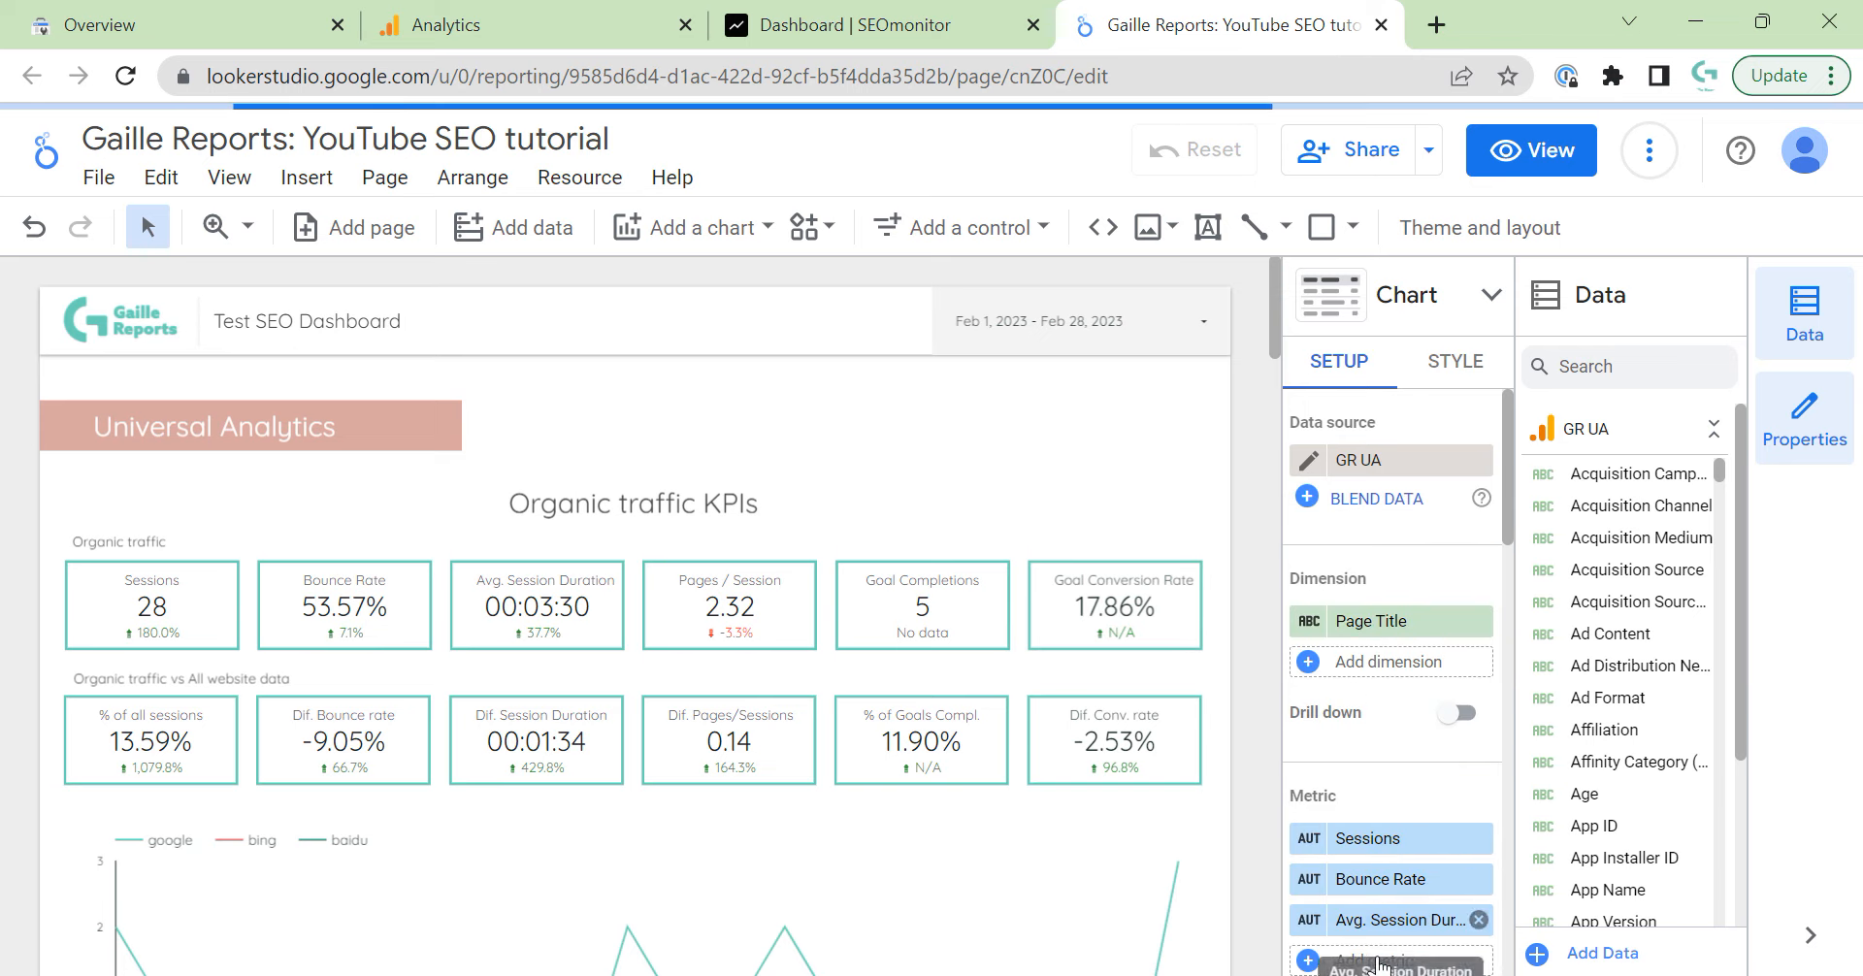
Add the Pages / Session metric to the popular pages table.
left_click(1366, 960)
type("pag")
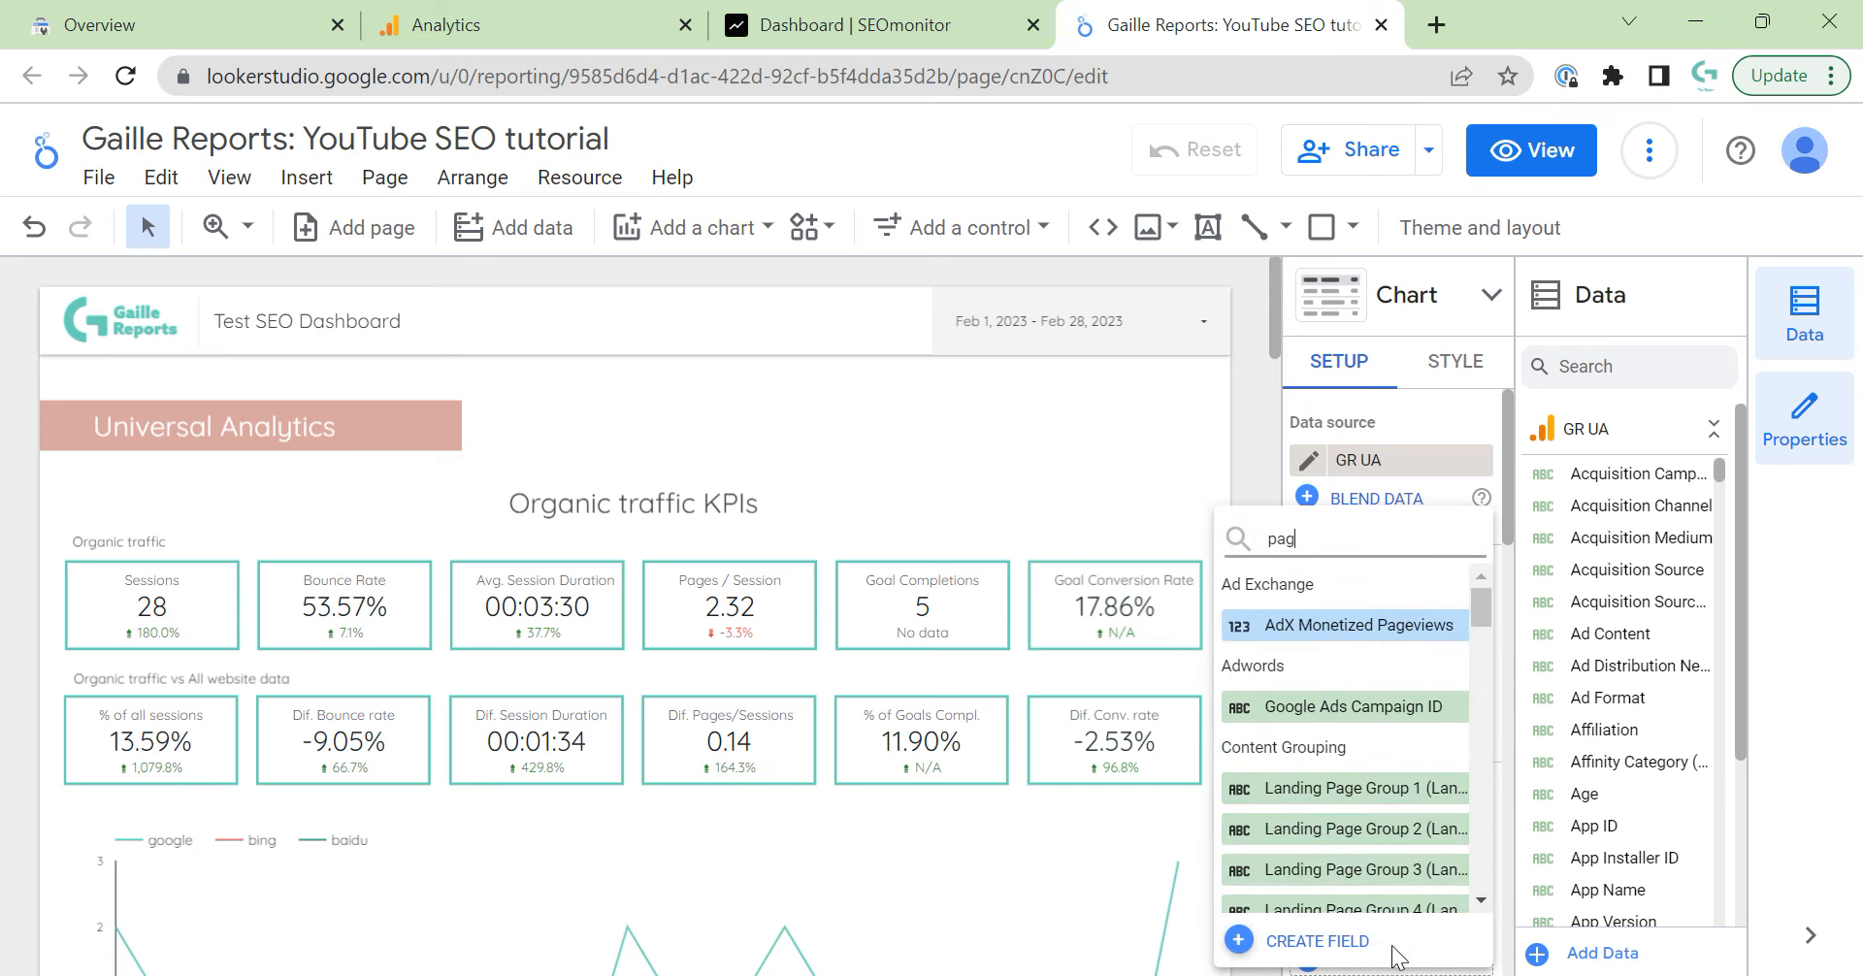
type("es")
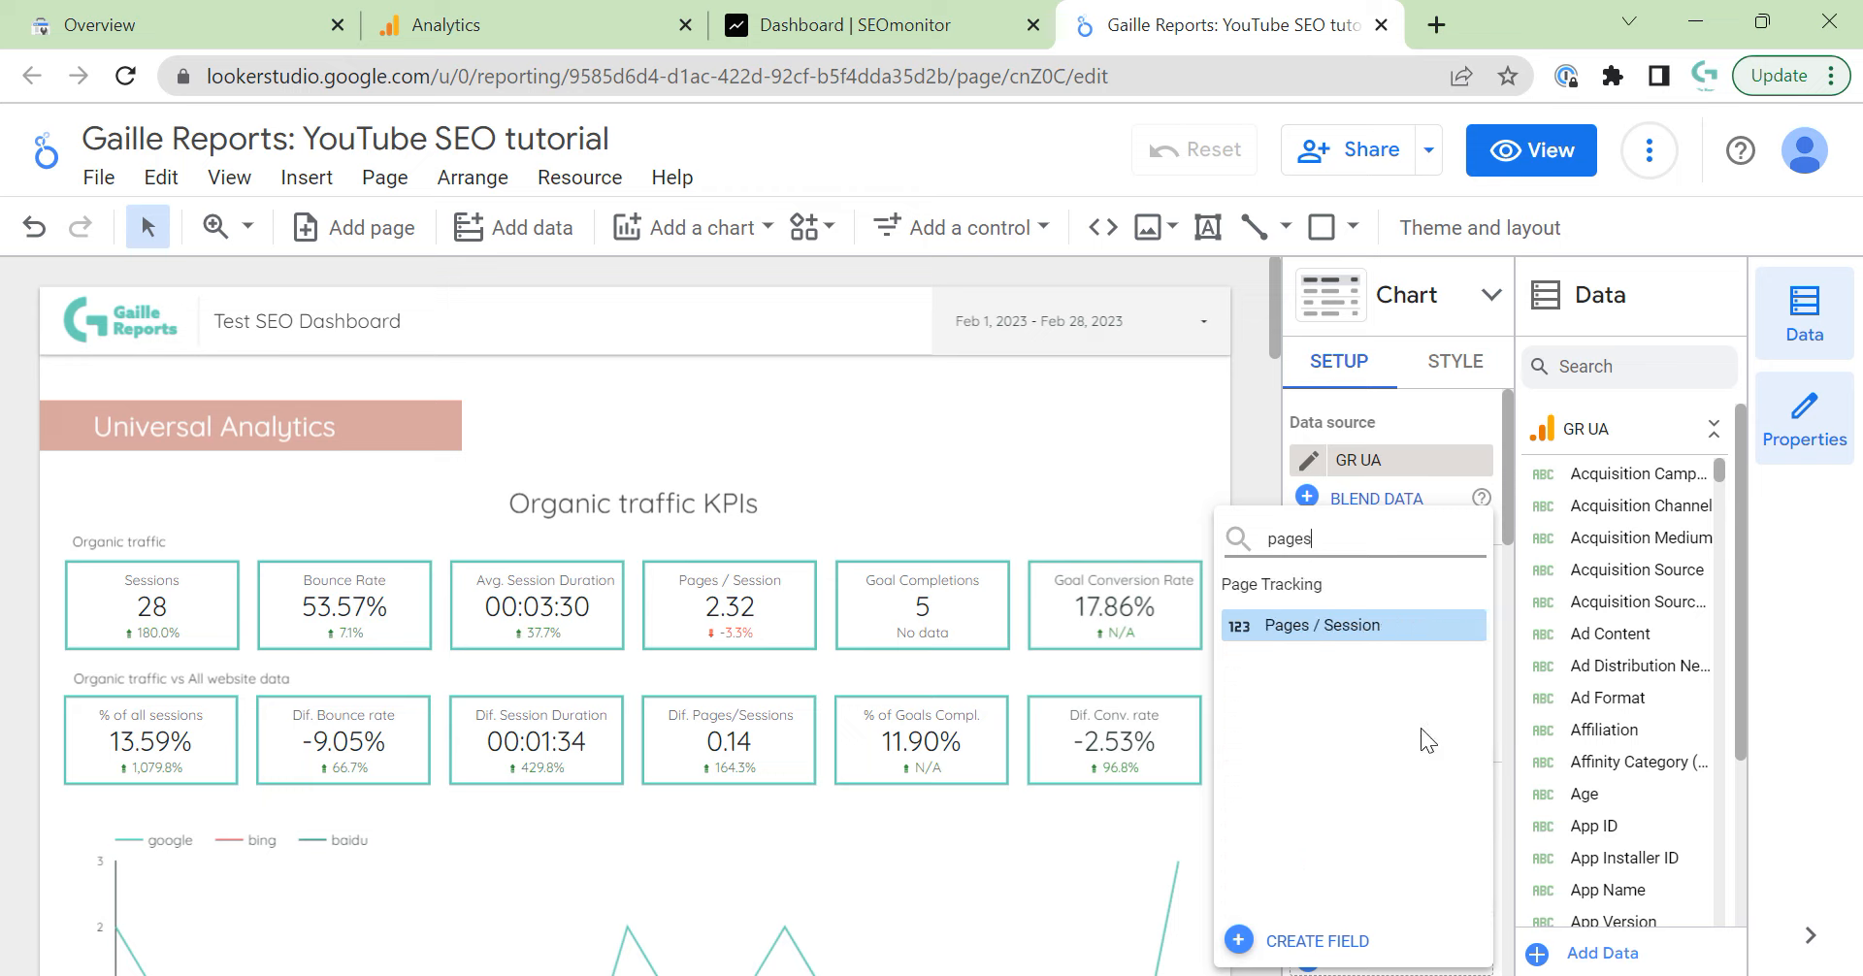
left_click(1383, 631)
Add the Goal Completions metric to the popular pages table.
scroll(1443, 847, "down", 1)
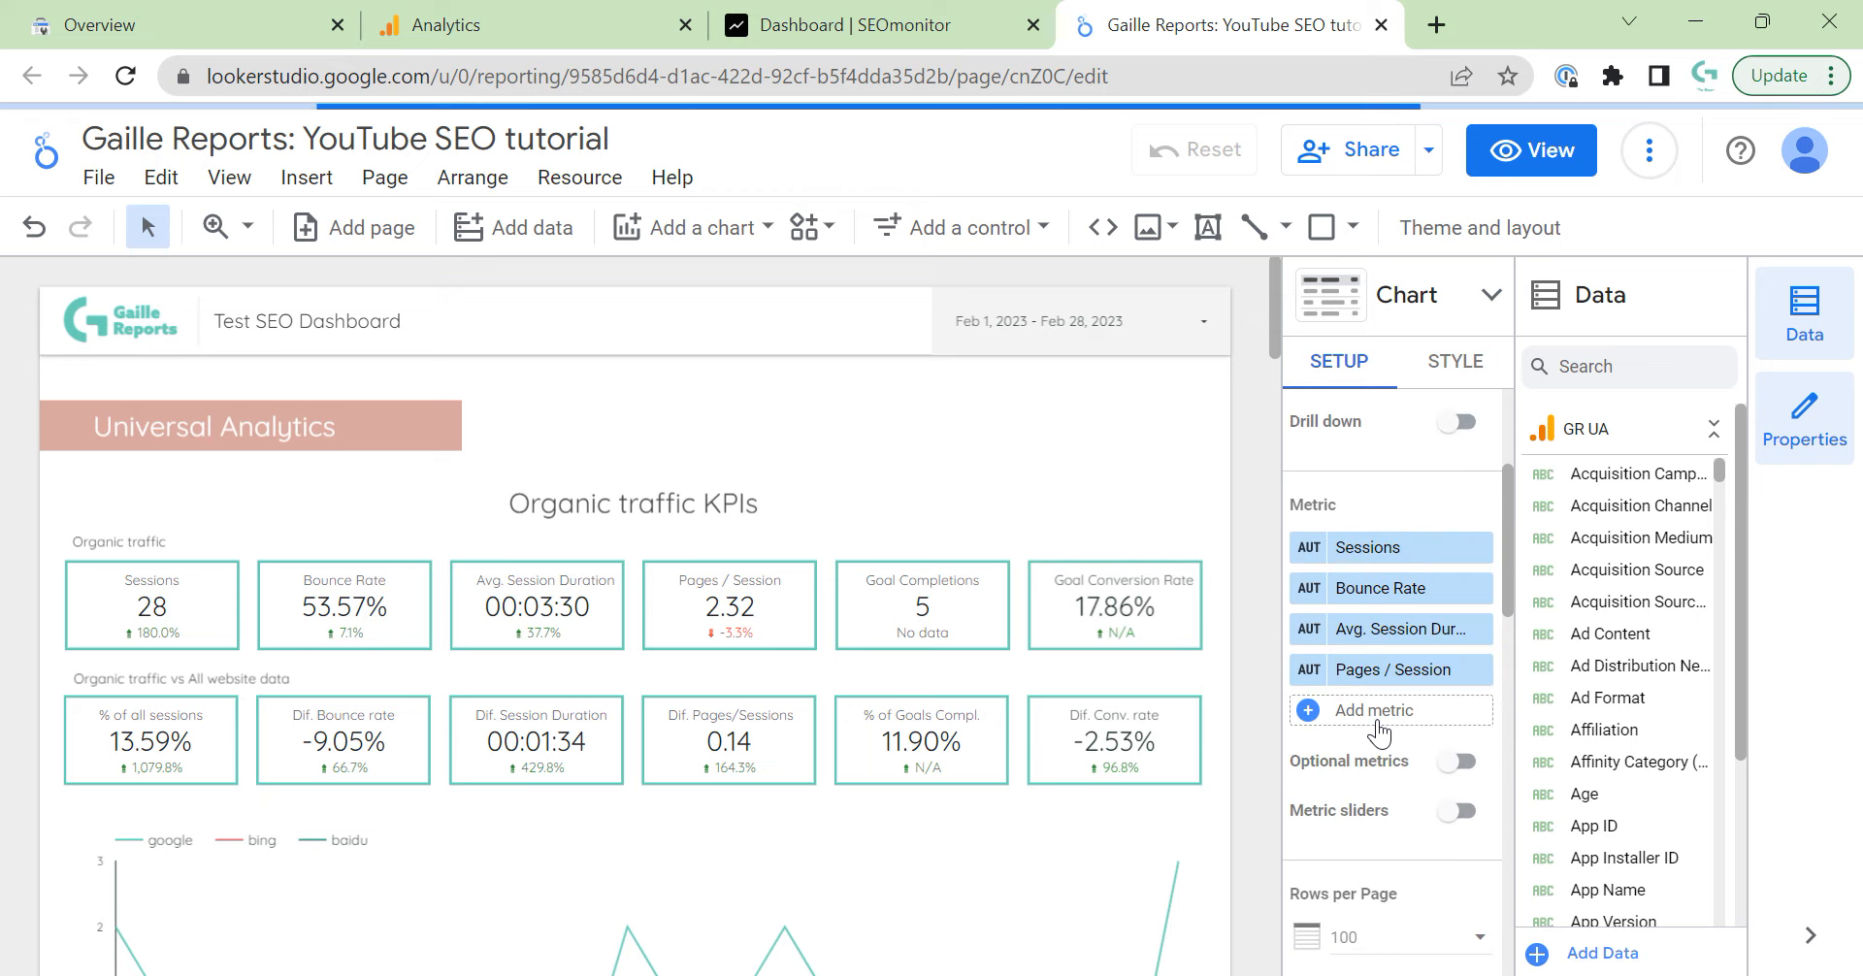
left_click(1378, 710)
type("ggoa")
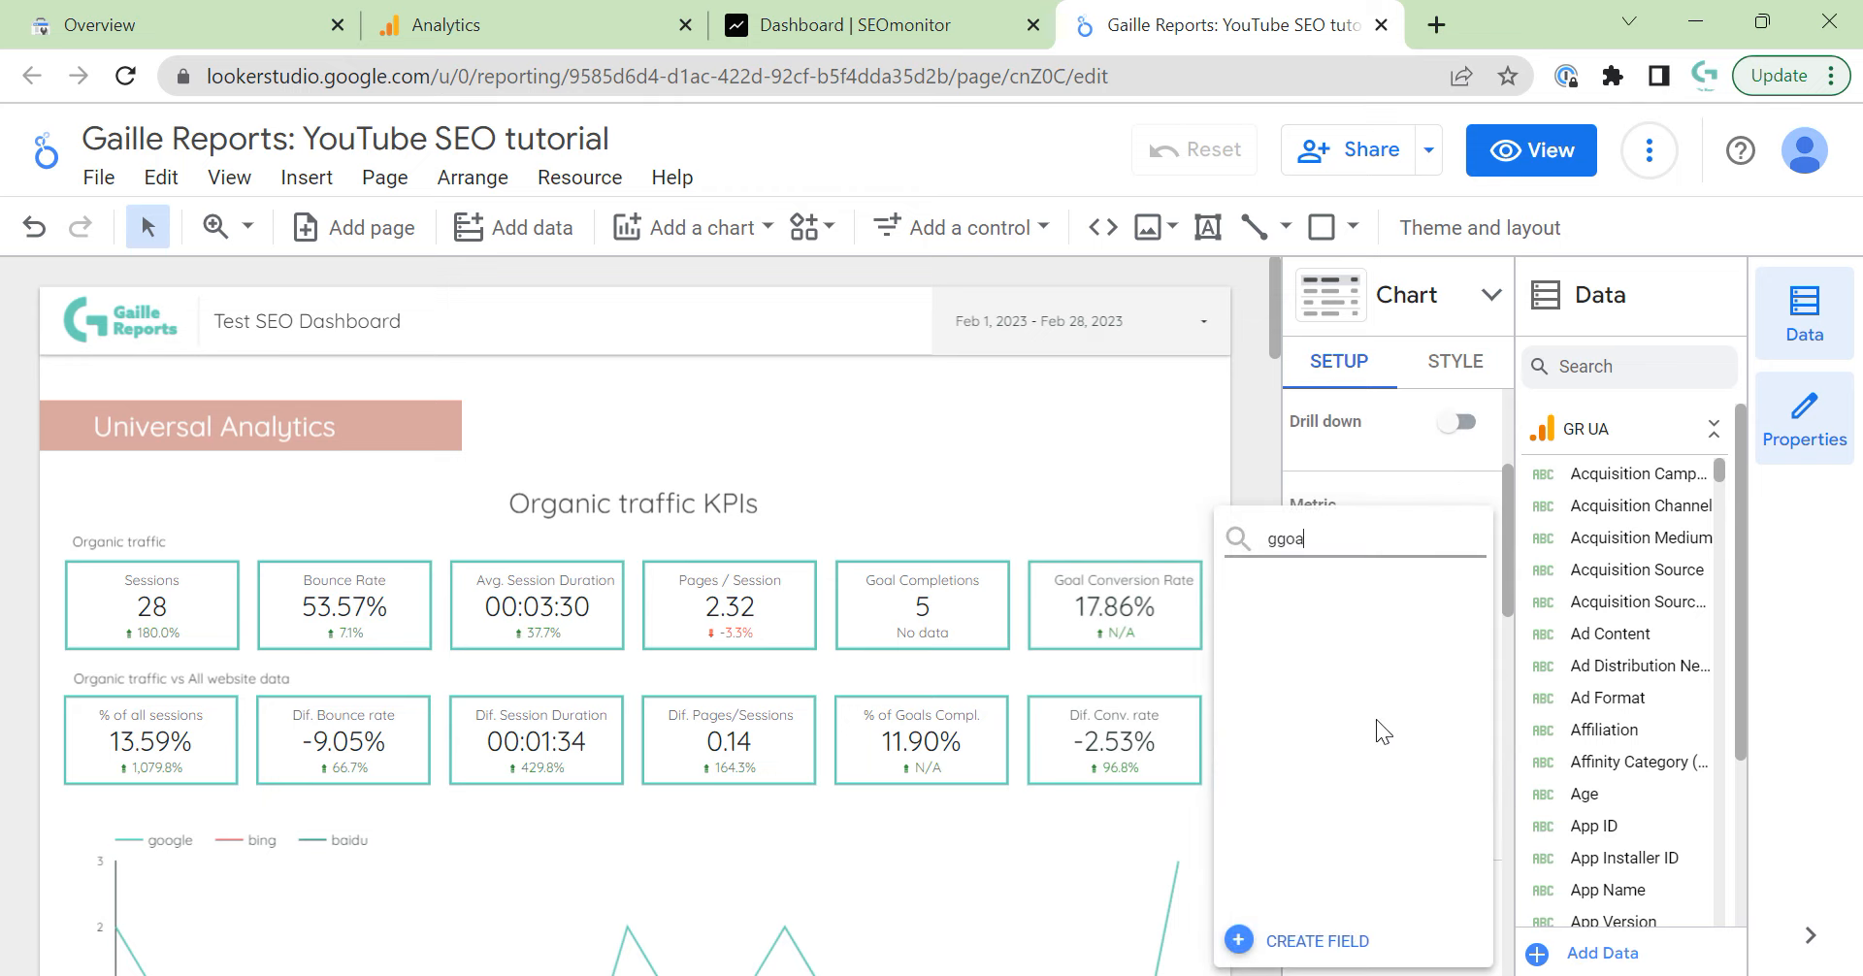
key("BackSpace")
key("BackSpace")
type("oal c")
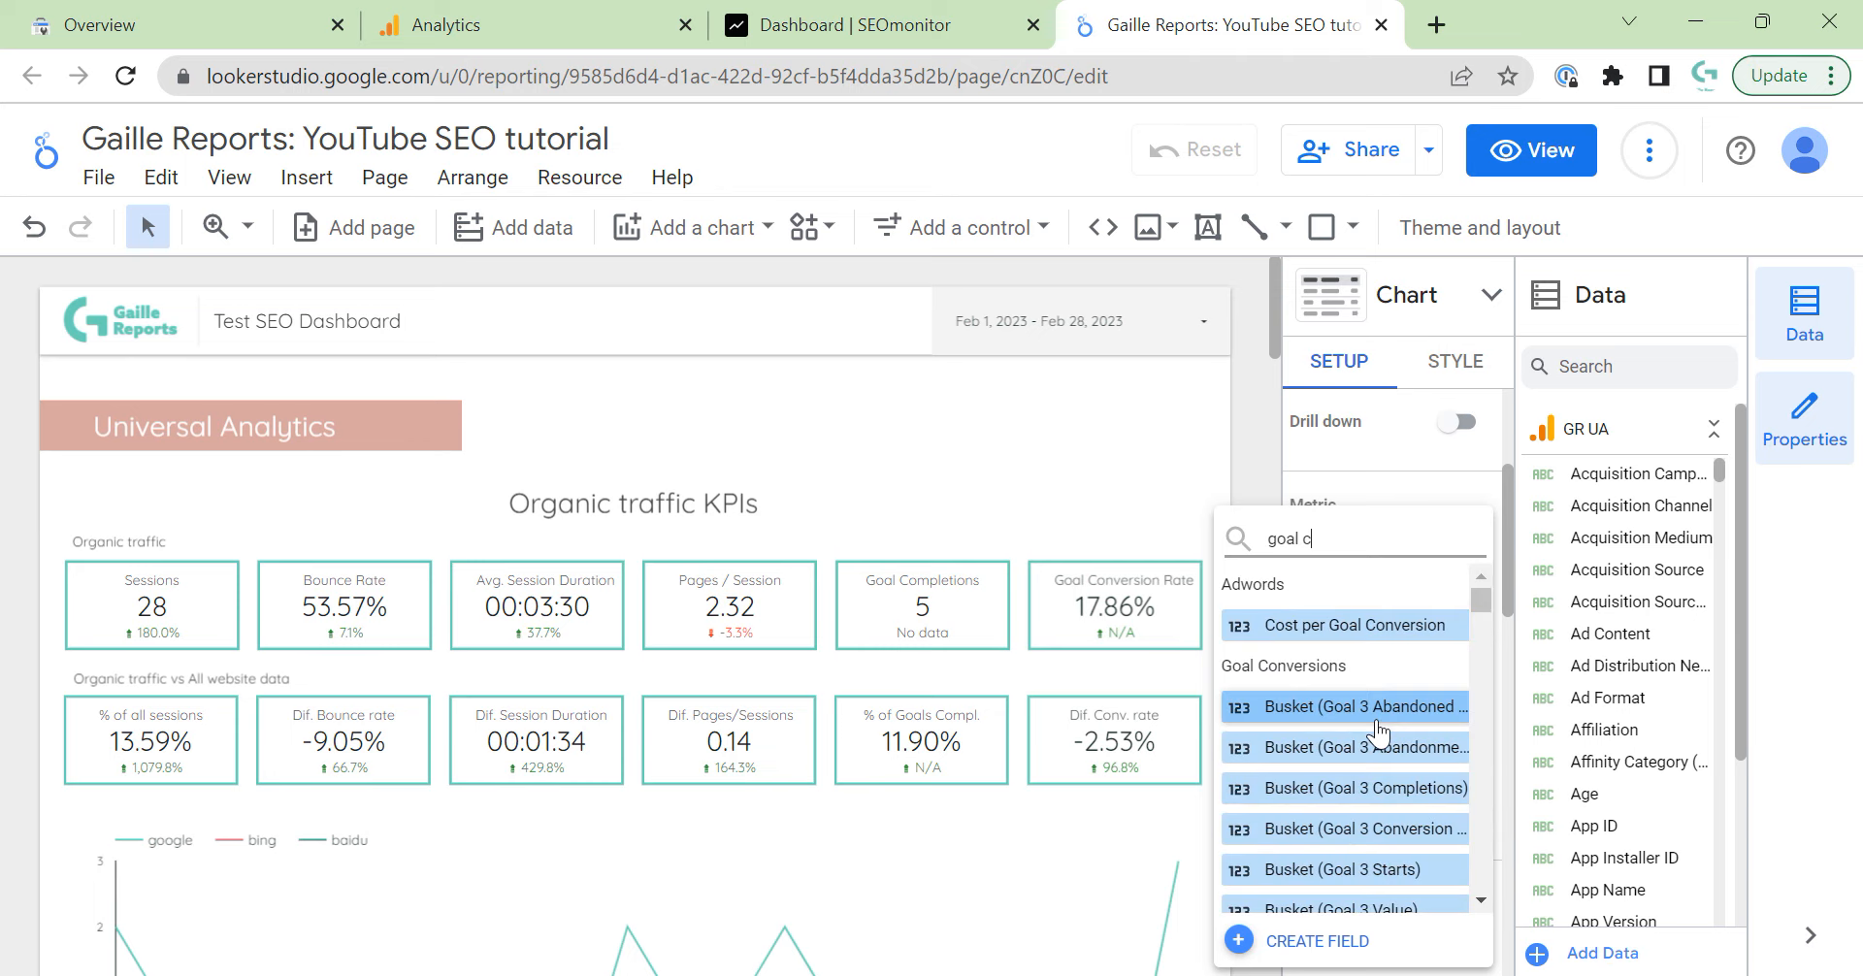
left_click(1405, 749)
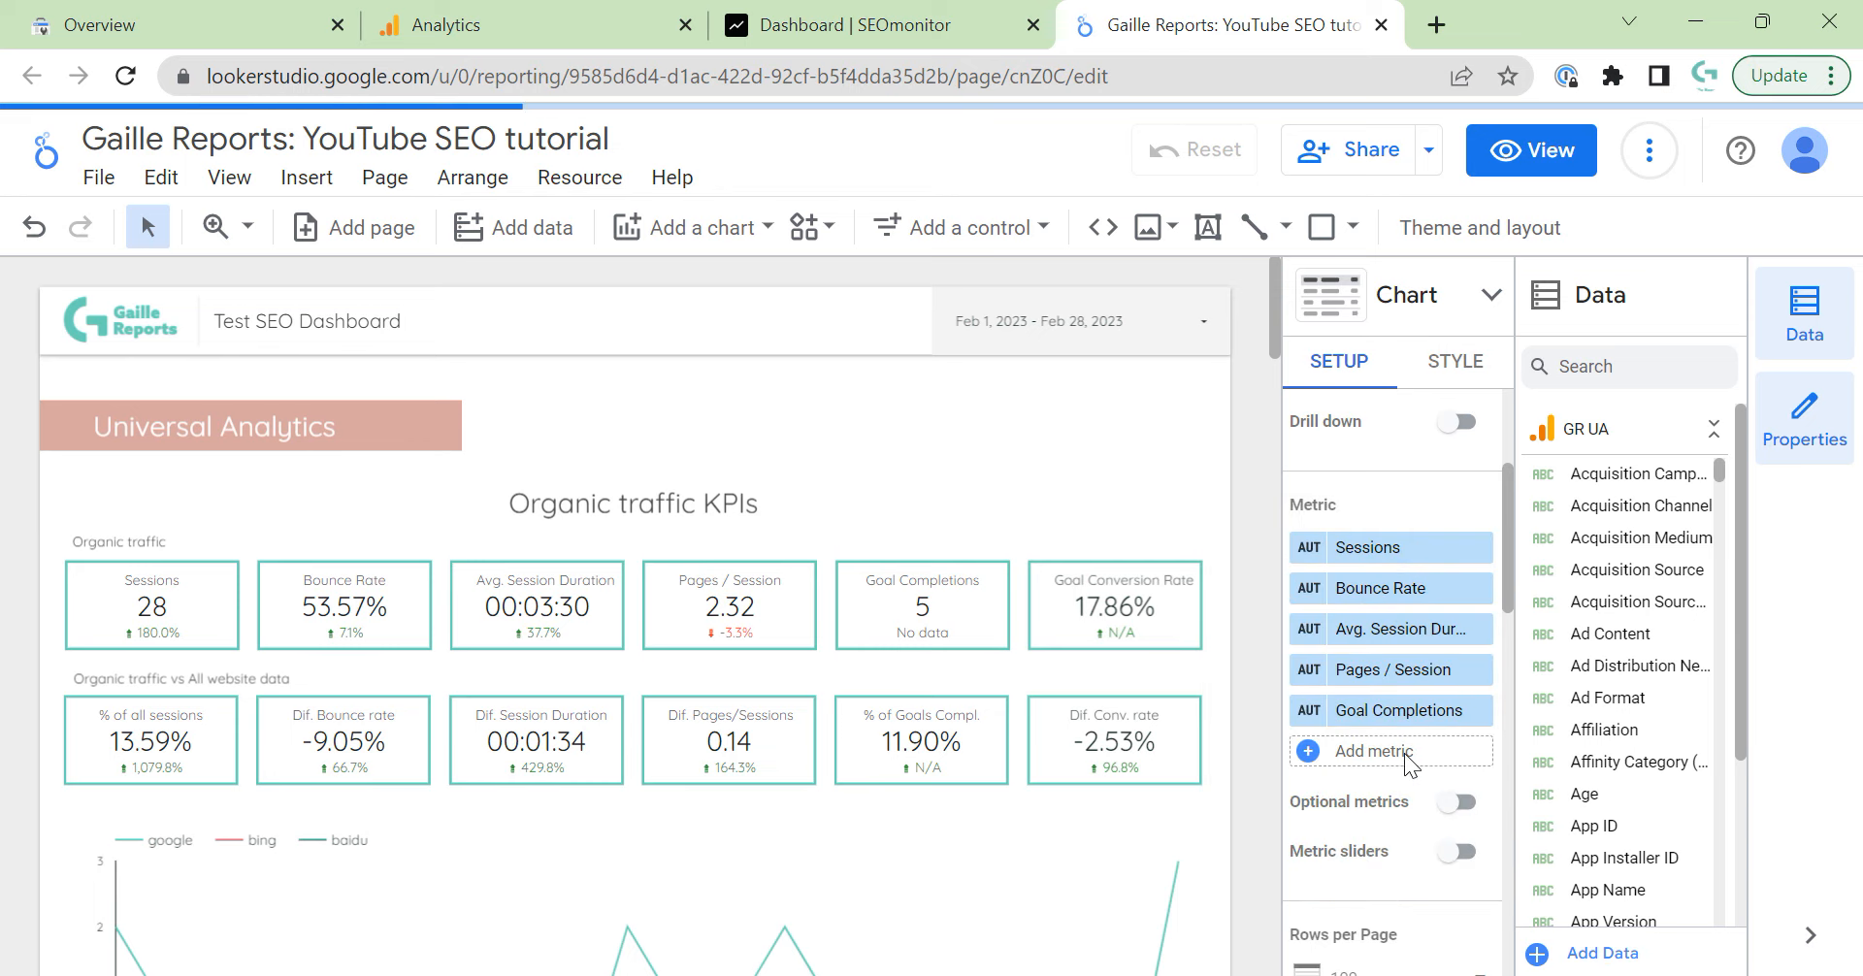
Add the Goal Conversion Rate metric to the popular pages table.
left_click(1407, 752)
type("goal c")
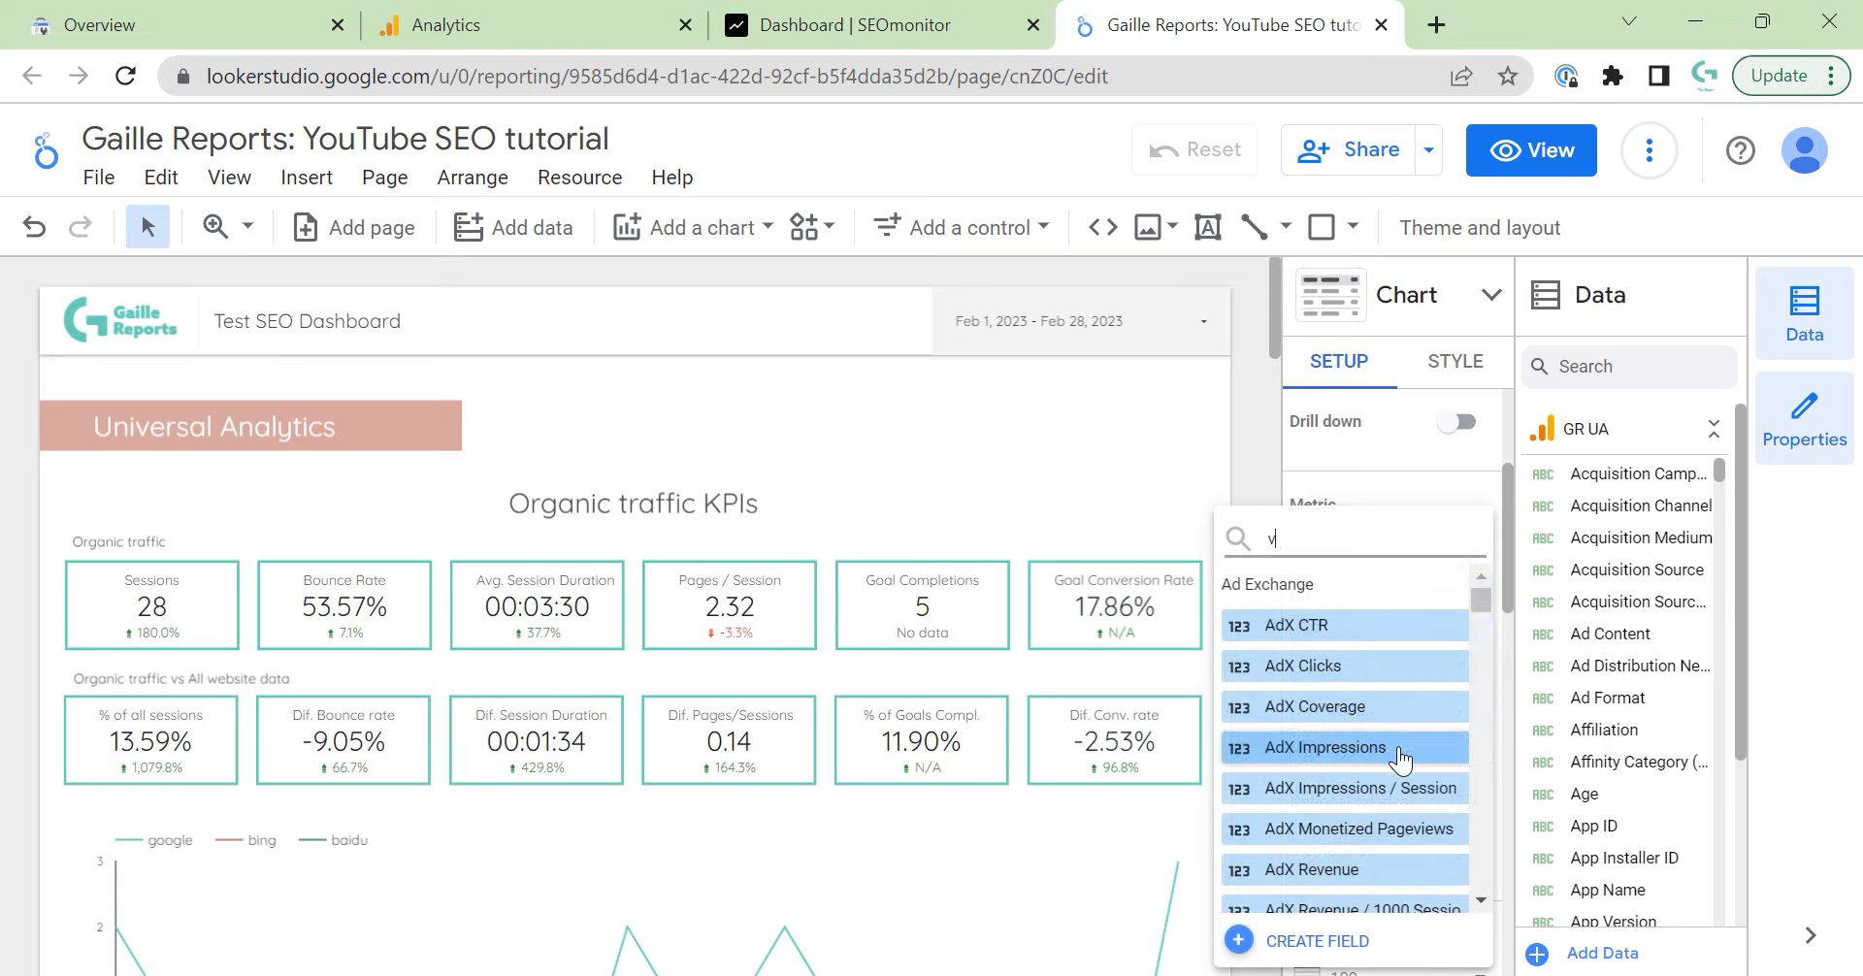
type("on")
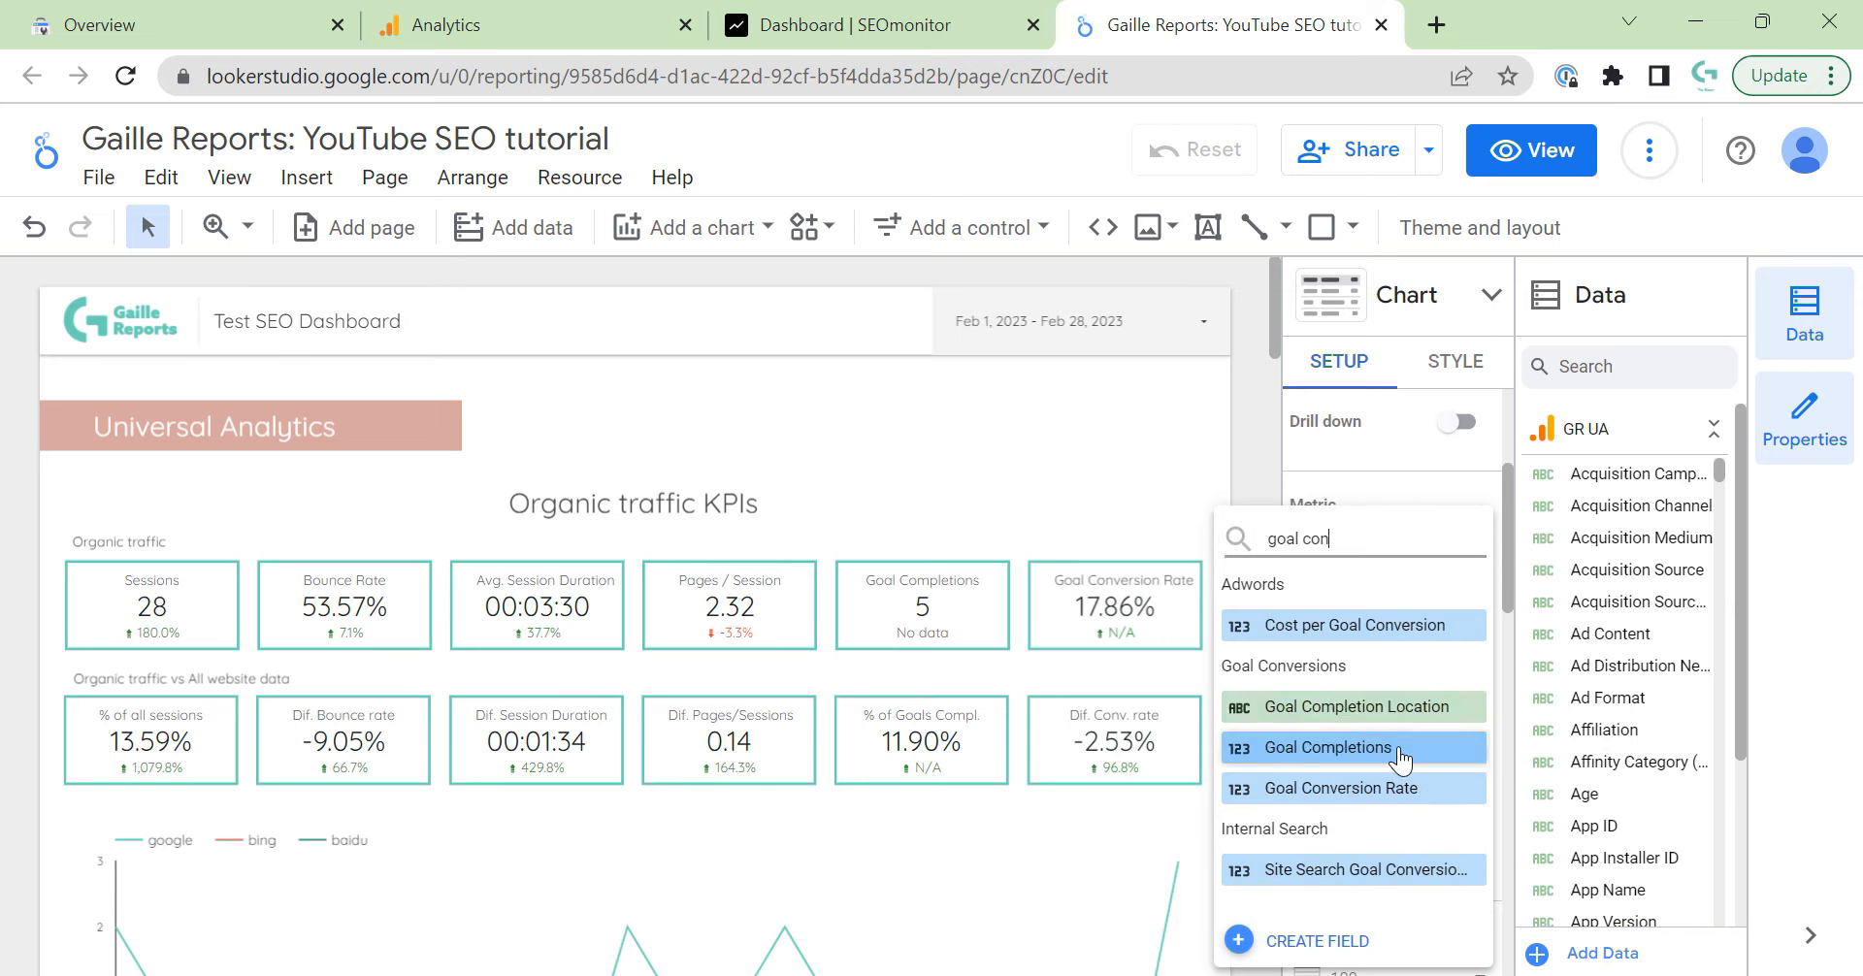
left_click(1396, 709)
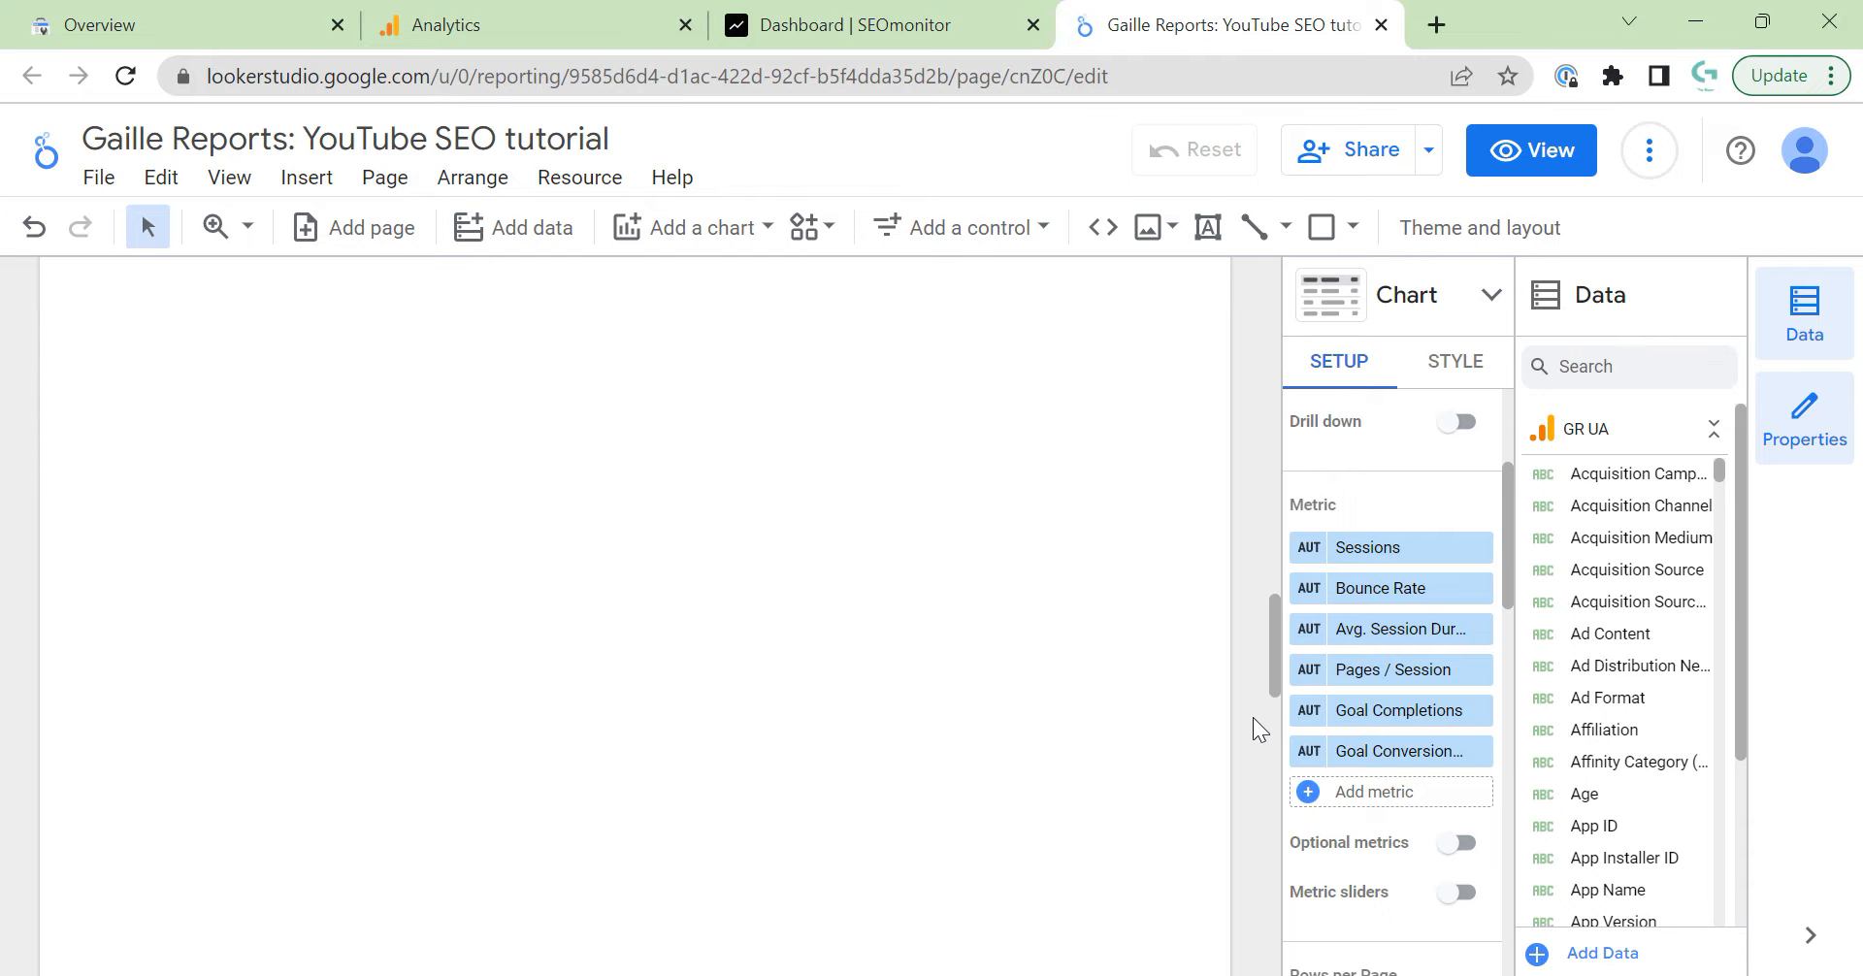
Resize the popular pages table's columns to fit their data.
scroll(1253, 718, "up", 3)
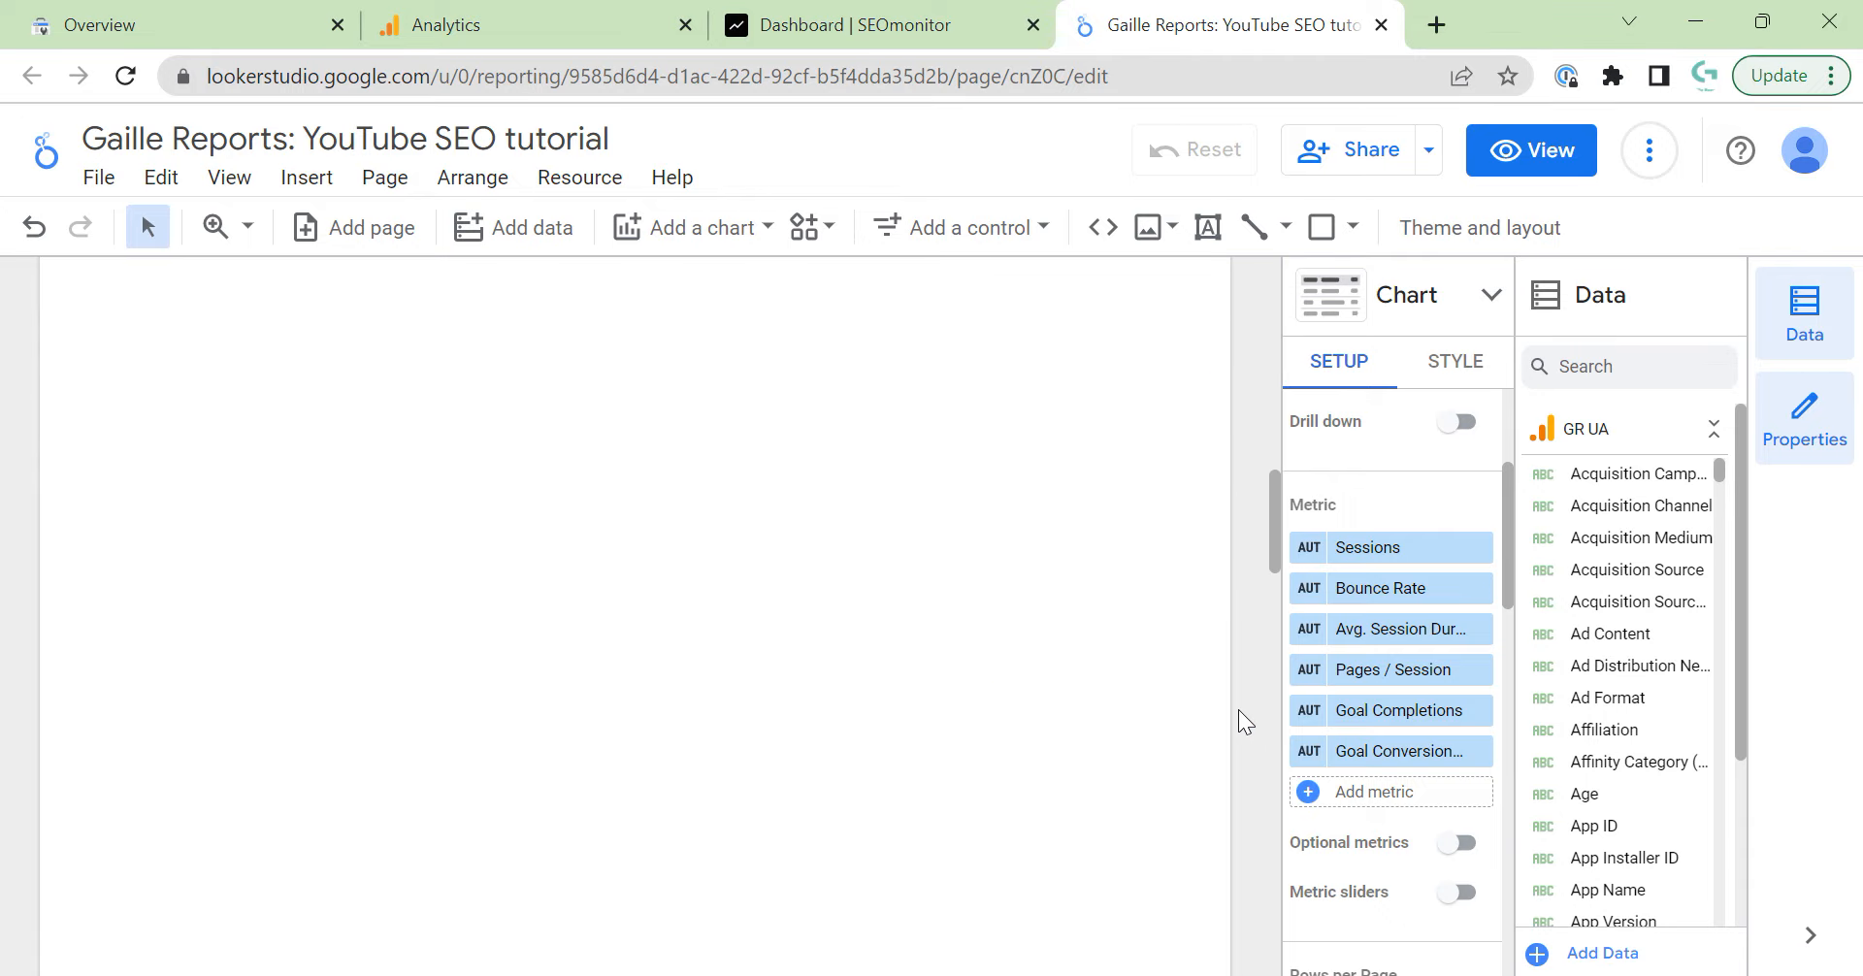
right_click(648, 706)
mouse_move(869, 715)
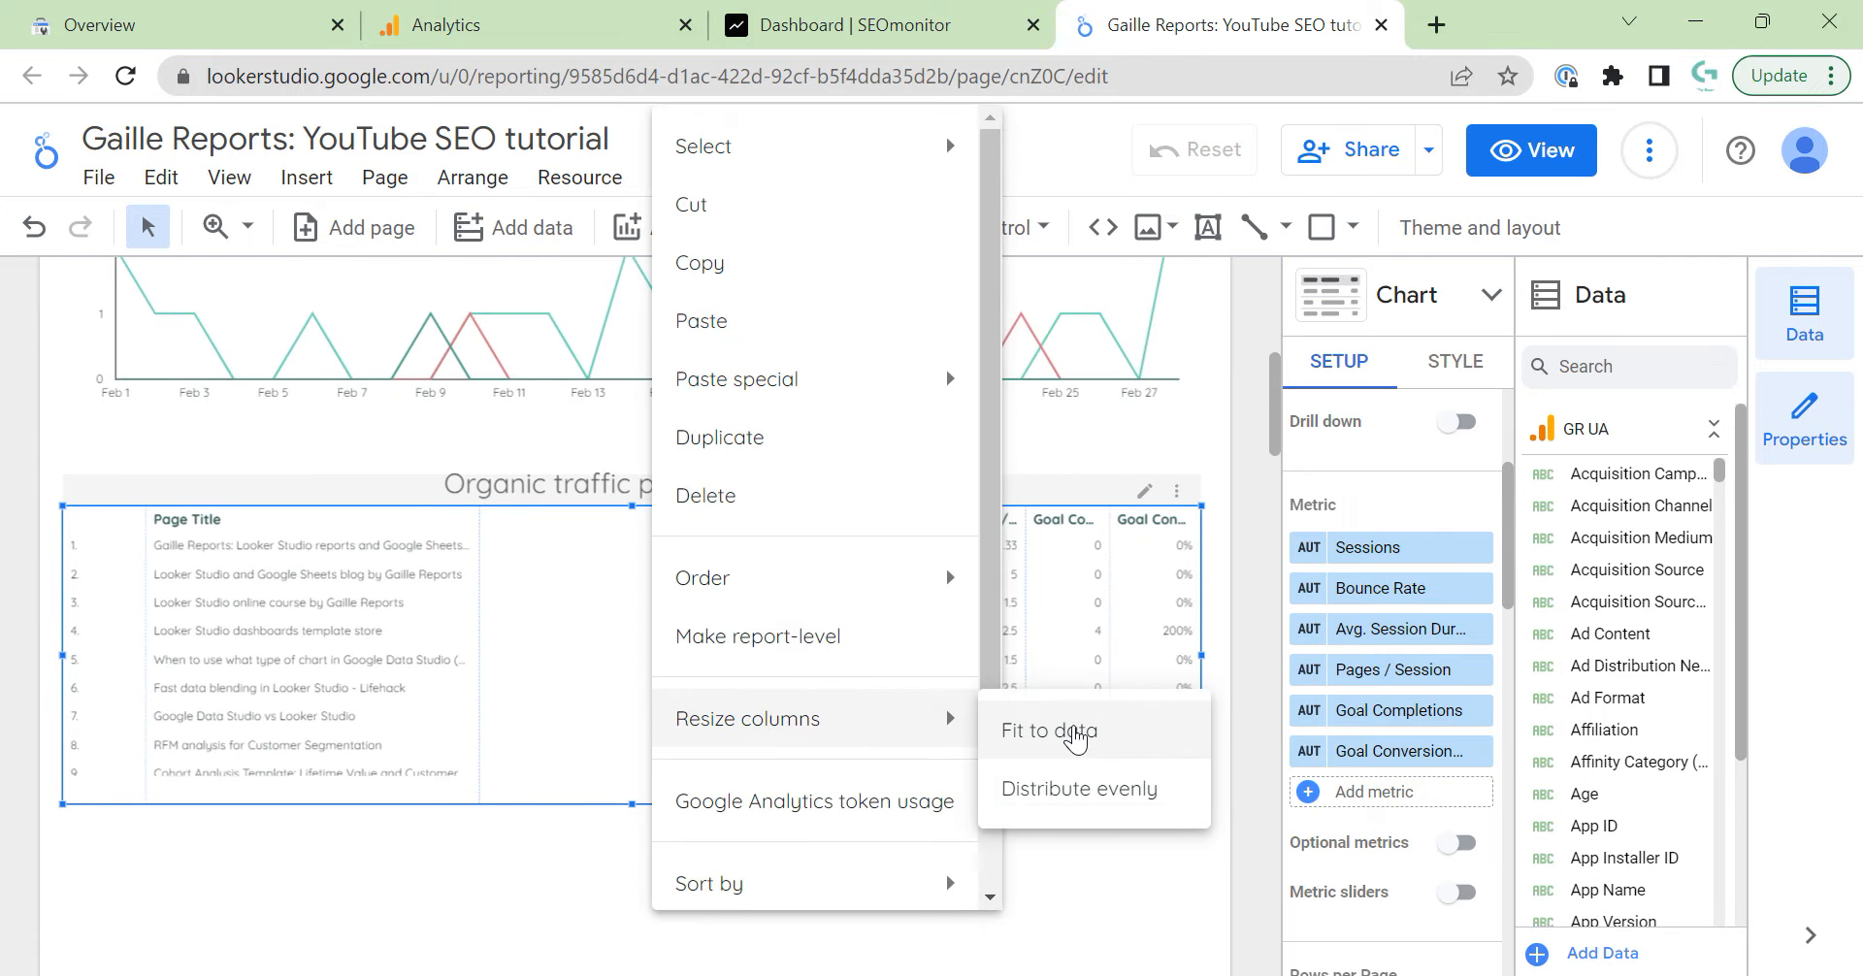
left_click(1074, 728)
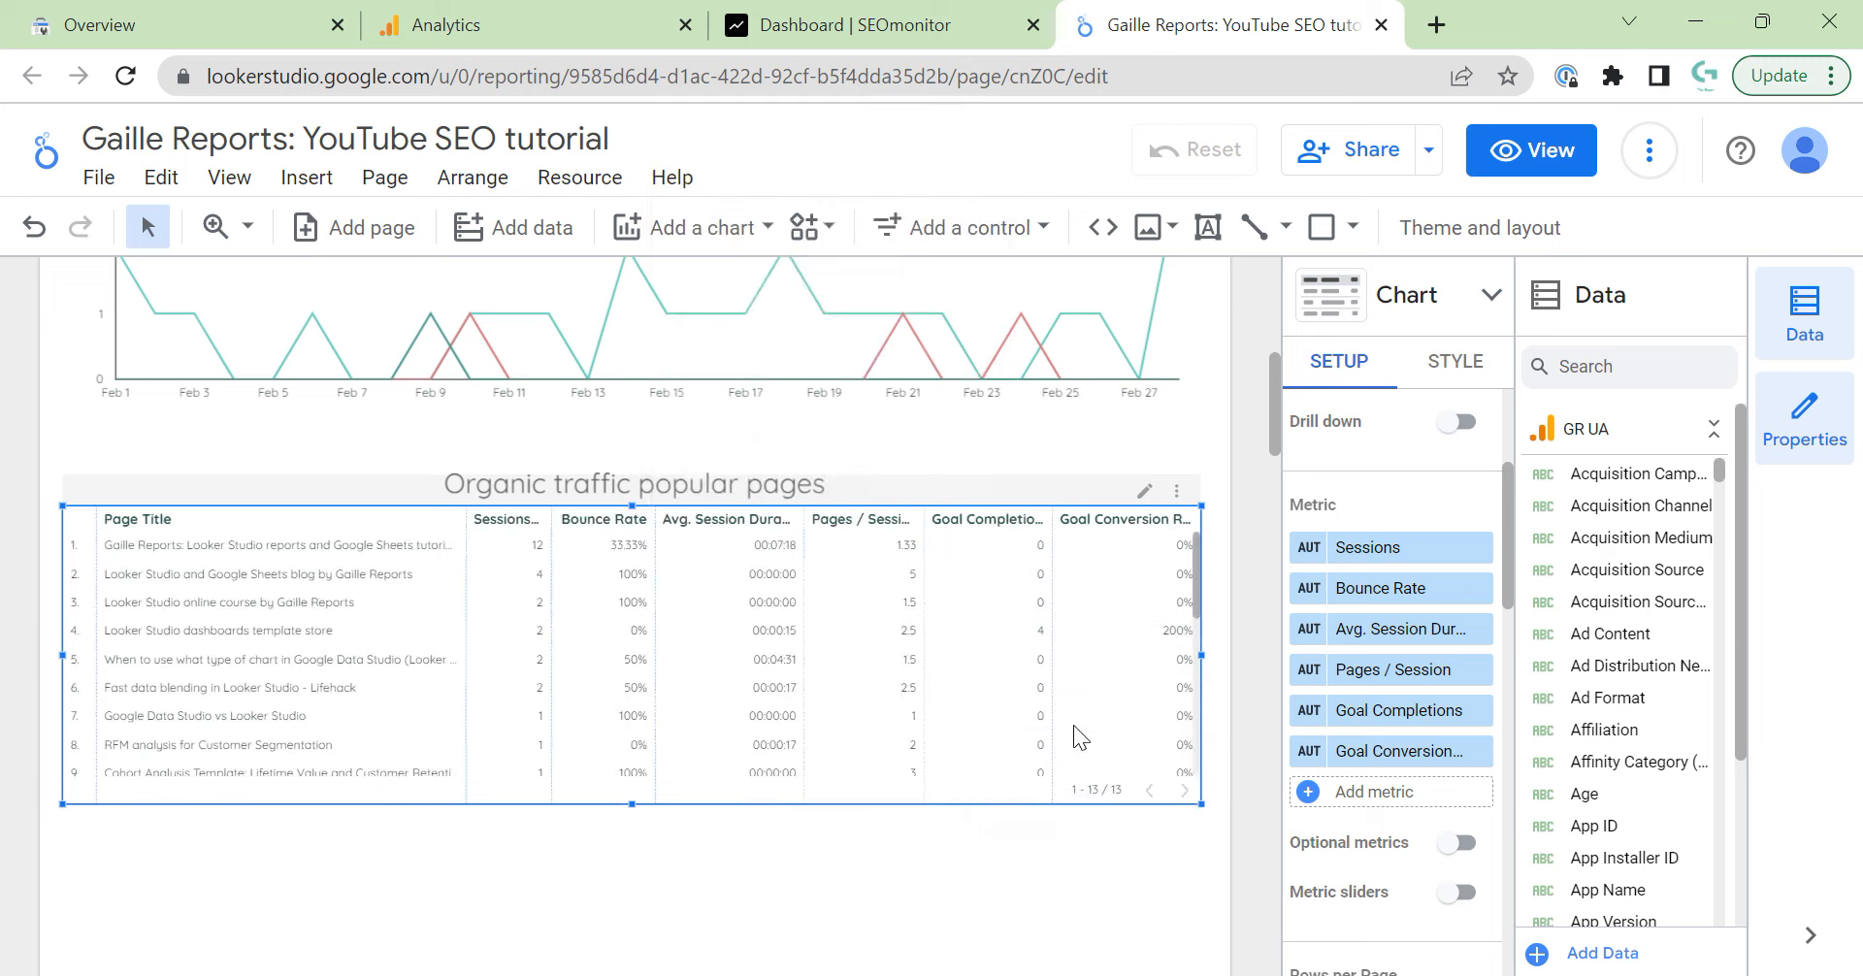
Turn on text wrapping for the popular pages table's header.
left_click(1446, 374)
scroll(1406, 666, "up", 5)
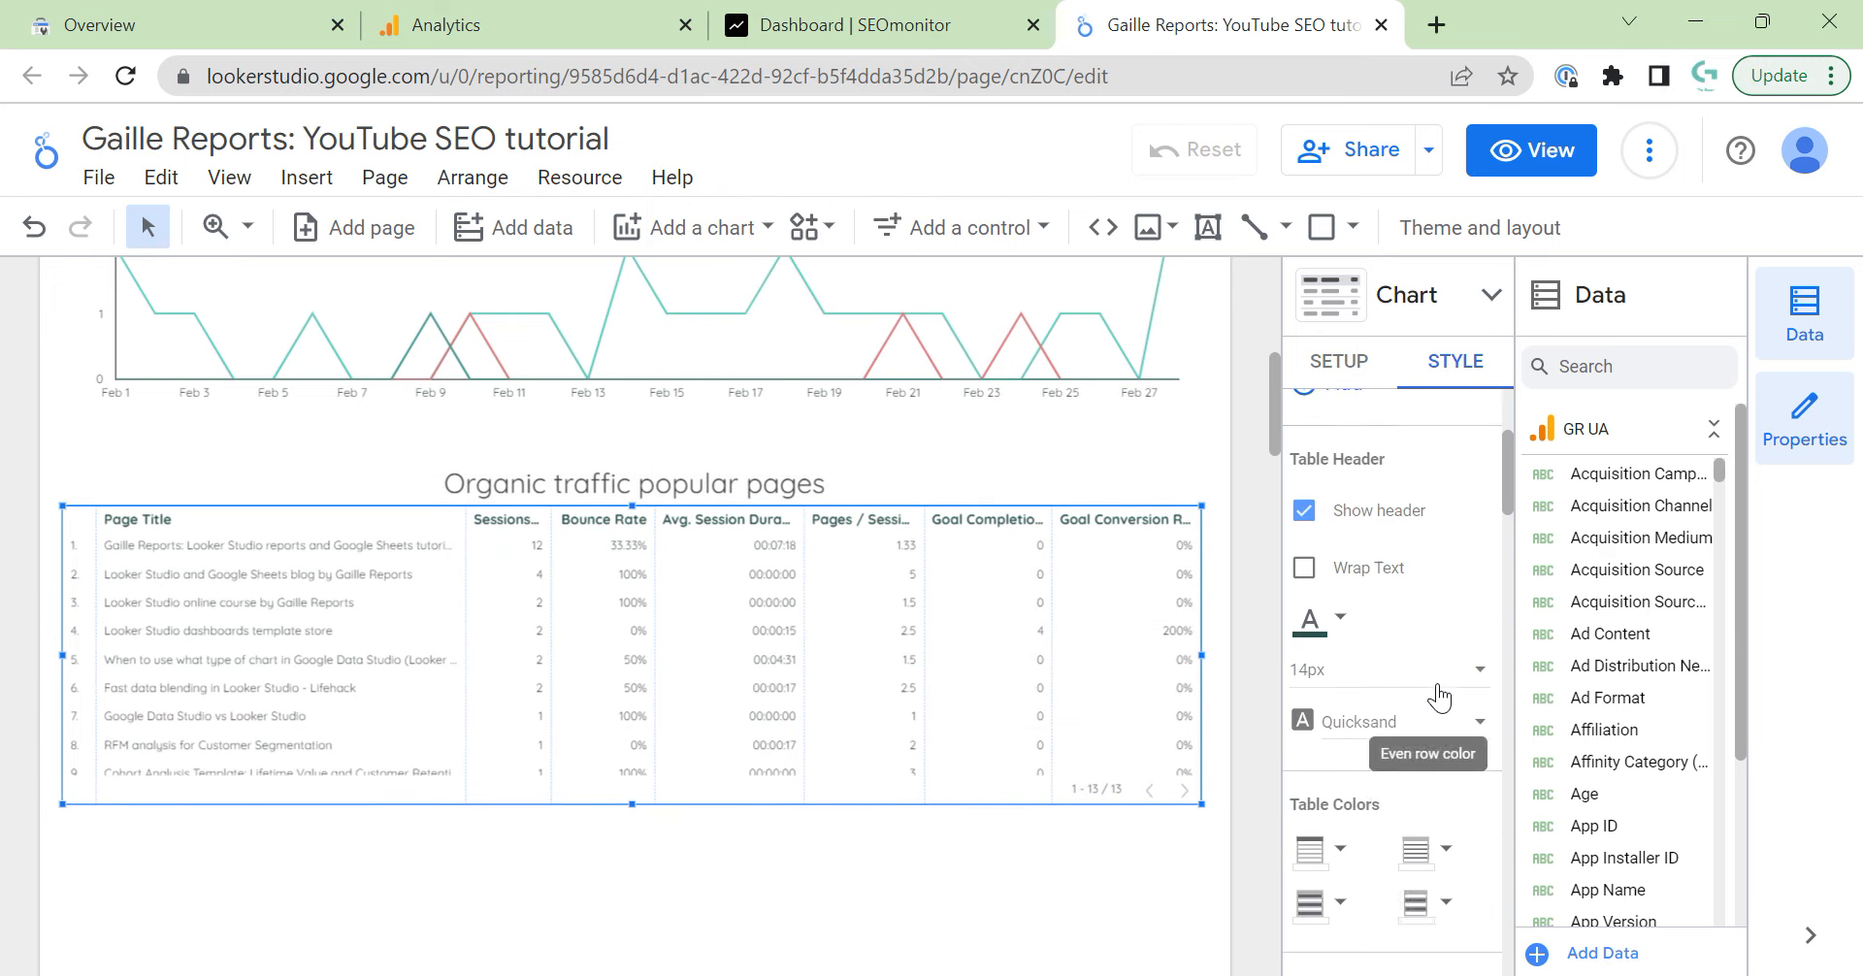
left_click(1358, 648)
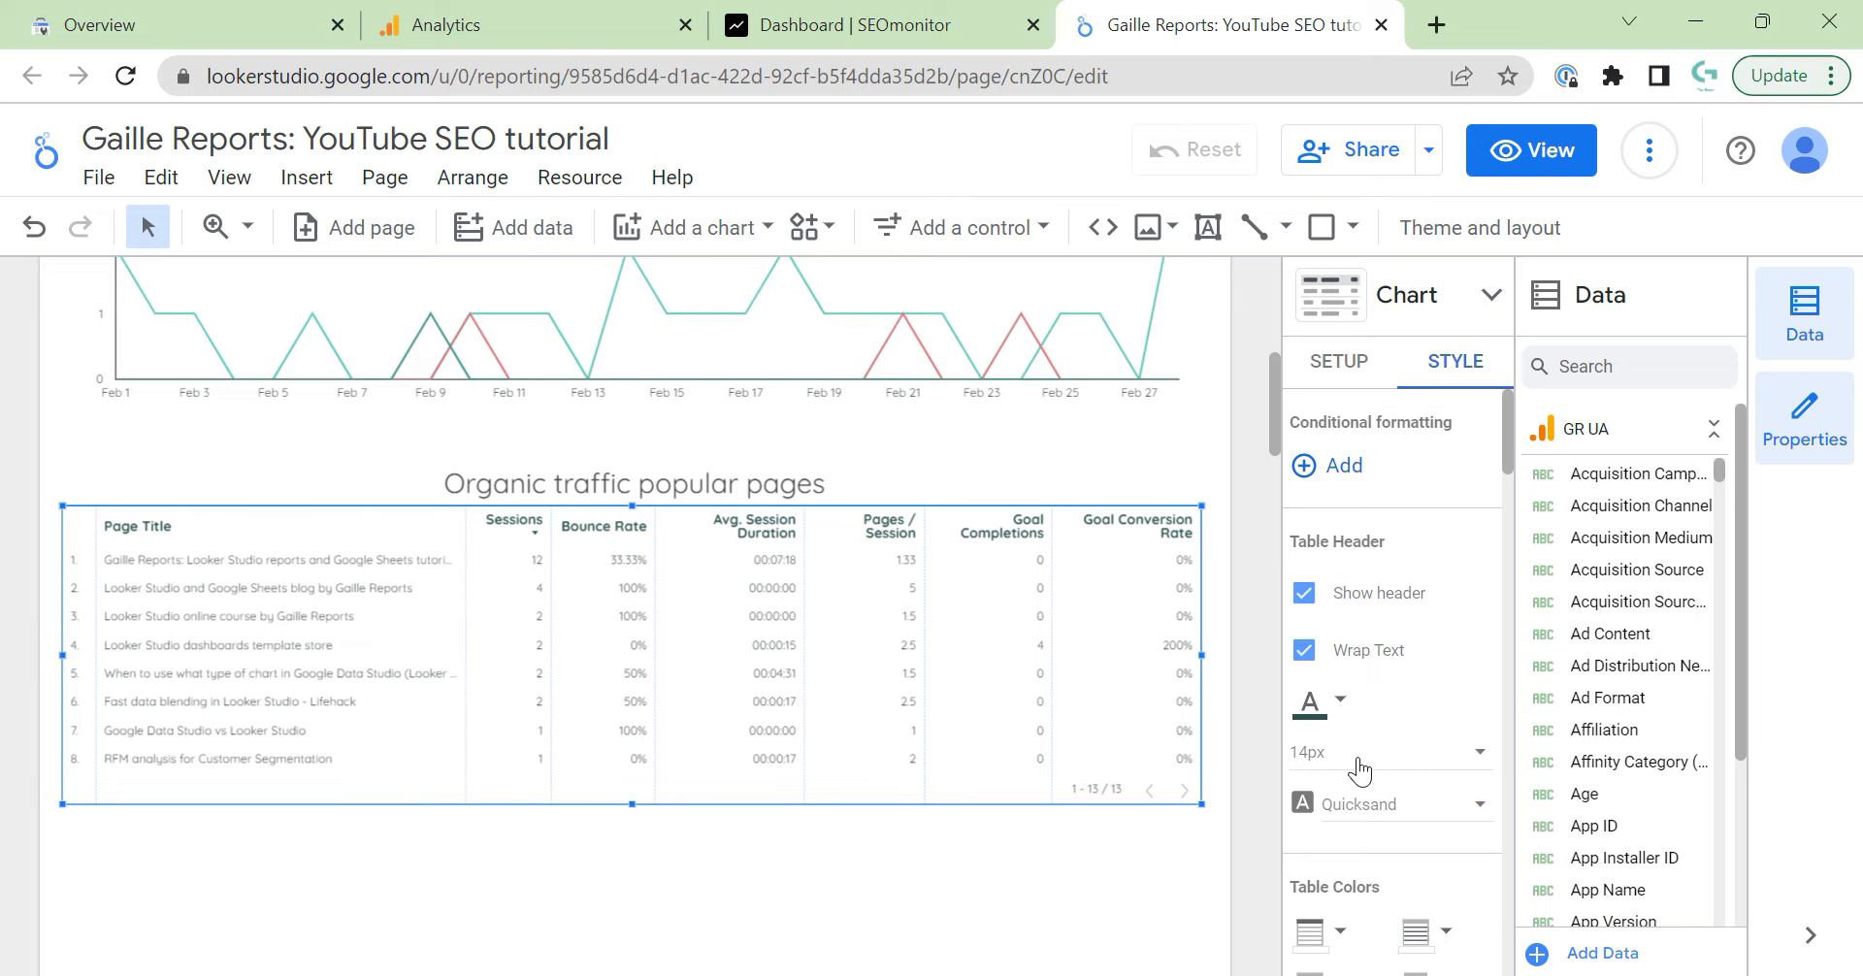
Change how the popular pages table displays missing data.
scroll(1459, 752, "down", 10)
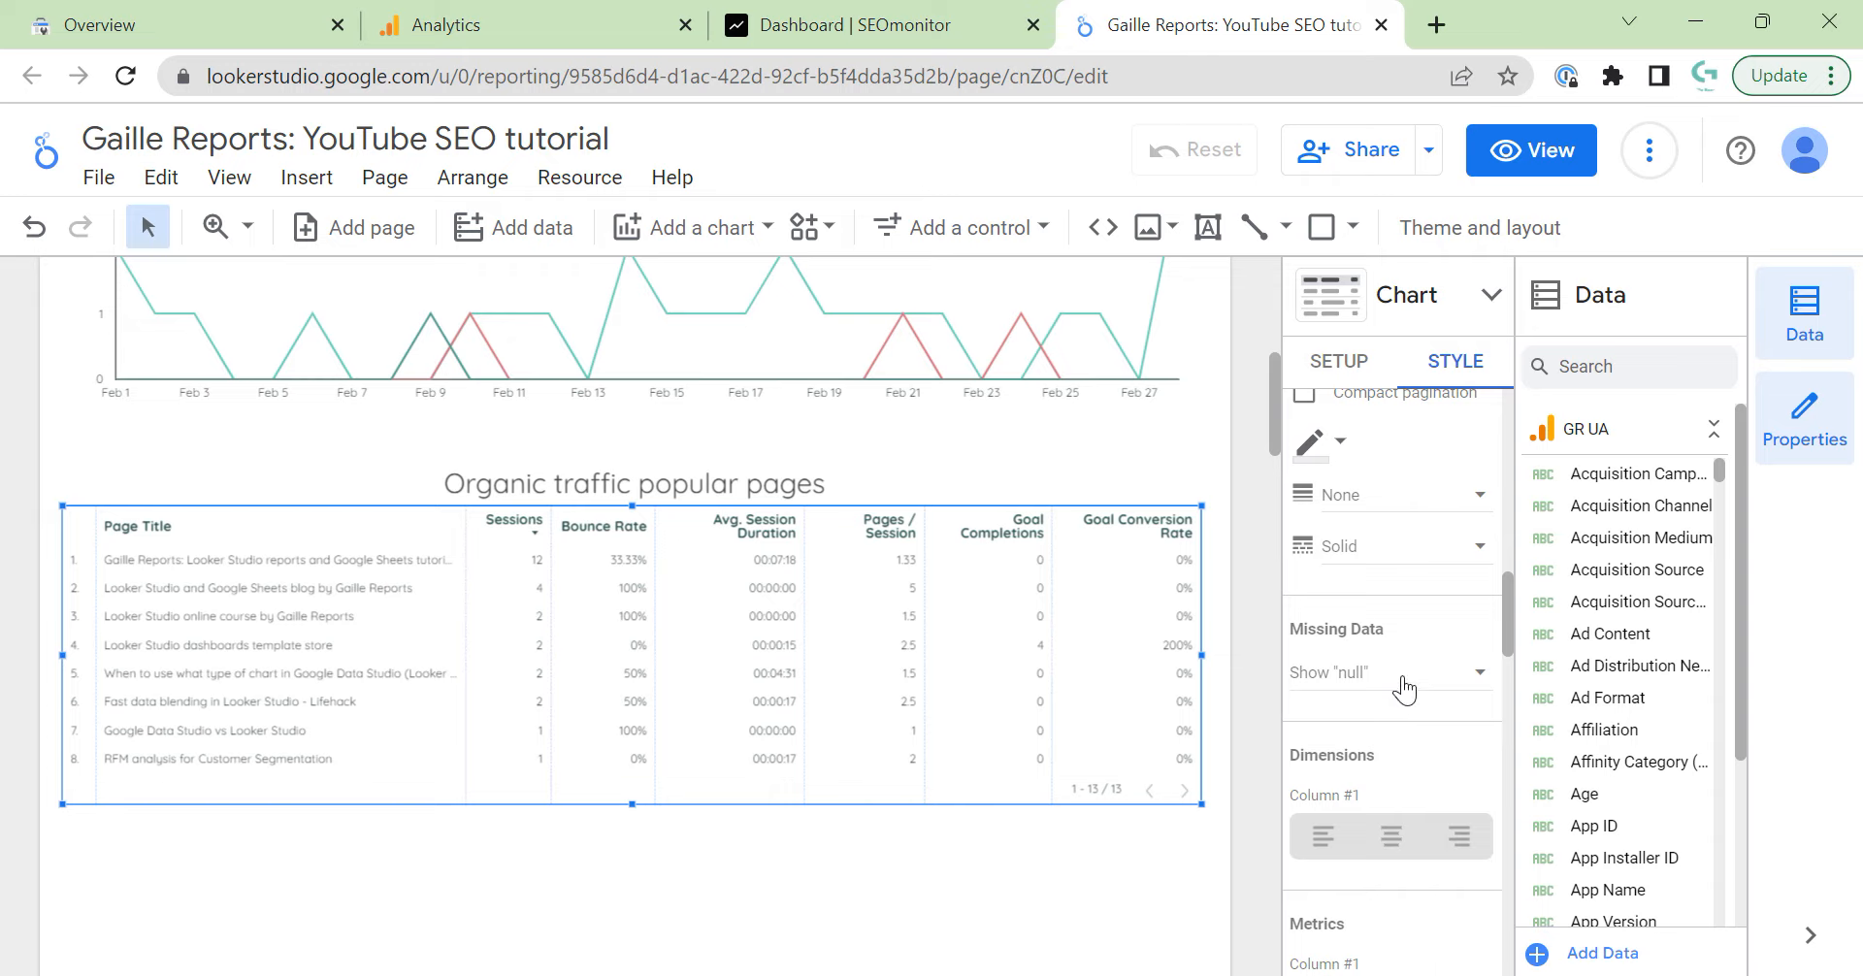
left_click(1404, 683)
left_click(1414, 749)
Center-align all six metric columns of the popular pages table.
scroll(1404, 845, "down", 5)
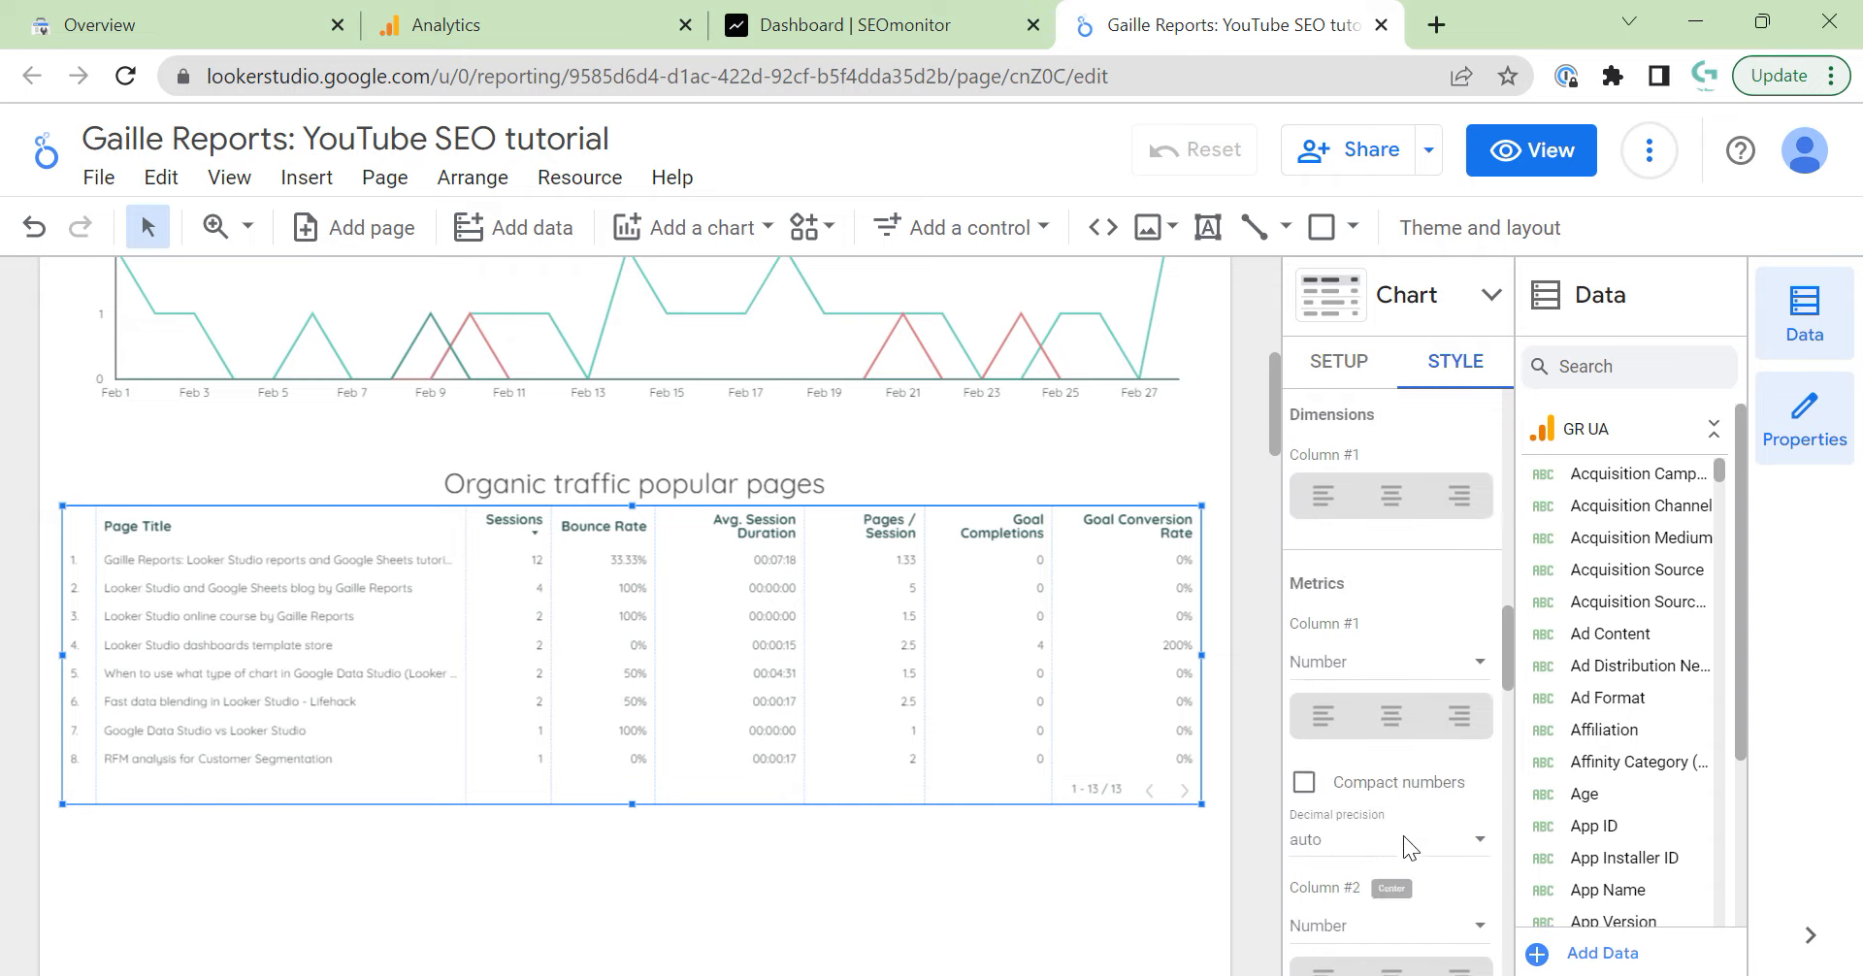
left_click(1409, 597)
left_click(1394, 837)
scroll(1397, 806, "down", 4)
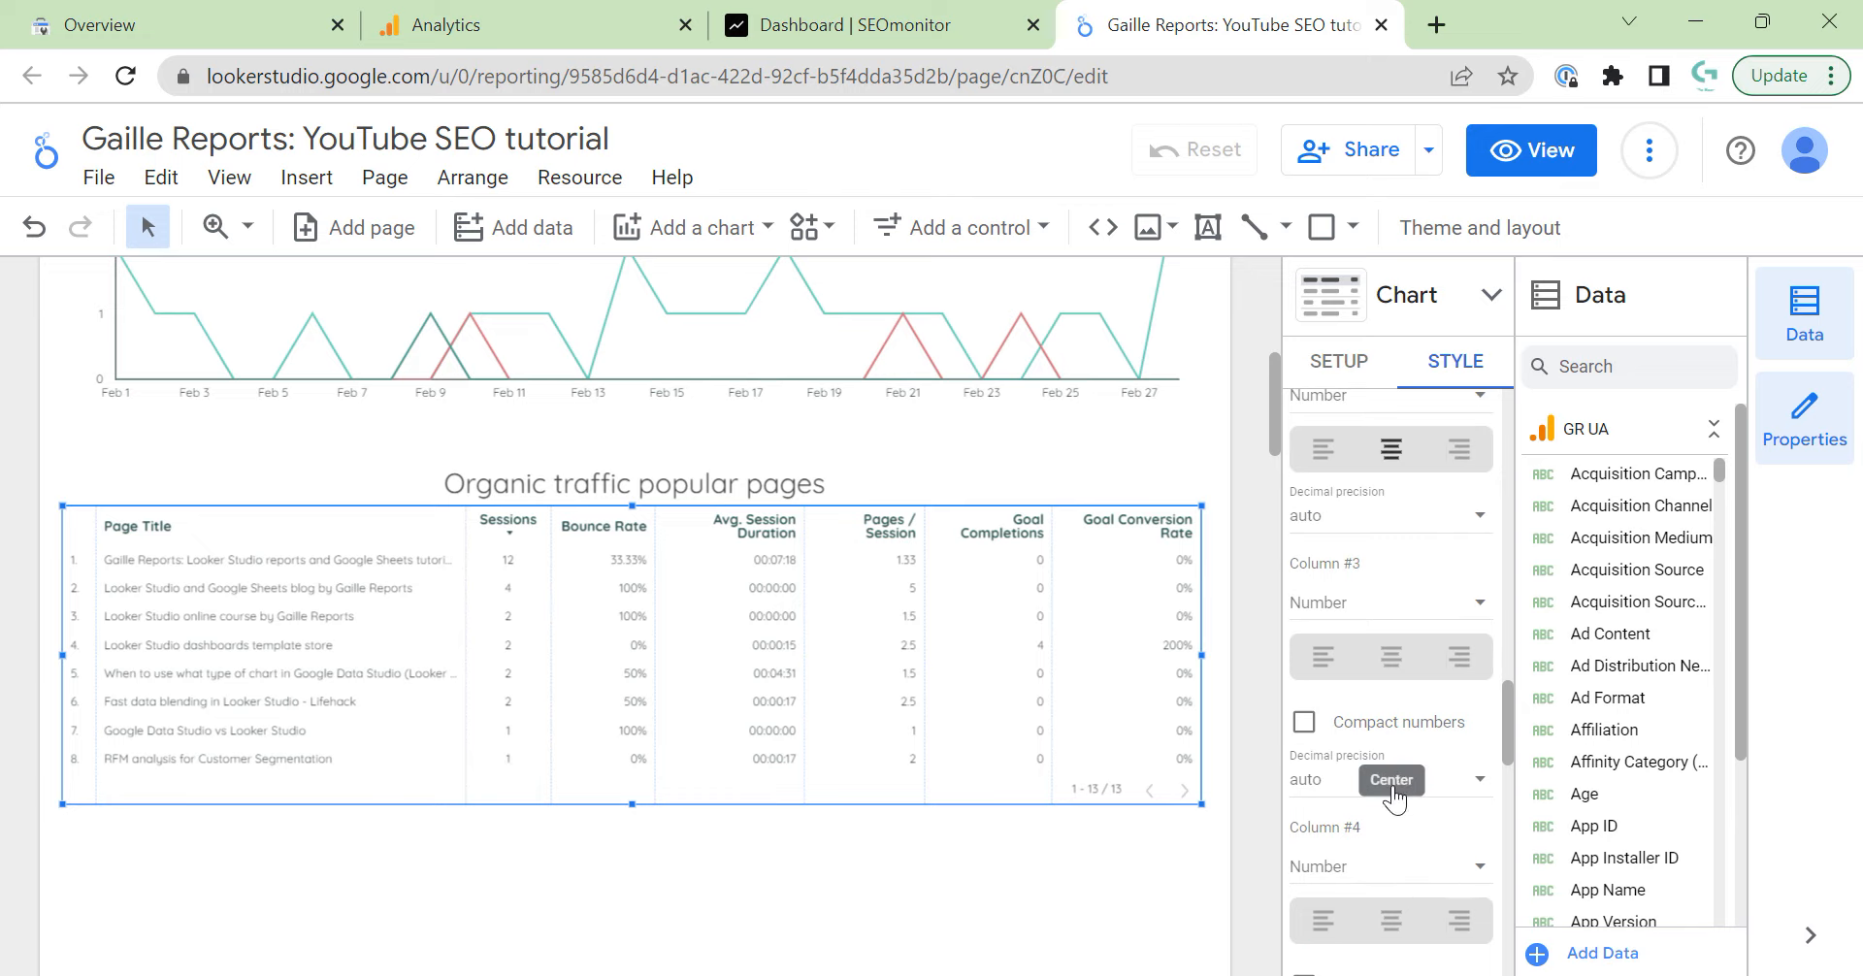
left_click(1391, 657)
left_click(1391, 917)
scroll(1404, 903, "down", 3)
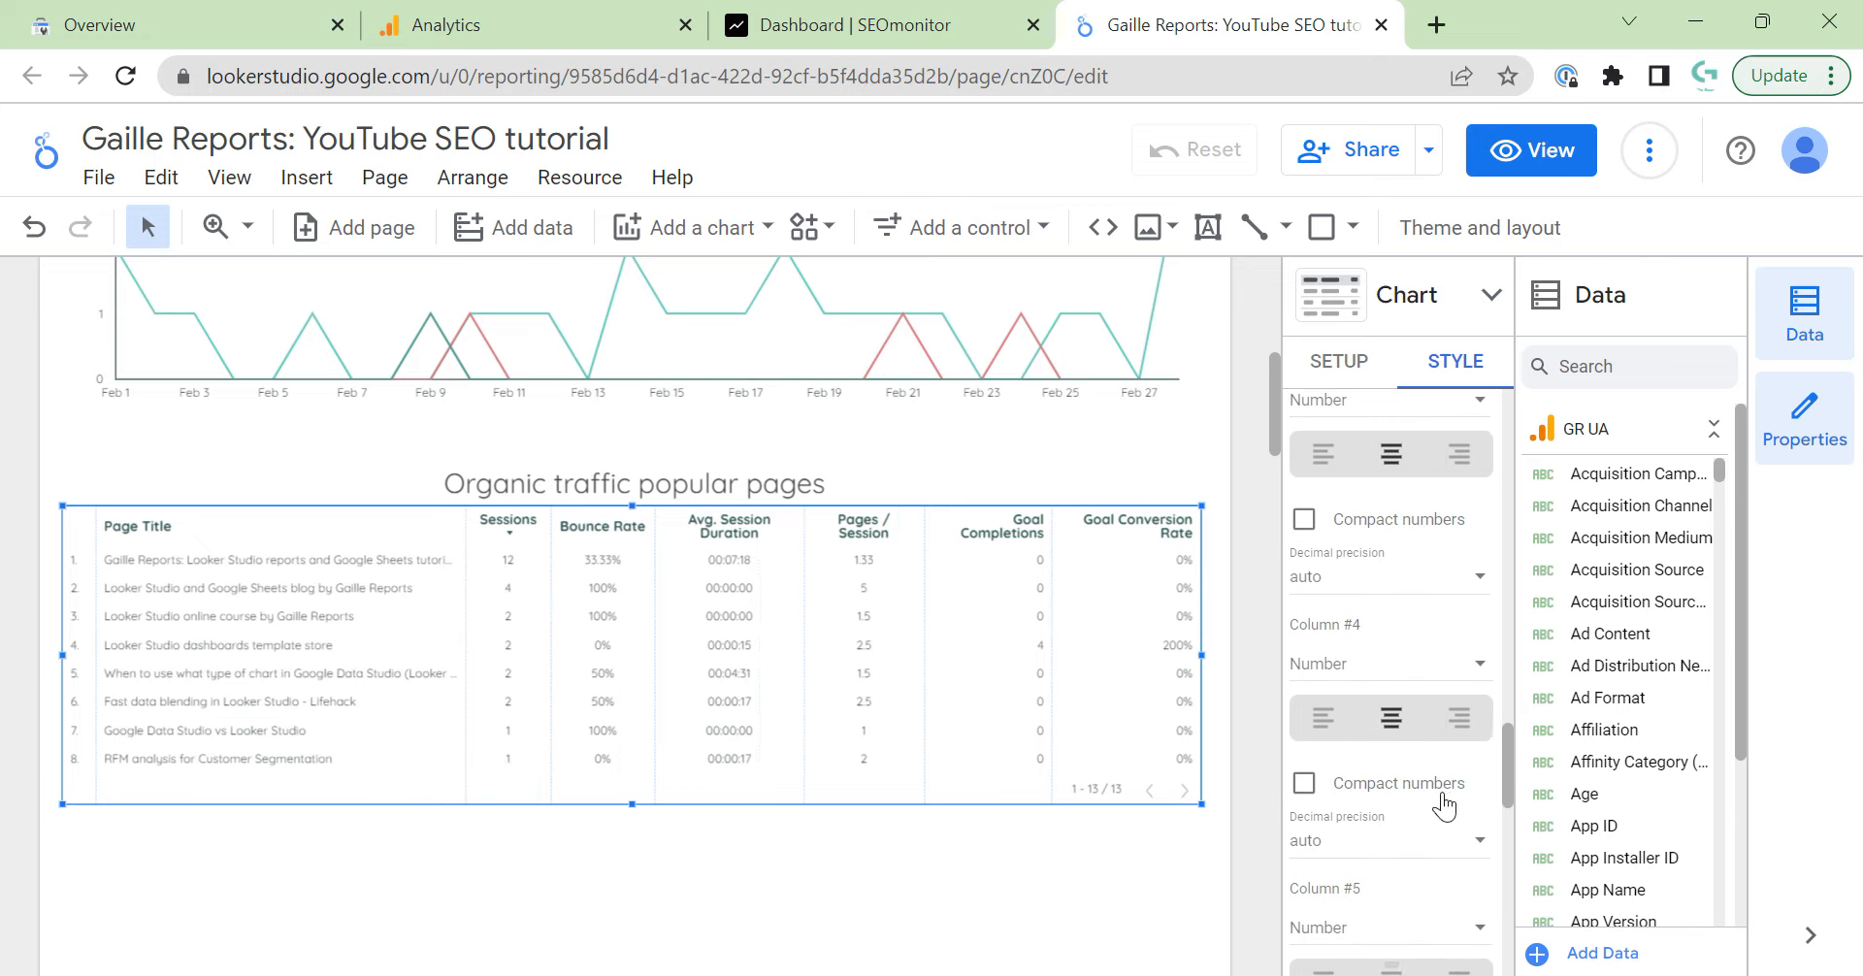
left_click(1409, 900)
scroll(1397, 811, "down", 4)
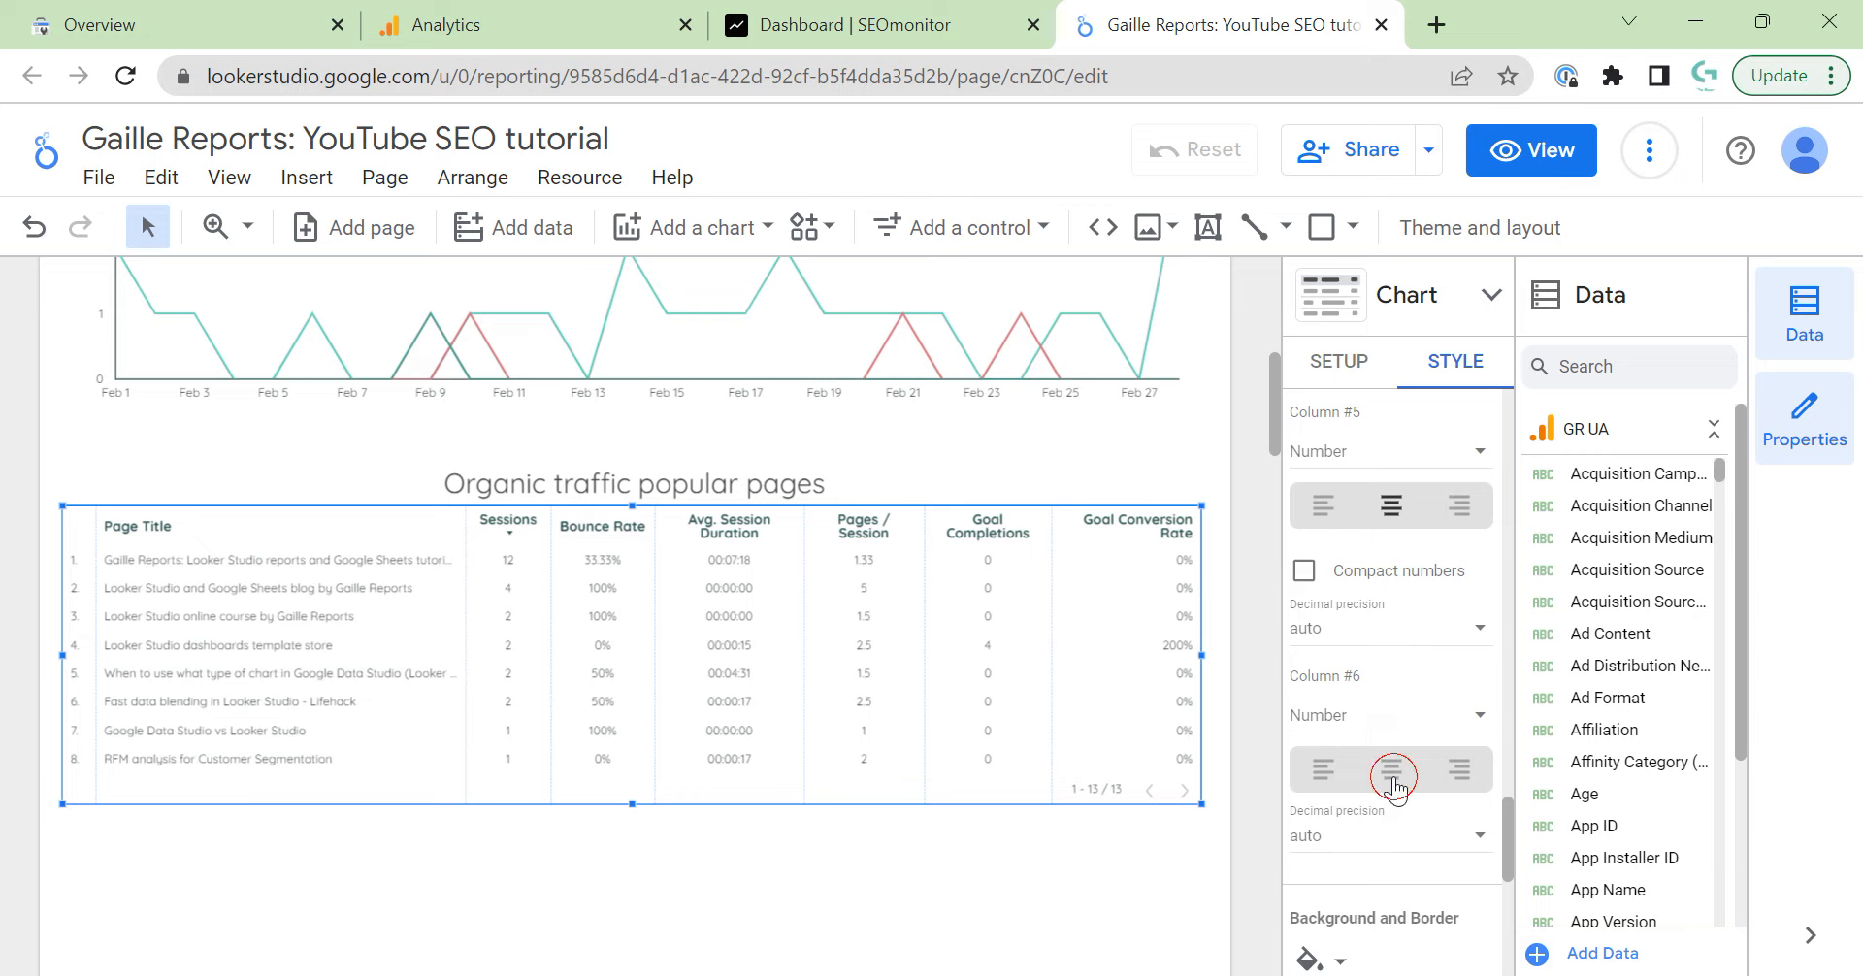
left_click(1393, 777)
Show a summary row in the popular pages table.
left_click(1337, 365)
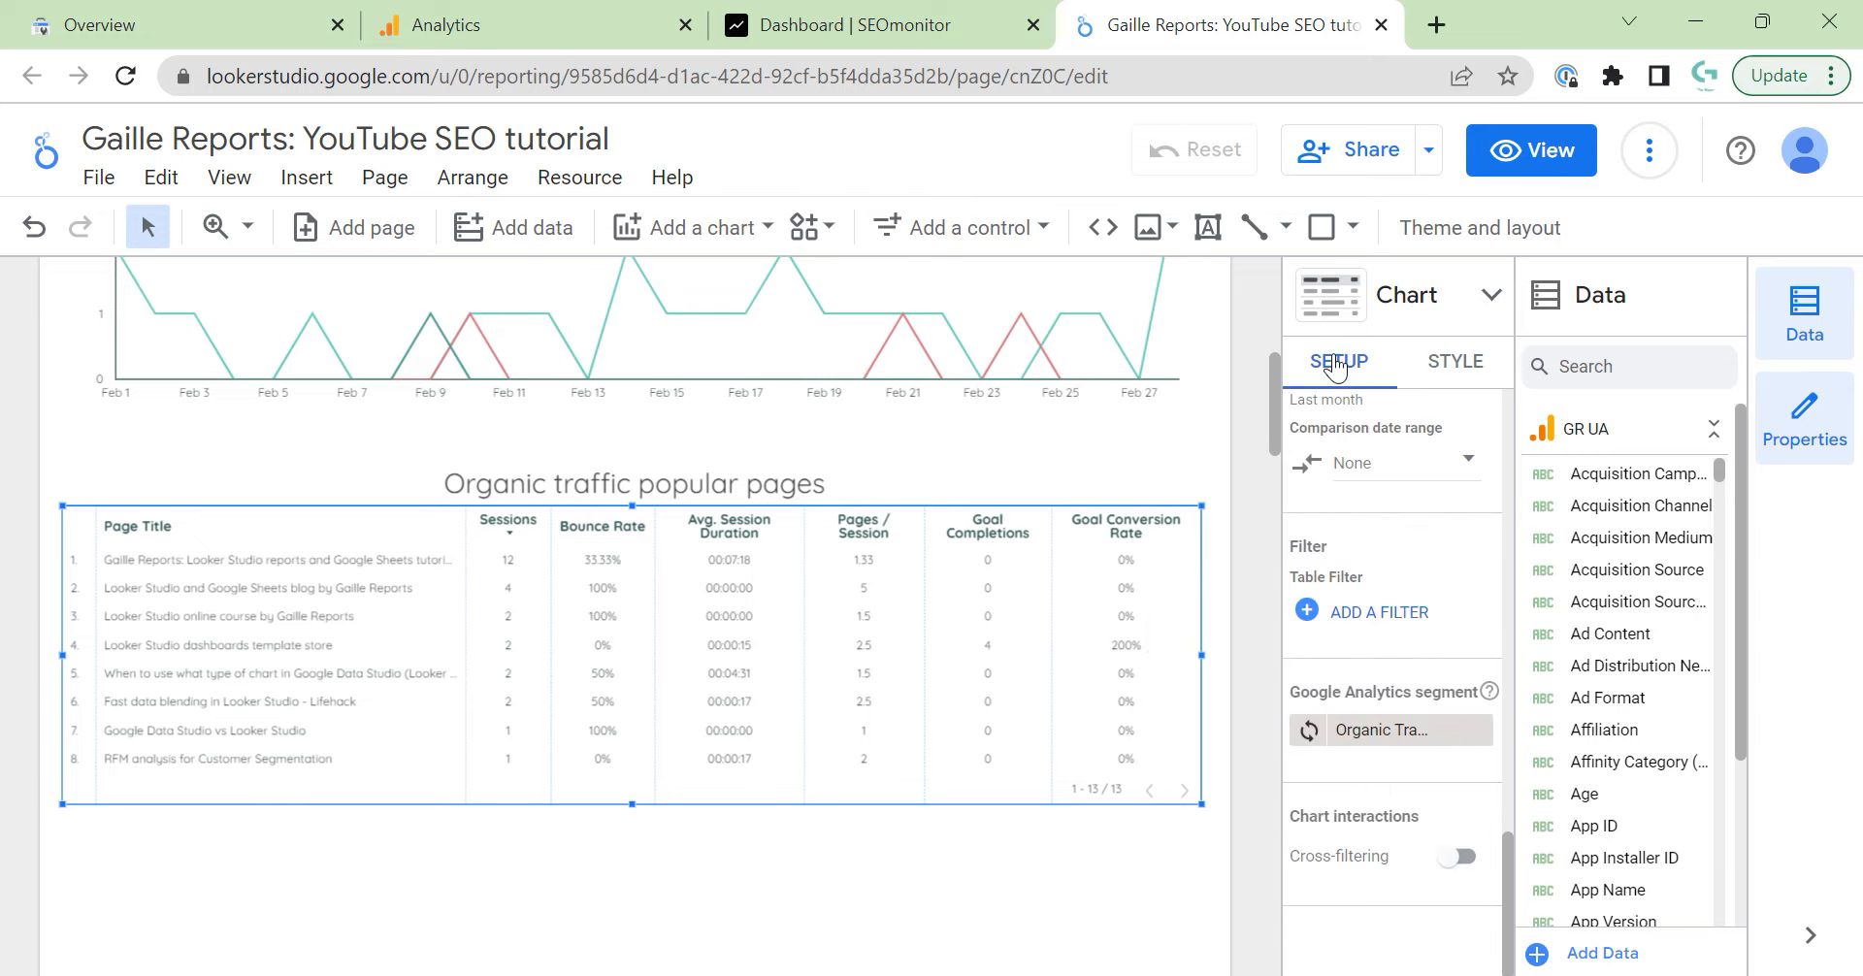
scroll(1345, 654, "up", 4)
scroll(1389, 680, "up", 4)
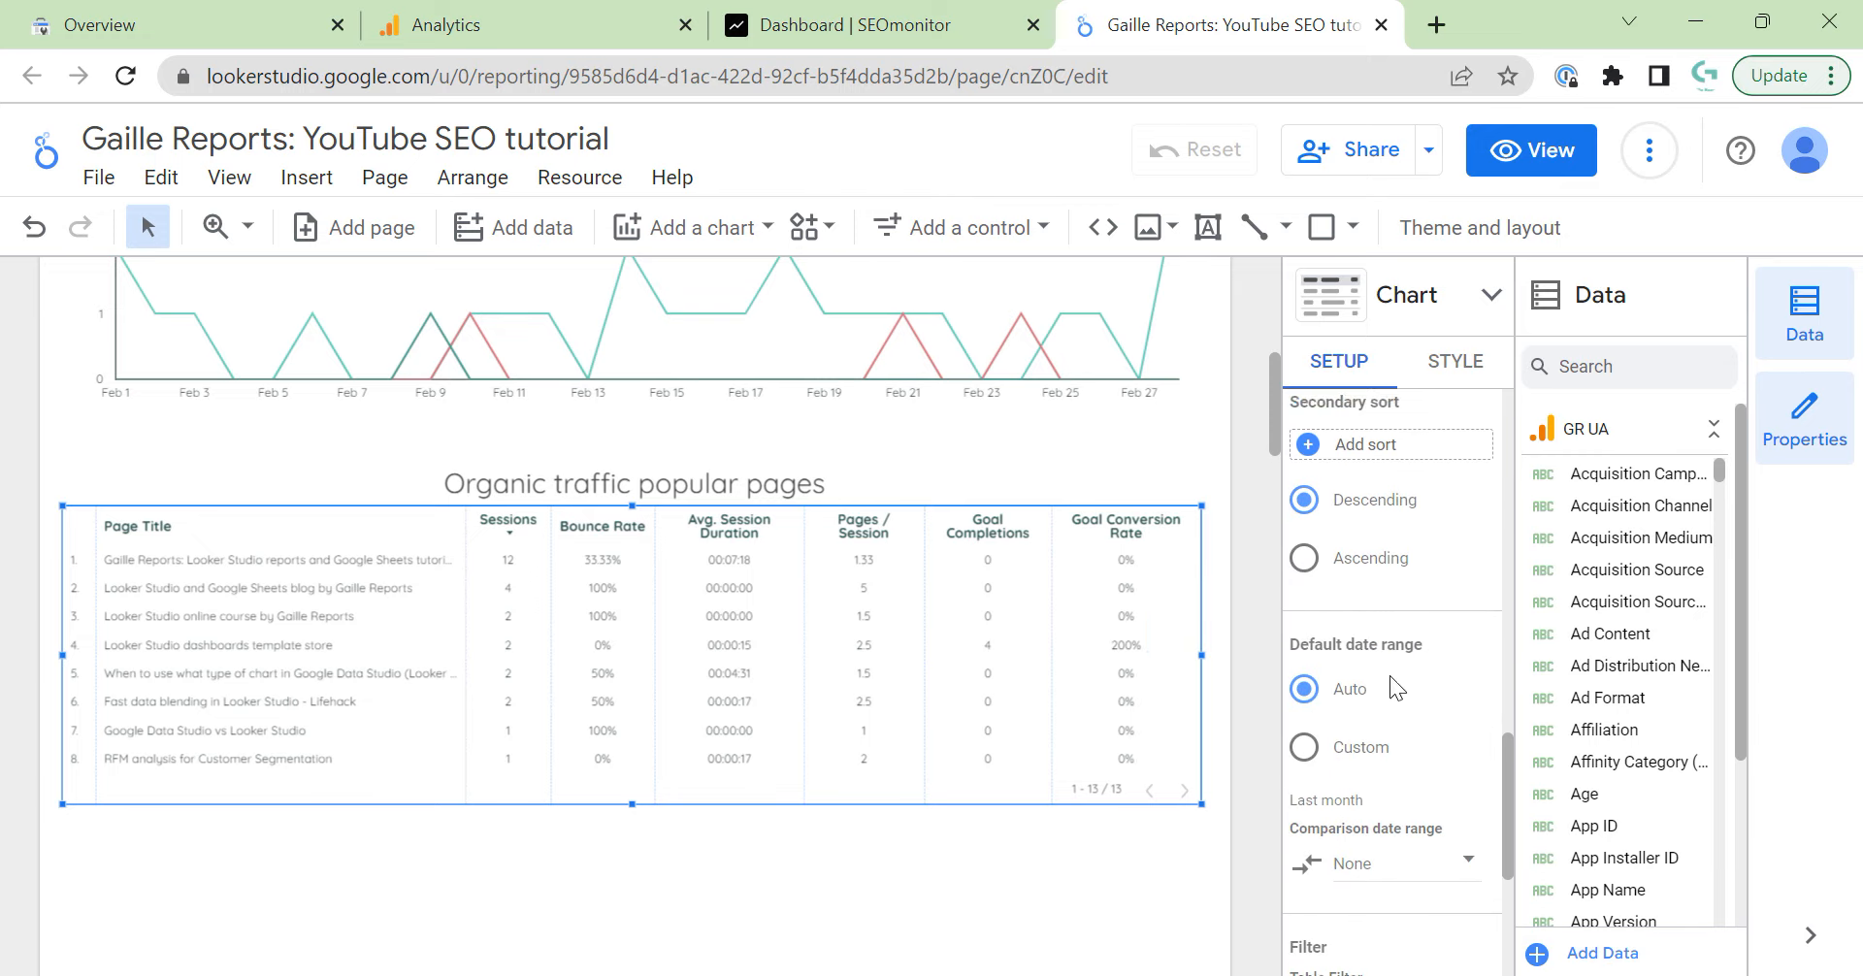
left_click(1344, 456)
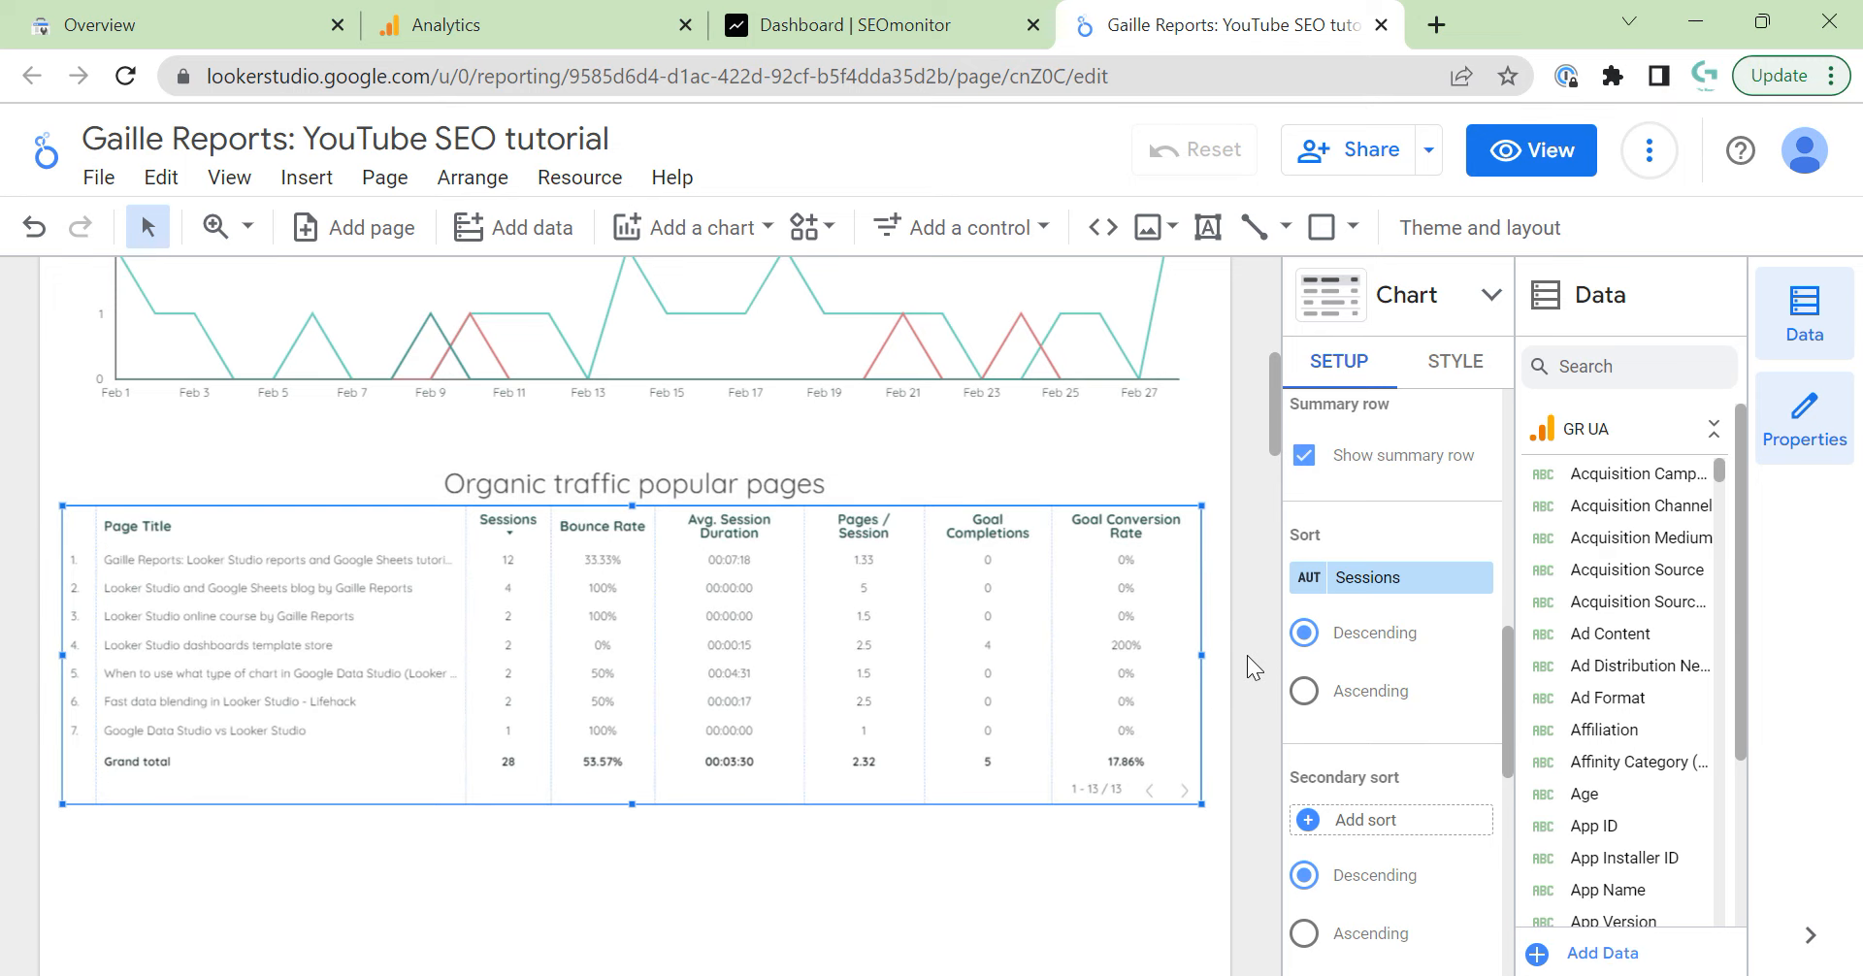
Make the popular pages table taller to fit ten rows and widen its Goal Completions column.
left_click_drag(630, 805, 642, 897)
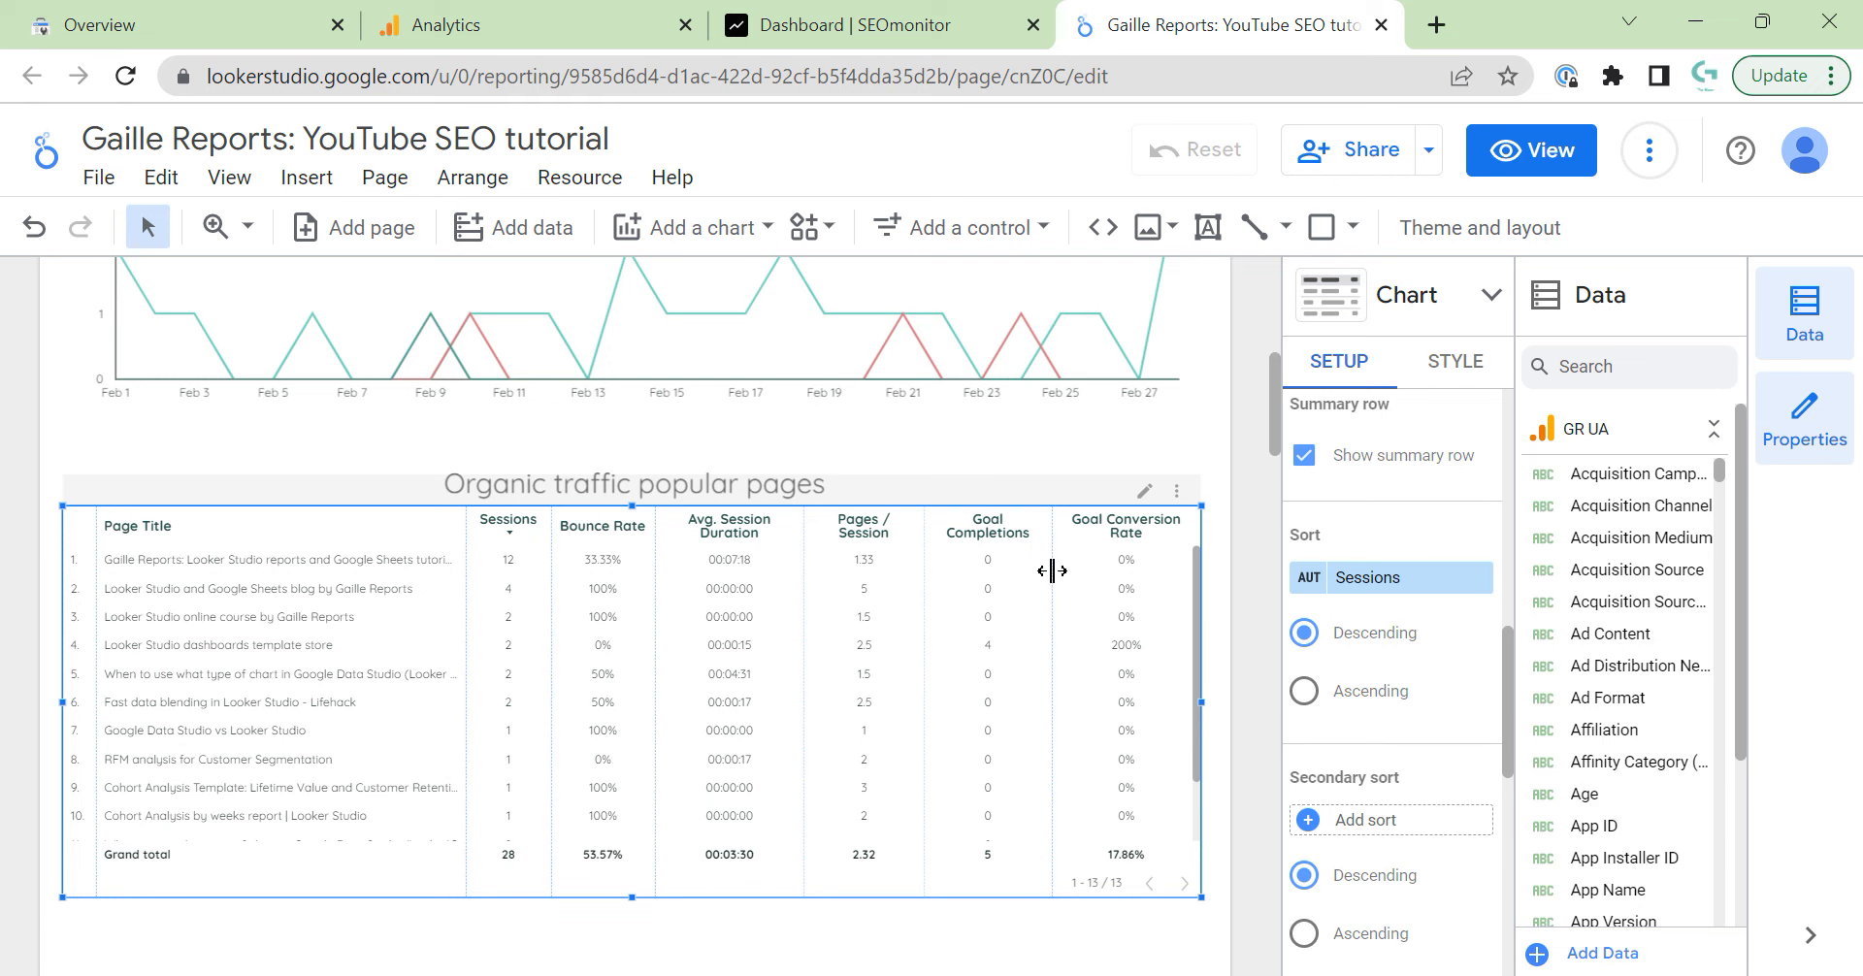
left_click_drag(1053, 578, 1079, 568)
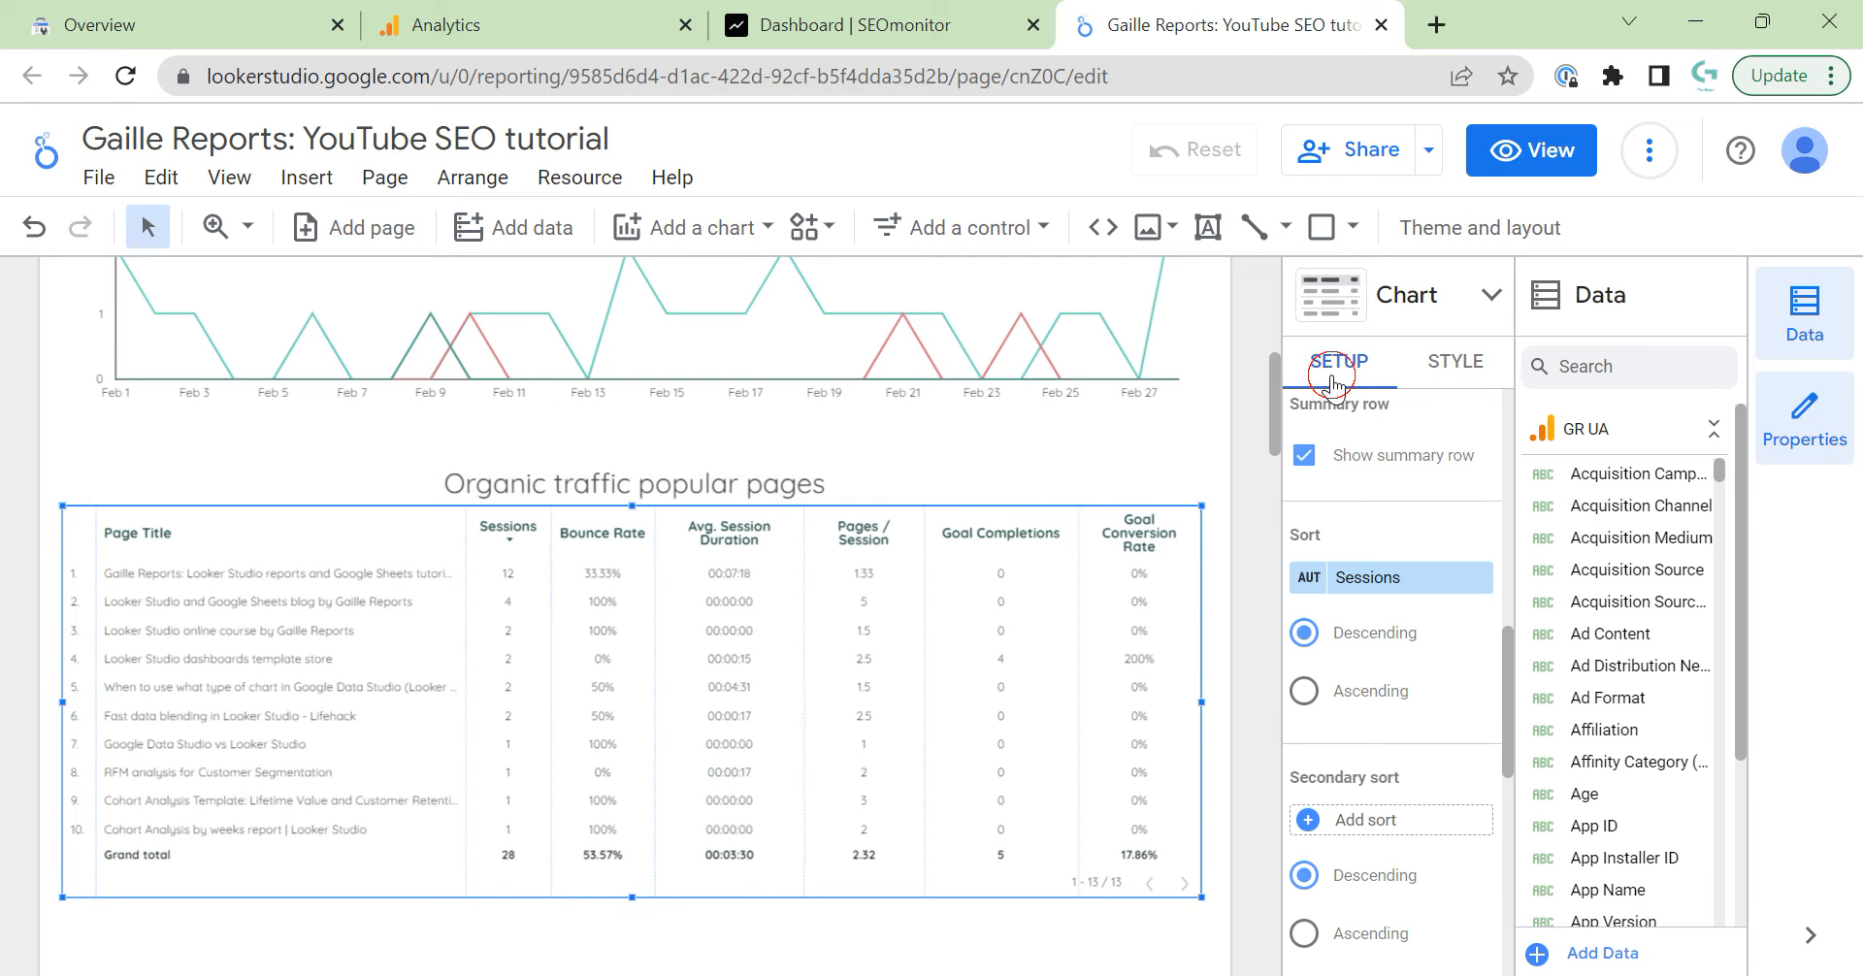
Rename the popular pages table's Goal Conversion Rate metric to "Conv. Rate" and its Goal Completions metric to "Conv.".
scroll(1359, 544, "up", 5)
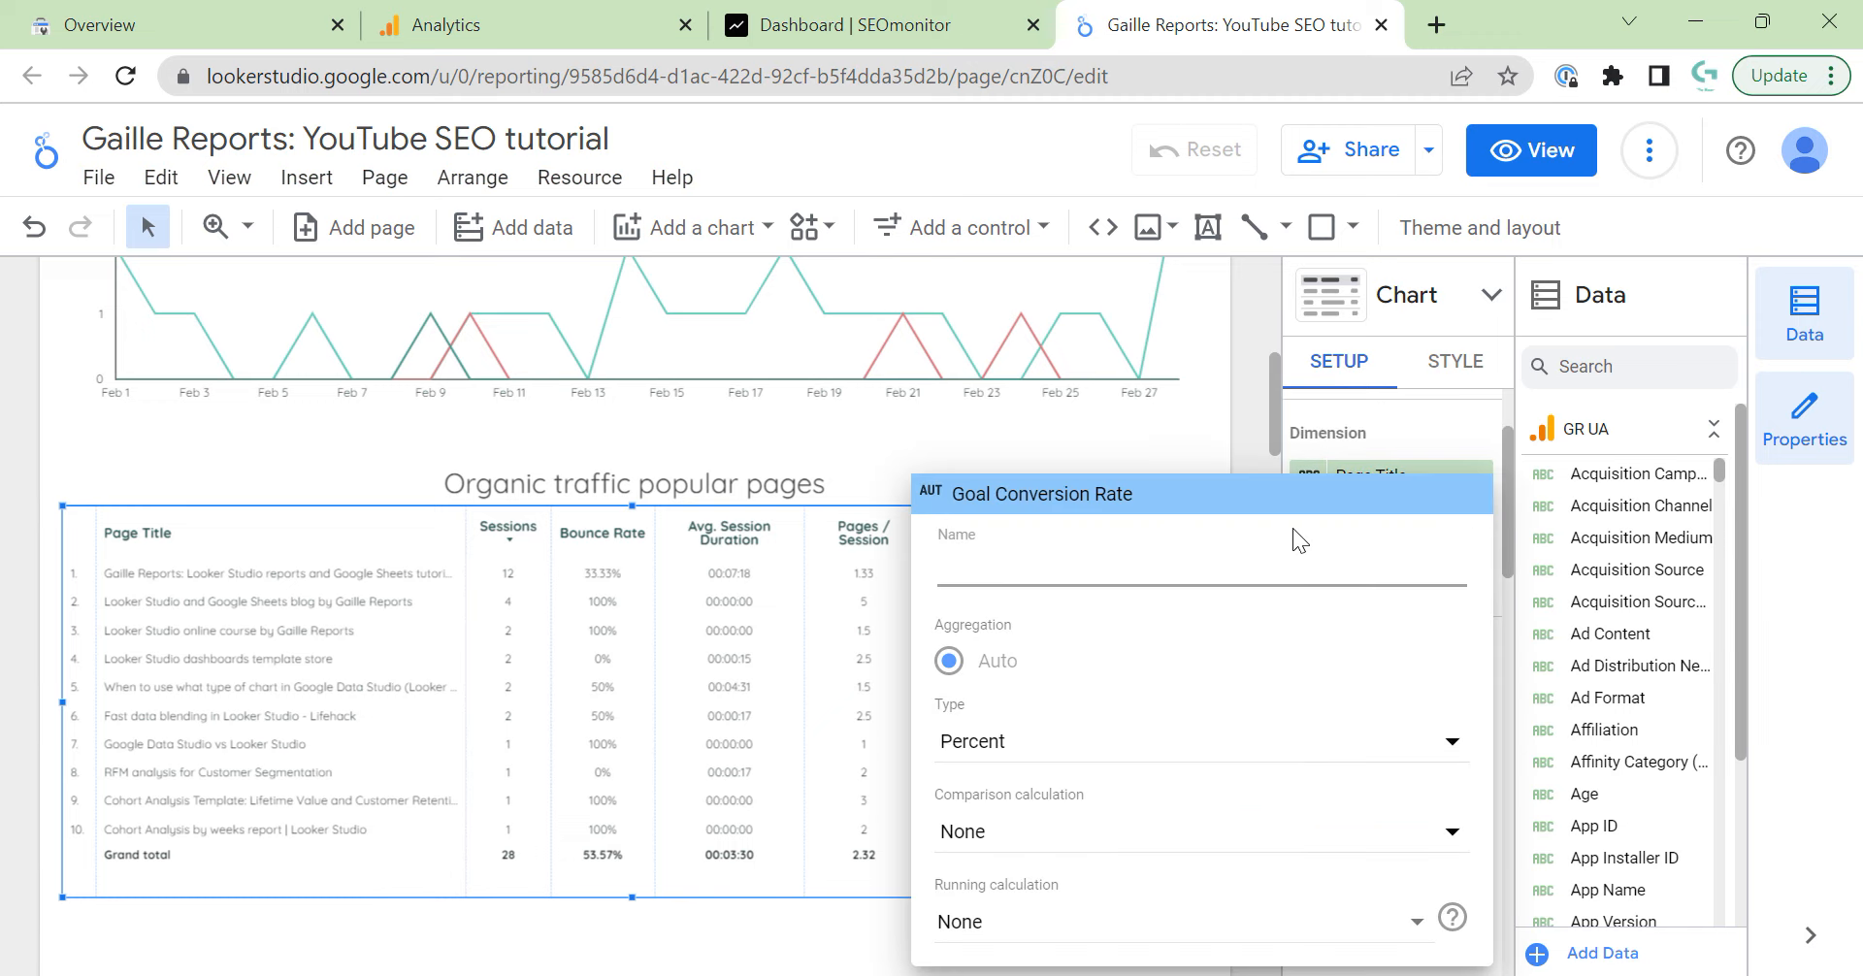
type("Conv. R")
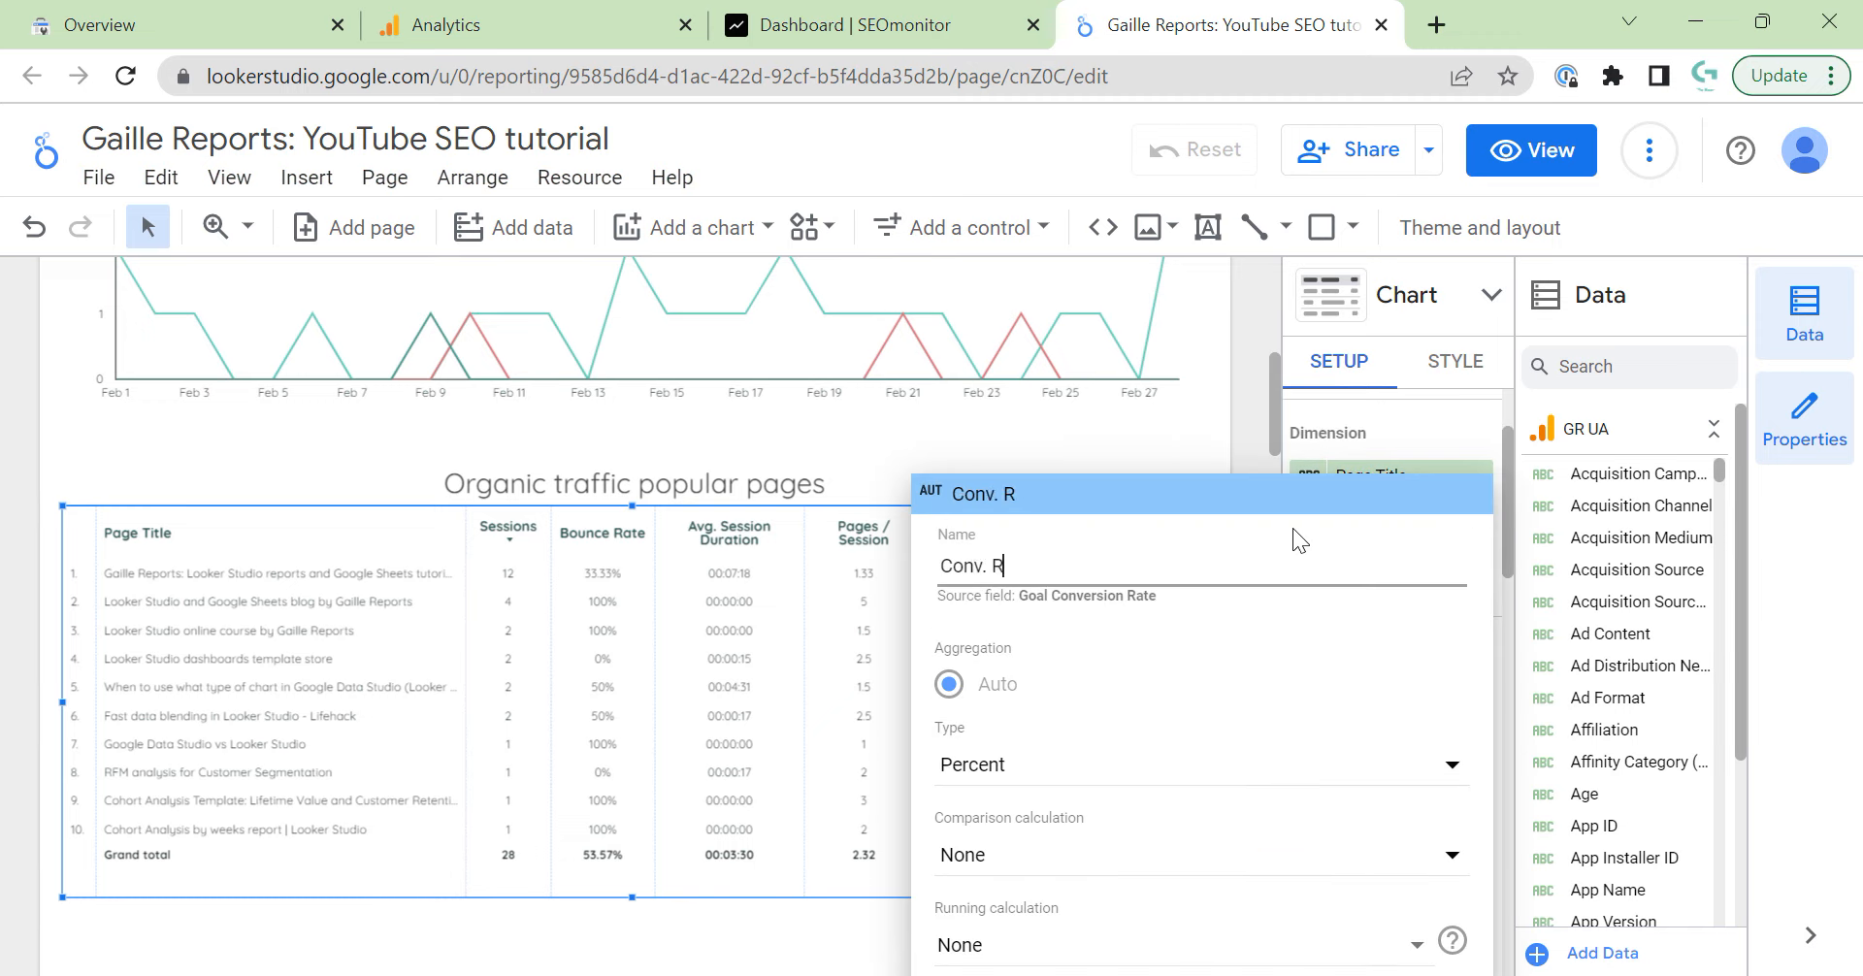
type("ate")
key("Return")
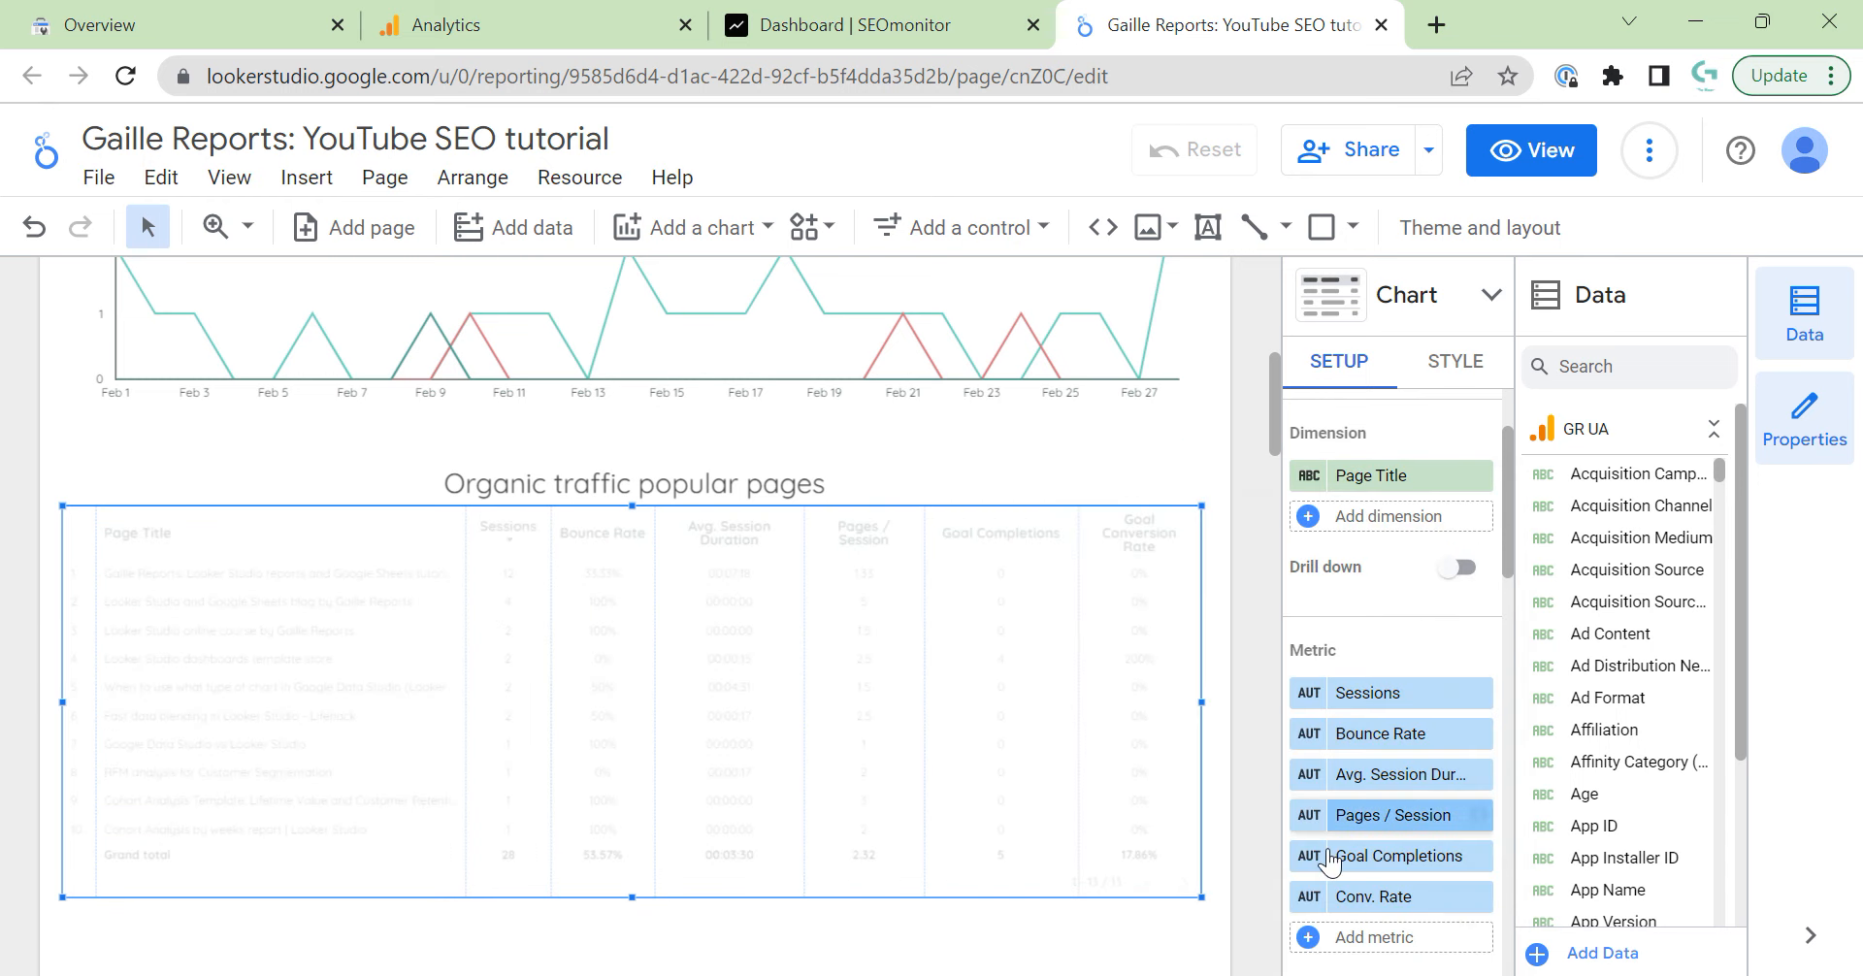
left_click(1305, 856)
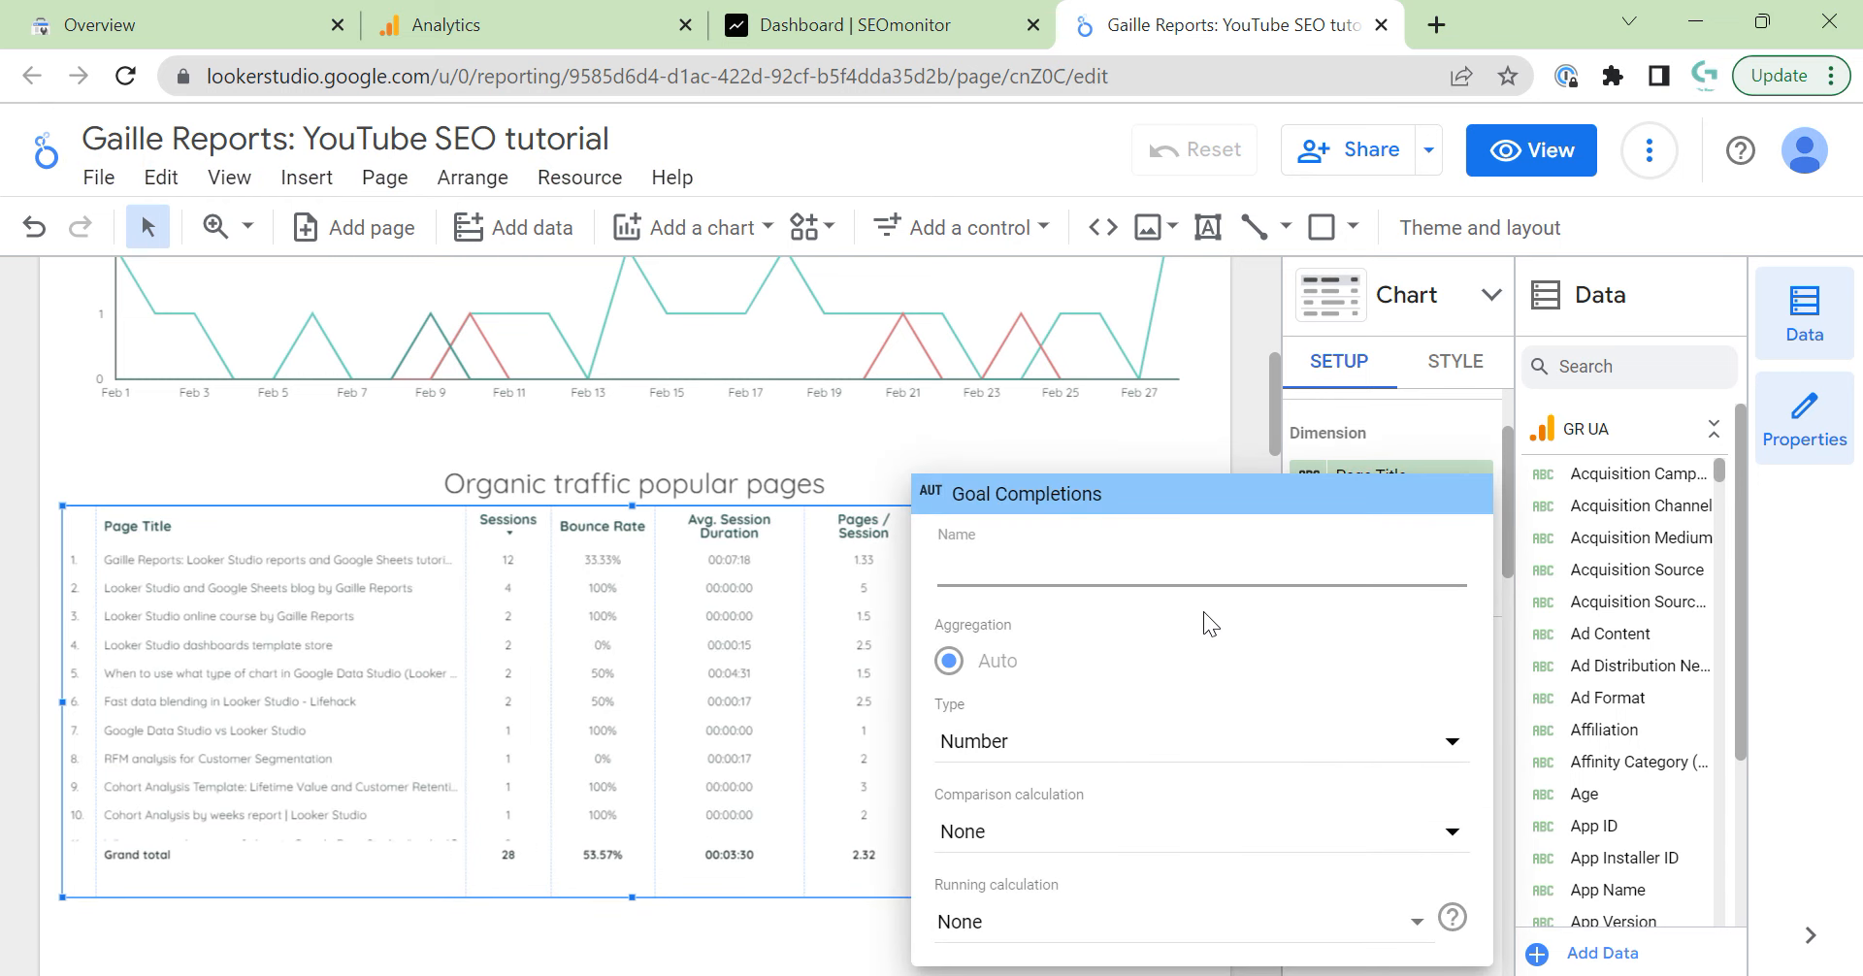
type("Conv.")
key("Return")
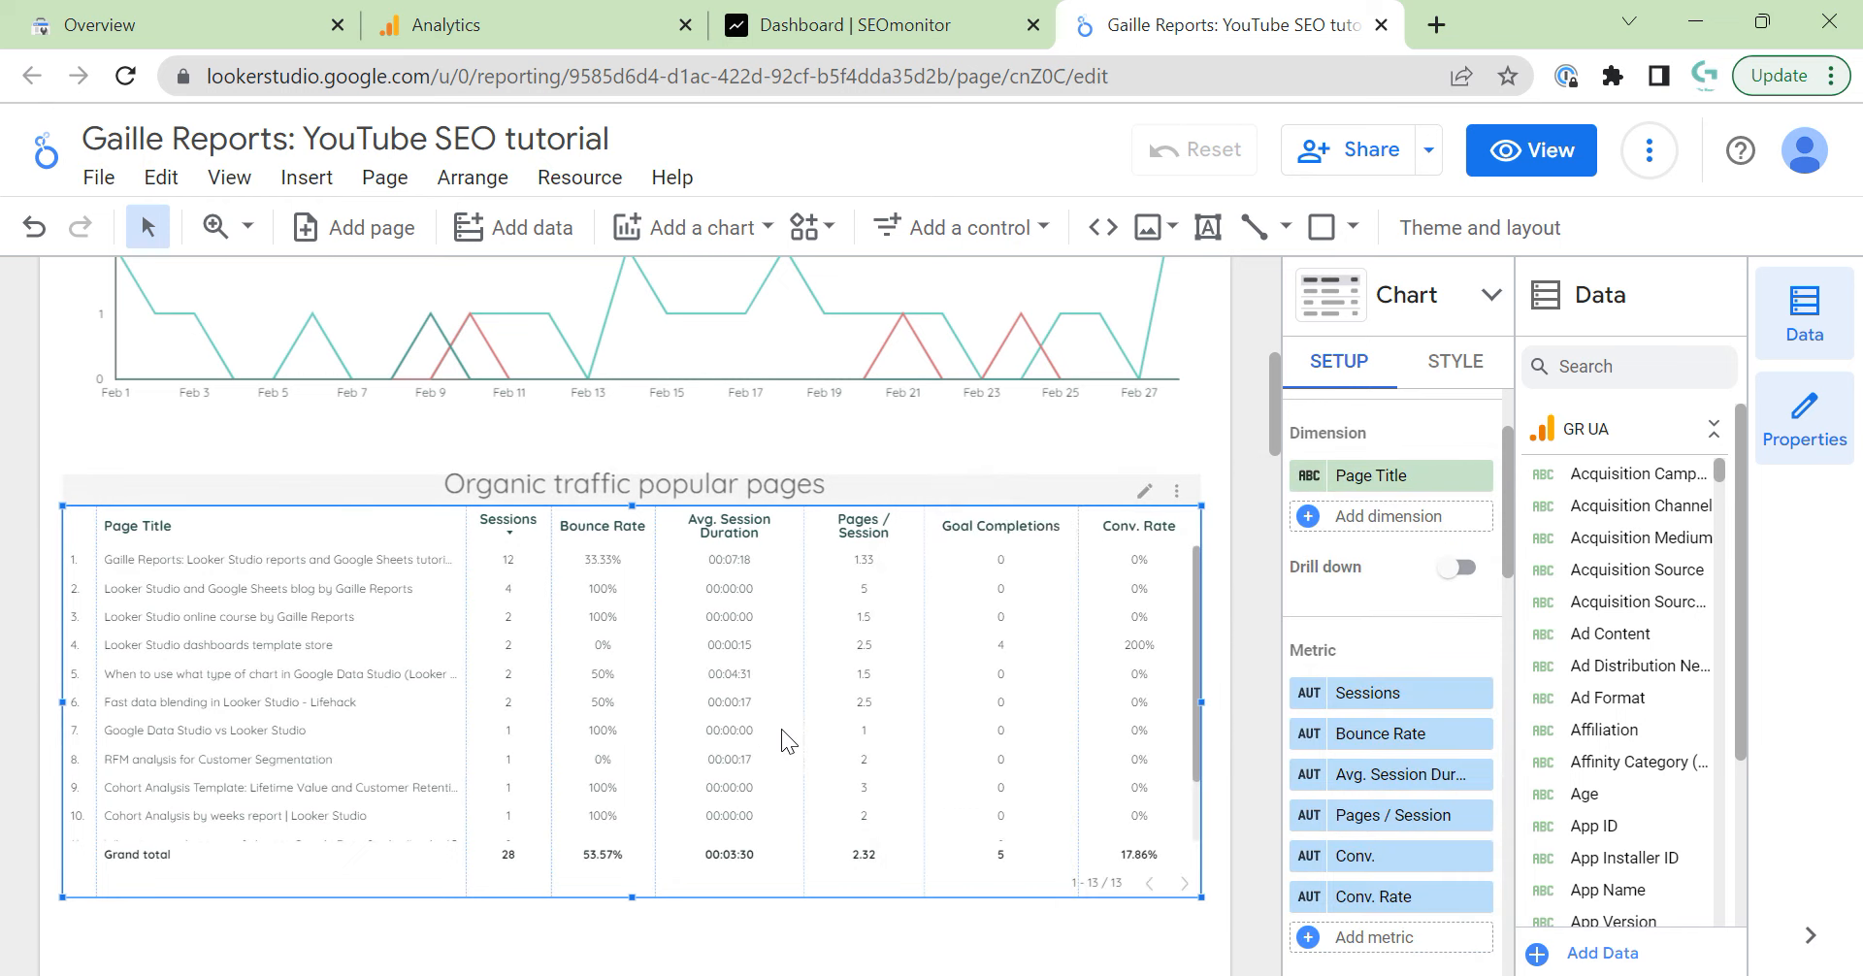
Fit the popular pages table's columns to their data and move the table slightly down from its title.
right_click(577, 578)
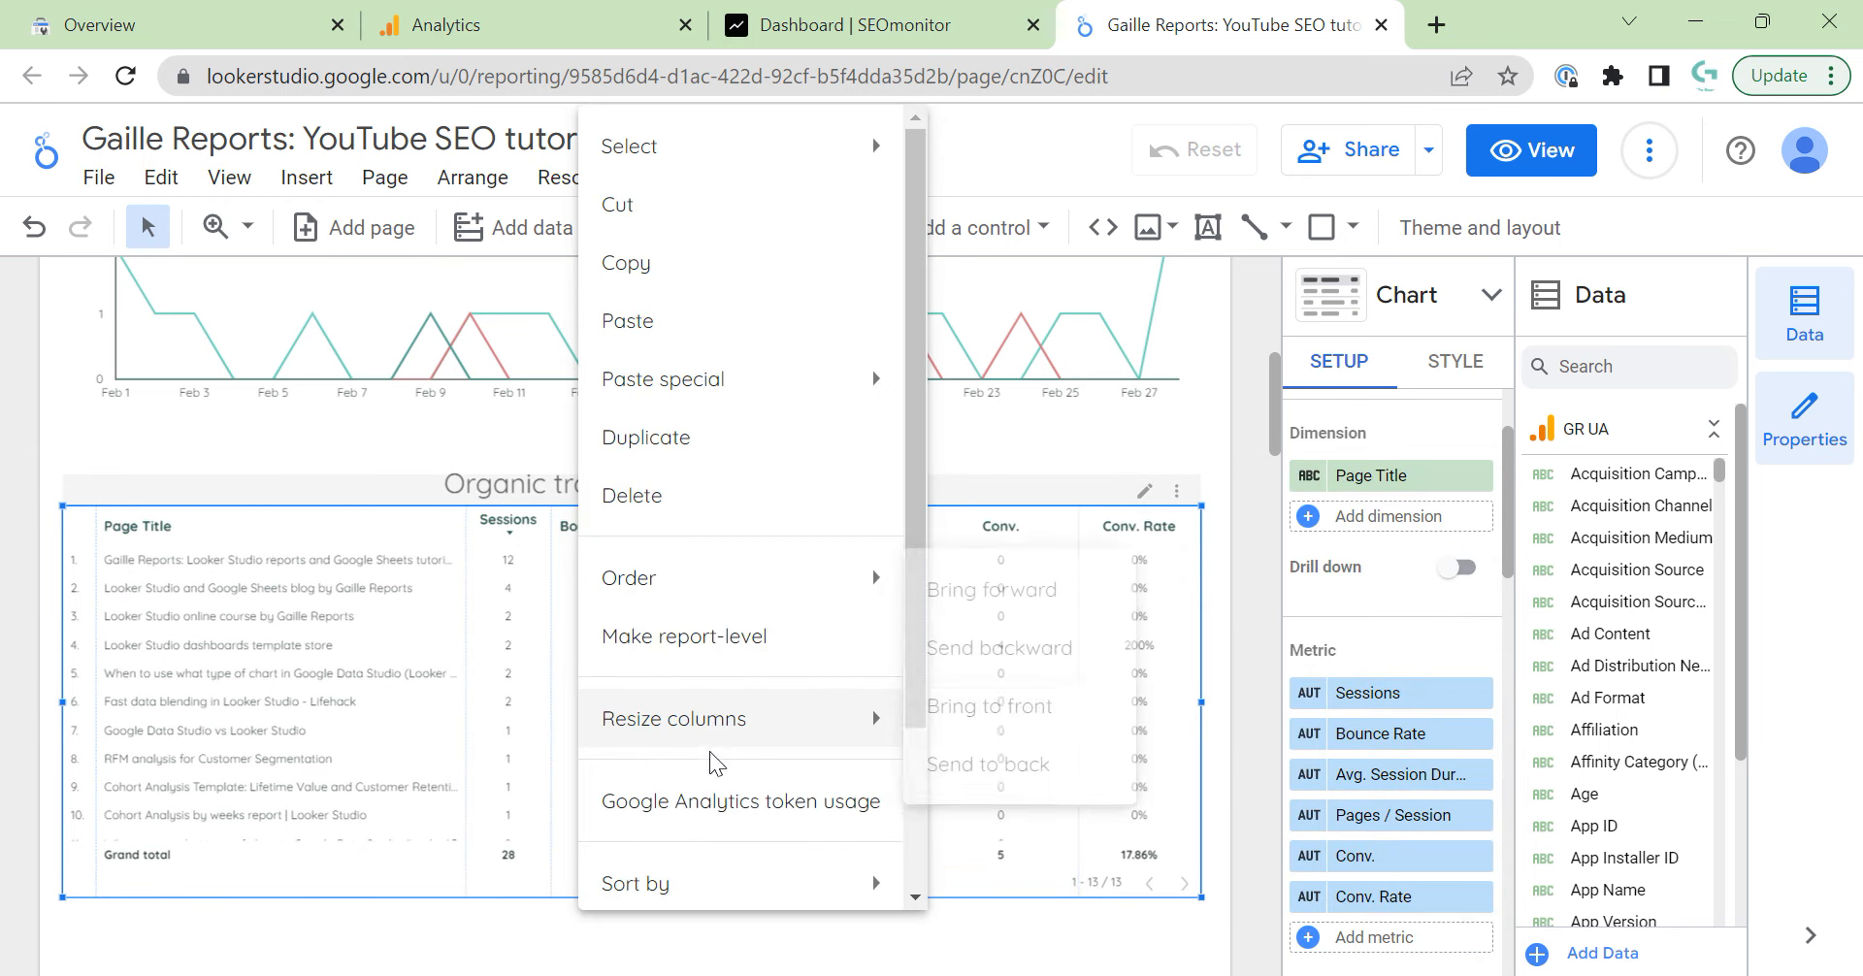
mouse_move(719, 720)
left_click(1014, 765)
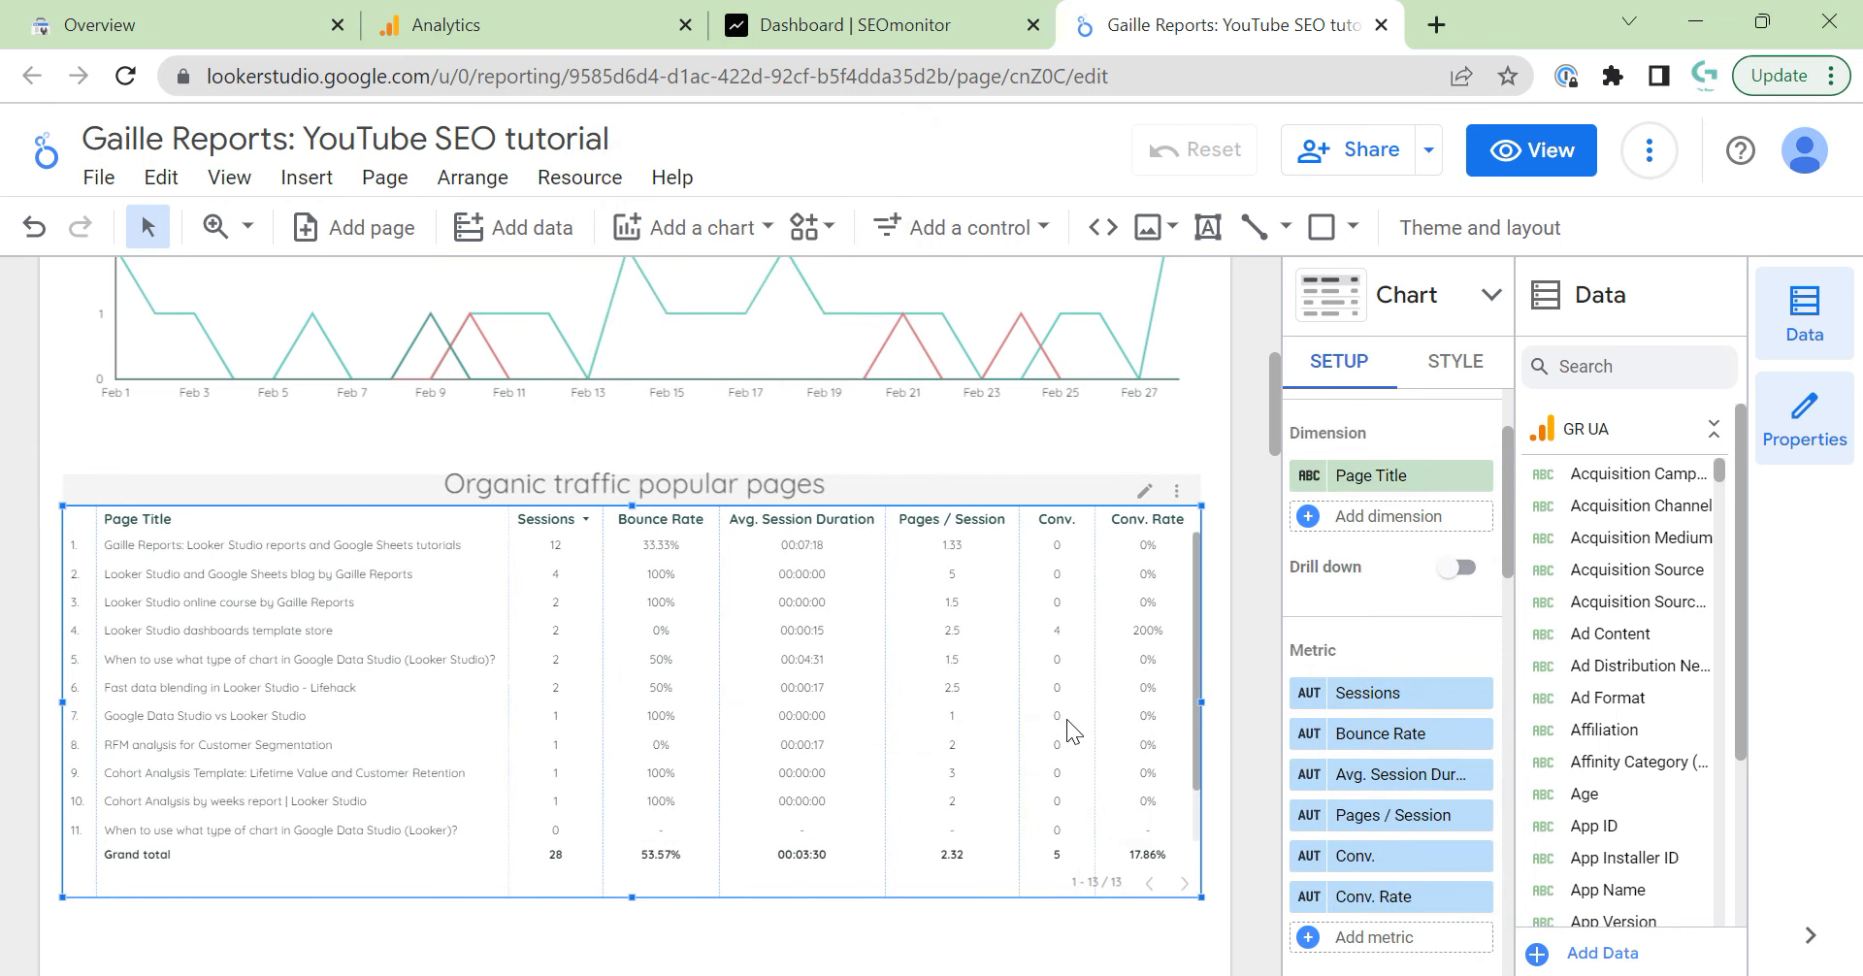
left_click(1230, 555)
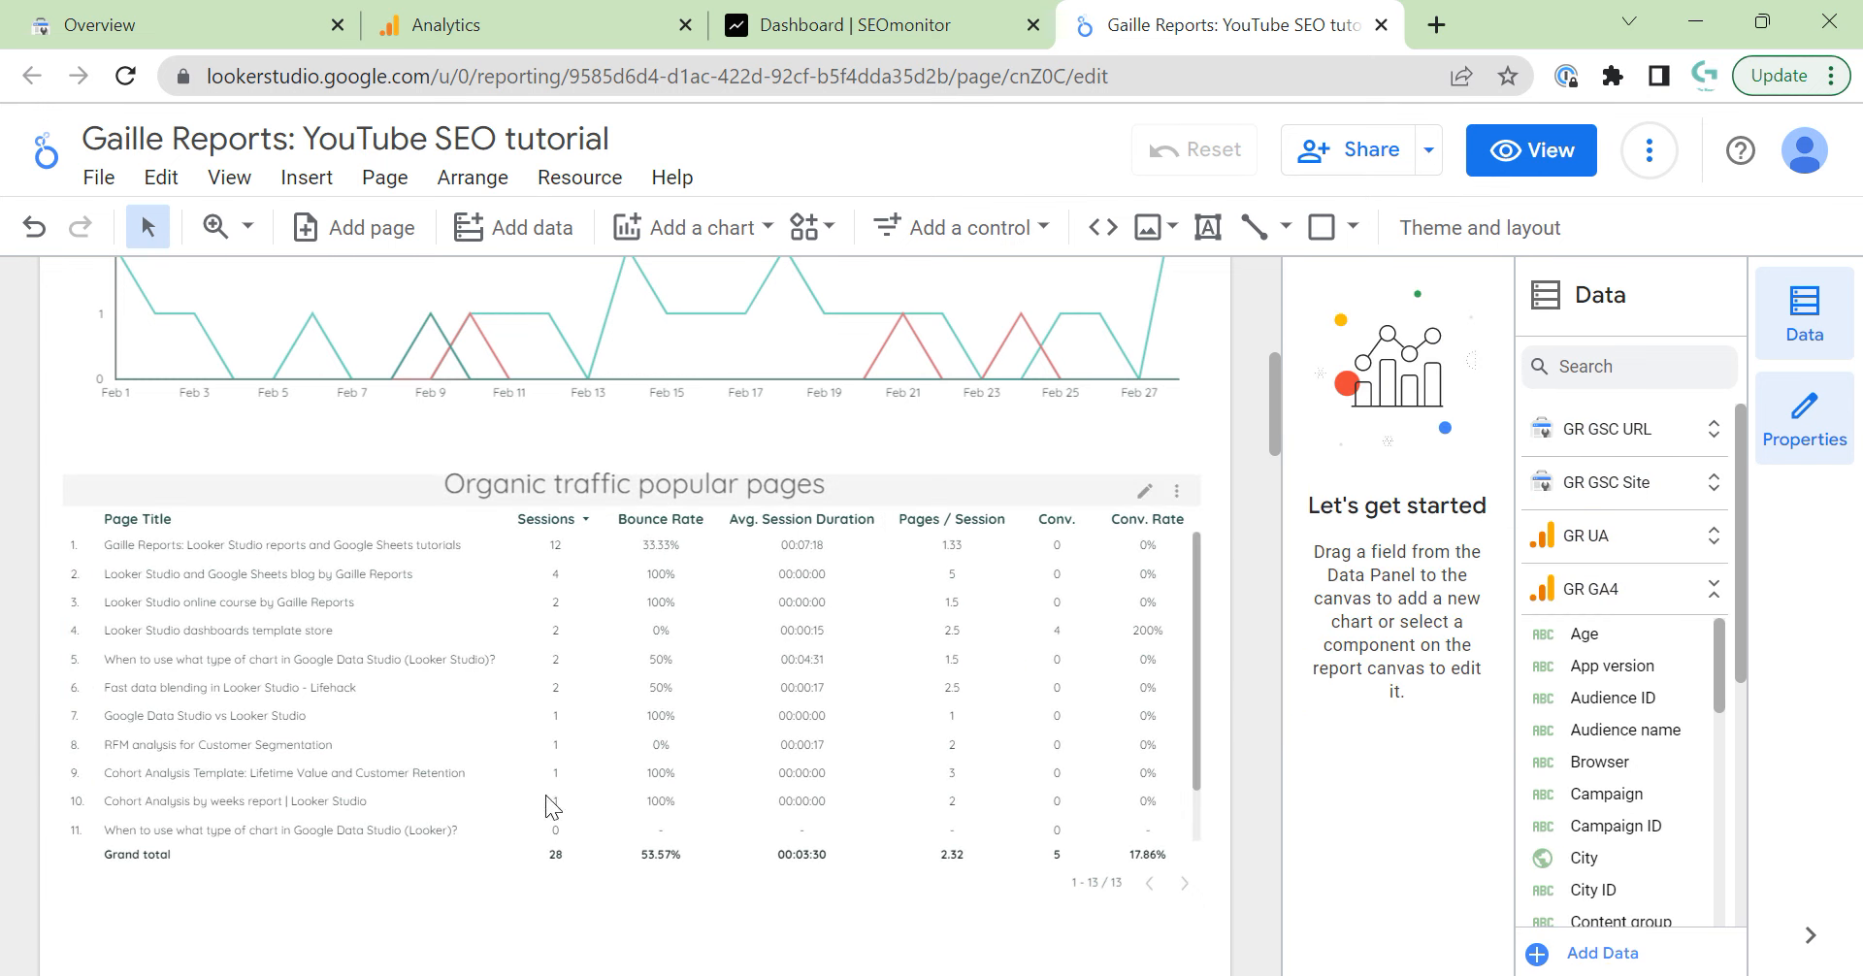
left_click(1091, 637)
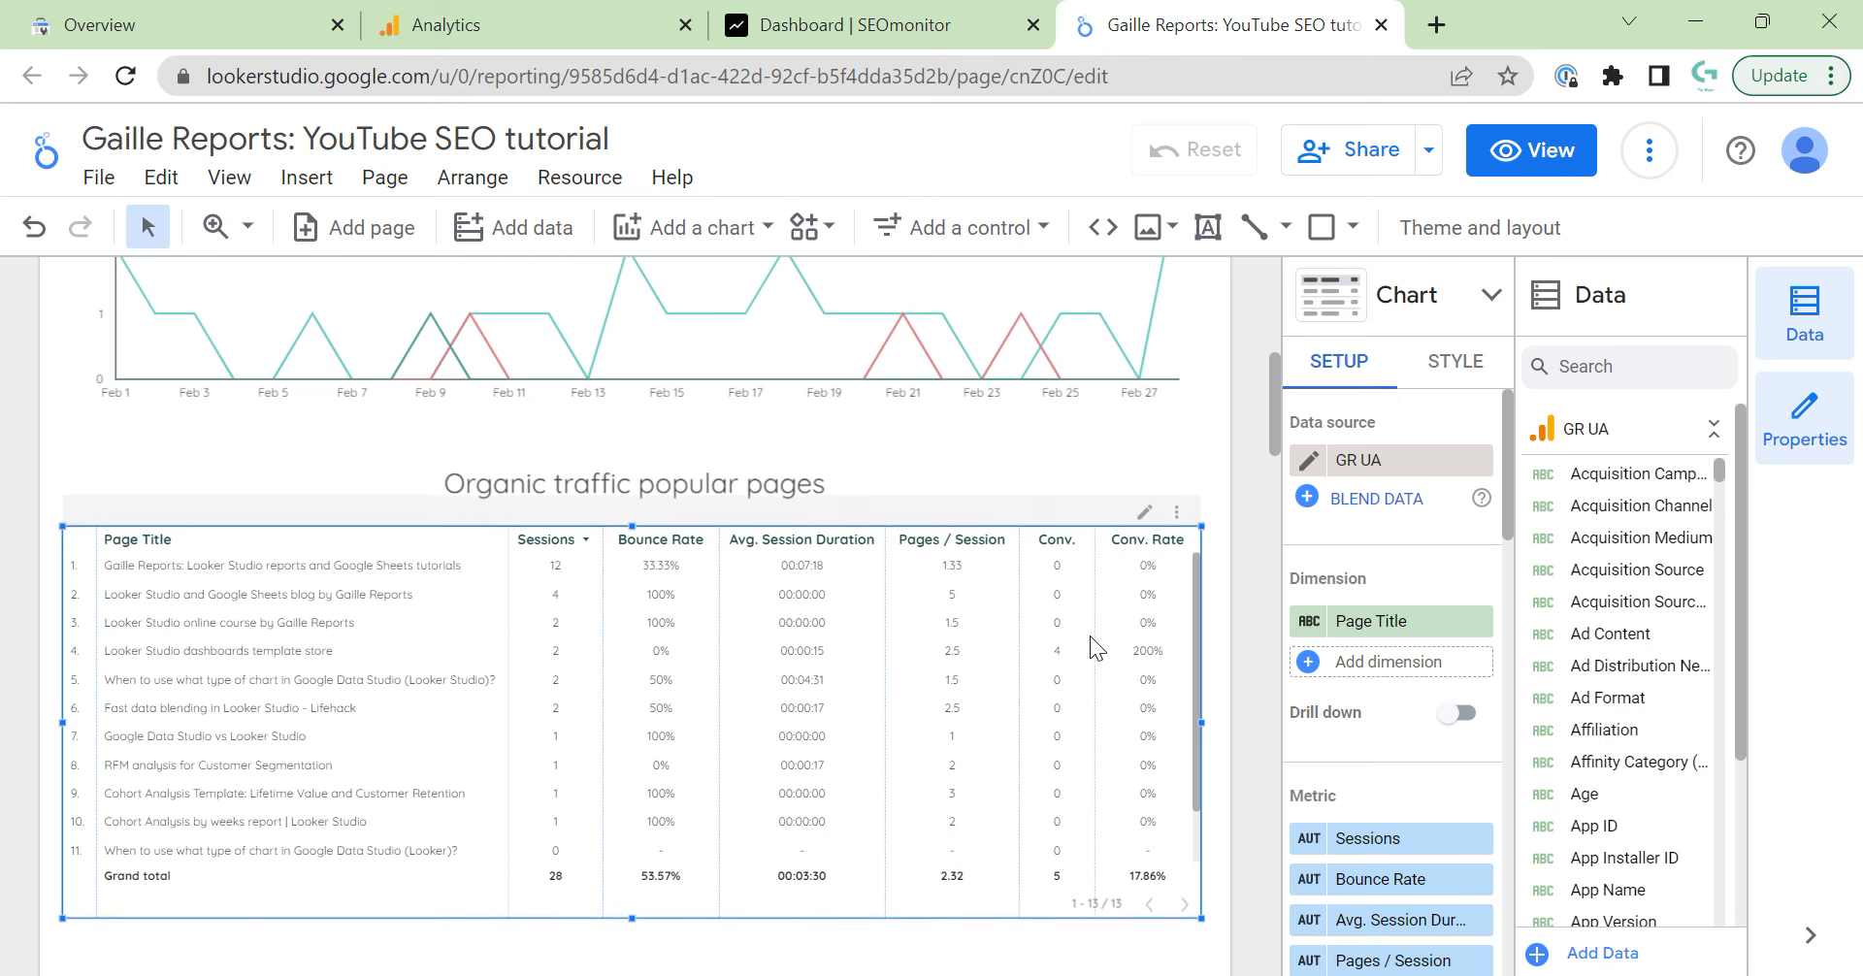
left_click(1243, 574)
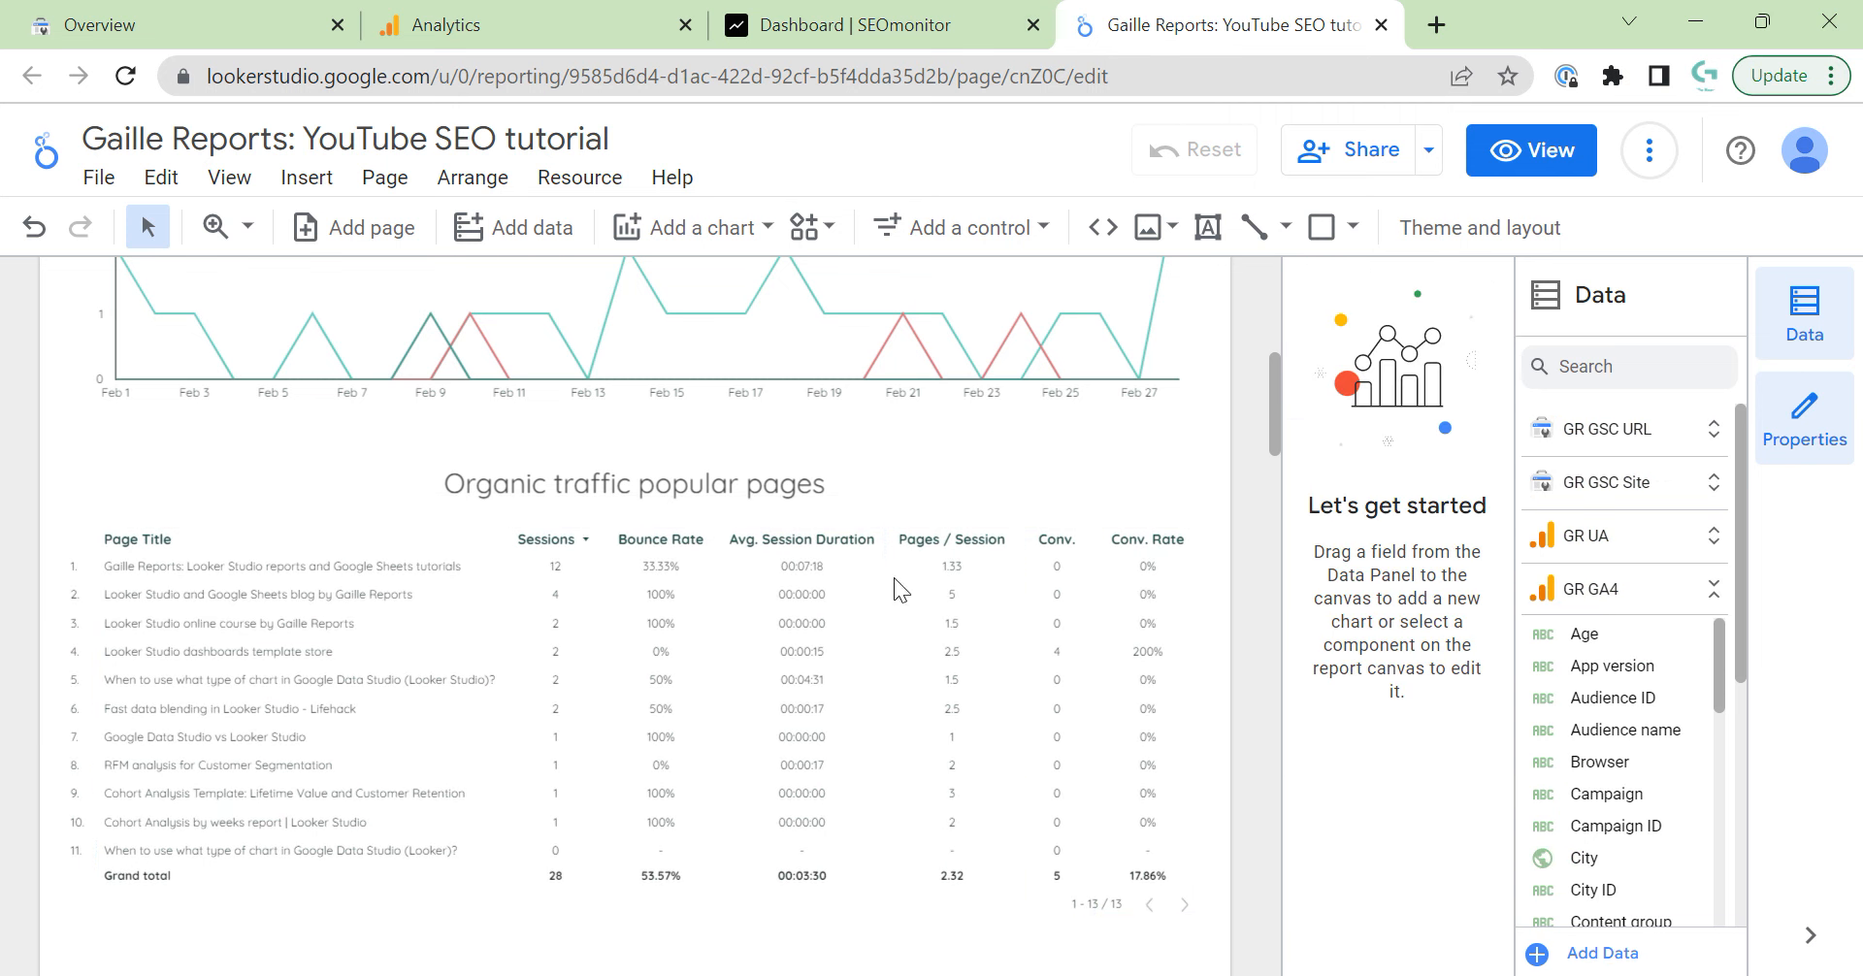
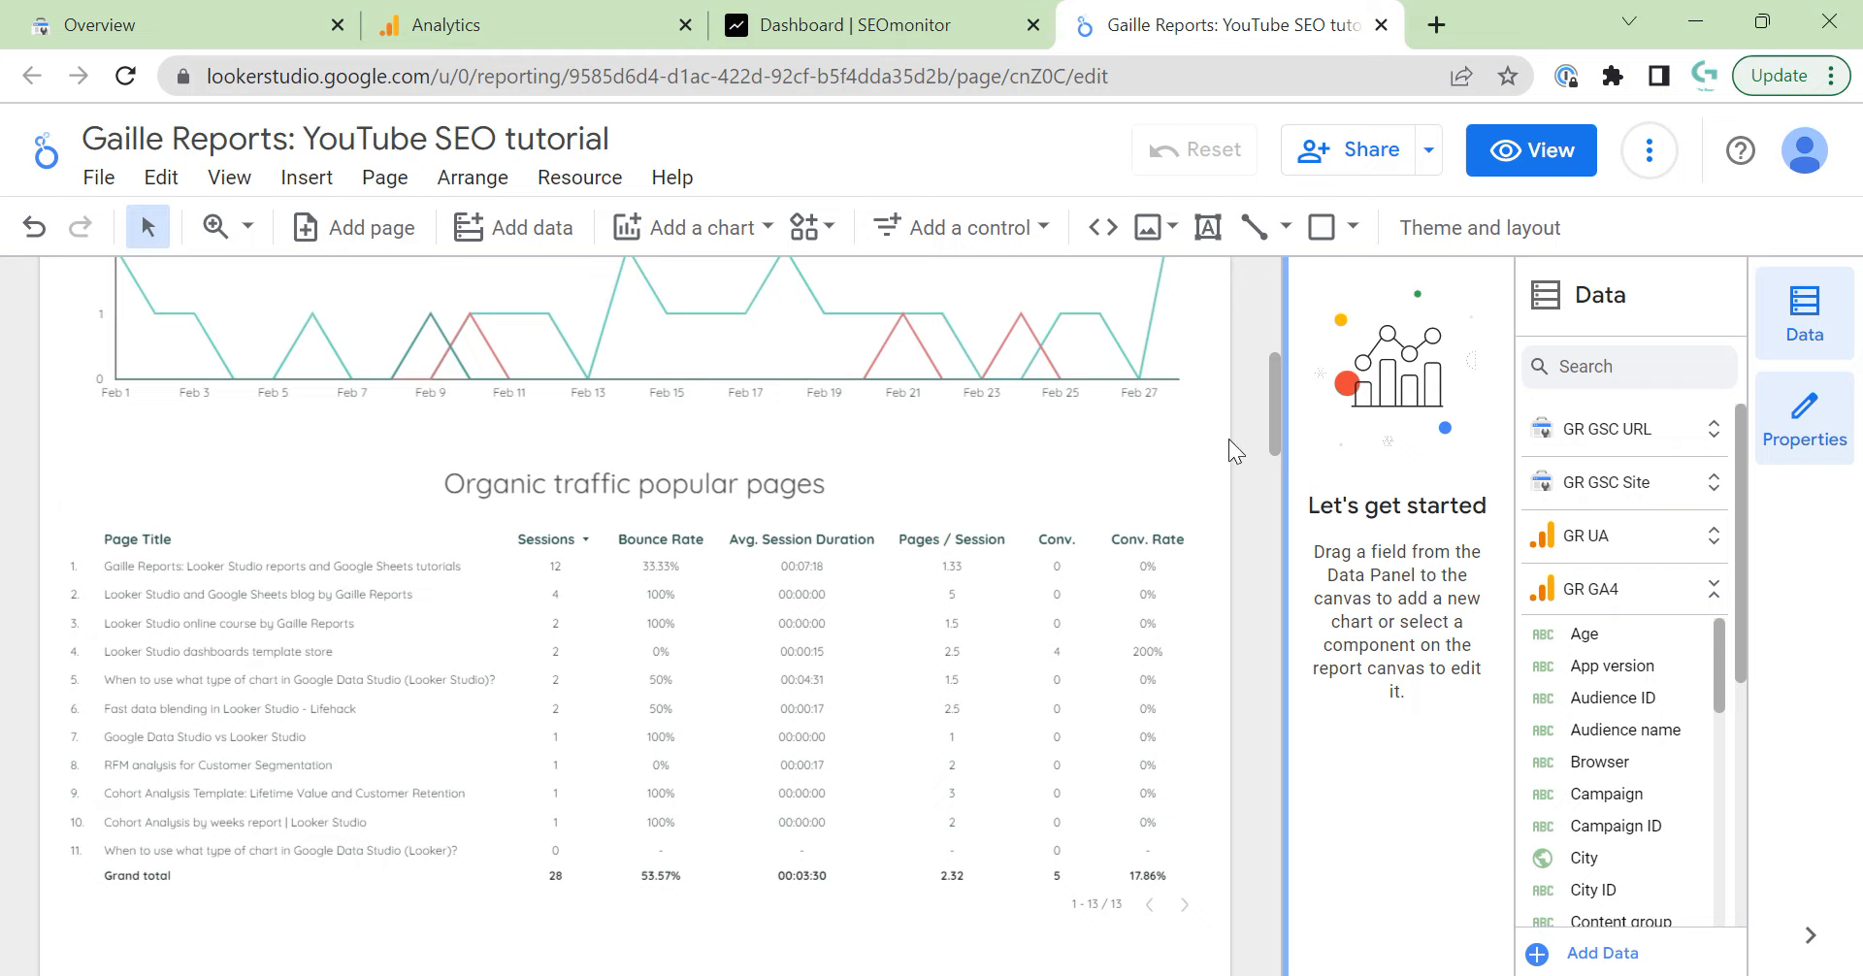
Duplicate the popular pages table and move the copy down until it sits below the original.
left_click(1092, 627)
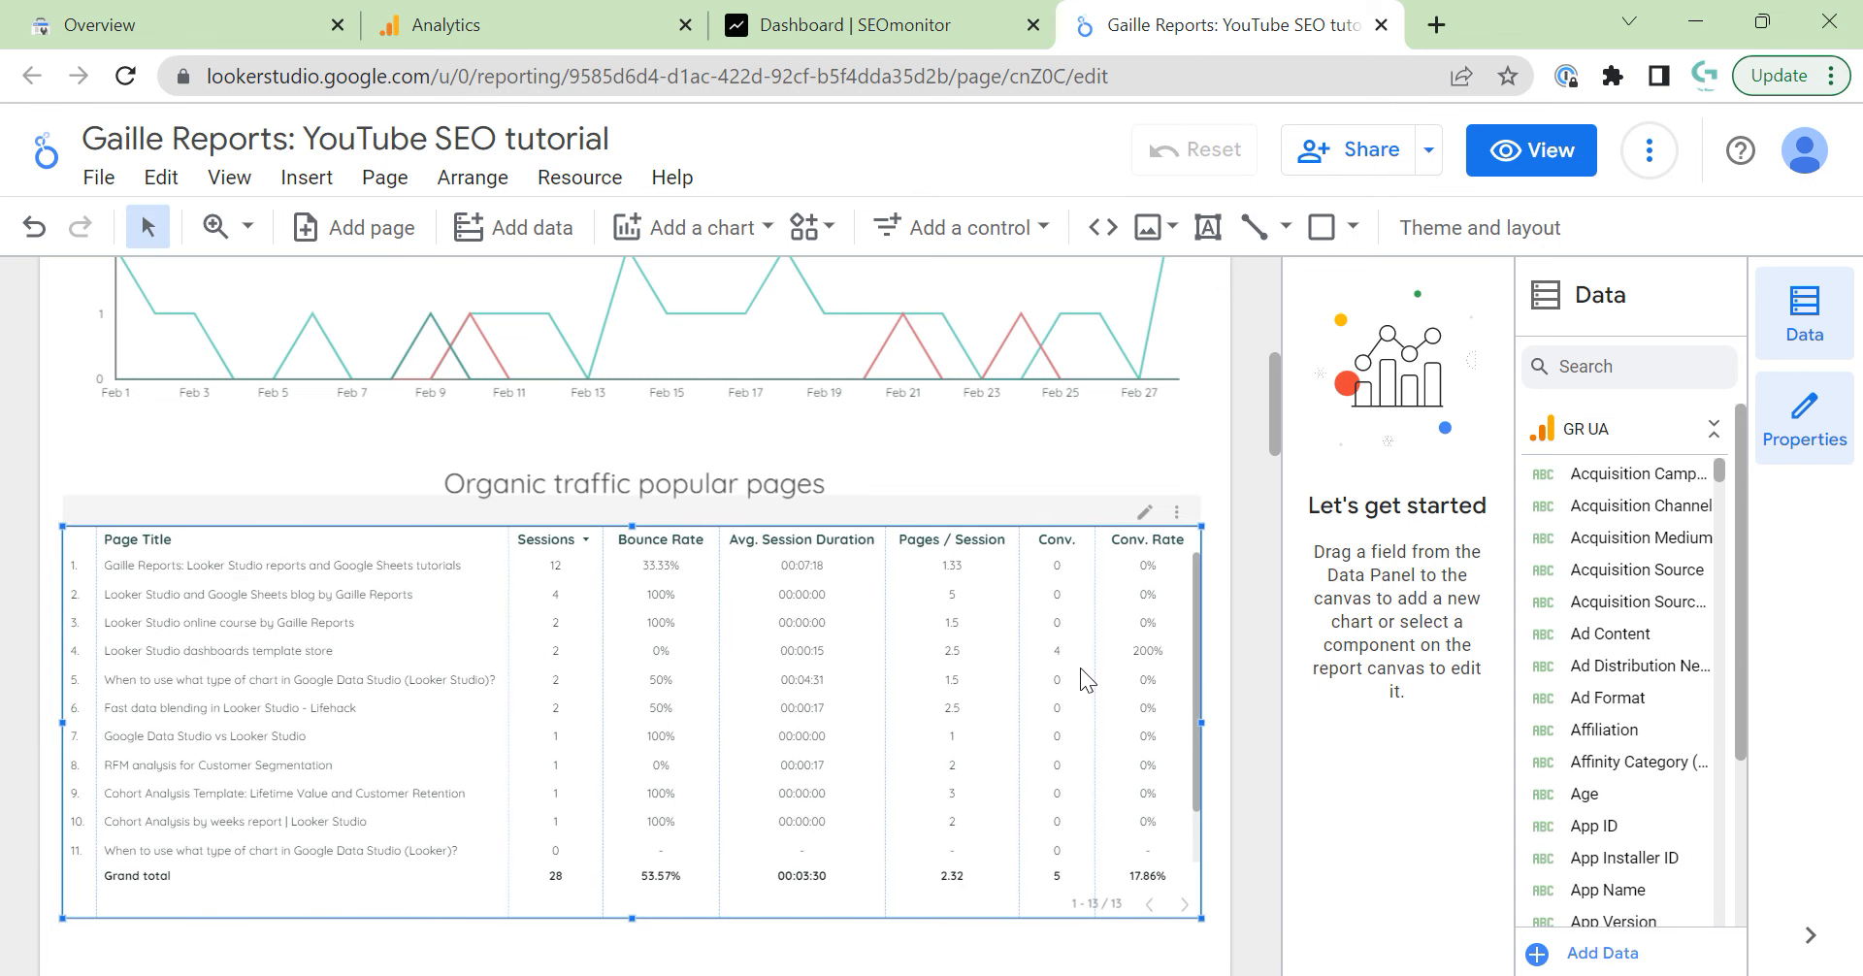
key("ctrl+d")
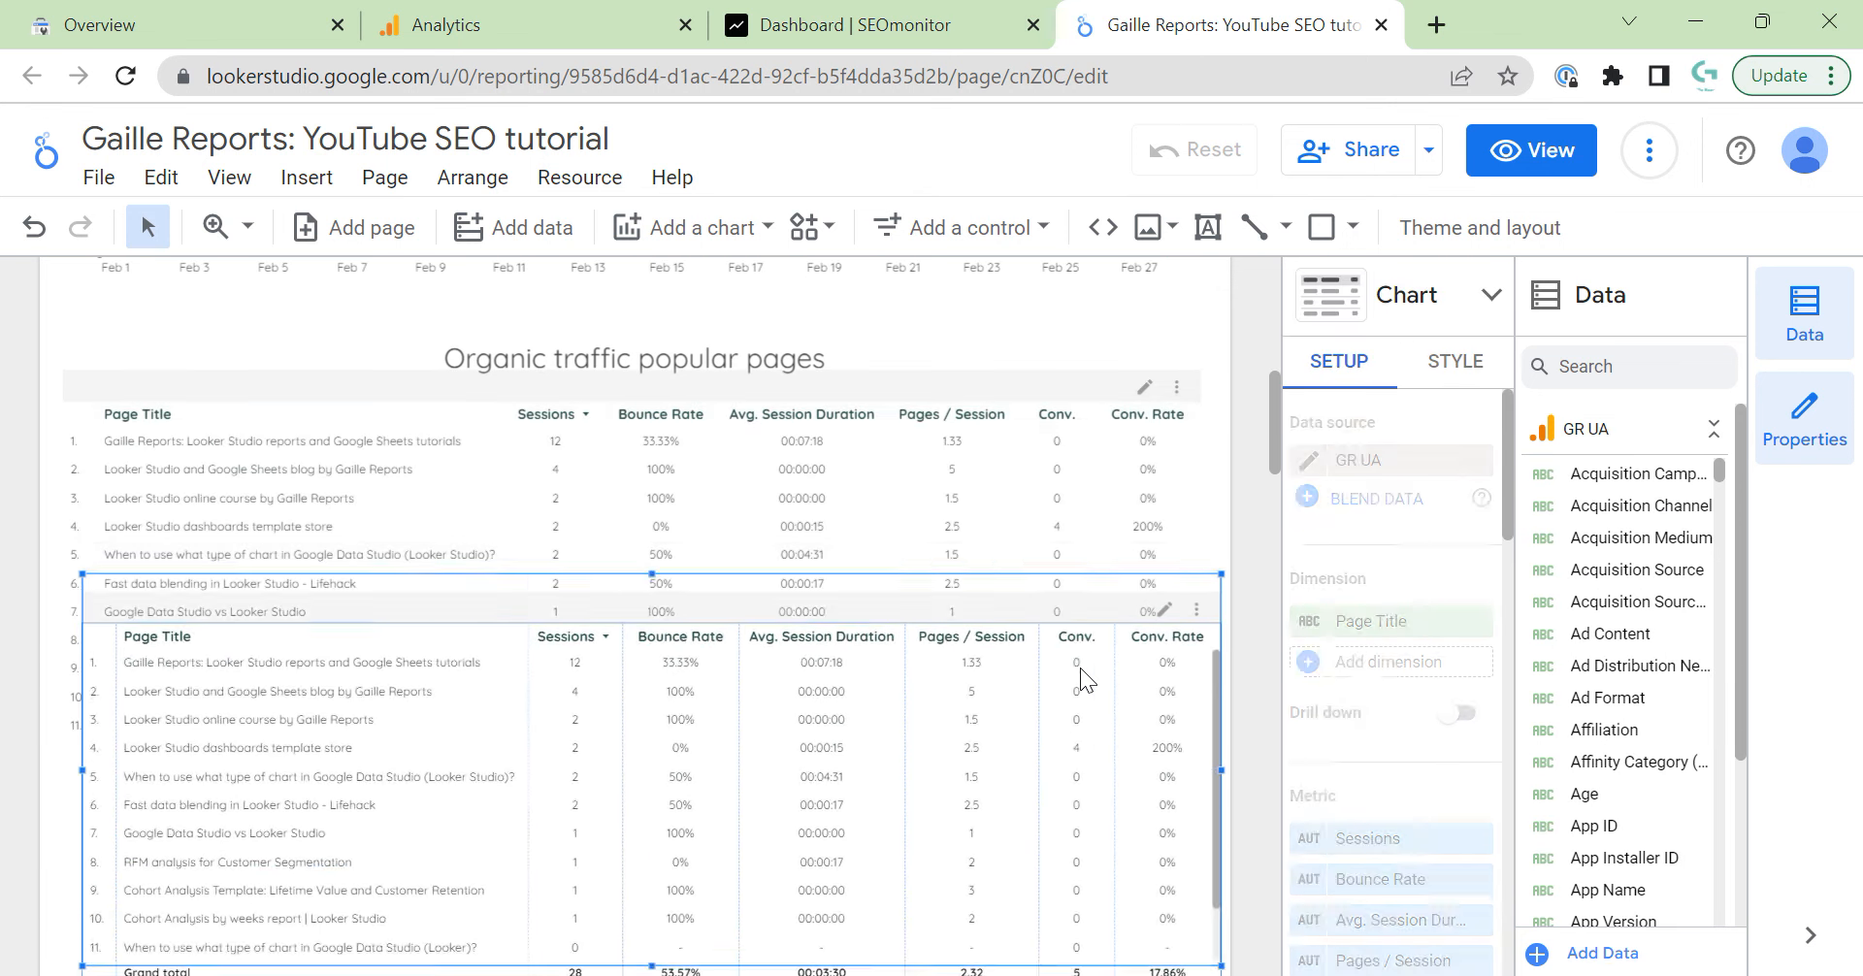
key("Down")
key("Down")
key("Down")
key("Down")
key("Down")
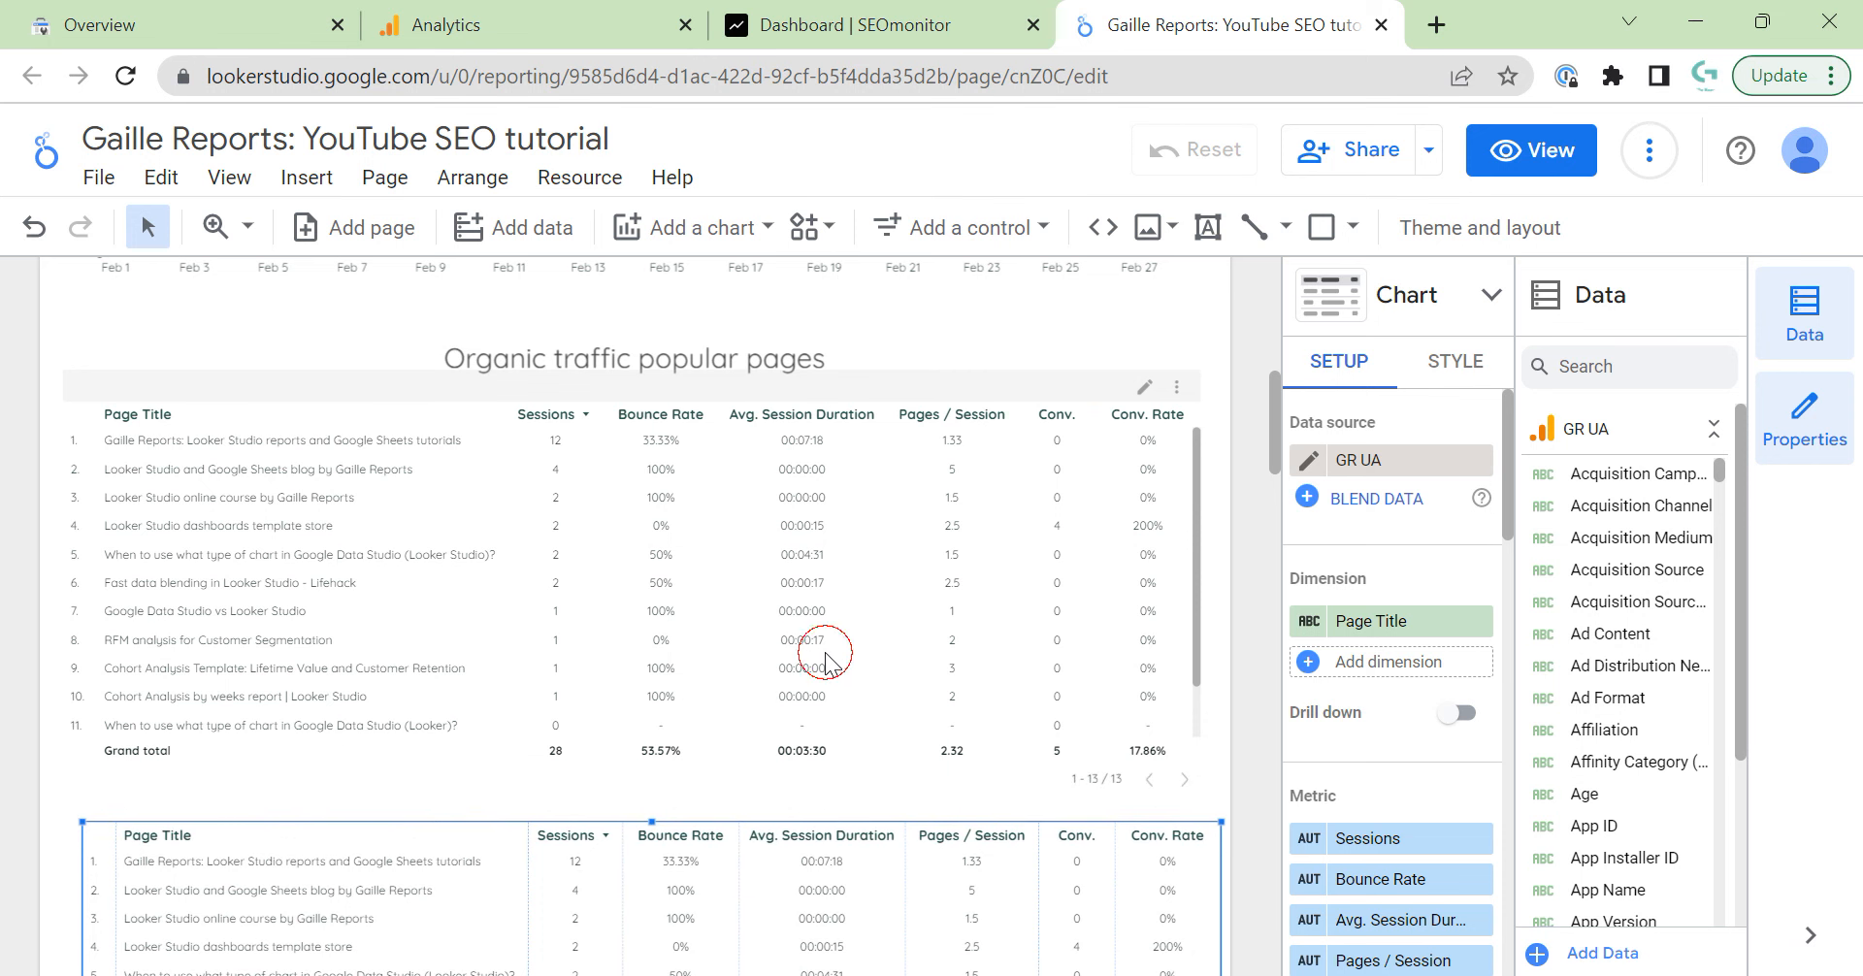
Align the original popular pages table and its copy horizontally along their left edges.
left_click(825, 660, "shift")
right_click(395, 878)
mouse_move(583, 753)
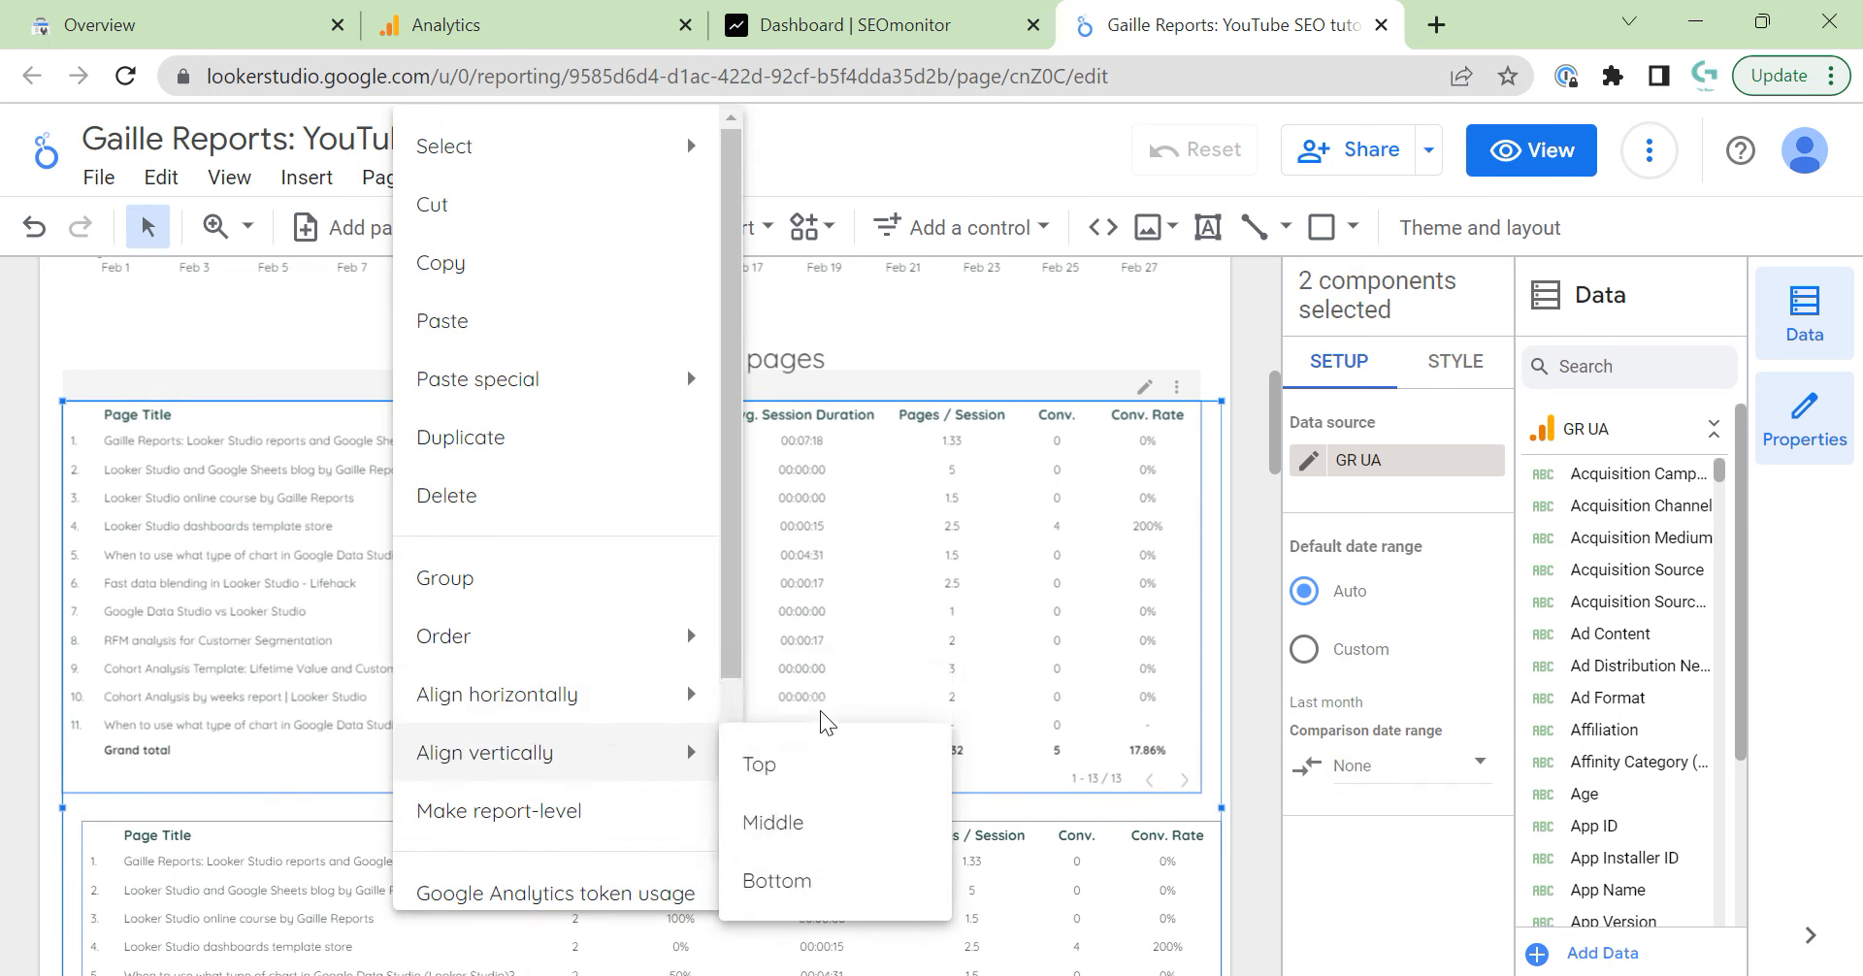
left_click(463, 841)
right_click(457, 846)
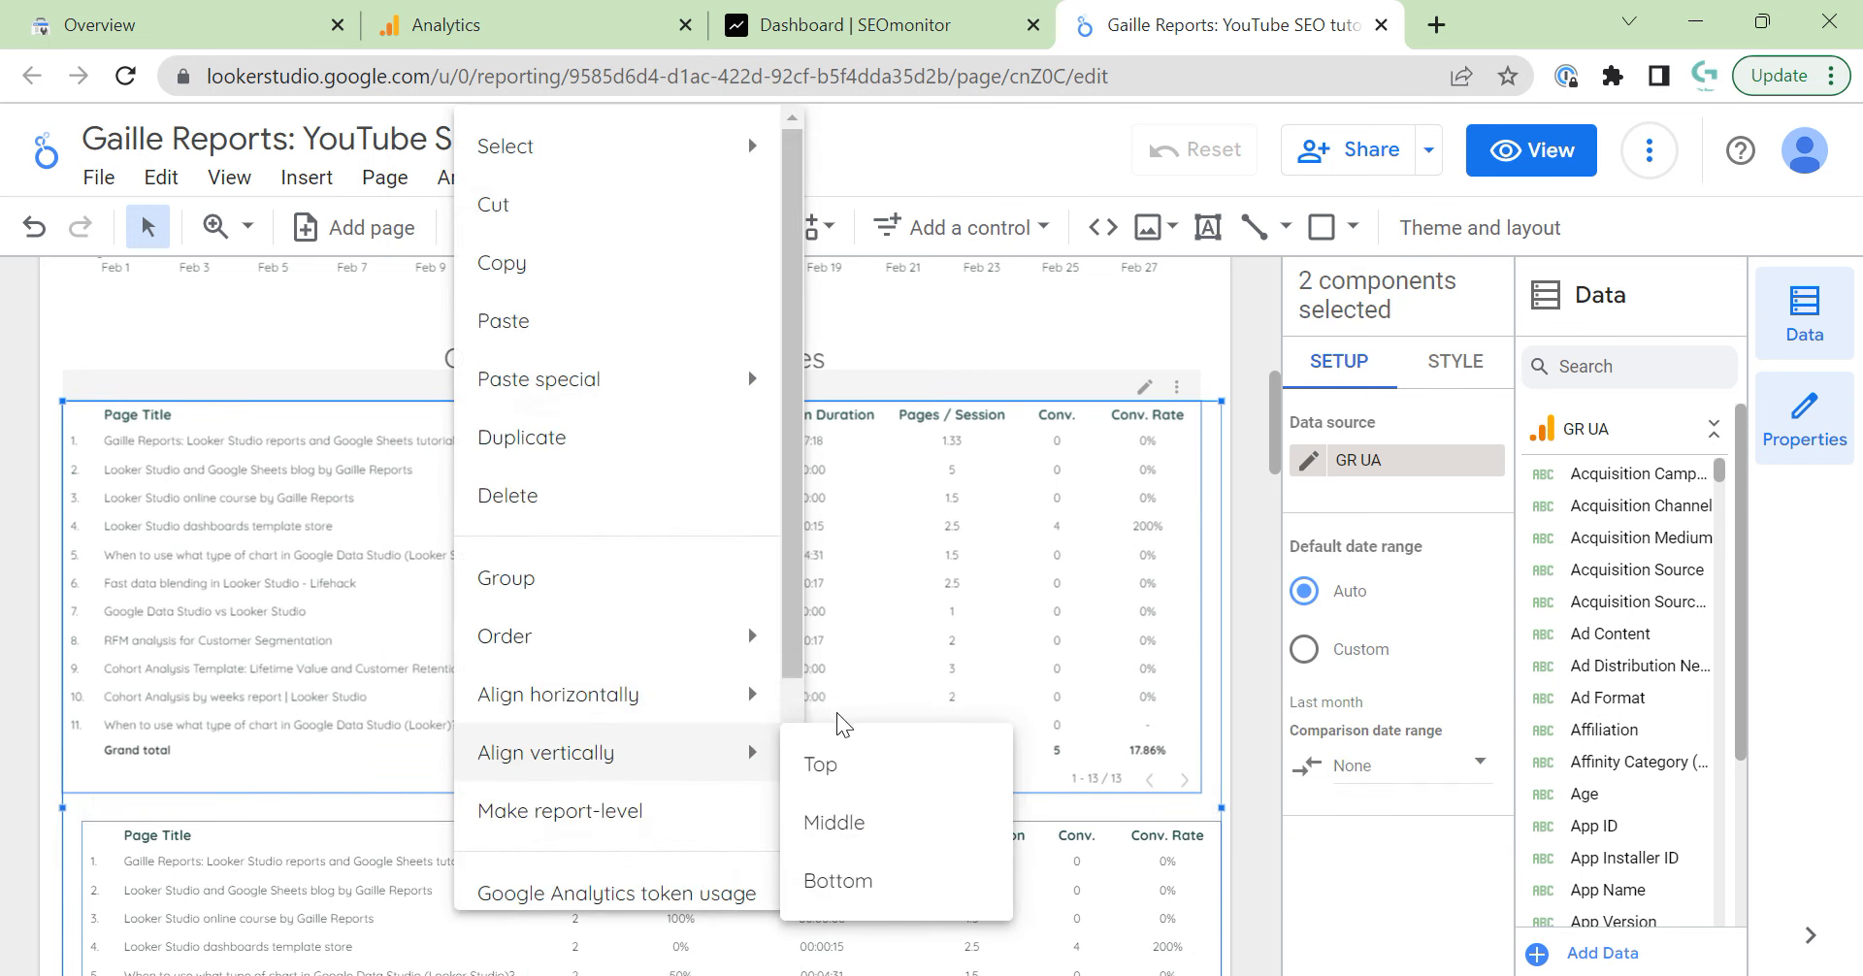
mouse_move(718, 695)
left_click(823, 701)
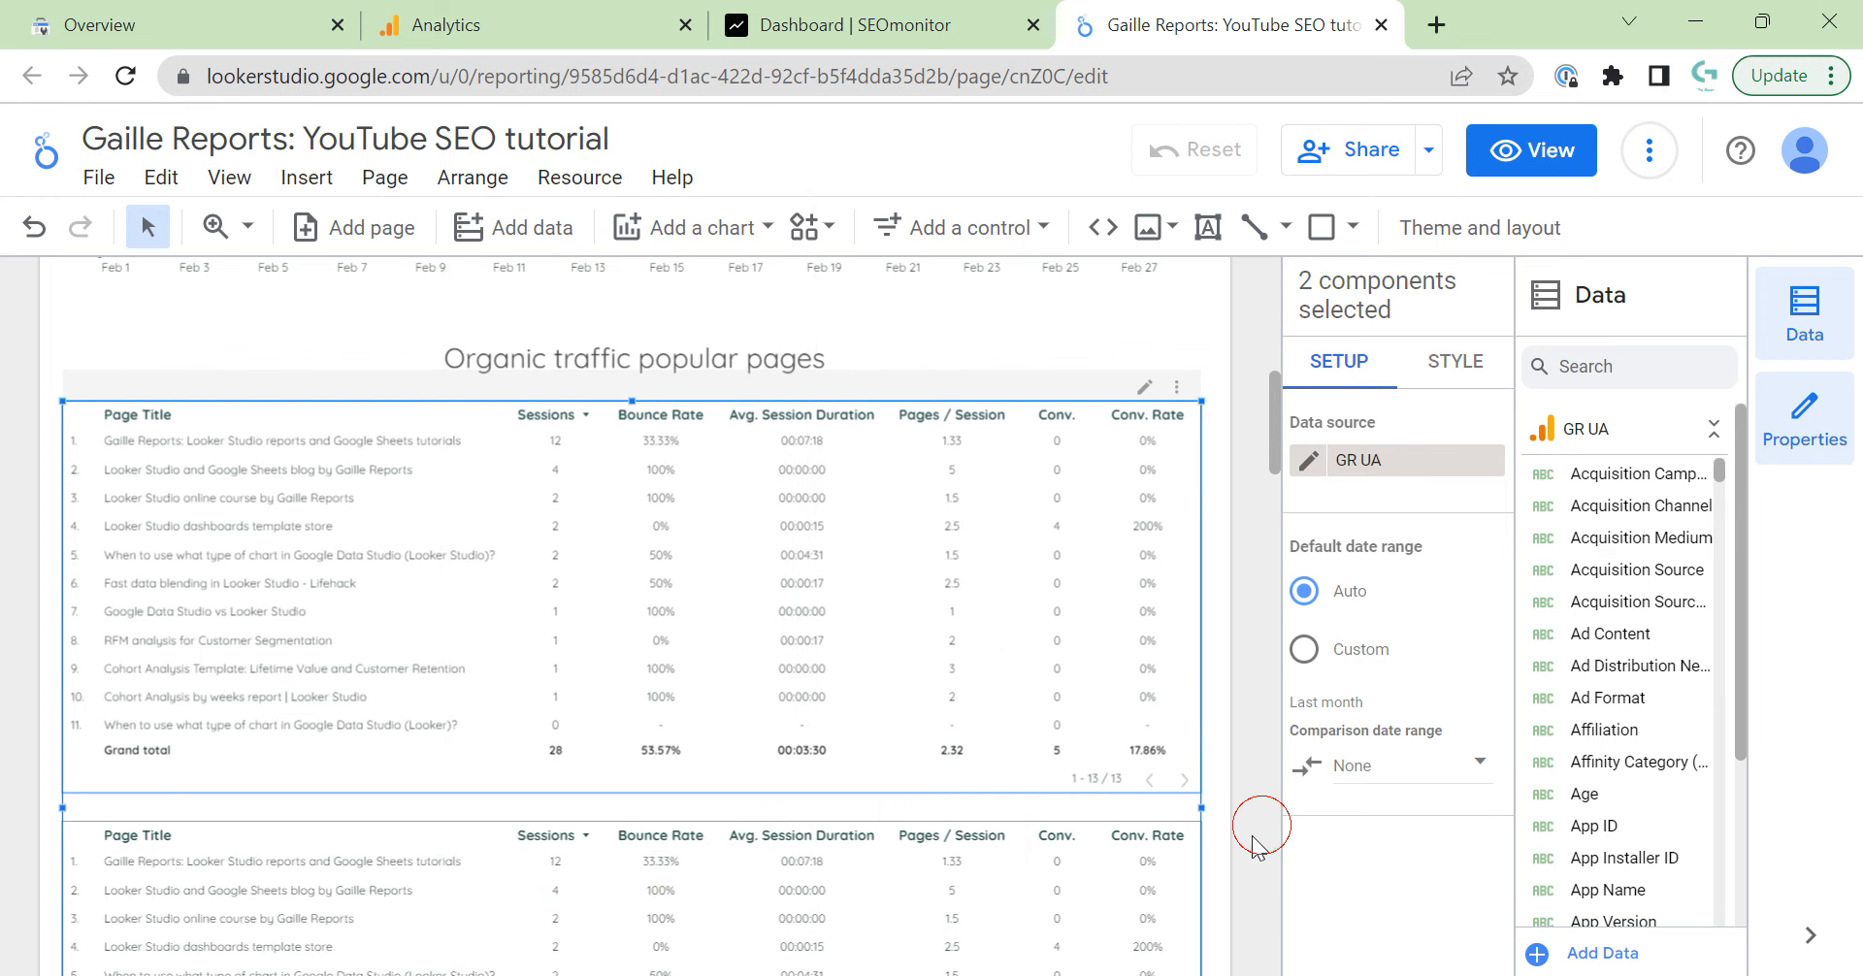
Remove every metric except Sessions from the copied table and convert it to a pivot table with heatmap.
left_click(550, 888)
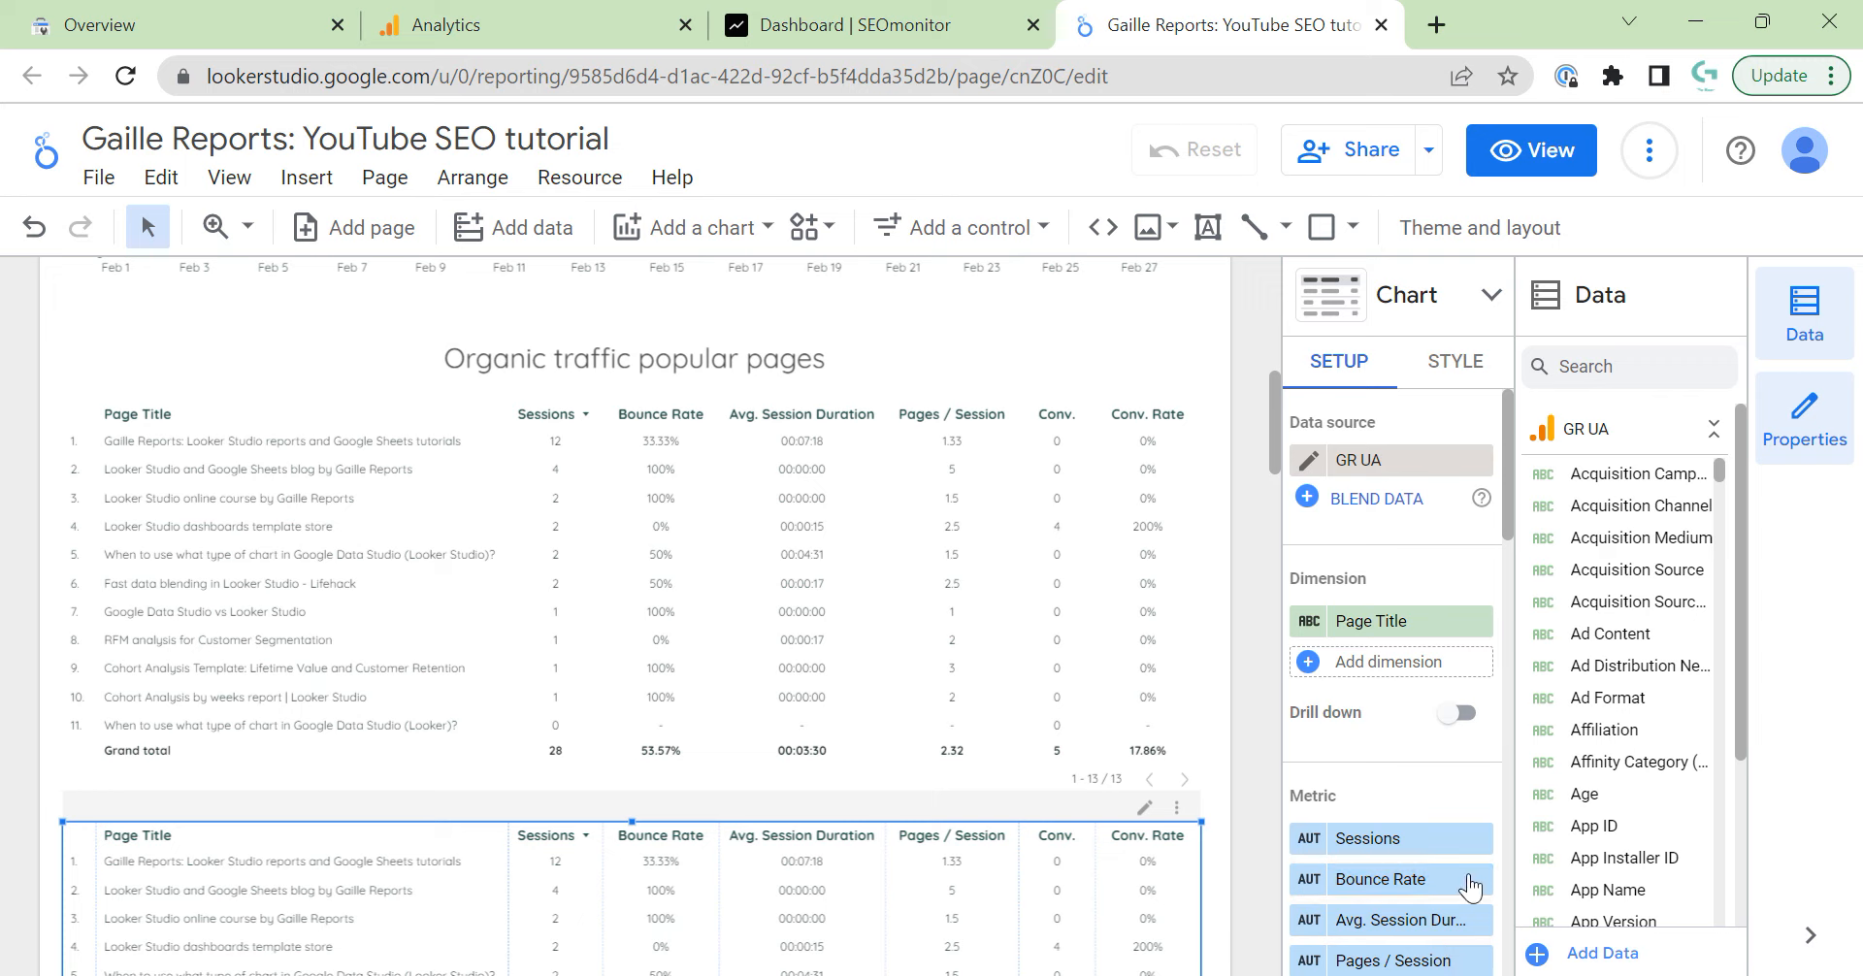
left_click(1478, 879)
left_click(1478, 879)
left_click(1477, 880)
left_click(1478, 879)
left_click(1478, 879)
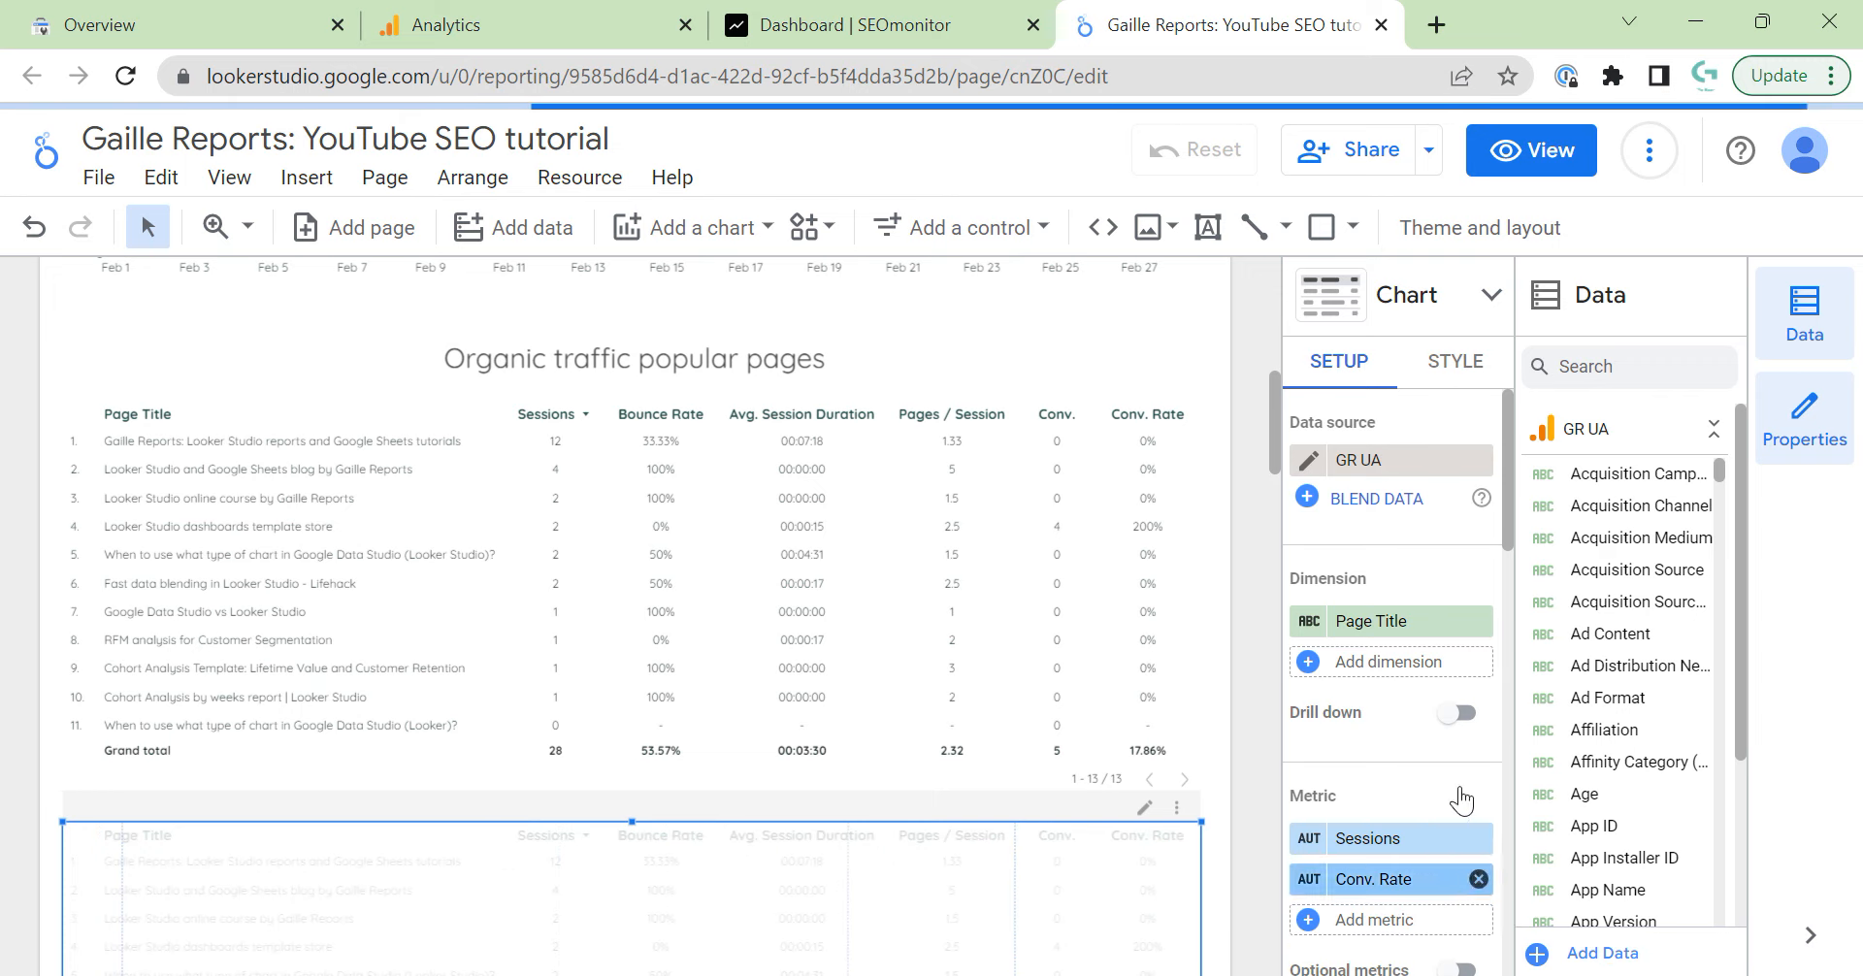
left_click(1492, 312)
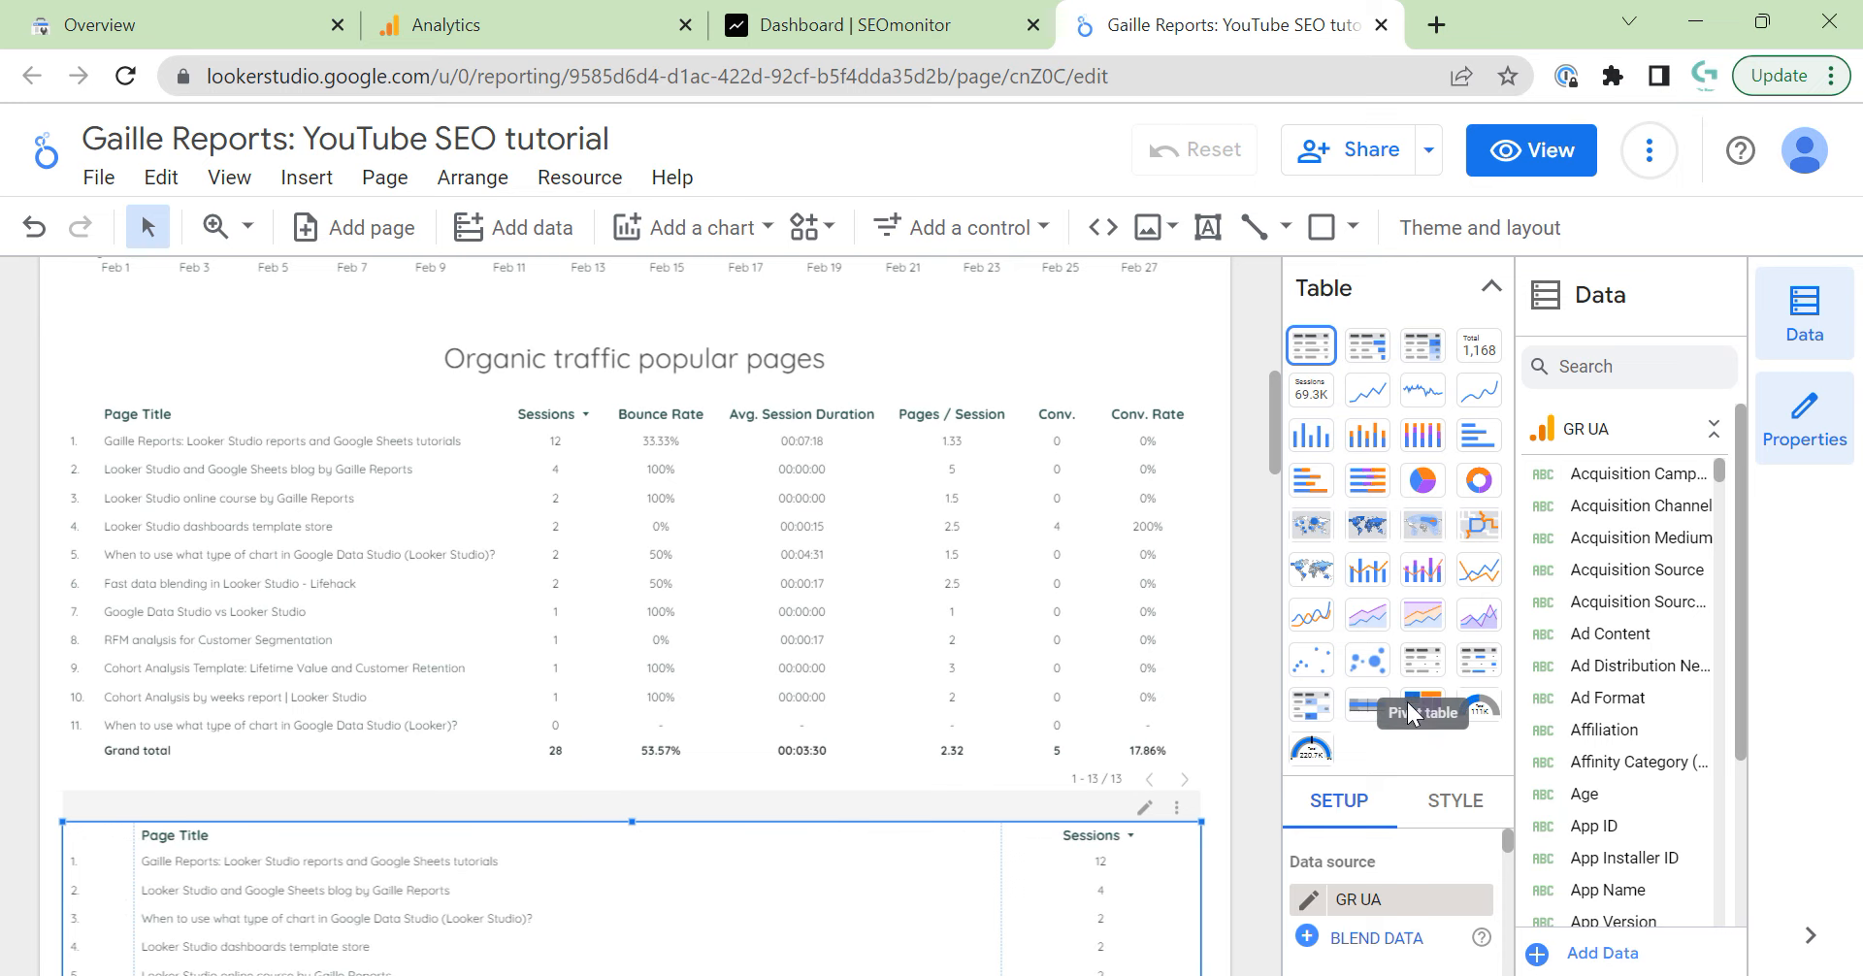
left_click(1317, 710)
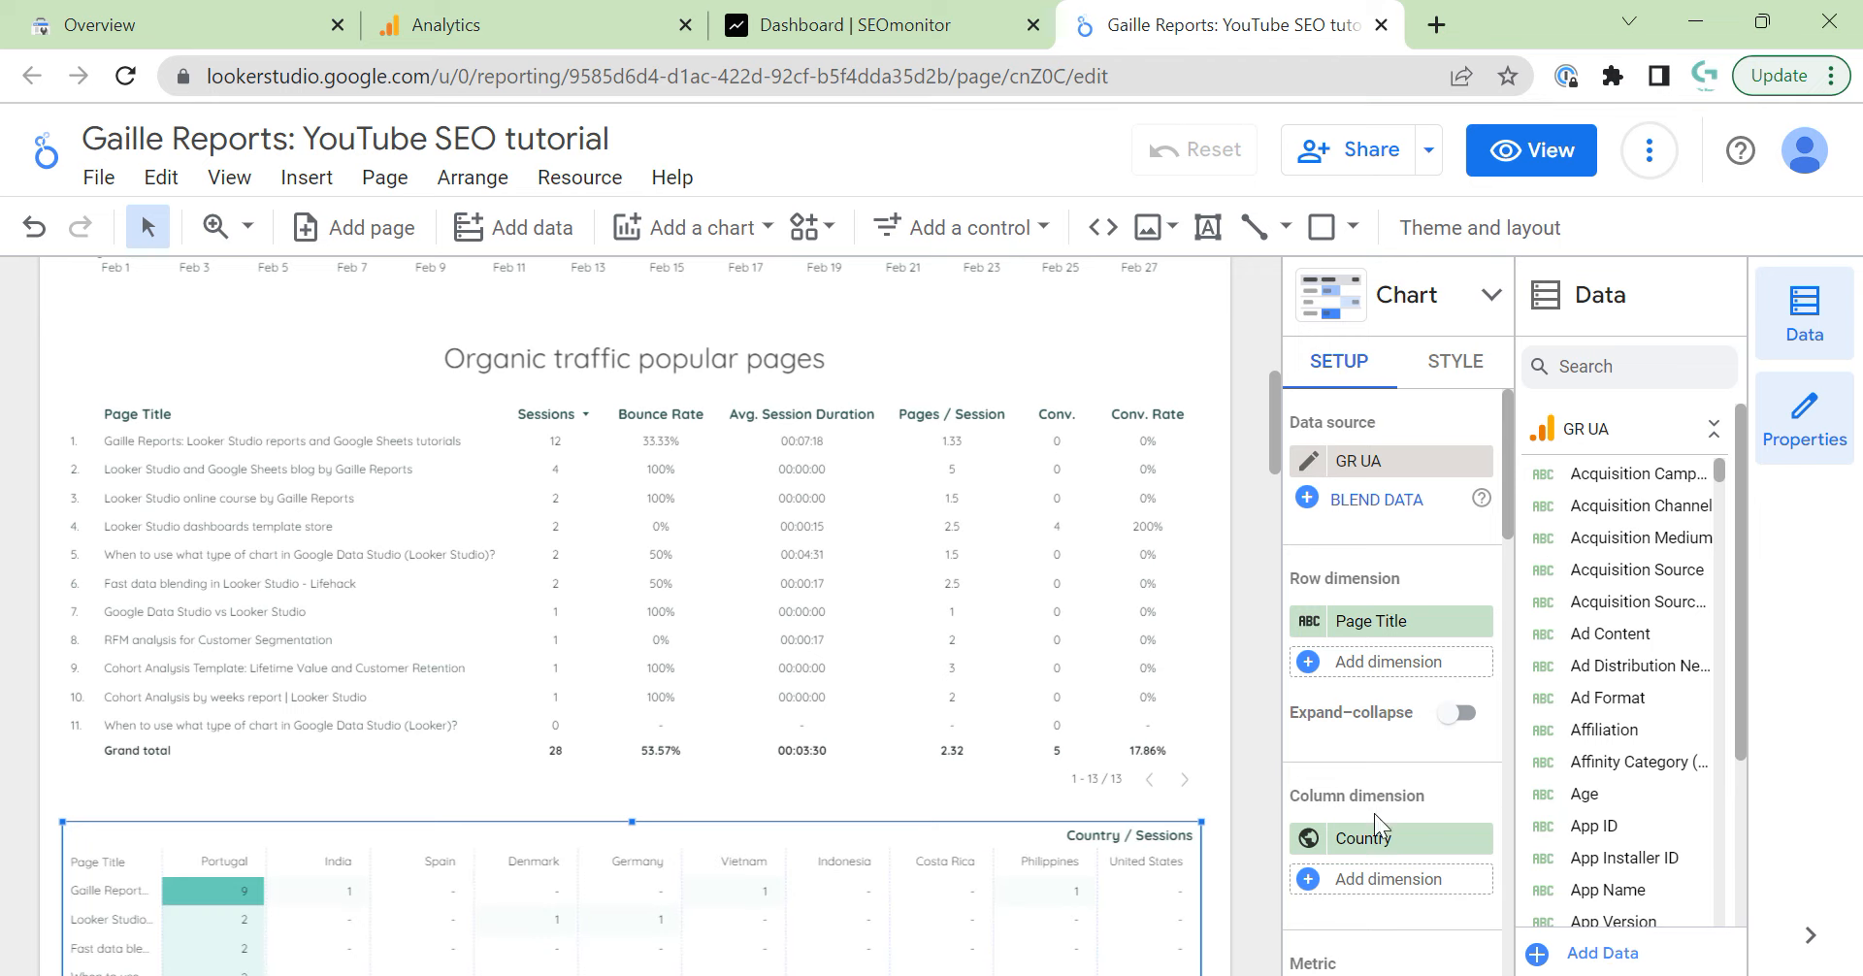
Replace the pivot table's Country column dimension with Device Category.
scroll(1375, 815, "down", 3)
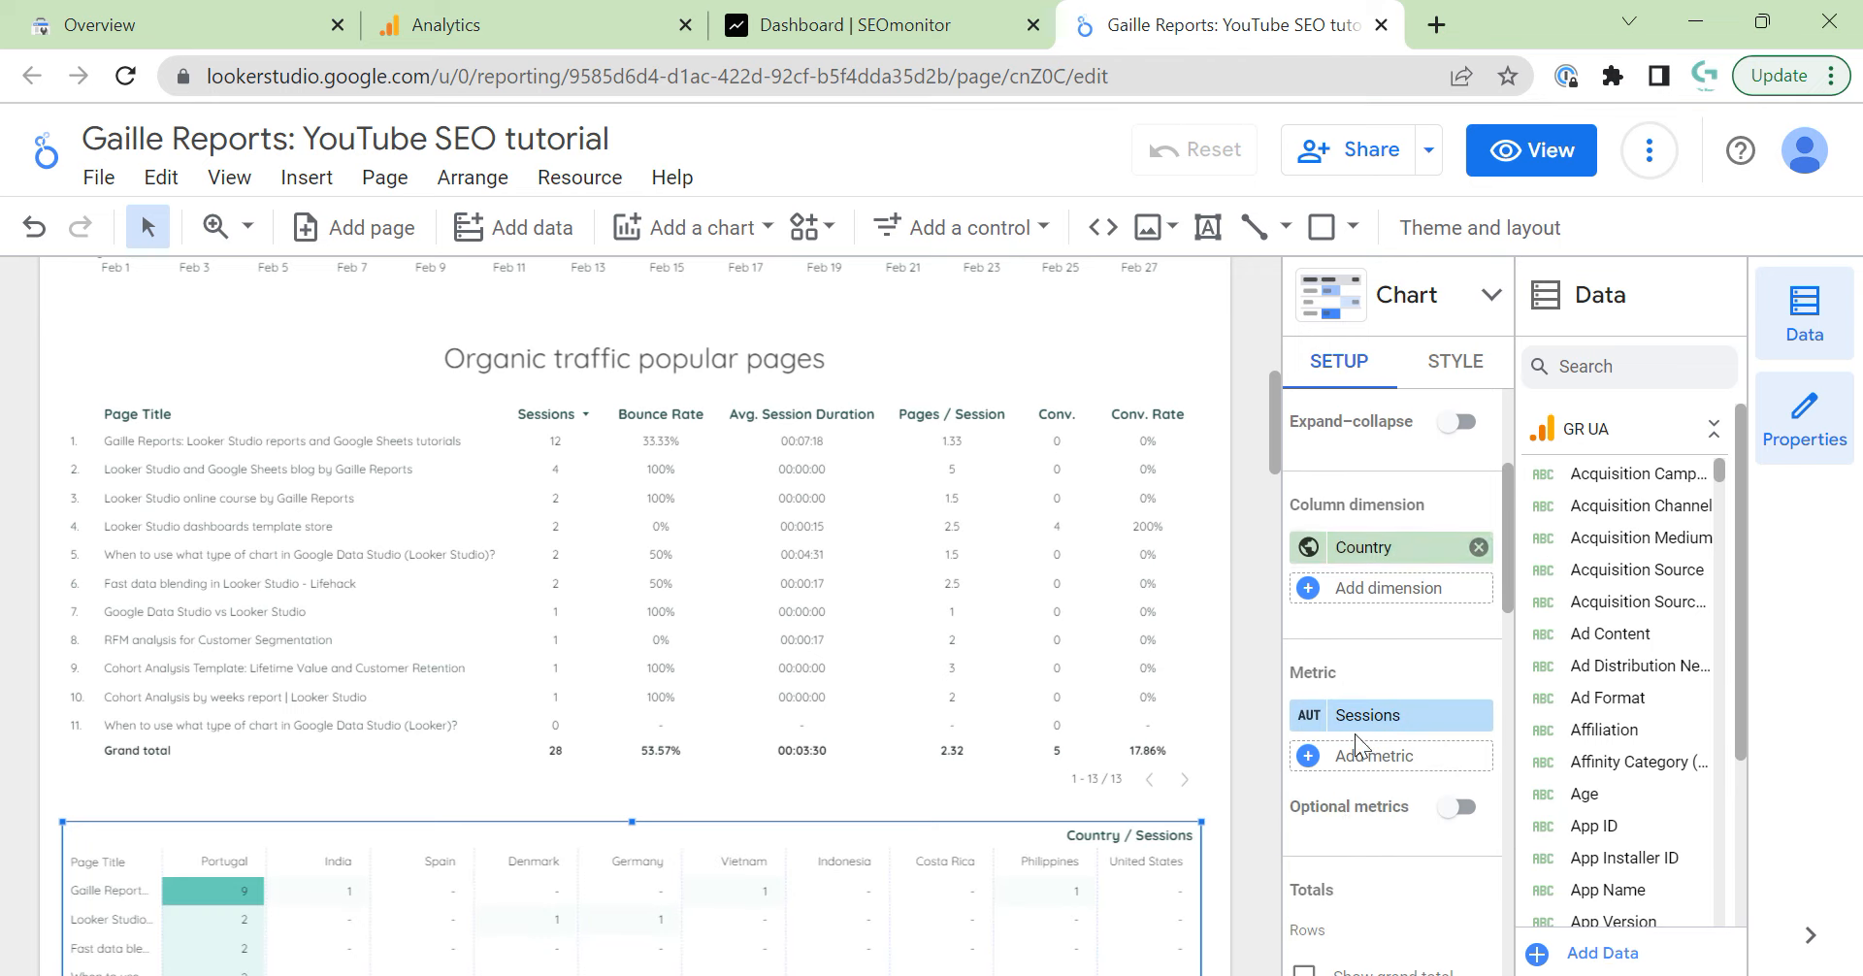
left_click(1368, 548)
type("devi")
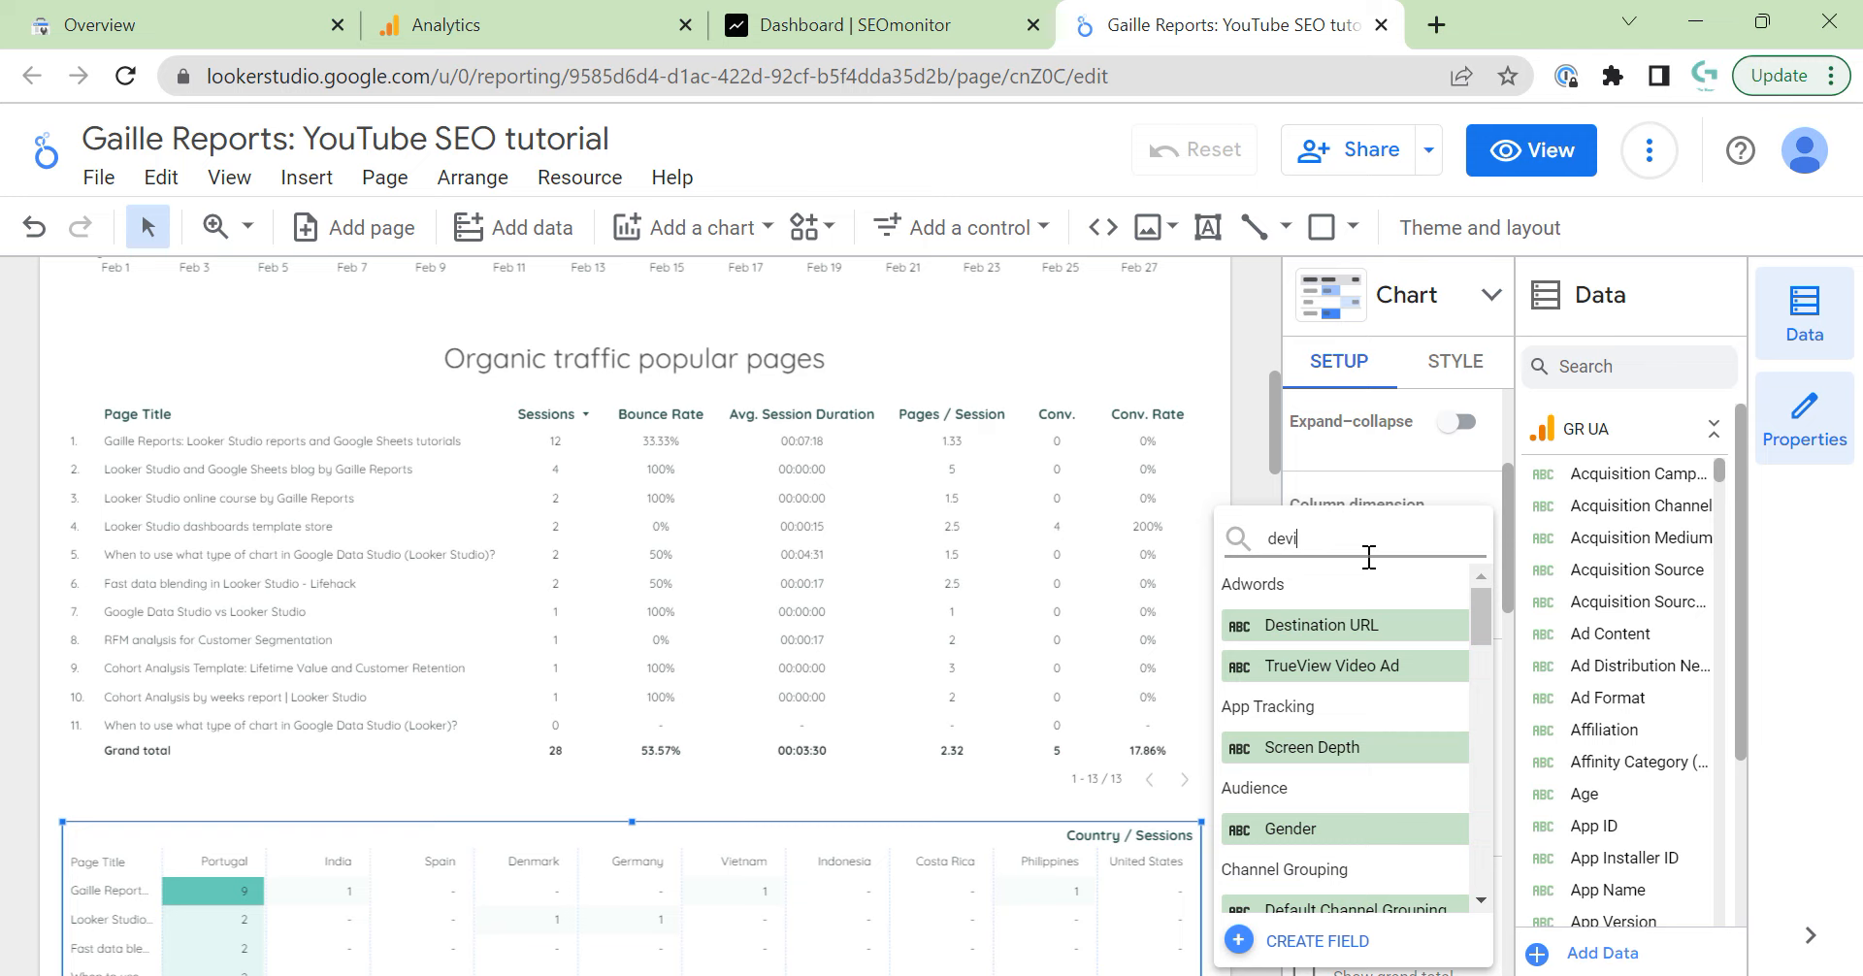
left_click(1370, 629)
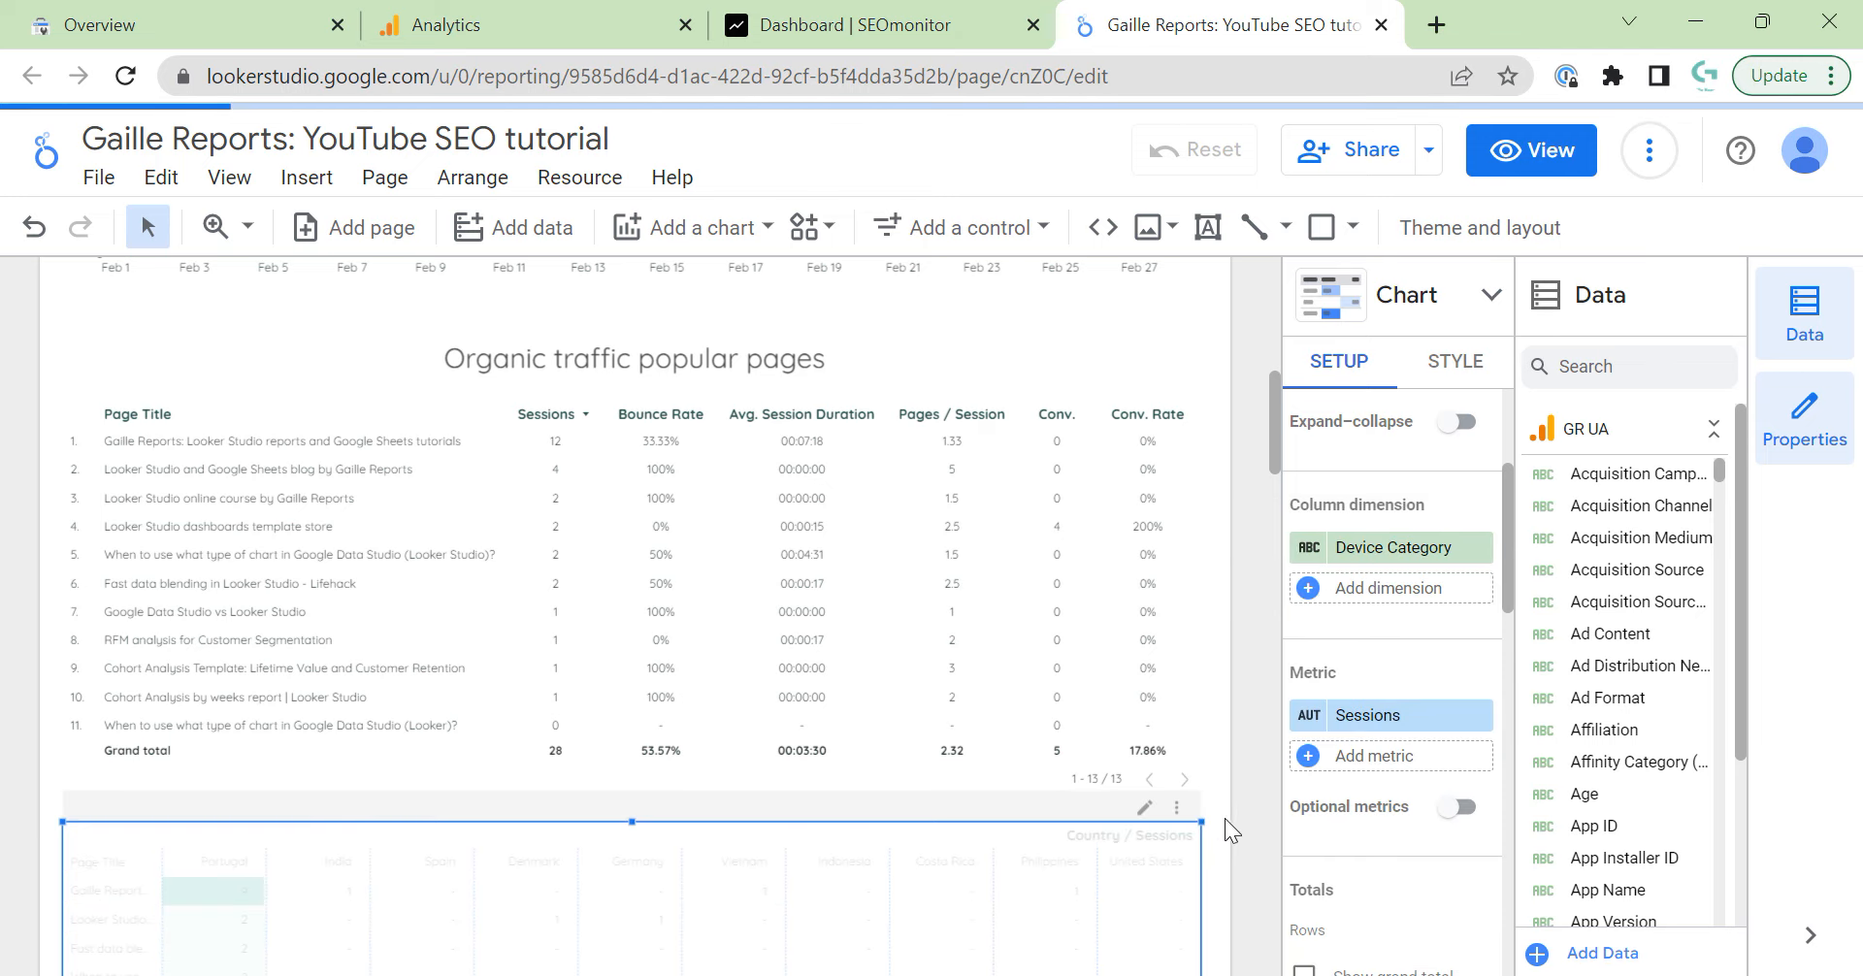
Widen the pivot table's Page Title column and set the column dimension to Month of Year.
scroll(1224, 818, "down", 3)
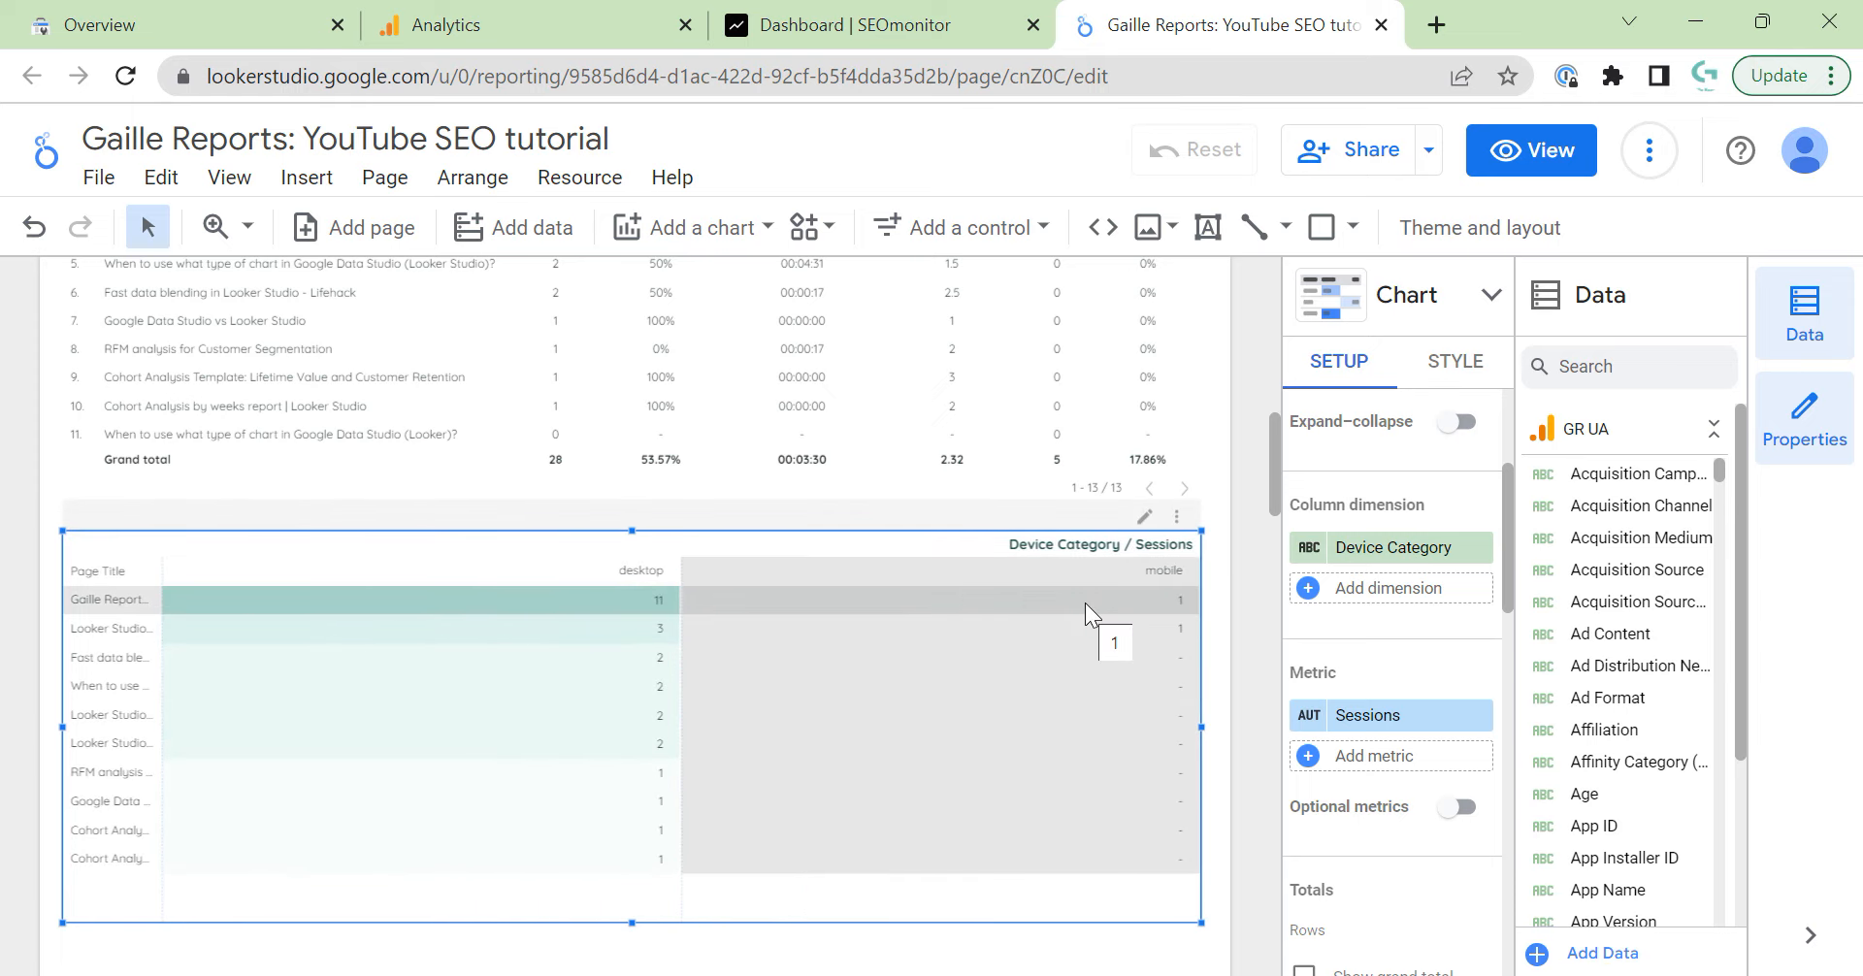
left_click_drag(163, 583, 399, 606)
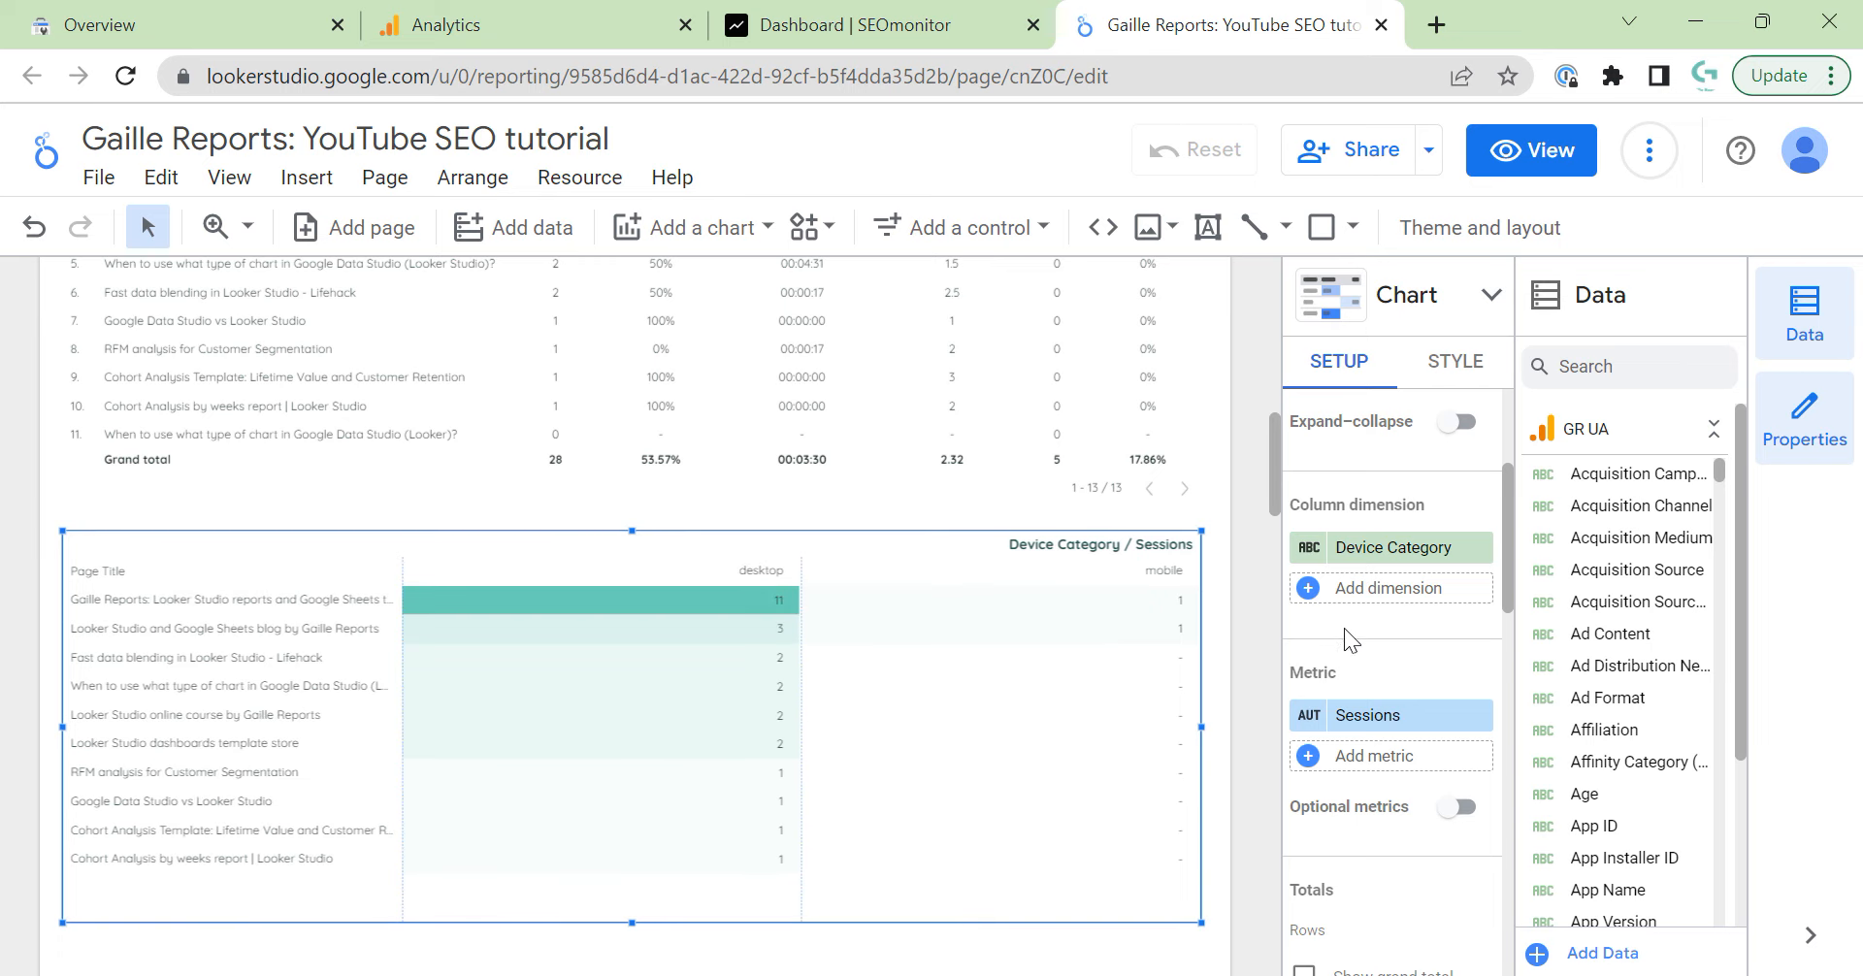
left_click(1422, 548)
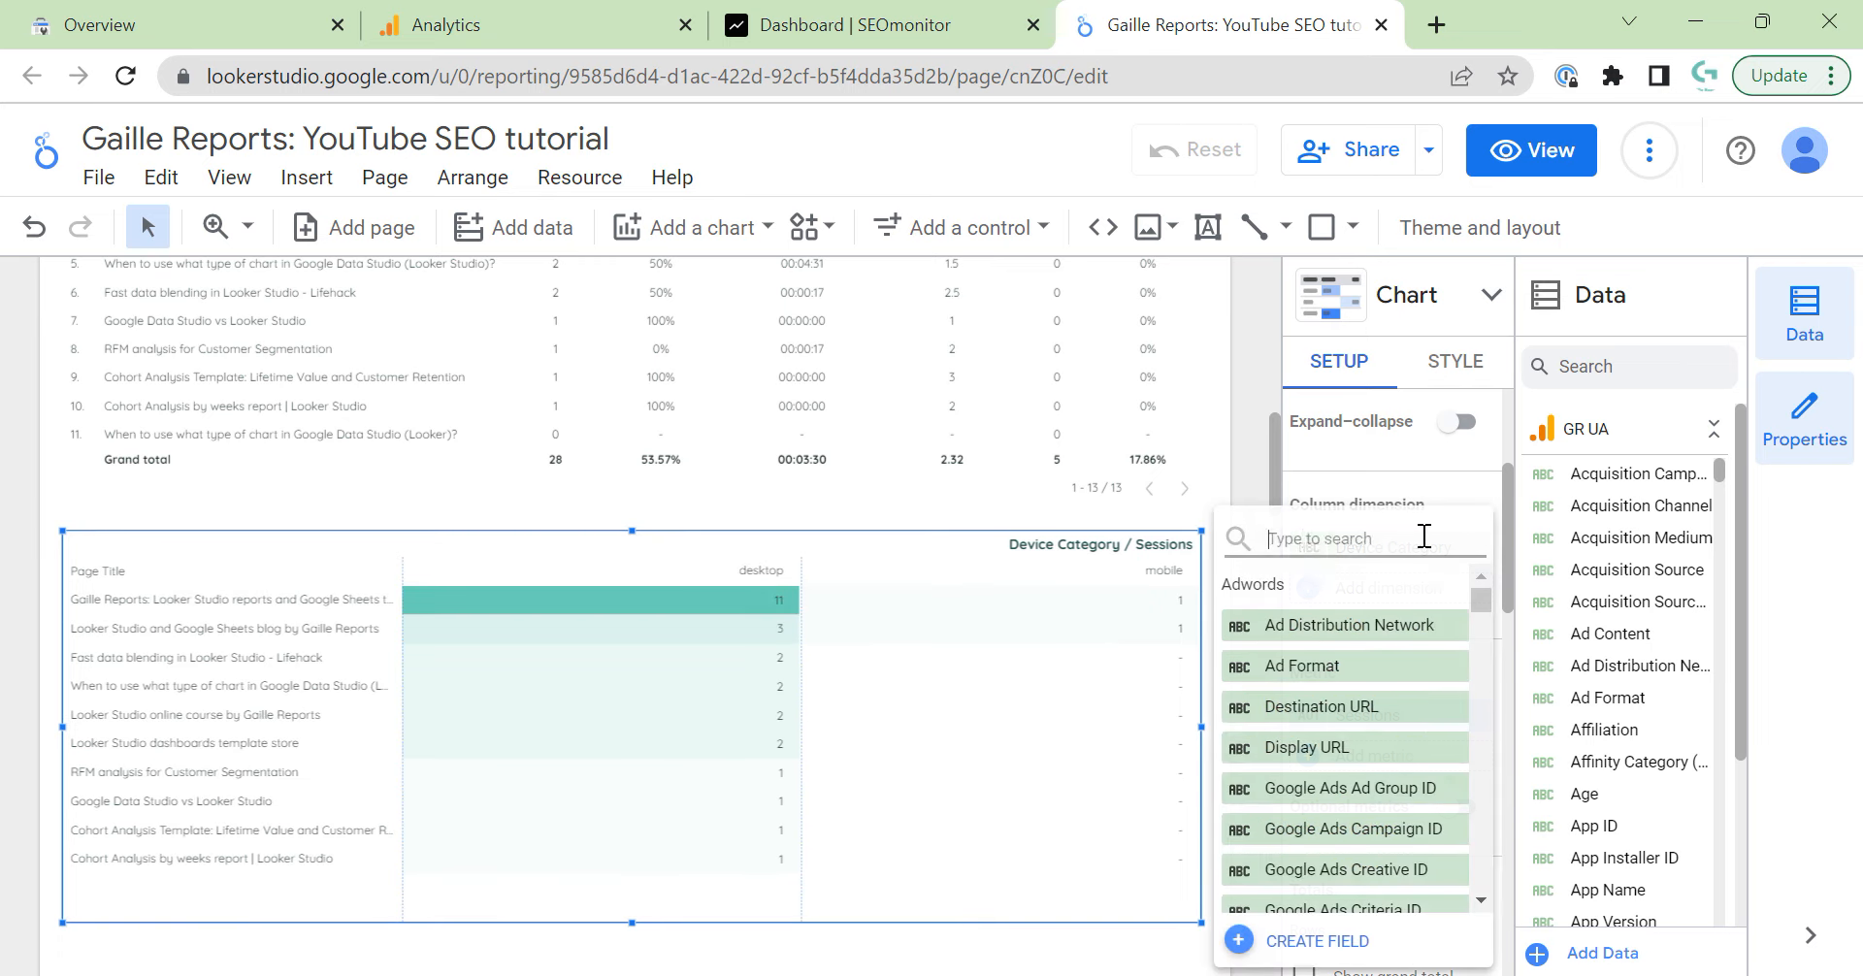
type("dat")
key("BackSpace")
key("BackSpace")
key("BackSpace")
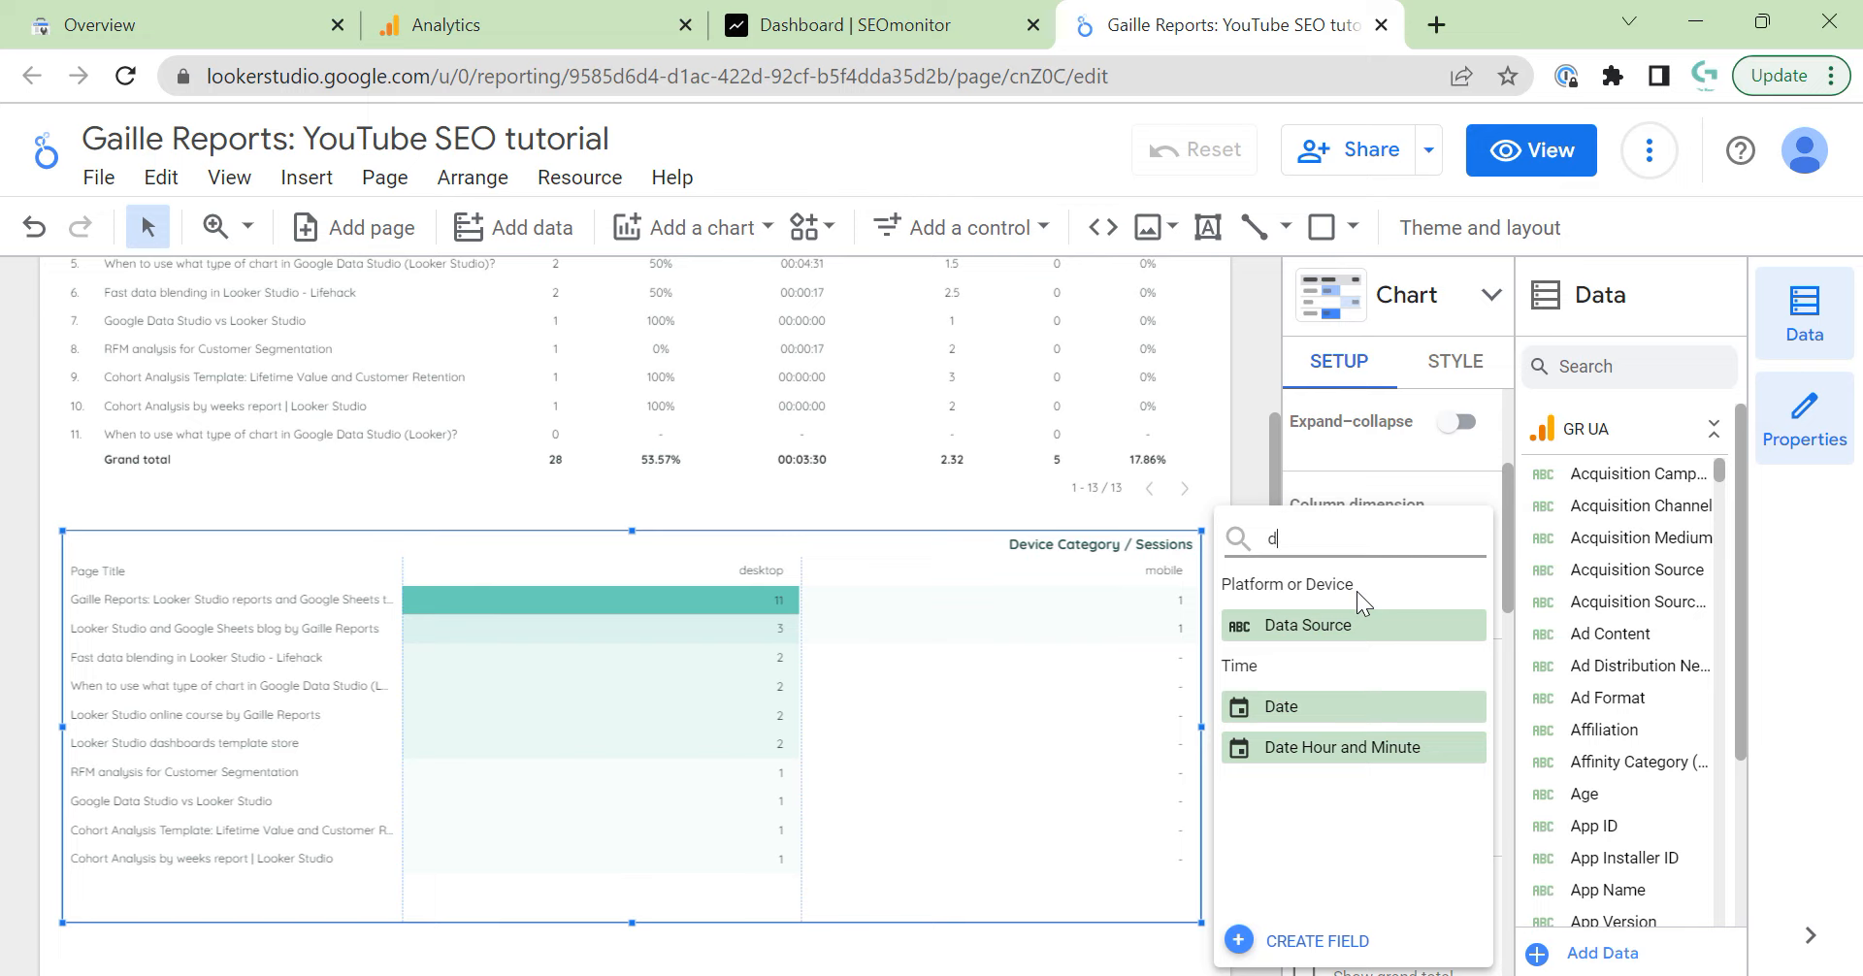
type("mon")
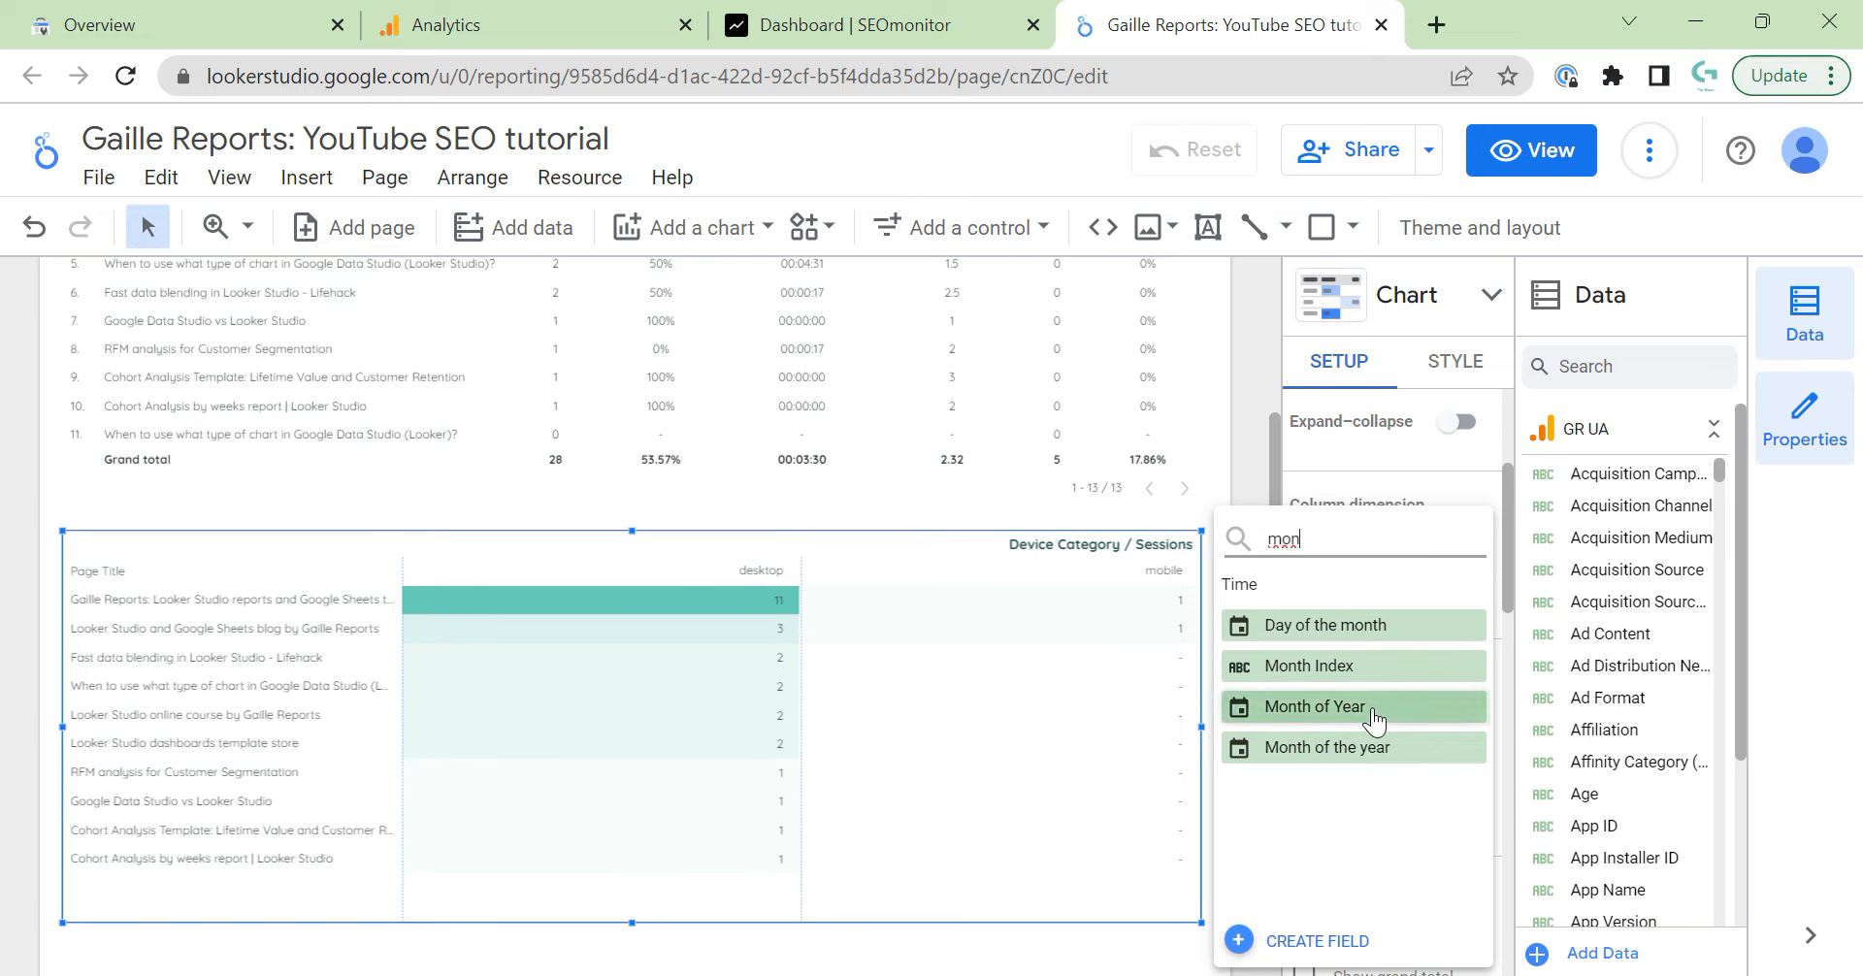
left_click(1298, 706)
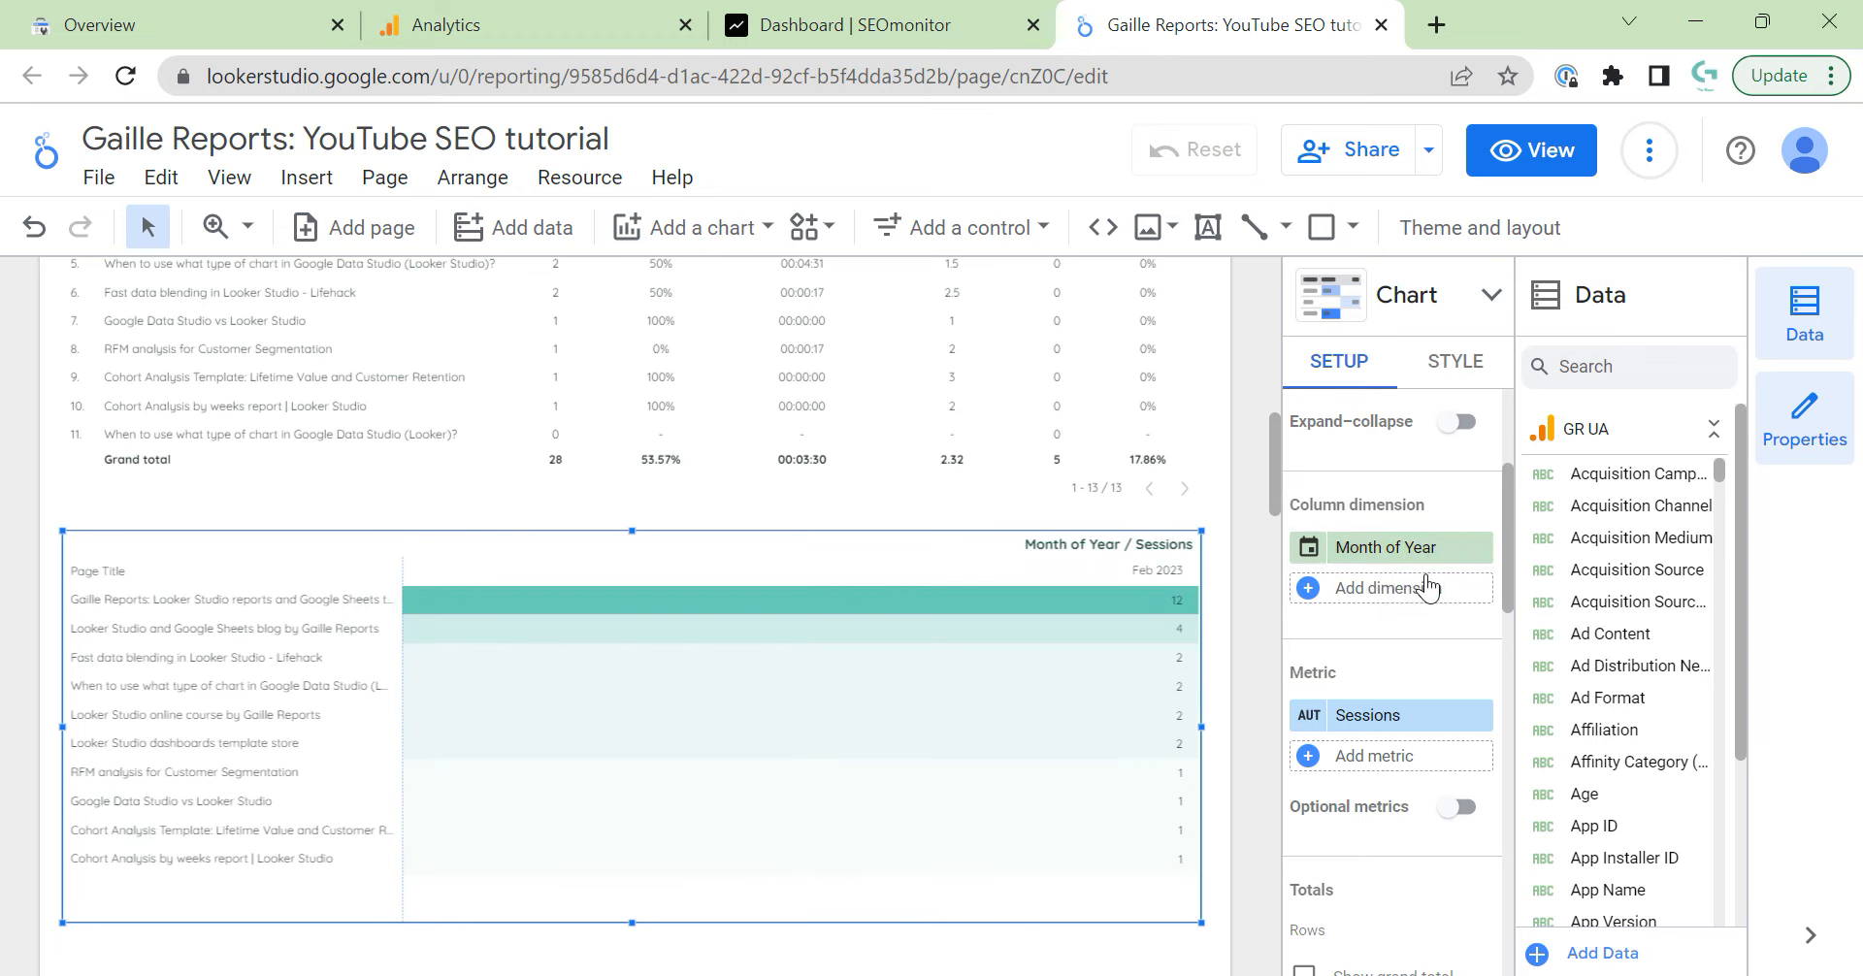
Give the pivot table a custom advanced date range starting today minus 12 months and ending today minus 0 months.
scroll(1376, 755, "down", 6)
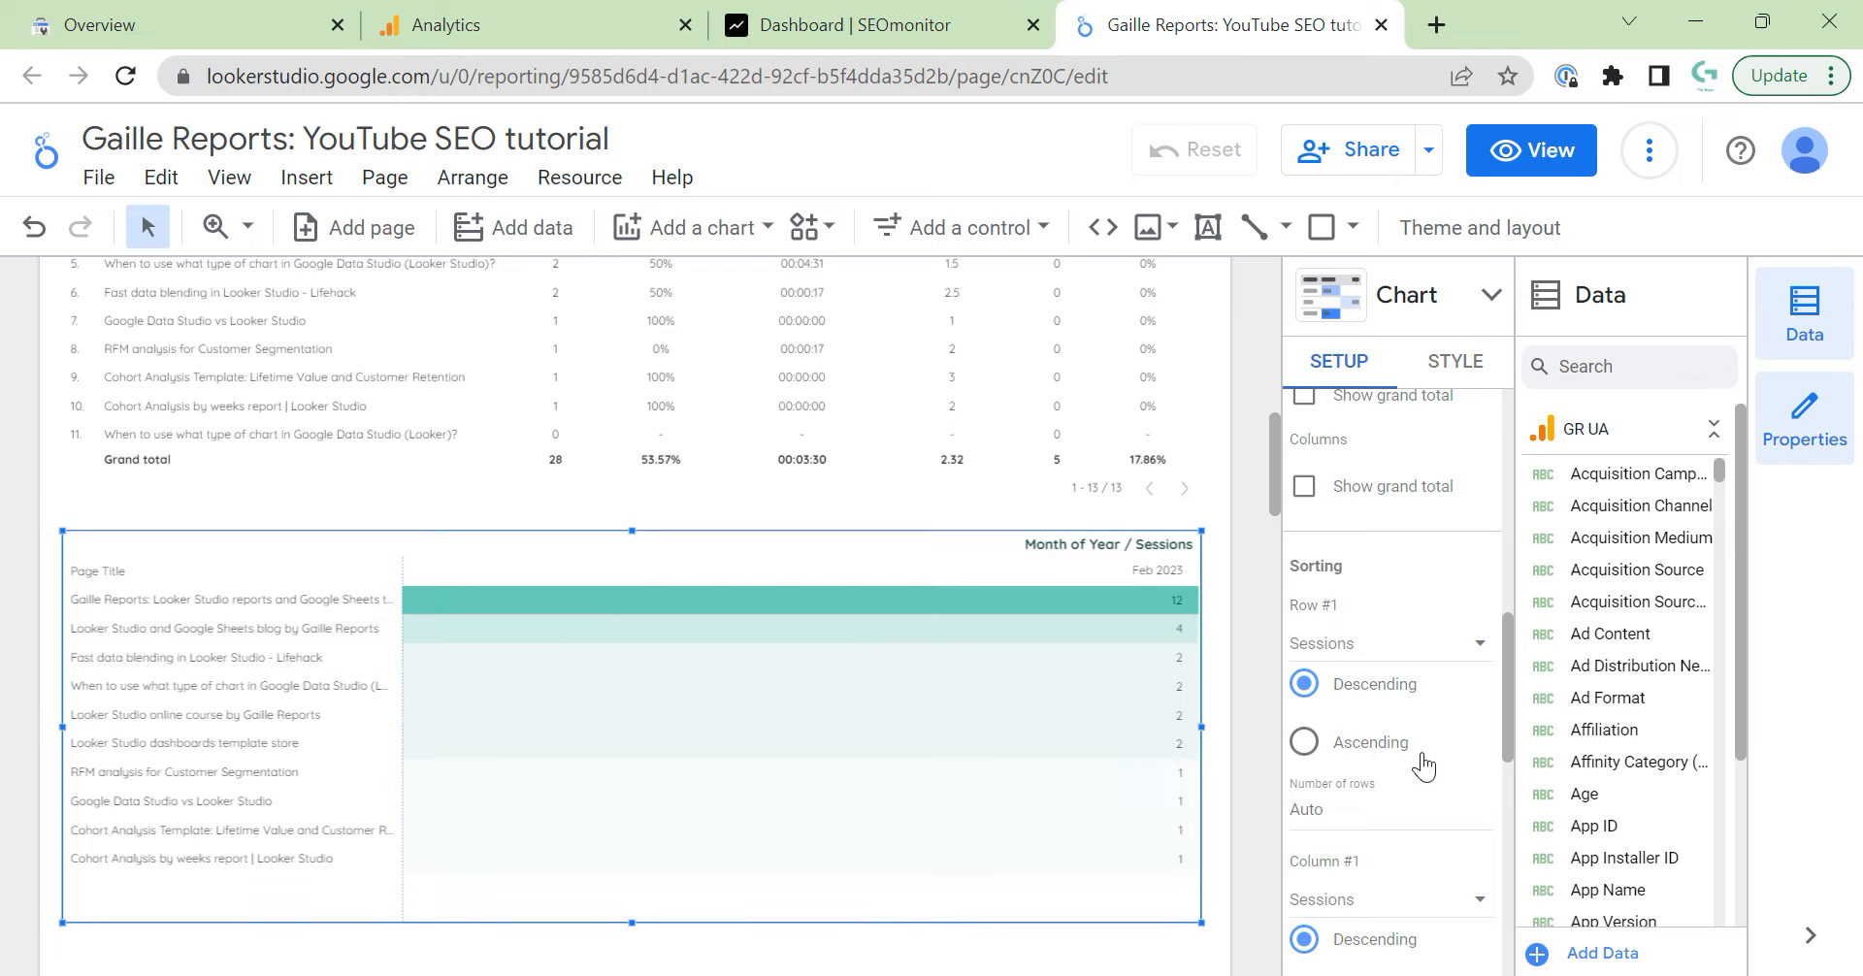
scroll(1420, 752, "down", 5)
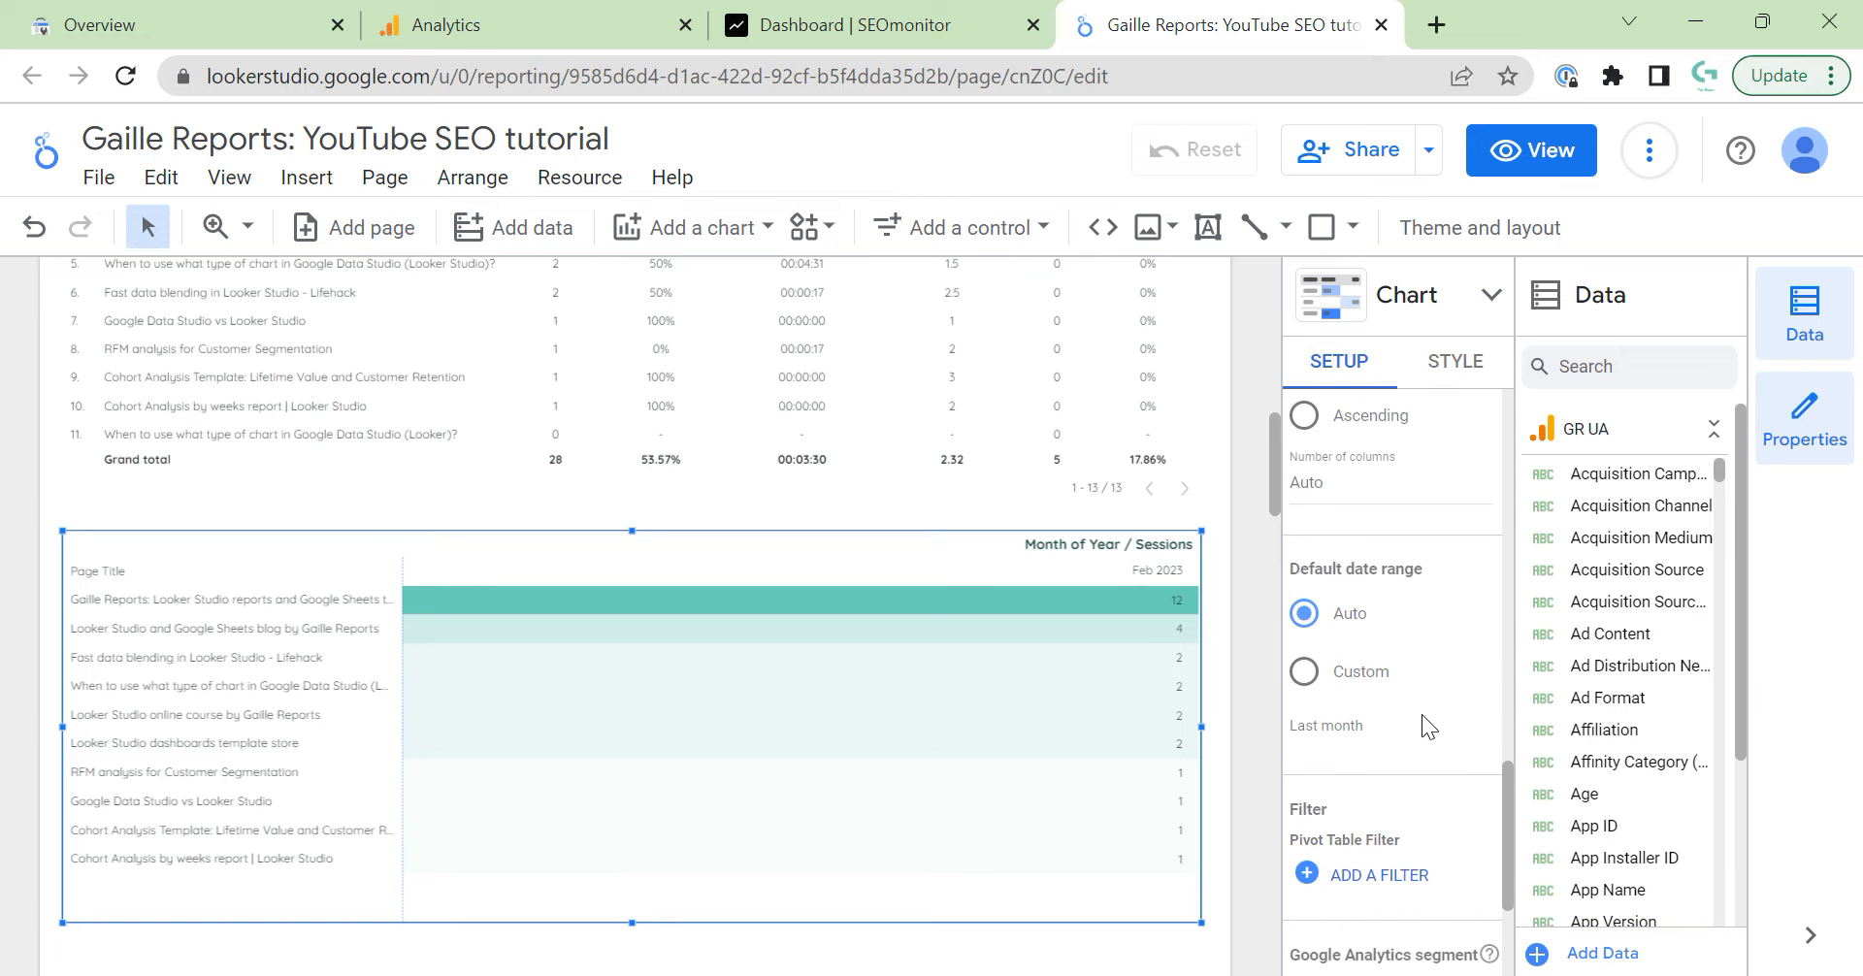
scroll(1416, 694, "down", 3)
scroll(1407, 640, "up", 2)
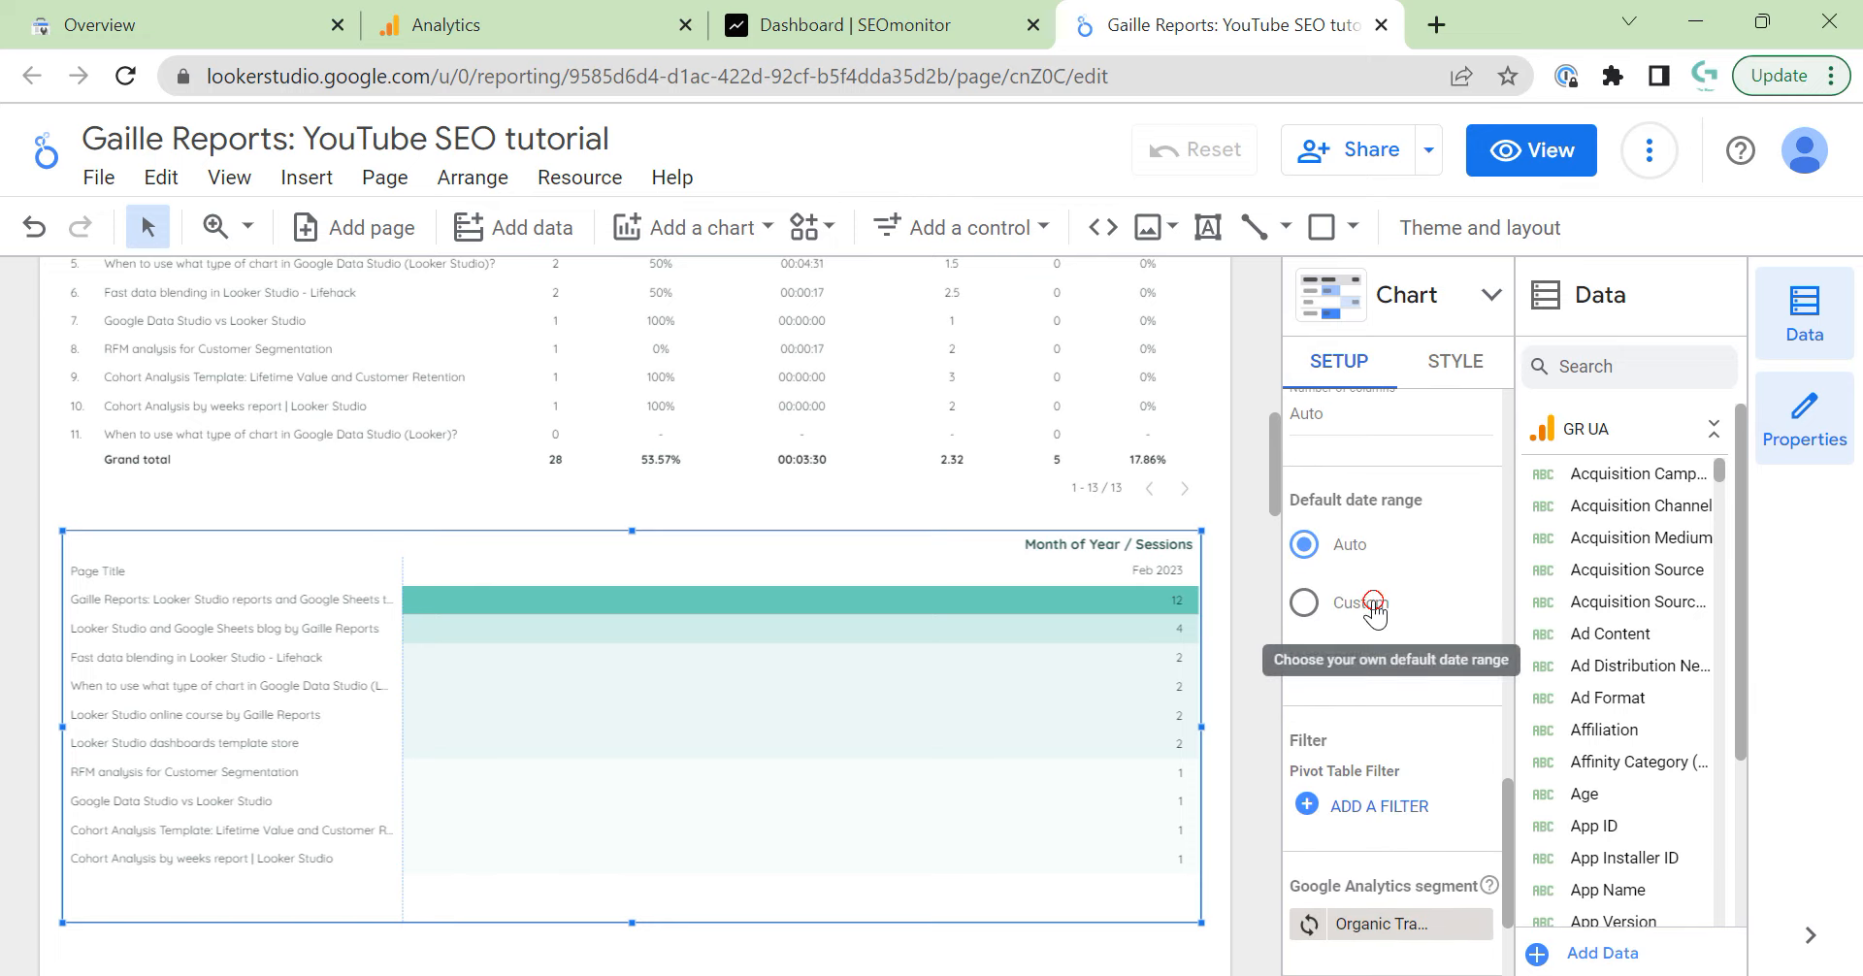
left_click(1361, 605)
left_click(1403, 660)
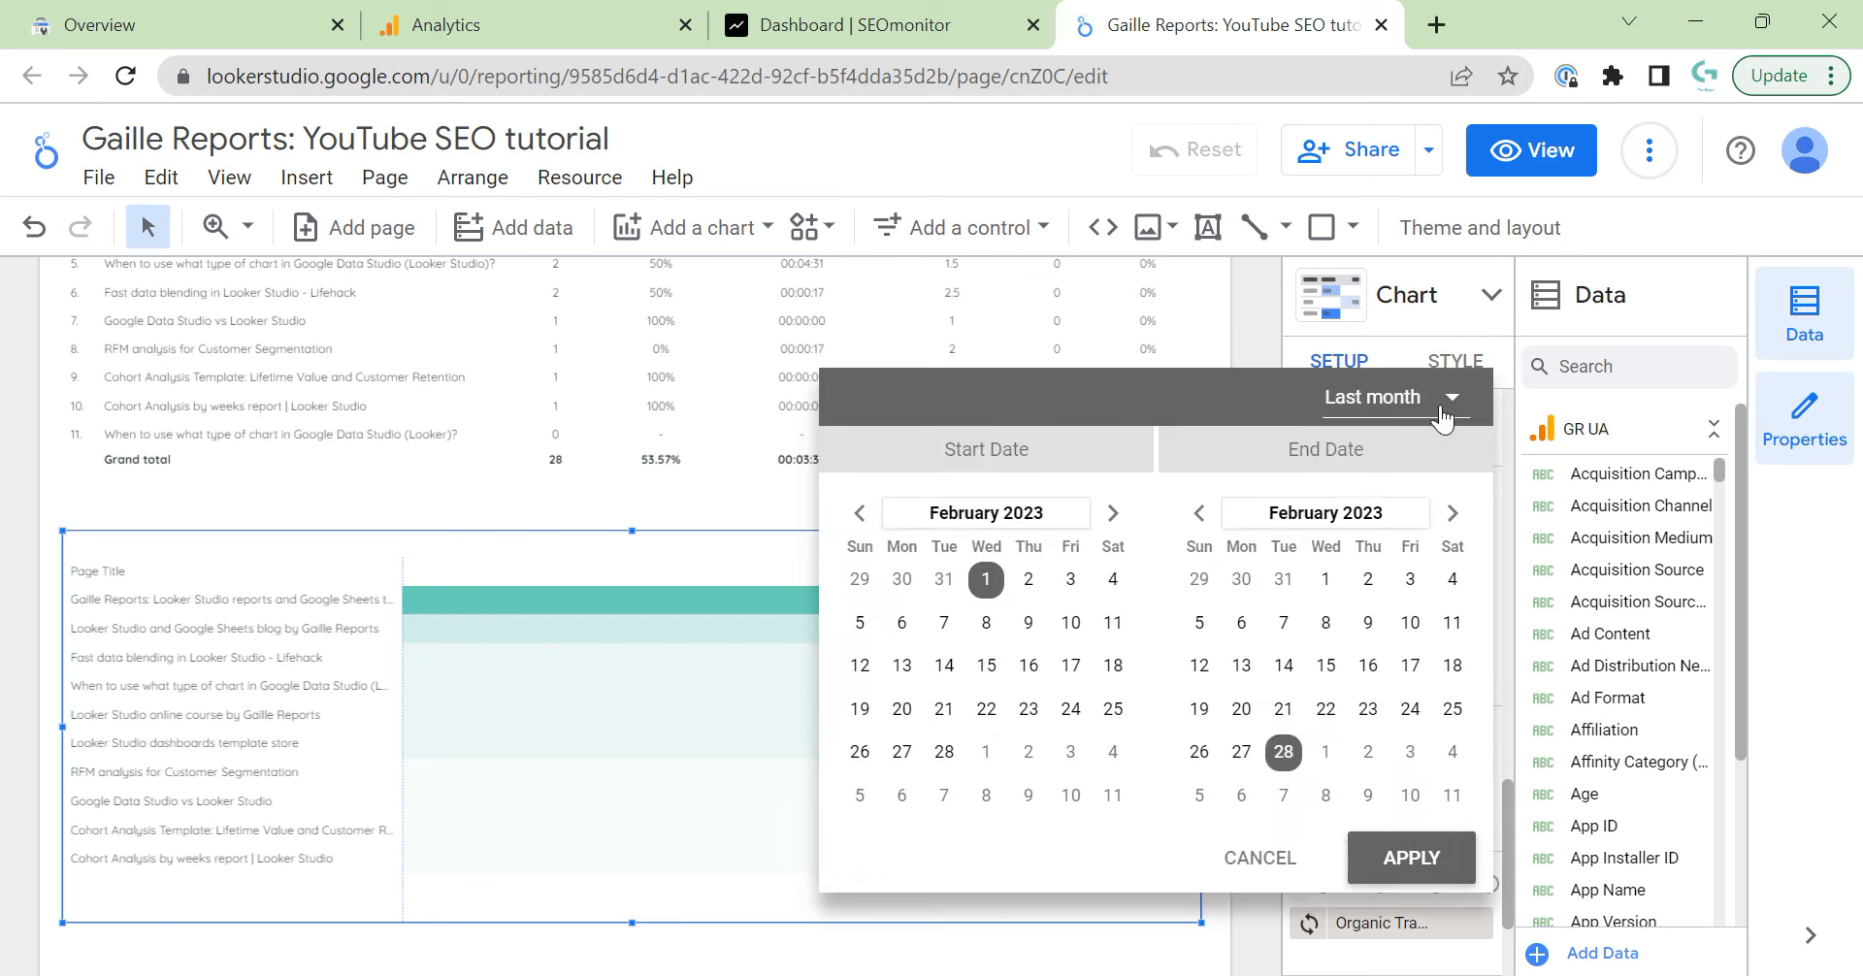
left_click(1442, 416)
scroll(1412, 582, "down", 3)
left_click(1409, 621)
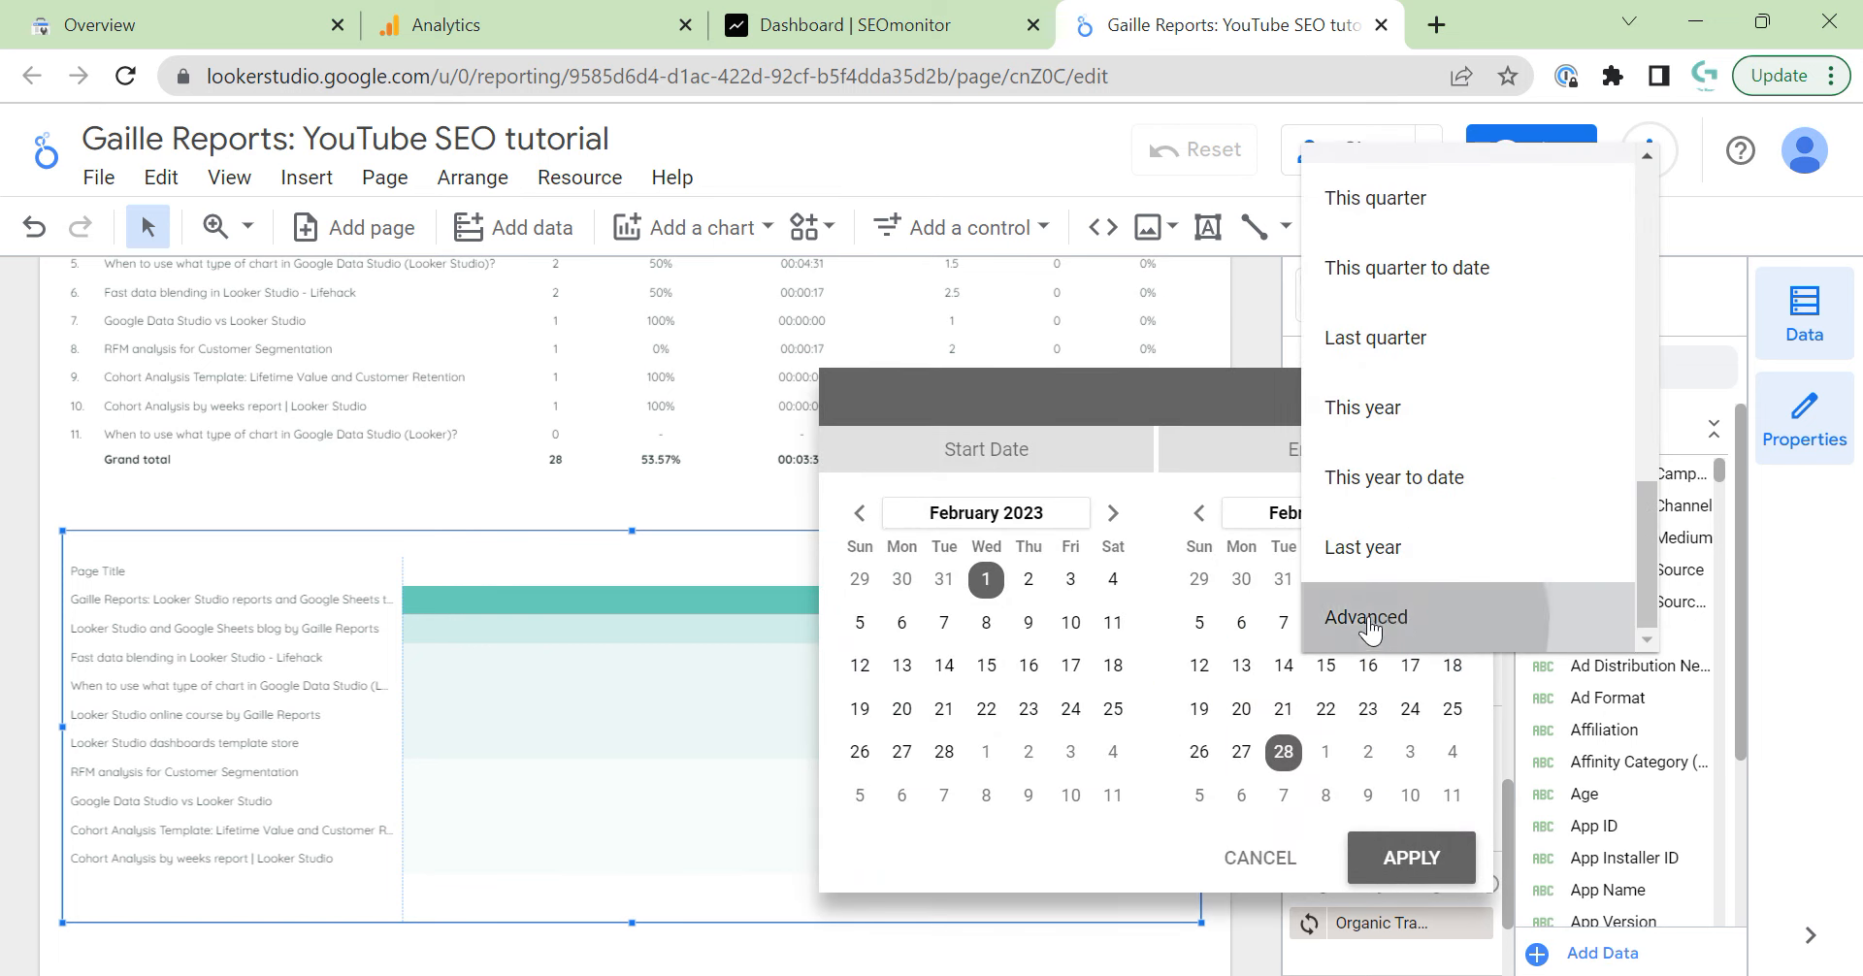
left_click(885, 692)
type("2")
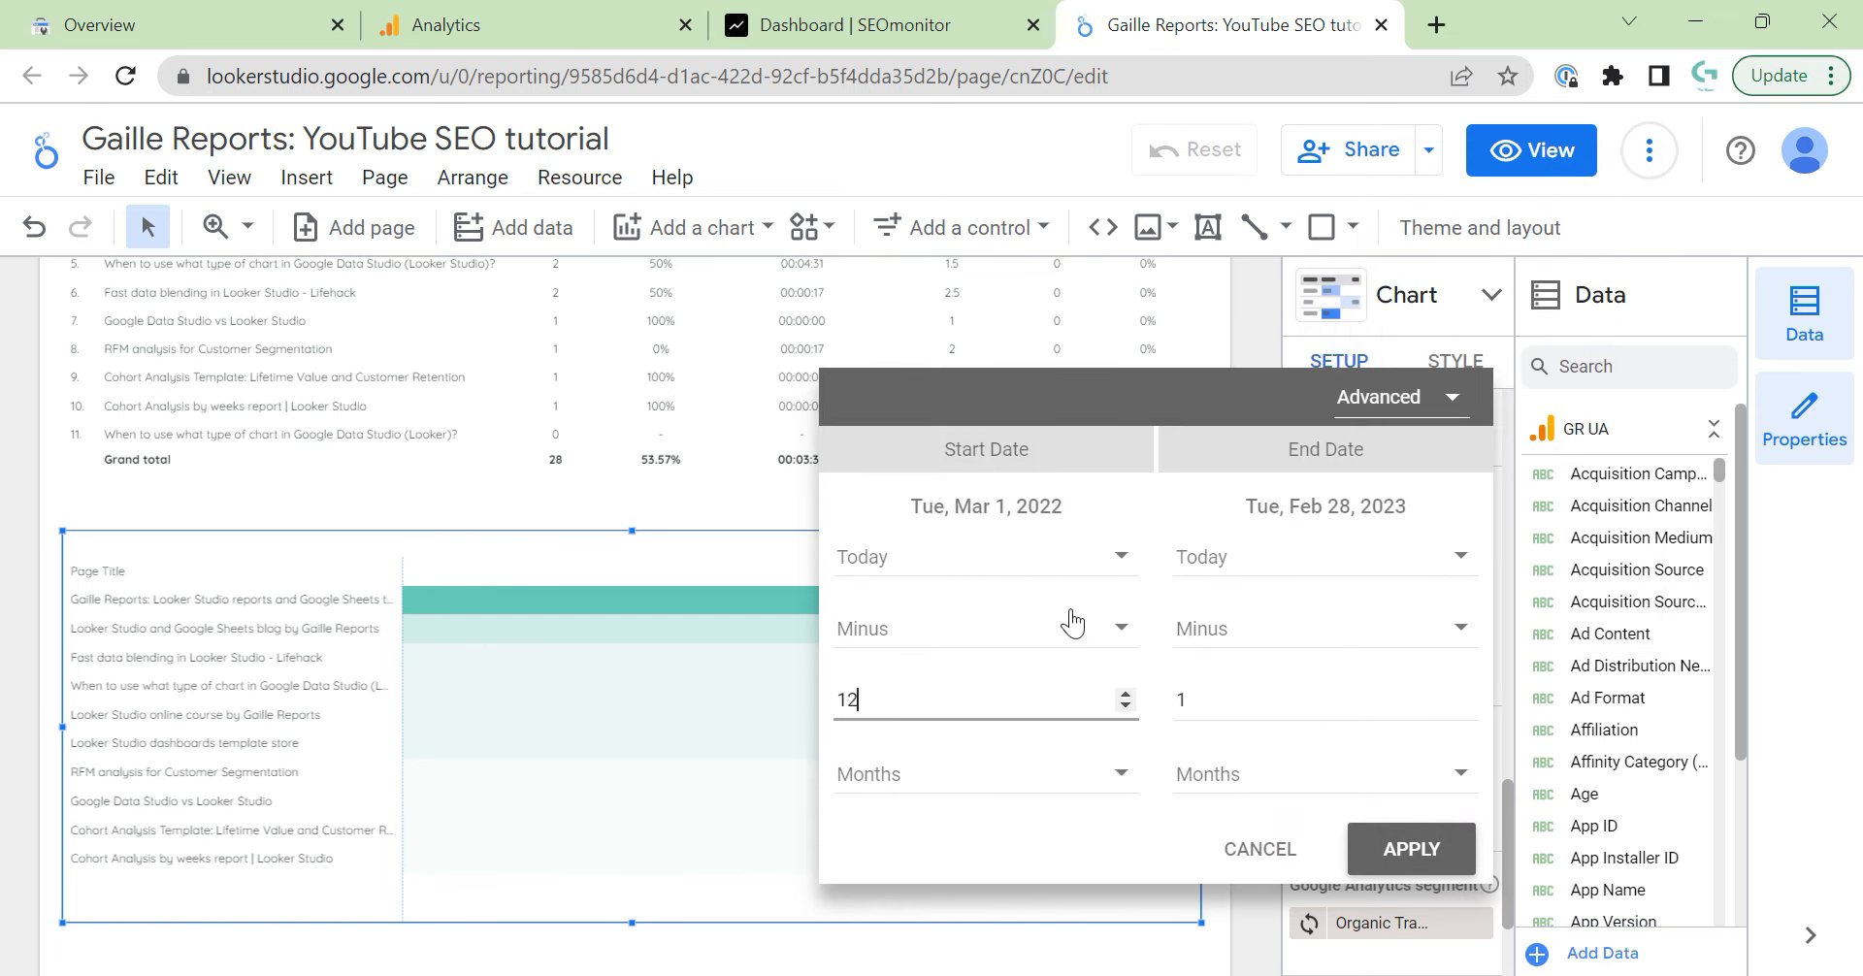
left_click(1317, 695)
key("BackSpace")
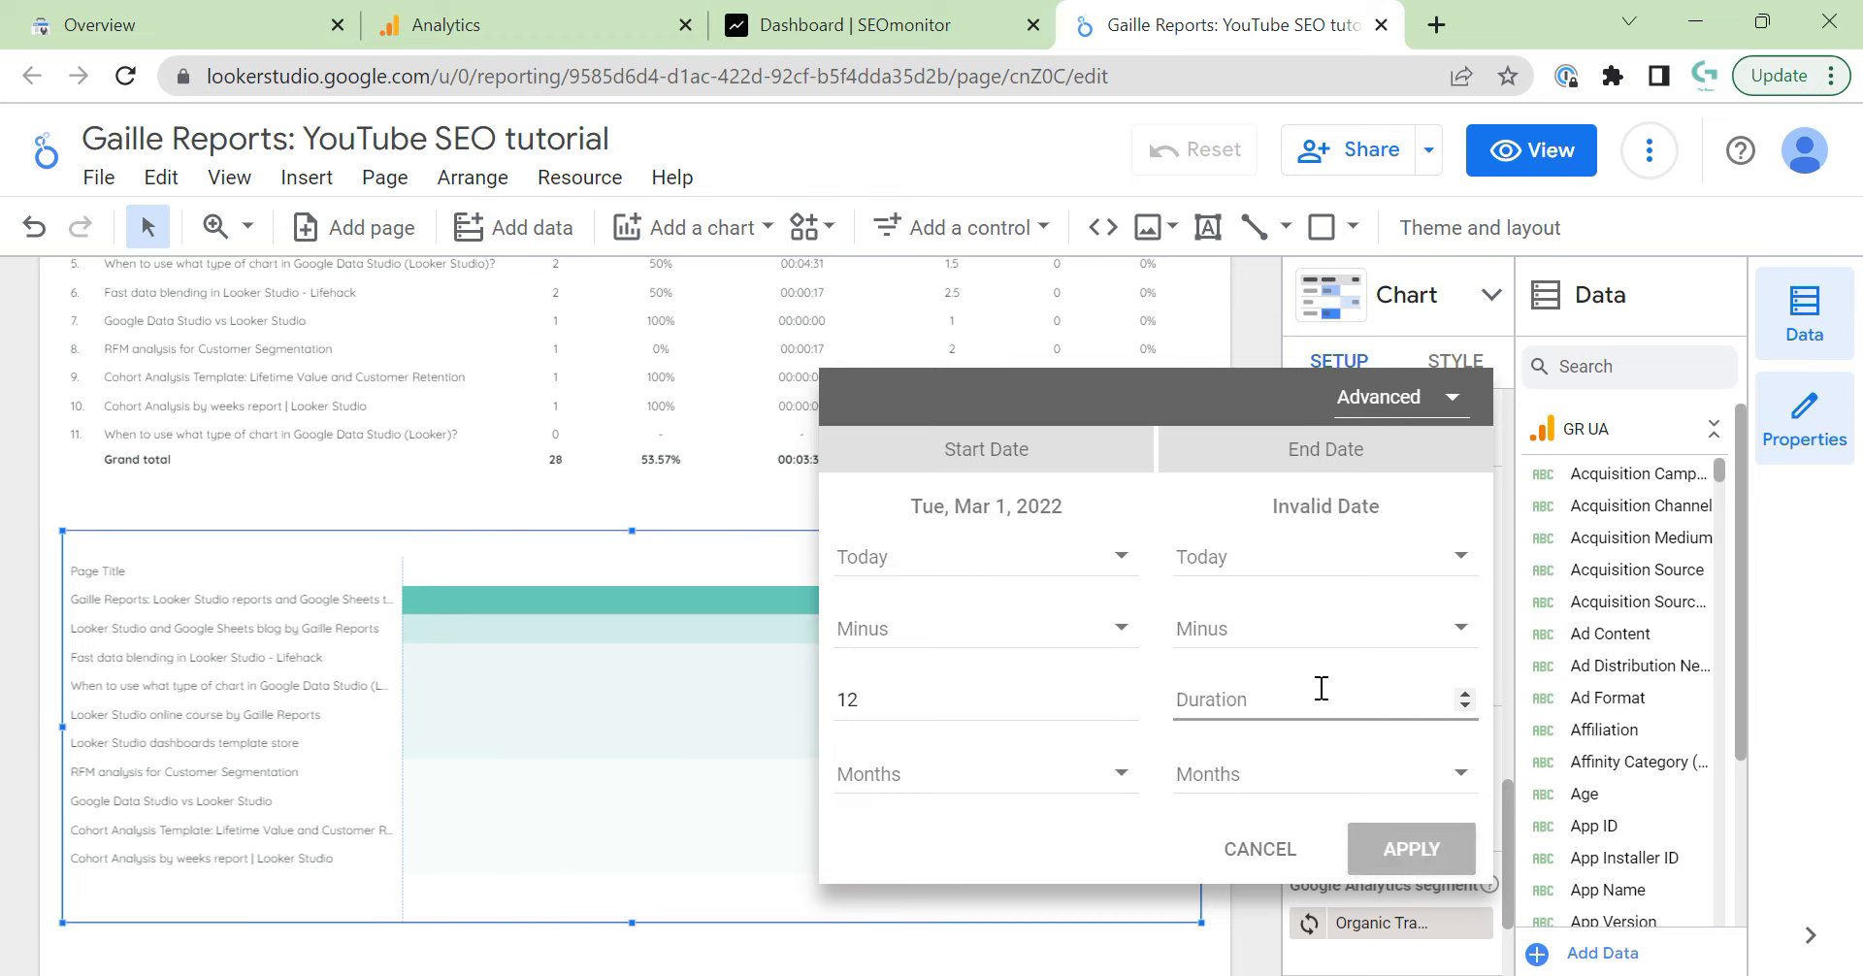
type("0")
left_click(1426, 853)
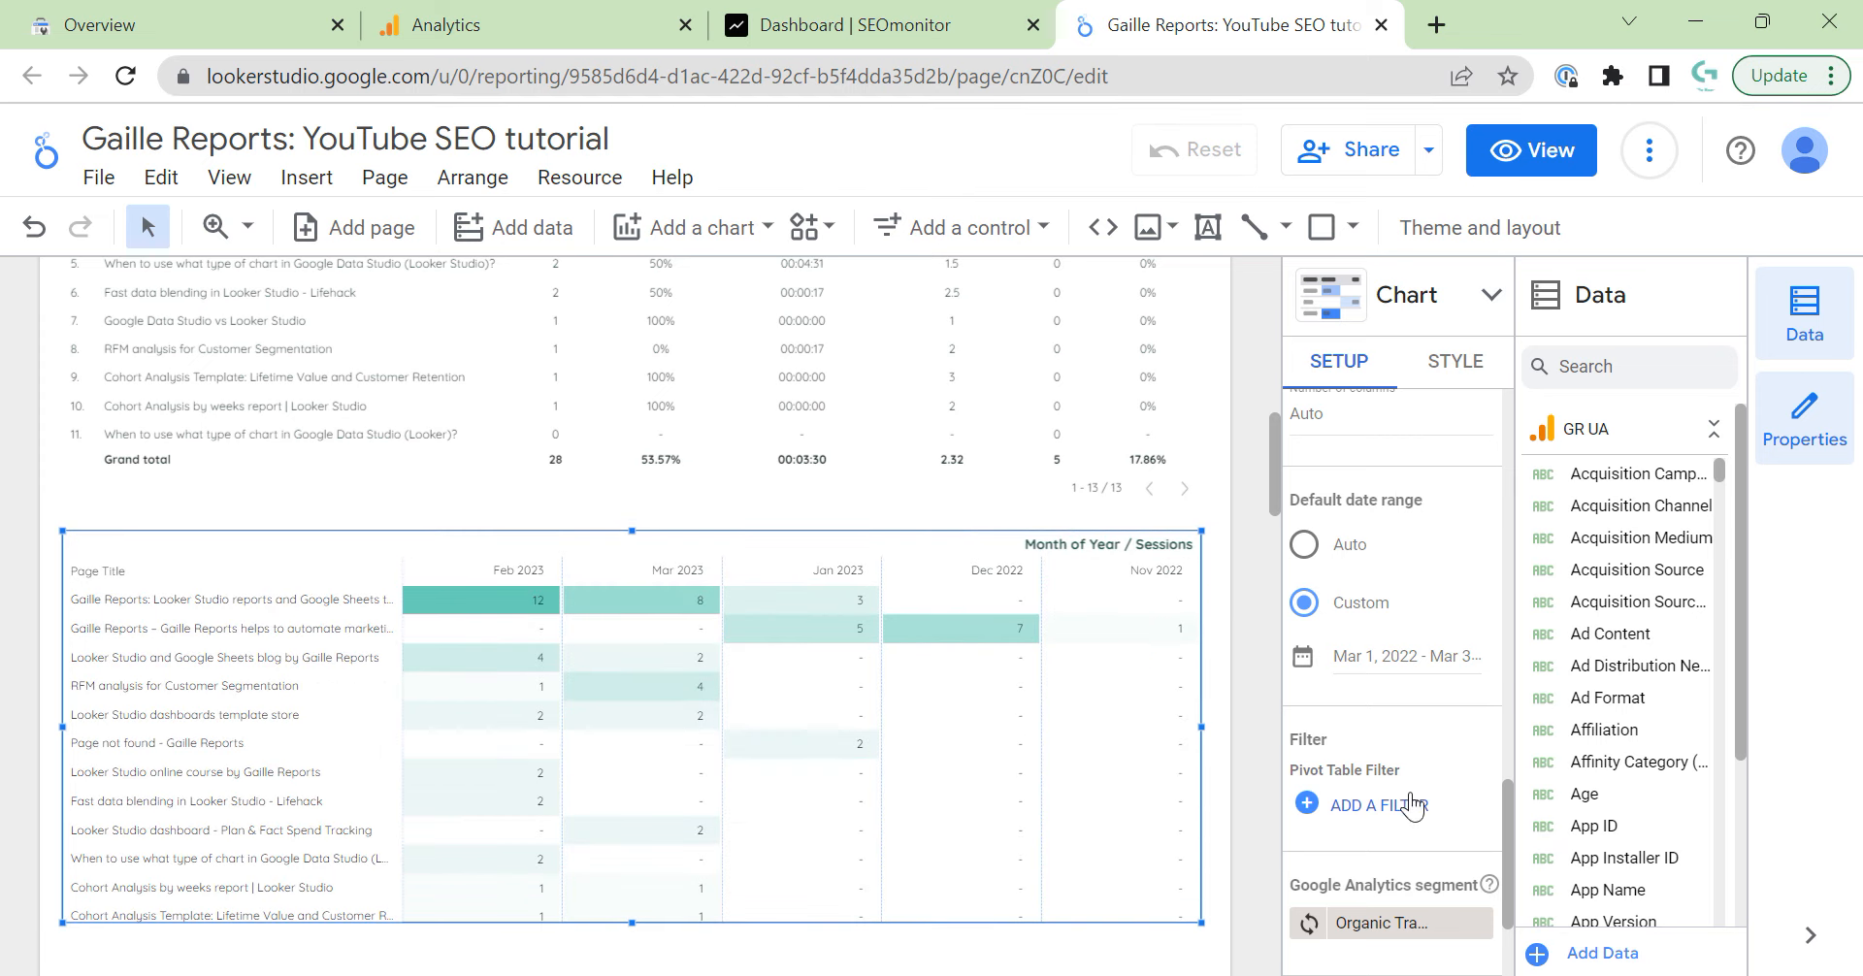
Sort the pivot table's columns by Month of Year in ascending order.
scroll(1452, 608, "up", 3)
scroll(1378, 583, "up", 1)
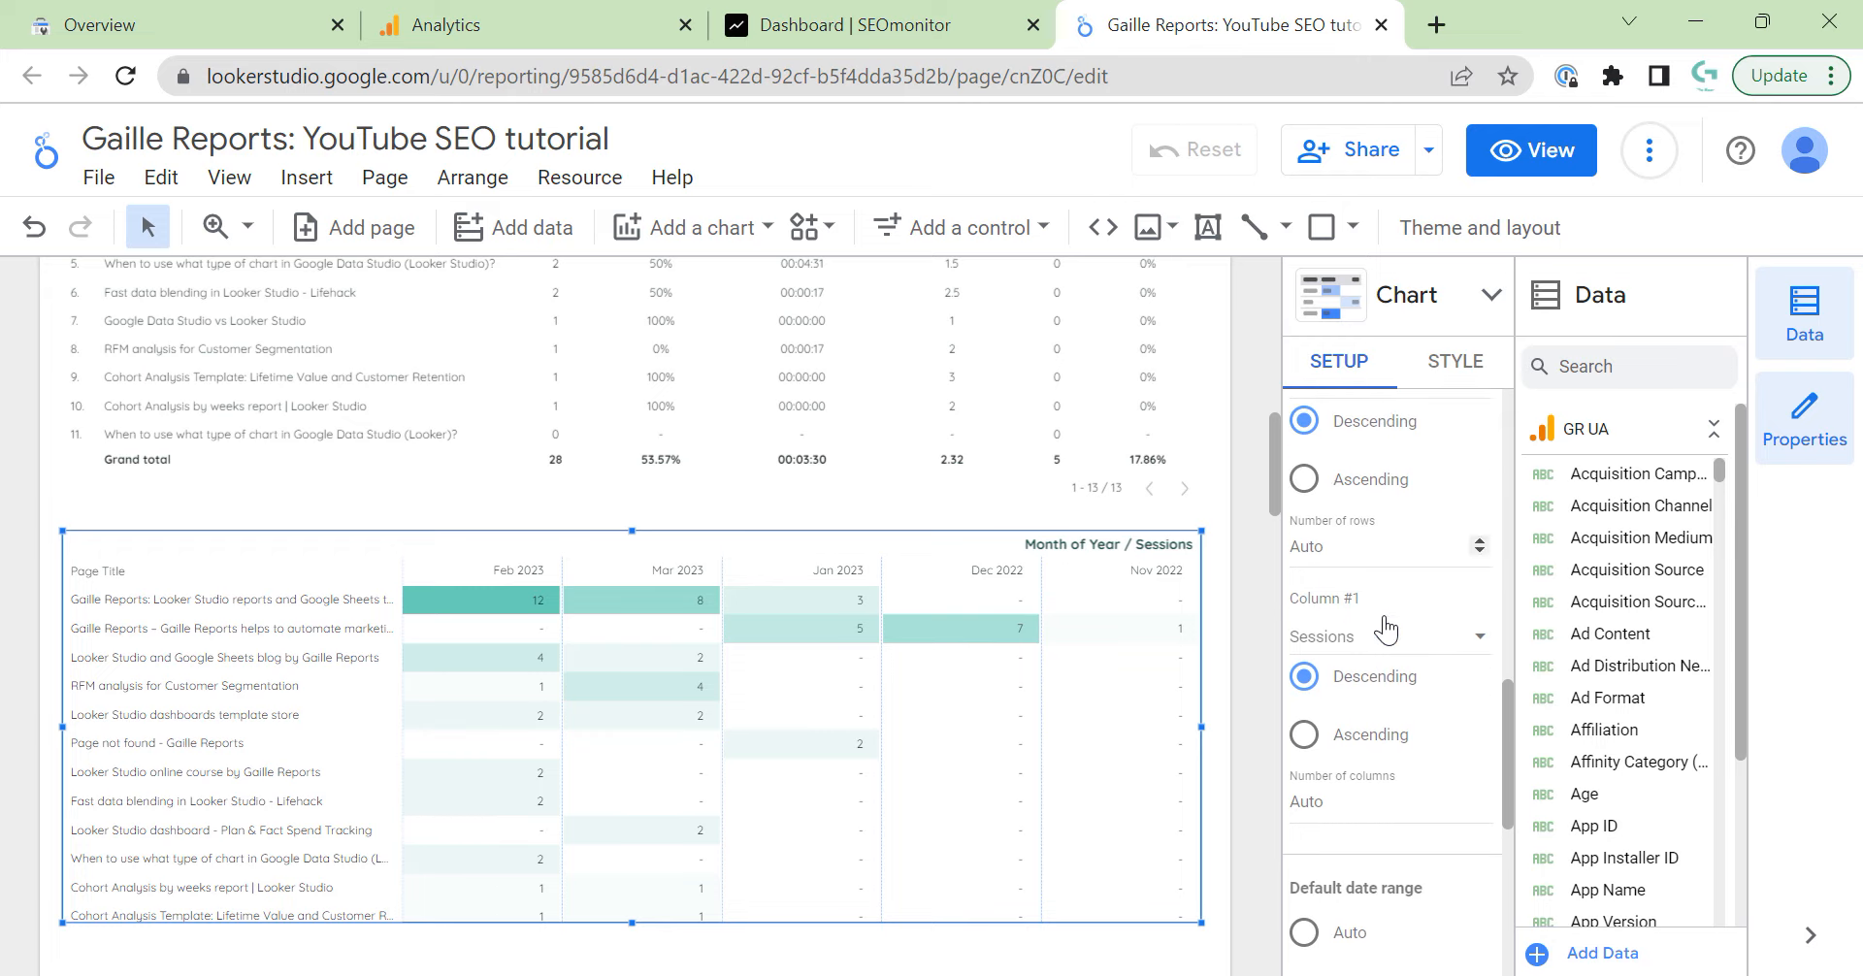
left_click(1369, 646)
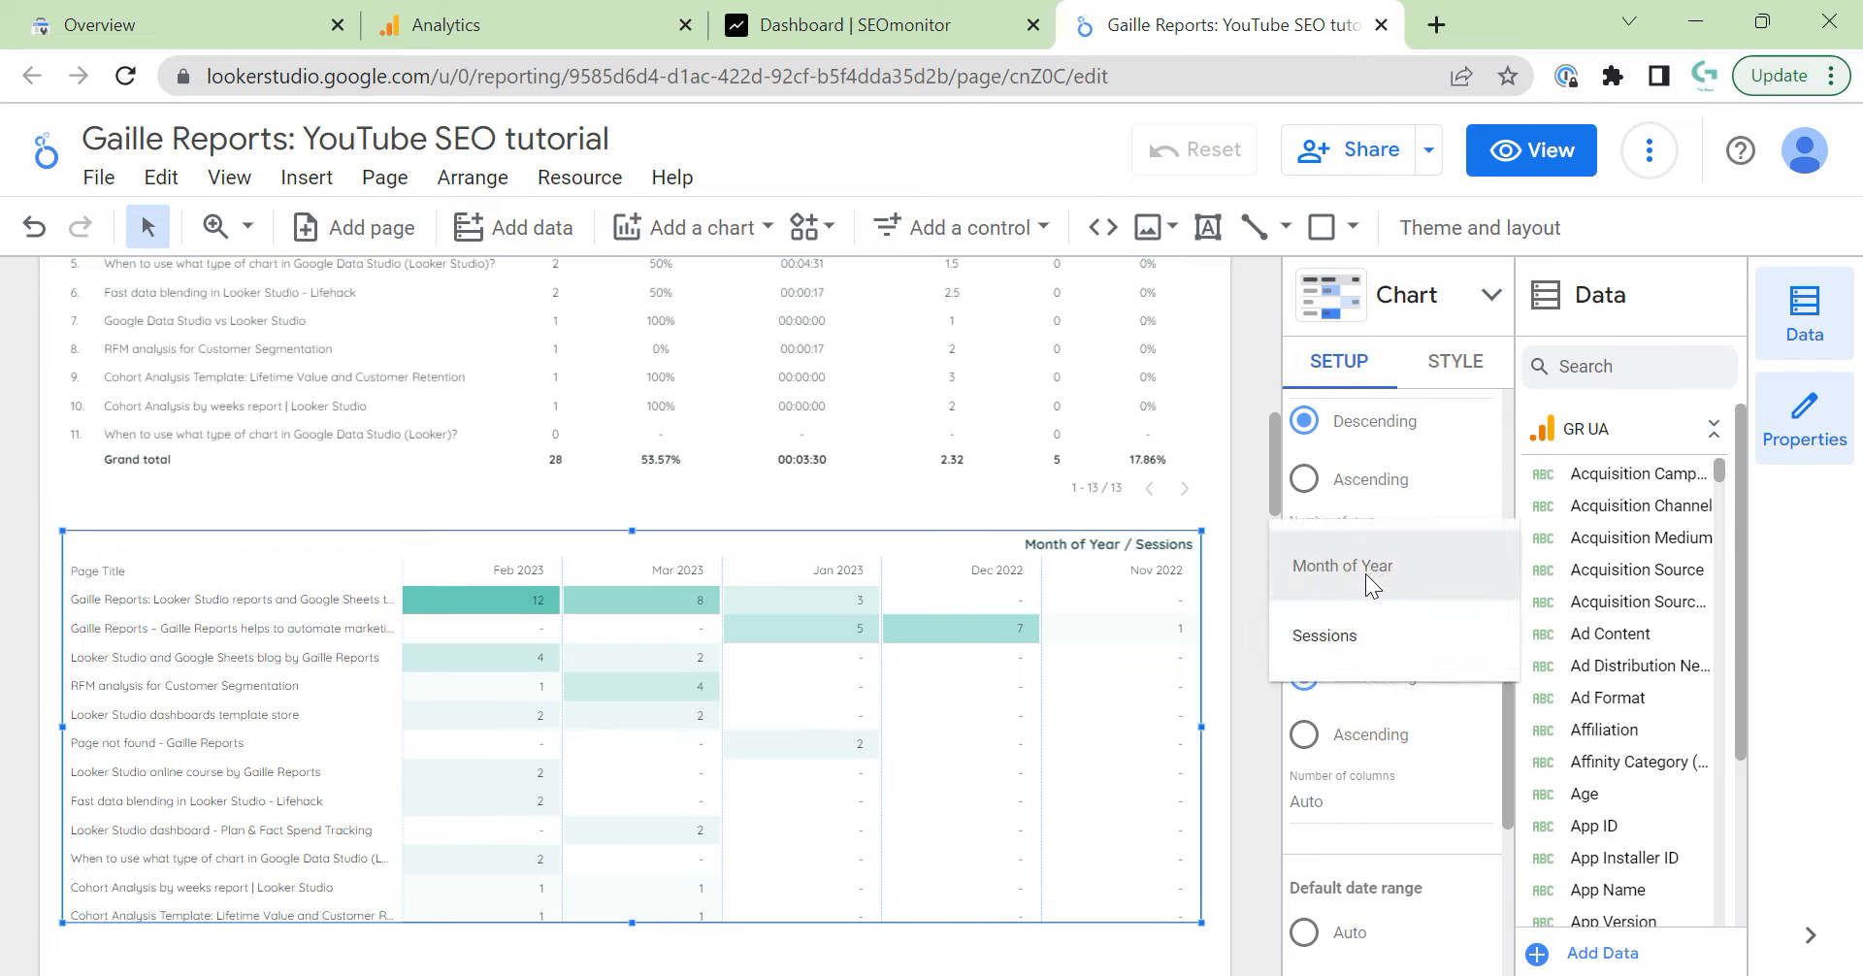
left_click(1365, 573)
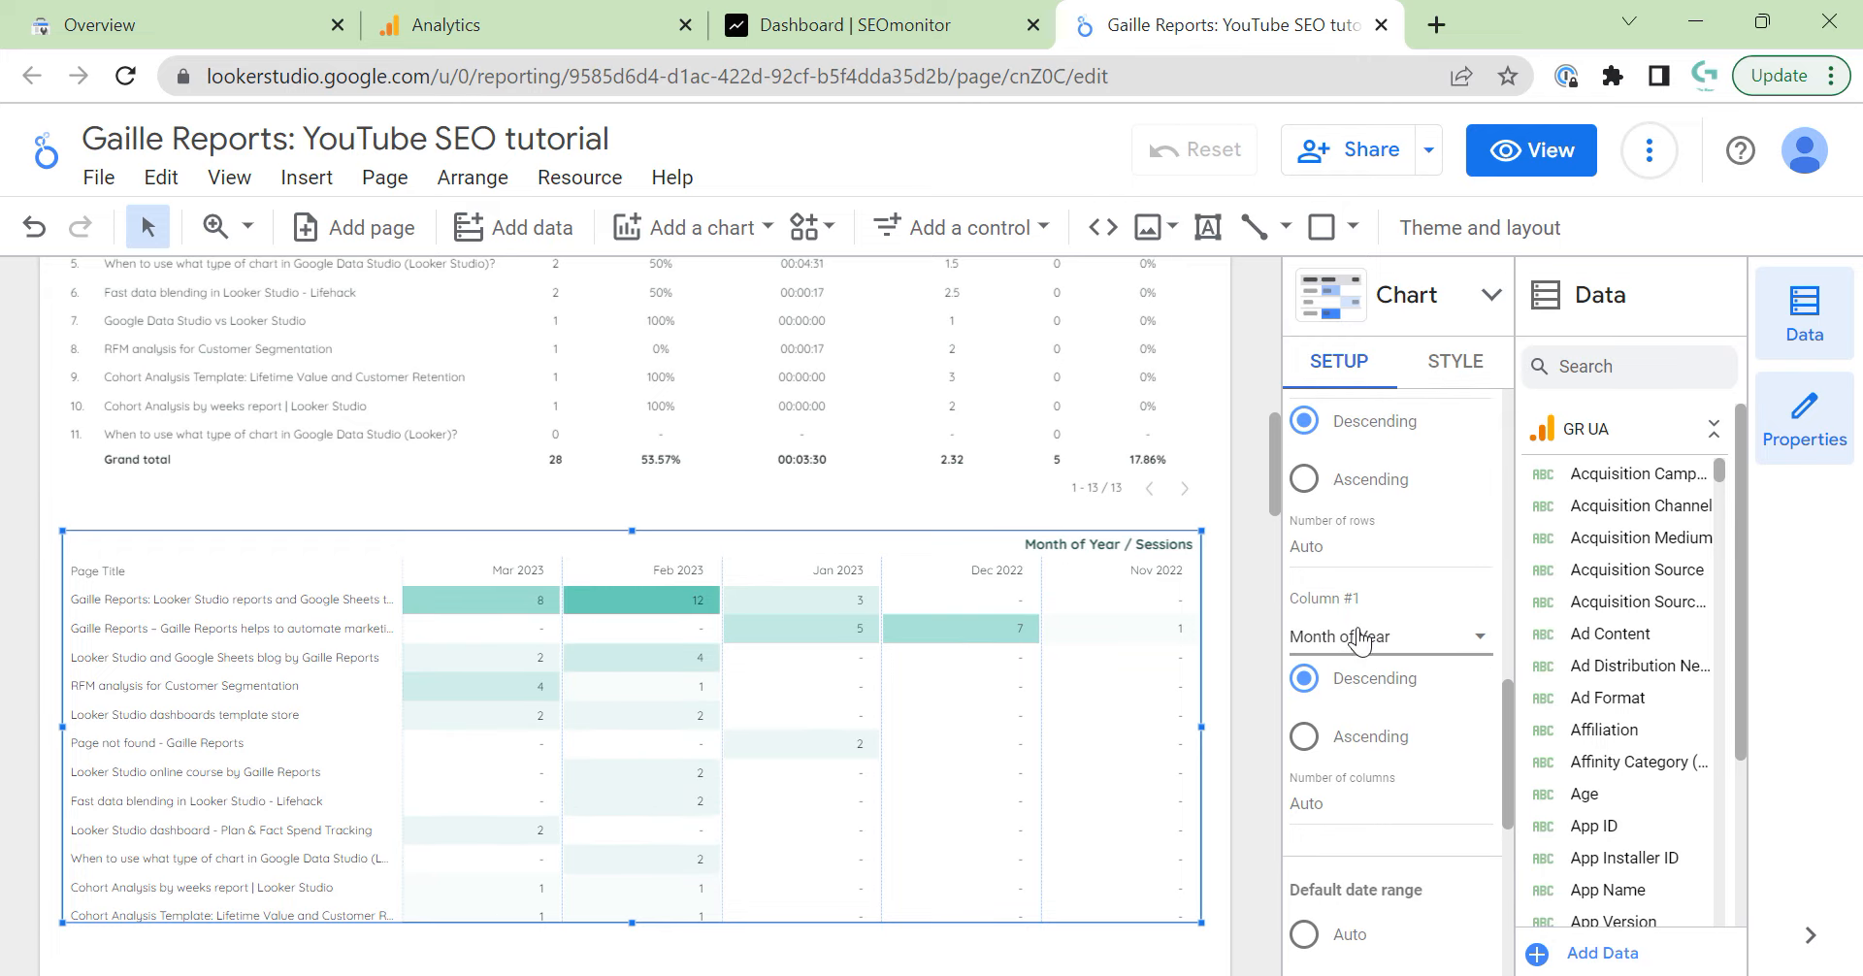
left_click(1362, 741)
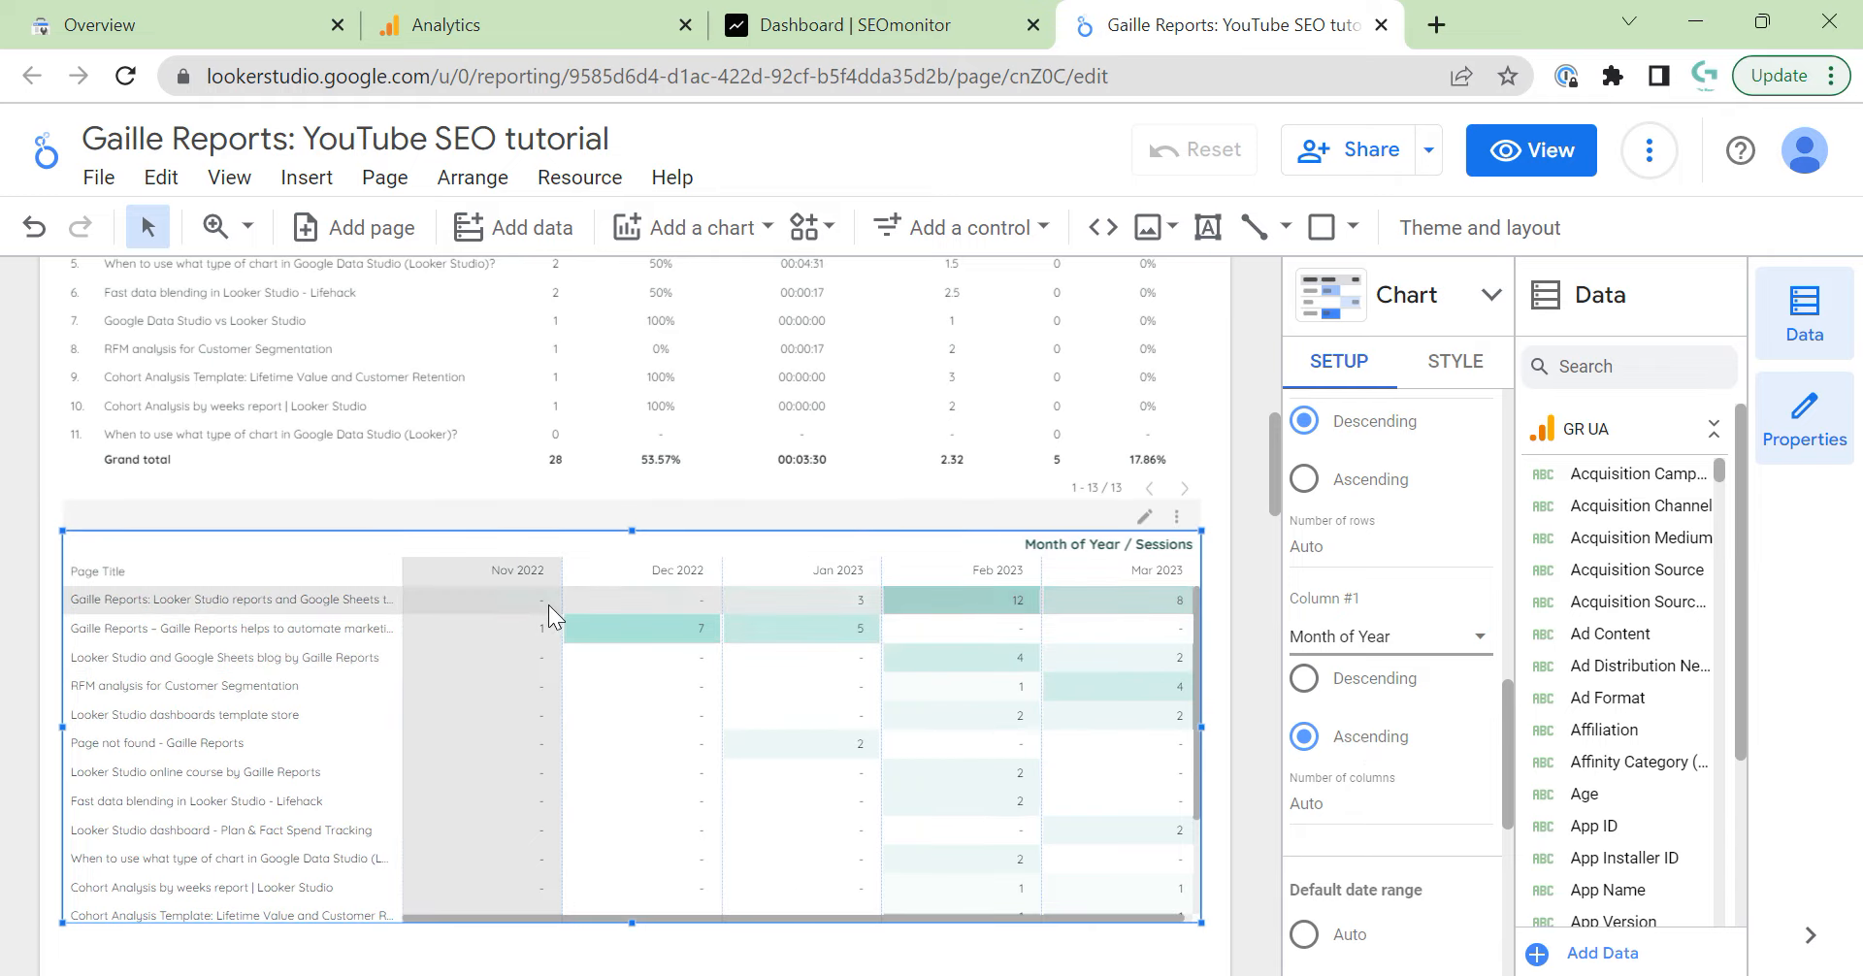
Widen the pivot table's Page Title column so that longer page titles fit.
left_click_drag(564, 588, 536, 592)
left_click_drag(402, 603, 486, 602)
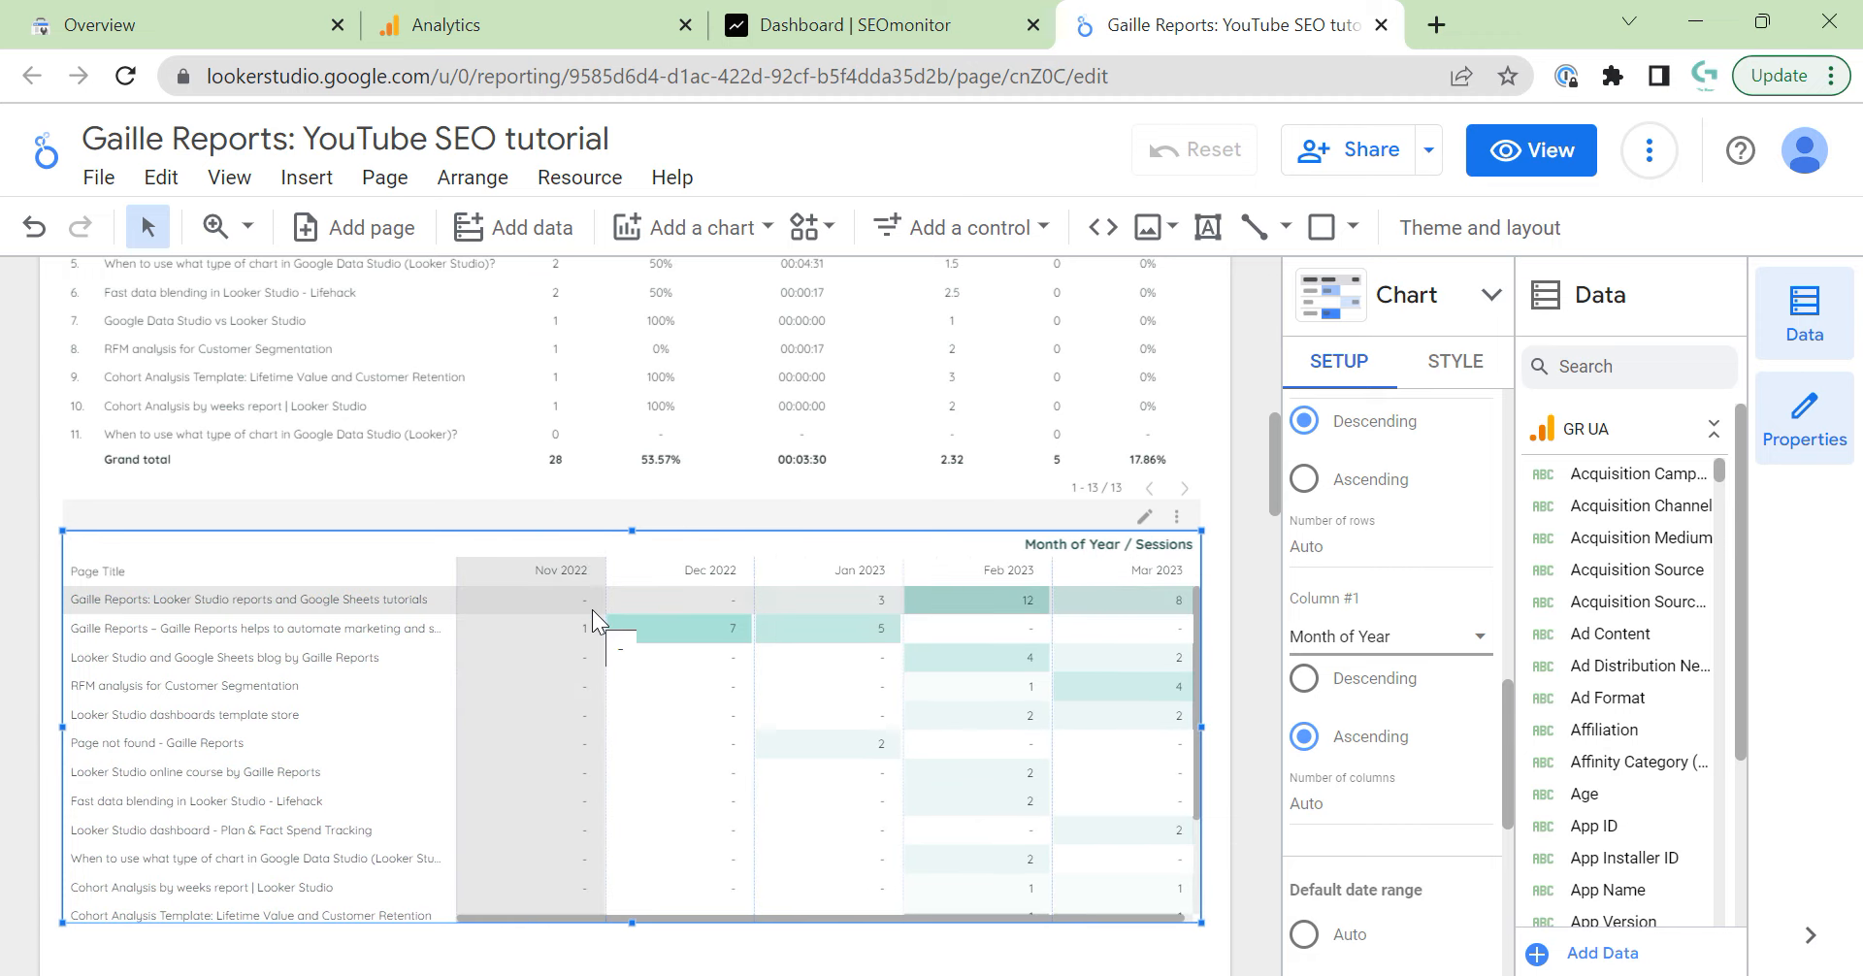
left_click_drag(1052, 685, 1022, 680)
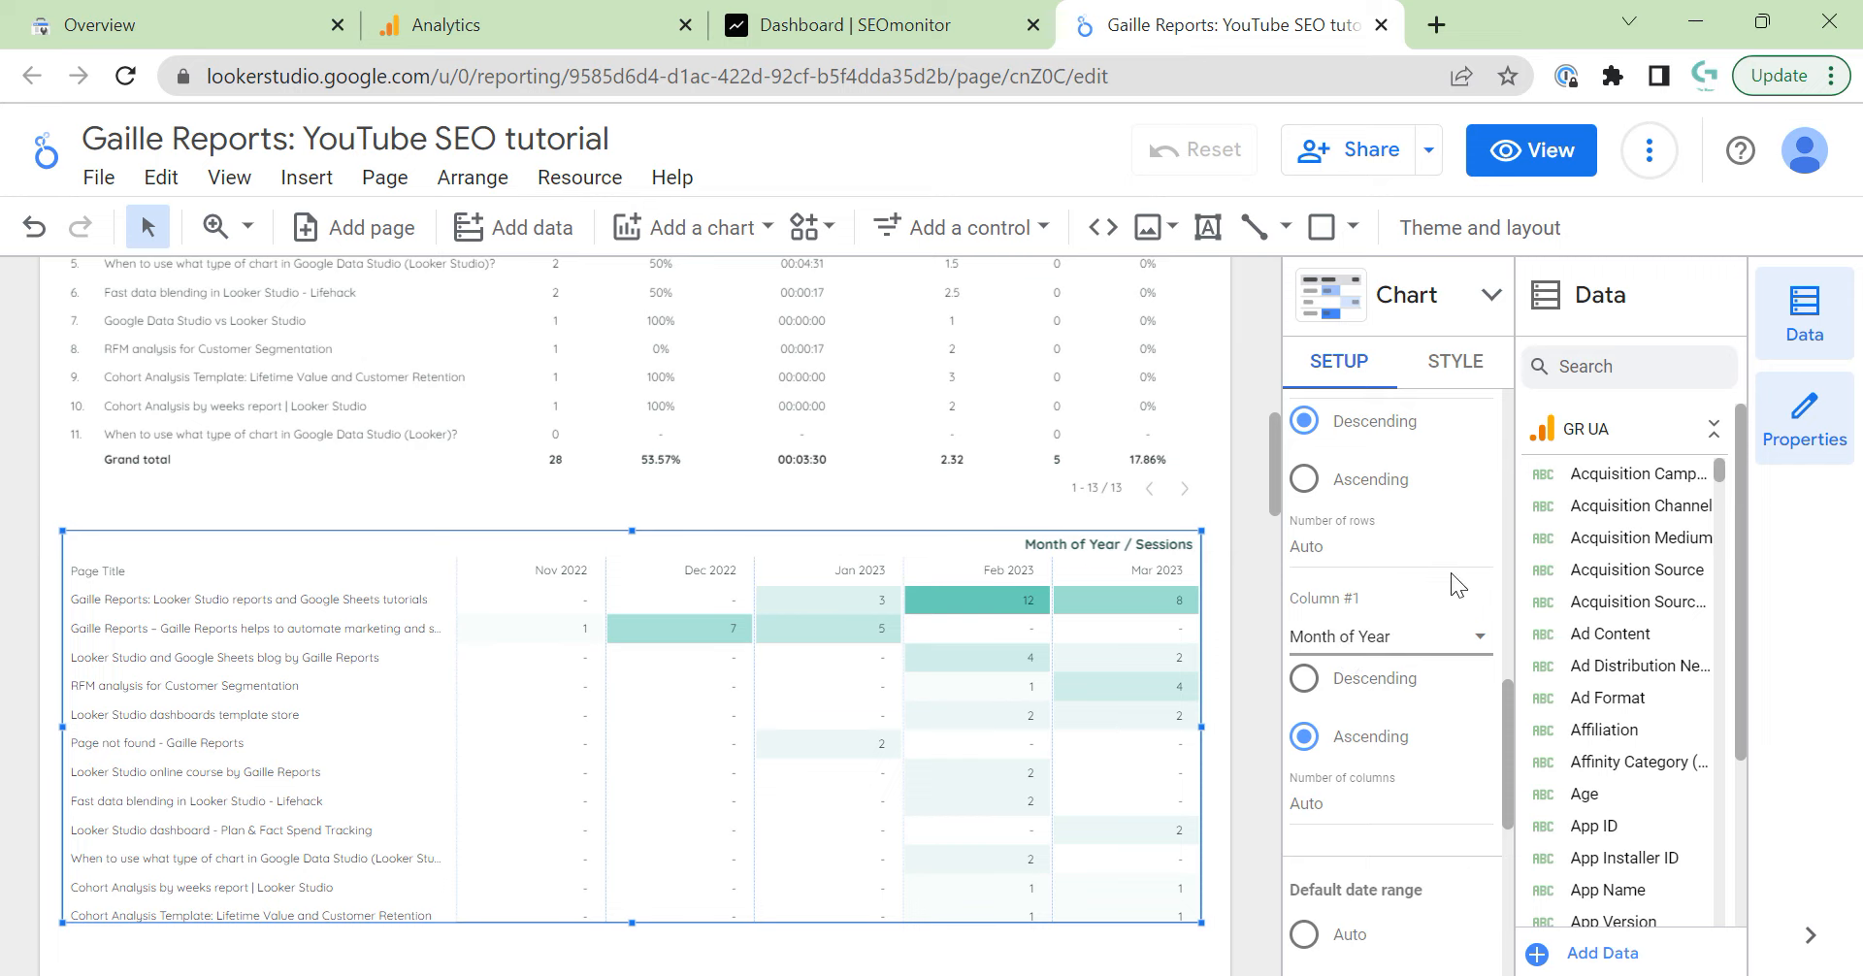
Show grand totals for both the rows and the columns of the pivot table.
scroll(1465, 612, "up", 5)
left_click(1394, 617)
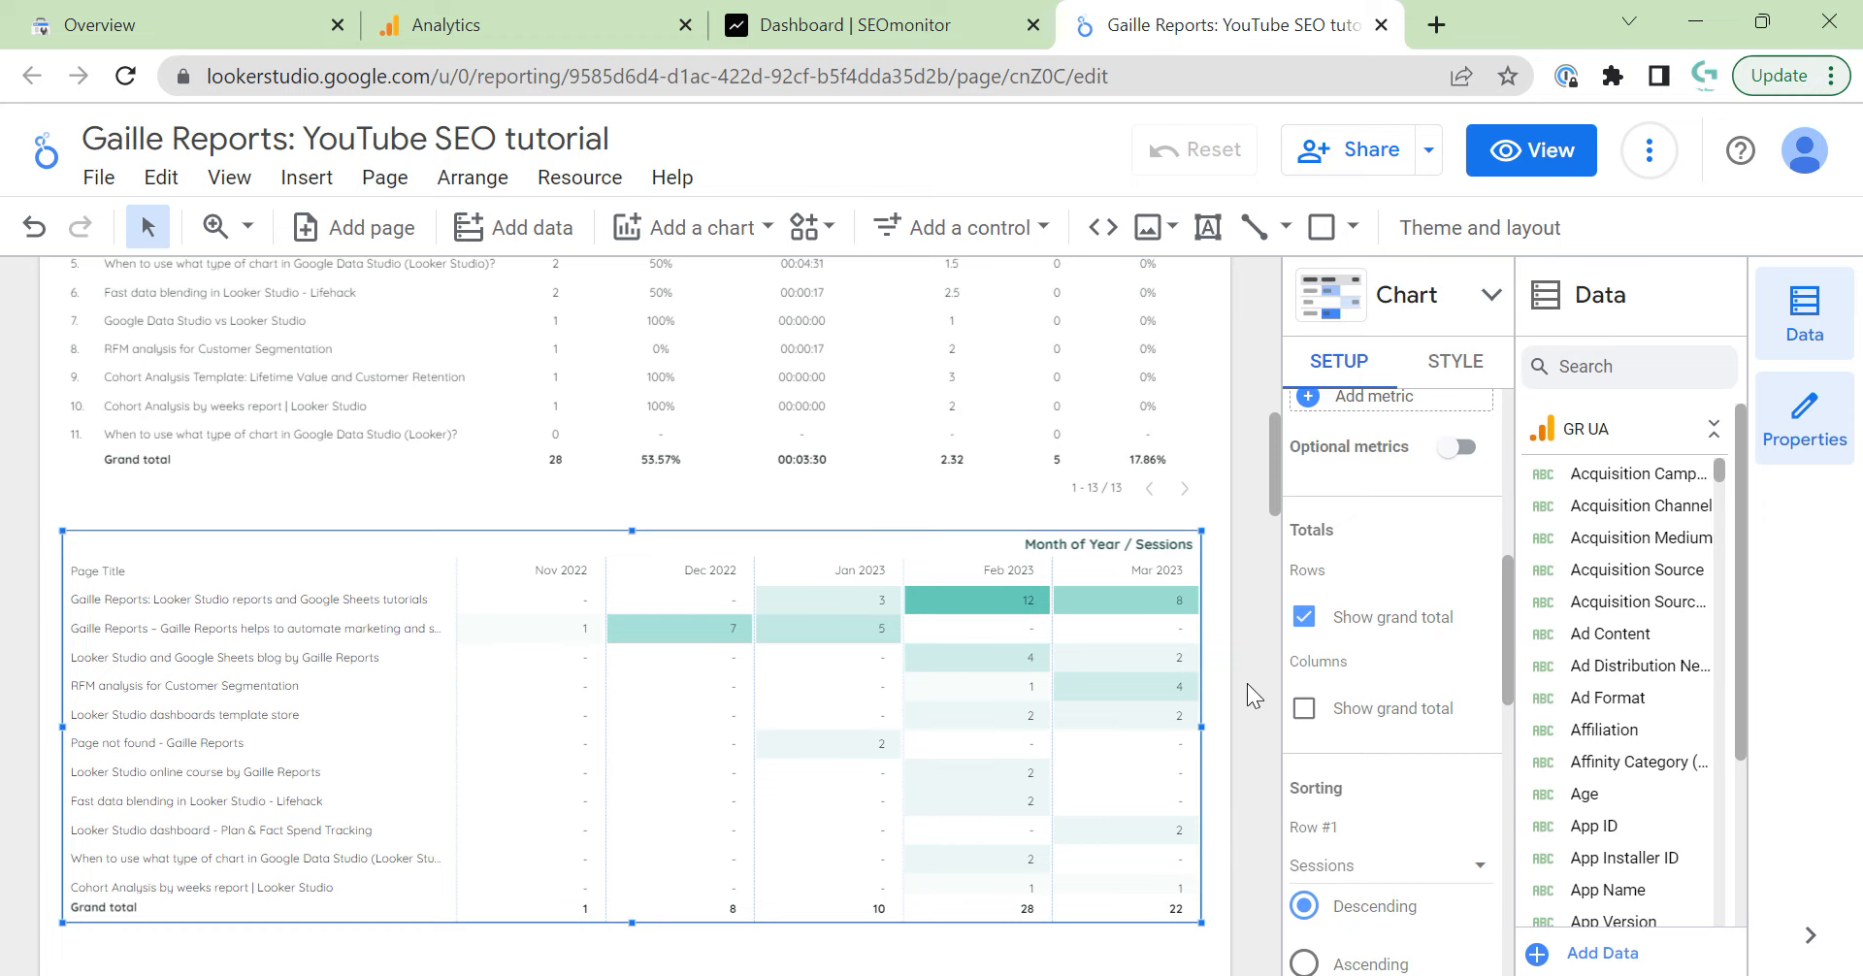
left_click(1303, 711)
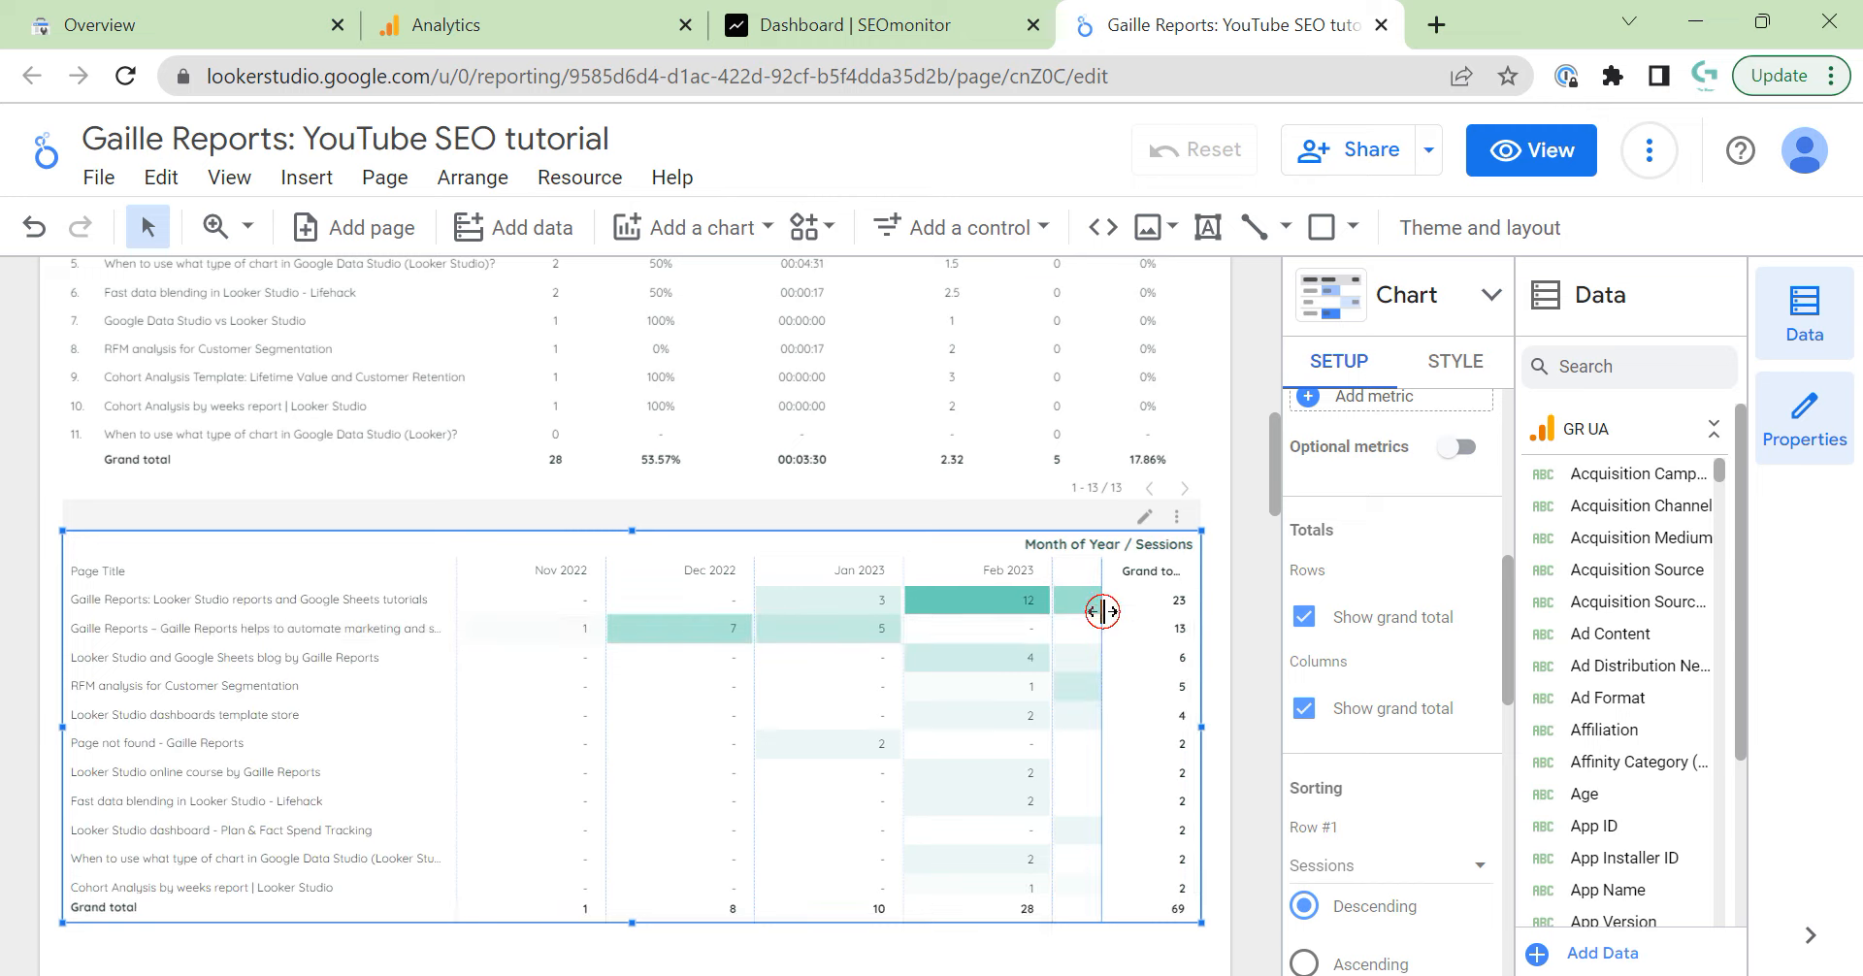
Narrow the month columns to fit beside a wider Grand total column, and move the pivot table slightly down the page.
left_click_drag(1102, 611, 1077, 613)
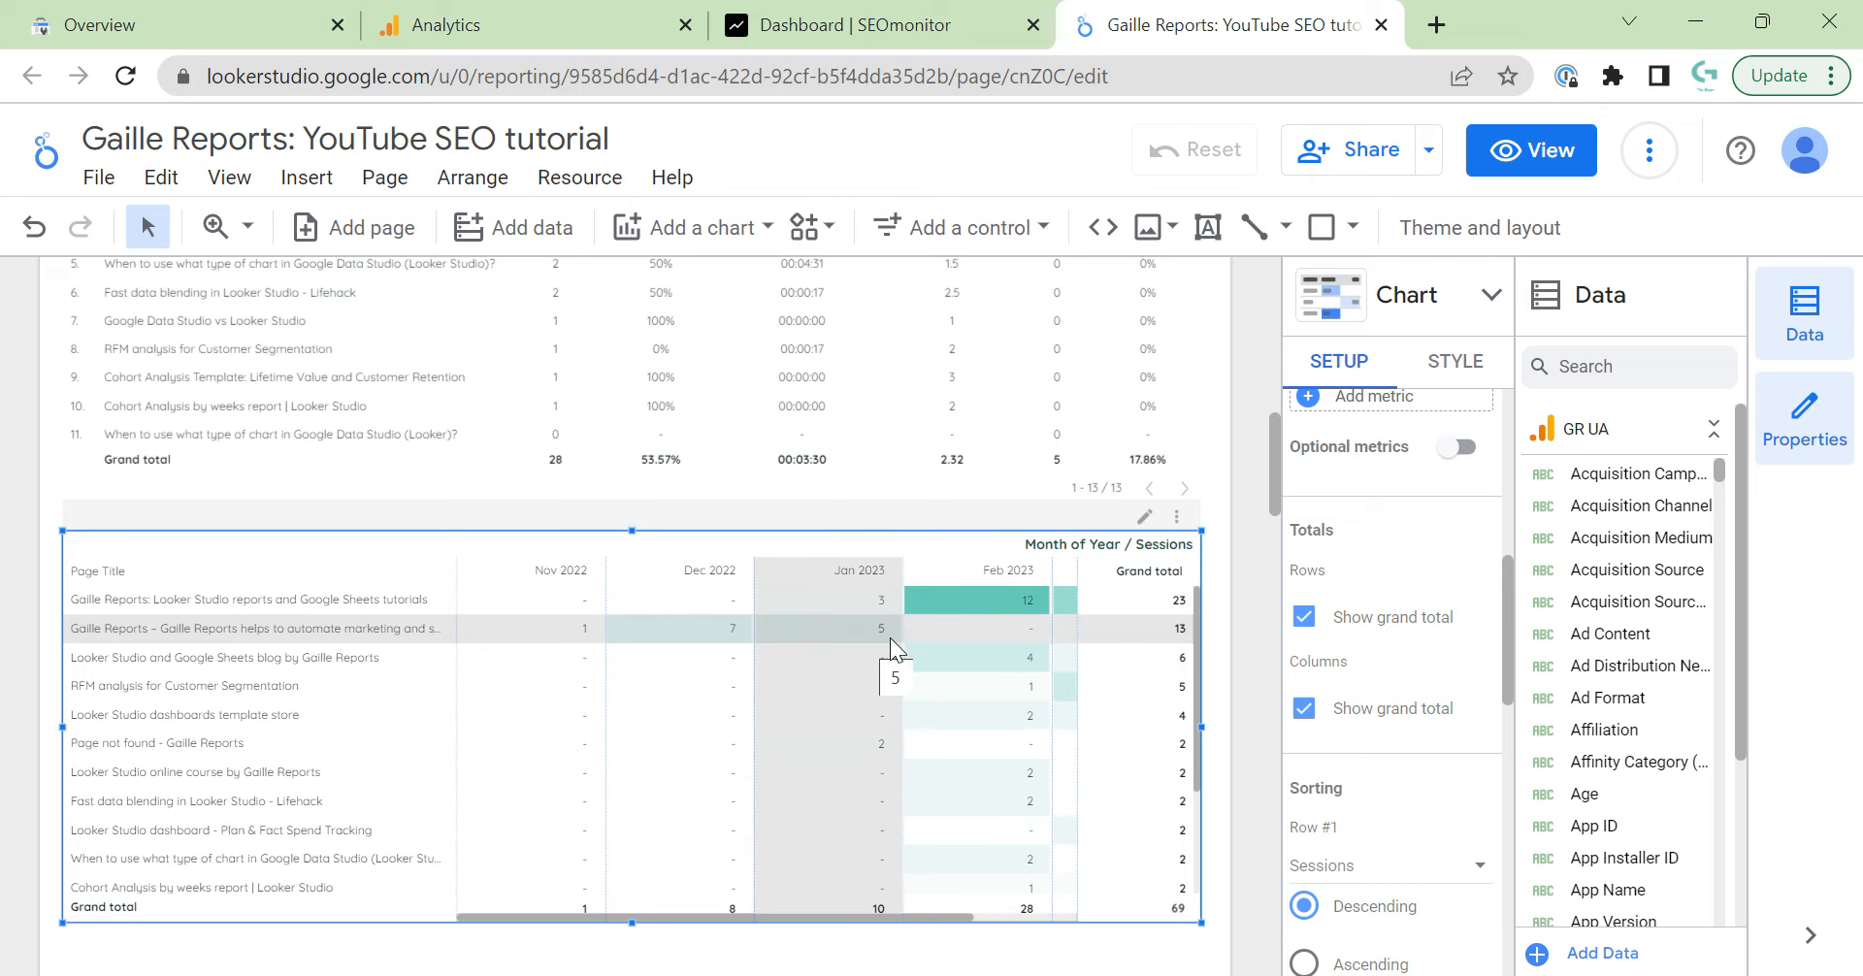
left_click_drag(903, 637, 801, 628)
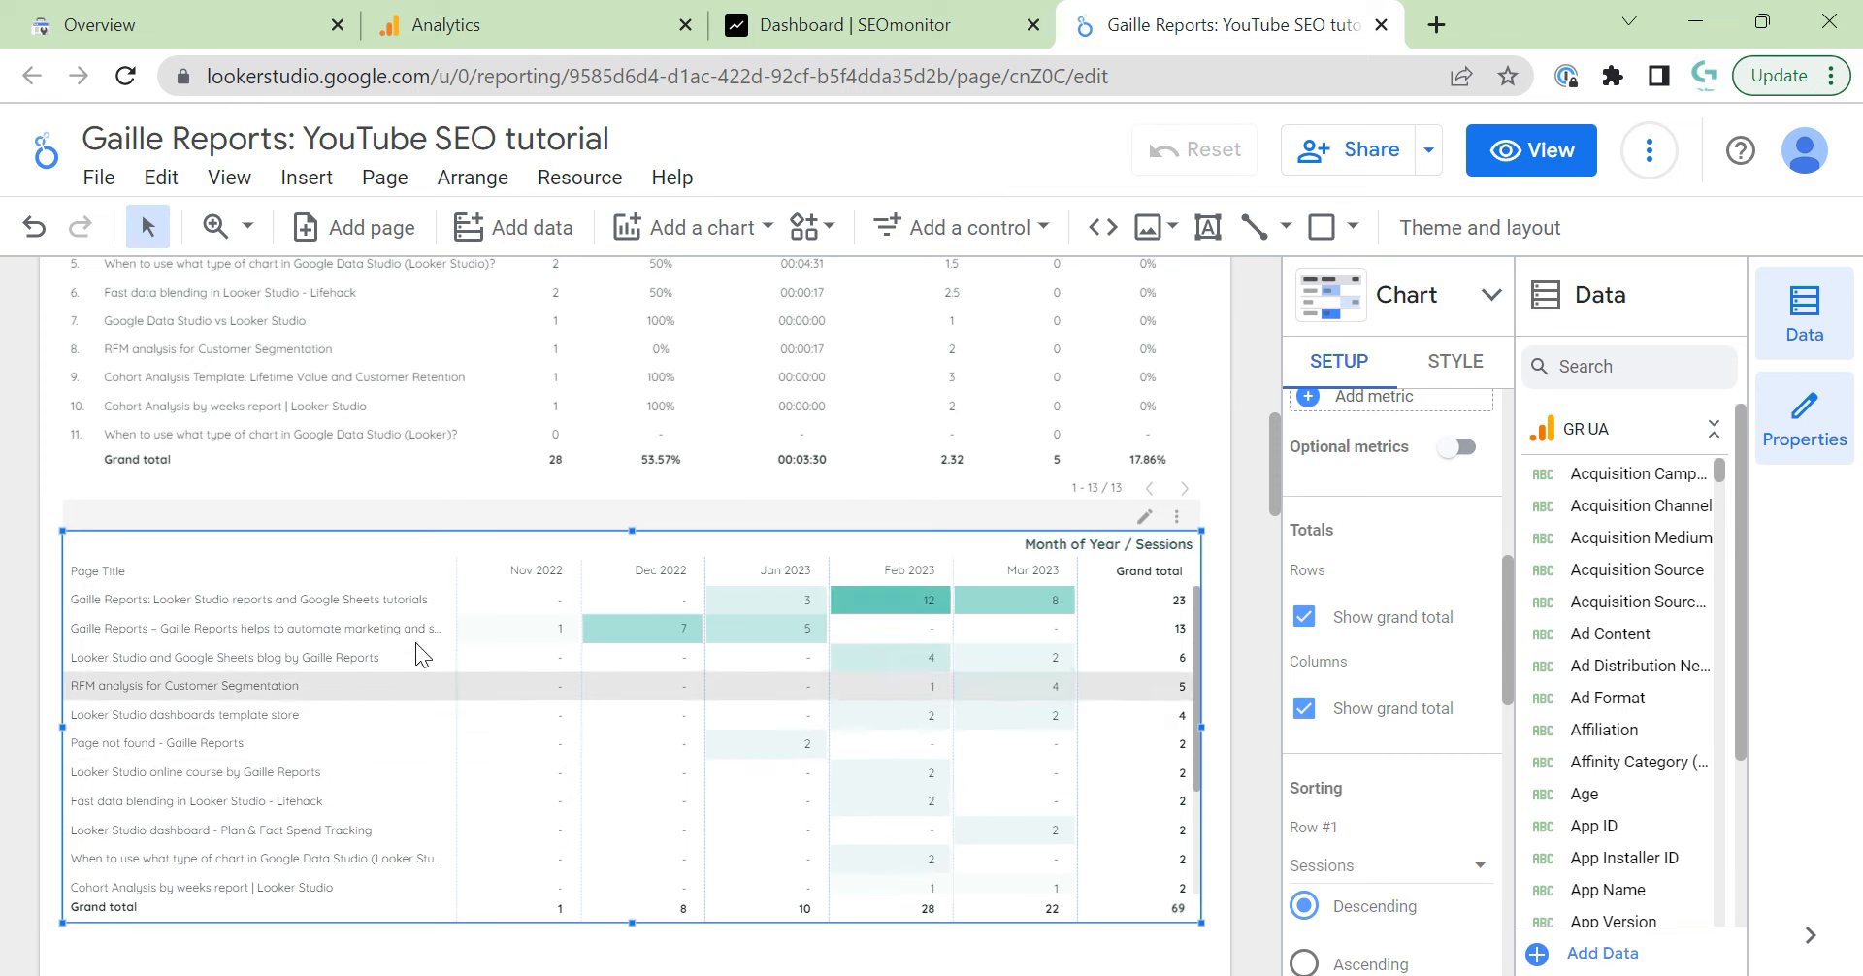
left_click(1242, 631)
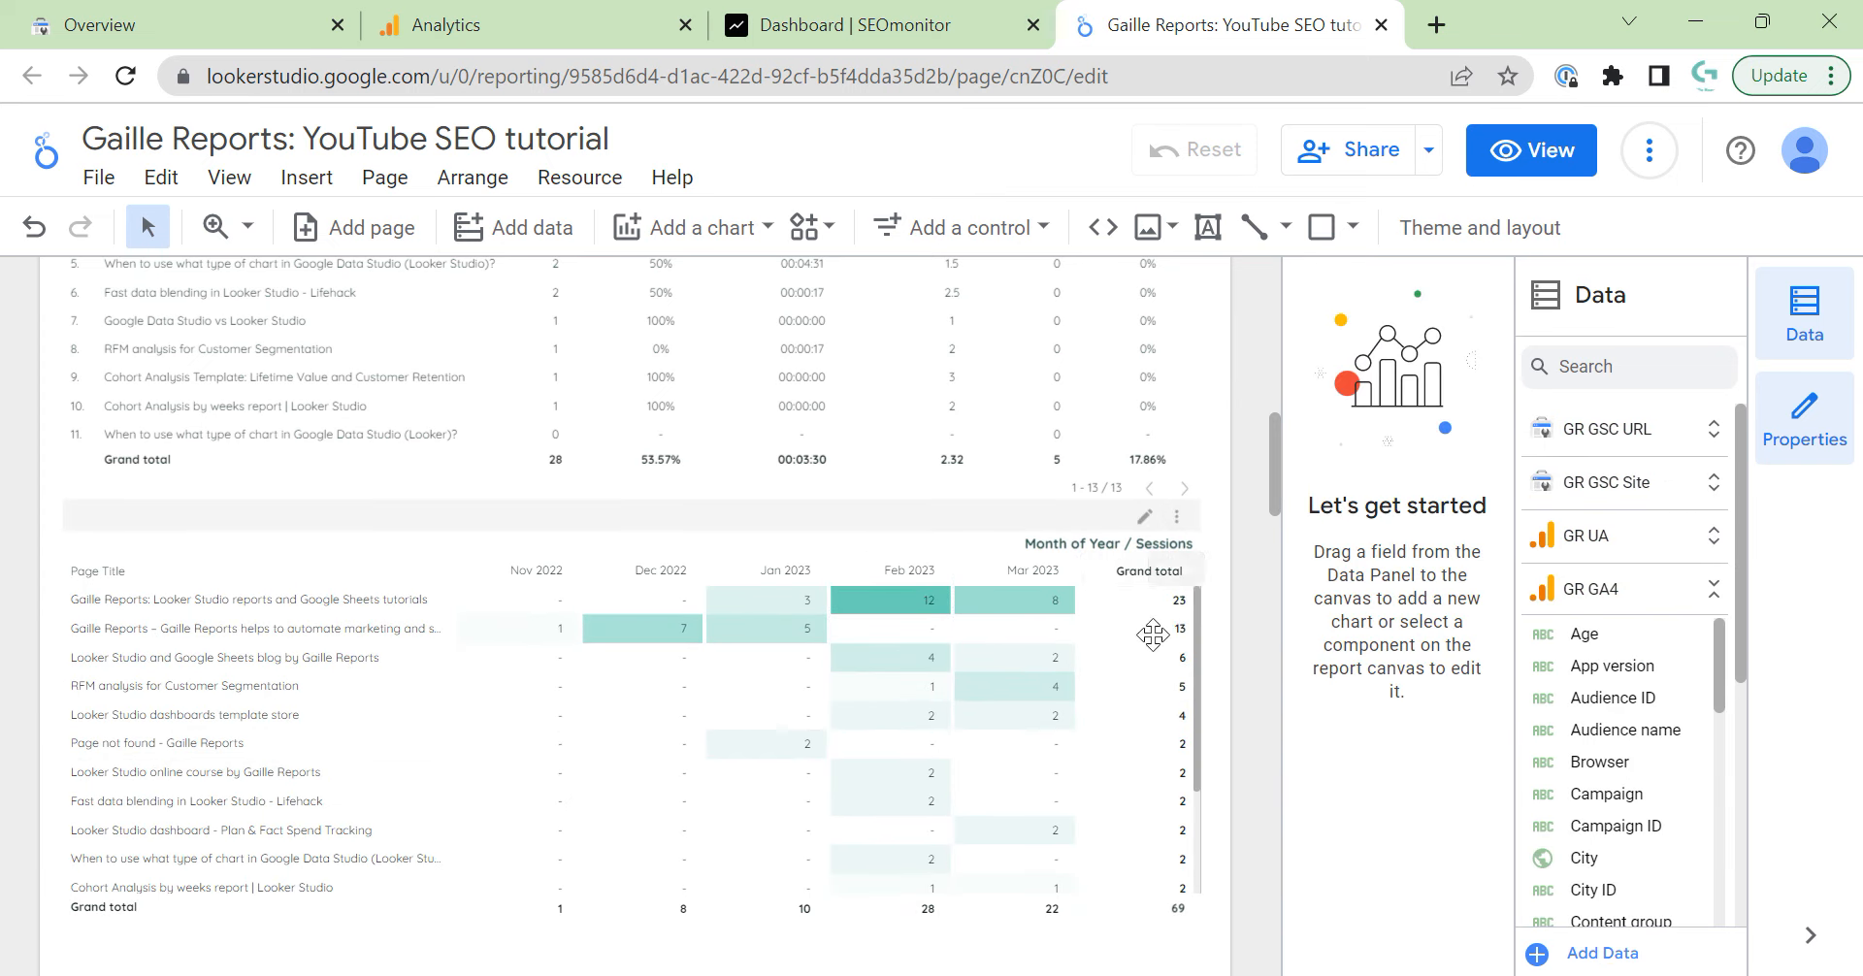
left_click_drag(951, 573, 946, 622)
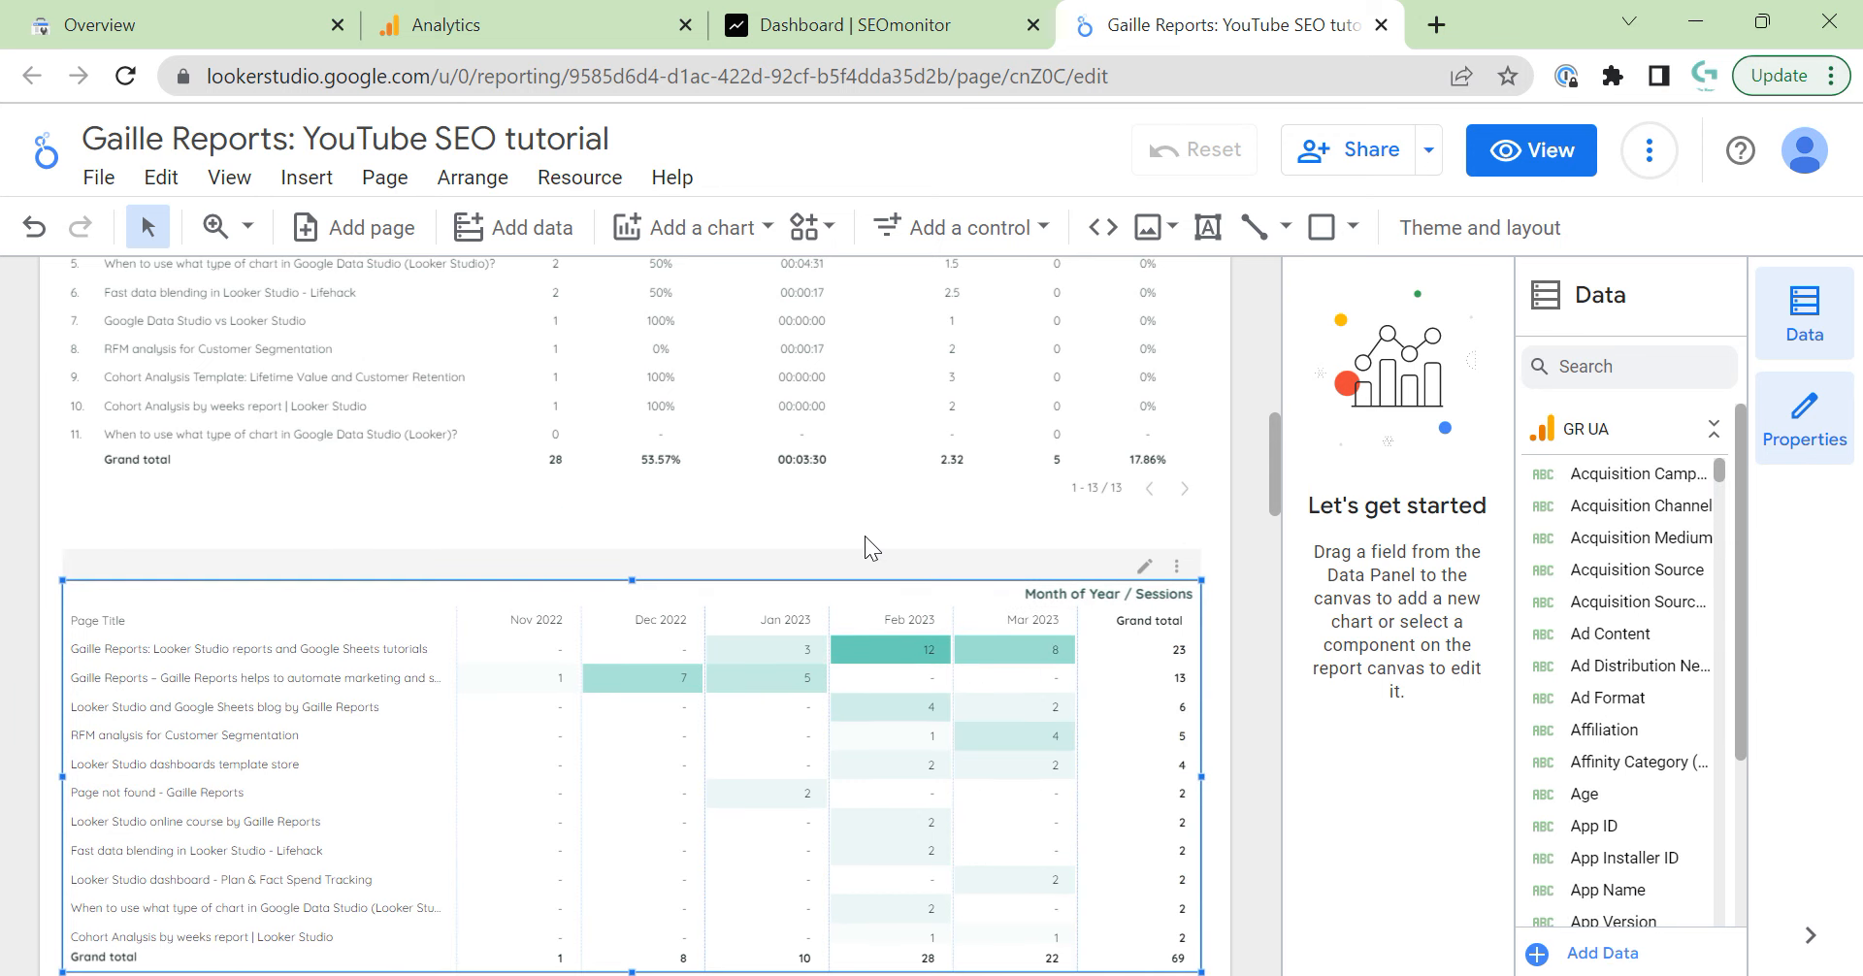
Copy the "Organic traffic popular pages" heading and place the copy in the gap above the pivot table.
scroll(898, 541, "up", 10)
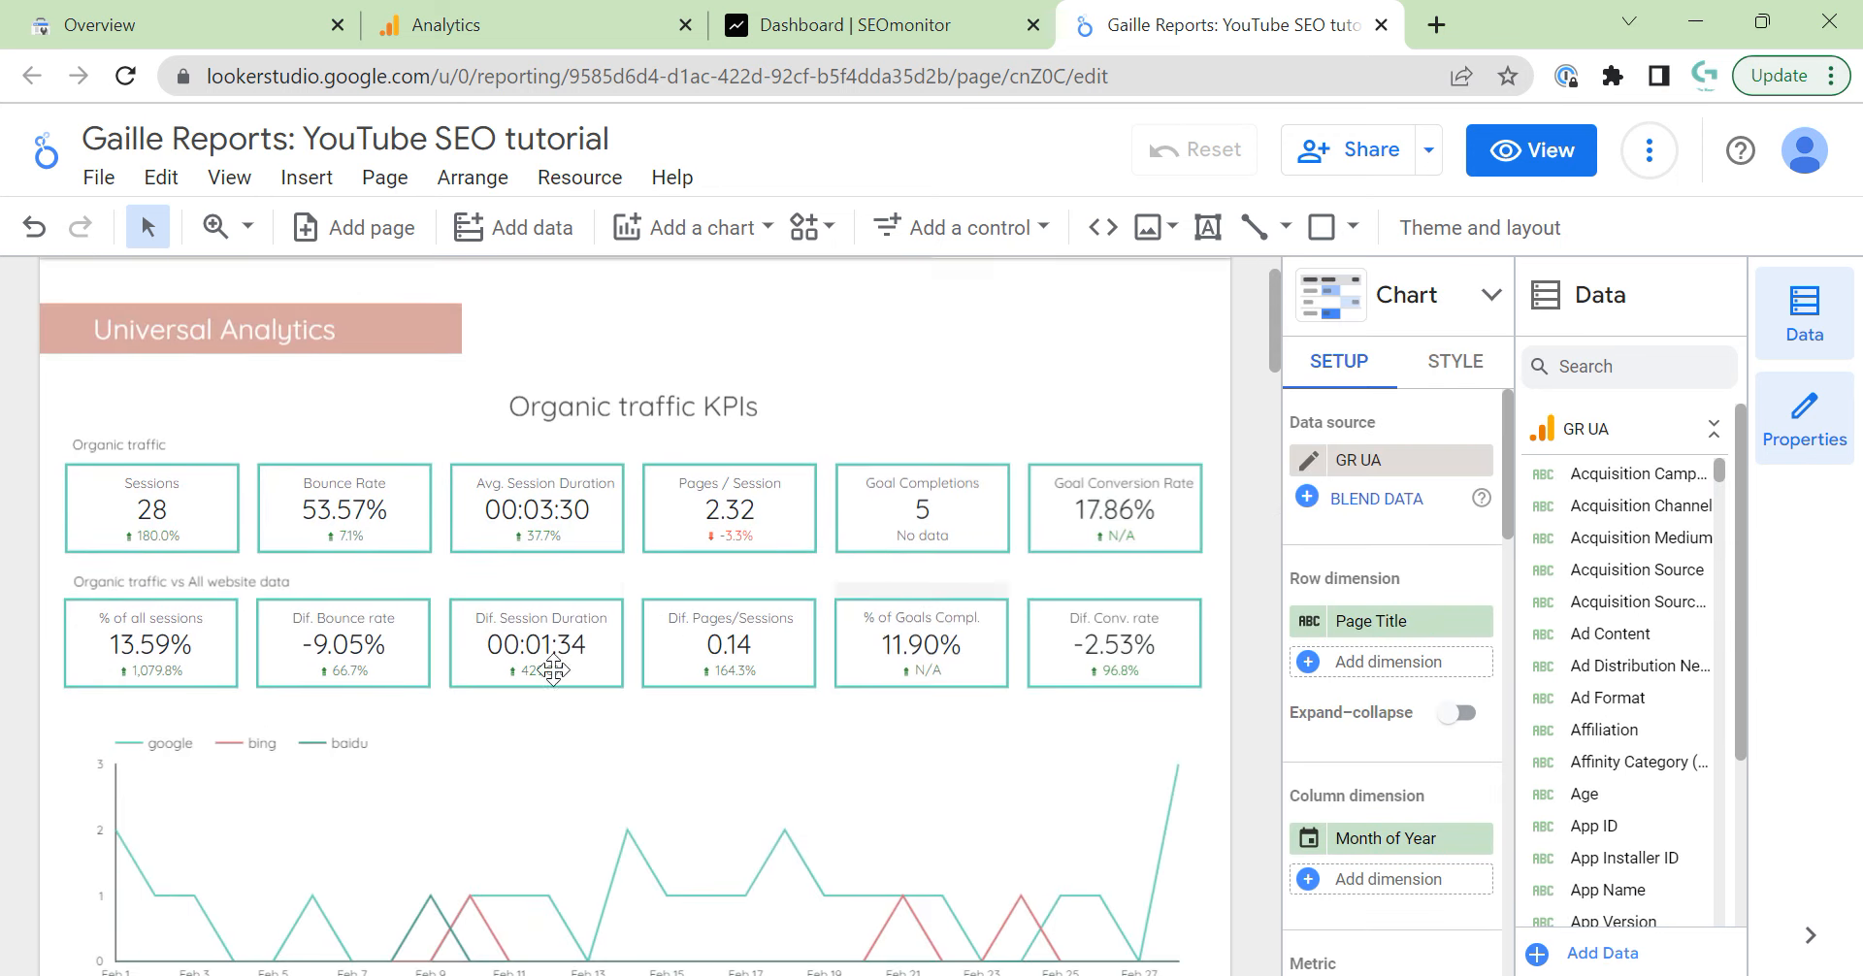
scroll(735, 608, "down", 3)
left_click(707, 766)
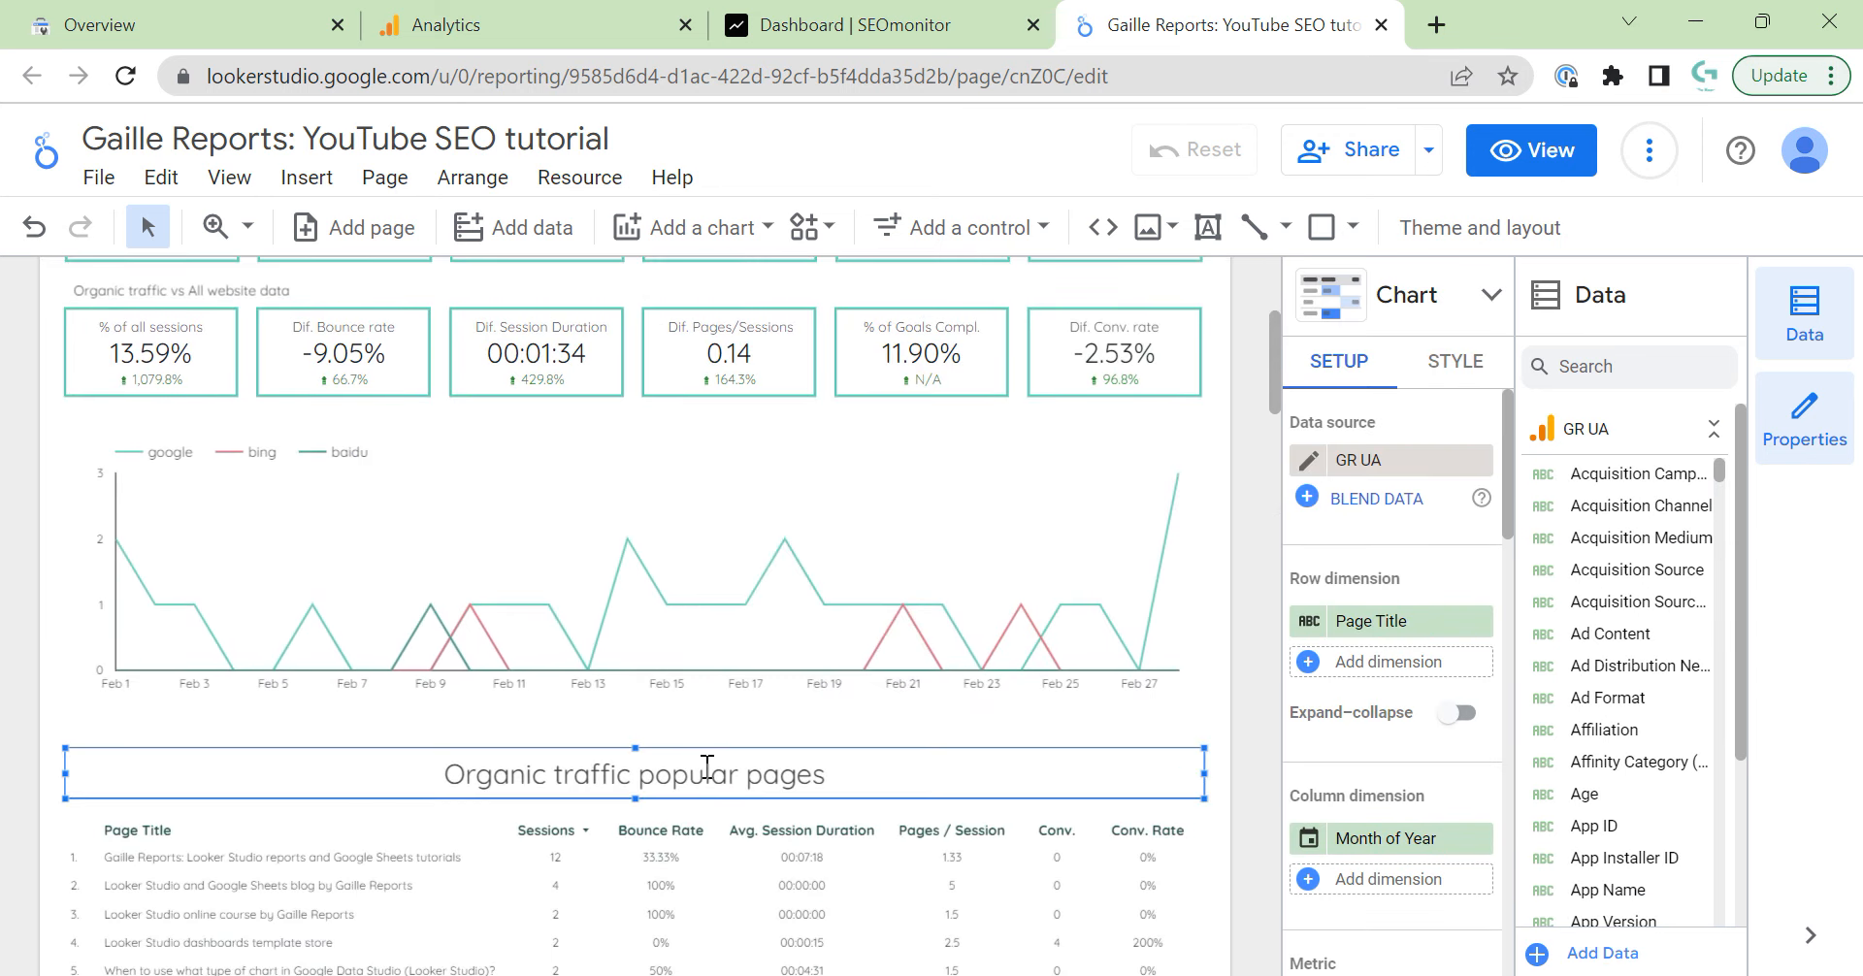
scroll(766, 767, "down", 2)
scroll(866, 685, "down", 1)
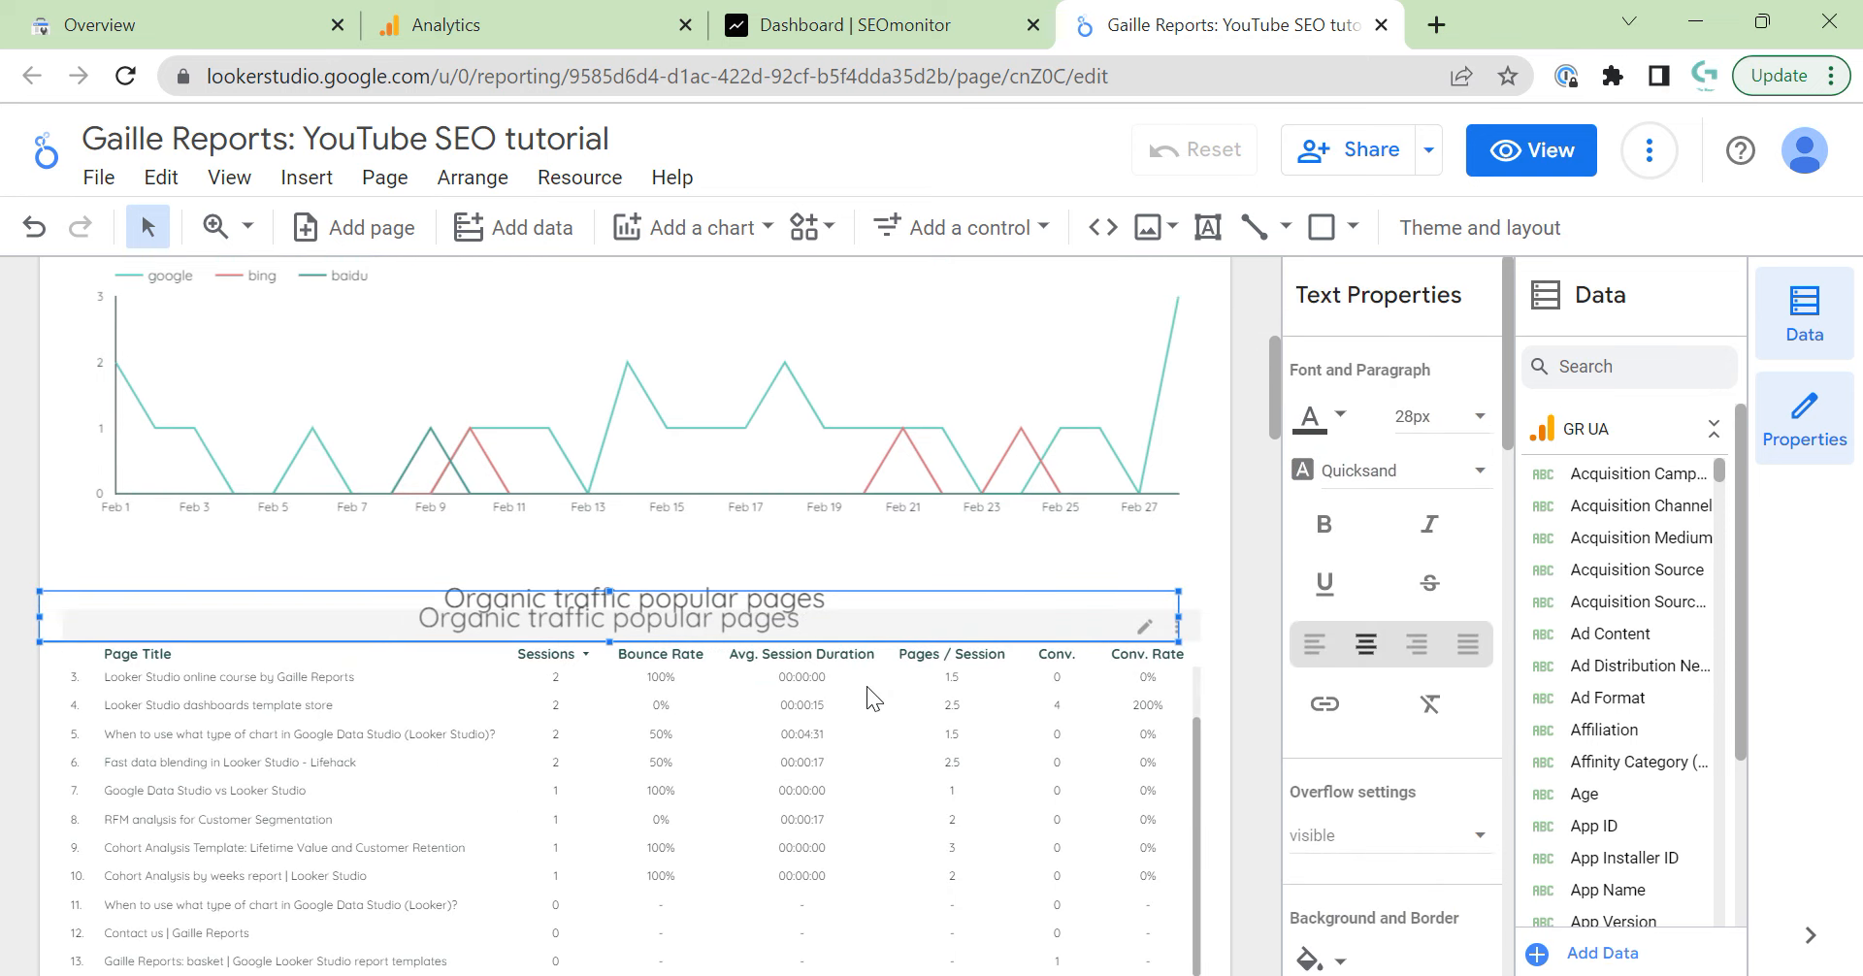
key("shift+Right")
key("shift+Right")
key("shift+Right")
key("shift+Right")
key("shift+Right")
key("shift+Down")
key("shift+Down")
key("shift+Down")
key("shift+Down")
key("shift+Down")
key("shift+Down")
key("shift+Down")
key("shift+Down")
key("shift+Down")
key("shift+Down")
key("shift+Down")
key("shift+Down")
key("shift+Down")
key("shift+Down")
key("shift+Down")
key("shift+Down")
key("shift+Down")
key("shift+Down")
key("shift+Down")
key("shift+Down")
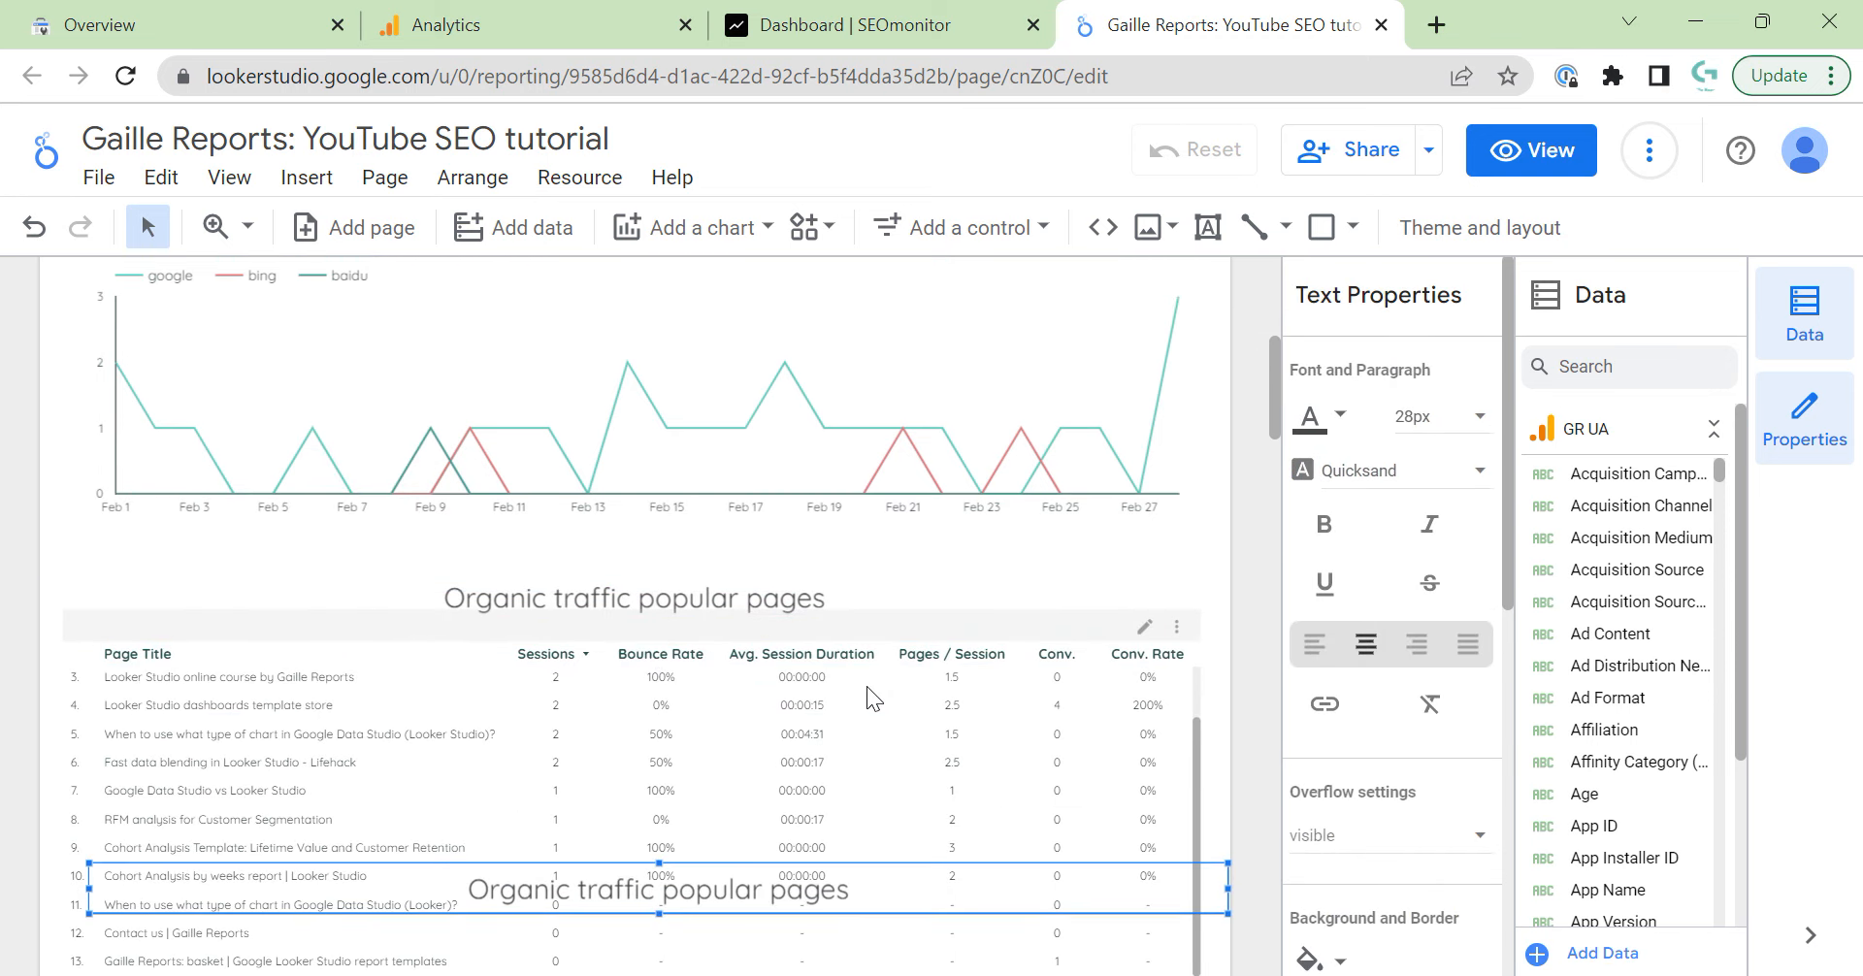
scroll(1159, 621, "down", 4)
key("shift+Down")
key("shift+Down")
key("shift+Down")
key("shift+Down")
key("shift+Down")
key("shift+Down")
key("shift+Down")
key("shift+Down")
key("shift+Down")
key("shift+Down")
key("shift+Down")
key("shift+Down")
key("shift+Down")
key("shift+Down")
key("shift+Down")
key("shift+Down")
key("shift+Down")
key("shift+Down")
key("shift+Down")
key("shift+Down")
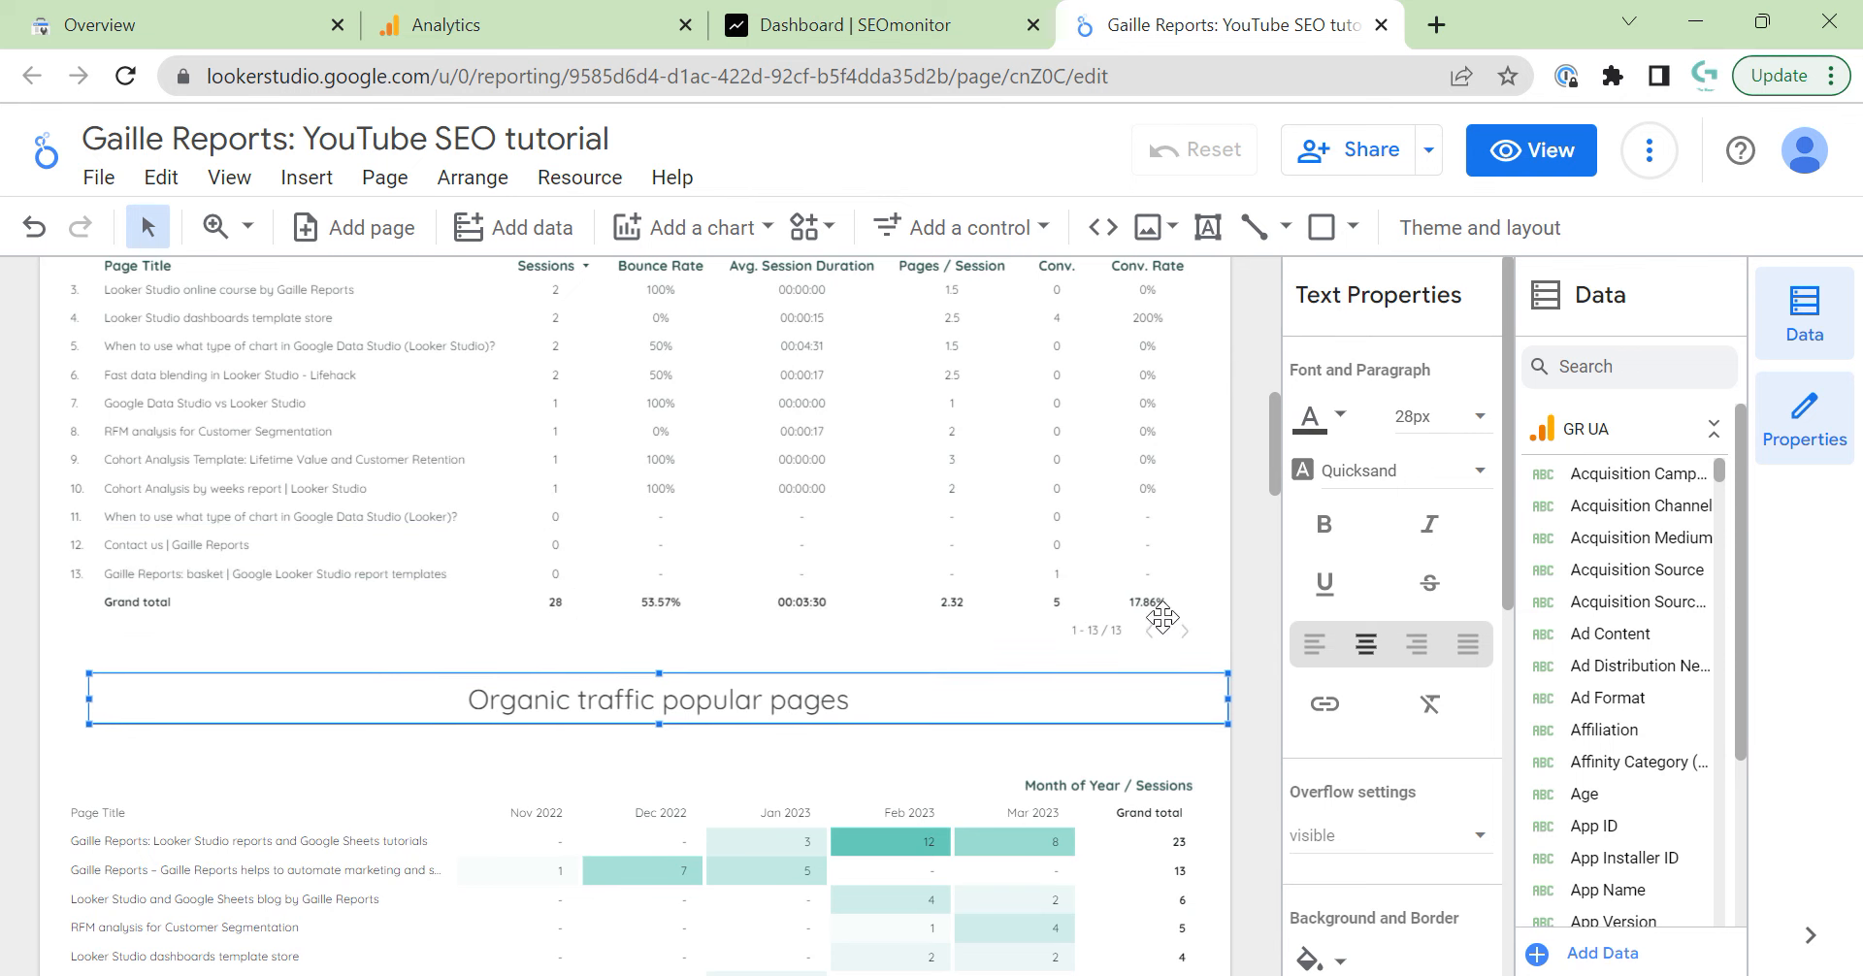
Align the copied heading's left edge with the popular pages table and shift the heading slightly down.
left_click(611, 555, "shift")
right_click(609, 554)
mouse_move(779, 726)
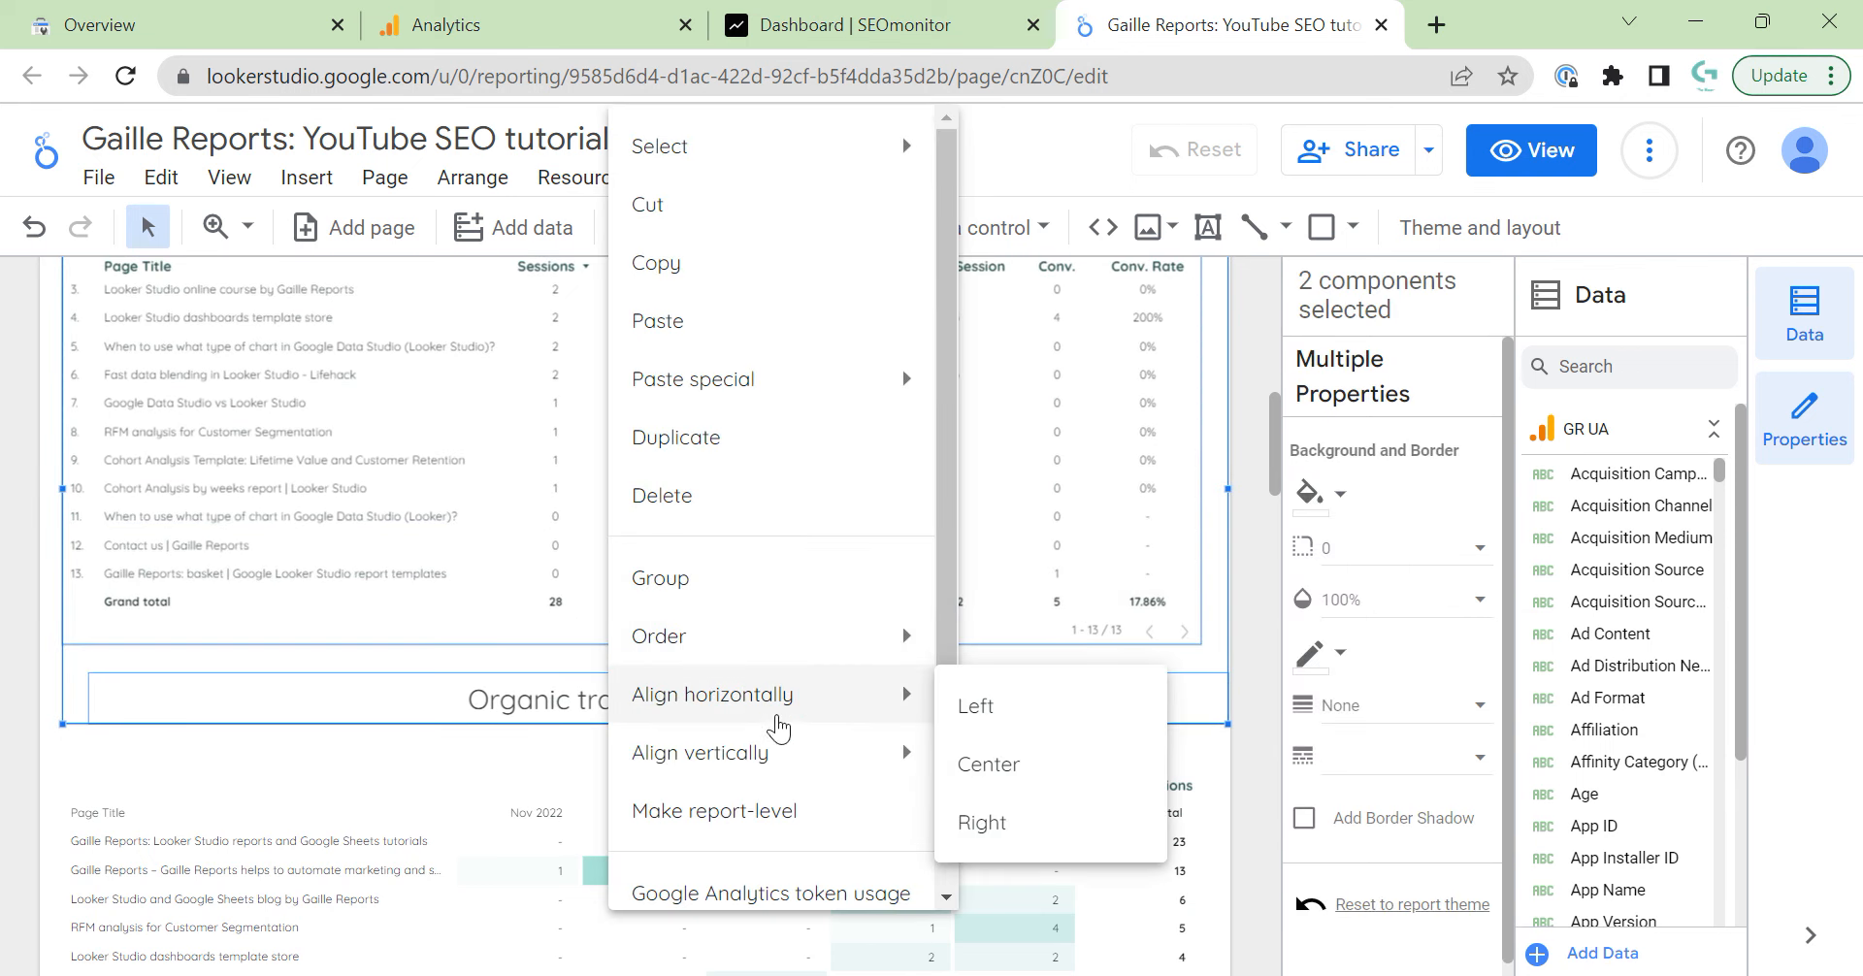
left_click(991, 710)
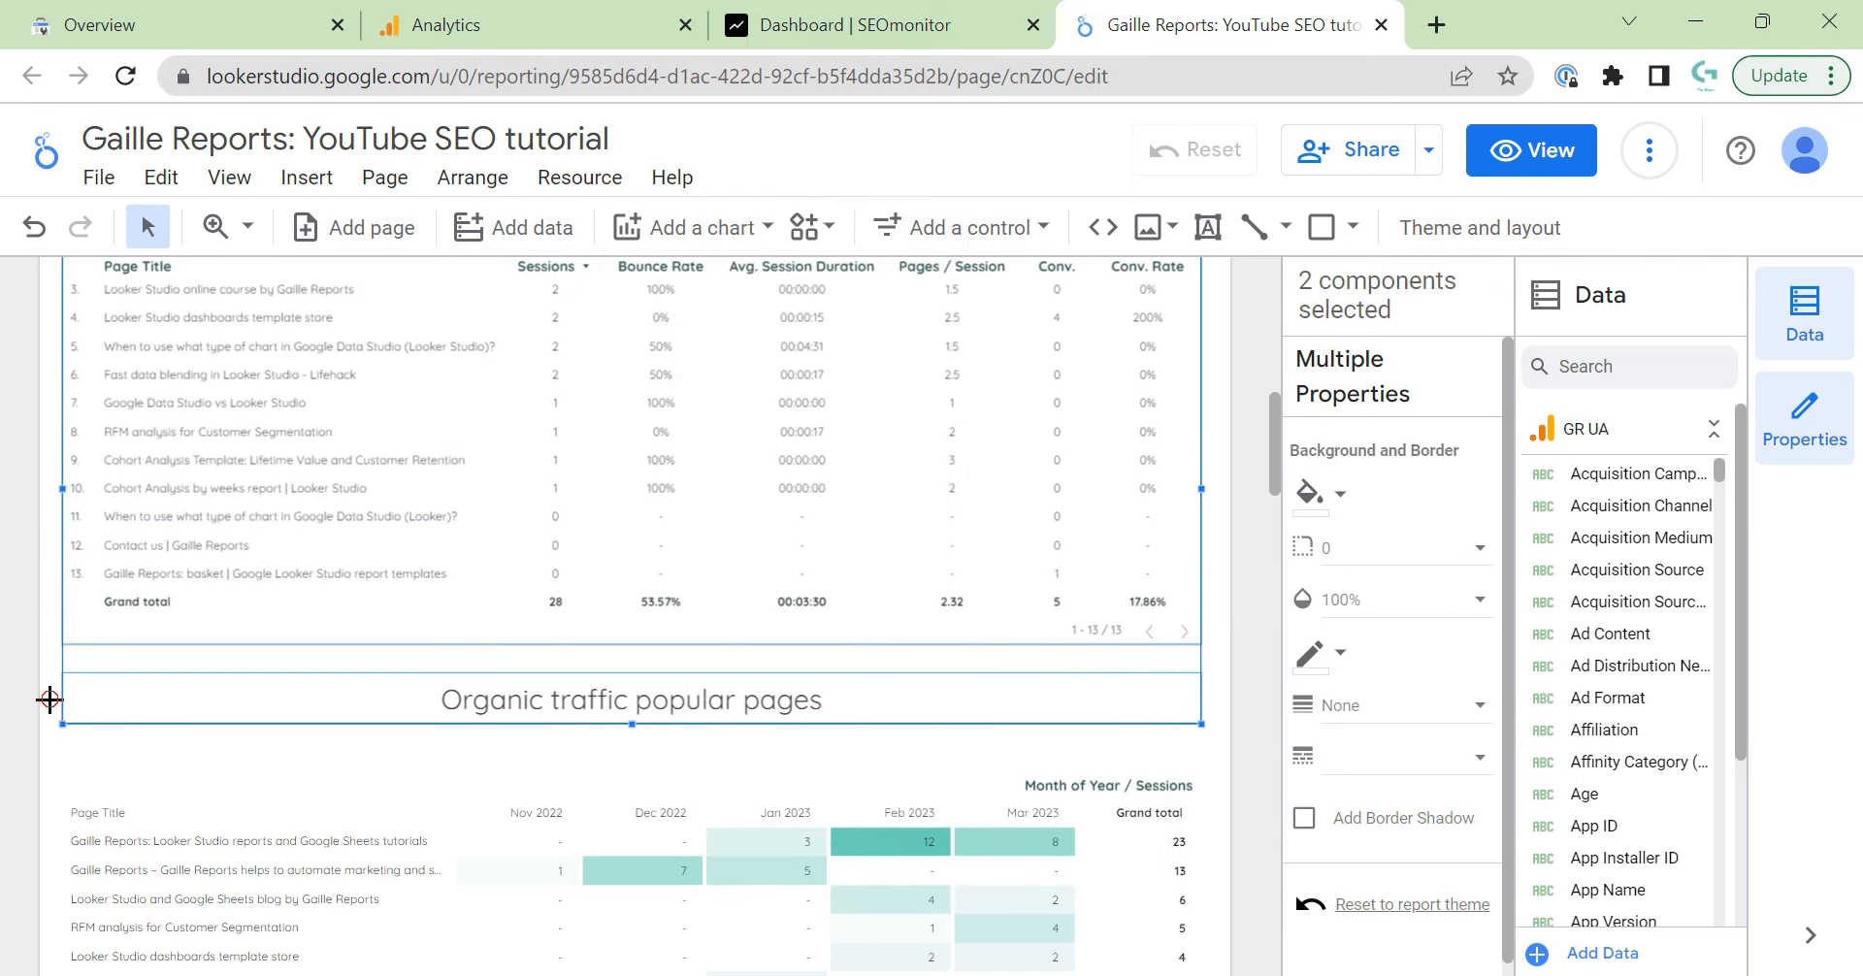
left_click(740, 714)
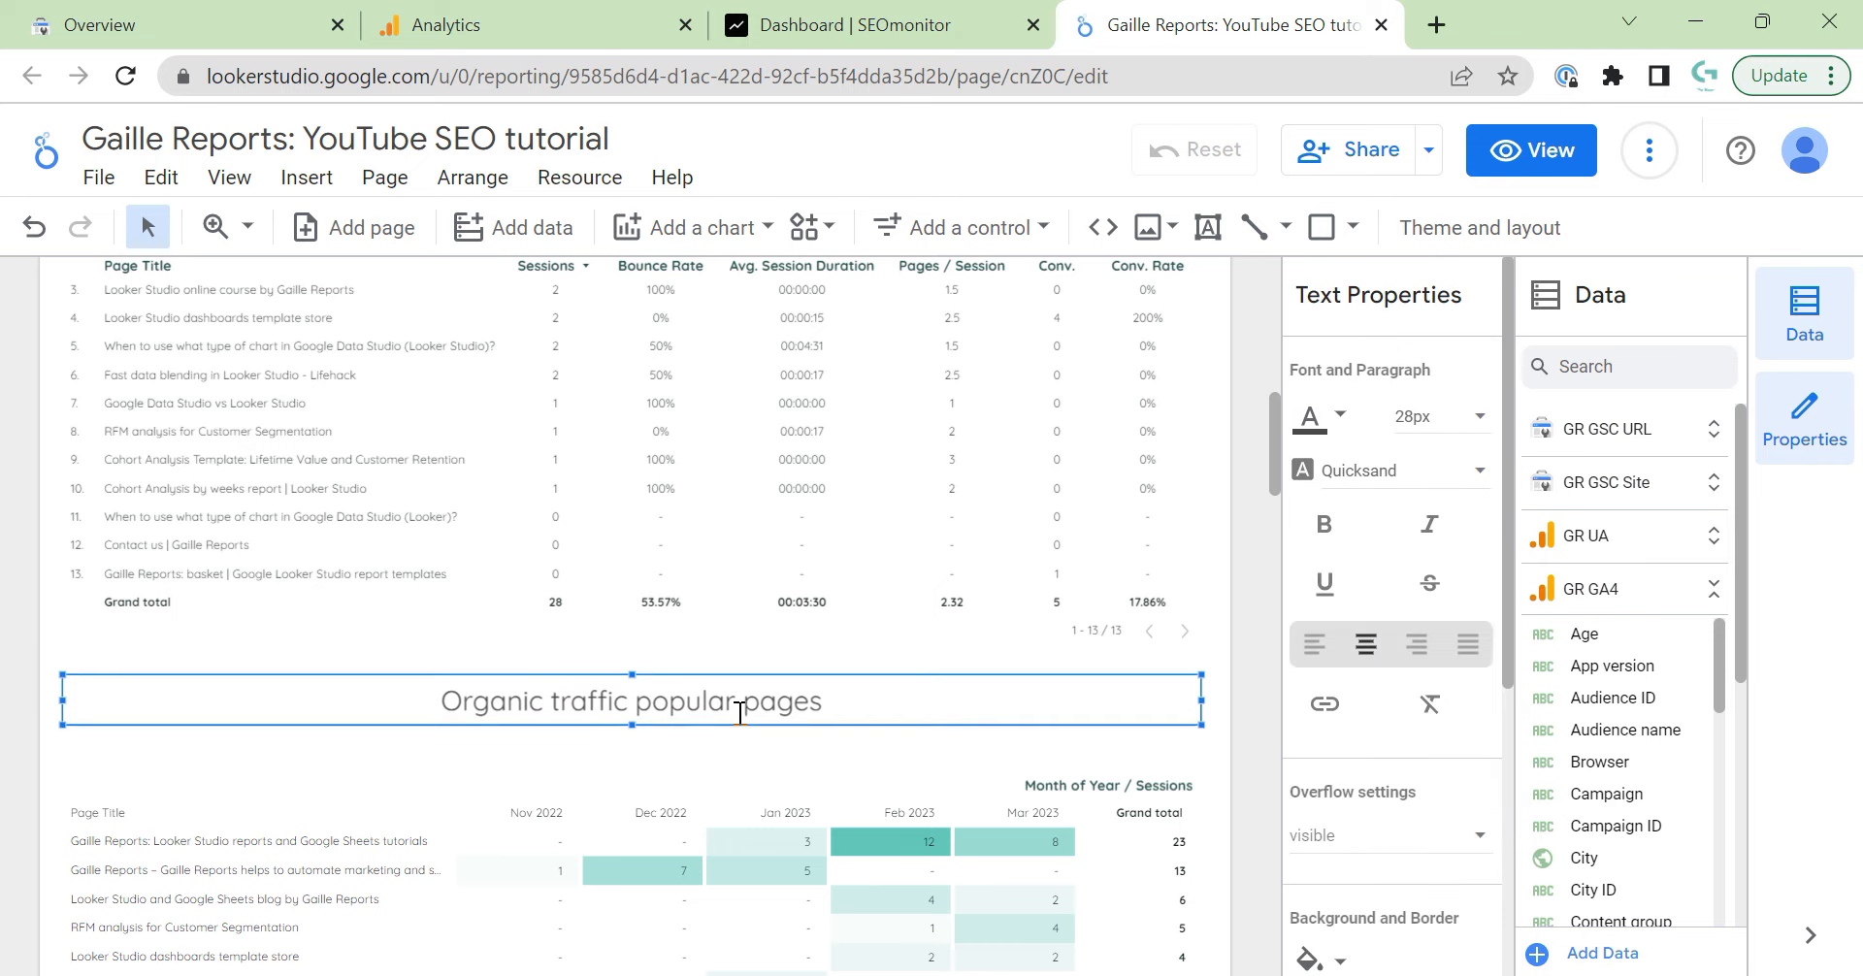
left_click_drag(739, 713, 742, 723)
Change the copied heading's text to "Organic traffic sessions by page and month".
double_click(760, 716)
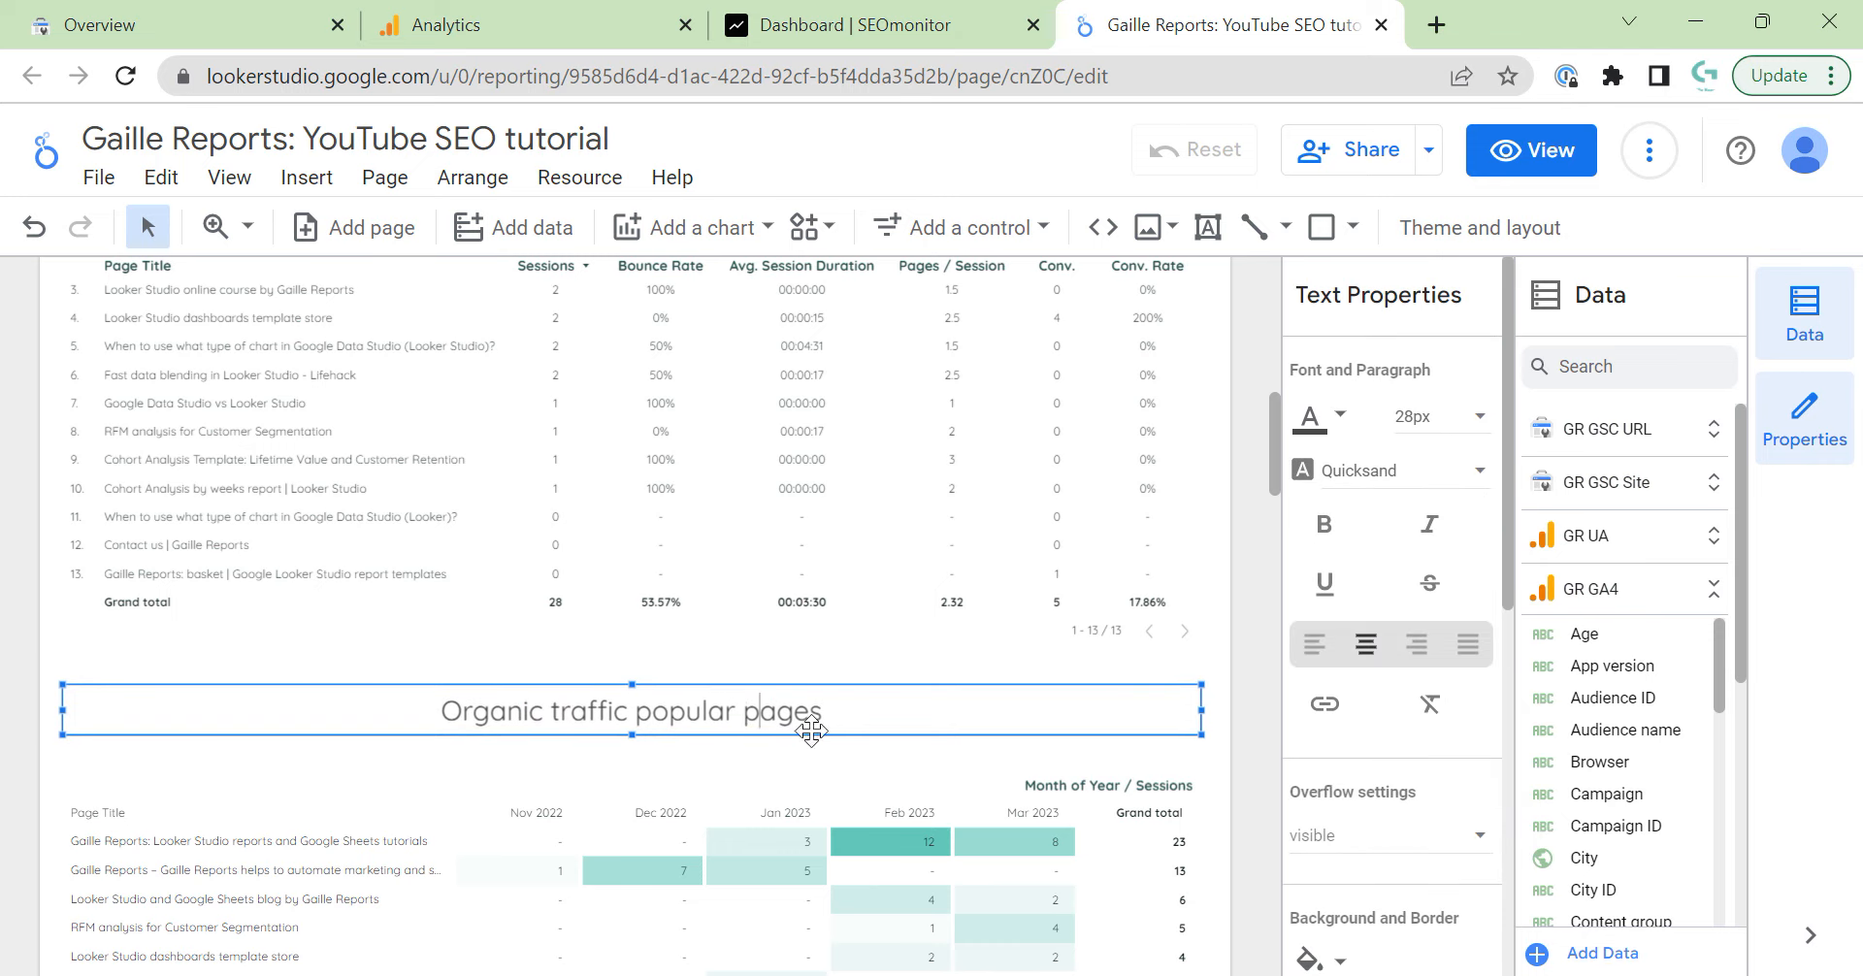
key("Left")
key("ctrl+shift+Left")
key("BackSpace")
key("End")
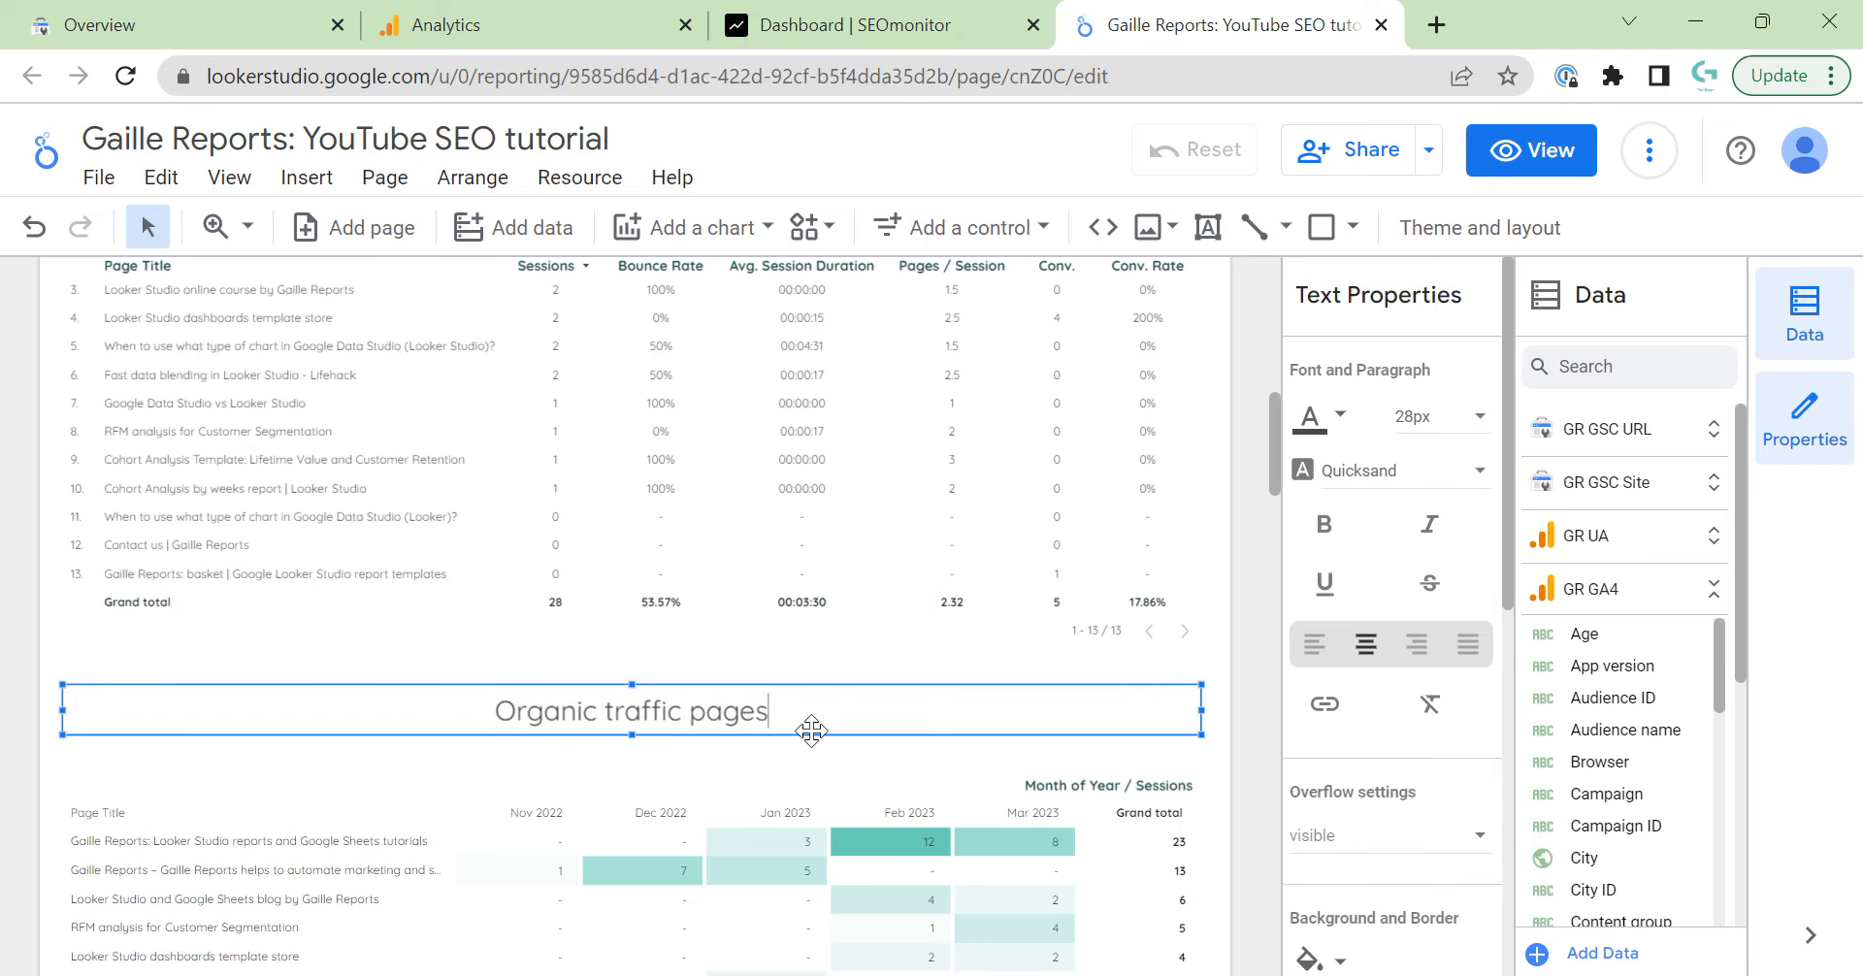
type("se")
key("BackSpace")
key("BackSpace")
key("BackSpace")
key("BackSpace")
type("s")
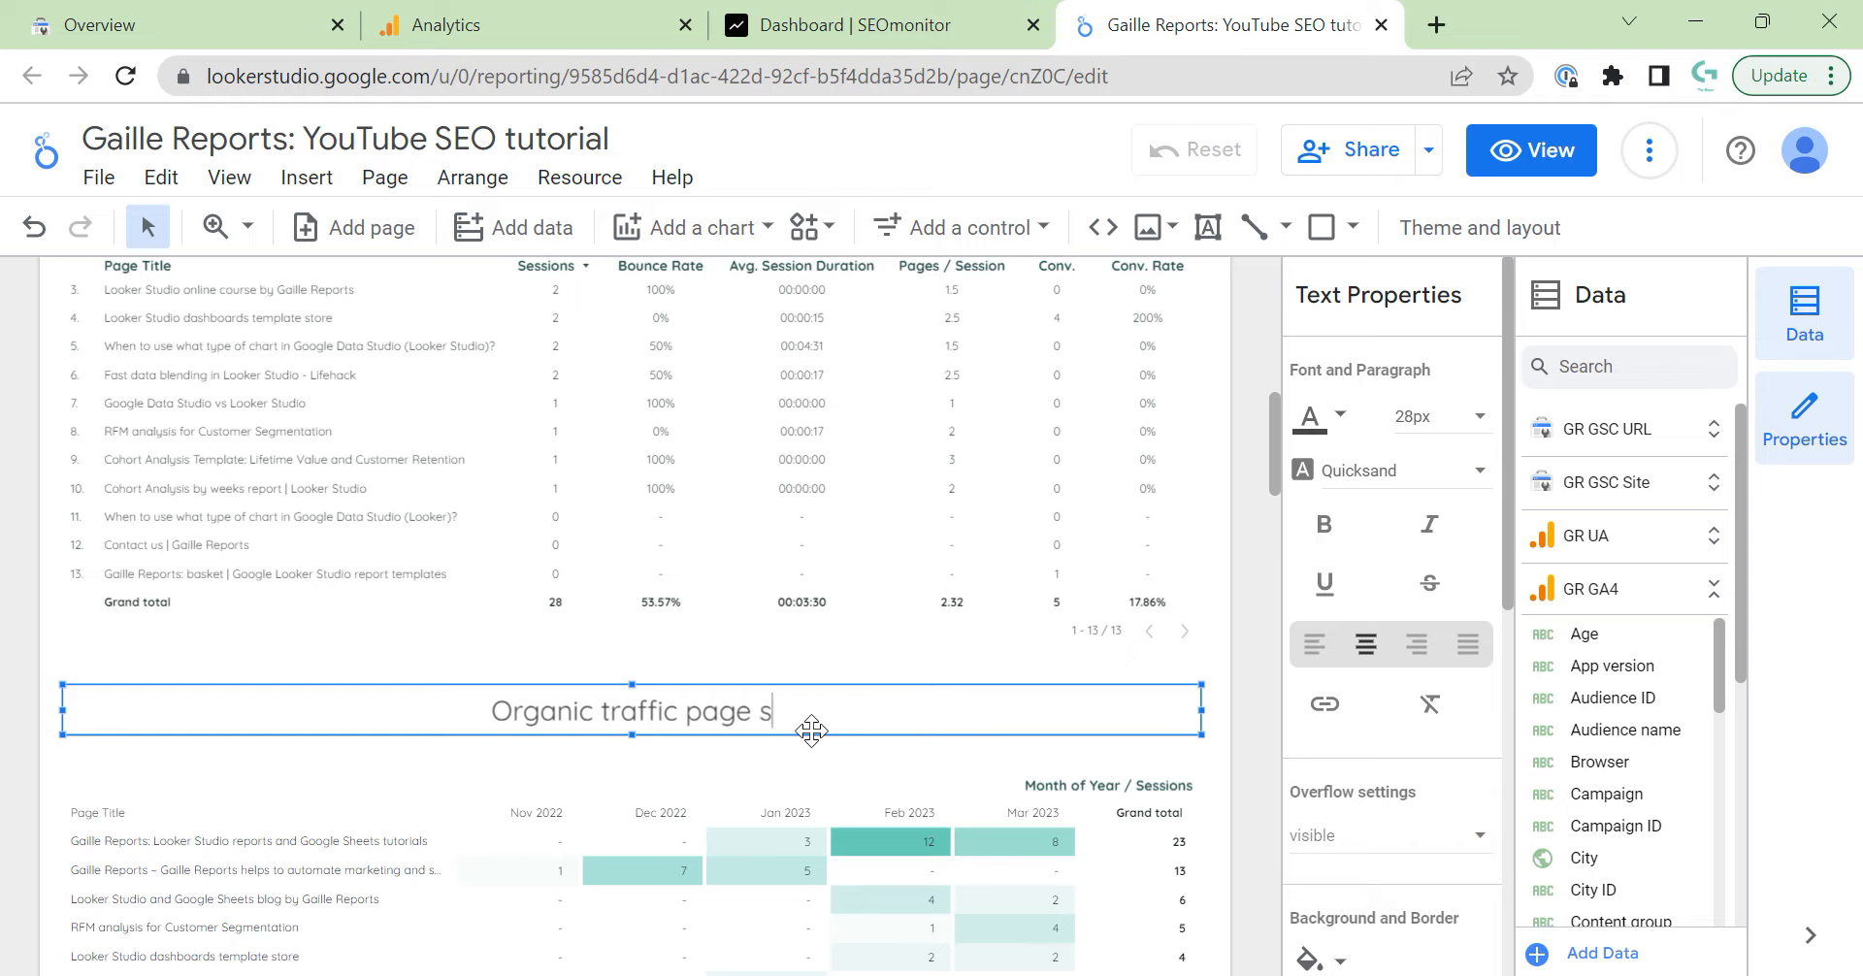
type("e")
key("BackSpace")
key("BackSpace")
key("BackSpace")
key("BackSpace")
key("BackSpace")
key("BackSpace")
key("BackSpace")
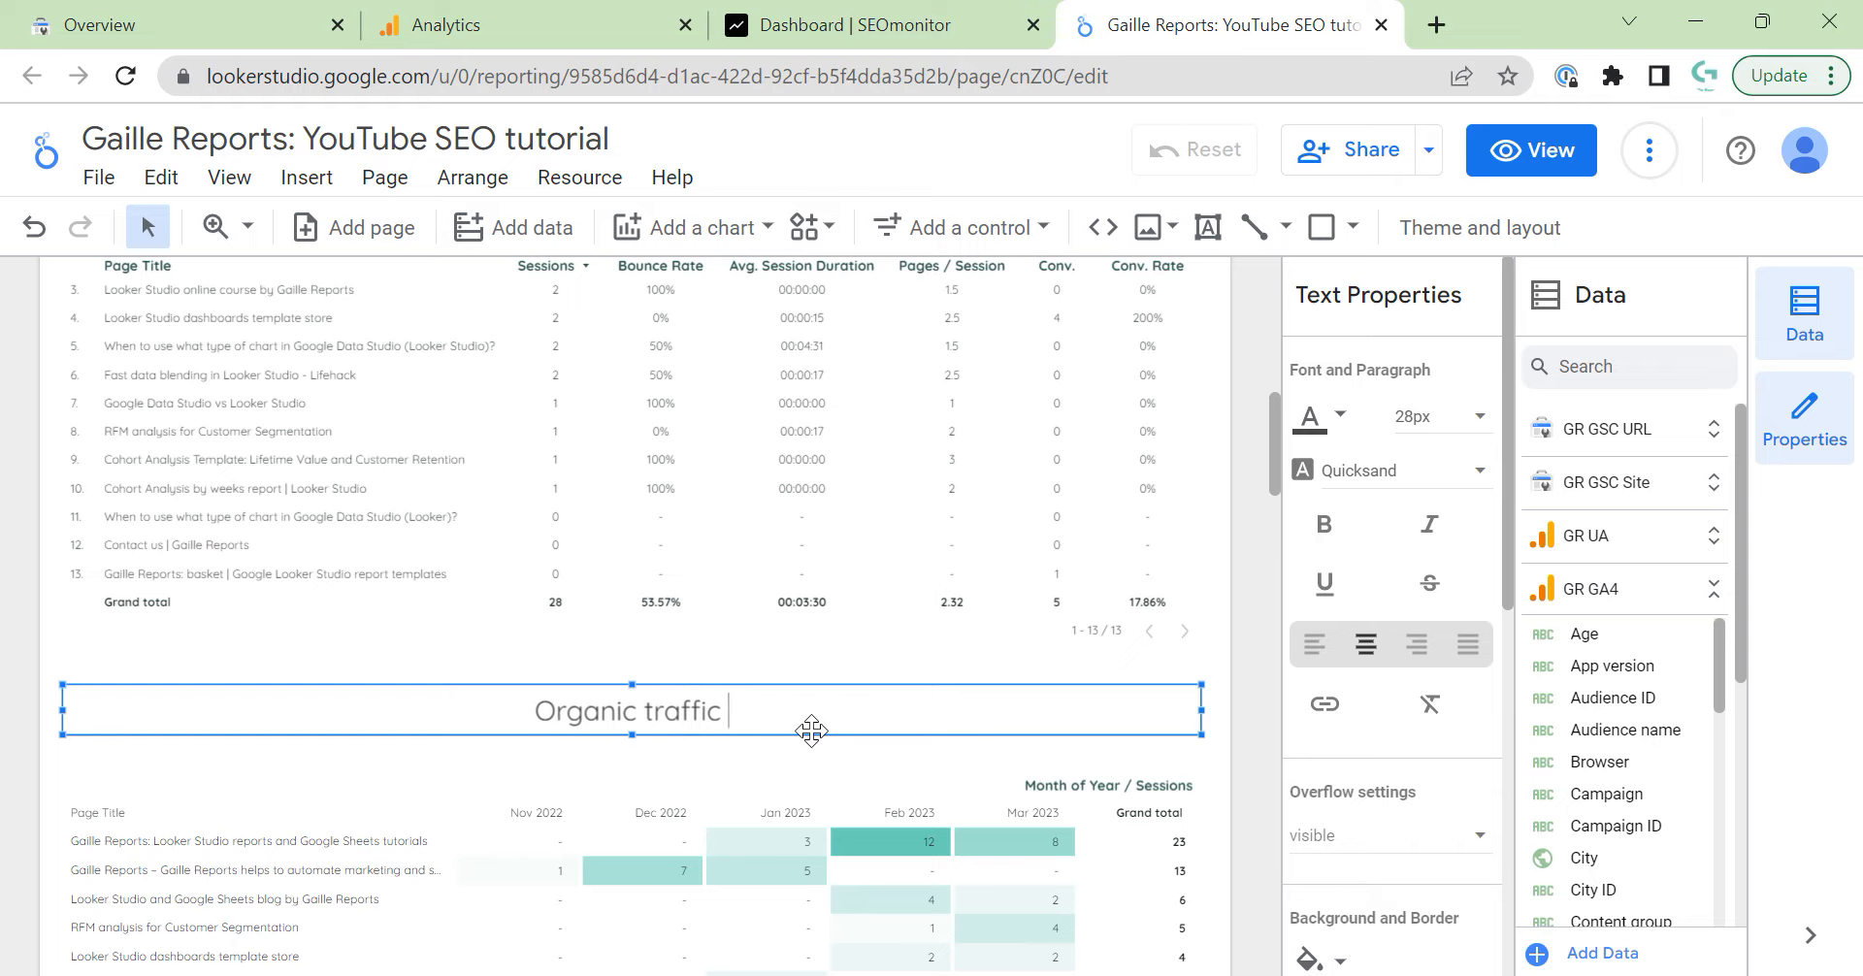
type("sessions")
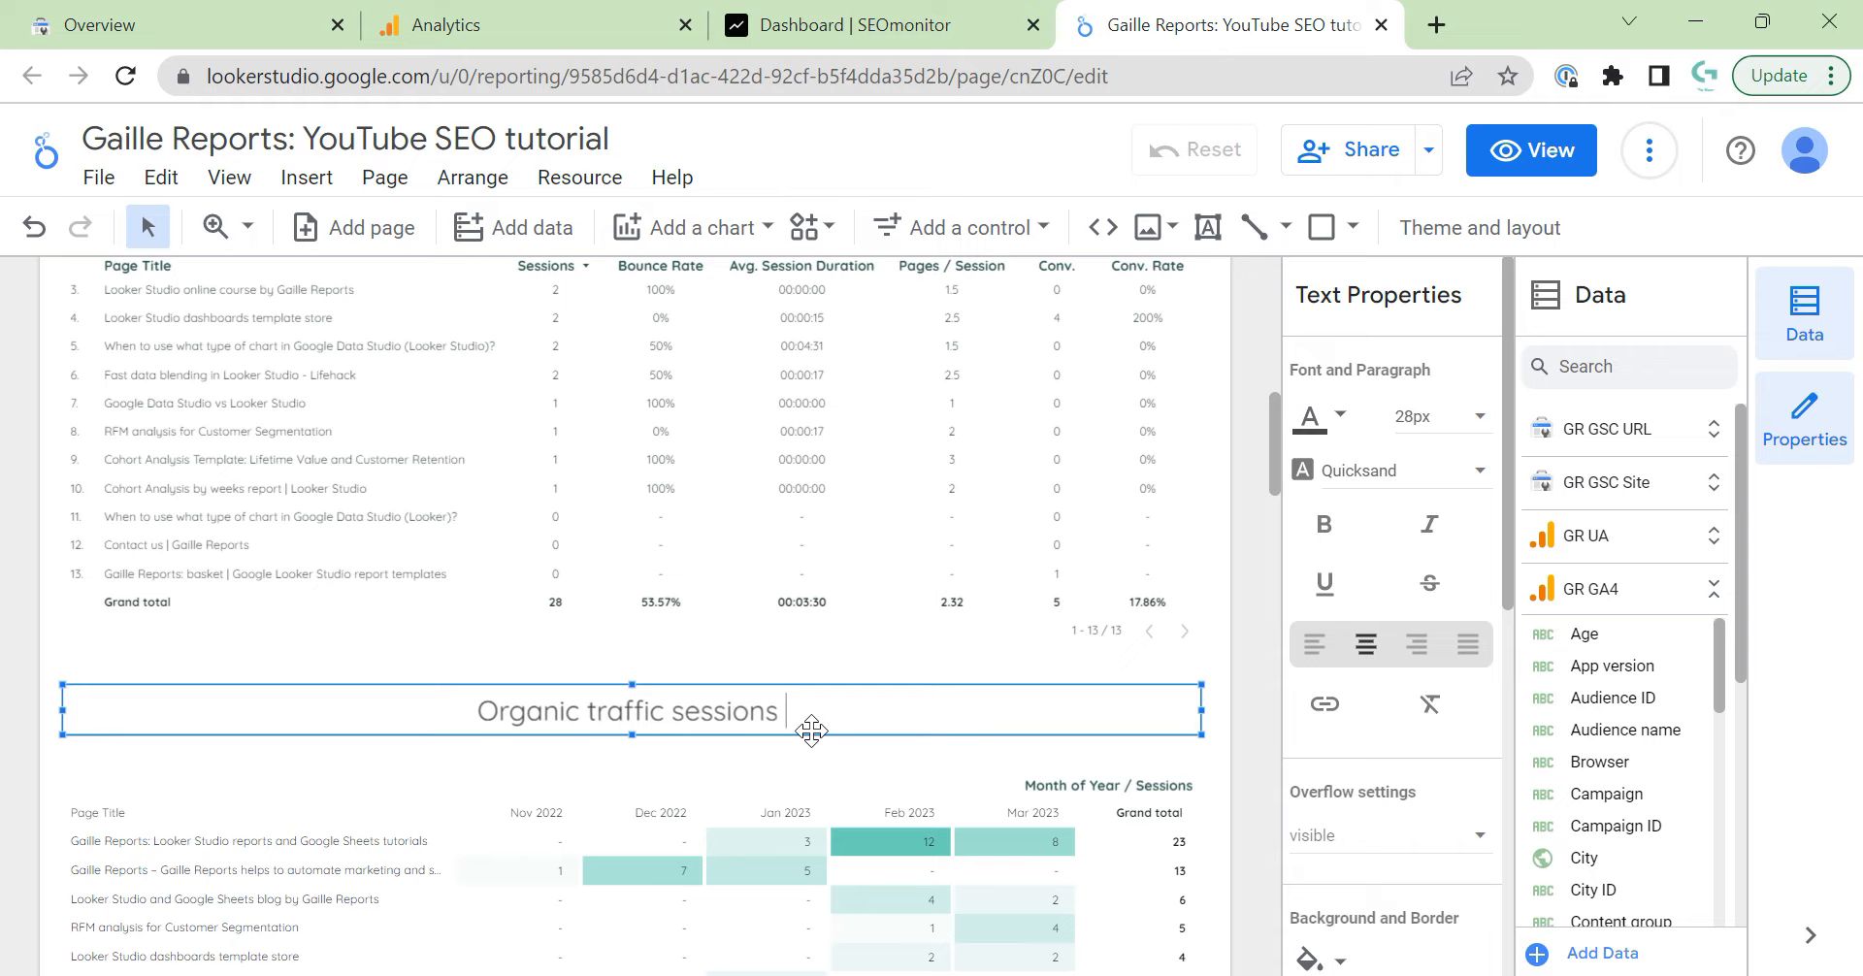
type(" by pag")
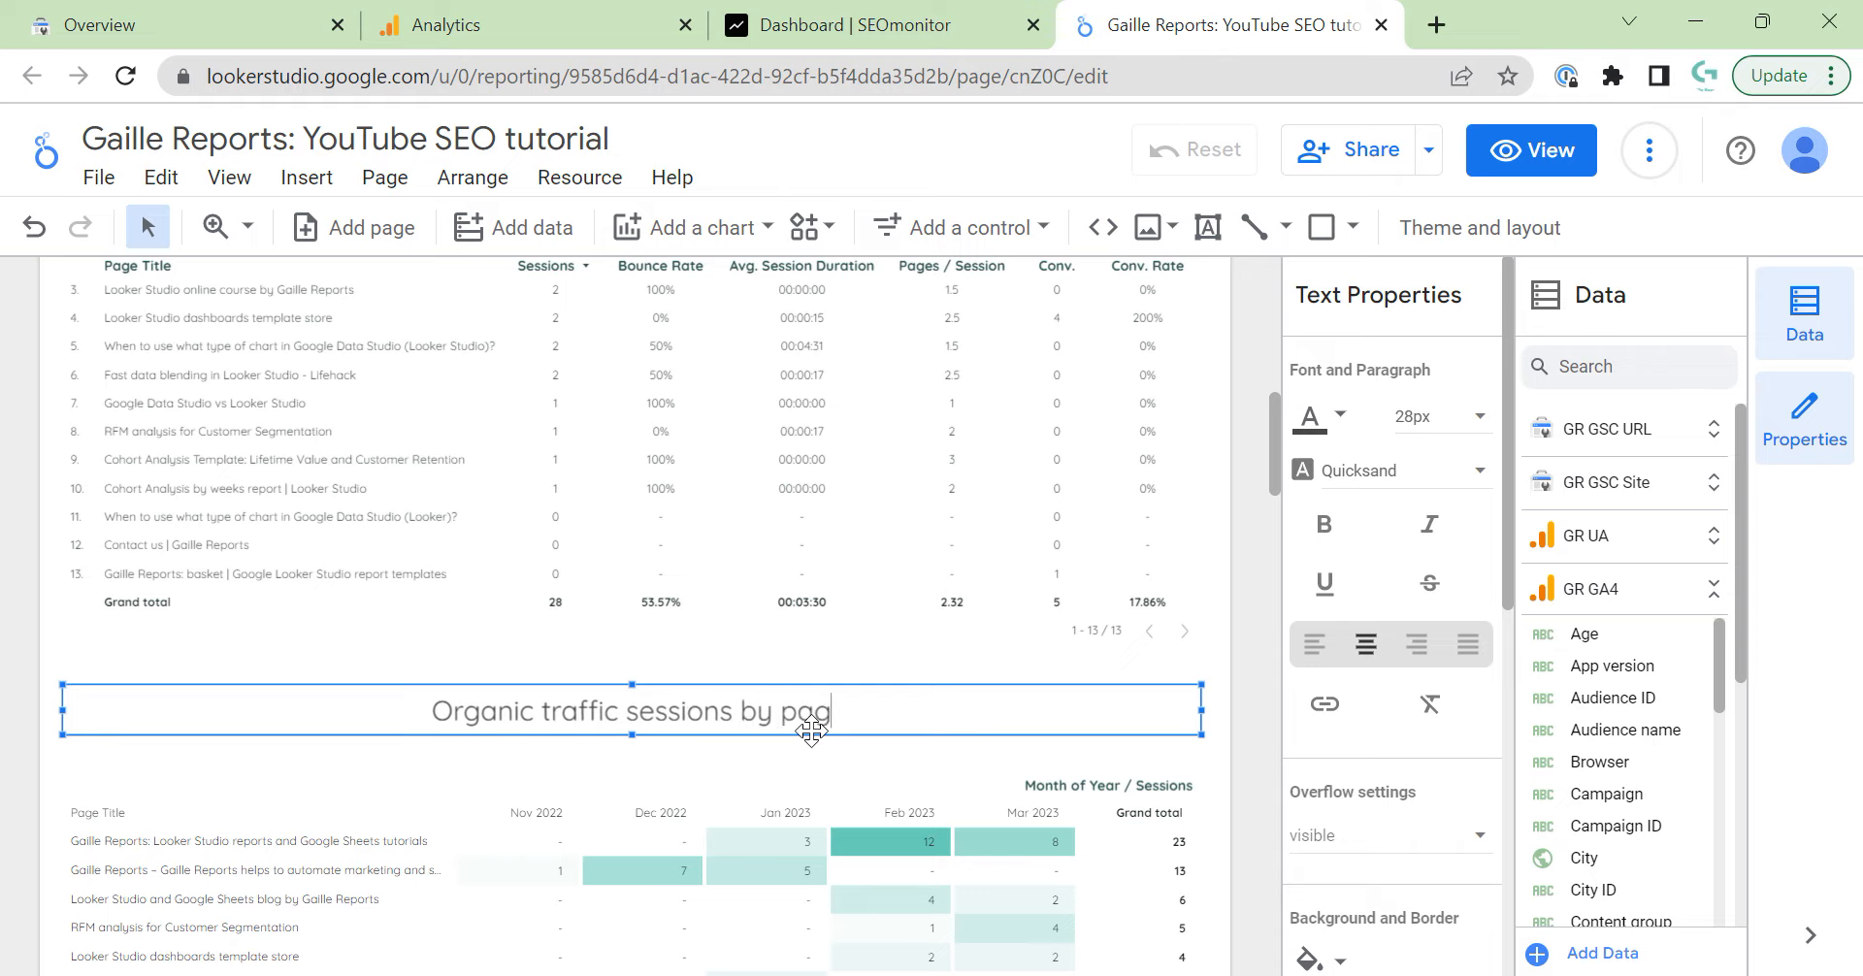
type("e and month")
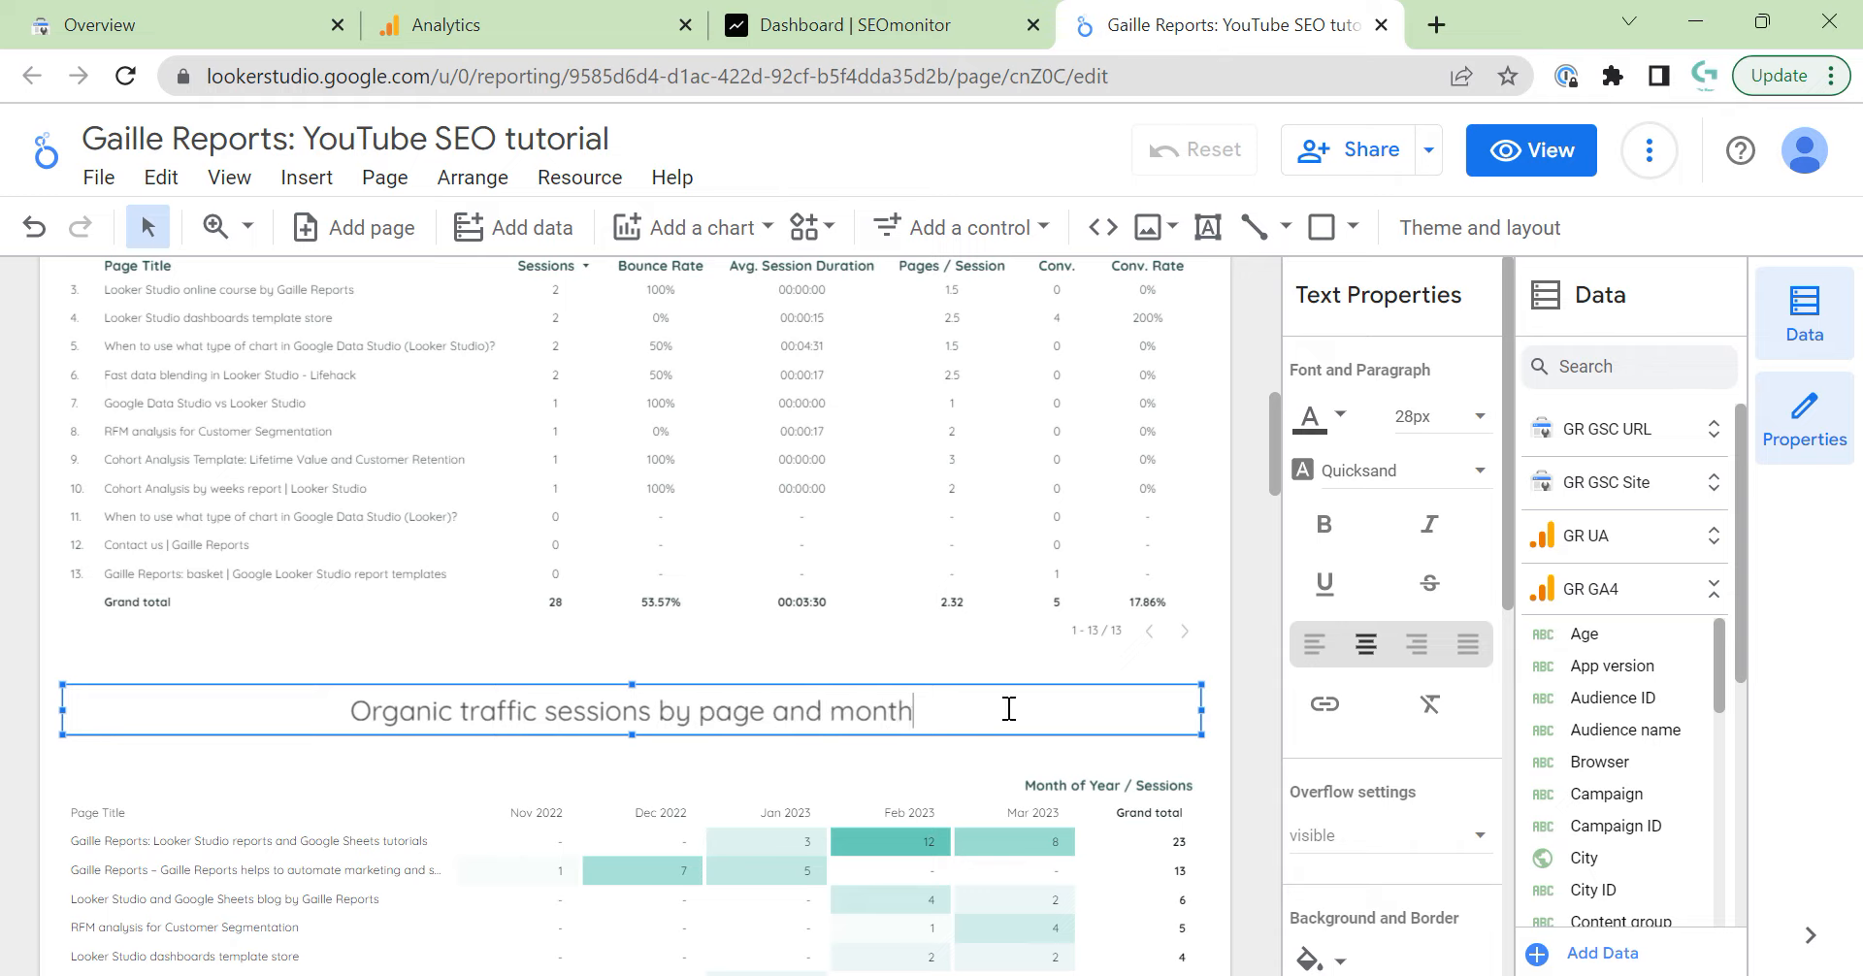
Finish editing the heading text and move the pivot table slightly up, closer to its heading.
left_click(1231, 781)
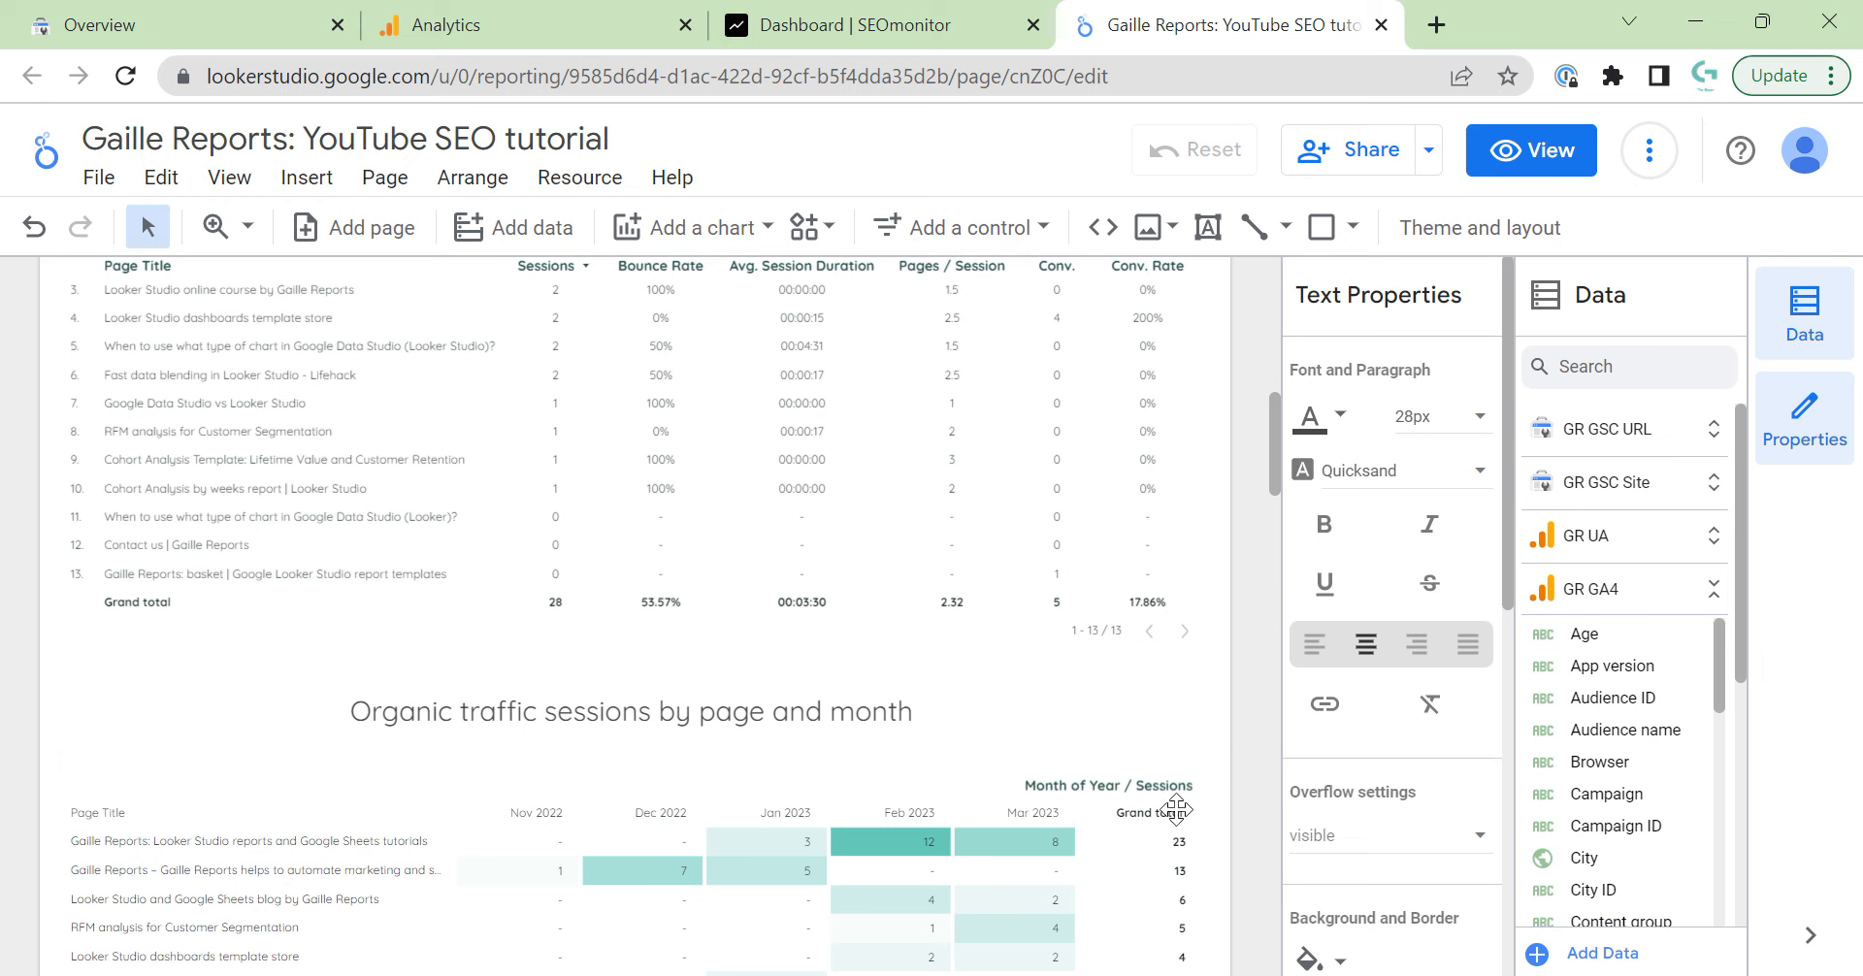
left_click(436, 783)
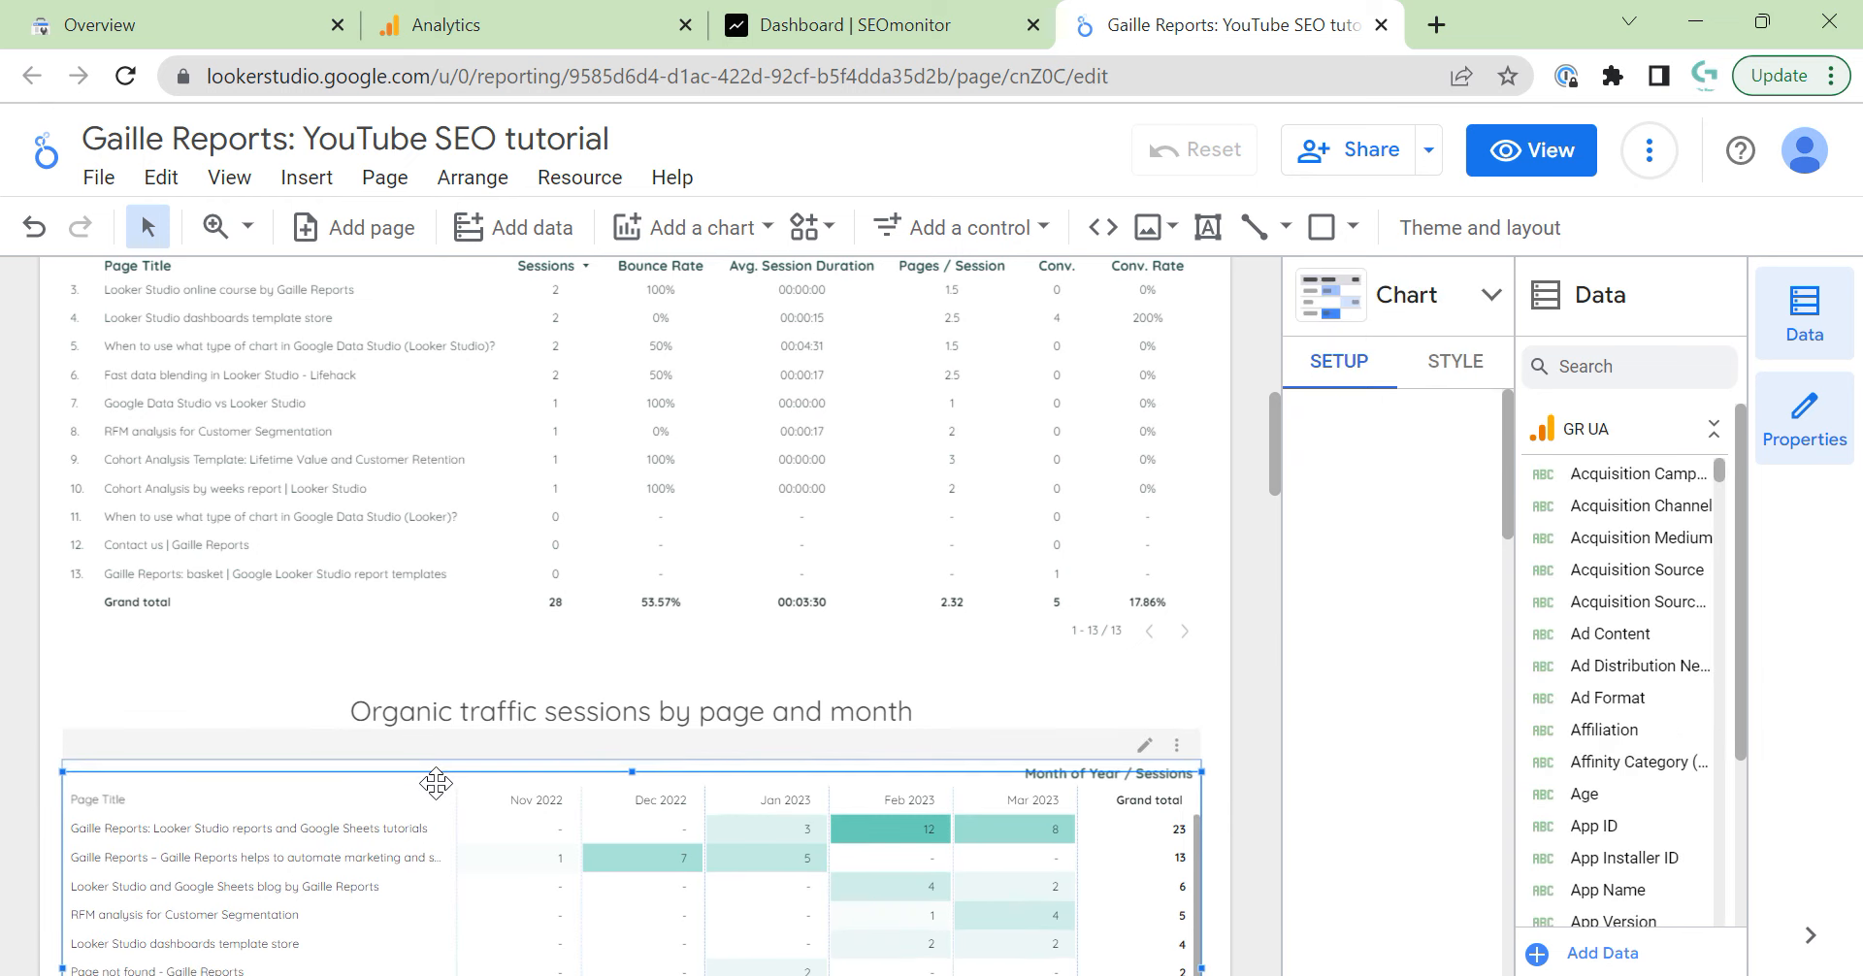
left_click(1239, 723)
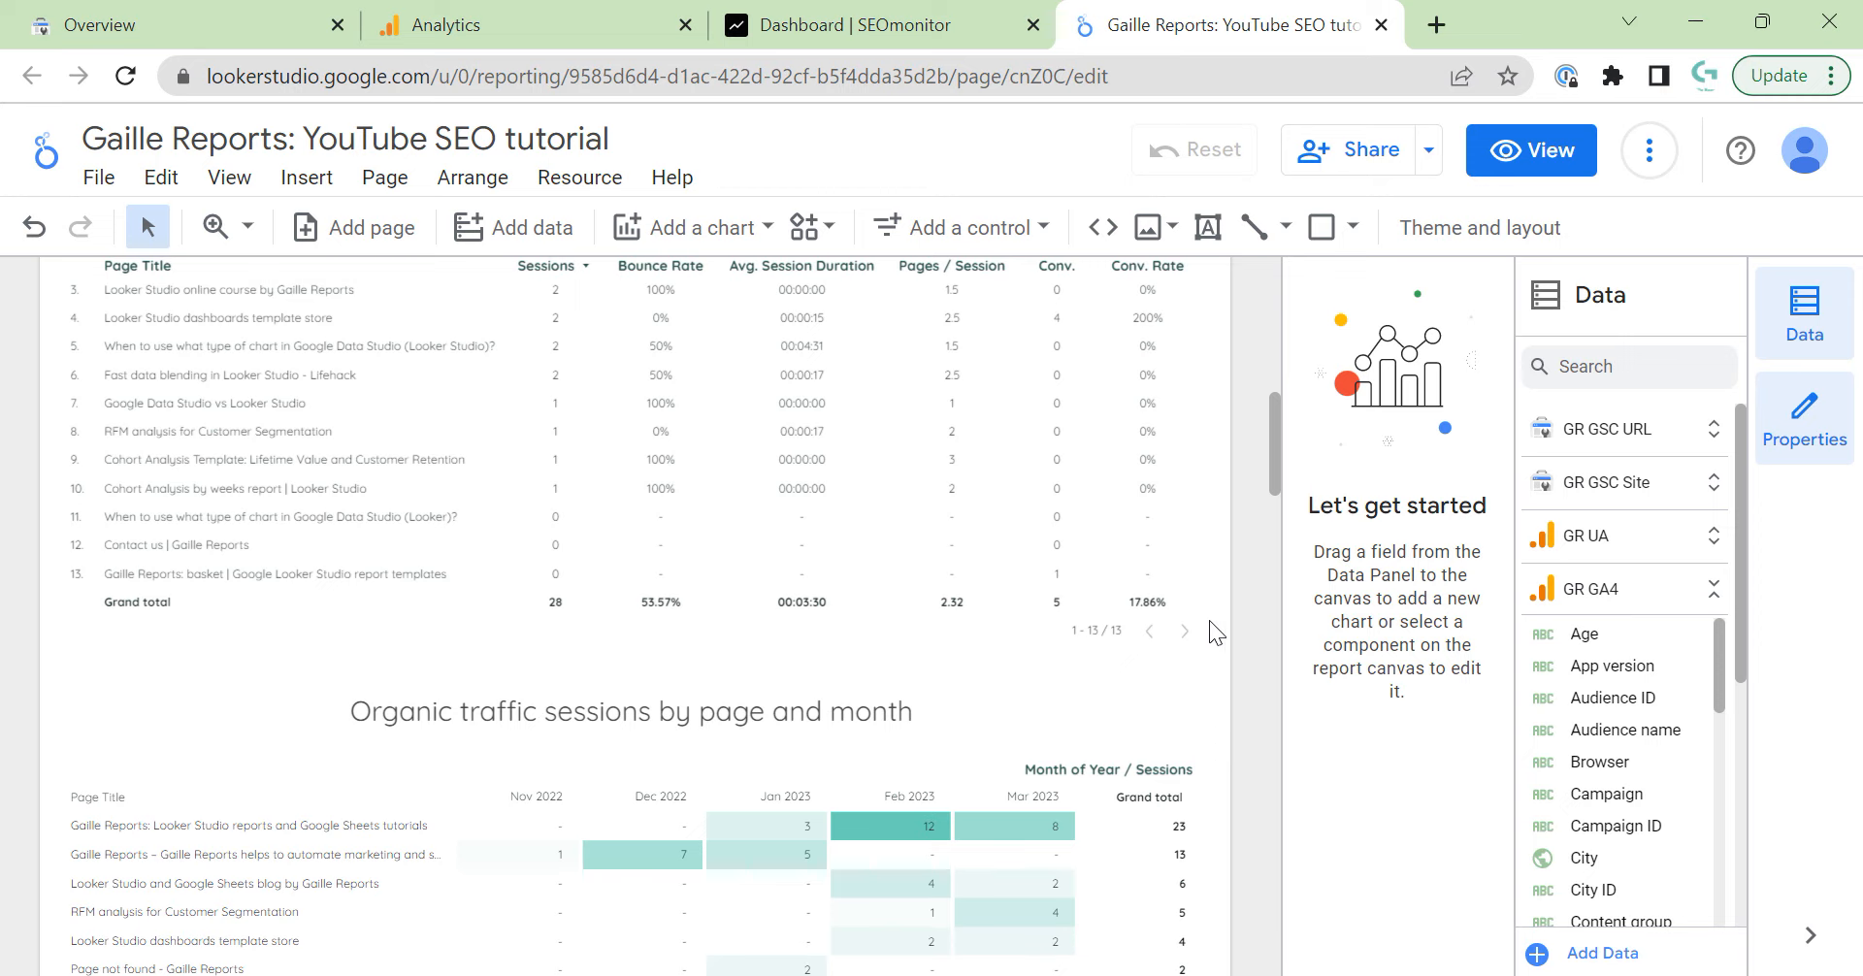
Review the Universal Analytics section of the report, from the KPI scorecards and time series through the popular pages table to the monthly pivot table.
scroll(1247, 798, "down", 3)
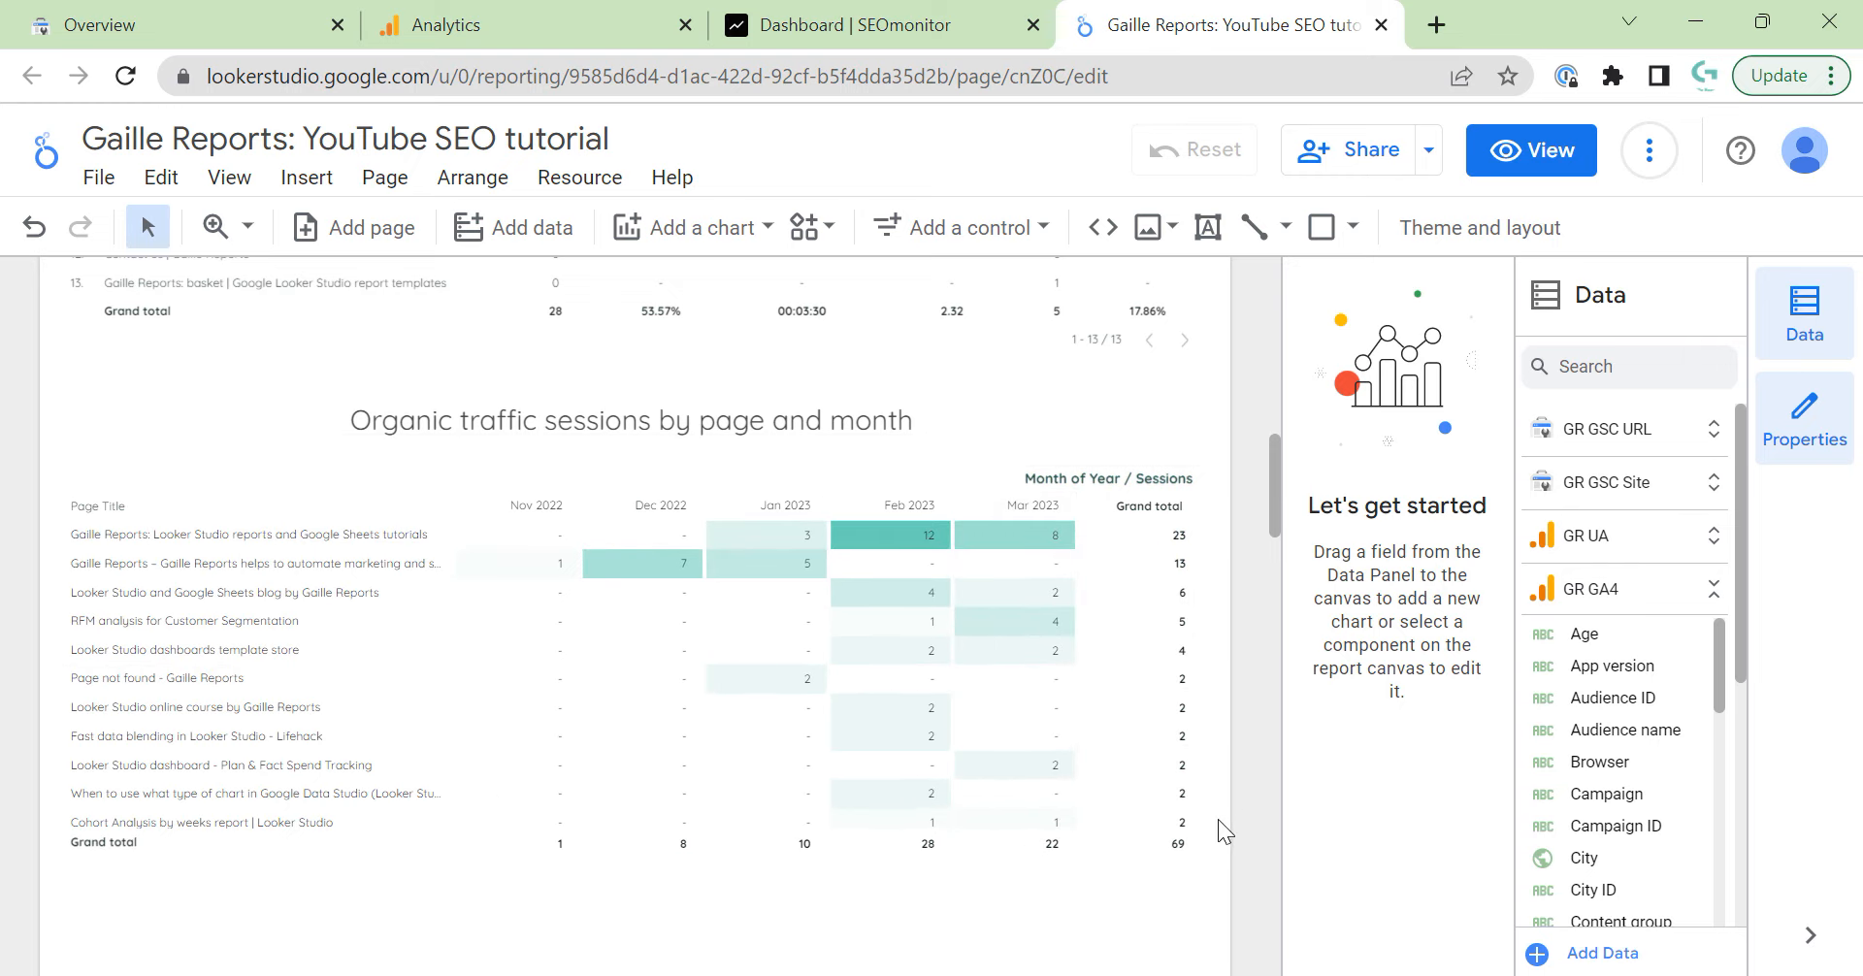
scroll(1219, 825, "down", 2)
scroll(1213, 844, "down", 4)
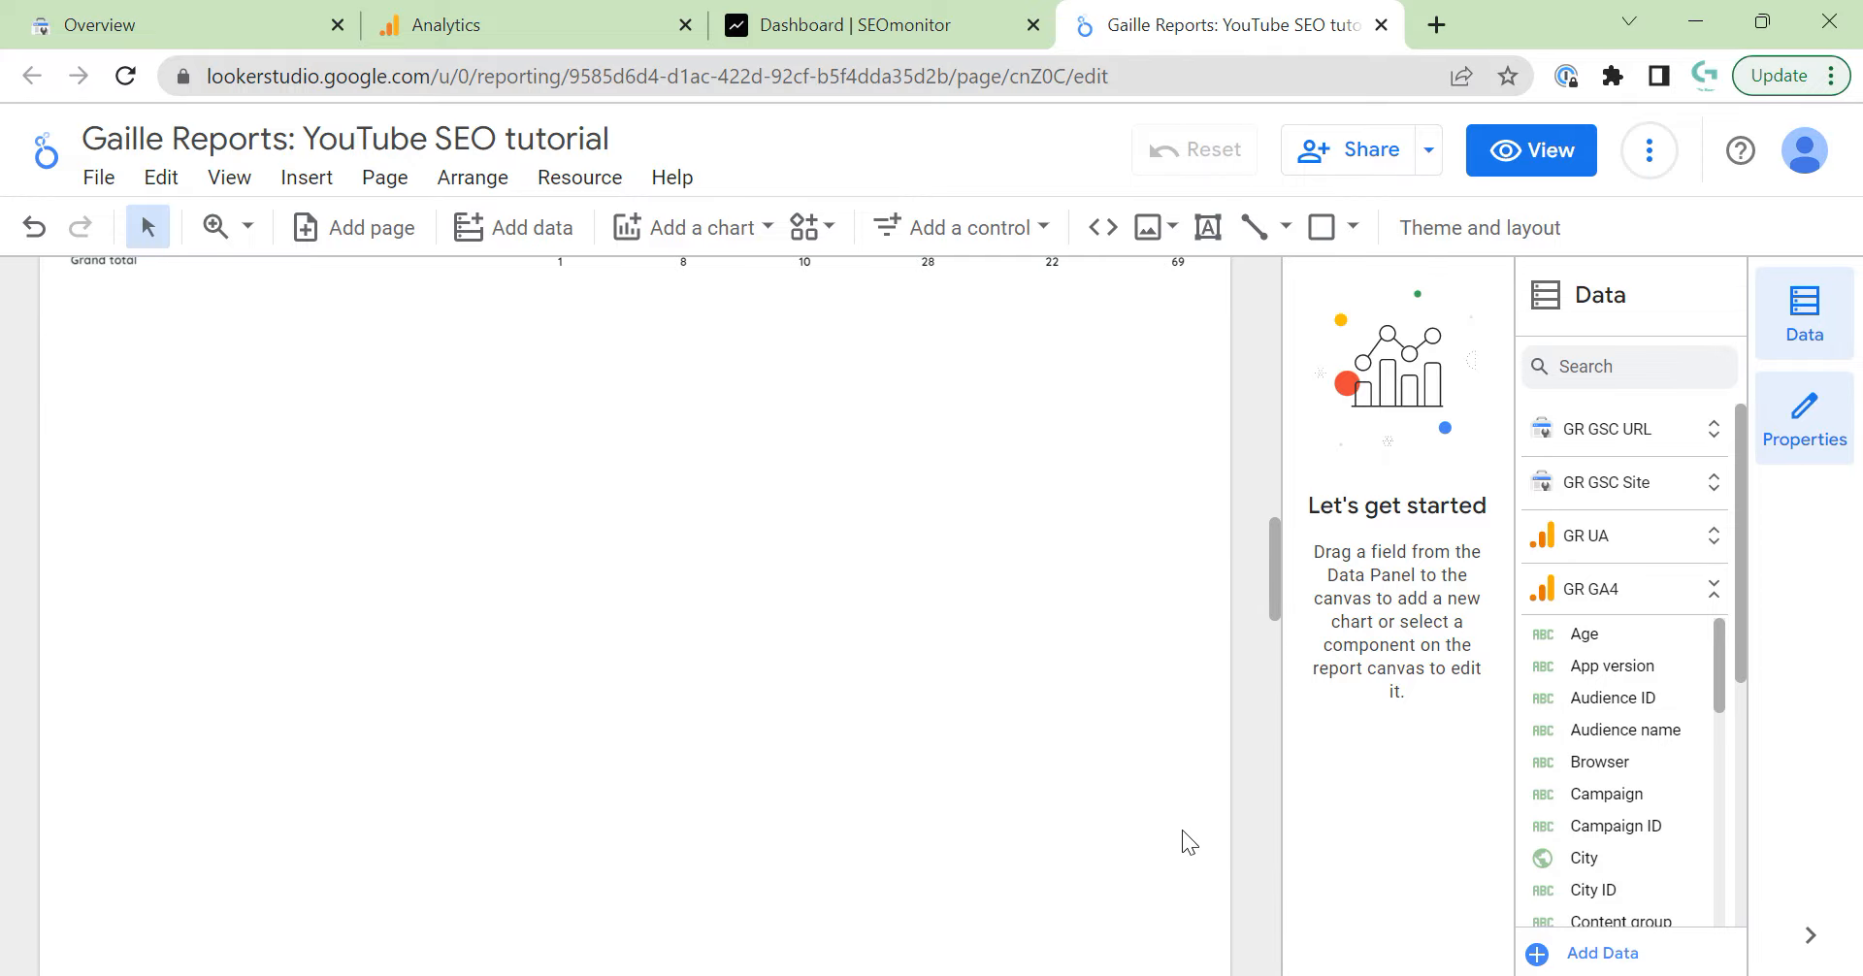
scroll(1186, 835, "up", 3)
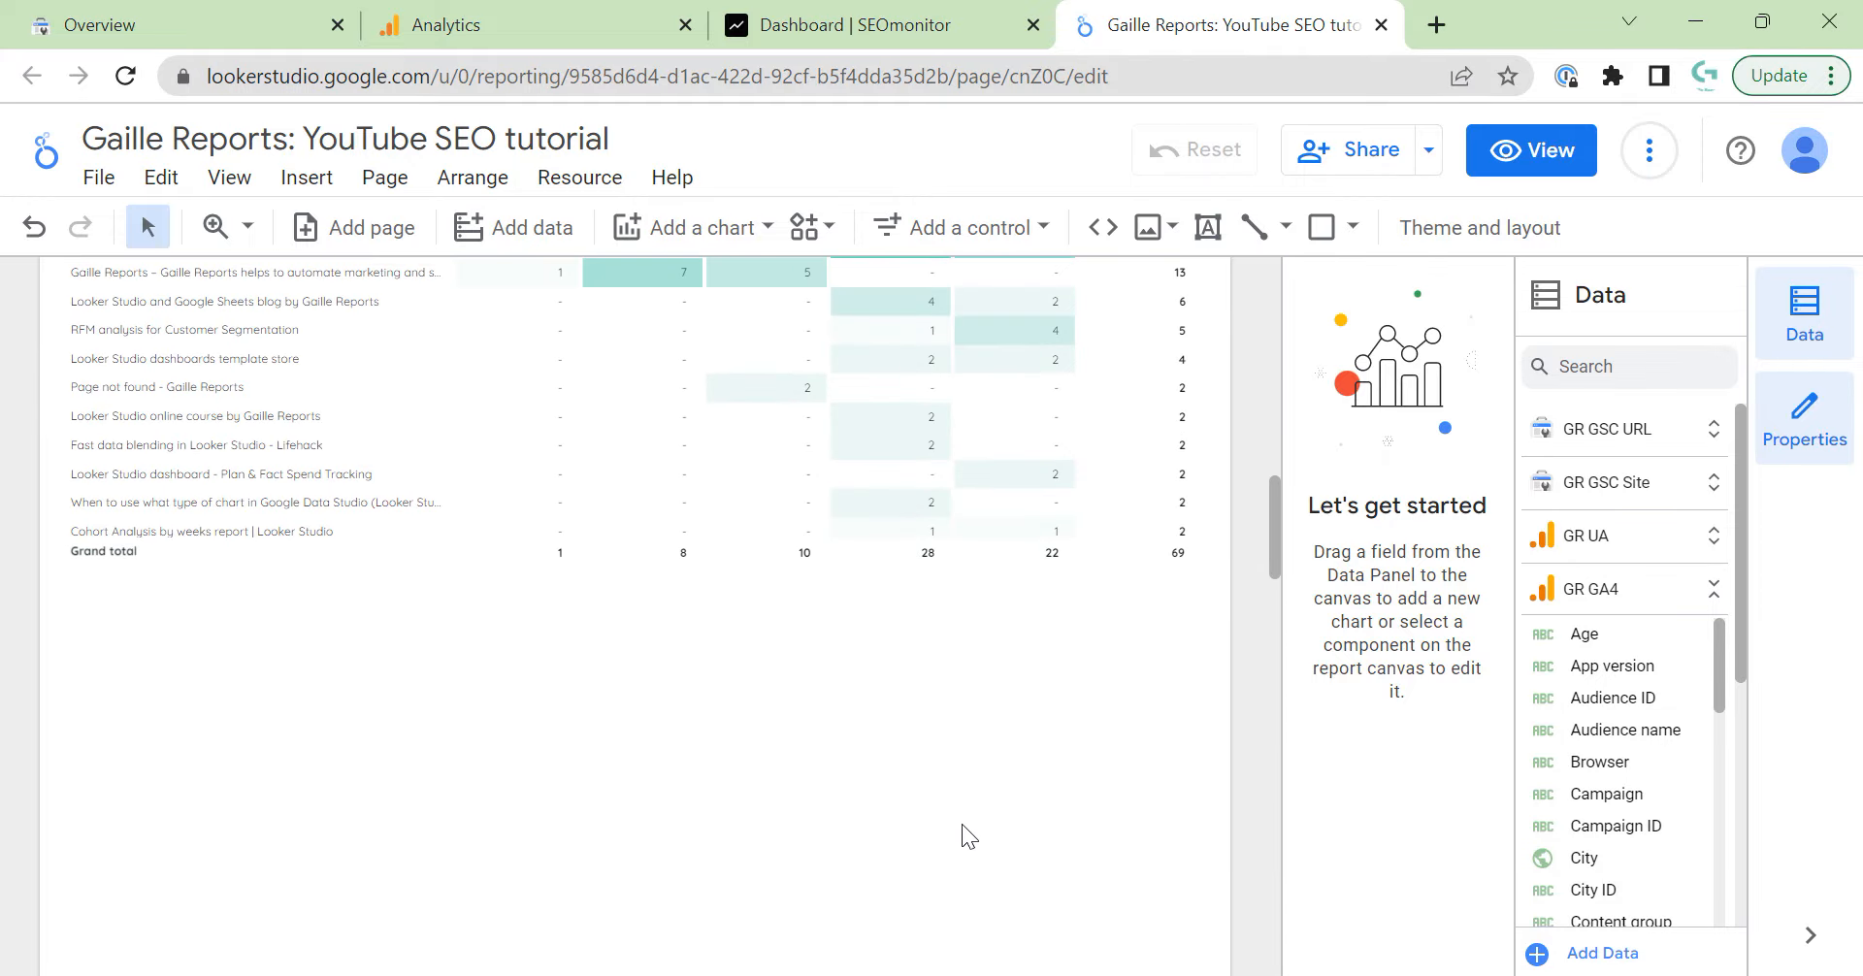
scroll(1196, 774, "up", 10)
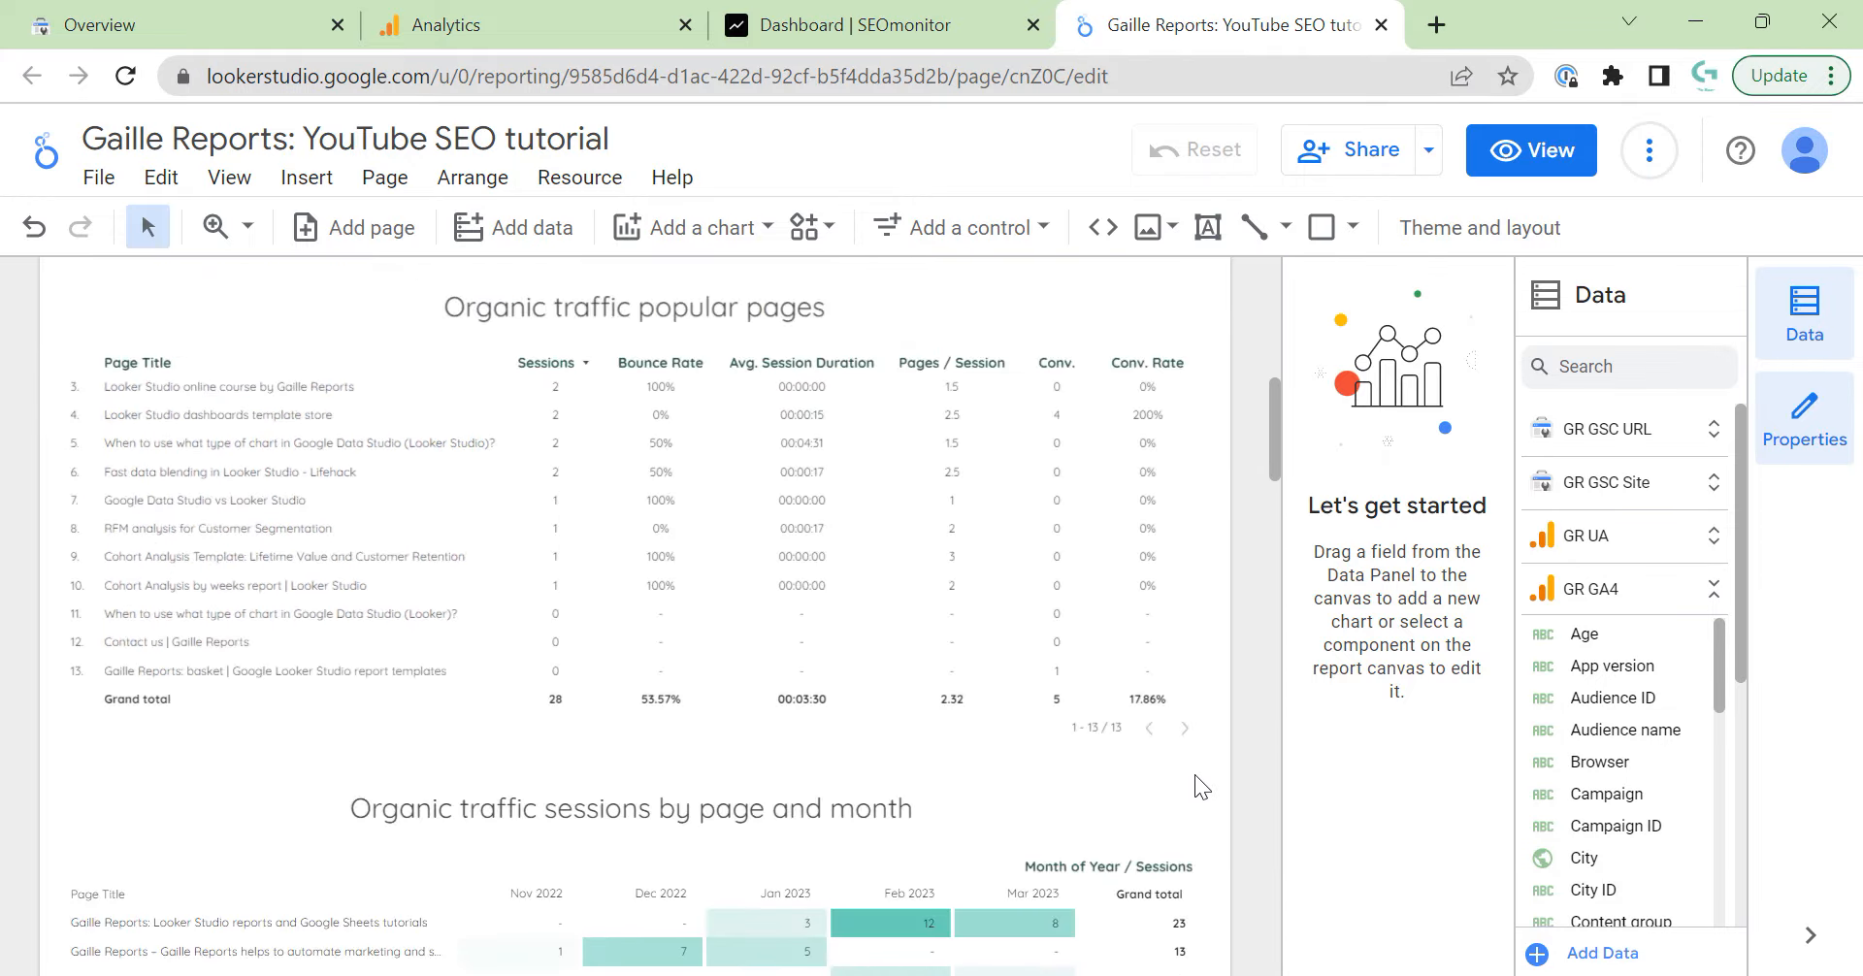
scroll(1232, 486, "up", 3)
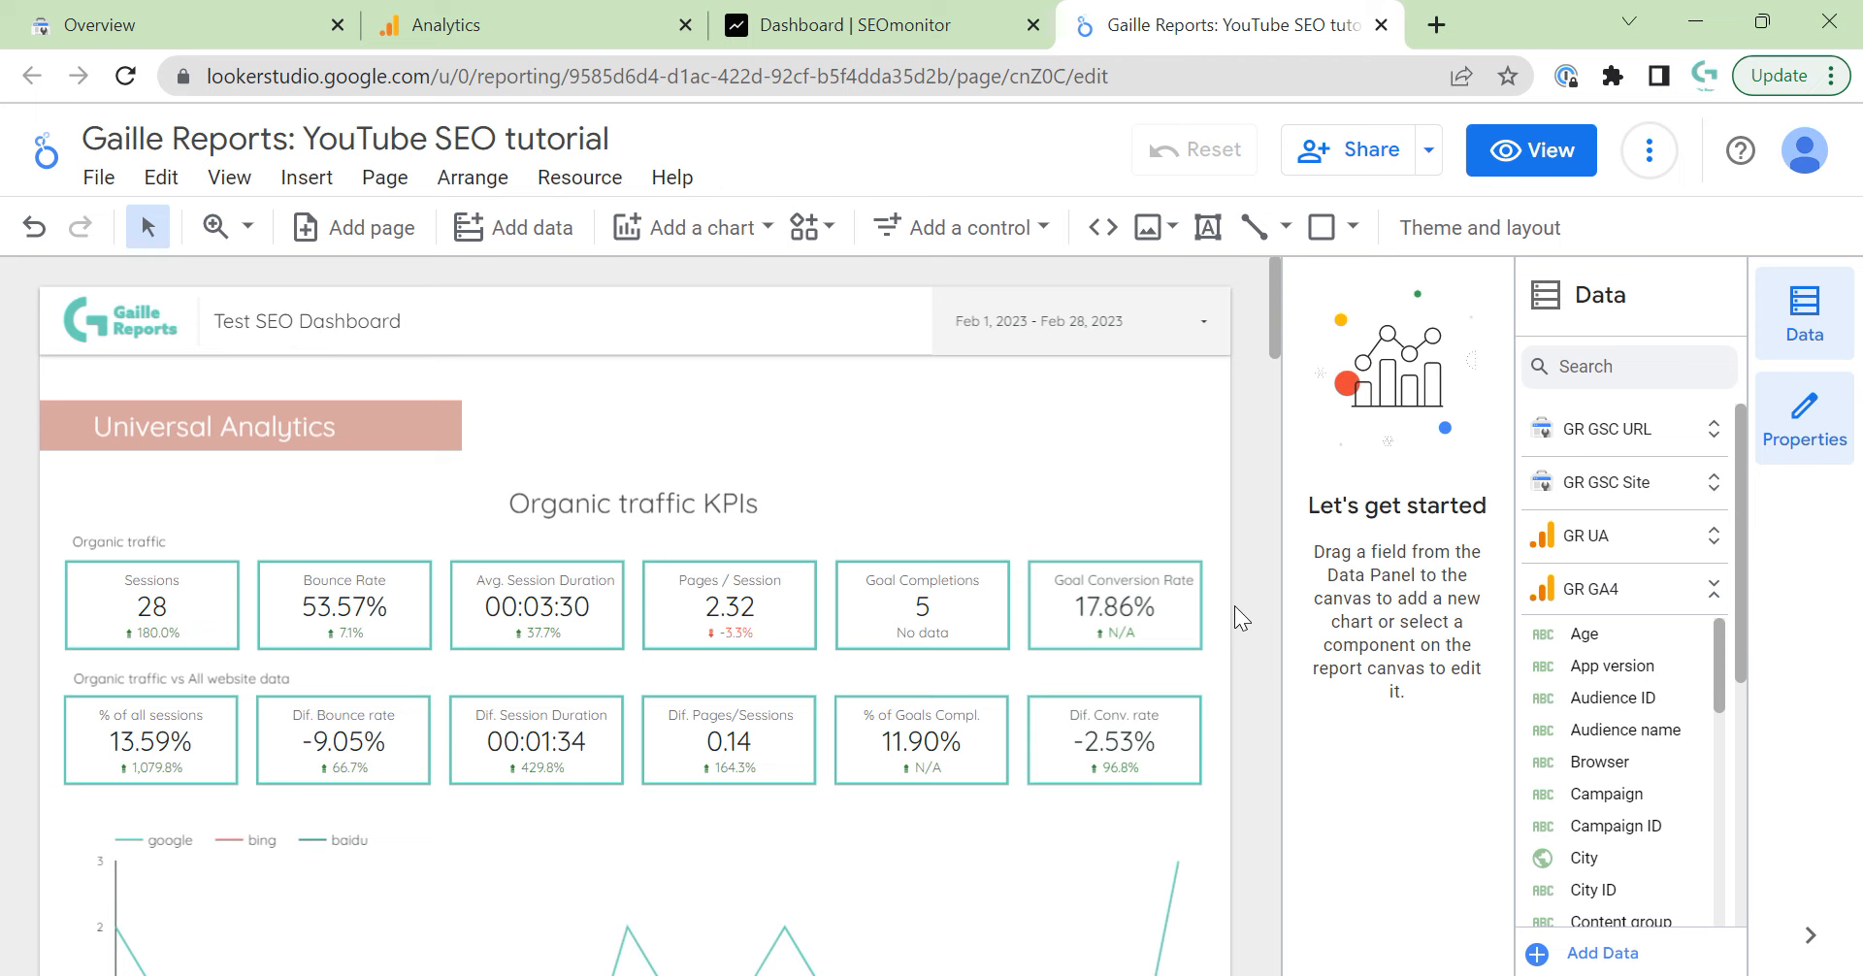
scroll(1234, 605, "down", 1)
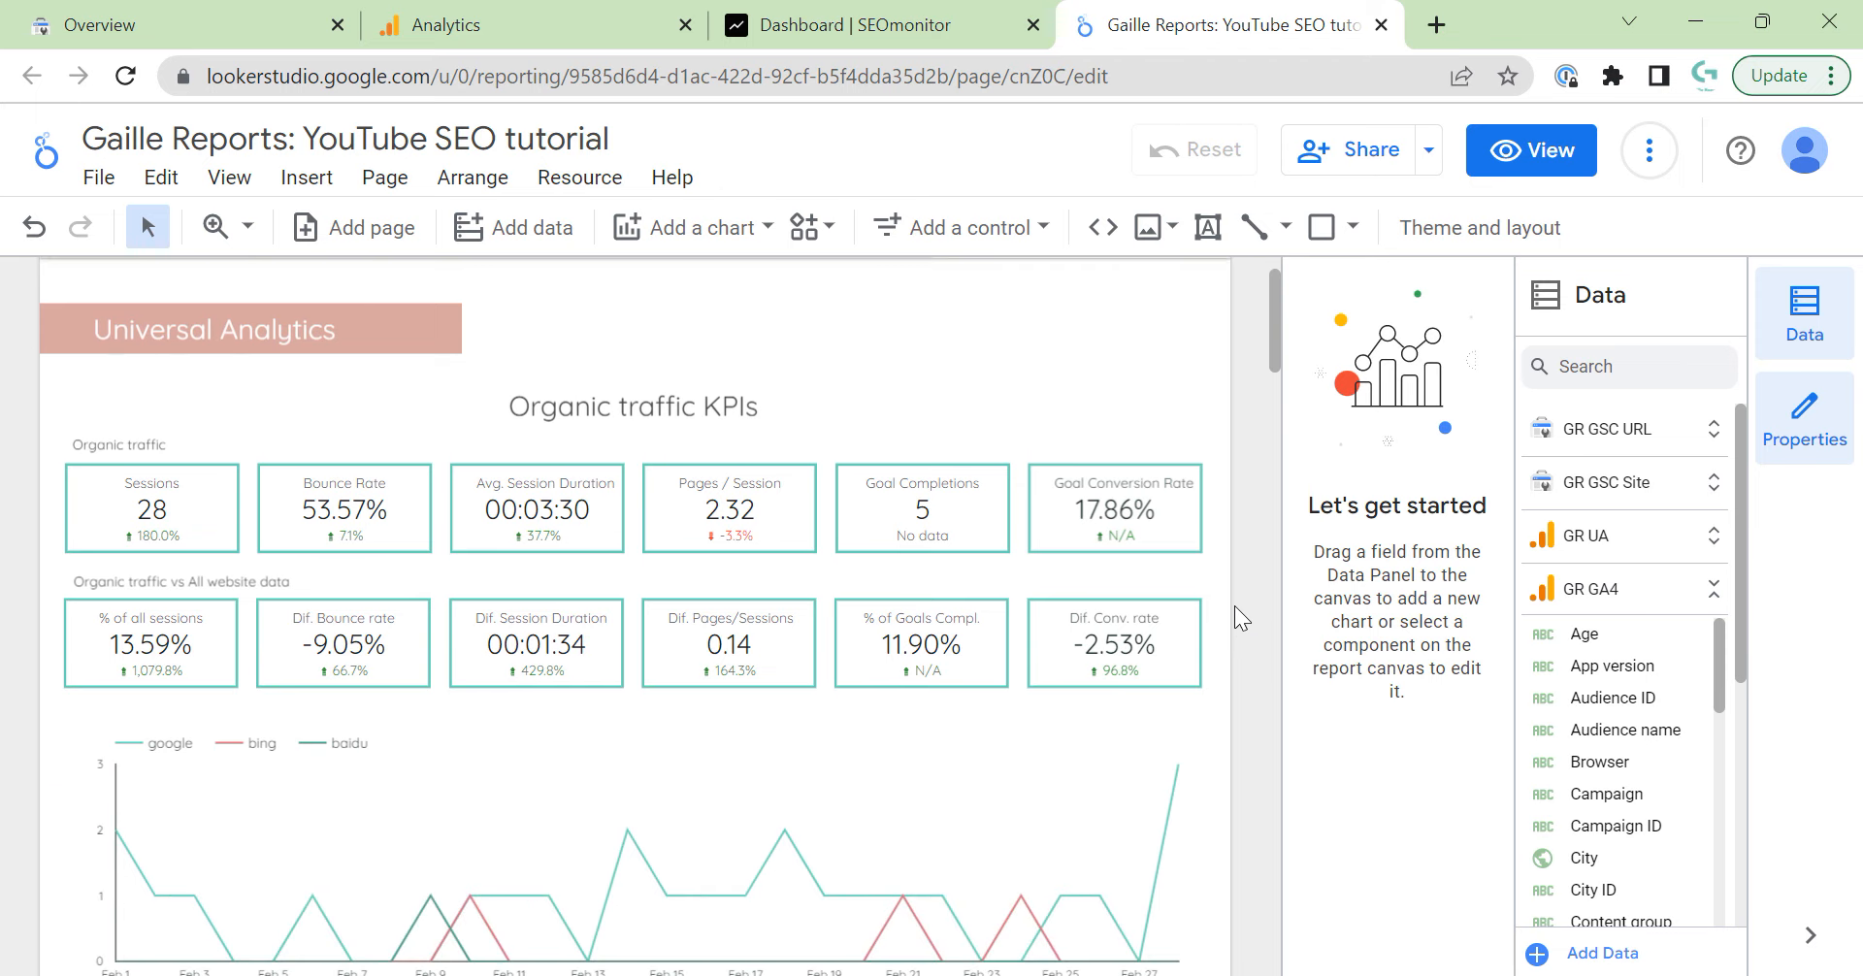
scroll(1229, 613, "down", 7)
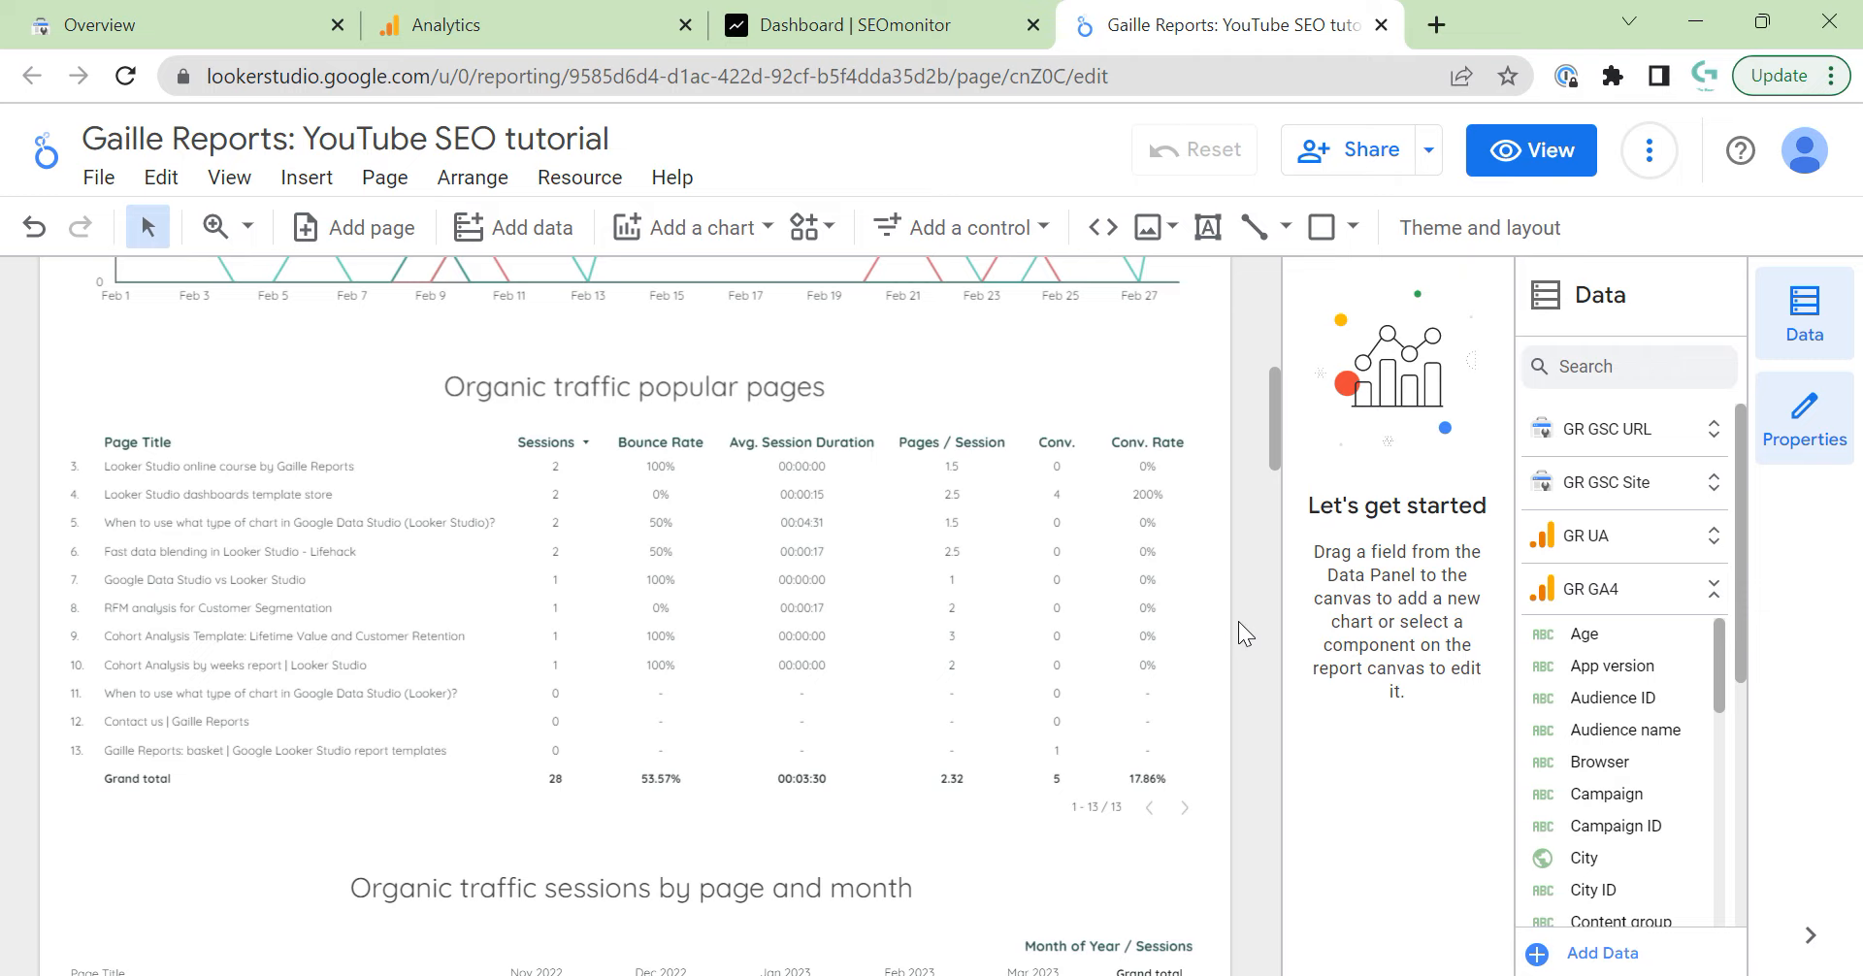
scroll(1254, 622, "down", 5)
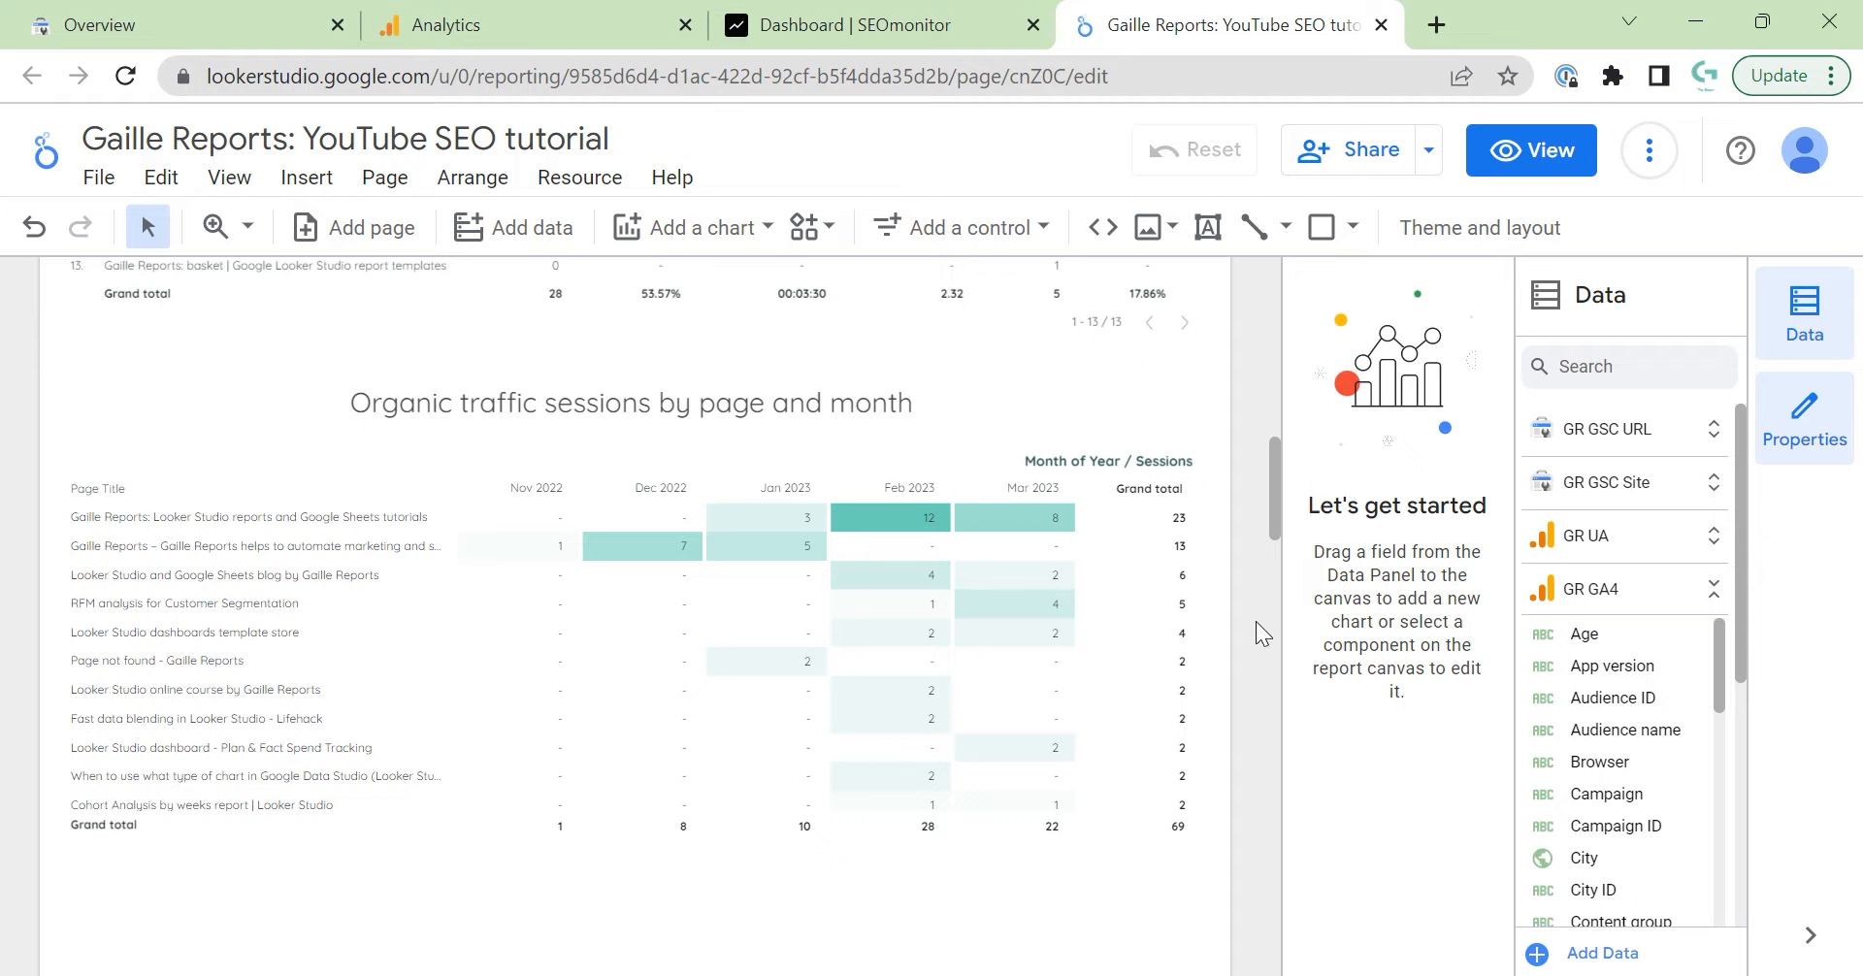
scroll(1126, 646, "down", 3)
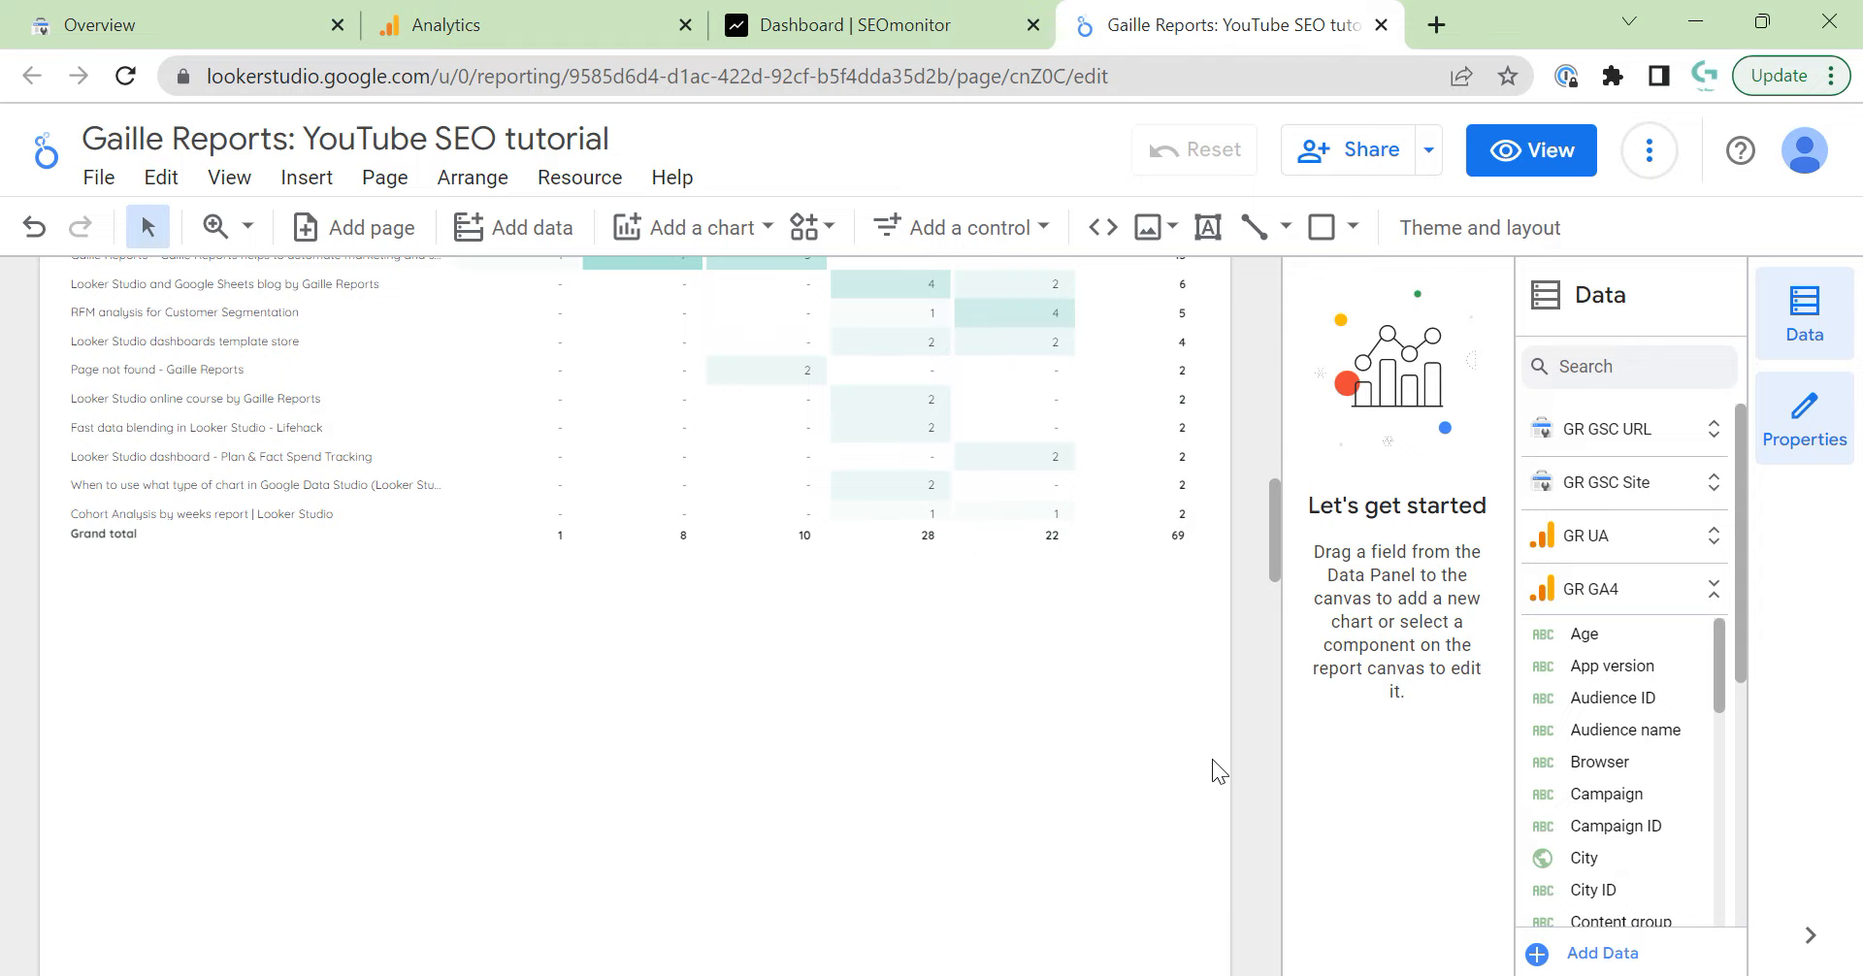
scroll(1212, 759, "up", 10)
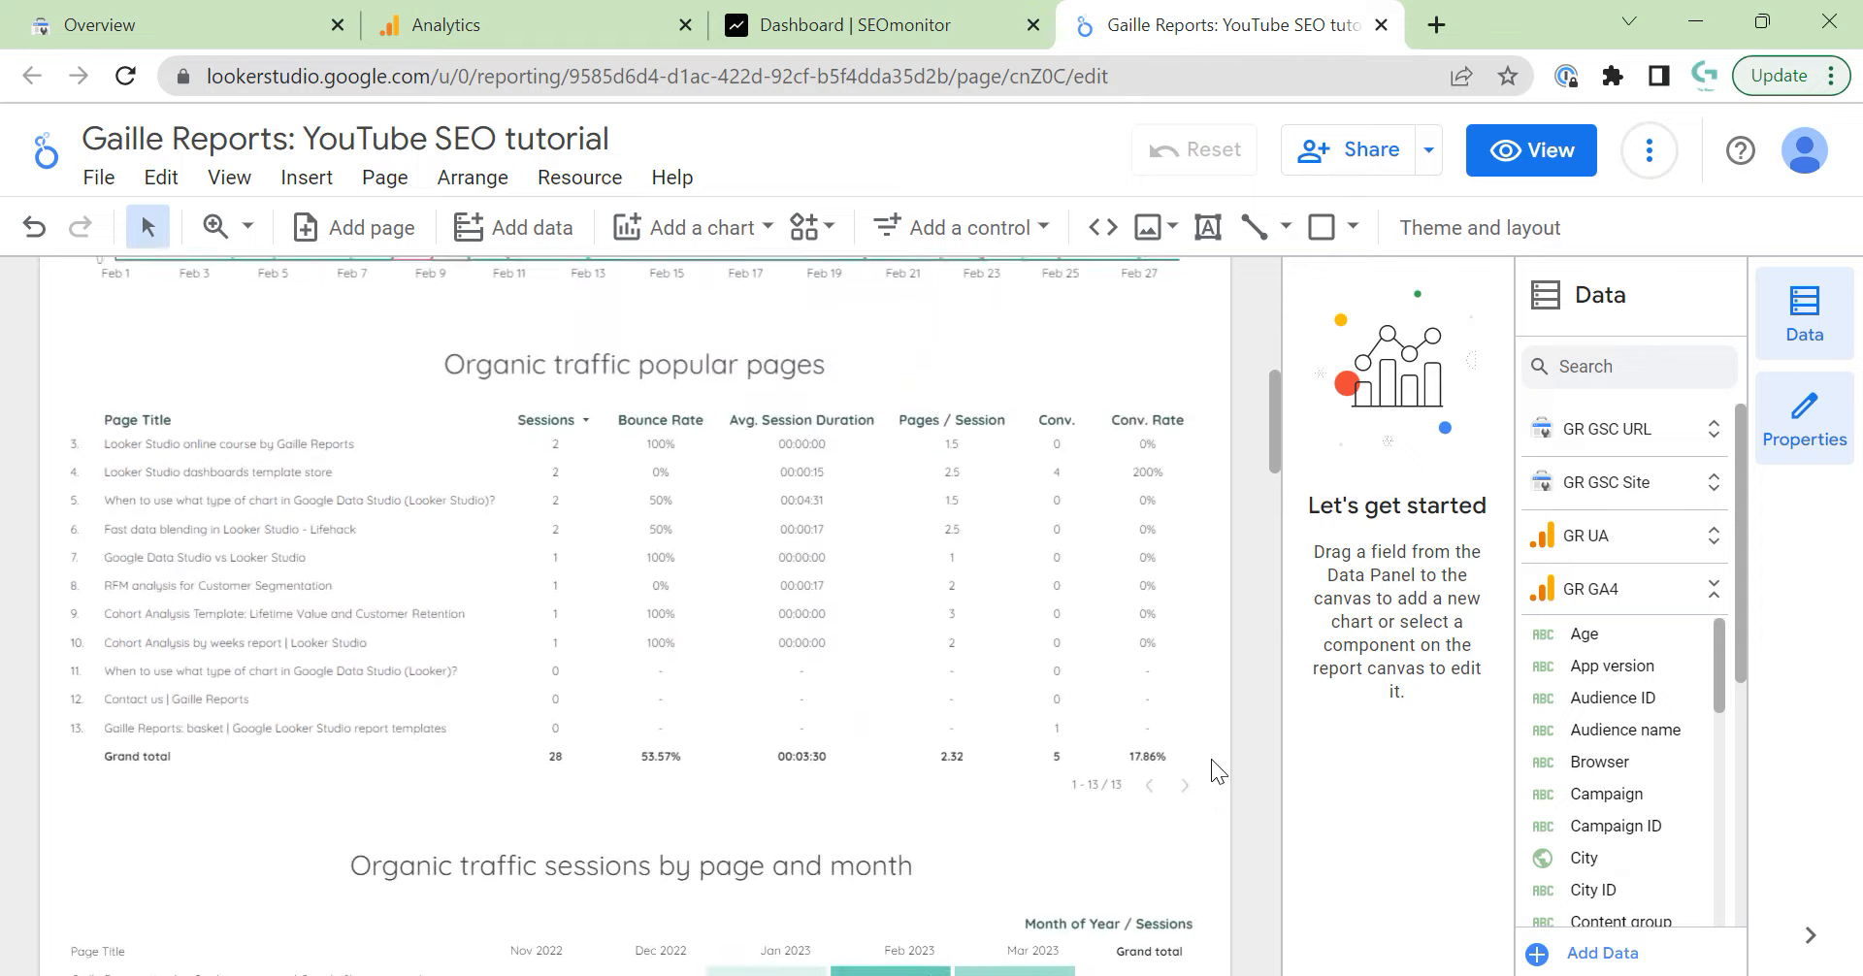
scroll(1213, 753, "up", 1)
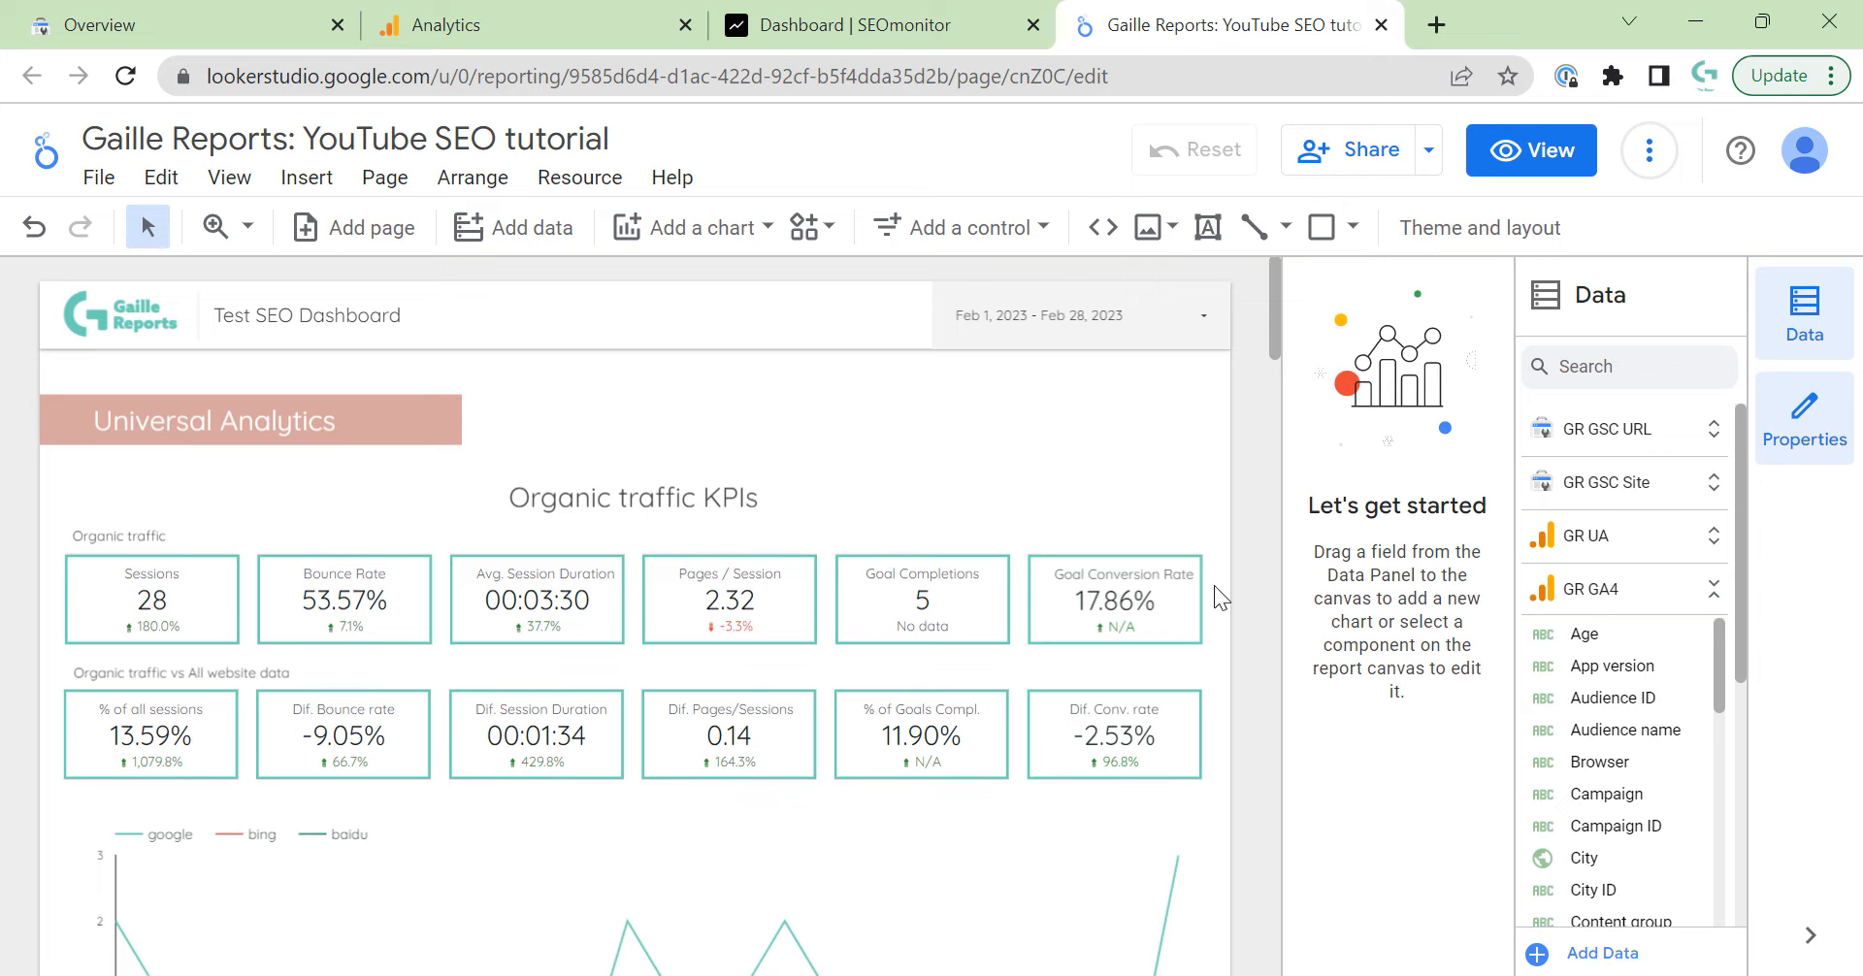
scroll(1214, 585, "down", 15)
scroll(1214, 585, "down", 3)
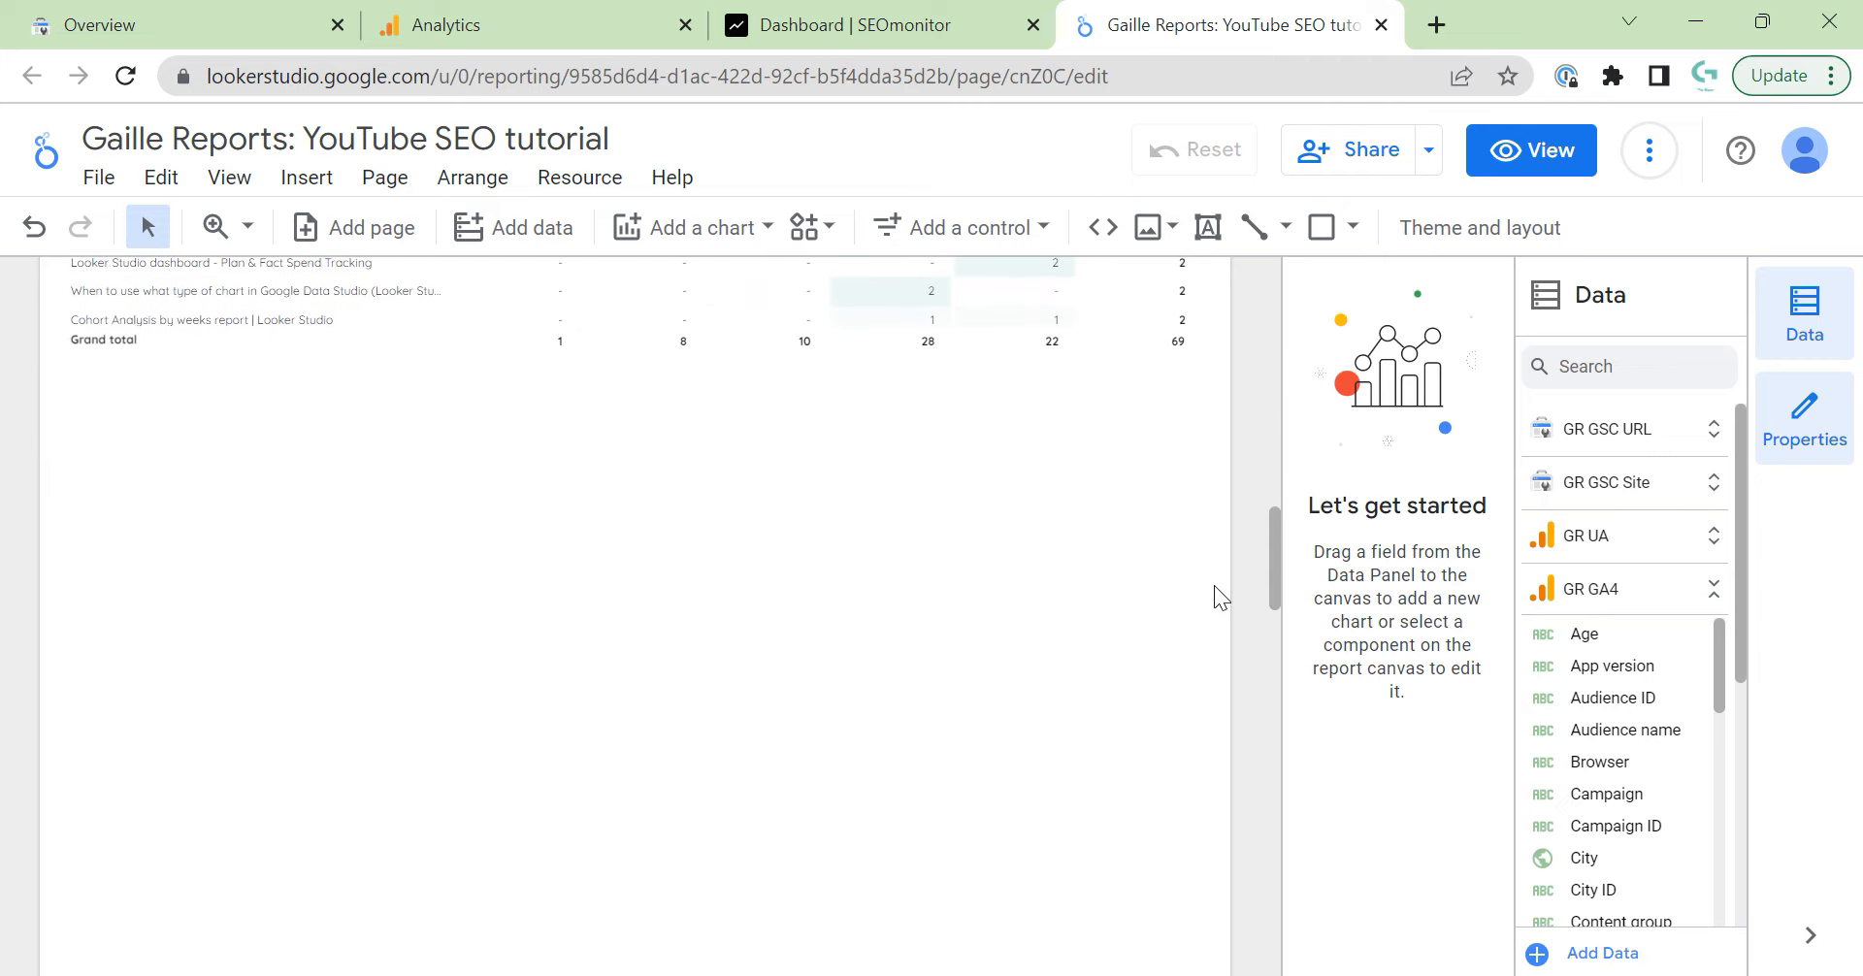
scroll(1214, 585, "down", 2)
scroll(1214, 586, "up", 5)
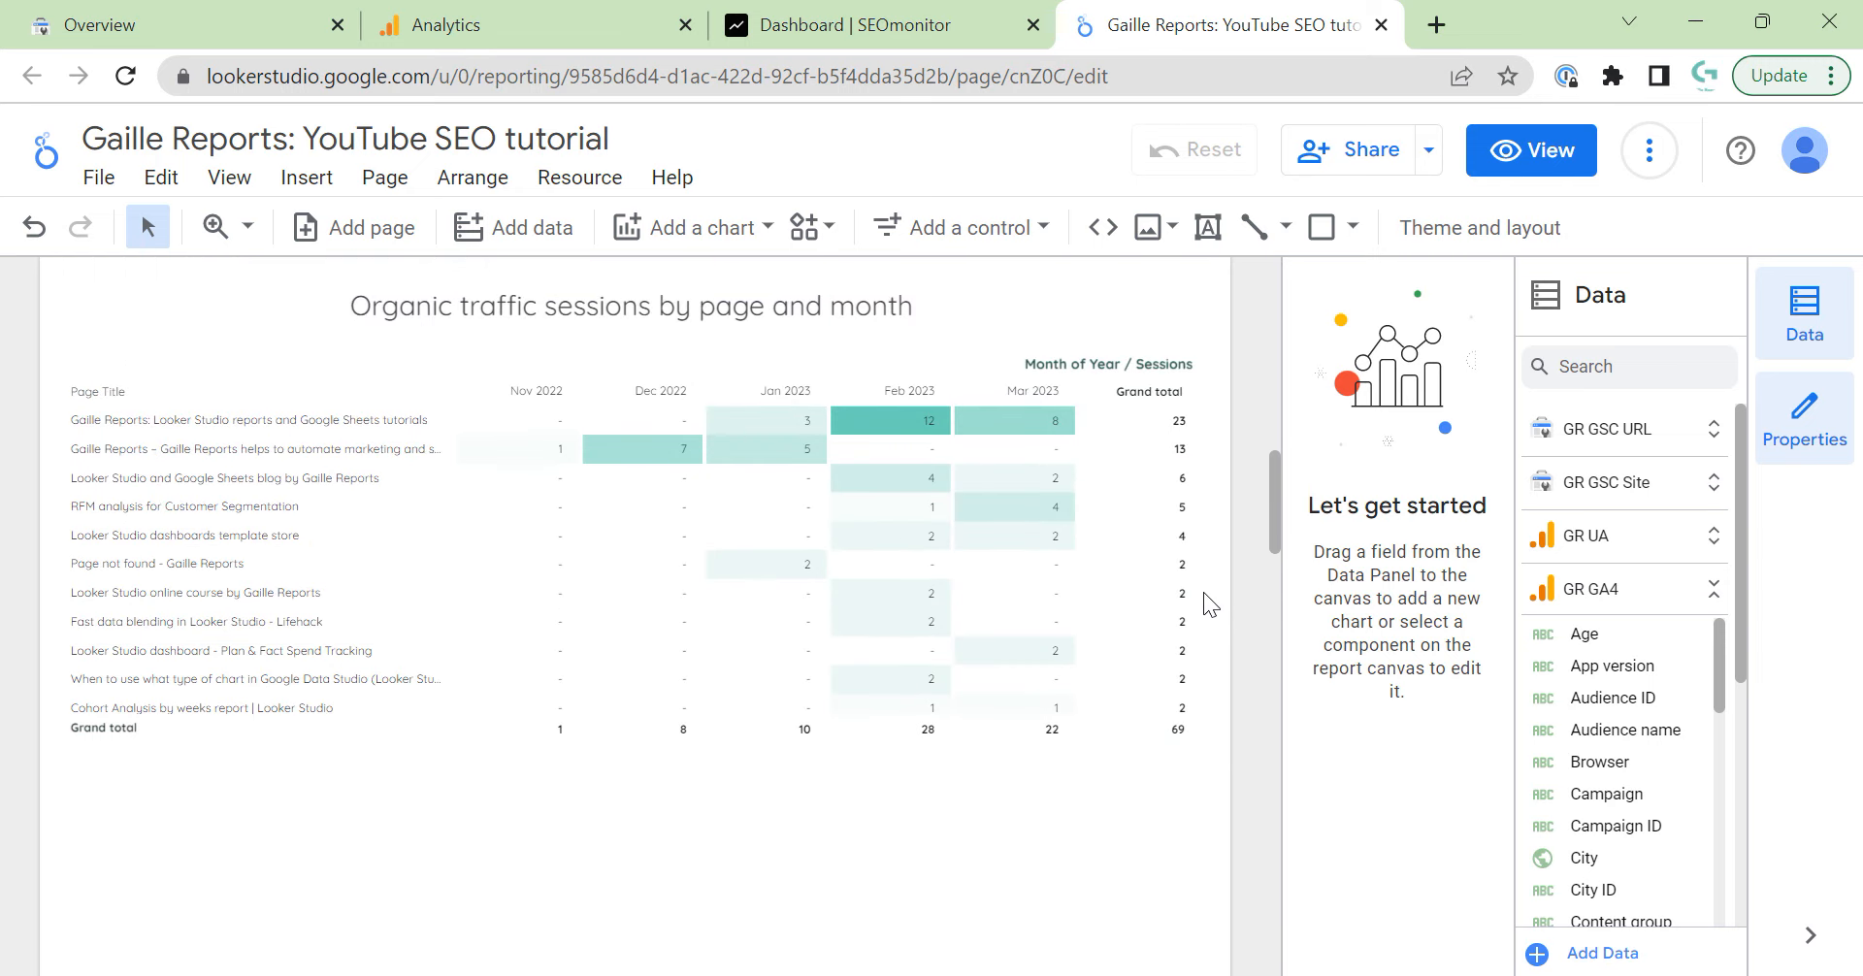
scroll(1247, 590, "down", 1)
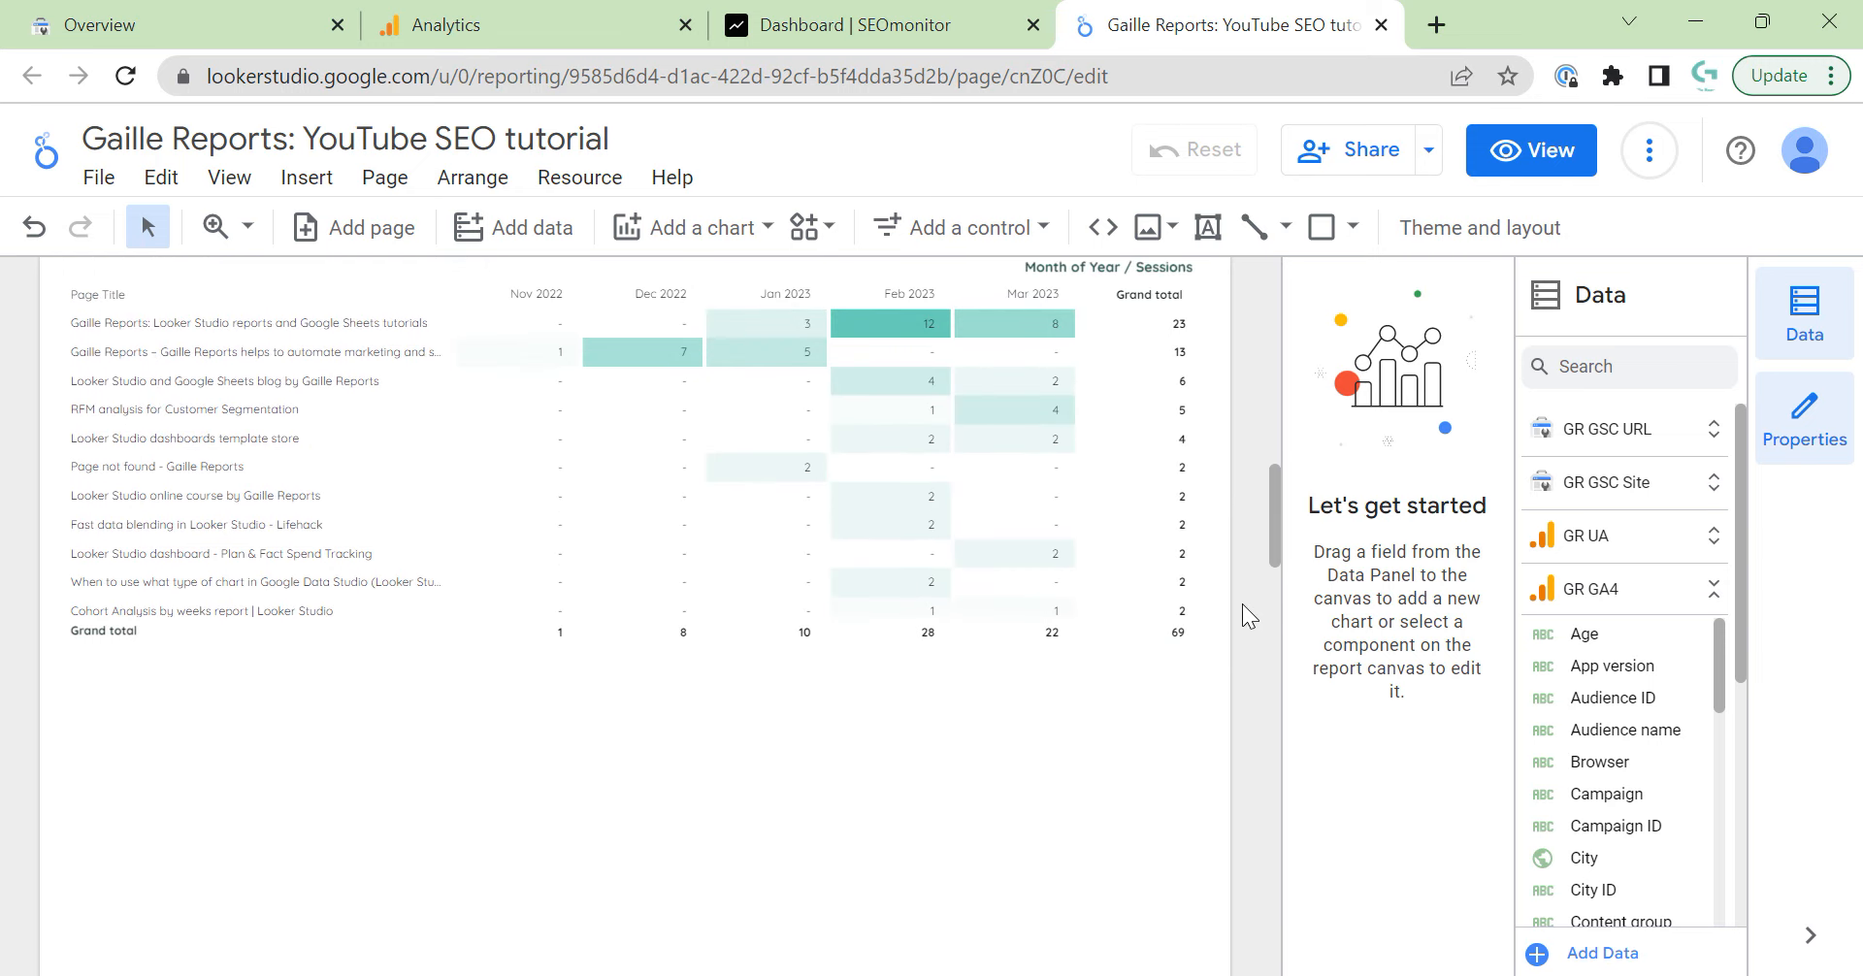
scroll(1247, 616, "up", 10)
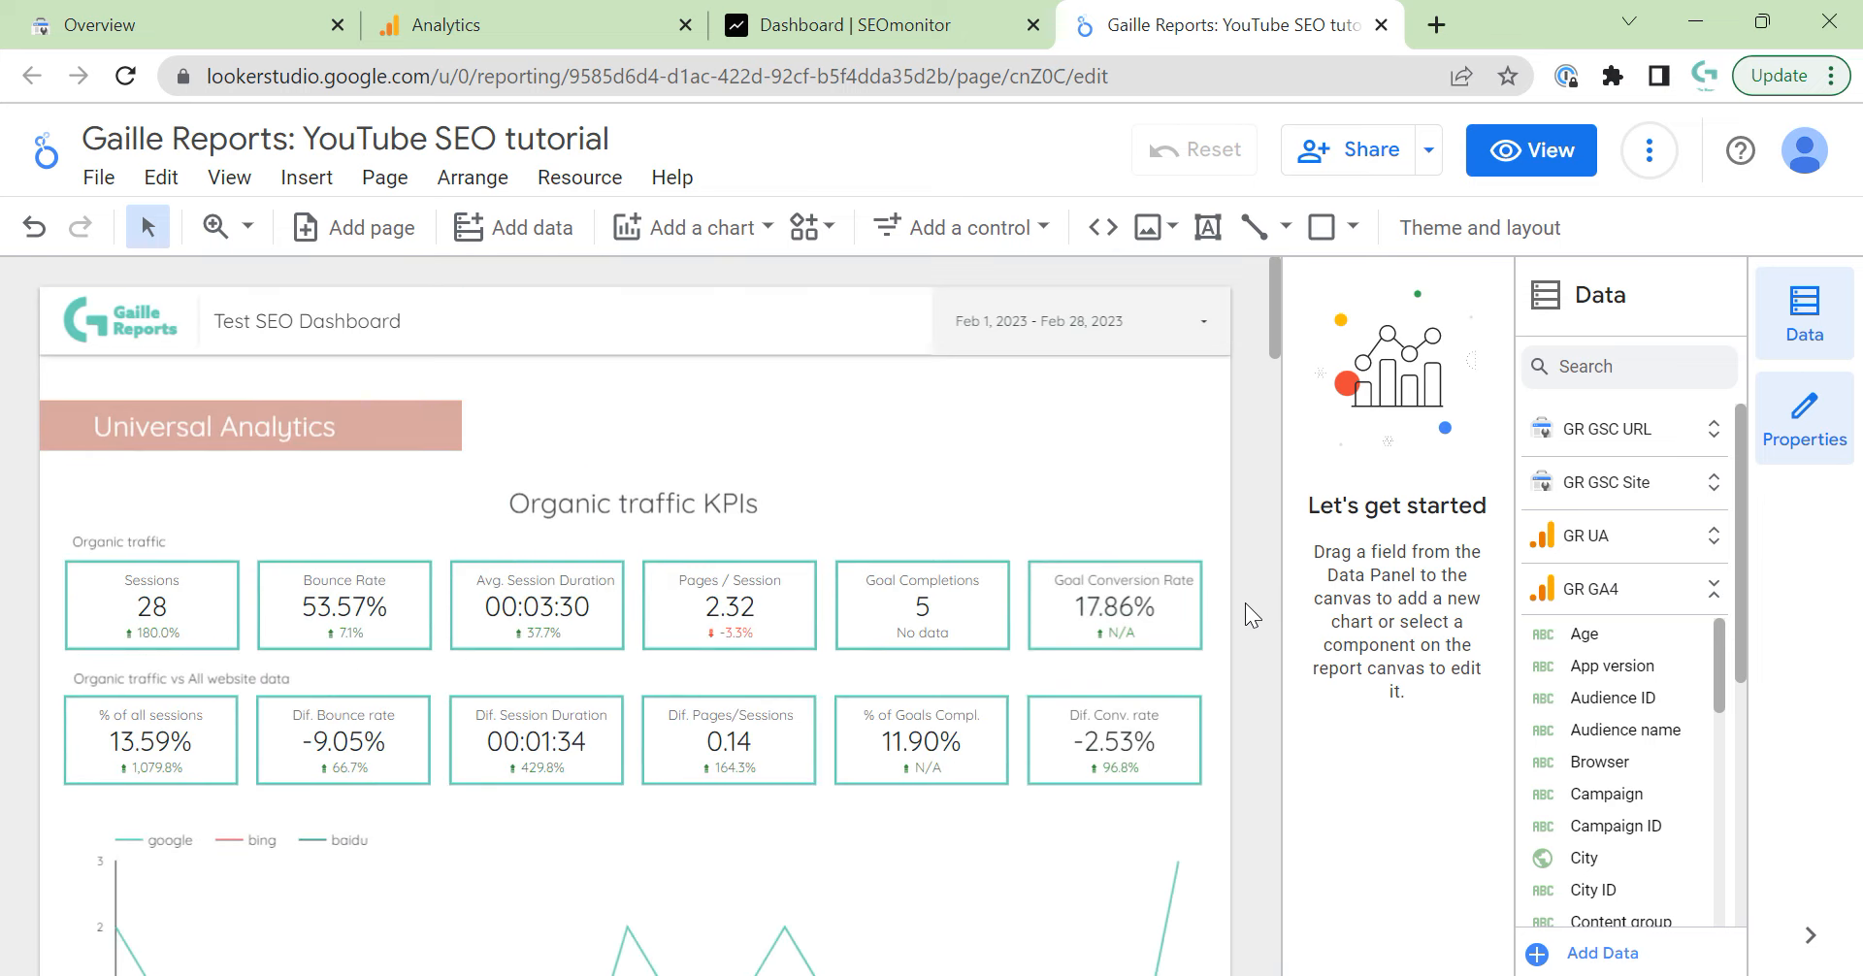